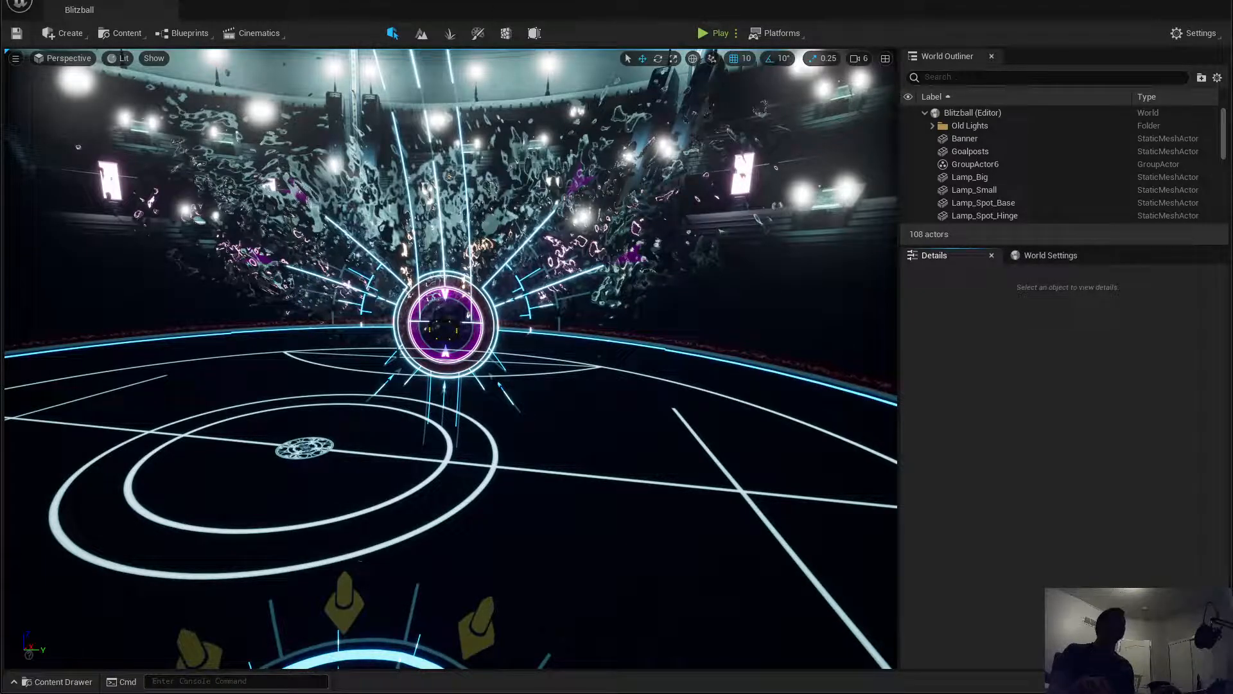
right_click_drag(450, 358, 521, 346)
key("s")
key("w")
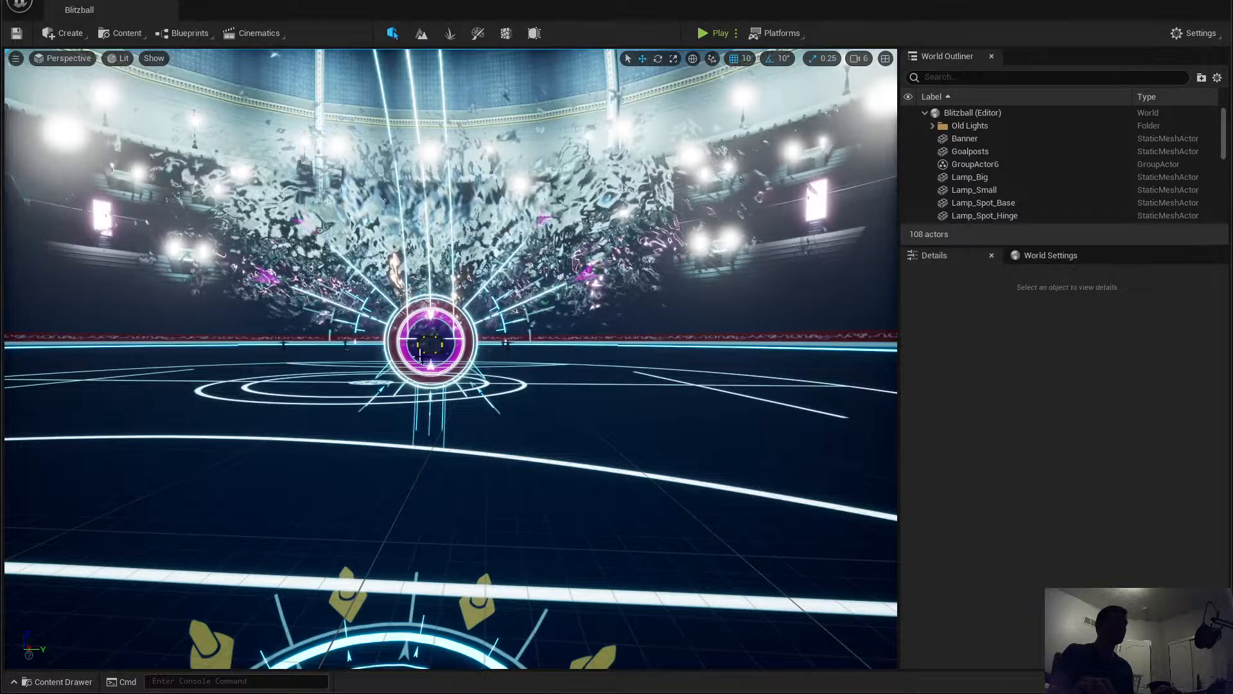
mouse_move(481, 374)
right_mouse_down()
mouse_move(470, 357)
mouse_move(473, 373)
right_mouse_up()
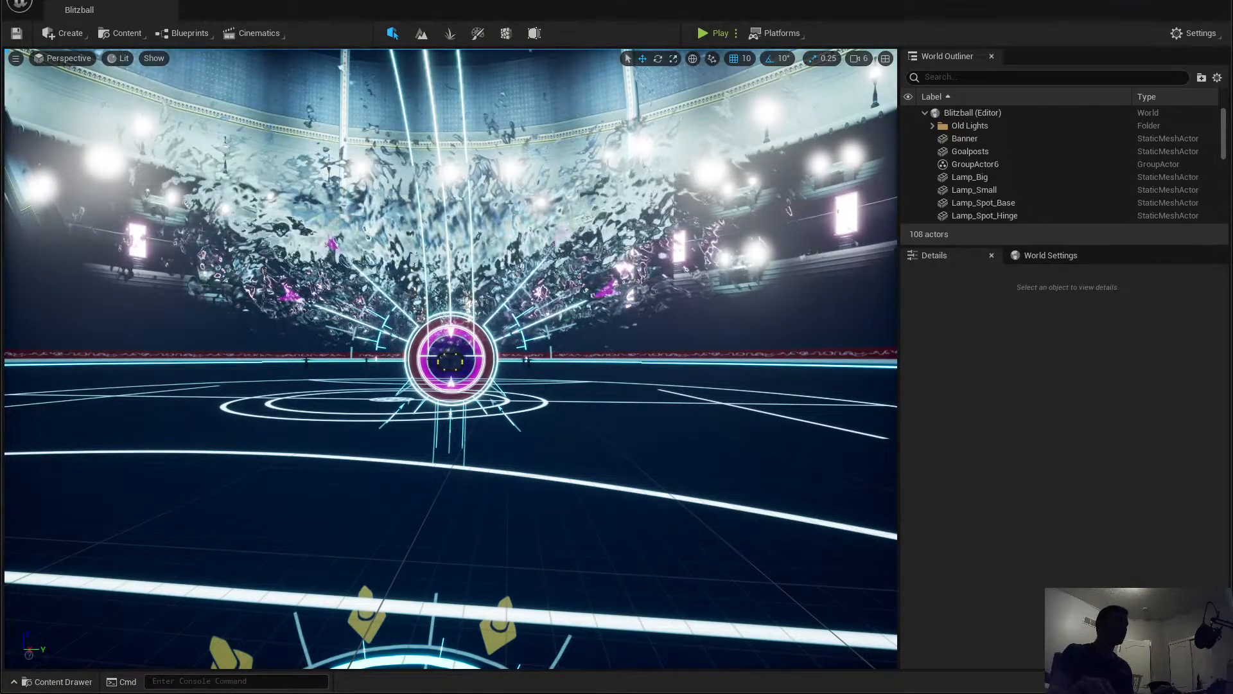
Step: Bring the Stadium_Sphere_Mask texture editor window to the front and maximize it
key("alt+Tab")
key("alt+Tab")
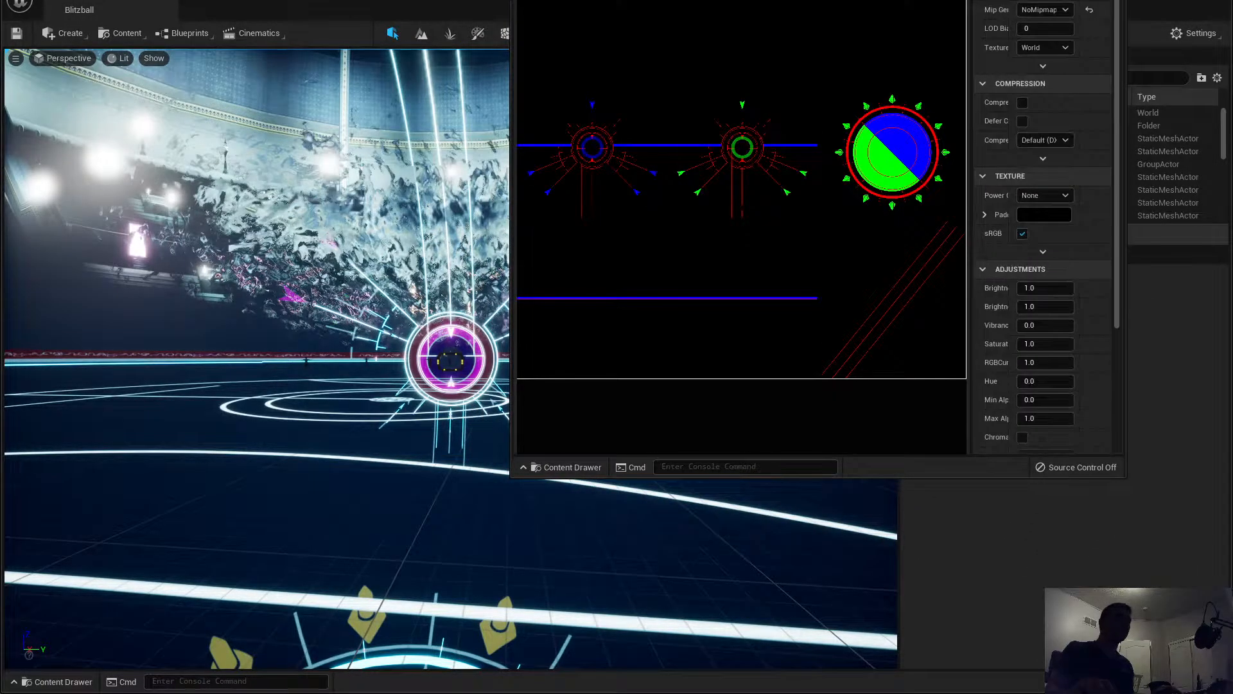
left_click_drag(884, 0, 755, 59)
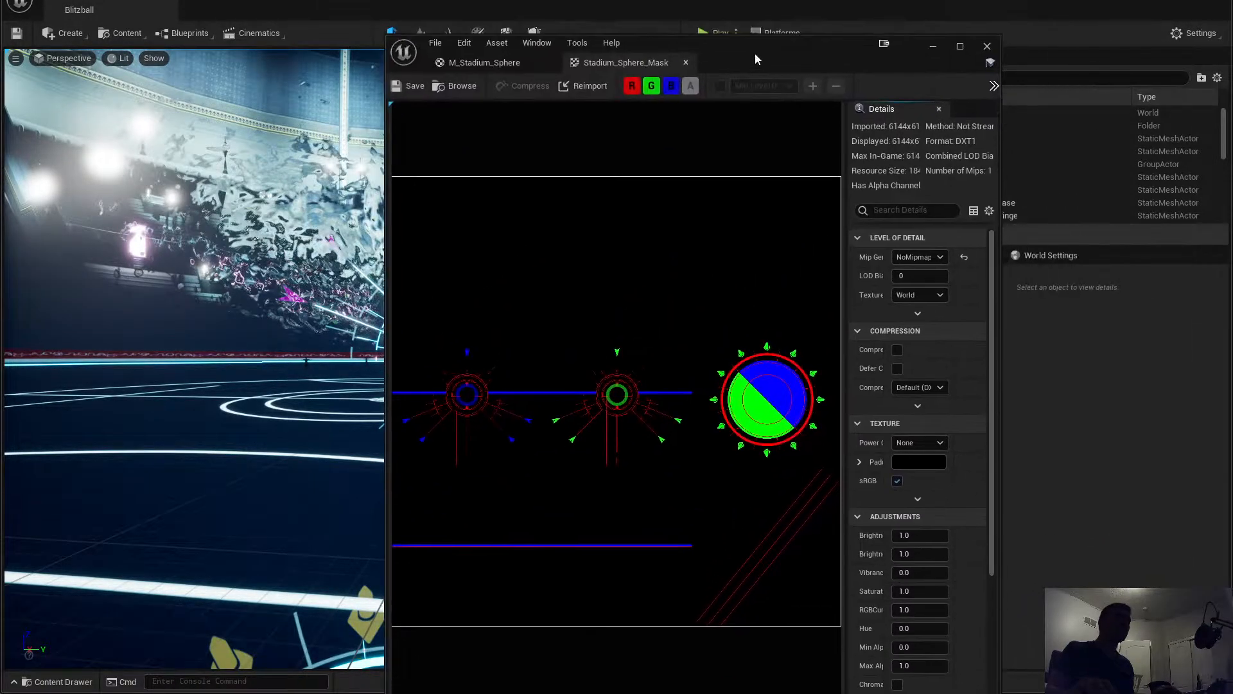
double_click(755, 54)
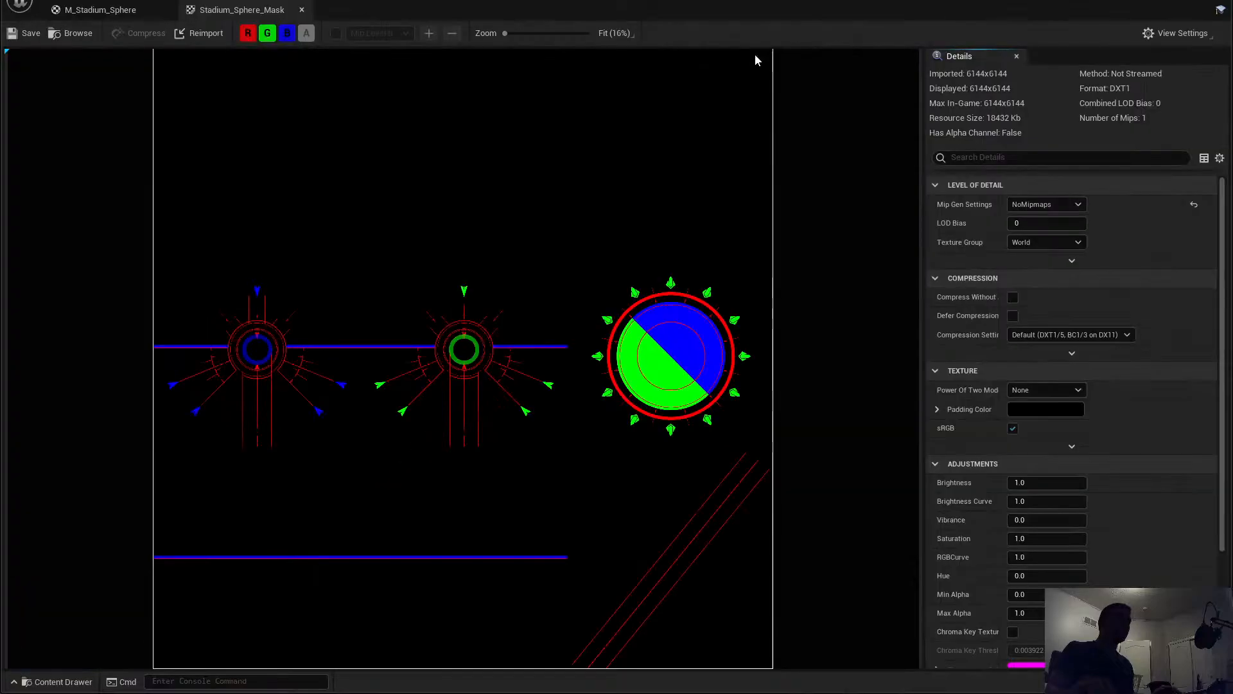
Step: Inspect the red, green and blue channels of the Stadium_Sphere_Mask texture one at a time
left_click(266, 35)
left_click(287, 33)
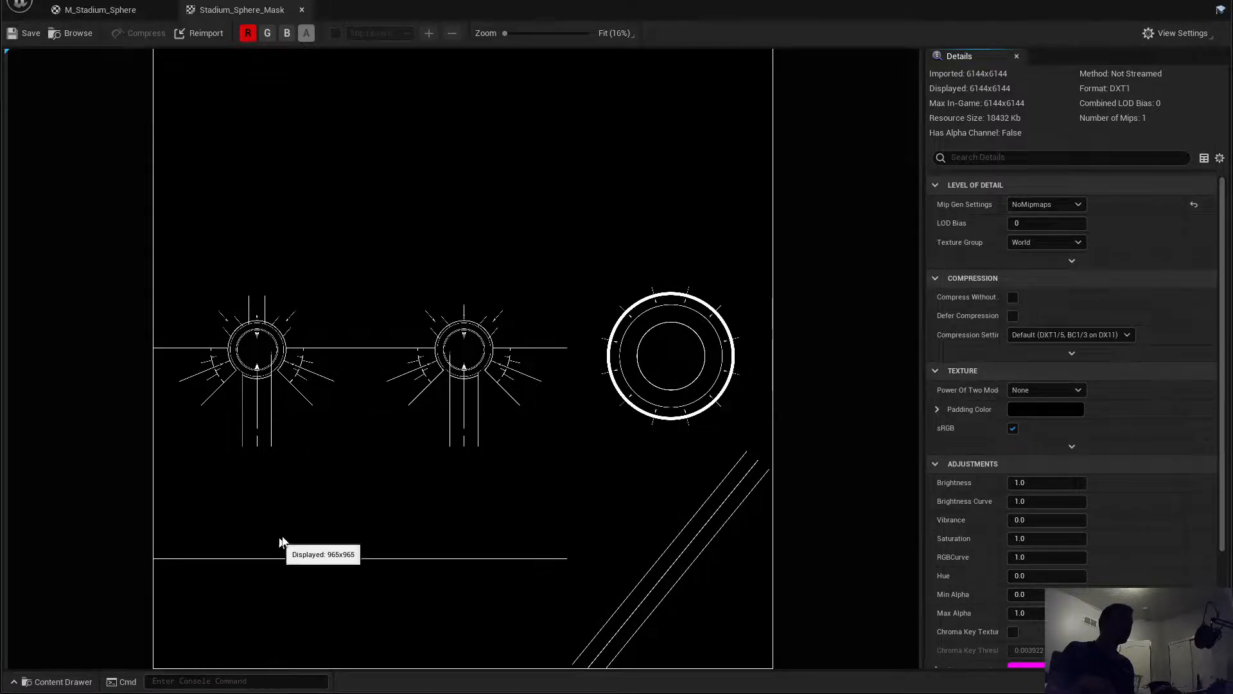
left_click(248, 33)
left_click(267, 33)
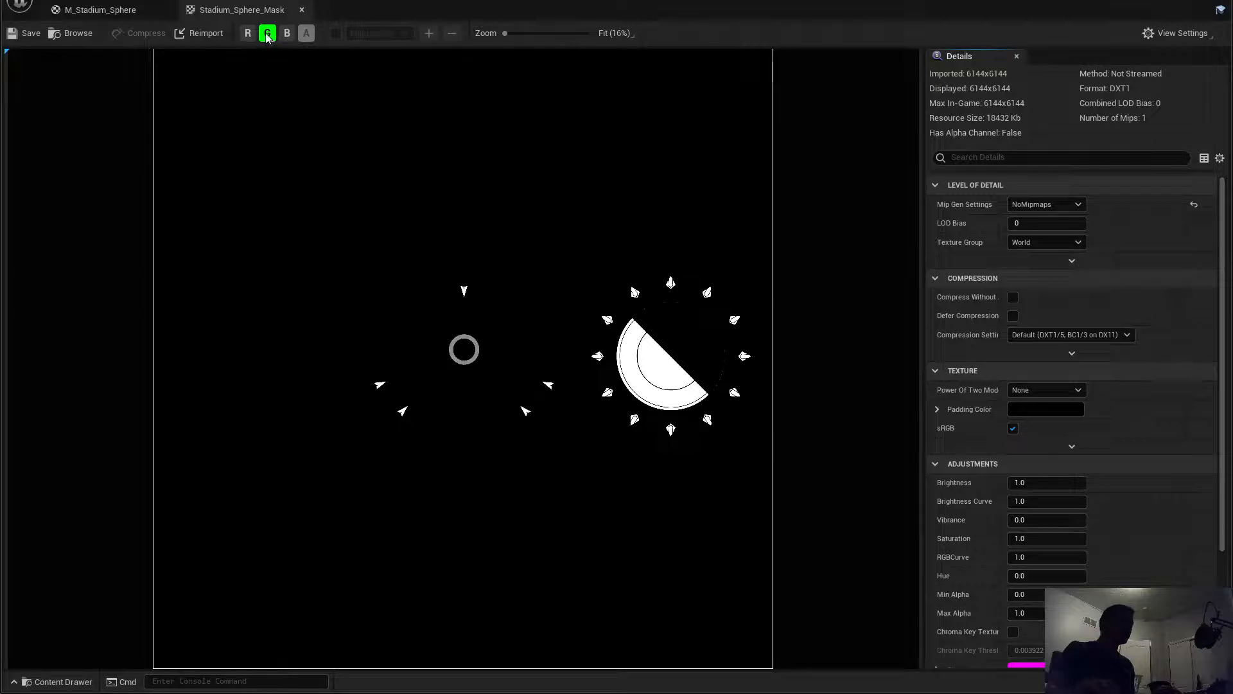
left_click(267, 33)
left_click(287, 35)
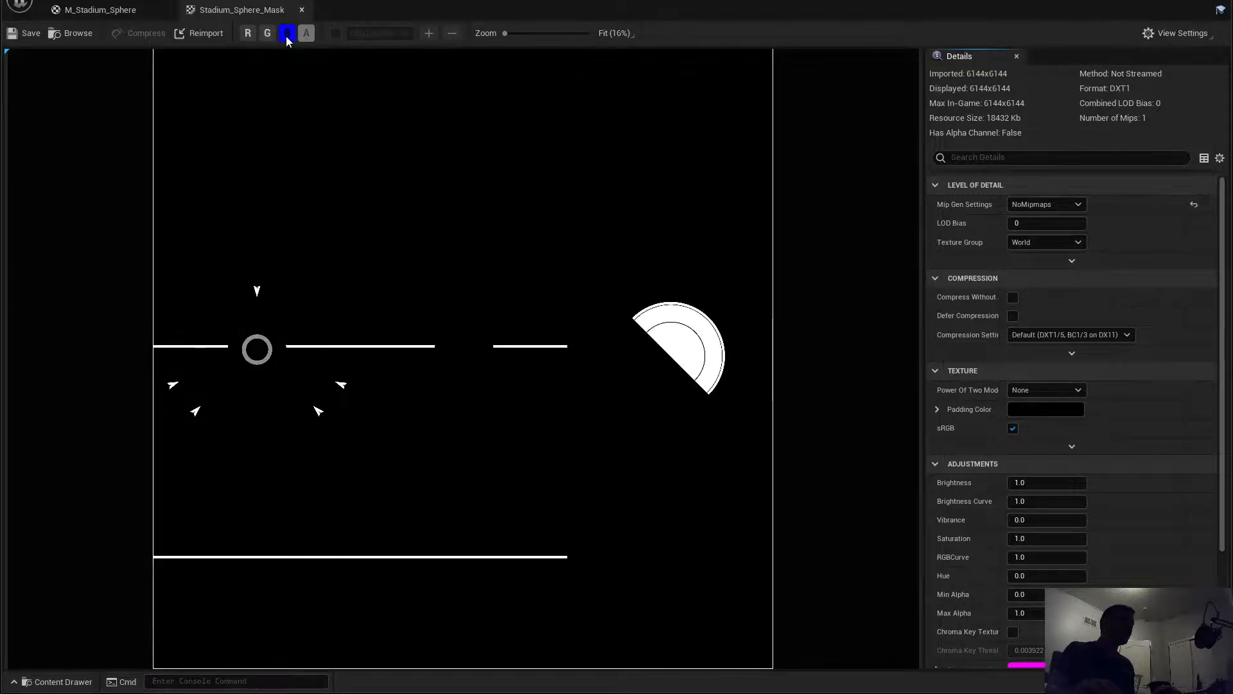
left_click(285, 33)
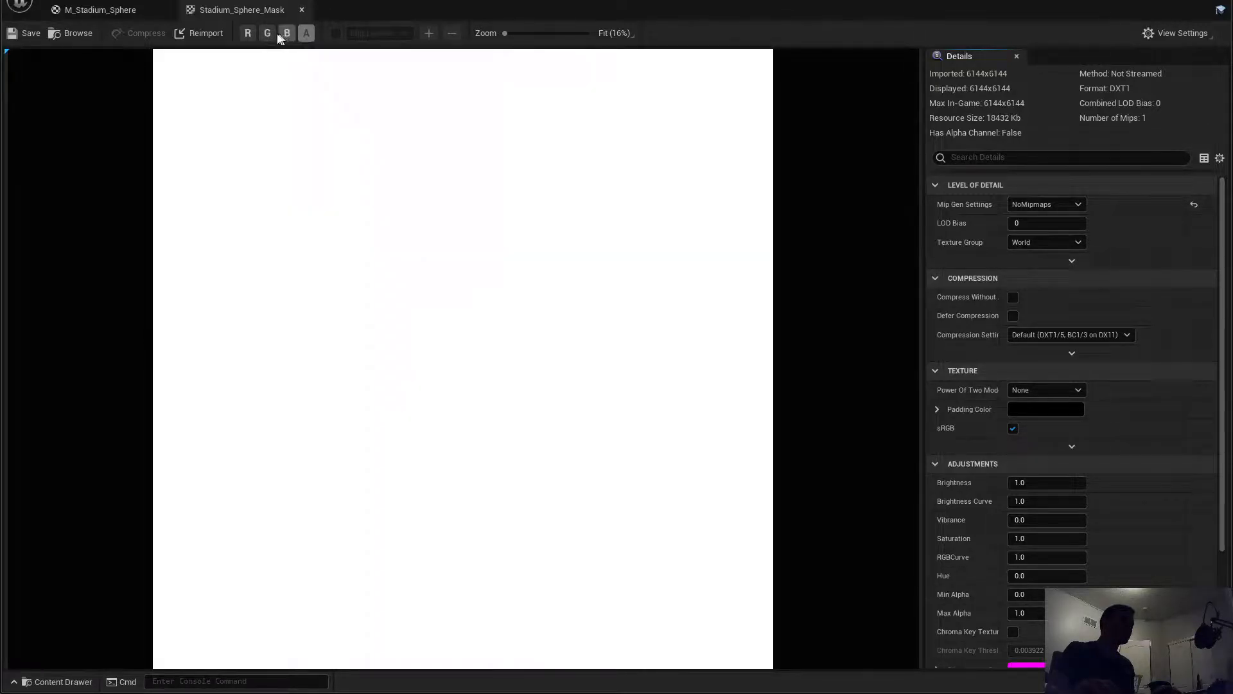
Step: Compare the green and blue channels of the mask texture, viewing them separately and combined
left_click(267, 34)
left_click(267, 34)
left_click(286, 34)
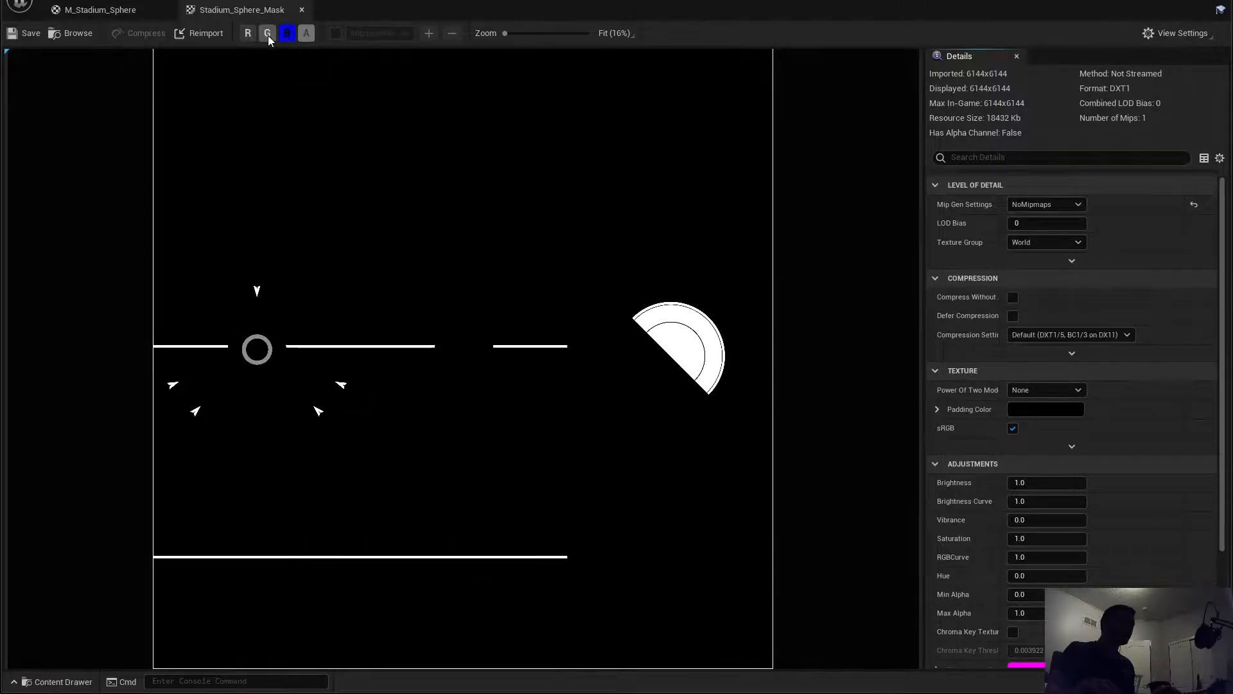
left_click(268, 33)
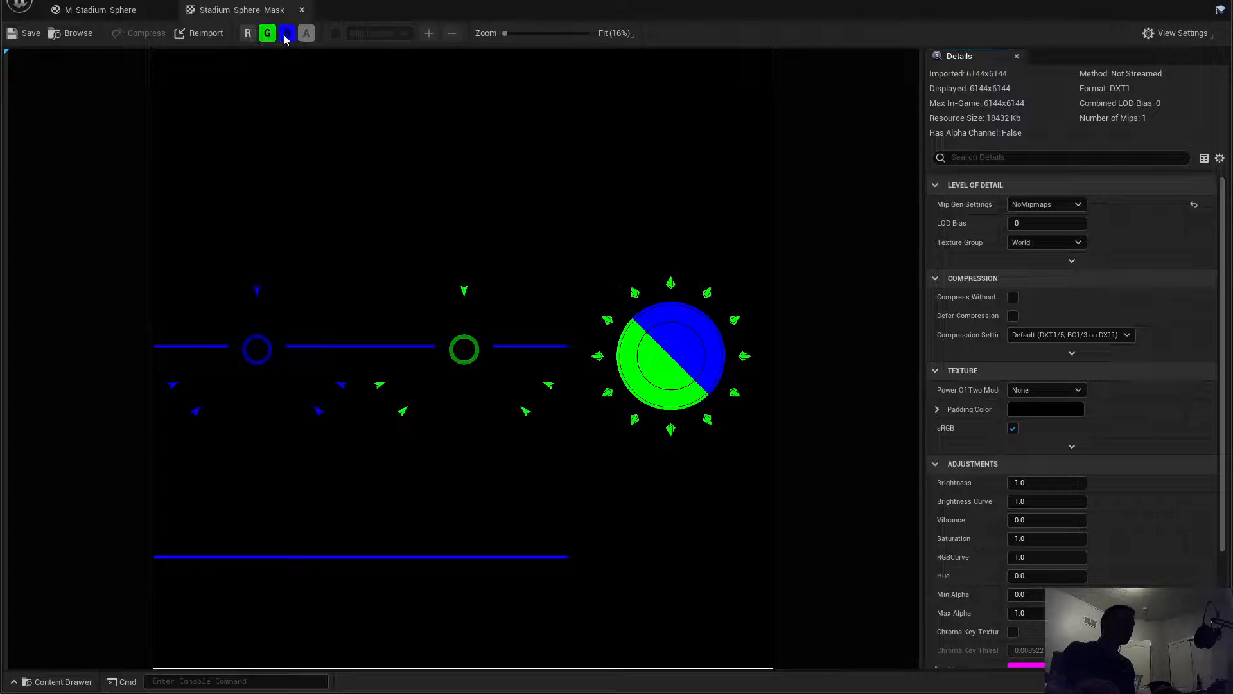
left_click(287, 34)
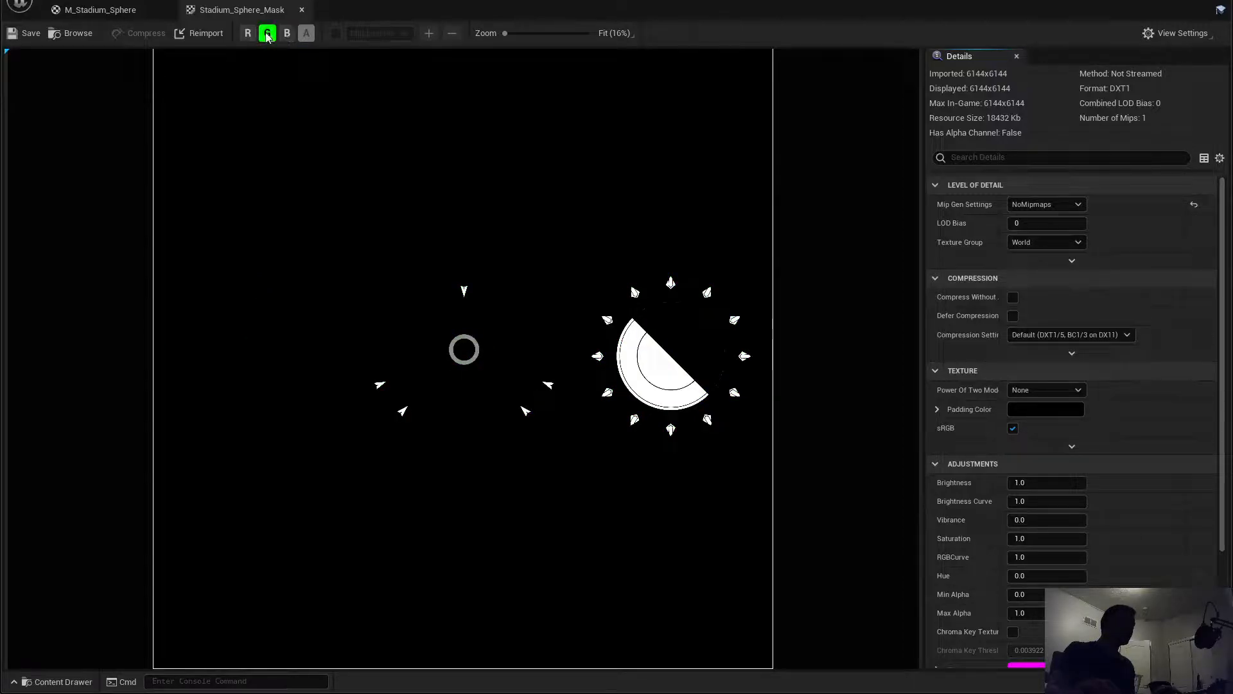
left_click(268, 33)
left_click(287, 33)
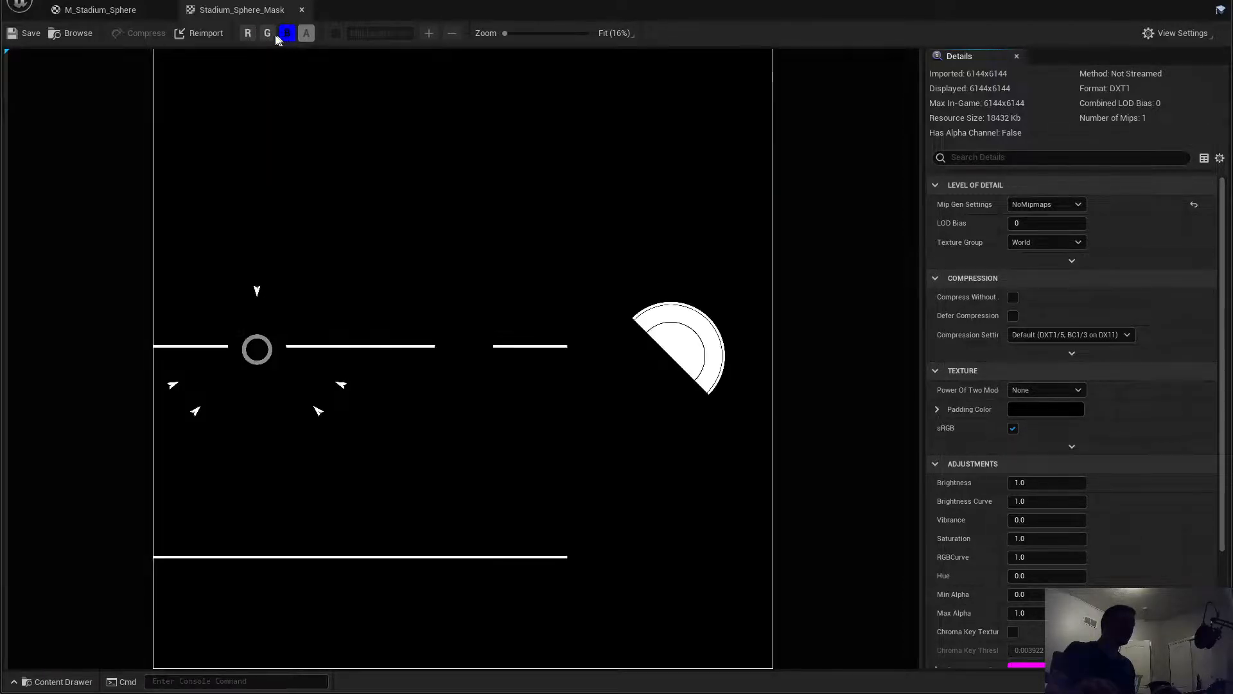
left_click(267, 33)
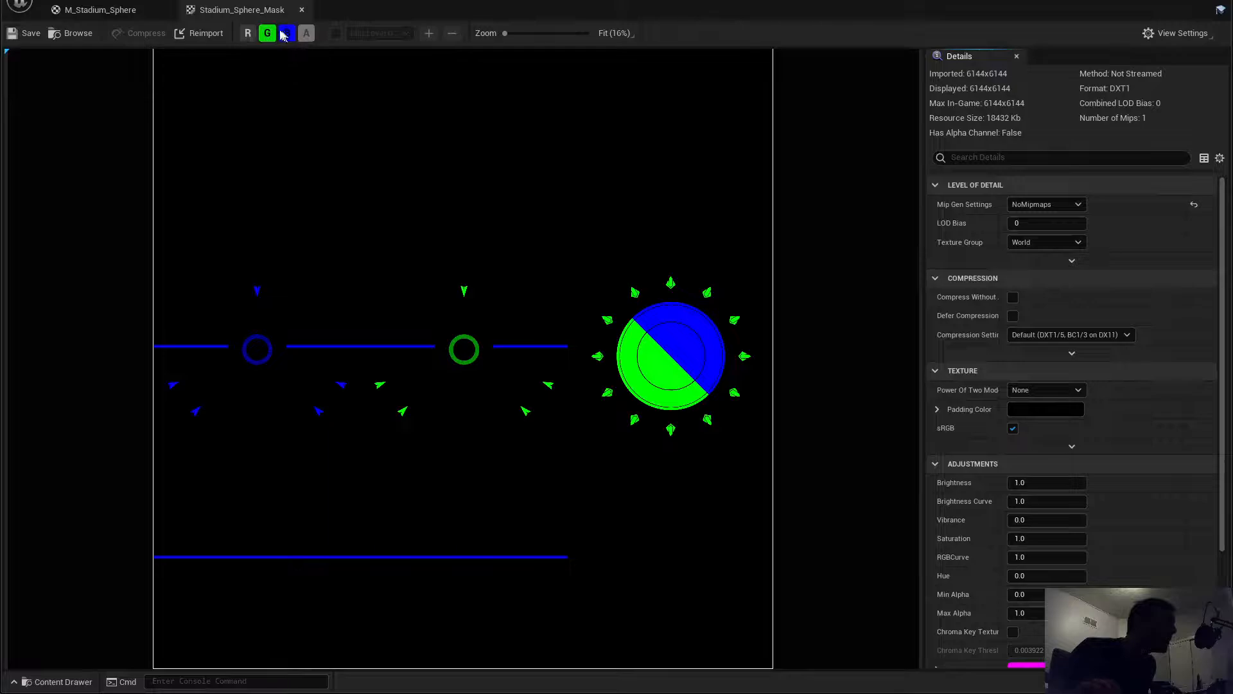
Step: Show the mask texture with all three color channels, then isolate its red channel
left_click(248, 33)
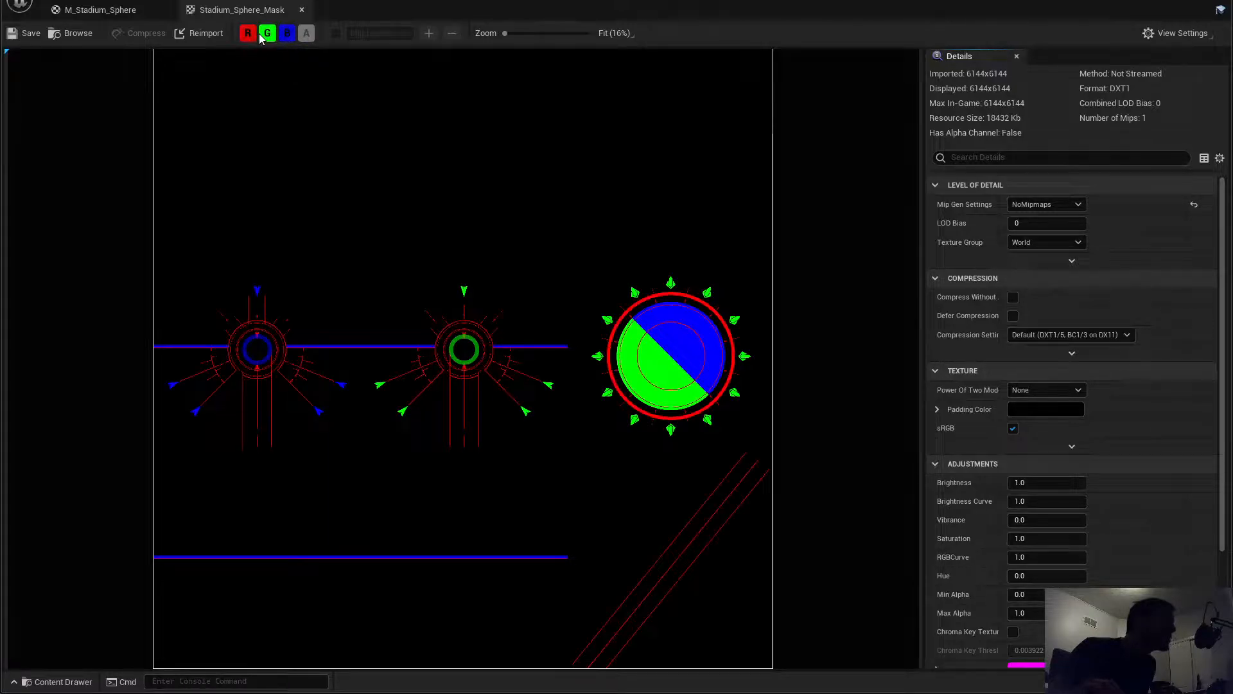
left_click(267, 33)
left_click(287, 34)
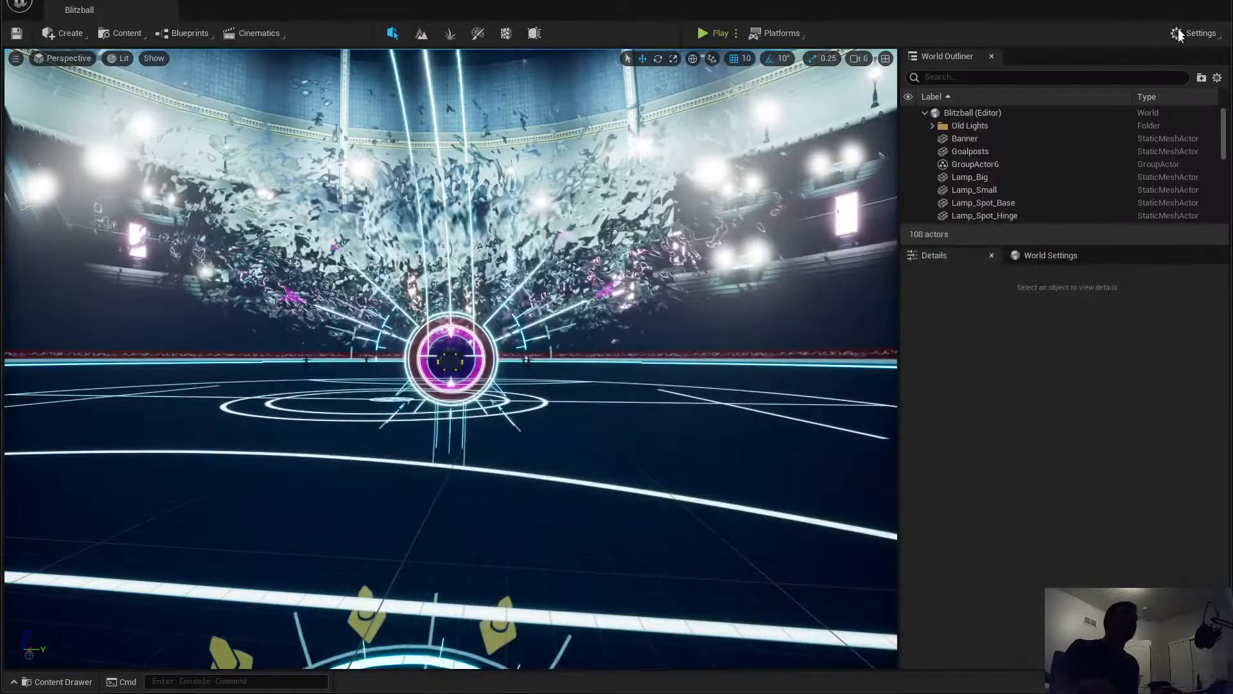
right_click_drag(450, 321, 367, 330)
key("w")
key("s")
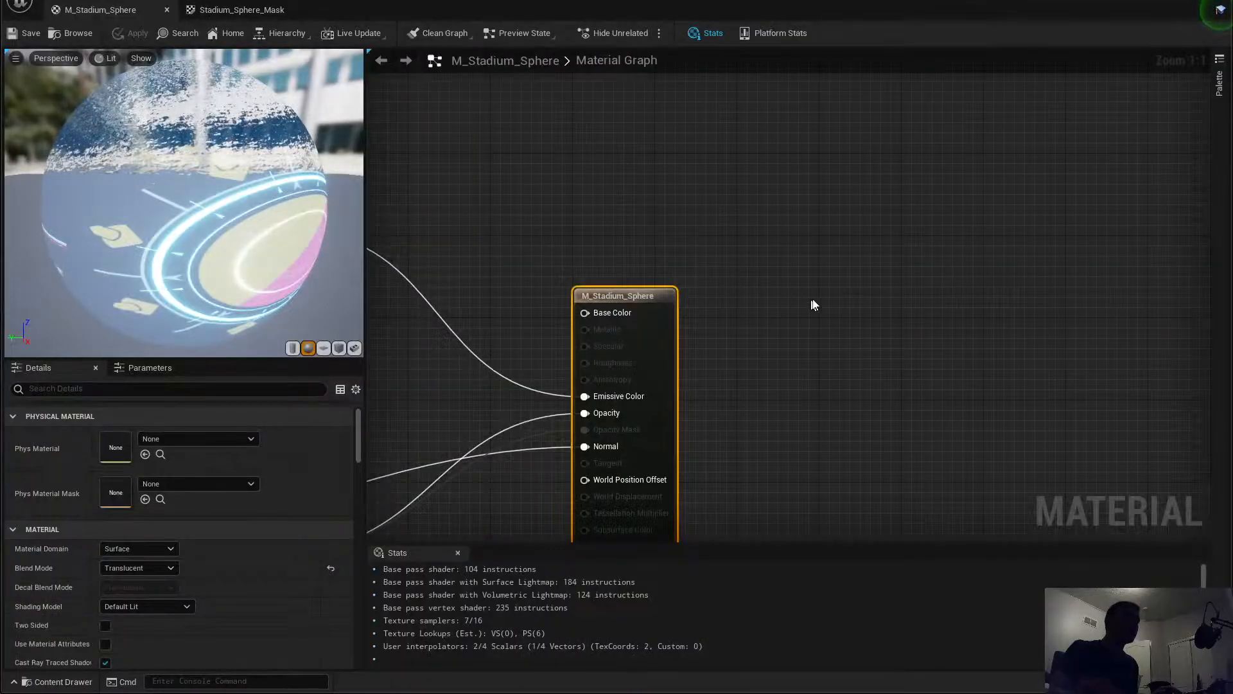
Step: Move the small-waves, distance-fade, Large Scale Tiling, pixel-depth noise and gradient node groups together further down the M_Stadium_Sphere graph
scroll(787, 267, "down", 3)
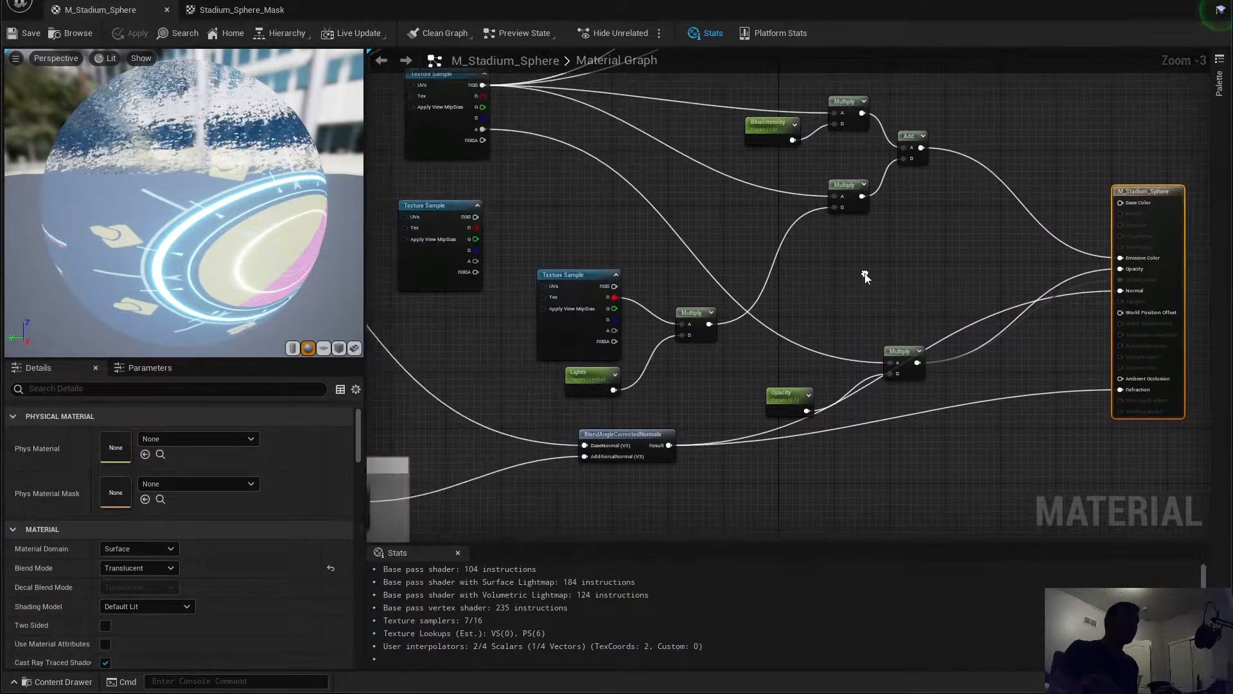
scroll(865, 277, "down", 6)
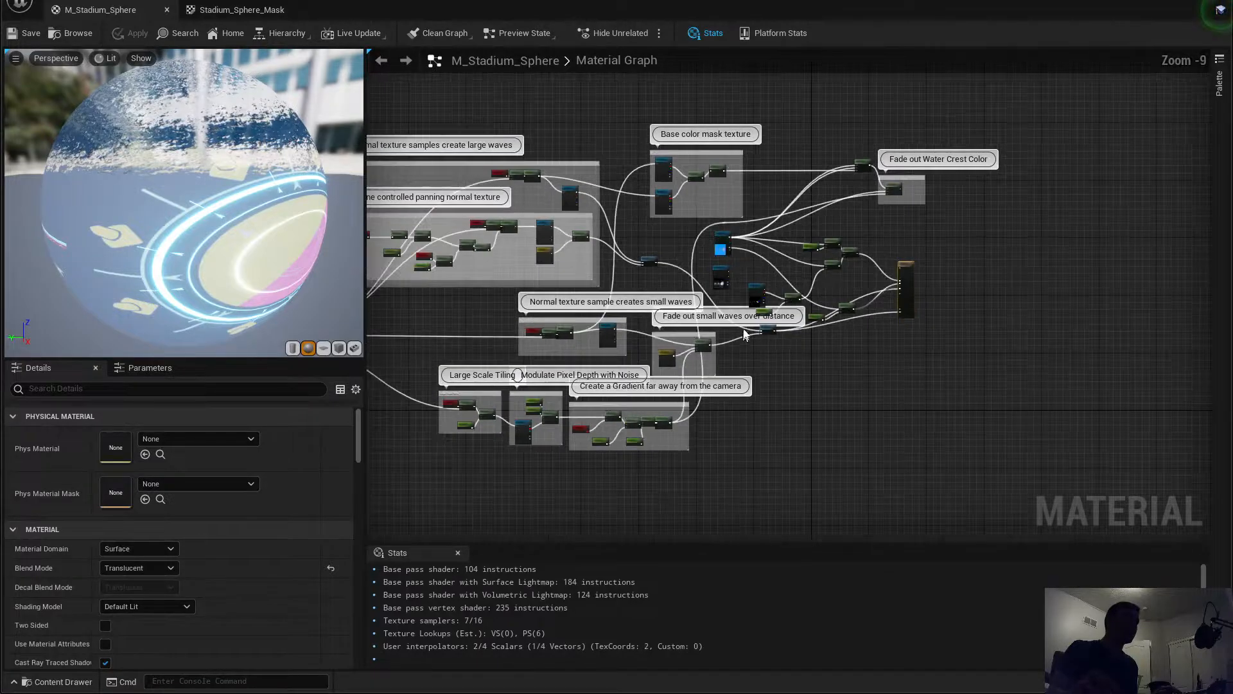
right_click_drag(743, 330, 900, 253)
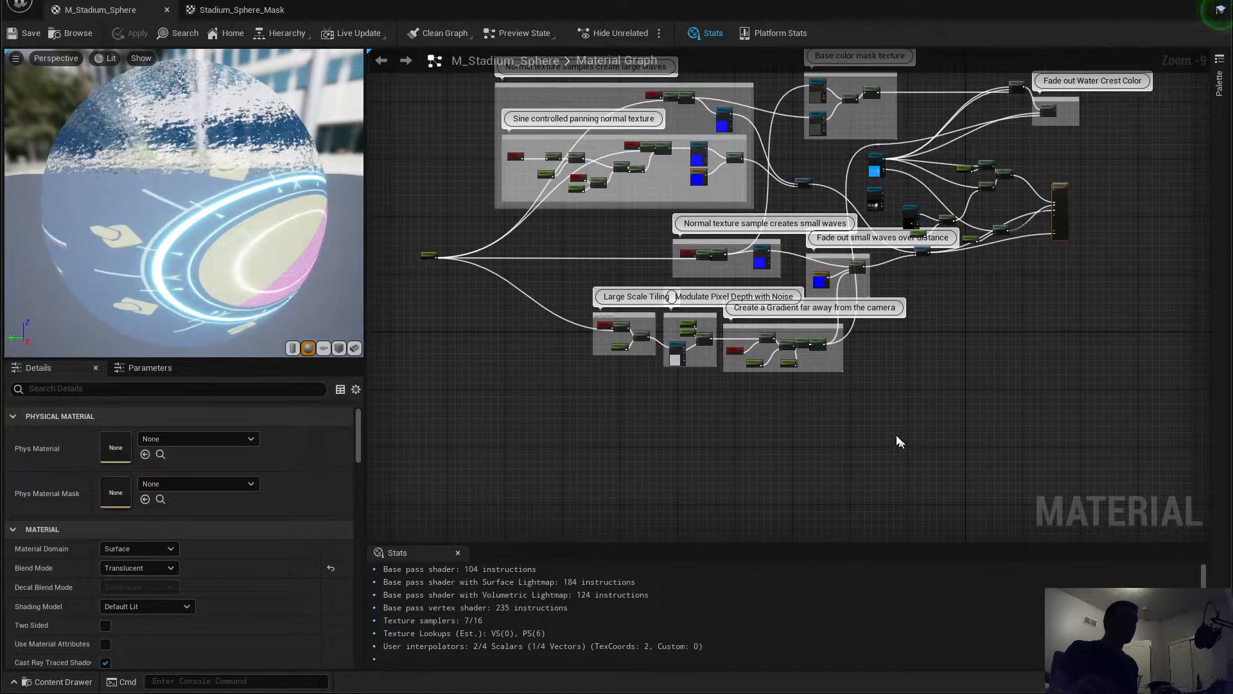
left_click_drag(900, 441, 570, 254)
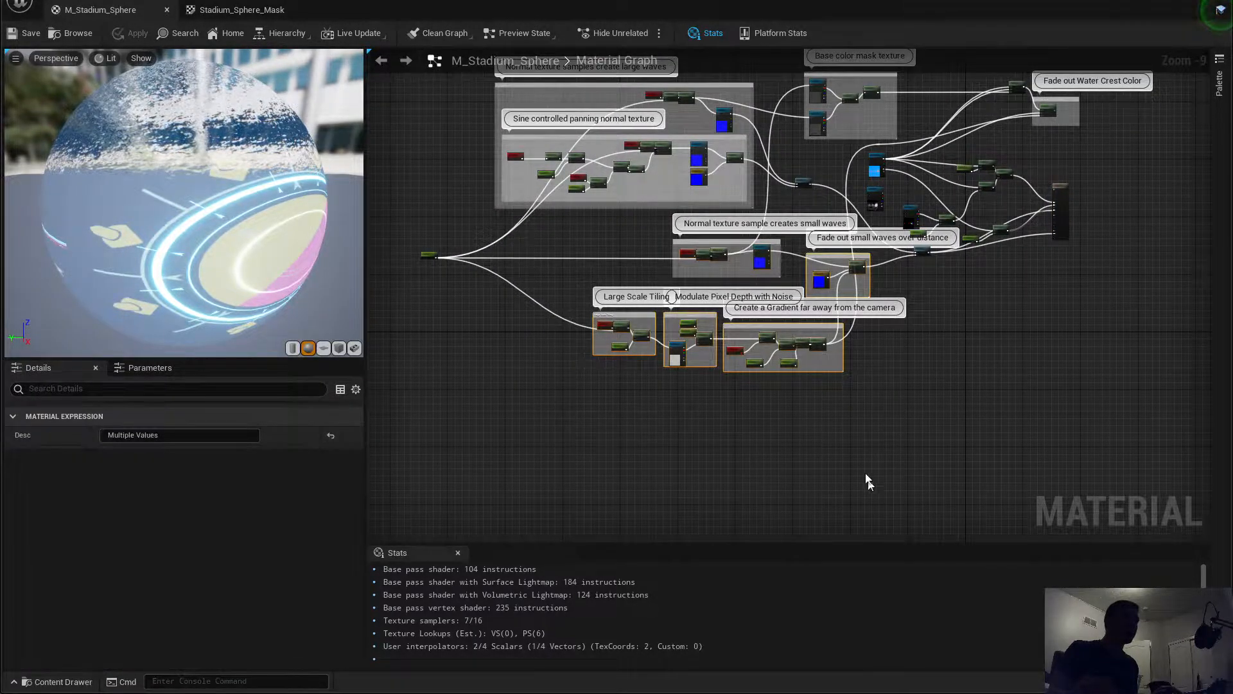
left_click_drag(869, 481, 578, 235)
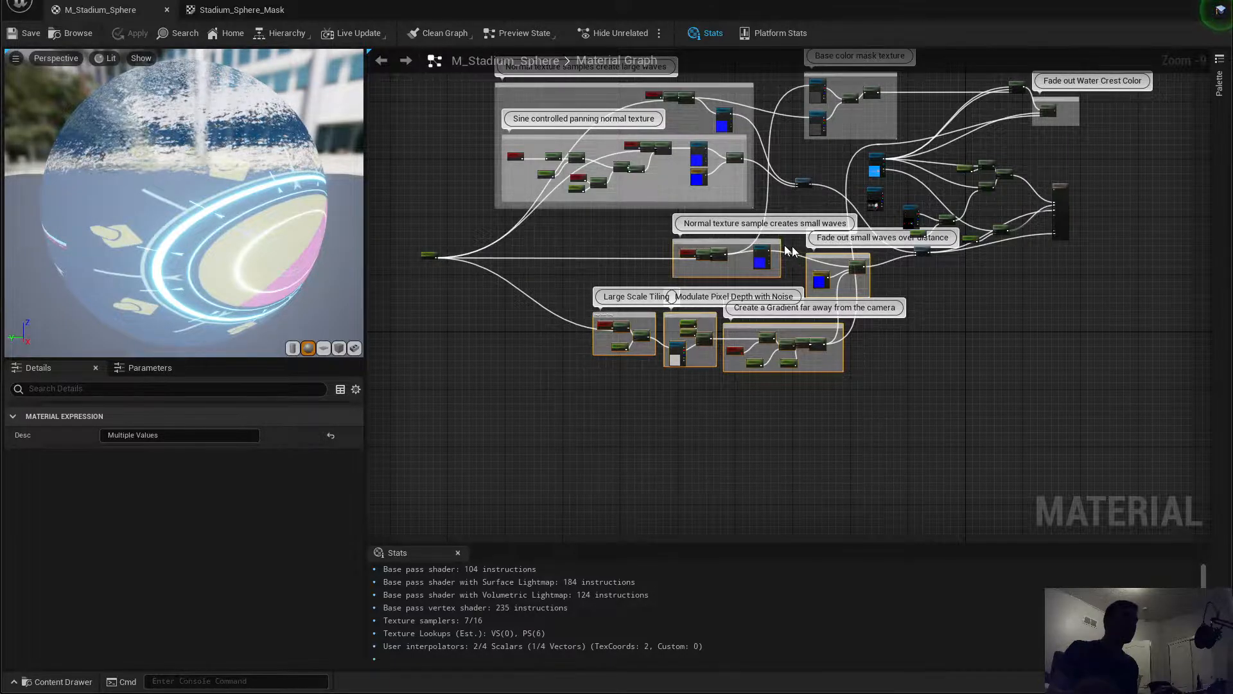
left_click_drag(753, 250, 732, 435)
left_click(824, 349)
Step: Move the BlendAngleCorrectedNormals node feeding the material's Normal input down, clear of the emissive and opacity nodes
right_click_drag(819, 307, 628, 370)
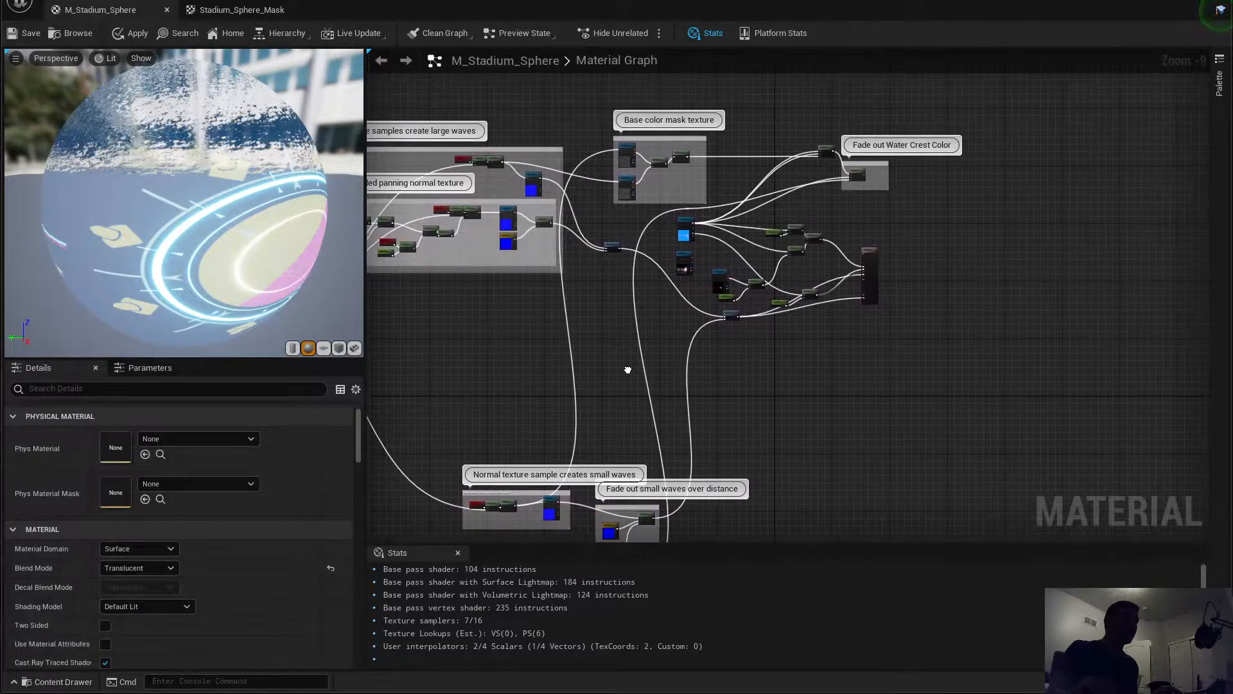
scroll(892, 182, "up", 3)
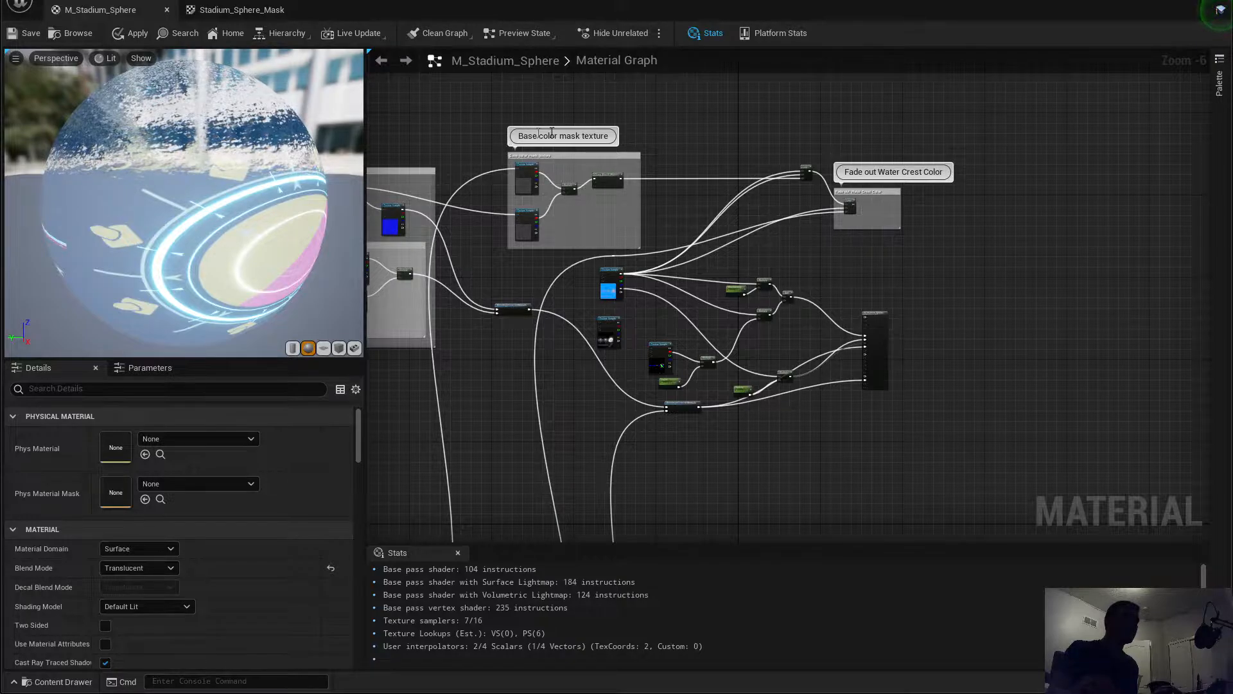
right_click_drag(613, 260, 1004, 256)
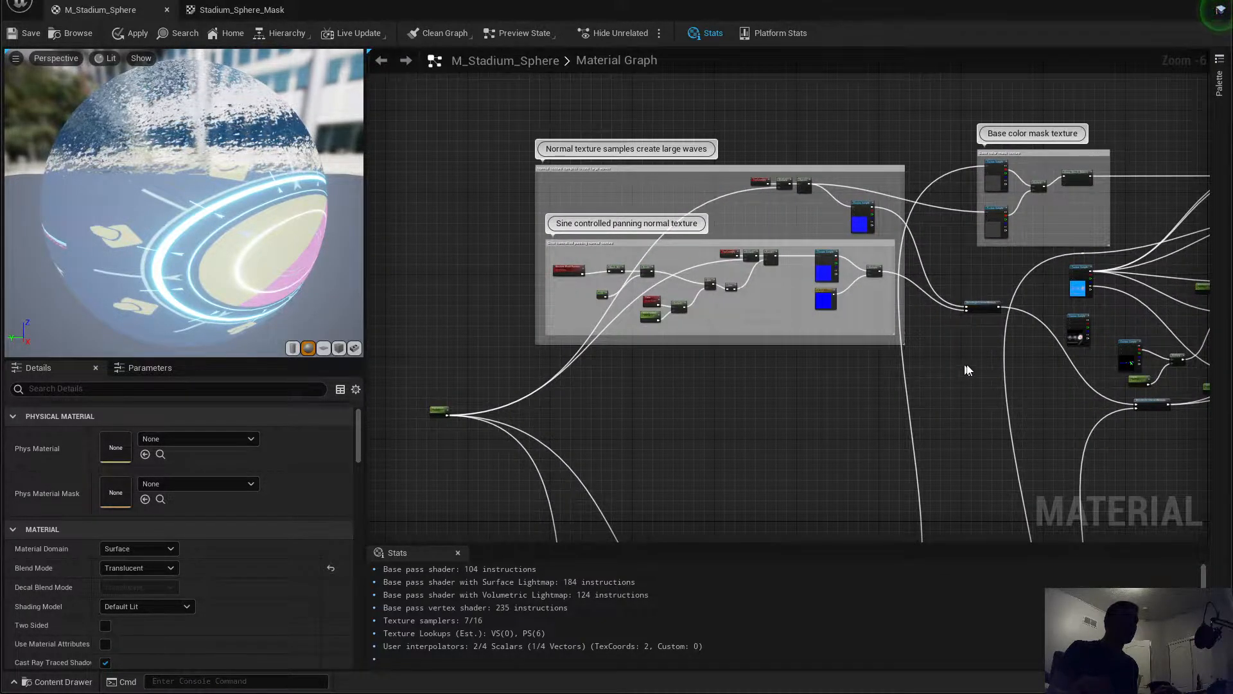
right_click_drag(968, 370, 593, 335)
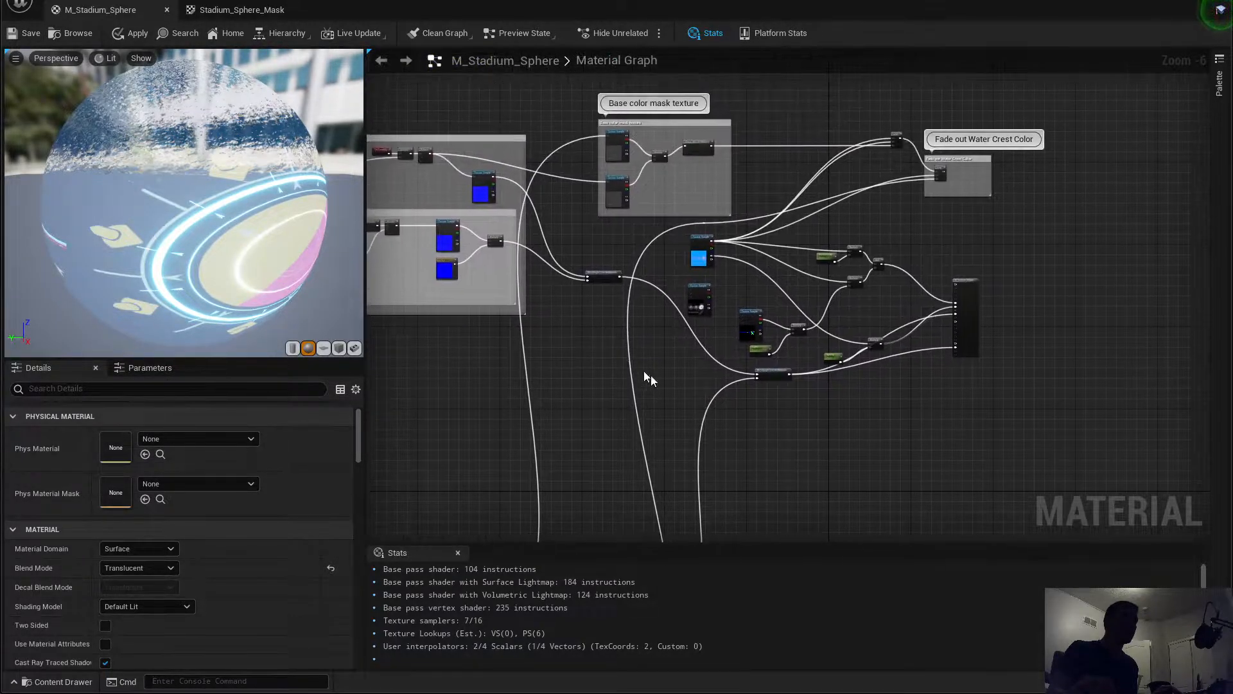
left_click(771, 373)
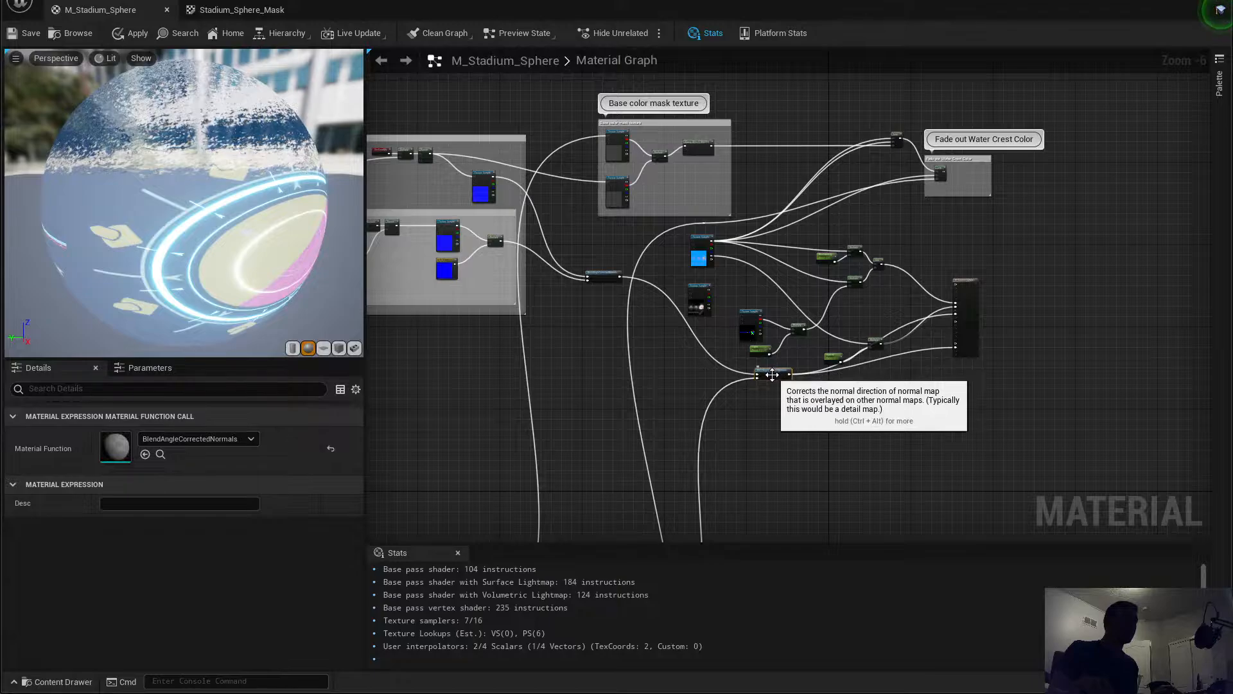
left_click_drag(771, 374, 784, 541)
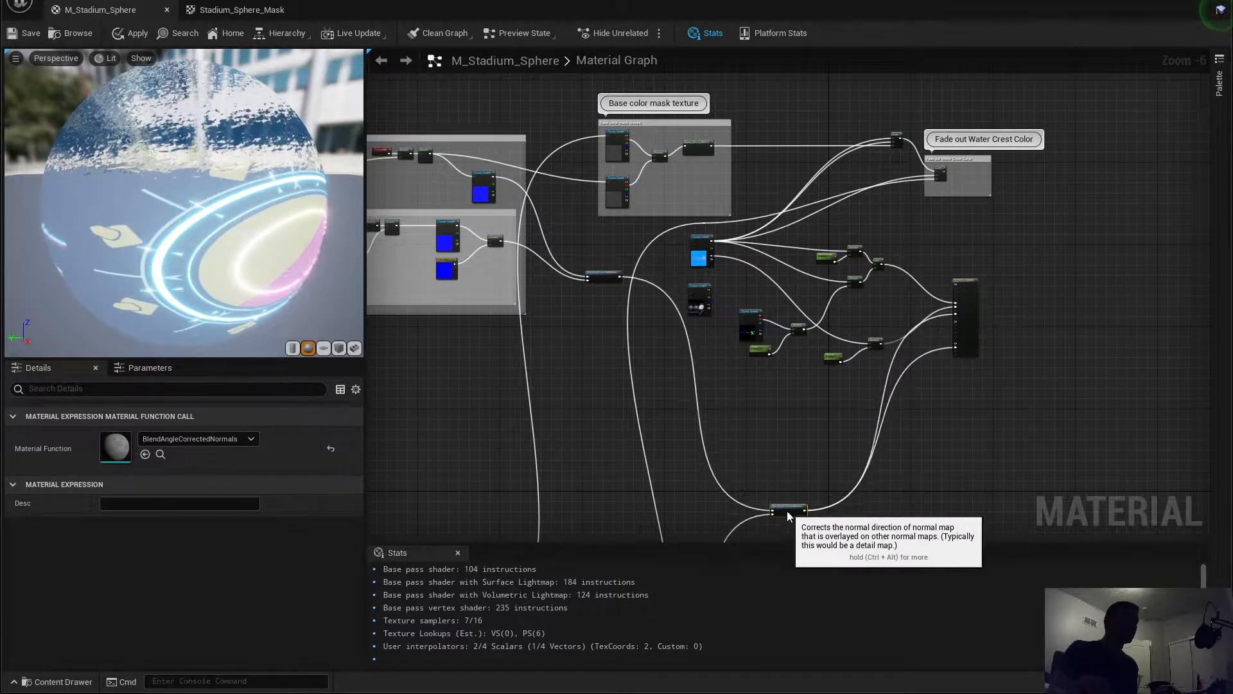
Step: Move the BlendAngleCorrectedNormals node that combines the large-wave normals down beside the other normal-blending node
right_click_drag(622, 307, 702, 194)
left_click(680, 158)
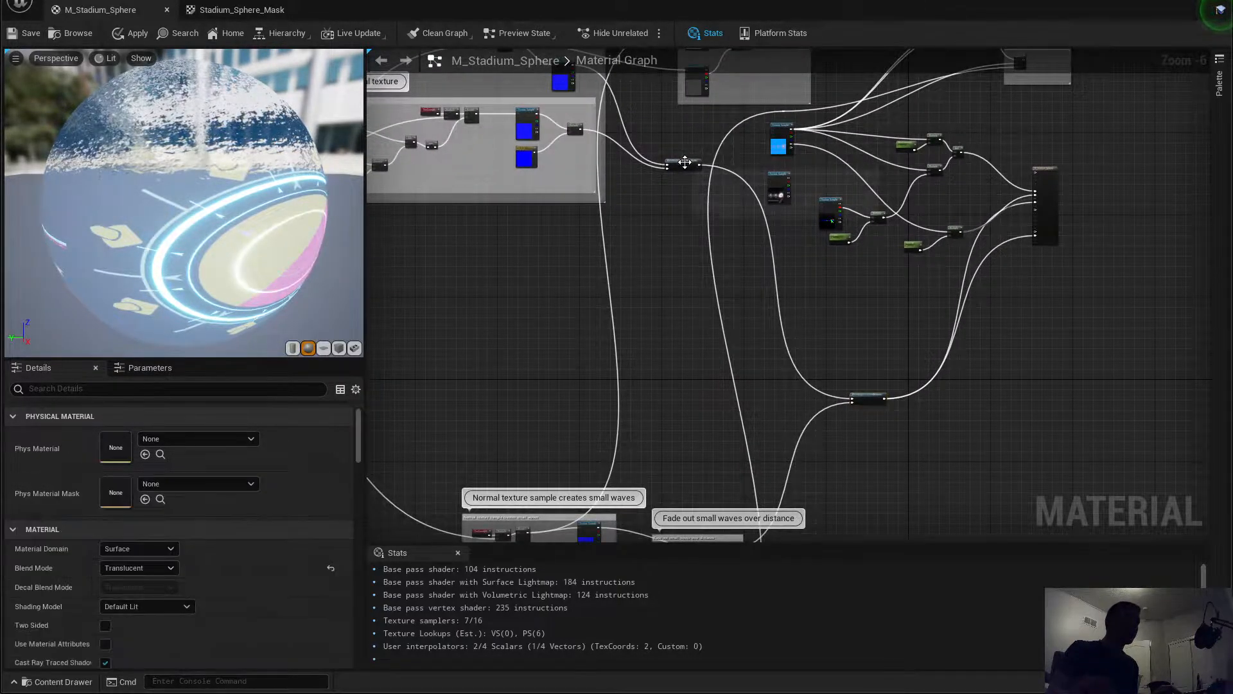
left_click(681, 164)
left_click_drag(681, 163, 705, 407)
Step: Move the RippleSize parameter node down to the level of the small-waves node group
right_click_drag(650, 236, 857, 301)
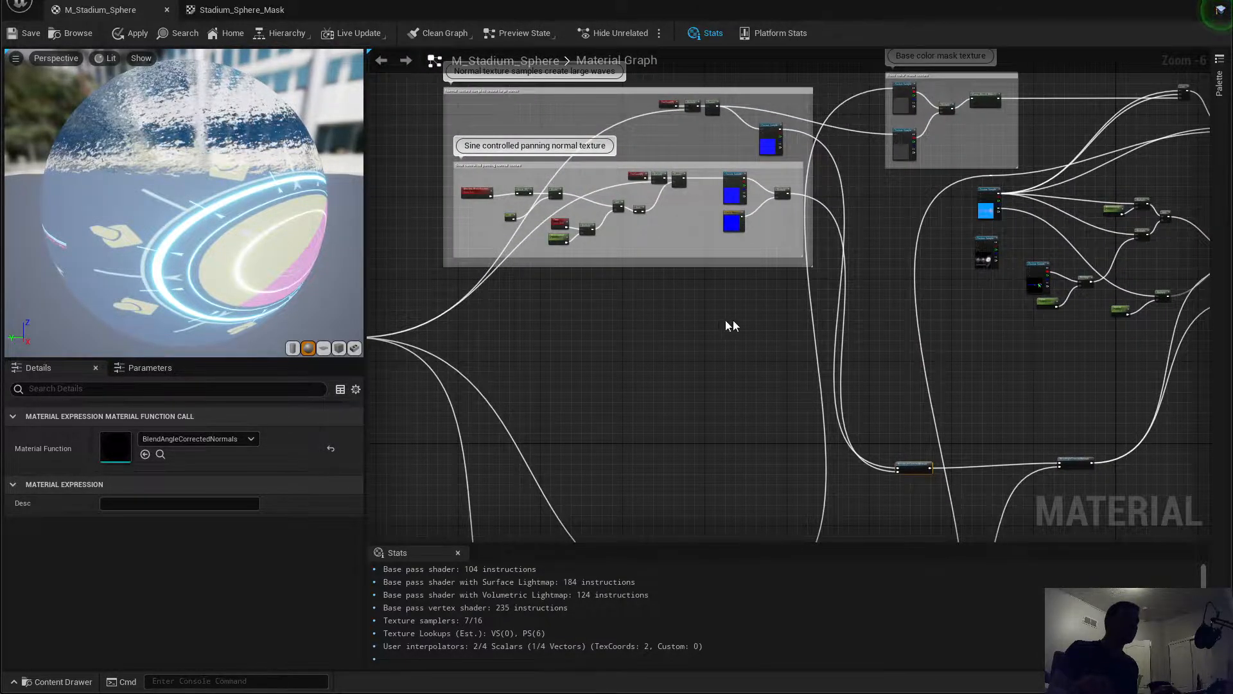
scroll(732, 326, "down", 2)
left_click_drag(825, 277, 453, 98)
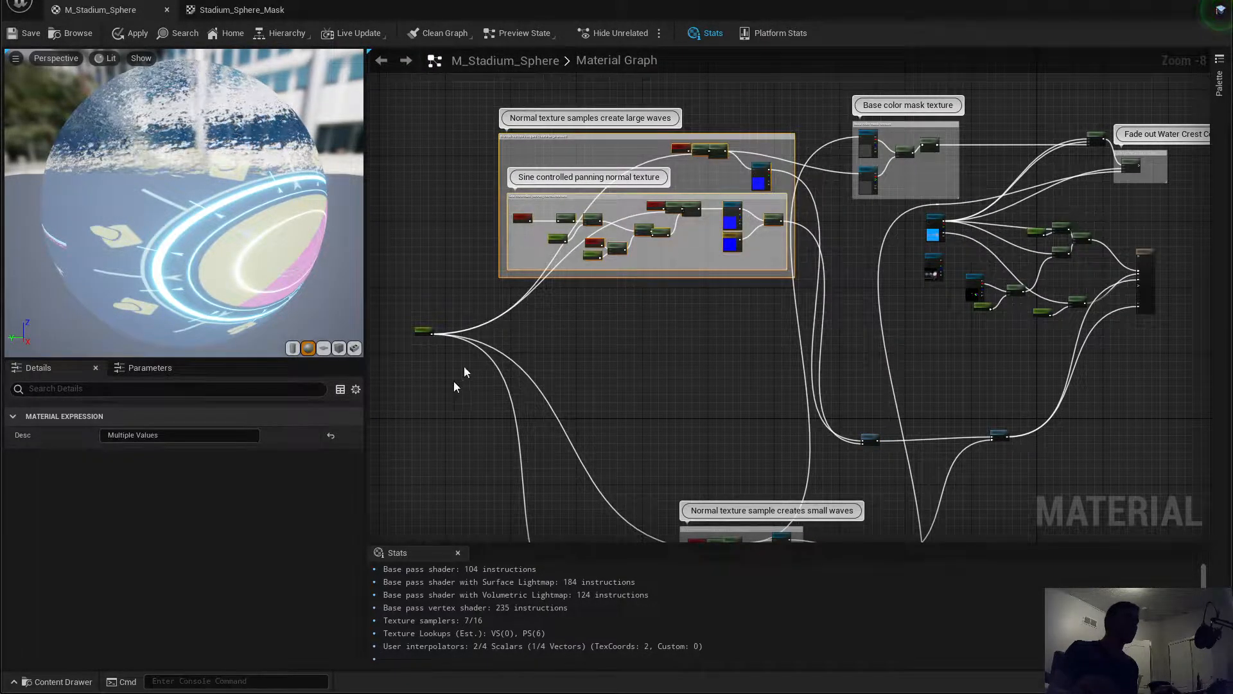
left_click_drag(482, 410, 415, 310)
right_click_drag(436, 337, 609, 196)
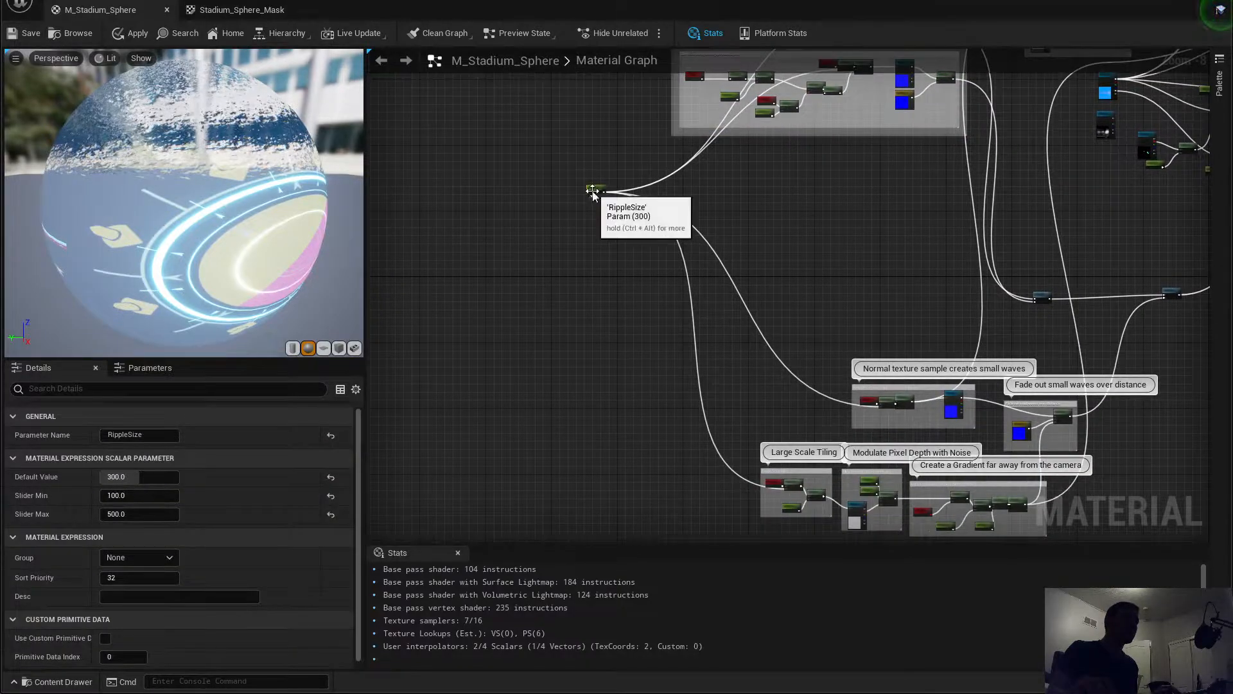
left_click_drag(592, 191, 537, 420)
Step: Move the "Normal texture samples create large waves" comment group with its nodes down, level with the normal-blending nodes
right_click_drag(746, 261, 640, 360)
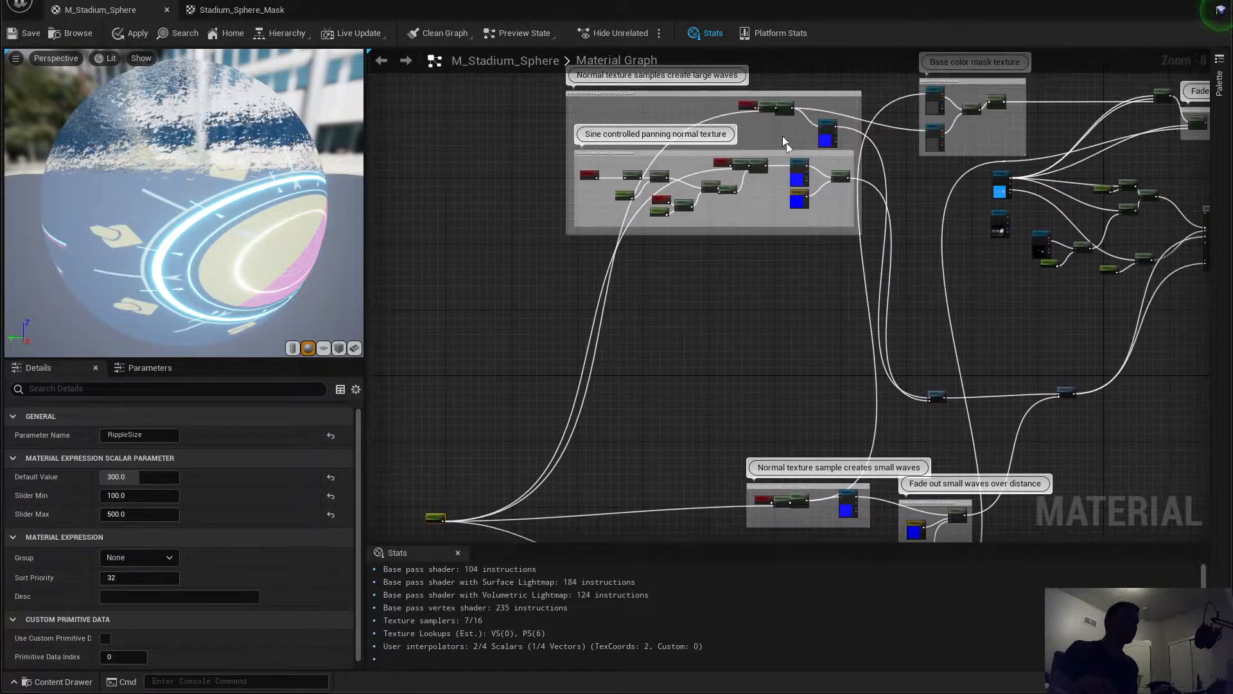
left_click(776, 108)
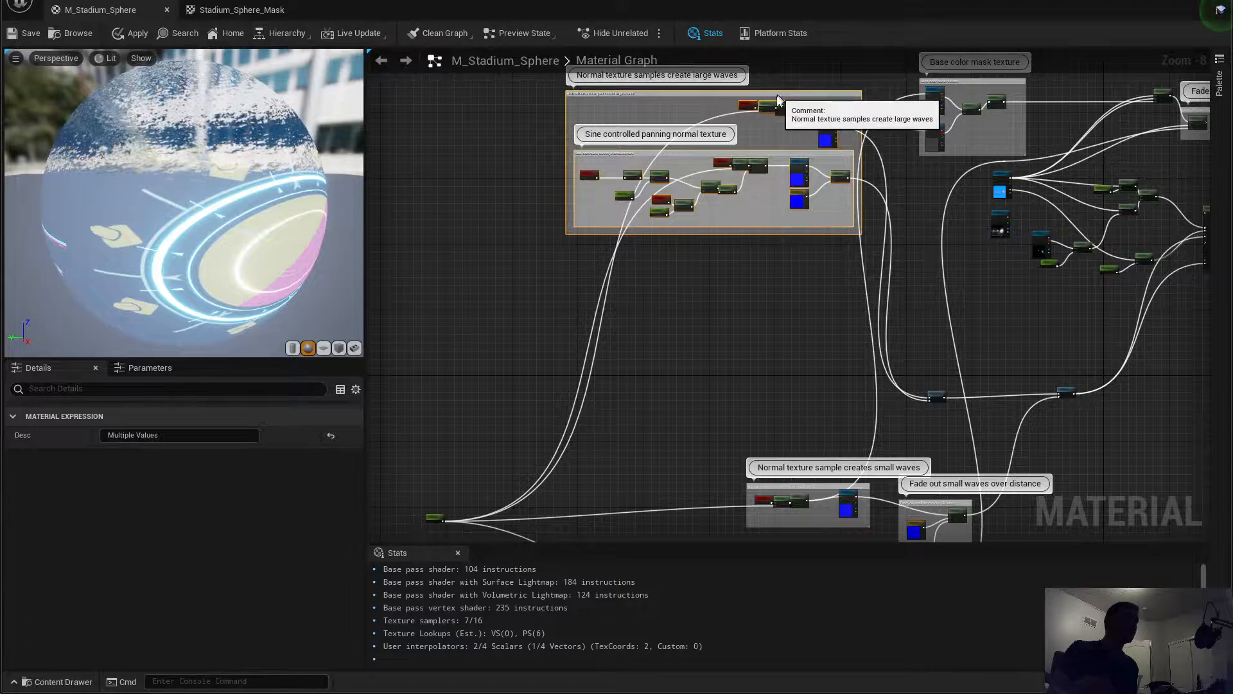
left_click_drag(777, 99, 647, 300)
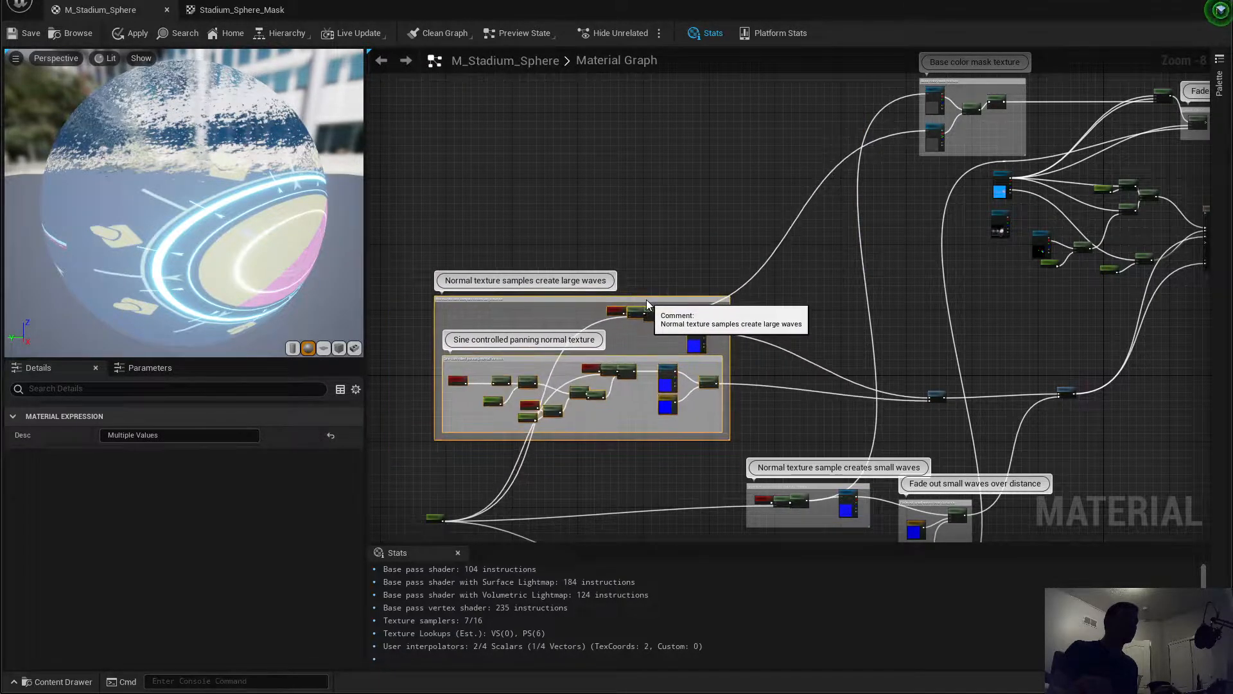
Step: Add reroute points to the two RippleSize wires entering the large-waves comment group and place them at the group's left edge
double_click(595, 322)
left_click_drag(595, 322, 442, 318)
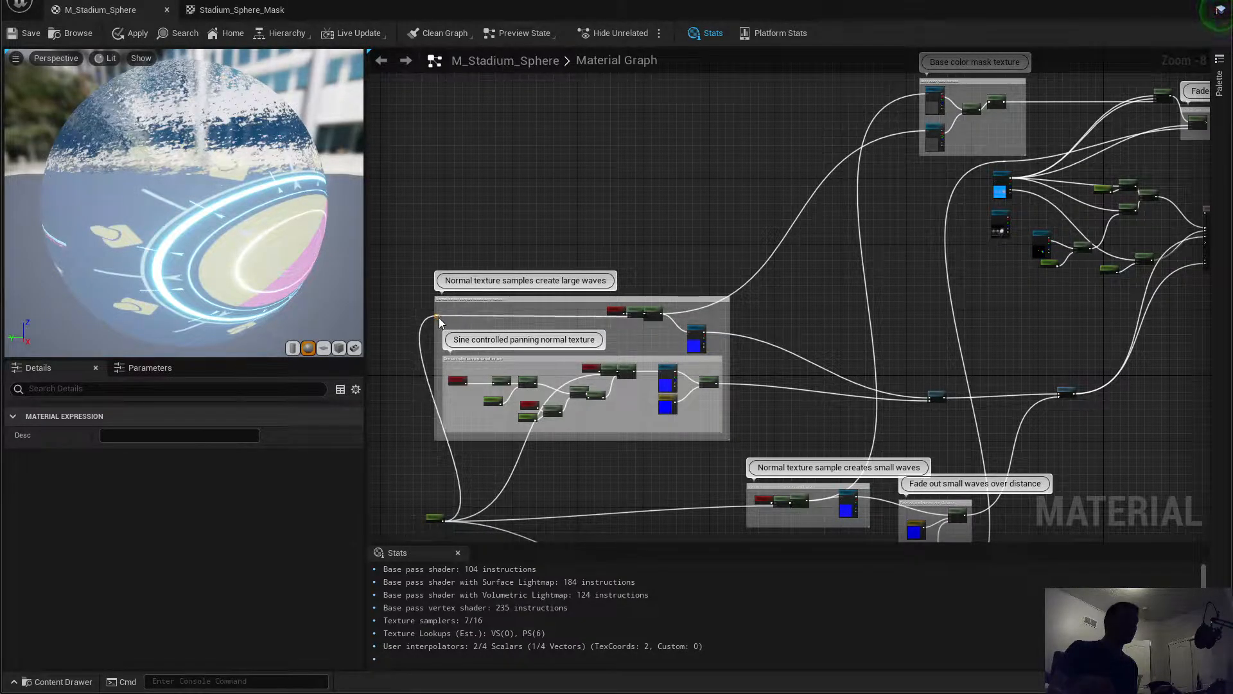
double_click(521, 449)
left_click_drag(523, 445, 447, 377)
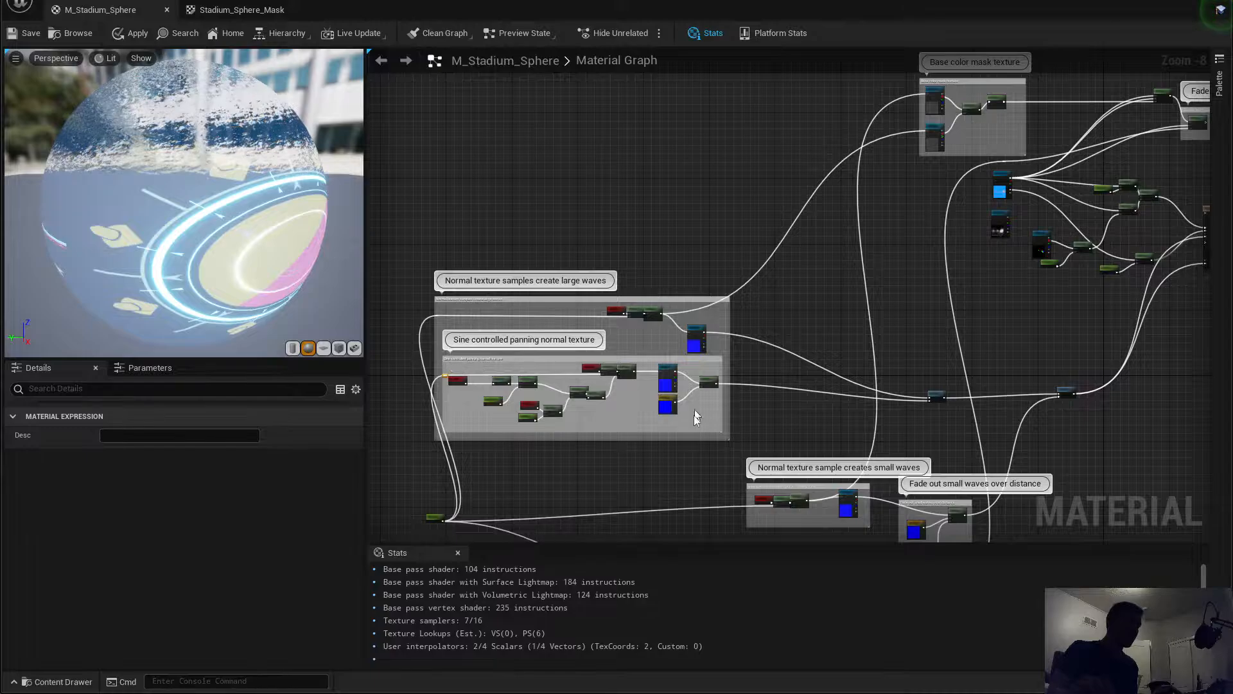
Step: Nudge the "Normal texture samples create large waves" group up and left, and move the RippleSize node well to the left of it
right_click_drag(693, 414, 846, 294)
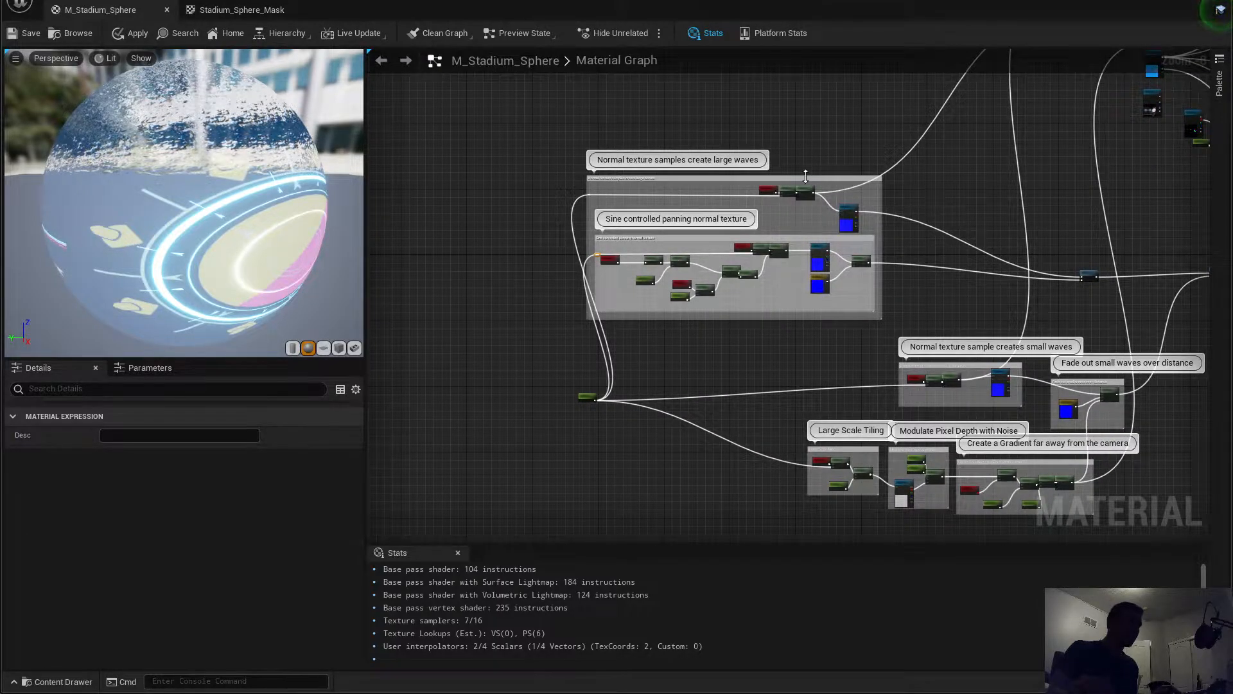
mouse_move(804, 175)
left_mouse_down()
mouse_move(837, 154)
mouse_move(803, 169)
left_mouse_up()
left_click_drag(588, 397, 445, 367)
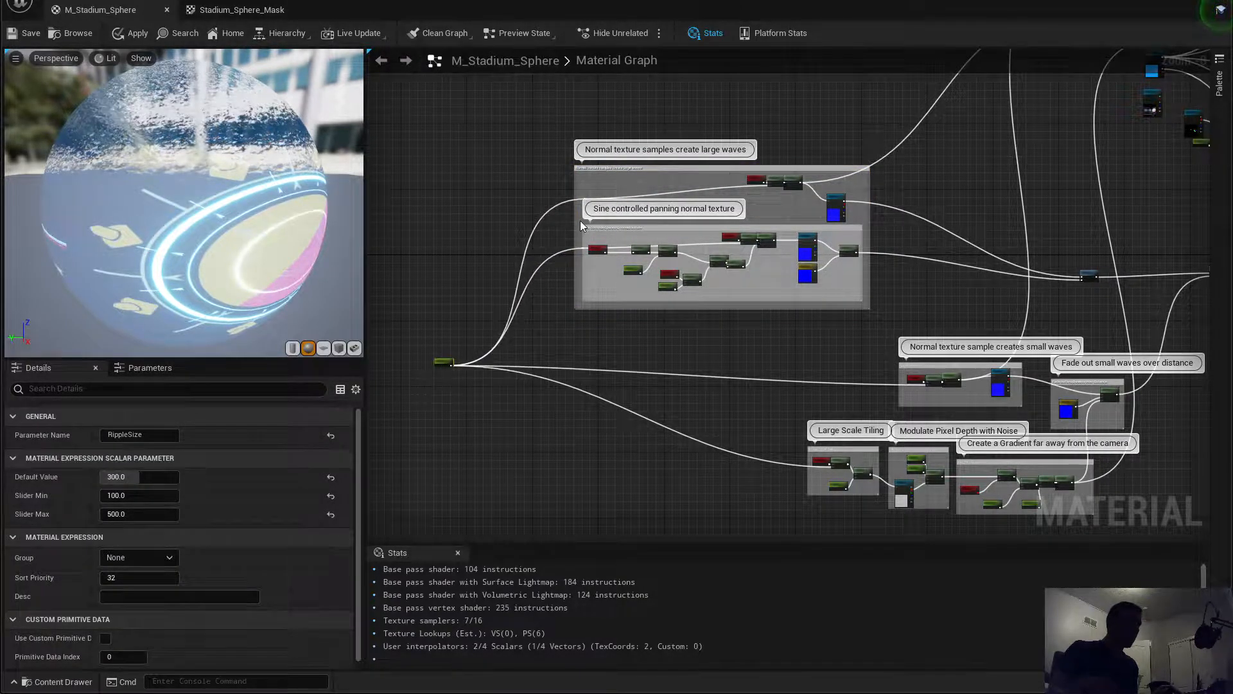
Step: Raise the upper RippleSize reroute point so its wire runs straight into the top row of large-waves nodes
double_click(586, 192)
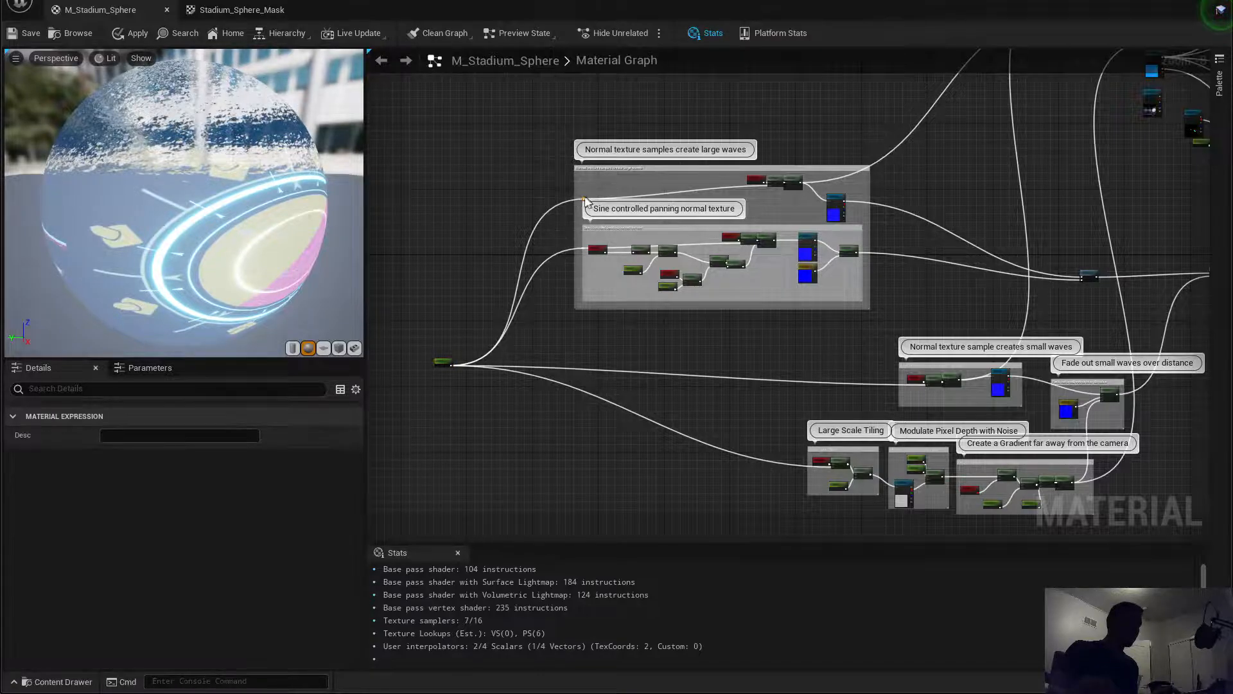
left_click(588, 191)
left_click_drag(587, 197, 584, 185)
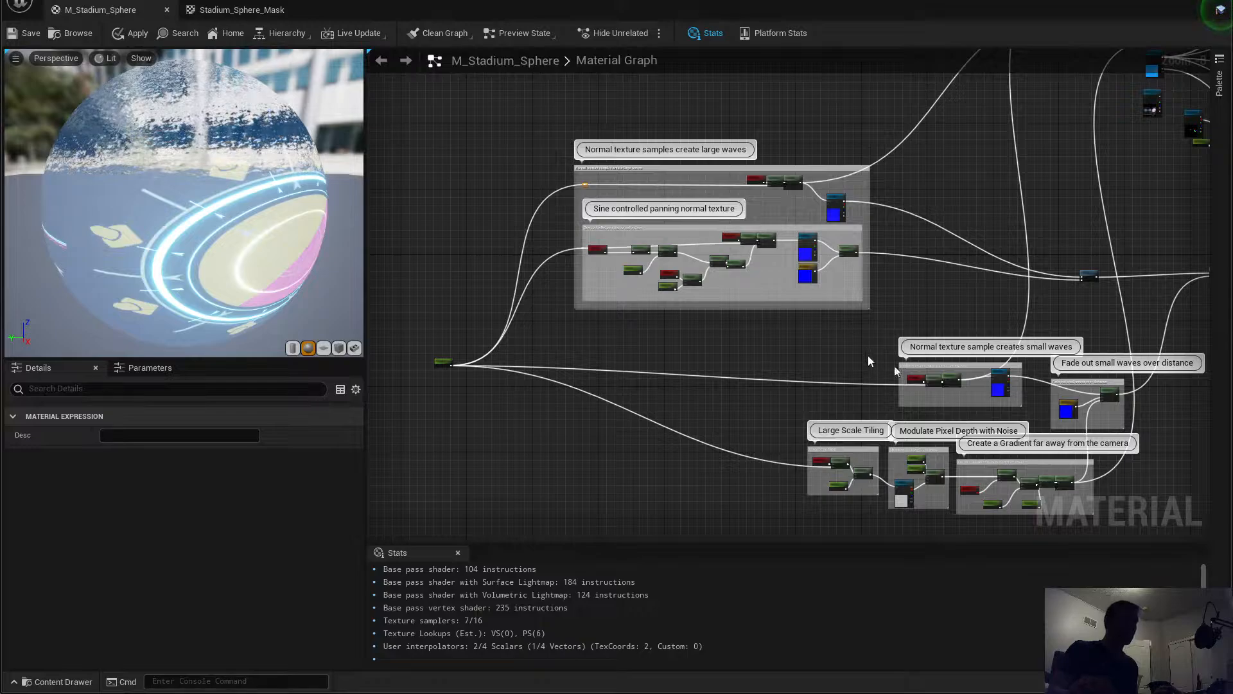
Step: Move the small-waves, distance-fade, Large Scale Tiling, pixel-depth noise and gradient comment groups together to the left, beneath the large-waves group
right_click_drag(907, 400, 741, 255)
left_click_drag(1060, 419, 572, 205)
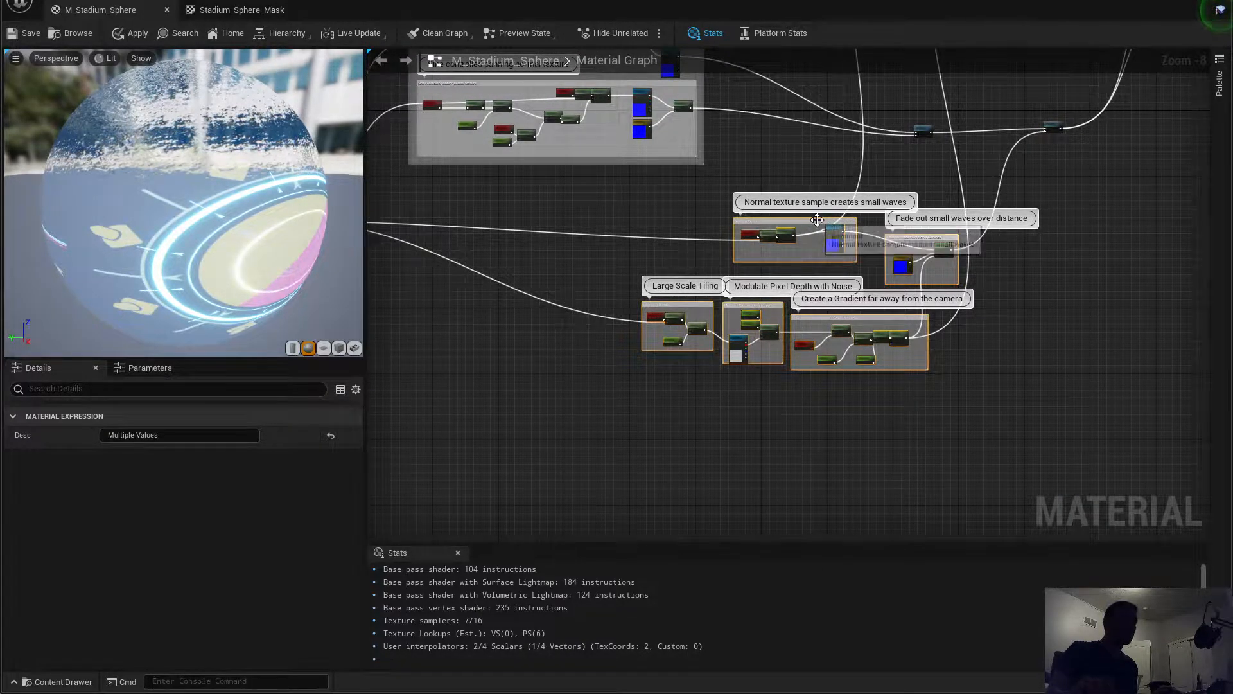
left_click_drag(810, 222, 606, 240)
Step: Move both BlendAngleCorrectedNormals nodes together up and left, closer to the wave comment groups
right_click_drag(1024, 253, 872, 421)
left_click_drag(880, 371, 714, 282)
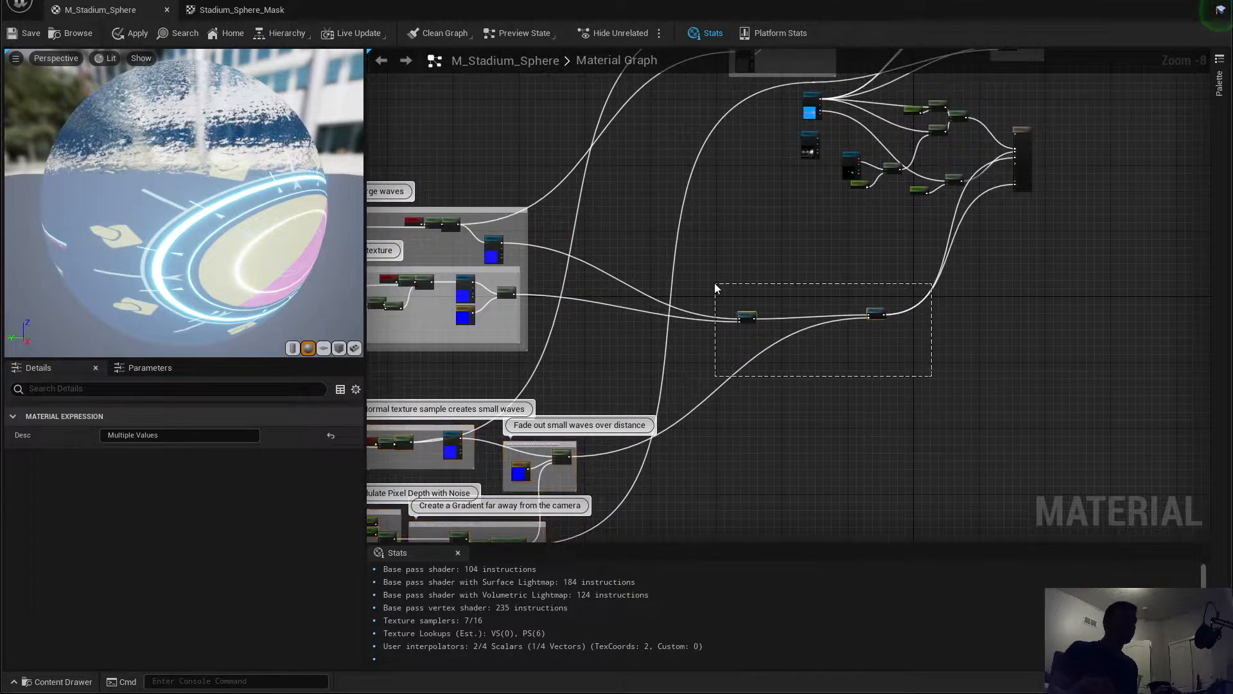
left_click_drag(872, 316, 761, 294)
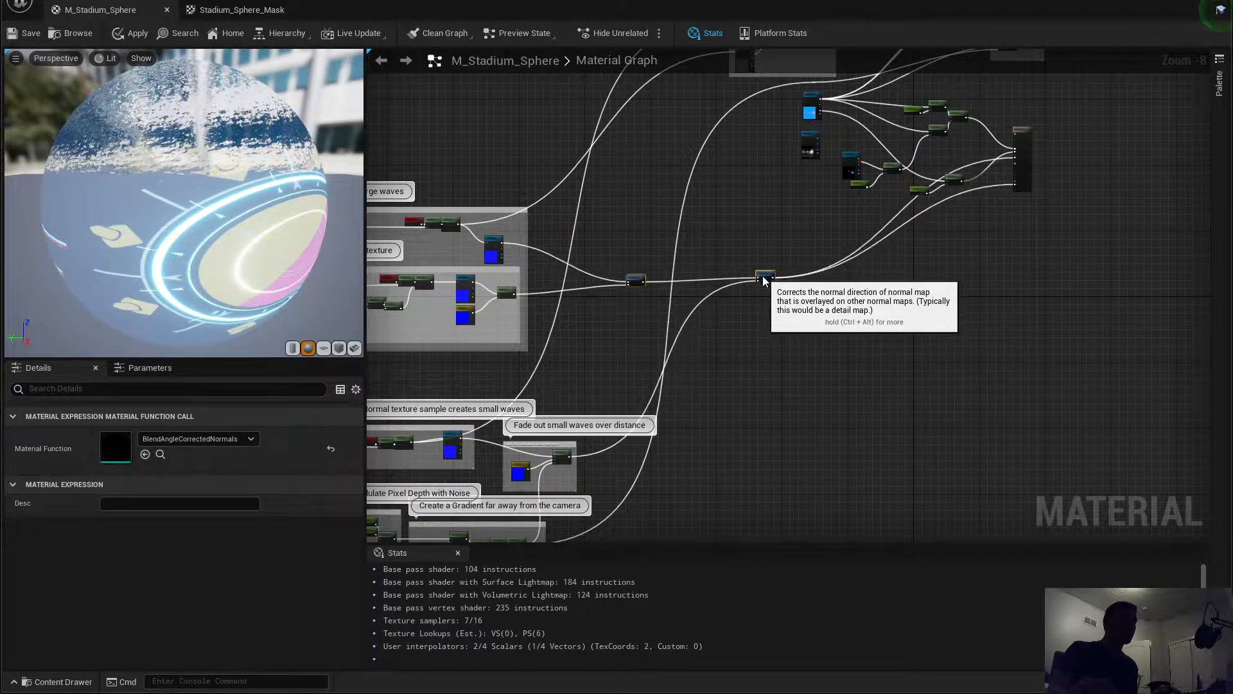
Step: Add a reroute point to the wire feeding the material's Refraction input and place it below the opacity nodes
right_click_drag(765, 251, 811, 469)
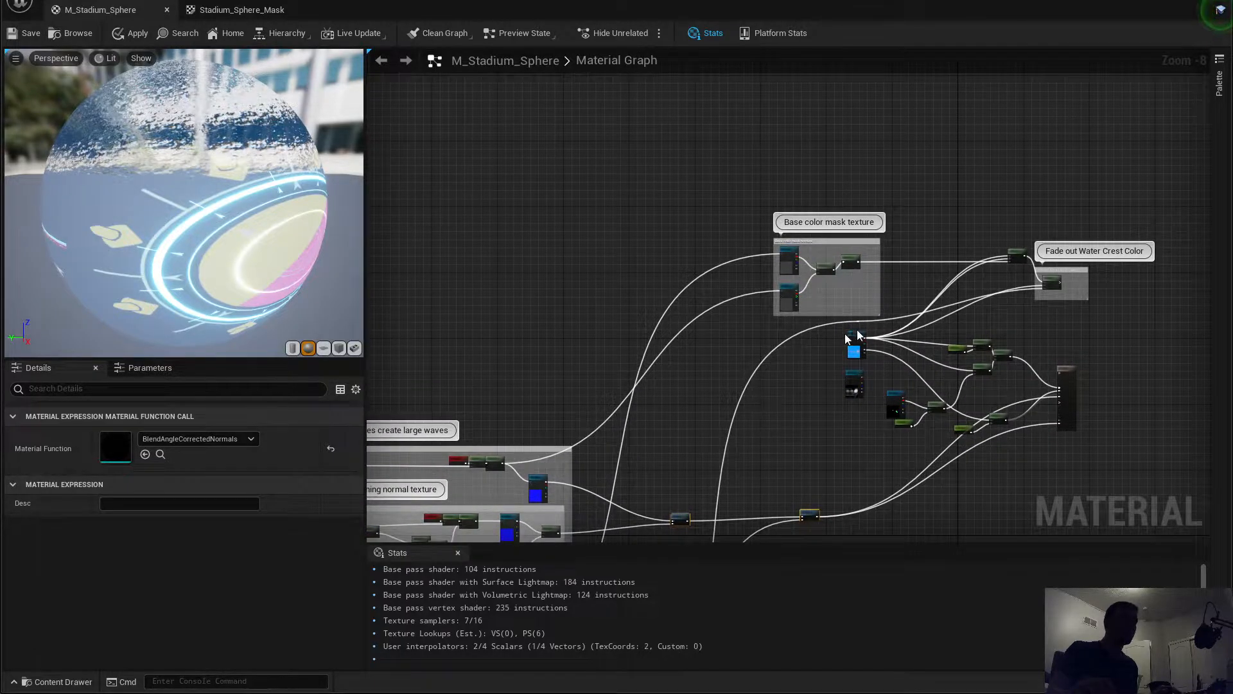
right_click_drag(934, 348, 910, 293)
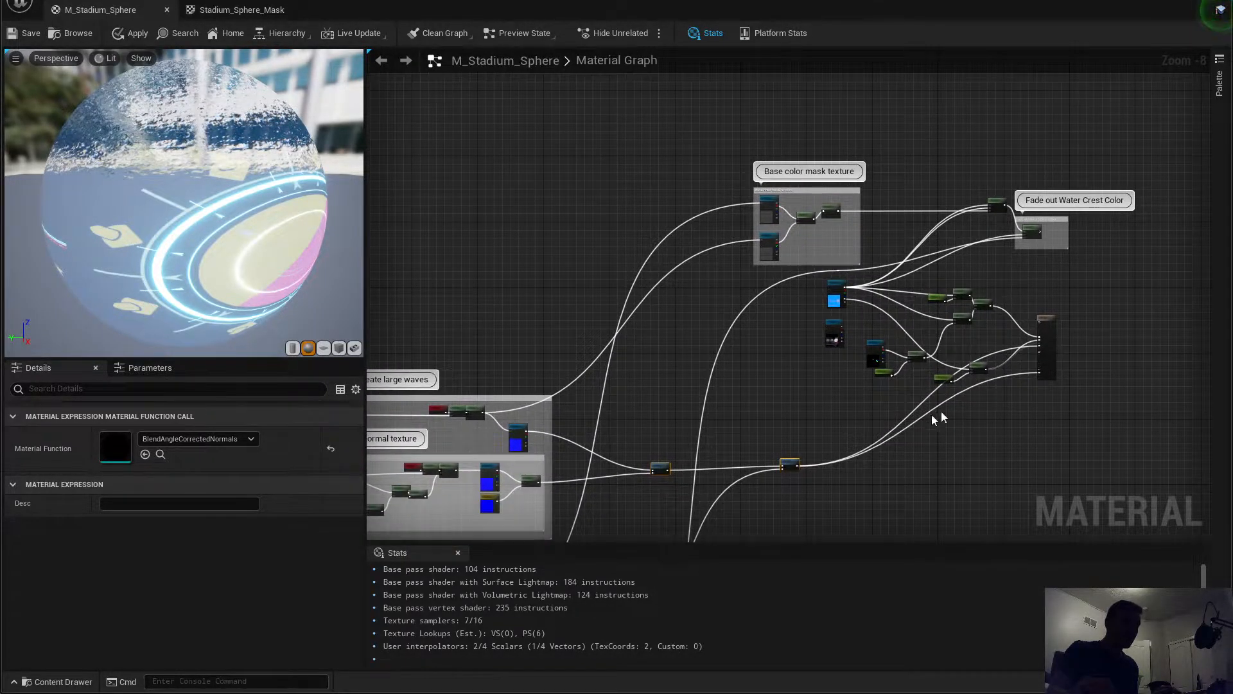
right_click_drag(1002, 395, 902, 273)
scroll(820, 292, "up", 3)
left_click(861, 289)
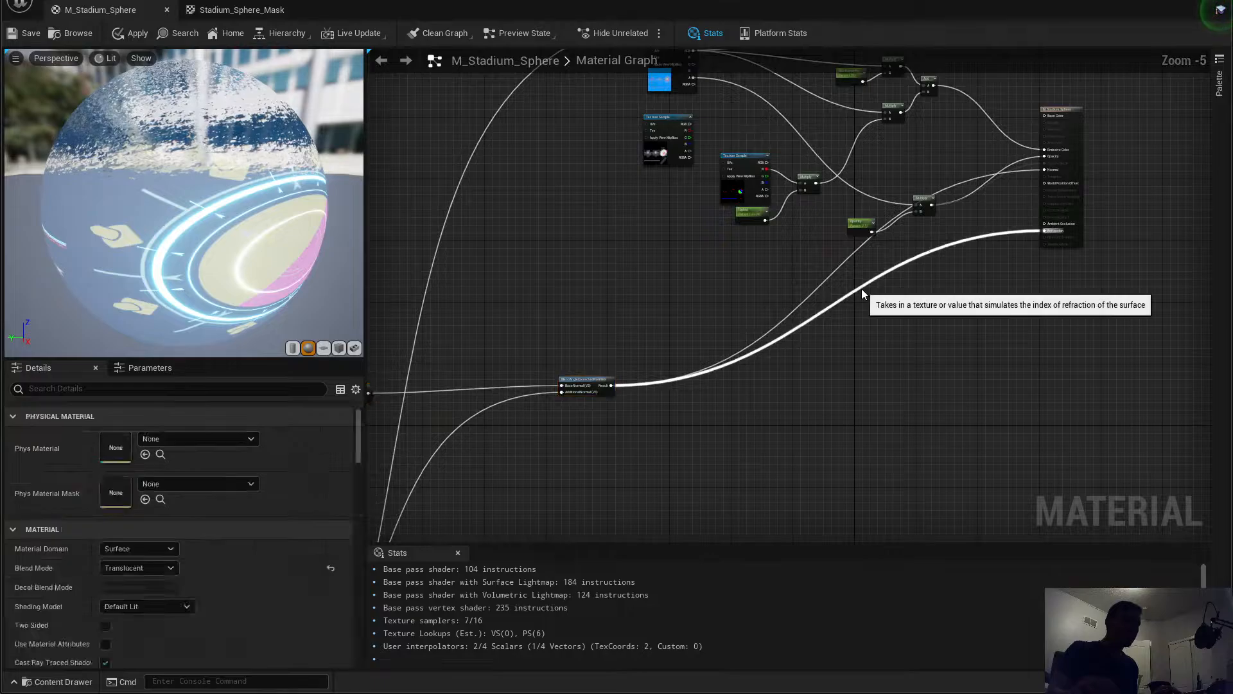
double_click(861, 291)
left_click_drag(863, 292, 912, 392)
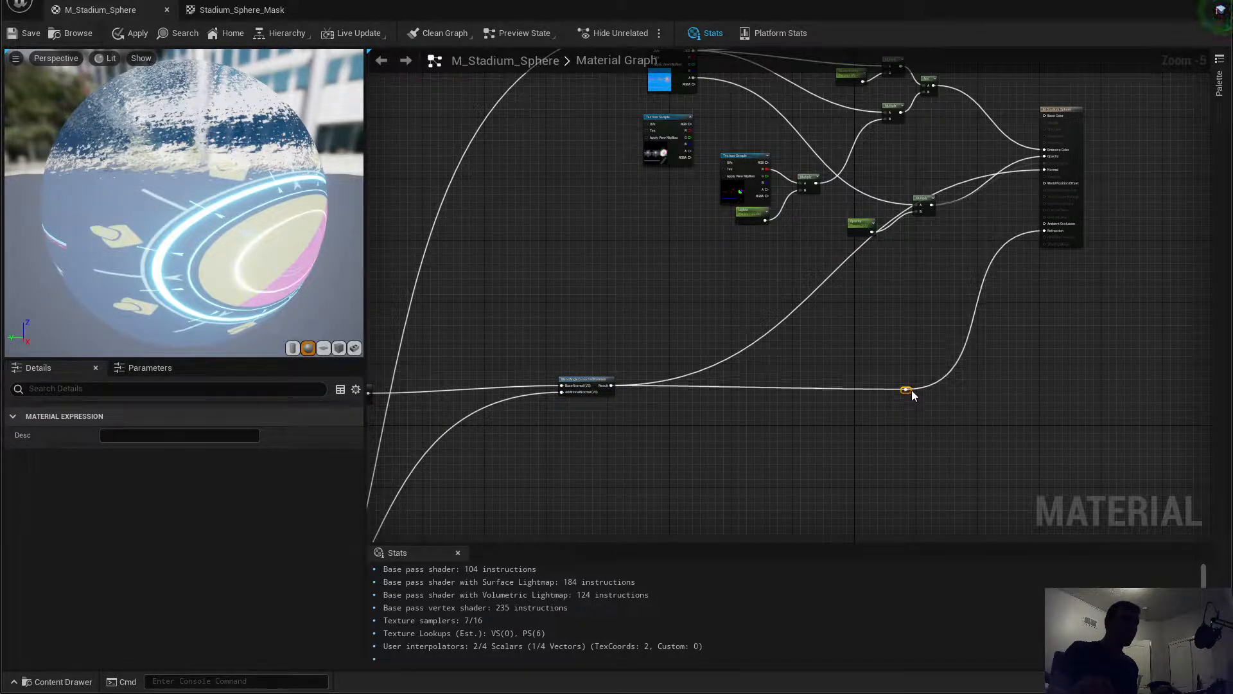
Step: Add a reroute point to the wire feeding the material's Normal input and place it just above the Refraction reroute point
left_click(834, 271)
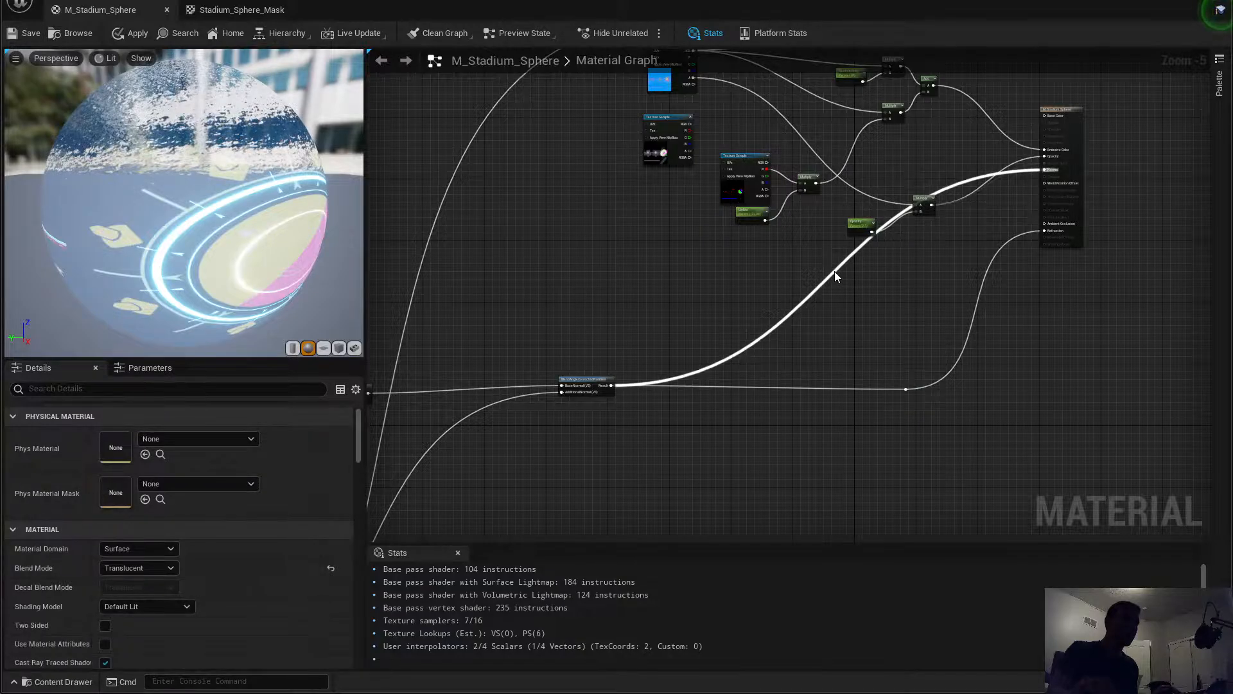
double_click(835, 271)
left_click_drag(837, 272, 909, 381)
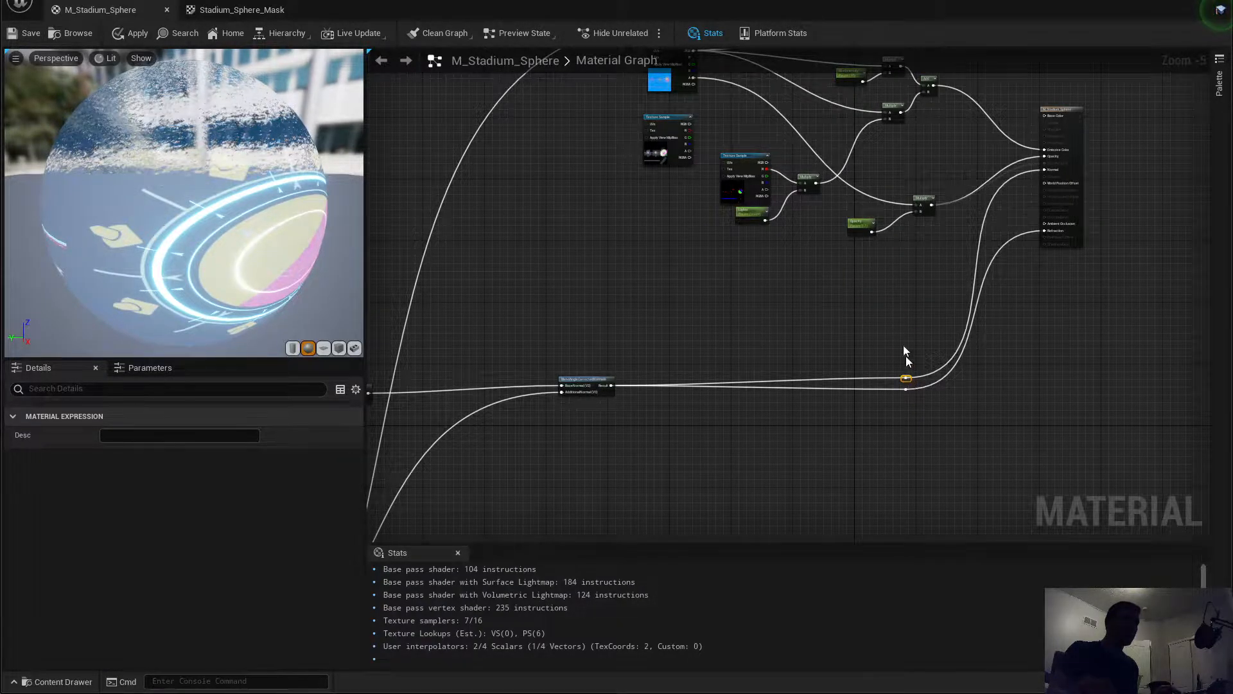
Step: Move the "Base color mask texture" comment group with its nodes up and left, away from the texture samples
right_click_drag(880, 272, 891, 485)
right_click_drag(888, 430, 958, 311)
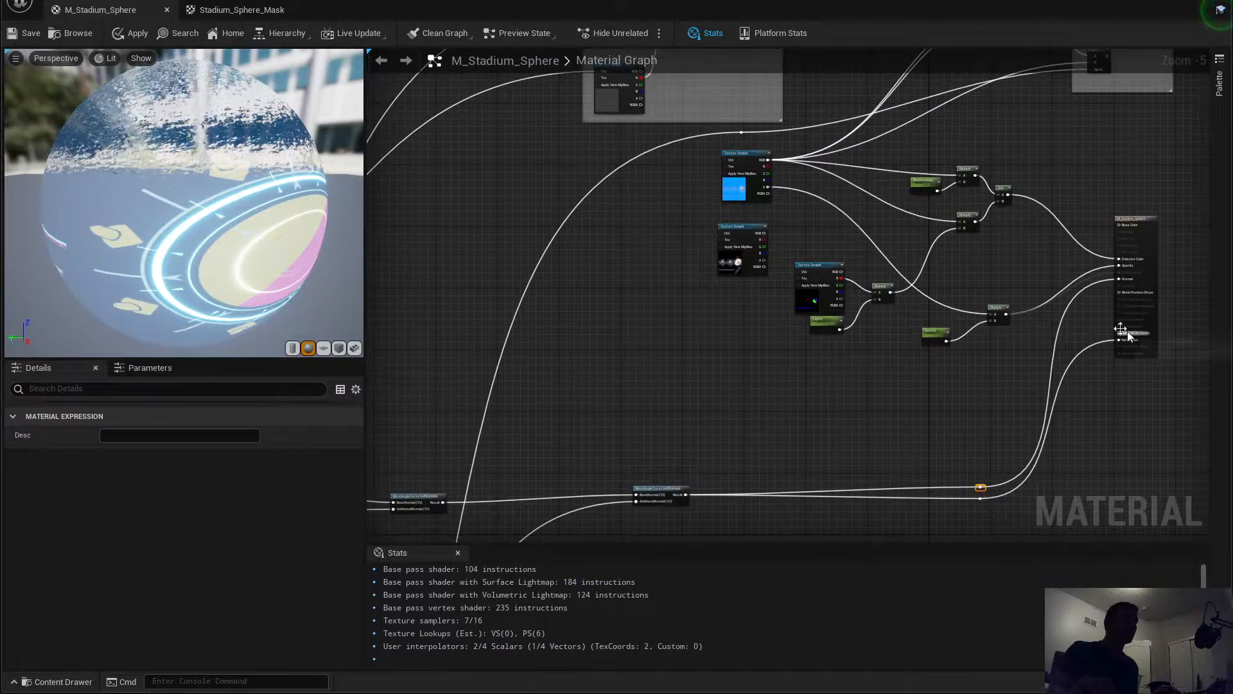
scroll(1128, 335, "down", 2)
left_click_drag(884, 228, 587, 111)
left_click_drag(837, 177, 744, 142)
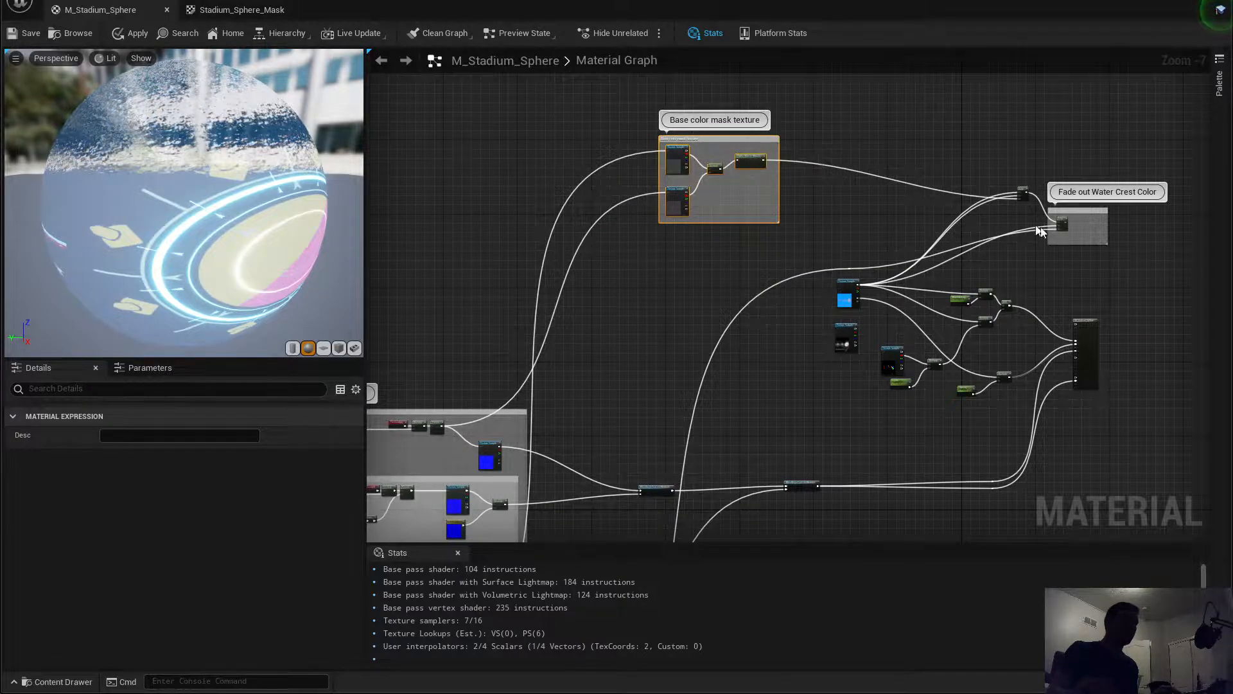
Step: Move the "Fade out Water Crest Color" group and the blend node feeding it up and right, above the material output
right_click_drag(1061, 214, 887, 225)
left_click(907, 222)
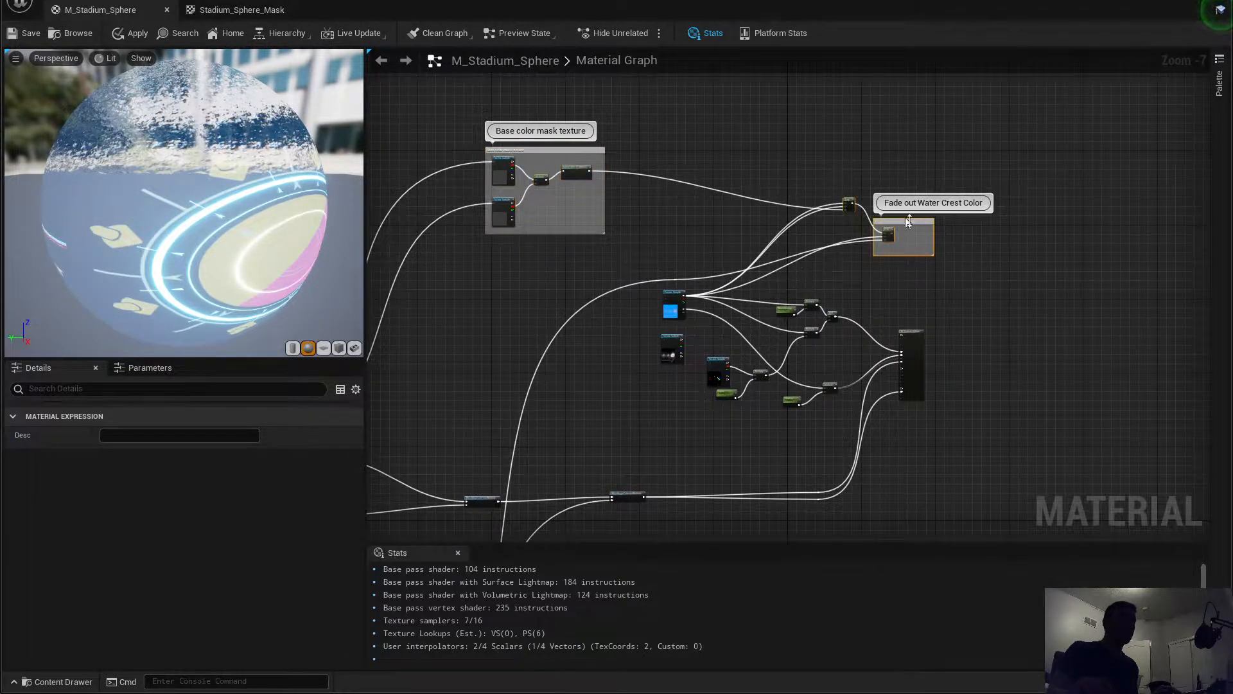
left_click_drag(911, 225, 959, 172)
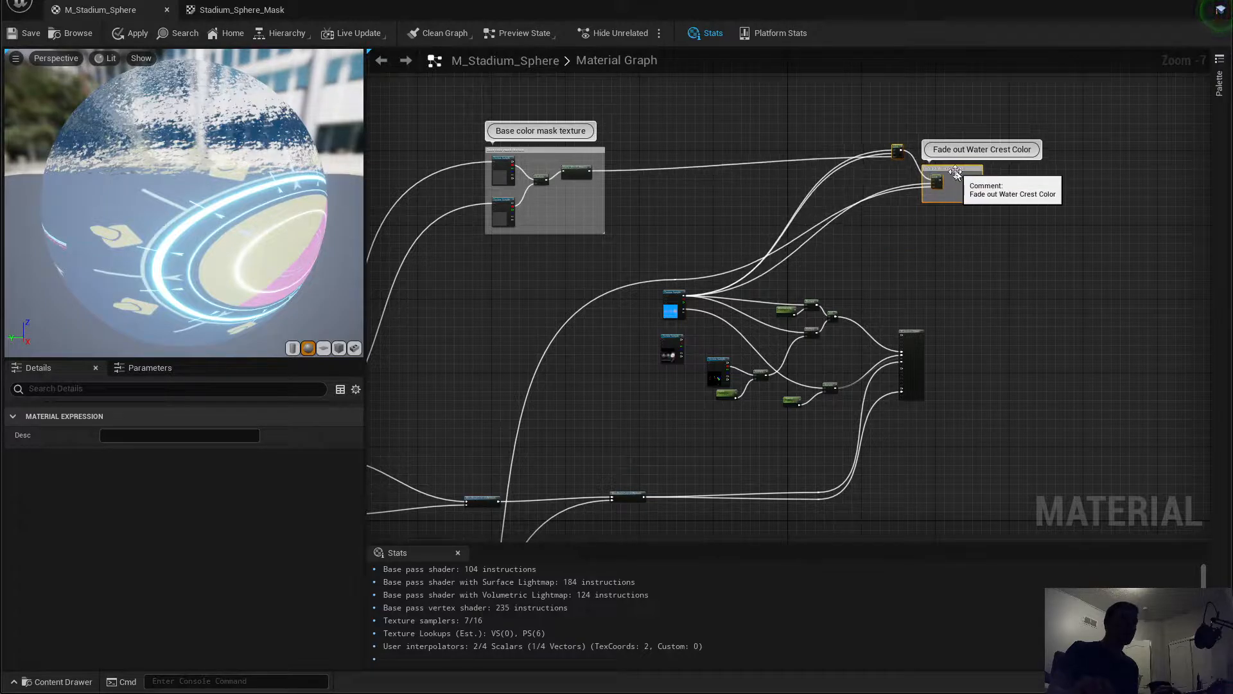
Step: Move the reroute point on the wire into the water-crest fade node left, beneath the "Base color mask texture" group
right_click_drag(698, 273, 758, 255)
left_click(754, 255)
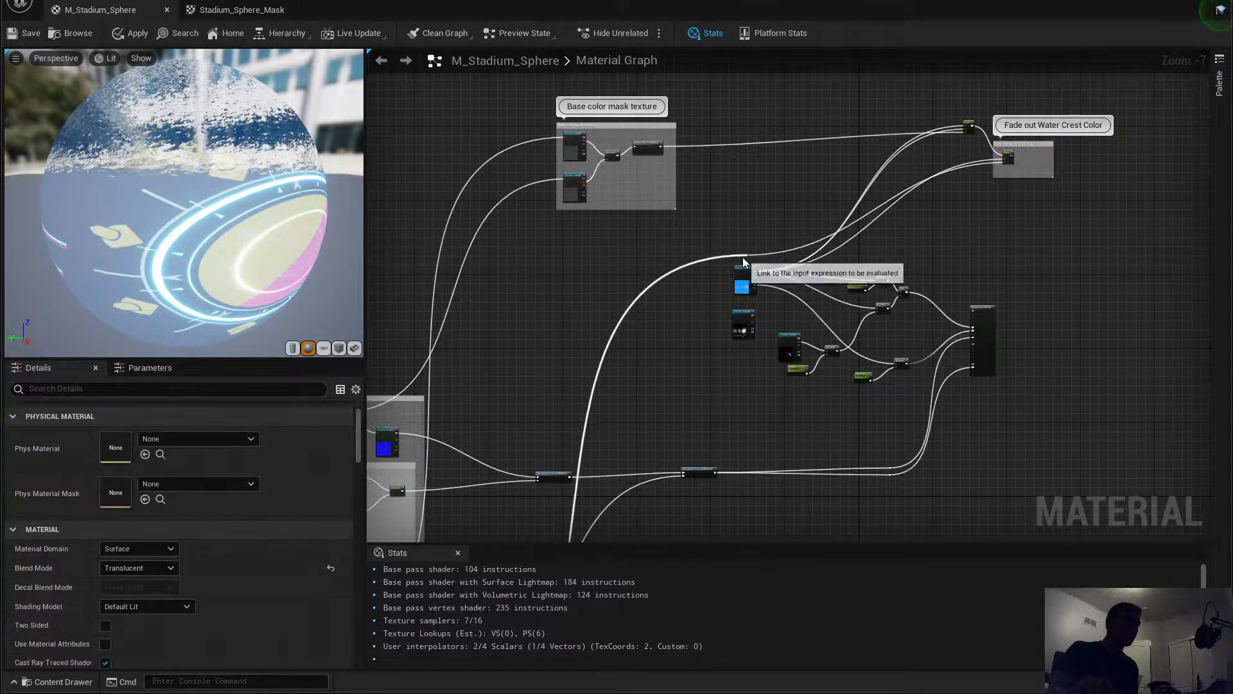
left_click_drag(746, 257, 562, 219)
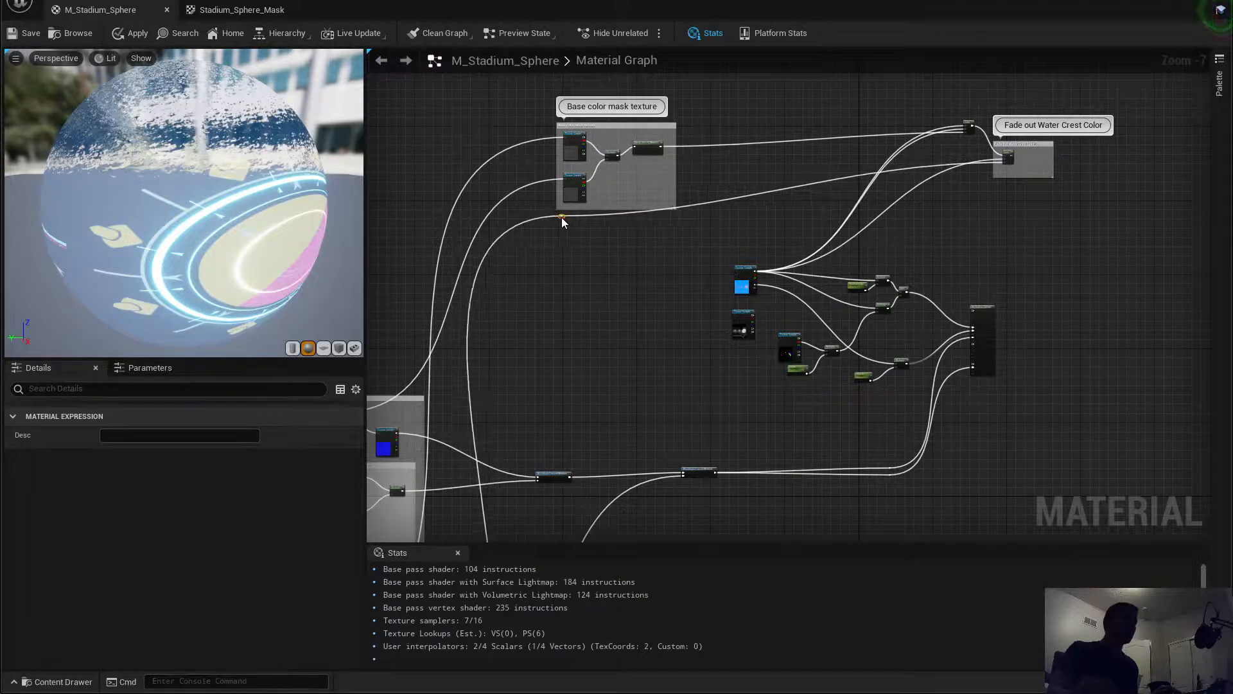
Step: Place the "Fade out Water Crest Color" group and its blend node beside the base color mask group, with the Stadium_Sphere_D texture sample below
left_click_drag(1114, 215, 920, 120)
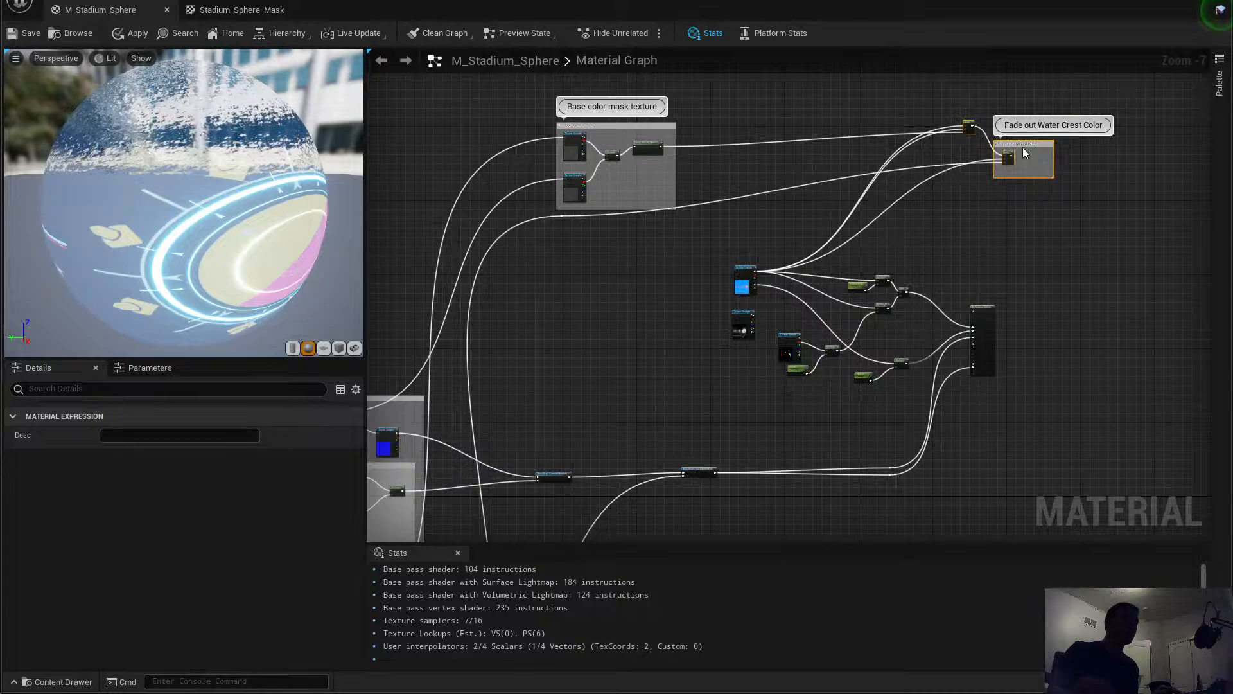
left_click_drag(1022, 151, 779, 168)
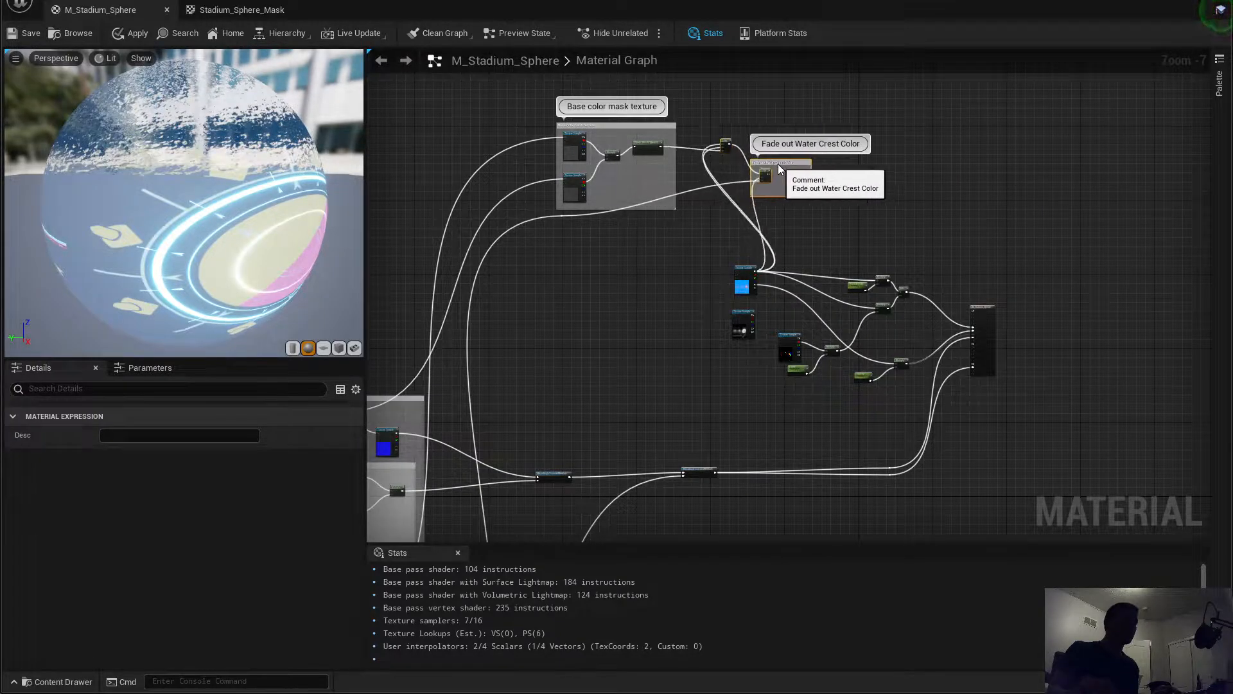
left_click_drag(746, 272, 664, 222)
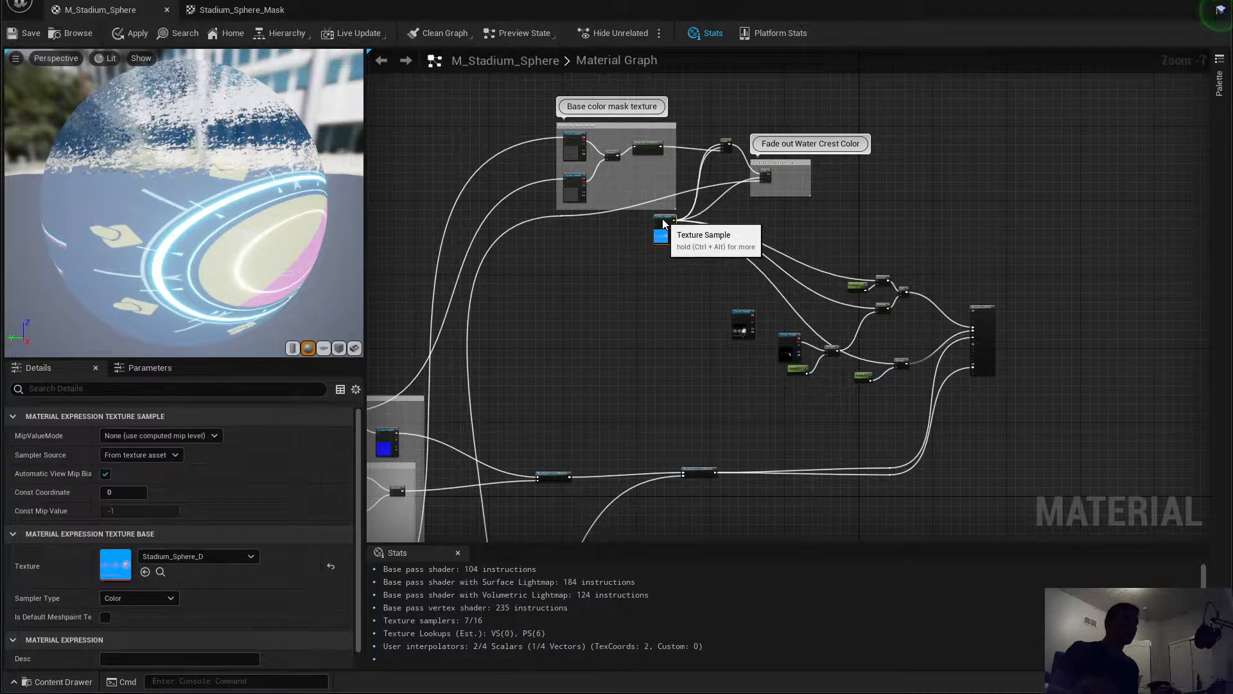
Step: Move the unconnected Stadium_Sphere_E texture sample left, below and beside the Stadium_Sphere_D sample
scroll(843, 256, "up", 2)
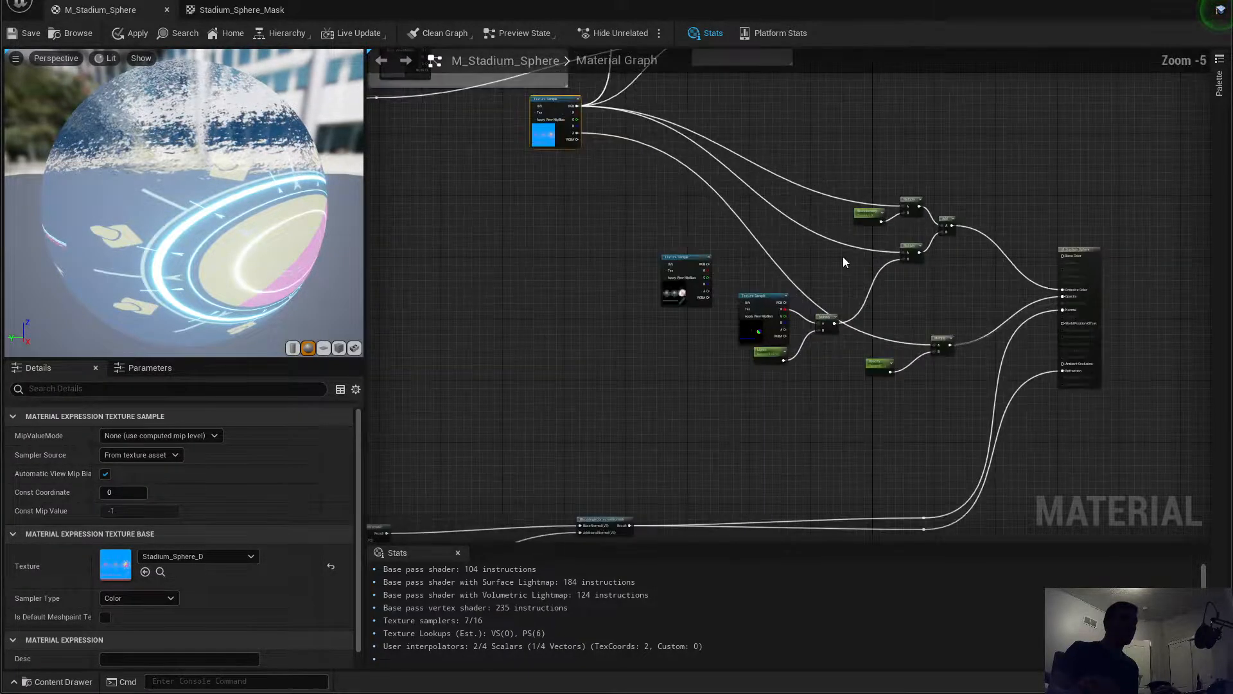
scroll(843, 256, "up", 1)
right_click_drag(842, 257, 912, 258)
left_click(842, 321)
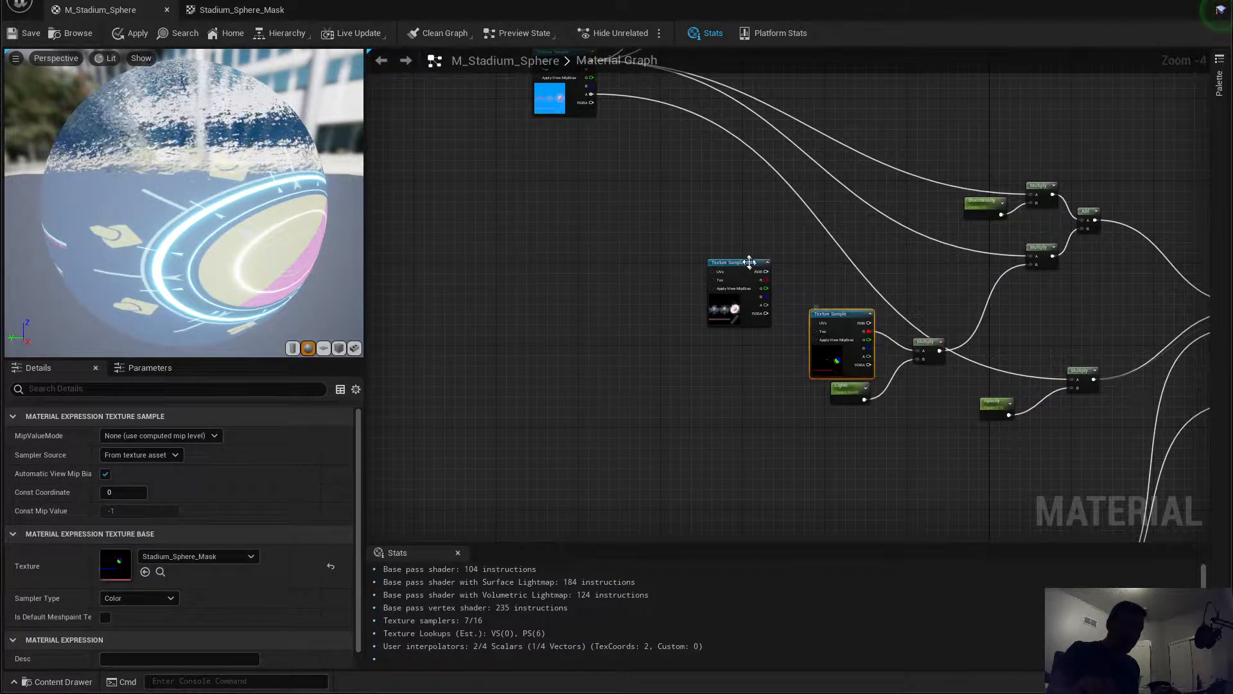
left_click_drag(749, 262, 434, 144)
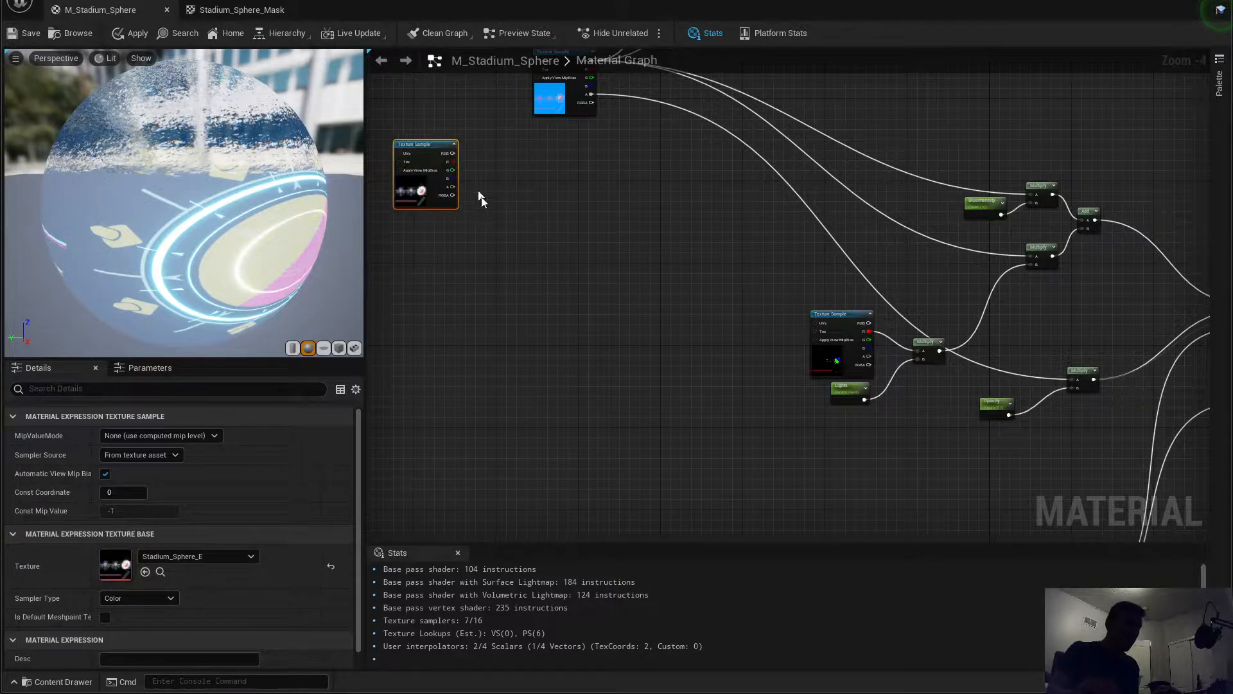
Step: Move the Stadium_Sphere_Mask texture sample directly below the Stadium_Sphere_D sample, clear of the multiply nodes
left_click(833, 314)
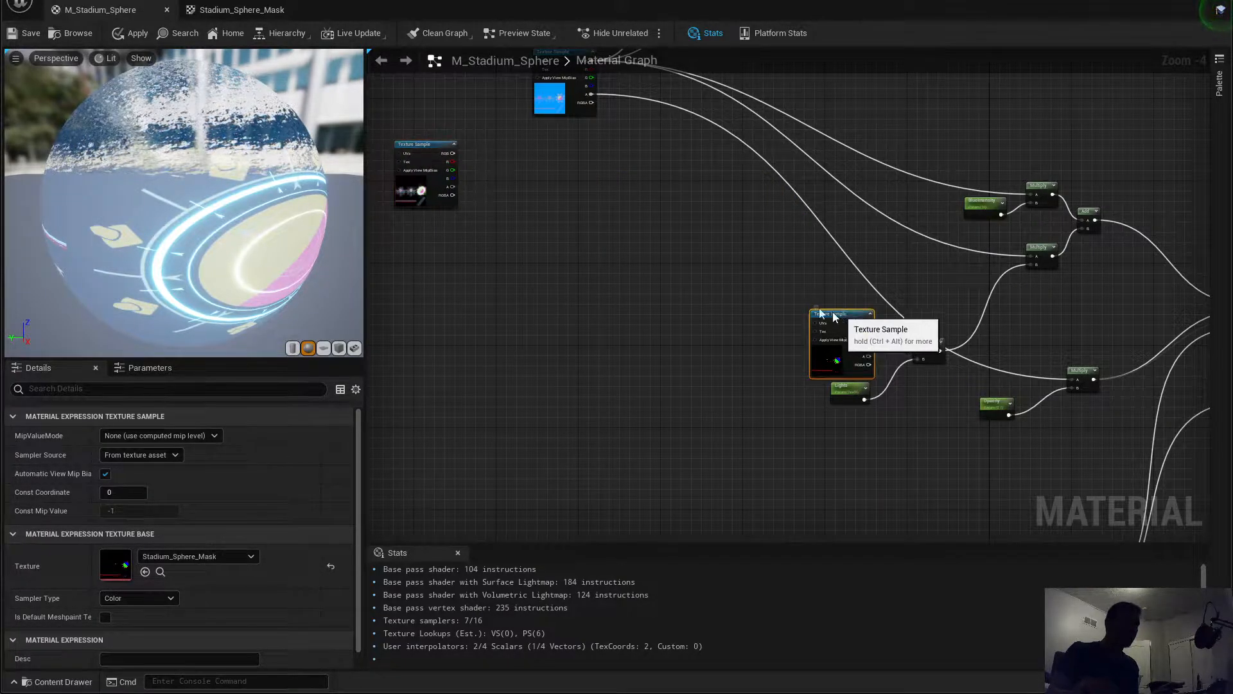
left_click_drag(833, 316, 568, 211)
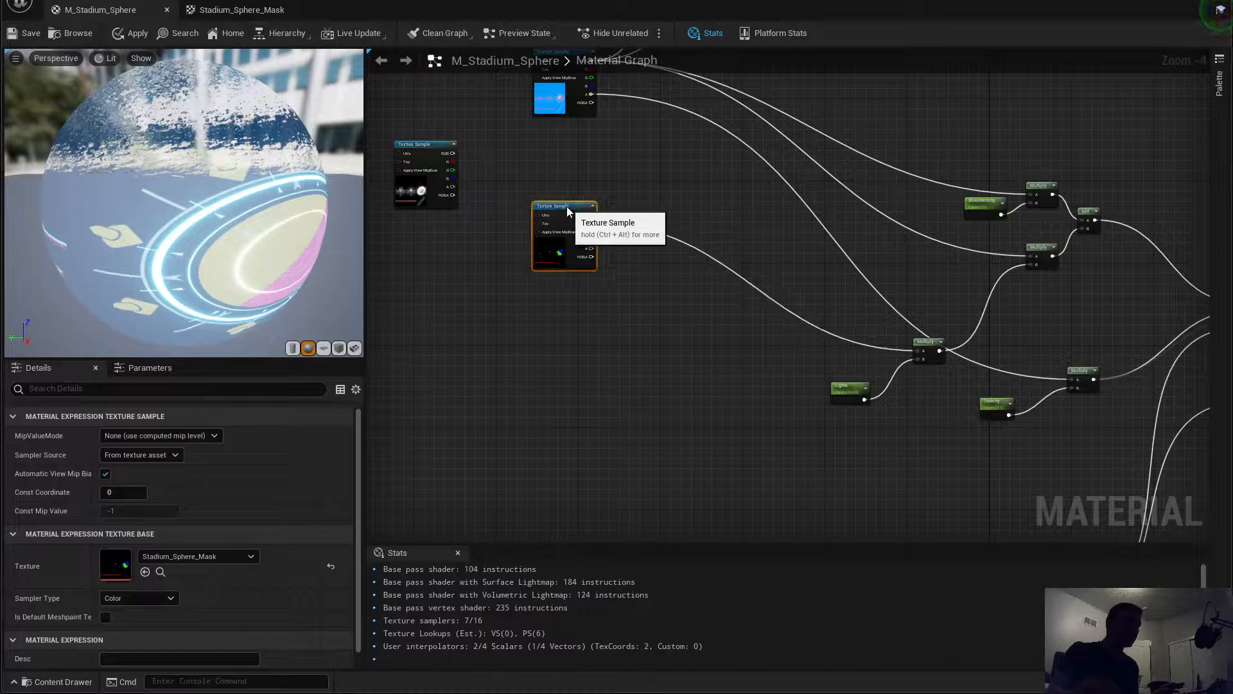
right_click(807, 363)
left_click(1027, 345)
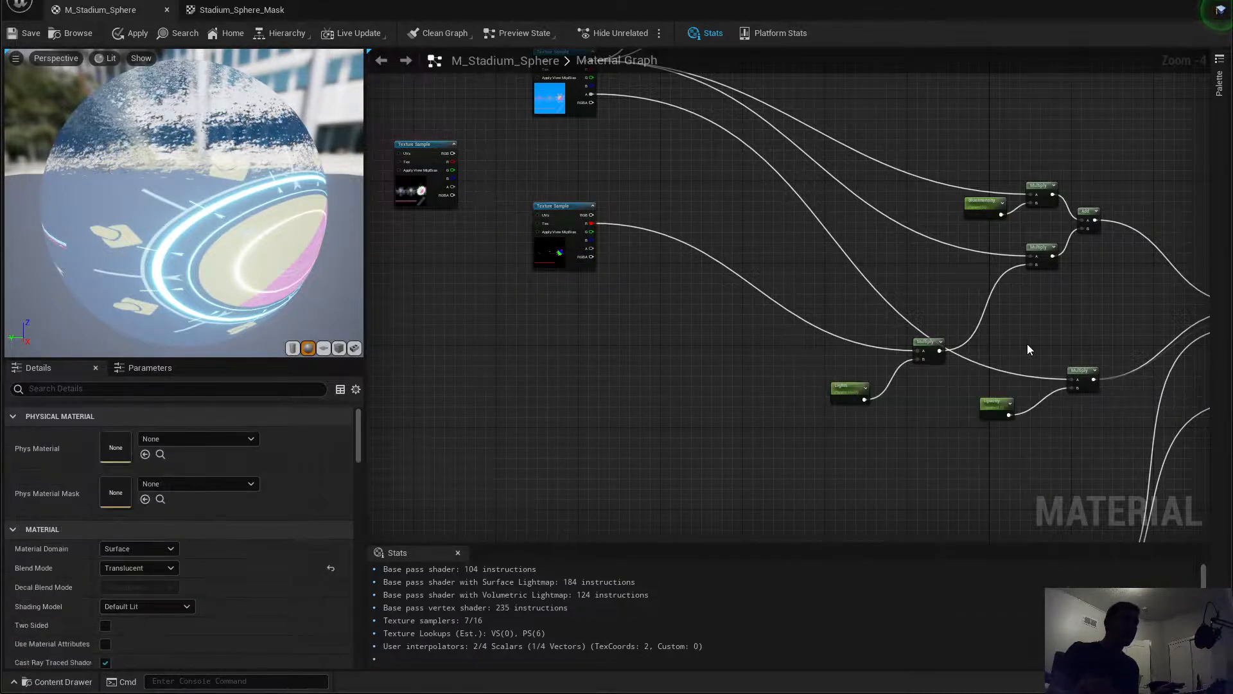
right_click_drag(1027, 344, 981, 284)
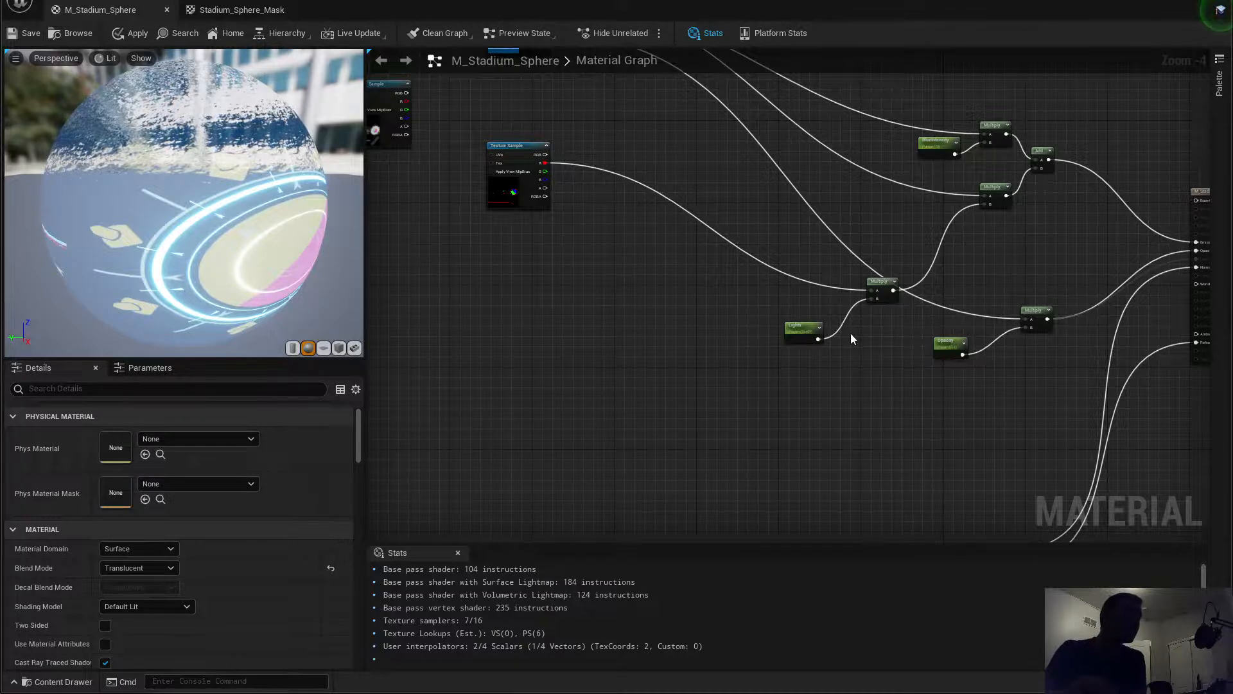
left_click(797, 340)
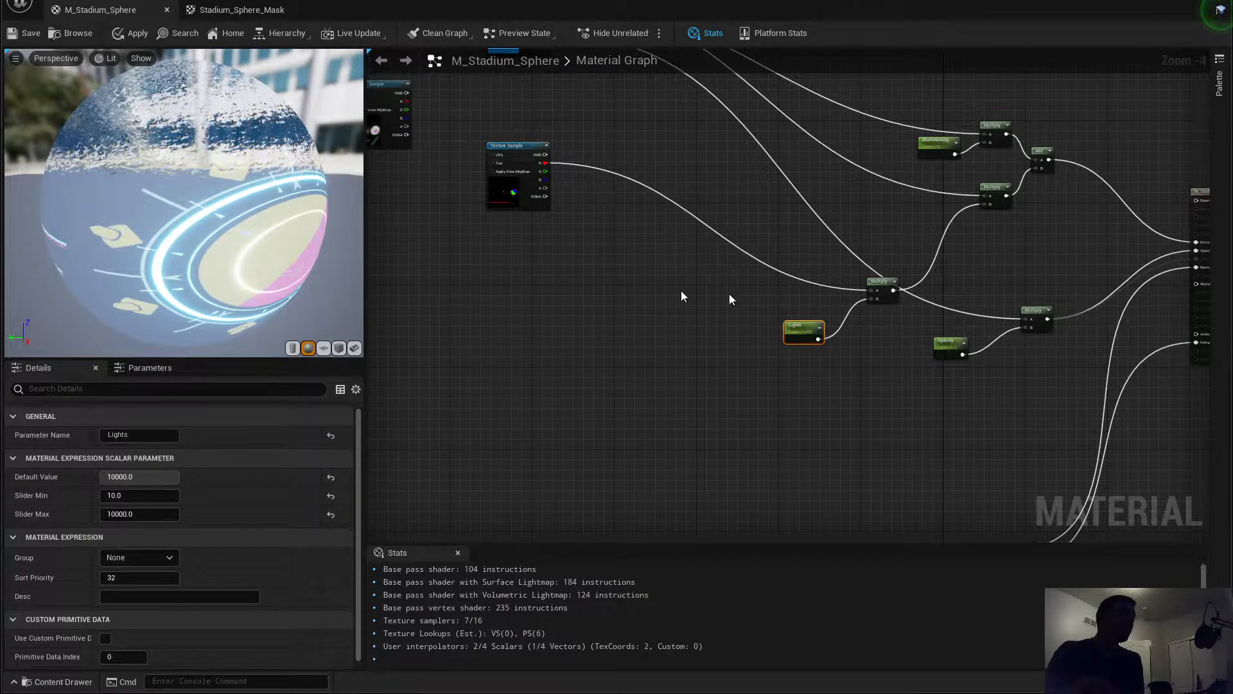
right_click(795, 329)
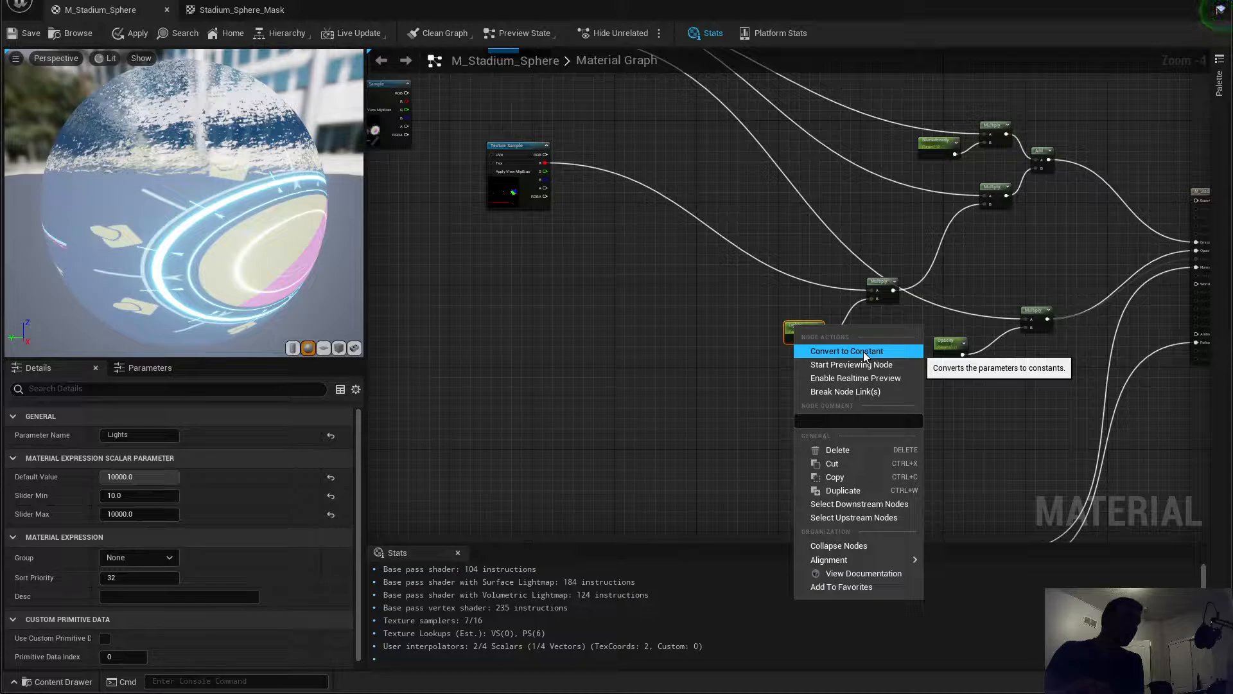
left_click(702, 323)
left_click(701, 327)
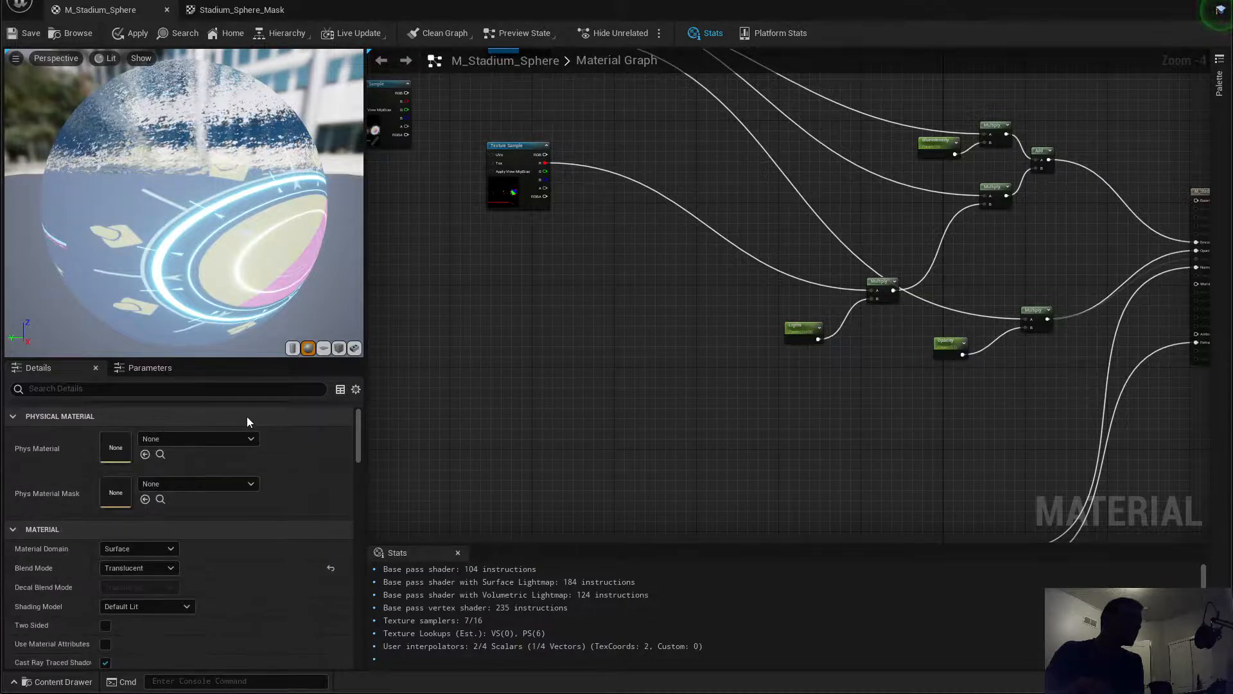
Step: Rename the Lights scalar parameter as FieldLineEmissive
left_click(796, 334)
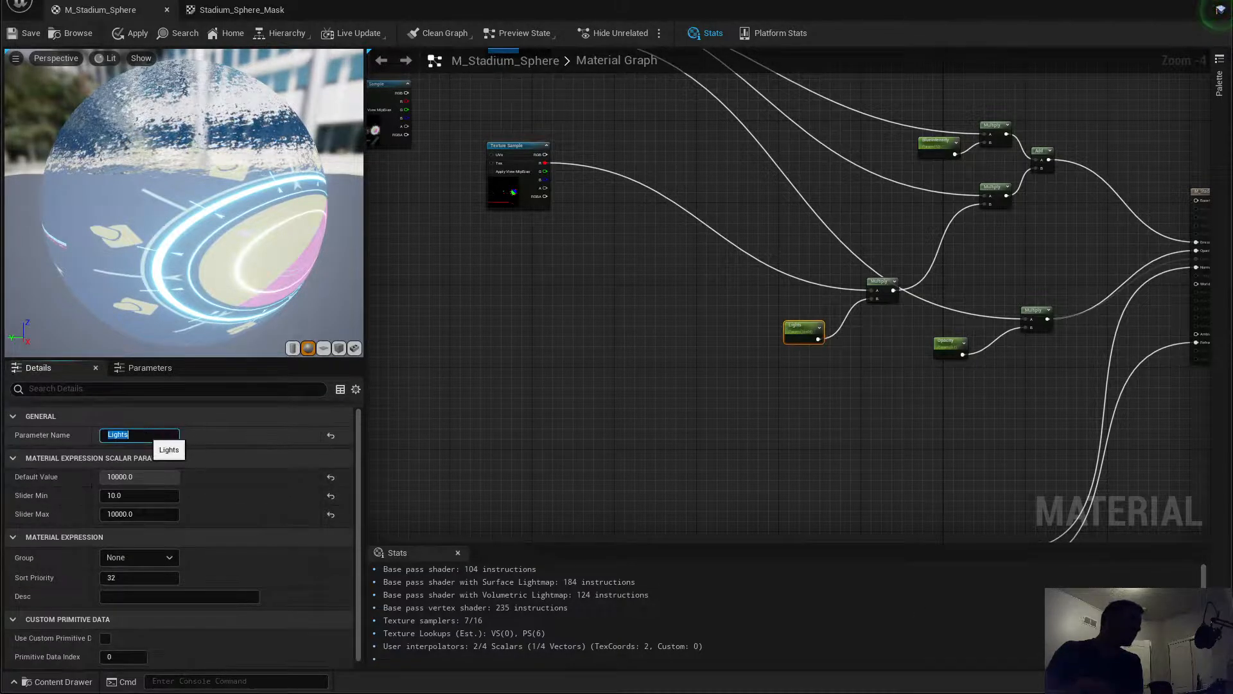
left_click(140, 435)
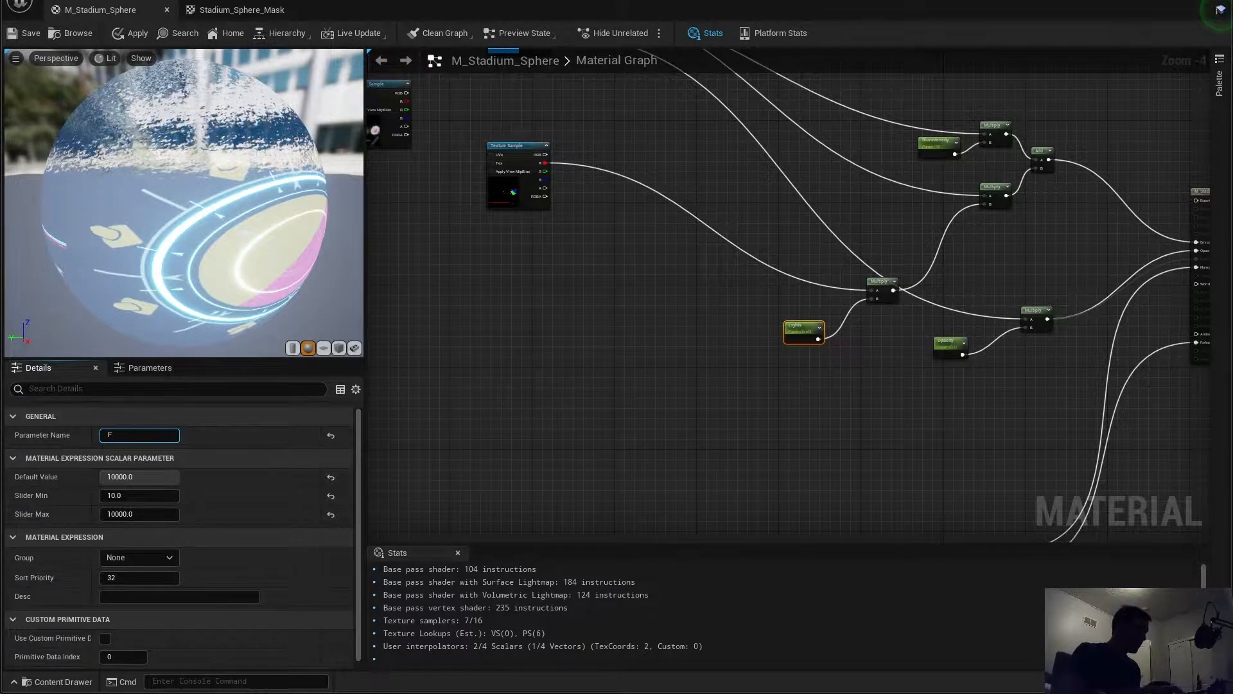
type("Field")
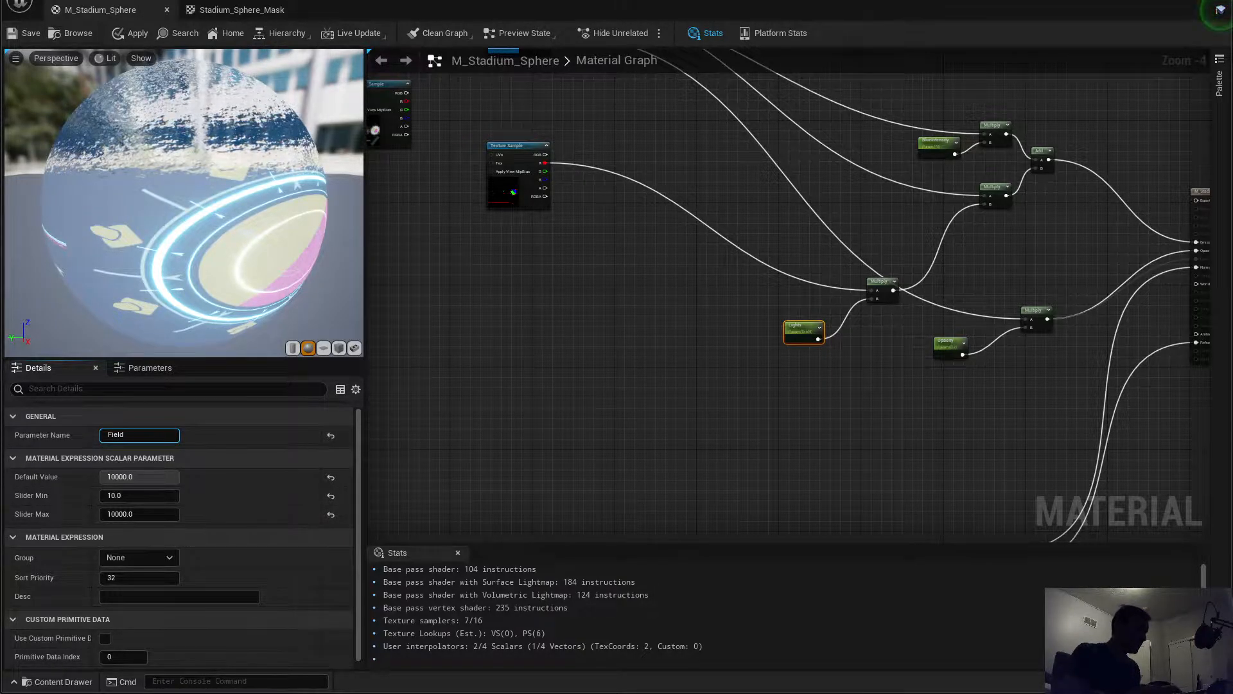
type("Line")
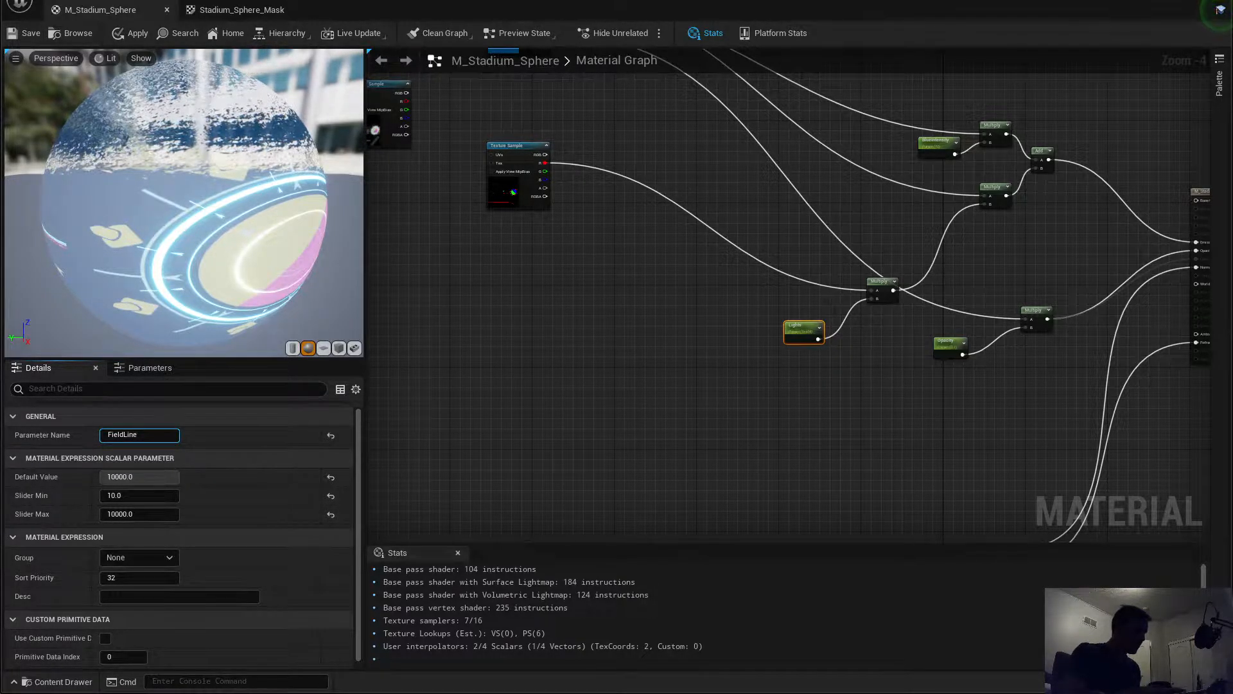
type("Emissive")
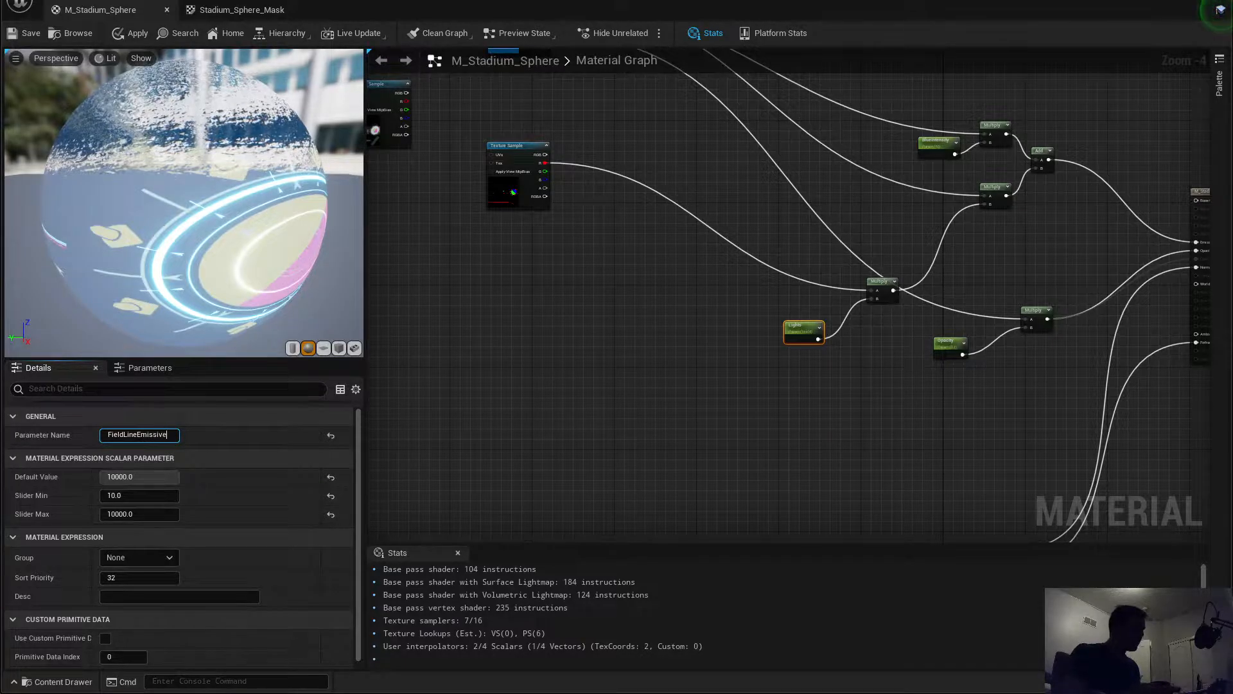
key("Return")
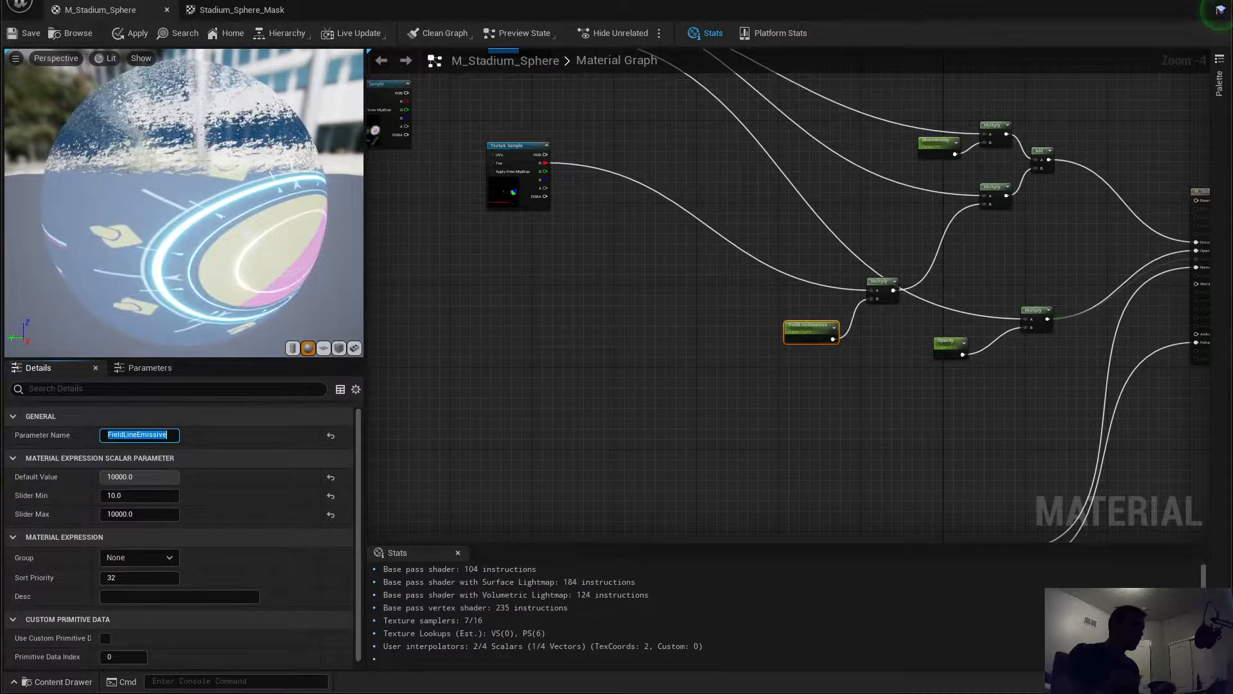
key("super")
type("e")
key("Escape")
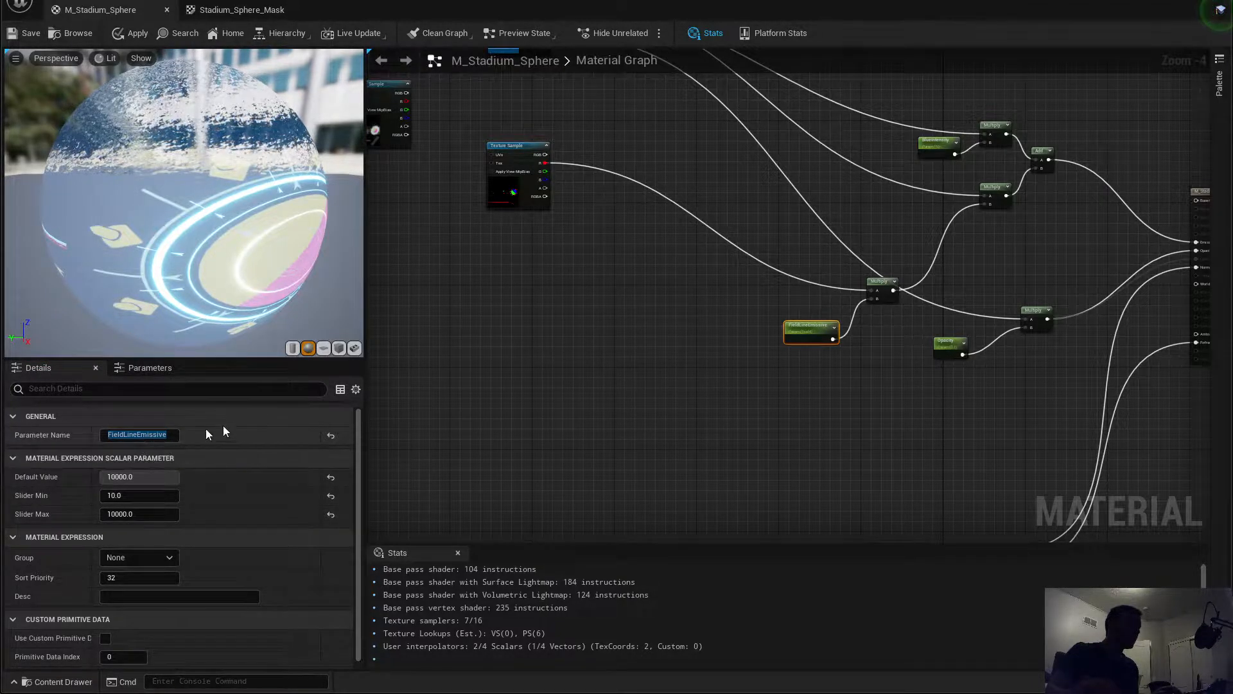
Step: Move the FieldLineEmissive parameter up, close beside the Multiply node it feeds
left_click(853, 381)
right_click_drag(851, 380, 839, 341)
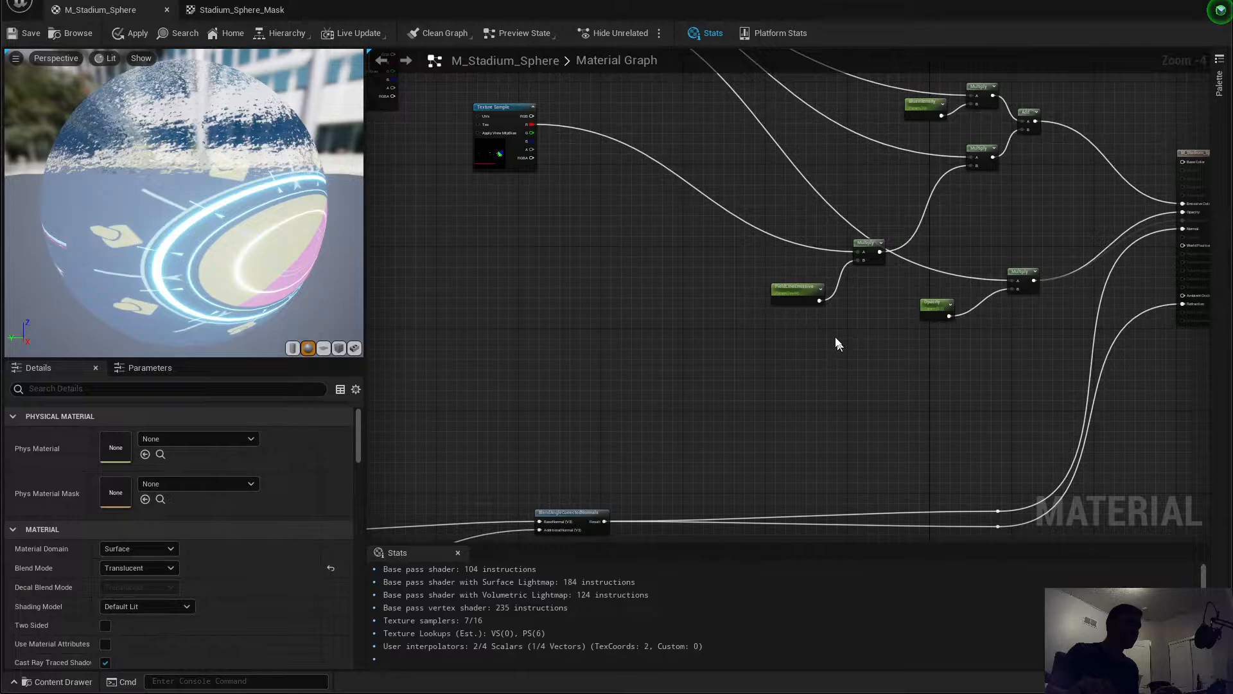
left_click(798, 270)
left_click_drag(798, 266, 809, 265)
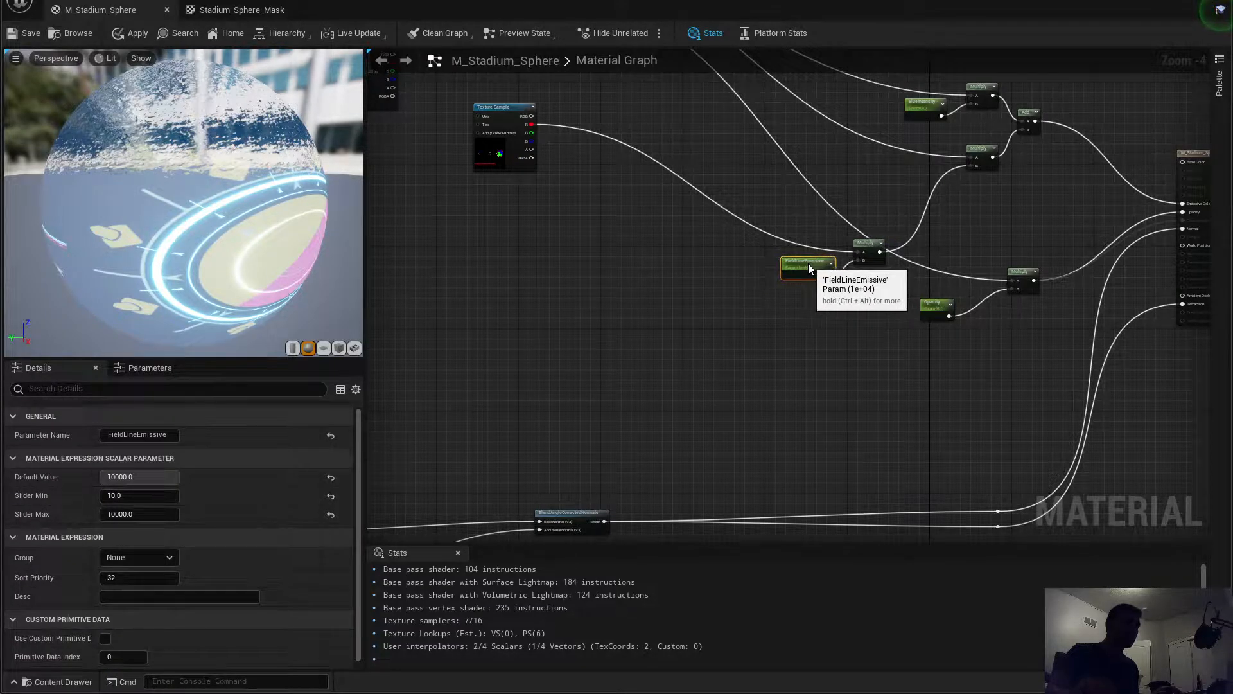
left_click(795, 329)
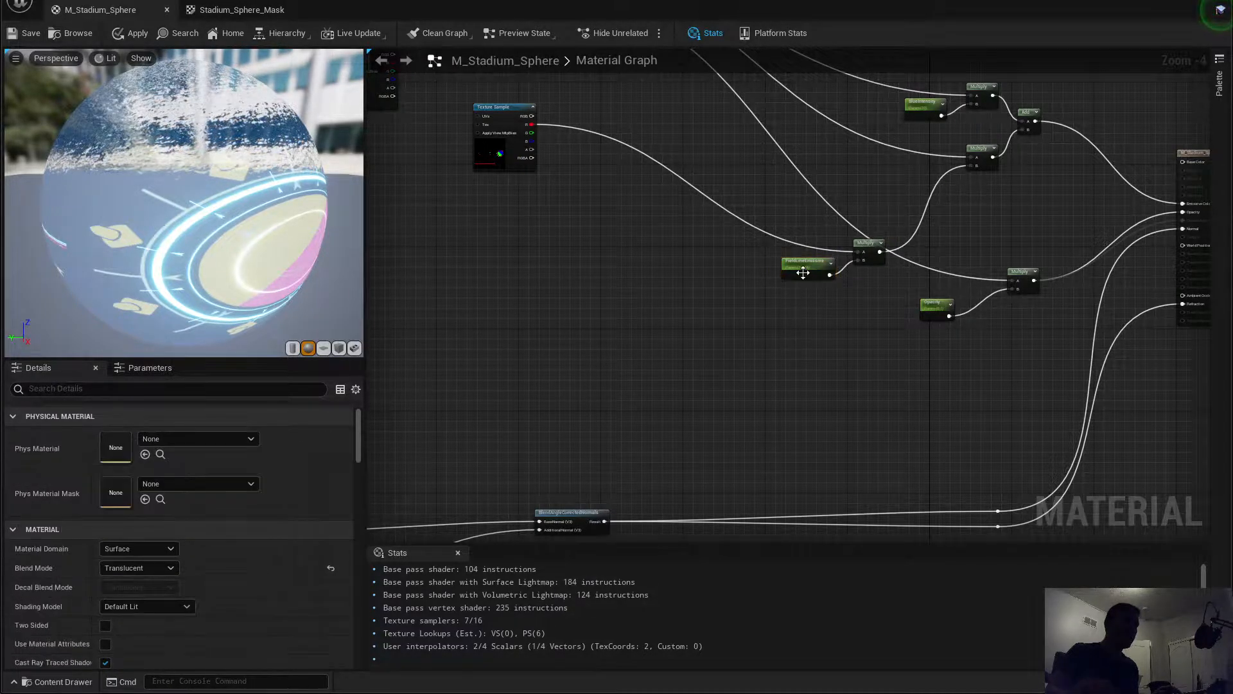
Step: Add a constant below FieldLineEmissive, convert it to a parameter and name it GoalSide1
right_click(781, 336)
type("co")
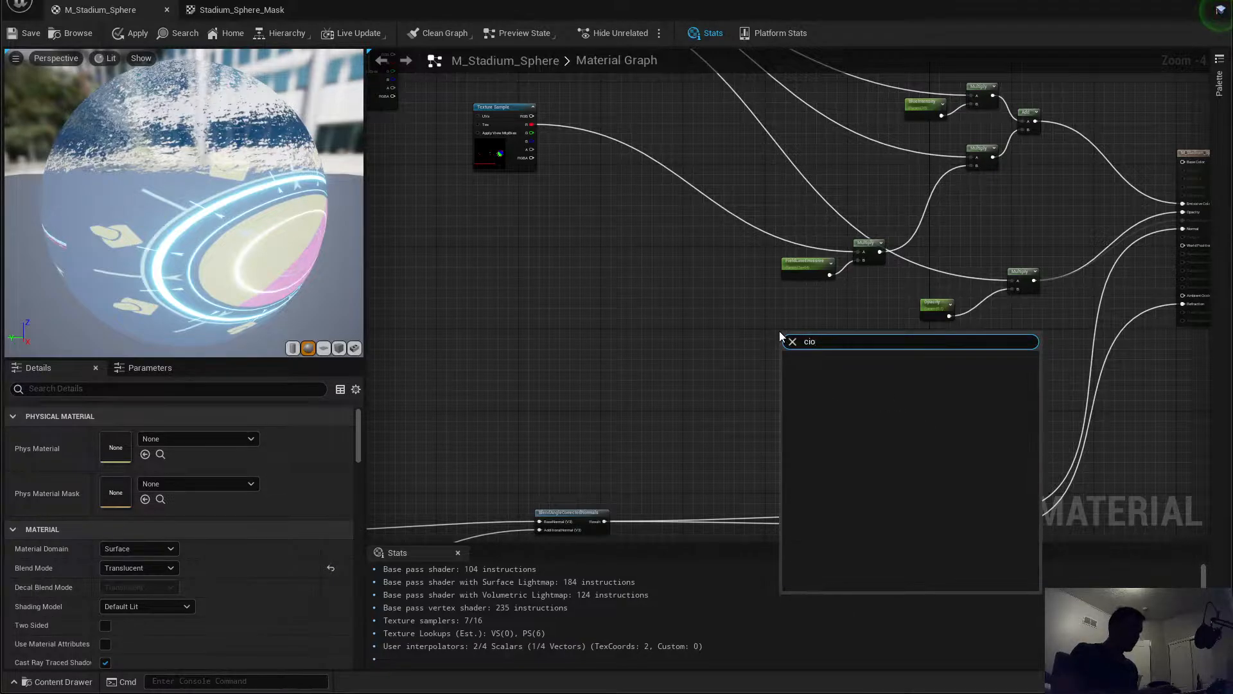
type("ns")
key("Return")
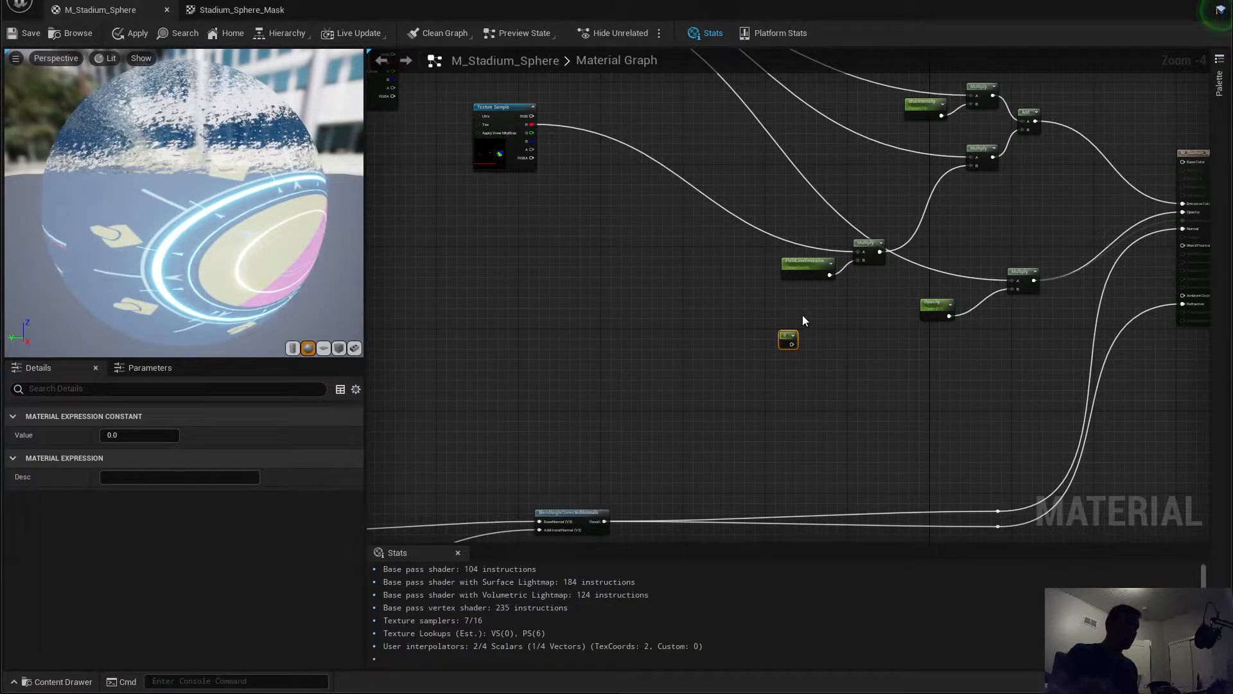
right_click(788, 341)
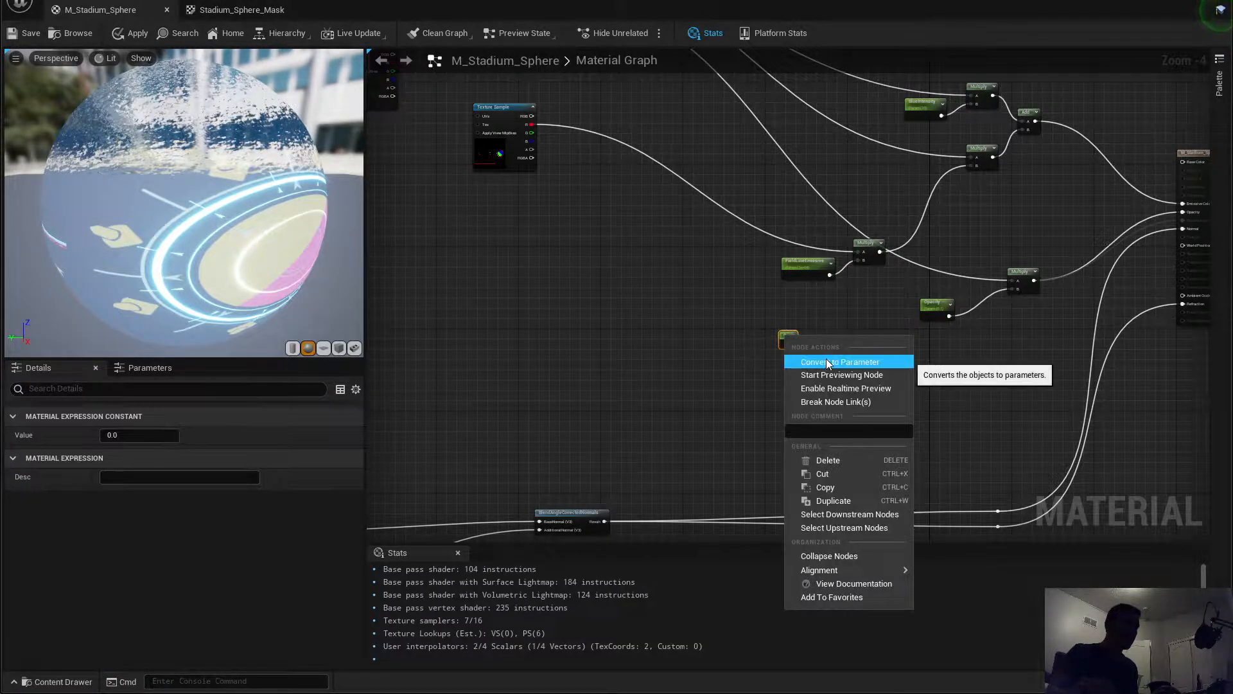
left_click(835, 364)
left_click(156, 434)
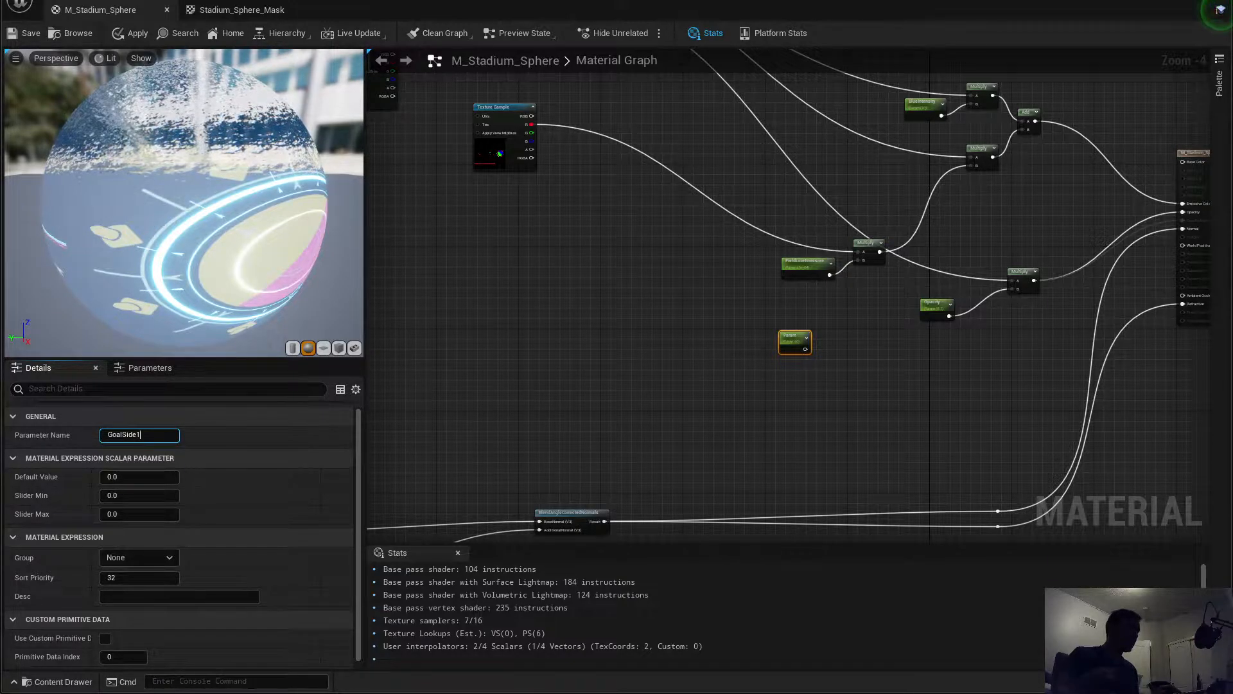
left_click(758, 425)
right_click(759, 425)
left_click(809, 368)
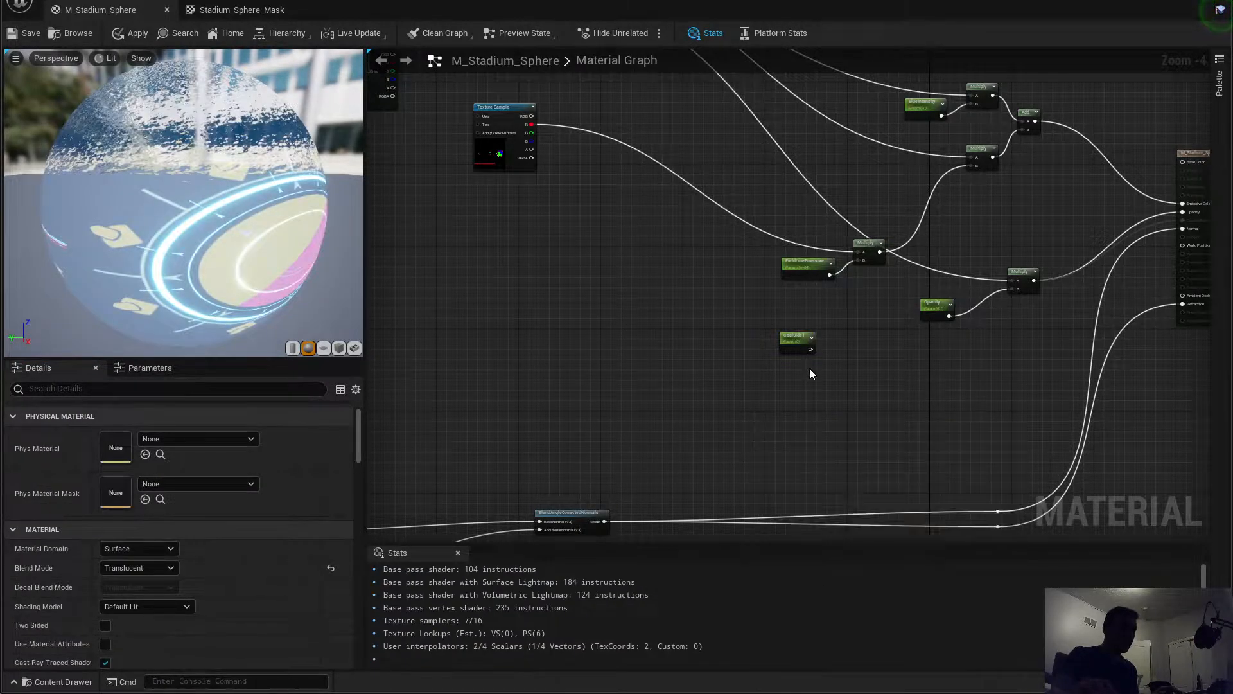
Step: Add another constant below GoalSide1, convert it to a parameter and name it GoalSide2
right_click(815, 397)
type("con")
key("Return")
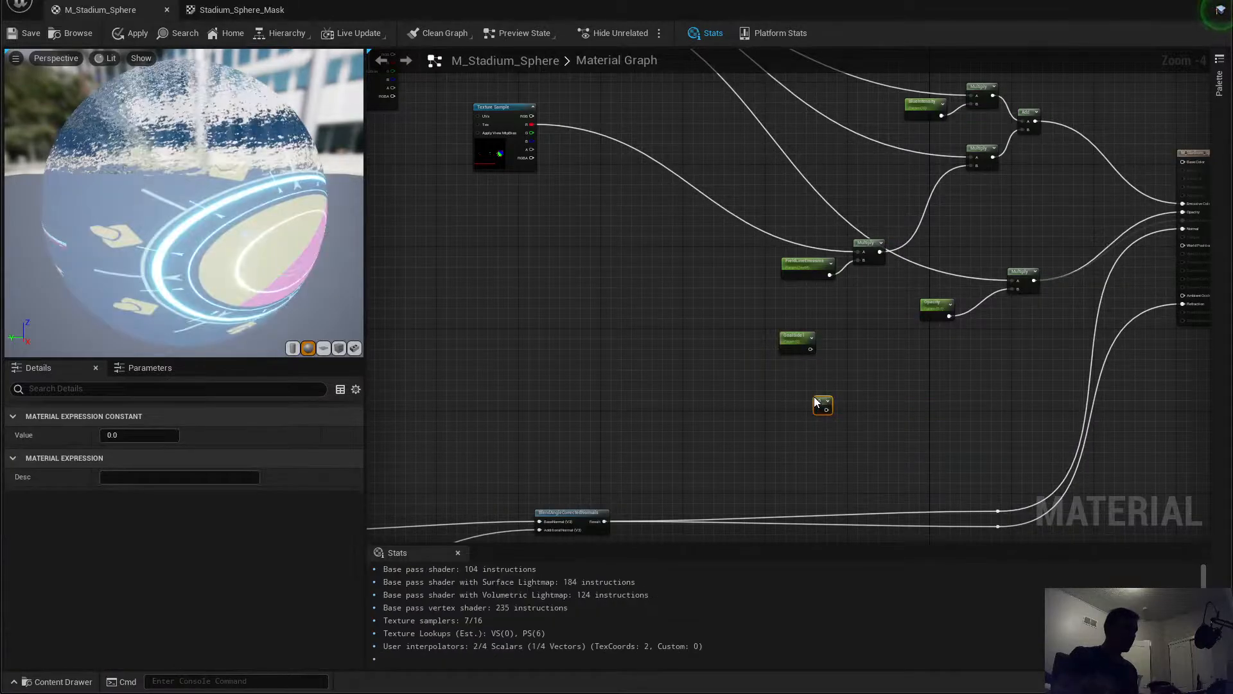
right_click(814, 401)
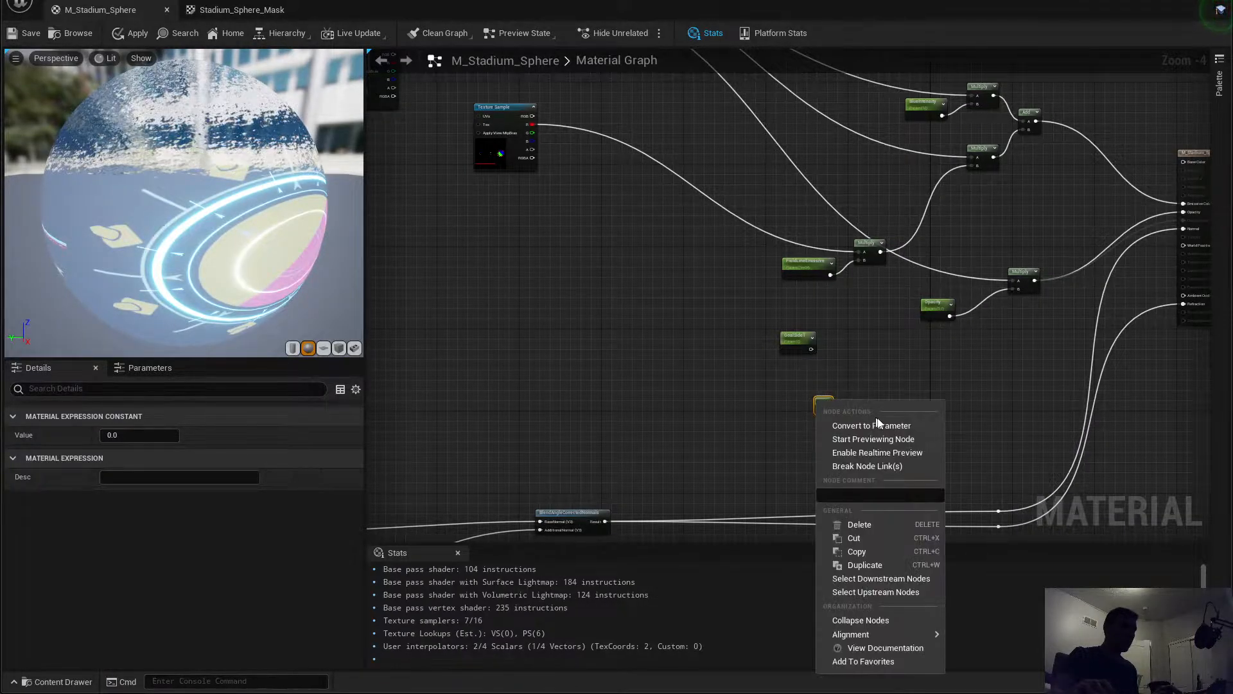
left_click(858, 426)
left_click(128, 434)
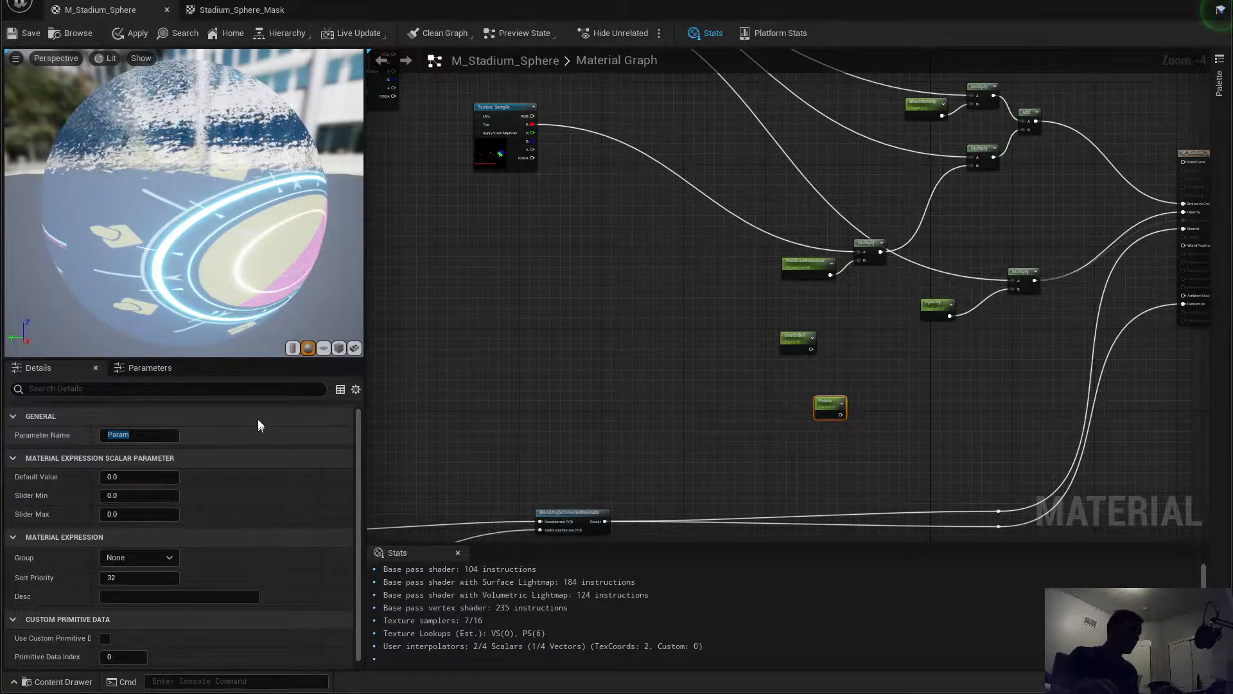
left_click(149, 434)
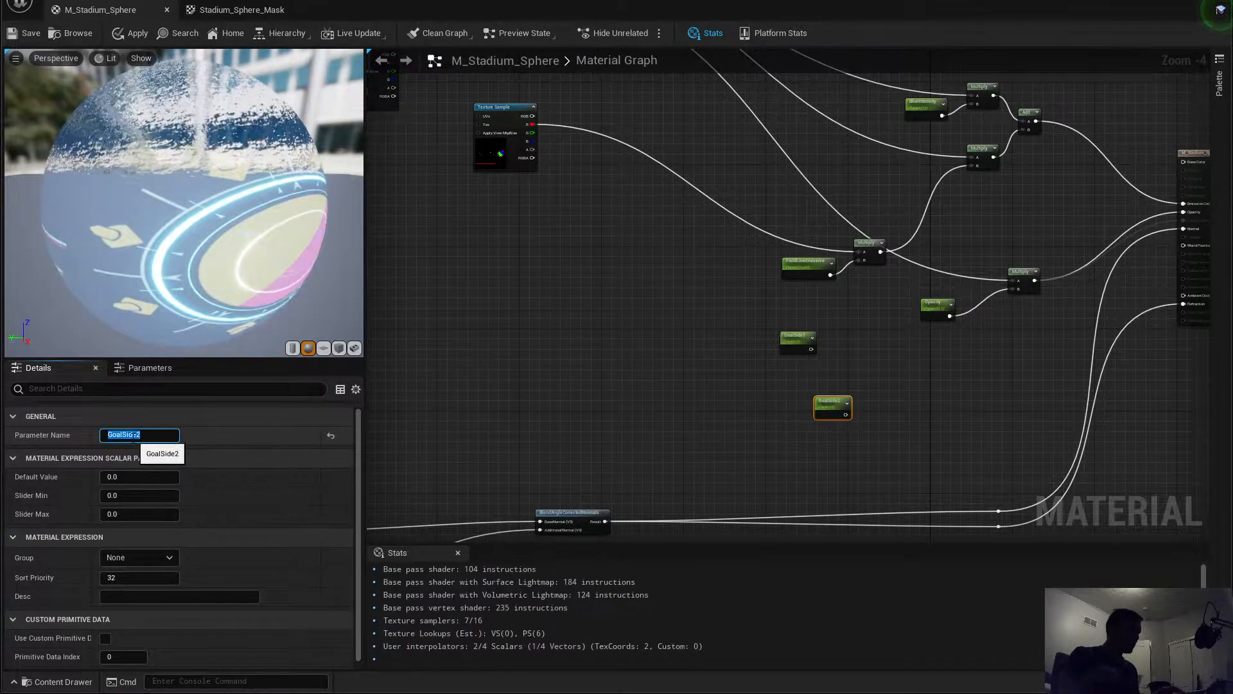
key("Return")
left_click(796, 419)
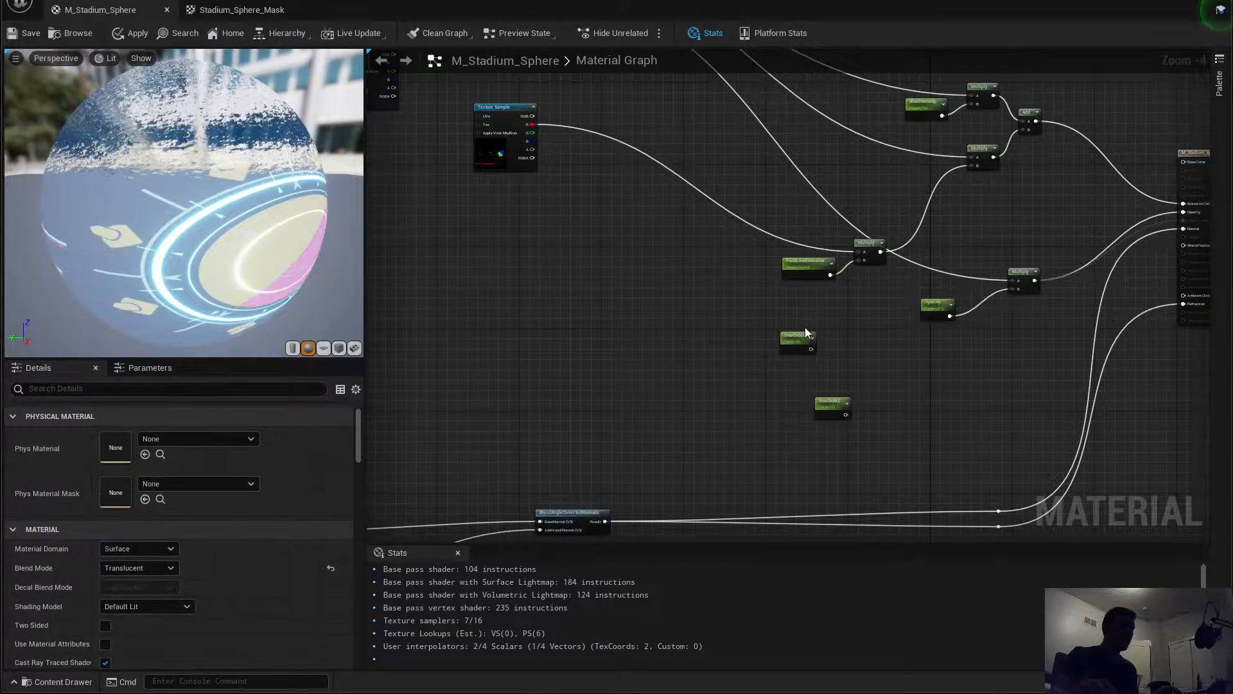
Step: Nudge GoalSide1 down slightly and add two Multiply nodes beside the GoalSide parameters, one below the other
left_click_drag(807, 333, 799, 347)
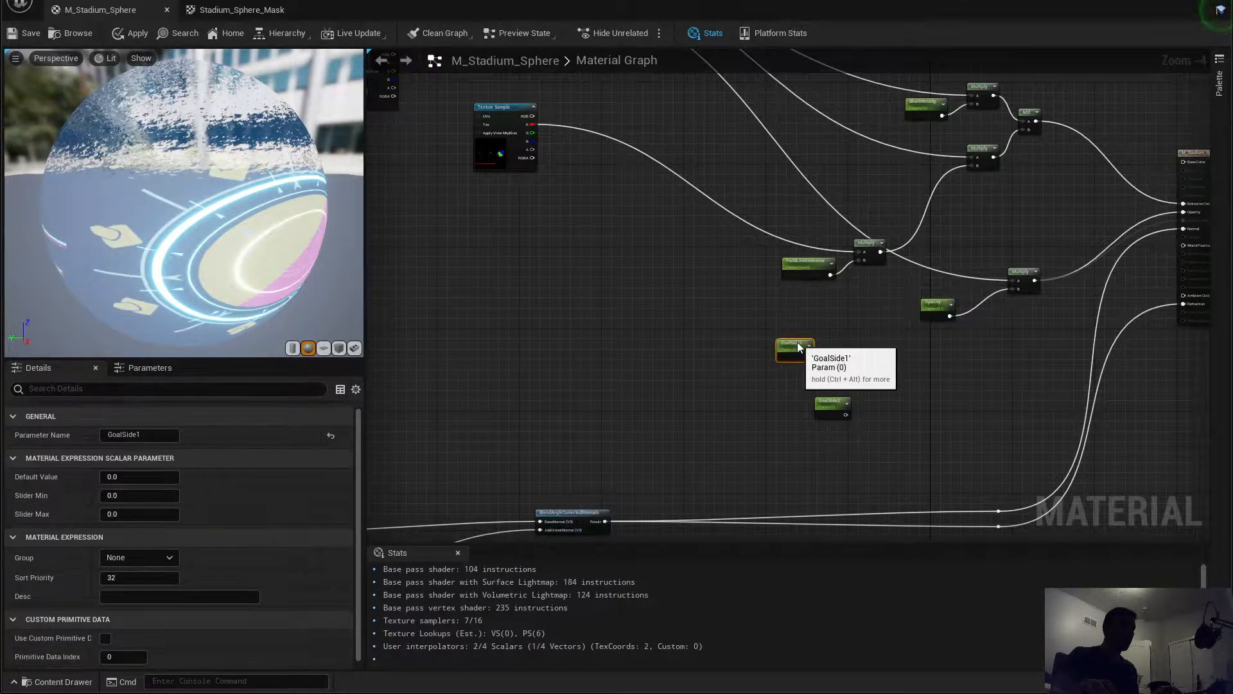
left_click(873, 264)
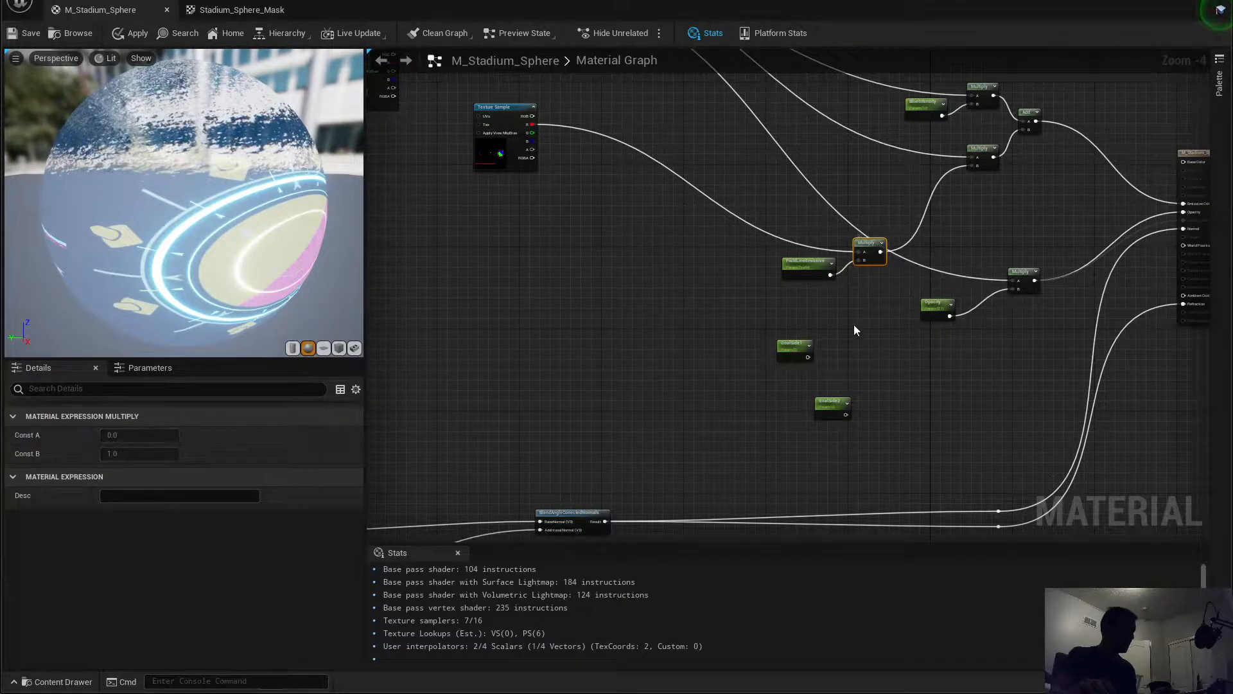
left_click(842, 404)
left_click(861, 366)
key("m")
left_click(861, 366)
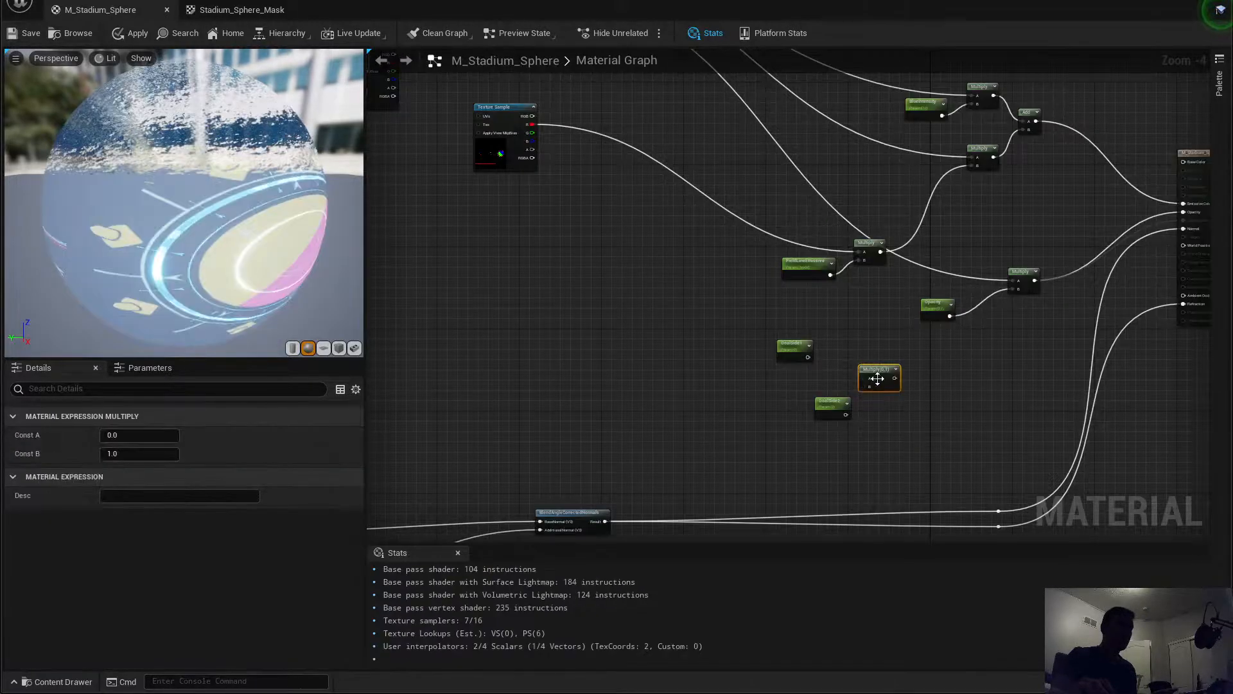
key("m")
left_click(893, 443)
Step: Shift GoalSide2 left, then connect GoalSide1 to input B of the upper new Multiply and GoalSide2 to input B of the lower one
left_click_drag(835, 406, 746, 422)
right_click_drag(790, 413, 708, 360)
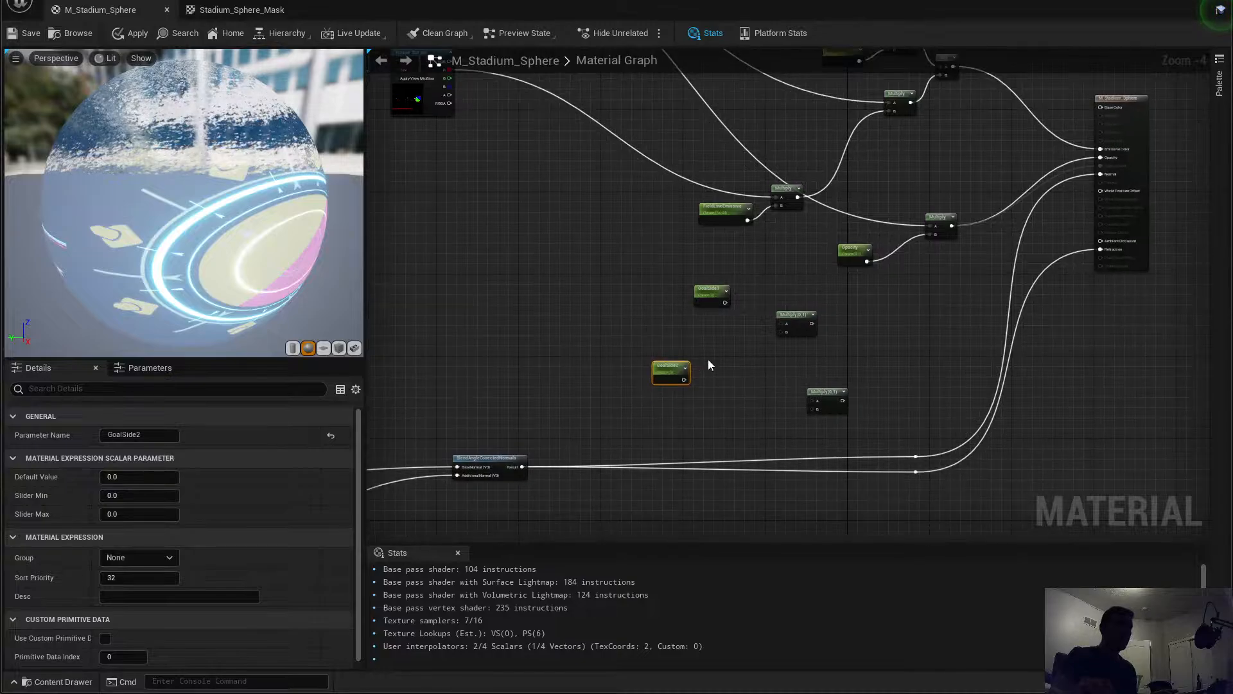
scroll(736, 353, "up", 1)
left_click_drag(719, 288, 720, 294)
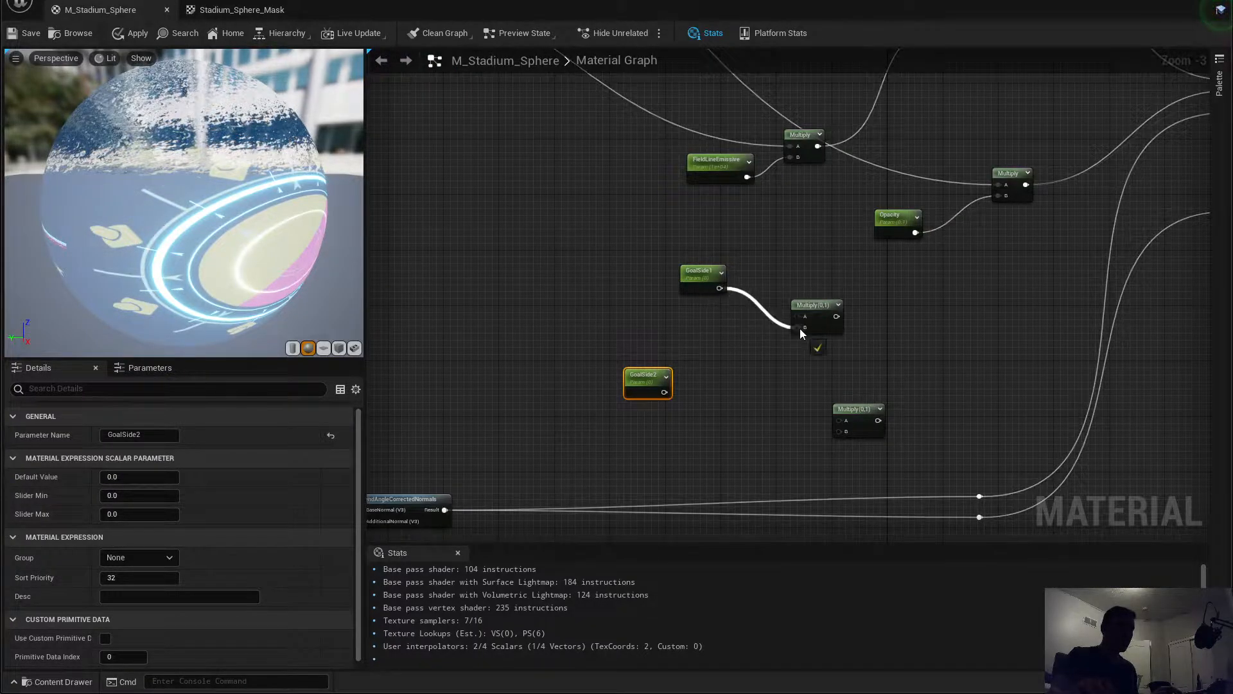
left_click_drag(800, 329, 797, 327)
left_click_drag(664, 392, 845, 431)
Step: Move both GoalSide parameters and their Multiply nodes together to the left, toward the mask texture sample
right_click_drag(773, 347, 680, 361)
right_click_drag(820, 379, 842, 438)
scroll(774, 407, "down", 1)
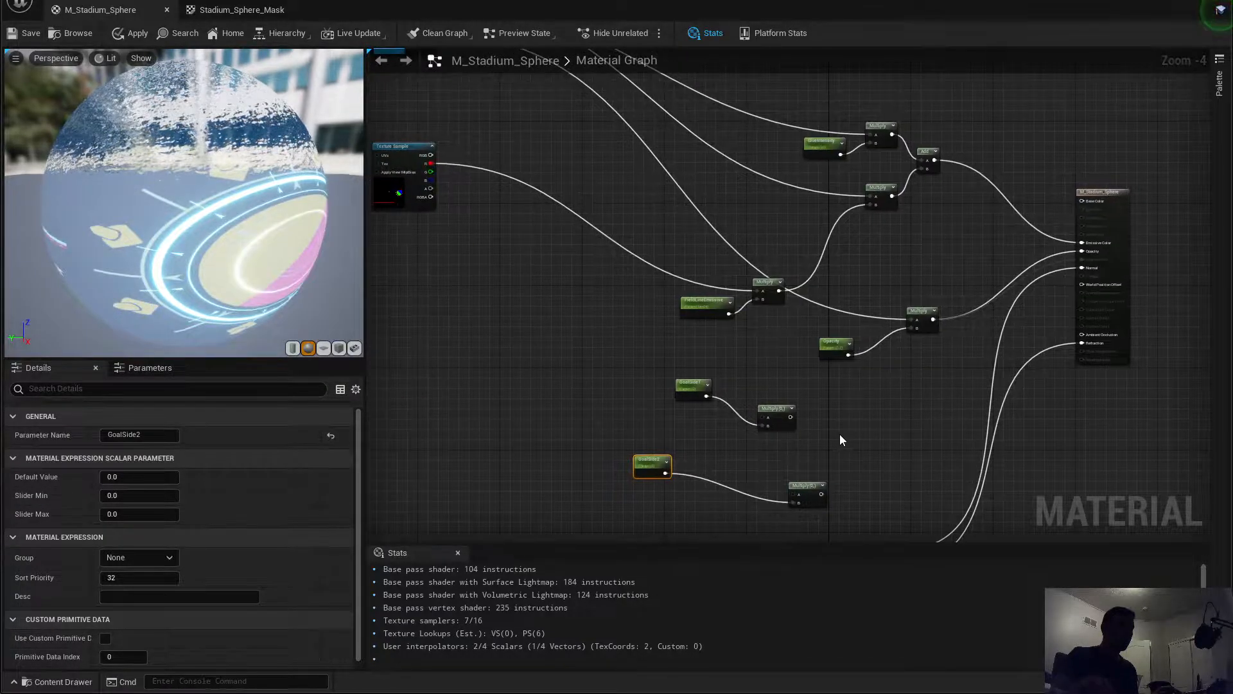
left_click_drag(760, 472, 655, 421)
left_click_drag(909, 535, 519, 387)
left_click_drag(780, 410, 615, 388)
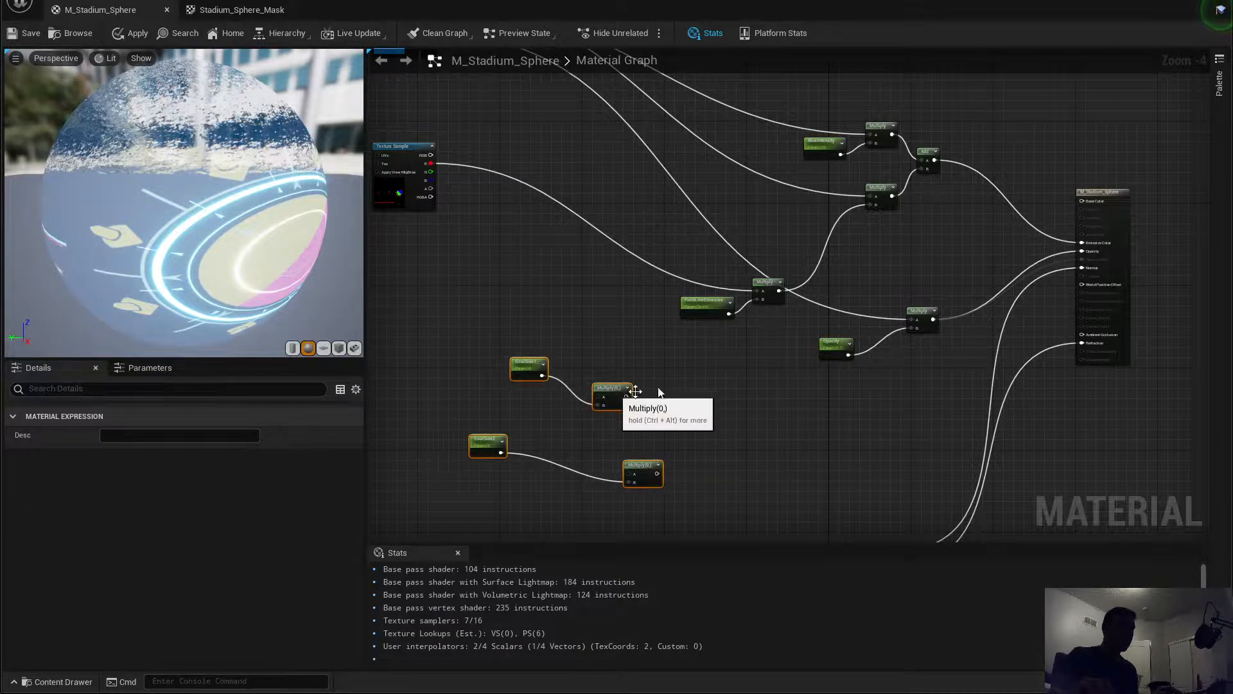
Step: Move FieldLineEmissive and its Multiply node together up and left, above the GoalSide nodes and nearer the mask texture sample
left_click(707, 312)
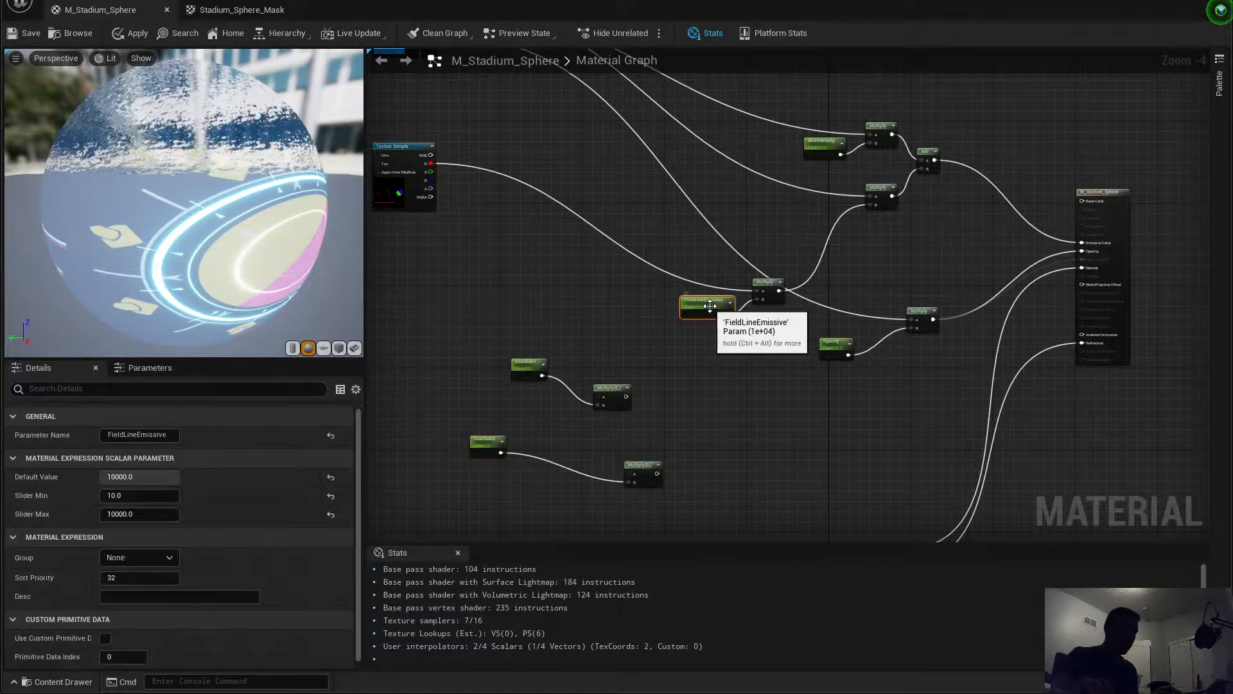
left_click(763, 295, "ctrl")
left_click_drag(763, 295, 643, 261)
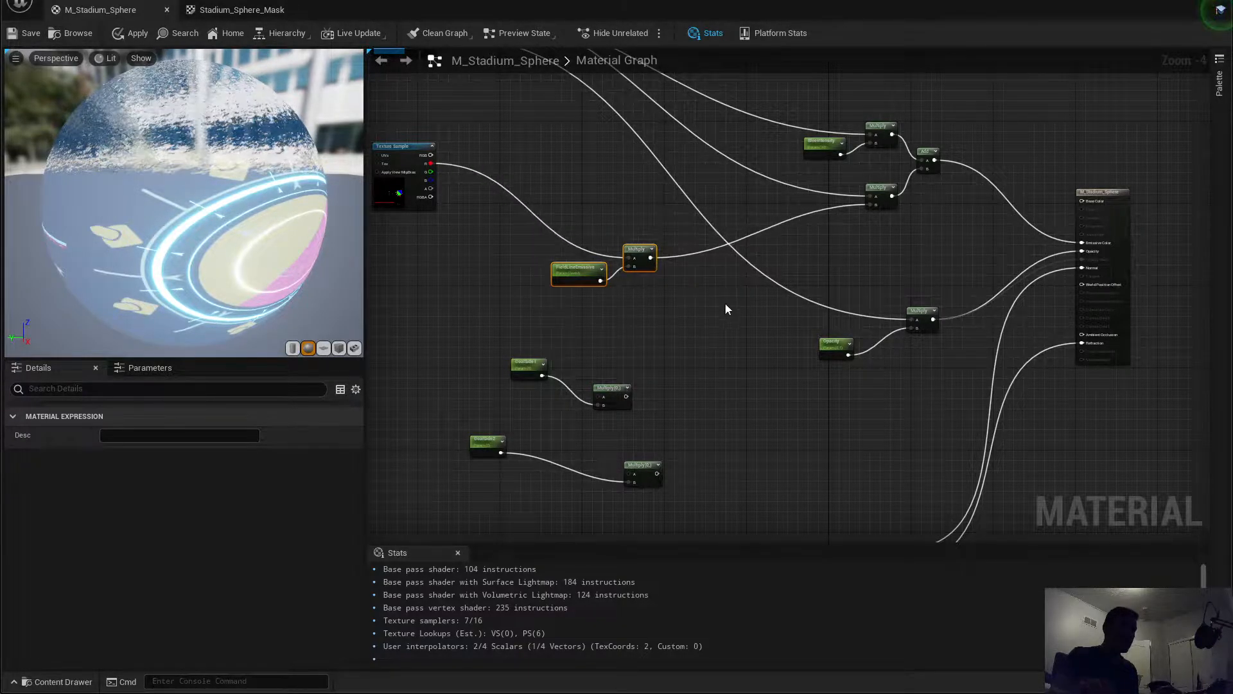
right_click_drag(724, 301, 803, 352)
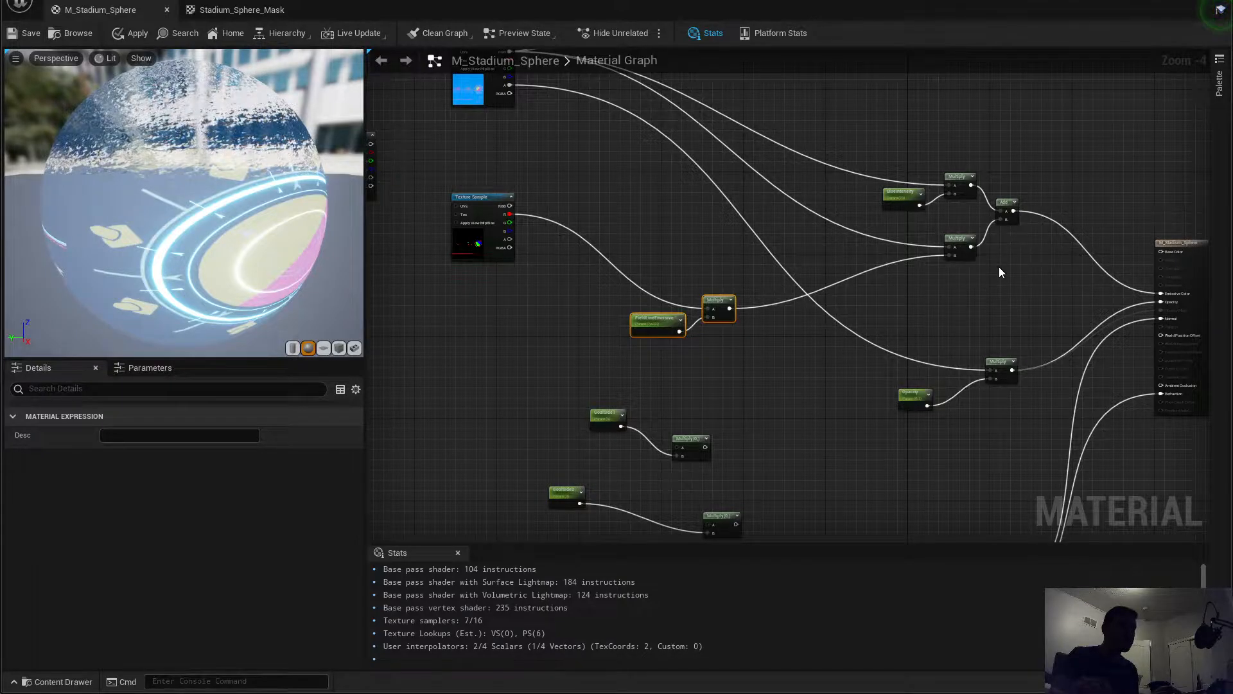
right_click_drag(1002, 269, 827, 262)
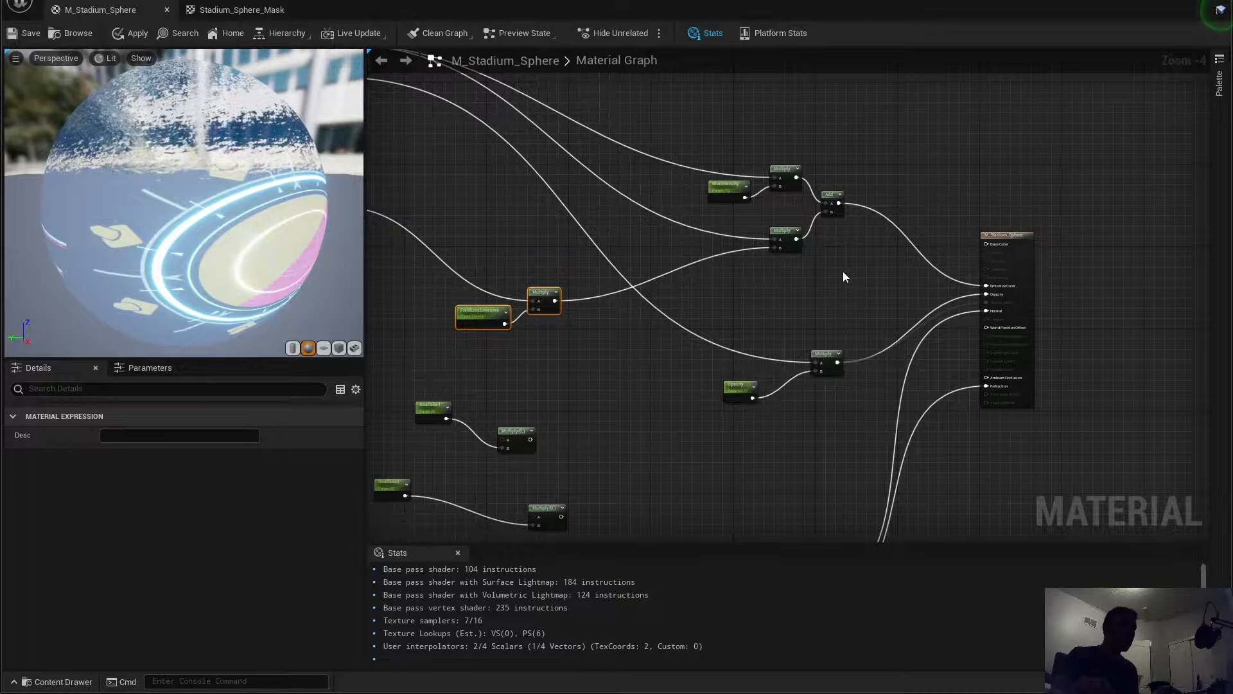
Step: Add two more Multiply nodes below the Multiply that feeds the emissive Add, placing one above the other
right_click_drag(832, 270, 880, 284)
left_click(880, 287)
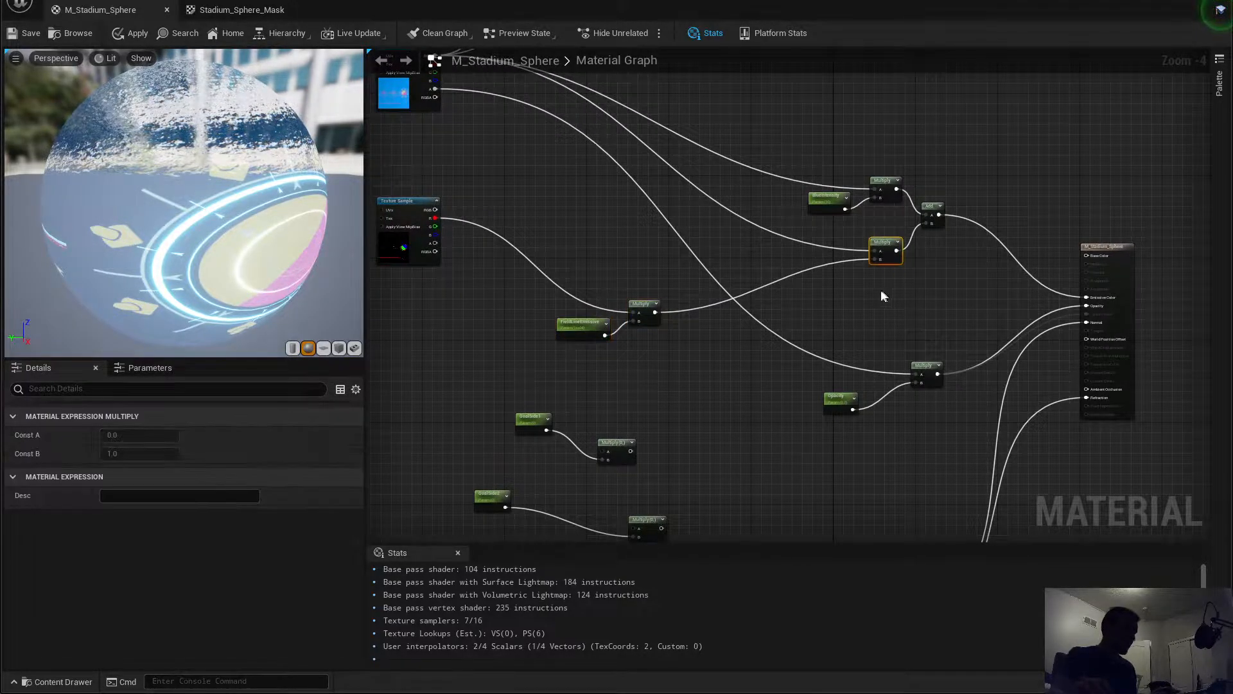
key("m")
left_click(878, 324)
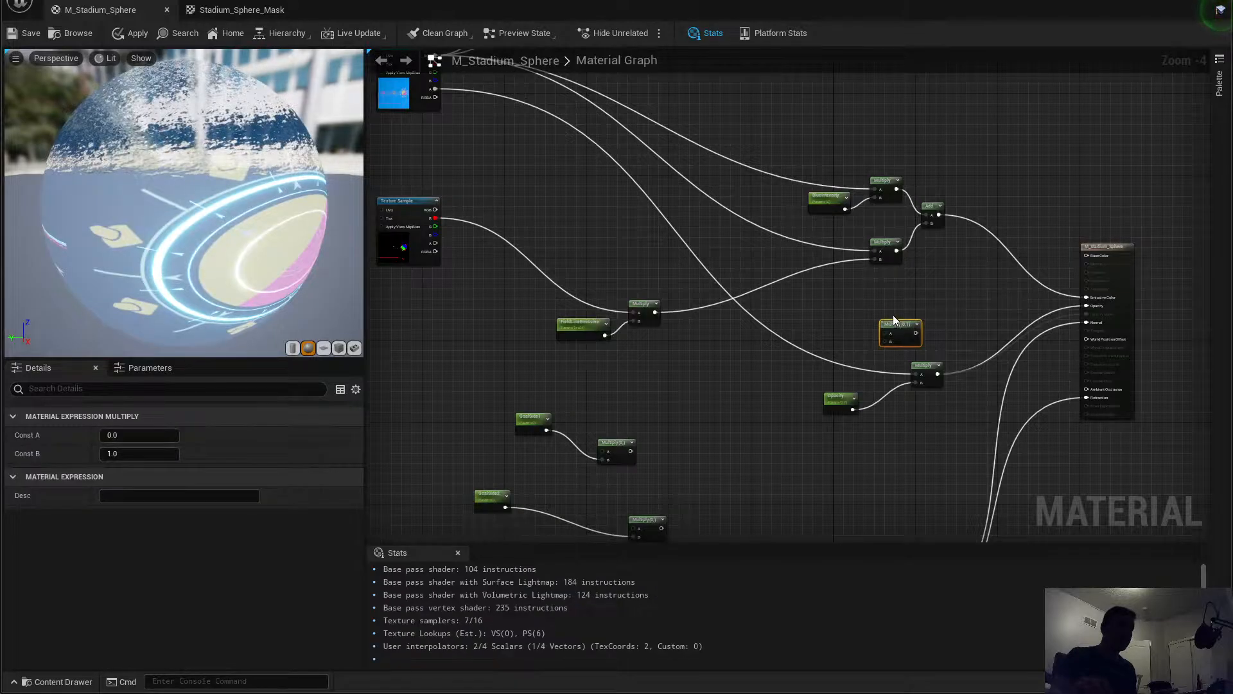
key("m")
left_click(892, 317)
left_click_drag(905, 323, 885, 297)
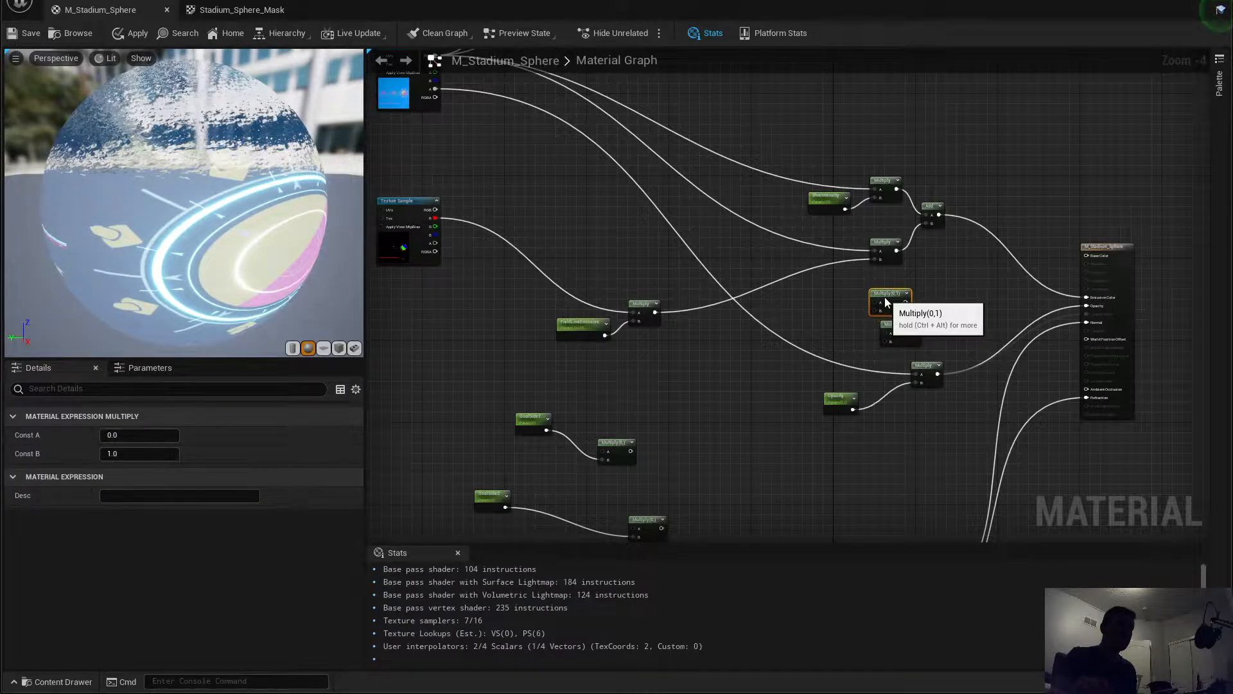
Step: Move the Opacity parameter and its Multiply together up above the emissive nodes to clear space
left_click_drag(924, 419, 817, 357)
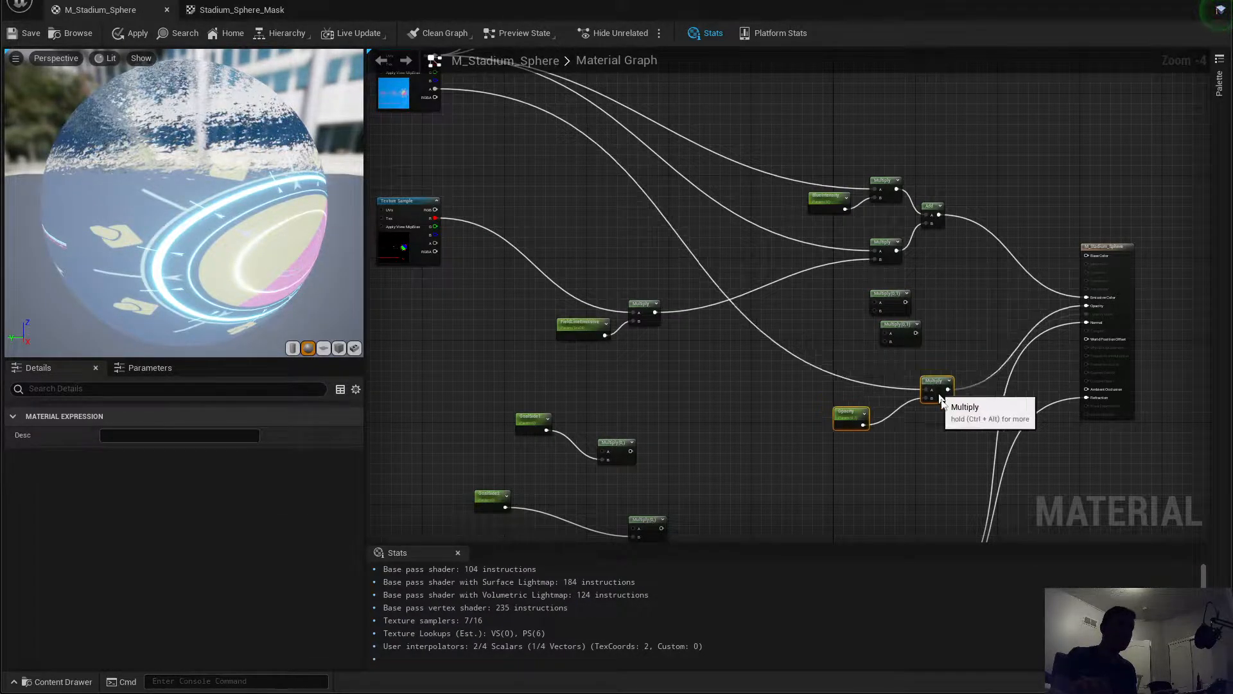
left_click_drag(927, 379, 1058, 97)
right_click_drag(880, 453, 946, 375)
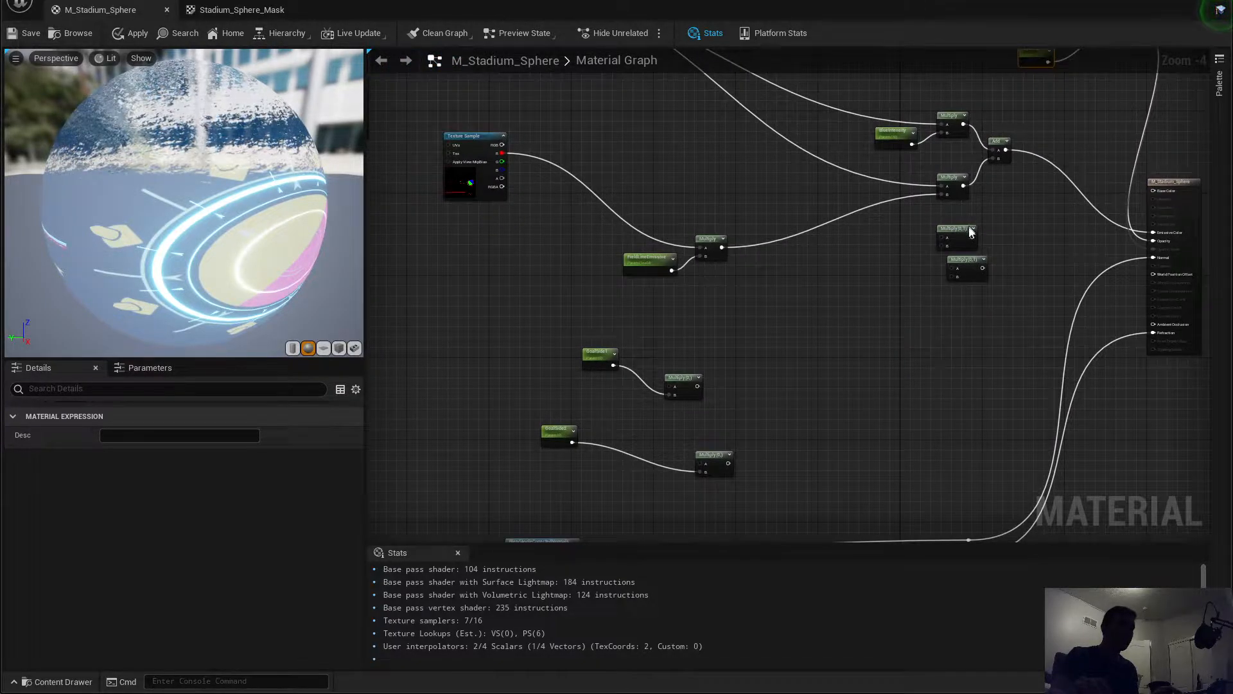
Step: Connect the GoalSide1 and GoalSide2 Multiply outputs to input B of the two new Multiplies and place these one below the other beside them
left_click(954, 249)
left_click_drag(953, 249, 698, 386)
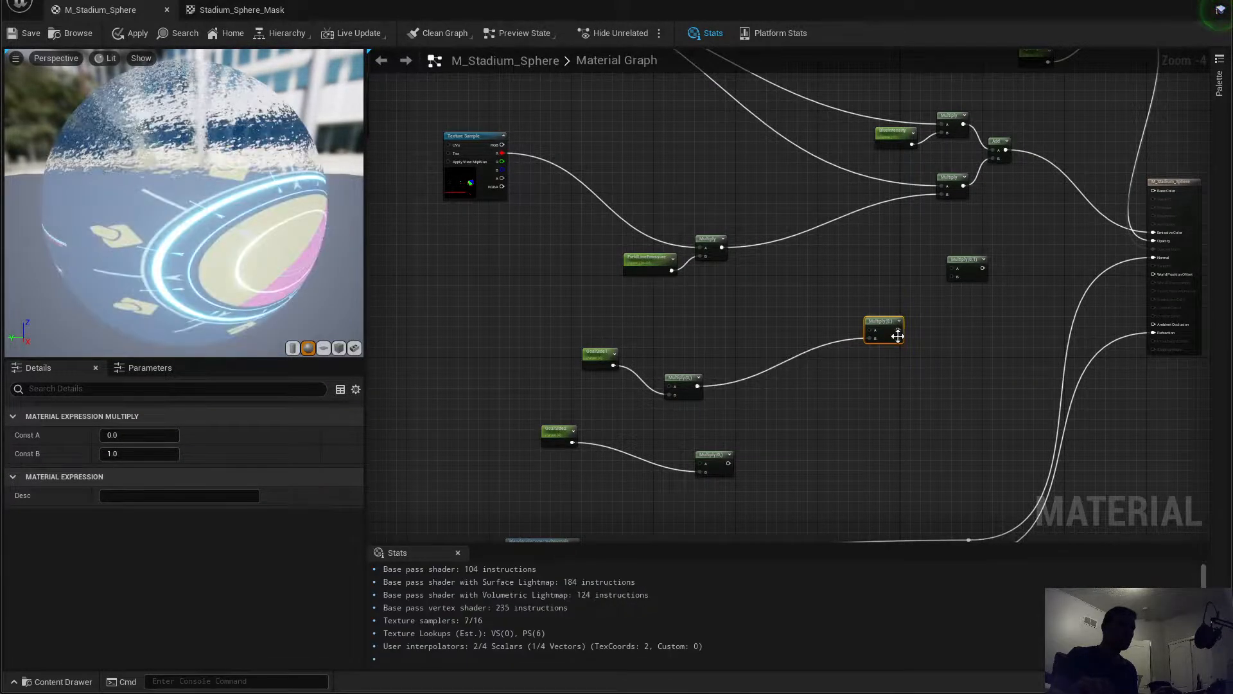
left_click_drag(952, 269, 734, 463)
left_click_drag(967, 260, 888, 380)
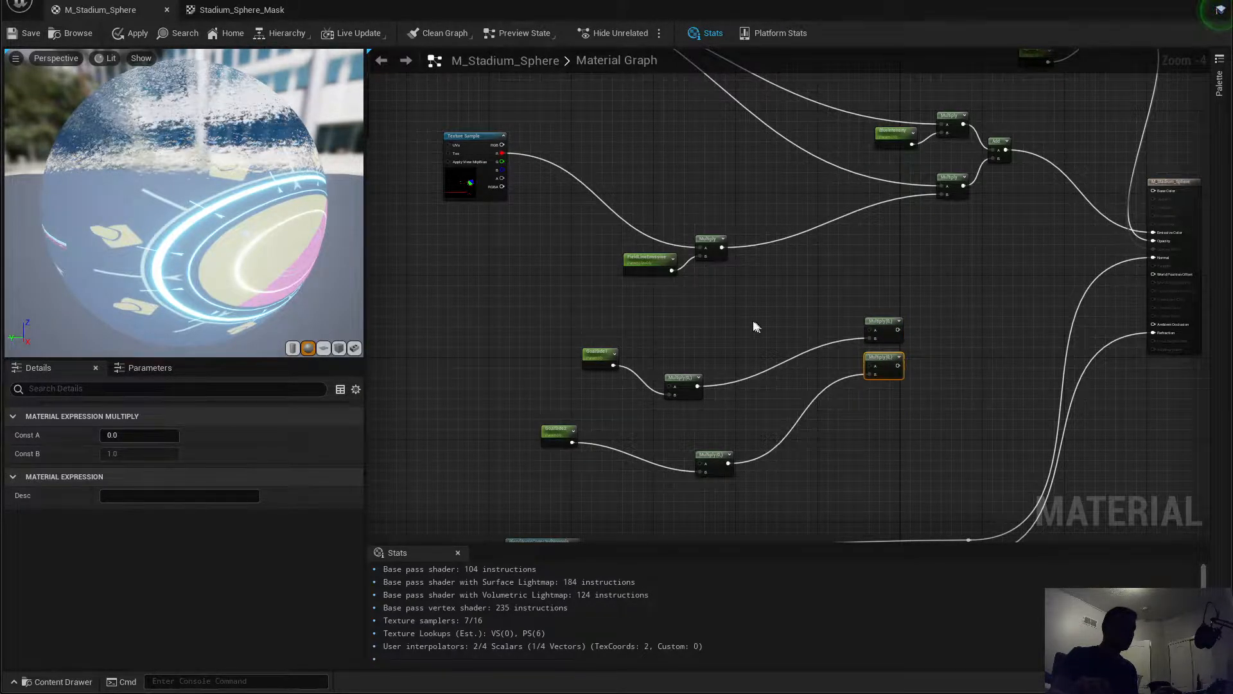
Step: Connect the mask sample's green channel to input A of the GoalSide1 Multiply, repositioned up and right, and blue to the GoalSide2 Multiply's input A
right_click_drag(758, 327, 866, 326)
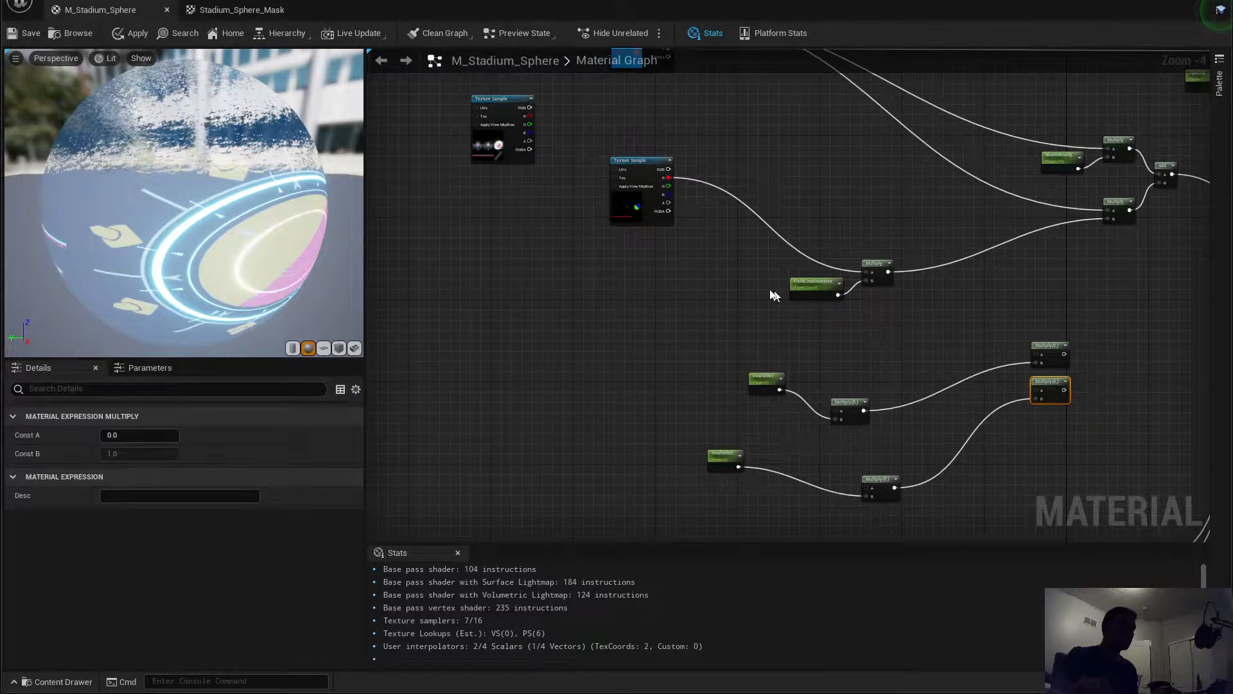
left_click(643, 218)
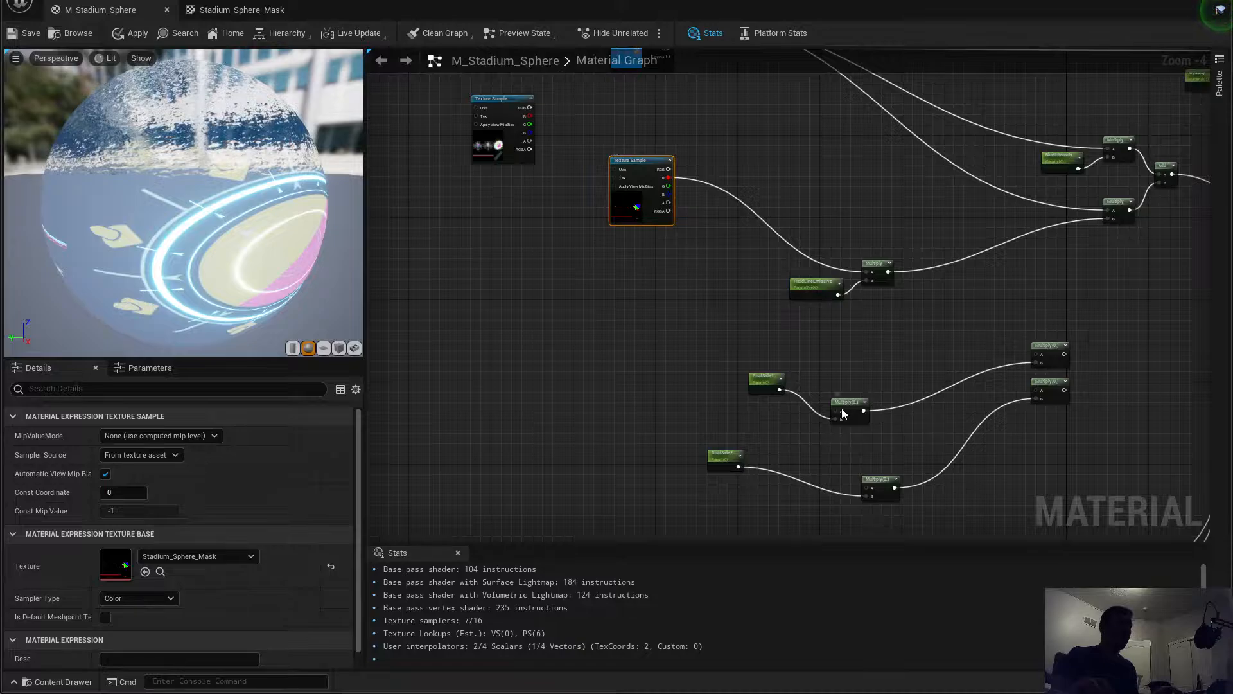
left_click_drag(844, 407, 928, 359)
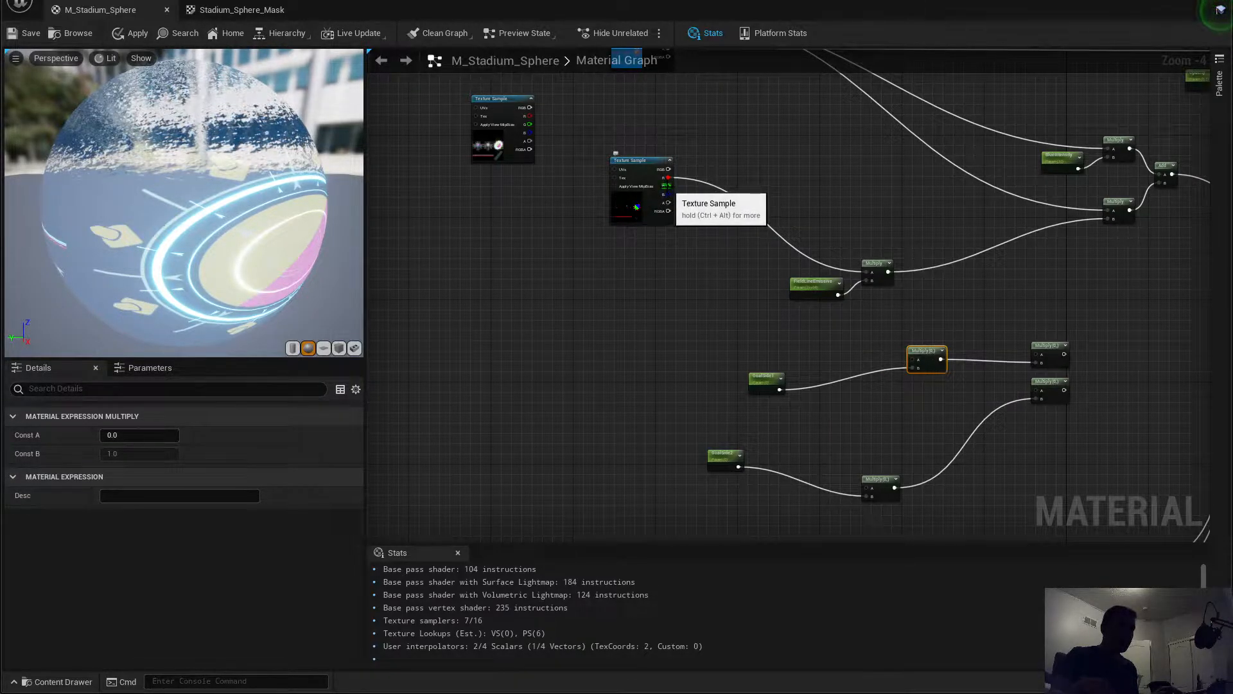
left_click_drag(668, 187, 916, 364)
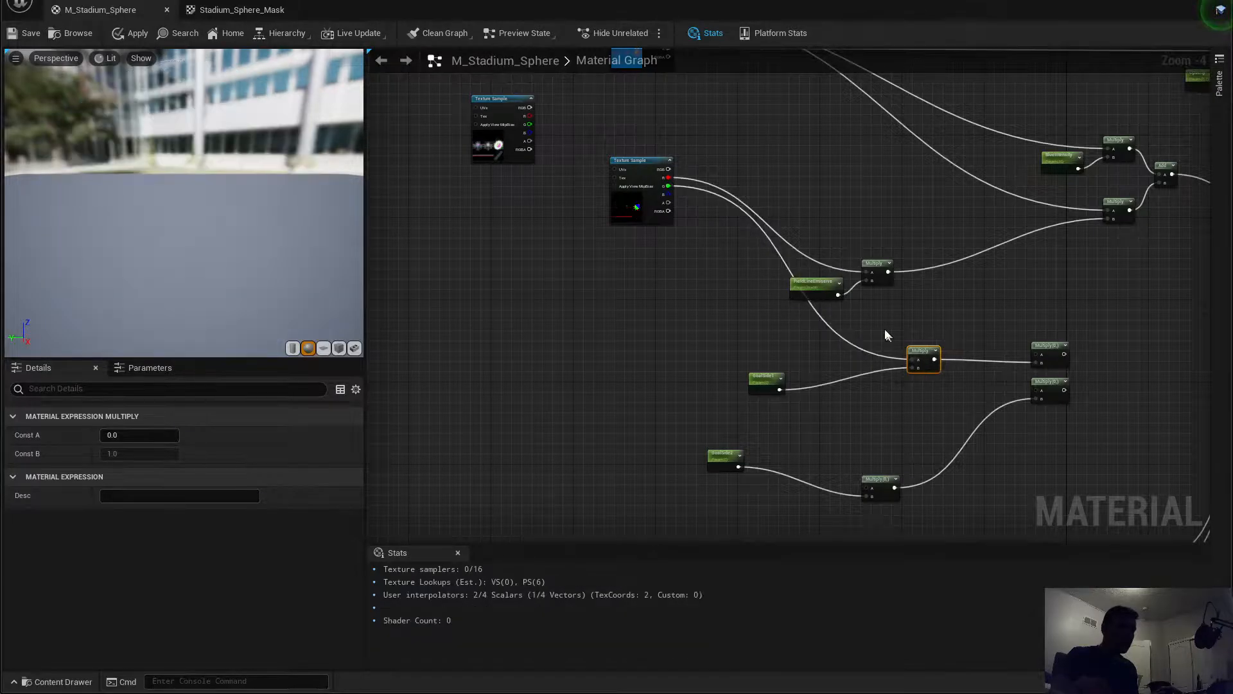
left_click_drag(668, 194, 866, 490)
left_click(879, 480)
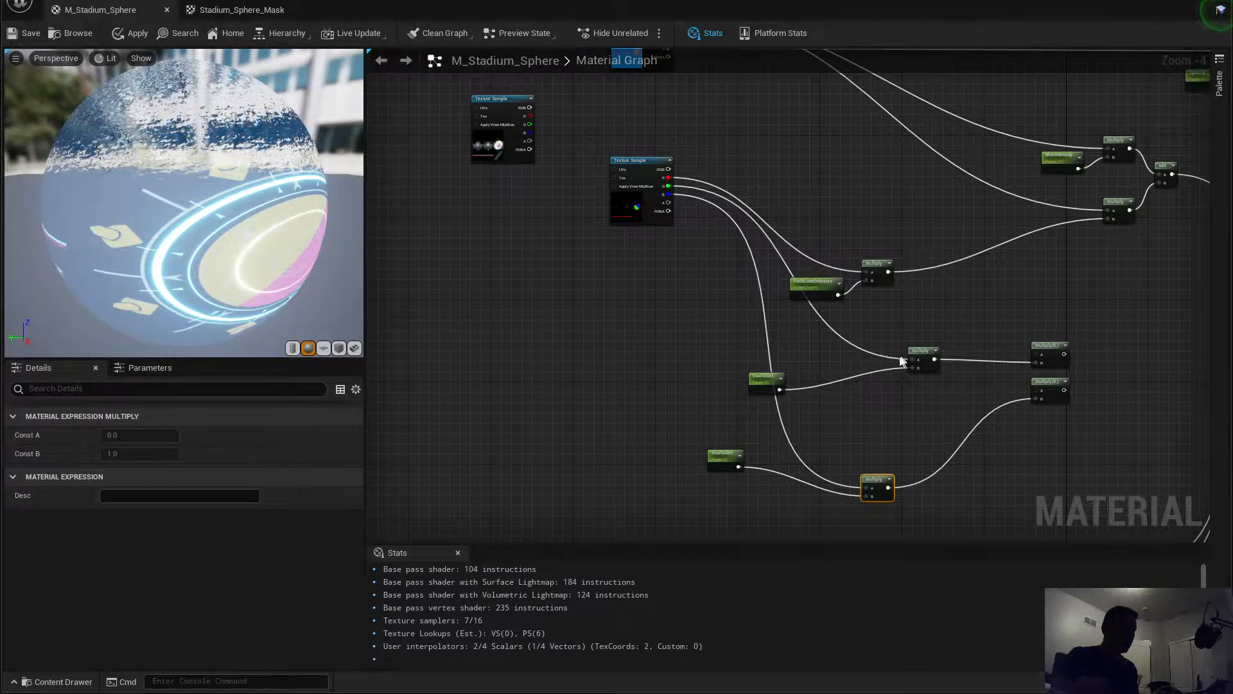
Step: Tuck the GoalSide1, GoalSide2 and FieldLineEmissive parameters directly beneath their respective Multiply nodes
left_click_drag(764, 383, 912, 388)
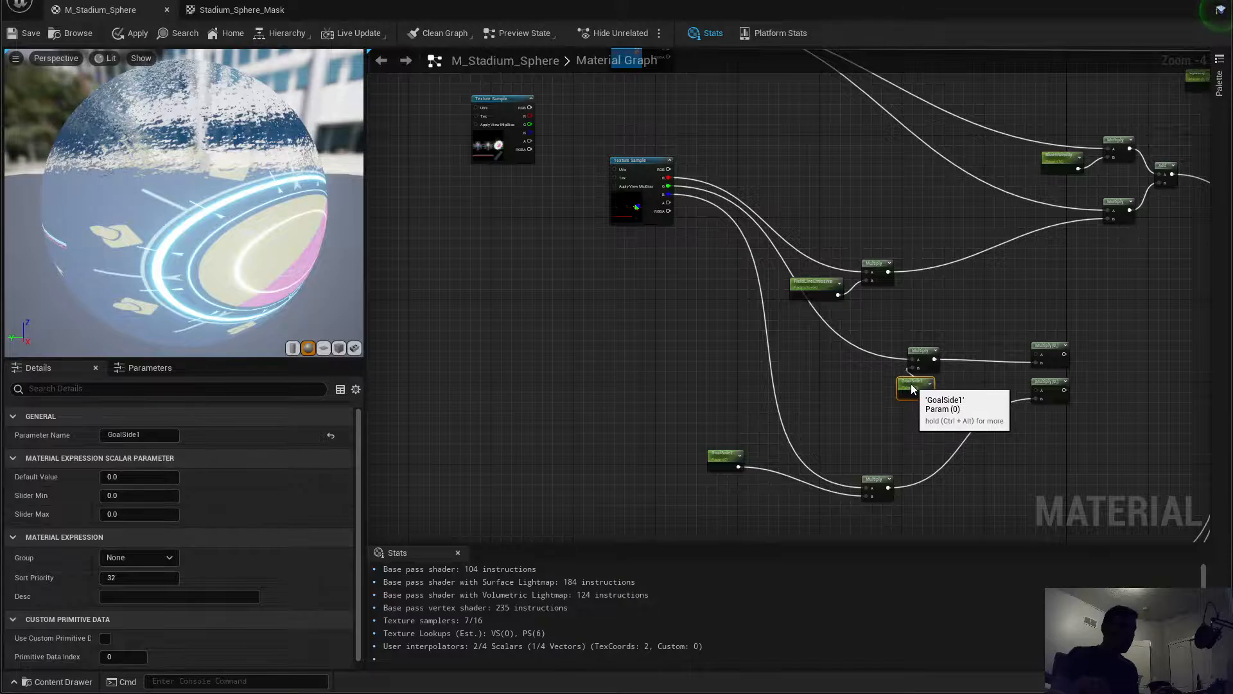
left_click_drag(720, 460, 864, 526)
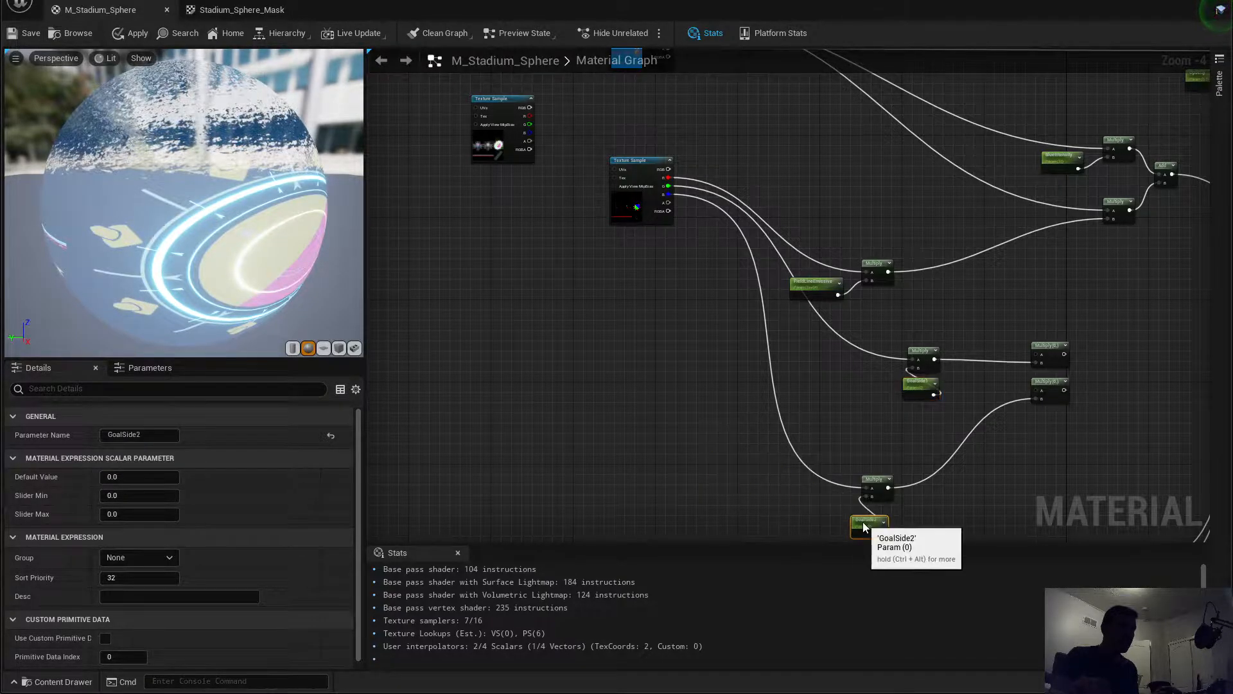
right_click_drag(874, 300, 769, 244)
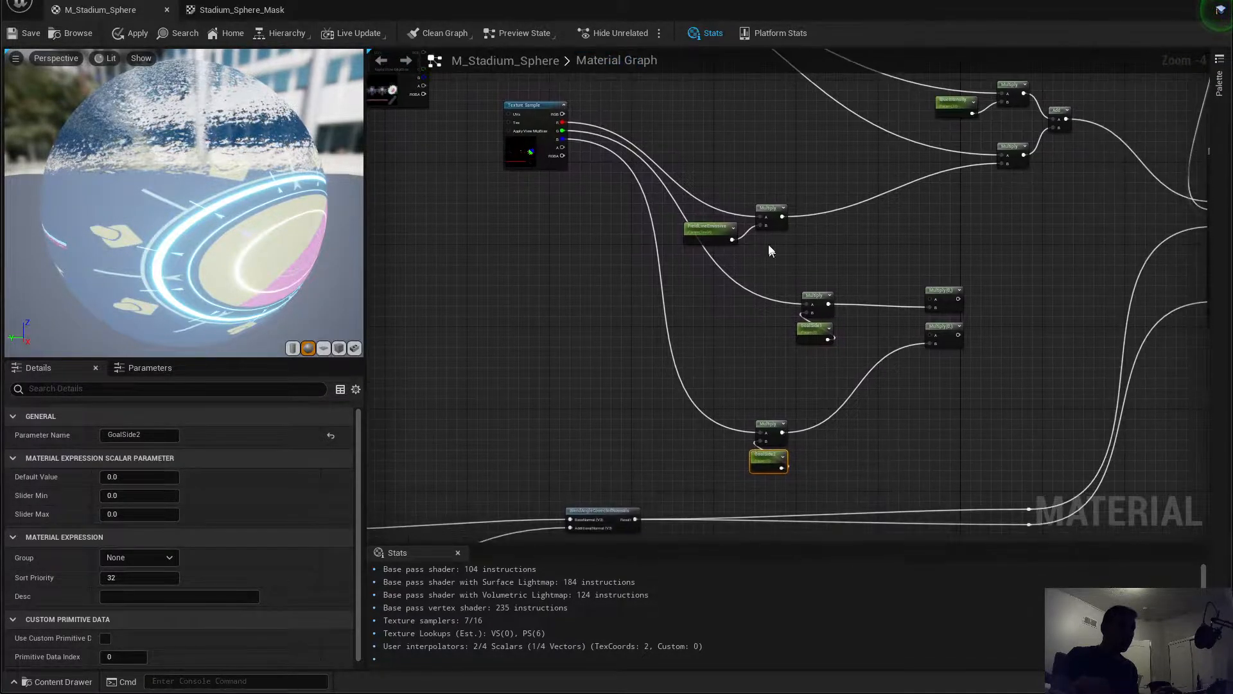
left_click_drag(716, 229, 765, 239)
left_click(871, 271)
Step: Stack the two new Multiply nodes directly above the GoalSide1 and GoalSide2 Multiply nodes that feed them
right_click_drag(1043, 335, 987, 304)
left_click(893, 268)
left_click_drag(893, 268, 761, 237)
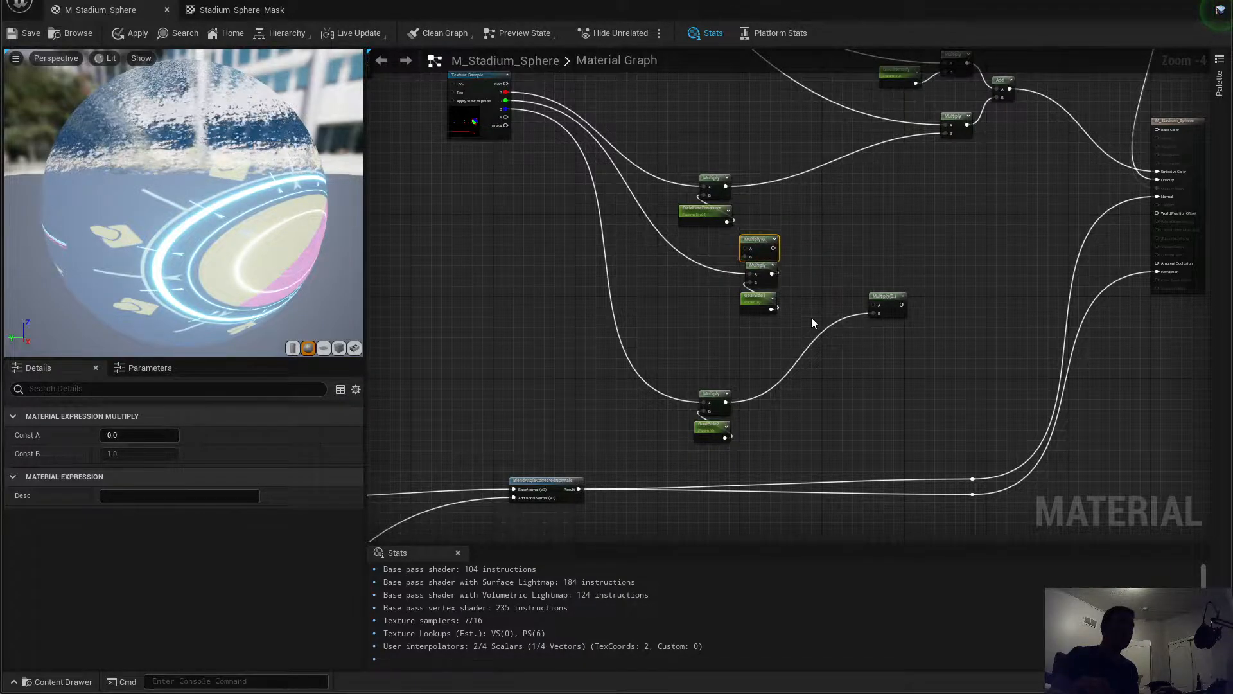
scroll(831, 314, "up", 1)
left_click_drag(905, 292, 670, 386)
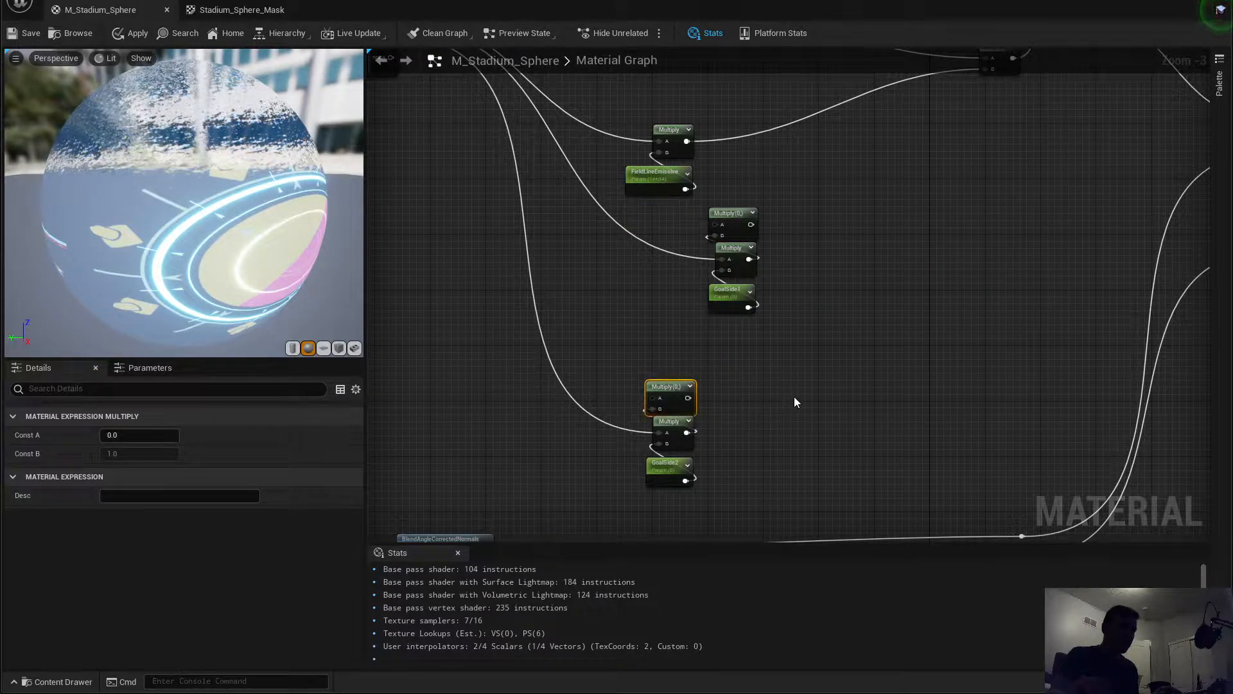
right_click_drag(794, 397, 901, 418)
scroll(935, 440, "down", 2)
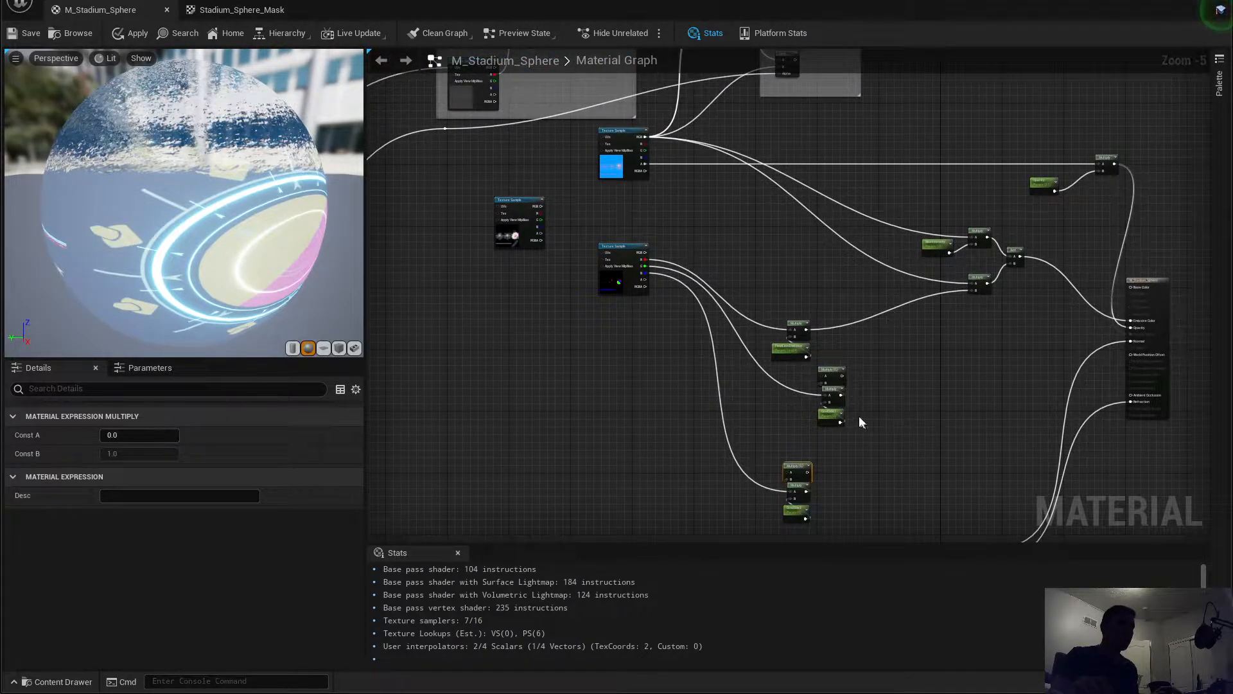
scroll(849, 414, "up", 1)
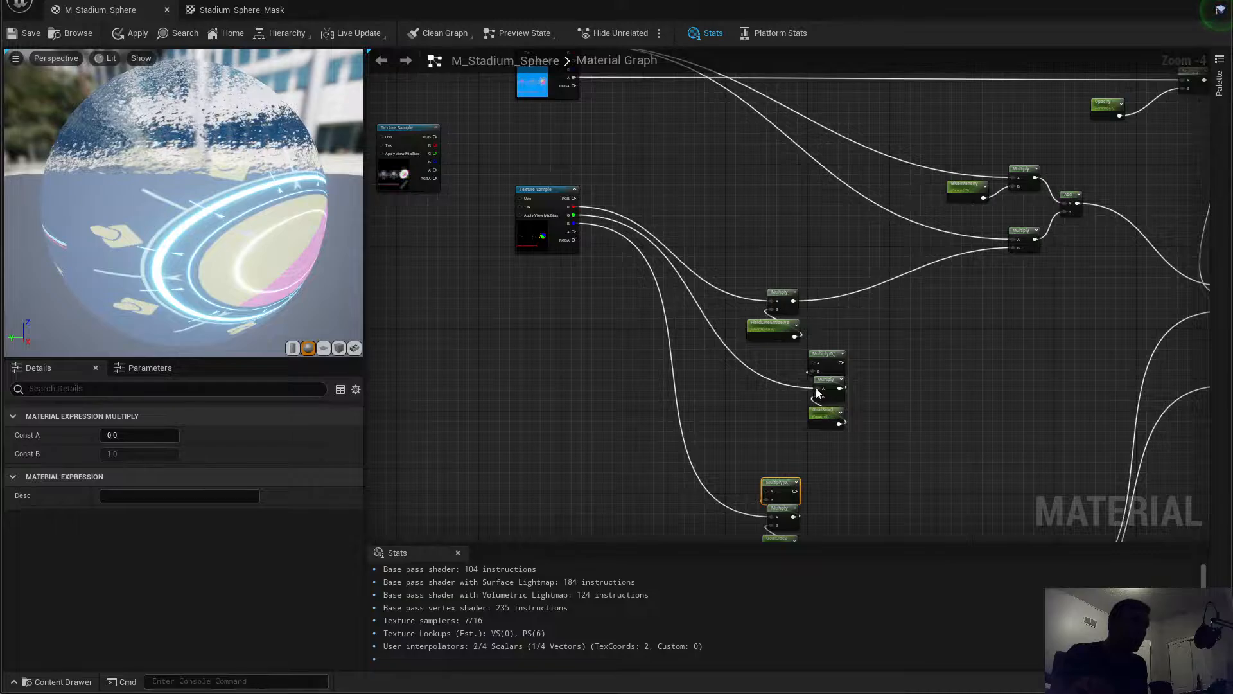
Step: Connect the blue texture sample's RGB output to input A of the top Multiply in both the GoalSide1 and GoalSide2 stacks
left_click_drag(809, 364, 572, 159)
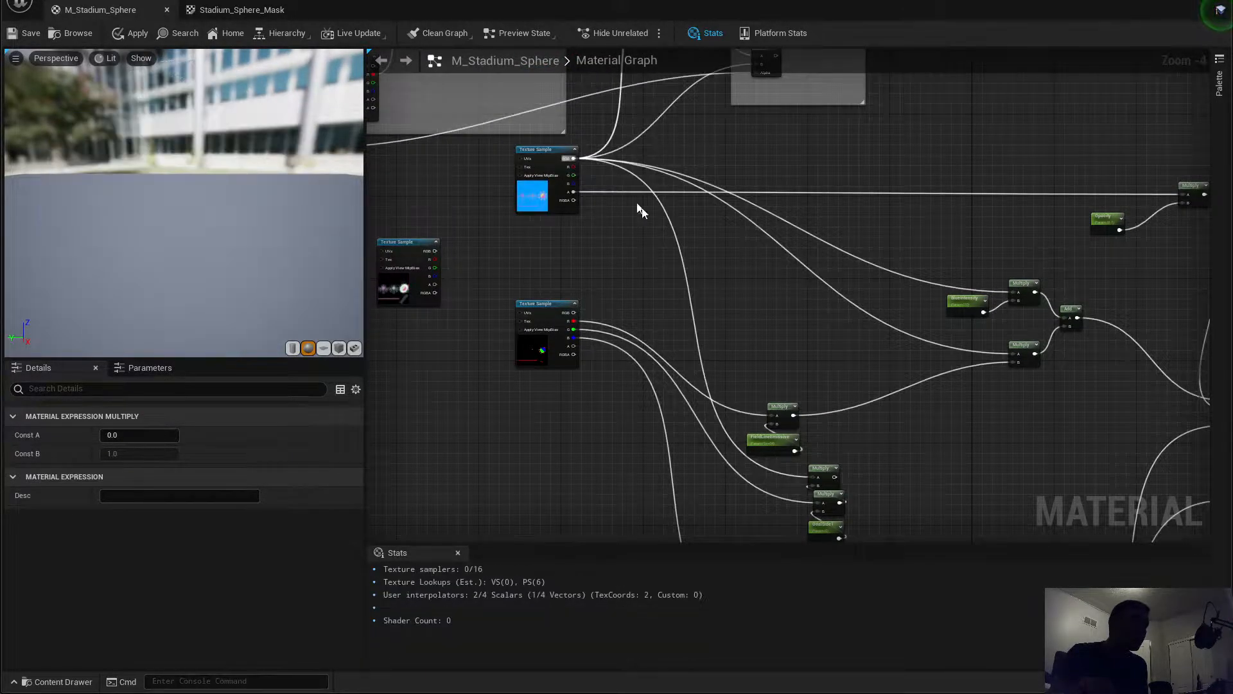
right_click_drag(743, 321, 745, 237)
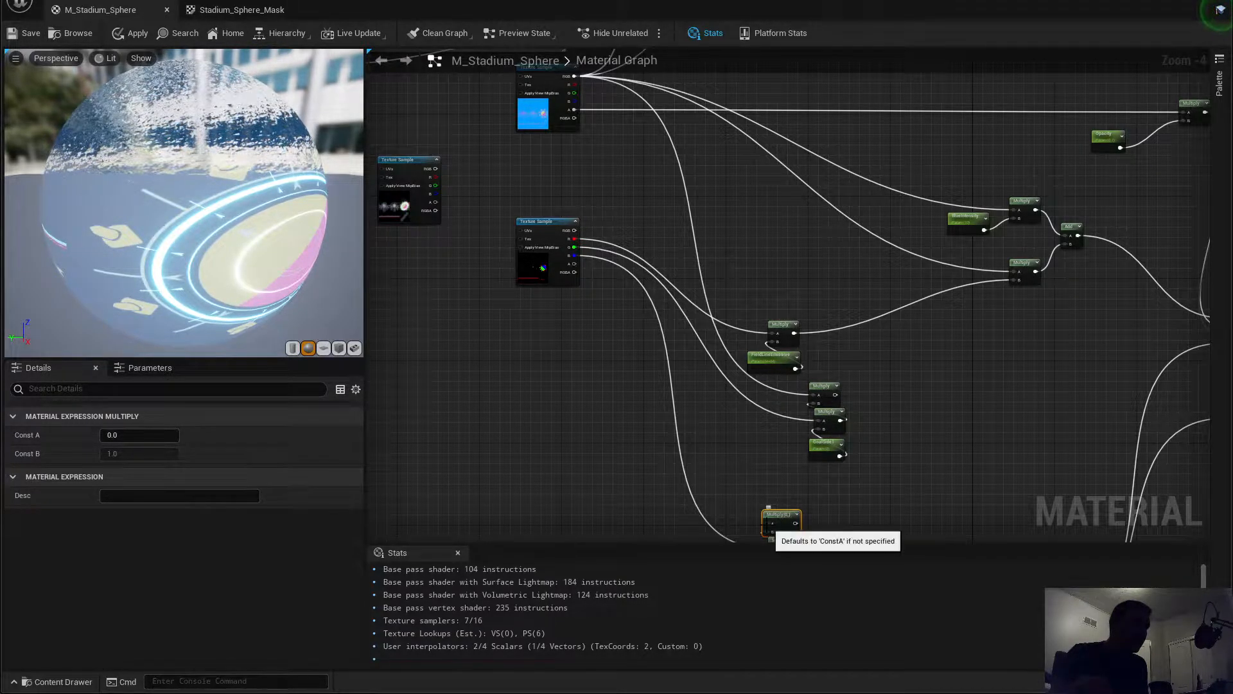
left_click_drag(768, 530, 574, 160)
right_click_drag(783, 390, 765, 221)
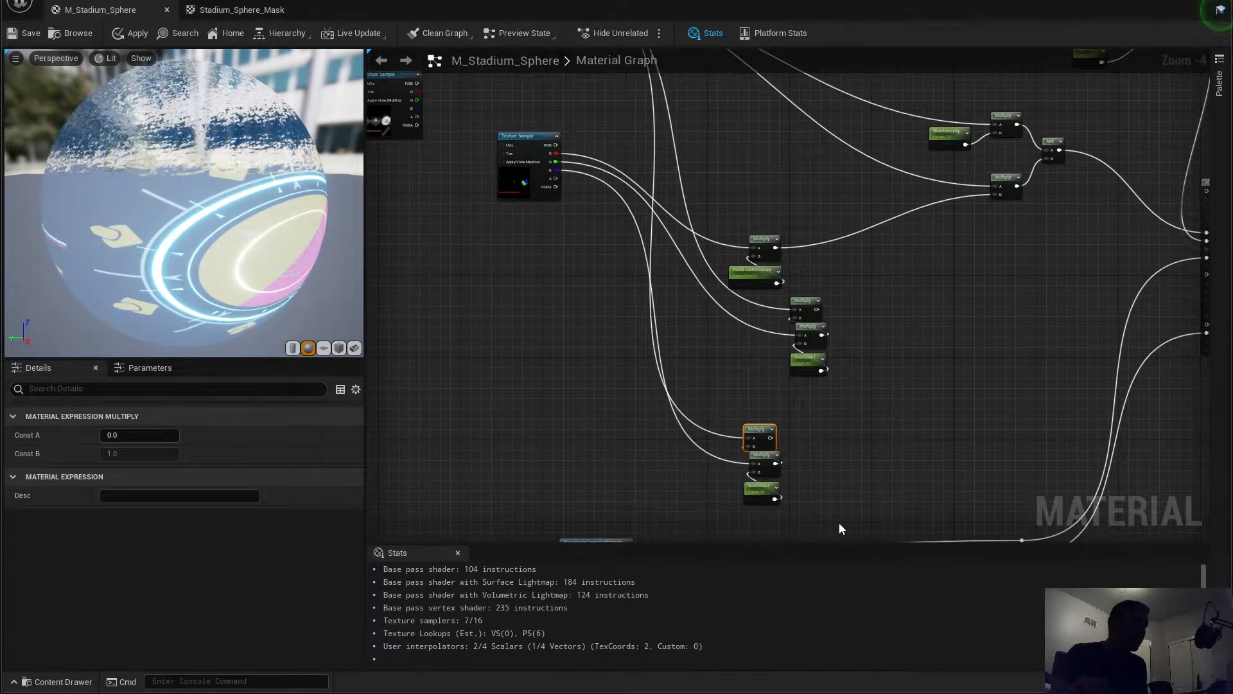
Step: Nudge the top Multiply node of each GoalSide stack right to align it with the Multiply beneath
left_click_drag(839, 523, 743, 450)
right_click(827, 484)
right_click_drag(827, 485, 803, 412)
left_click(801, 413)
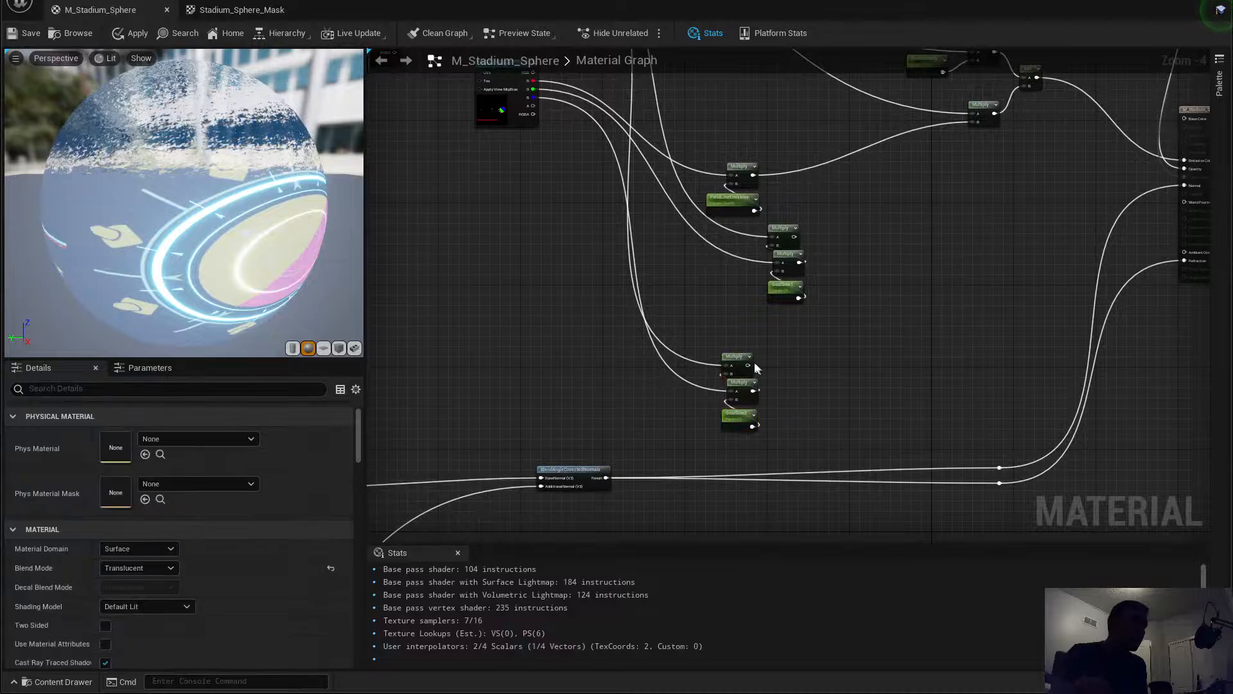
left_click(748, 366)
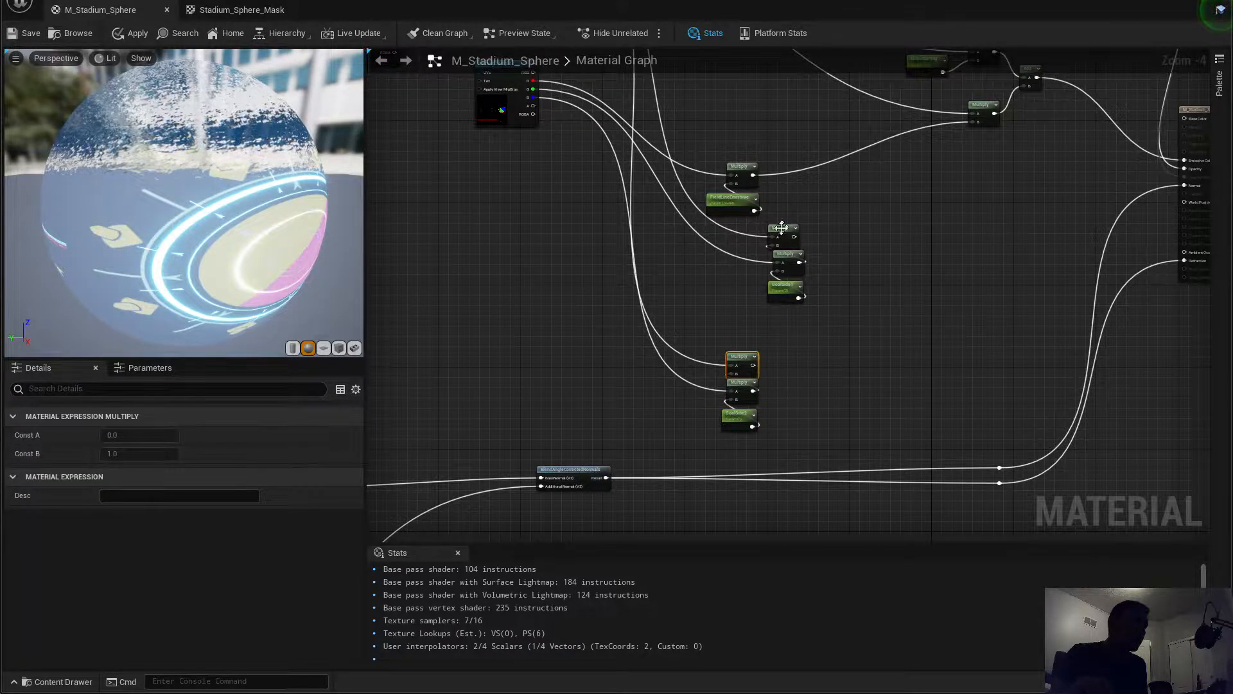
left_click_drag(781, 228, 786, 227)
left_click(819, 366)
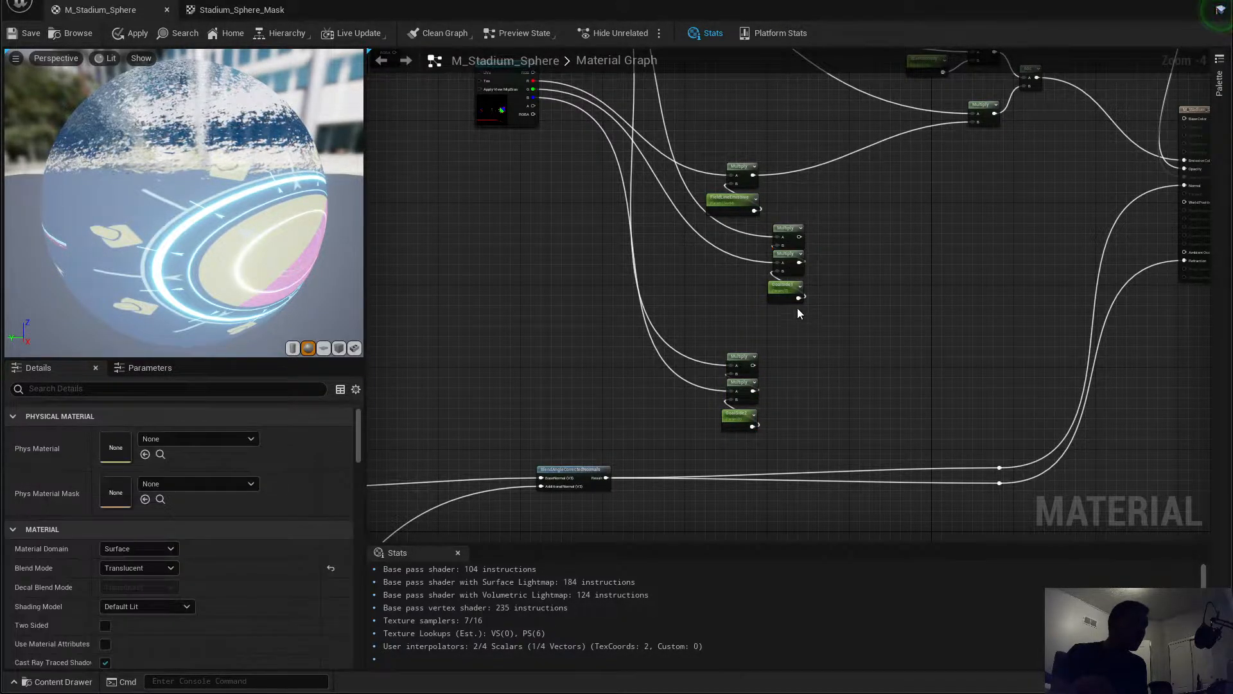
Step: Move the GoalSide2 stack up and the GoalSide1 stack left, lining both up in a column below the FieldLineEmissive nodes
scroll(796, 307, "up", 4)
left_click(781, 269)
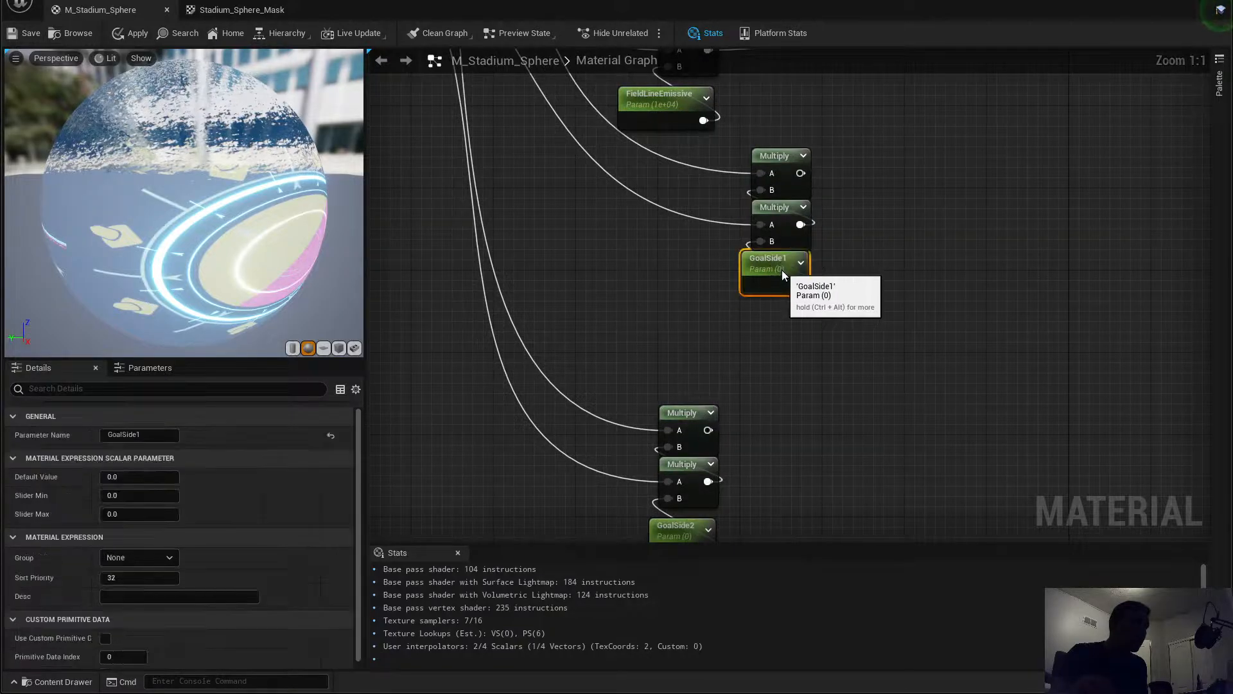
right_click_drag(752, 468, 780, 379)
left_click(712, 441)
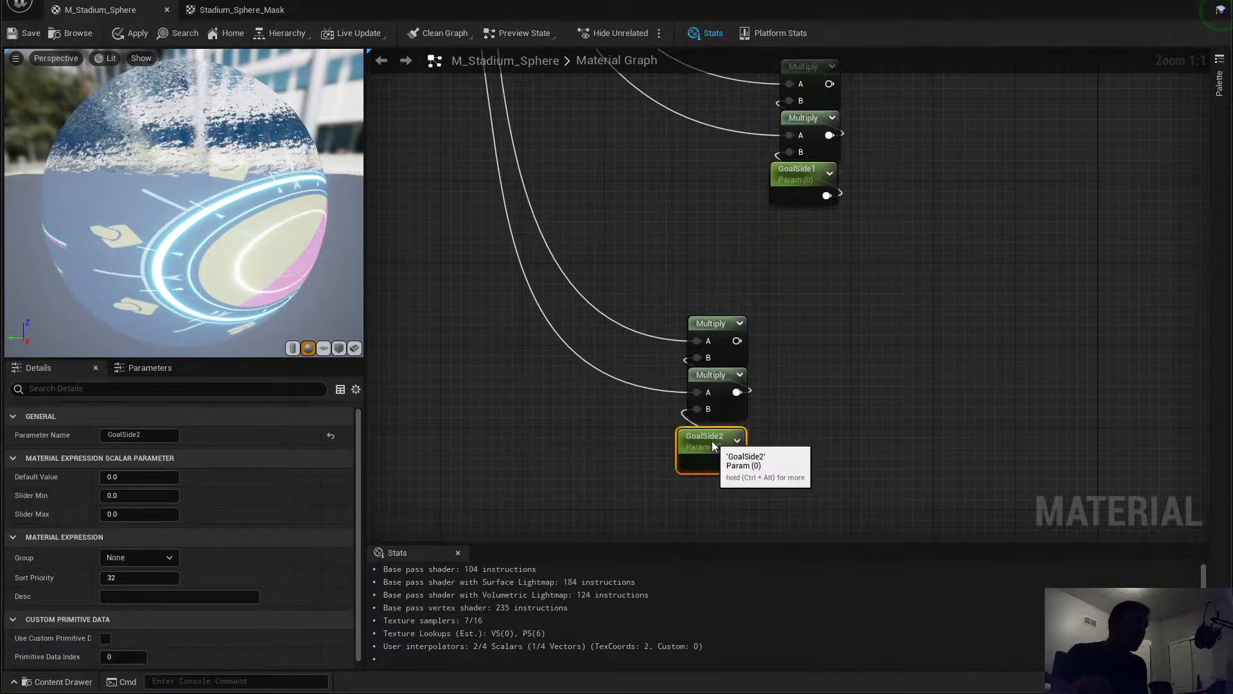
left_click(885, 442)
scroll(877, 440, "down", 4)
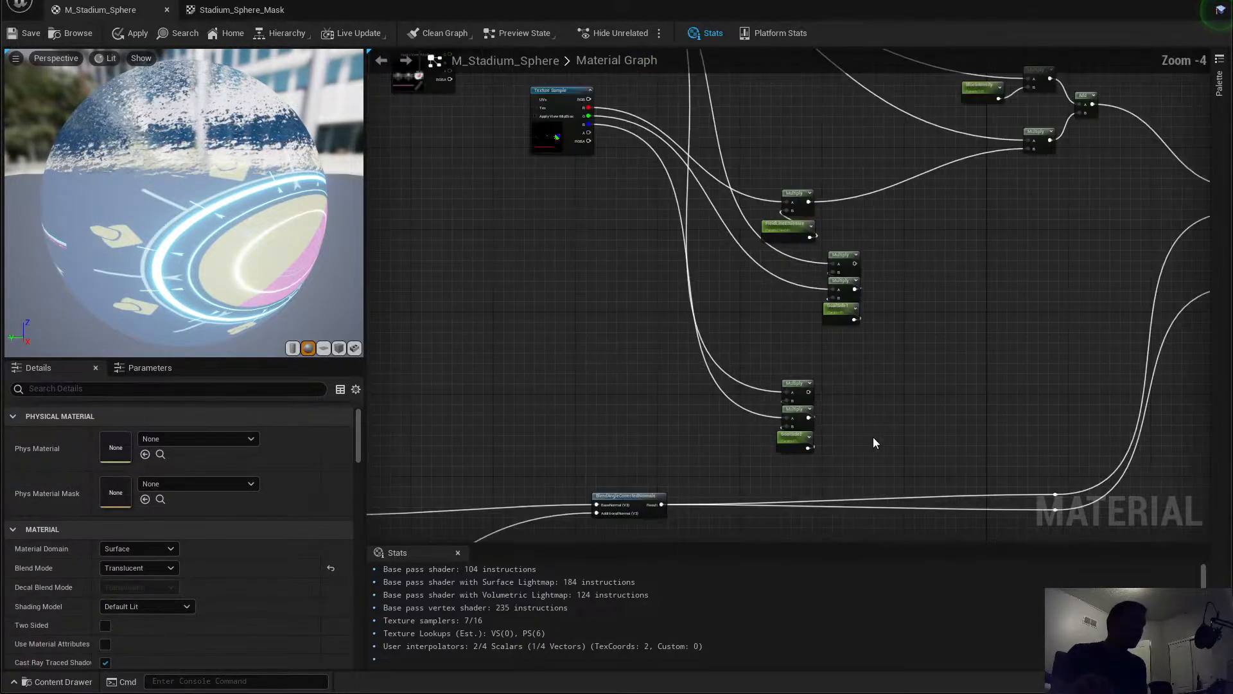
scroll(880, 431, "down", 1)
right_click_drag(889, 411, 808, 459)
left_click_drag(817, 491, 752, 380)
left_click(801, 349)
key("Escape")
left_click_drag(830, 402, 753, 366)
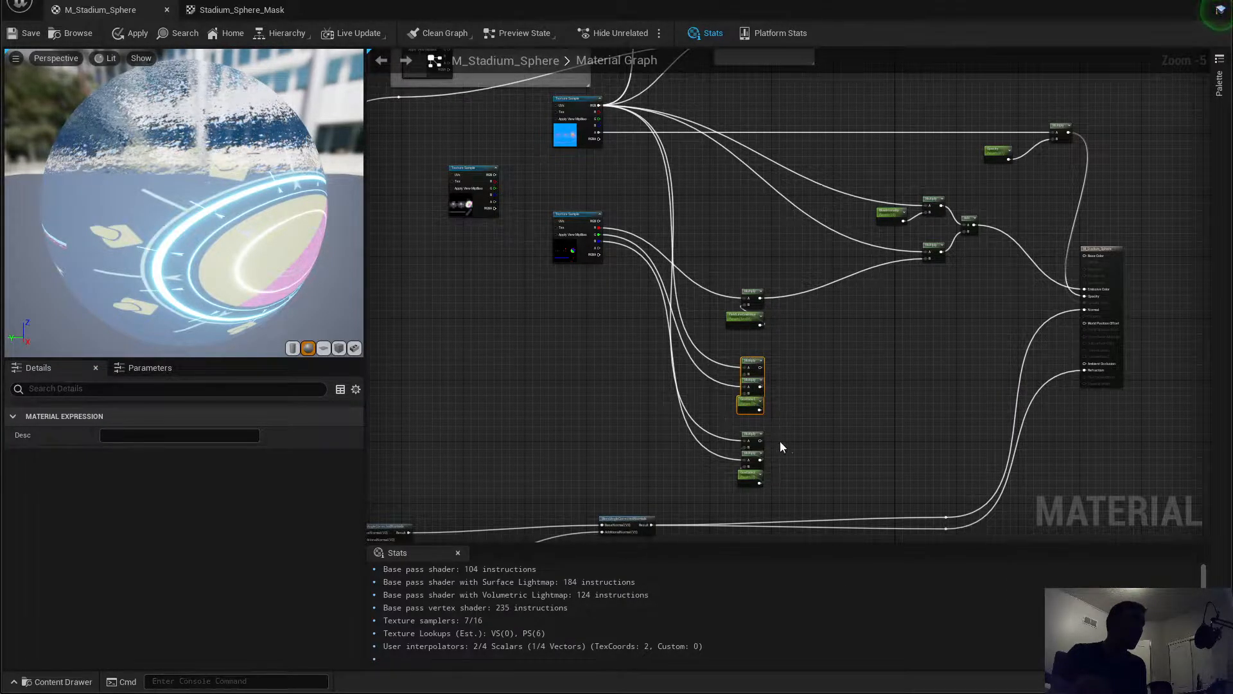
Step: Move the lower Multiply feeding the emissive Add left, stacking it directly above the FieldLineEmissive Multiply
scroll(780, 440, "up", 4)
right_click_drag(773, 404, 793, 267)
scroll(799, 240, "up", 1)
right_click_drag(807, 212, 769, 443)
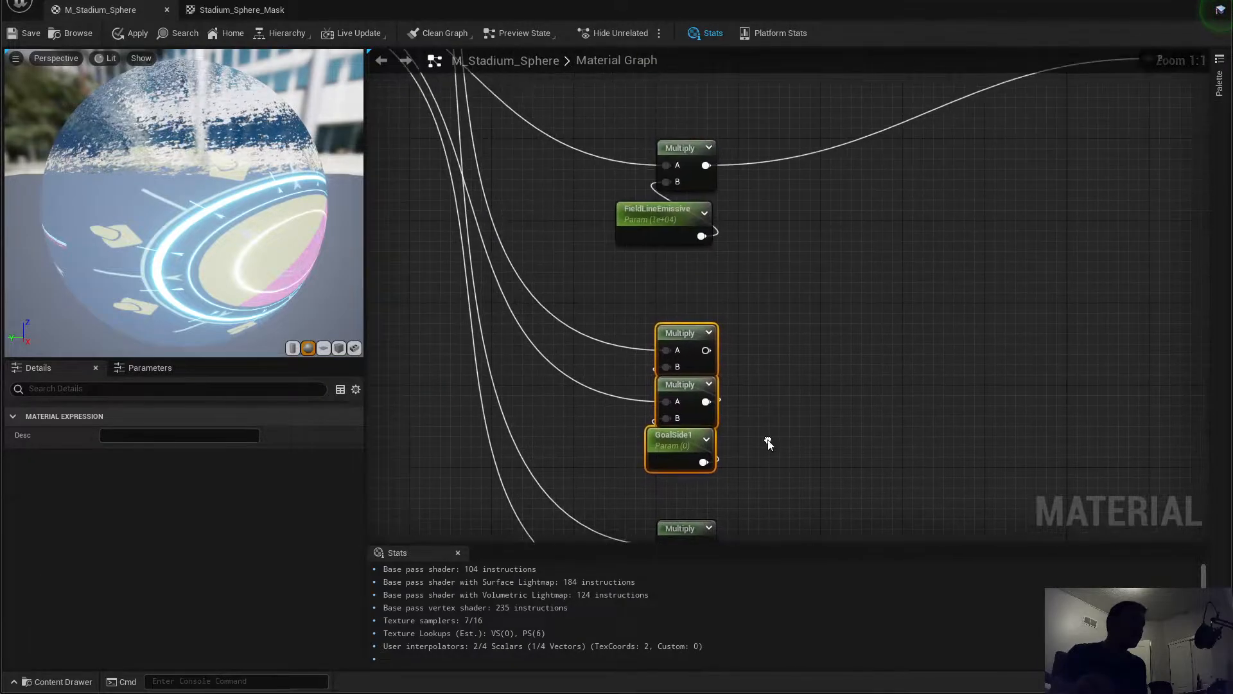
right_click_drag(775, 388, 707, 396)
scroll(708, 398, "down", 4)
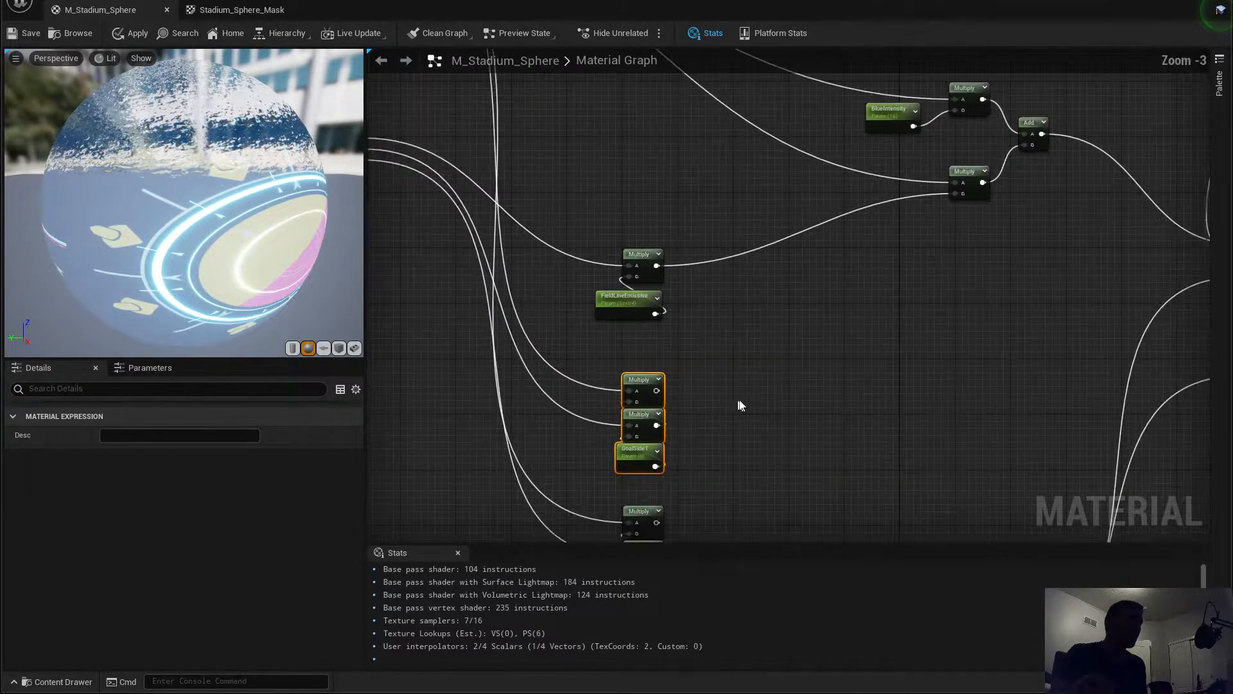
left_click(748, 398)
right_click_drag(749, 398, 672, 397)
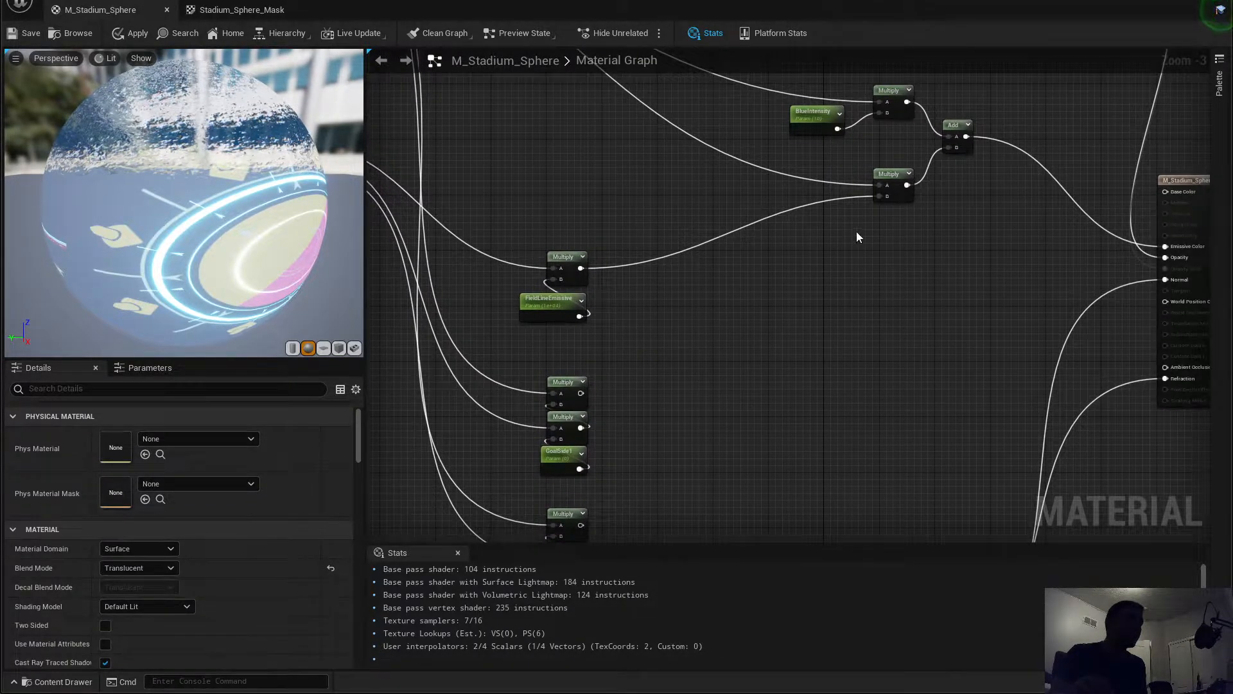
left_click(892, 170)
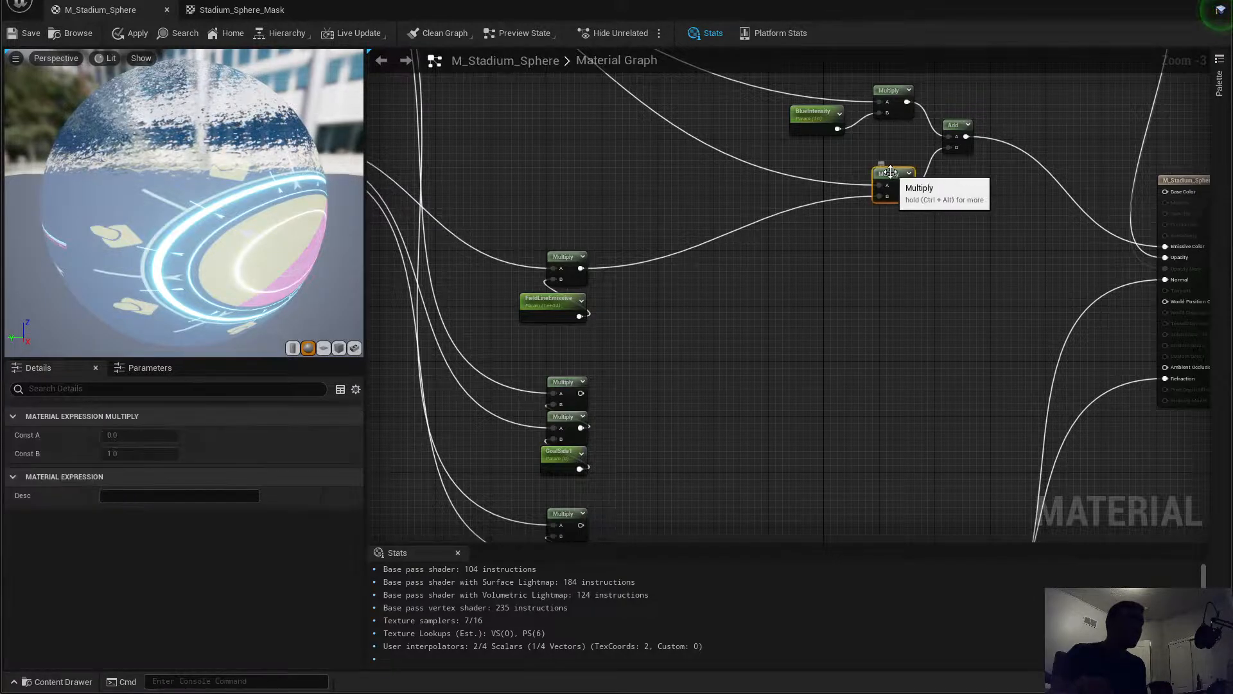
left_click_drag(892, 170, 558, 220)
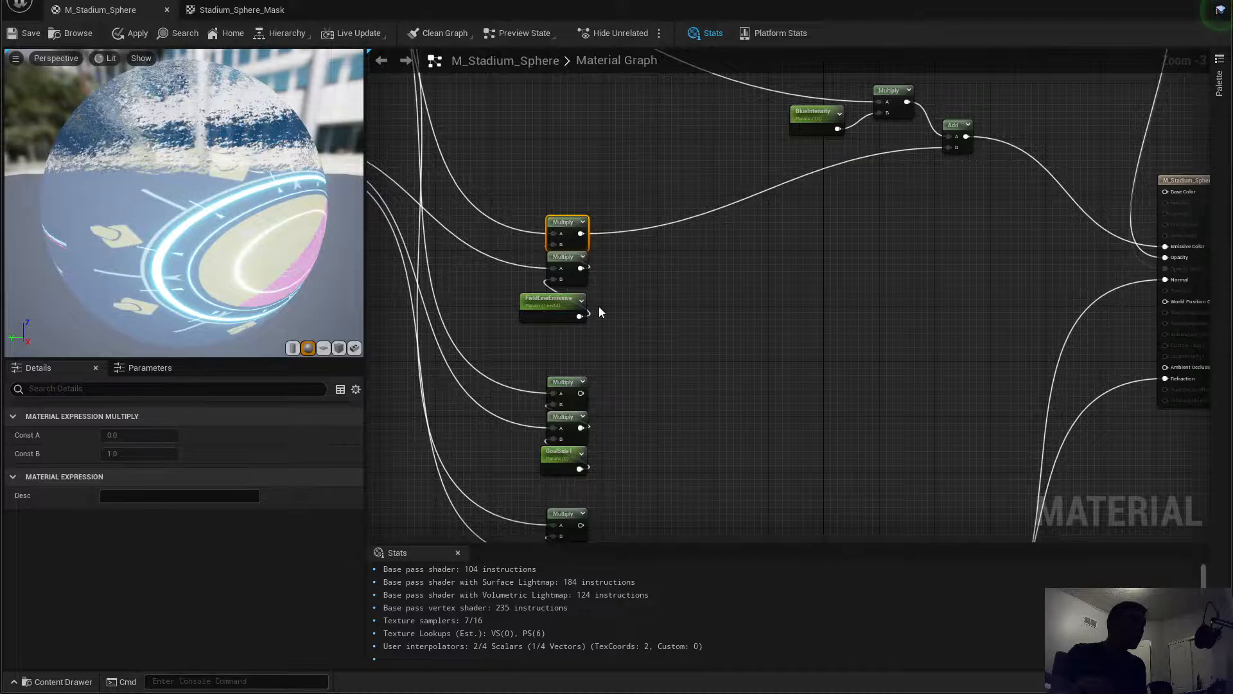
Step: Move the BlueIntensity parameter, its Multiply and the emissive Add together to the left, closer to the FieldLineEmissive stack
scroll(587, 309, "up", 3)
left_click(576, 288)
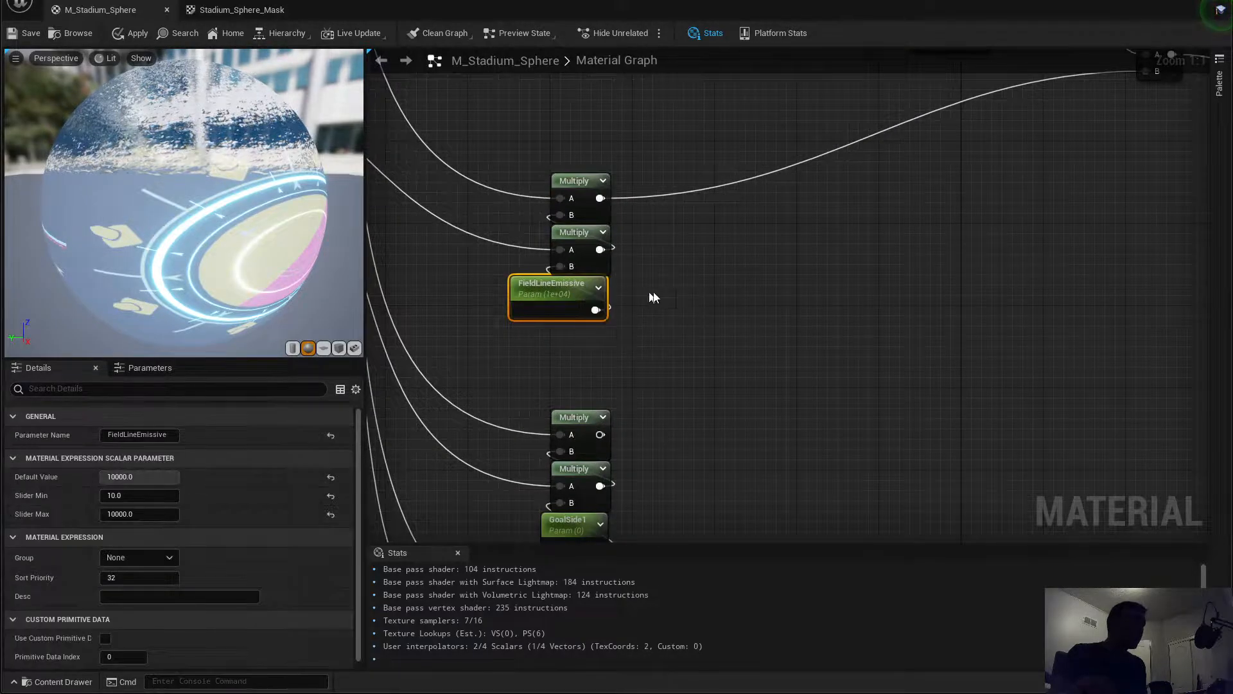
scroll(677, 303, "down", 3)
right_click_drag(718, 281, 668, 347)
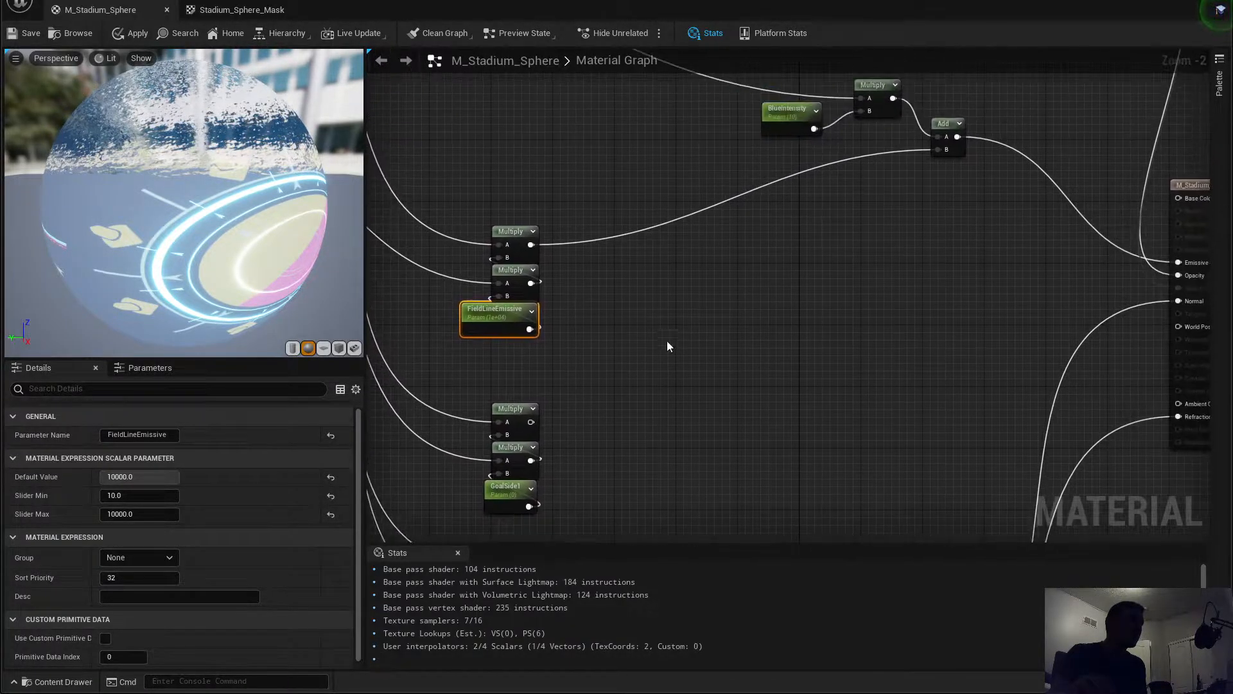
scroll(636, 347, "down", 2)
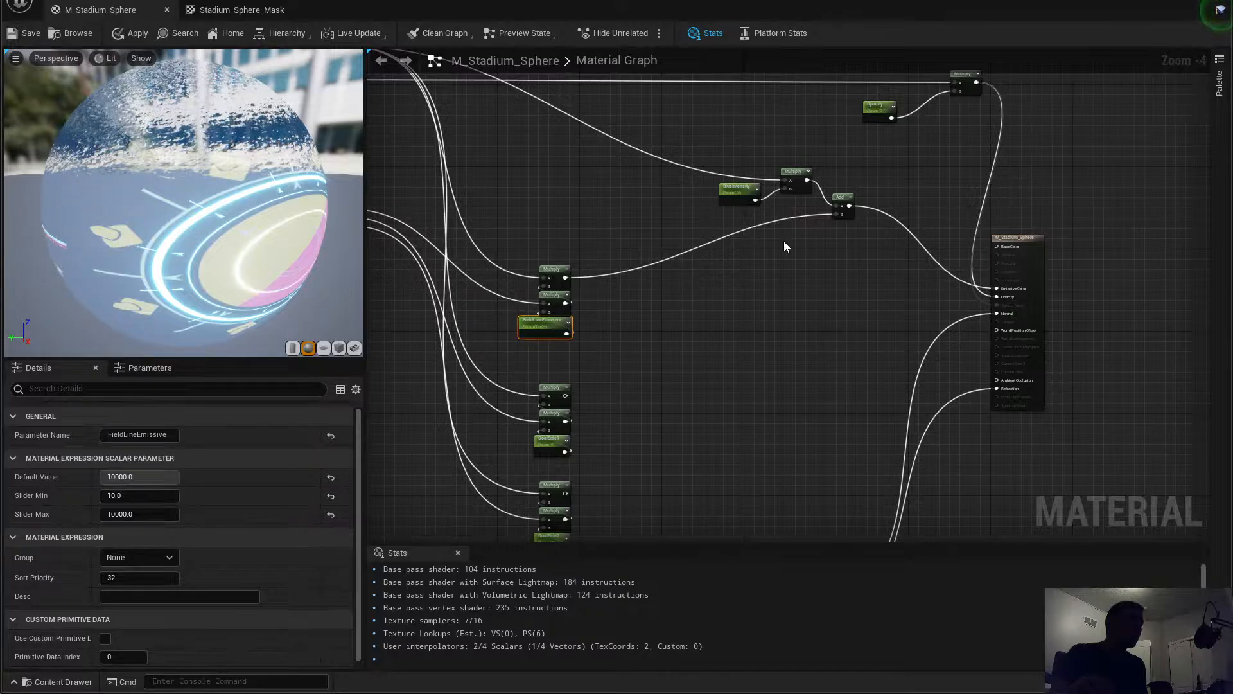
left_click_drag(870, 248, 715, 169)
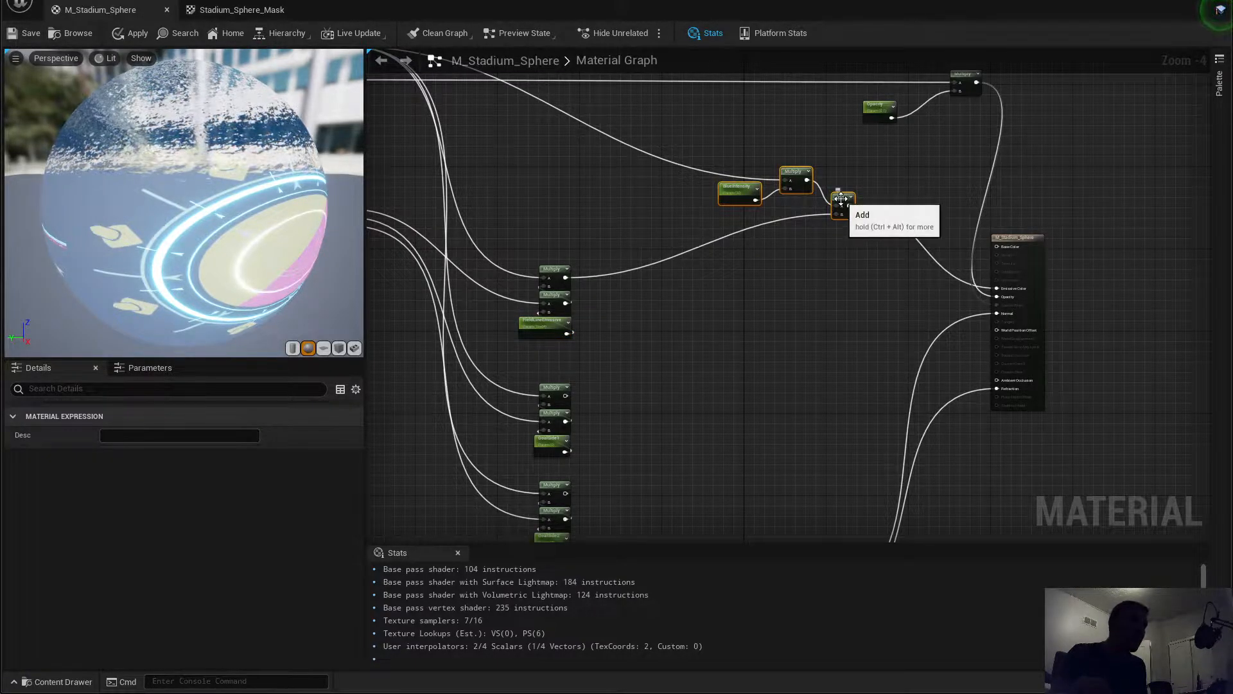
left_click_drag(841, 199, 745, 220)
scroll(616, 242, "up", 3)
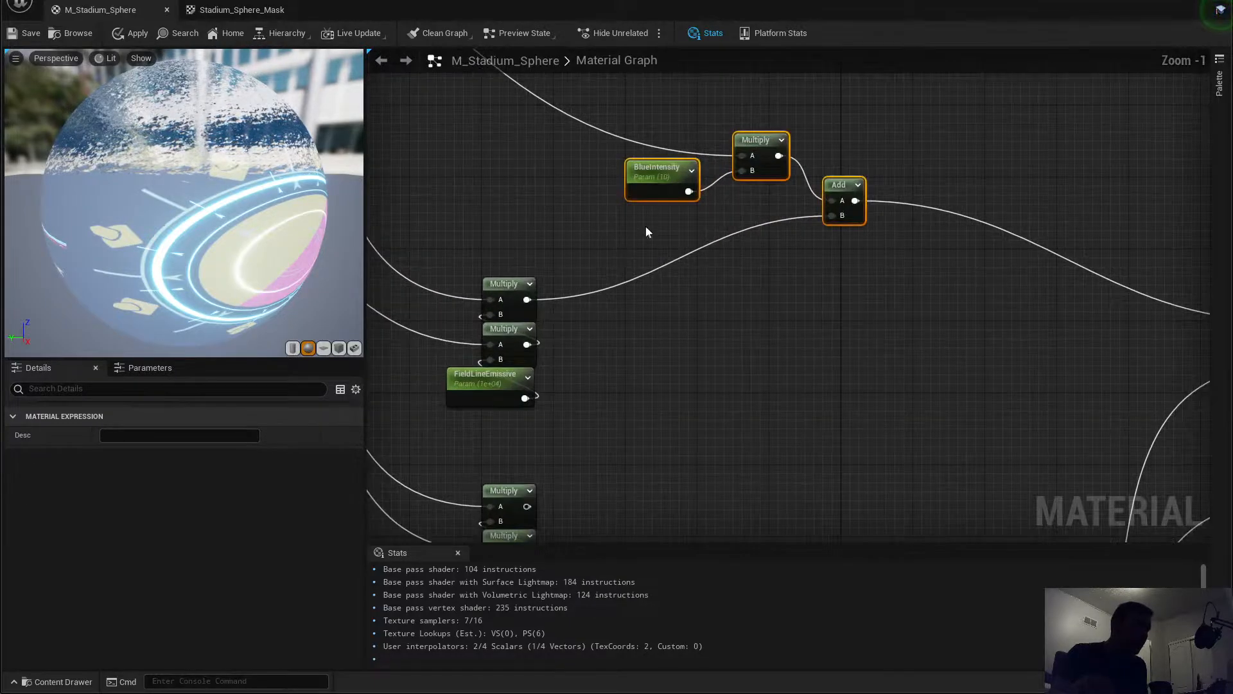
left_click(649, 183)
scroll(644, 262, "down", 2)
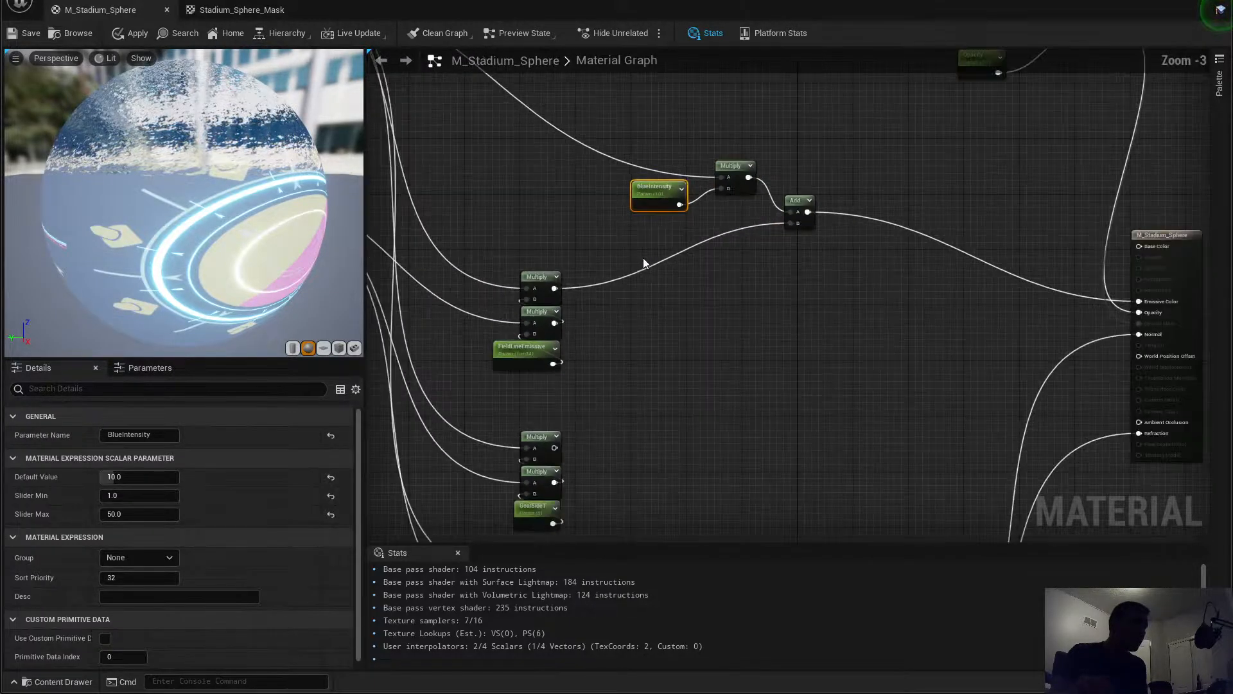
Step: Move the Stadium_Sphere_Mask texture sample down, beside the GoalSide1 stack
scroll(643, 263, "down", 2)
right_click_drag(582, 219, 689, 278)
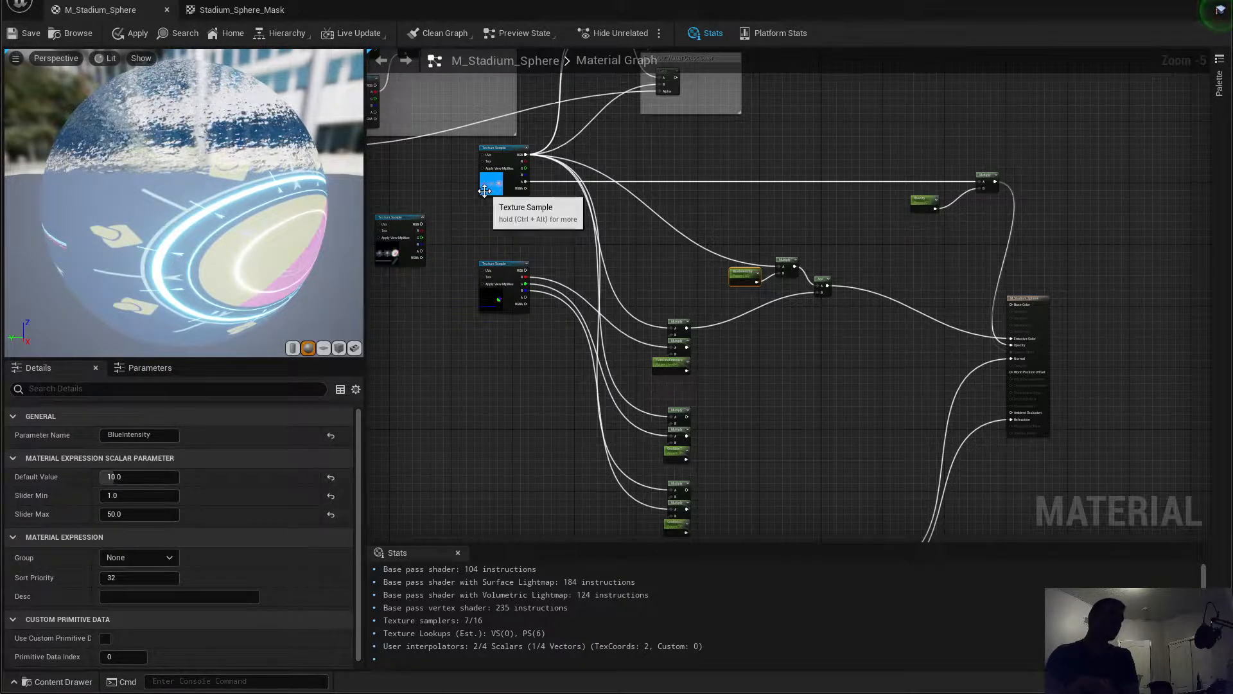
right_click_drag(553, 229, 617, 193)
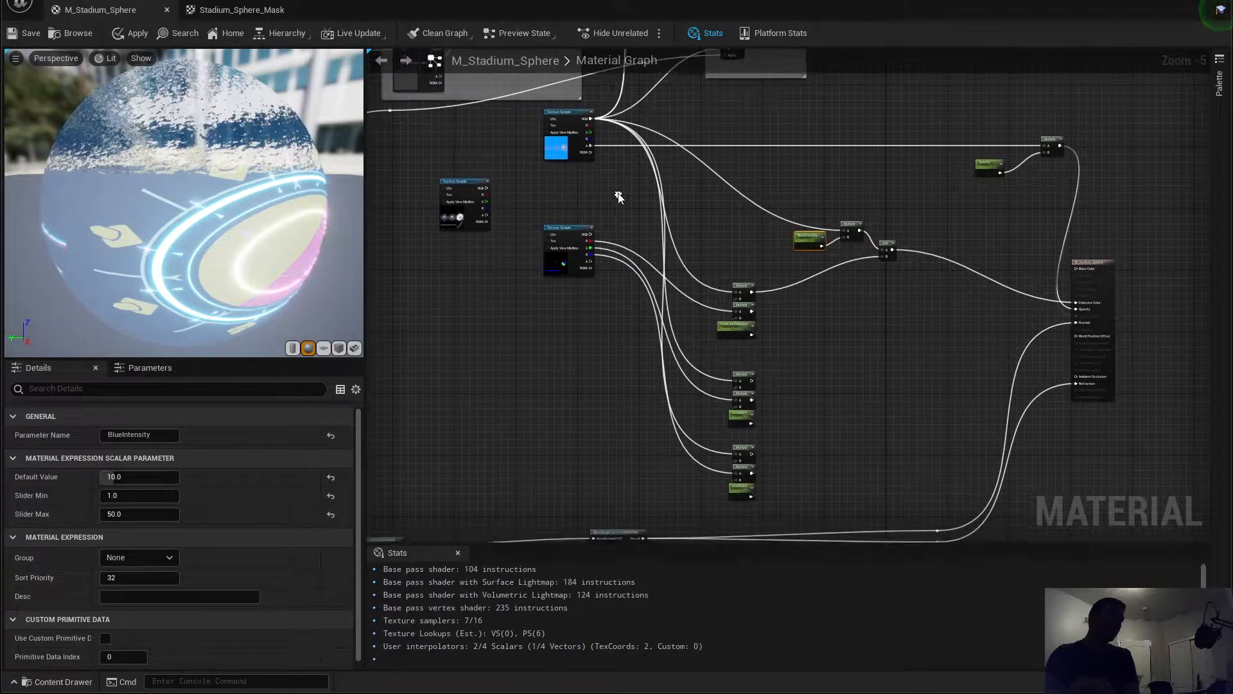
left_click(564, 229)
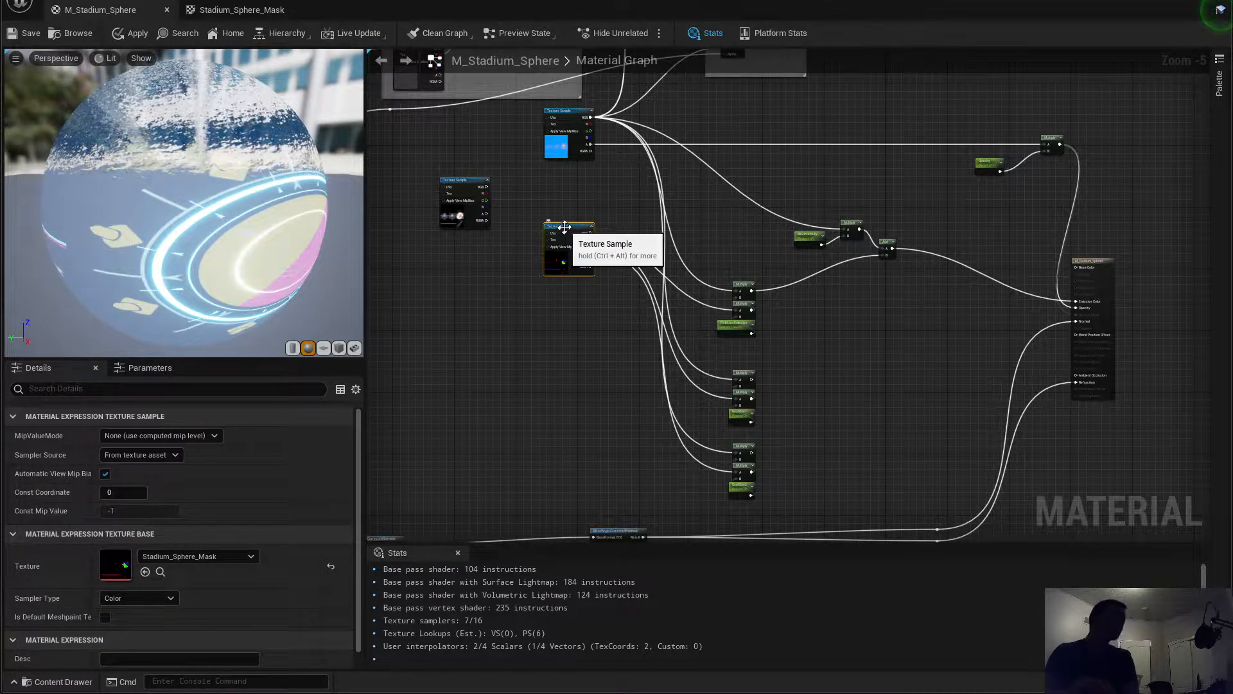
left_click_drag(571, 246, 555, 370)
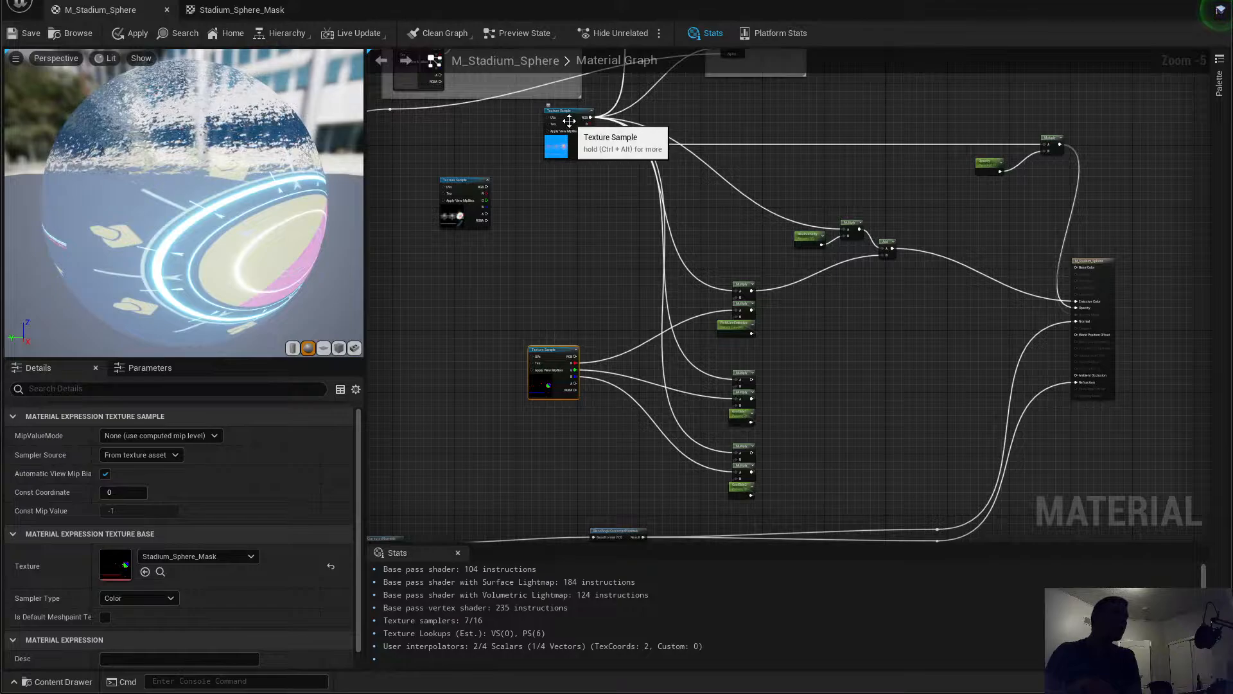
Step: Align the Stadium_Sphere_D texture sample with the mask sample's column and place a copy of it directly above the mask sample
mouse_move(566, 122)
left_mouse_down()
mouse_move(537, 237)
mouse_move(556, 122)
left_mouse_up()
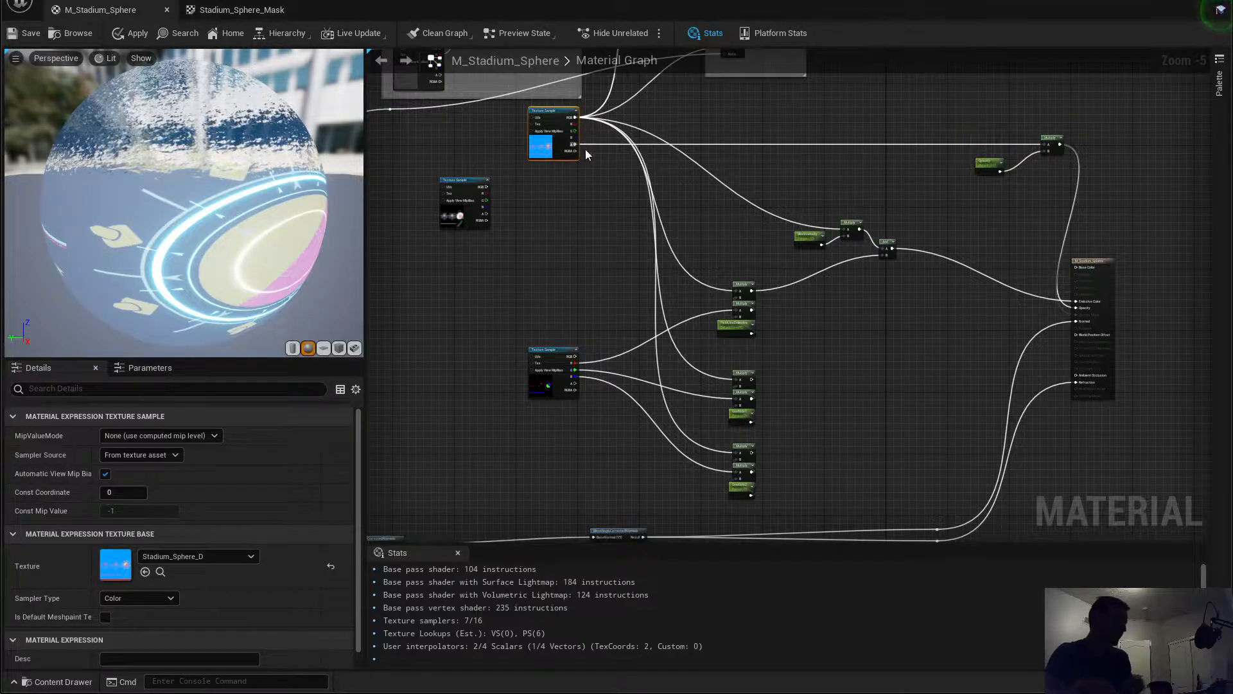
key("ctrl+v")
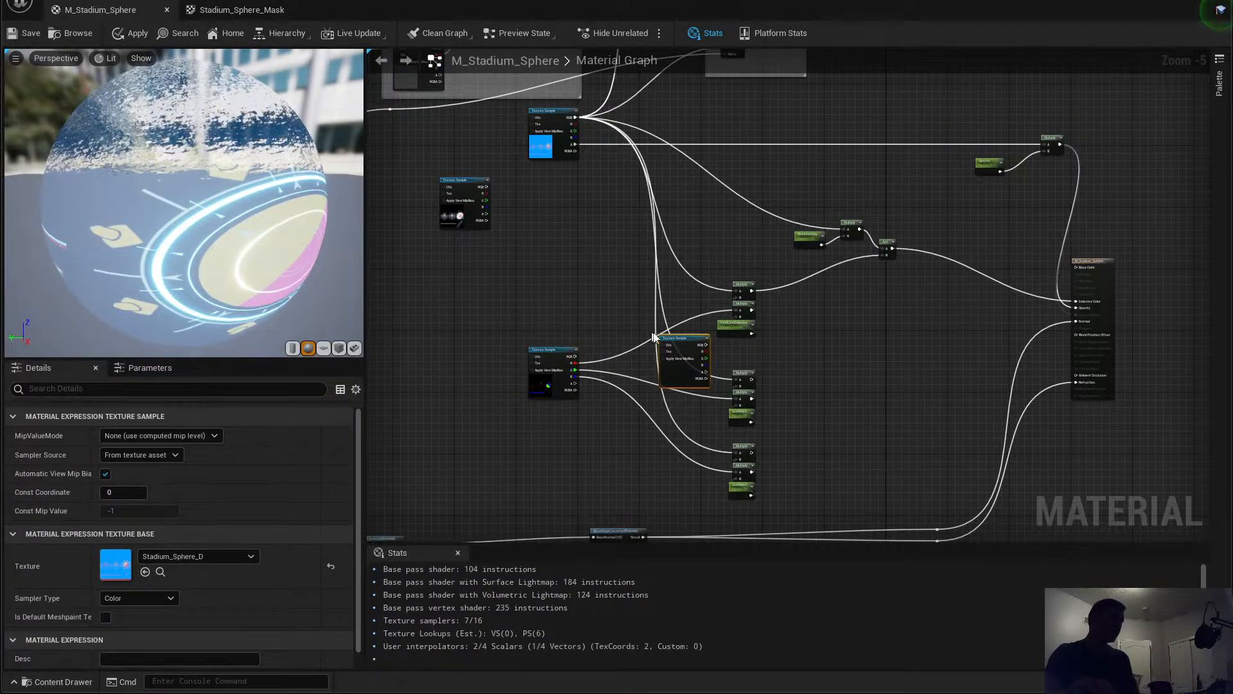
left_click_drag(680, 340, 549, 272)
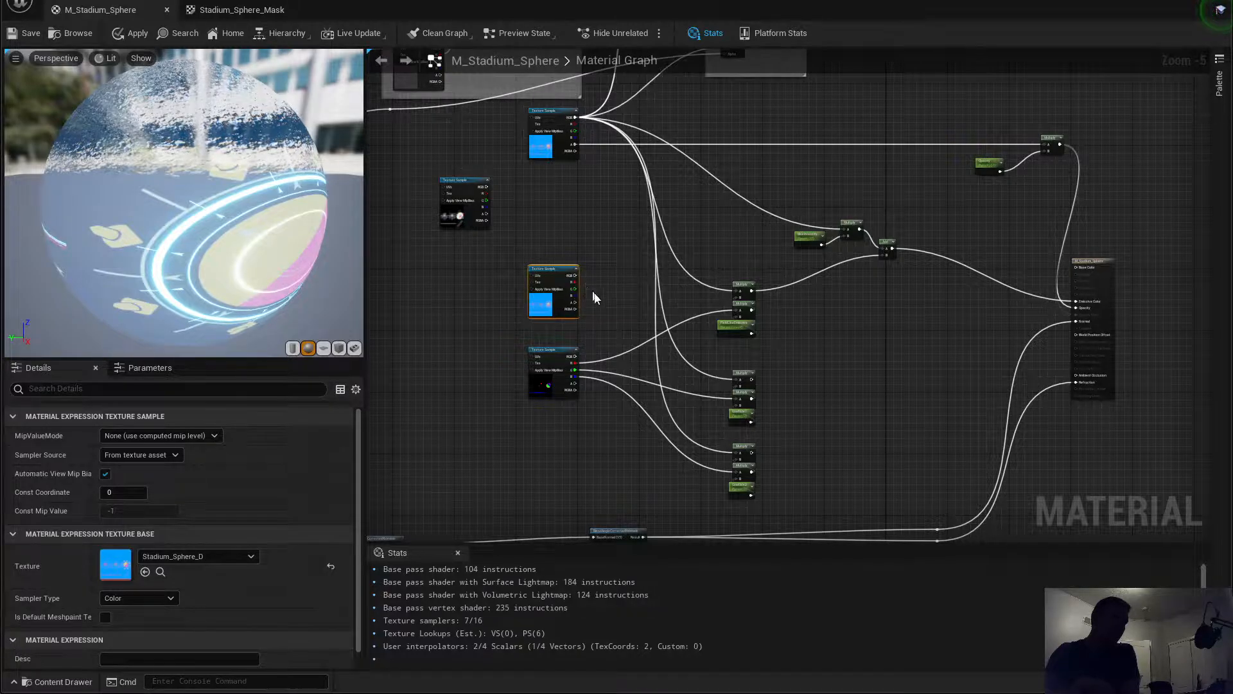
Step: Connect the copied Stadium_Sphere_D sample's RGB output to input A of the top Multiply in the FieldLineEmissive, GoalSide1 and GoalSide2 stacks
scroll(606, 301, "up", 3)
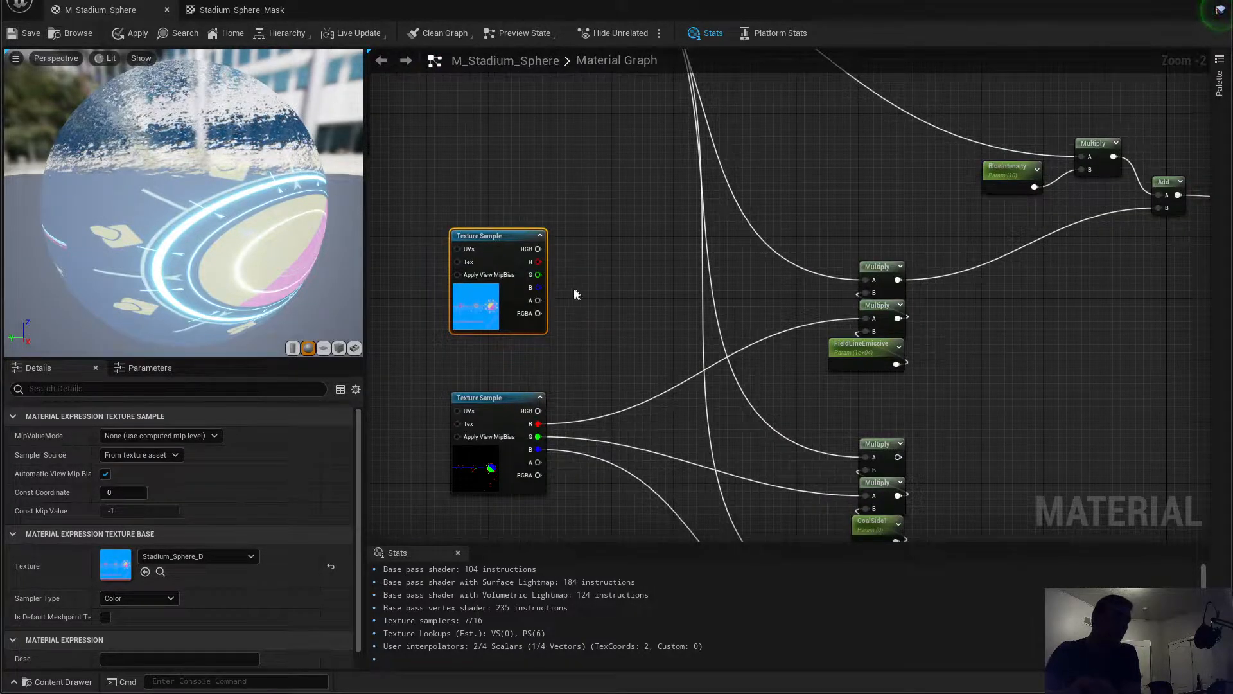
left_click_drag(538, 248, 863, 279)
right_click_drag(743, 314, 699, 212)
left_click_drag(495, 147, 823, 356)
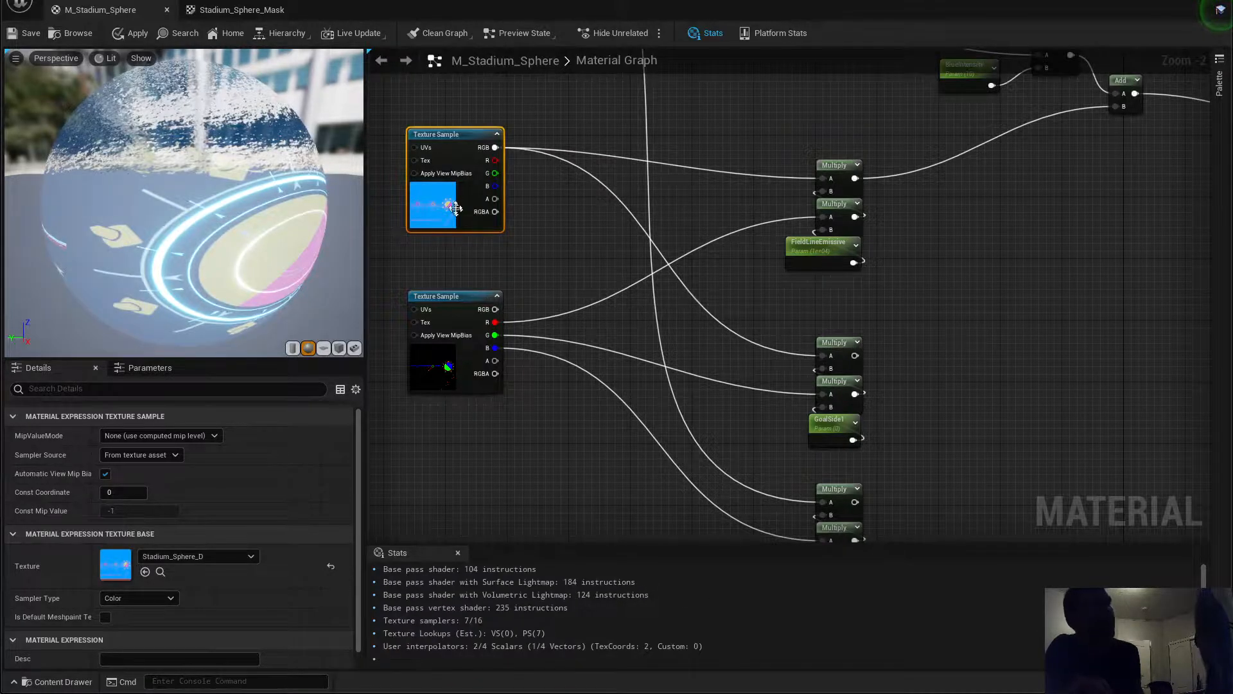
left_click_drag(495, 147, 821, 503)
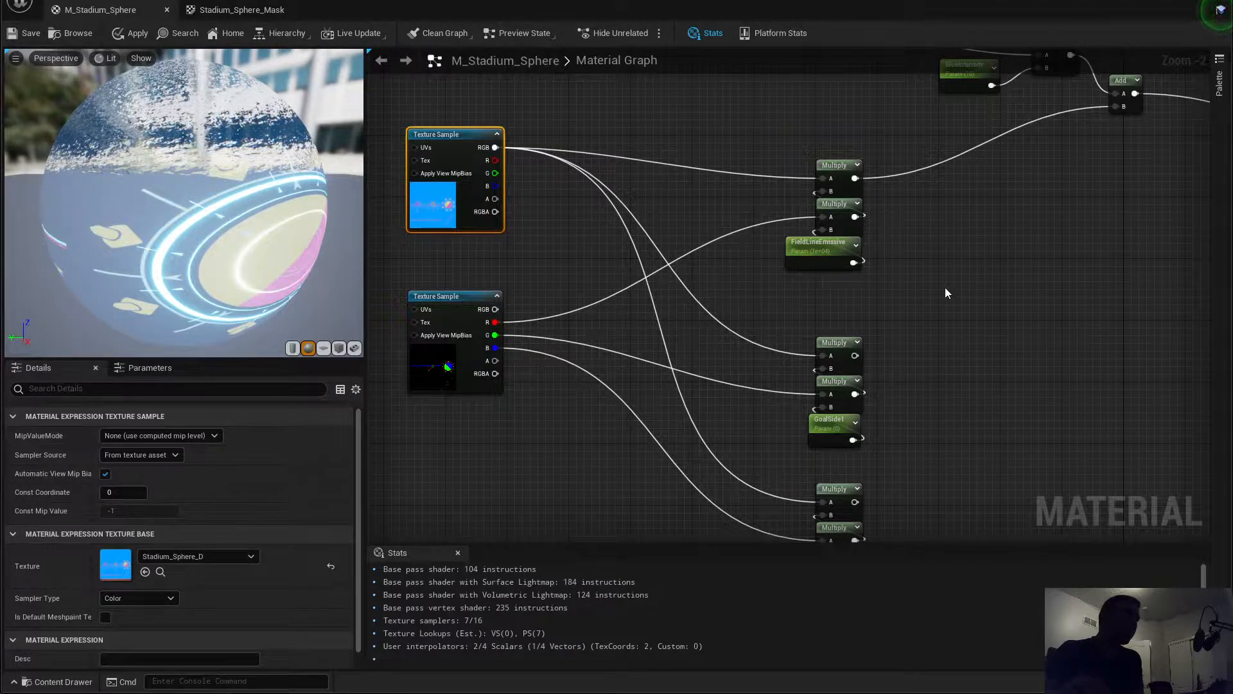
Step: Feed input A of the BlueIntensity Multiply from the RGB output of the copied Stadium_Sphere_D sample
right_click_drag(947, 288, 1033, 237)
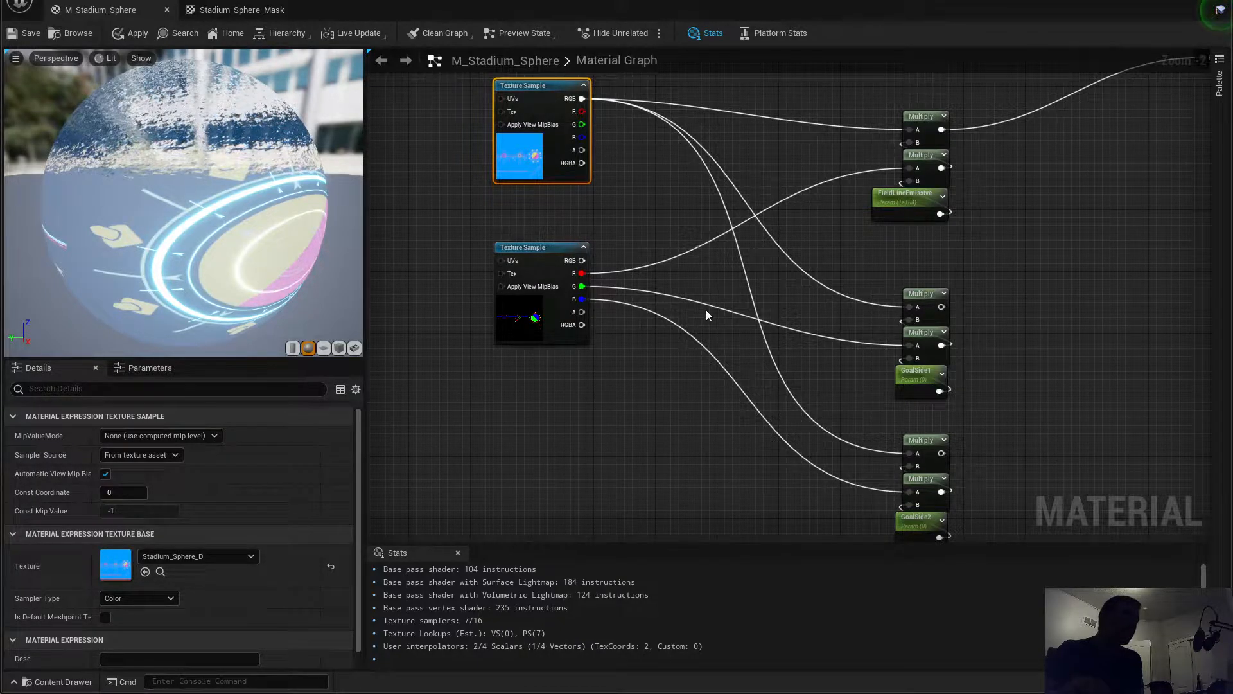
right_click_drag(1038, 360, 983, 371)
scroll(860, 315, "down", 1)
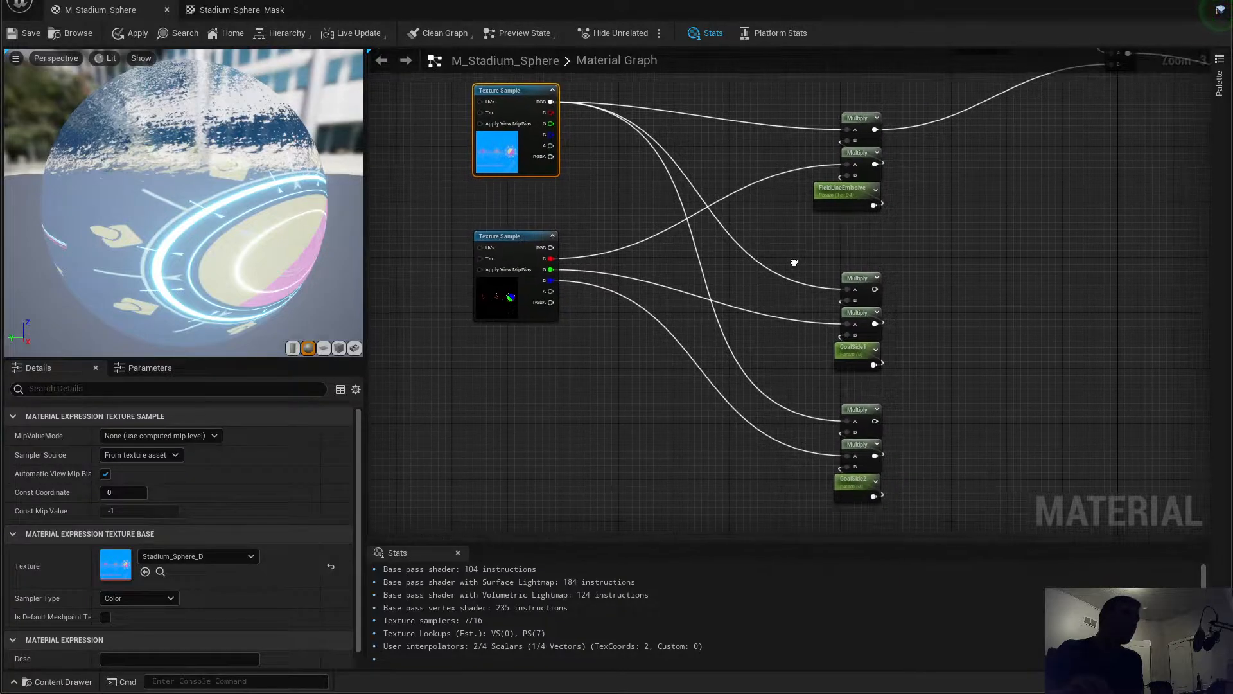
right_click_drag(992, 371, 729, 317)
scroll(682, 322, "down", 1)
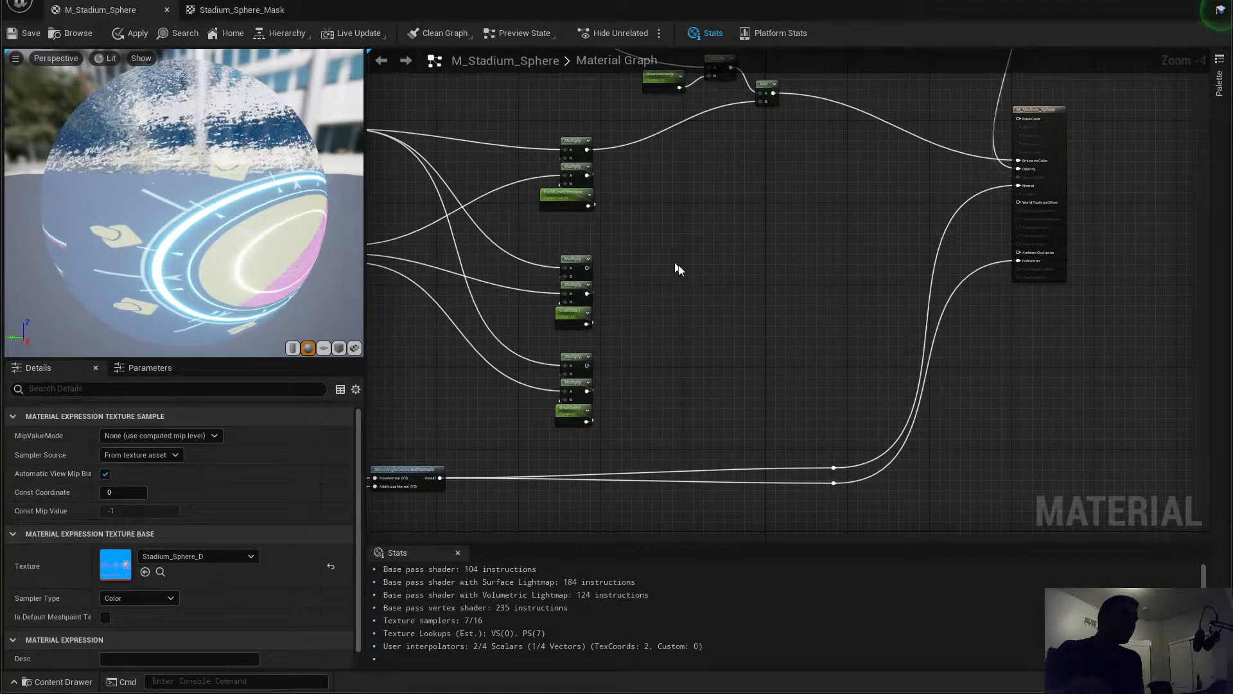
right_click_drag(680, 267, 774, 352)
scroll(785, 169, "up", 2)
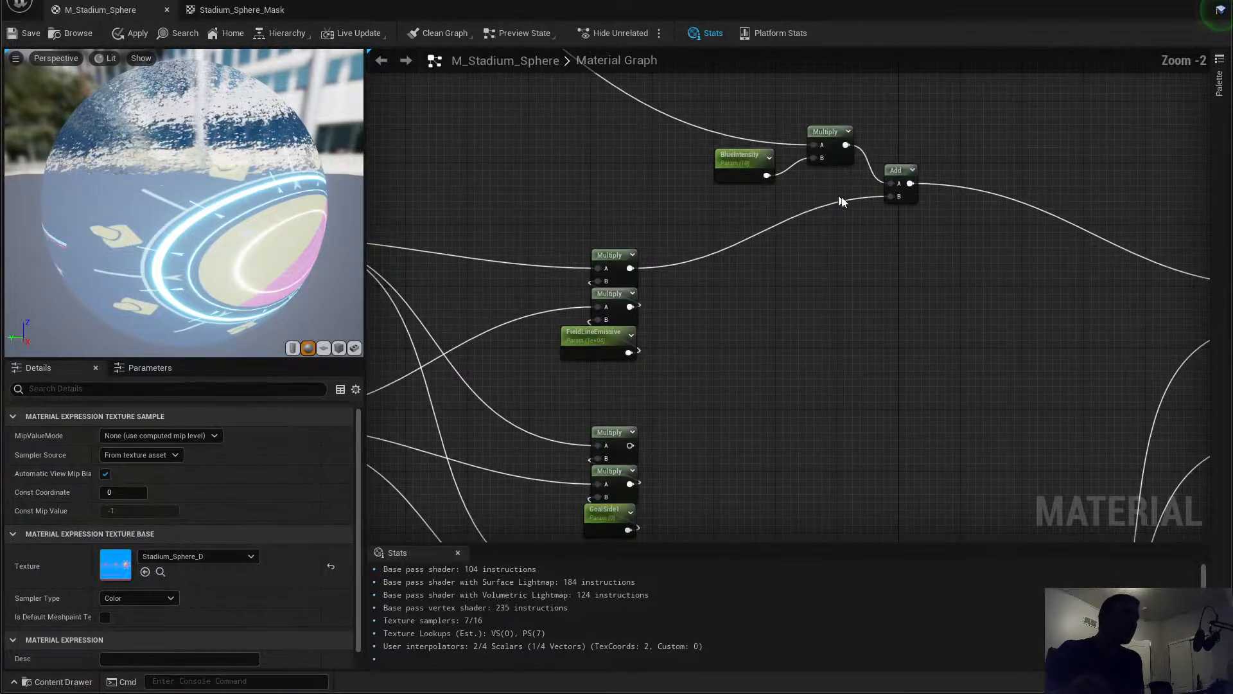
right_click_drag(718, 286, 985, 306)
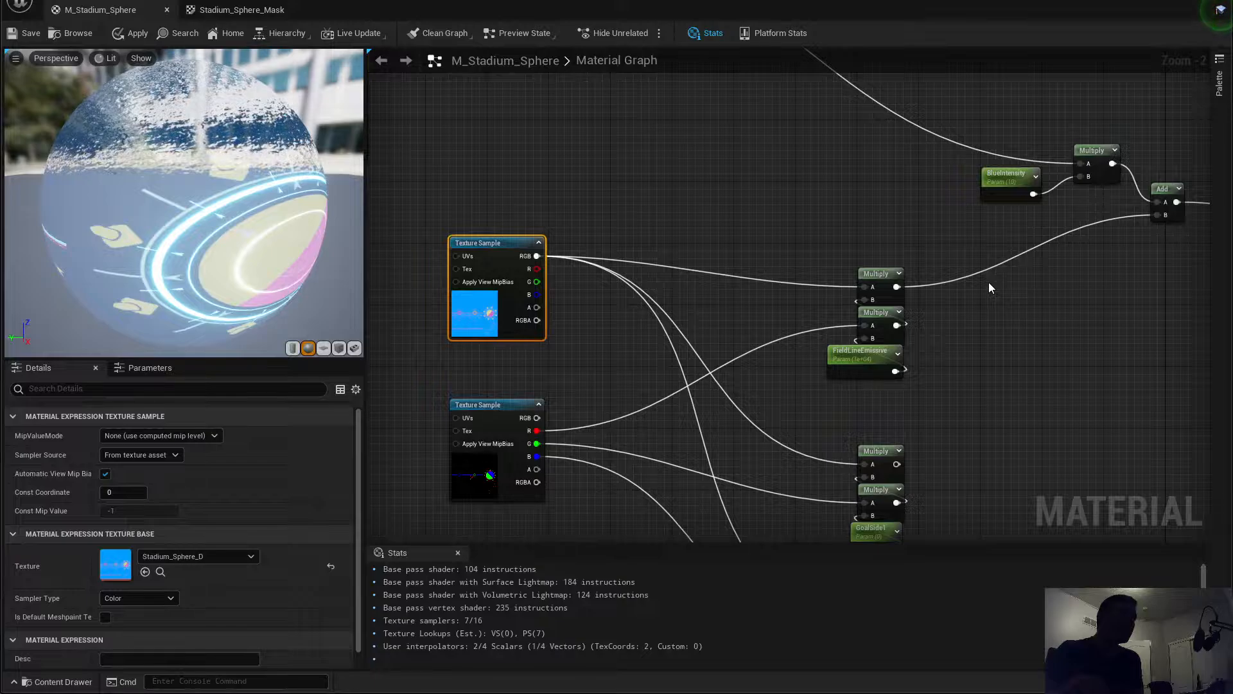
mouse_move(937, 173)
right_mouse_down()
mouse_move(932, 235)
mouse_move(953, 178)
right_mouse_up()
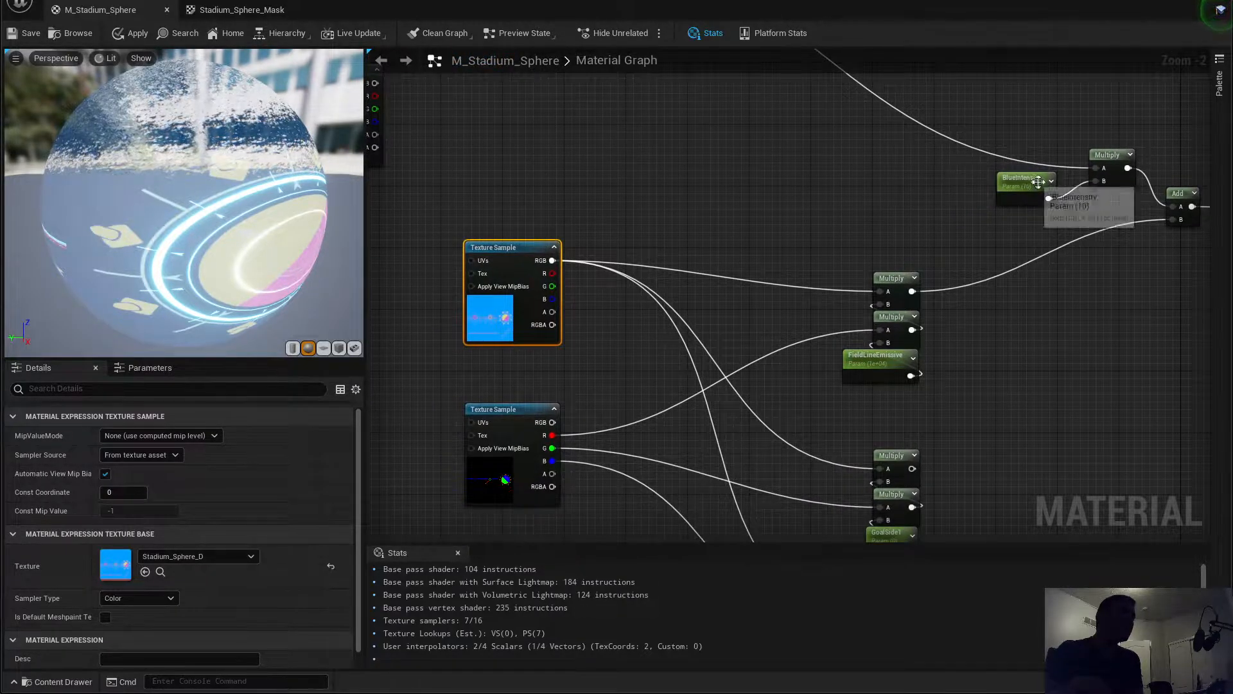
left_click_drag(1096, 168, 552, 263)
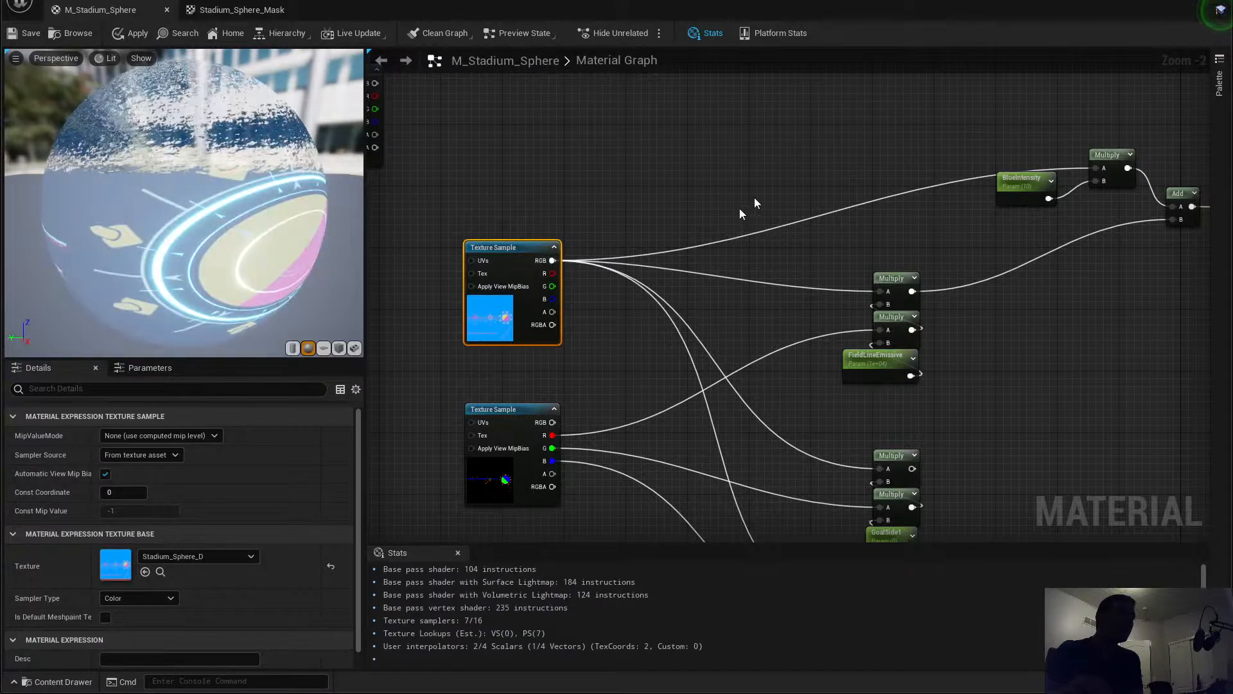
right_click_drag(867, 183, 904, 184)
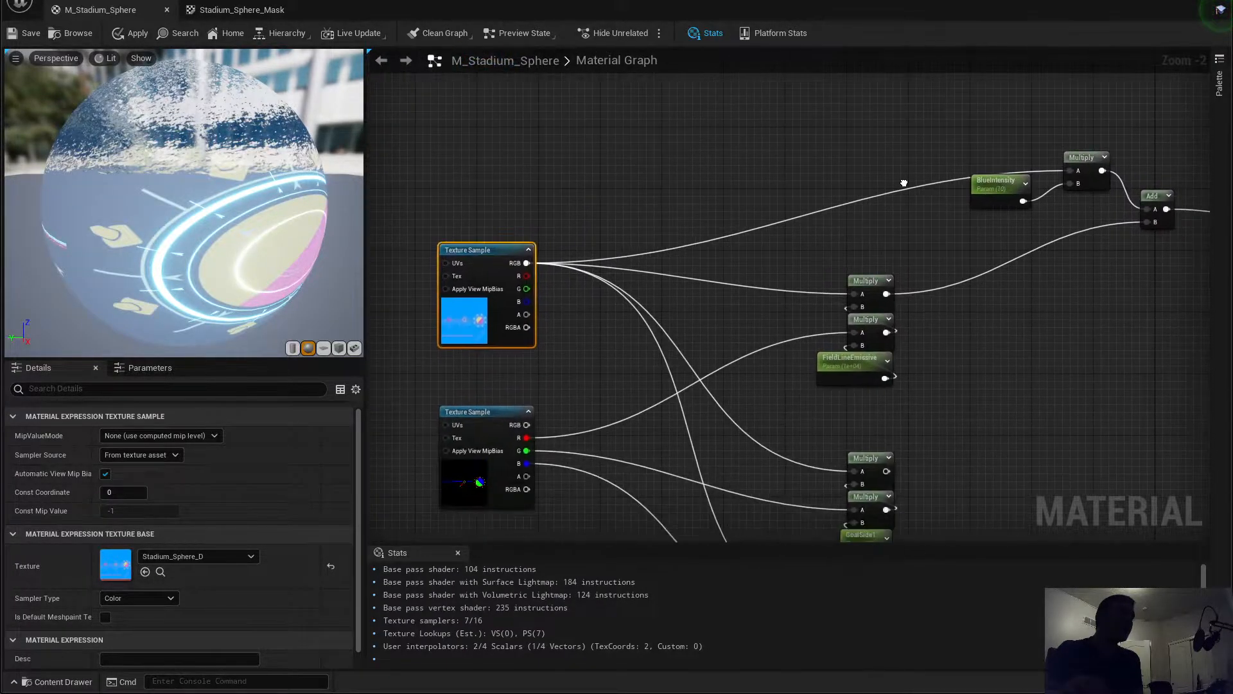
right_click_drag(1123, 226, 1065, 374)
left_click(1060, 366)
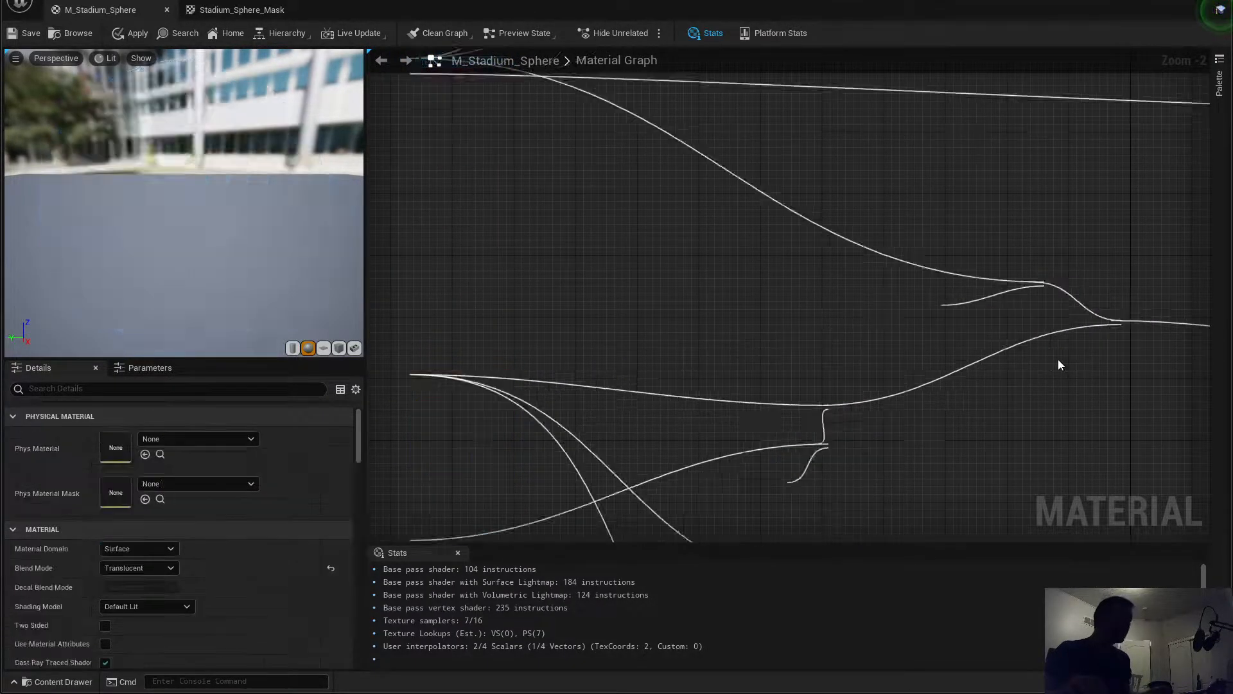
left_click_drag(1049, 299, 492, 393)
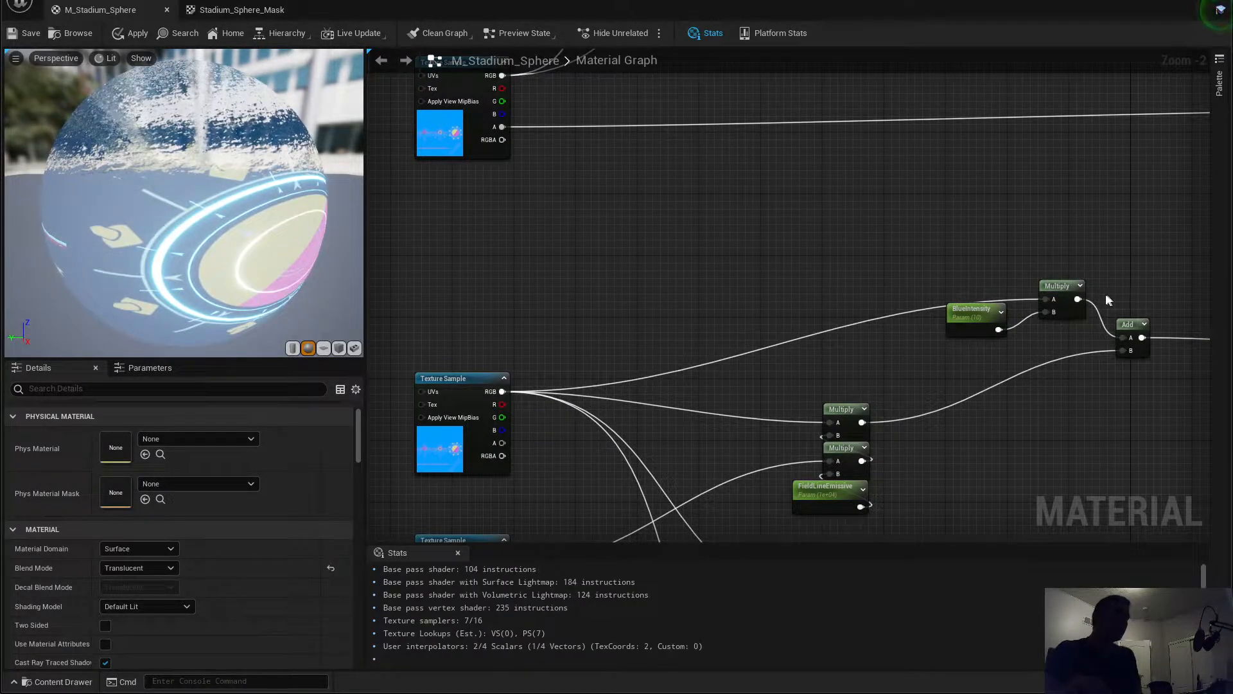
Step: Stack the BlueIntensity parameter directly beneath its Multiply and line both up in the column above the FieldLineEmissive stack
right_click_drag(1078, 248, 1053, 180)
left_click_drag(959, 227, 842, 225)
left_click(1036, 218, "ctrl")
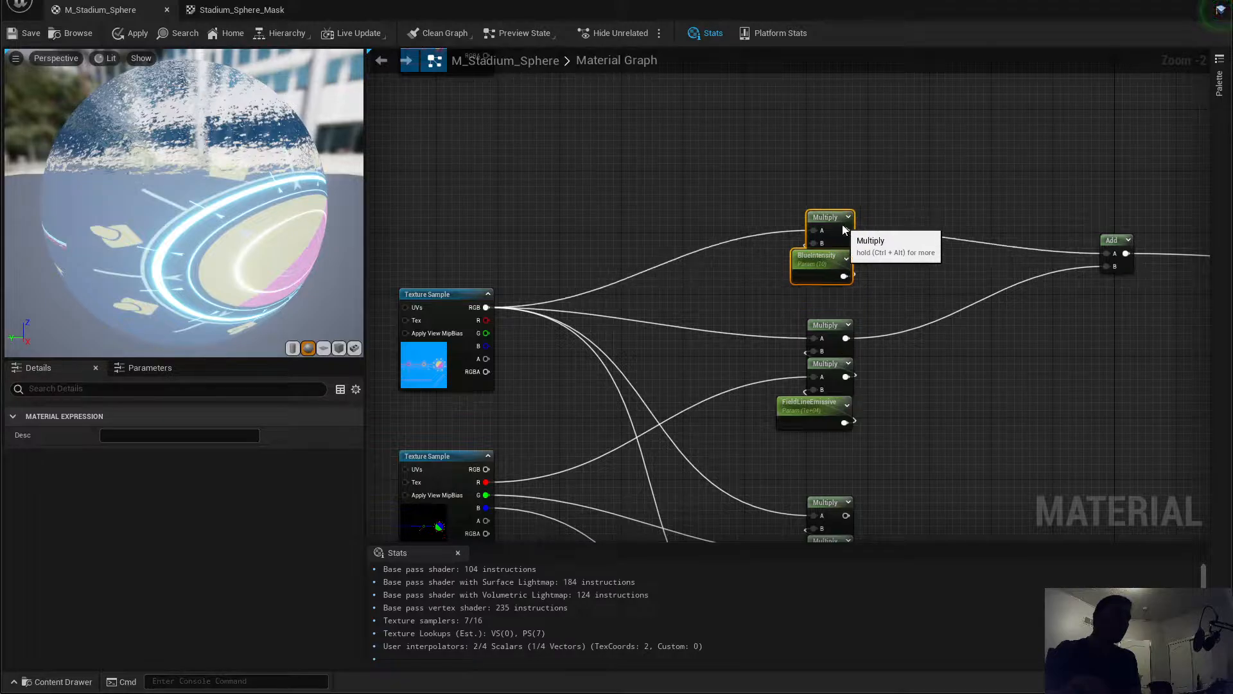
left_click(915, 271)
right_click_drag(921, 280, 881, 240)
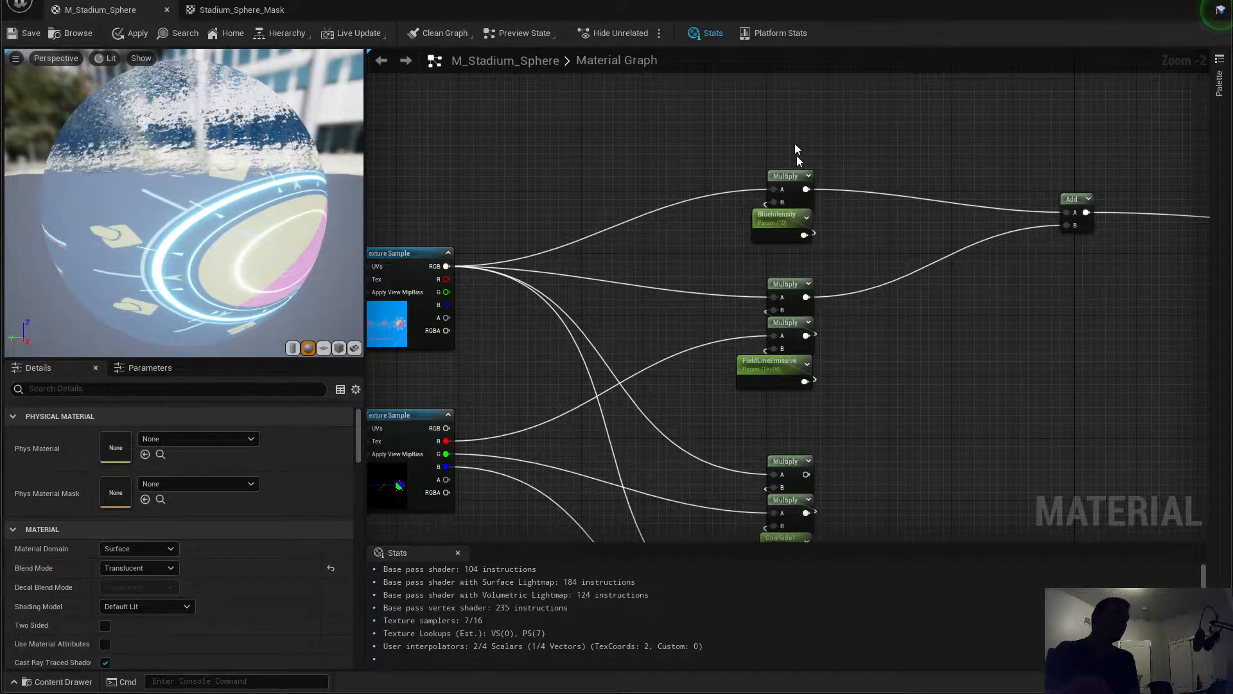
Step: Duplicate the BlueIntensity Multiply, wiring the original's output to the copy's input B and the Stadium_Sphere_D copy's RGB to input A
right_click_drag(796, 157, 793, 227)
left_click(785, 251)
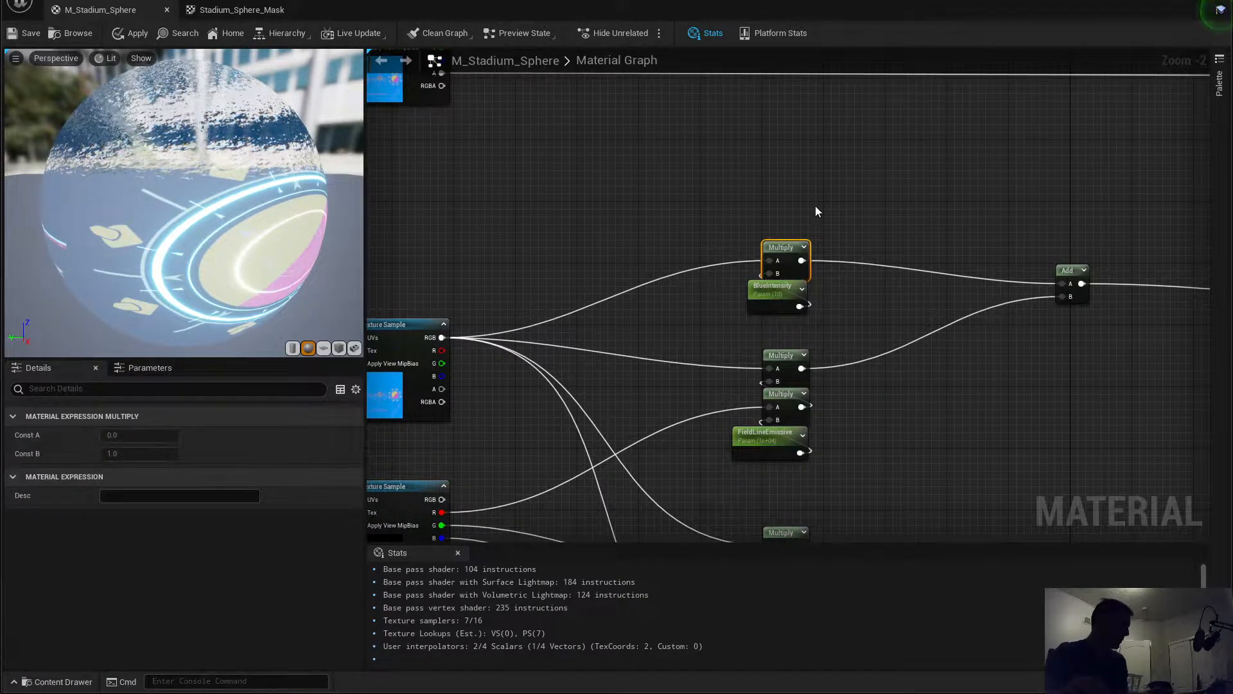
key("ctrl+d")
left_click_drag(814, 208, 804, 260)
left_click_drag(762, 207, 442, 338)
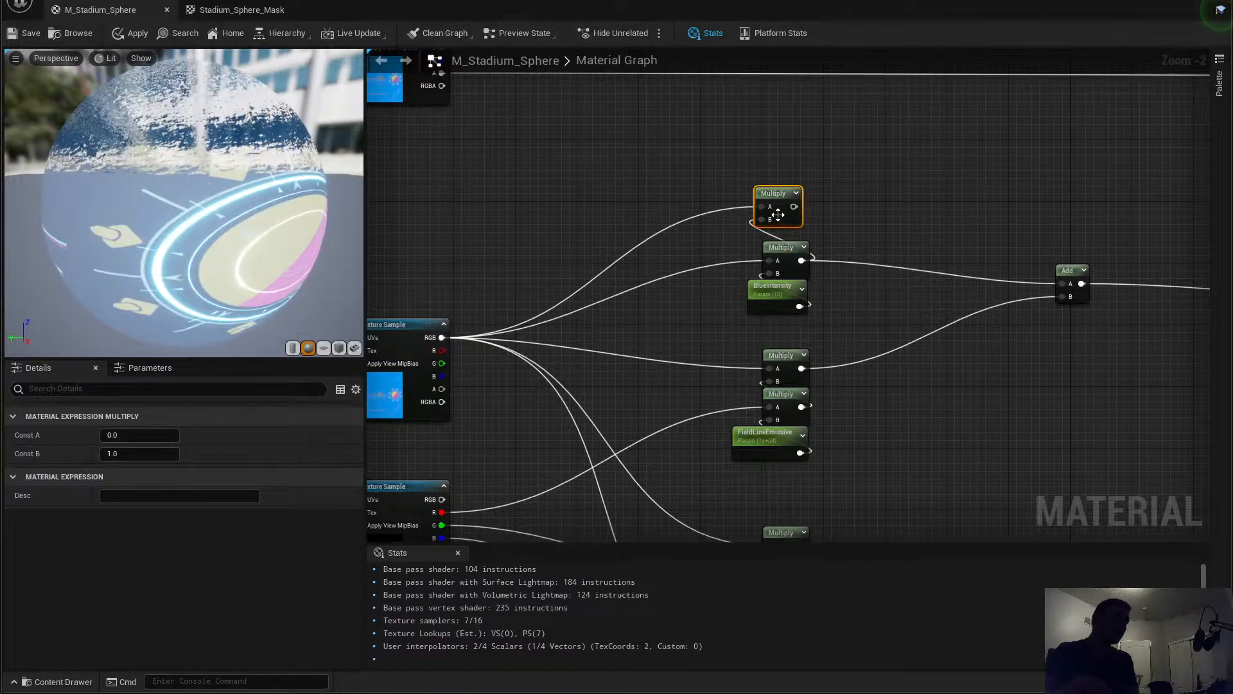
Step: Connect the new Multiply's output to input A of the Add and align the node directly above the BlueIntensity Multiply
left_click_drag(794, 206, 1062, 283)
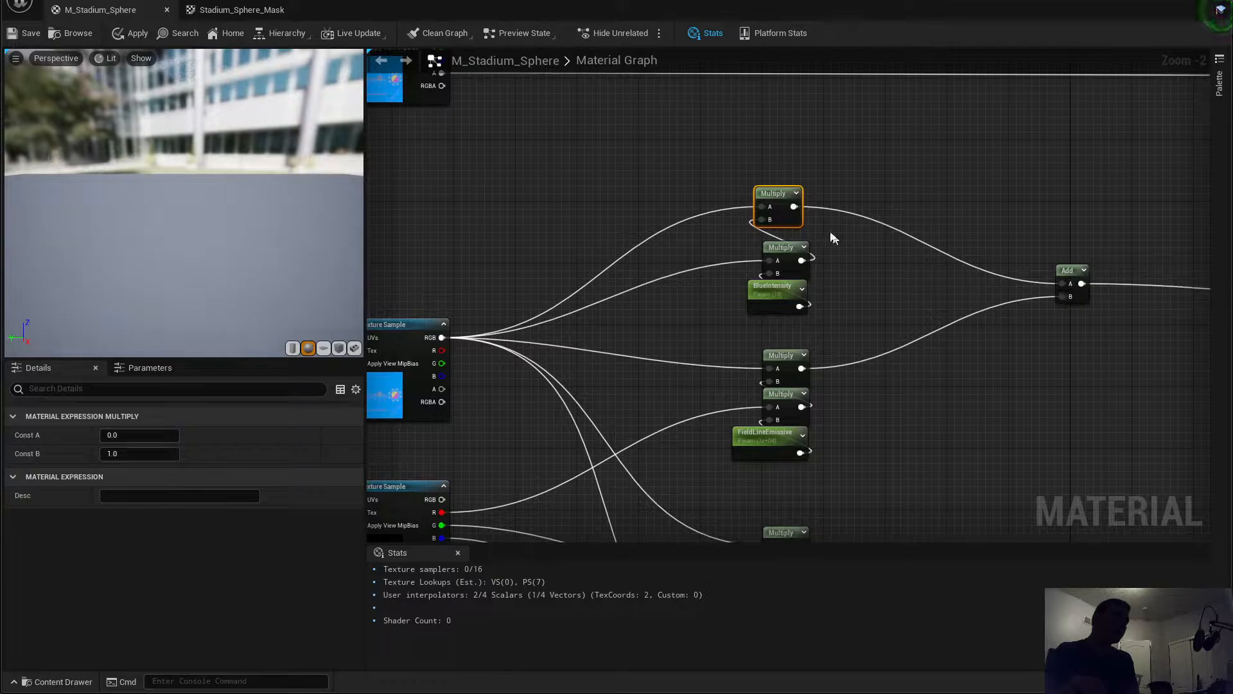
left_click_drag(770, 191, 791, 207)
left_click(903, 299)
Step: Move the Add node left and slightly up, closer to the BlueIntensity stack, and leave it selected
right_click_drag(903, 299, 835, 192)
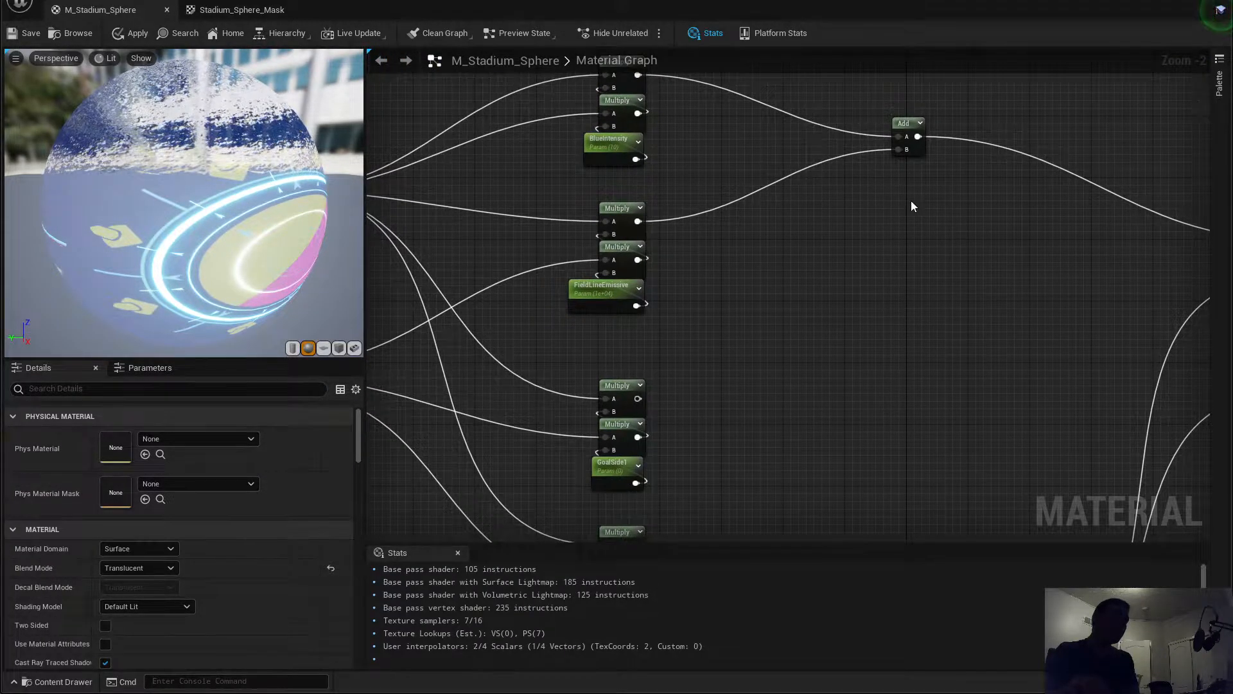
left_click_drag(912, 119, 819, 97)
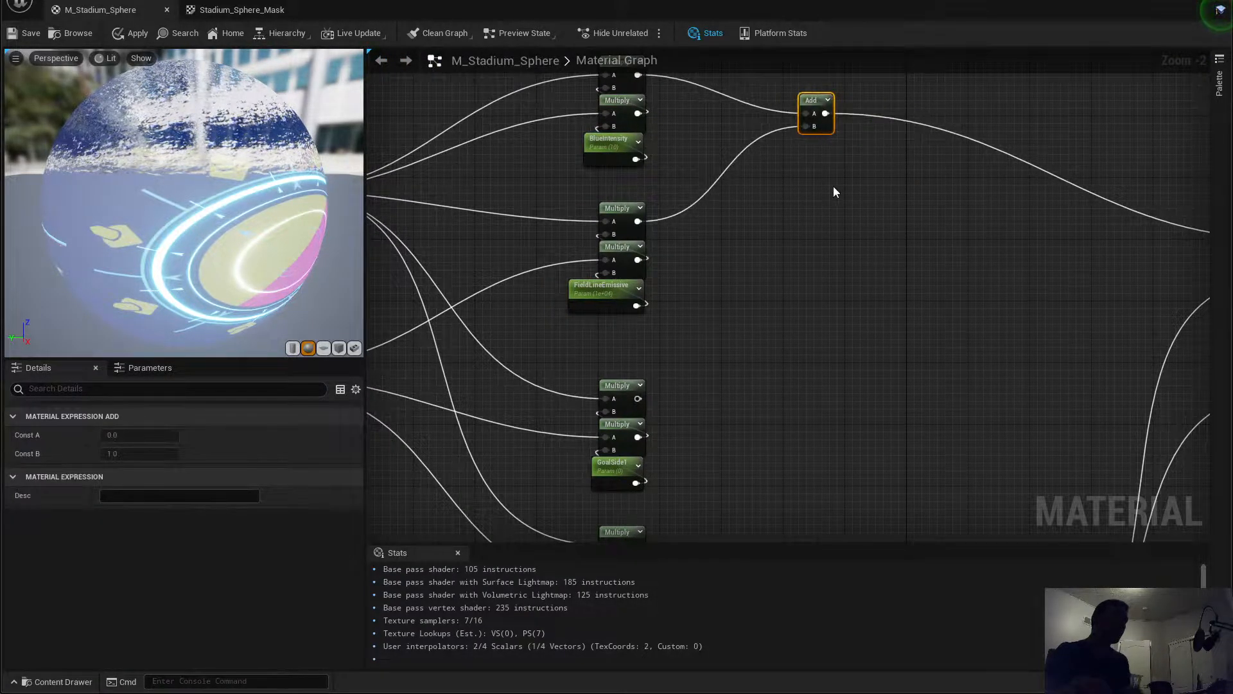
left_click(838, 192)
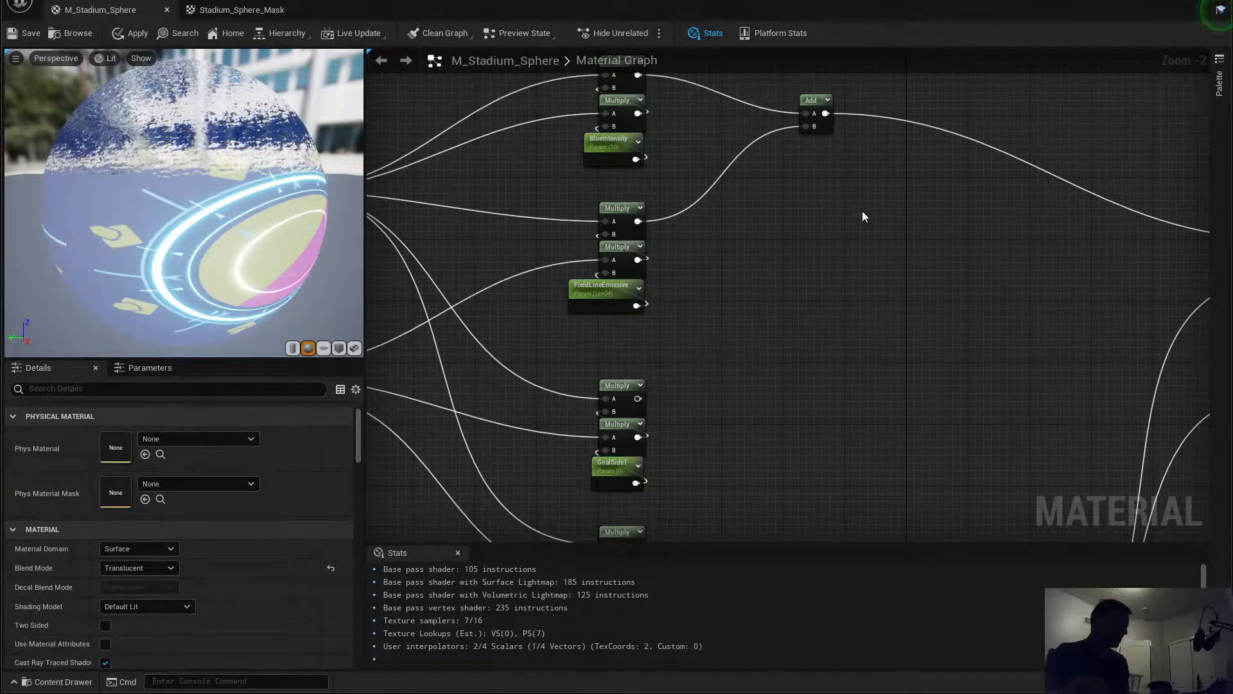
left_click(816, 101)
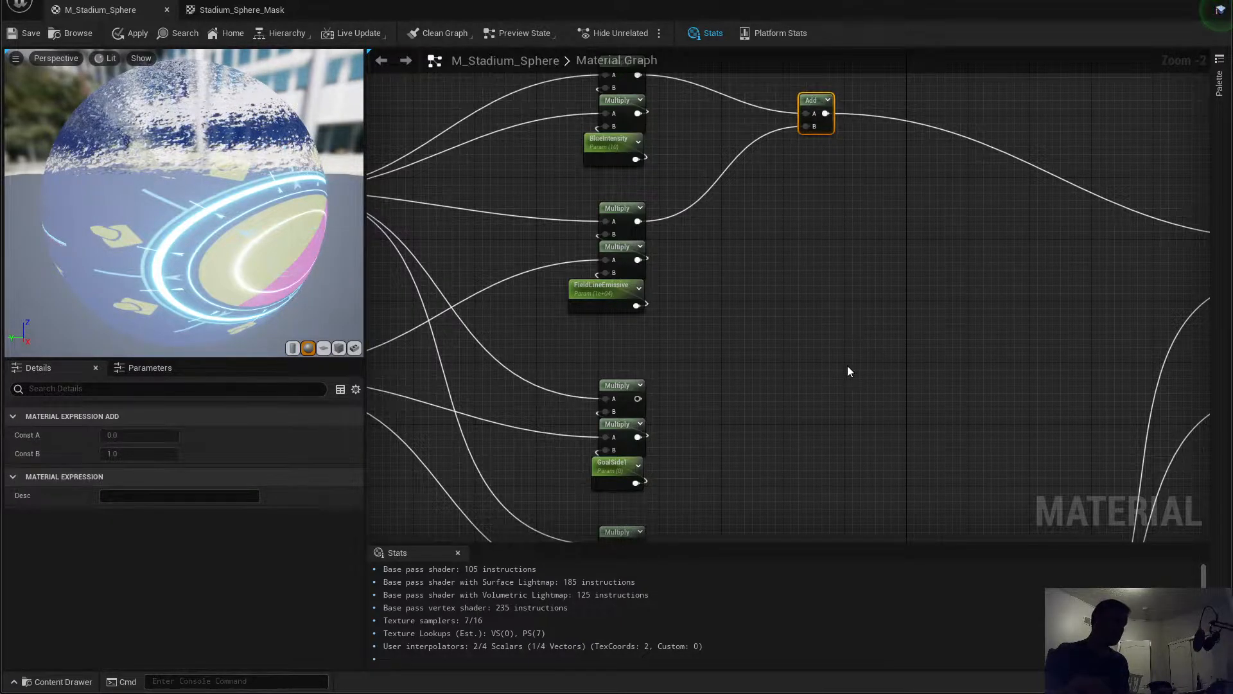
Step: Duplicate the Add node twice, wiring the original Add's output to the first copy's input A and GoalSide1's upper Multiply to its input B
key("ctrl+d")
left_click_drag(861, 351, 872, 209)
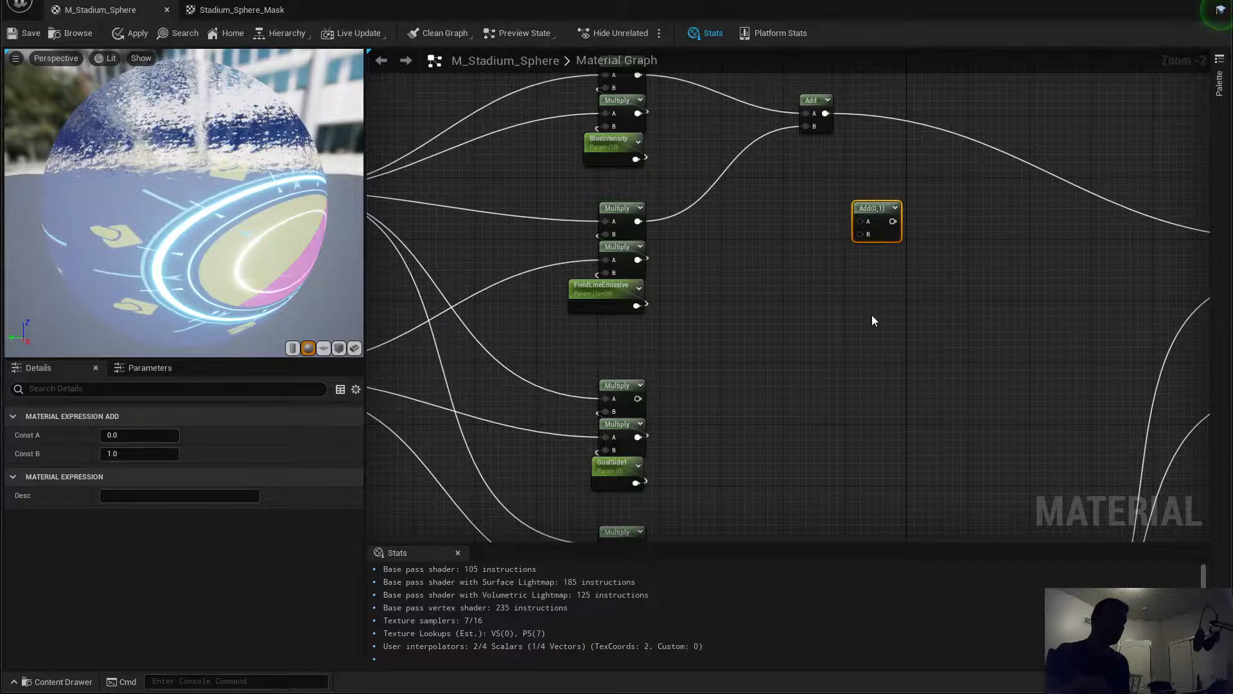
key("ctrl+d")
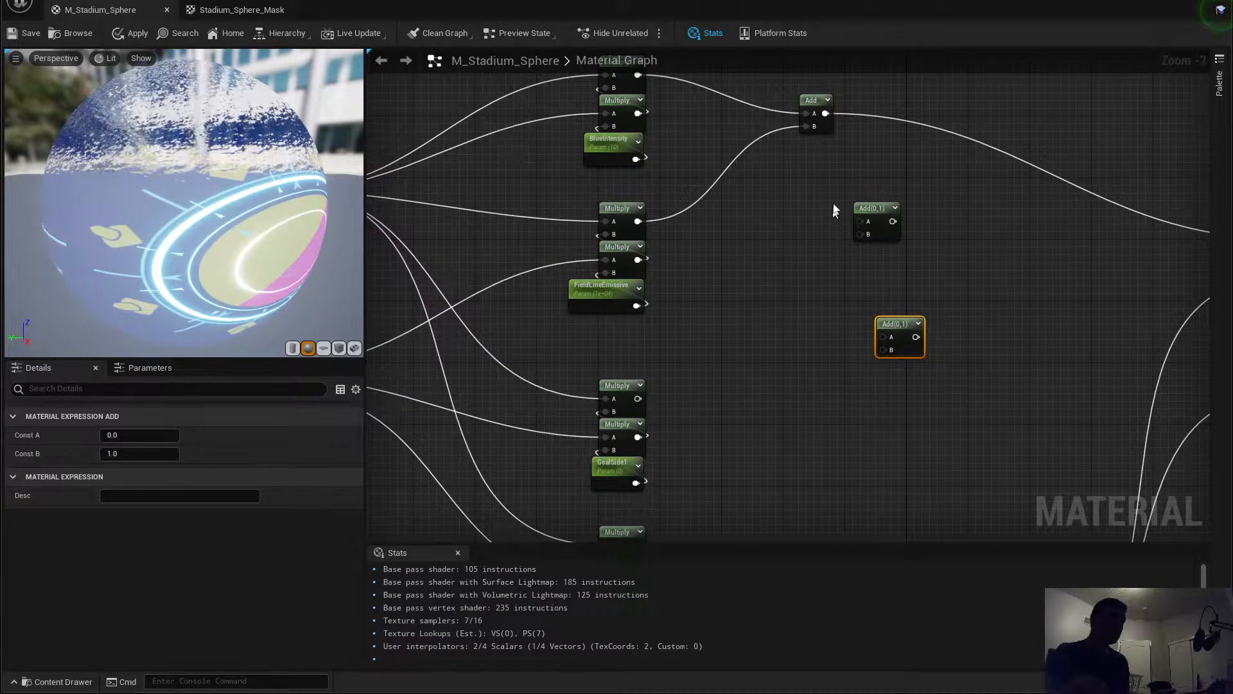
left_click_drag(827, 114, 639, 399)
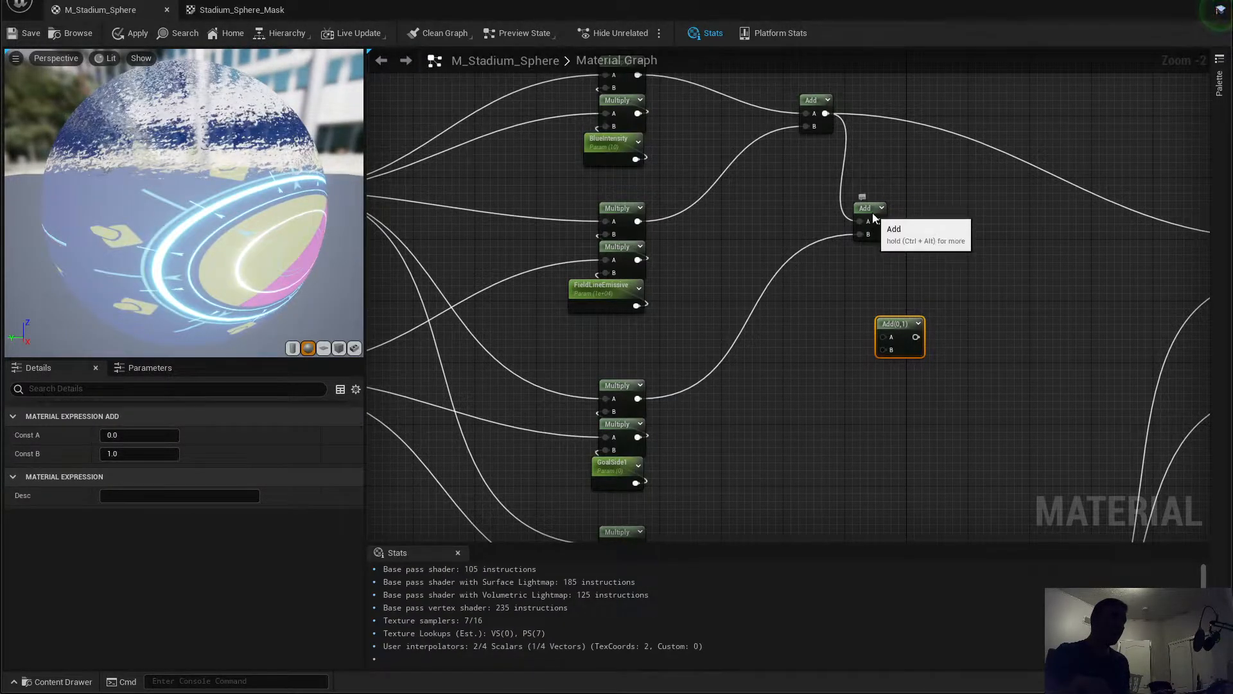
Step: Lower the second Add, place the first Add beside the BlueIntensity and FieldLineEmissive stacks, and bring the BlueIntensity stack closer to the FieldLineEmissive stack
left_click_drag(874, 224, 909, 279)
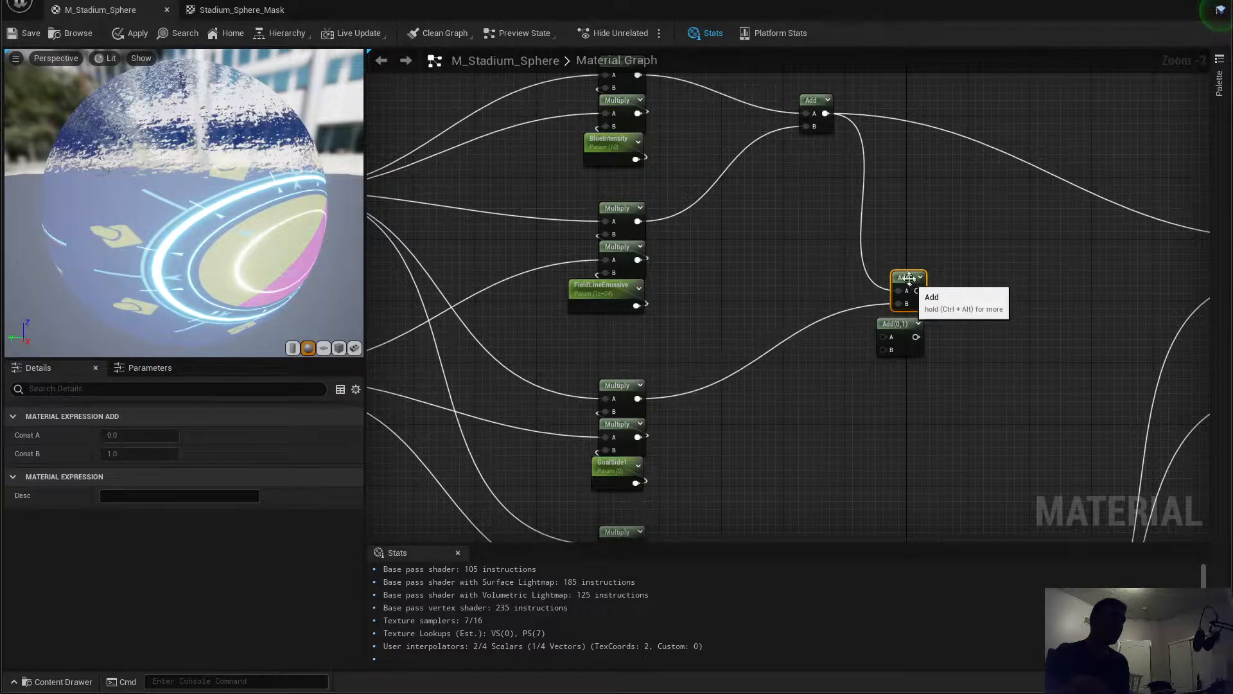
left_click_drag(821, 109, 740, 169)
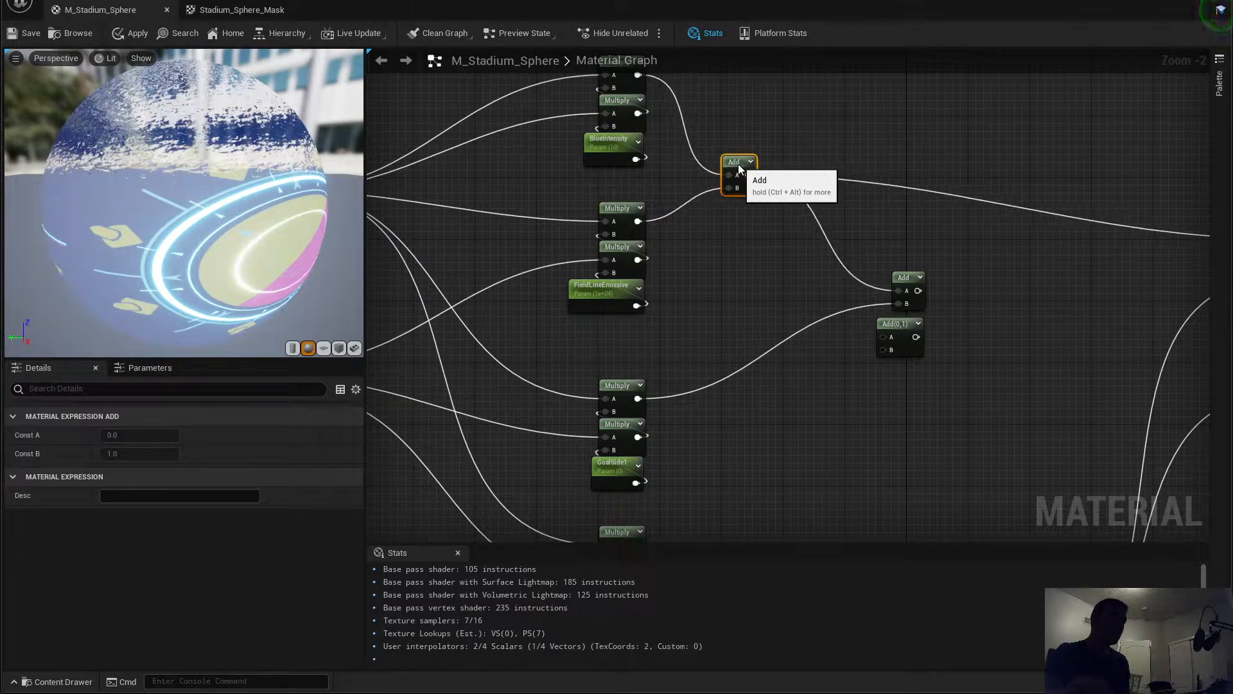
right_click_drag(716, 113, 808, 183)
left_click_drag(760, 256, 720, 165)
right_click_drag(854, 258, 794, 97)
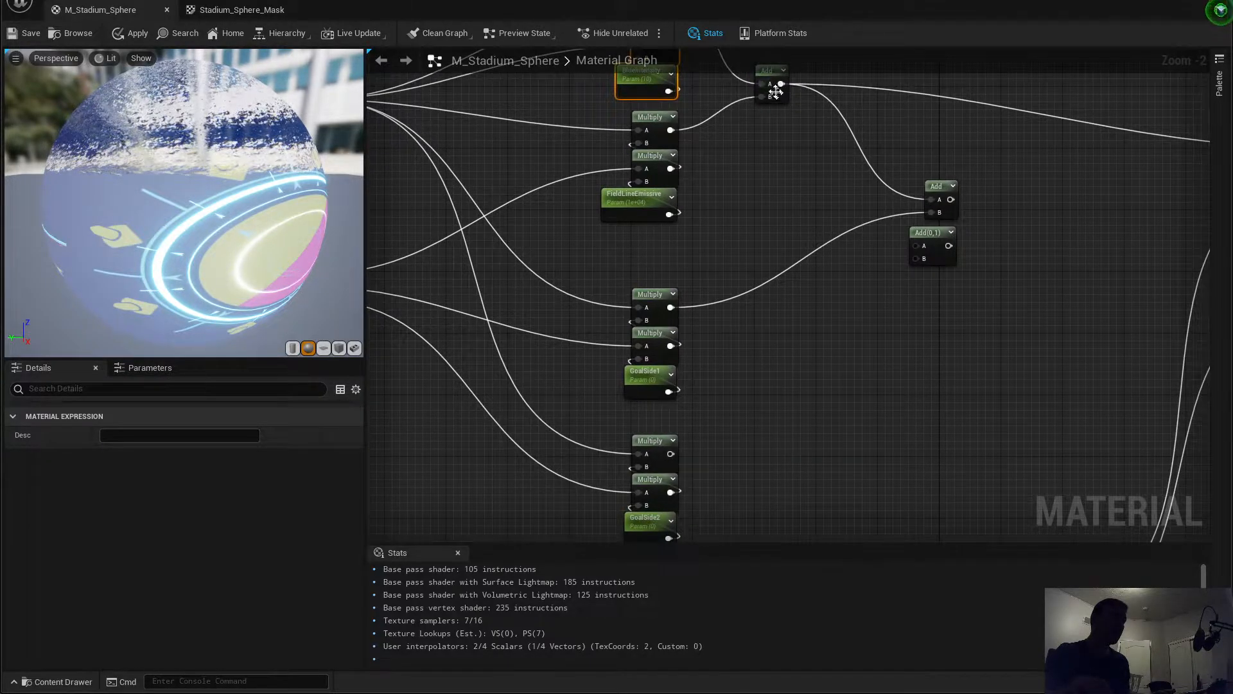
Step: Move the unwired Add well below the second Add and shift the other two Adds left, closer to their Multiply stacks
left_click(903, 193)
left_click_drag(946, 190, 902, 395)
left_click(933, 241)
right_click_drag(950, 336, 863, 196)
right_click_drag(806, 119, 912, 297)
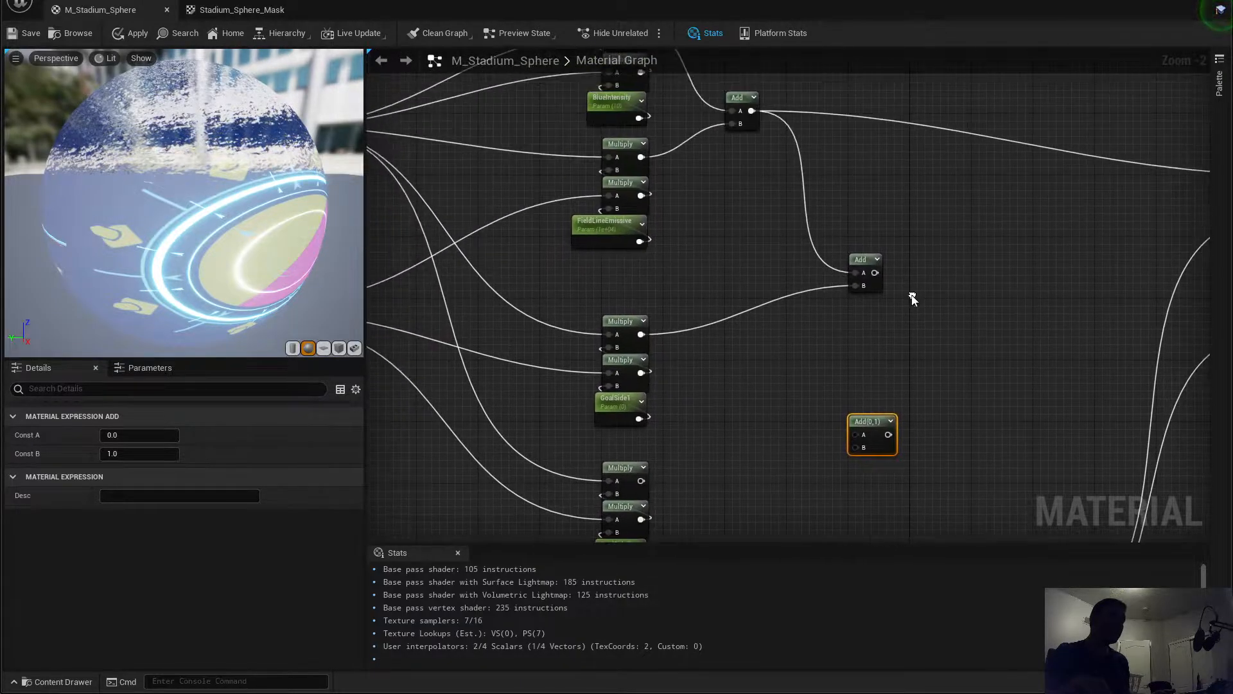
scroll(875, 243, "down", 1)
left_click_drag(749, 111, 714, 111)
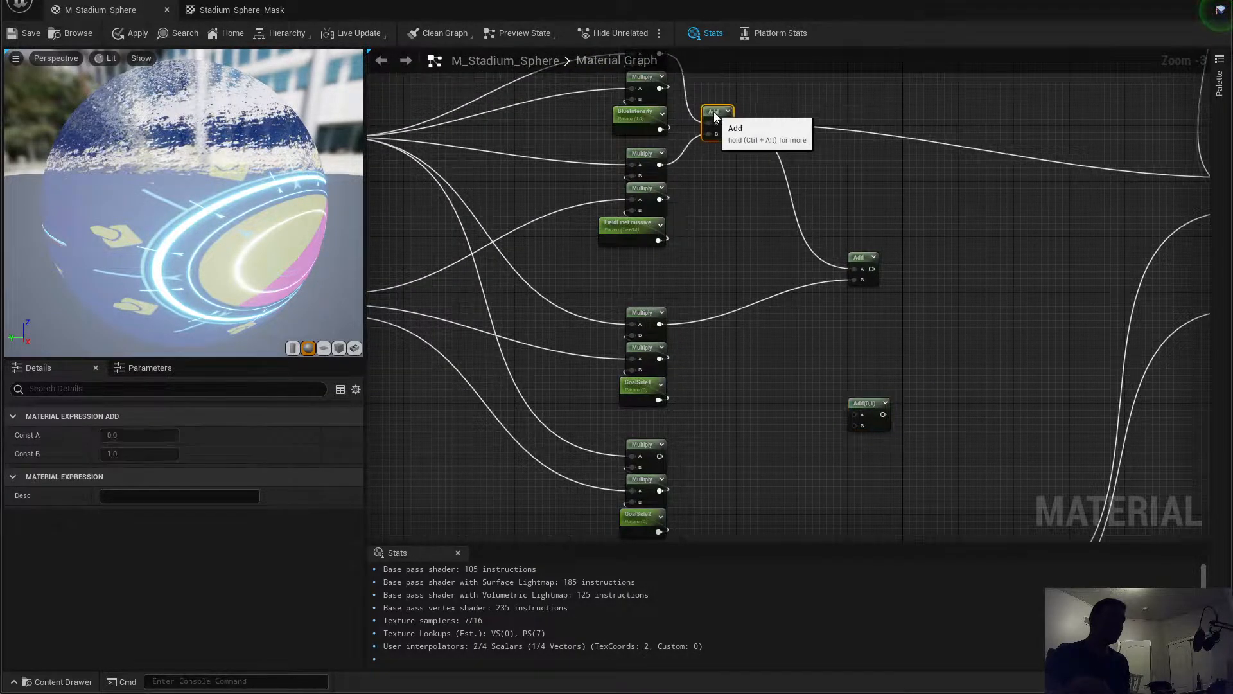
left_click_drag(856, 264, 793, 264)
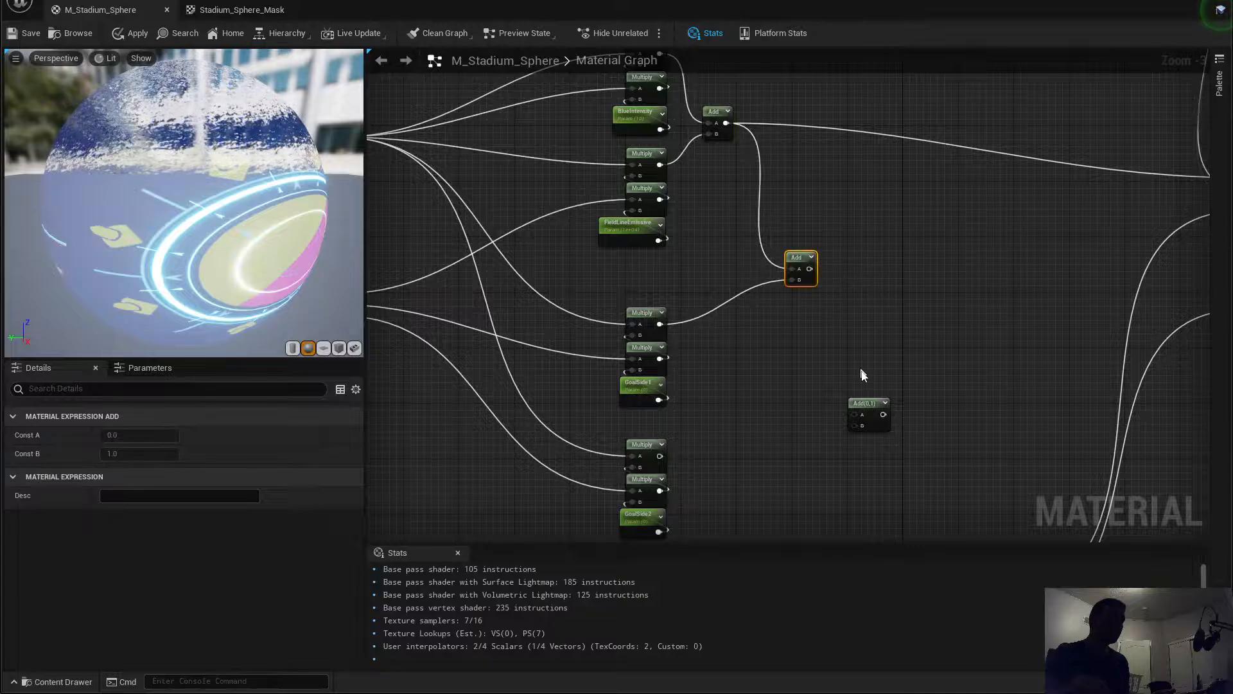
Step: Wire the second Add's output to input A of the unwired Add and GoalSide2's upper Multiply to its input B
mouse_move(864, 408)
left_mouse_down()
mouse_move(849, 415)
mouse_move(877, 418)
left_mouse_up()
right_click_drag(877, 418, 854, 256)
left_click_drag(788, 106, 840, 271)
right_click_drag(891, 204, 894, 191)
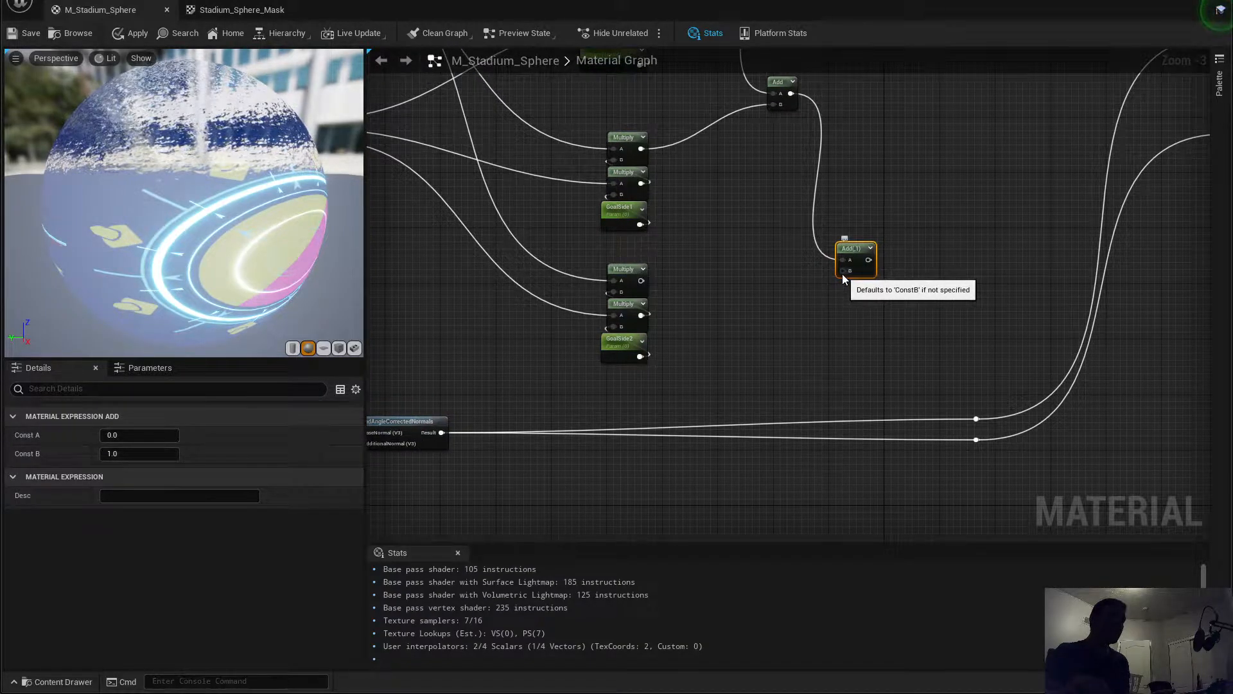
left_click_drag(842, 274, 641, 284)
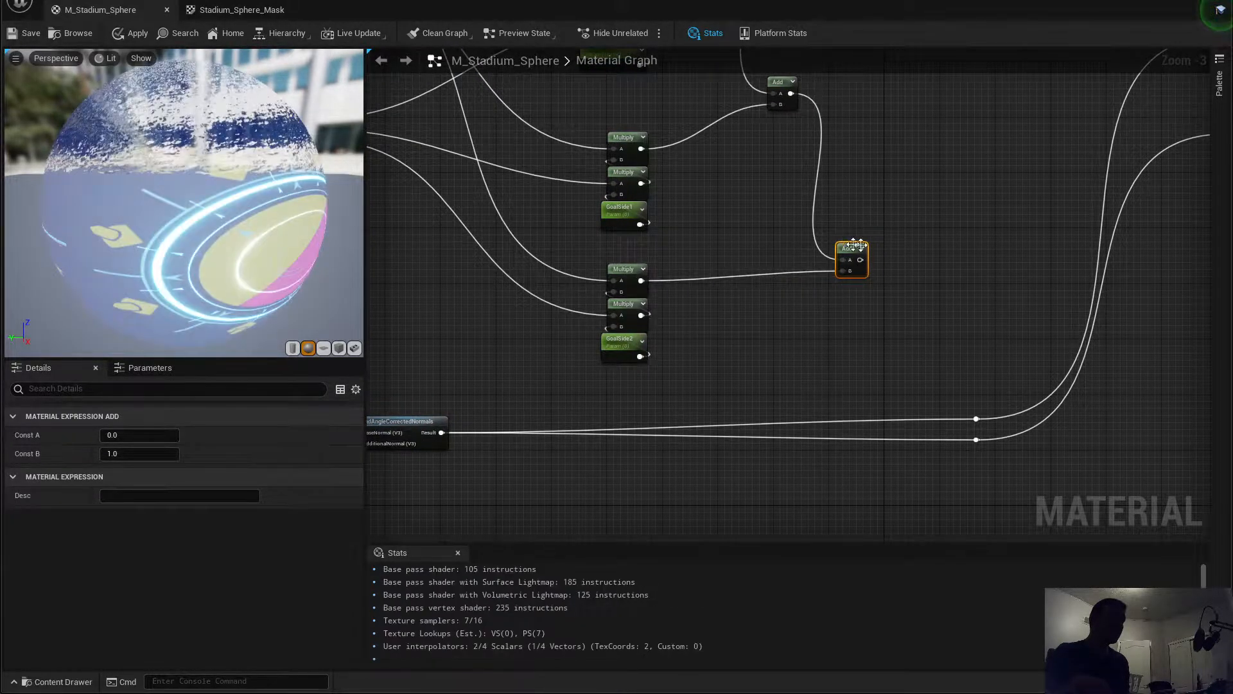
Step: Connect the final Add's output to the material's emissive input
right_click_drag(862, 296, 574, 390)
left_click_drag(572, 354, 938, 277)
right_click_drag(625, 341, 971, 134)
Step: Check the FieldLineEmissive parameter's slider range and set the GoalSide1 parameter's Slider Max to 10000
scroll(816, 330, "up", 2)
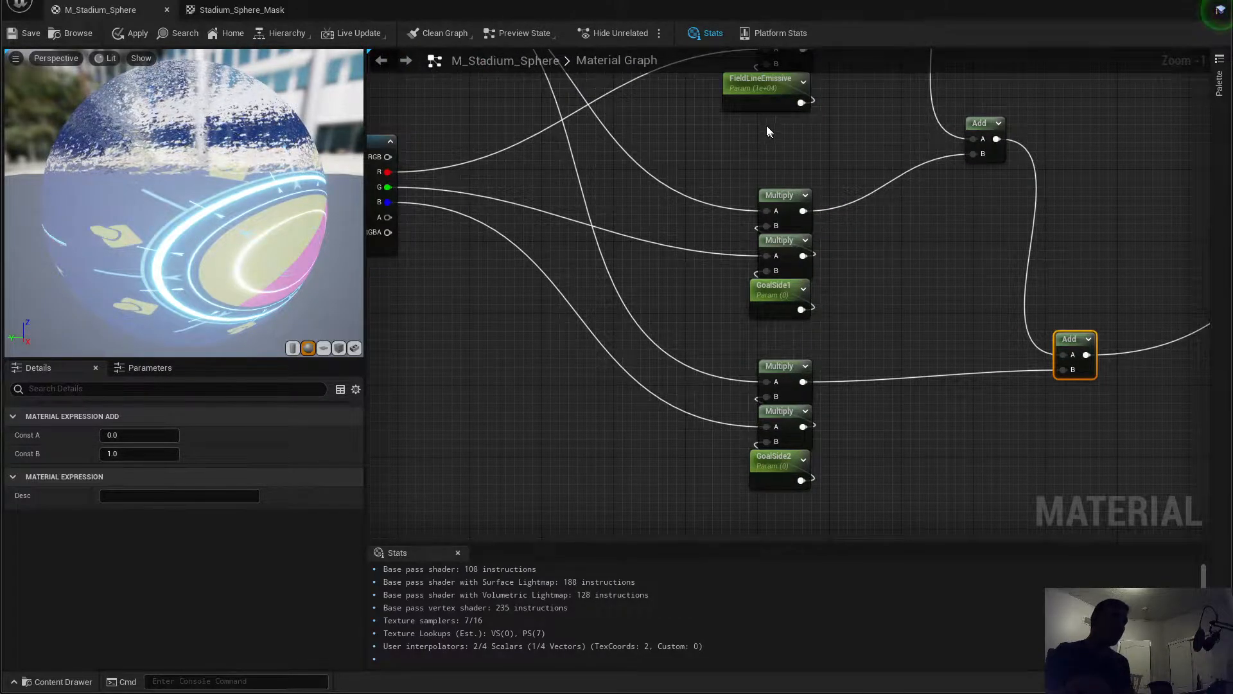
left_click(749, 84)
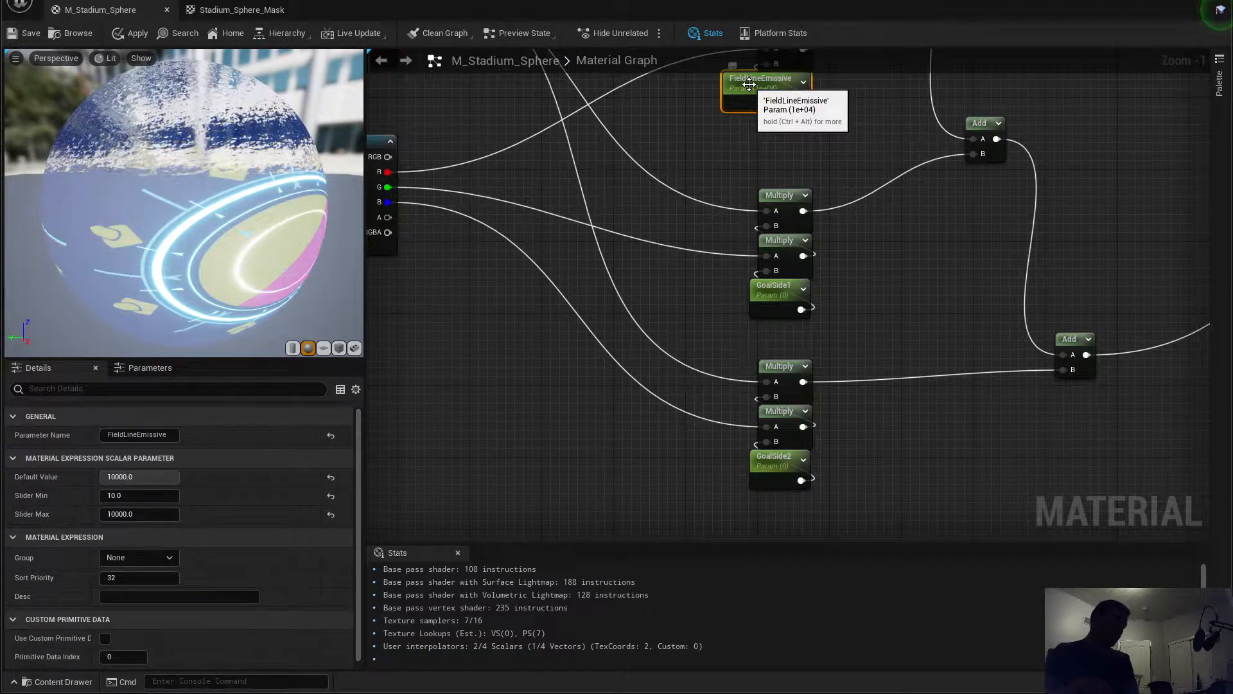
left_click(778, 309)
left_click(127, 517)
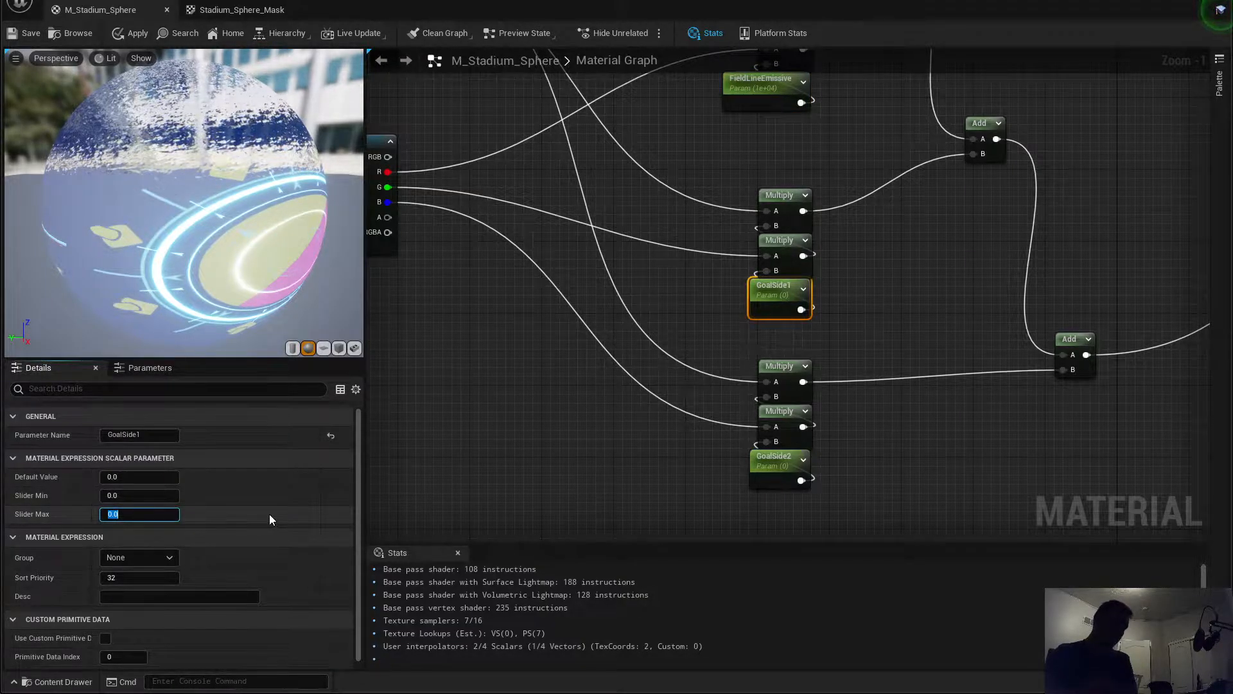
type("10000")
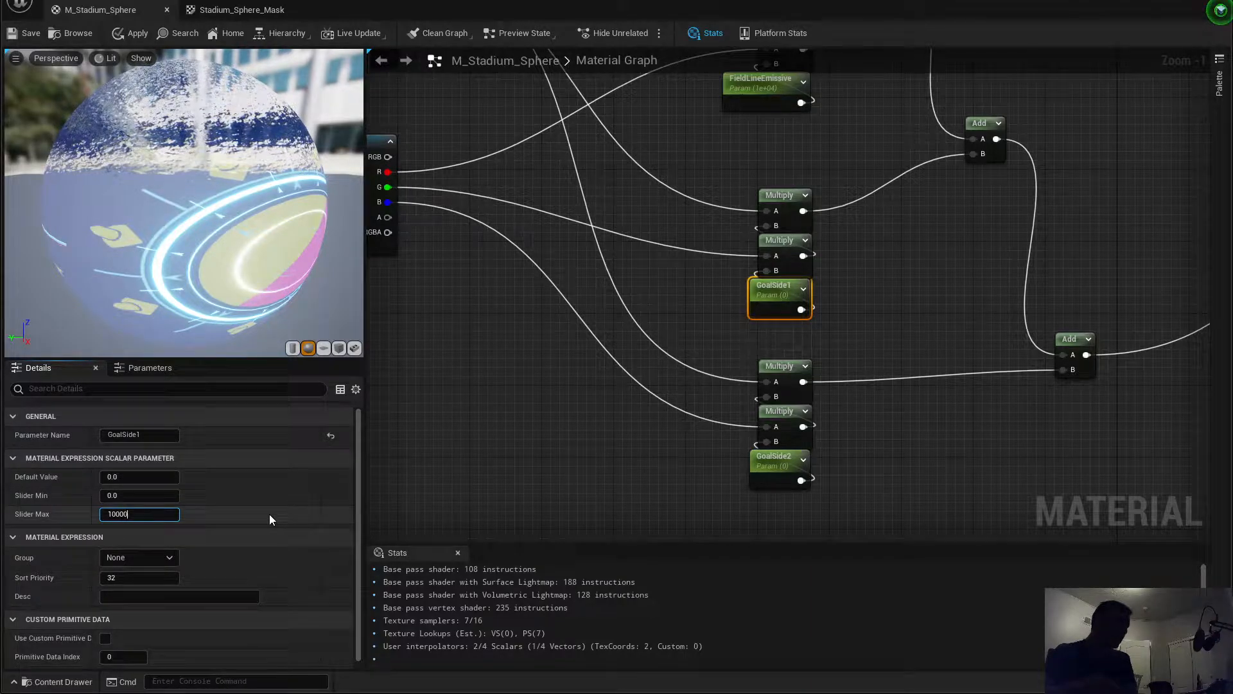
key("Return")
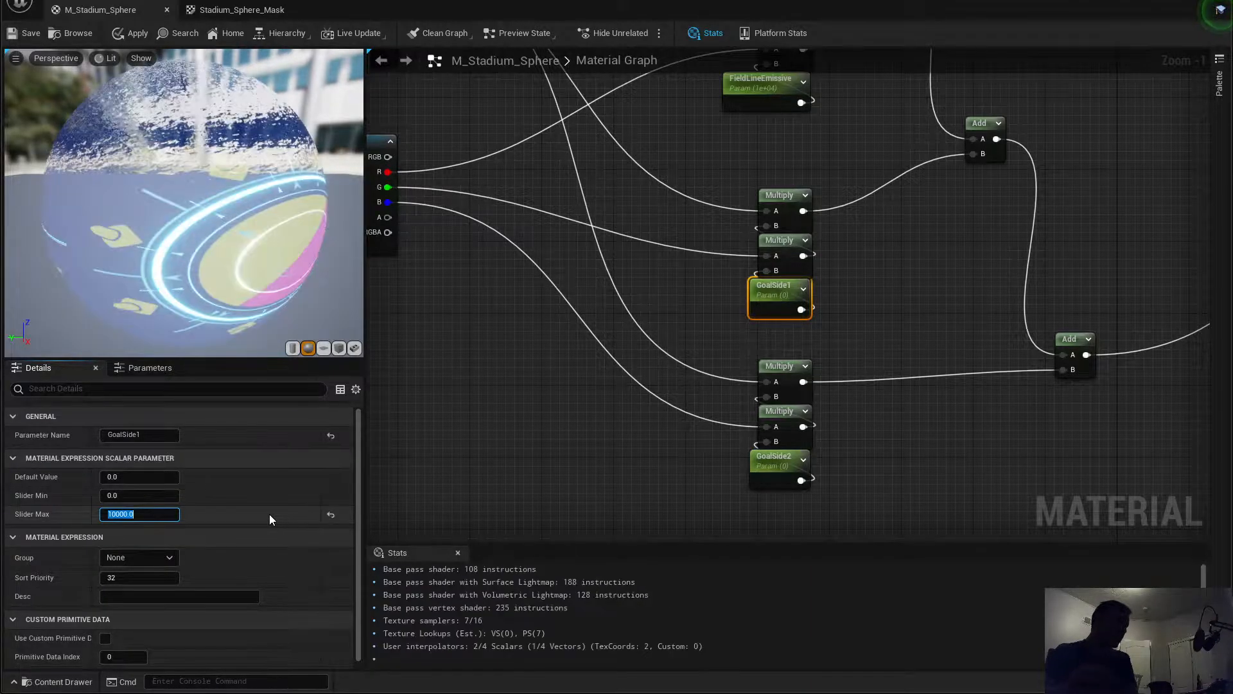
Step: Set the GoalSide2 parameter's Slider Max to 10000
left_click(768, 481)
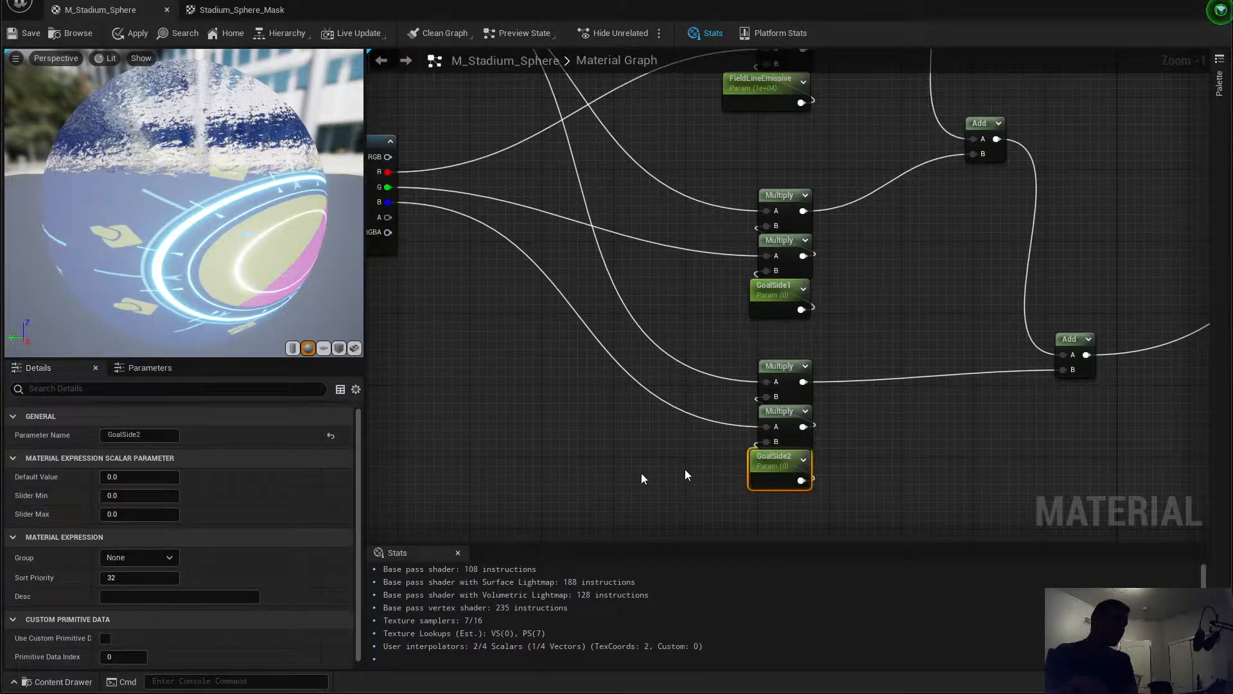
left_click(120, 509)
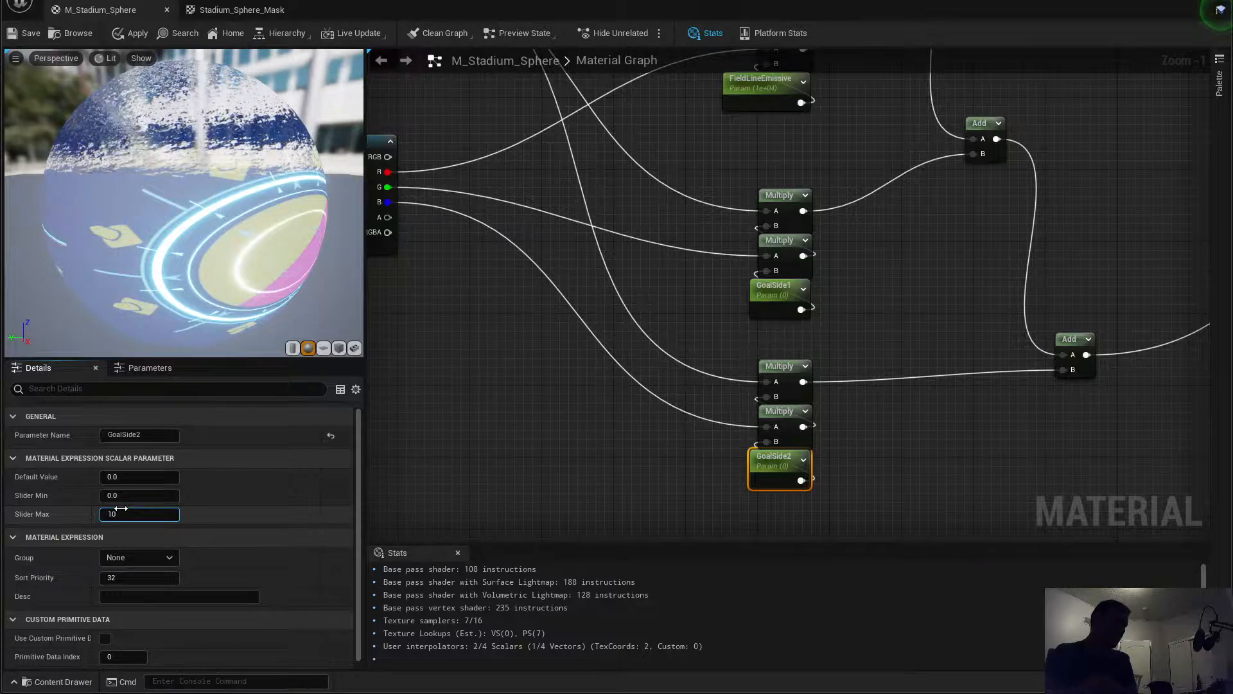
key("Return")
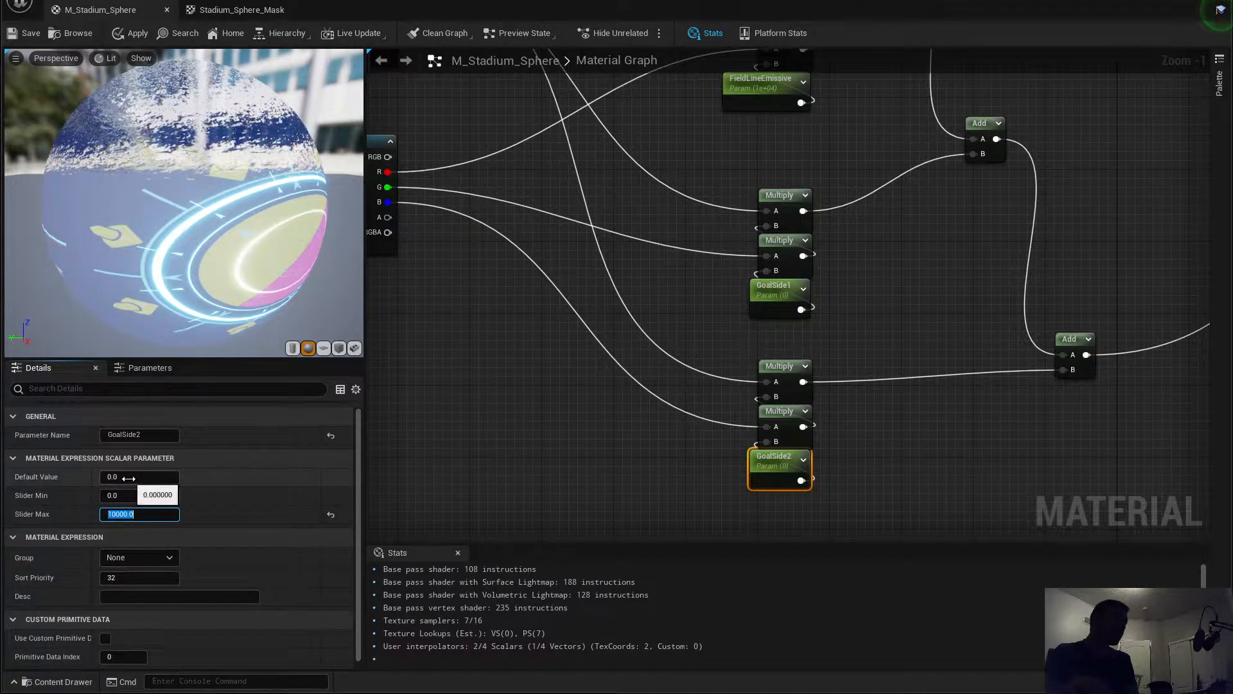
Step: Try a Default Value of 5000 for the GoalSide2 parameter and lower it to 1000
left_click(154, 477)
type("50")
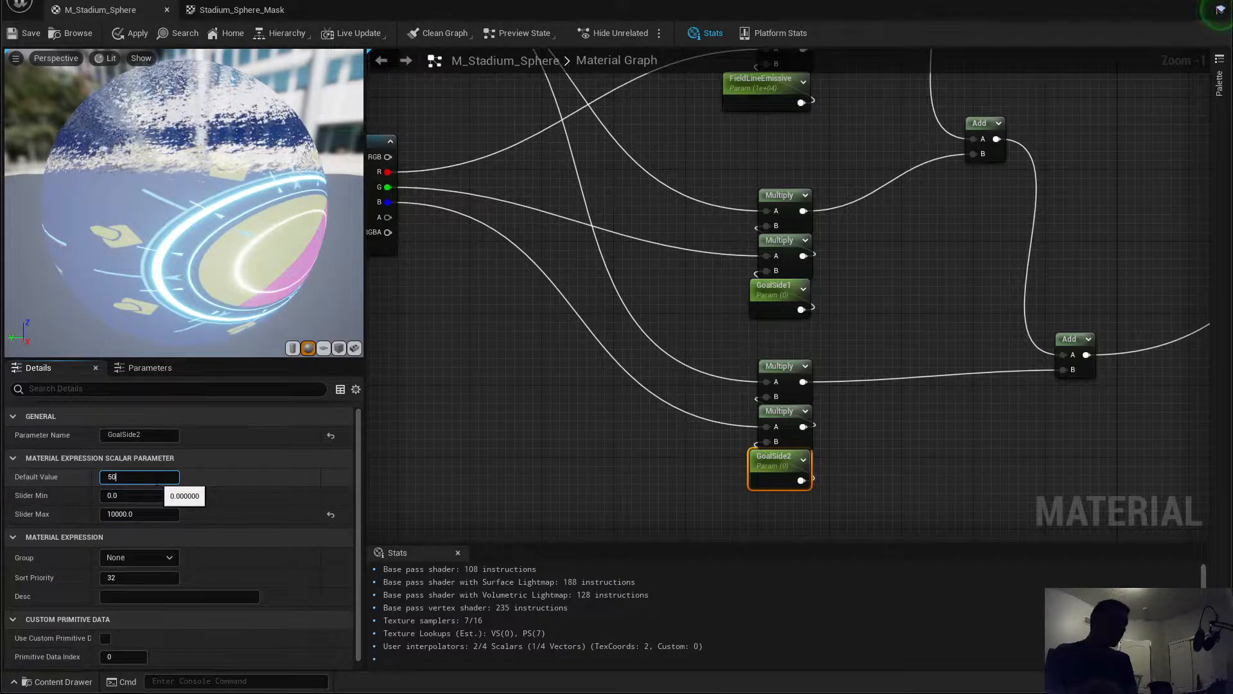
type("00")
key("Return")
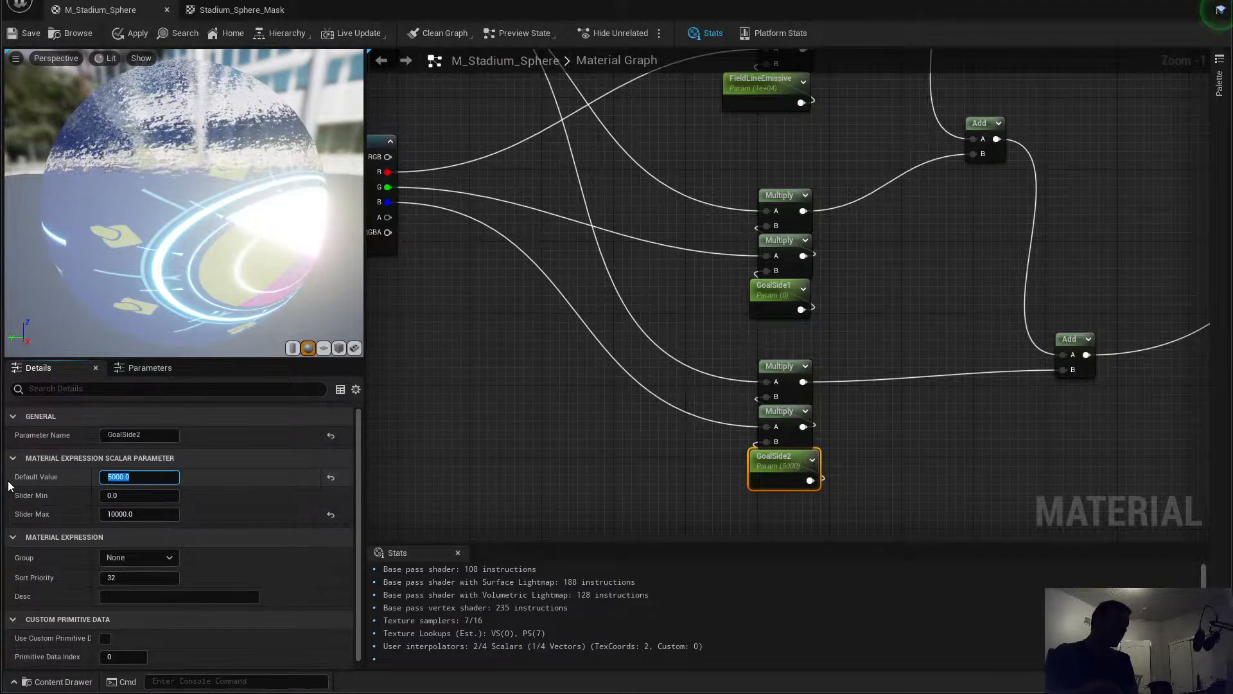
type("1000")
key("Return")
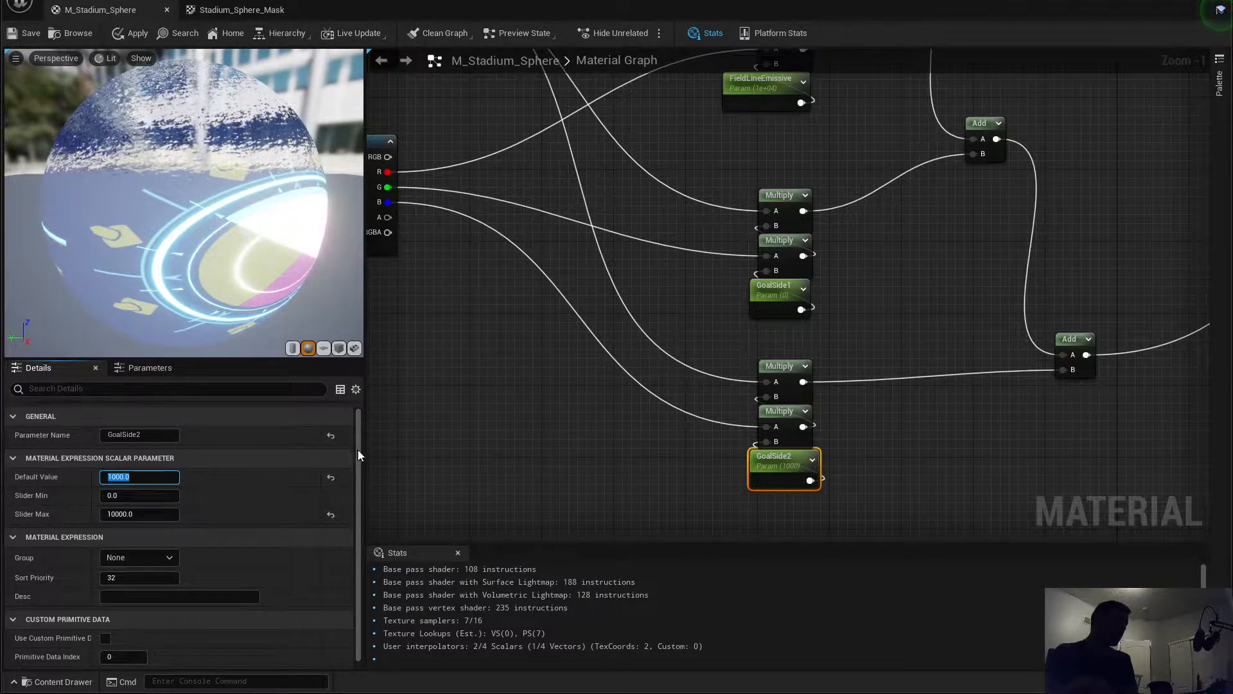
Step: Set the GoalSide1 parameter's Default Value to 1000
left_click(767, 299)
left_click(132, 476)
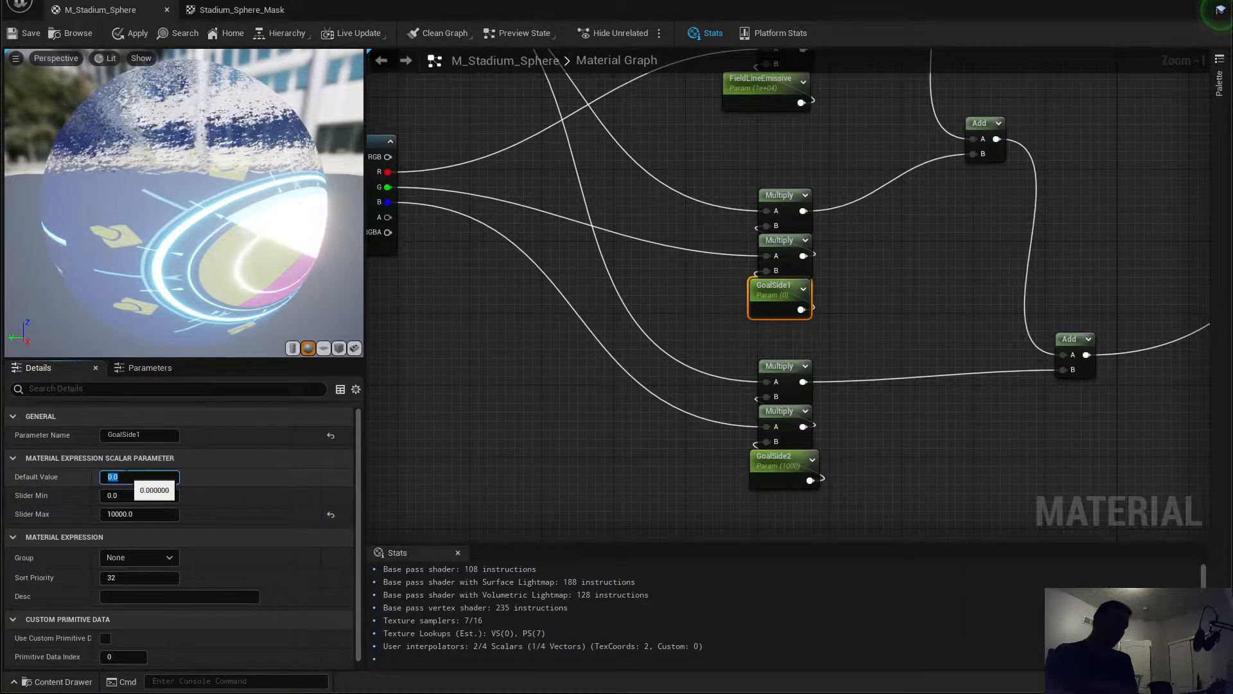
key("Return")
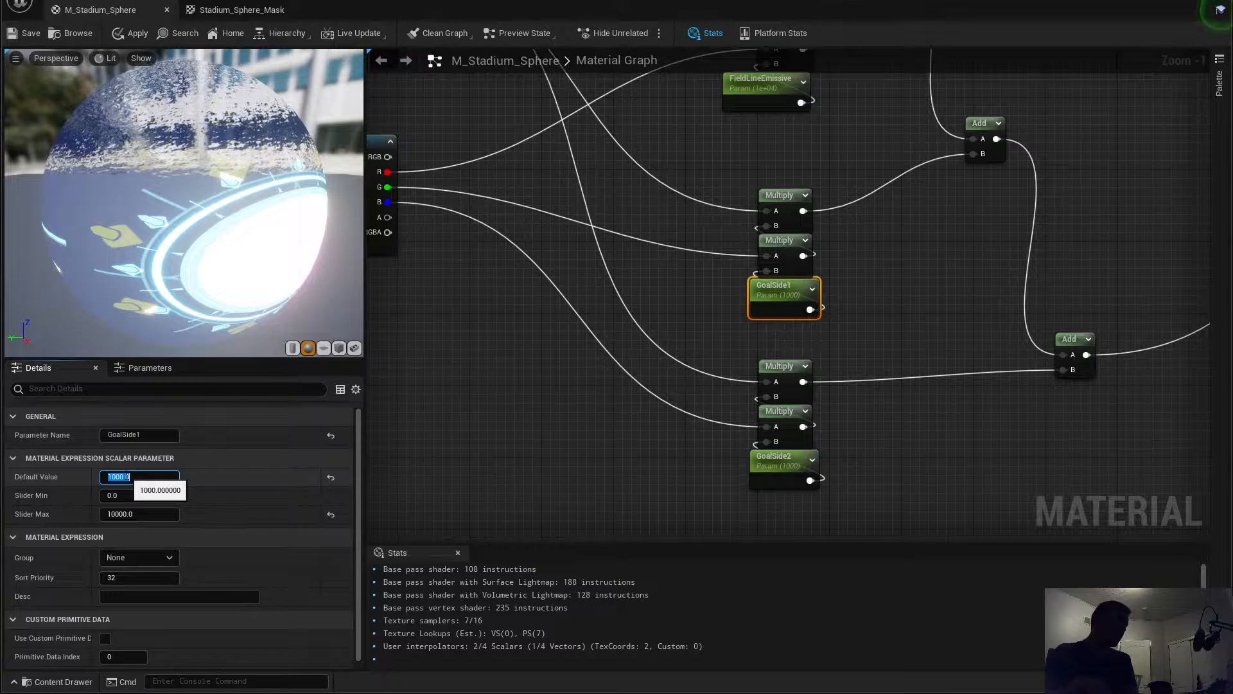
Step: Set the GoalSide1 parameter's Slider Max to 1000
left_click(149, 514)
type("10")
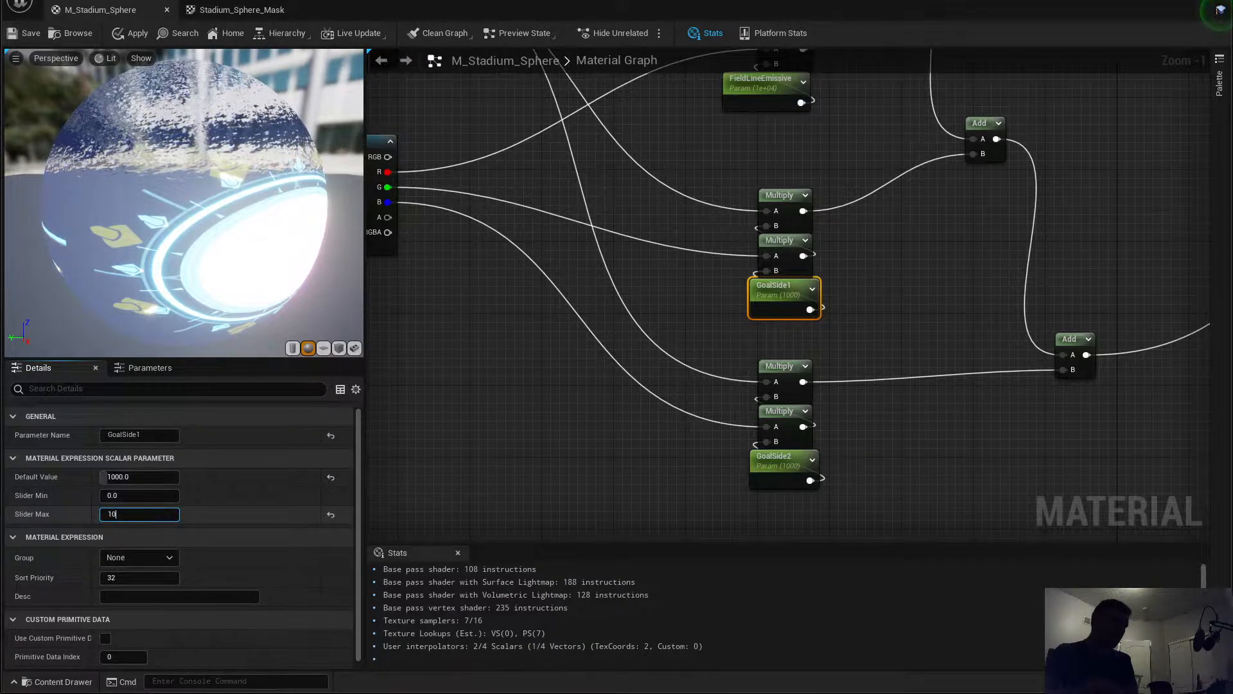
type("00")
key("Return")
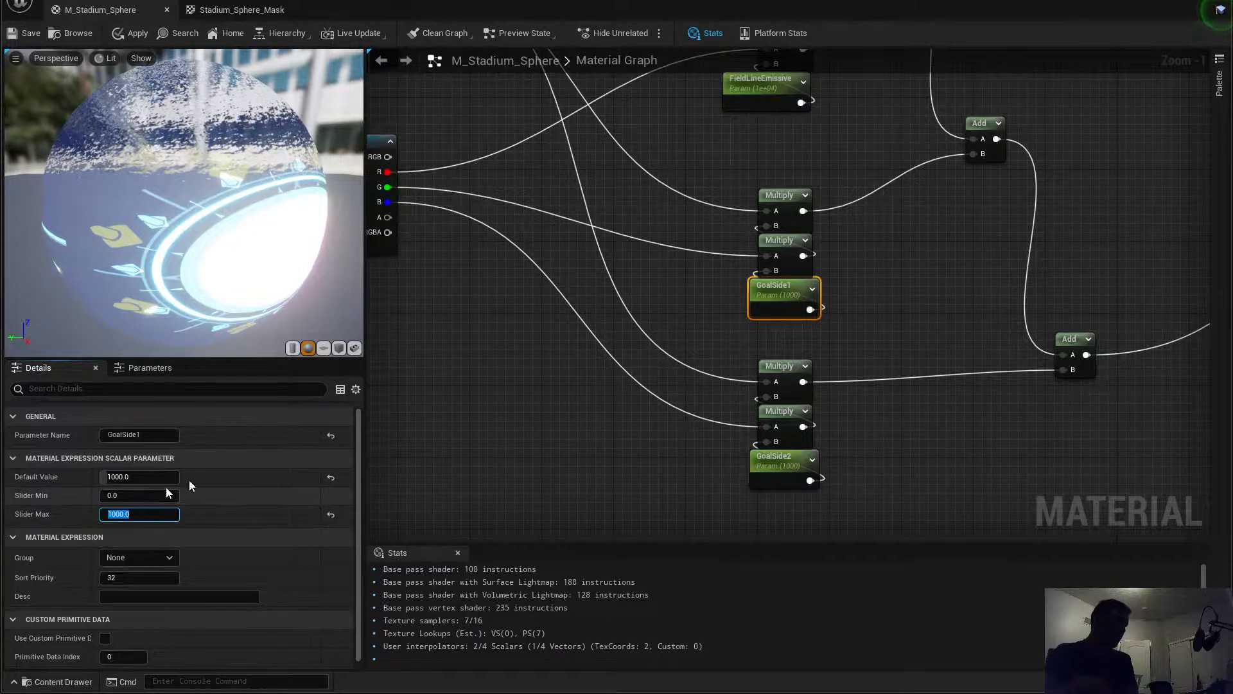
Step: Set the GoalSide2 parameter's Slider Max to 1000 and its Default Value to 500
left_click(777, 458)
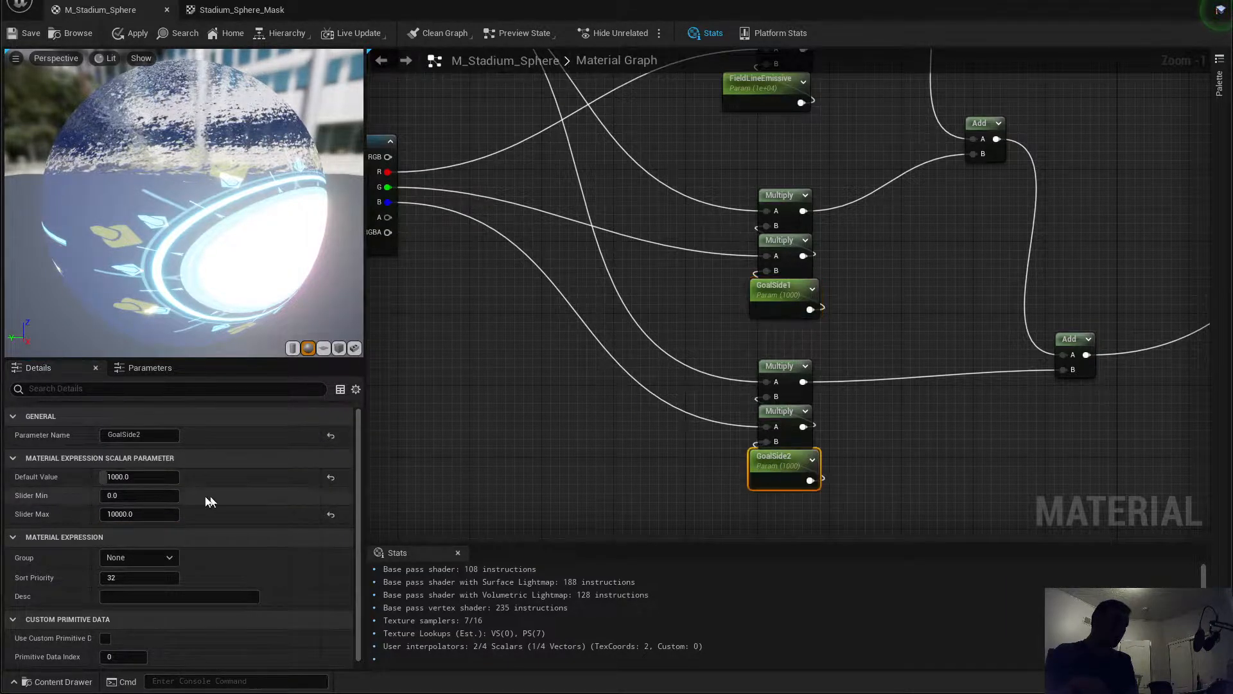
left_click(131, 512)
type("1000")
key("Return")
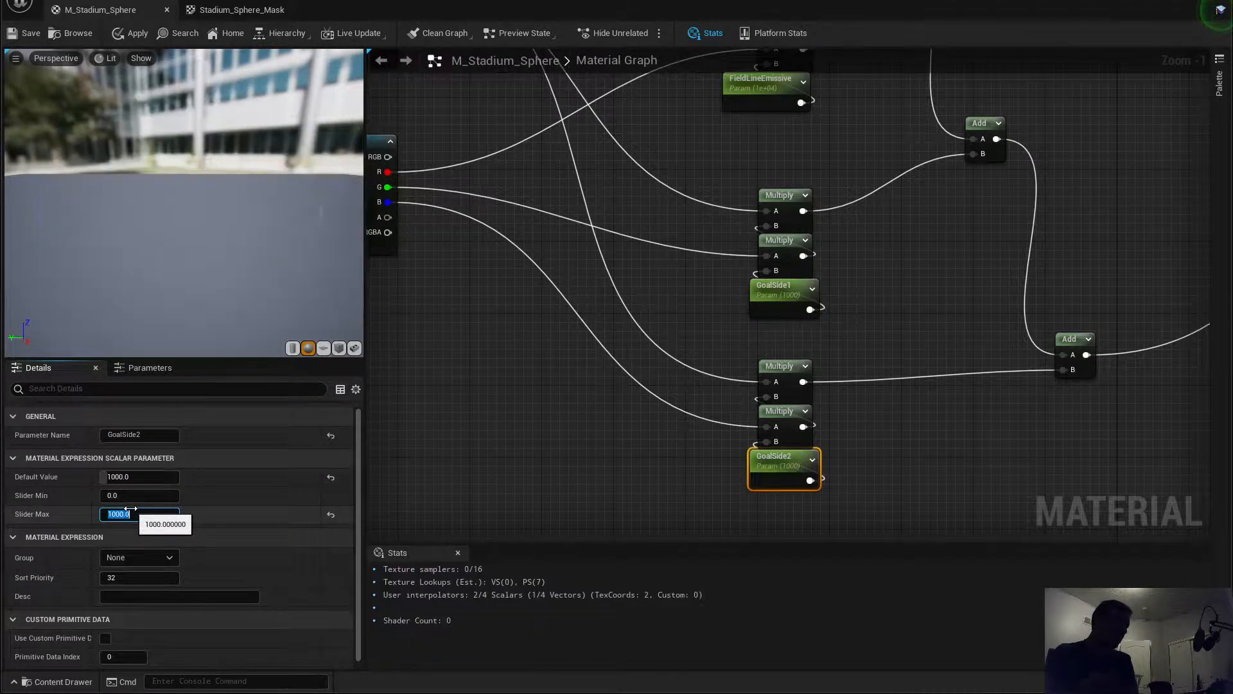
left_click(130, 476)
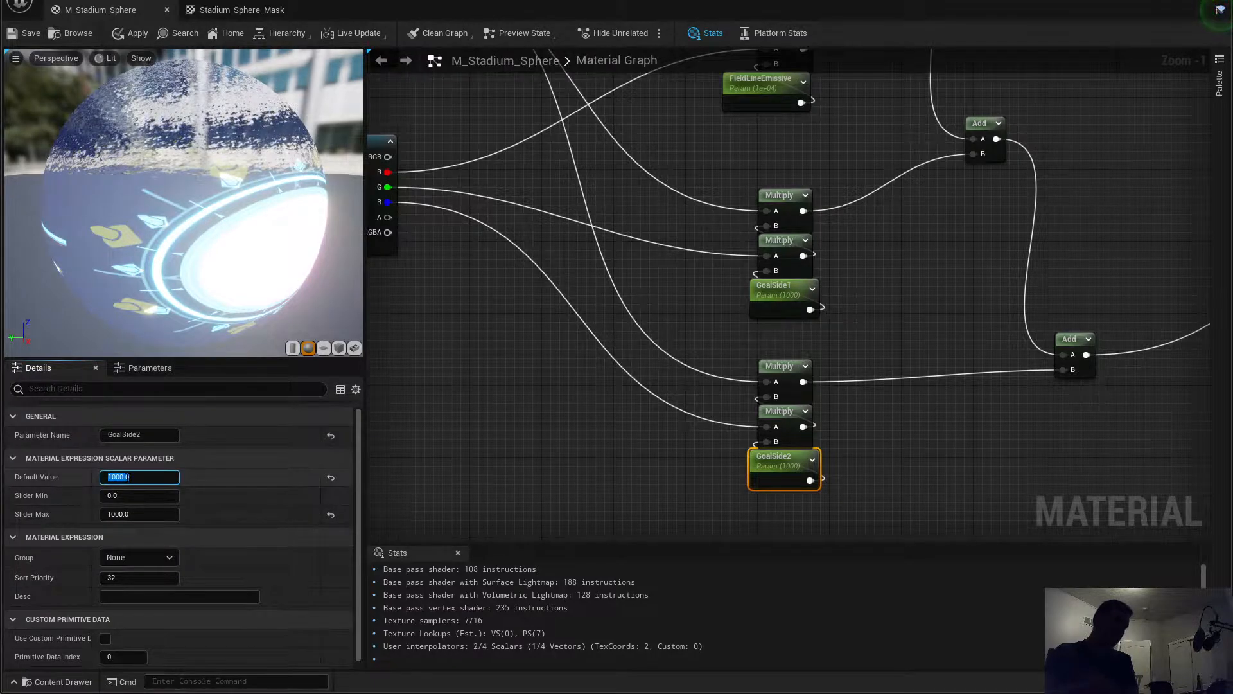
type("500")
key("Return")
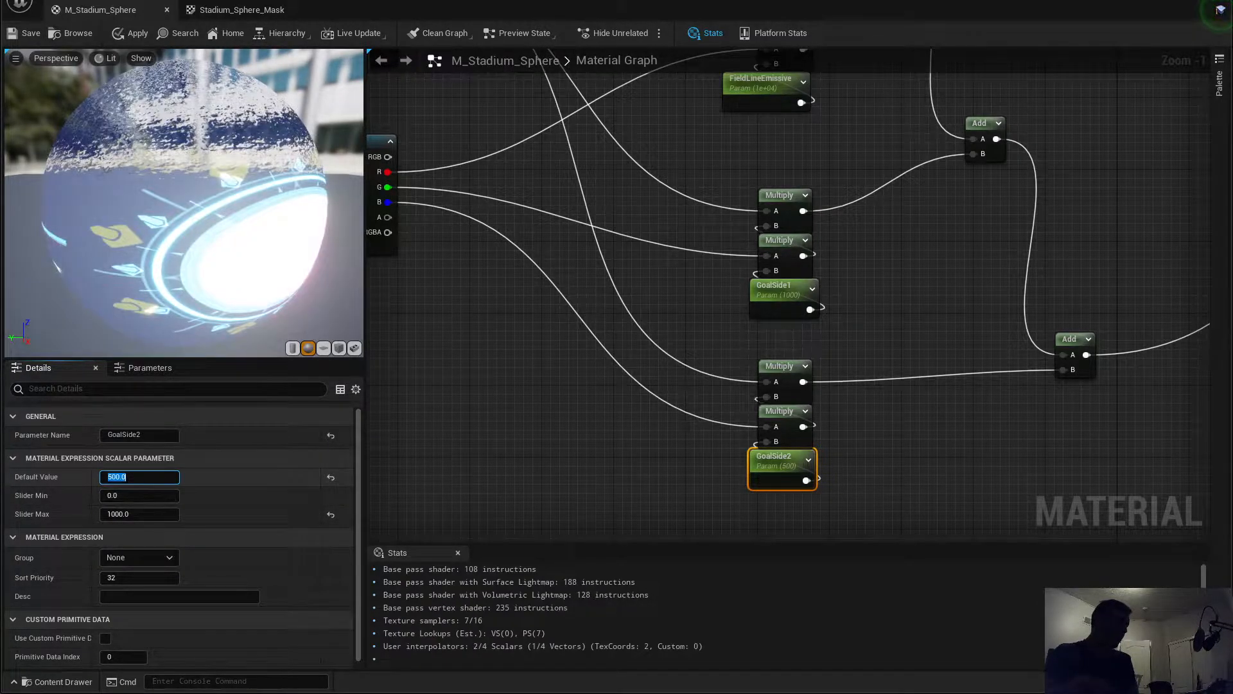
Step: Set the GoalSide1 parameter's Default Value to 500
left_click(793, 302)
left_click(131, 477)
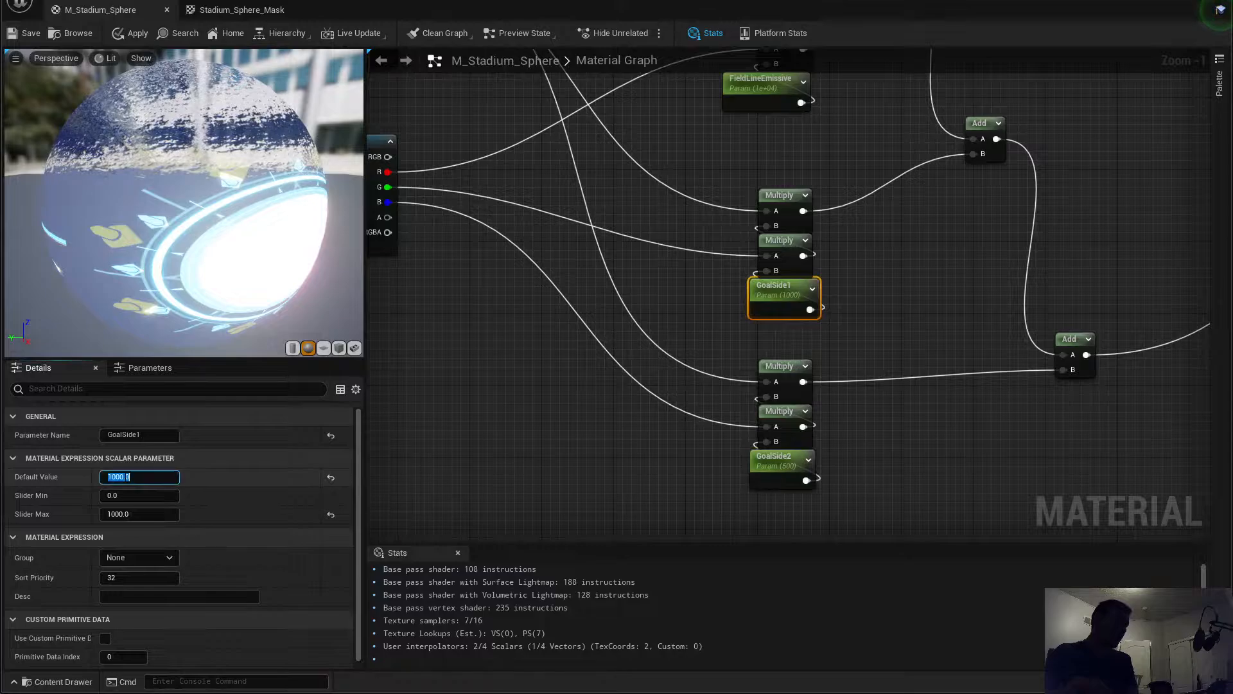
key("Return")
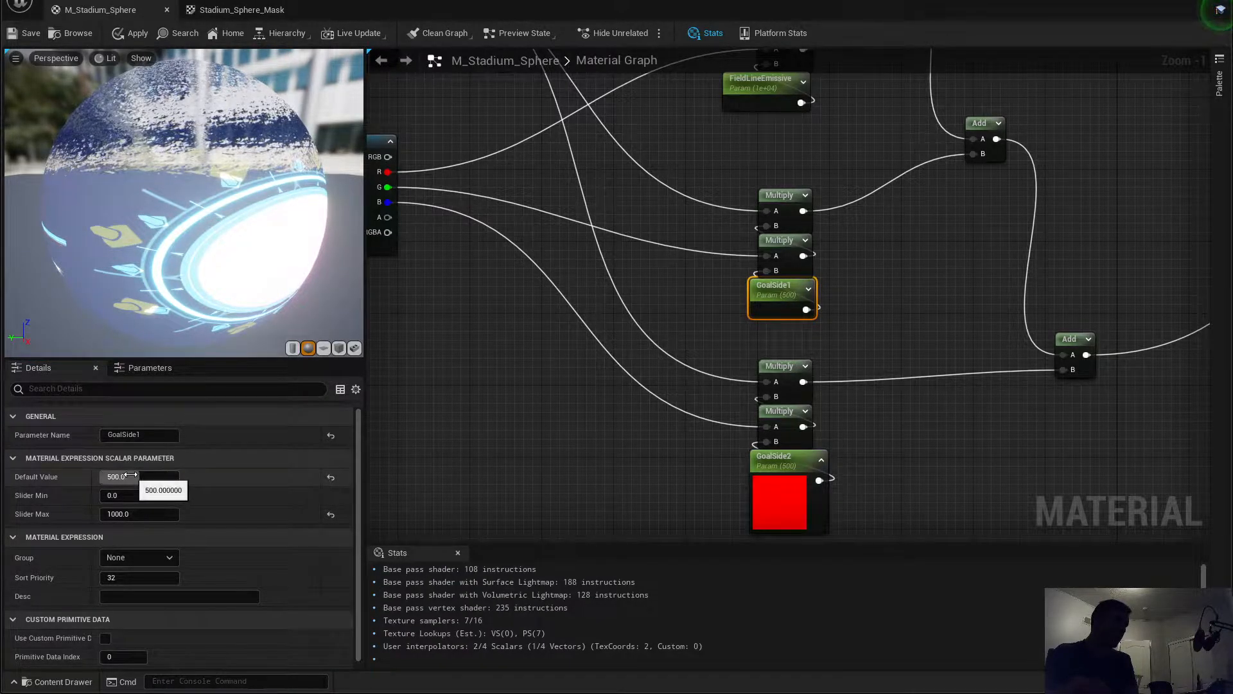
Step: Collapse the GoalSide2 node's preview and set the parameter's Default Value to 50
left_click(825, 464)
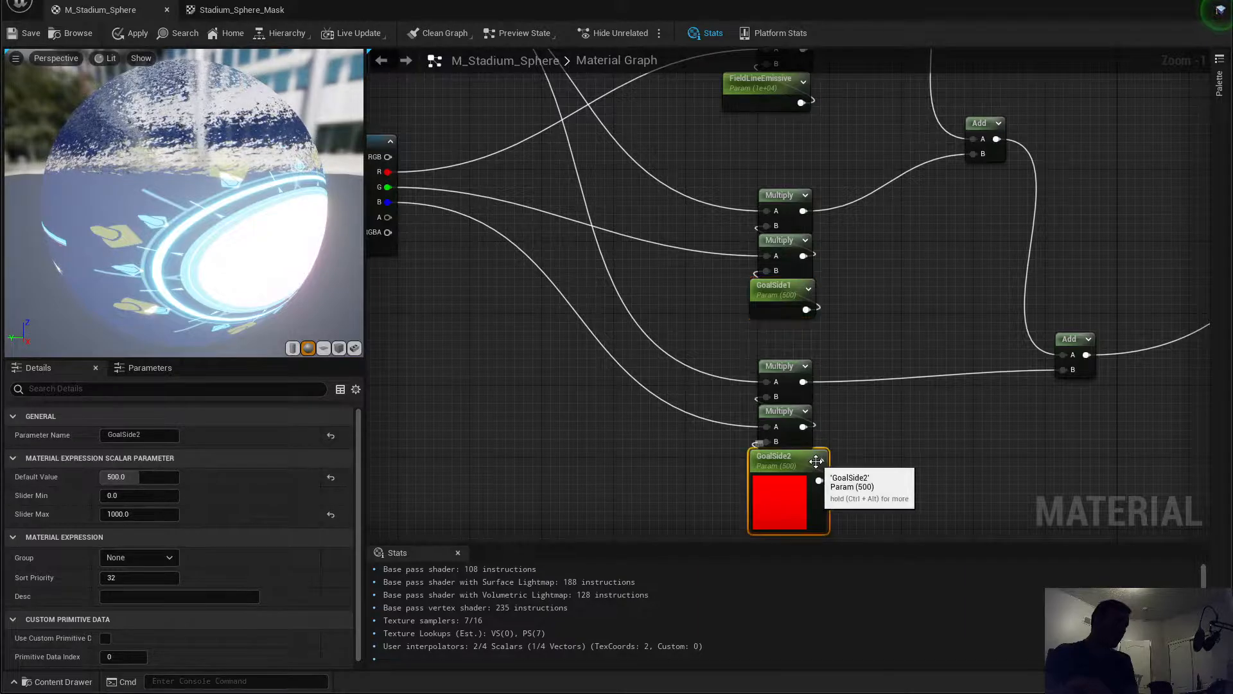
left_click(822, 461)
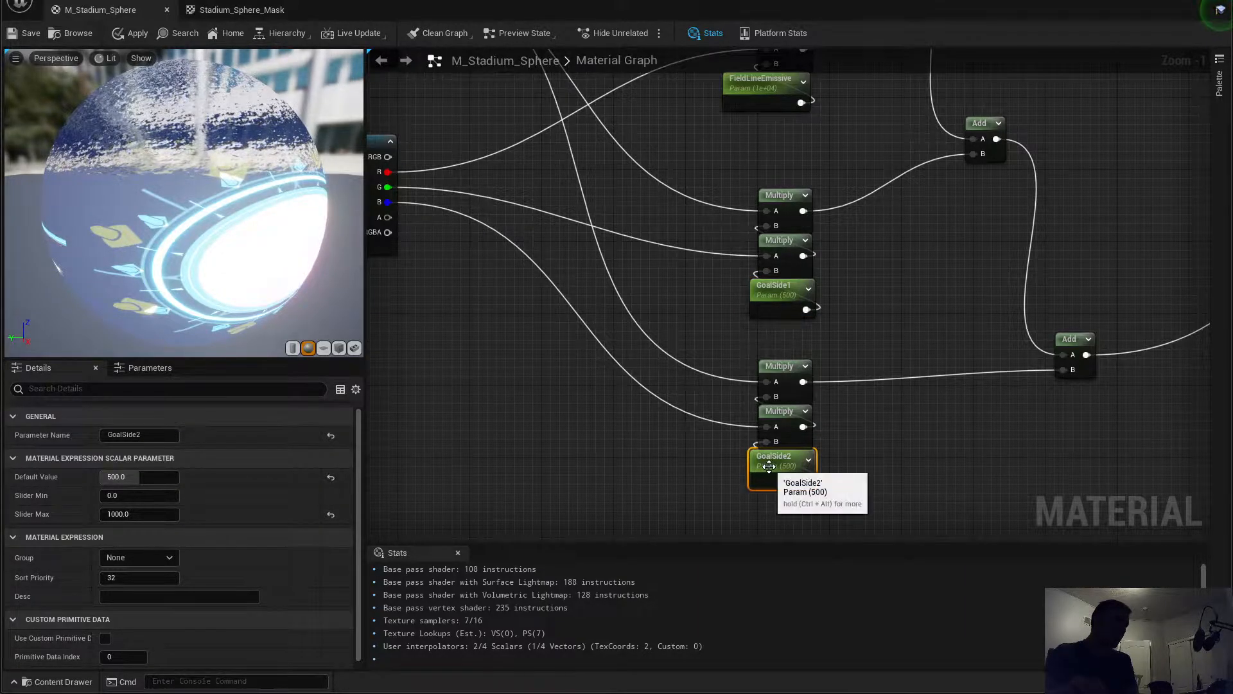
left_click(119, 476)
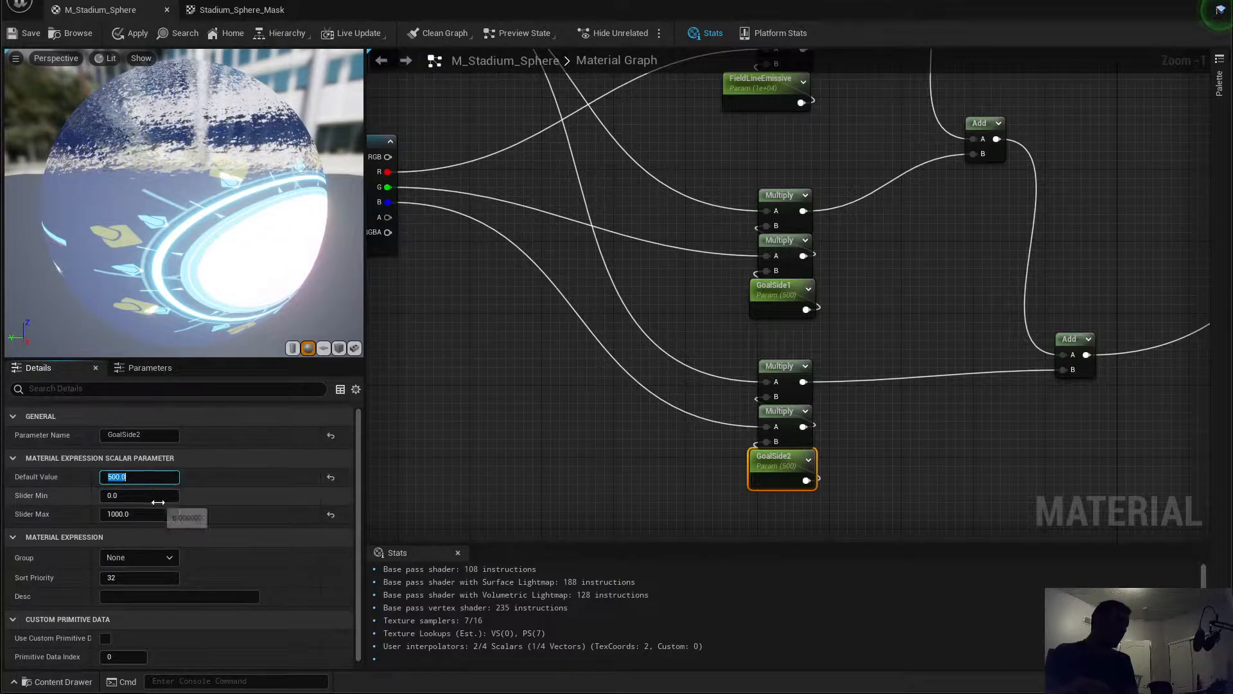
type("100")
key("Return")
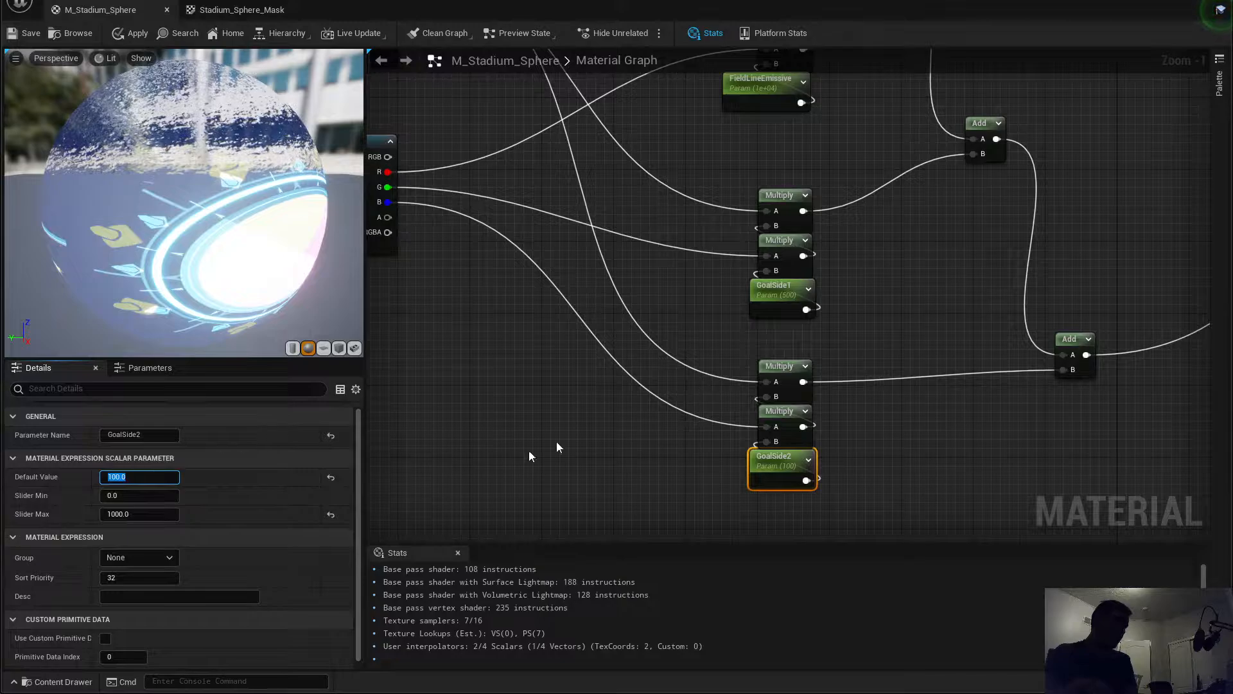
type("50")
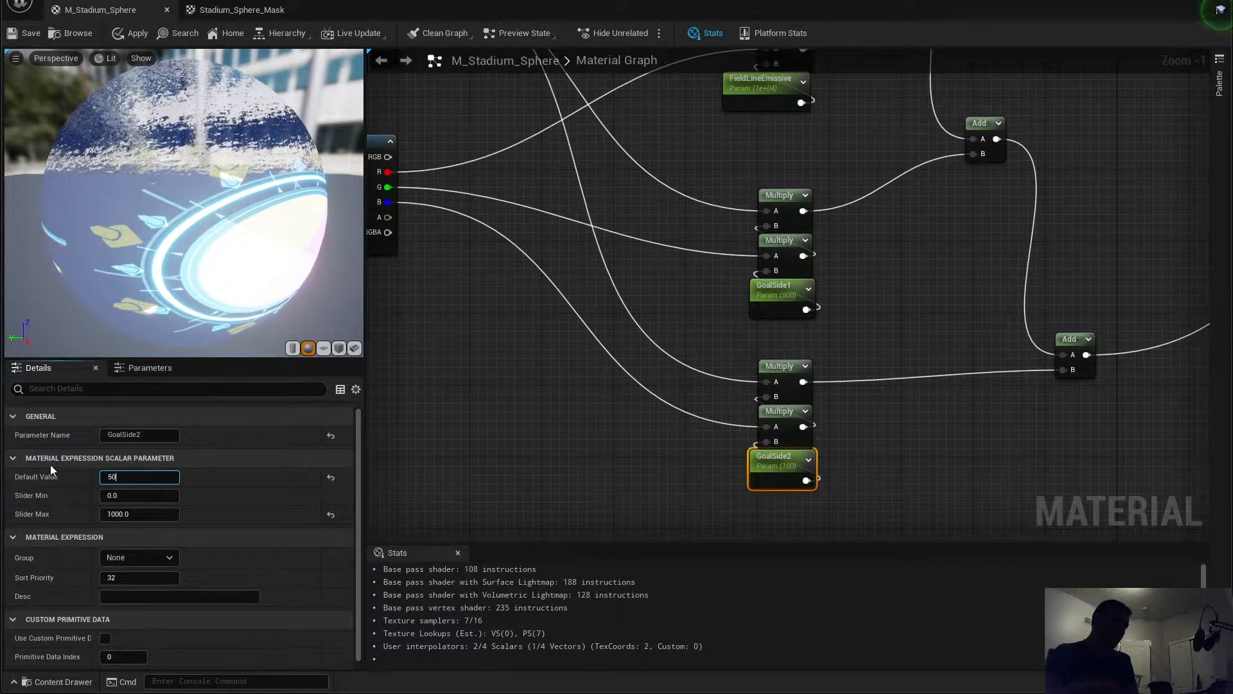
key("Return")
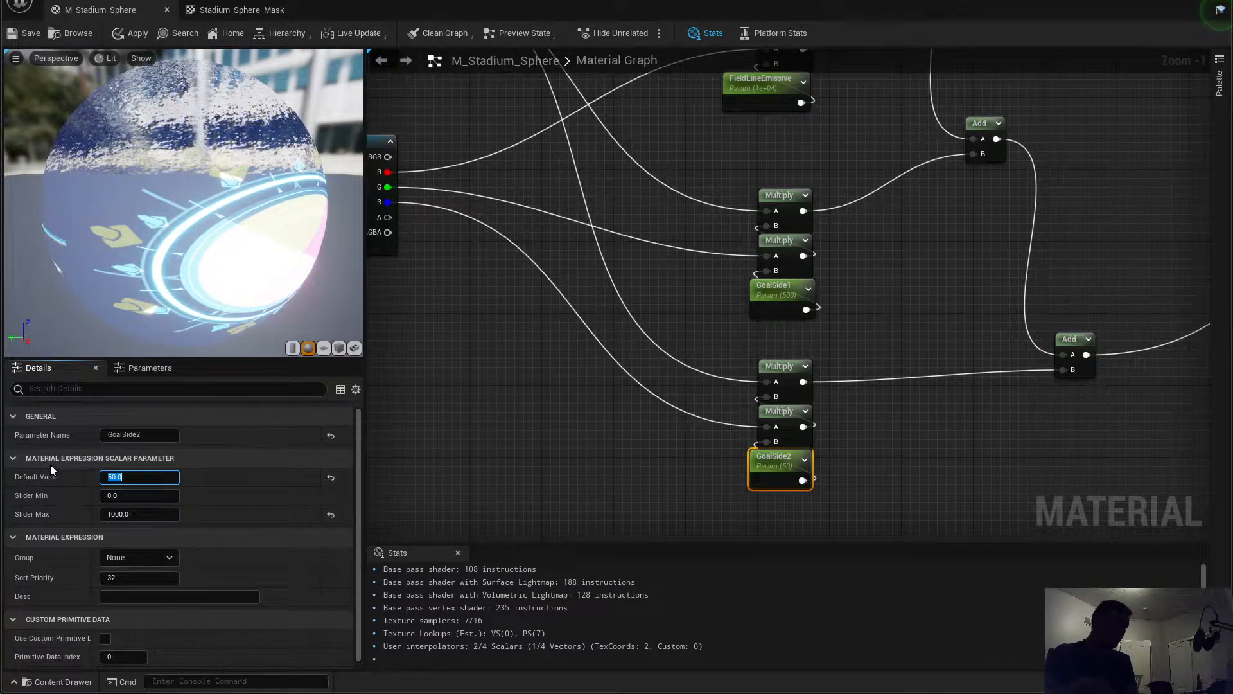
Step: Set the GoalSide2 parameter's Slider Max to 100
left_click(136, 517)
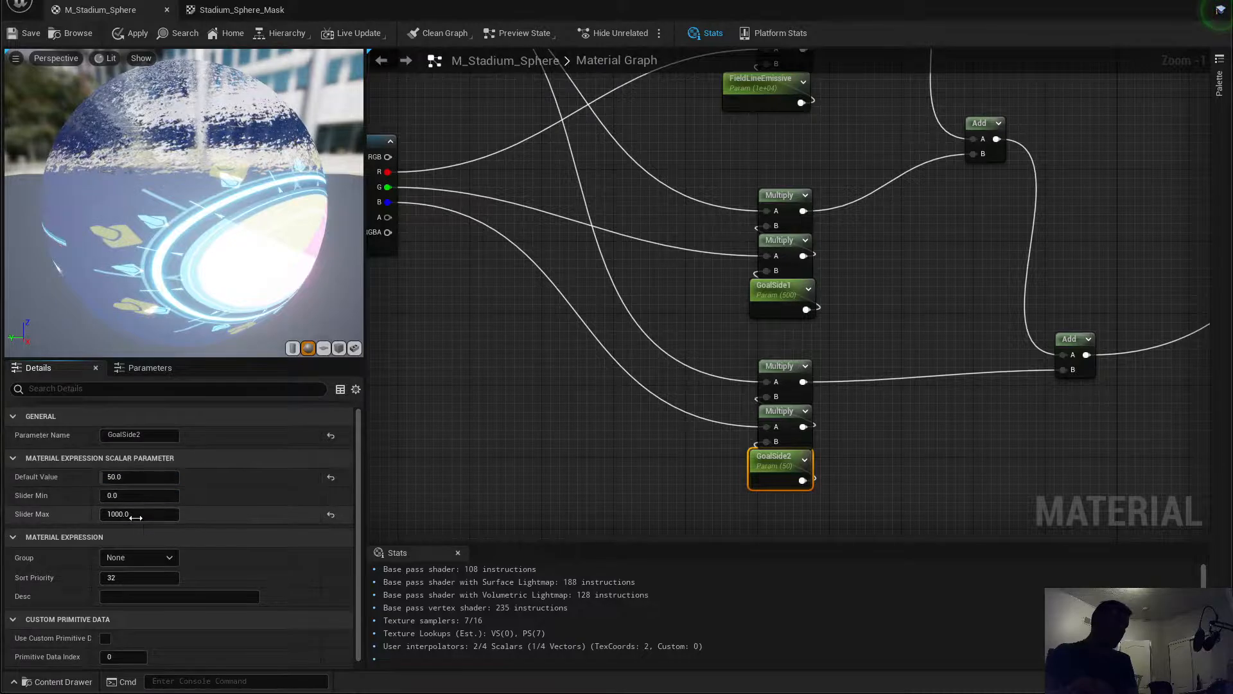
left_click(136, 517)
type("100")
key("Return")
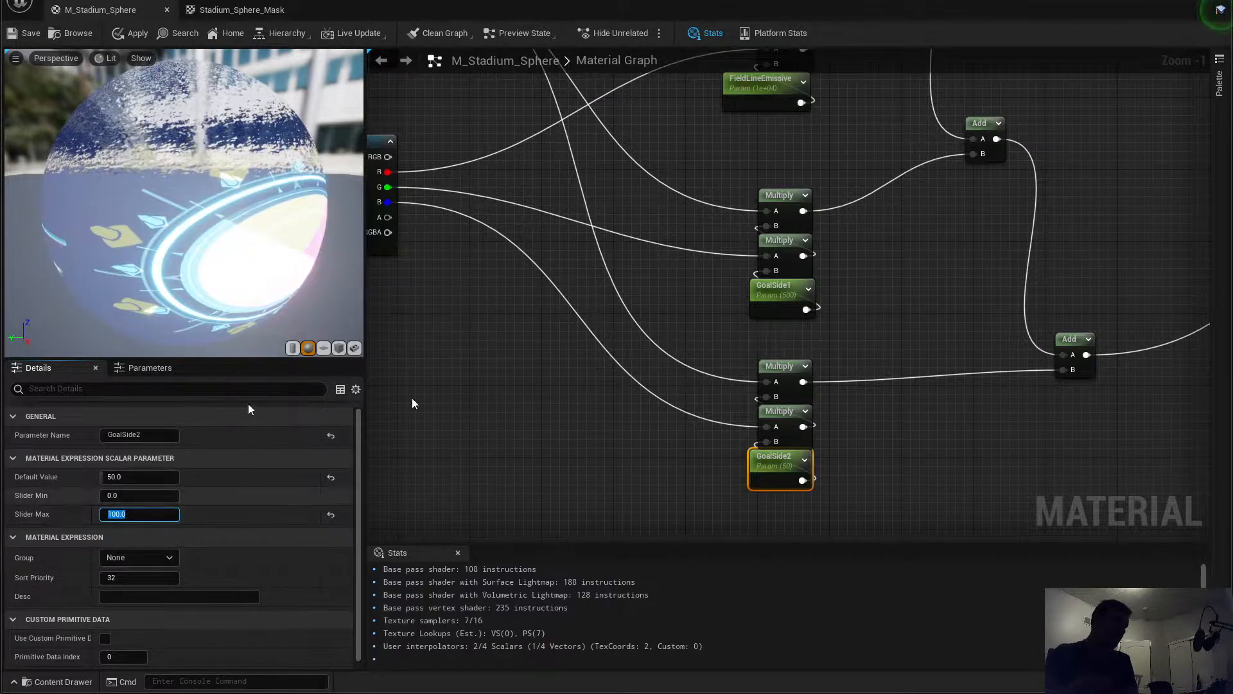
Step: Set the GoalSide1 parameter's Slider Max to 100 and its Default Value to 50
left_click(768, 301)
left_click(117, 513)
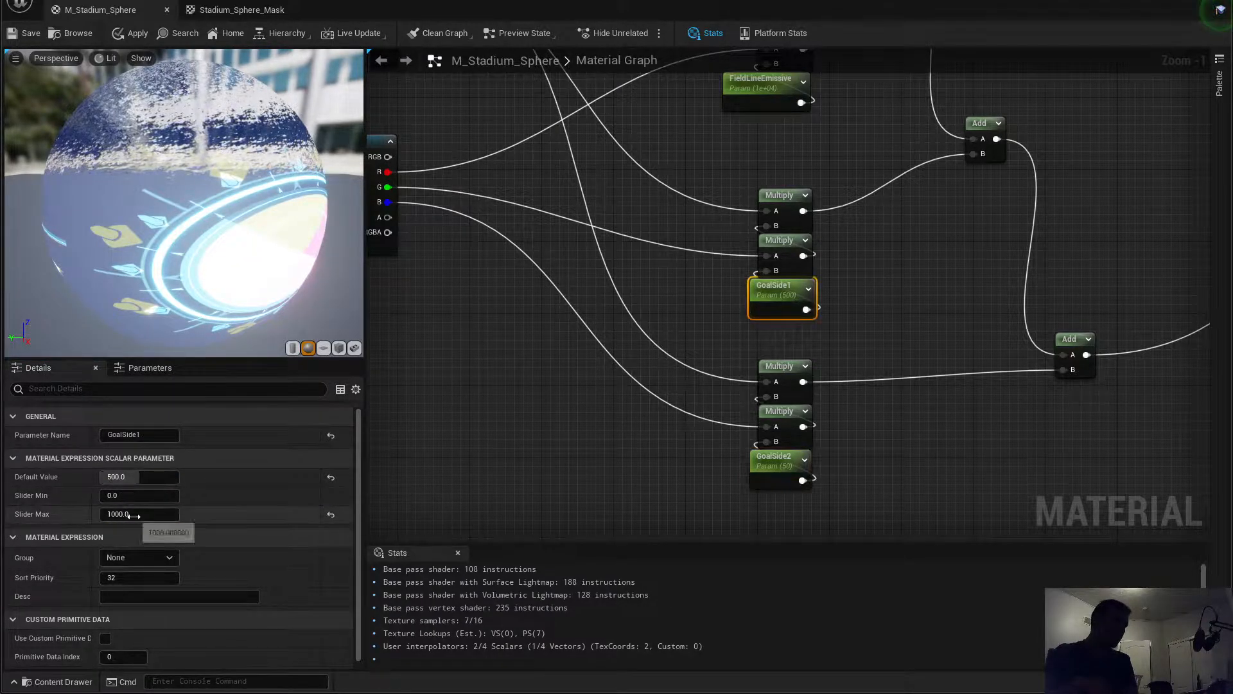
type("100")
left_click(125, 476)
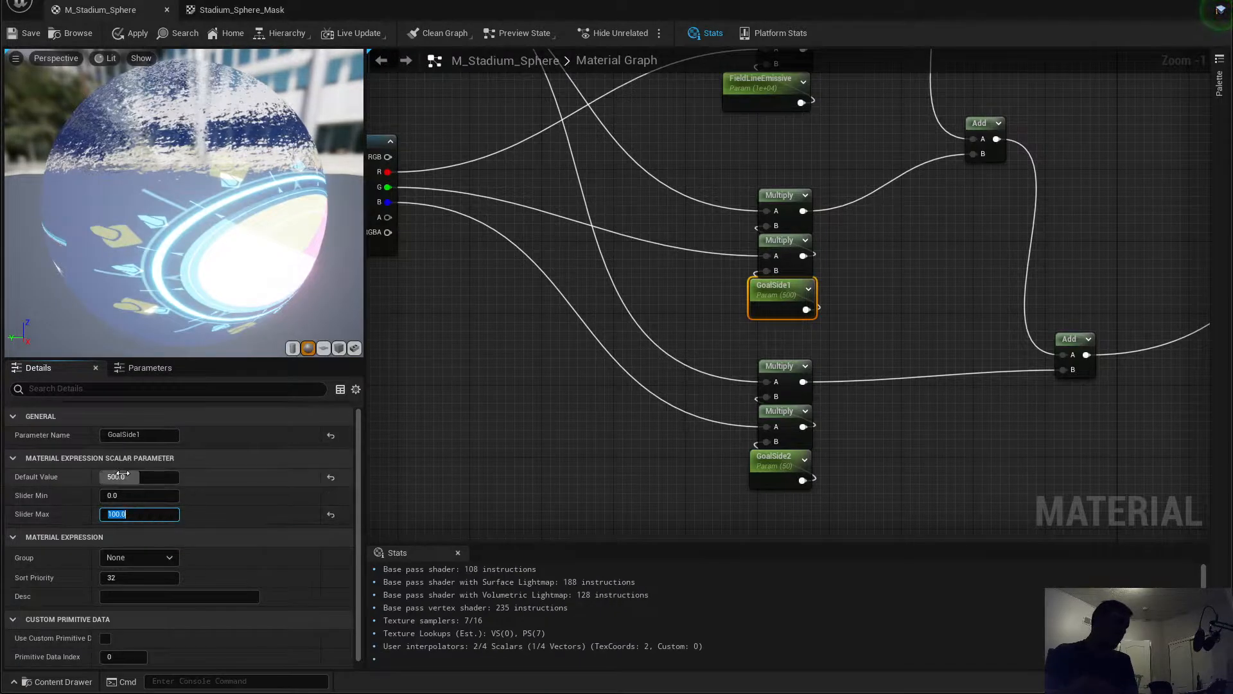
type("50")
key("Return")
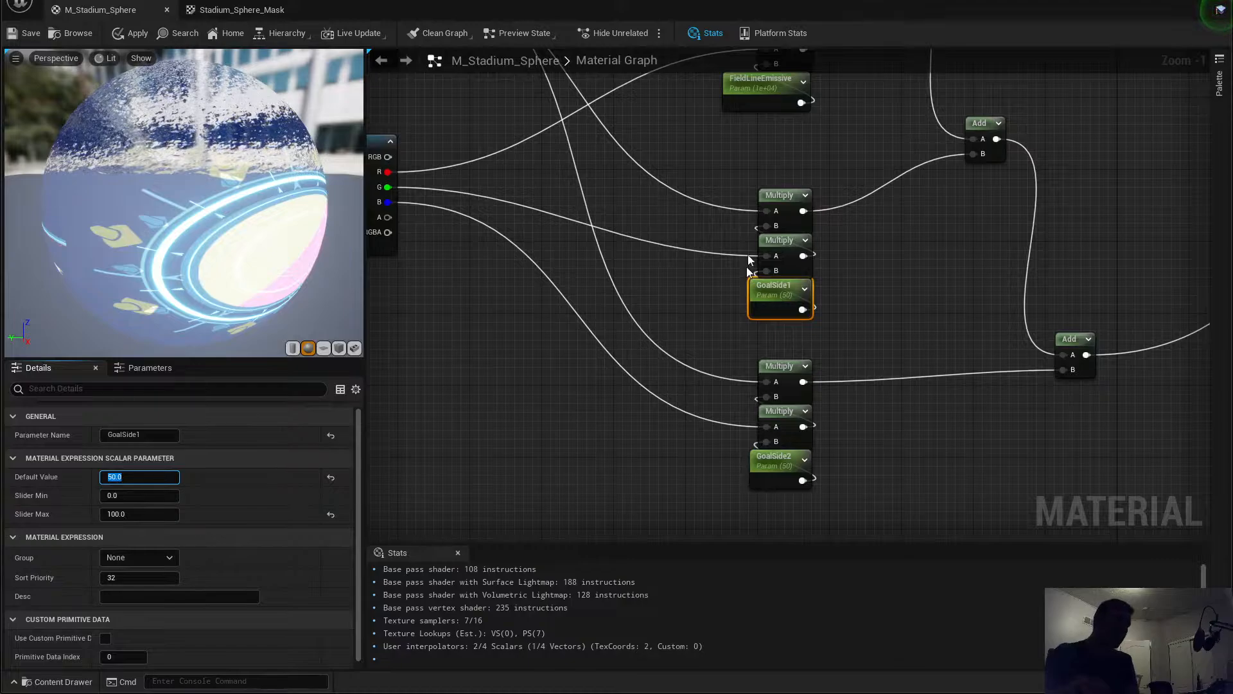
Step: Try lower Default Values on the FieldLineEmissive parameter, ending at 10000
right_click_drag(865, 329, 860, 496)
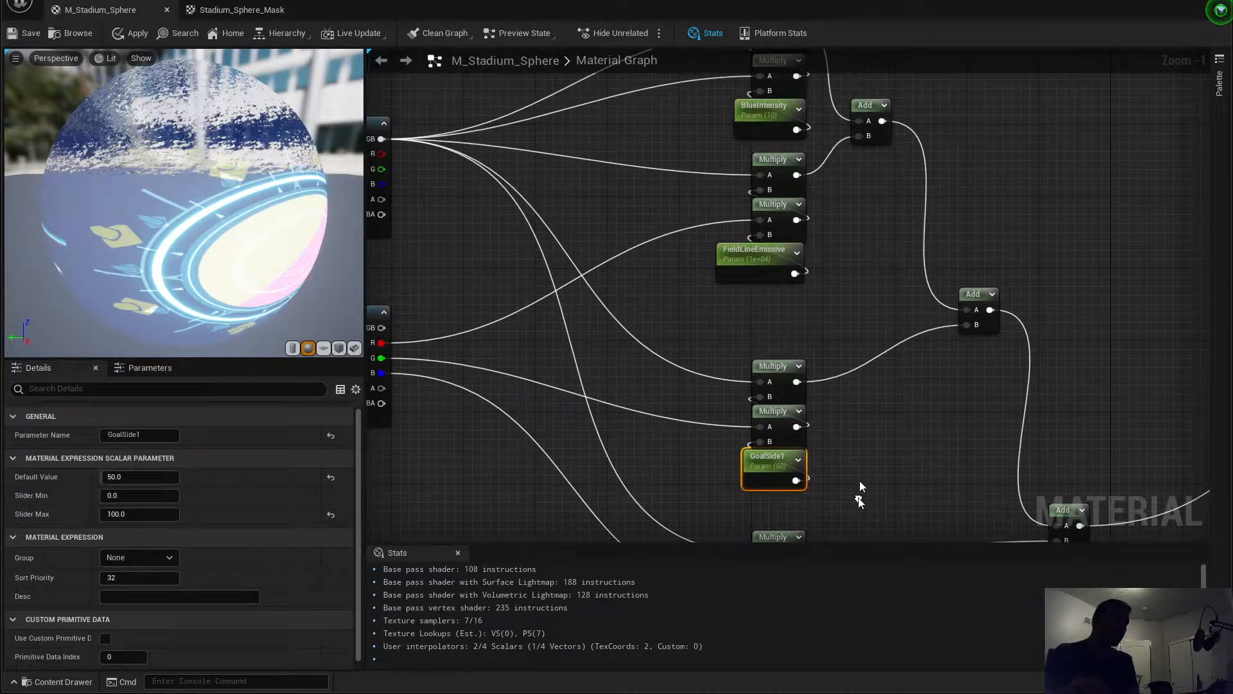
left_click(757, 270)
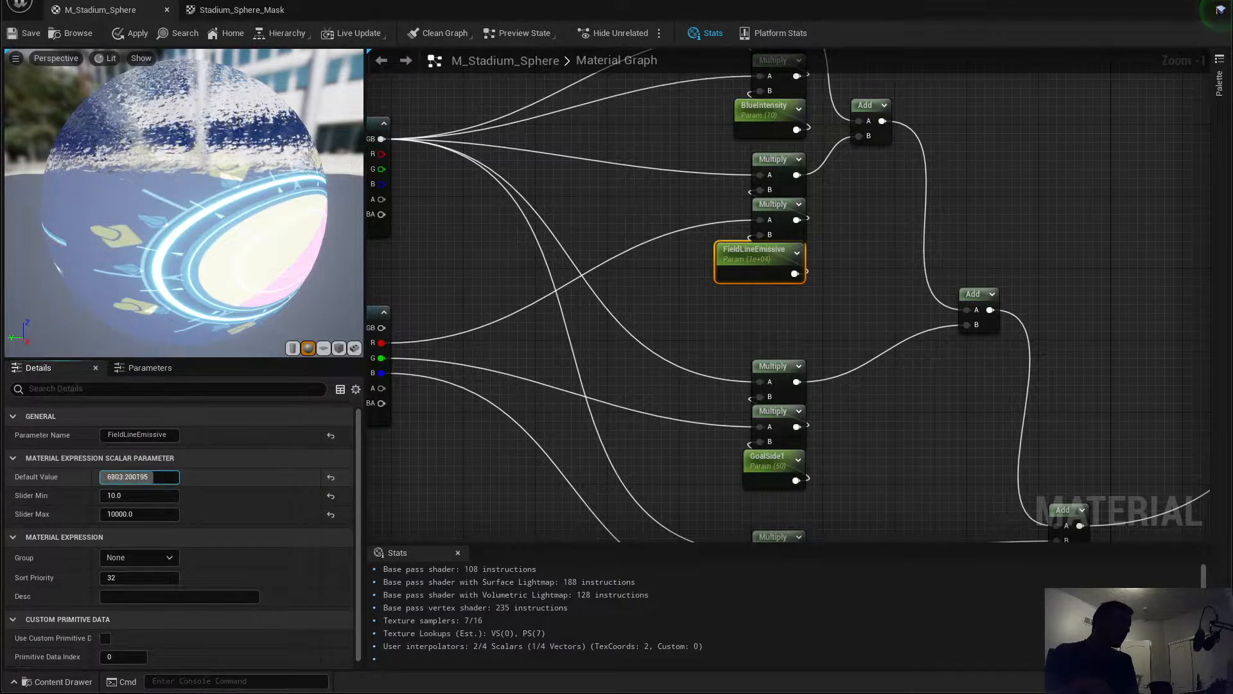
mouse_move(133, 477)
left_mouse_down()
mouse_move(120, 477)
mouse_move(131, 476)
left_mouse_up()
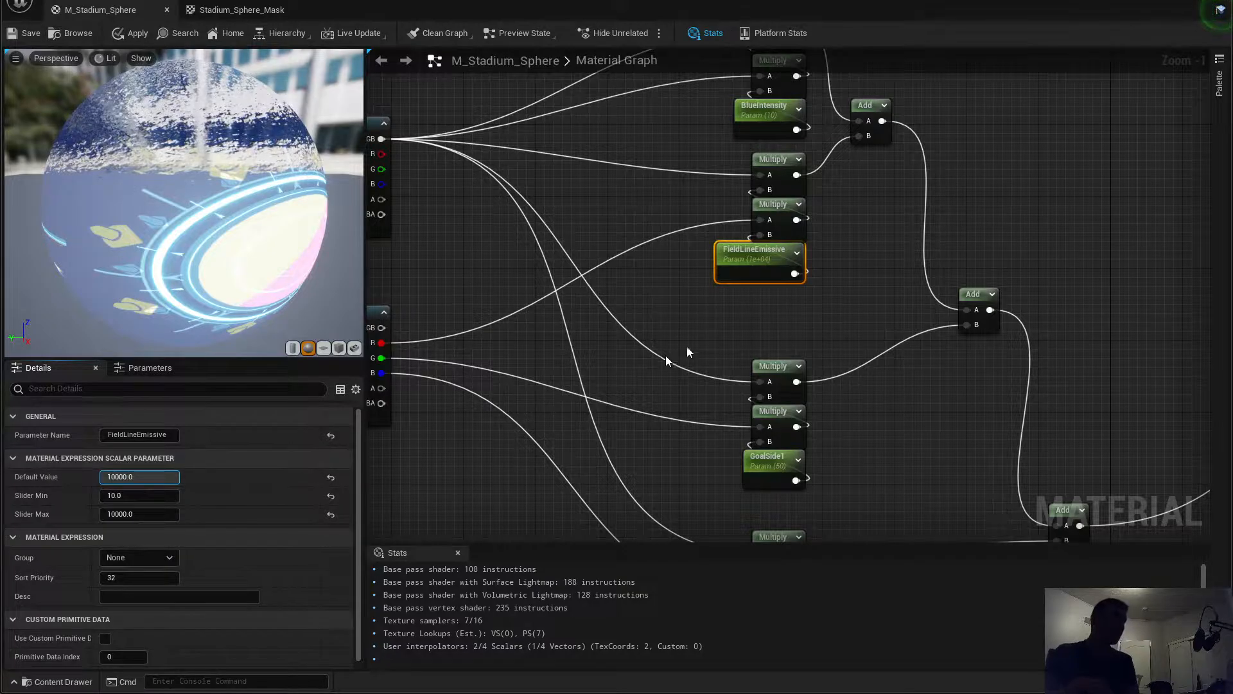
Step: Try different Default Values on the BlueIntensity parameter and set it to 20
right_click_drag(837, 305, 774, 361)
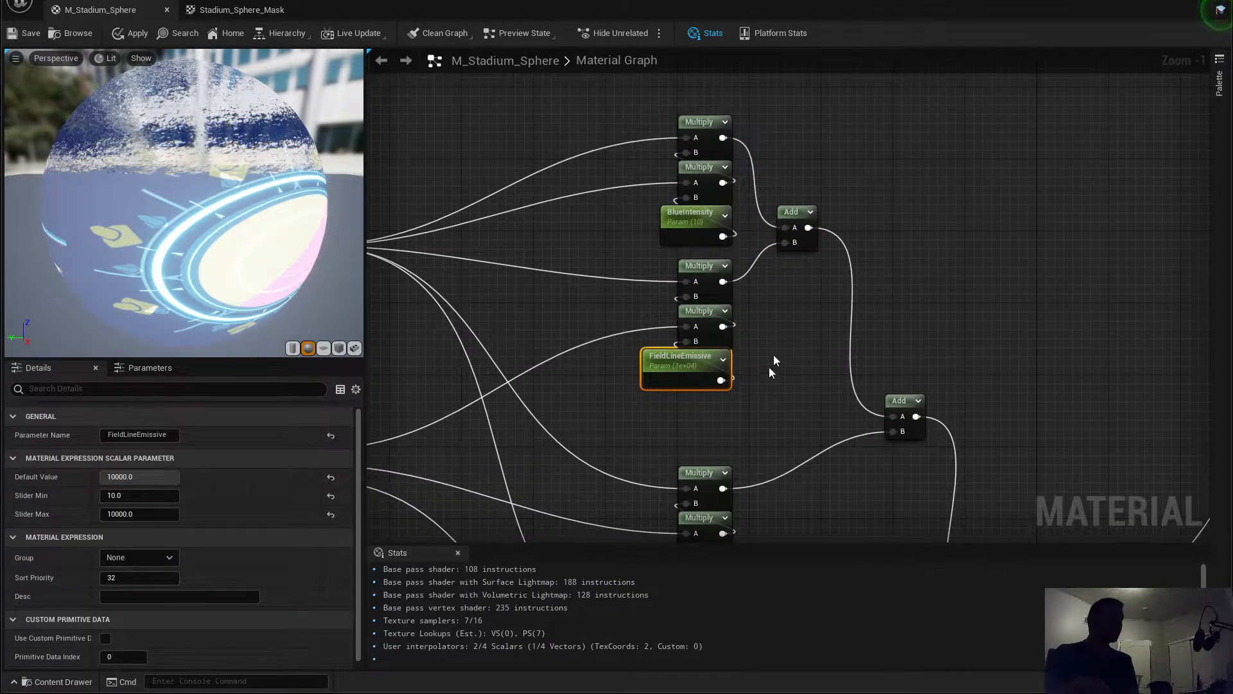
right_click_drag(799, 422, 739, 384)
left_click(681, 305)
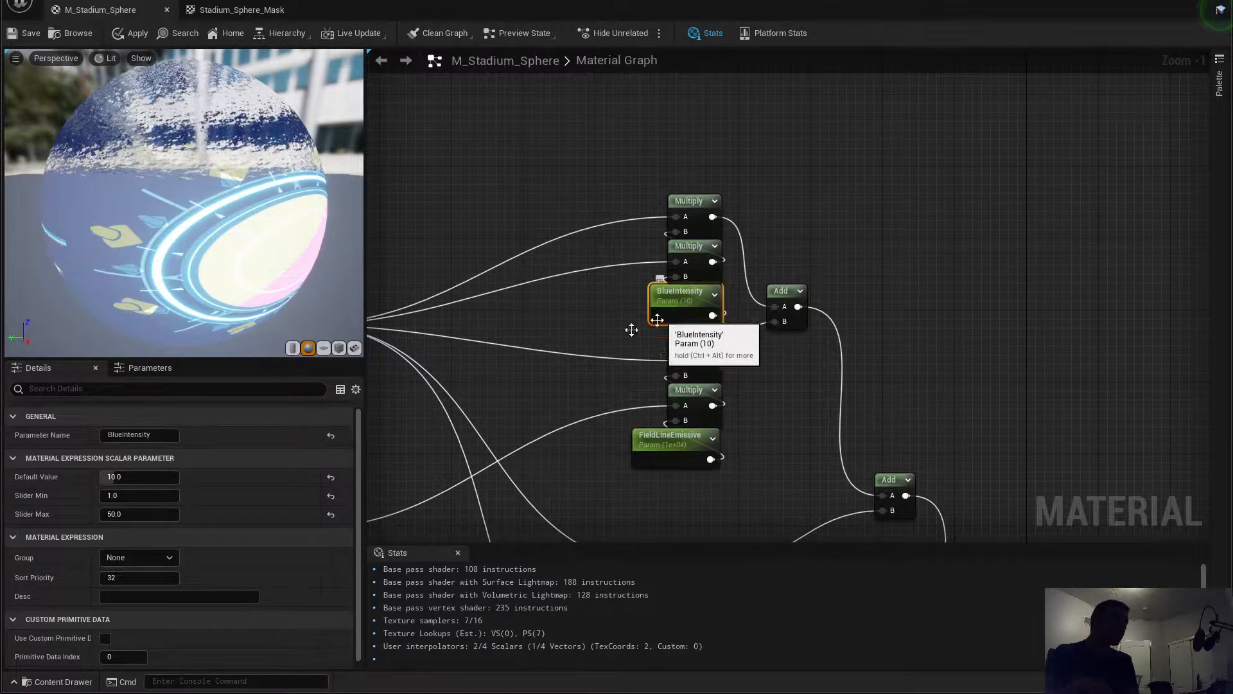
left_click_drag(121, 480, 135, 475)
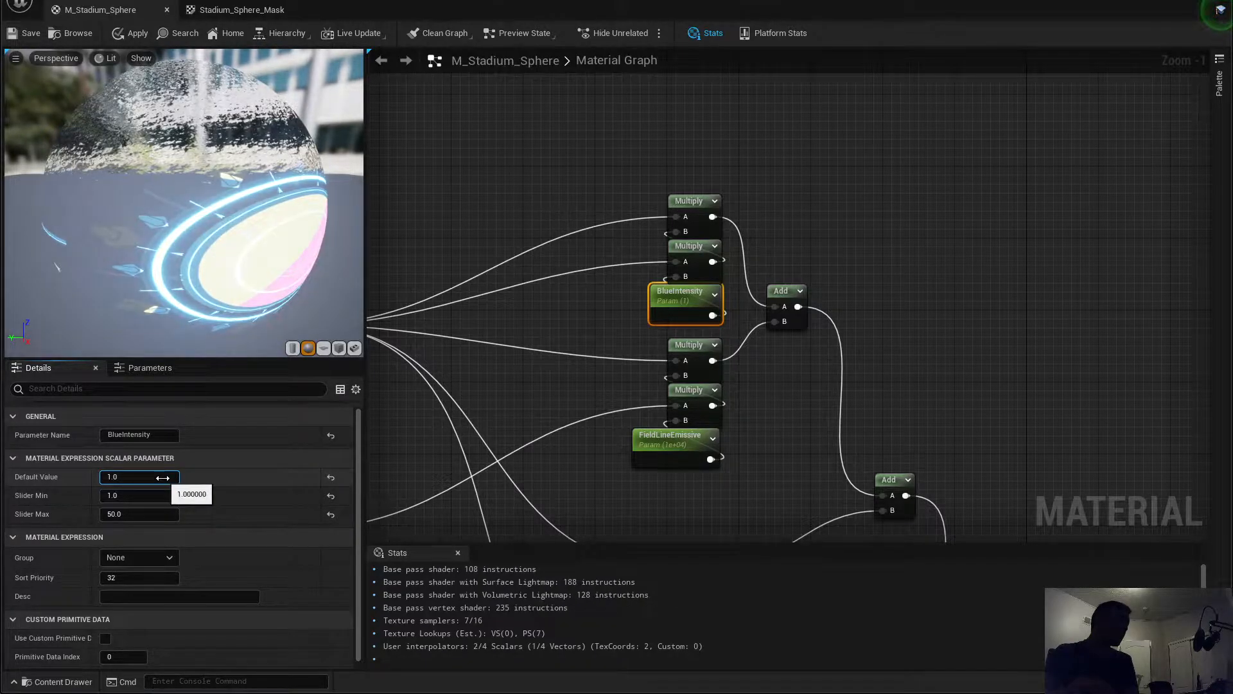
left_click(157, 478)
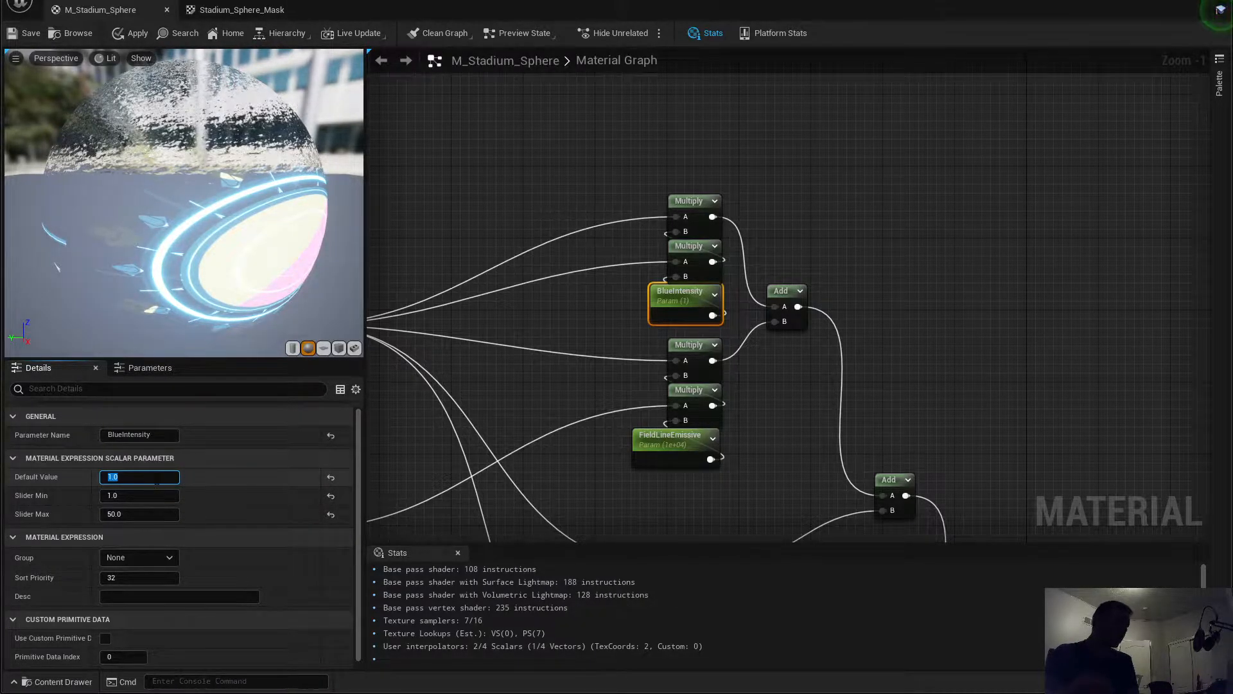
type("20")
key("Return")
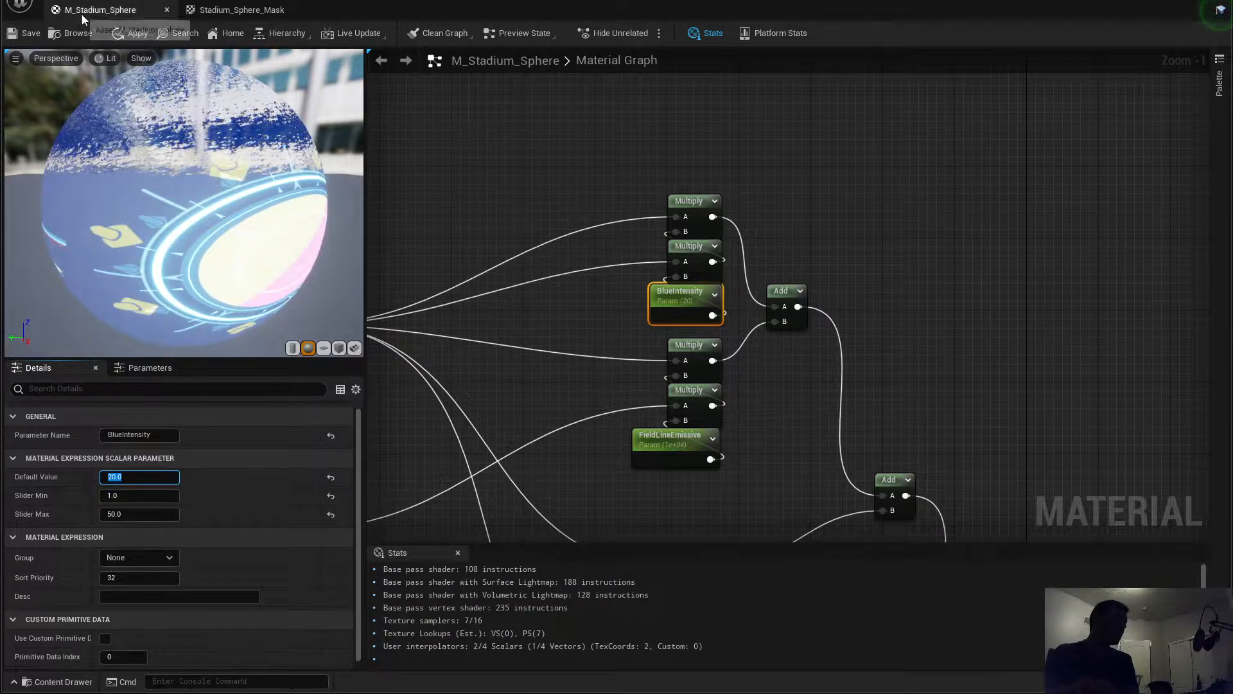
Step: Move the BlueIntensity and FieldLineEmissive Multiply stacks with their Add node down, close above the GoalSide1 stack
scroll(918, 325, "down", 1)
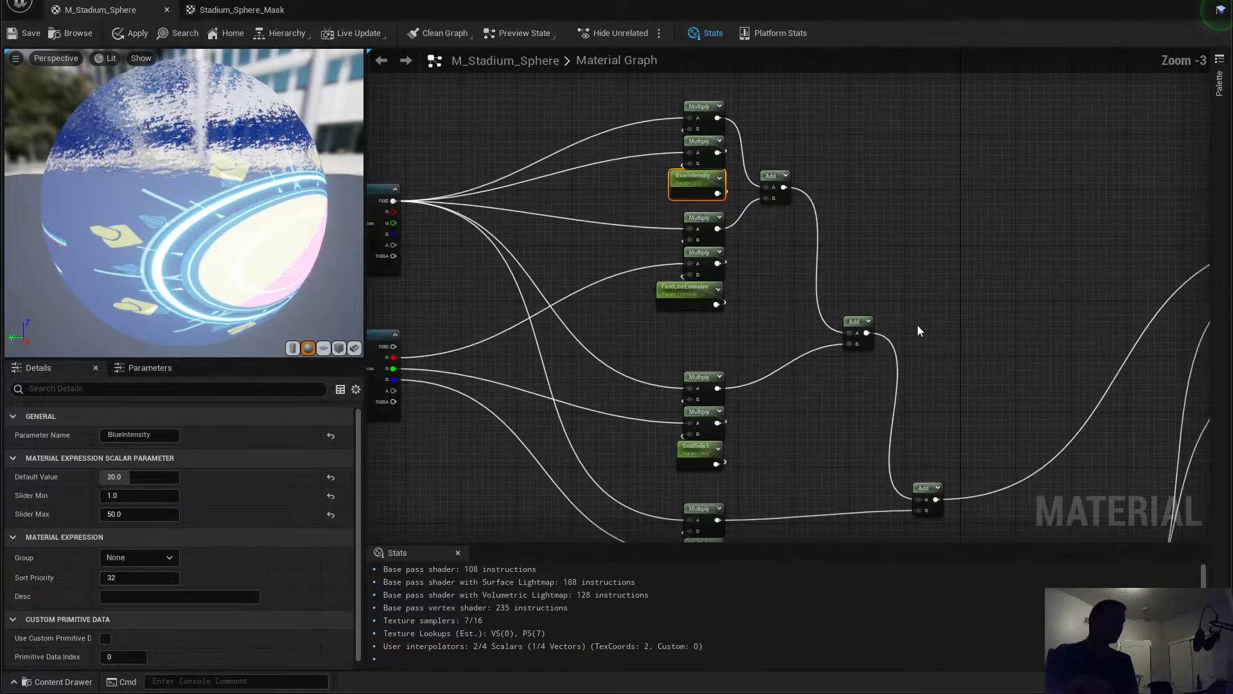
scroll(819, 257, "down", 1)
scroll(830, 275, "down", 1)
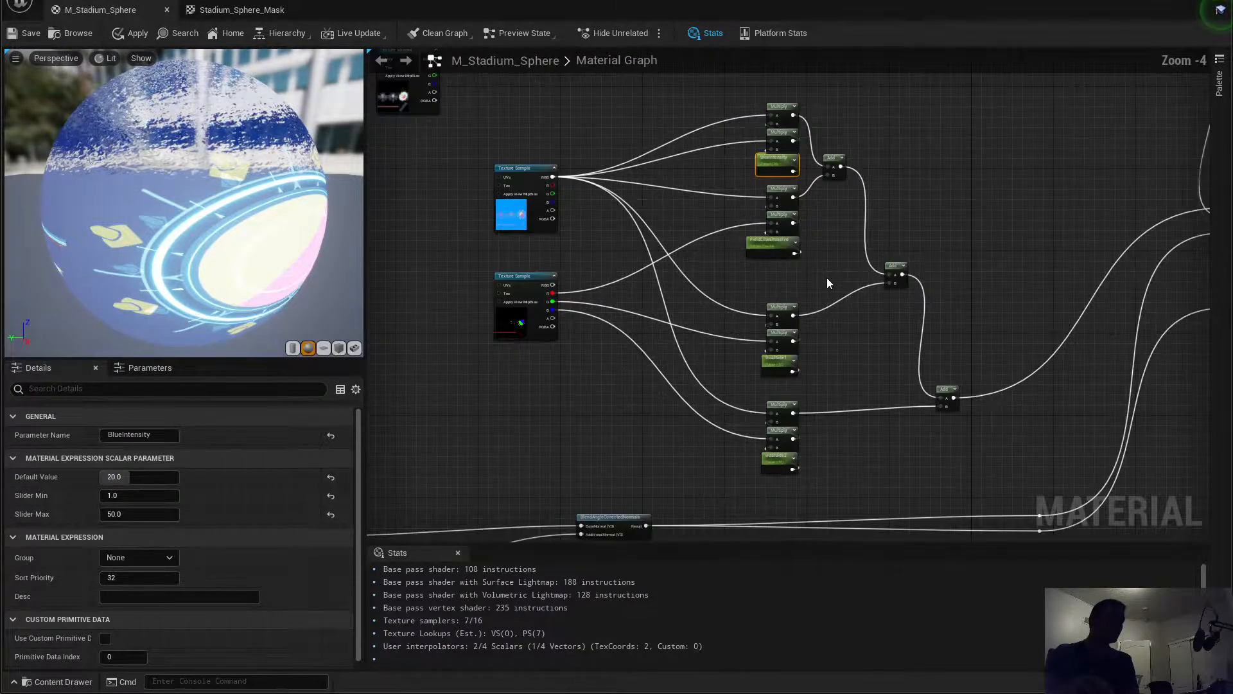
left_click_drag(870, 273, 774, 147)
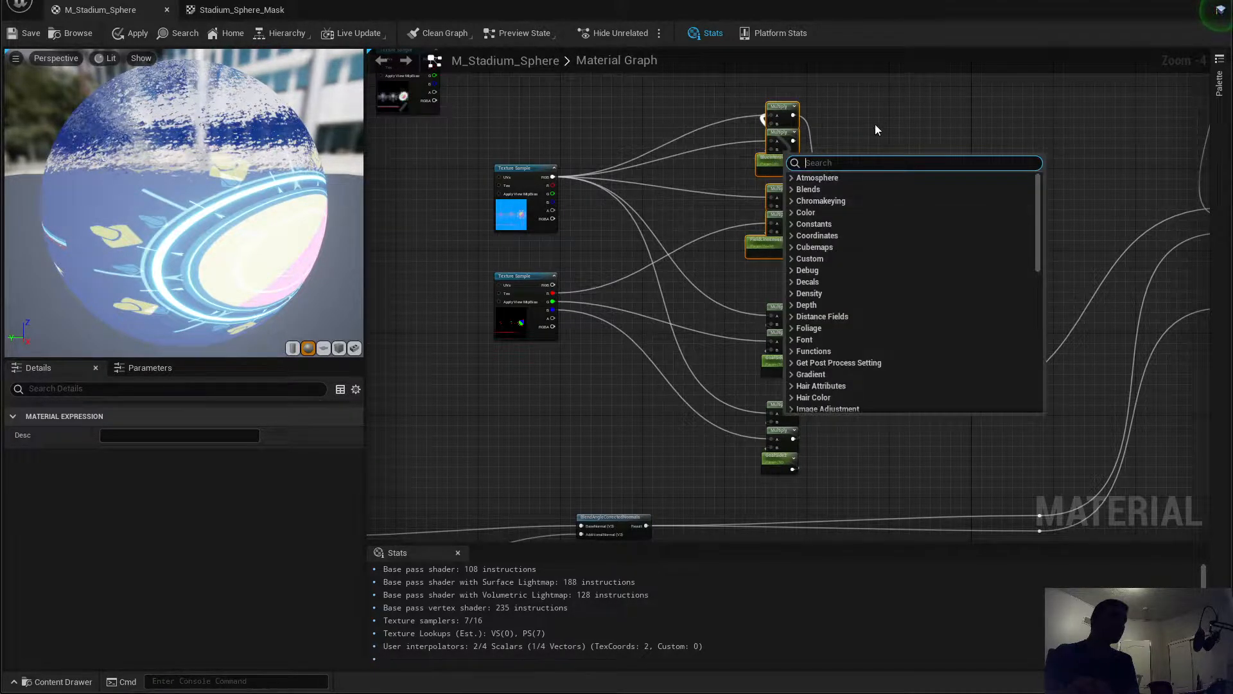
left_click_drag(852, 272, 783, 144)
scroll(792, 273, "up", 4)
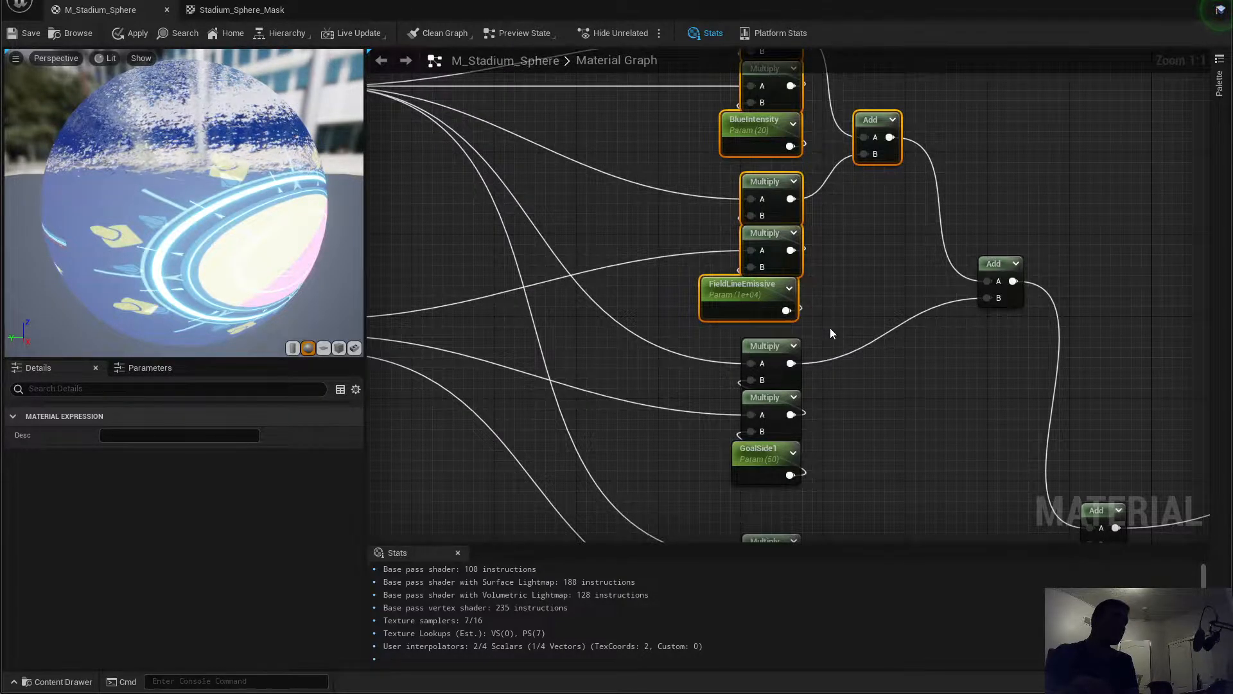
left_click(848, 318)
right_click_drag(851, 316, 837, 202)
scroll(899, 315, "down", 6)
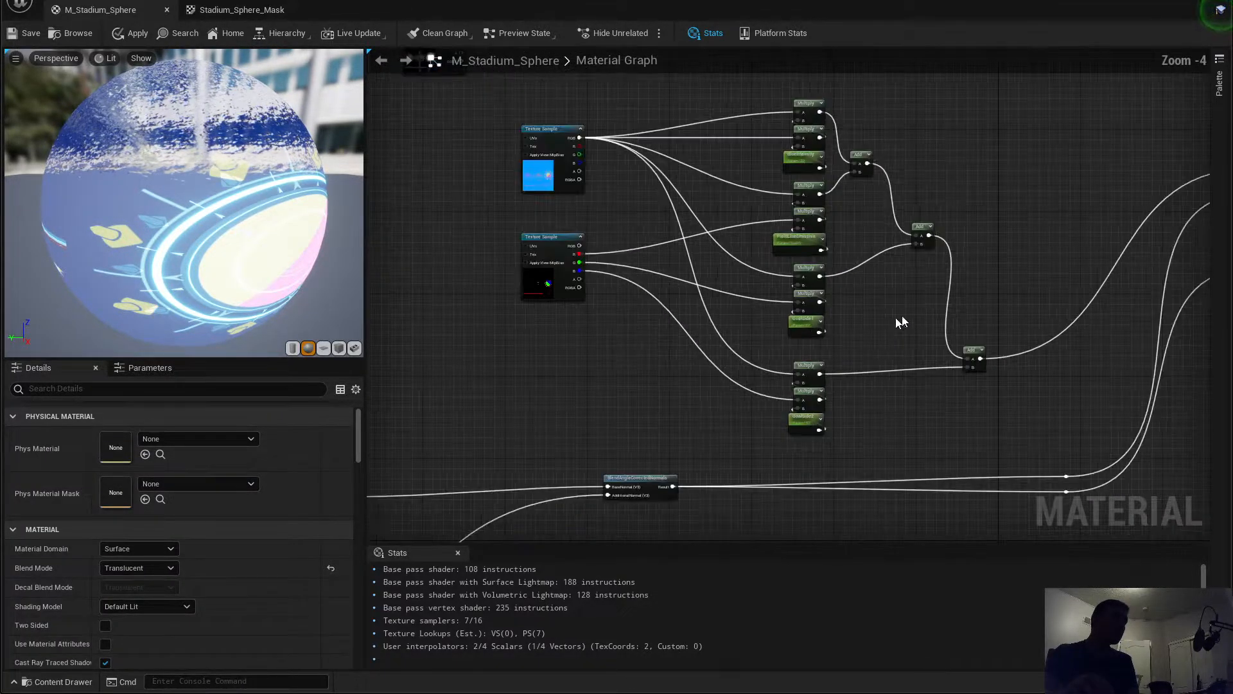
left_click_drag(944, 313, 745, 223)
left_click_drag(921, 327, 789, 110)
scroll(835, 300, "up", 3)
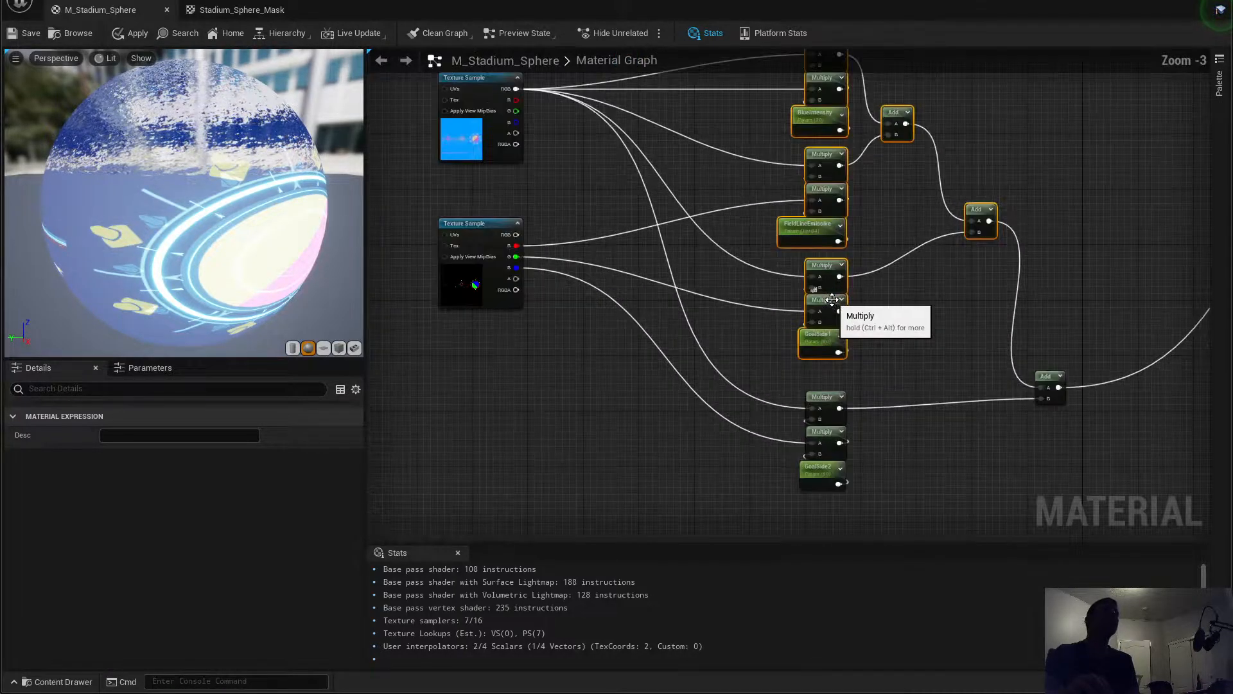
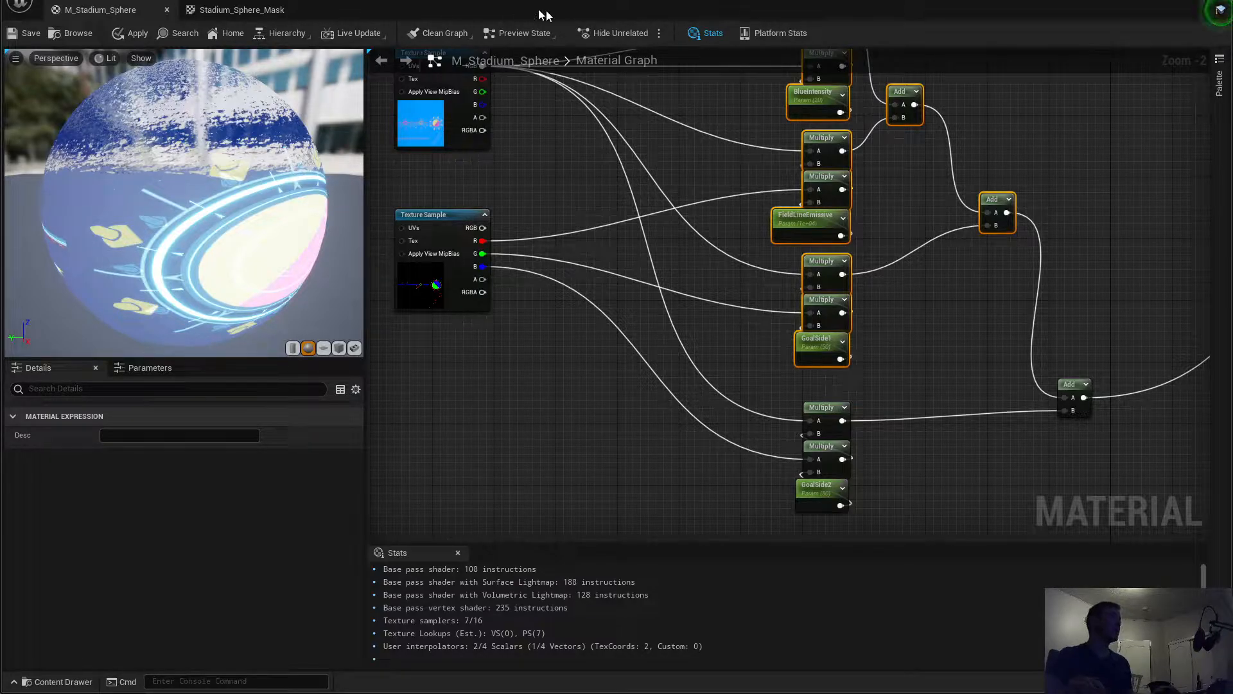
Step: Move the GoalSide2 parameter and its two Multiply nodes up, close beneath the GoalSide1 stack
right_click_drag(872, 421, 799, 352)
left_click(817, 409)
scroll(817, 413, "up", 2)
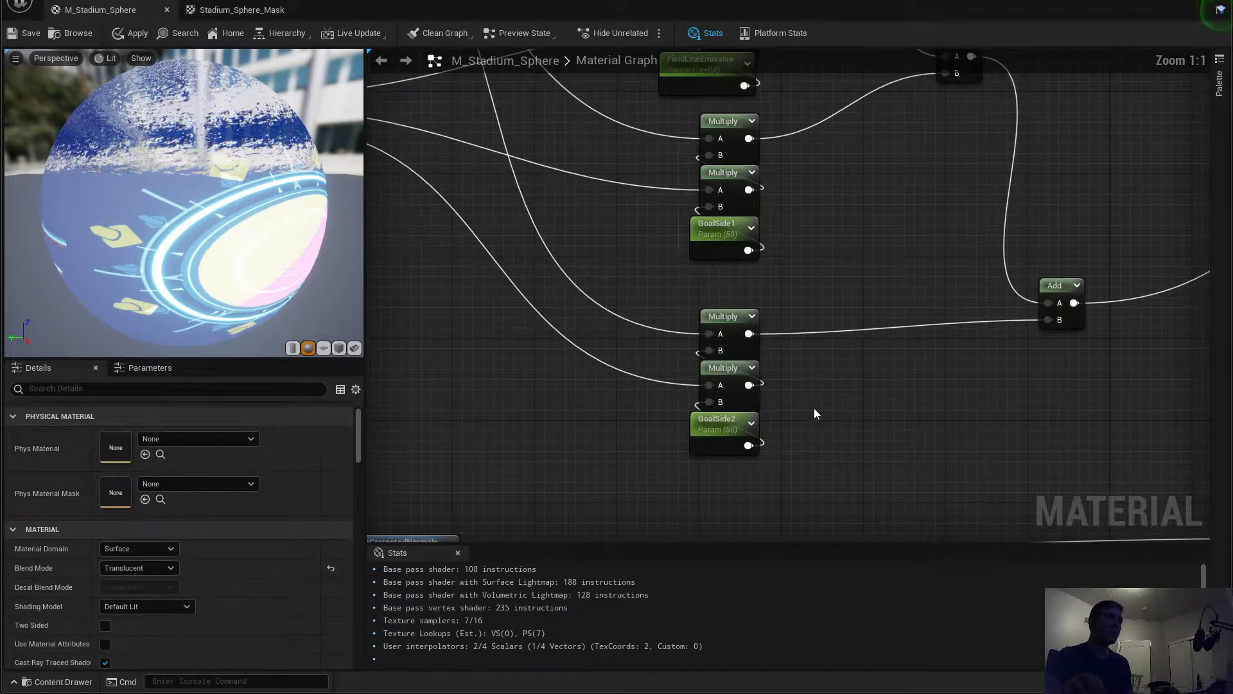
left_click_drag(830, 461, 618, 316)
left_click_drag(722, 321, 722, 289)
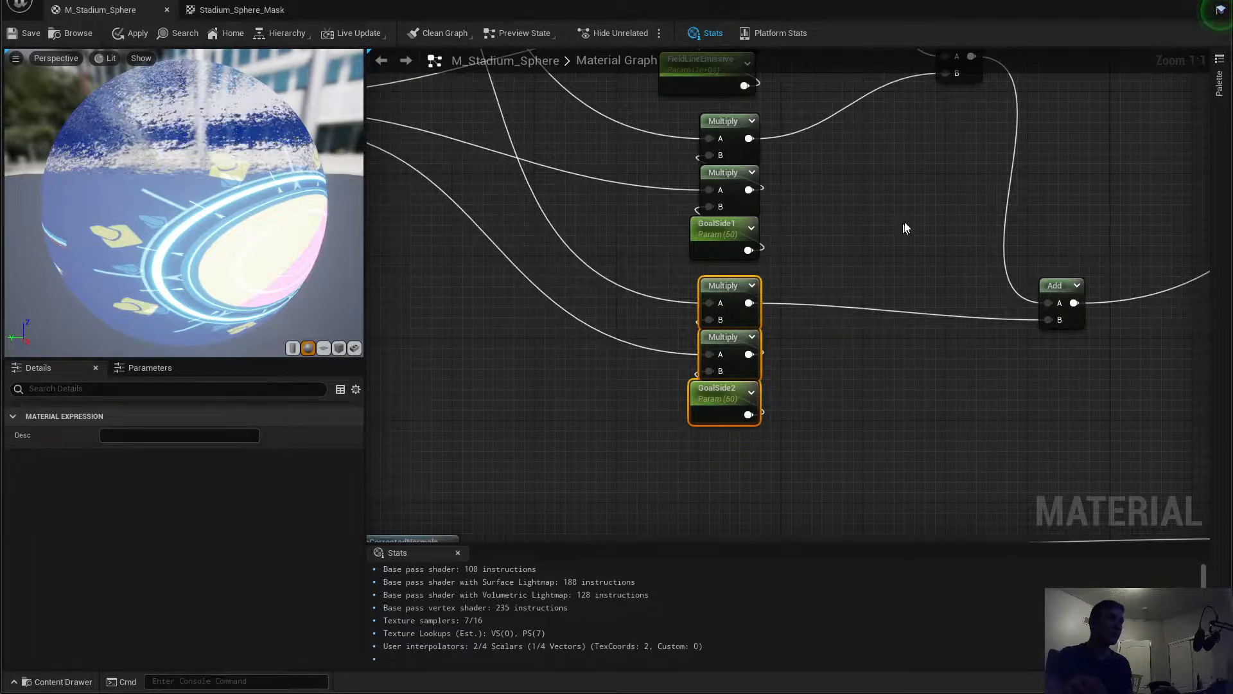
Step: Reposition the two lower Add nodes closer to the GoalSide1 and GoalSide2 stacks in a diagonal cascade
right_click_drag(903, 223, 691, 347)
left_click(778, 362)
scroll(779, 363, "down", 3)
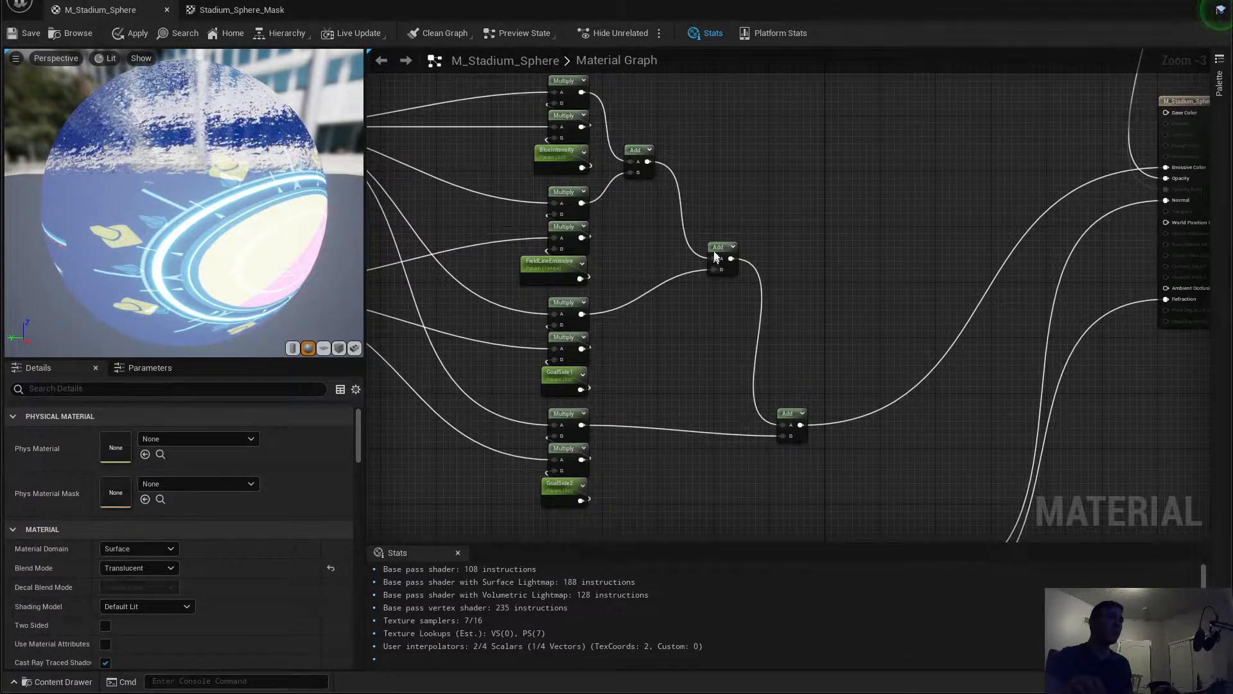
left_click_drag(718, 251, 696, 277)
left_click(787, 413)
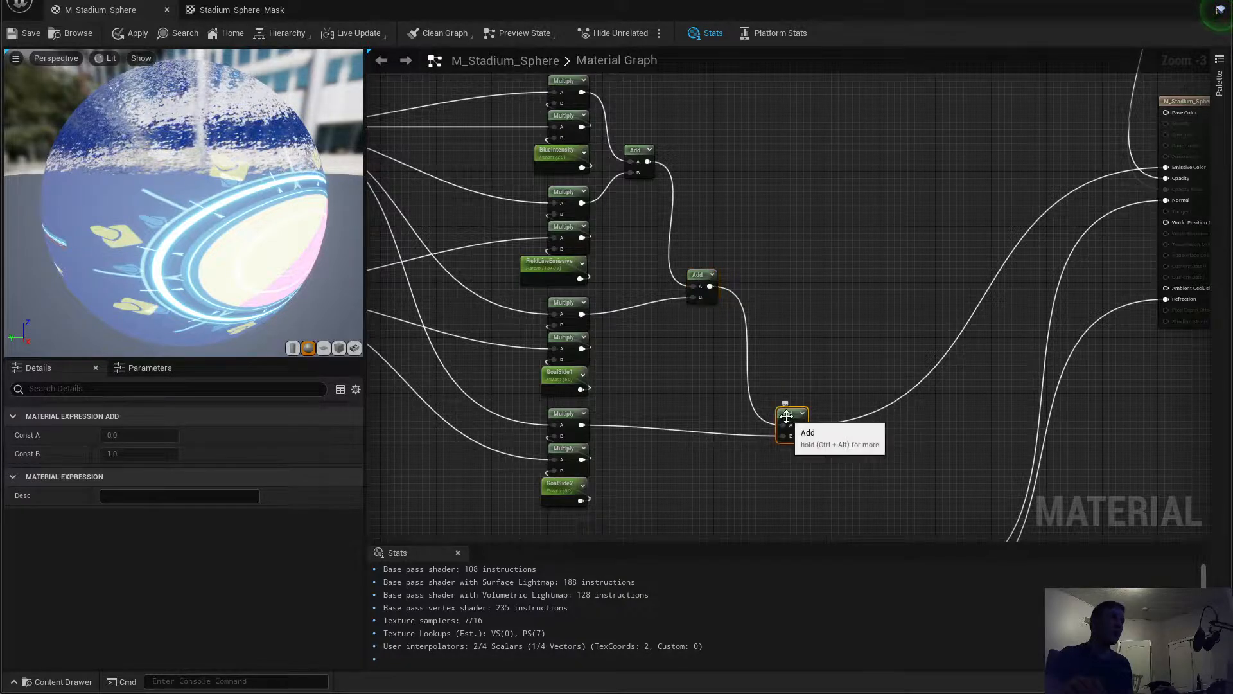
left_click_drag(794, 413, 761, 400)
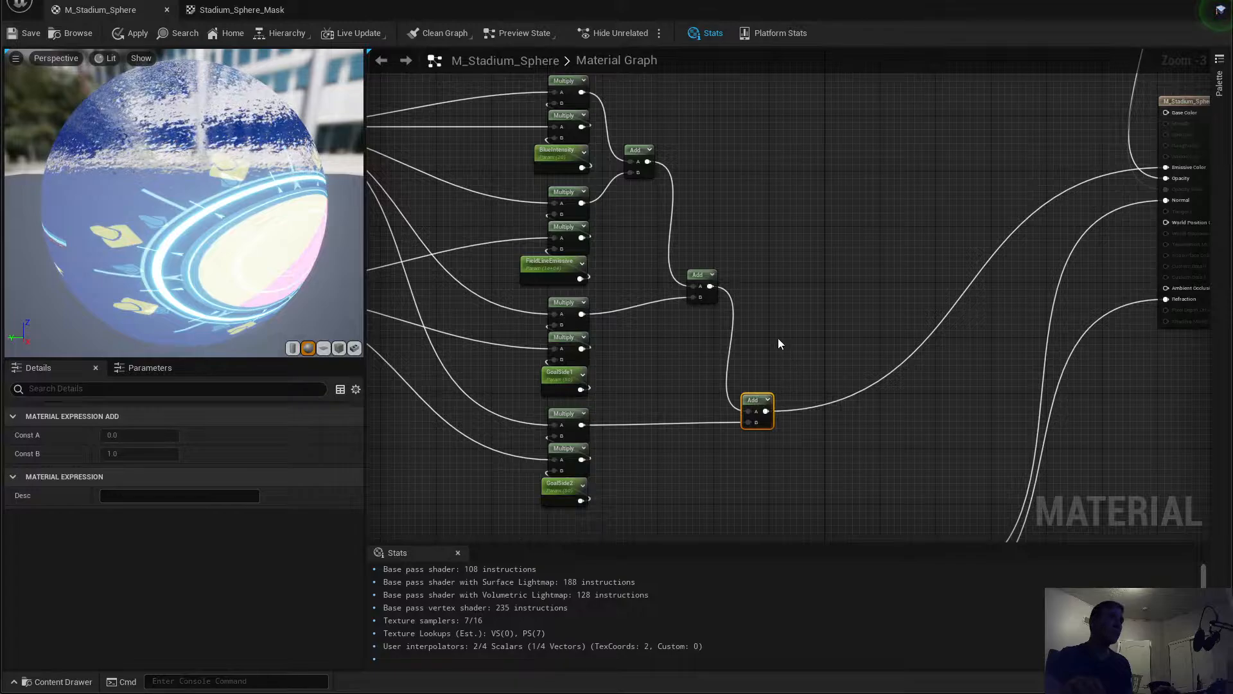
right_click_drag(779, 344, 740, 334)
left_click(659, 261)
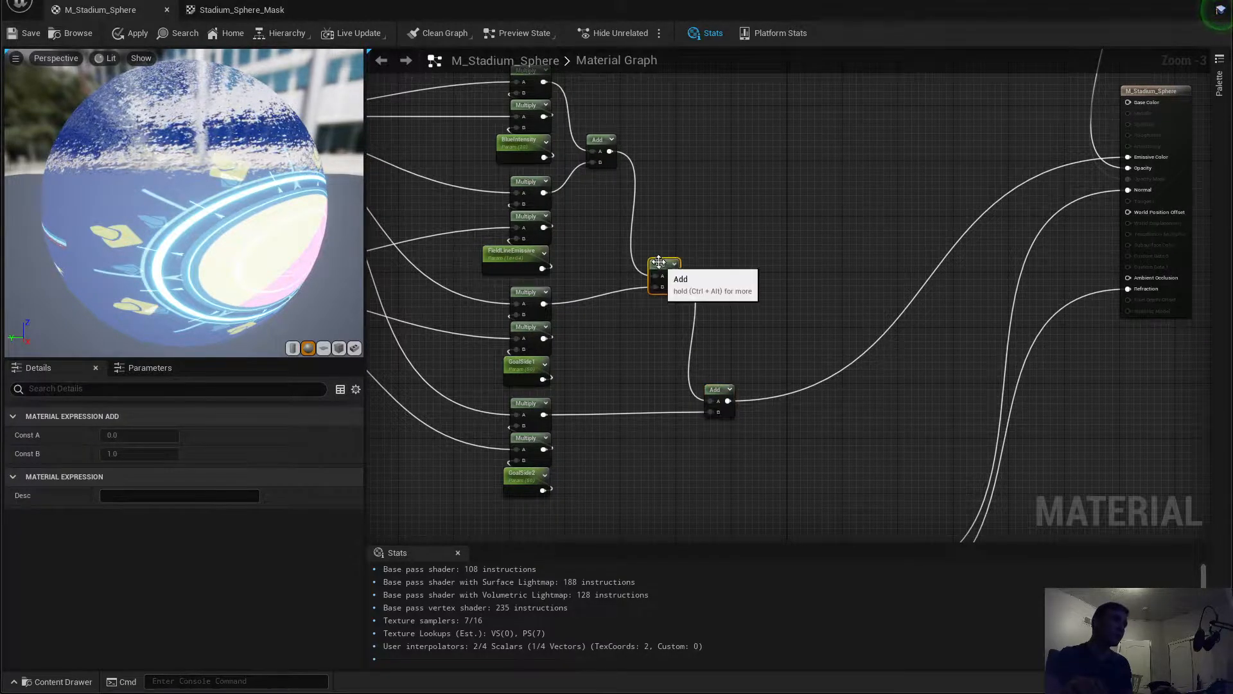
left_click_drag(659, 262, 659, 273)
left_click(726, 229)
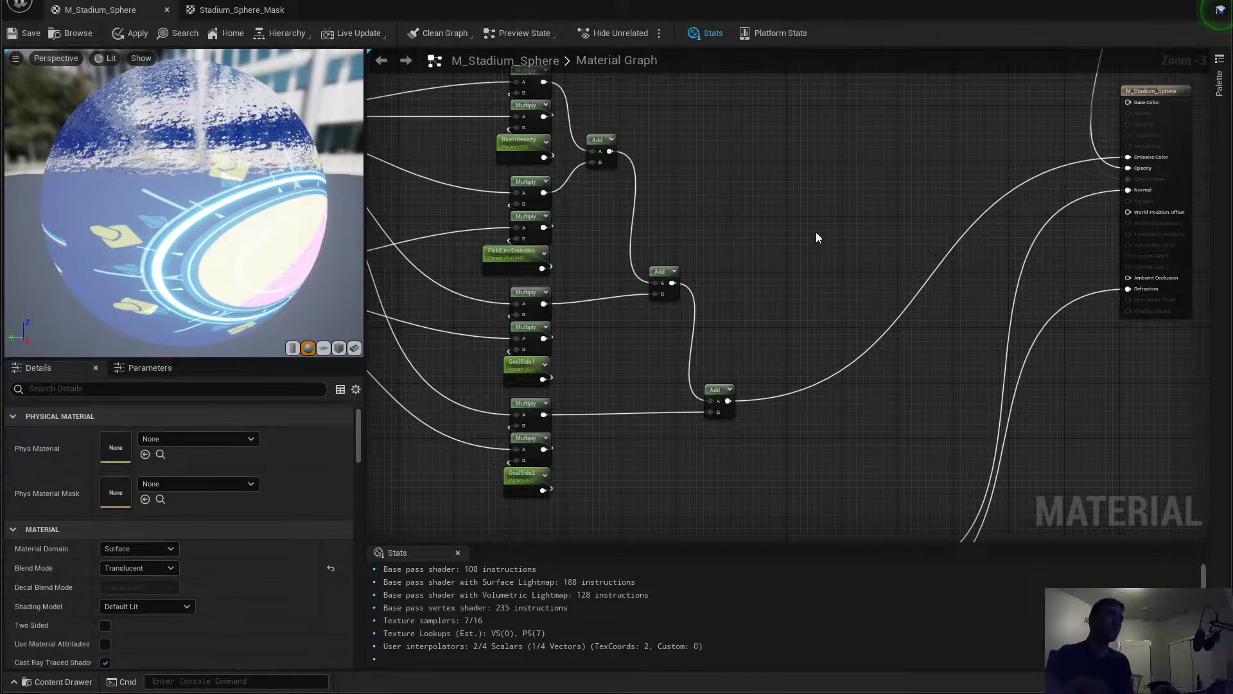
scroll(734, 271, "down", 3)
scroll(724, 299, "up", 1)
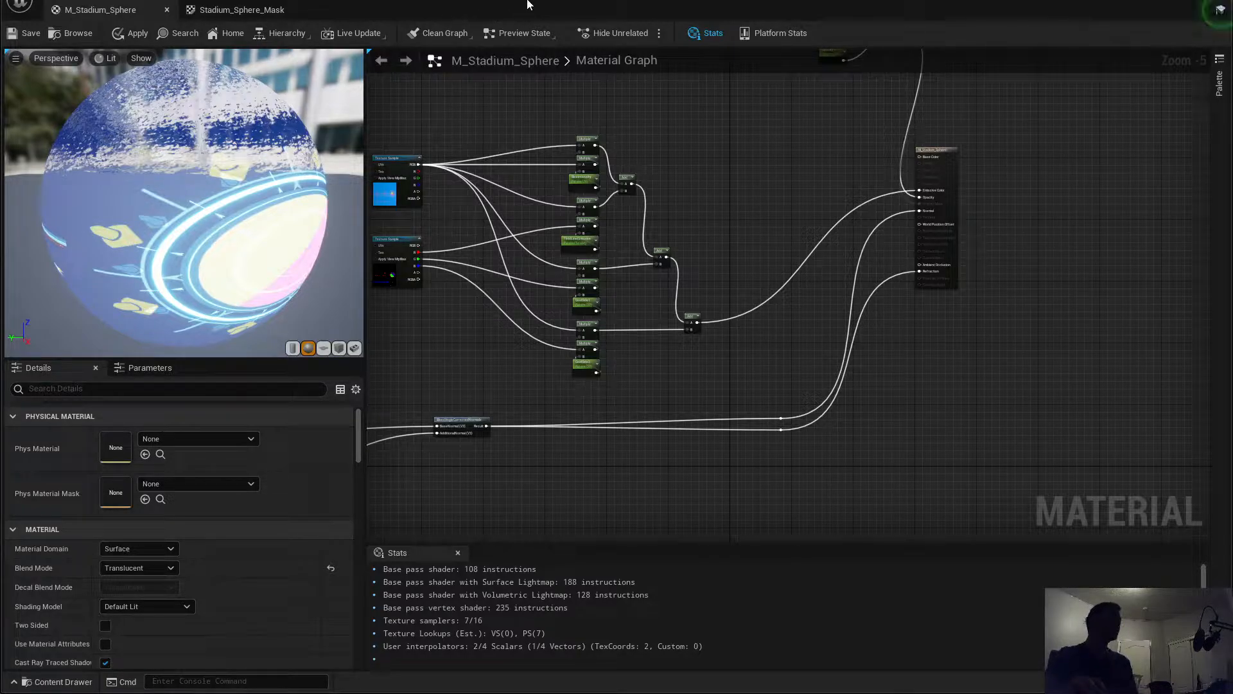
right_click_drag(748, 312, 808, 304)
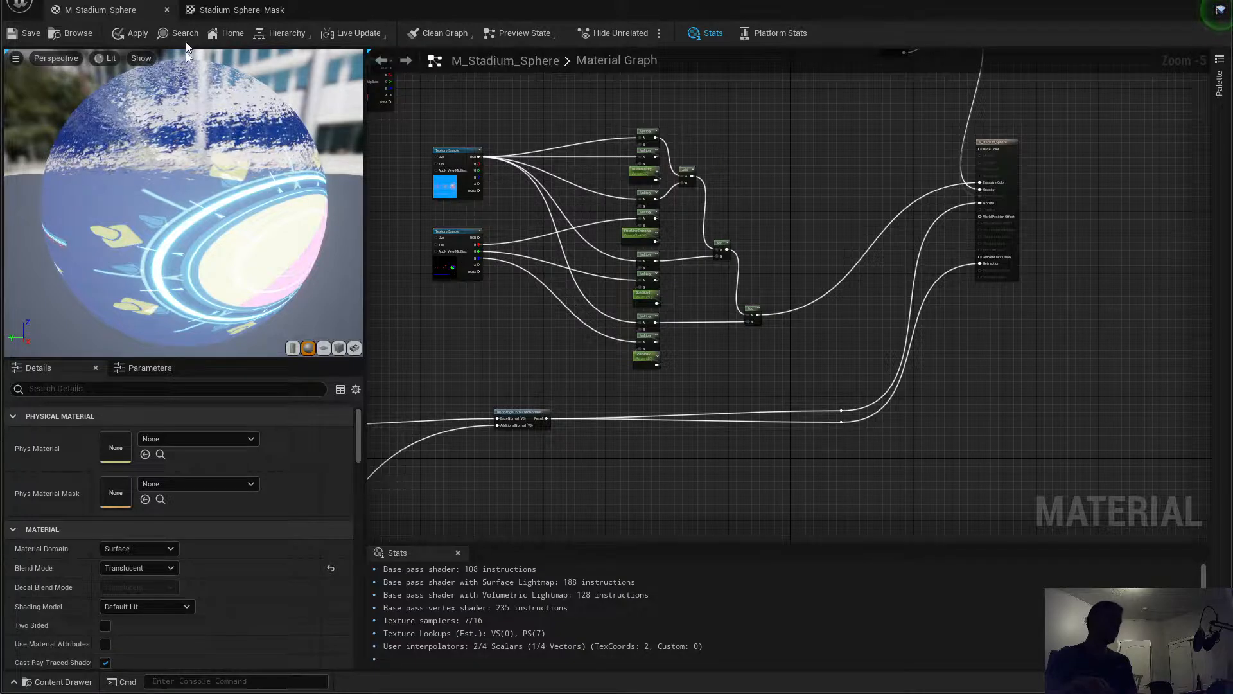
Step: Apply the changes made to M_Stadium_Sphere and save the material
left_click(132, 33)
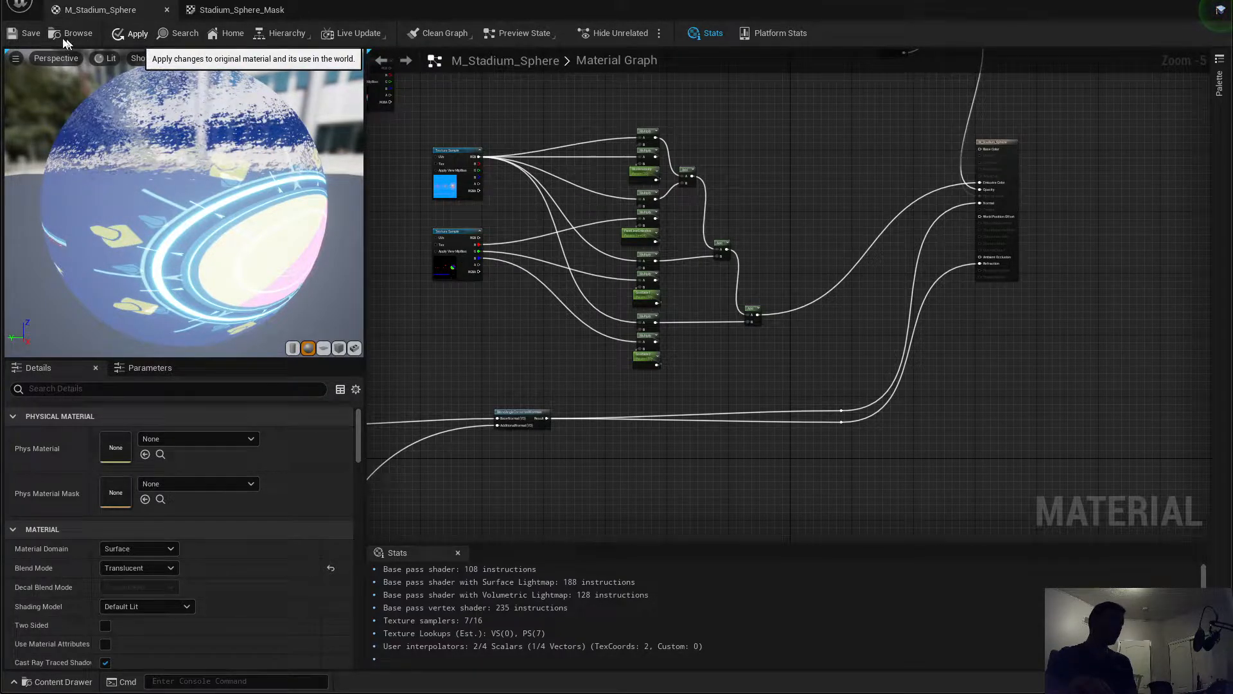
left_click(22, 34)
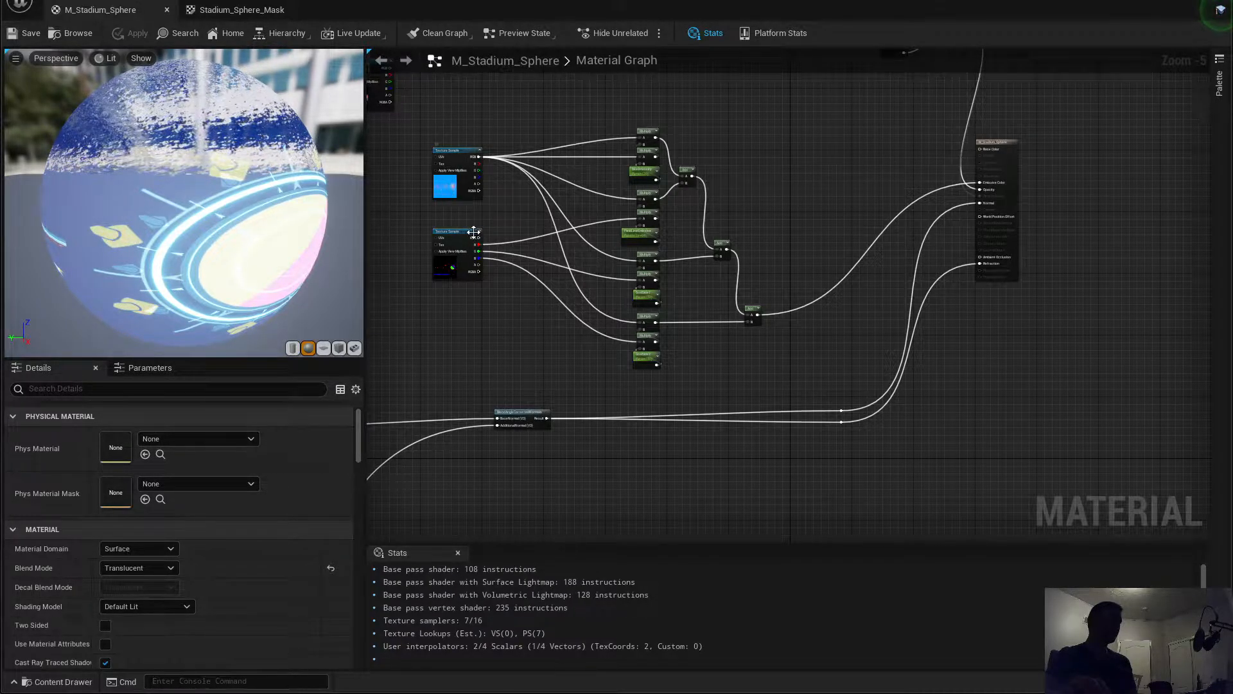
Step: Examine how the mask texture's channels feed the BlueIntensity, FieldLineEmissive and GoalSide Multiply stacks and their Add nodes
scroll(508, 244, "up", 2)
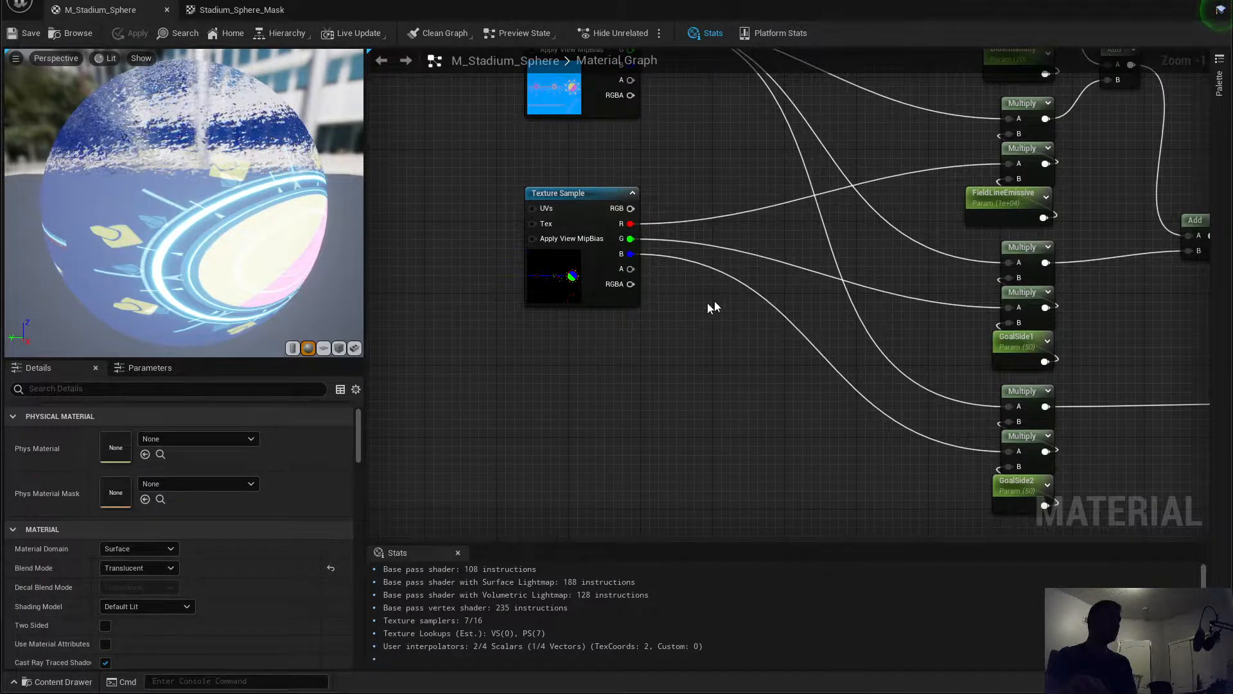
scroll(607, 353, "down", 1)
scroll(602, 352, "down", 1)
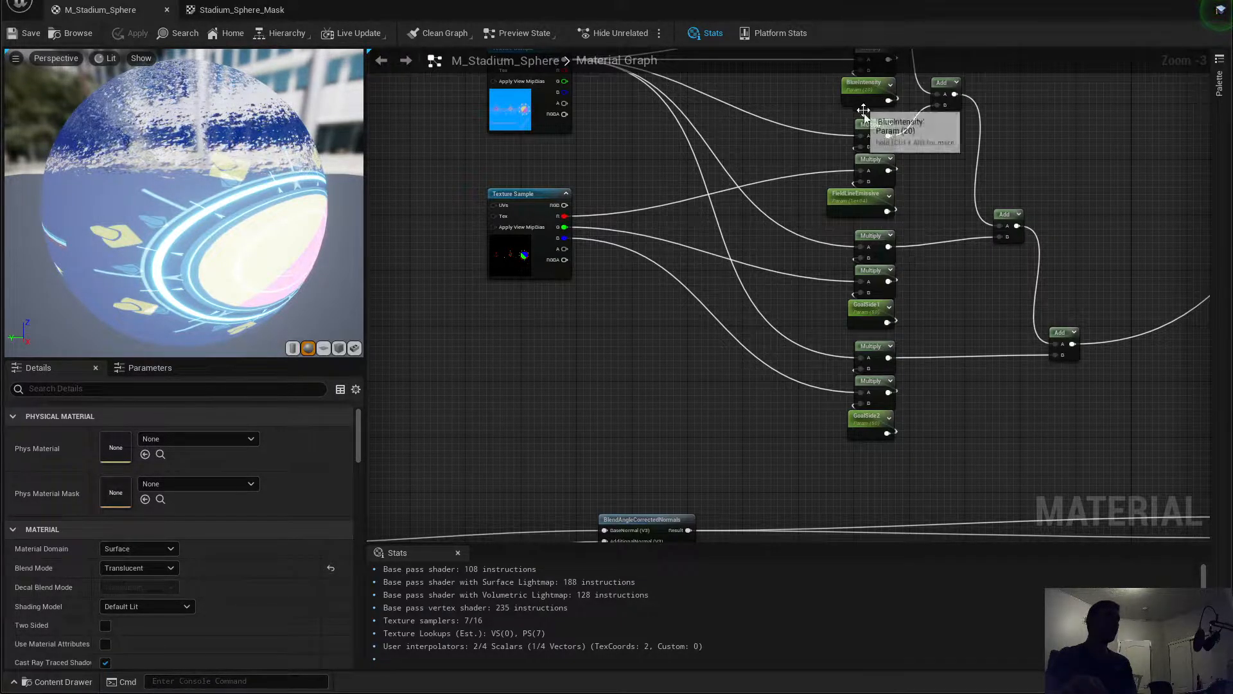
right_click_drag(878, 90, 821, 257)
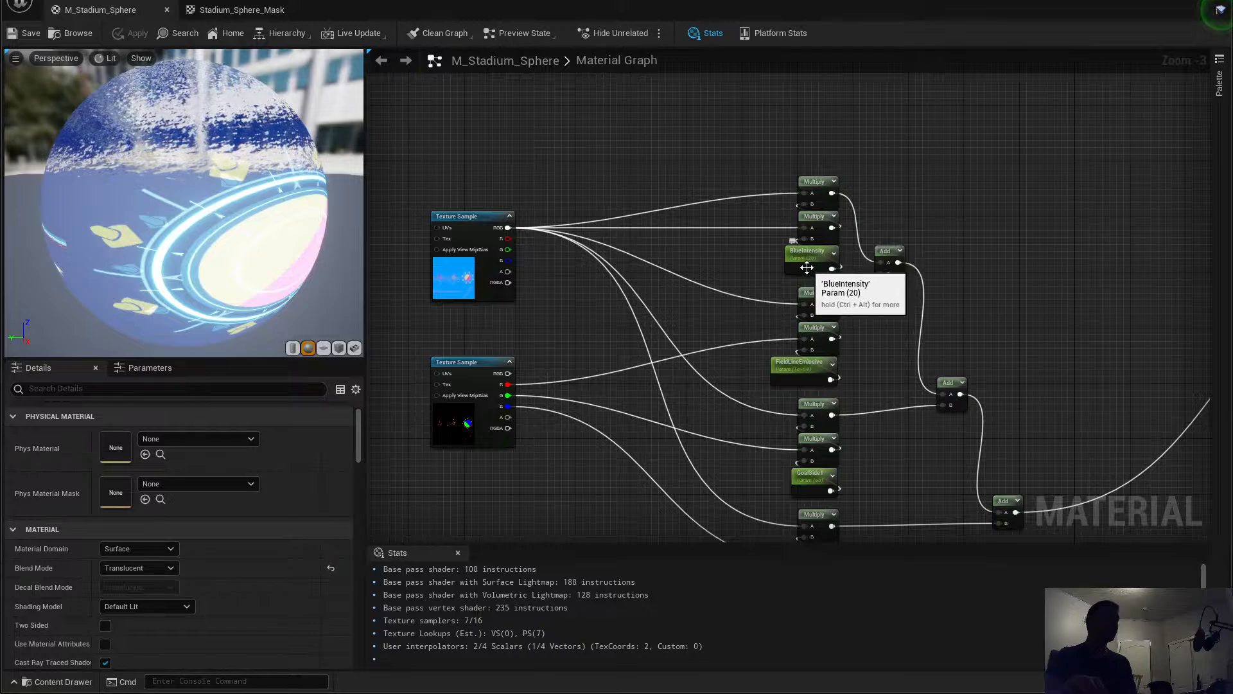
right_click_drag(738, 283, 684, 257)
right_click_drag(631, 289, 624, 250)
scroll(624, 250, "down", 1)
right_click_drag(648, 300, 627, 212)
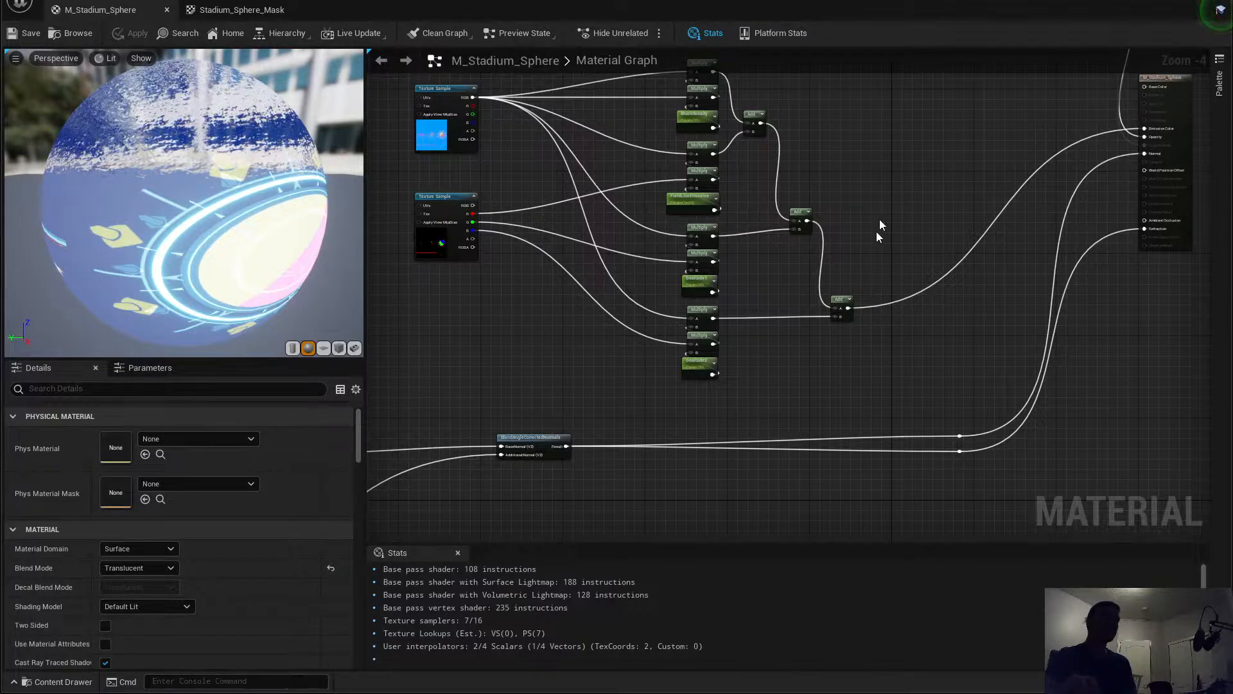
scroll(878, 235, "down", 2)
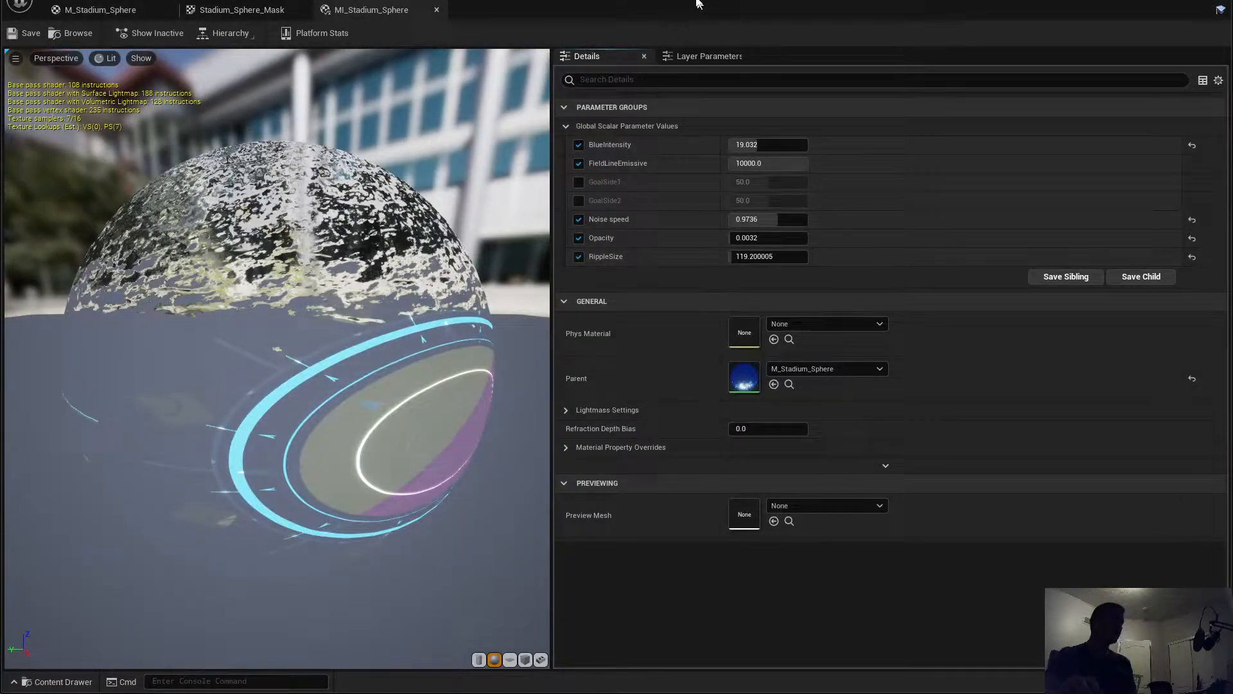
Step: Move the MI_Stadium_Sphere window off the Blitzball level viewport and look around the stadium field
left_click_drag(698, 3, 1232, 0)
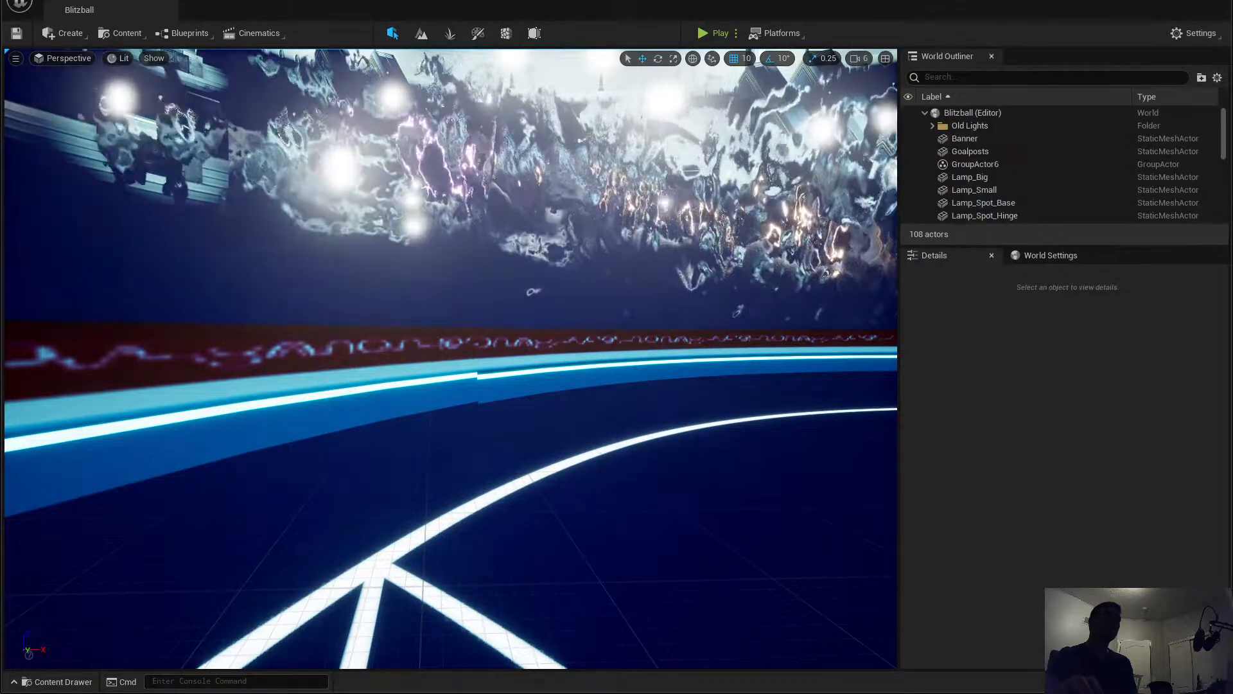
right_click_drag(450, 358, 725, 376)
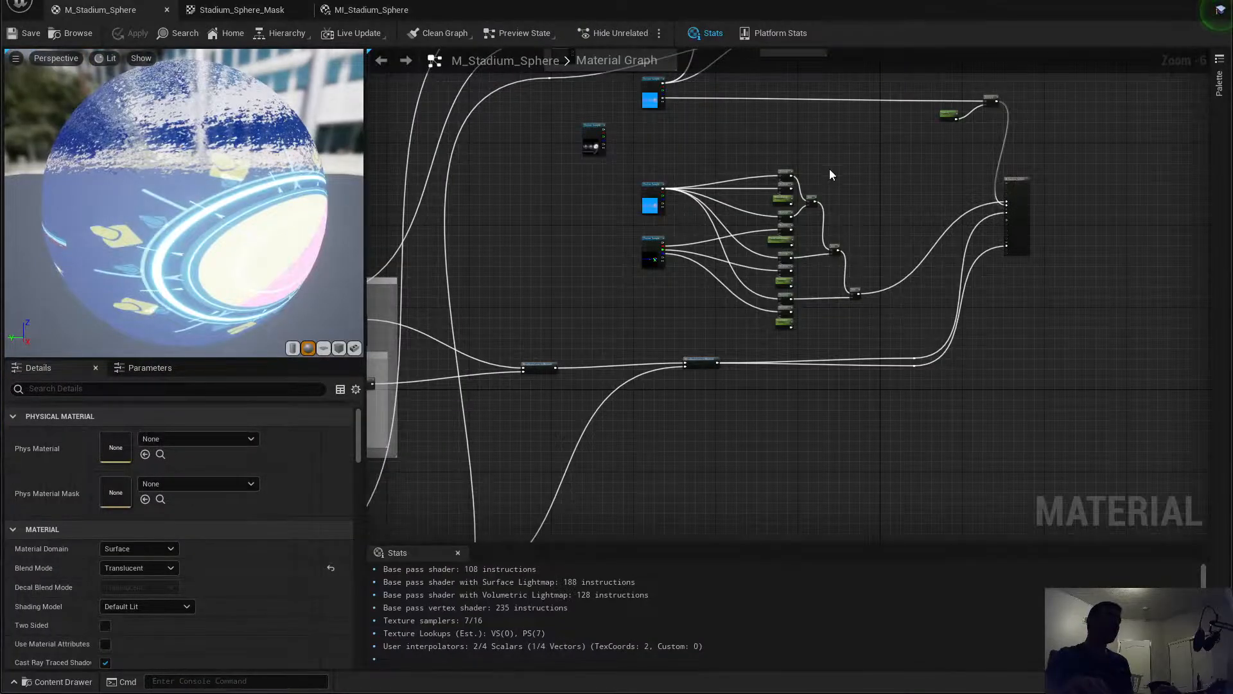
Step: Reposition the Opacity parameter lower in the M_Stadium_Sphere graph and shift its Multiply node slightly down and inward
right_click_drag(830, 173, 729, 306)
scroll(784, 317, "up", 2)
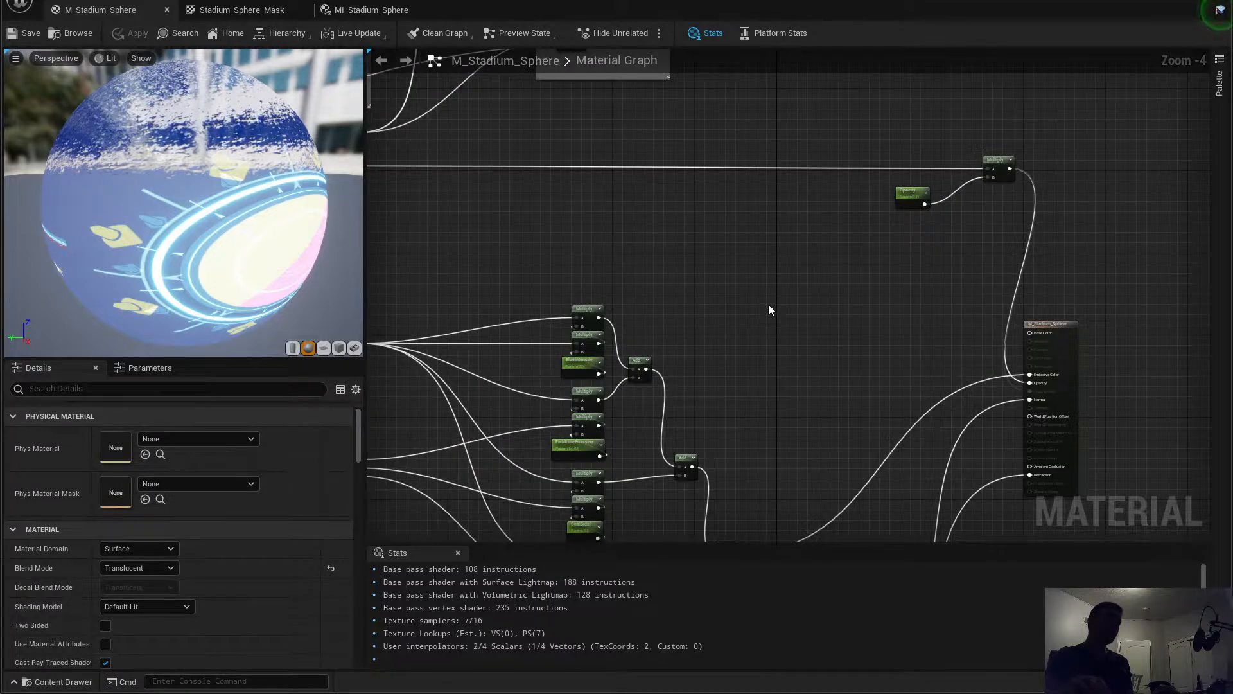
right_click_drag(944, 212, 910, 273)
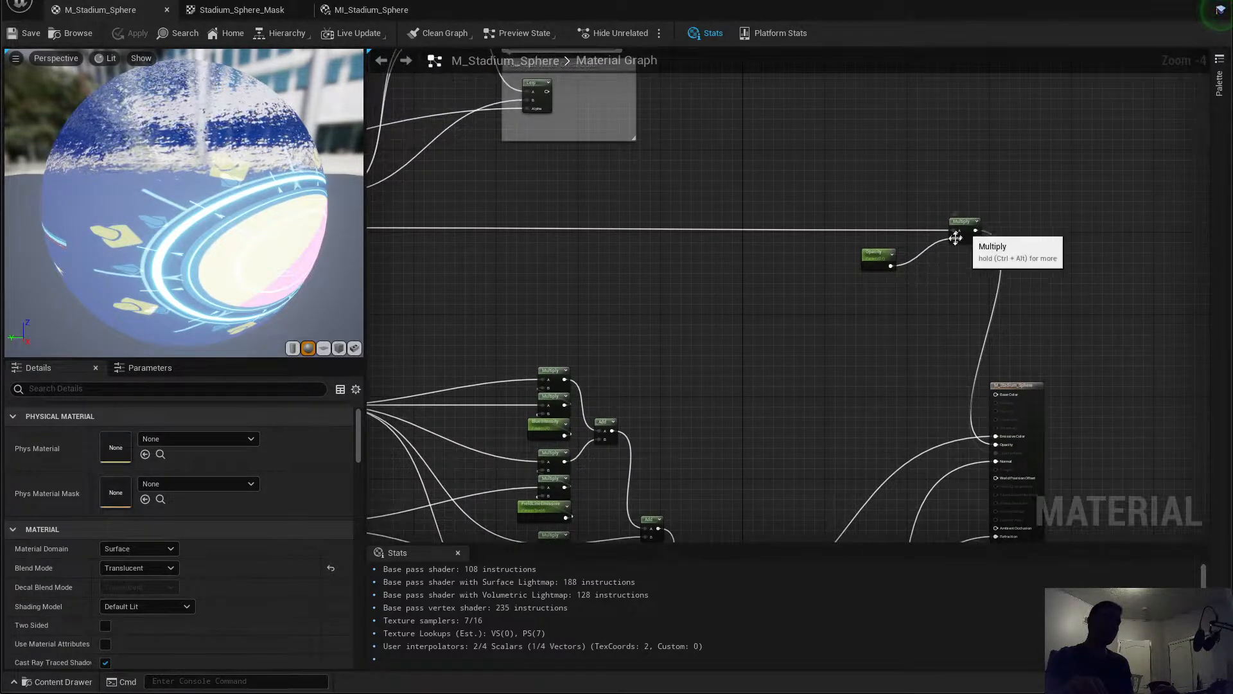
left_click_drag(877, 254, 866, 310)
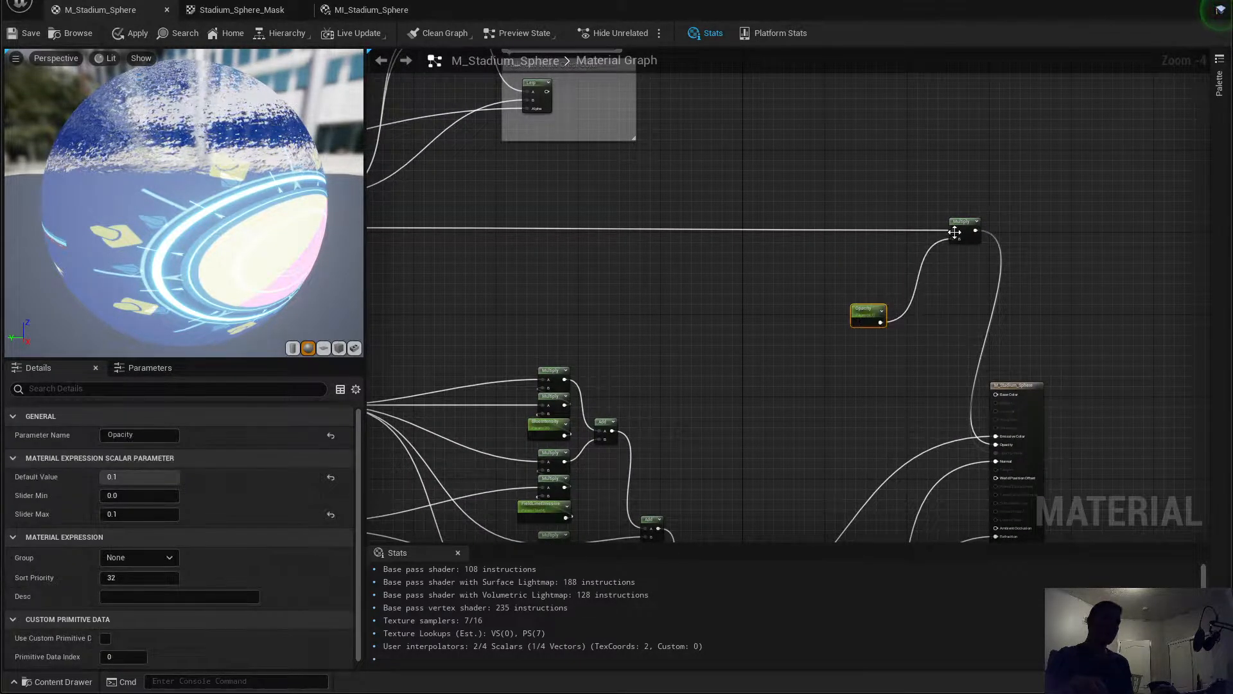
left_click_drag(958, 228, 927, 242)
right_click_drag(710, 270, 721, 238)
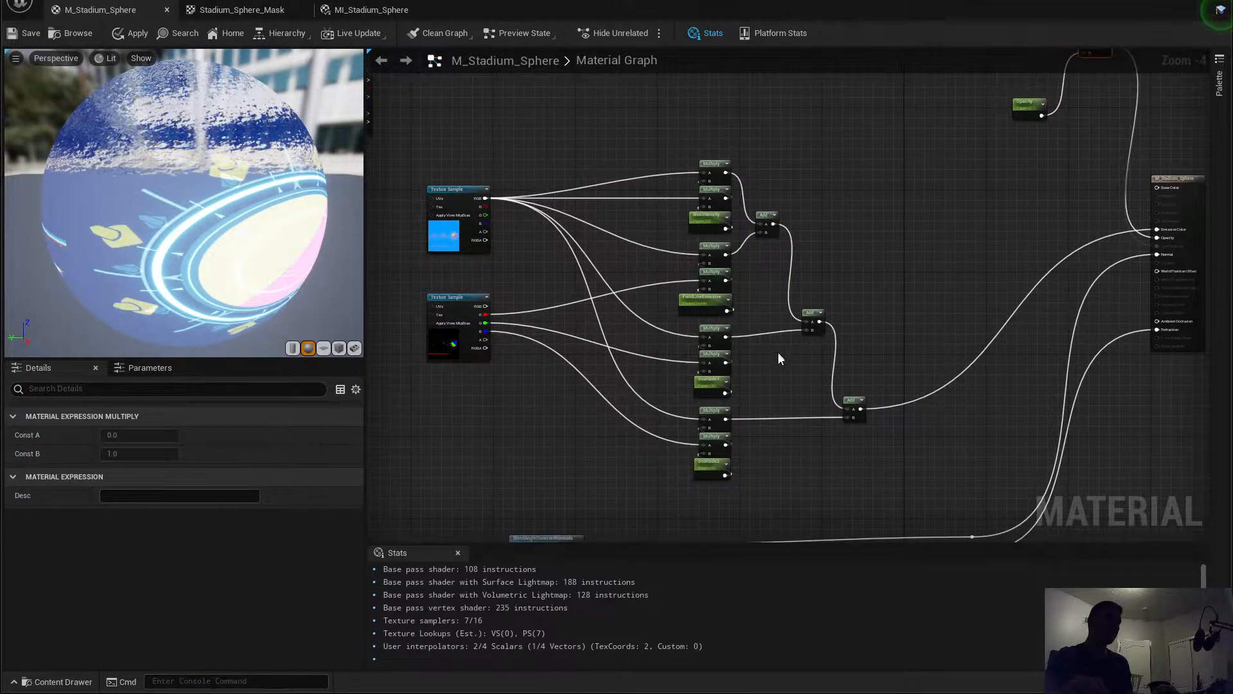
right_click_drag(813, 370, 875, 329)
scroll(875, 329, "down", 2)
scroll(830, 340, "up", 1)
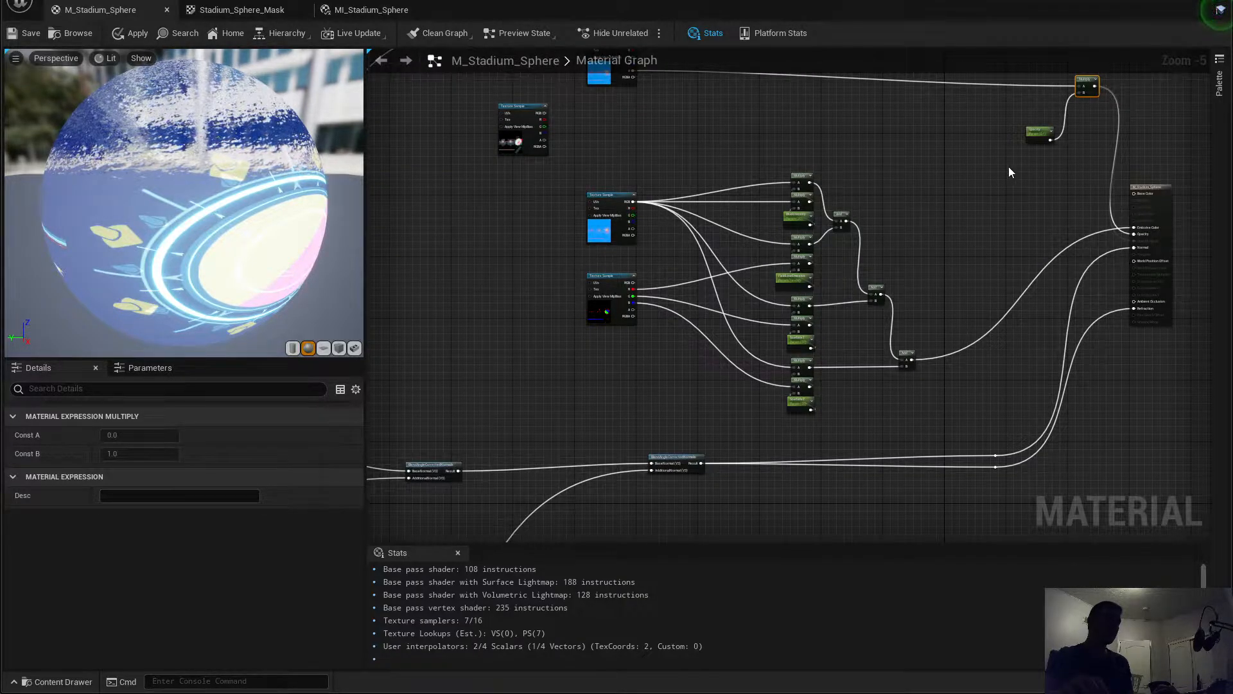
left_click(1039, 134)
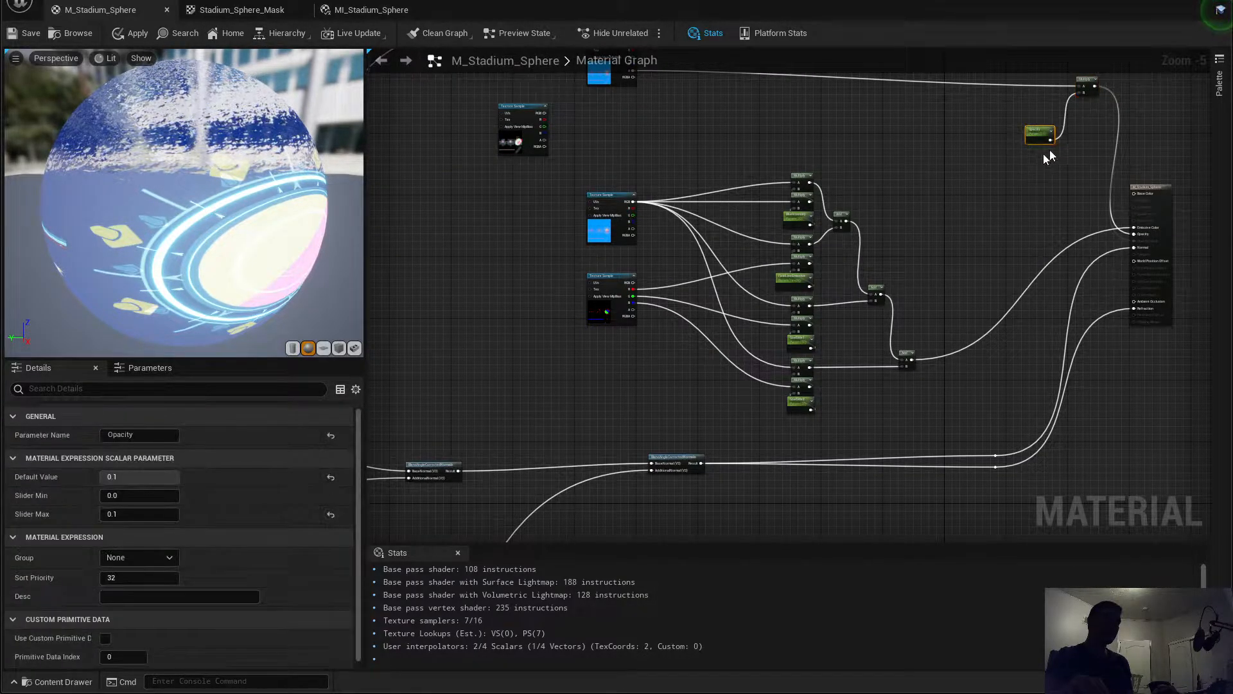
scroll(965, 185, "up", 2)
right_click_drag(985, 171, 907, 178)
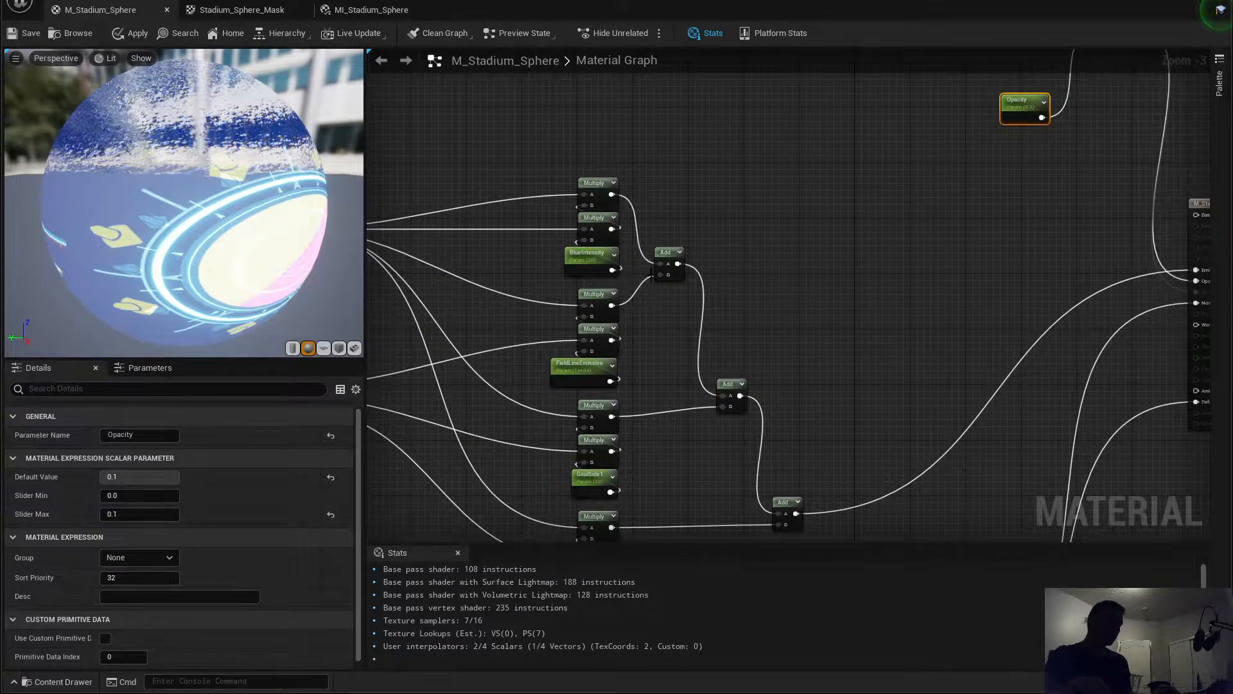
left_click(604, 260)
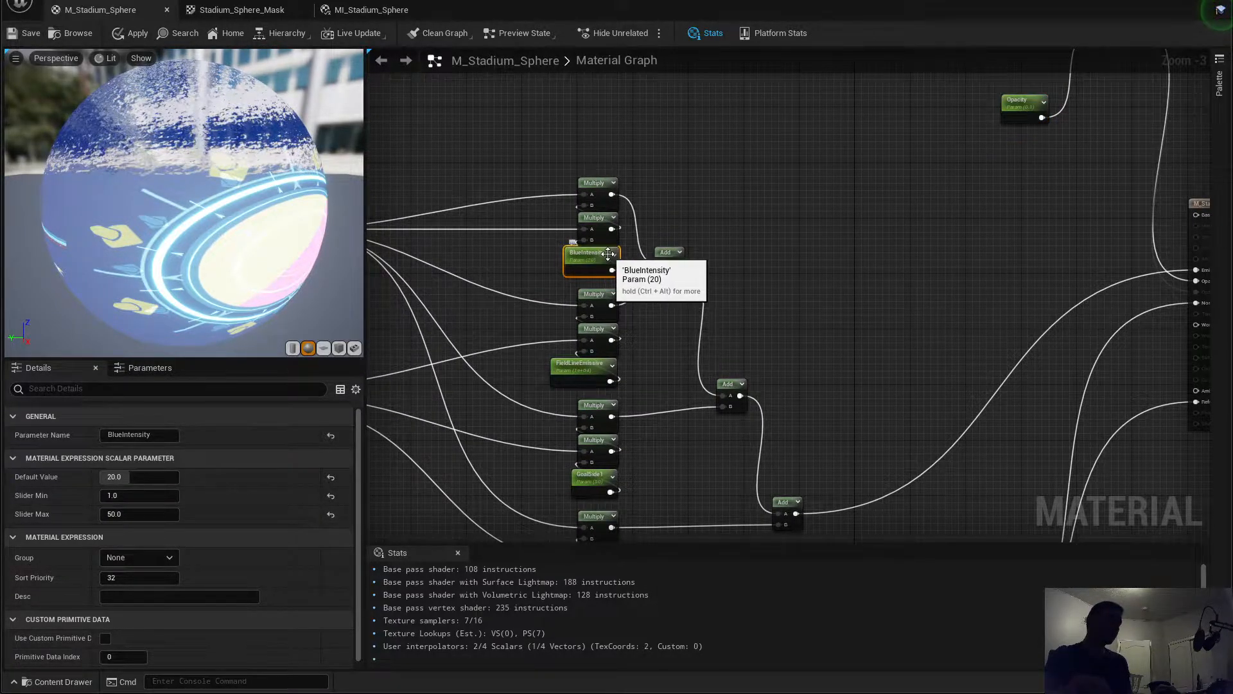
left_click(142, 435)
key("Home")
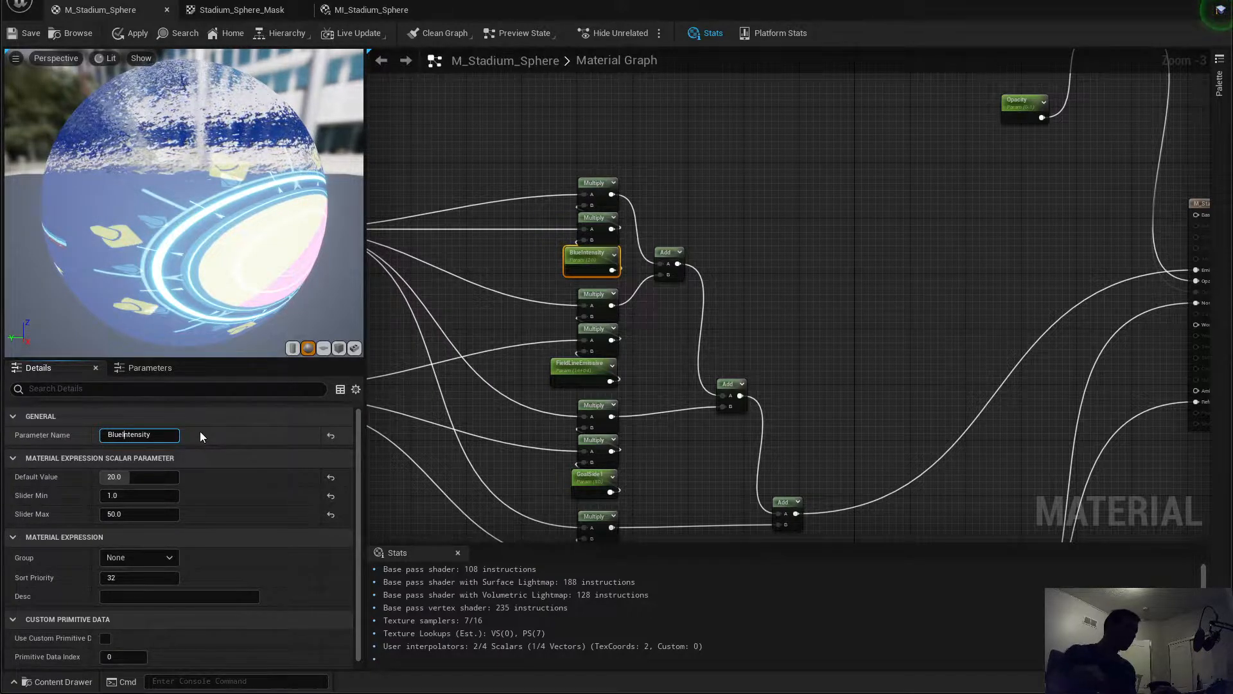
left_click(934, 173)
Step: Rename the Opacity scalar parameter to WaterOpacity
left_click(1007, 102)
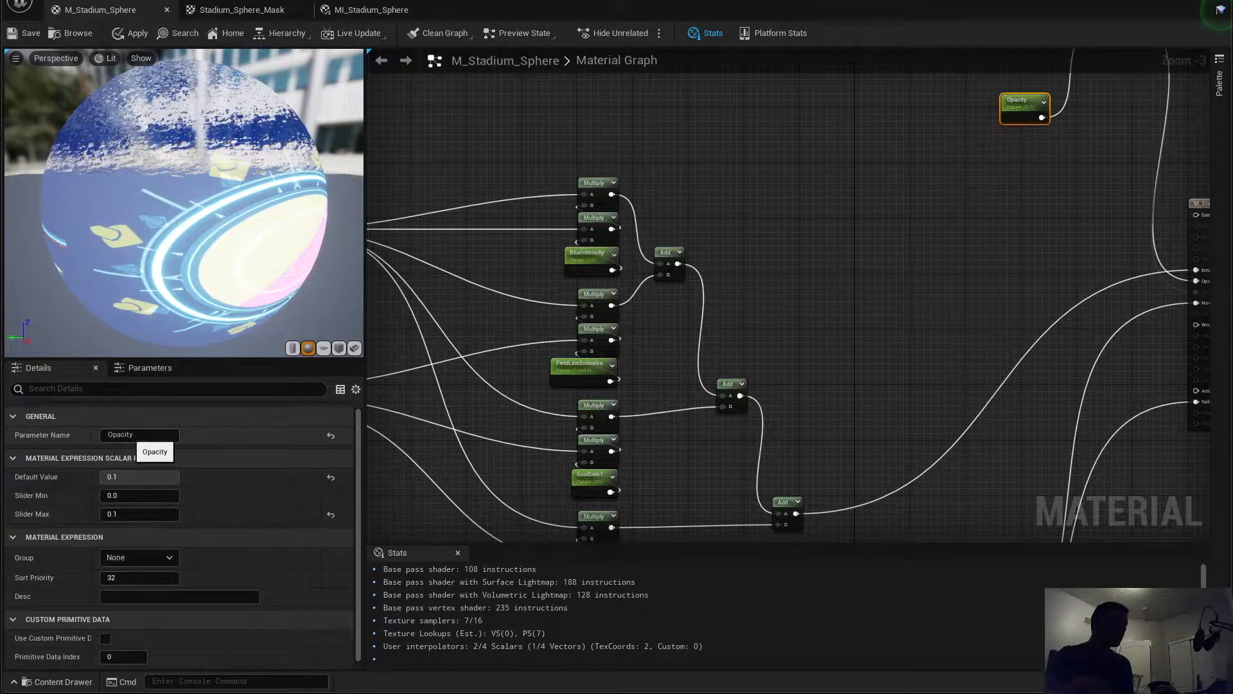
left_click(141, 434)
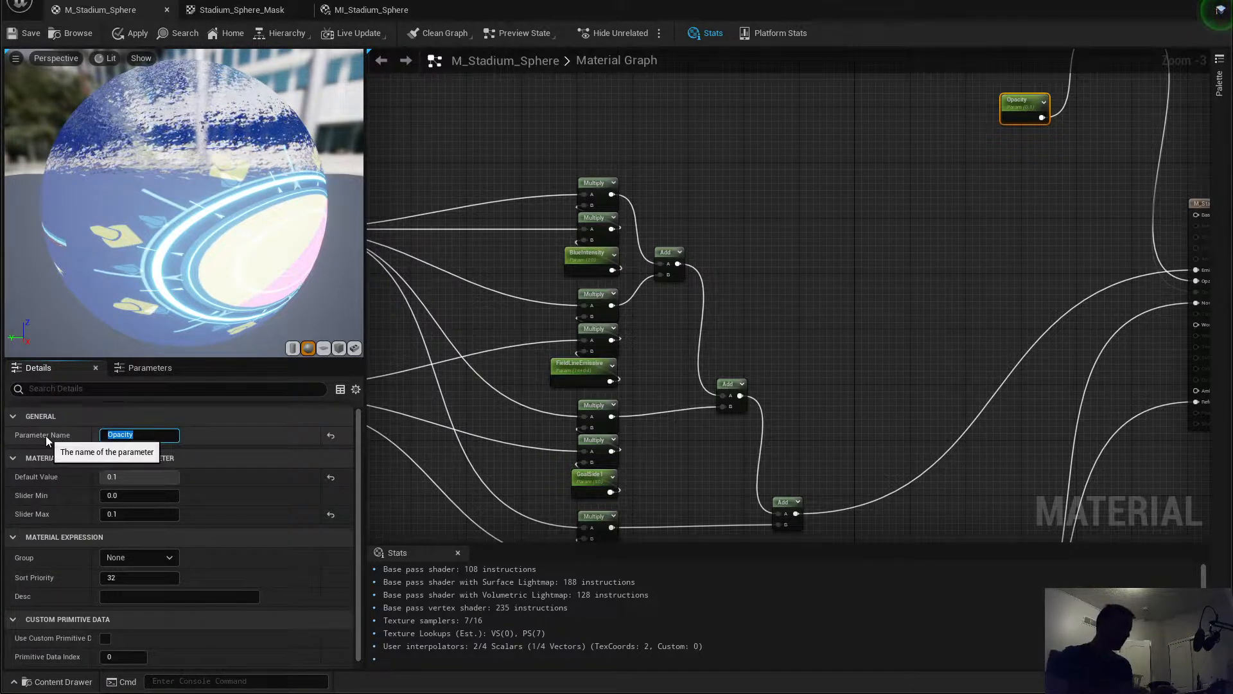
type("B")
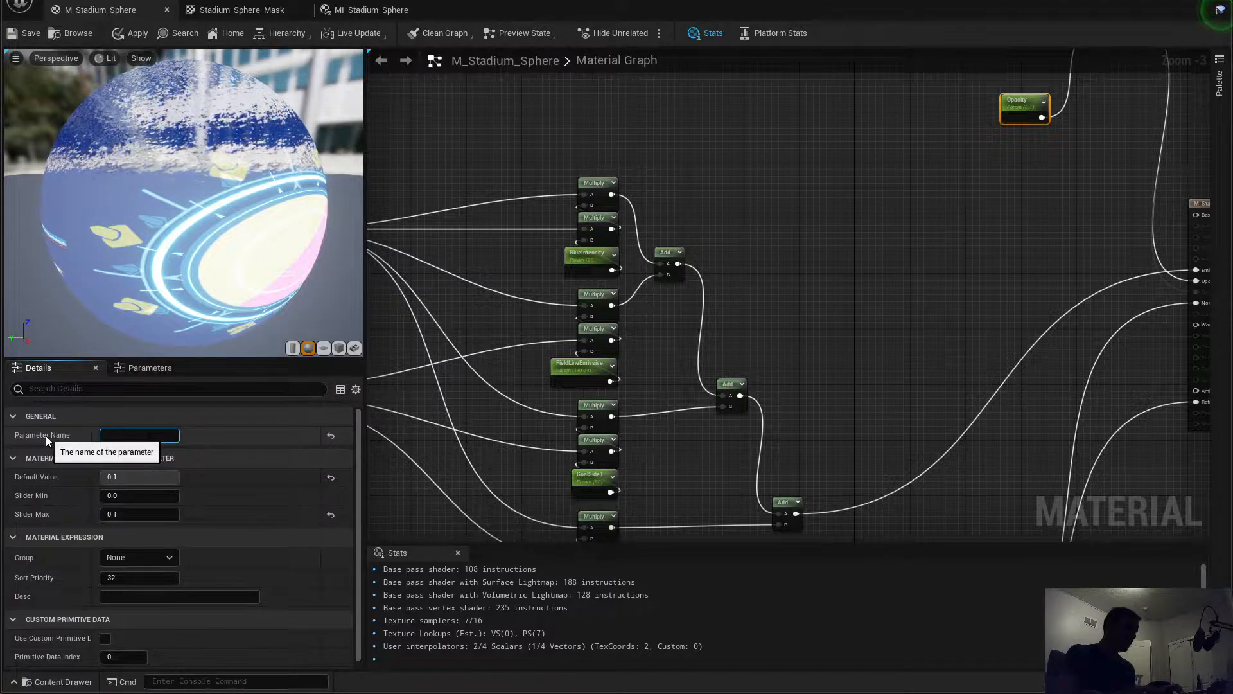
type("Wate")
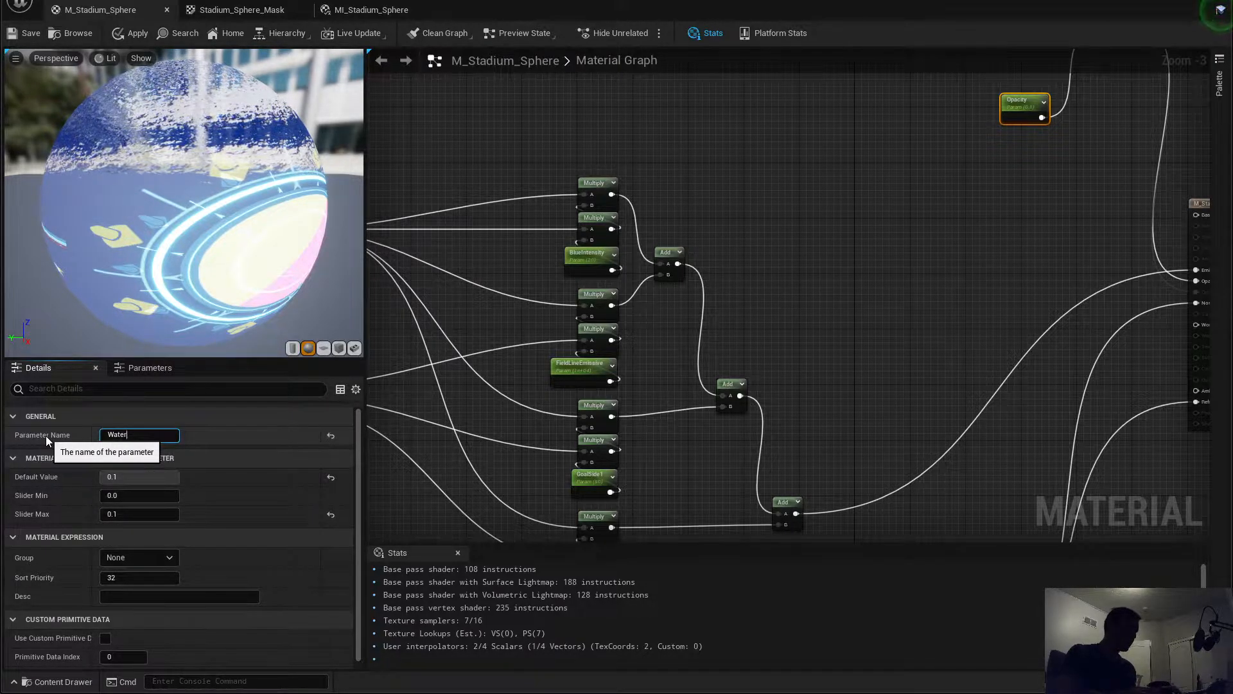
type("r")
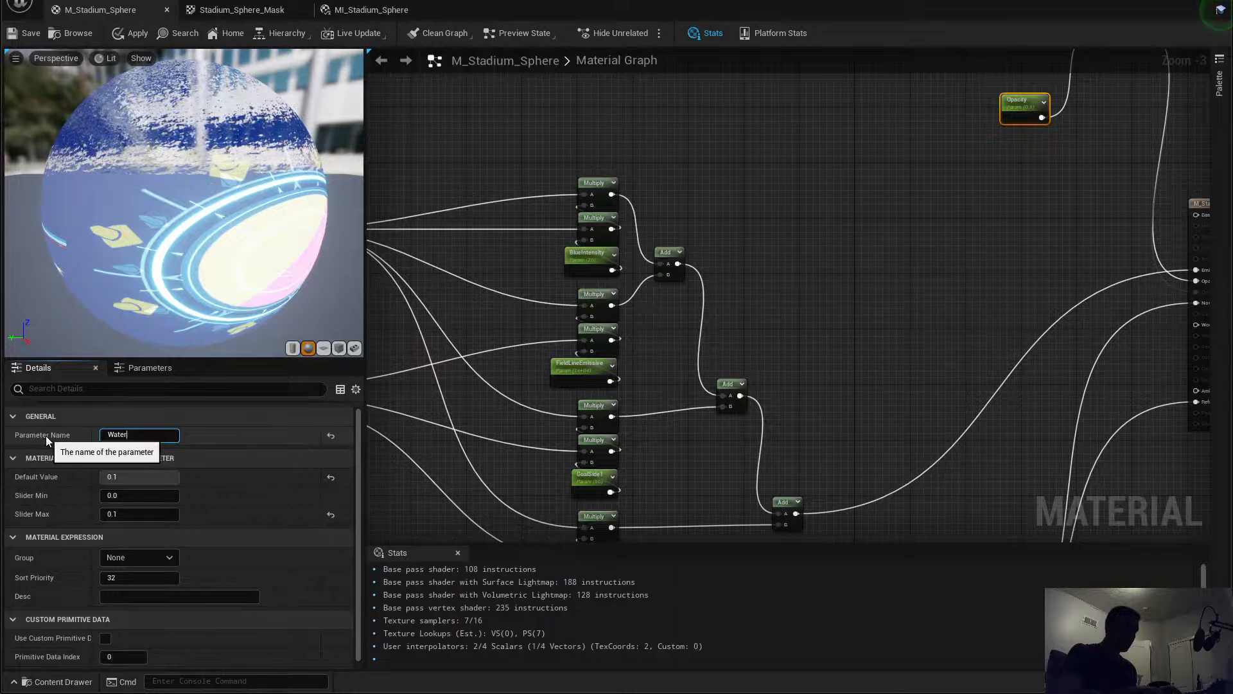
type("Opa")
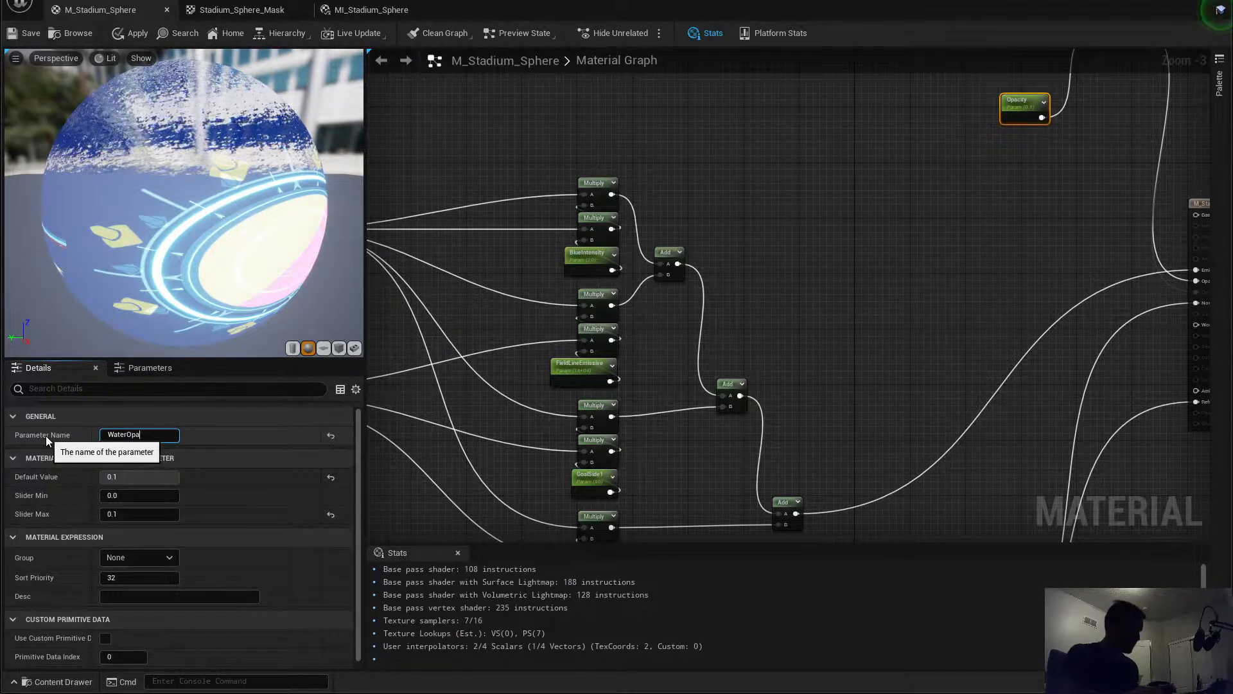
type("city")
key("Return")
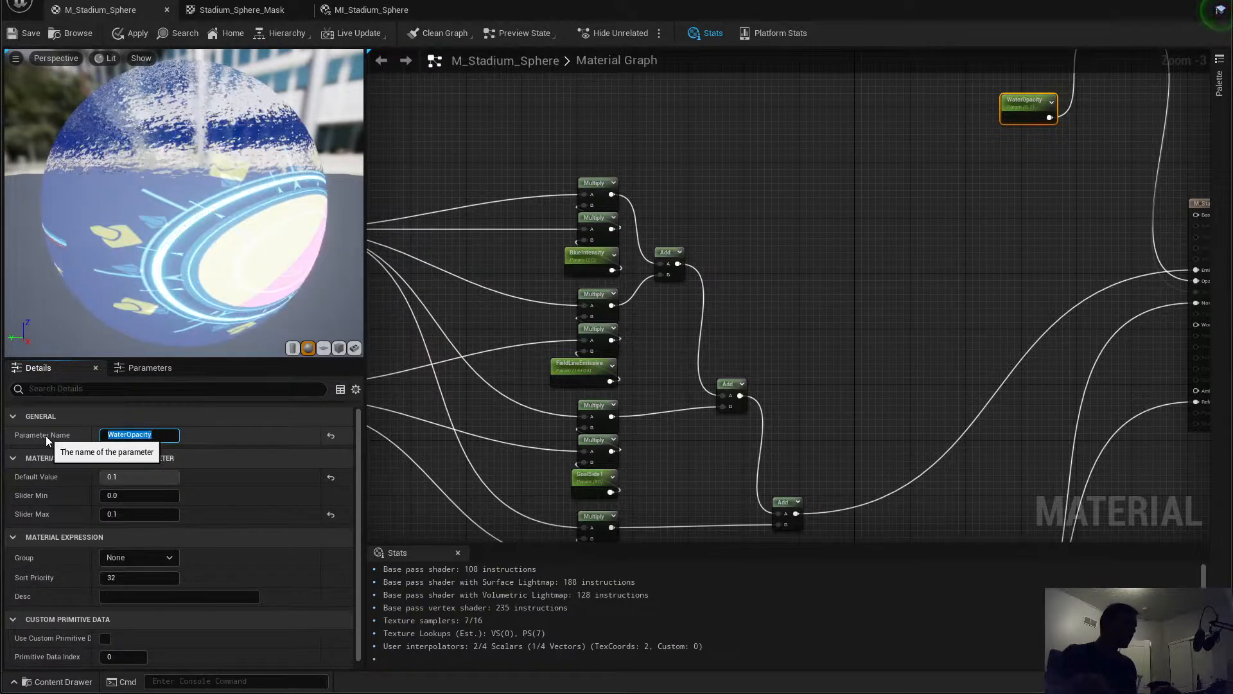
Step: Rename the BlueIntensity scalar parameter to WaterIntensity
left_click(590, 252)
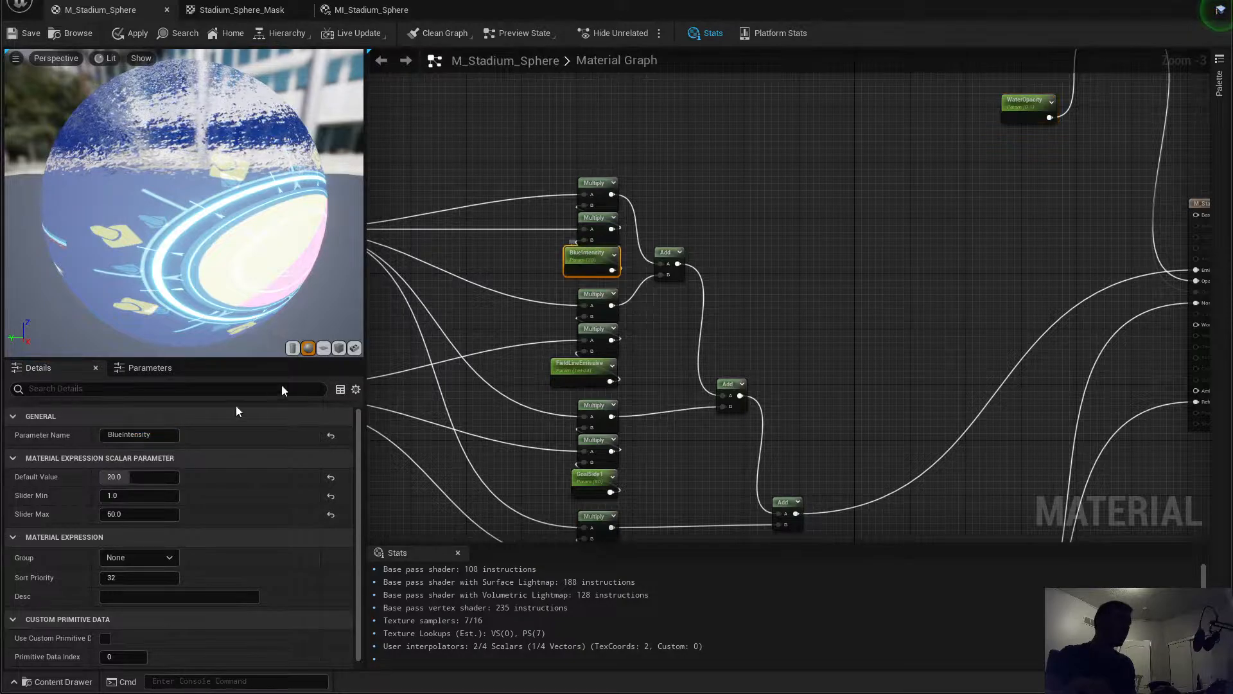
left_click(123, 438)
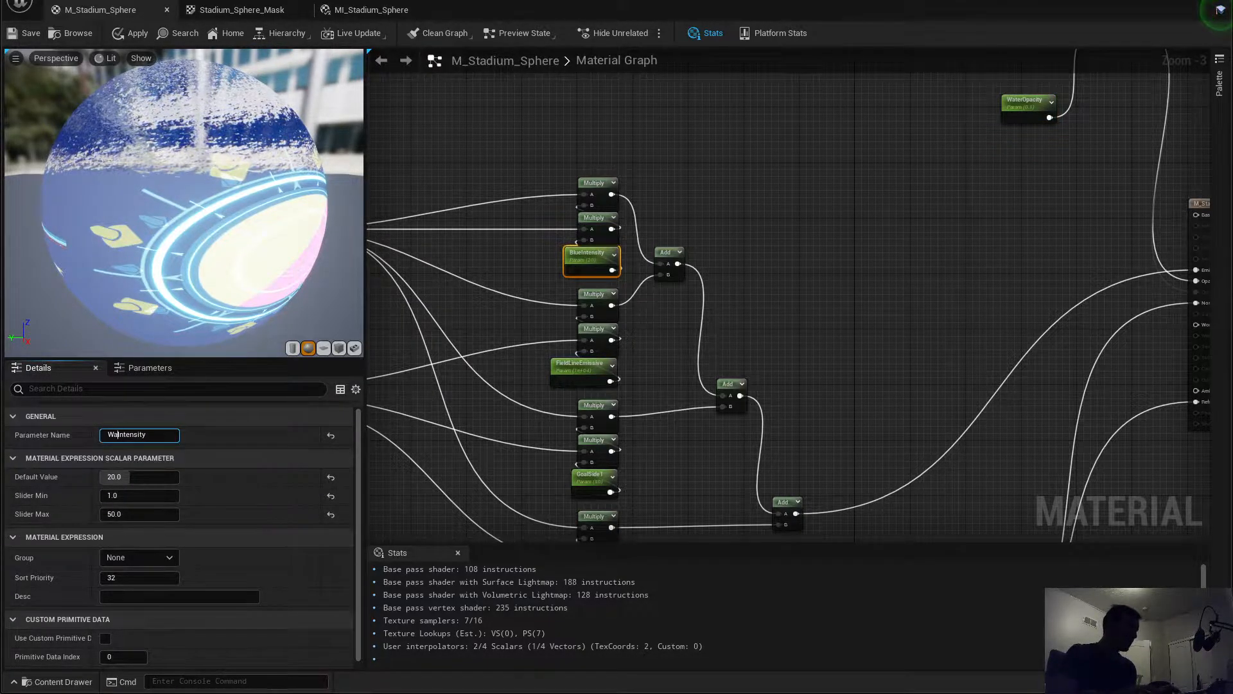
type("Water")
key("Return")
left_click(805, 217)
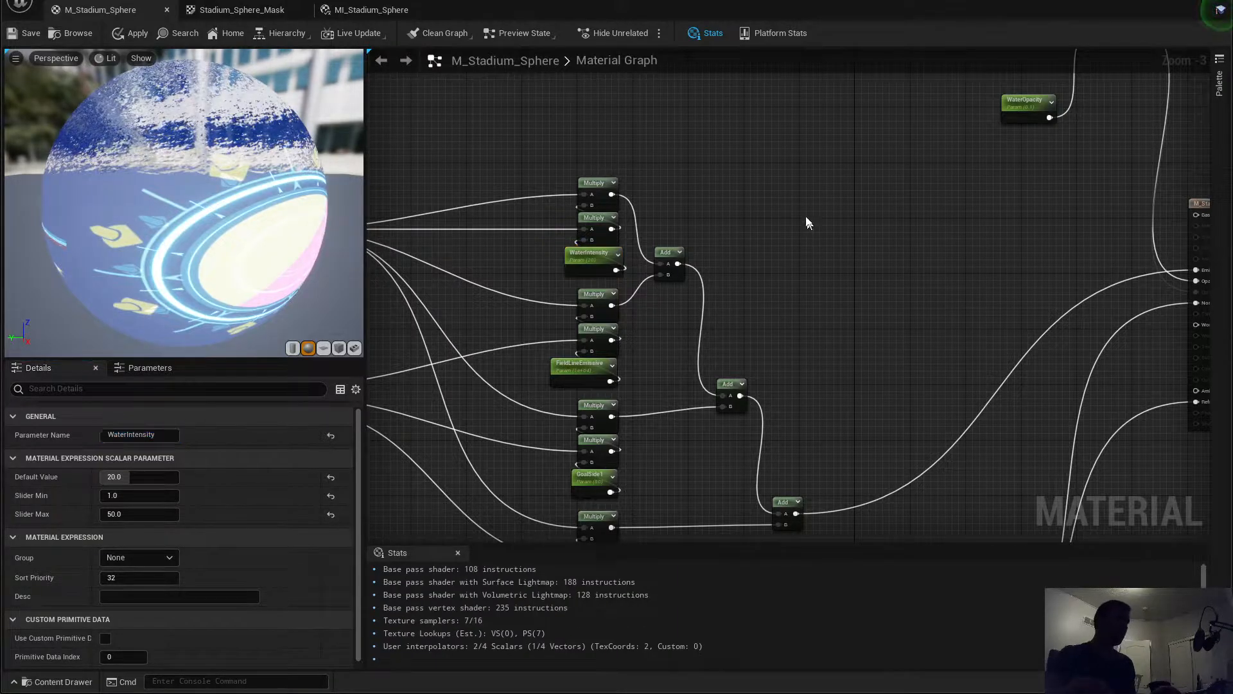
Step: Move the WaterOpacity parameter together with its Multiply node to just above the WaterIntensity Multiply stack
right_click_drag(808, 165, 815, 270)
left_click_drag(1029, 204, 1052, 164)
left_click_drag(1129, 204, 715, 162)
right_click_drag(792, 262, 1065, 266)
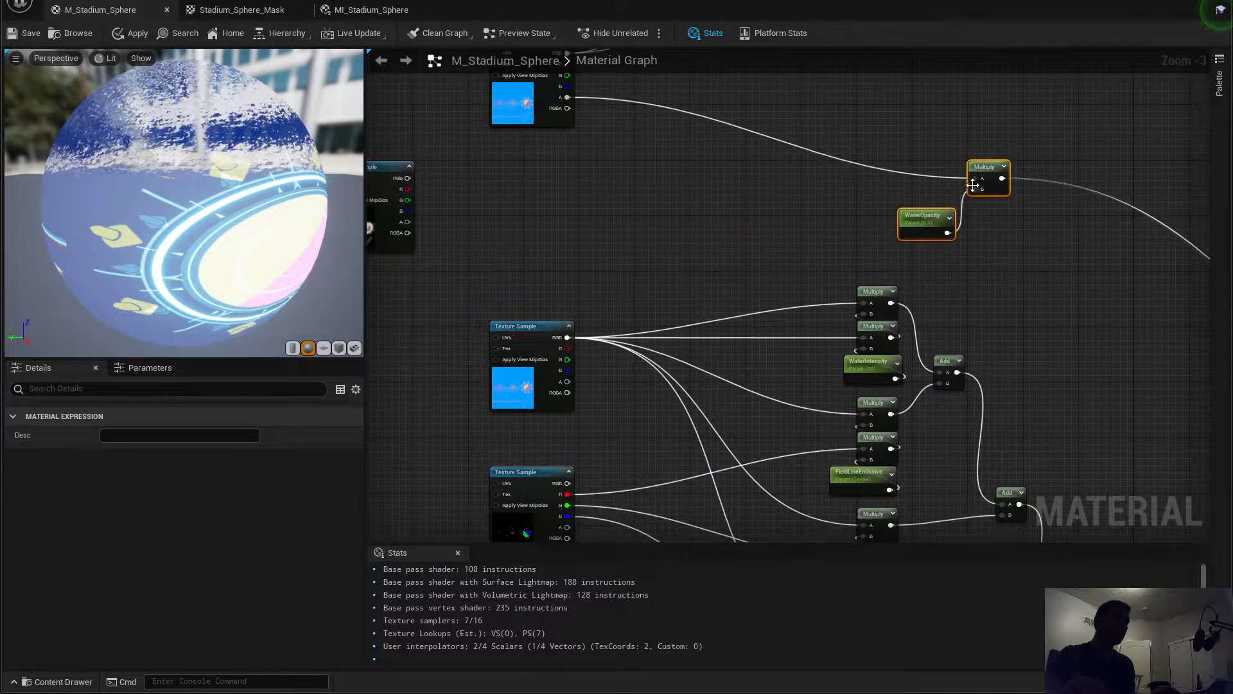
Step: Add a reroute node on the A input of the WaterOpacity Multiply, above the blue Texture Sample's outgoing wires
left_click_drag(973, 179, 686, 263)
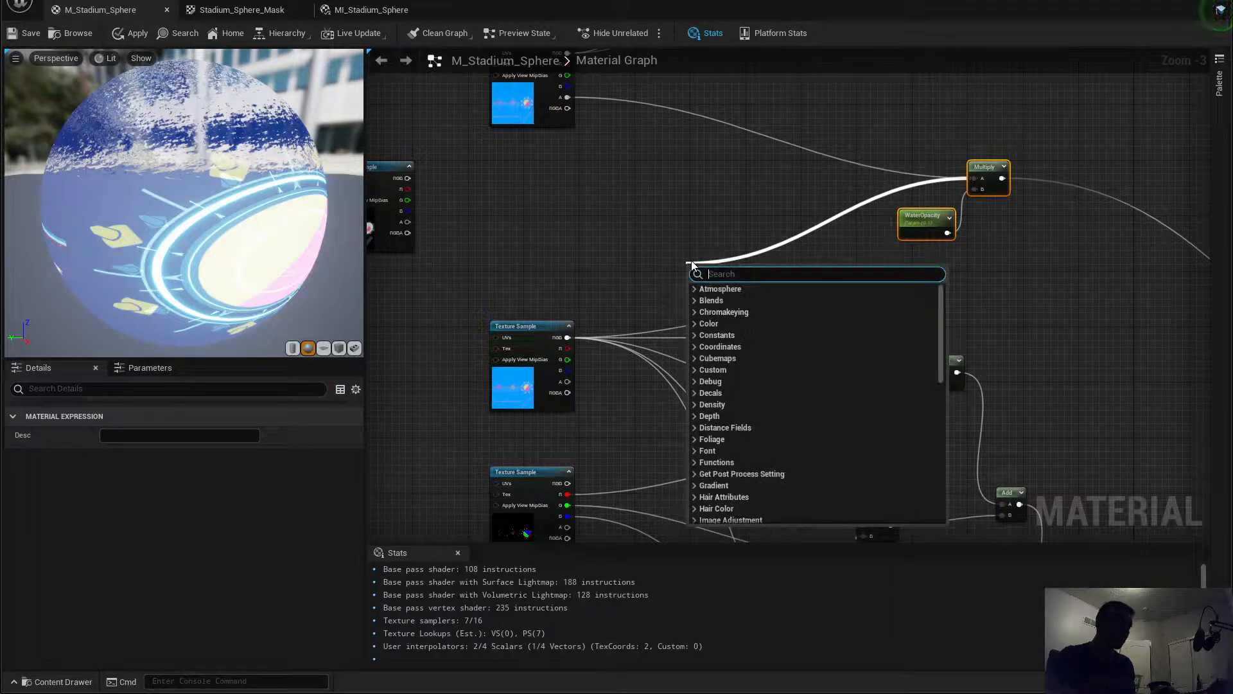
type("rero")
key("Return")
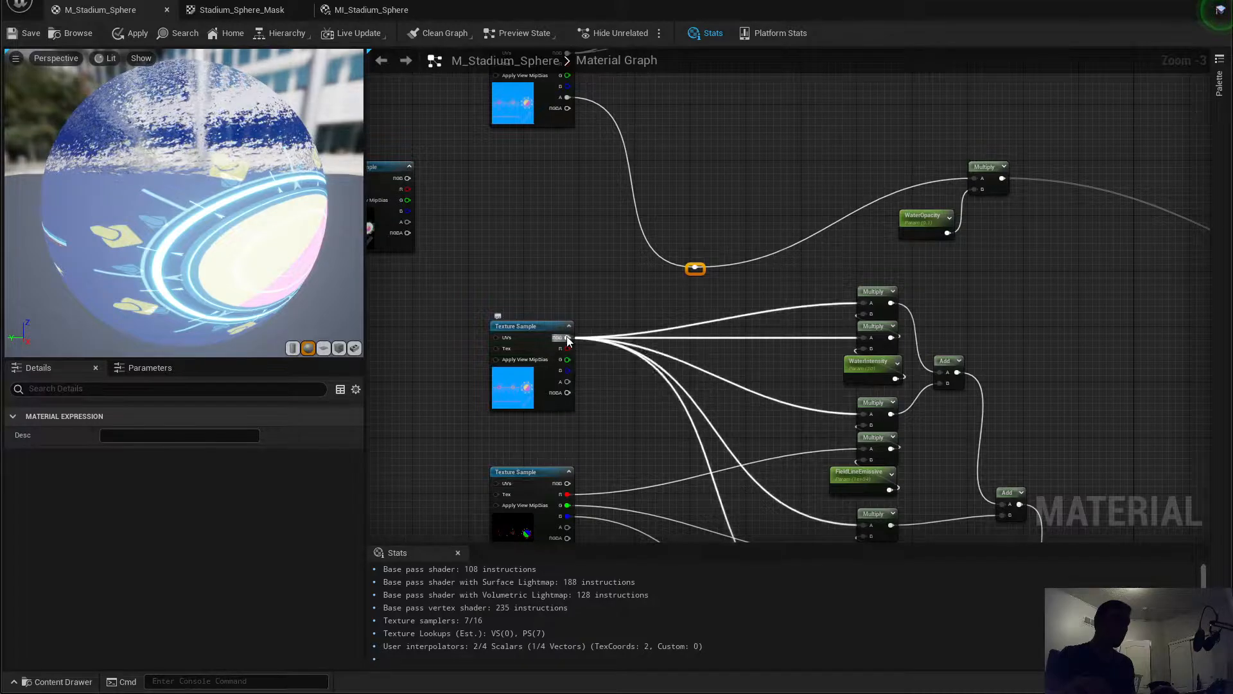
Step: Feed the reroute node from the blue Texture Sample's RGB output and connect it to input A of the WaterIntensity stack's second Multiply
left_click_drag(568, 338, 862, 308)
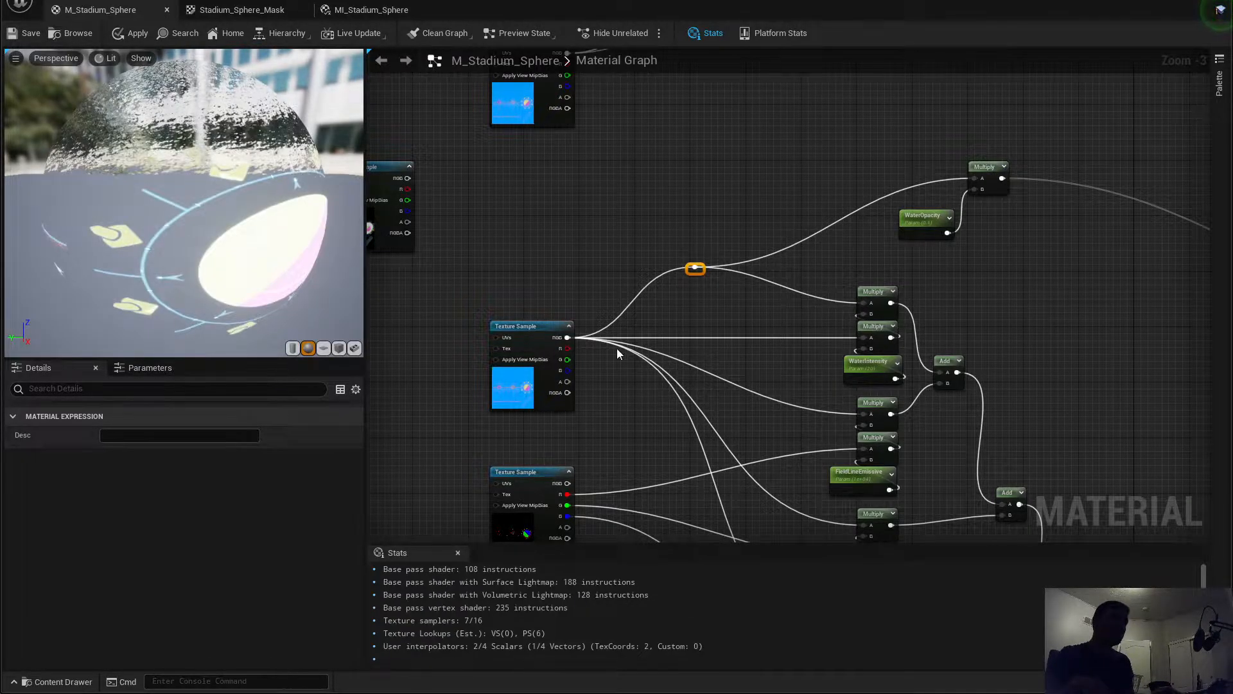
left_click(643, 342)
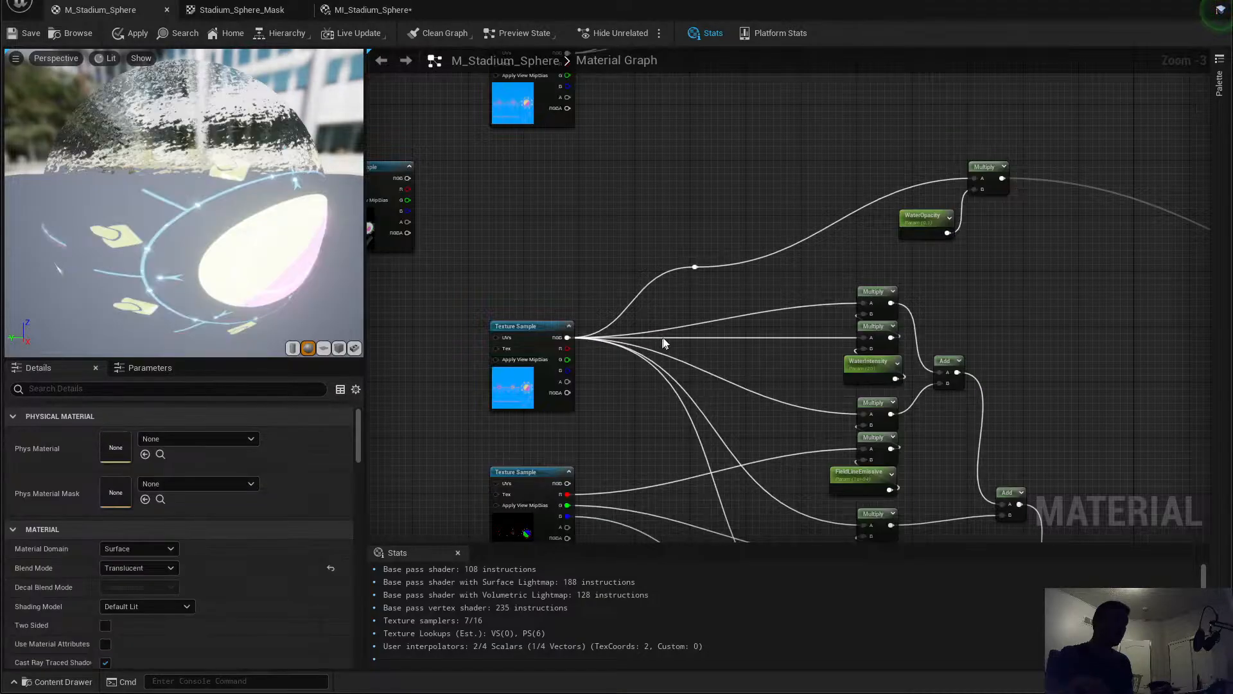
left_click_drag(694, 267, 862, 337)
right_click_drag(797, 365, 710, 298)
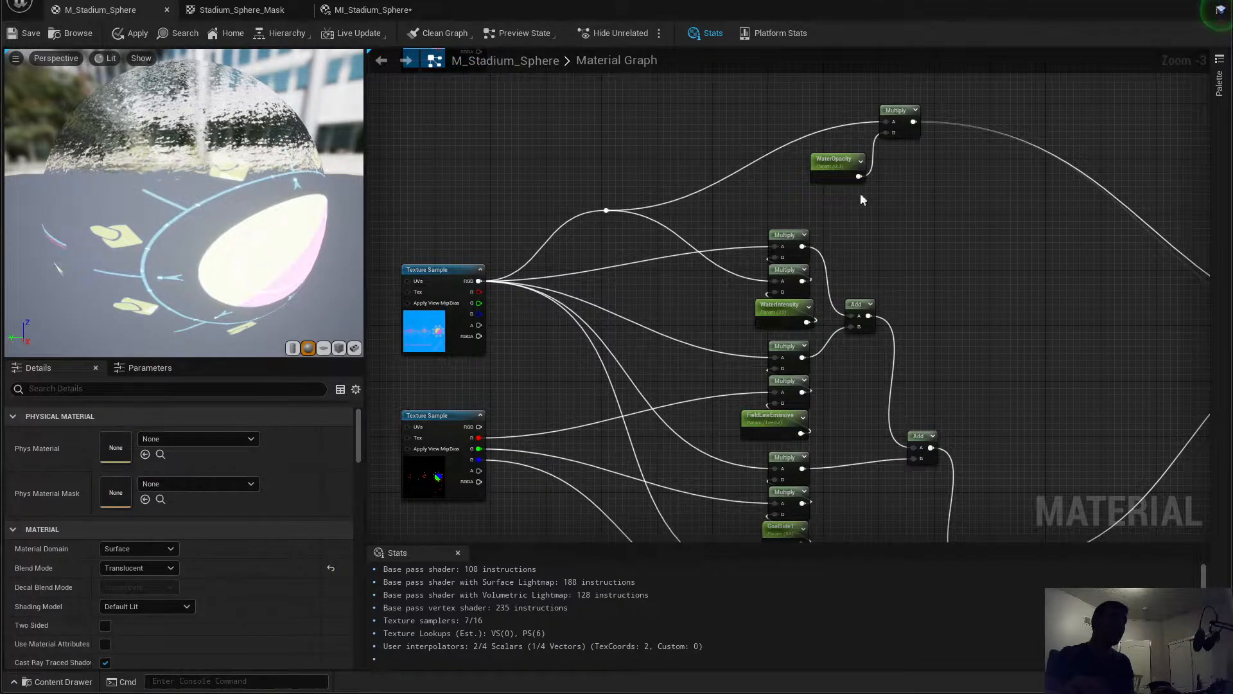
right_click_drag(861, 193, 804, 291)
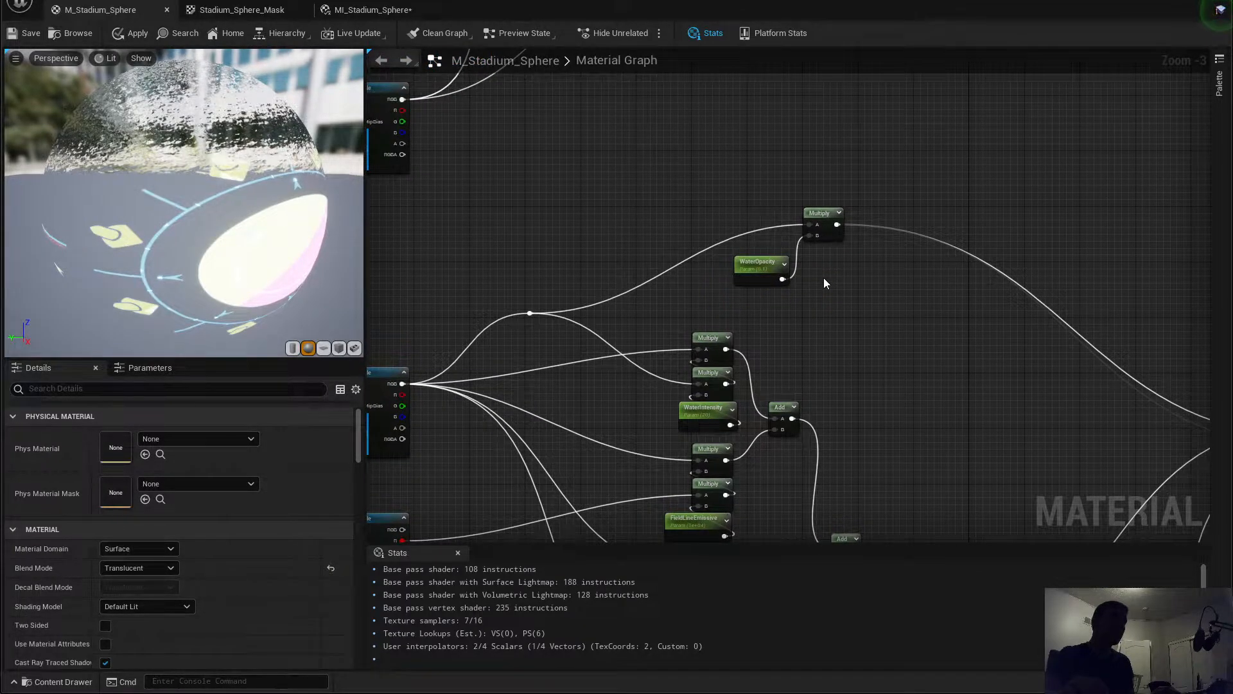
Step: Move the WaterOpacity parameter and its Multiply node together, away from the Multiply stacks and closer to the material output node
left_click_drag(862, 302, 896, 169)
scroll(845, 278, "down", 3)
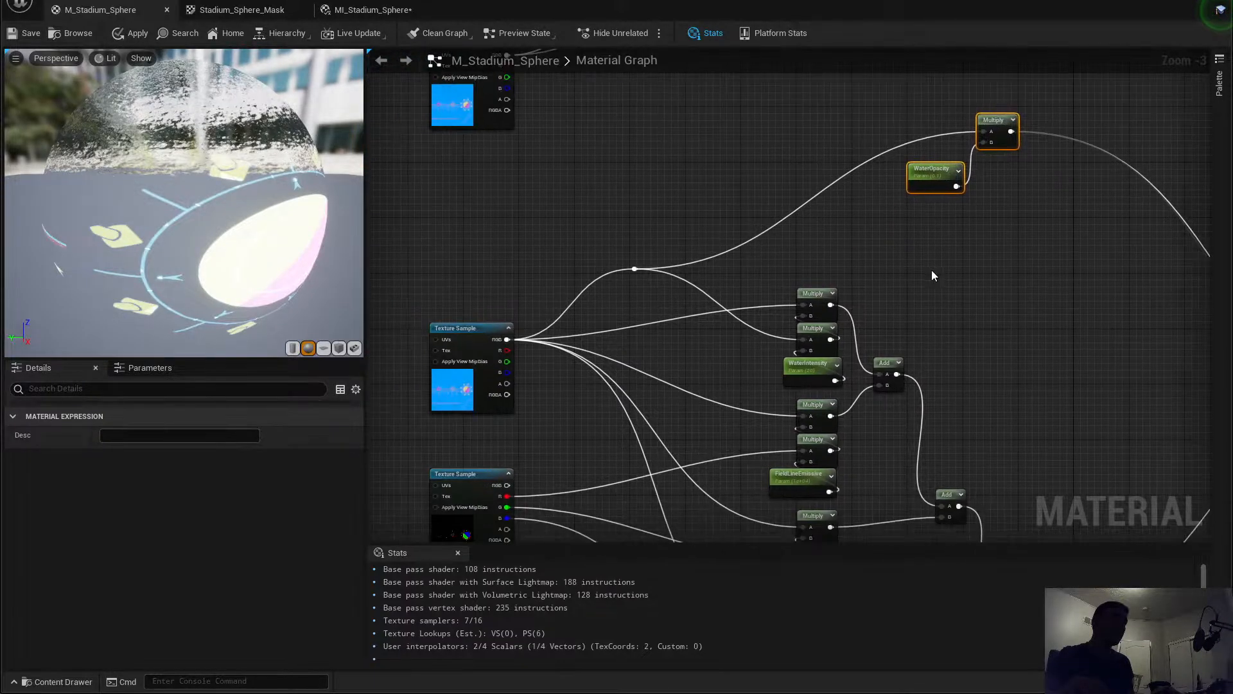
scroll(957, 271, "up", 1)
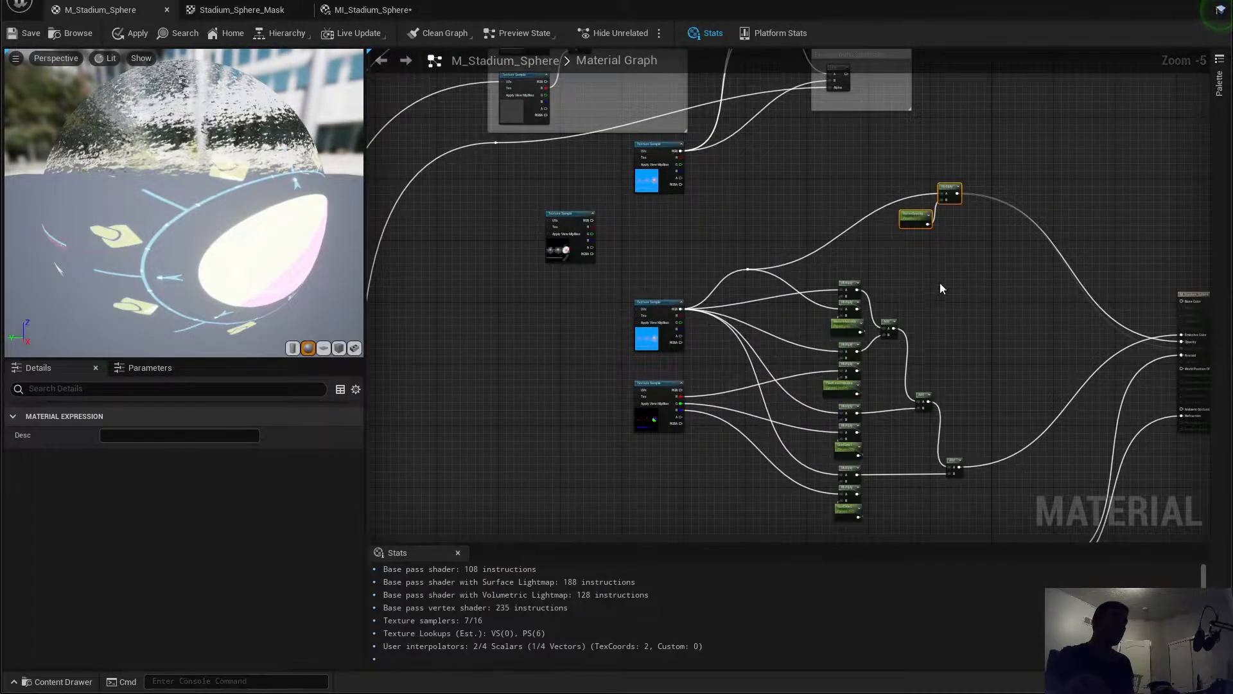
right_click_drag(942, 288, 879, 277)
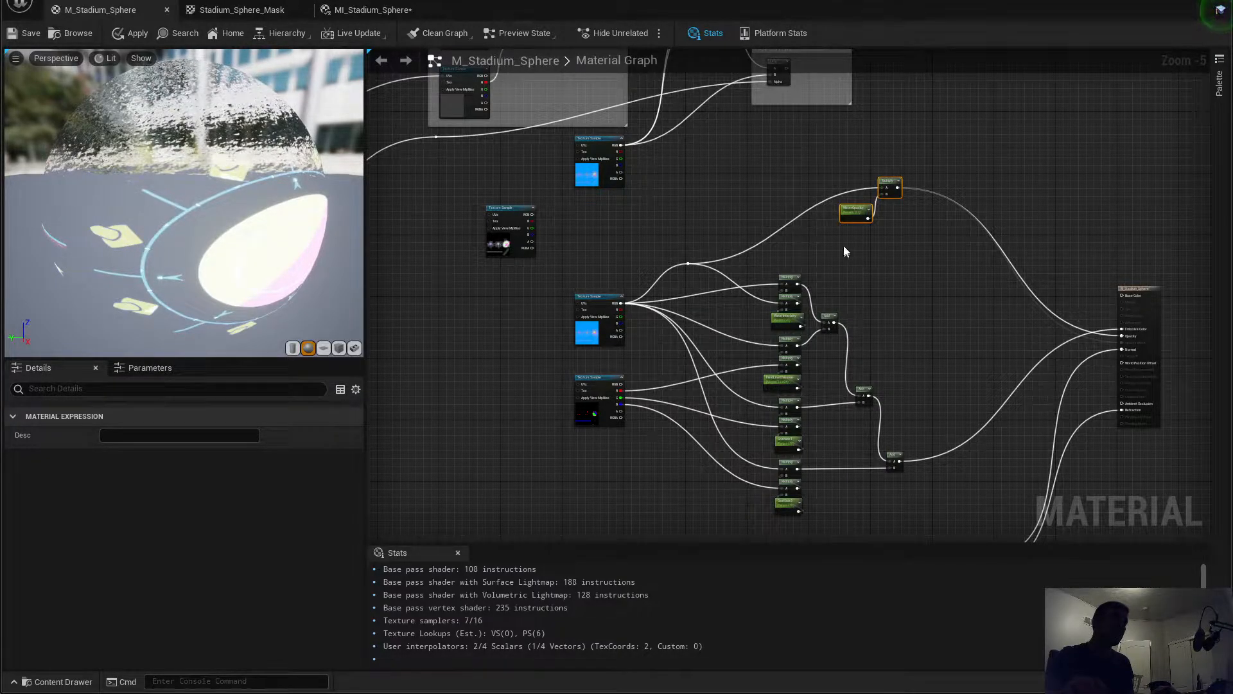
left_click_drag(885, 190, 932, 216)
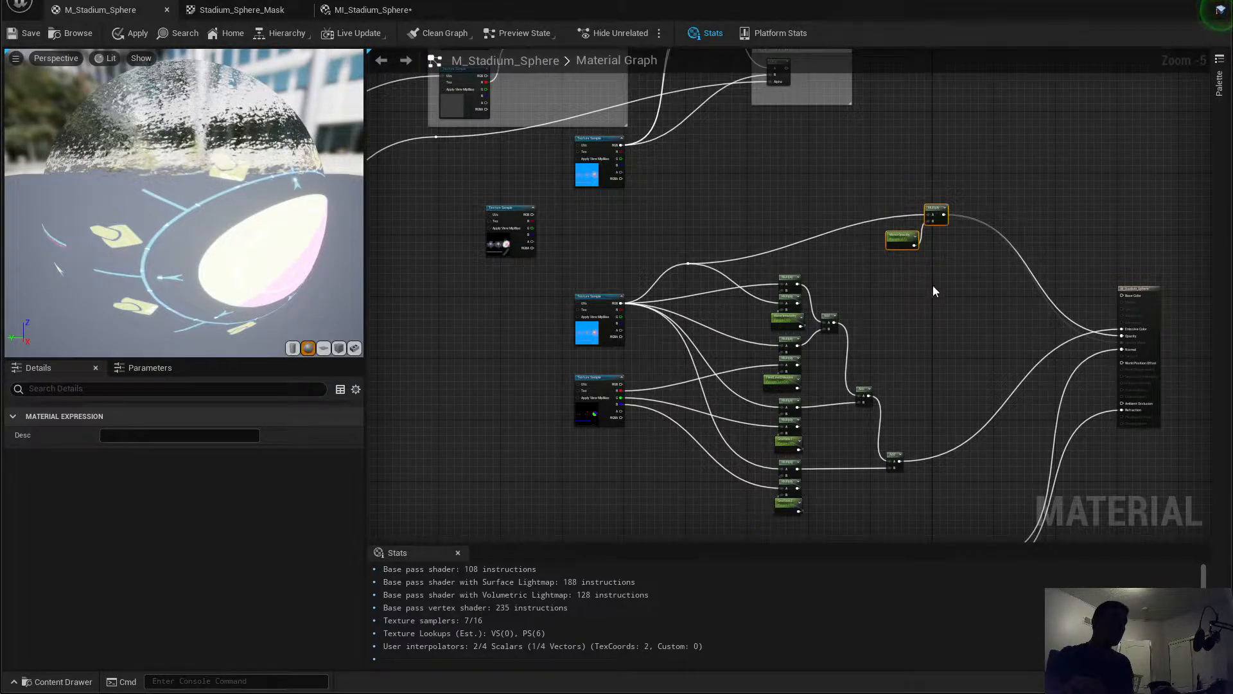
Step: Create an Add node in the gap between the WaterOpacity Multiply and the material output node
right_click(960, 284)
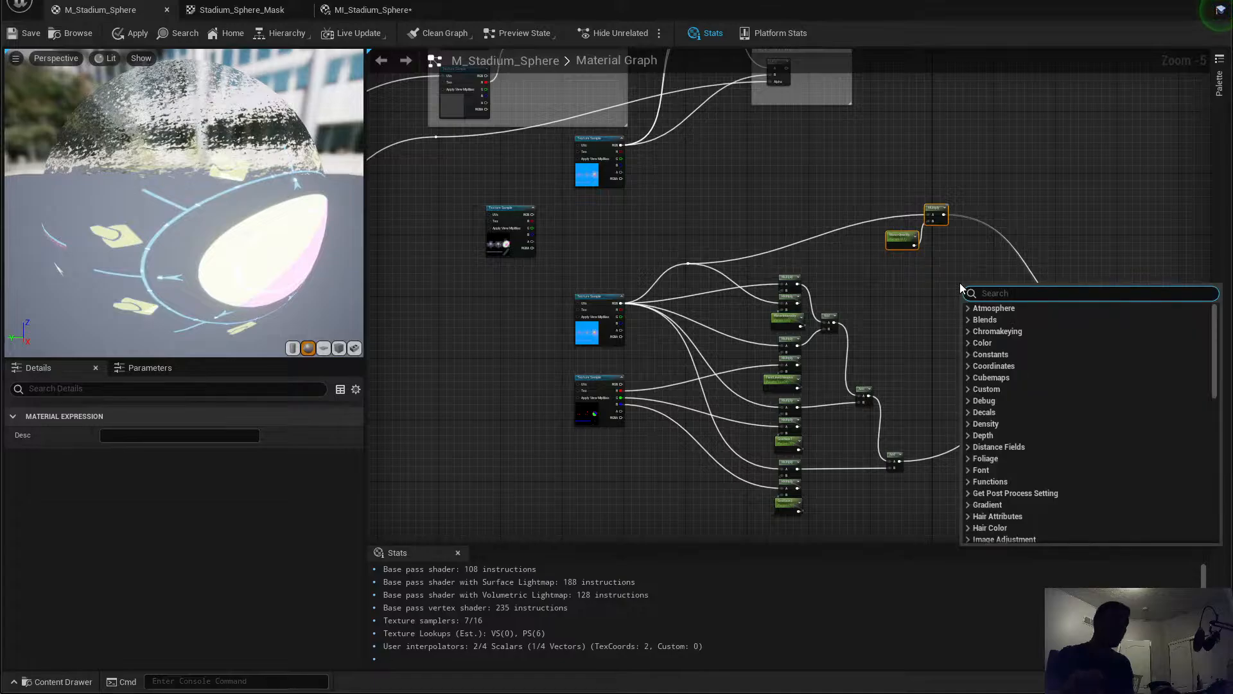
type("add")
key("Return")
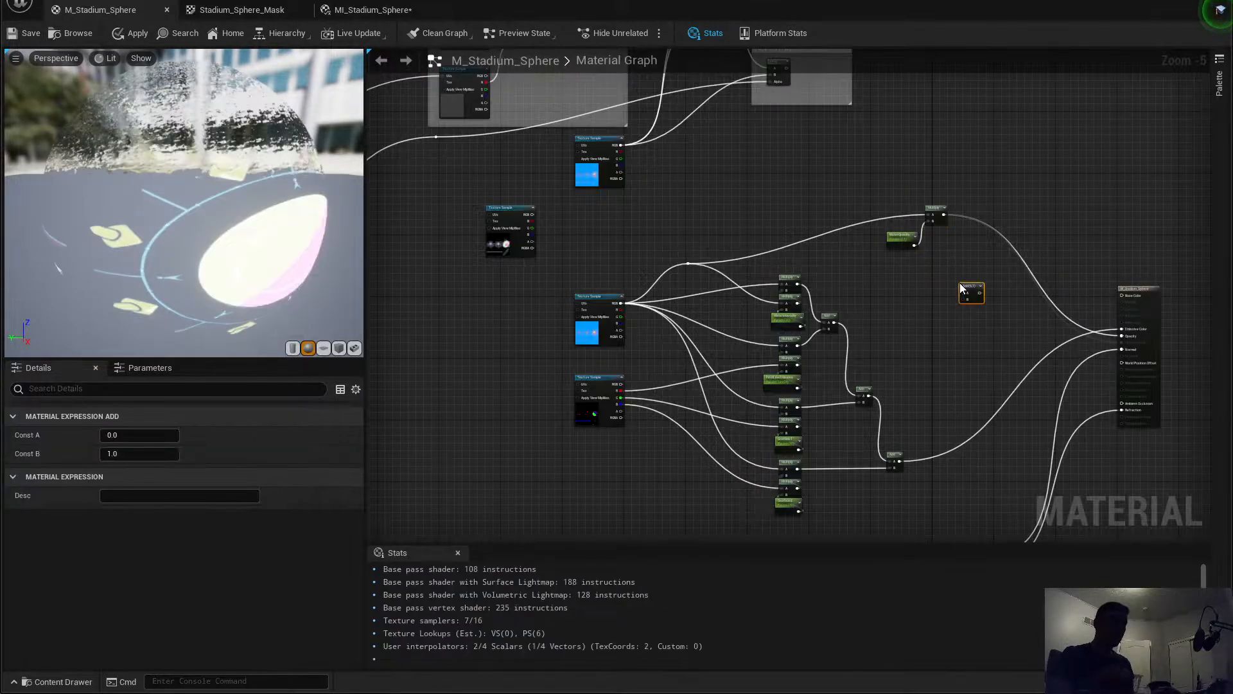
scroll(958, 338, "up", 1)
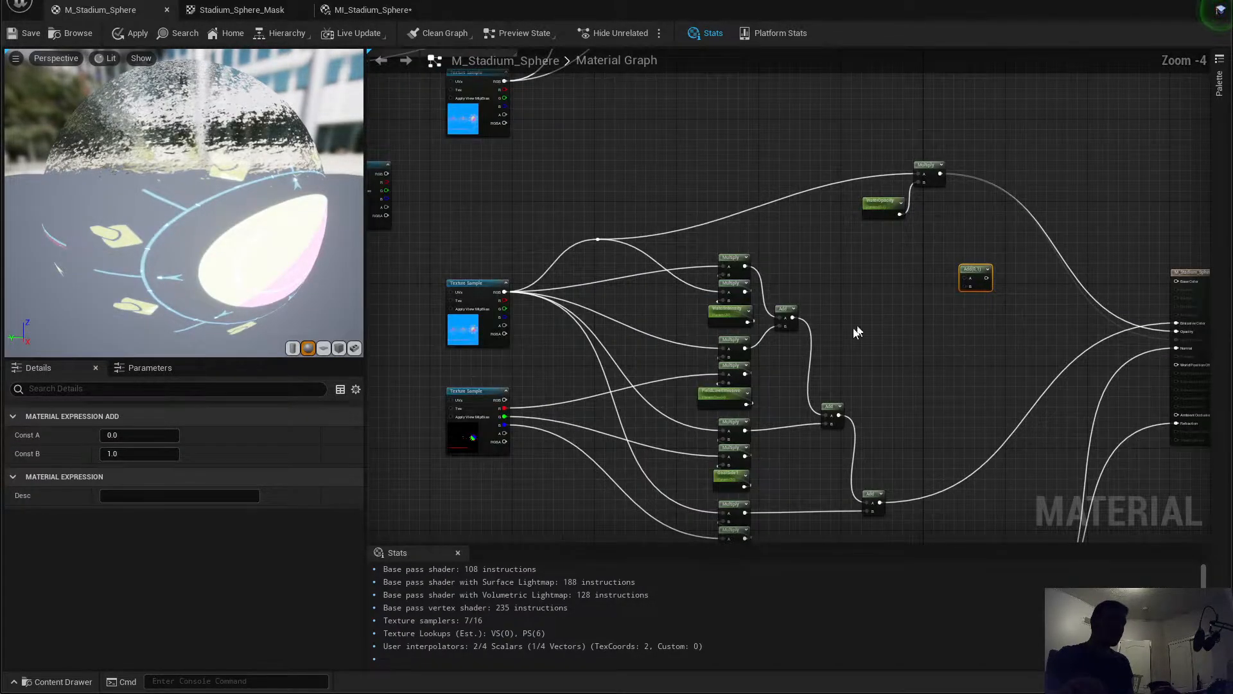
left_click_drag(973, 272, 999, 256)
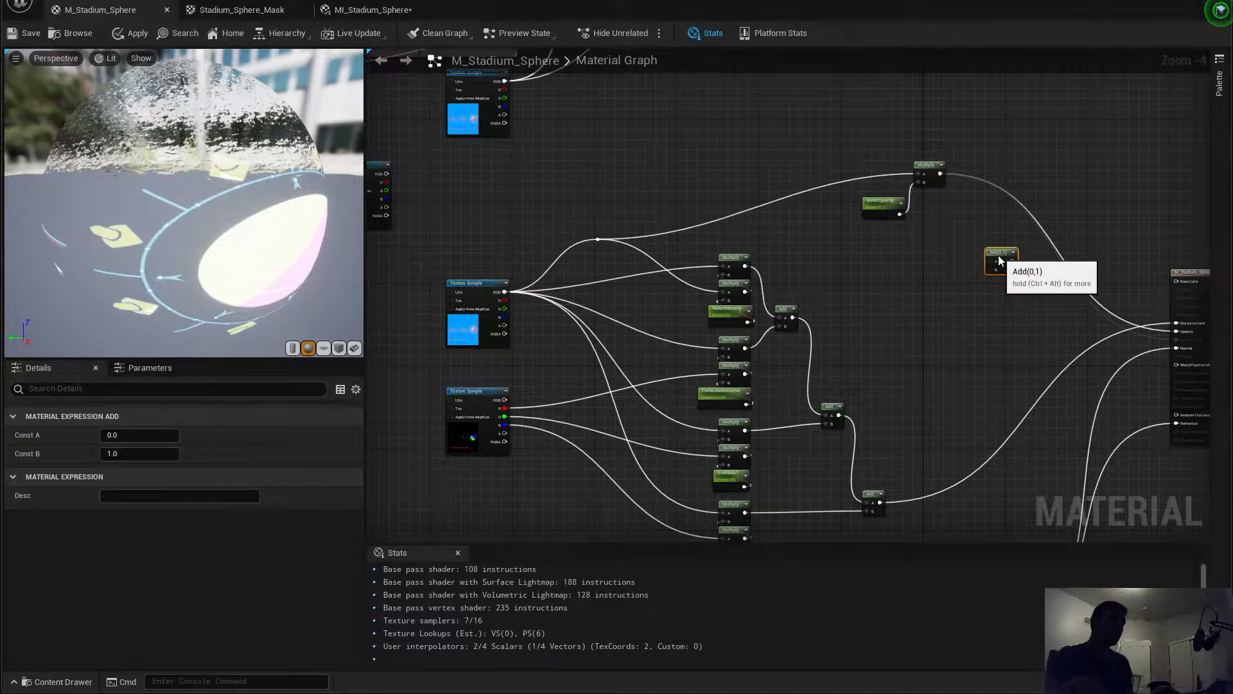
Step: Connect the WaterOpacity Multiply's output to input A of the new Add node and tuck the WaterOpacity parameter directly beneath its Multiply
left_click(941, 174)
left_click_drag(945, 179, 990, 261)
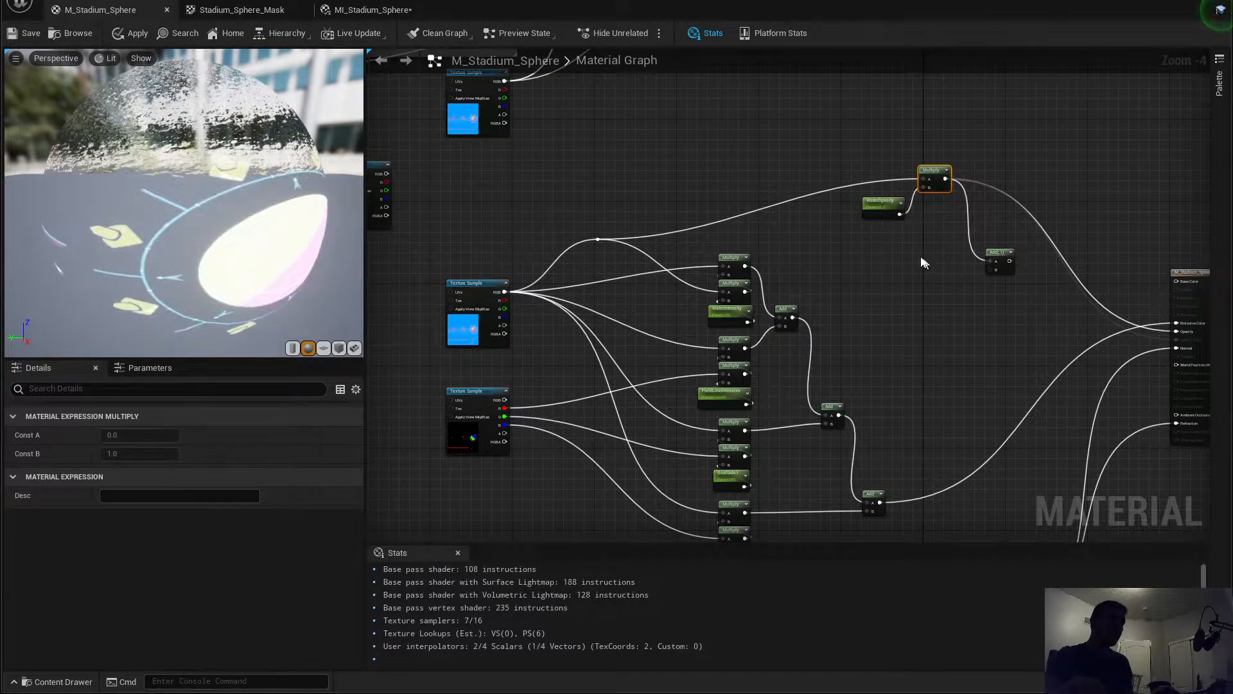
left_click_drag(887, 207, 932, 208)
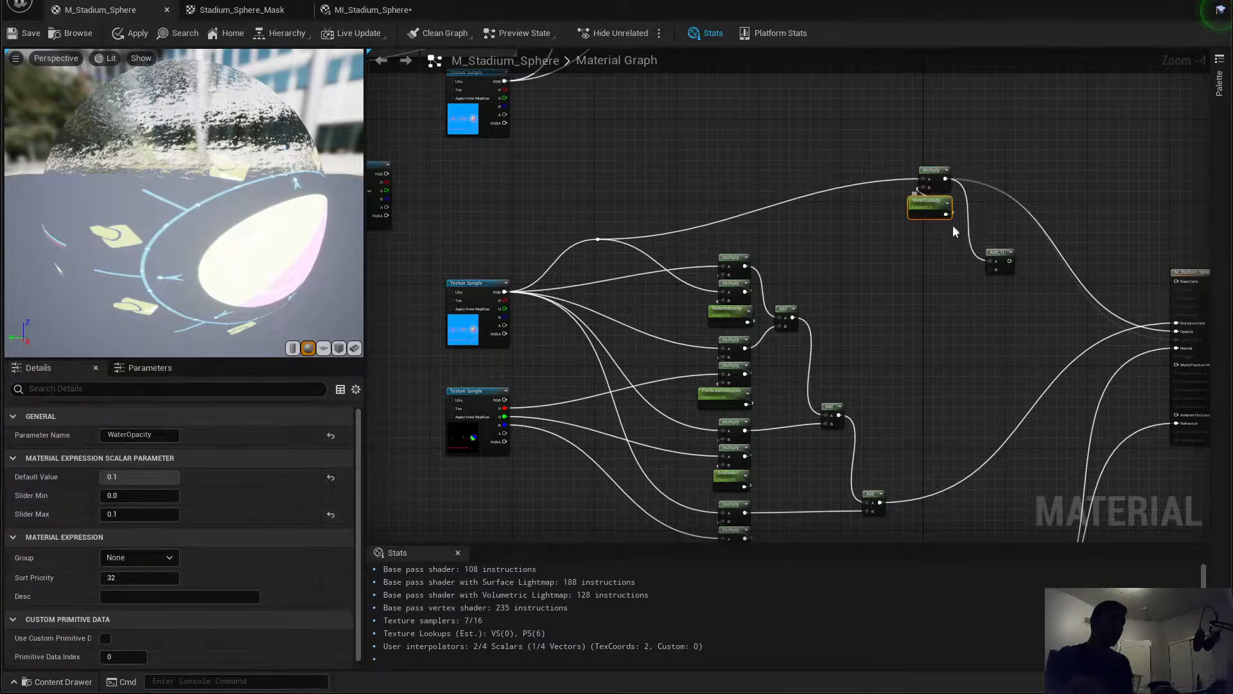
left_click(914, 311)
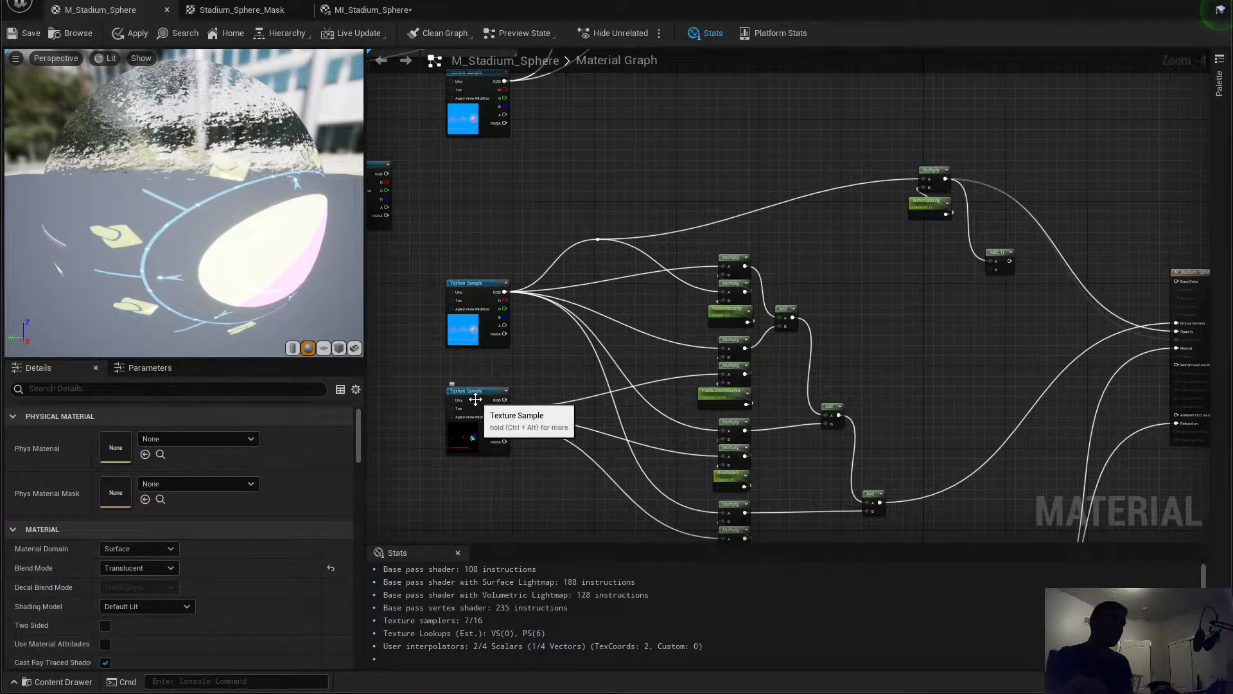
Step: Move the two BlendAngleCorrectedNormals nodes and the outgoing reroute nodes further down, aligned in a row well below the Multiply stacks
right_click_drag(627, 432, 609, 330)
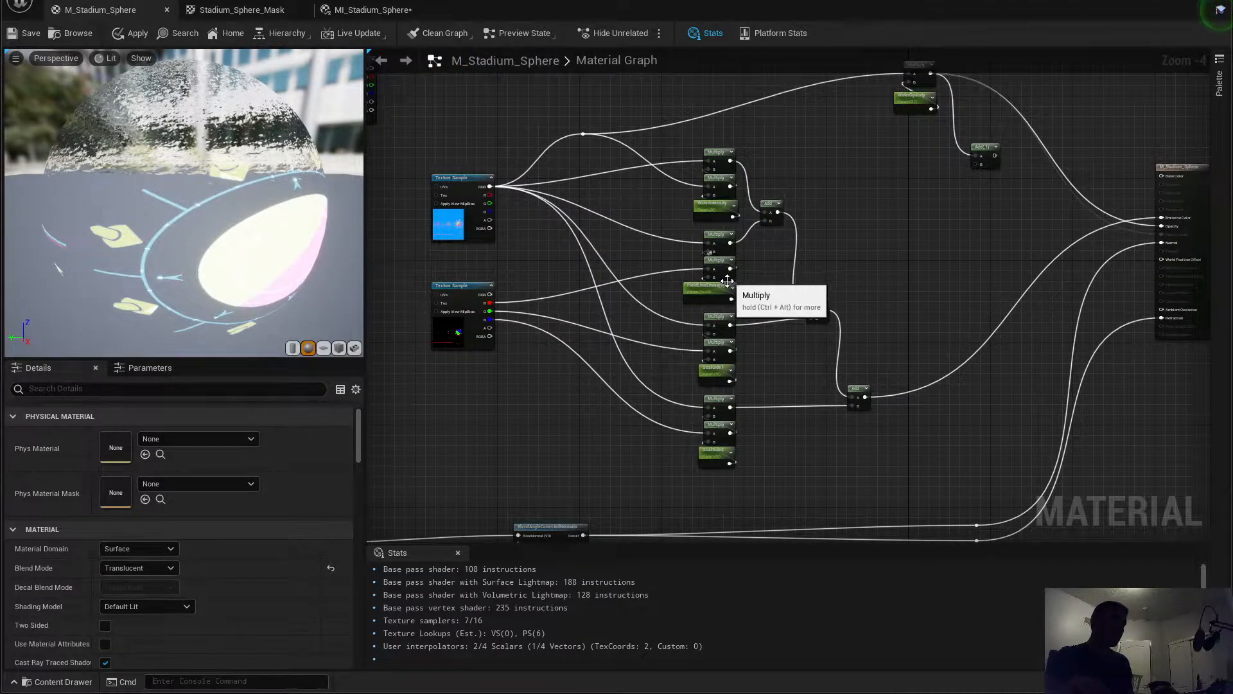
left_click(475, 299)
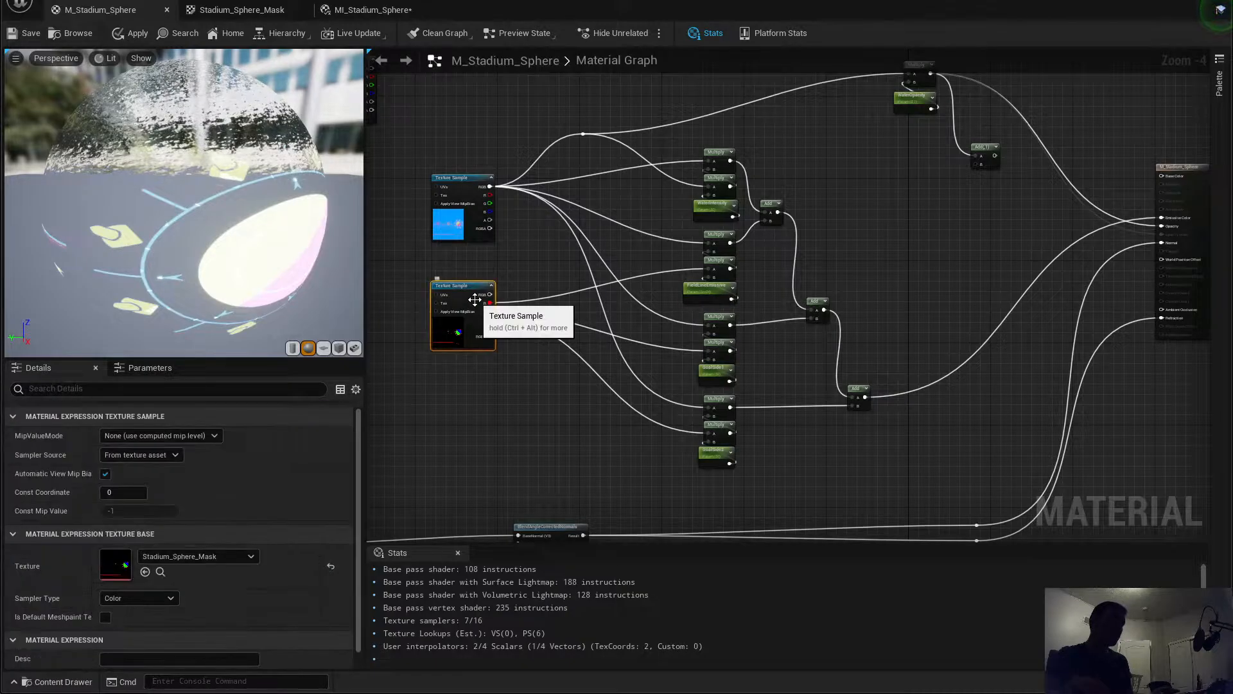
scroll(689, 287, "down", 3)
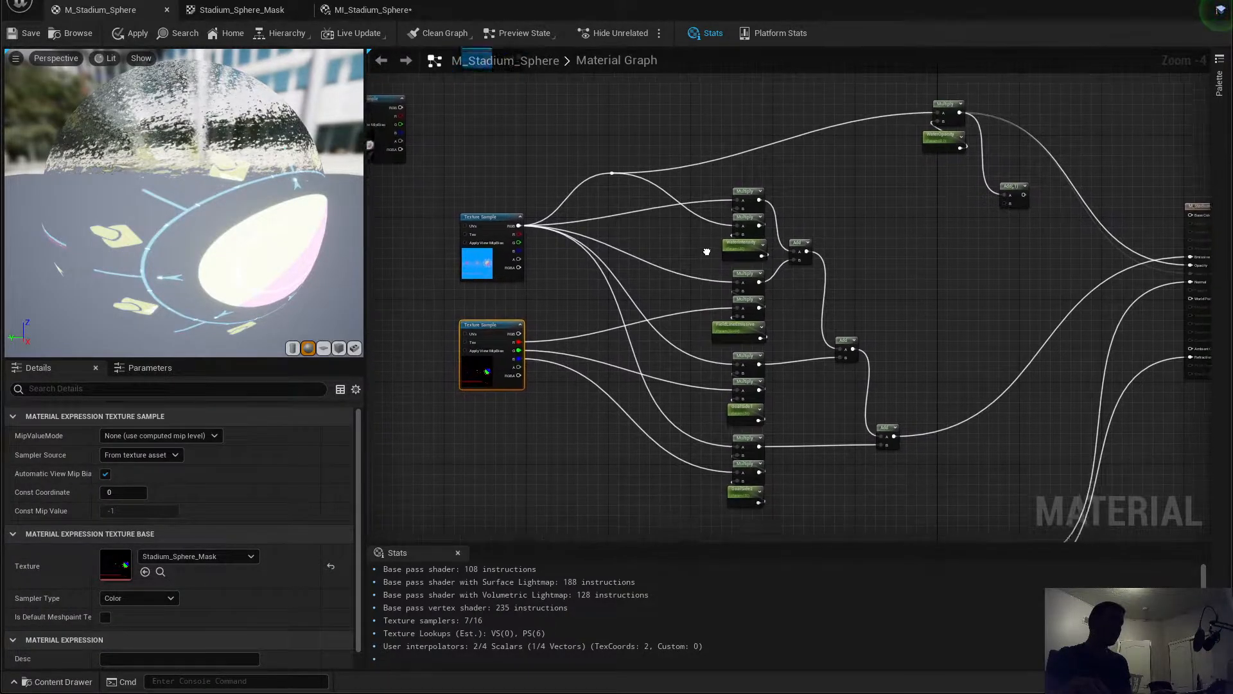
left_click_drag(923, 449, 720, 373)
mouse_move(963, 422)
left_mouse_down()
mouse_move(642, 365)
mouse_move(684, 484)
left_mouse_up()
left_click_drag(543, 384, 552, 482)
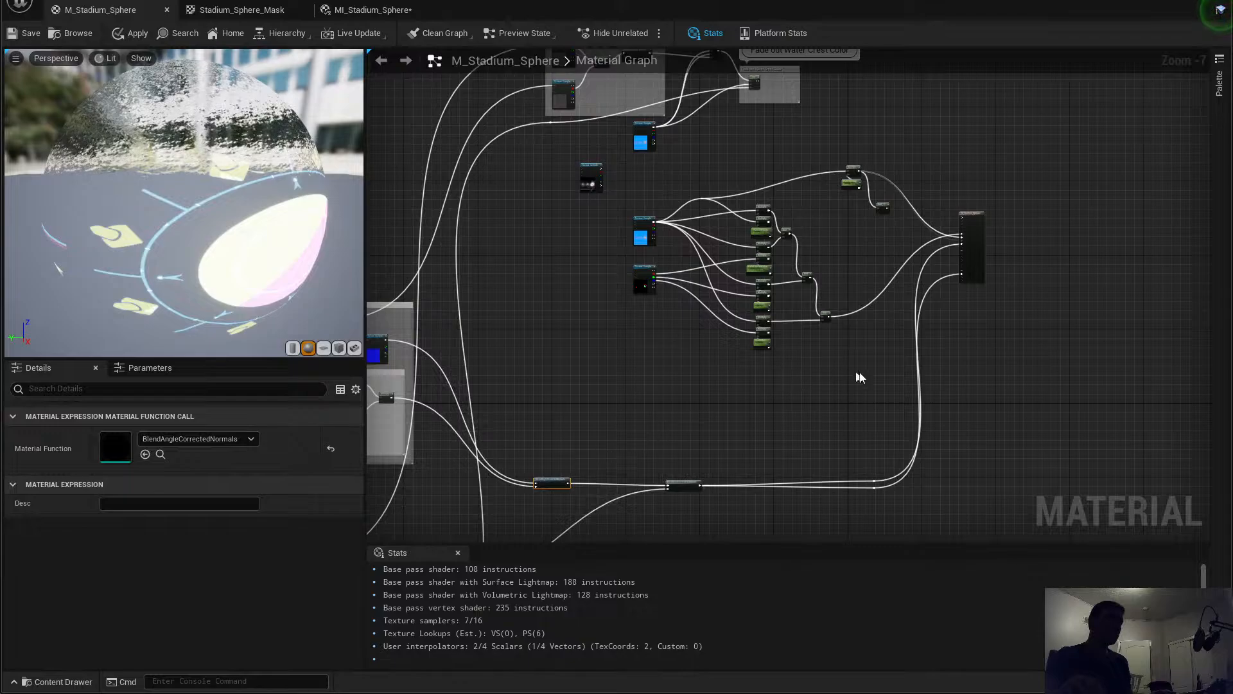
Step: Move the emissive and opacity node groups lower in the graph, leaving free space between them
left_click_drag(885, 386, 631, 172)
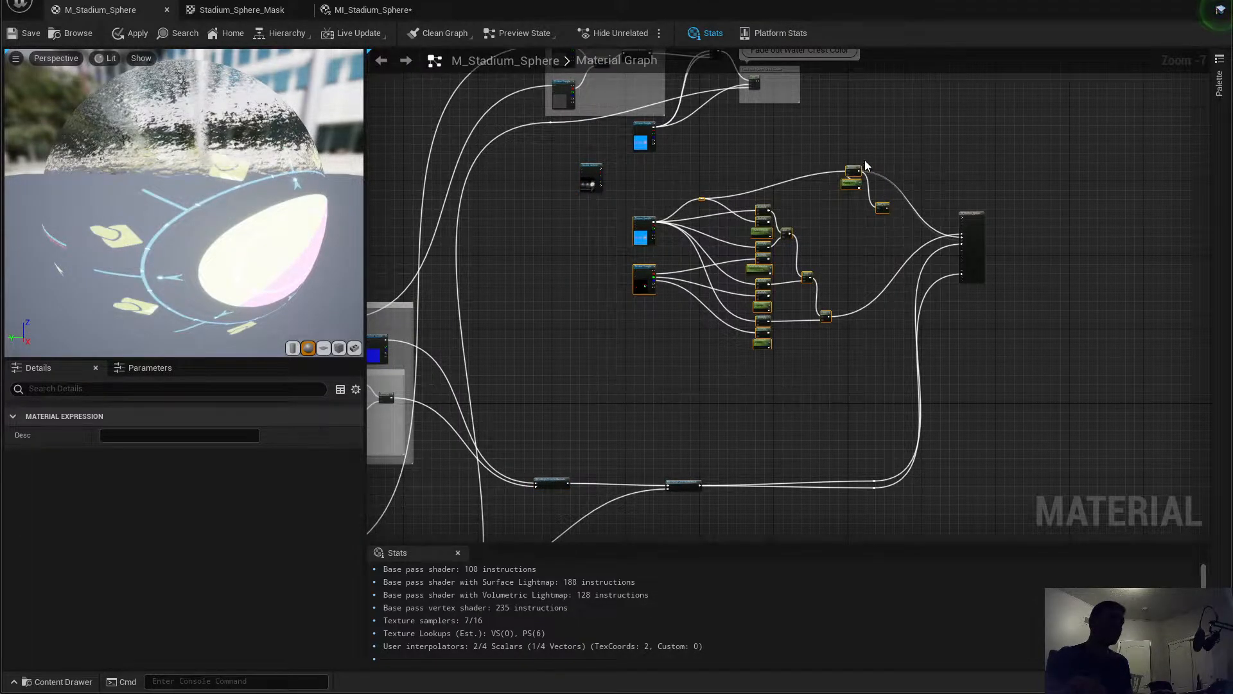
left_click_drag(854, 177, 828, 209)
left_click(815, 333)
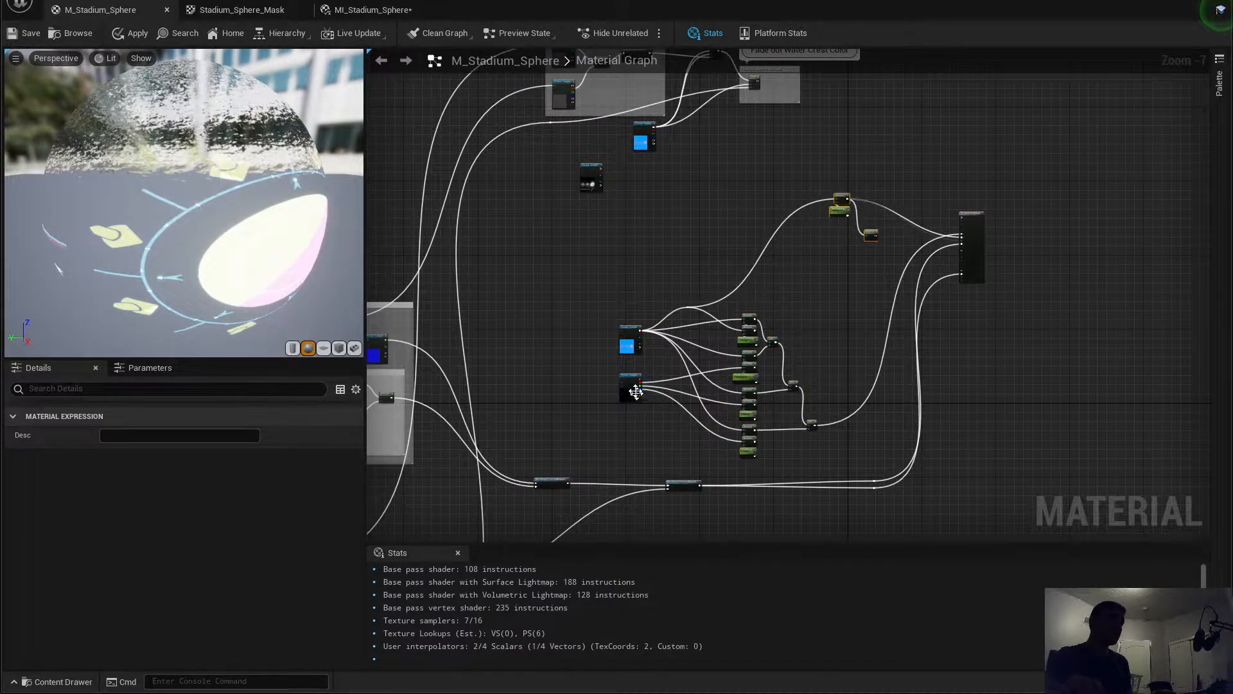
Step: Duplicate the Stadium_Sphere_Mask texture sample into the empty area beside the WaterOpacity multiply nodes
left_click(635, 392)
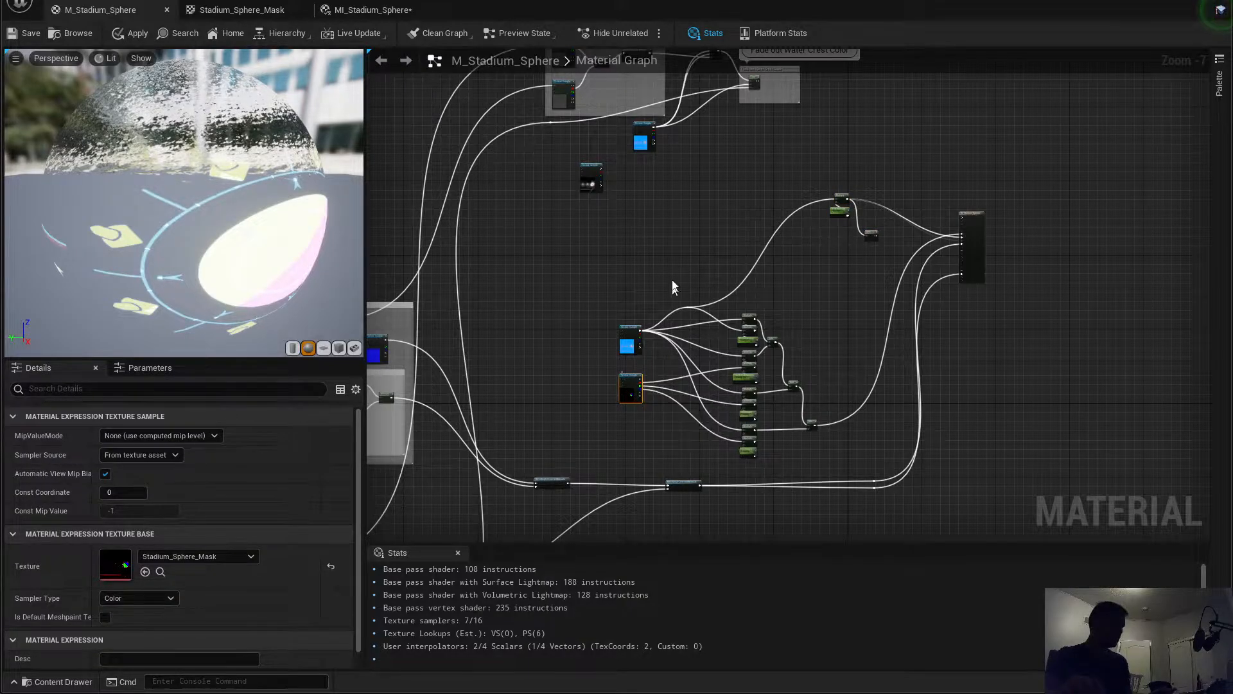
left_click(663, 195)
key("ctrl+v")
scroll(673, 230, "up", 6)
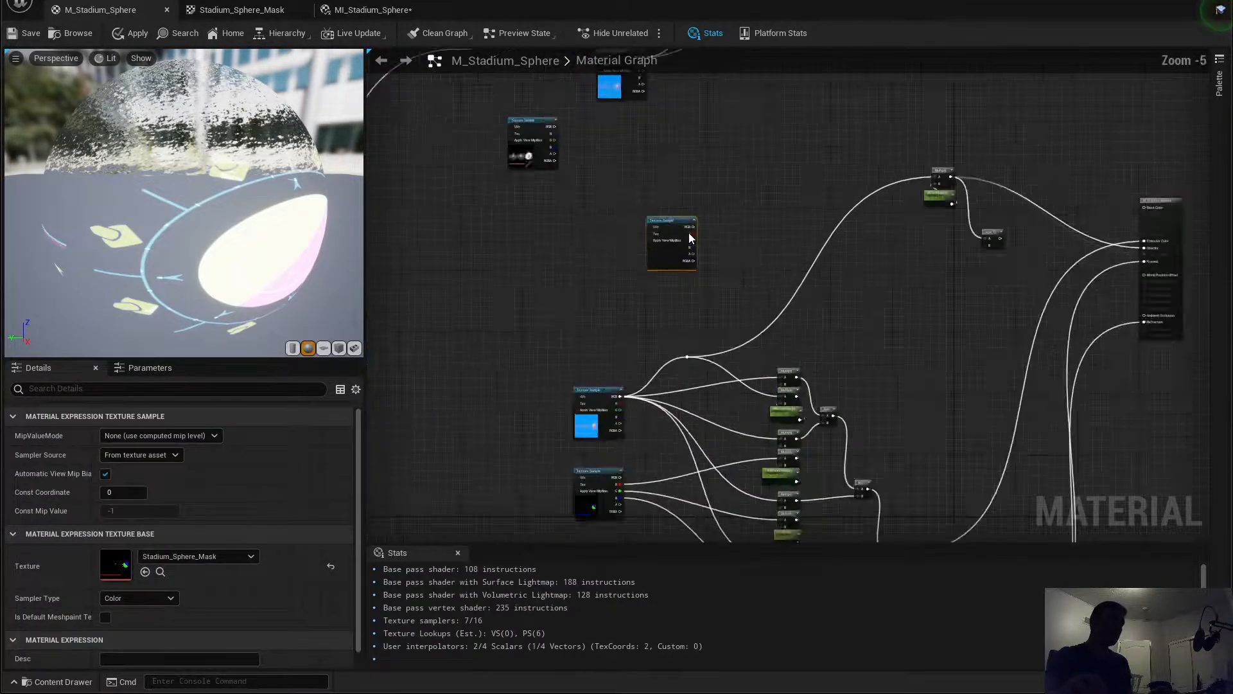
right_click_drag(878, 249, 627, 284)
scroll(630, 284, "down", 1)
right_click_drag(756, 281, 788, 264)
scroll(689, 289, "down", 2)
right_click_drag(672, 298, 664, 243)
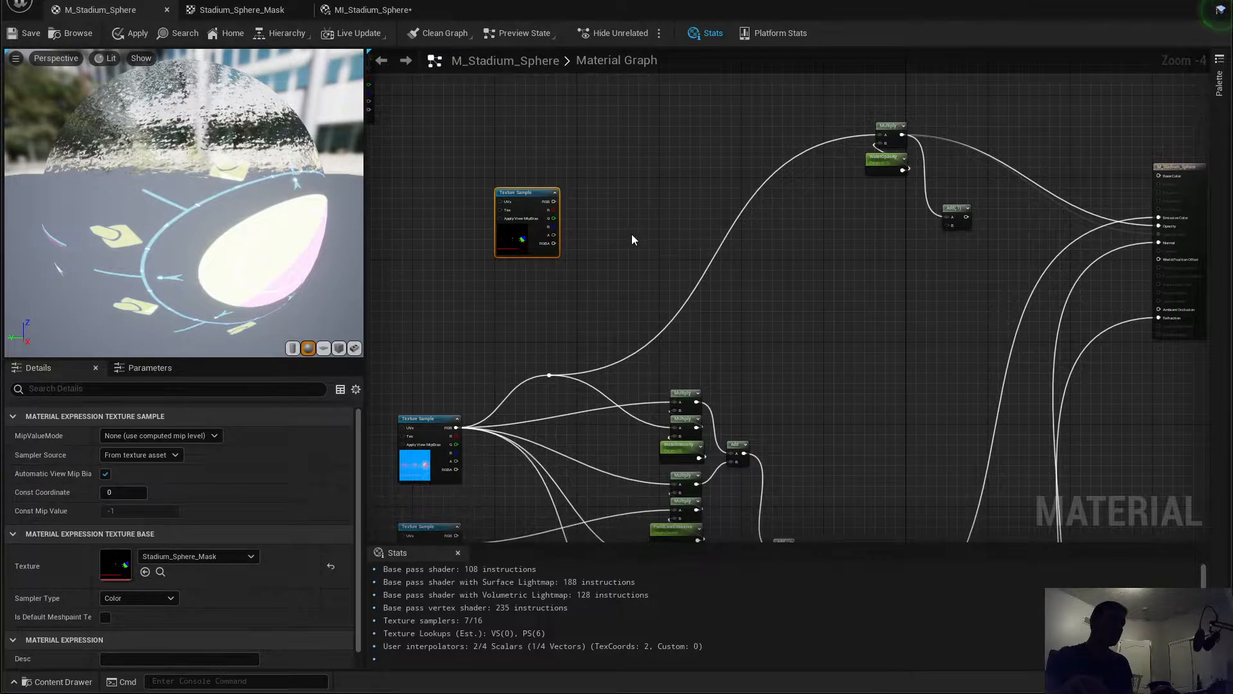
Step: Add three Constant nodes in the empty space below the WaterOpacity parameter
left_click(889, 128)
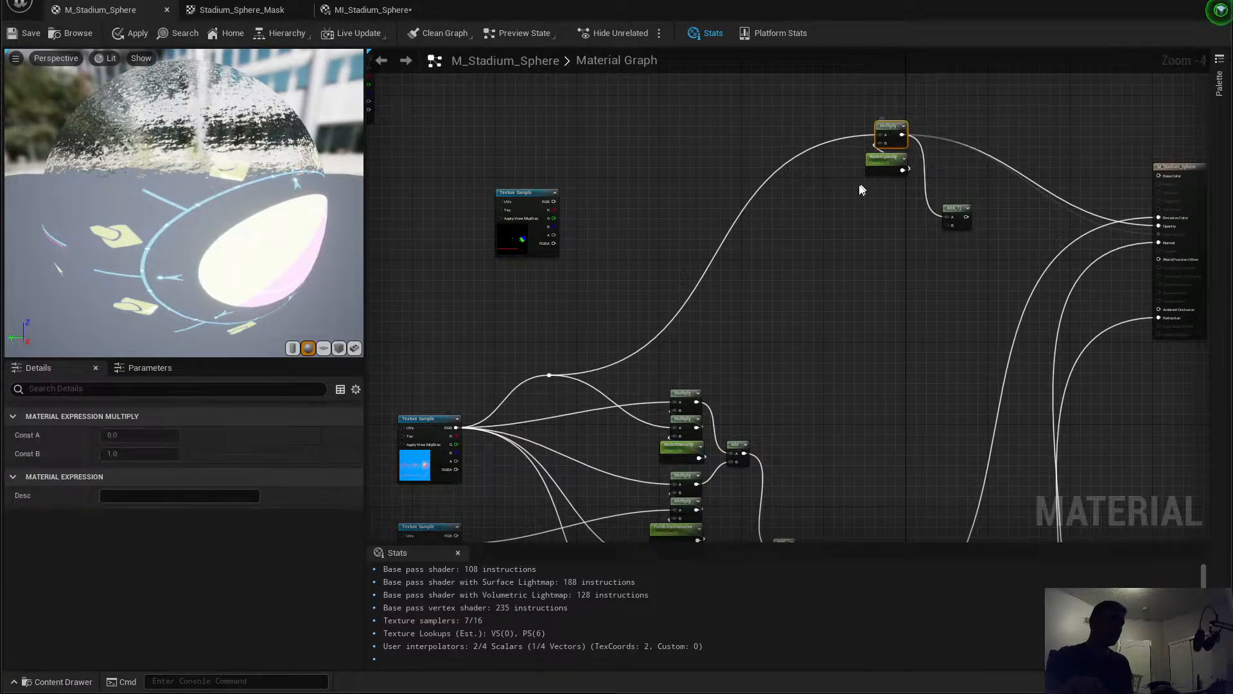
left_click(828, 220)
right_click(828, 220)
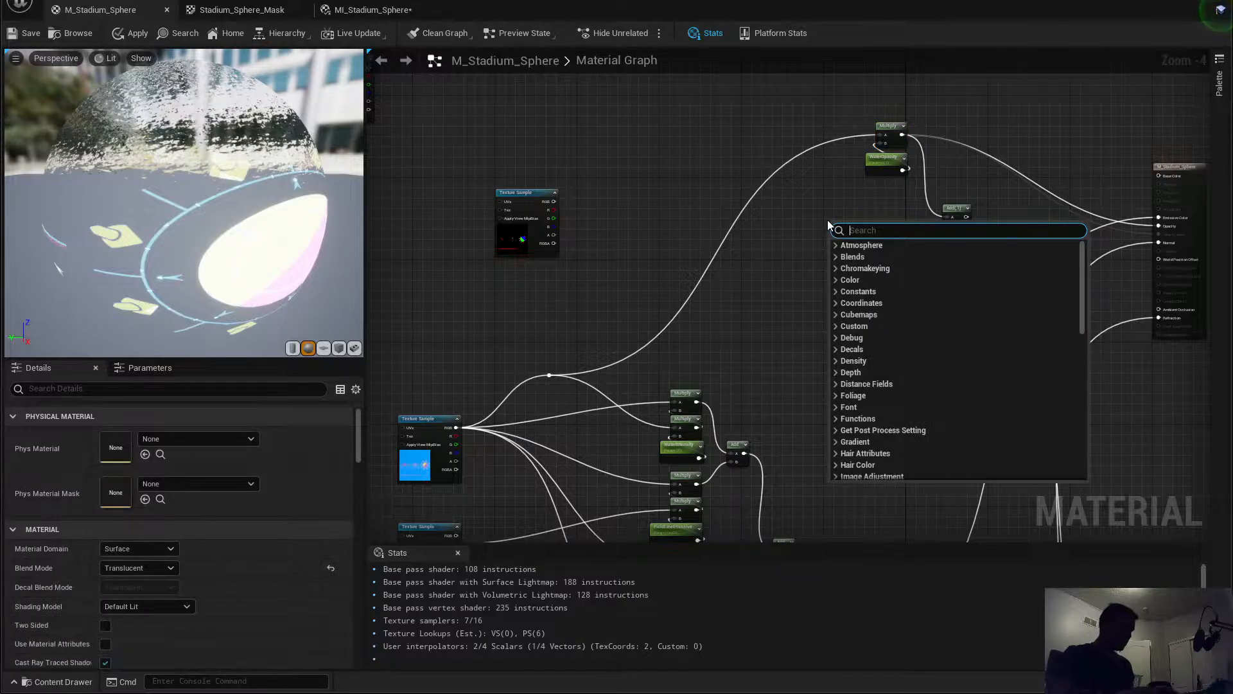
type("con")
key("Return")
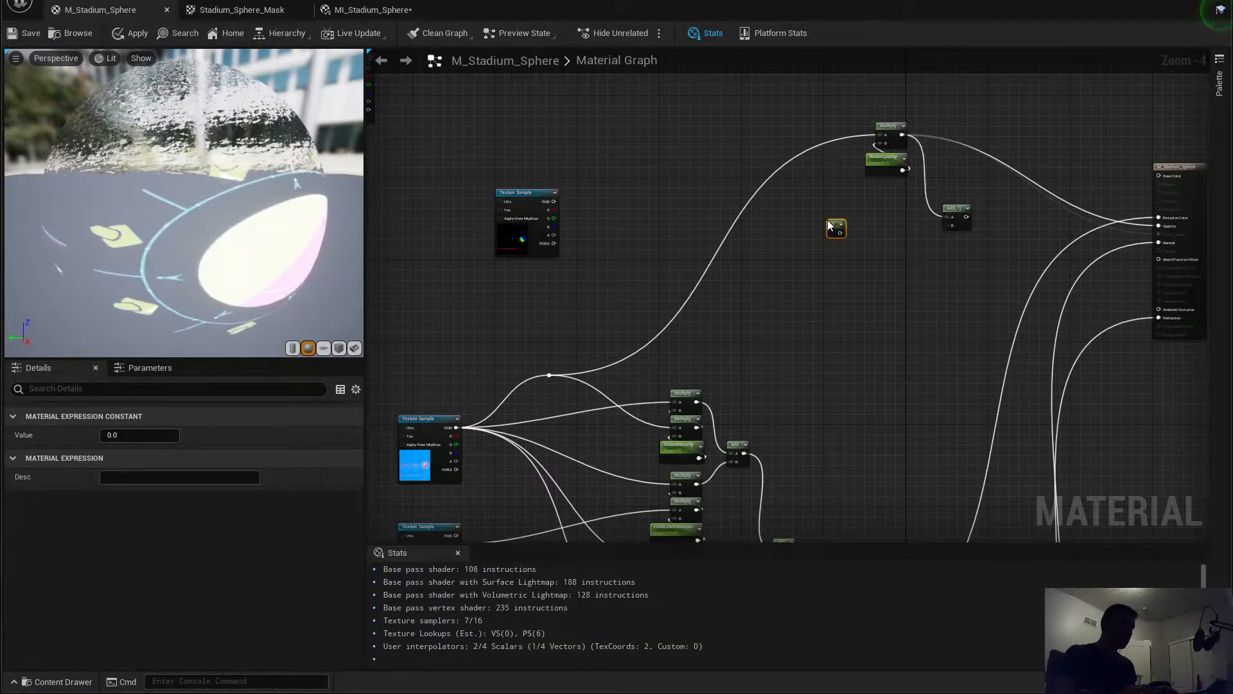
left_click(831, 279)
right_click(792, 276)
type("con")
key("Return")
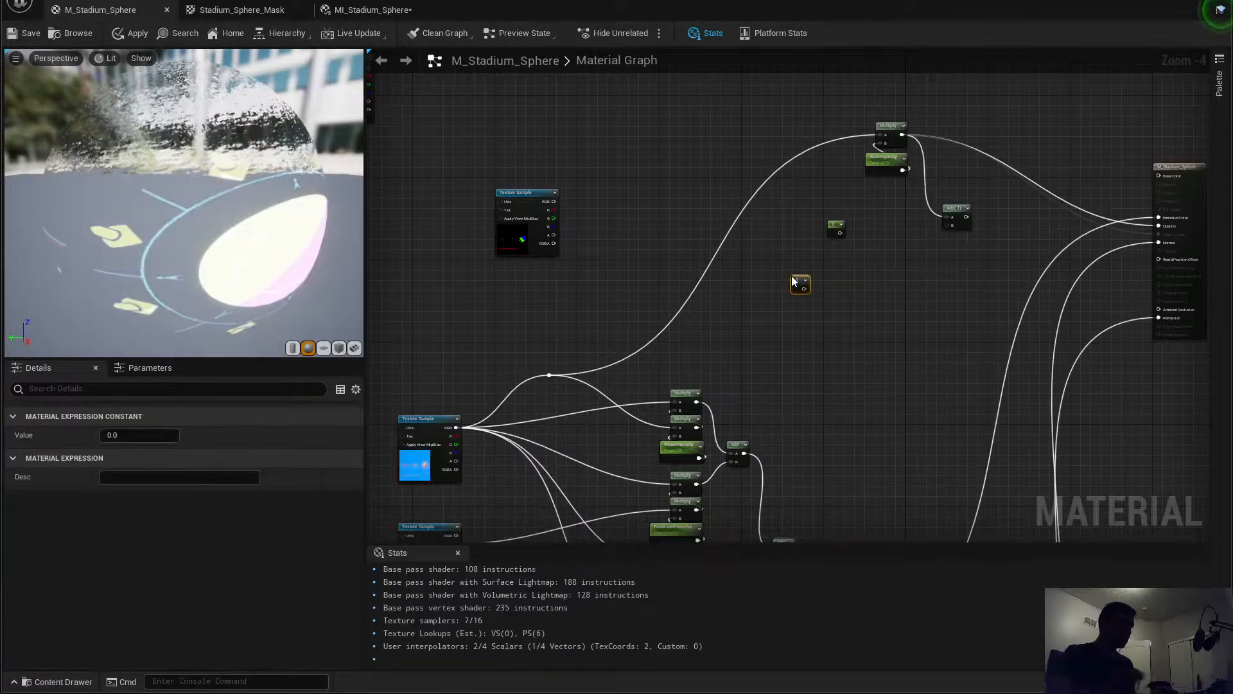
right_click(850, 322)
type("con")
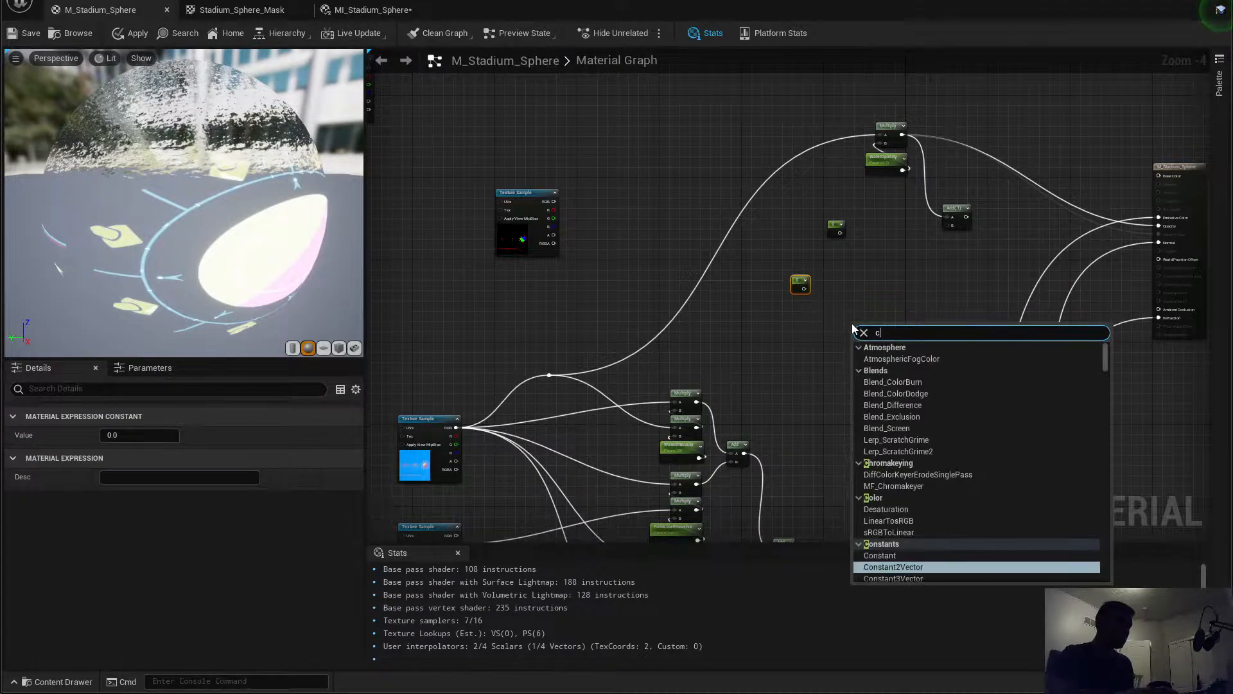
key("Return")
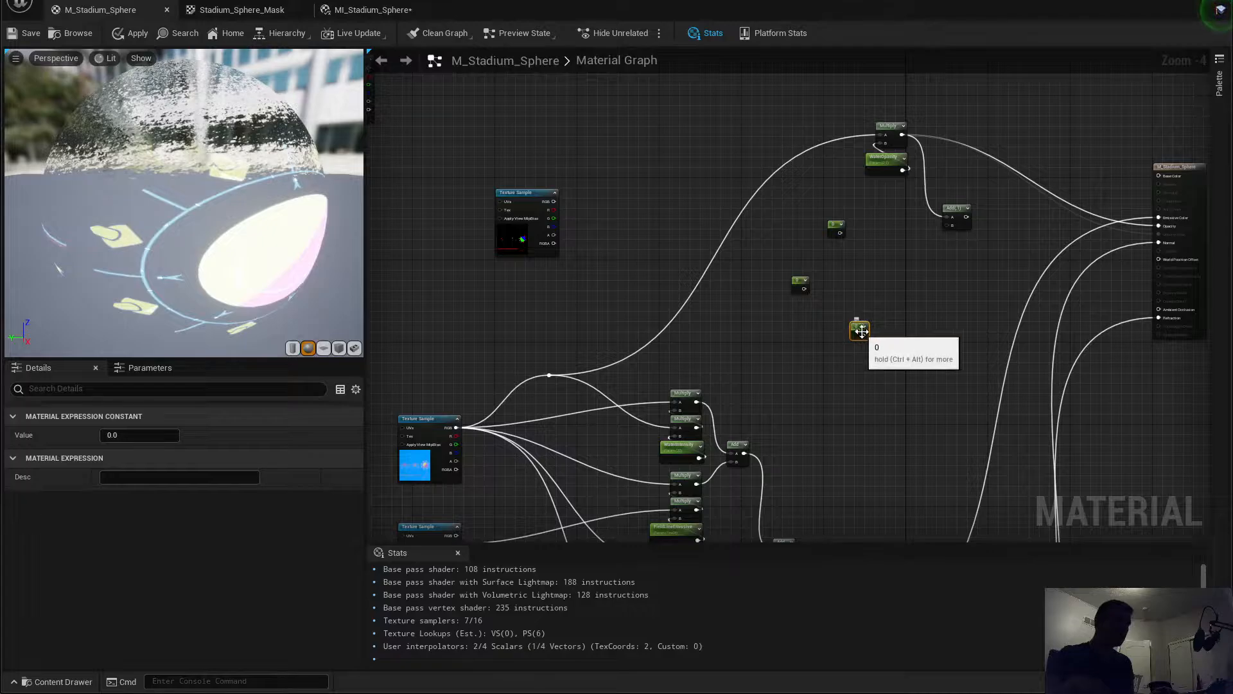
Step: Convert the lowest new constant to a parameter and name it FieldLinOpacity
right_click(858, 329)
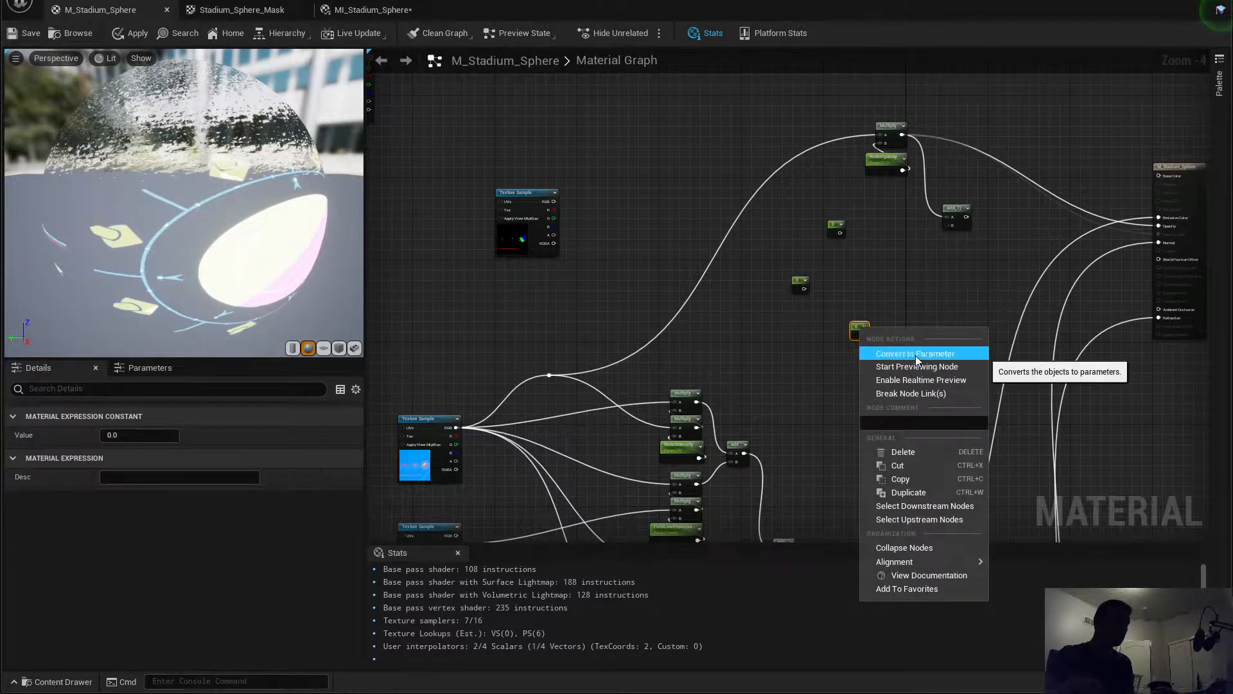
left_click(915, 354)
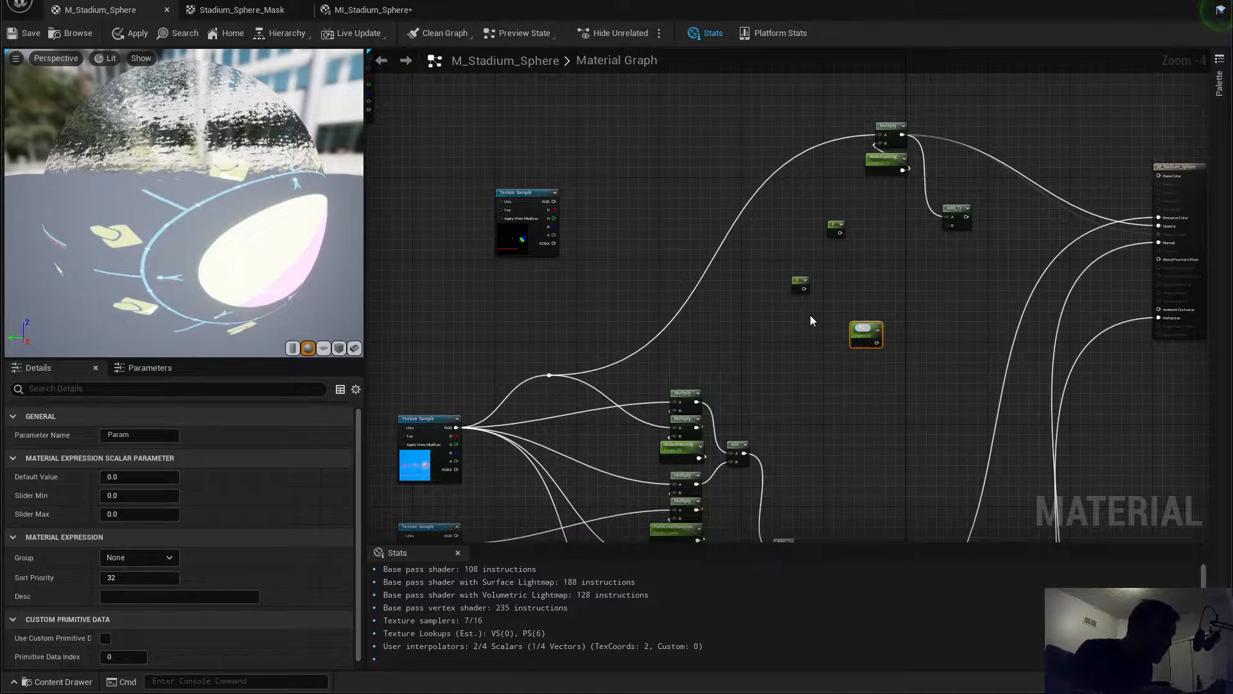
type("ield")
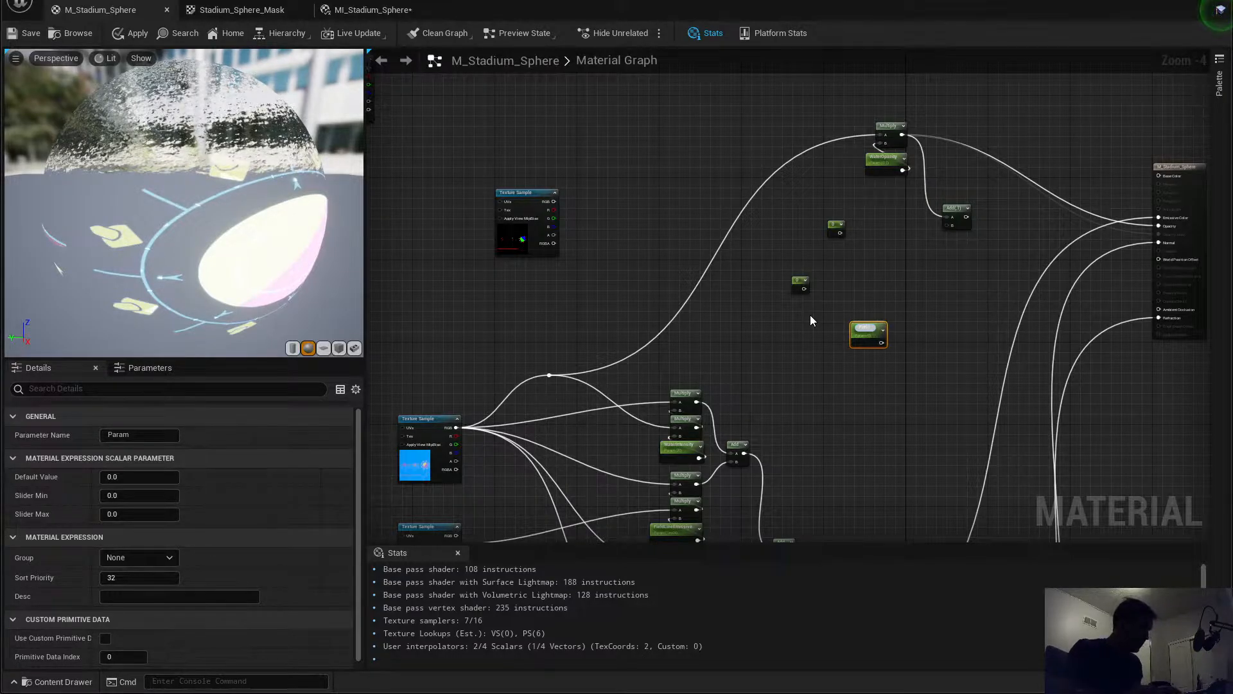
type("Lin")
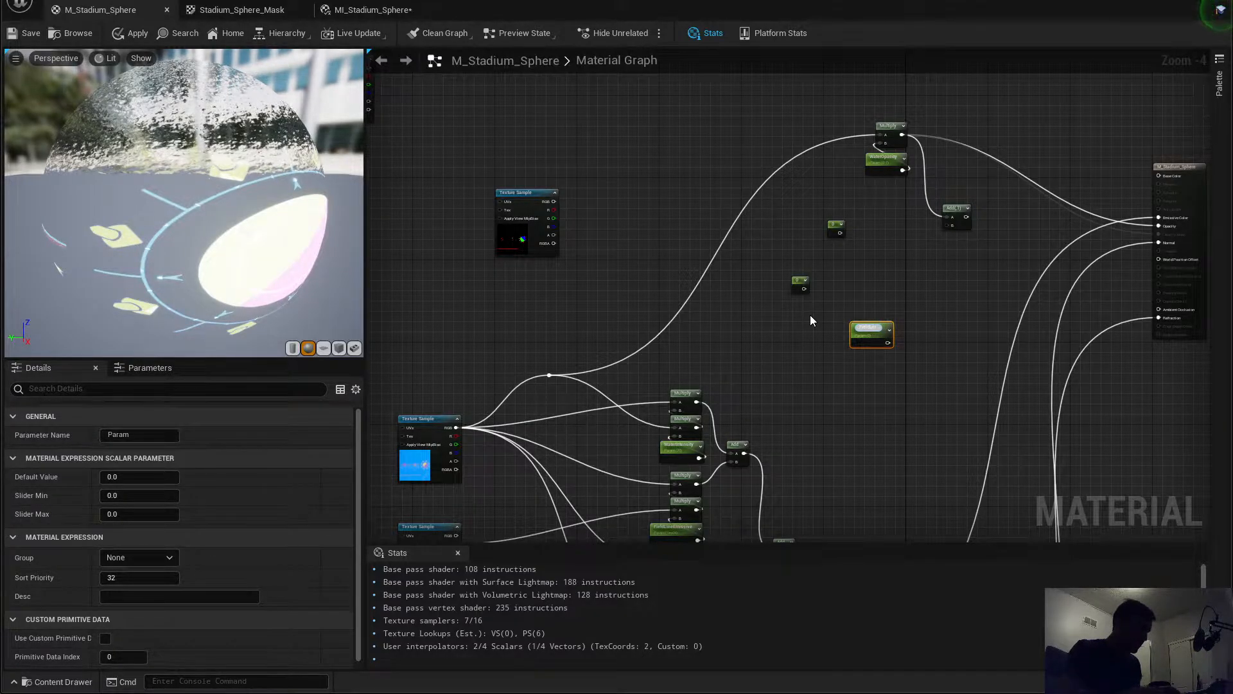
type("eOpacity")
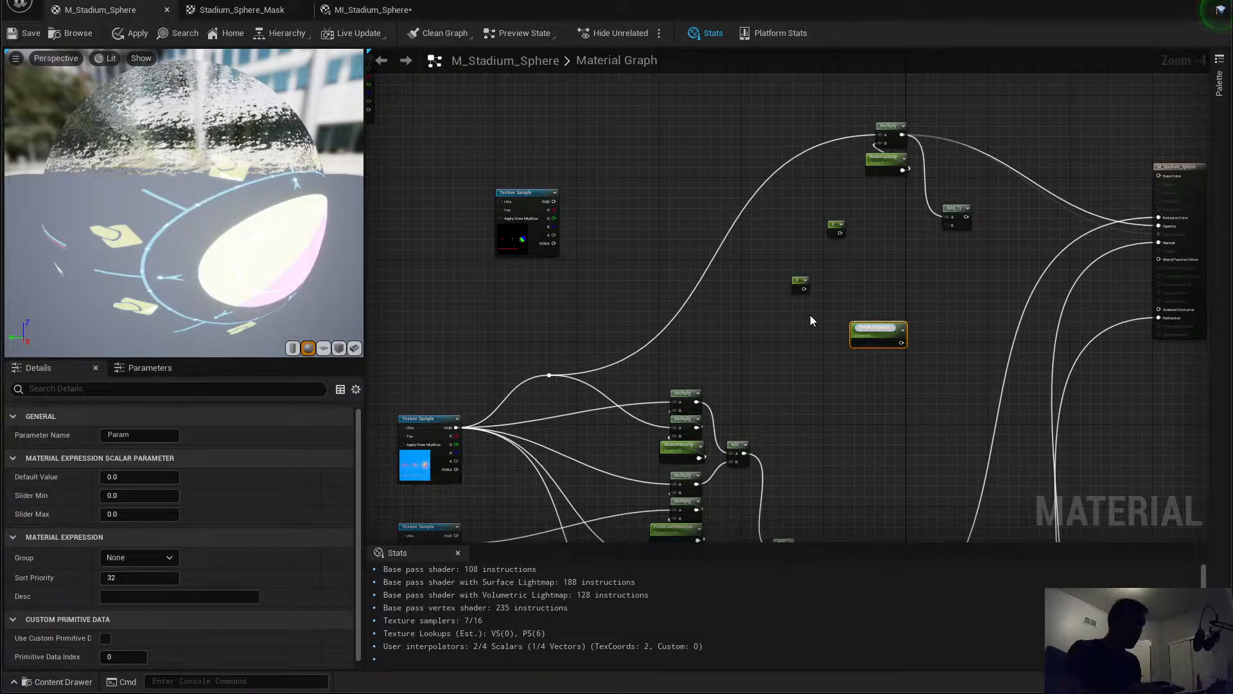
key("Return")
Step: Correct the new parameter's name to FieldLineOpacity
scroll(877, 334, "up", 2)
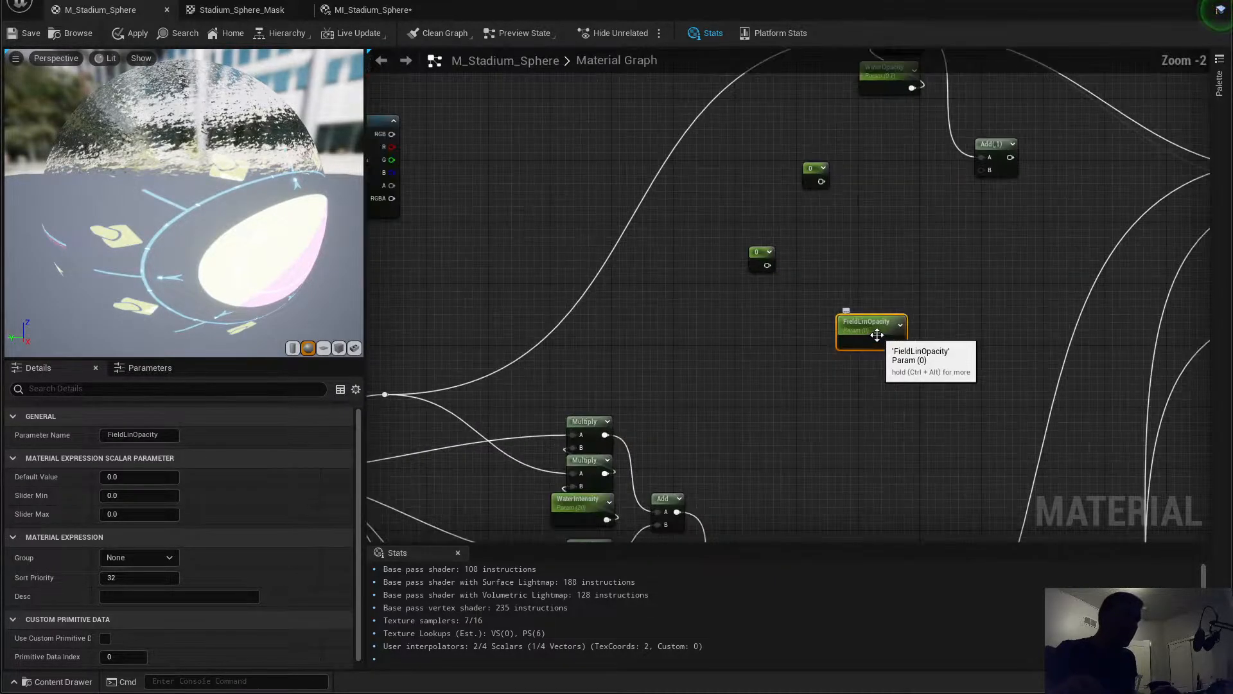
right_click_drag(853, 268, 864, 285)
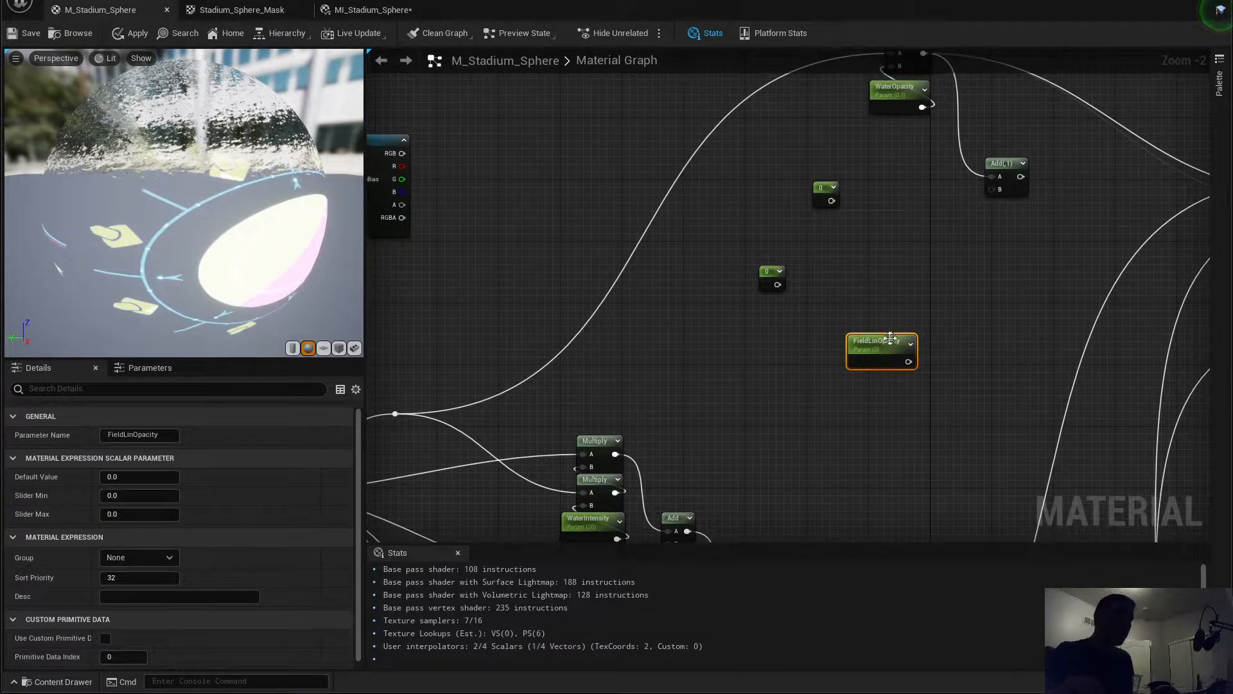
left_click(152, 435)
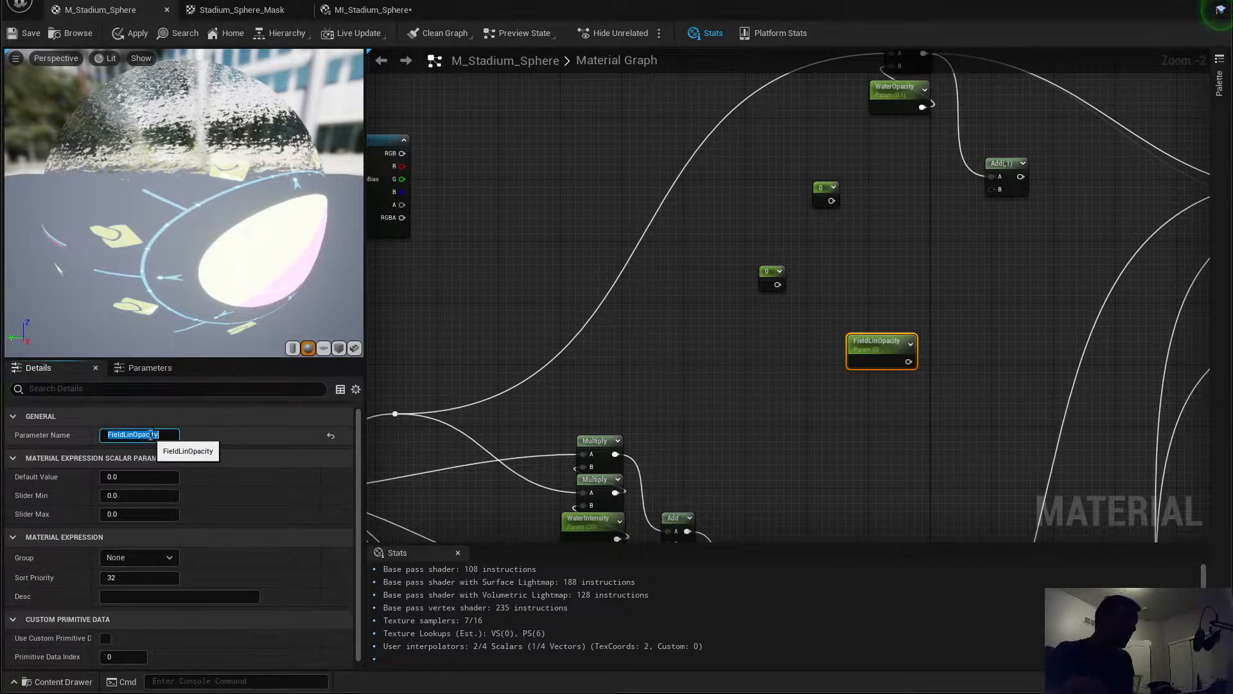
key("Home")
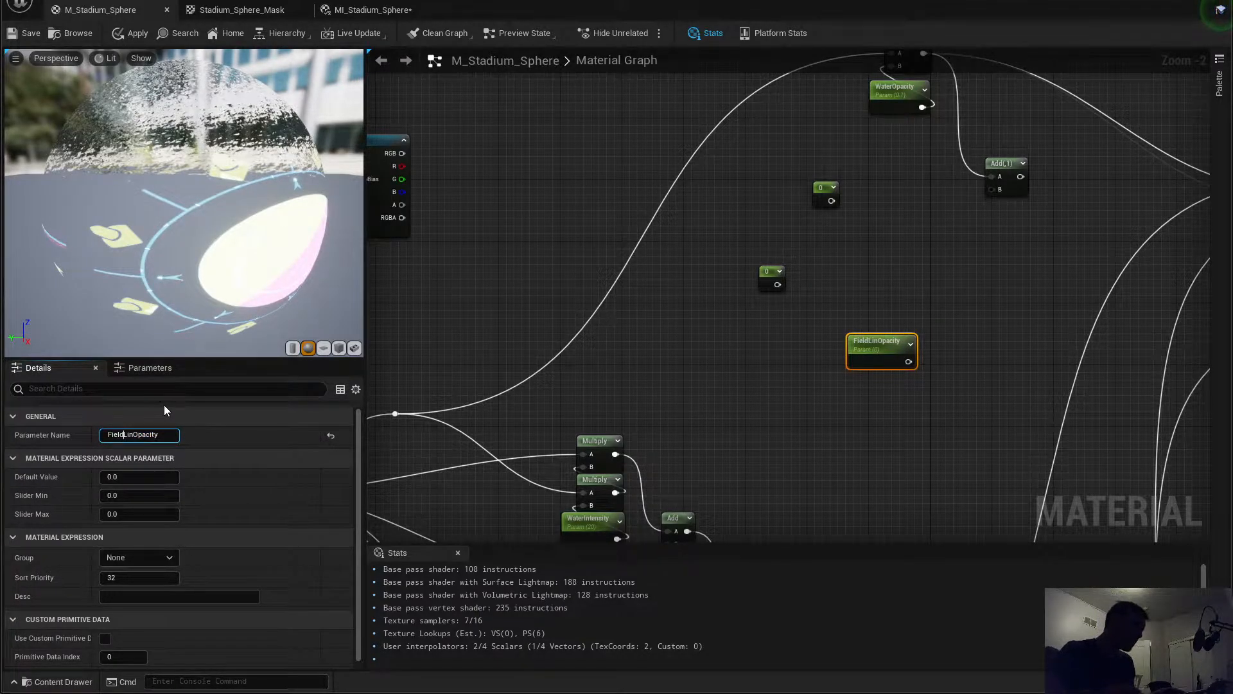
type("e")
key("Return")
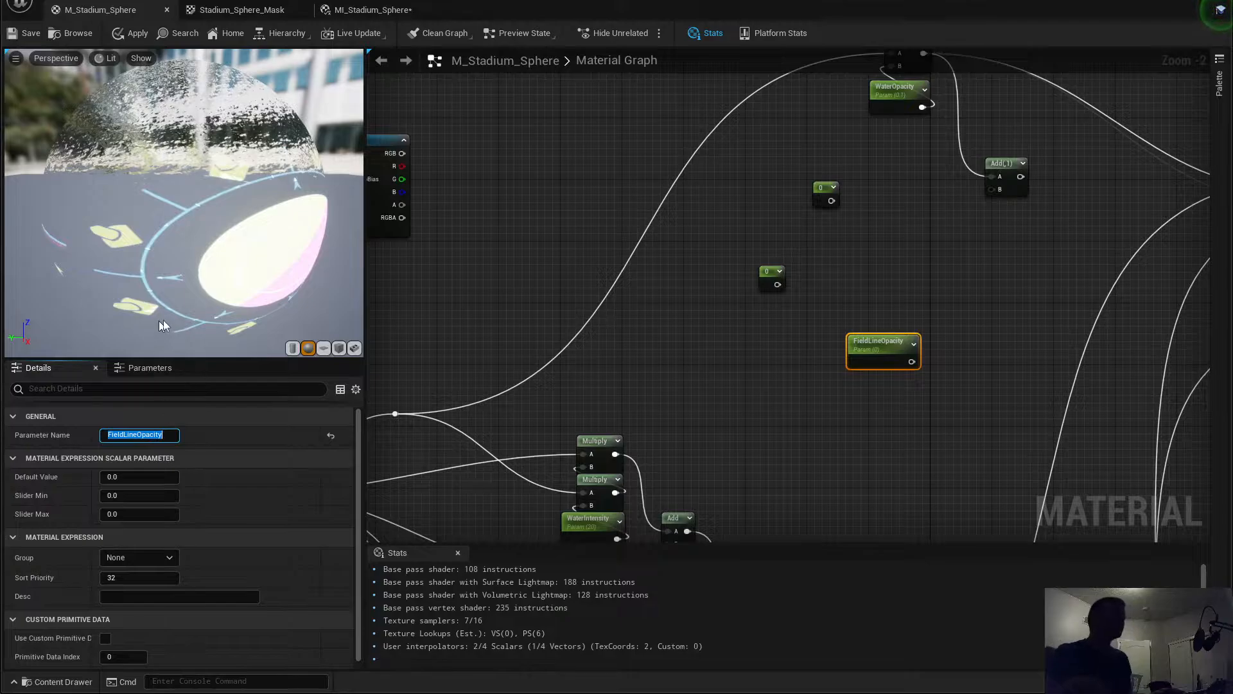
Step: Reposition the FieldLineOpacity node directly beneath the middle constant
right_click_drag(790, 333, 790, 268)
left_click_drag(894, 311, 854, 350)
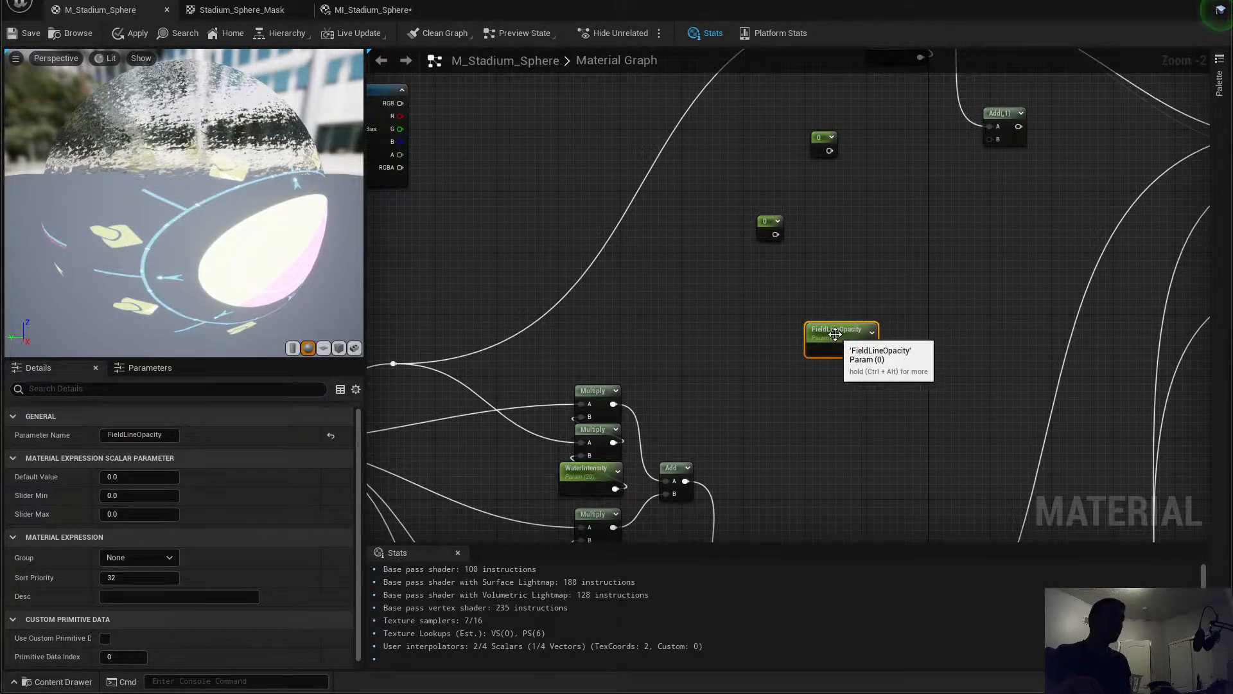
right_click_drag(867, 278, 848, 333)
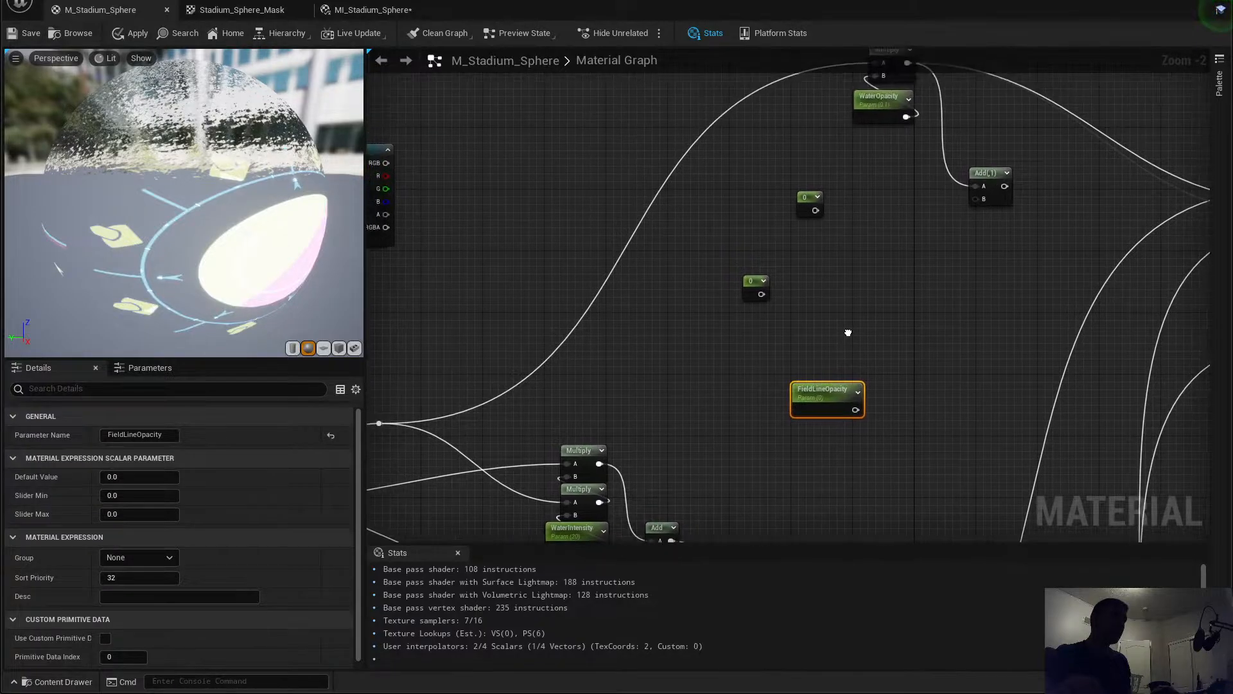
left_click(756, 286)
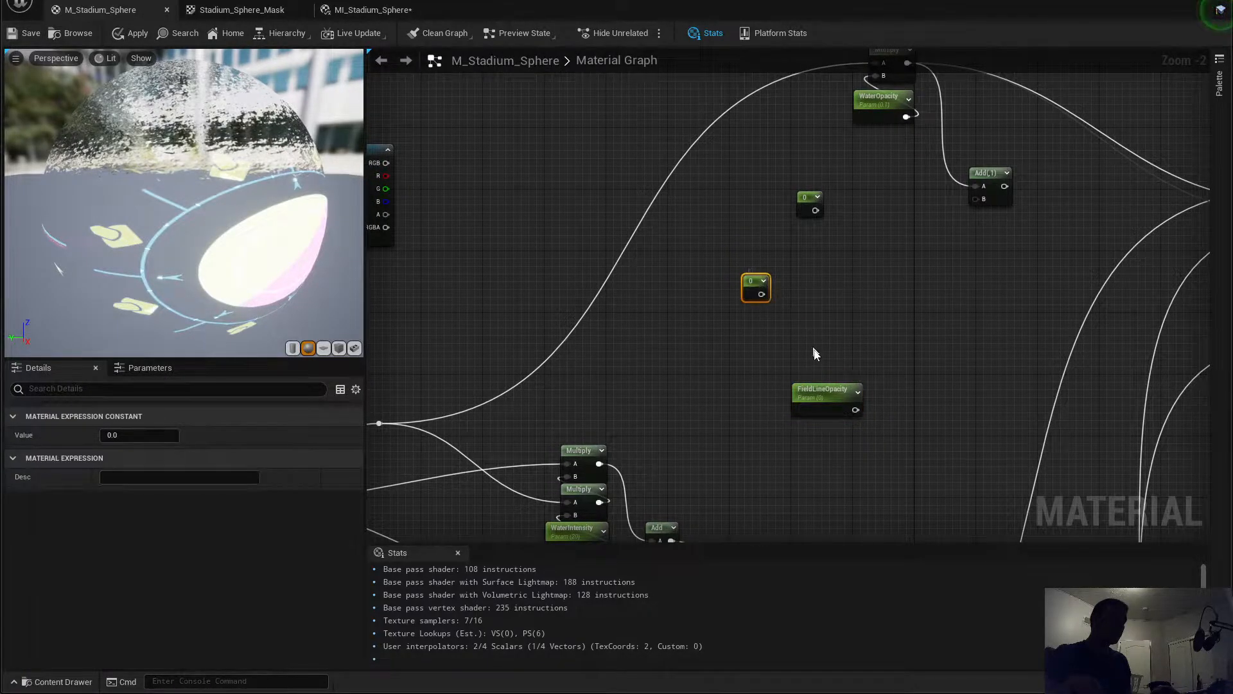
left_click_drag(827, 385, 765, 378)
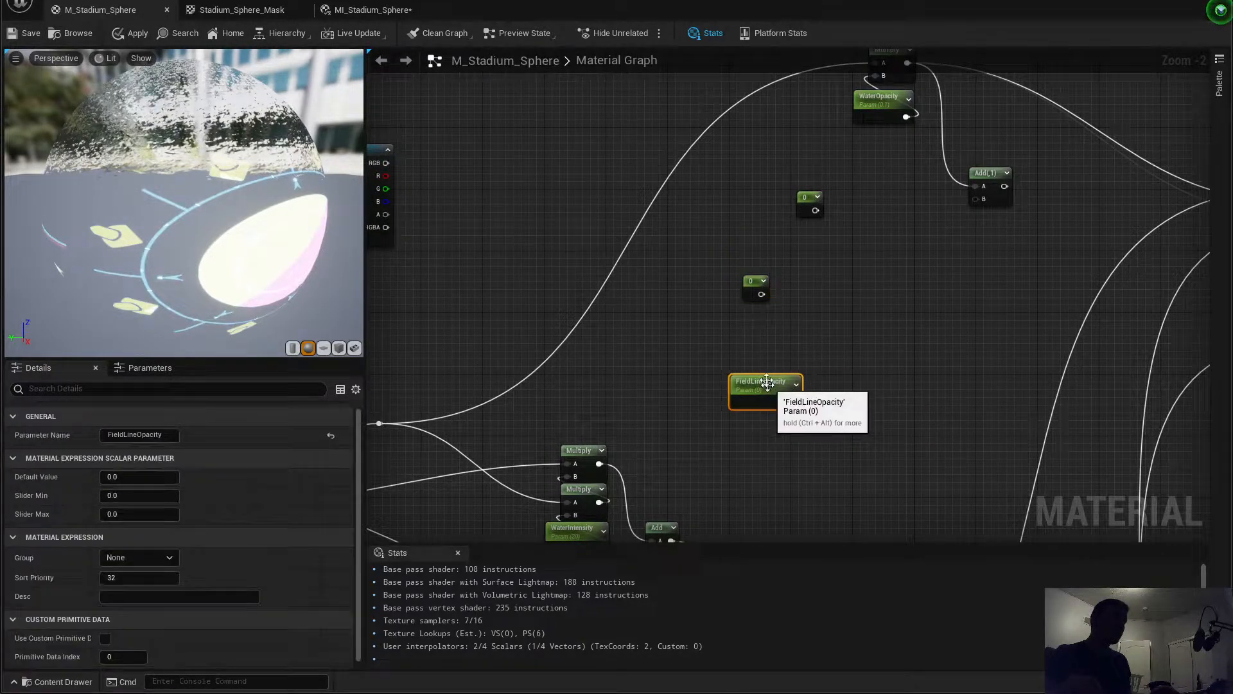
Step: Convert the constant above FieldLineOpacity to a parameter and name it GoalSide1Opacity
left_click(745, 289)
right_click(745, 289)
left_click(820, 302)
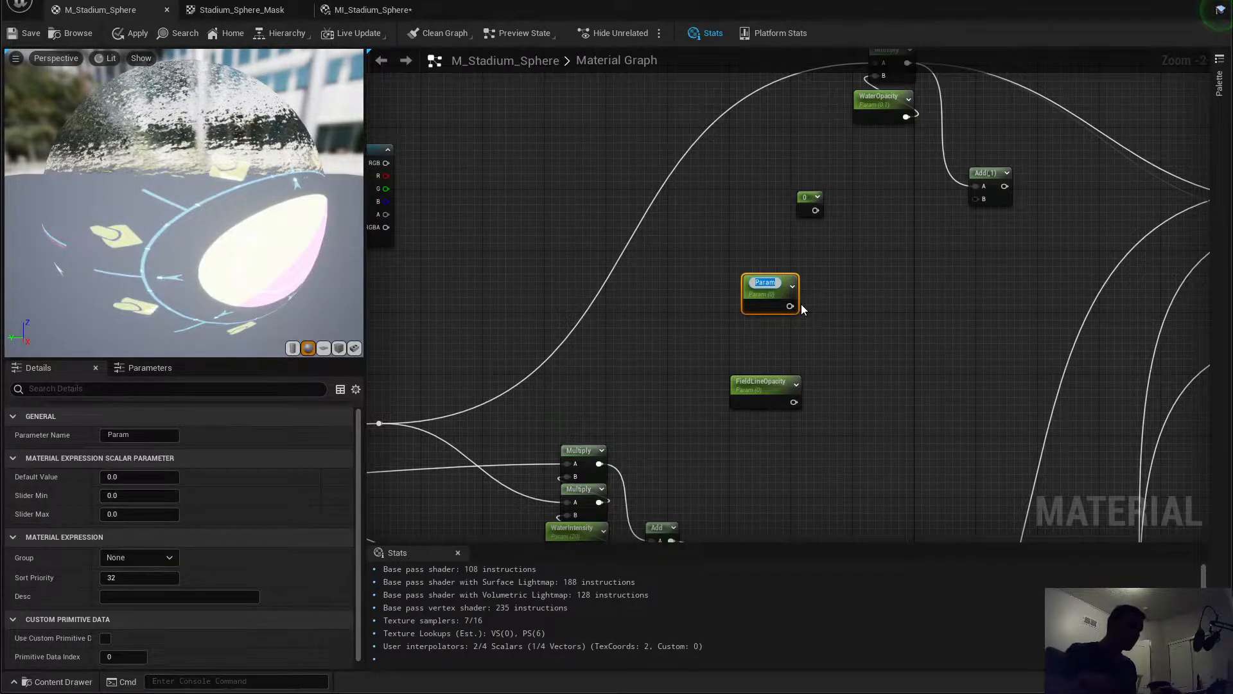
right_click_drag(848, 378, 862, 113)
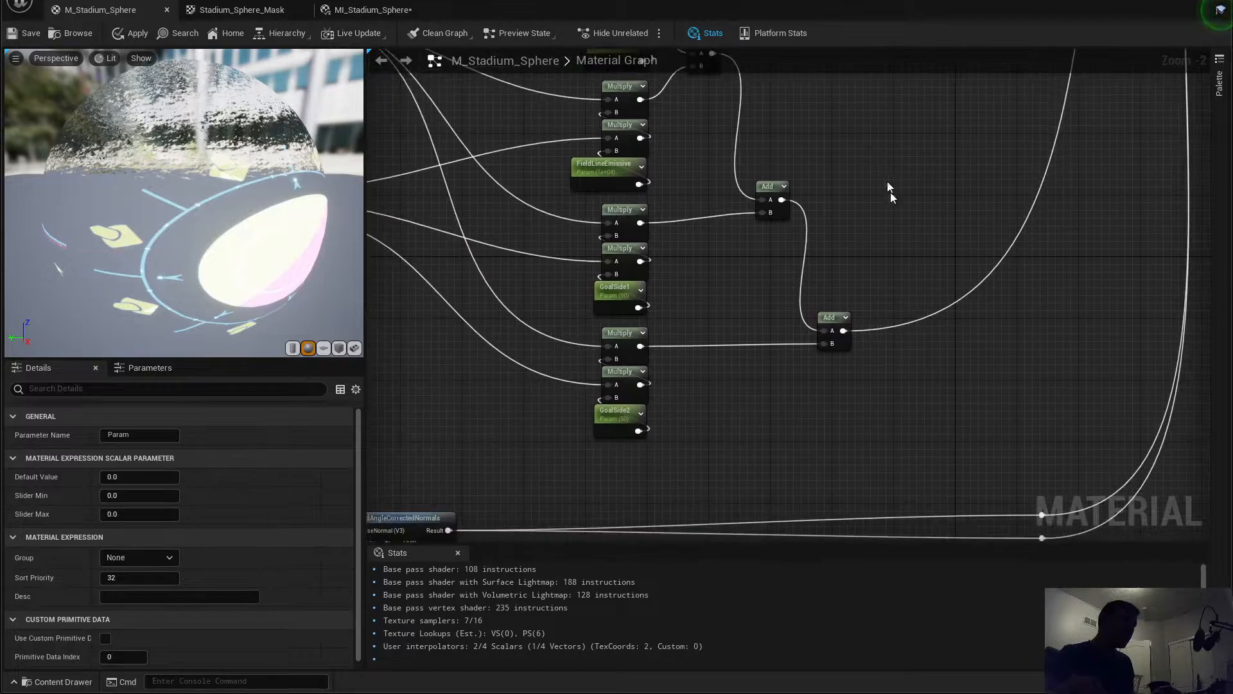
right_click_drag(650, 334, 685, 359)
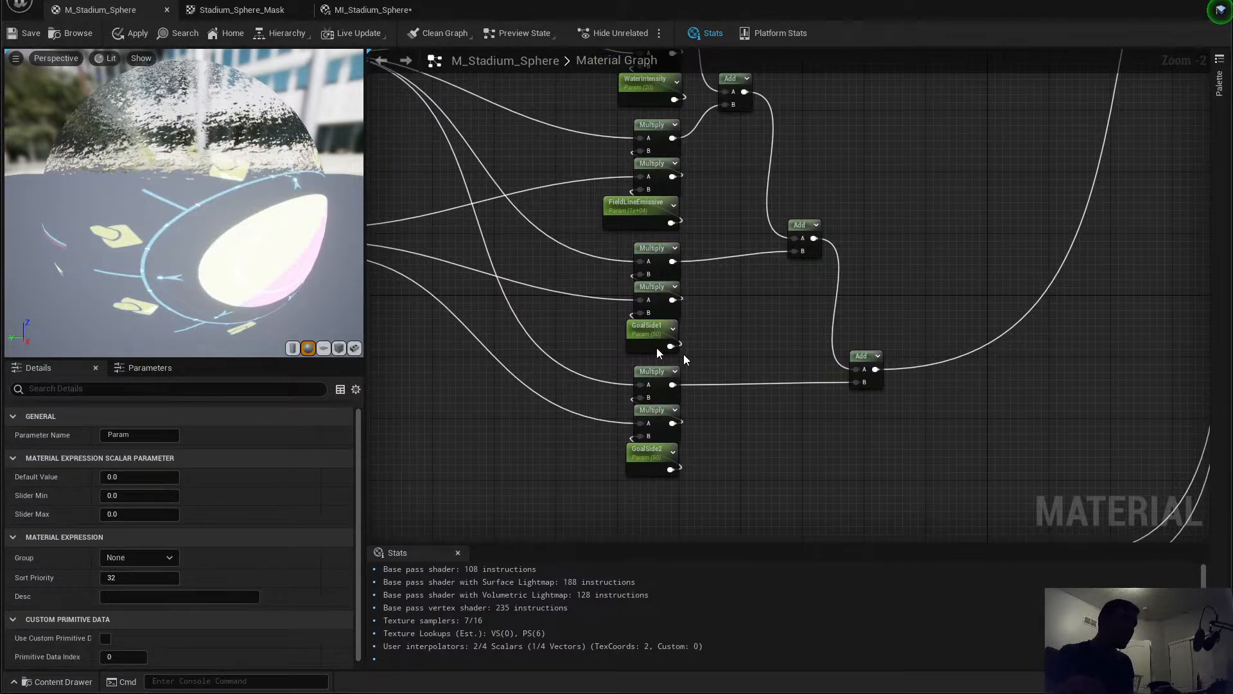
left_click(108, 435)
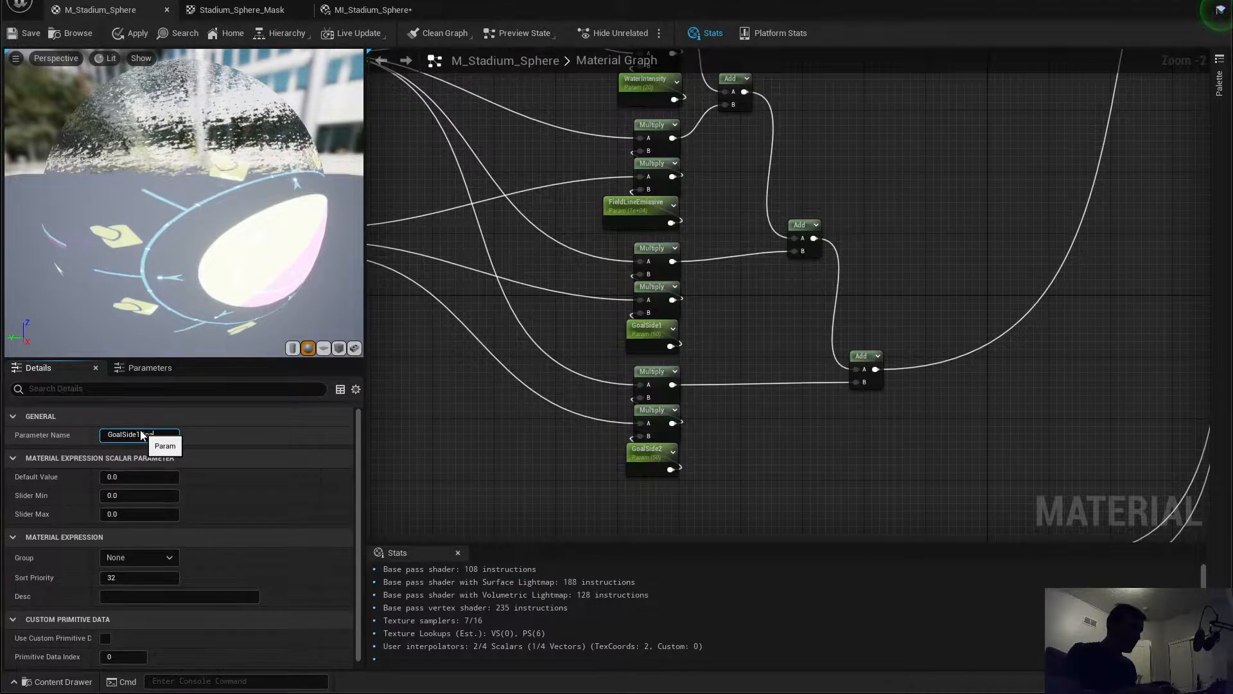
type("GoalSide1Opacity")
key("Return")
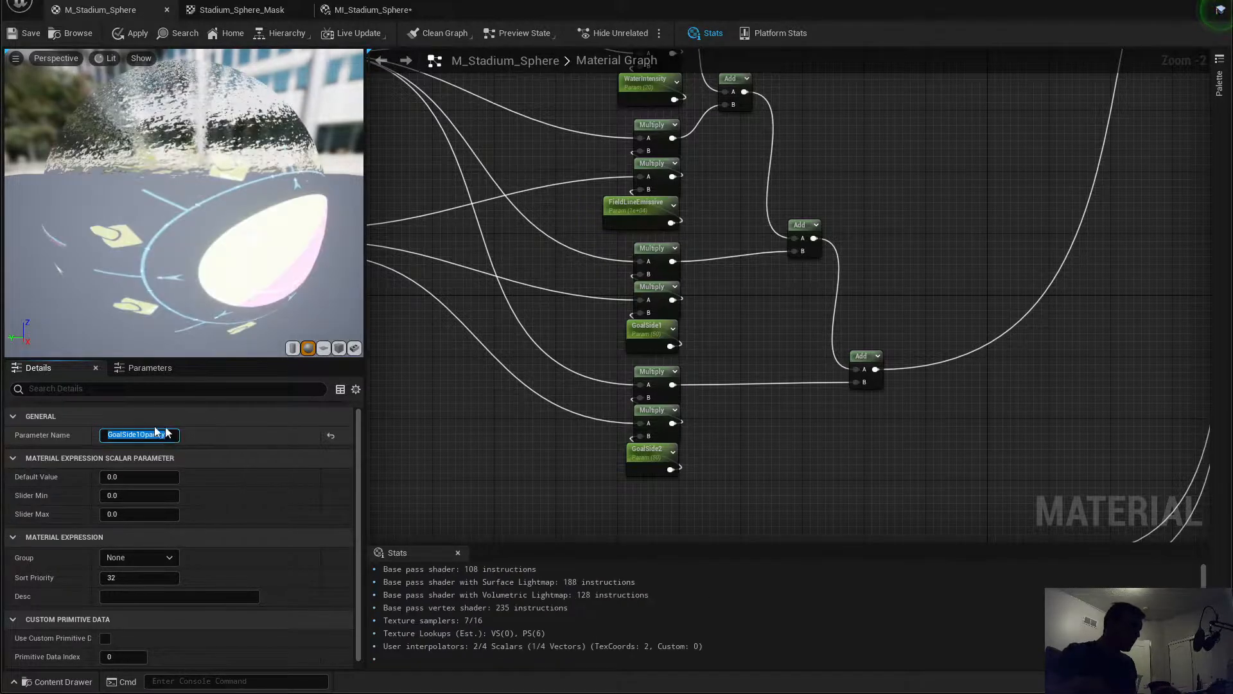
Step: Rename the GoalSide1 parameter in the emissive group as GoalSide1Emissive
left_click(644, 322)
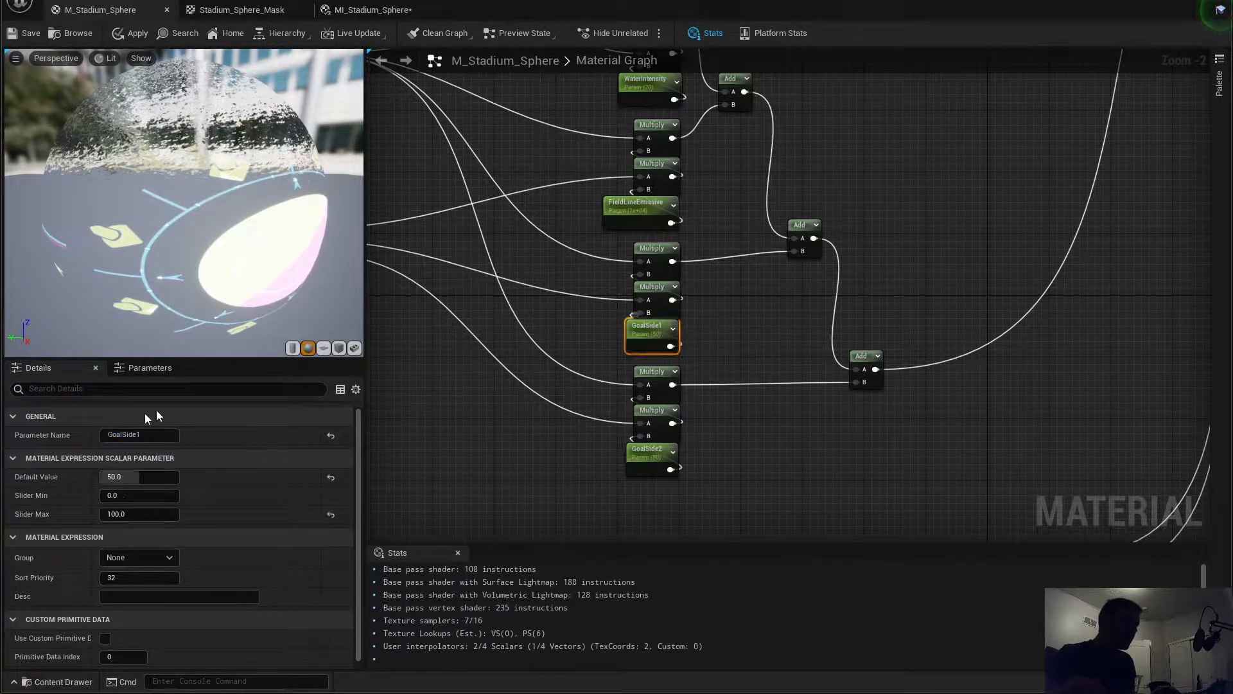
left_click(161, 435)
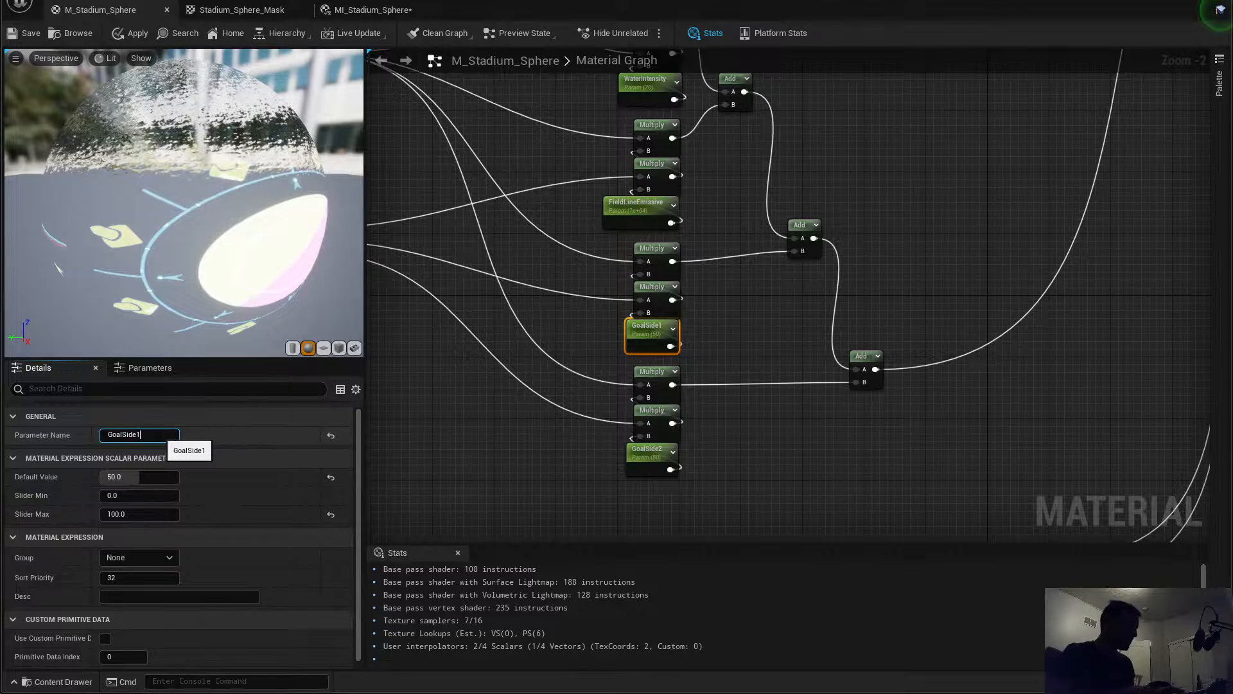
key("Return")
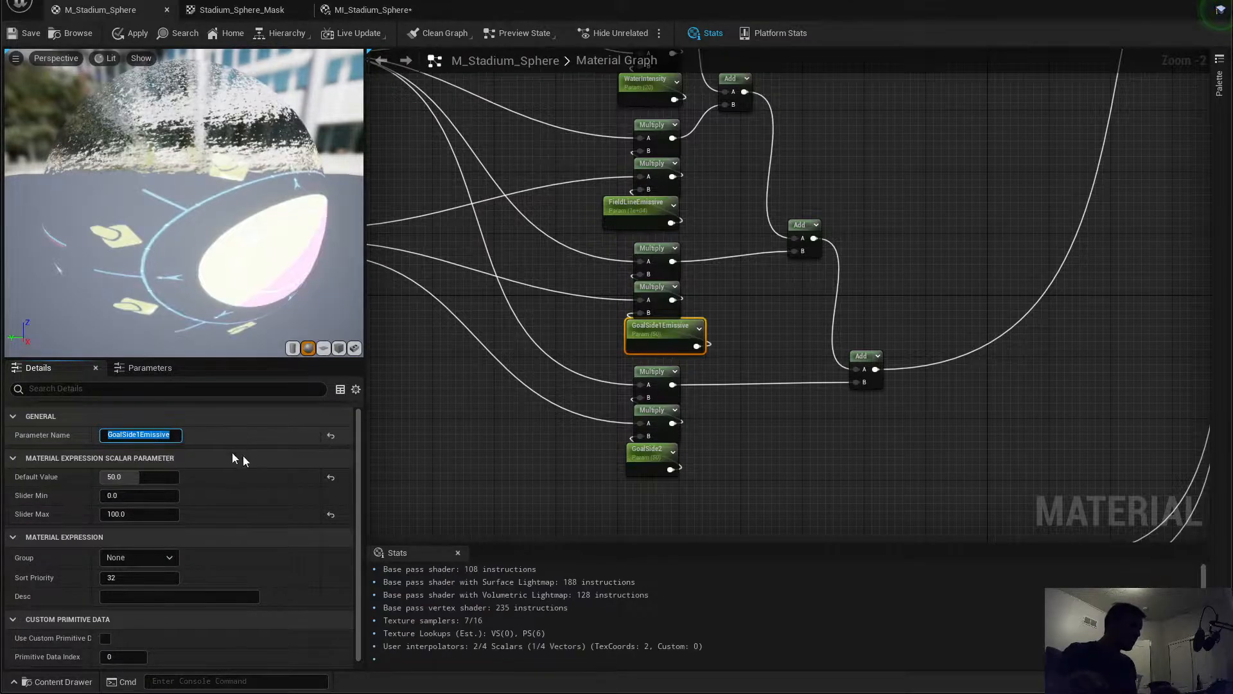
Step: Rename the GoalSide2 parameter in the emissive group as GoalSide2Emissive
left_click(647, 453)
left_click(149, 435)
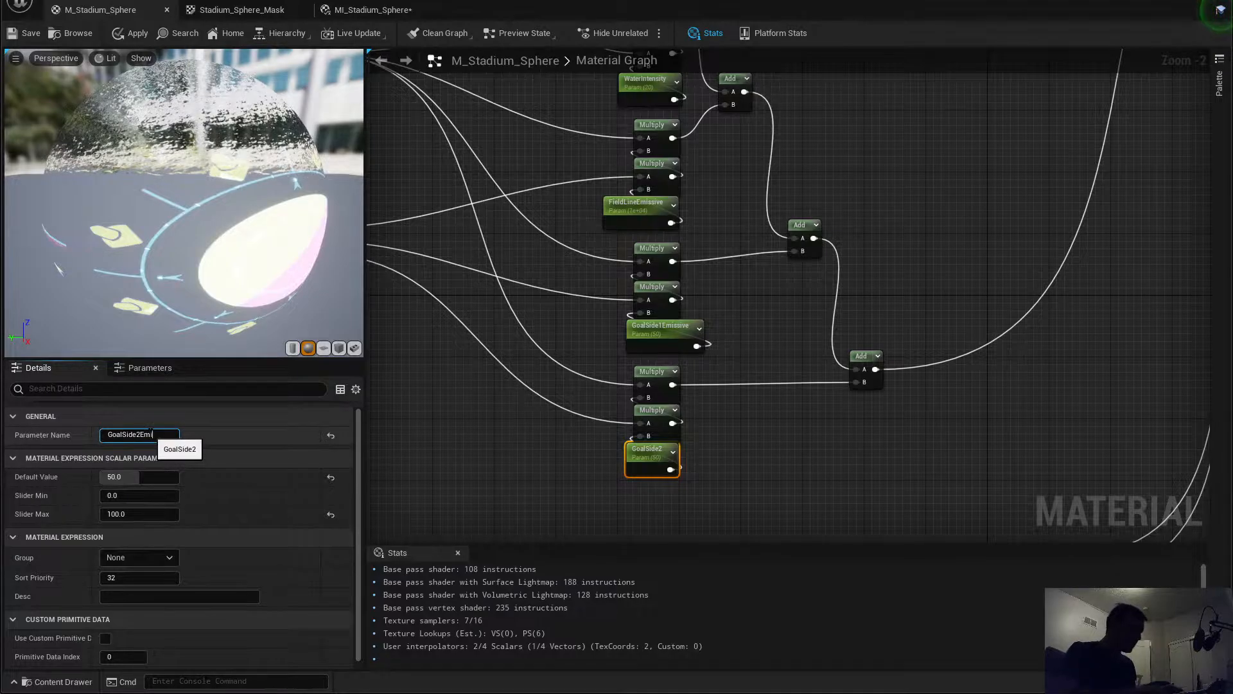
type("Emissive")
key("Return")
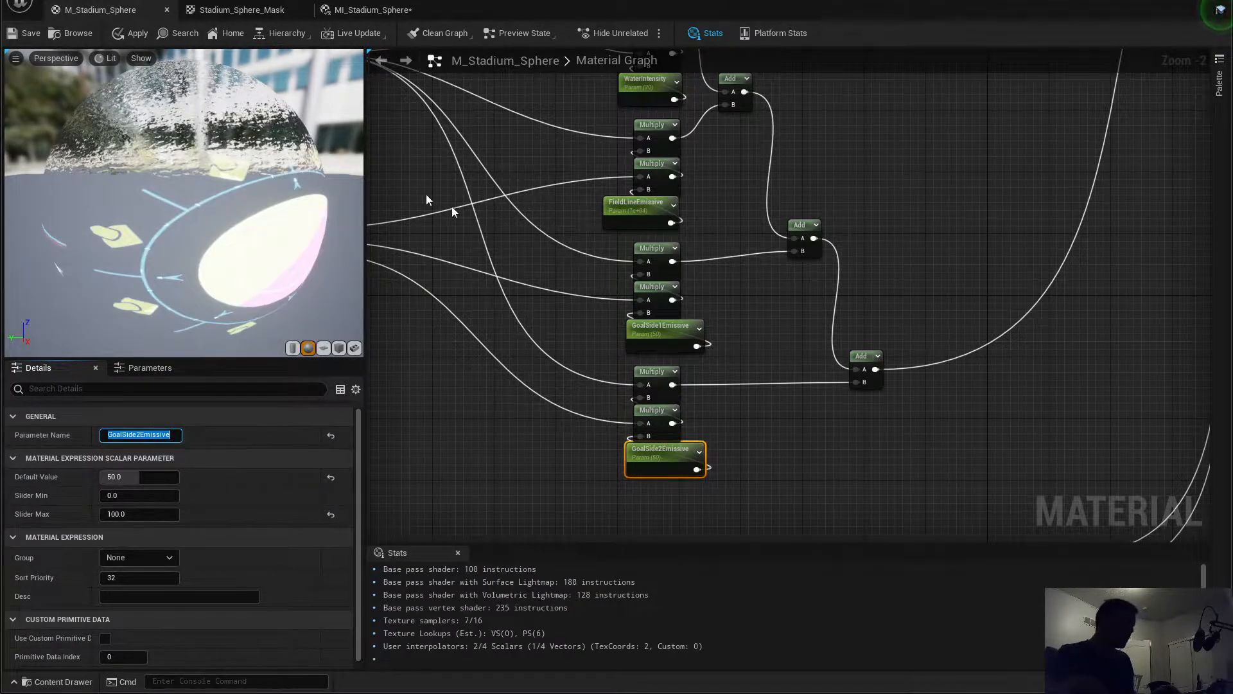
Step: Align the GoalSide1Emissive and GoalSide2Emissive parameter nodes directly beneath their Multiply nodes
mouse_move(868, 172)
right_mouse_down()
mouse_move(871, 352)
mouse_move(865, 195)
right_mouse_up()
scroll(823, 283, "down", 1)
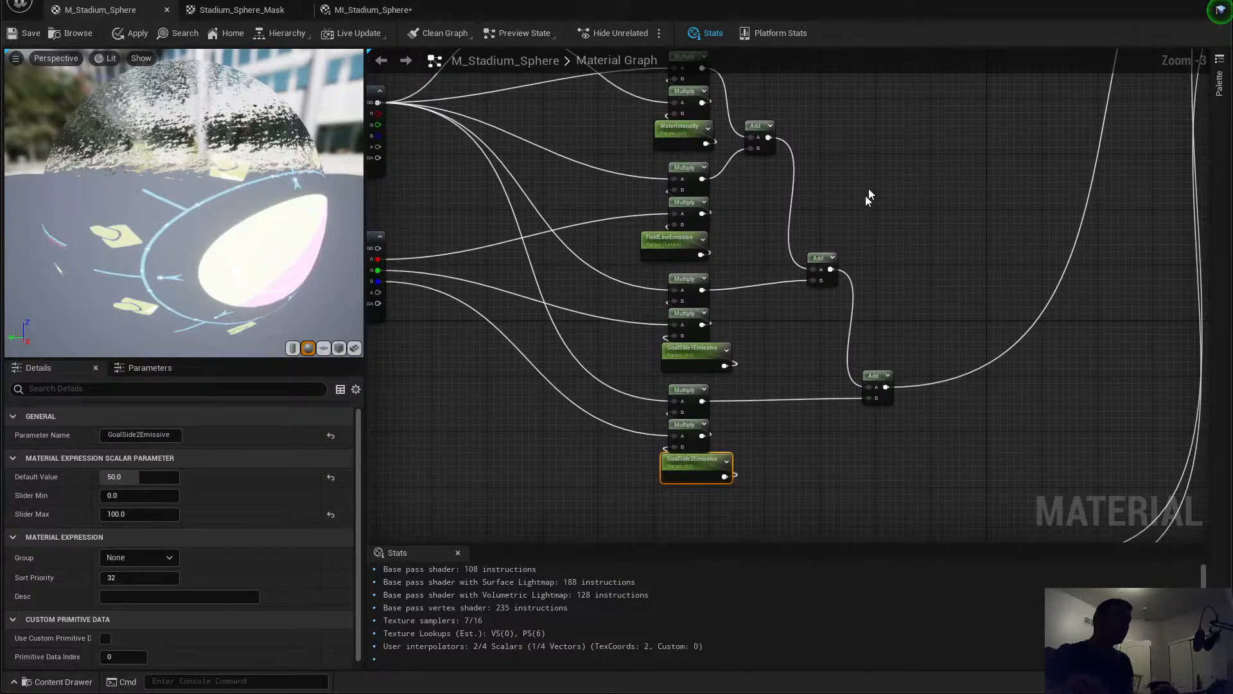
left_click(685, 370)
scroll(685, 372, "up", 3)
left_click_drag(706, 347, 677, 344)
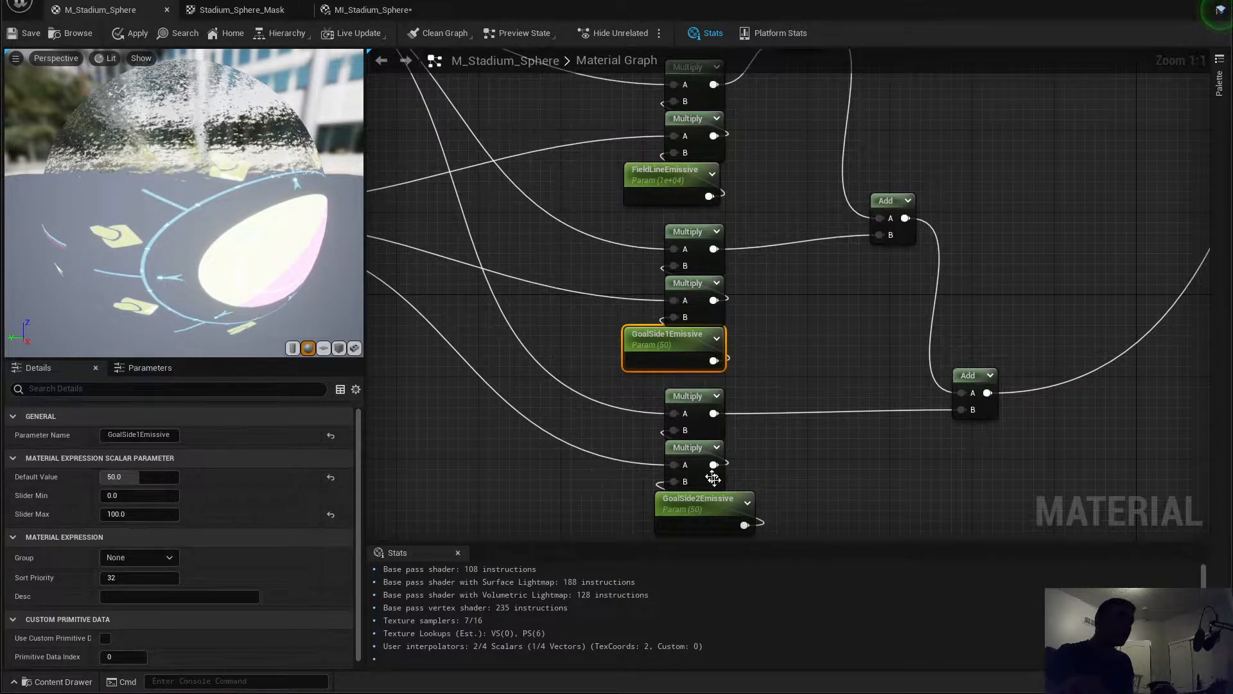
left_click(719, 511)
left_click_drag(718, 511, 686, 511)
Step: Nudge the FieldLineOpacity node into line below GoalSide1Opacity
right_click_drag(813, 313, 715, 531)
scroll(769, 419, "down", 1)
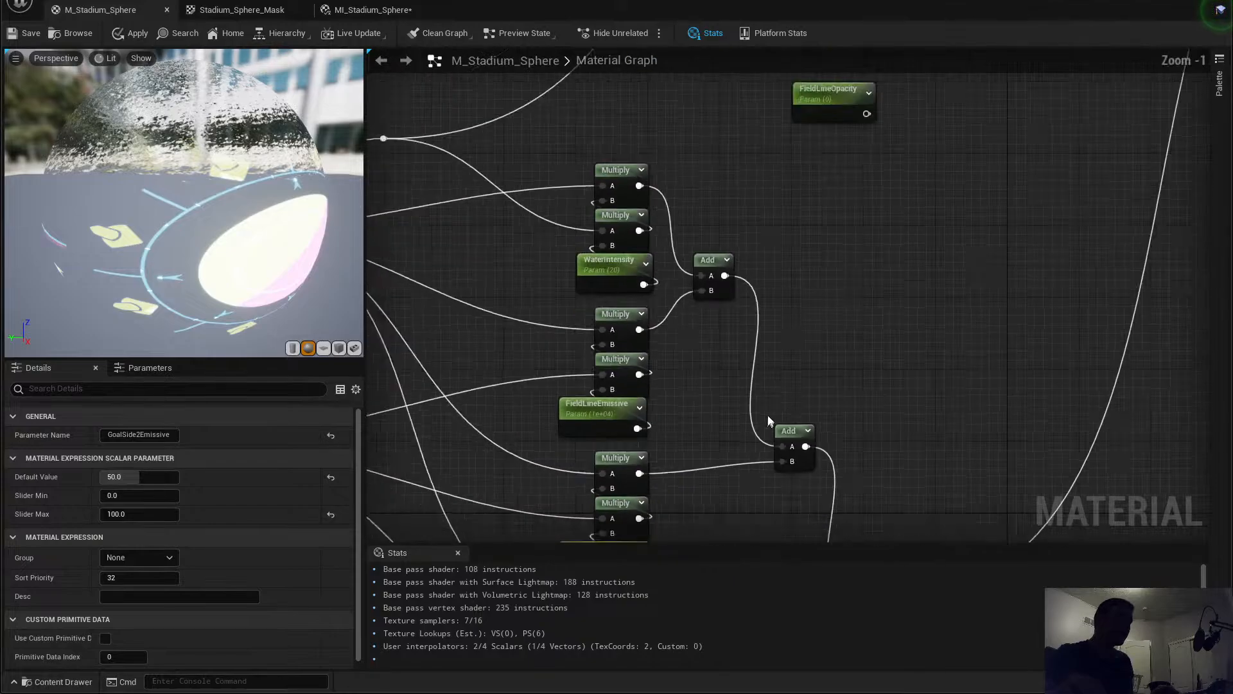
right_click_drag(795, 257, 758, 496)
mouse_move(793, 342)
left_mouse_down()
mouse_move(800, 318)
mouse_move(799, 334)
left_mouse_up()
Step: Convert the remaining constant above GoalSide1Opacity to a parameter and name it GoalSide2Opacity
right_click_drag(856, 264, 815, 361)
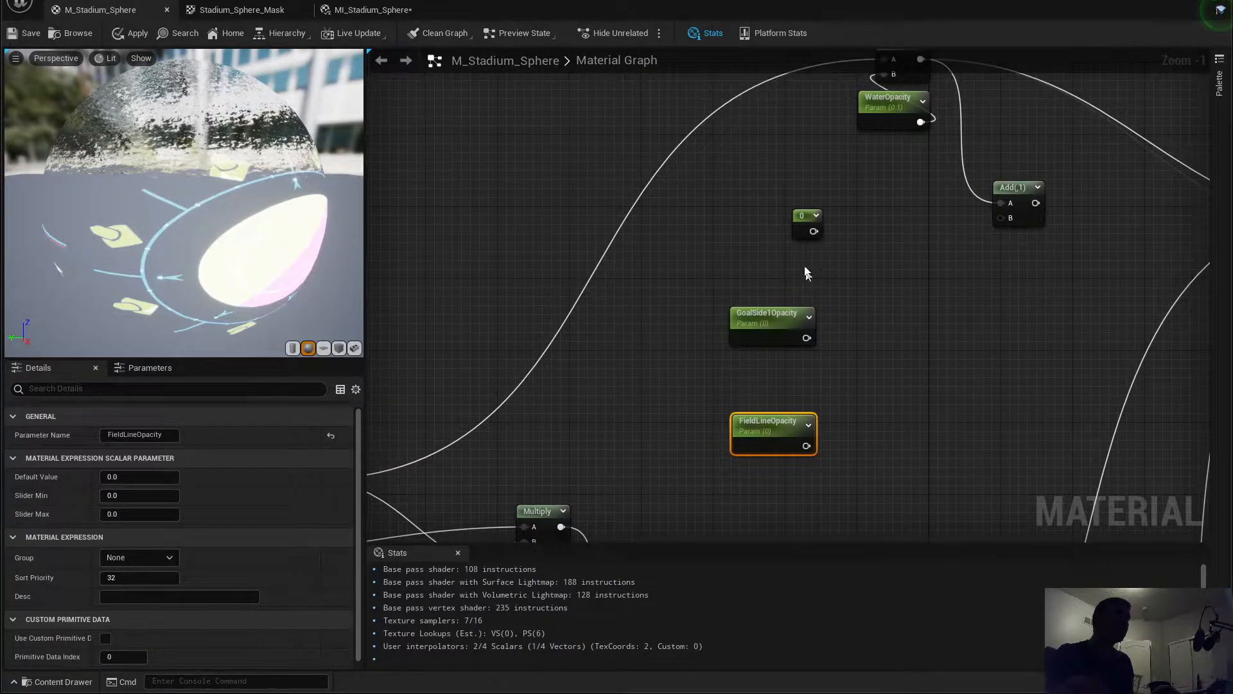
left_click(803, 222)
mouse_move(804, 223)
right_mouse_down()
mouse_move(818, 179)
mouse_move(828, 222)
right_mouse_up()
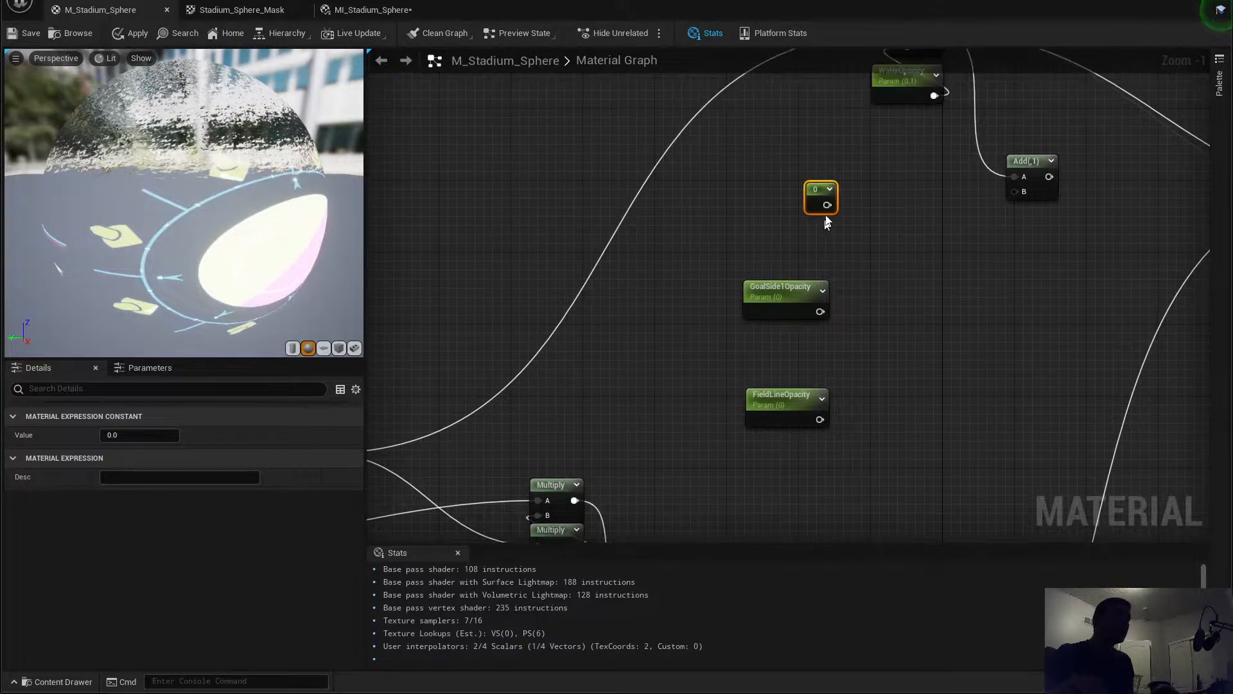
right_click(814, 192)
left_click(876, 219)
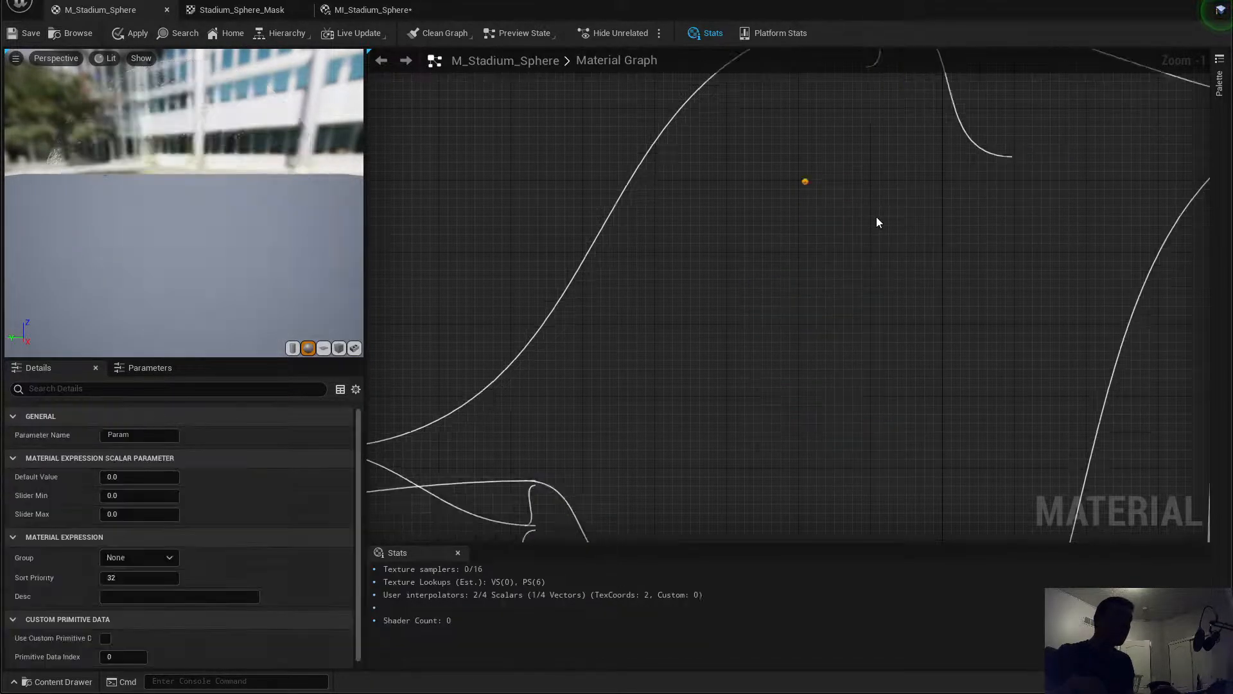
type("Goal")
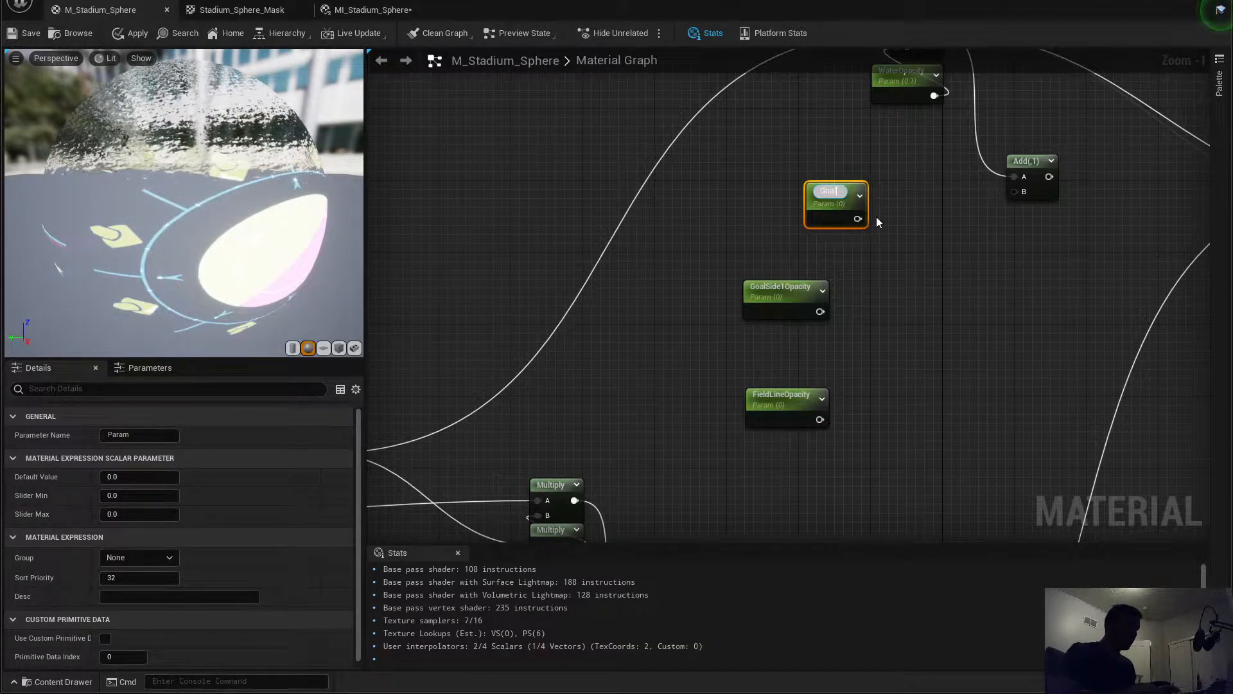
type("Side")
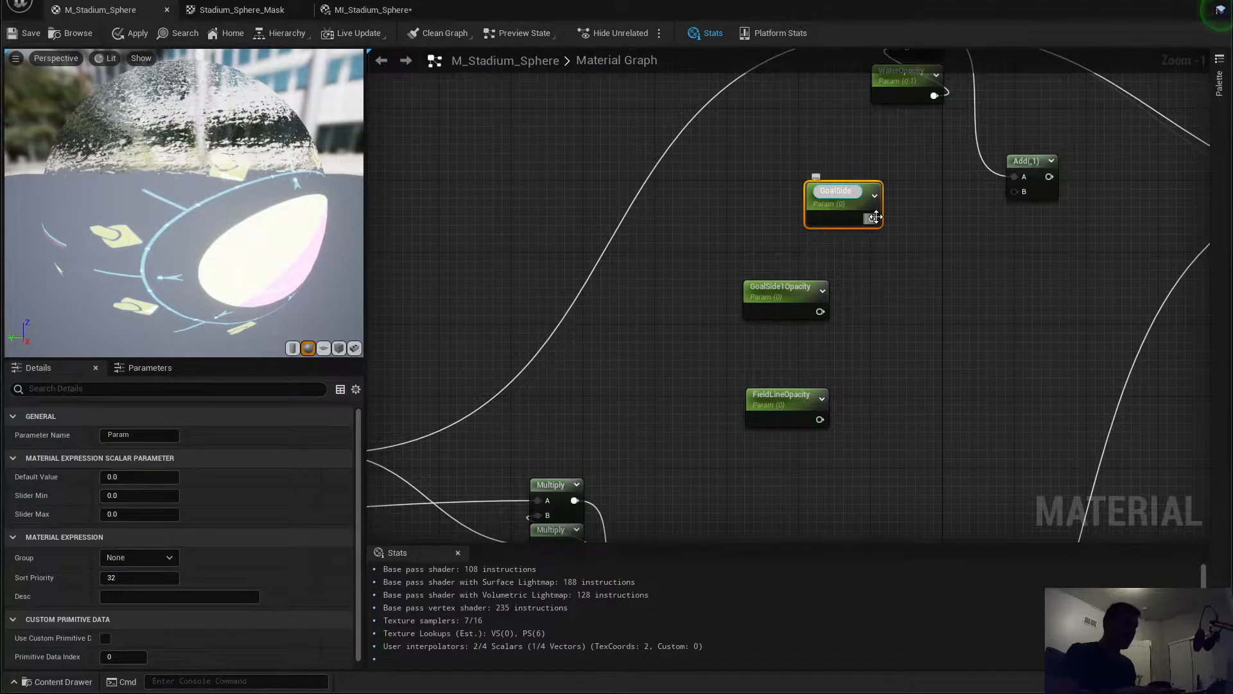
type("2")
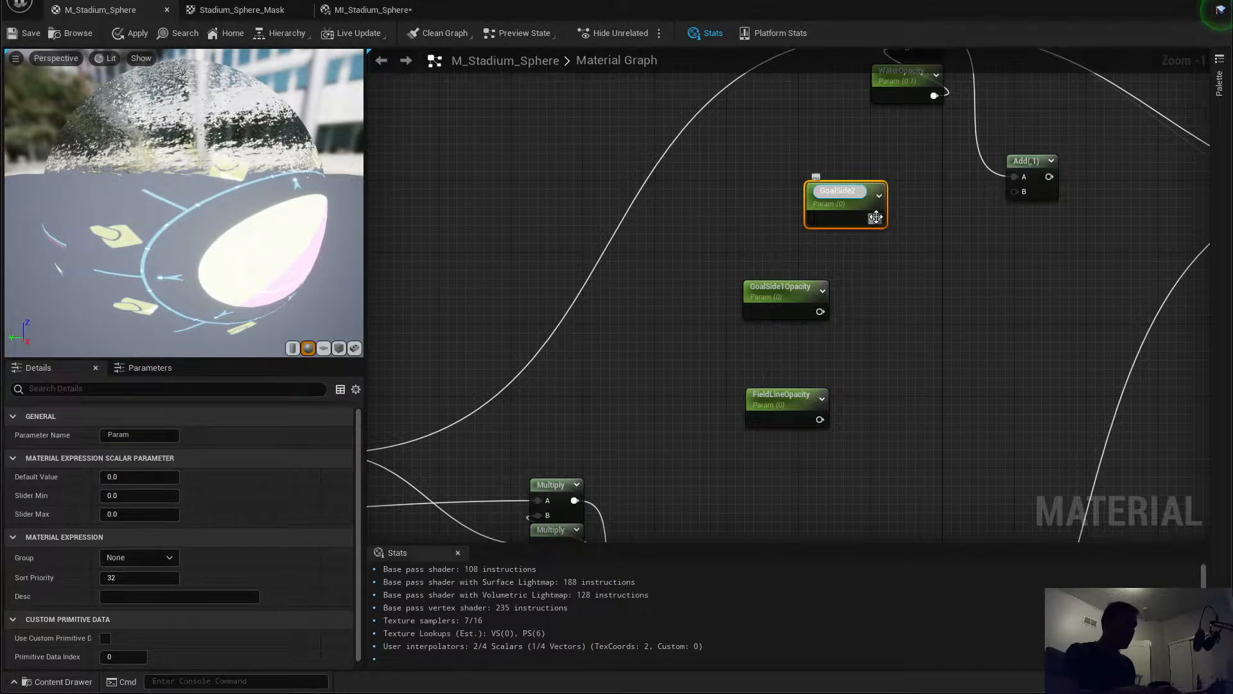
type("Opacity")
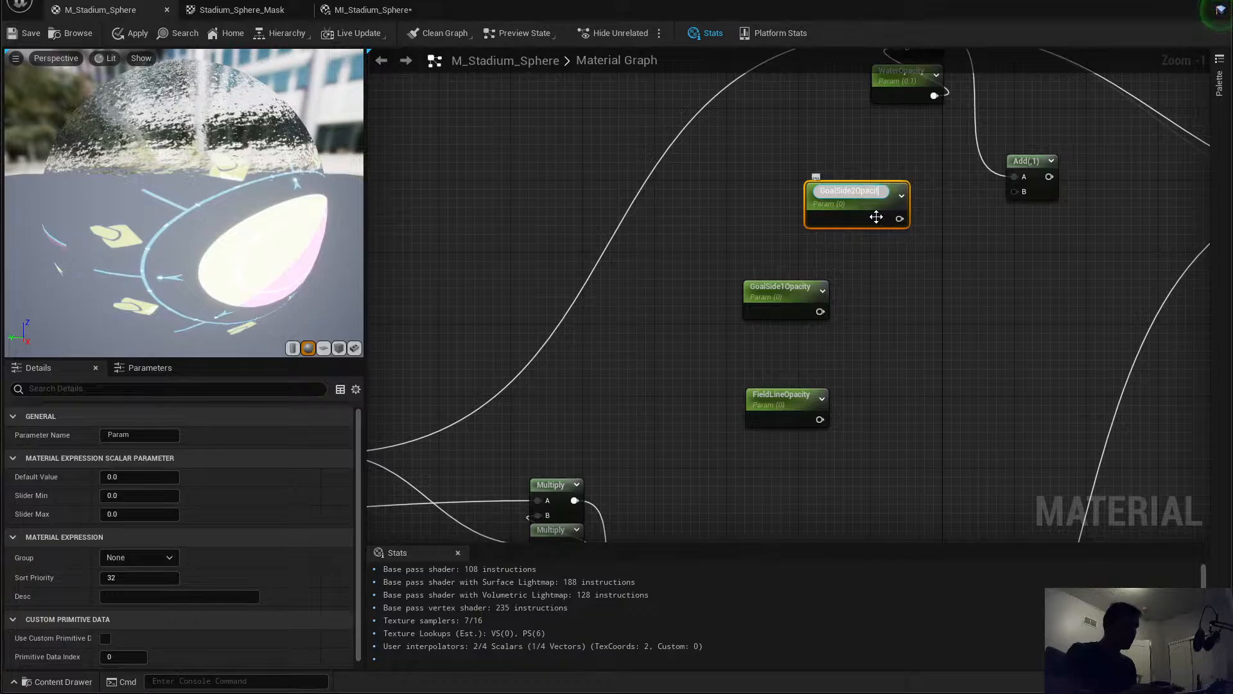
key("Return")
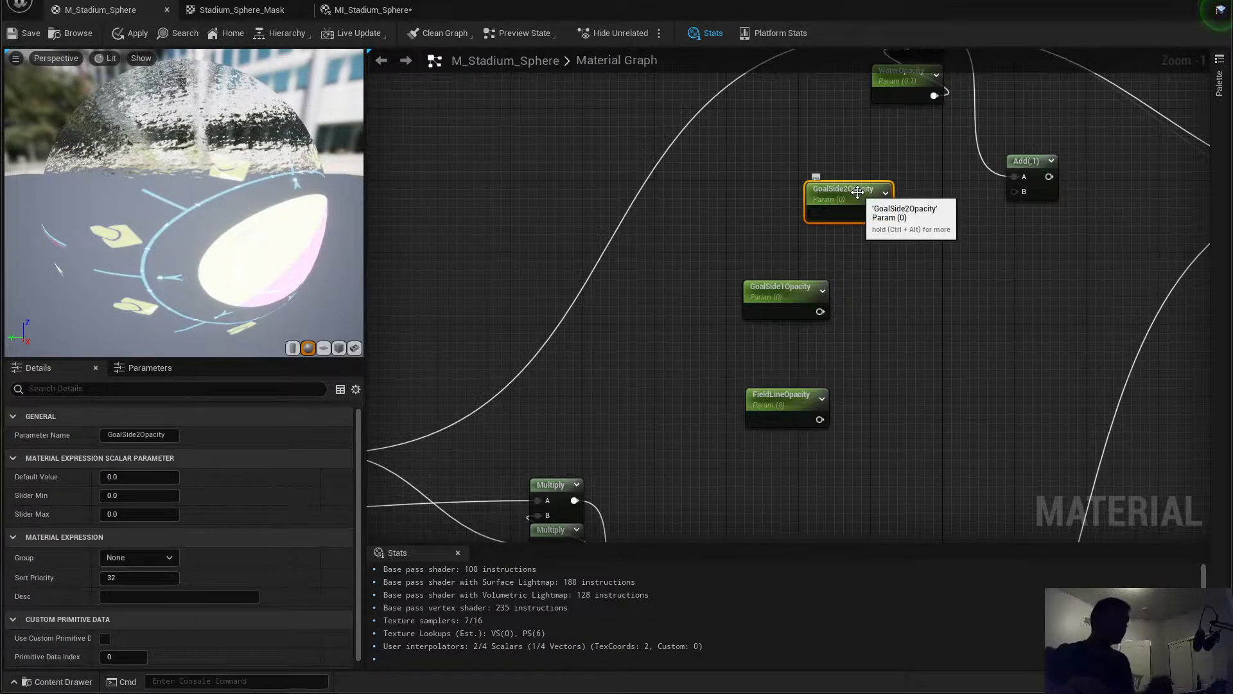
Step: Stack the opacity parameters in the order FieldLineOpacity, GoalSide1Opacity, GoalSide2Opacity from top to bottom
left_click_drag(862, 201, 792, 253)
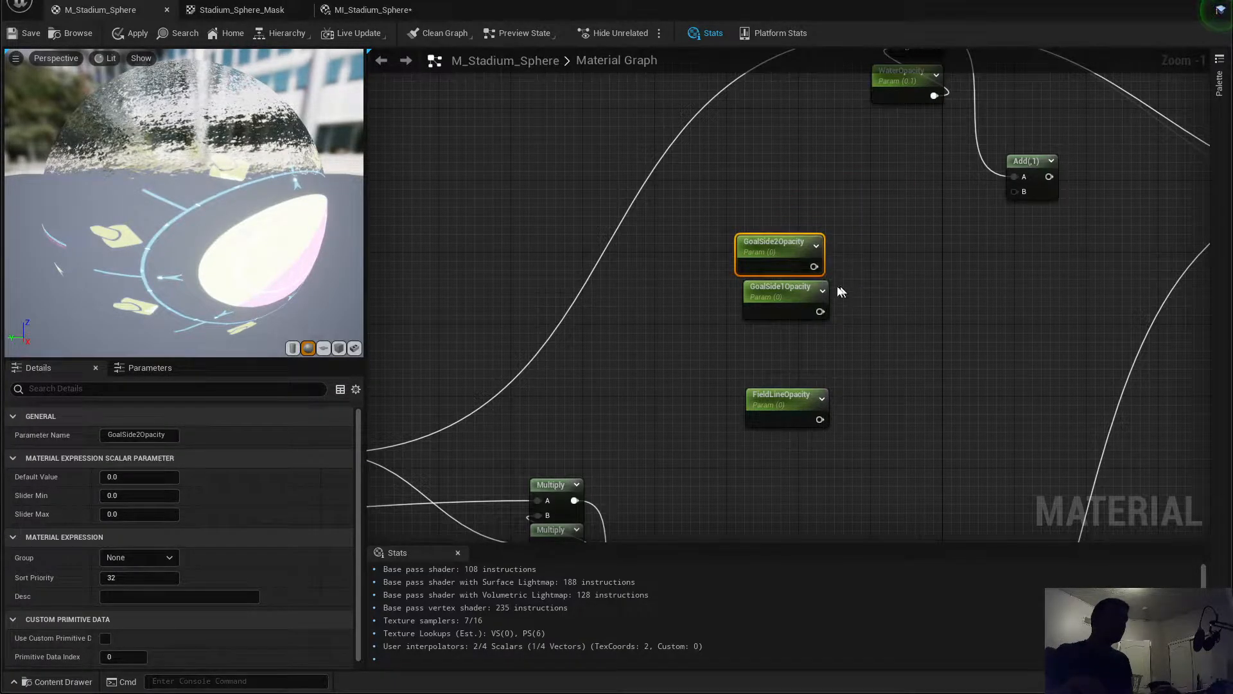
left_click_drag(785, 298, 783, 297)
left_click(912, 314)
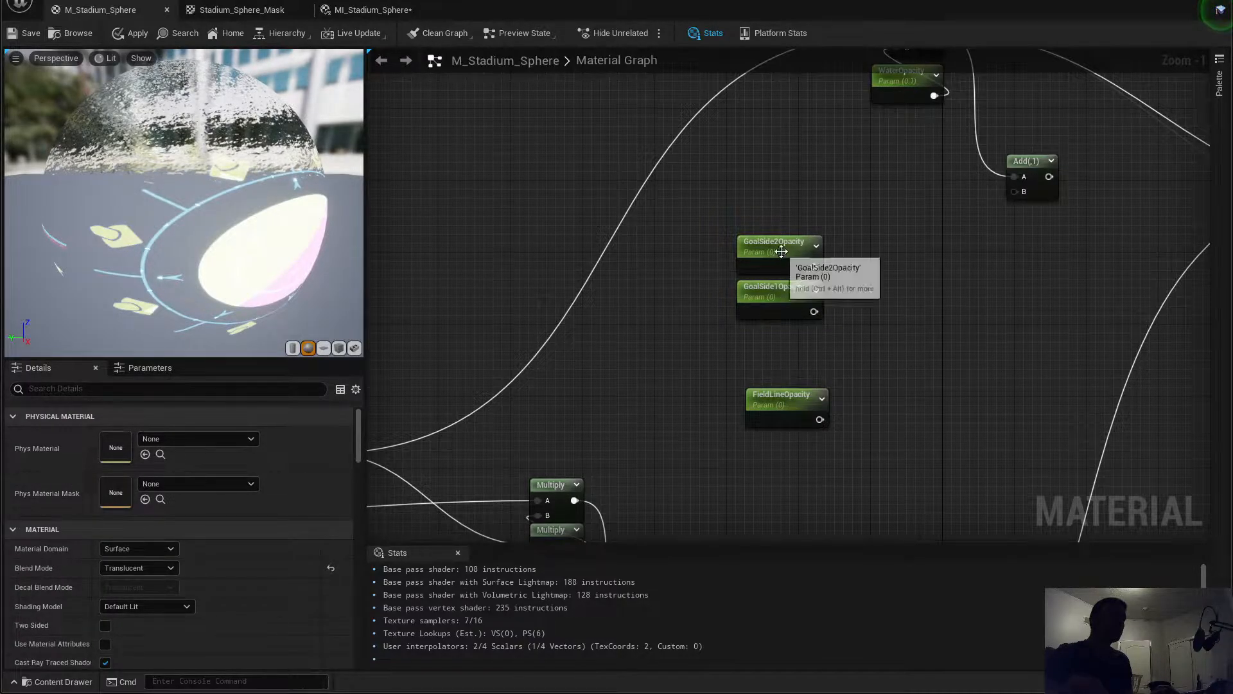
left_click_drag(784, 254, 777, 342)
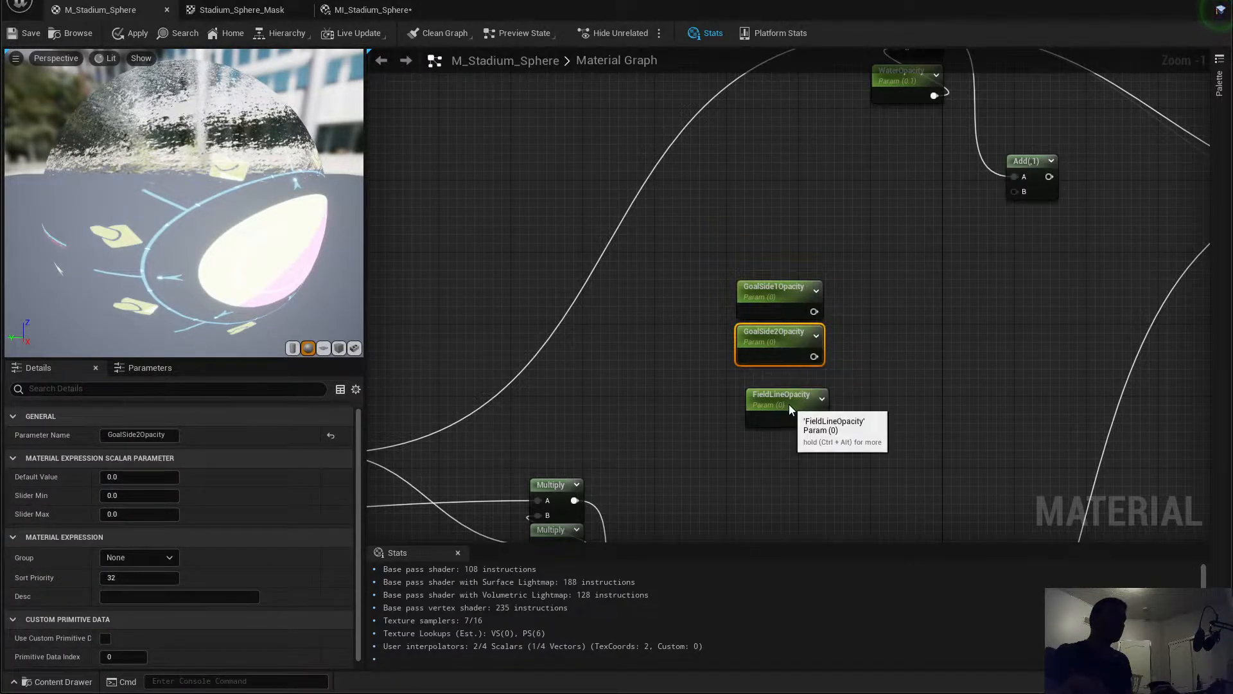
left_click_drag(822, 387, 773, 253)
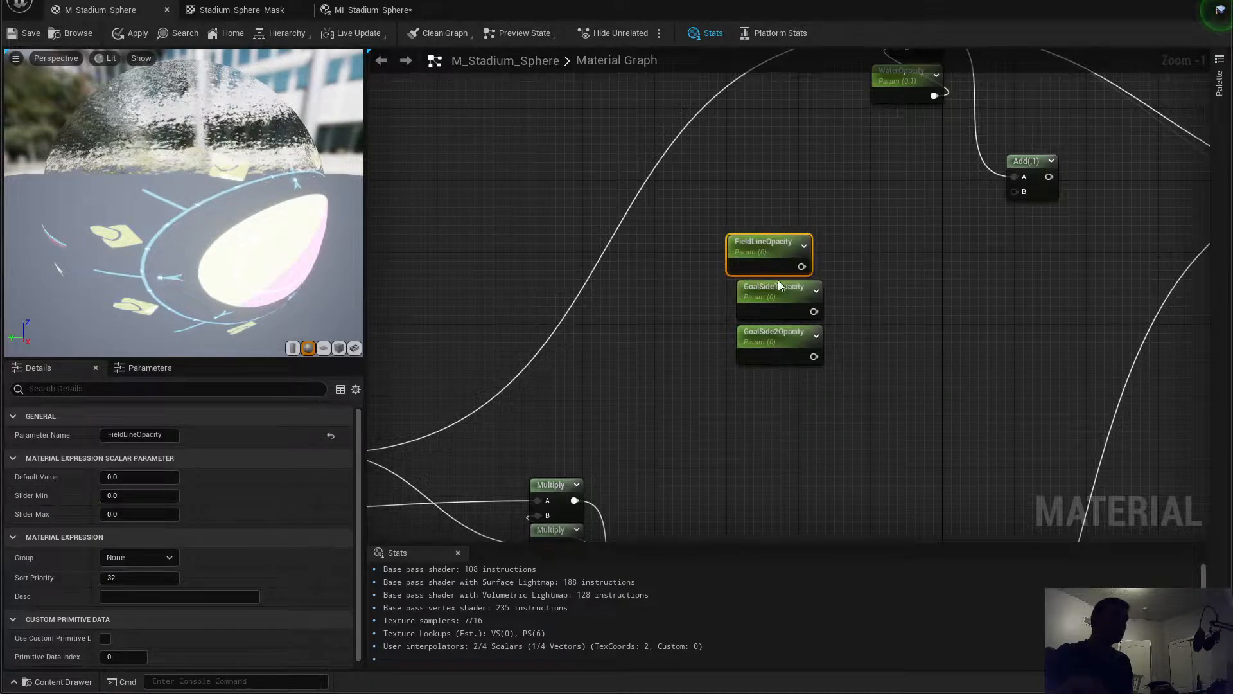
Step: Space GoalSide1Opacity and GoalSide2Opacity out below FieldLineOpacity, leaving room for a Multiply node above each
left_click_drag(816, 372, 739, 283)
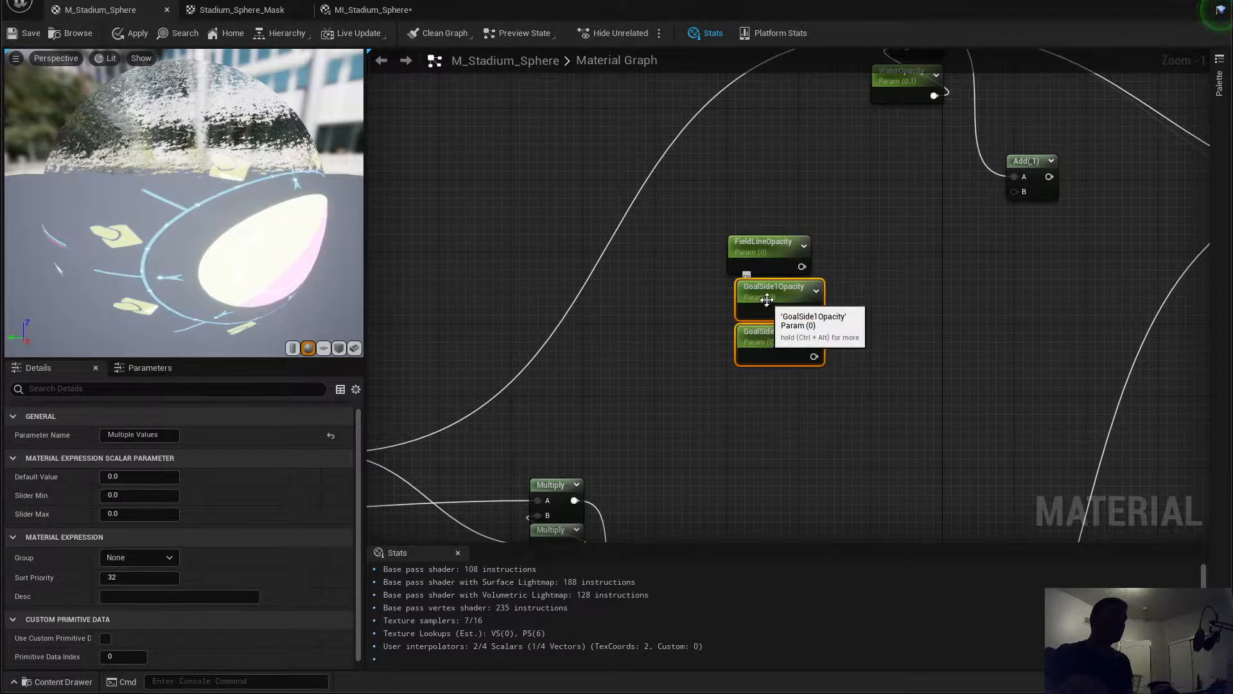
left_click_drag(780, 352, 767, 557)
left_click(775, 492)
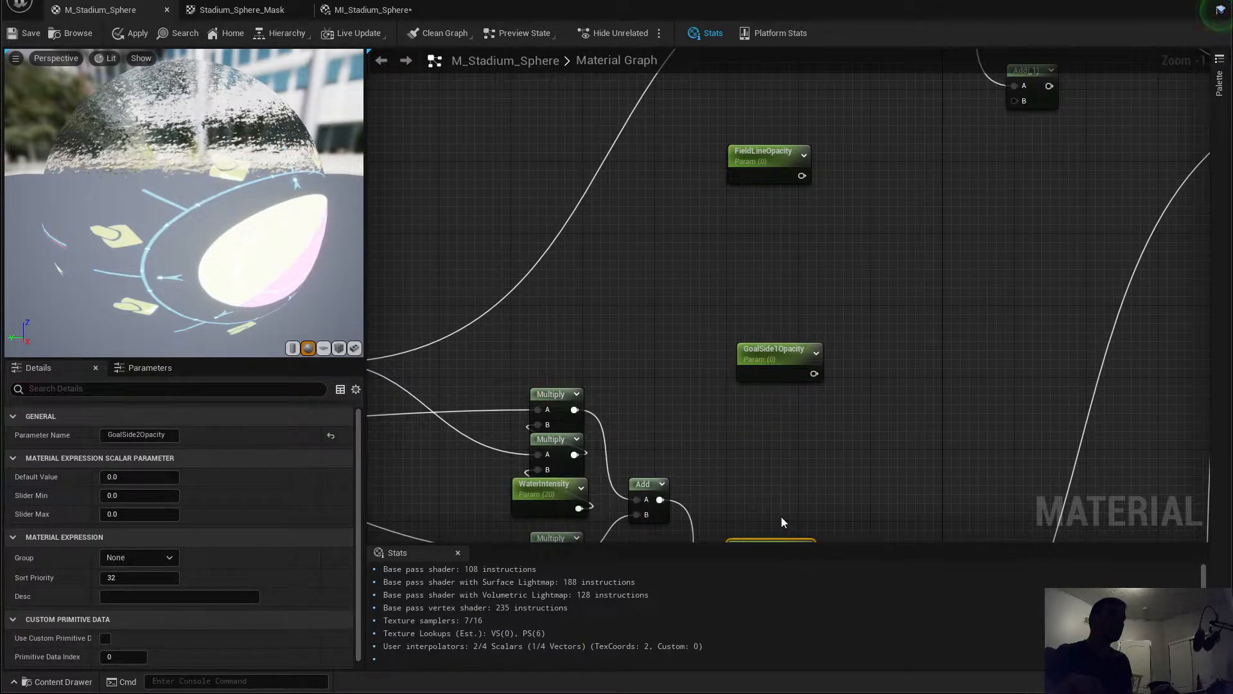
left_click(807, 475)
right_click_drag(807, 475, 796, 416)
left_click_drag(772, 498, 781, 435)
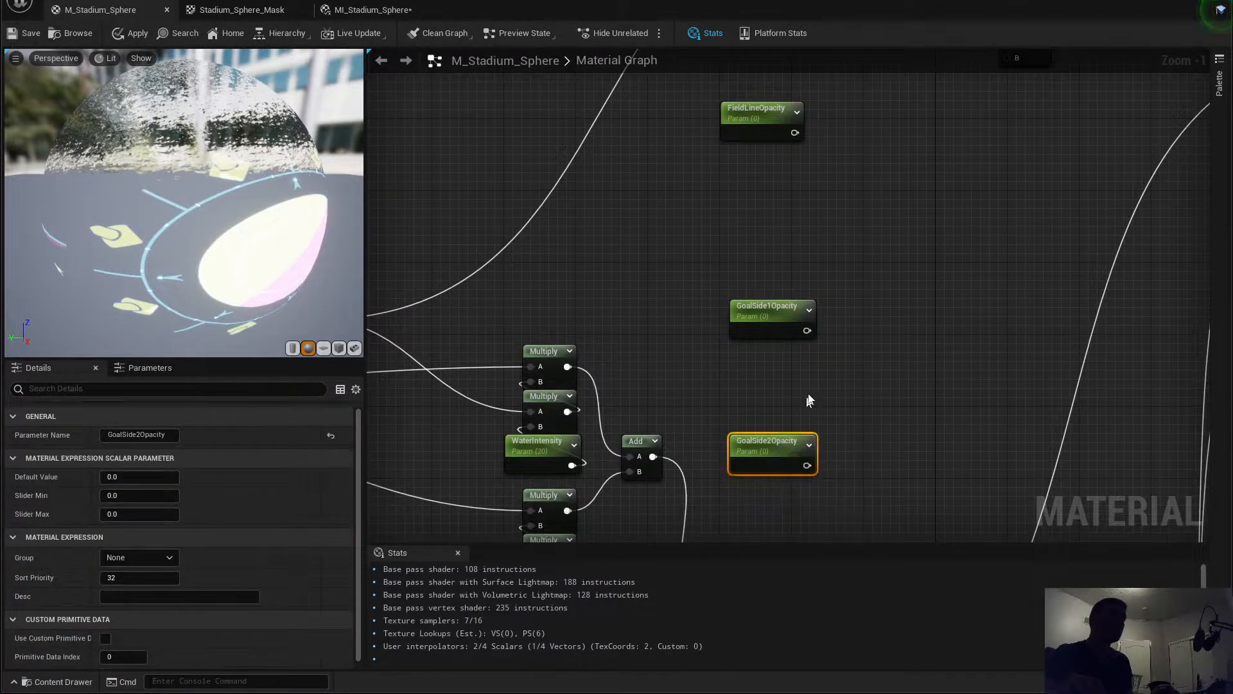
left_click(856, 371)
Step: Copy a Multiply node from the emissive group and paste one copy above each of the three opacity parameters
left_click(544, 352)
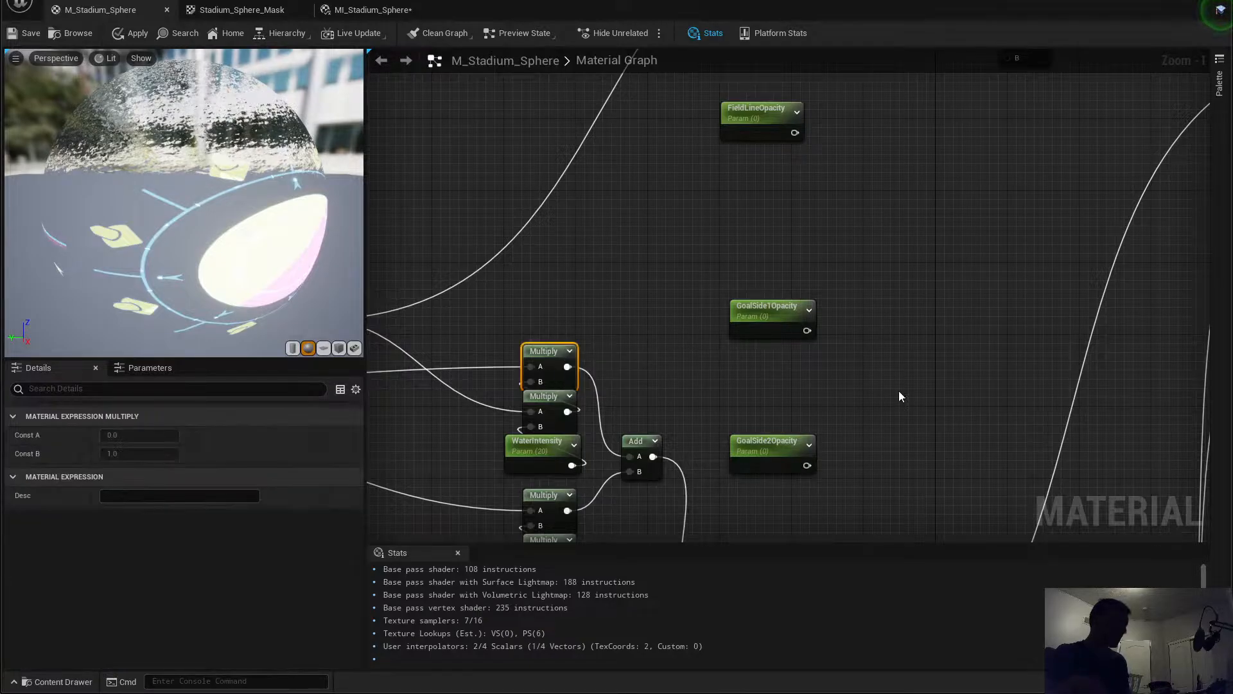
left_click(784, 405)
left_click(779, 412)
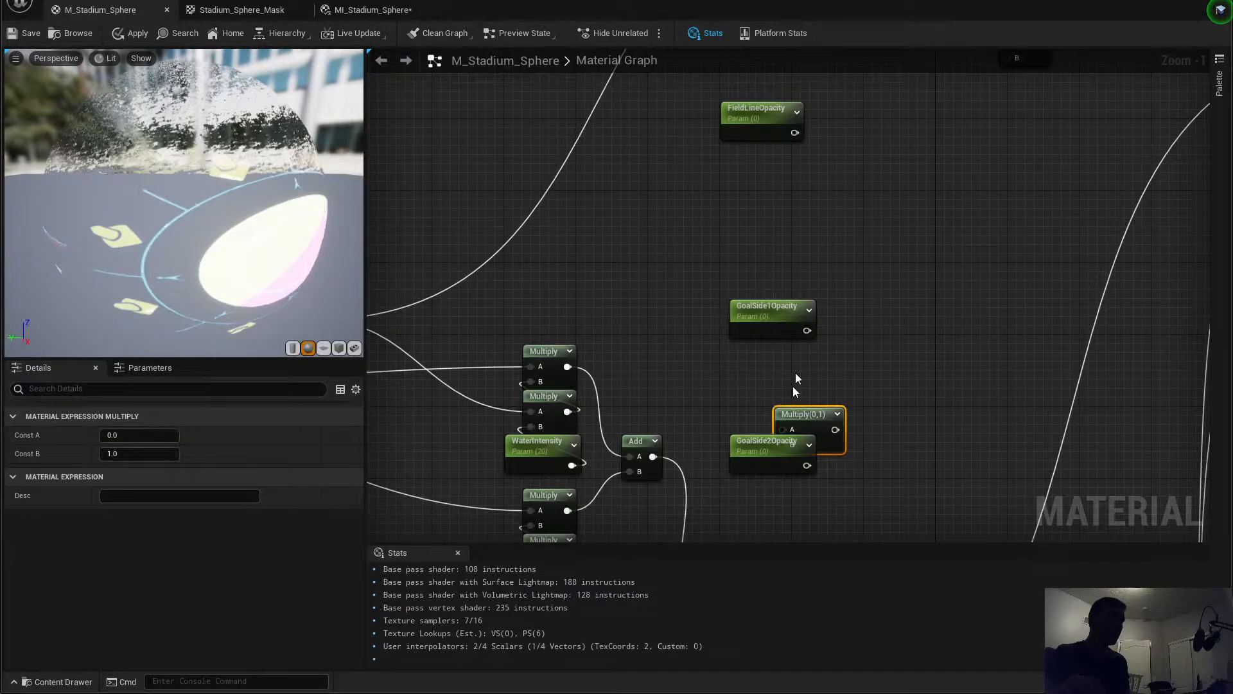
left_click(774, 256)
right_click_drag(784, 171, 780, 365)
key("ctrl+v")
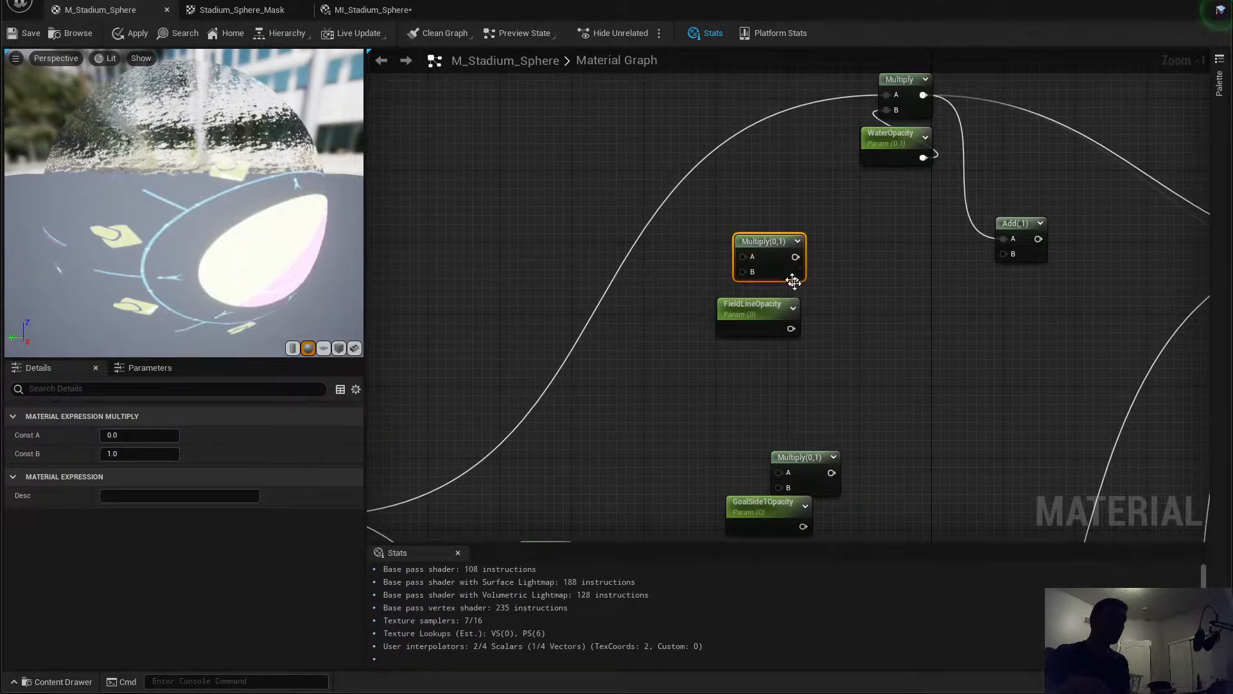
Step: Connect the output of the Multiply above FieldLineOpacity to input B of the Add node fed by the water opacity
right_click_drag(883, 390, 837, 324)
scroll(834, 332, "down", 2)
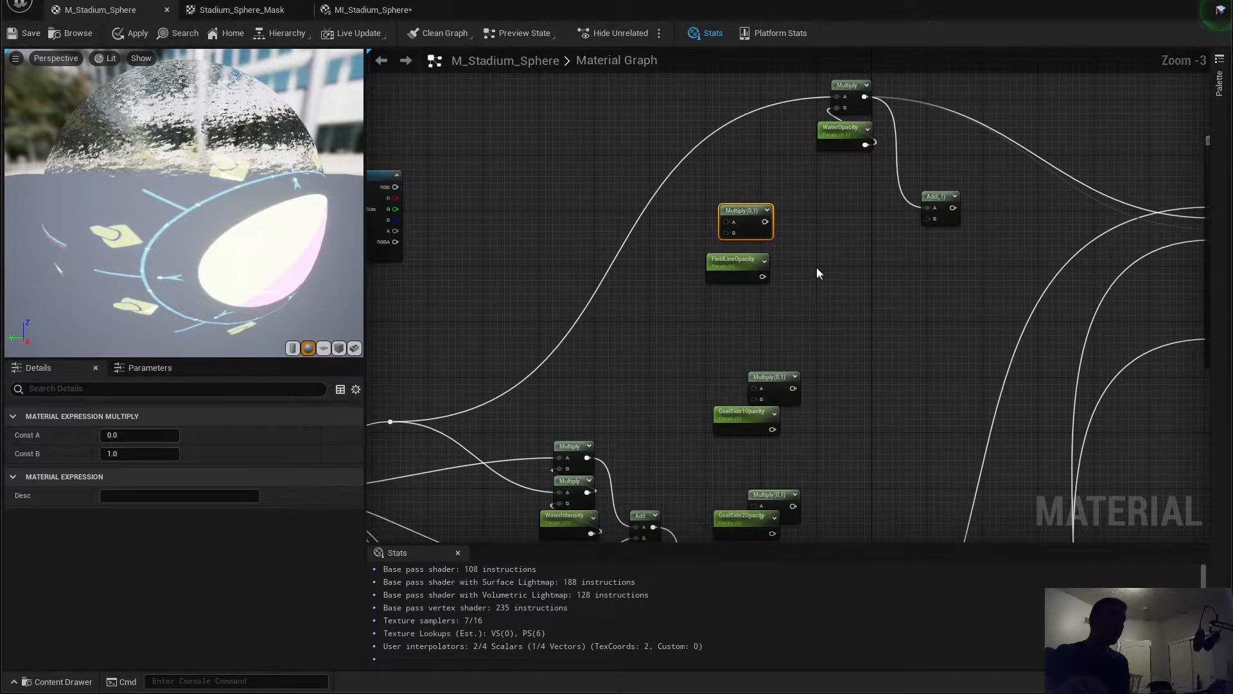
left_click_drag(765, 222, 929, 221)
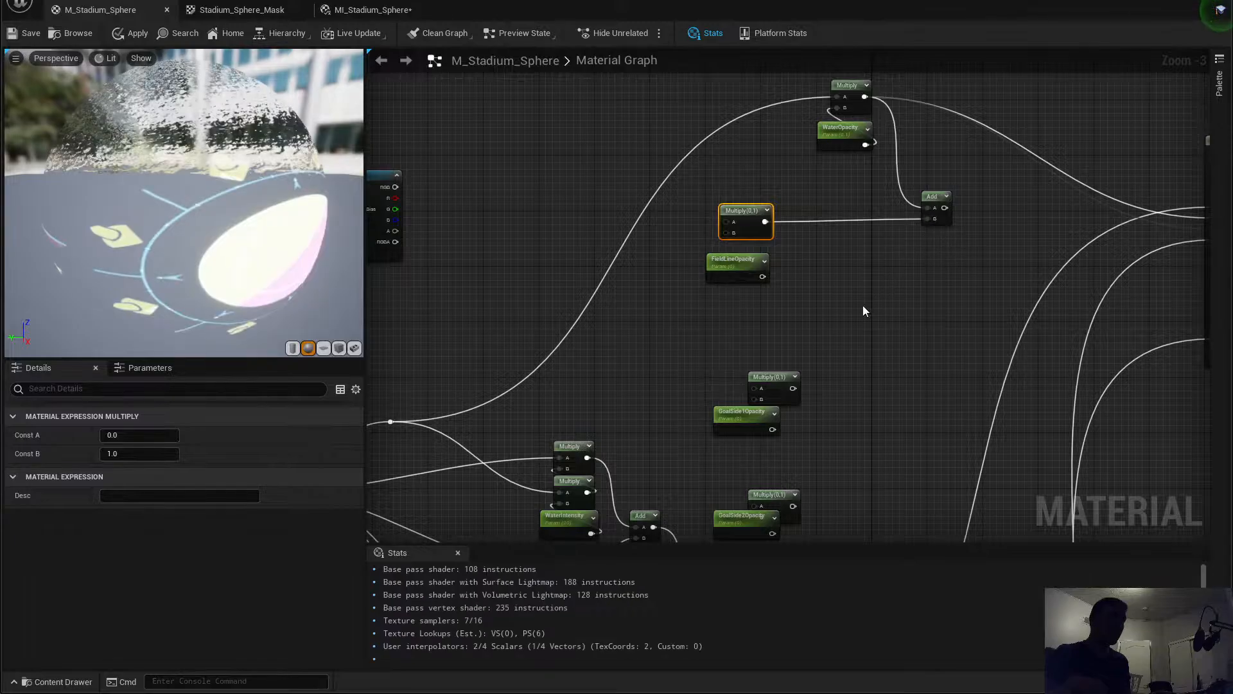
Step: Duplicate the opacity Add node twice, placing one copy beside the GoalSide1Opacity group and one beside the GoalSide2Opacity group
right_click_drag(873, 313, 870, 258)
left_click(934, 148)
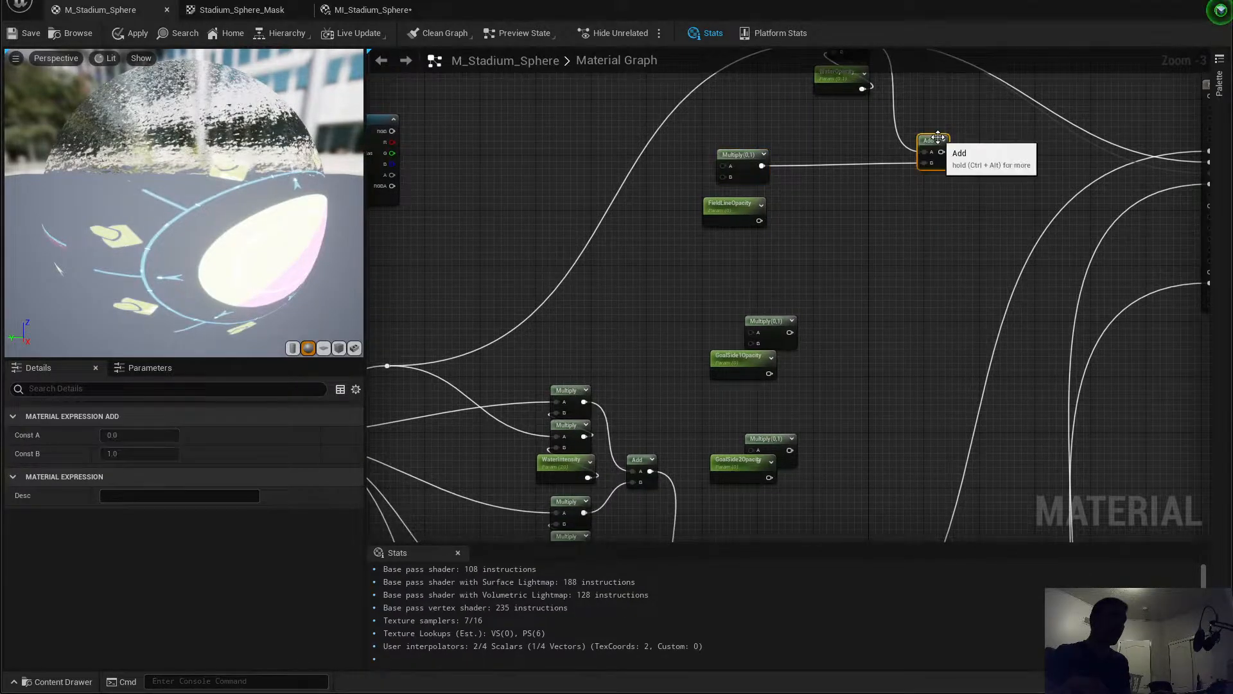
left_click(885, 345)
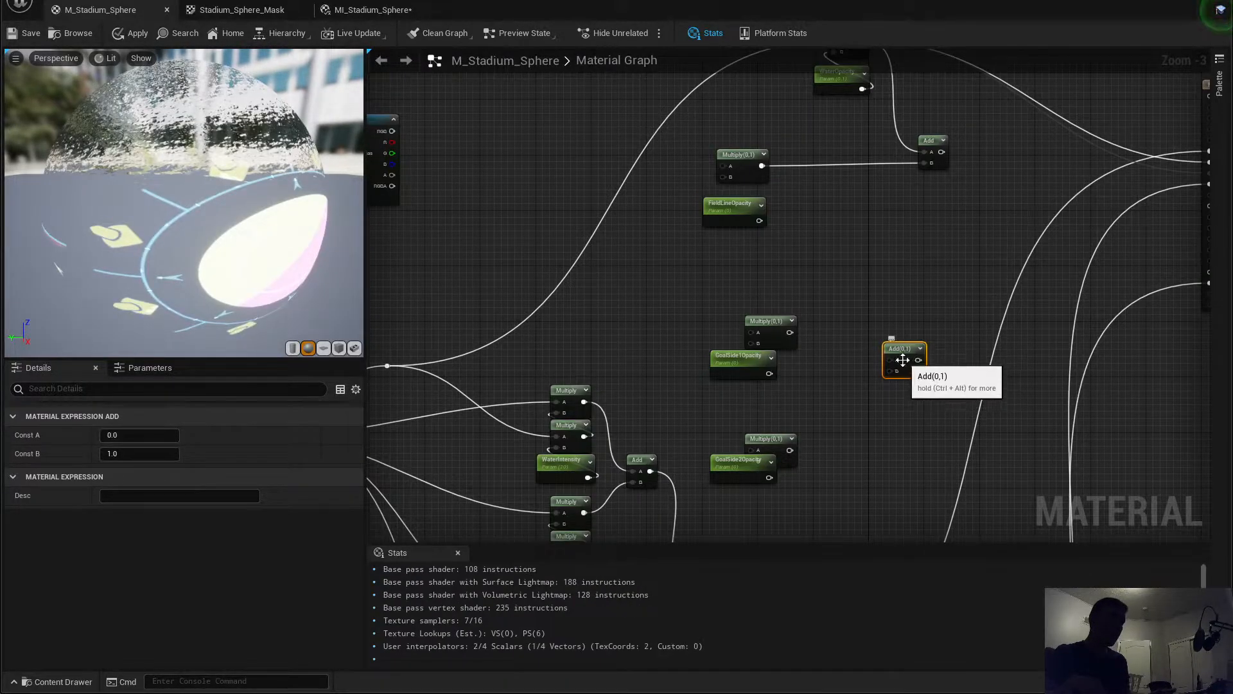
left_click_drag(907, 349, 936, 311)
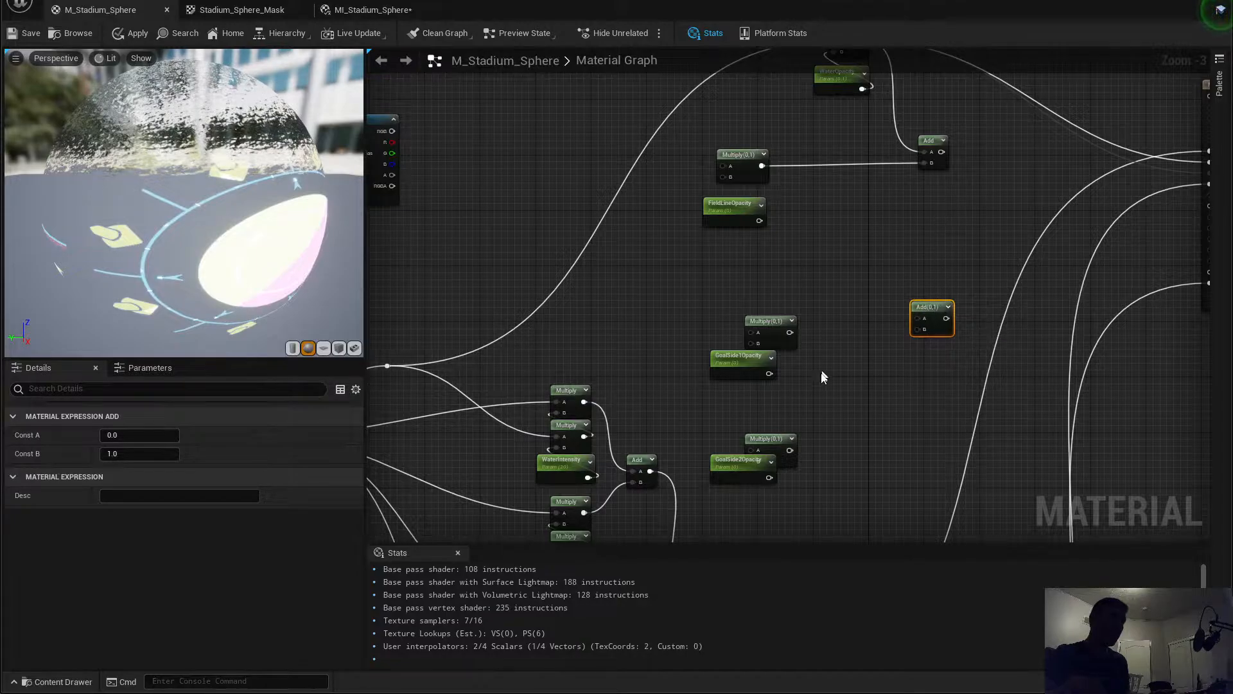
left_click(899, 432)
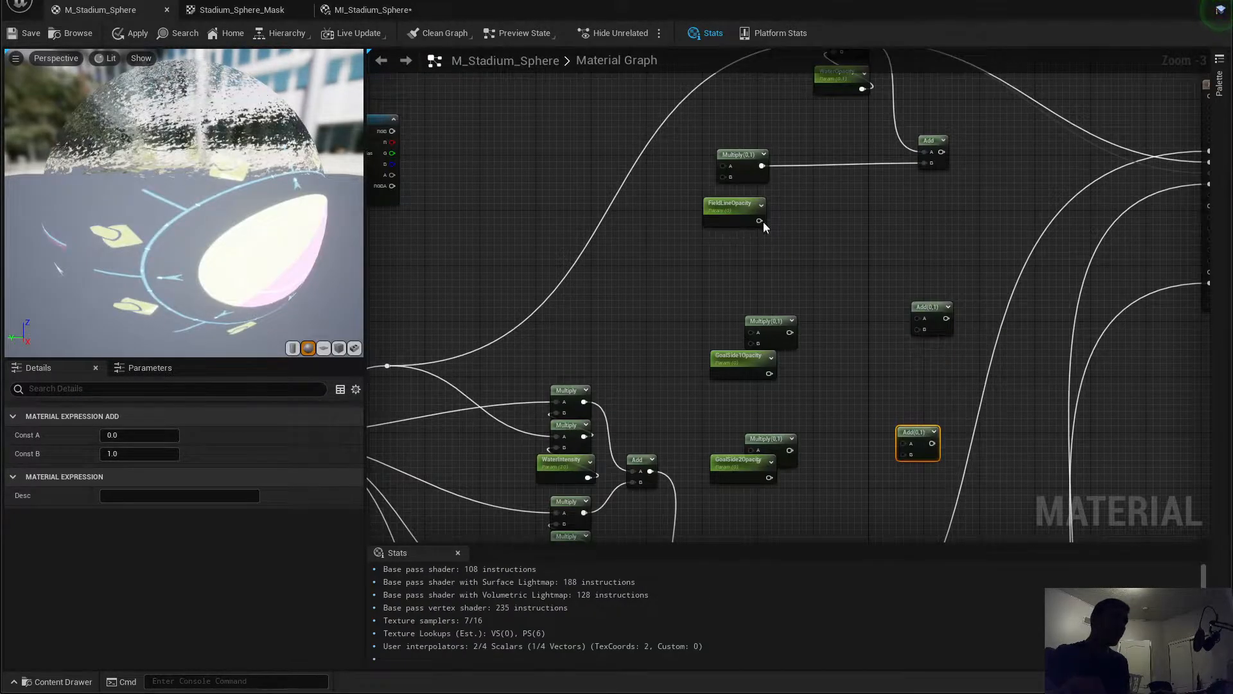
Step: Connect FieldLineOpacity to input B of the Multiply above it and the mask texture's red channel to input A
left_click_drag(761, 221, 731, 182)
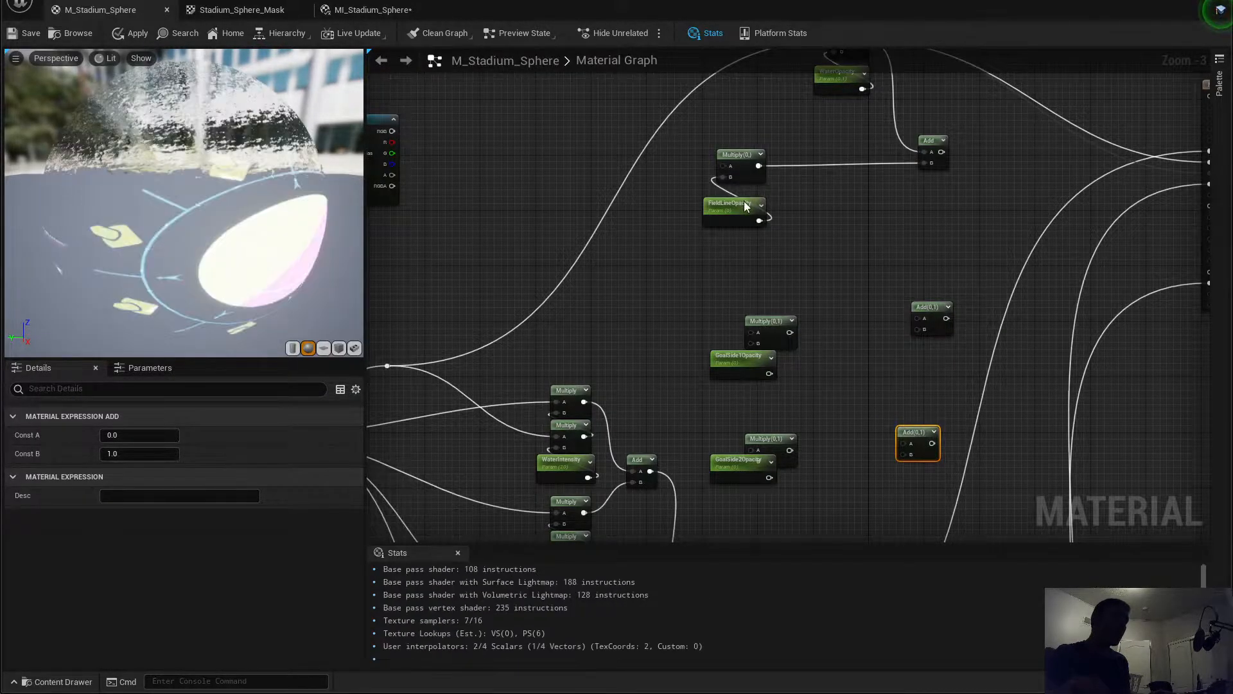
right_click_drag(724, 185, 932, 153)
left_click_drag(931, 142, 462, 370)
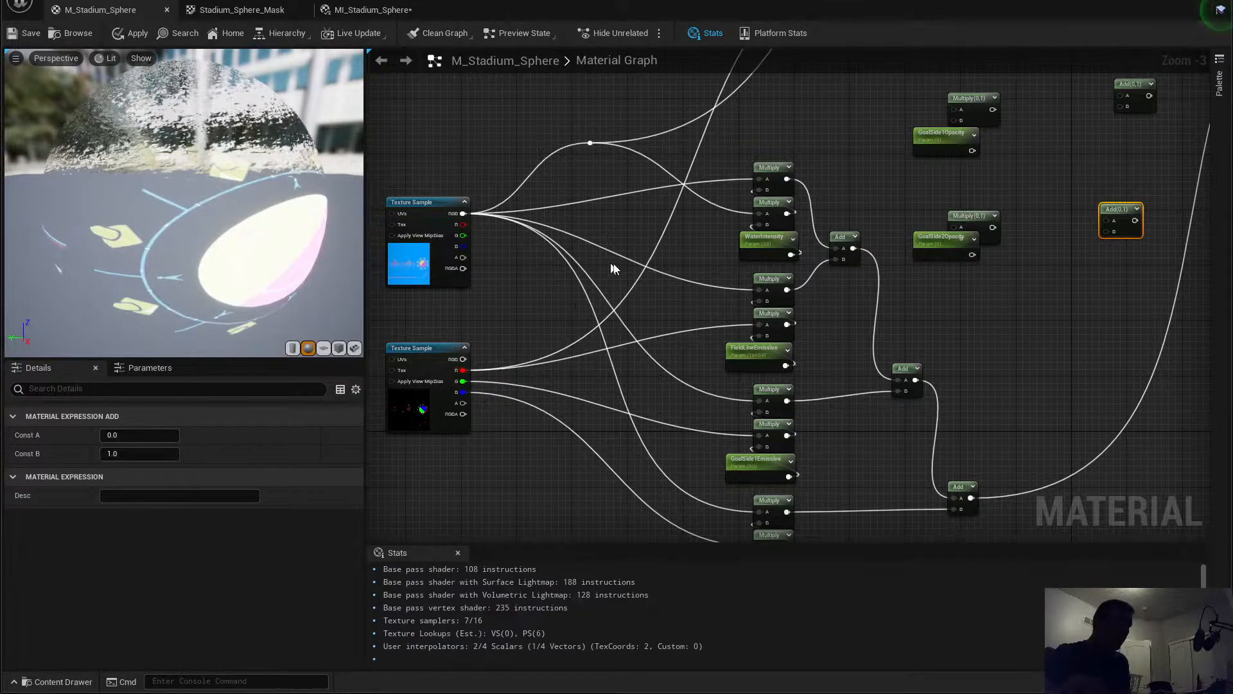
Step: Connect the mask's green channel to the Multiply above GoalSide1Opacity and its blue channel to the one above GoalSide2Opacity, moving that parameter clear
right_click_drag(723, 227, 708, 238)
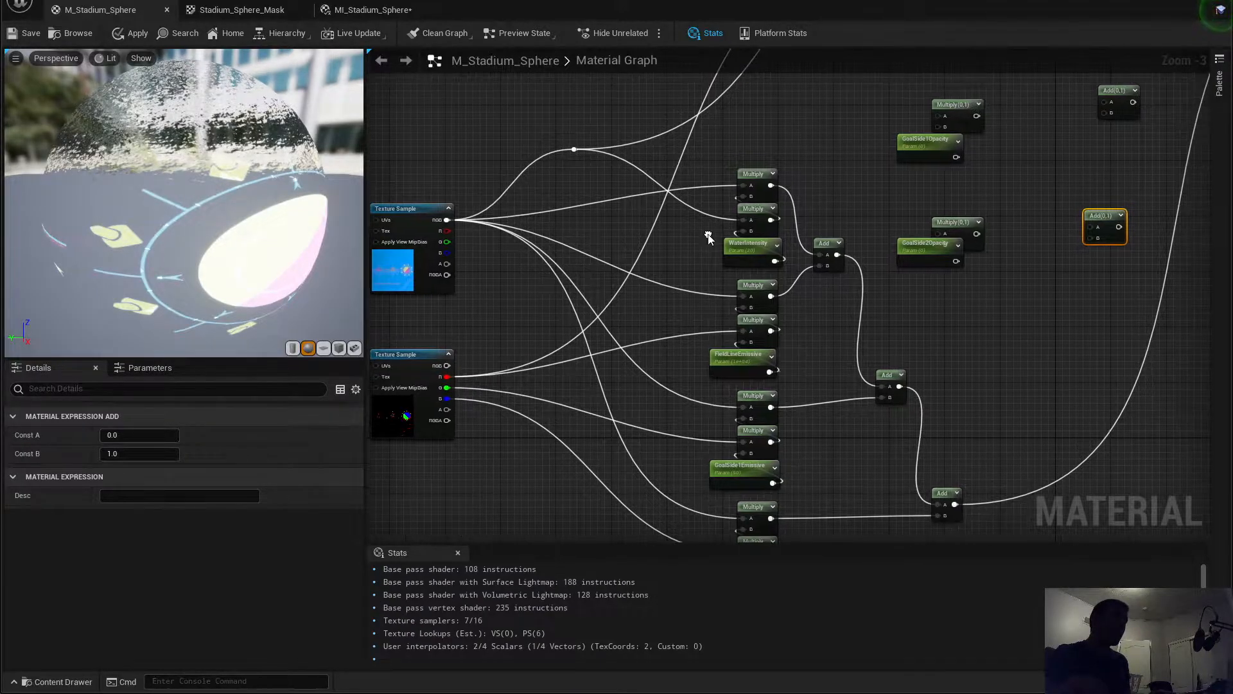
left_click_drag(447, 387, 940, 117)
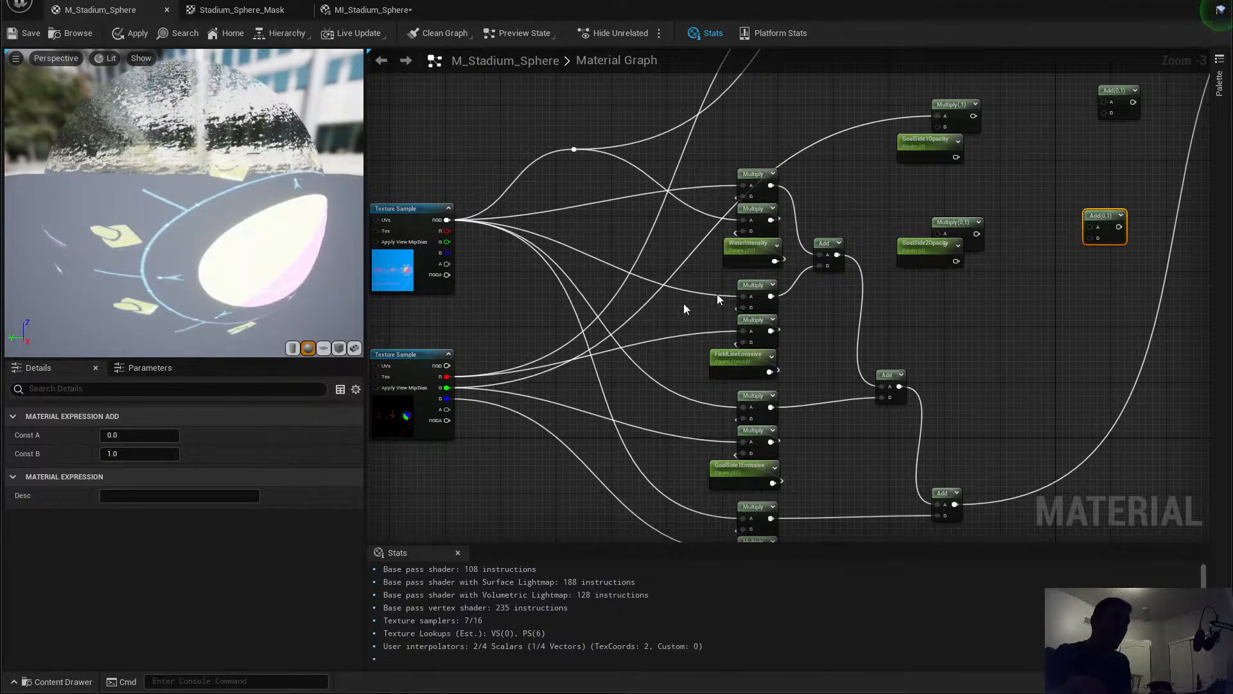
left_click_drag(447, 398, 924, 185)
left_click_drag(931, 221, 899, 219)
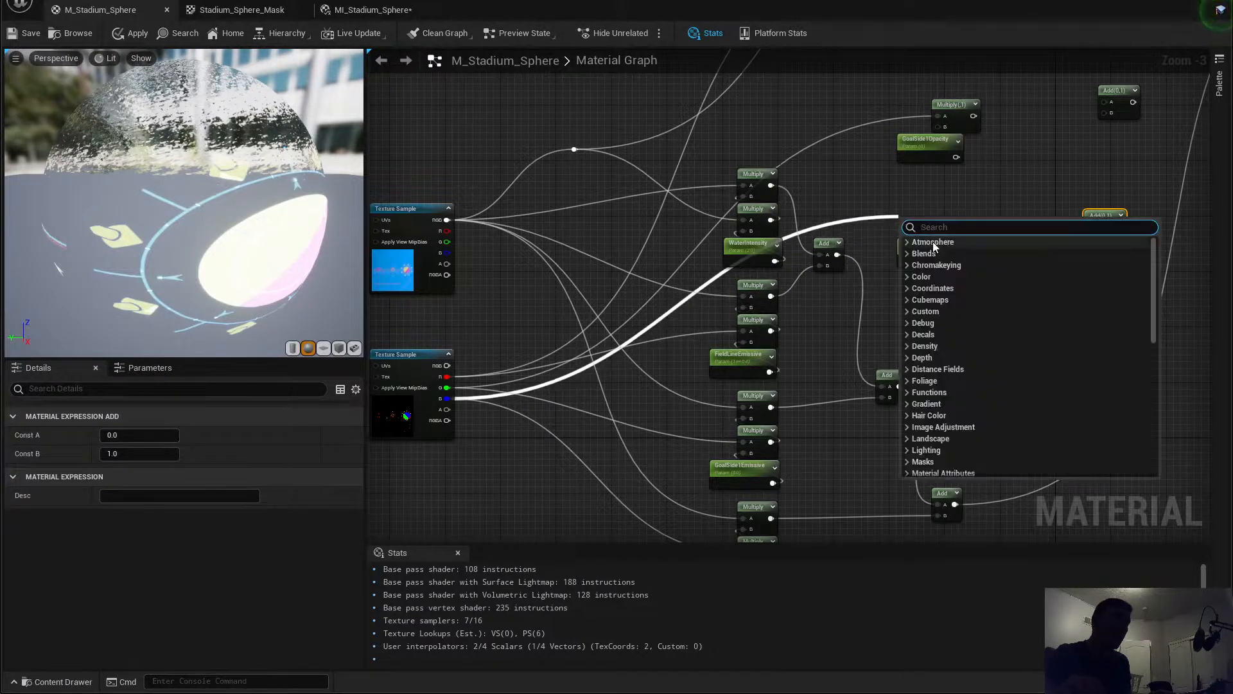
left_click(938, 195)
left_click(947, 273)
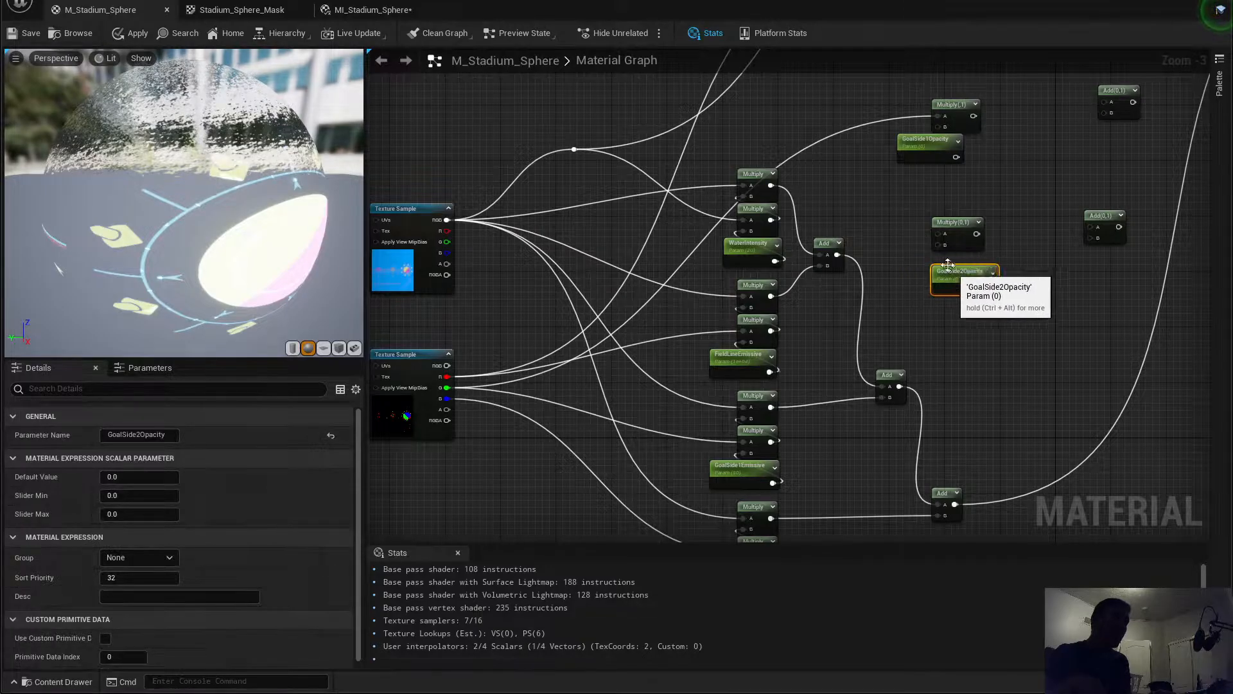
left_click_drag(447, 398, 942, 233)
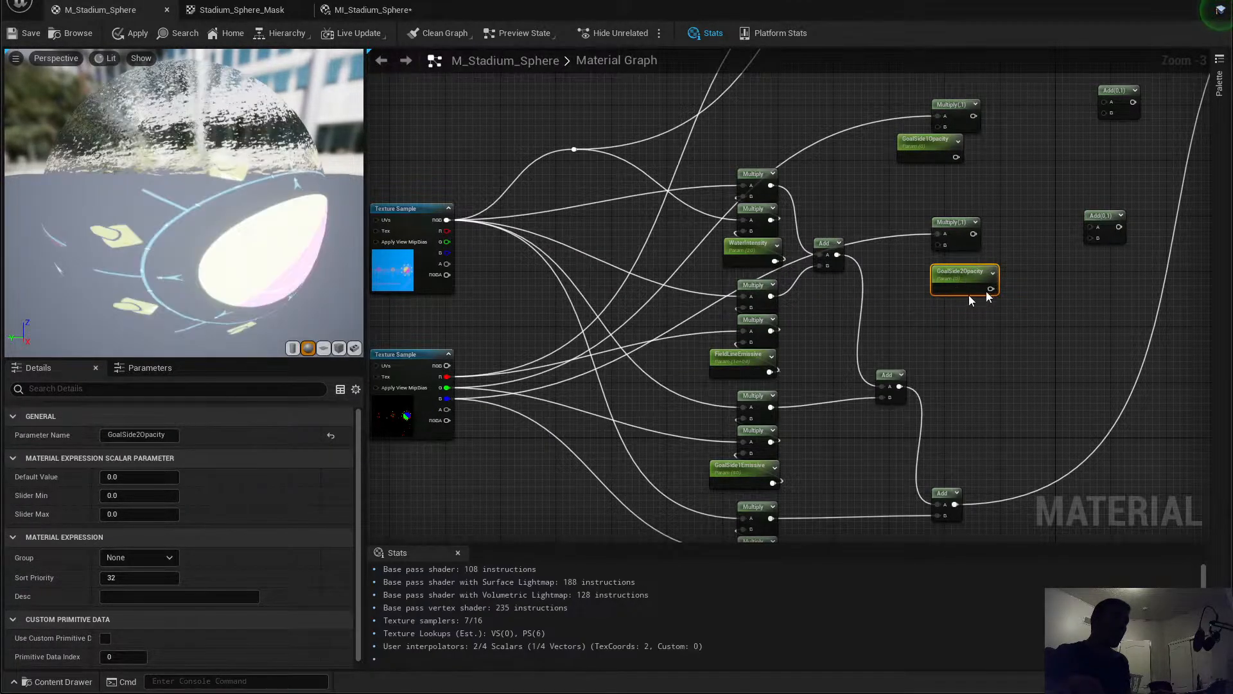
right_click_drag(1038, 260, 959, 315)
scroll(895, 305, "down", 2)
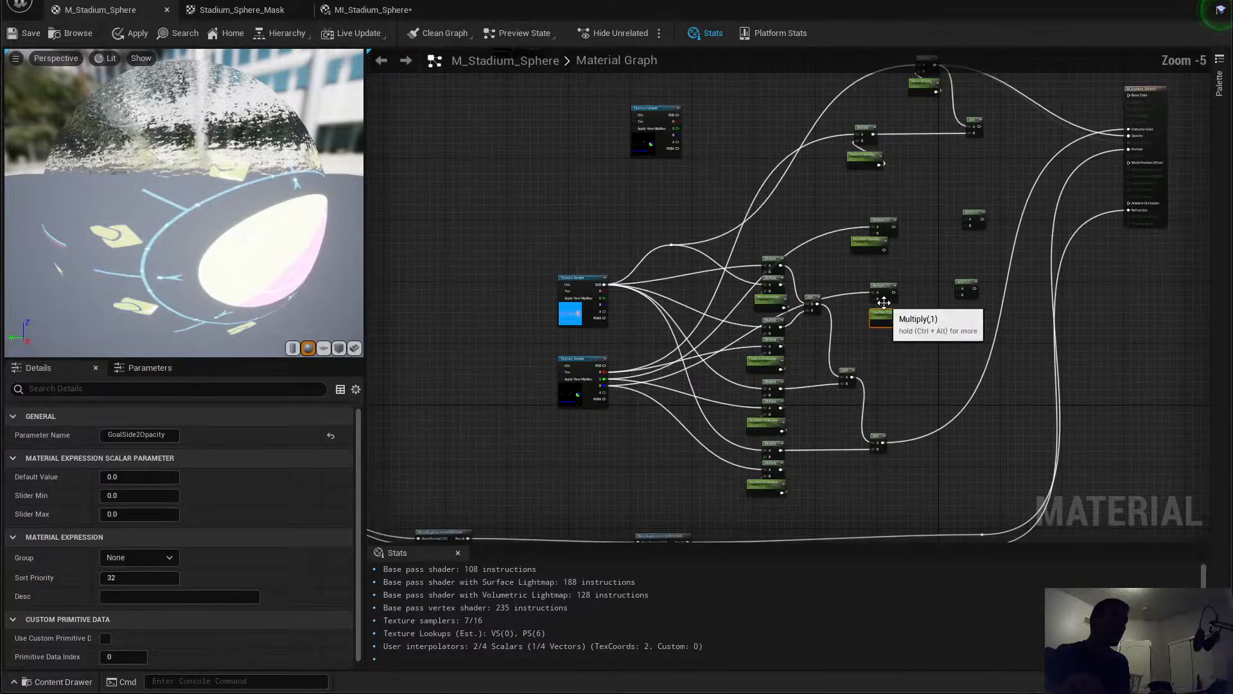
Step: Try wiring the upper mask texture's red and green channels into the Multiply above GoalSide1Opacity and blue into input B of the one above GoalSide2Opacity
scroll(886, 296, "up", 1)
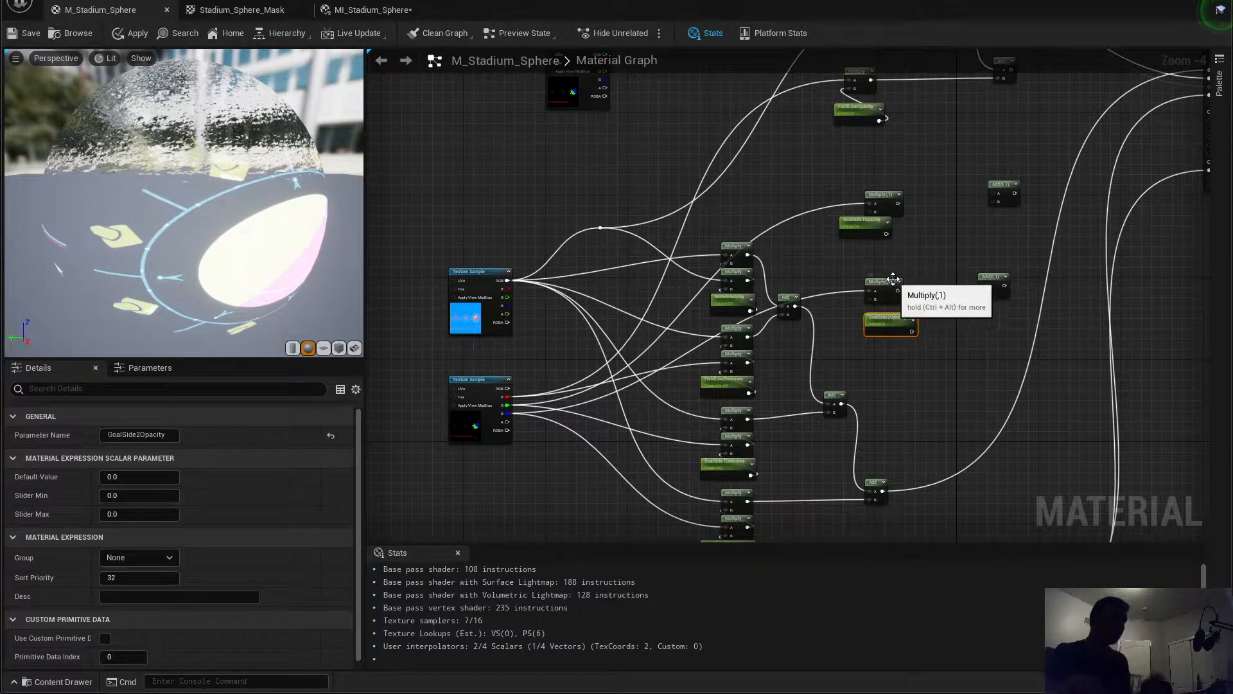
scroll(898, 280, "up", 2)
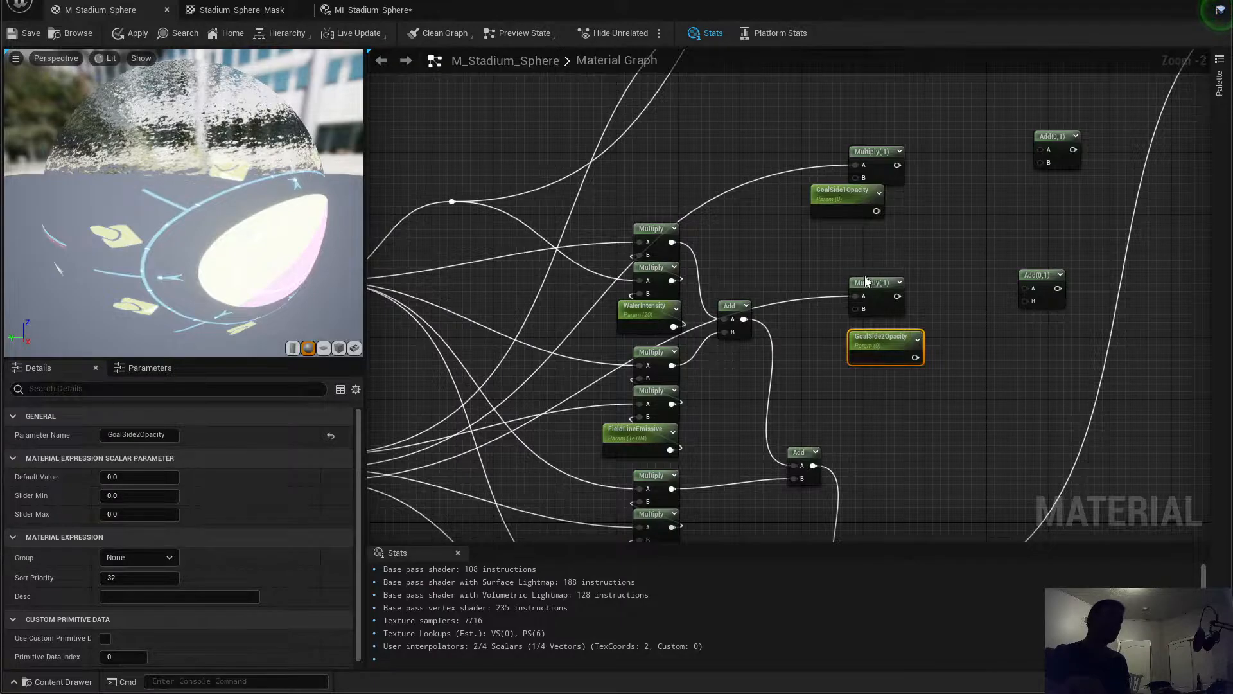
right_click_drag(779, 277, 925, 291)
scroll(924, 291, "down", 2)
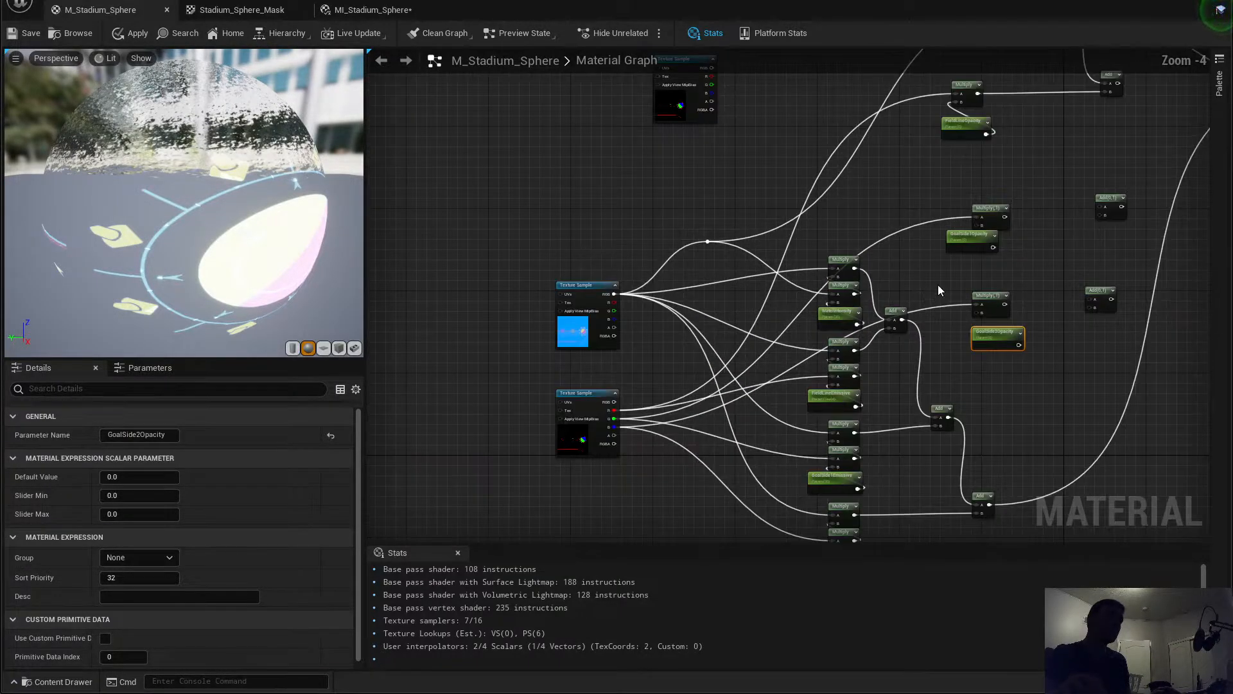
scroll(940, 280, "up", 1)
scroll(942, 276, "down", 1)
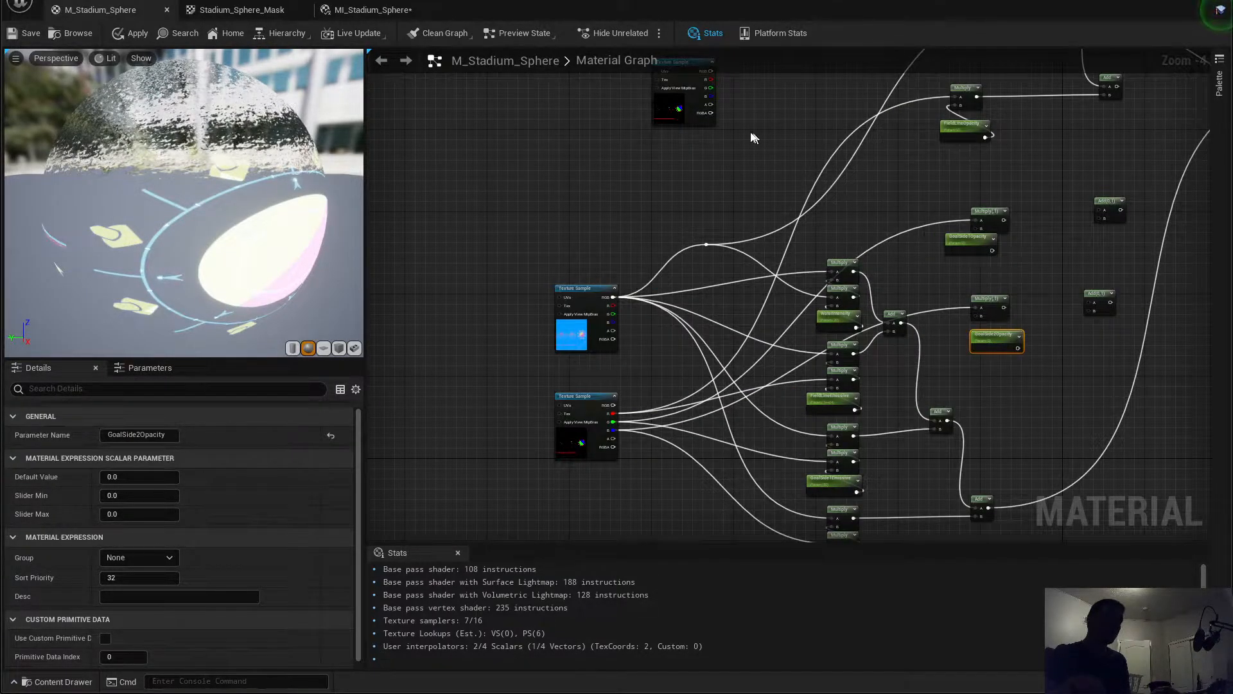
right_click_drag(912, 226, 840, 305)
left_click_drag(636, 160, 909, 304)
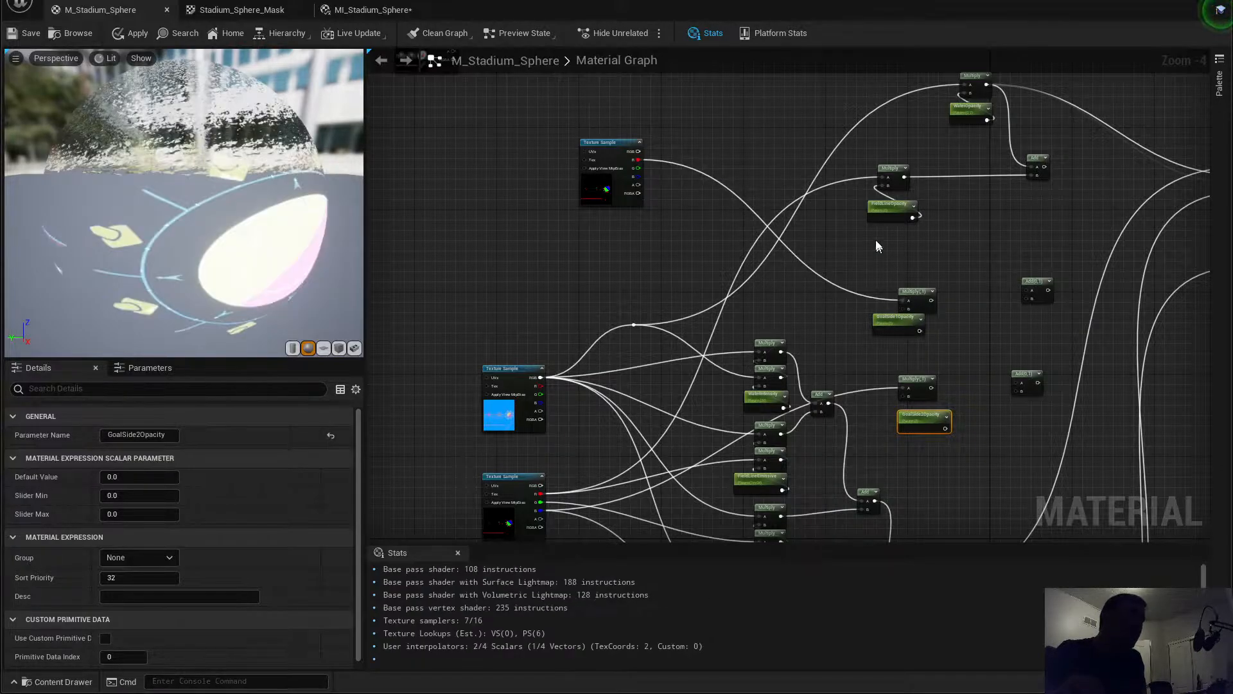
scroll(879, 222, "up", 1)
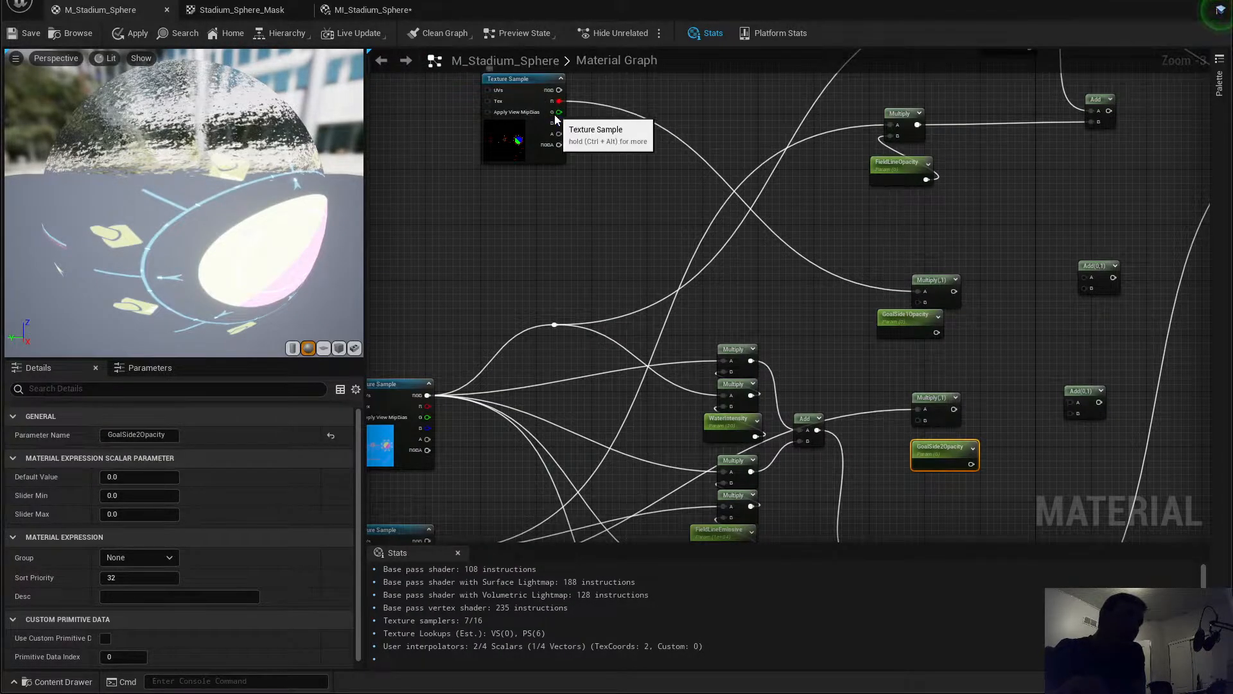
left_click_drag(559, 112, 914, 302)
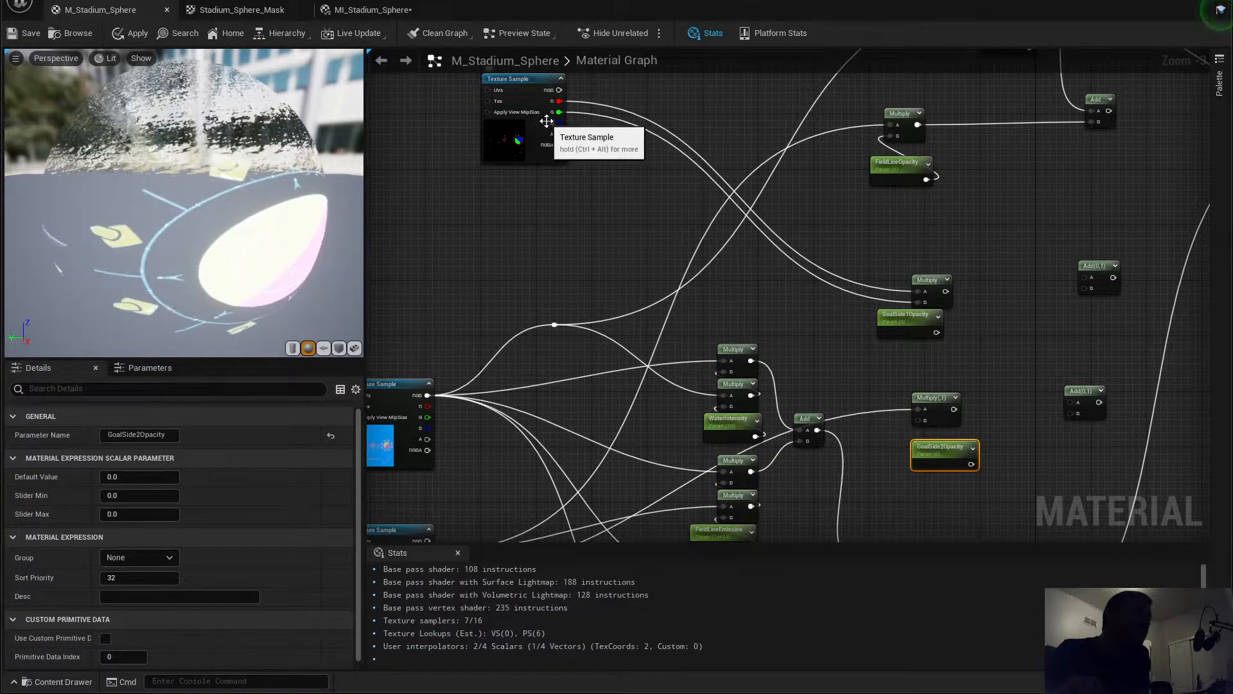
left_click_drag(559, 123, 925, 422)
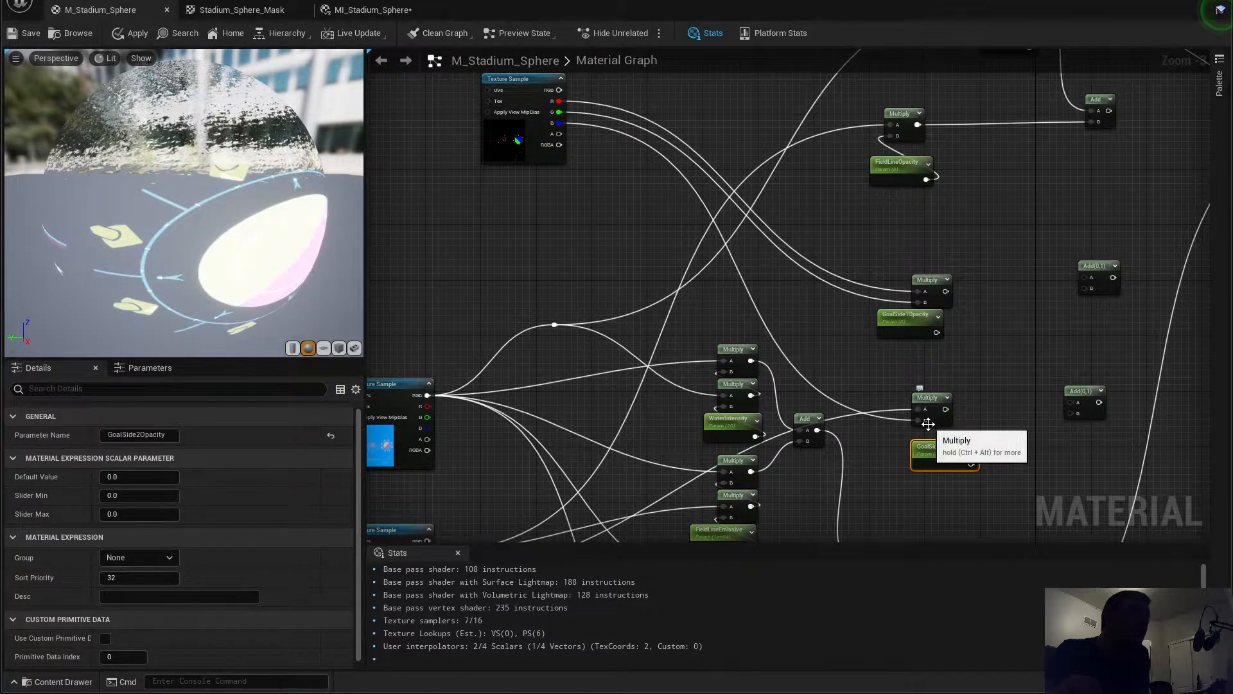
Step: Connect mask red, green and blue to input A of the FieldLineOpacity, GoalSide1Opacity and GoalSide2Opacity Multiplies, and GoalSide1Opacity to its Multiply's input B
left_click_drag(917, 410, 938, 336)
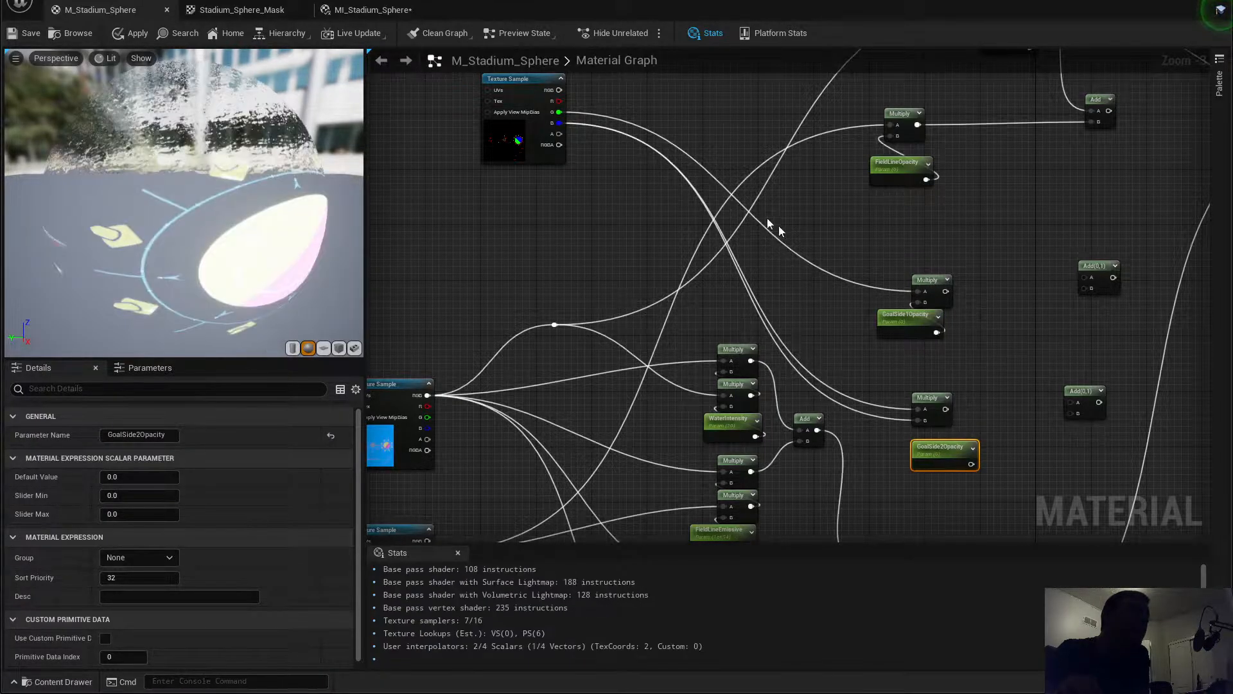
left_click_drag(556, 103, 893, 131)
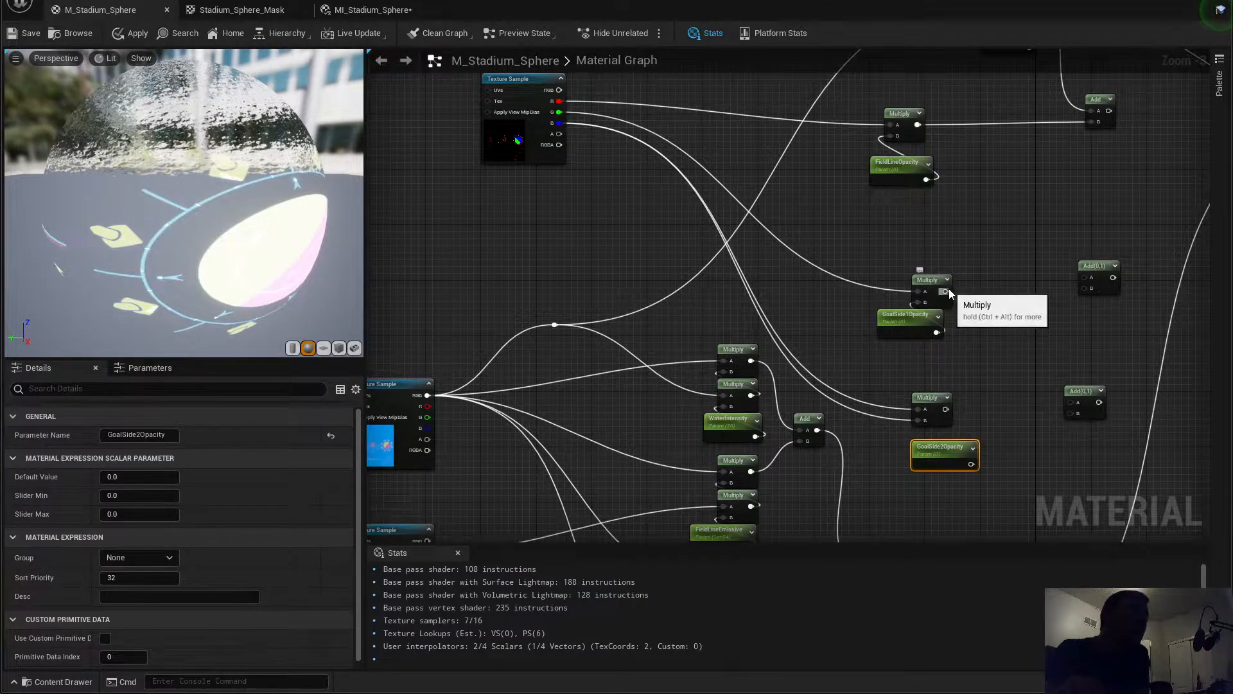
Step: Chain the three opacity Add nodes through their A inputs, feeding the GoalSide1 and GoalSide2 Multiply outputs into B of the second and third
left_click_drag(946, 291, 1109, 110)
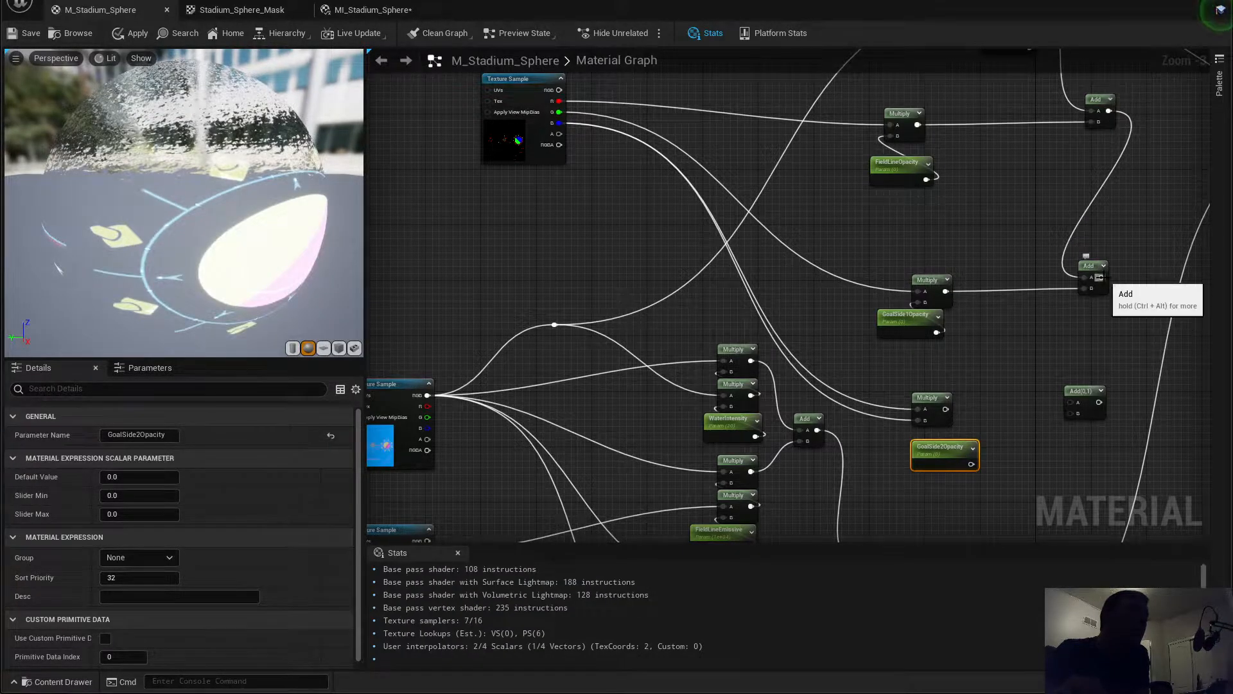
left_click_drag(1102, 277, 945, 409)
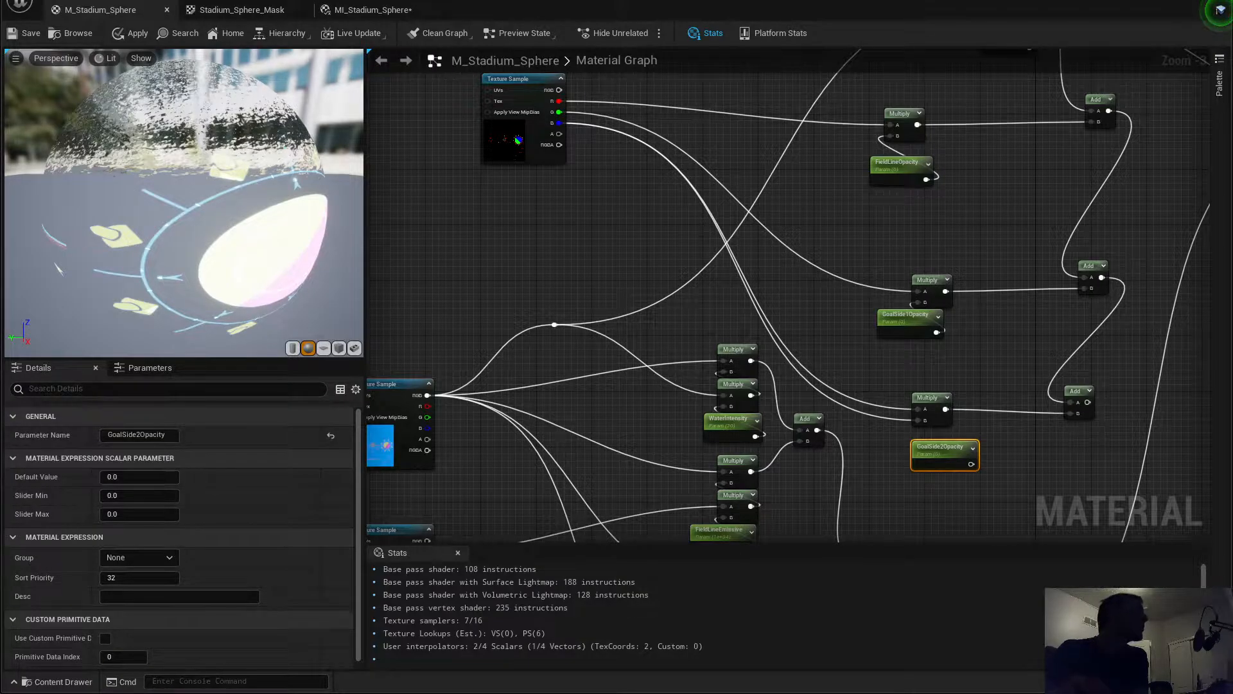
Step: Connect GoalSide2Opacity to input B of the Multiply above it and tuck the three new opacity parameters closely under their Multiply nodes
right_click_drag(984, 362, 952, 326)
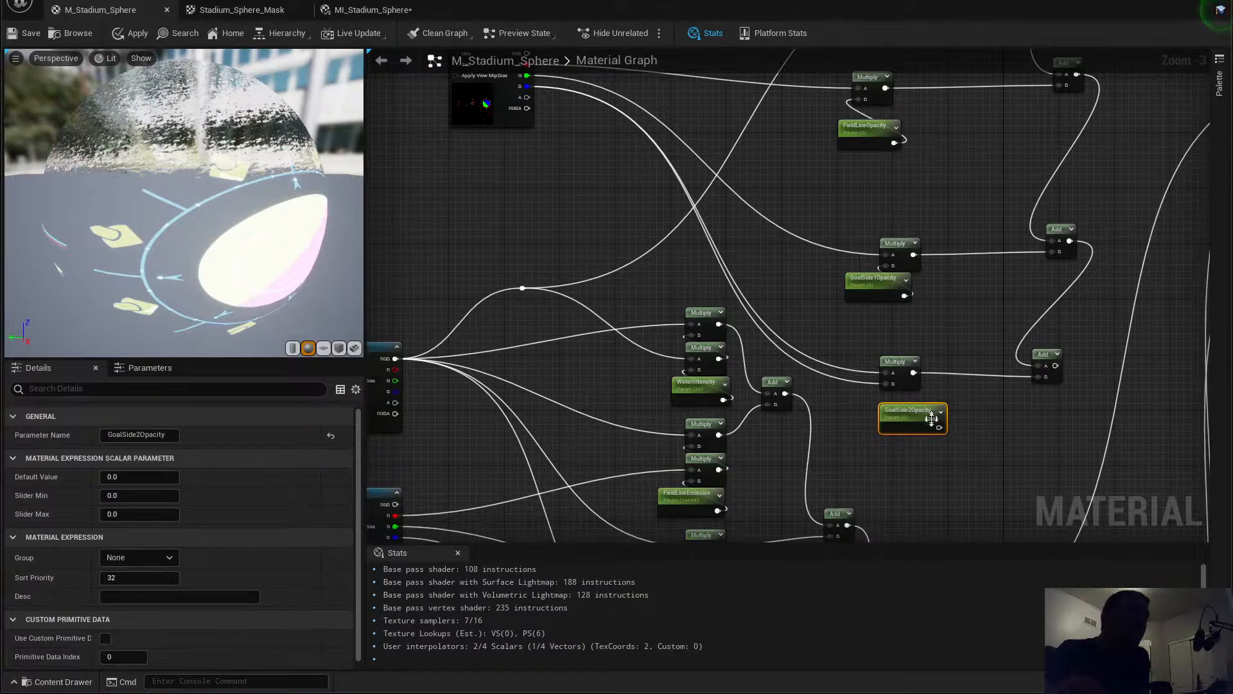
left_click_drag(939, 427, 889, 405)
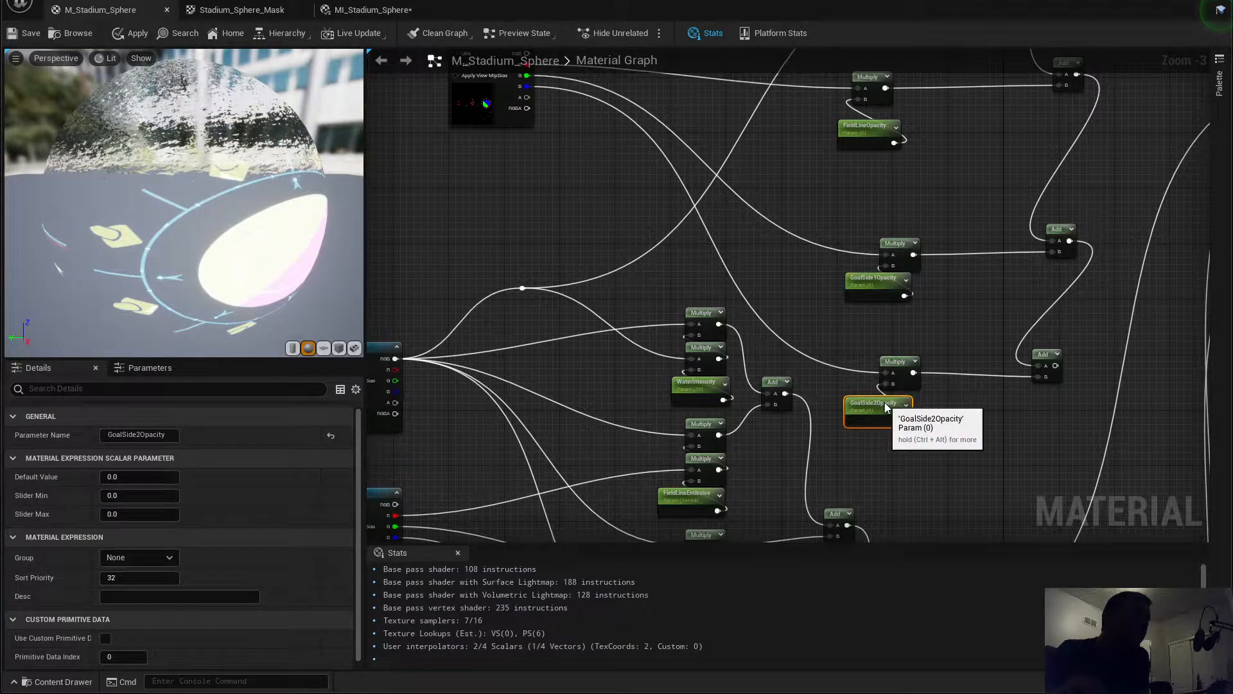
left_click(925, 302)
left_click_drag(873, 277, 883, 278)
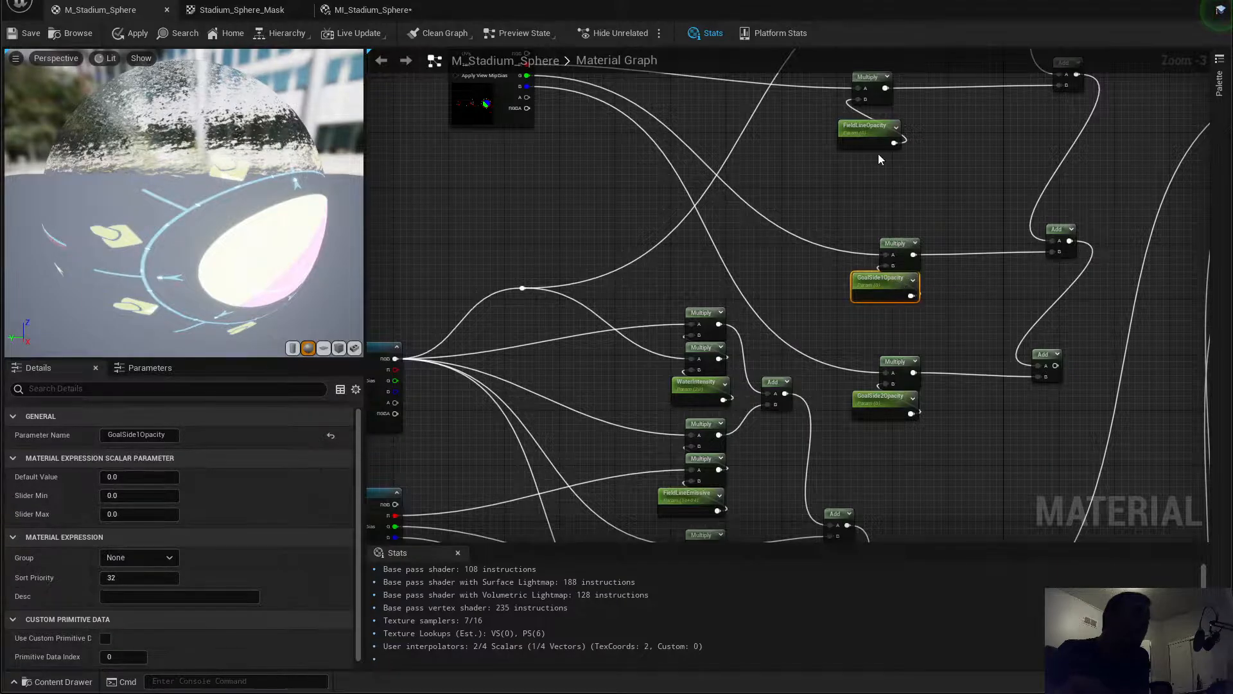
left_click_drag(867, 136, 859, 122)
left_click(955, 215)
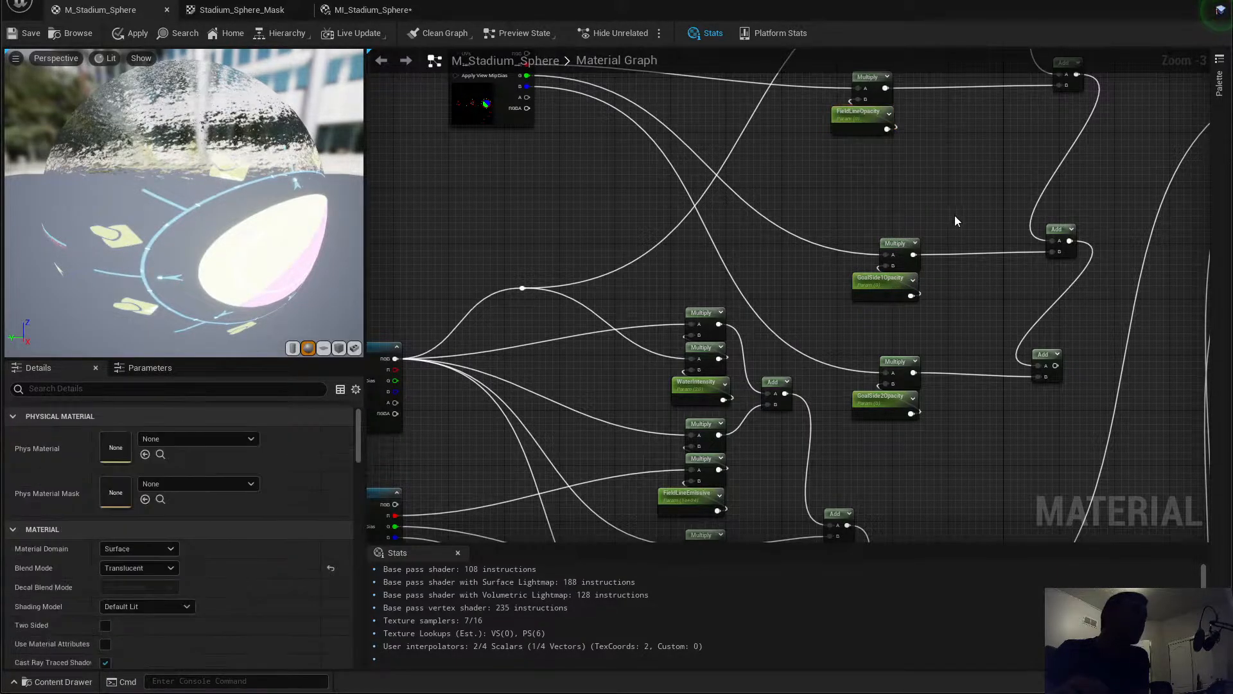
Step: Stack the GoalSide1Opacity and GoalSide2Opacity groups directly below the FieldLineOpacity group and align FieldLineOpacity with them
scroll(919, 202, "down", 1)
right_click_drag(919, 201, 1000, 243)
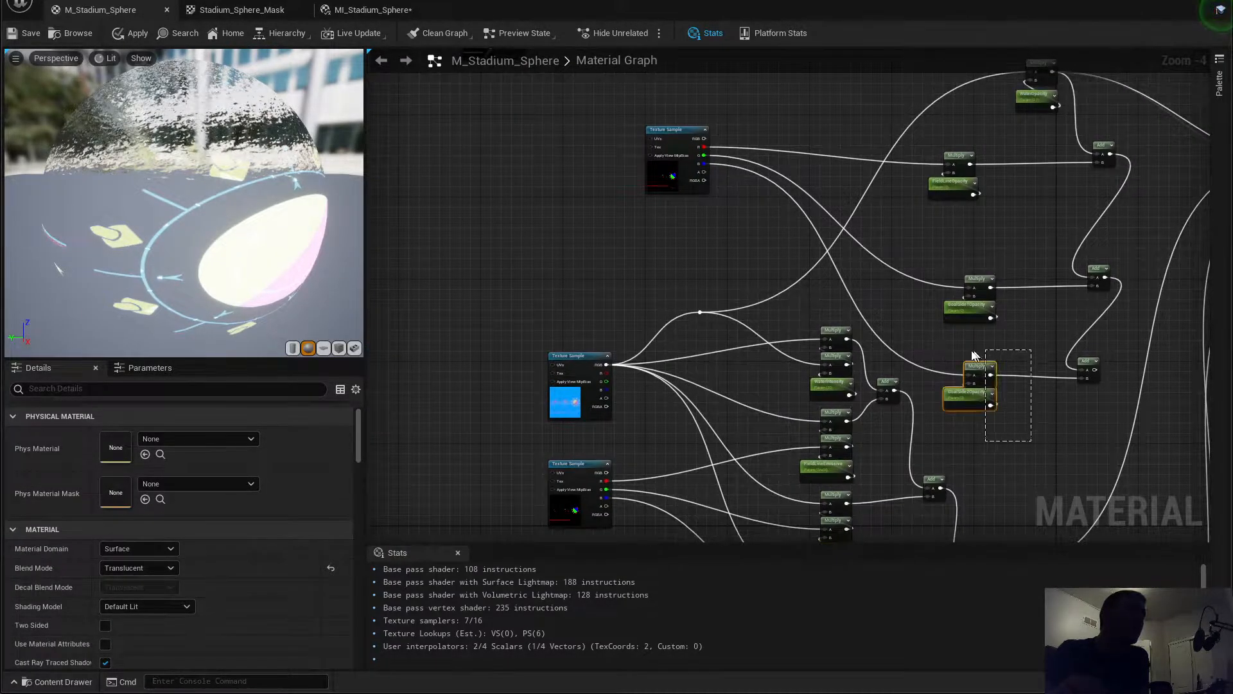
left_click_drag(973, 355, 977, 340)
scroll(977, 341, "up", 4)
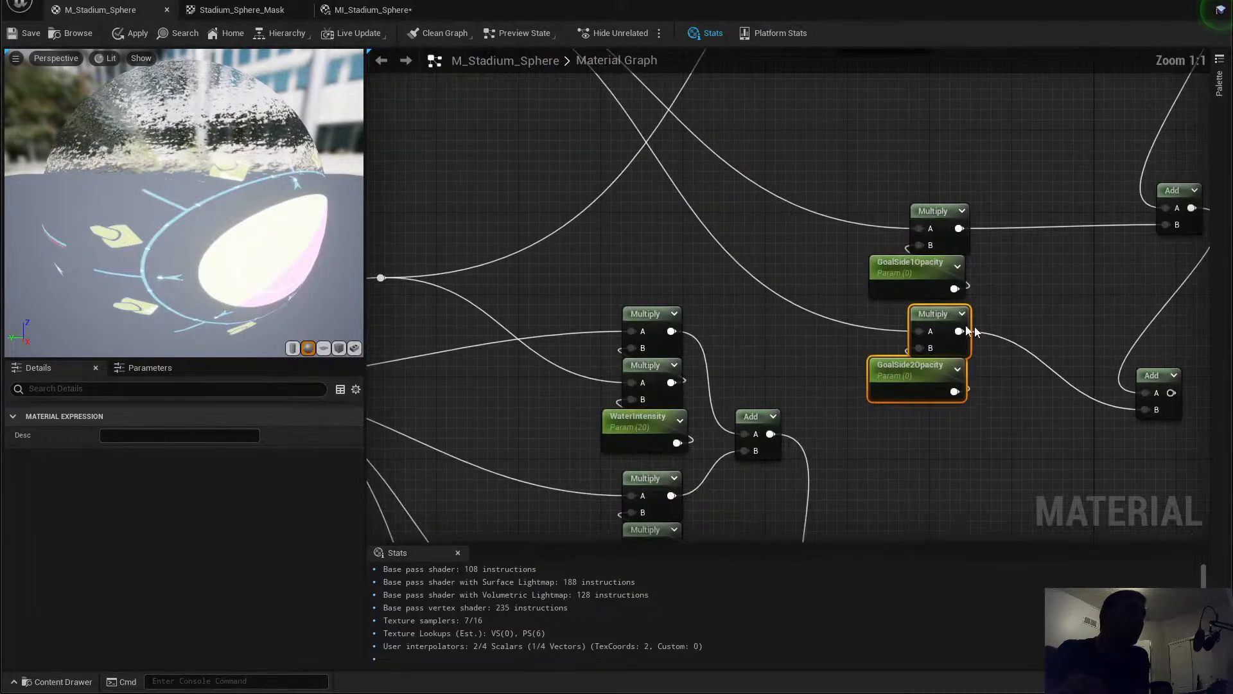
left_click_drag(1044, 474, 862, 218)
right_click_drag(989, 177, 1001, 387)
left_click_drag(956, 423, 915, 269)
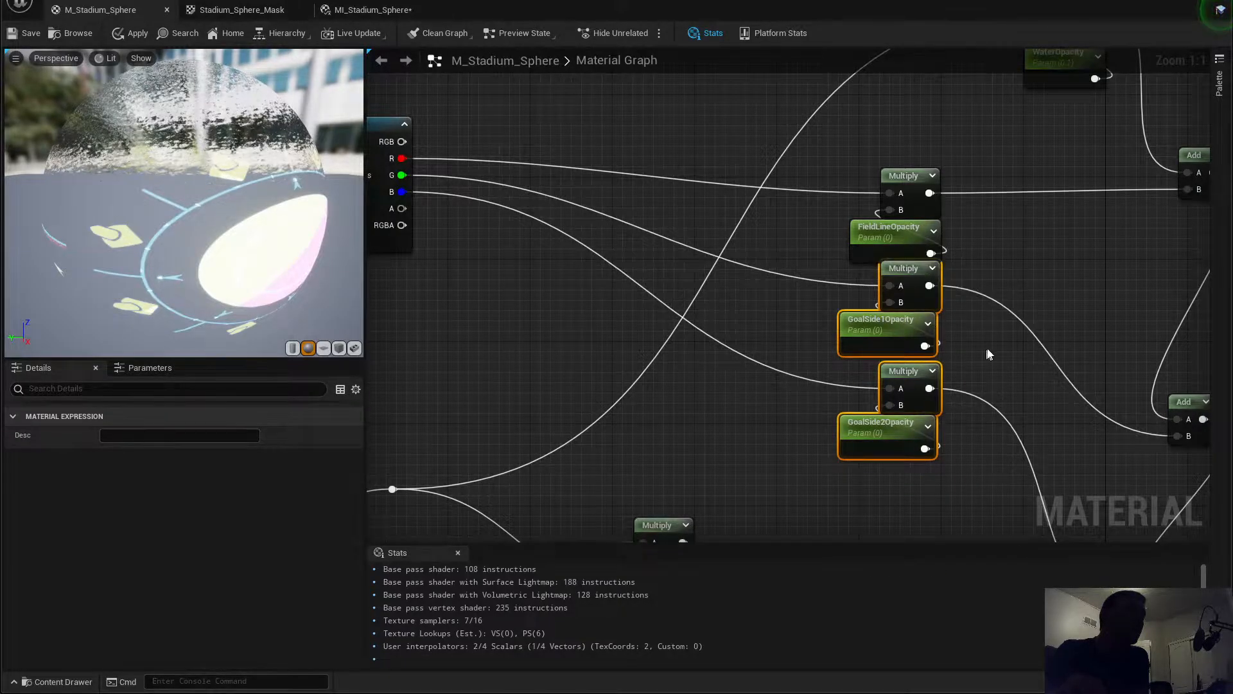
left_click(903, 228)
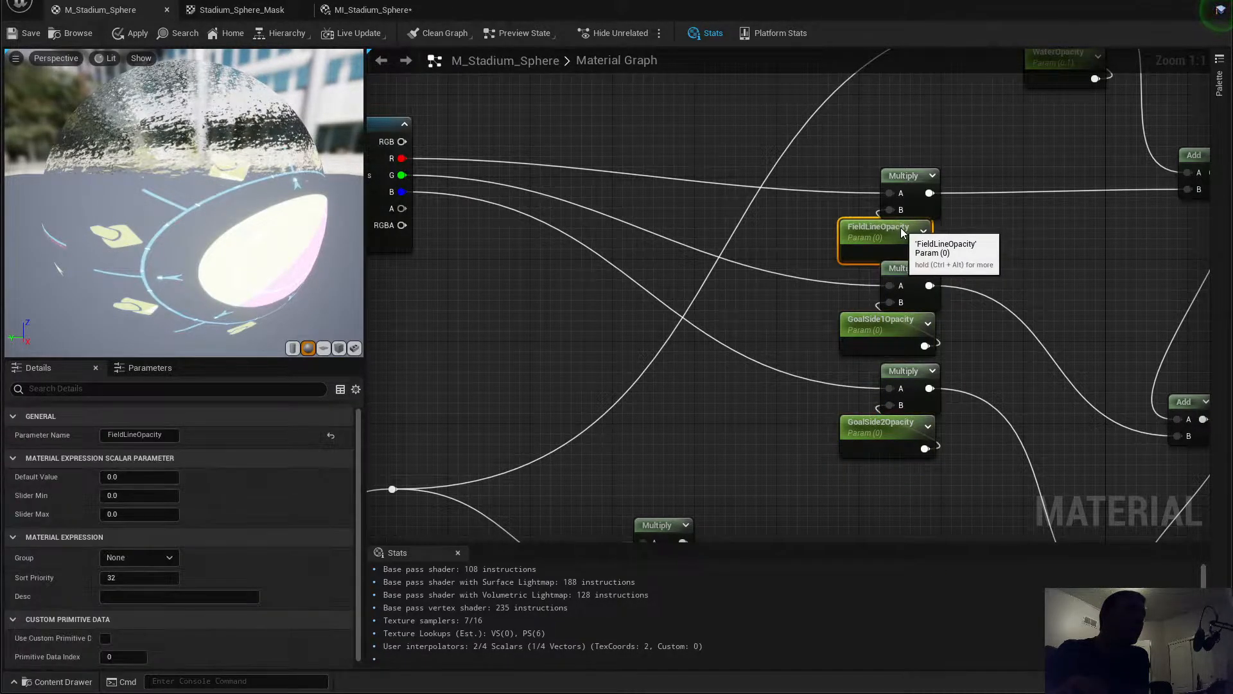
left_click(996, 261)
Step: Move WaterOpacity and its Multiply node together to sit directly above the FieldLineOpacity group
scroll(982, 276, "down", 3)
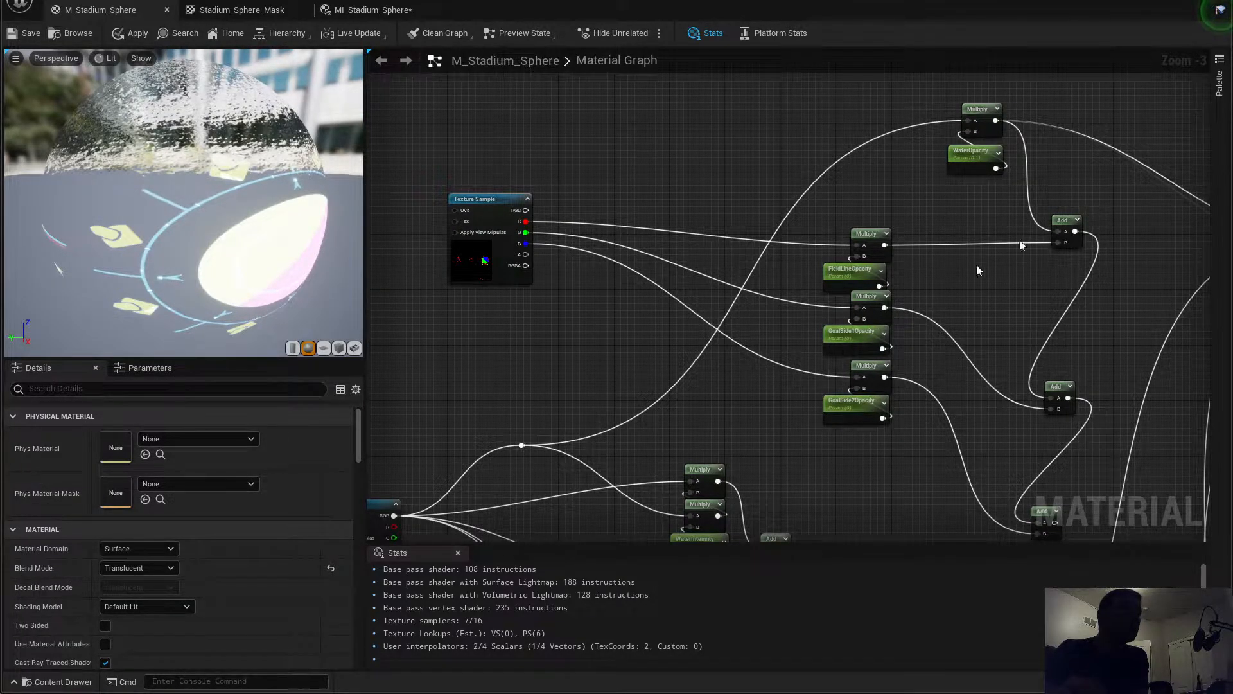
right_click_drag(939, 308, 897, 285)
scroll(914, 286, "down", 1)
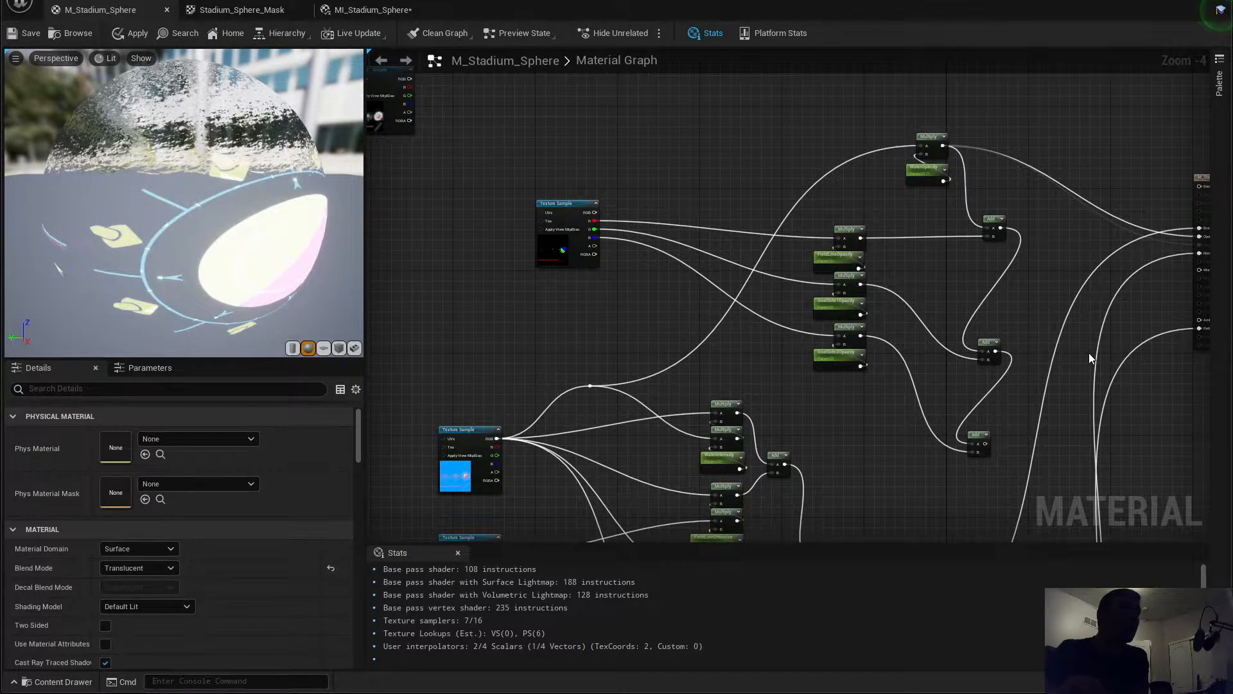
left_click(997, 221)
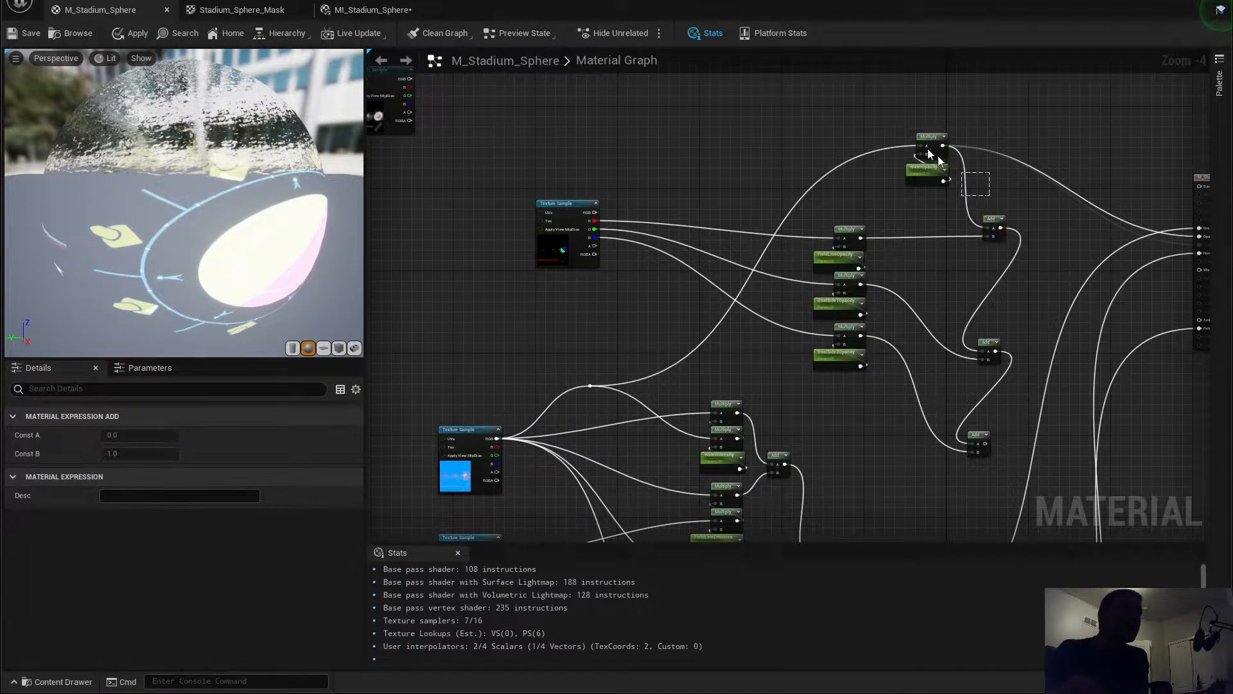
left_click_drag(990, 196, 929, 154)
scroll(929, 154, "up", 4)
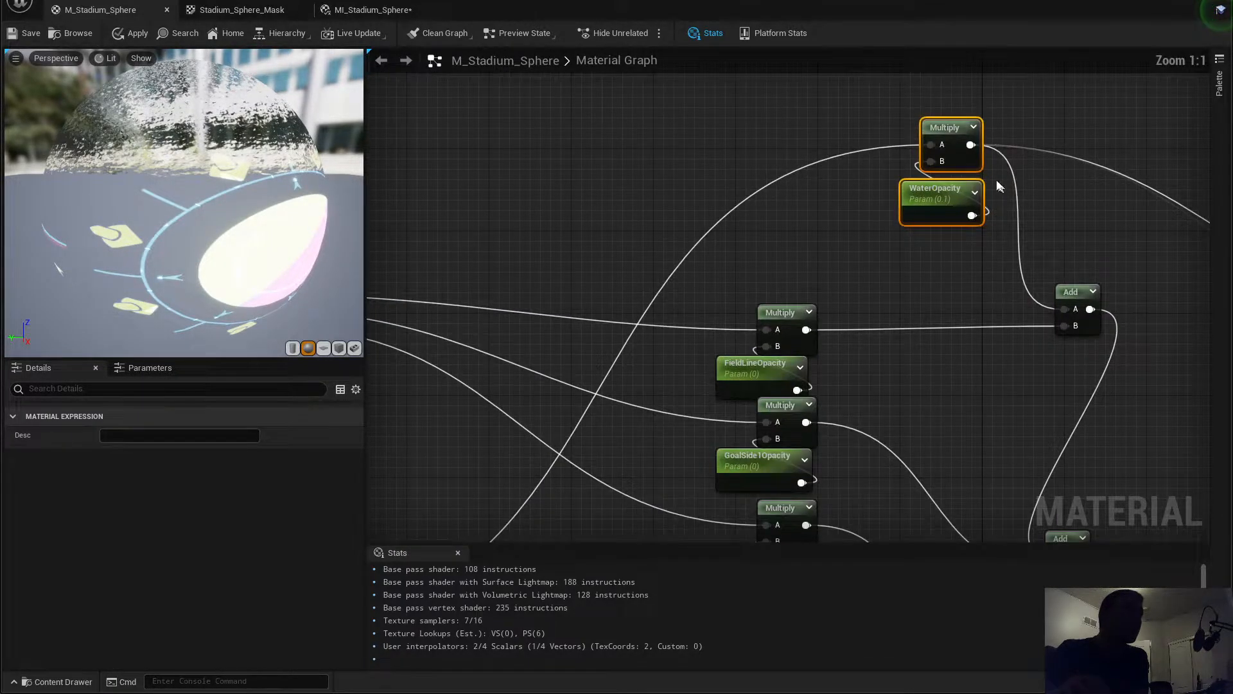
left_click(950, 131)
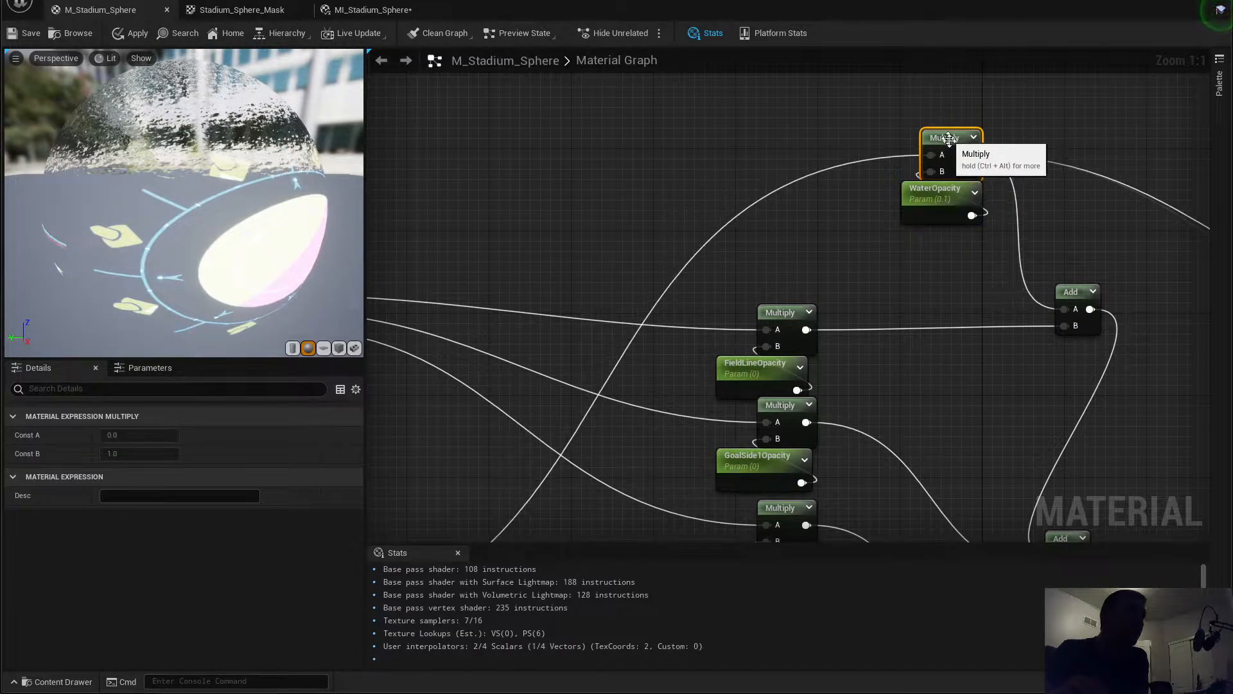
left_click_drag(992, 231, 773, 223)
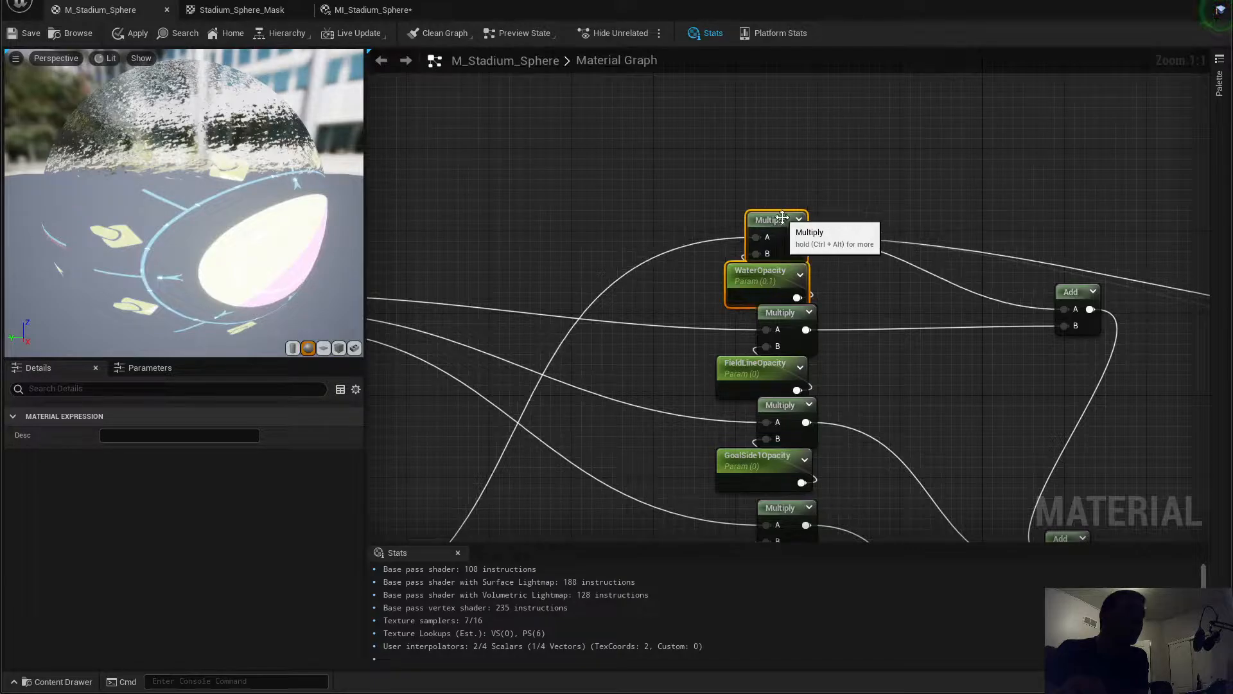
Step: Arrange the three opacity Add nodes in a descending staircase close beside the stacked Multiply nodes
left_click(1111, 344)
left_click_drag(1070, 293, 886, 282)
scroll(942, 228, "down", 2)
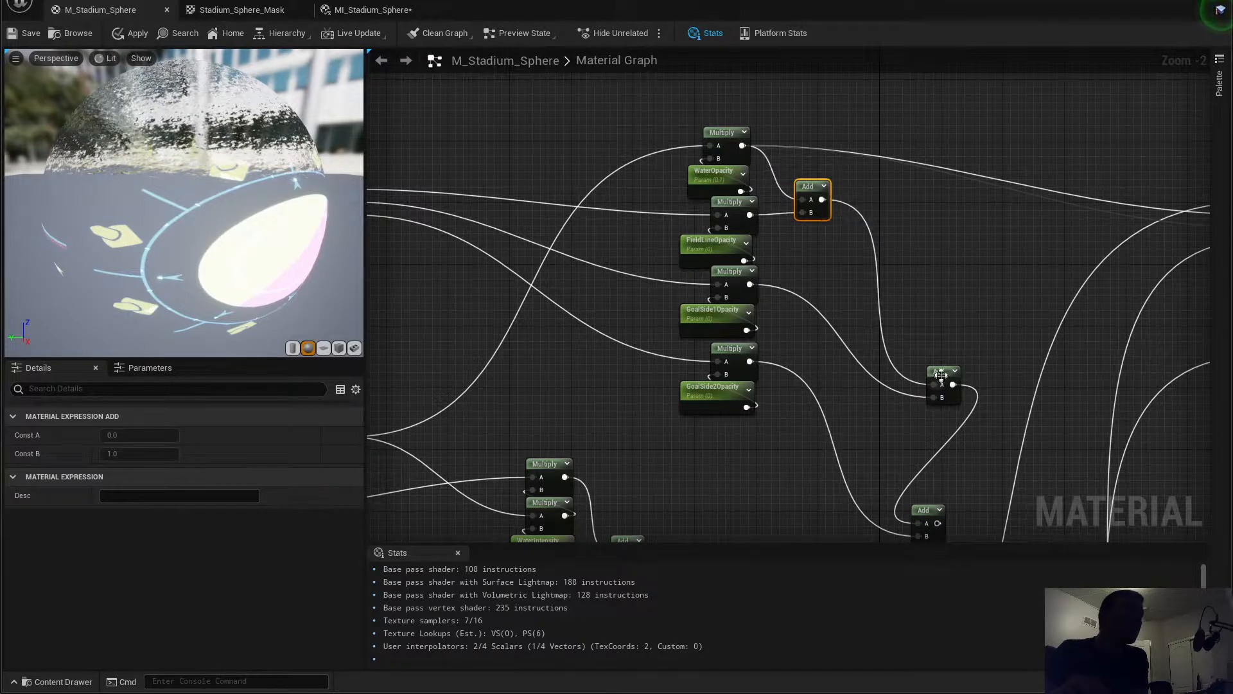
left_click_drag(941, 374, 873, 260)
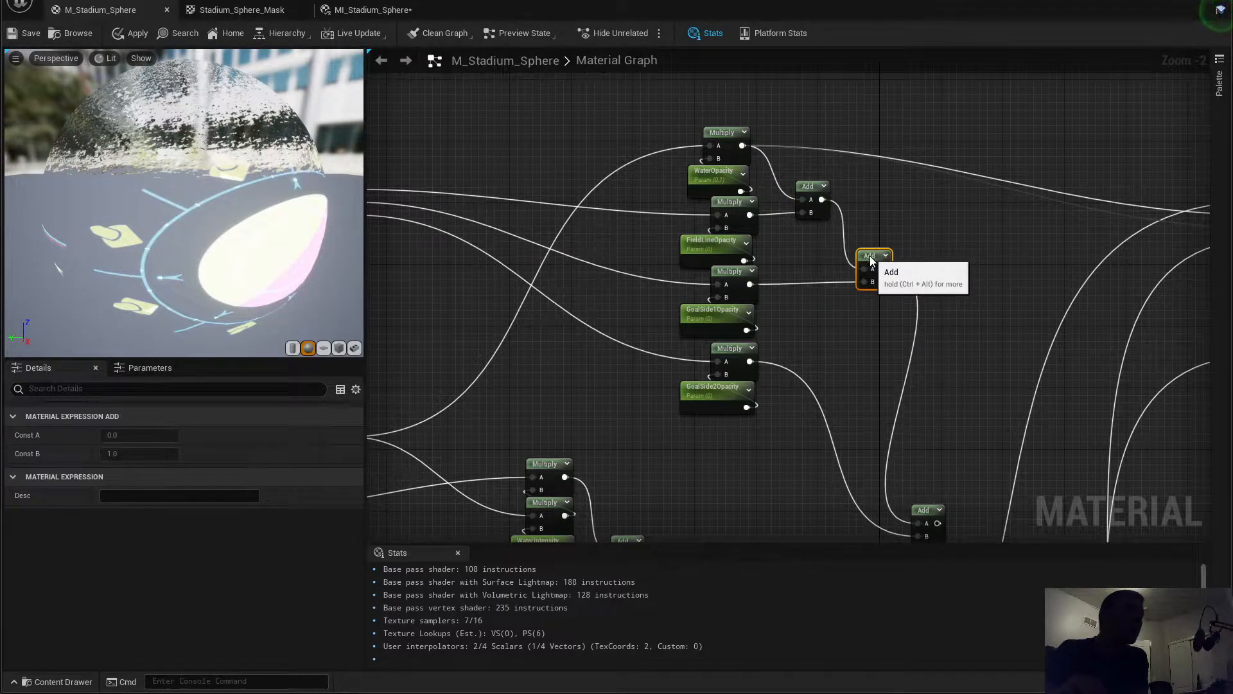
left_click_drag(920, 514, 915, 337)
Step: Connect the output of the last opacity Add node to the Opacity input of the M_Stadium_Sphere result node
right_click_drag(1008, 346, 779, 322)
scroll(880, 329, "down", 1)
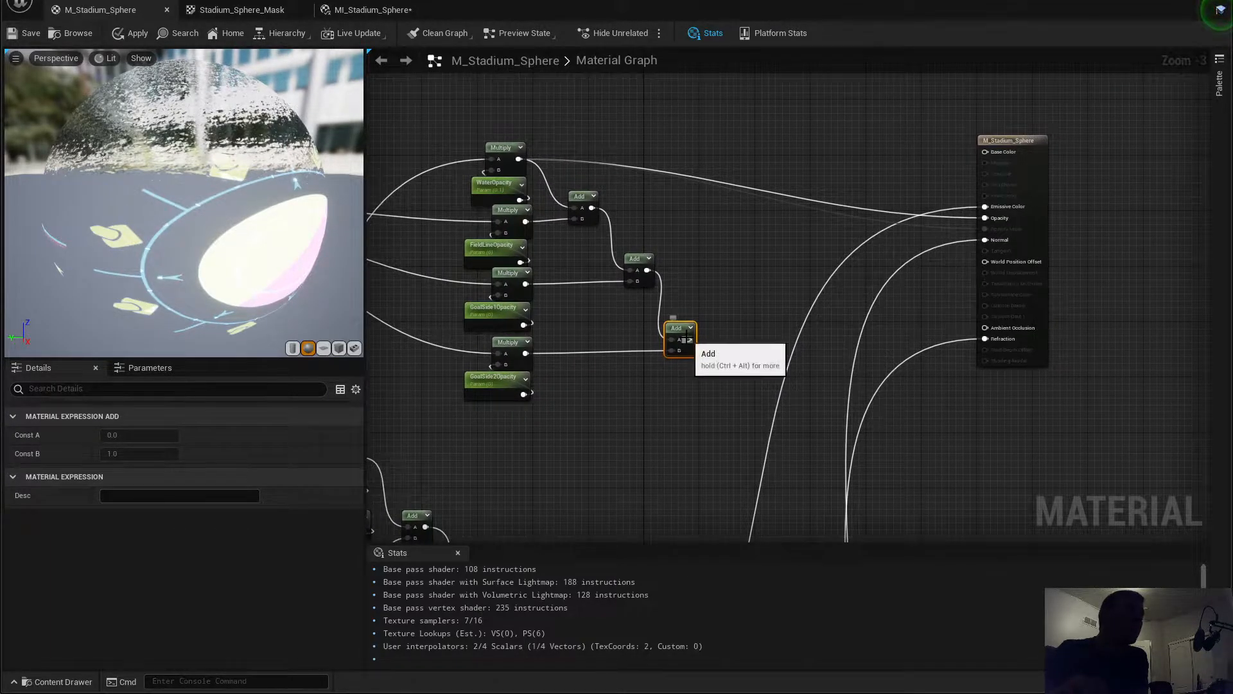
left_click_drag(687, 339, 988, 218)
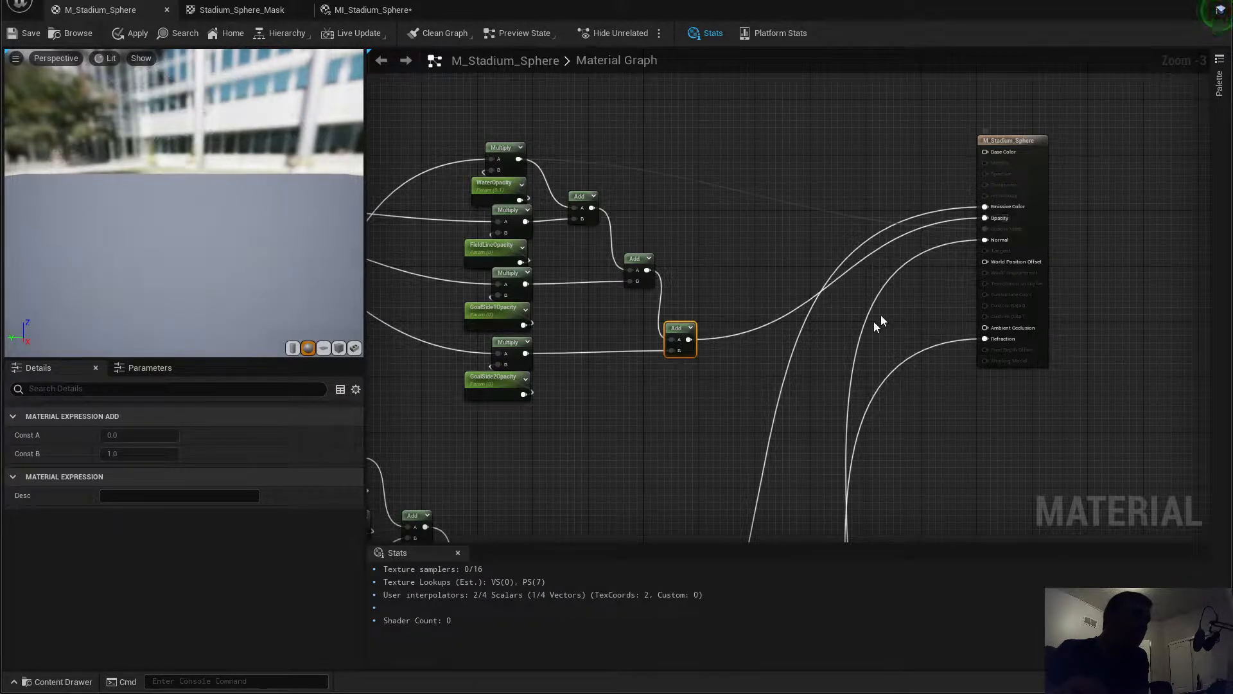
Step: Try a lower default value on the WaterOpacity parameter and set it back to 0.1
right_click_drag(683, 399, 1033, 385)
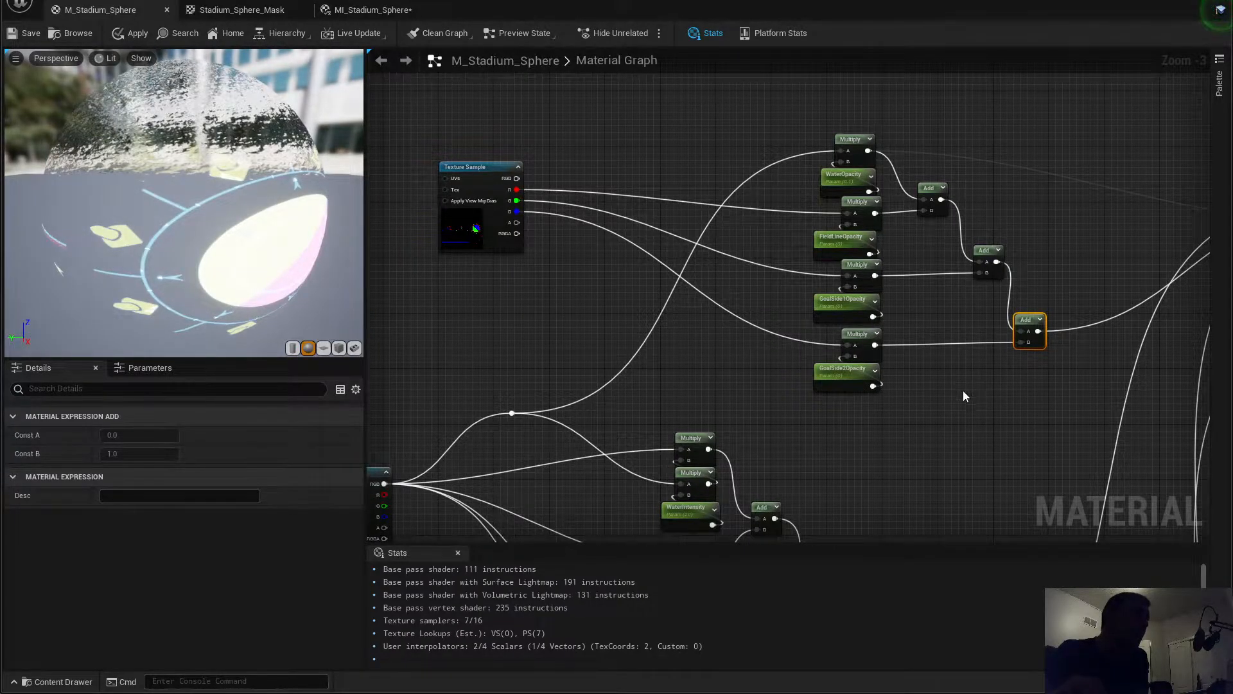
left_click(837, 382)
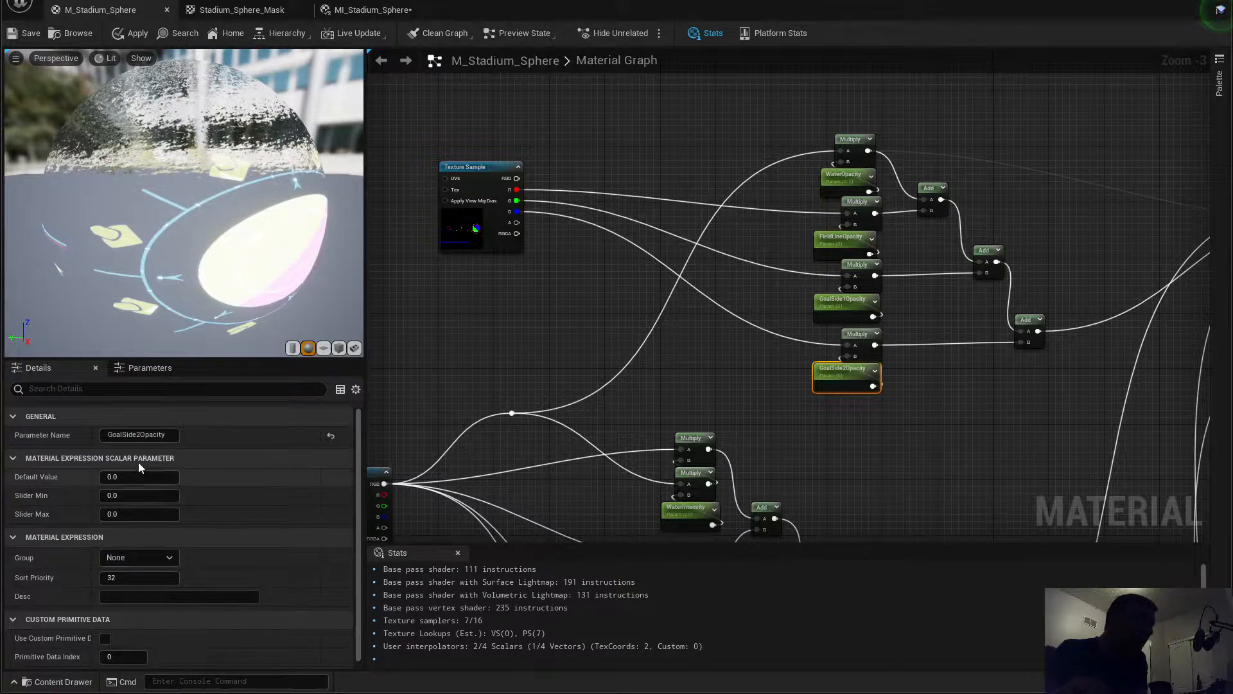
left_click(835, 180)
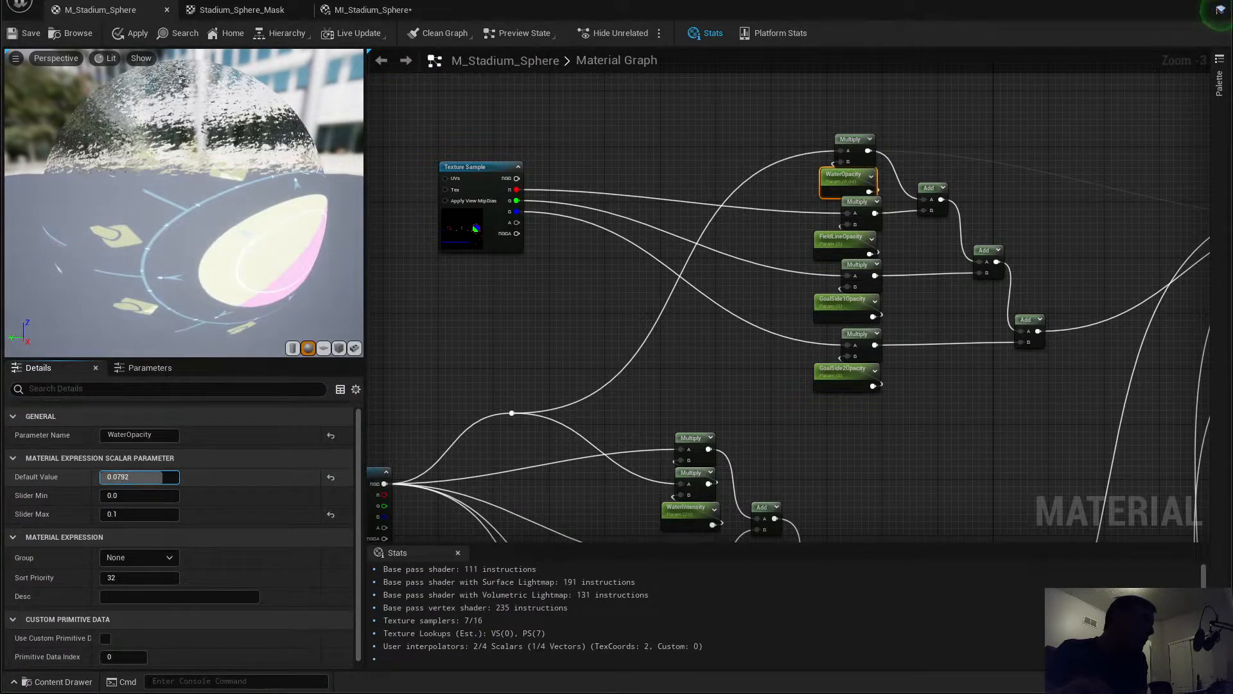
left_click_drag(115, 479, 53, 479)
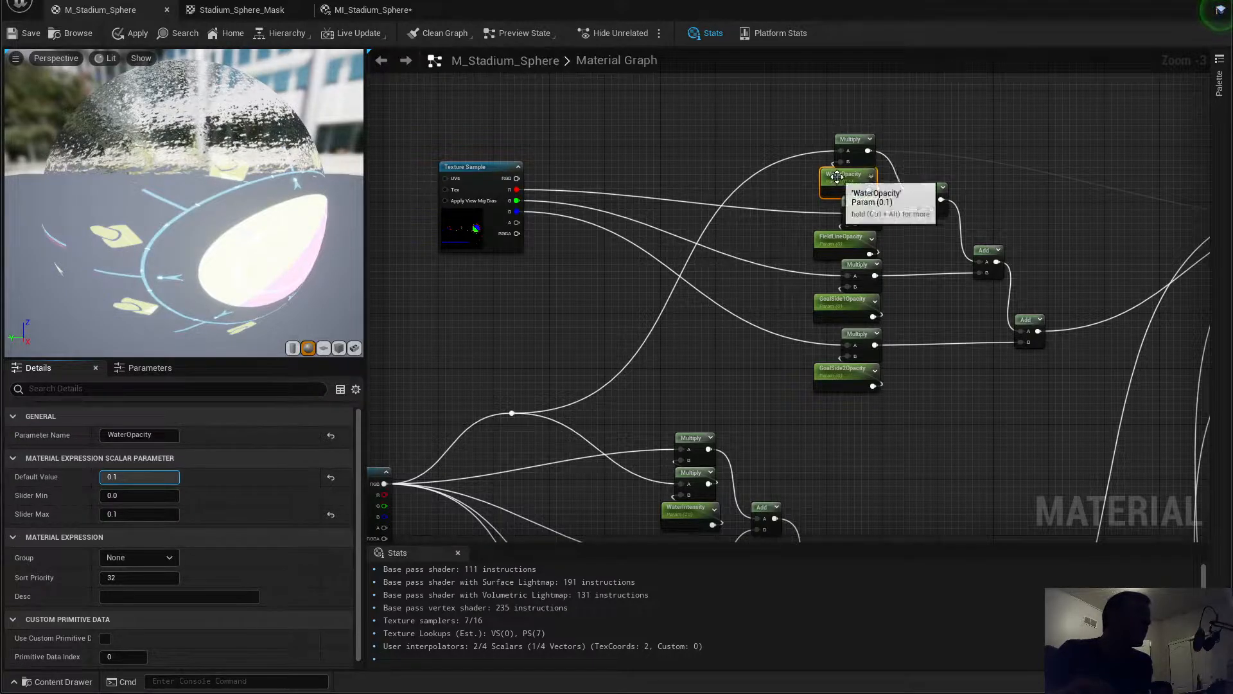
Step: Try a Lerp_3Color node below the emissive group's mask Texture Sample and delete it
left_click(838, 245)
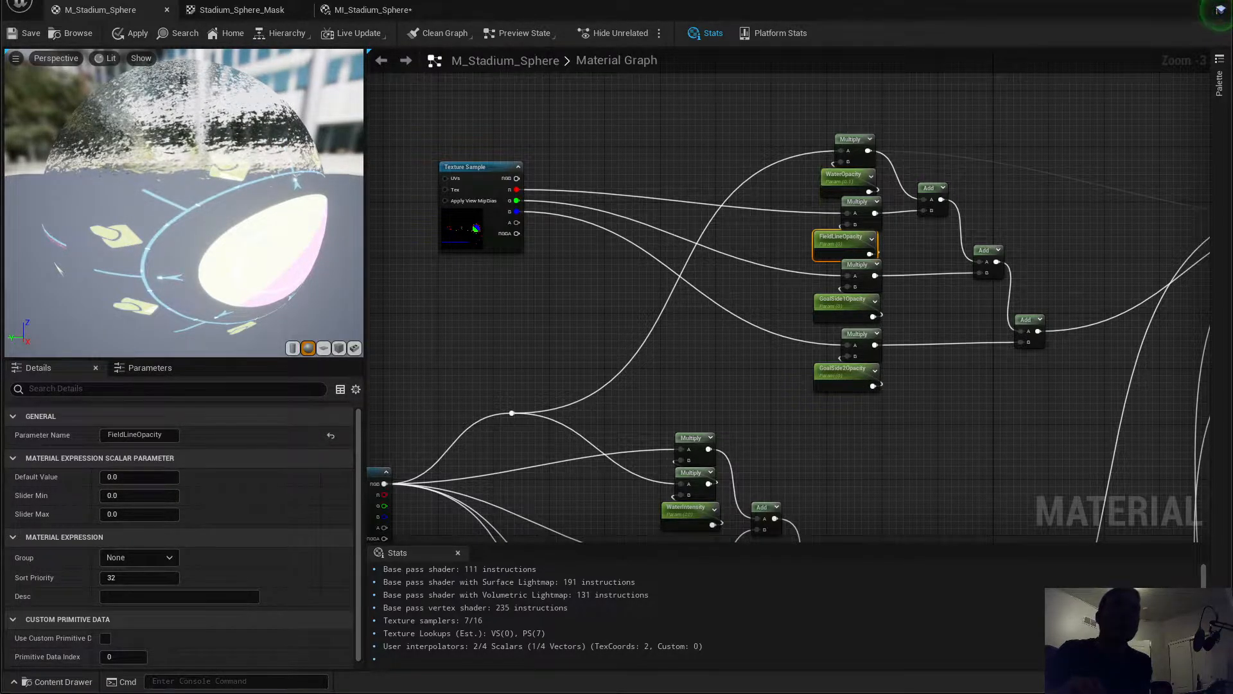
right_click_drag(829, 476, 1007, 331)
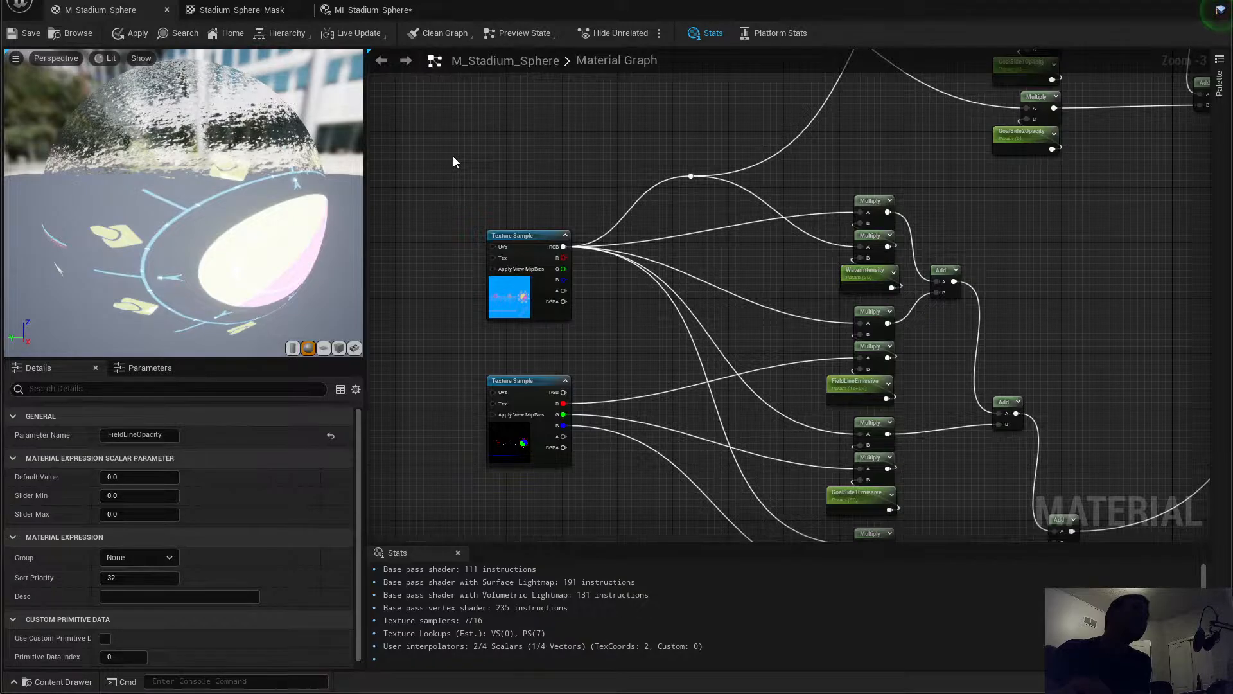
right_click_drag(515, 174, 608, 170)
right_click_drag(689, 339, 630, 248)
right_click(569, 426)
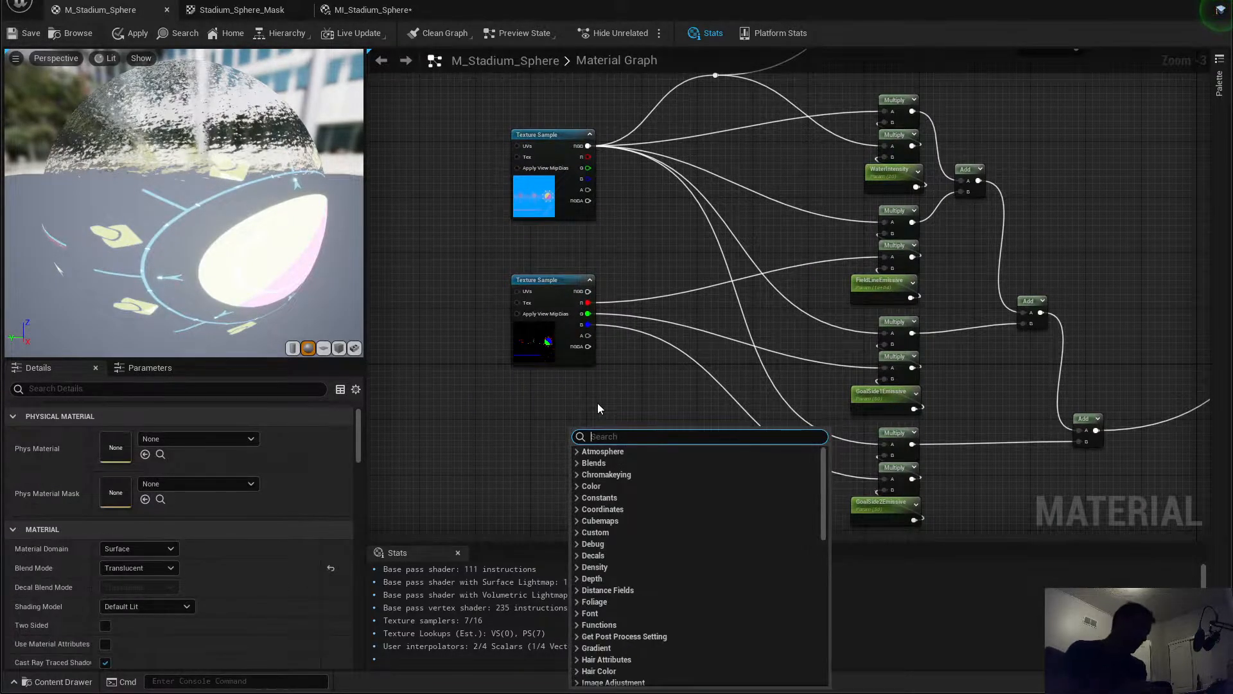
type("lerp")
key("Return")
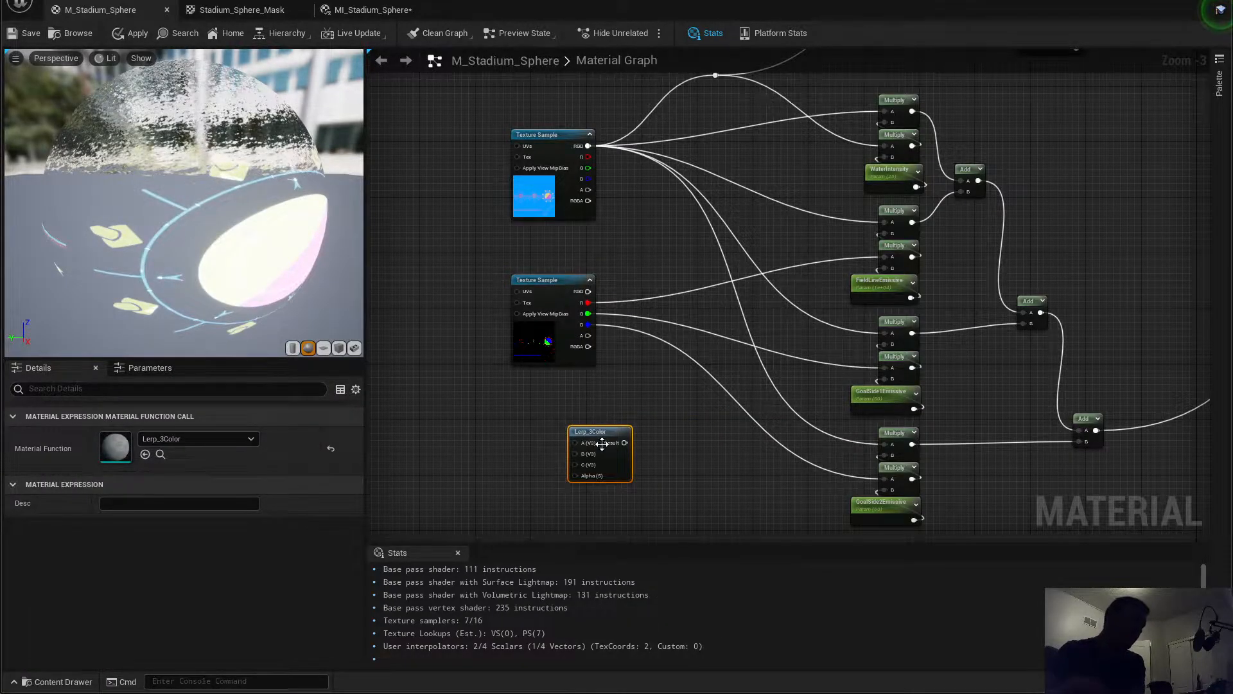
key("Delete")
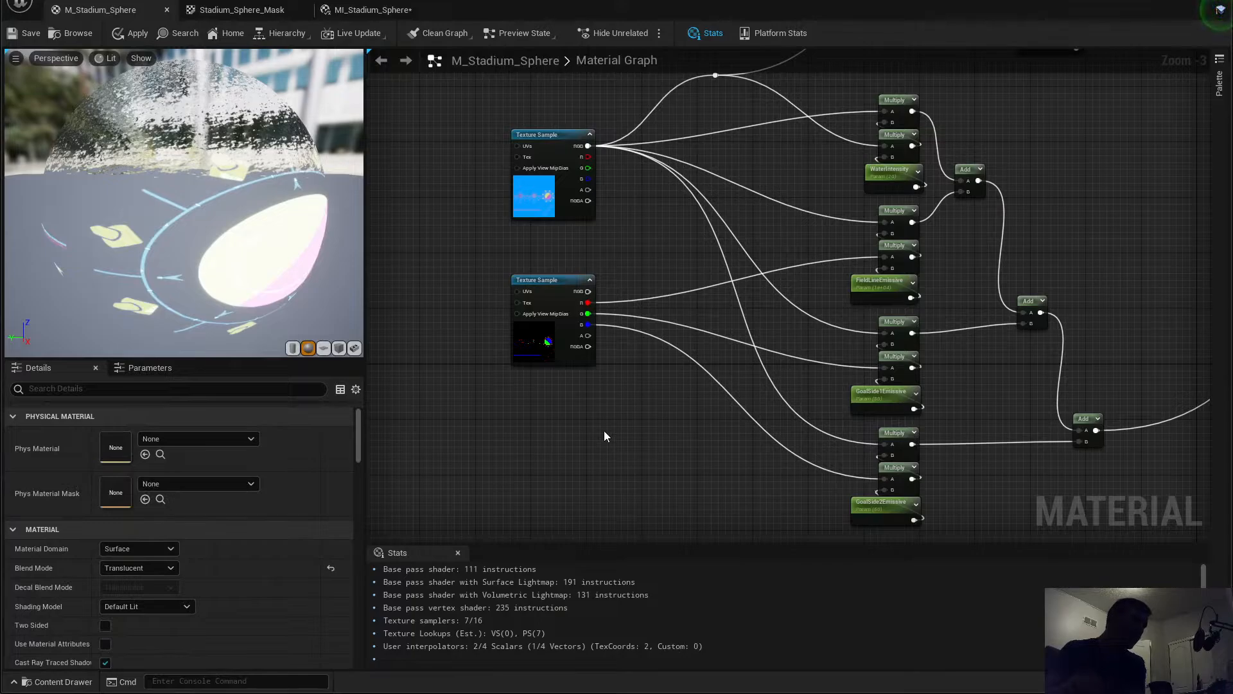
Step: Try a linear interpolation (Lerp) node in the empty space below the emissive group's mask Texture Sample and remove it
right_click(604, 430)
type("ler")
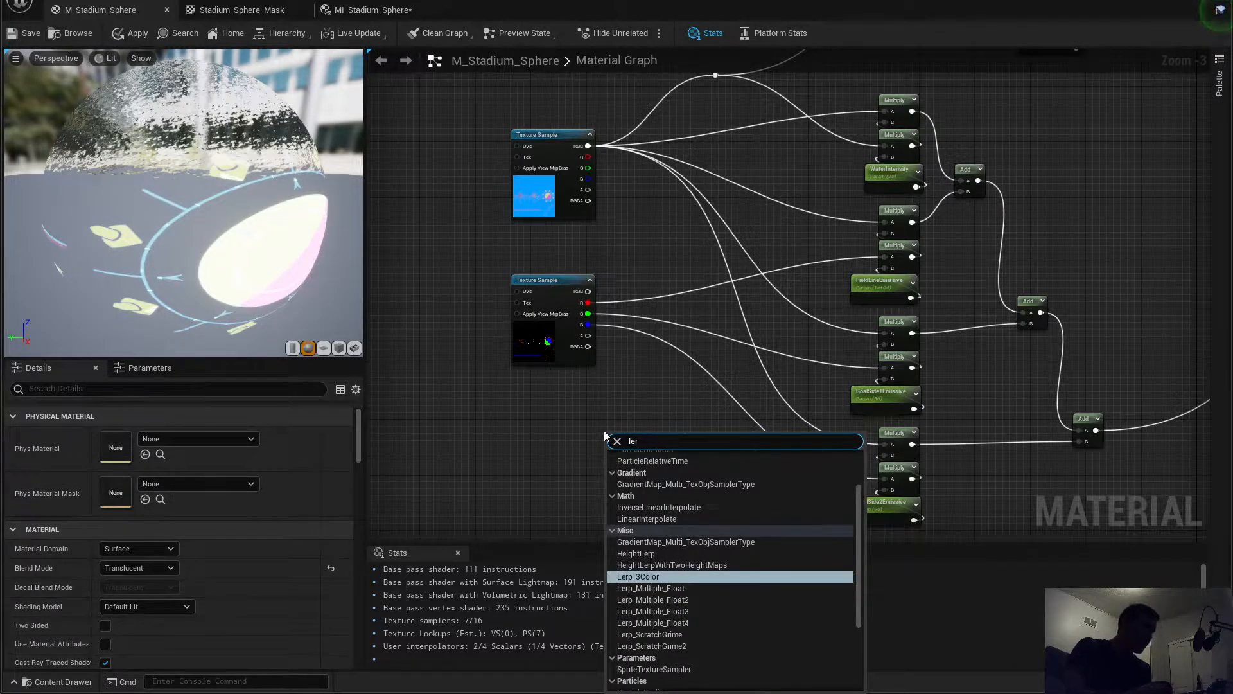
type("p")
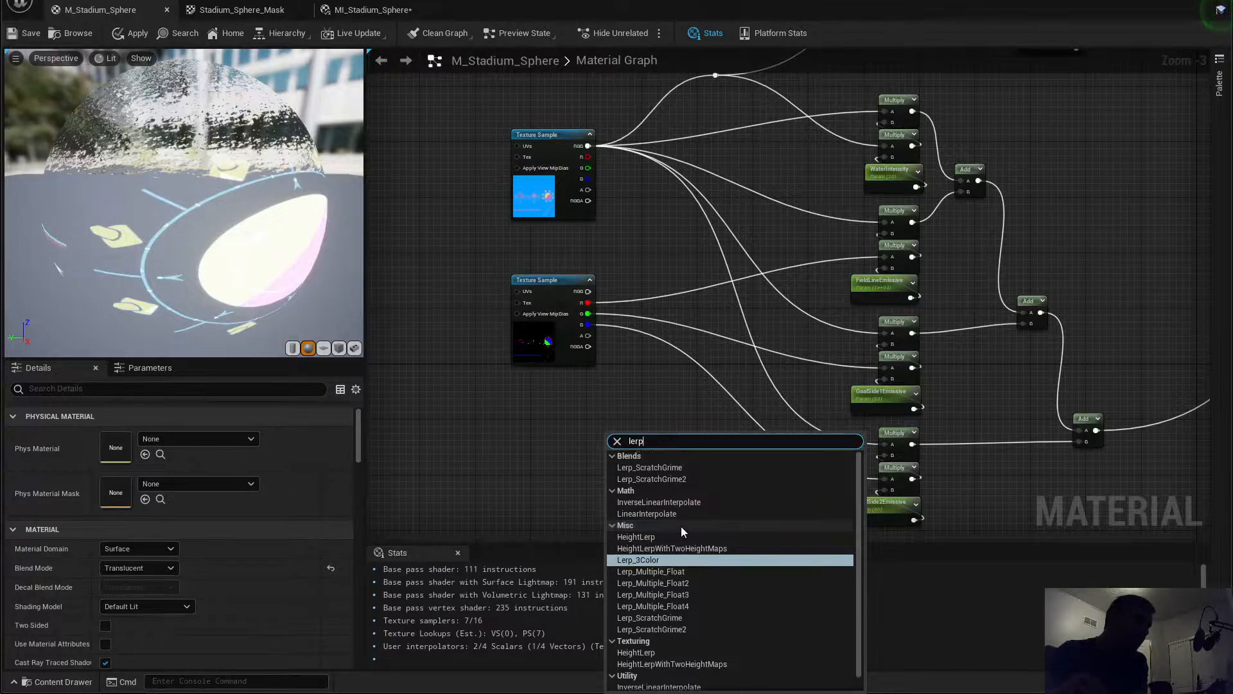
left_click(660, 500)
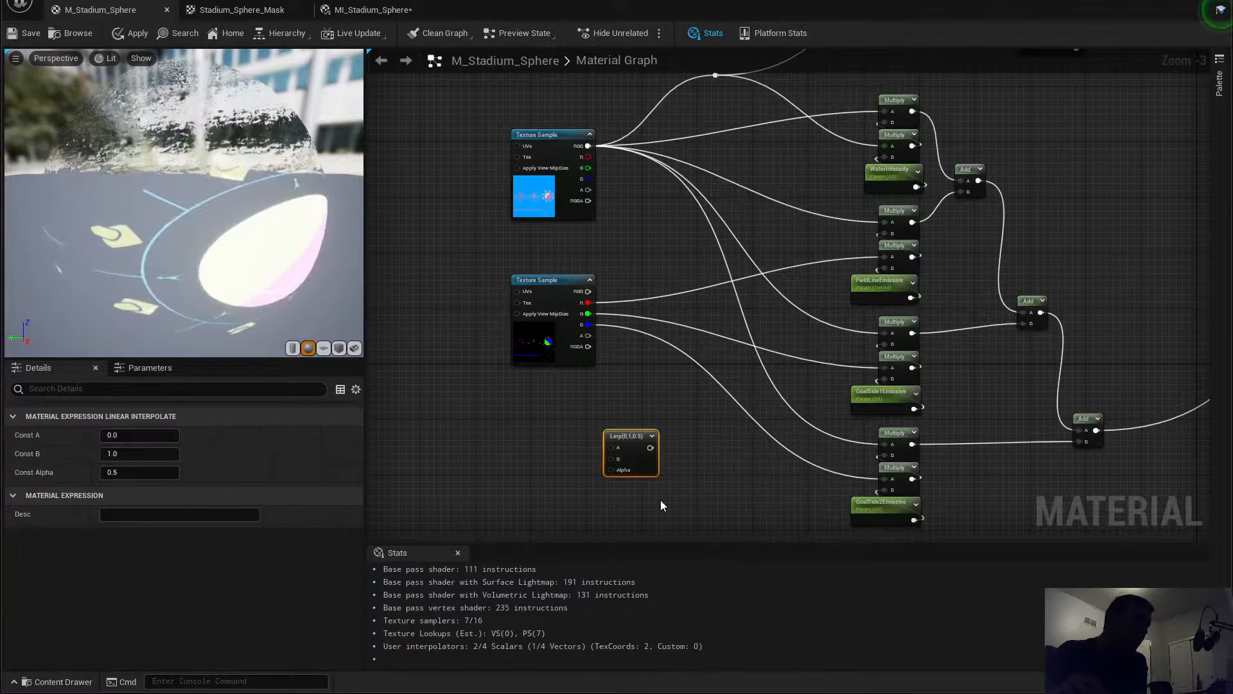
left_click_drag(630, 440, 645, 424)
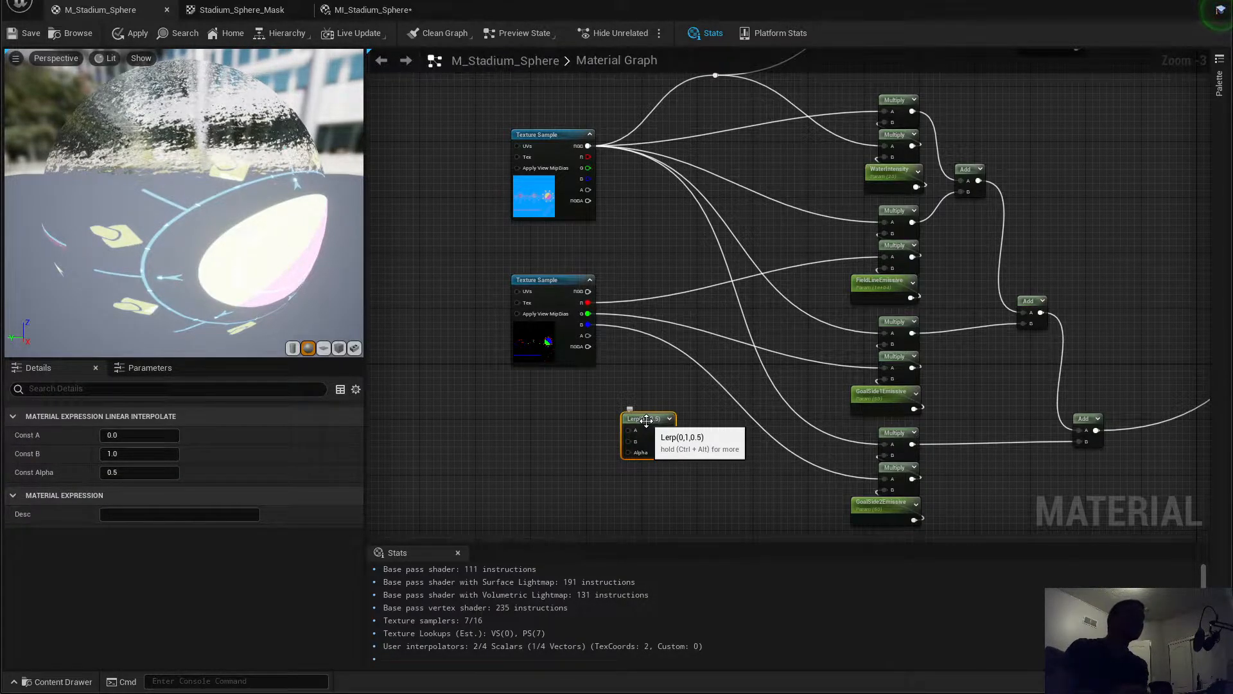
key("Delete")
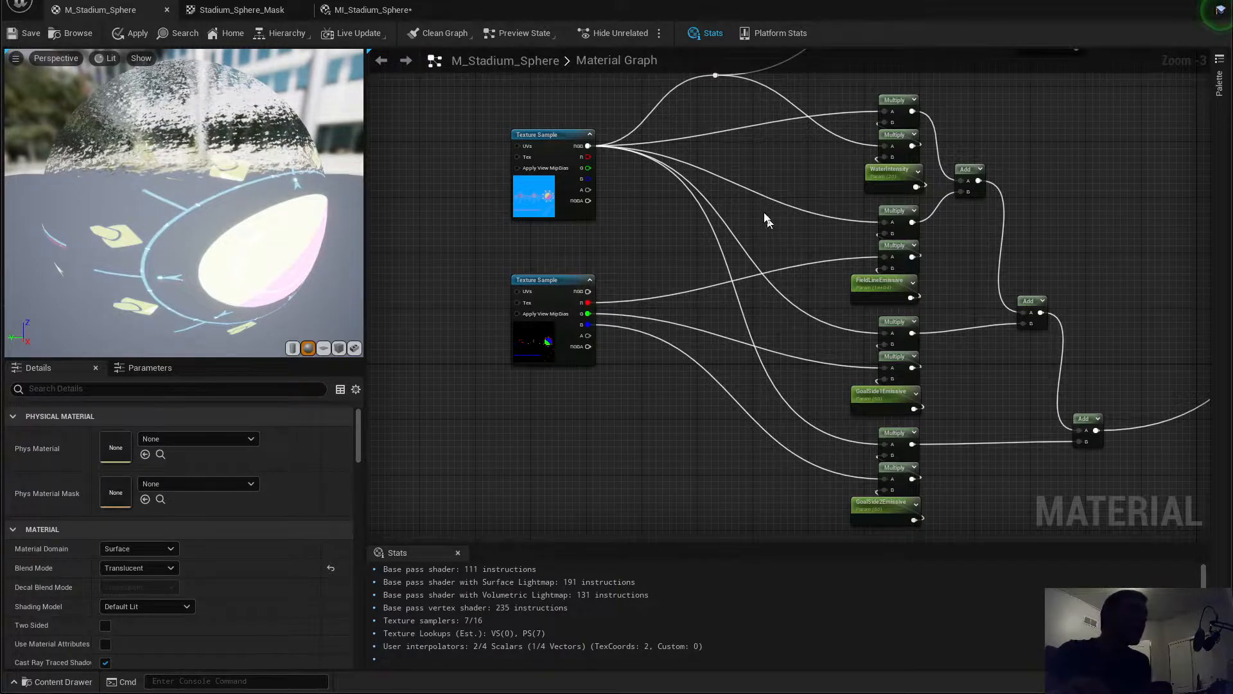
Step: Open the Stadium_Sphere_Mask texture from the emissive group's mask Texture Sample
scroll(778, 230, "down", 1)
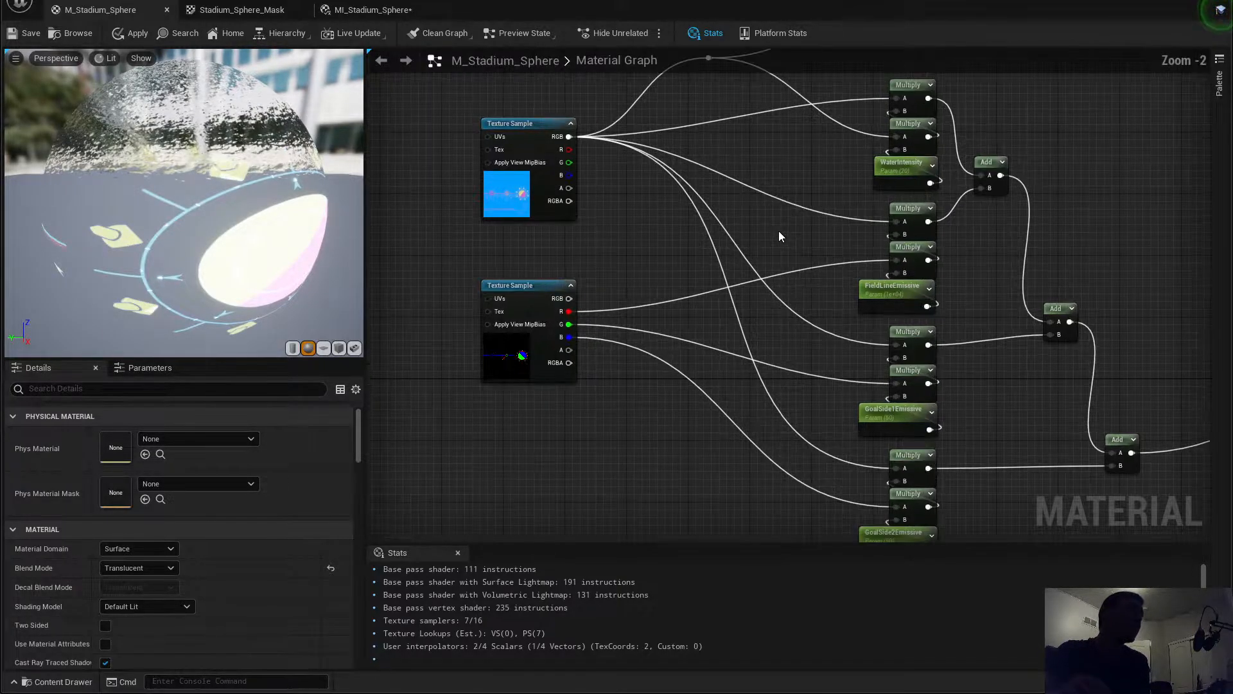
scroll(794, 243, "up", 1)
right_click_drag(815, 263, 747, 203)
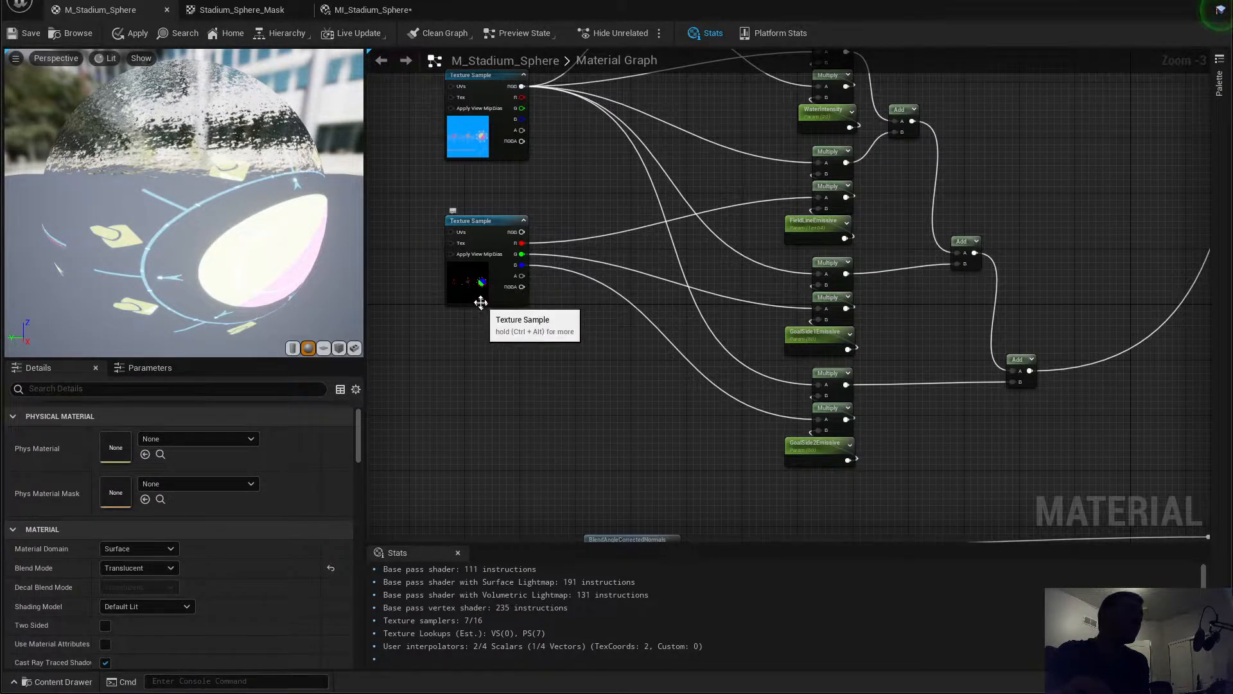
scroll(459, 286, "up", 3)
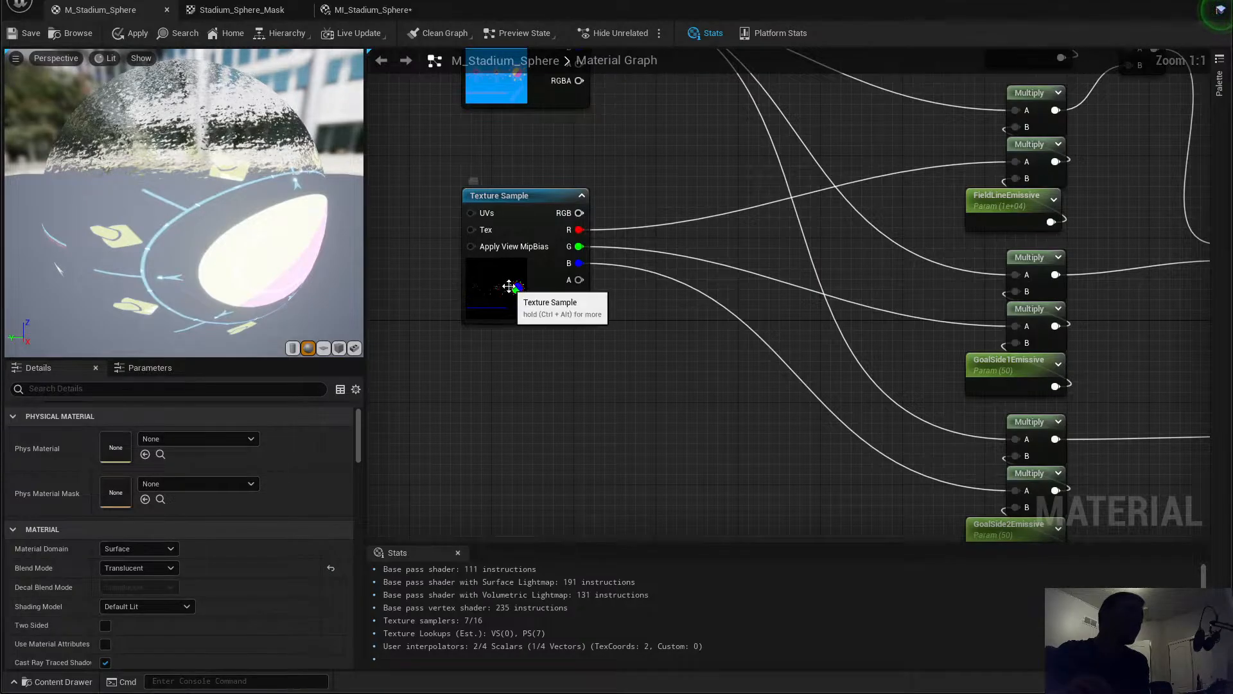
left_click(530, 307)
right_click_drag(532, 314, 711, 317)
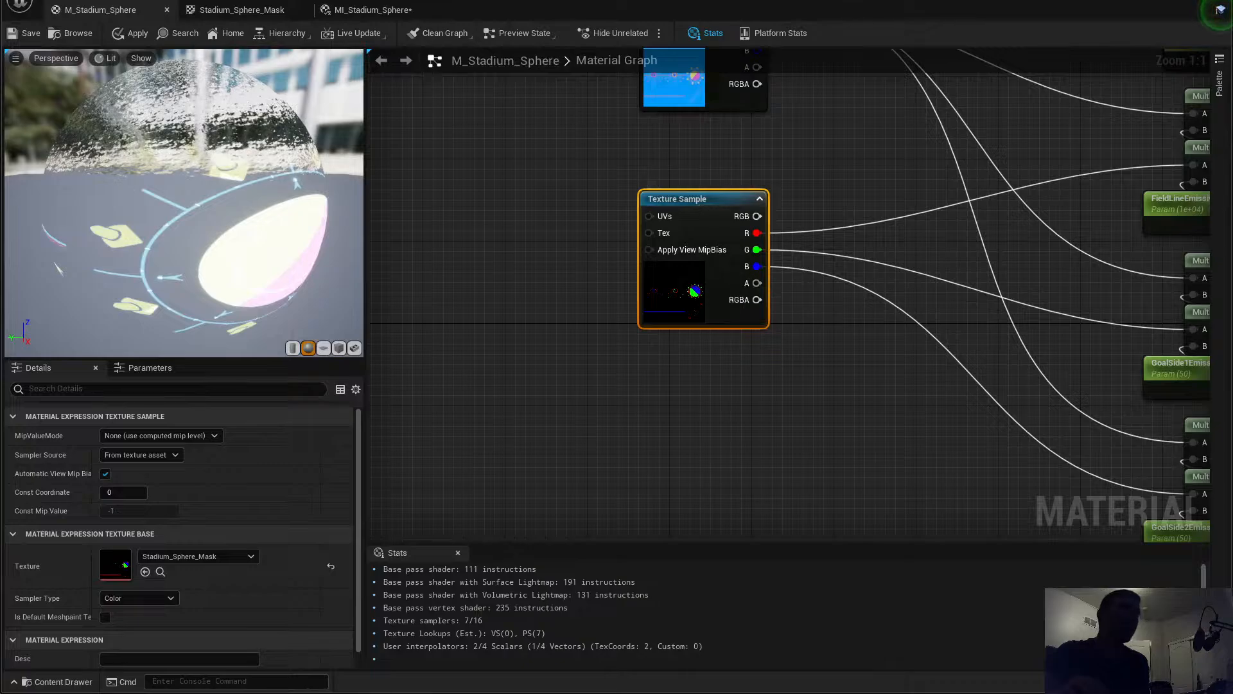
double_click(695, 290)
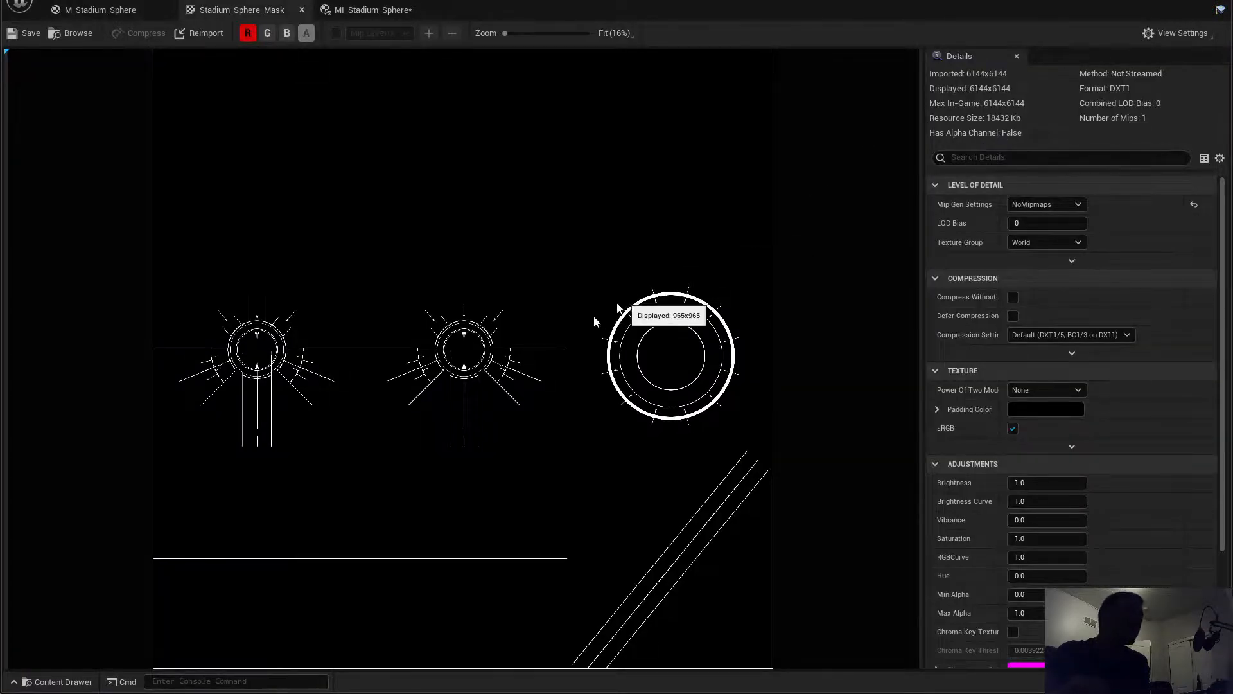
Step: View the mask's red, green and blue channels together, and isolate the blue channel and the green channel in turn
left_click(268, 33)
left_click(285, 35)
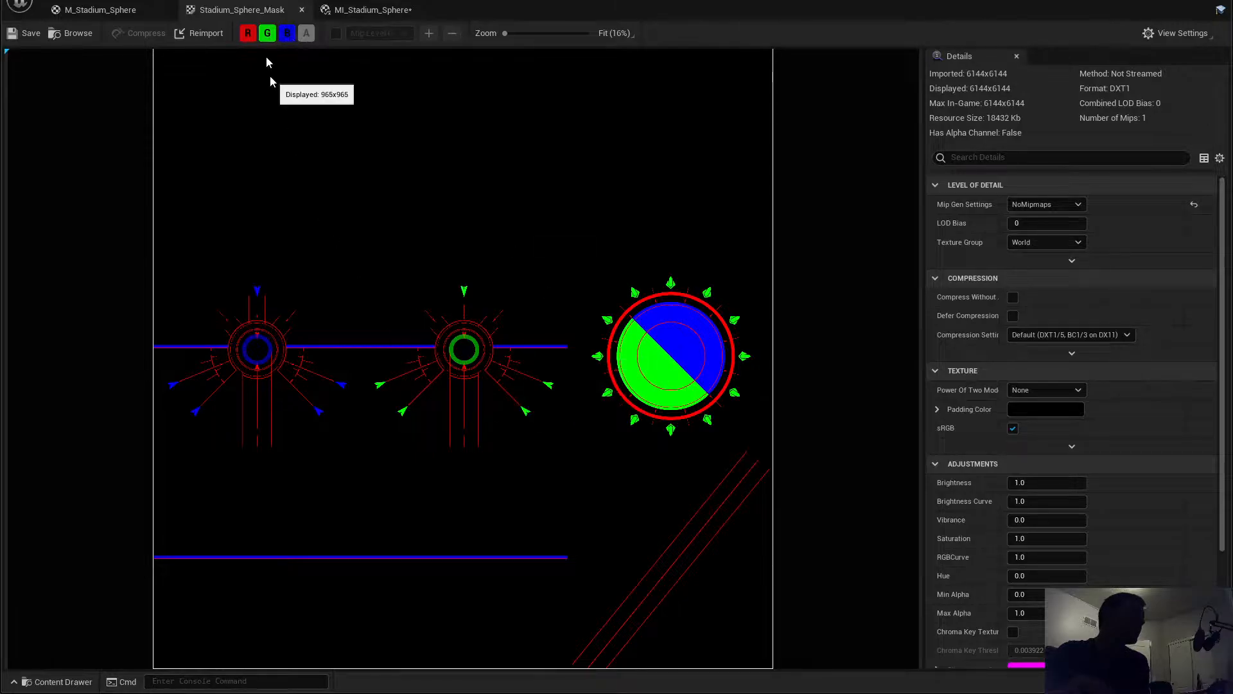
left_click(248, 33)
left_click(268, 35)
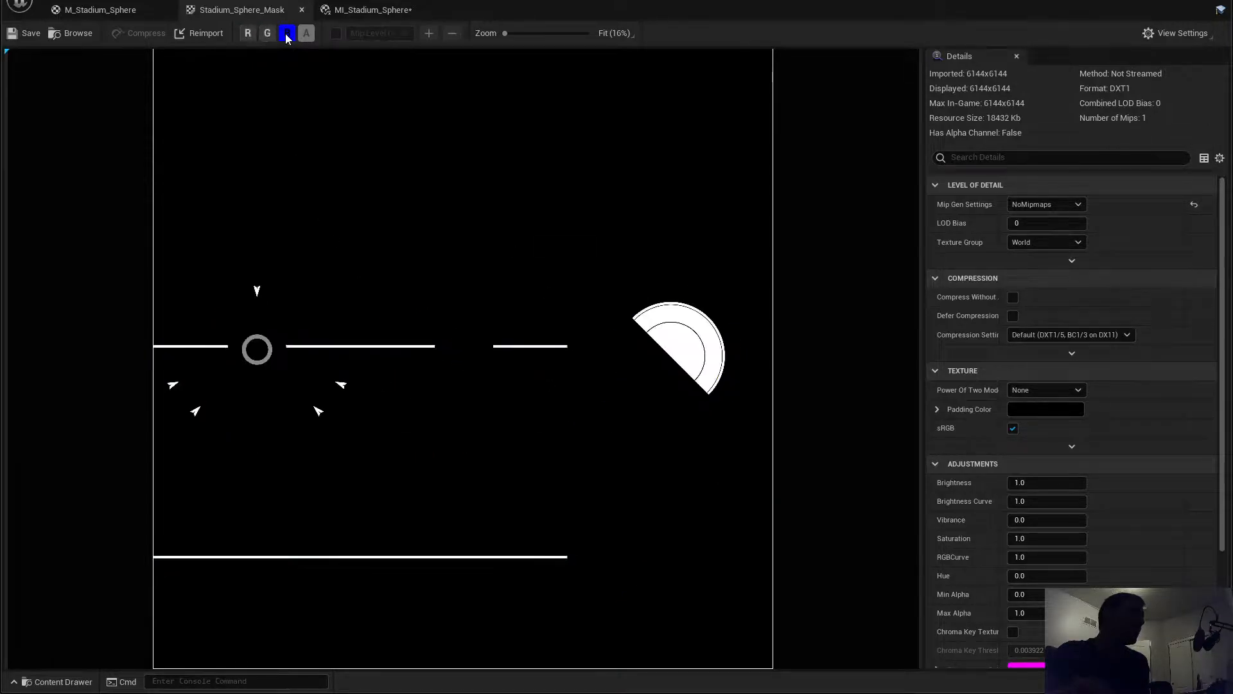
left_click(286, 33)
left_click(288, 35)
left_click(267, 33)
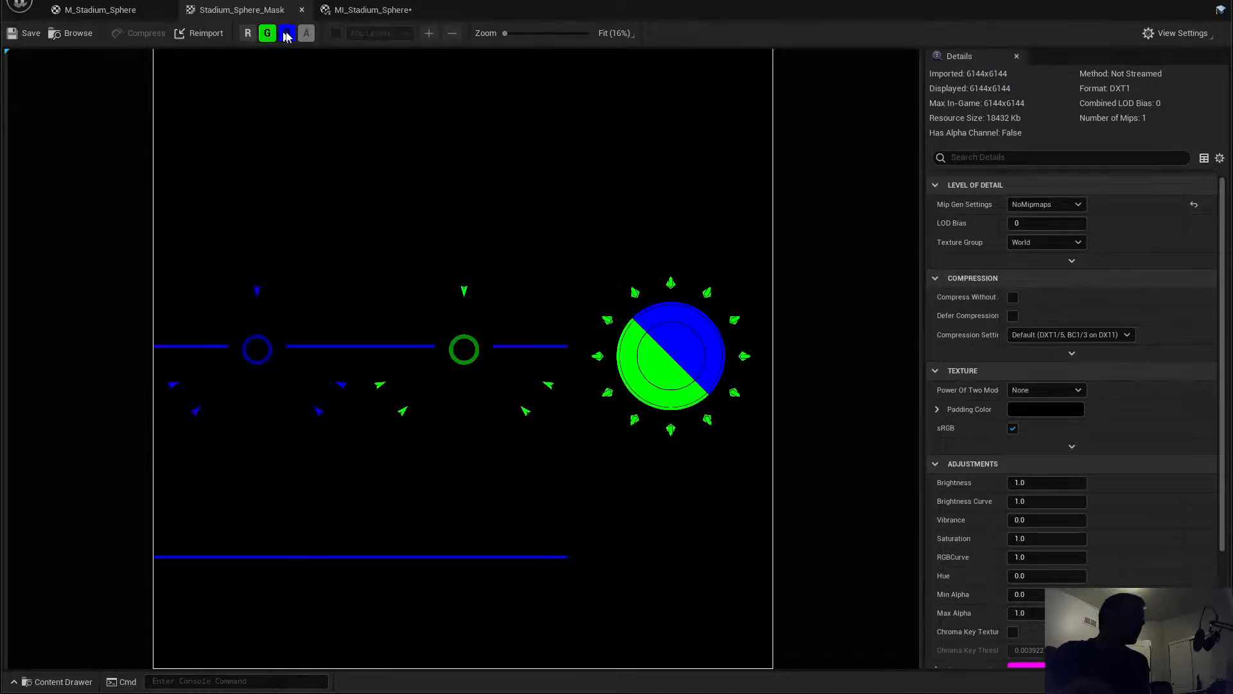
left_click(287, 35)
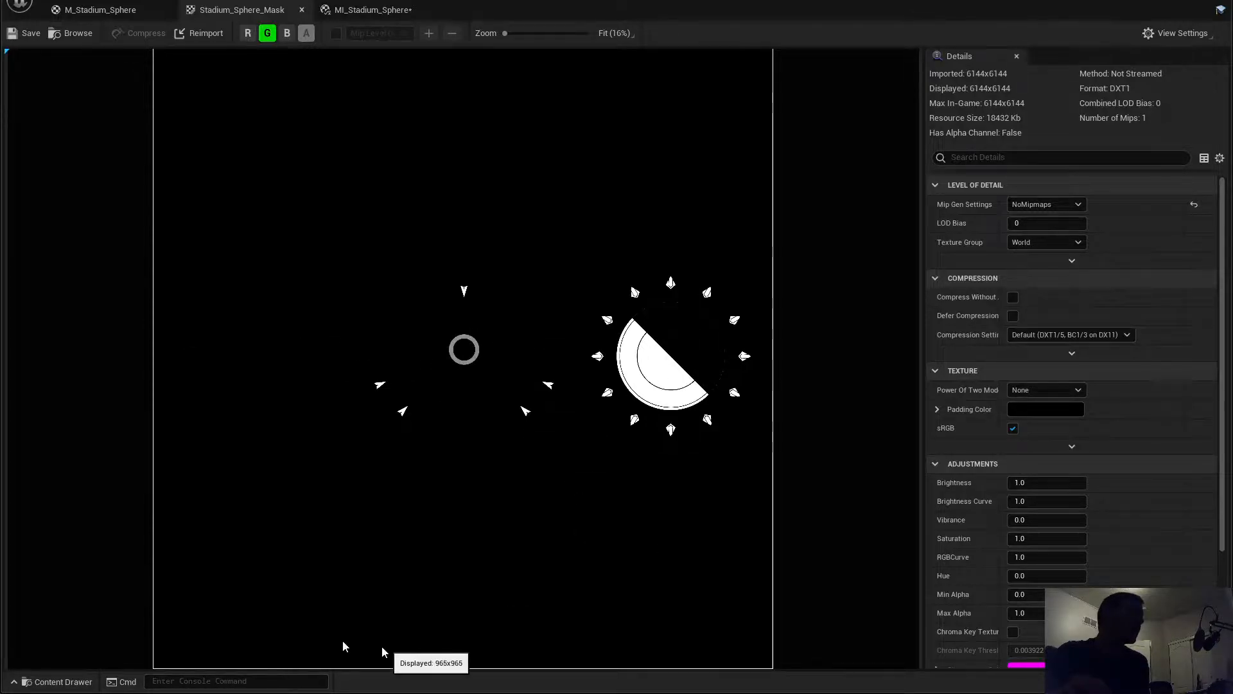
Step: Compare the goal side shapes in the mask by alternating between its green and blue channels, ending on blue alone
left_click(266, 33)
left_click(266, 33)
left_click(289, 34)
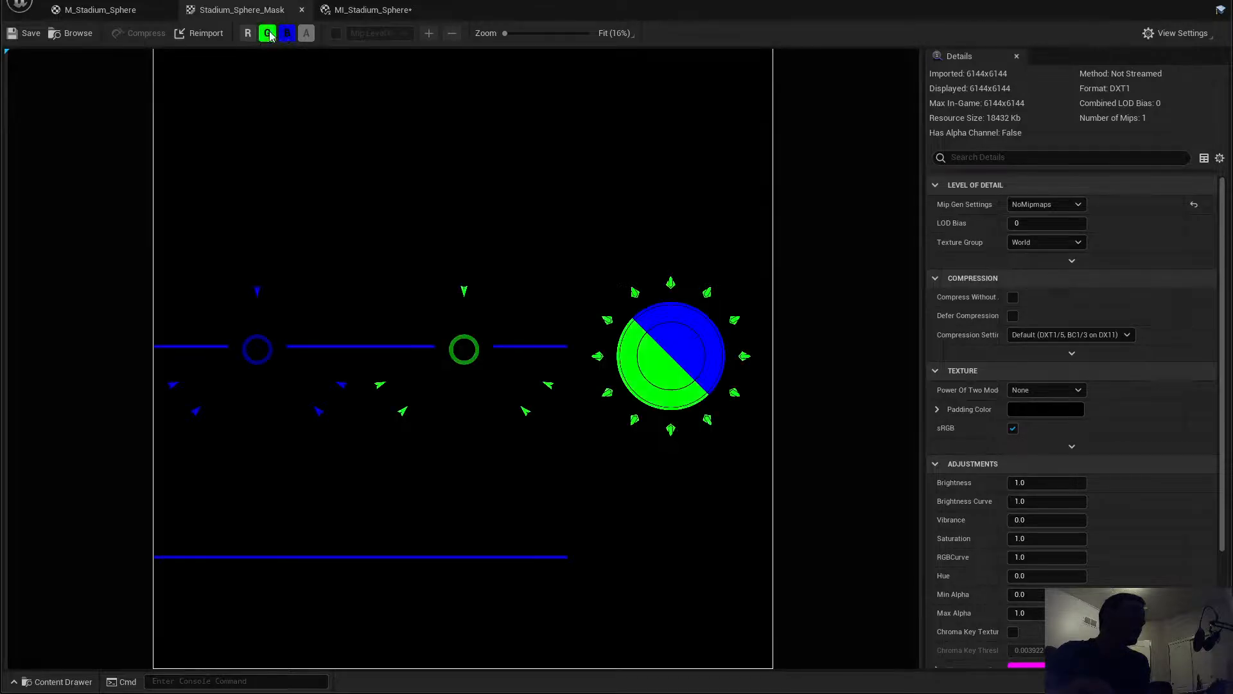
left_click(268, 34)
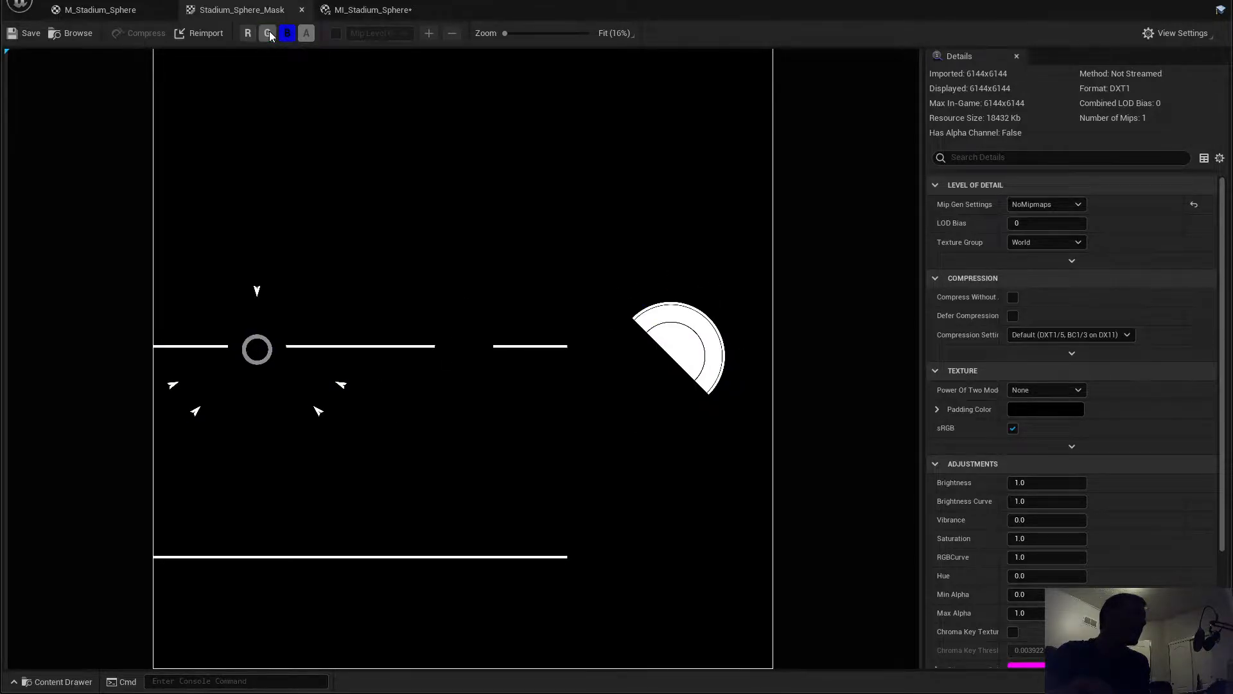
left_click(268, 34)
left_click(288, 35)
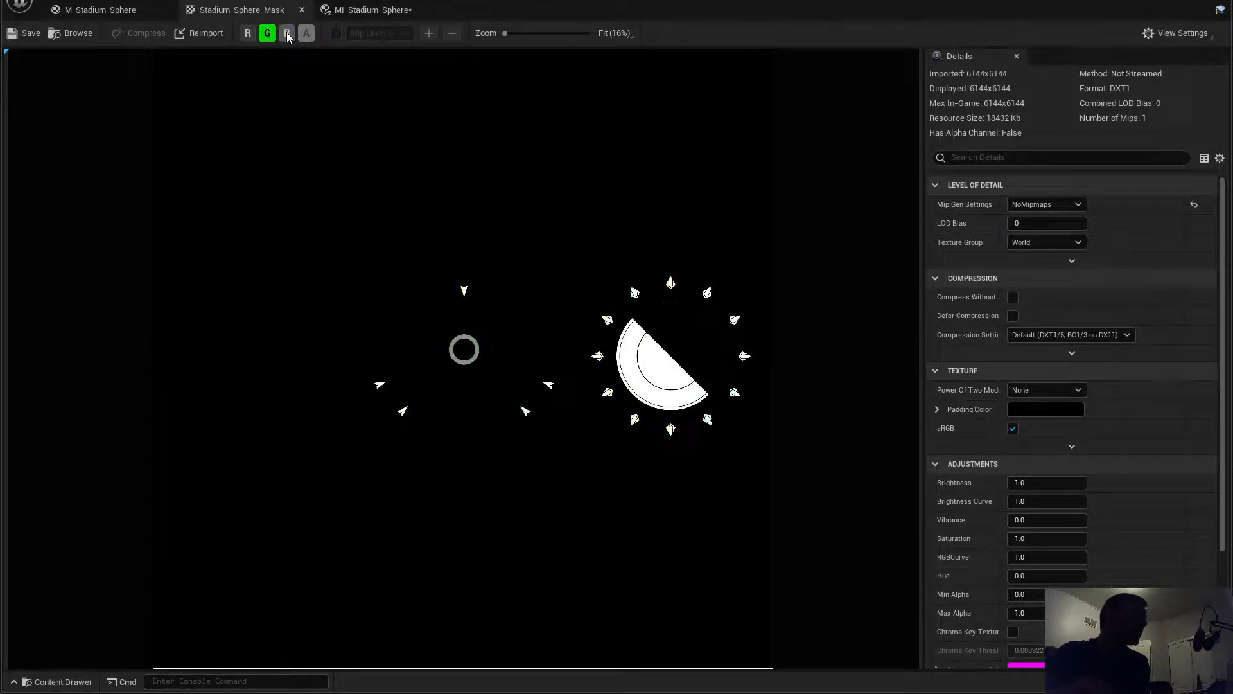
left_click(288, 36)
left_click(268, 33)
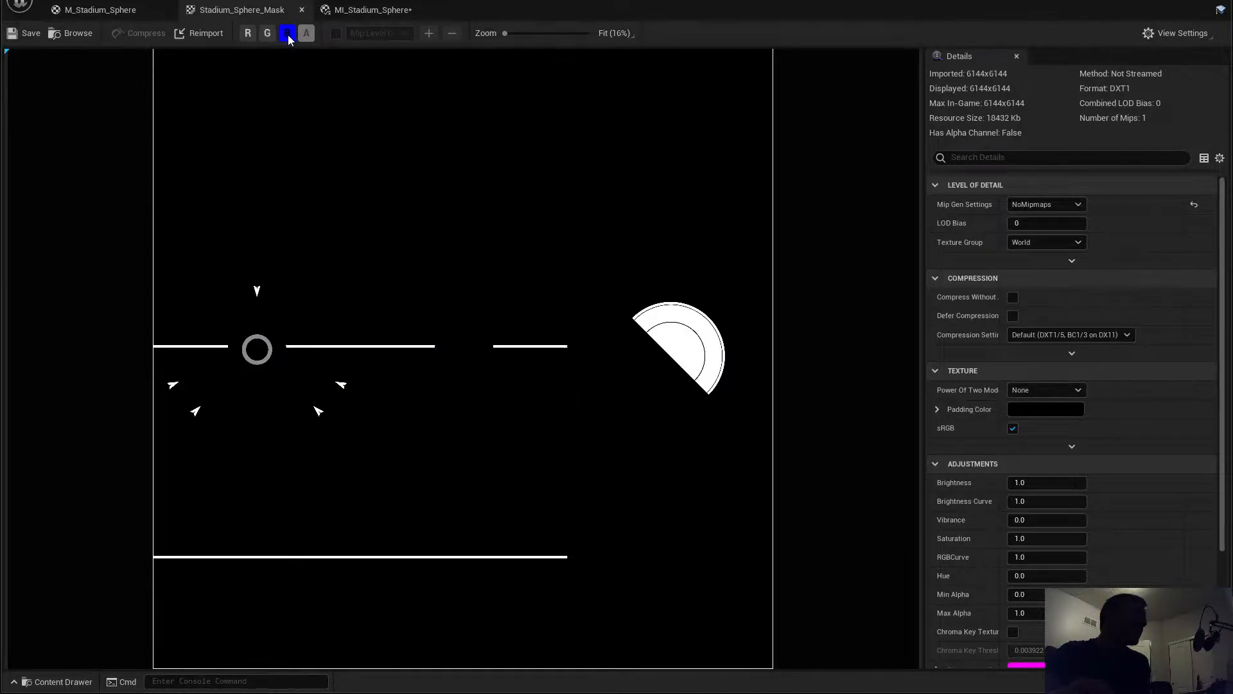
left_click(288, 35)
left_click(267, 34)
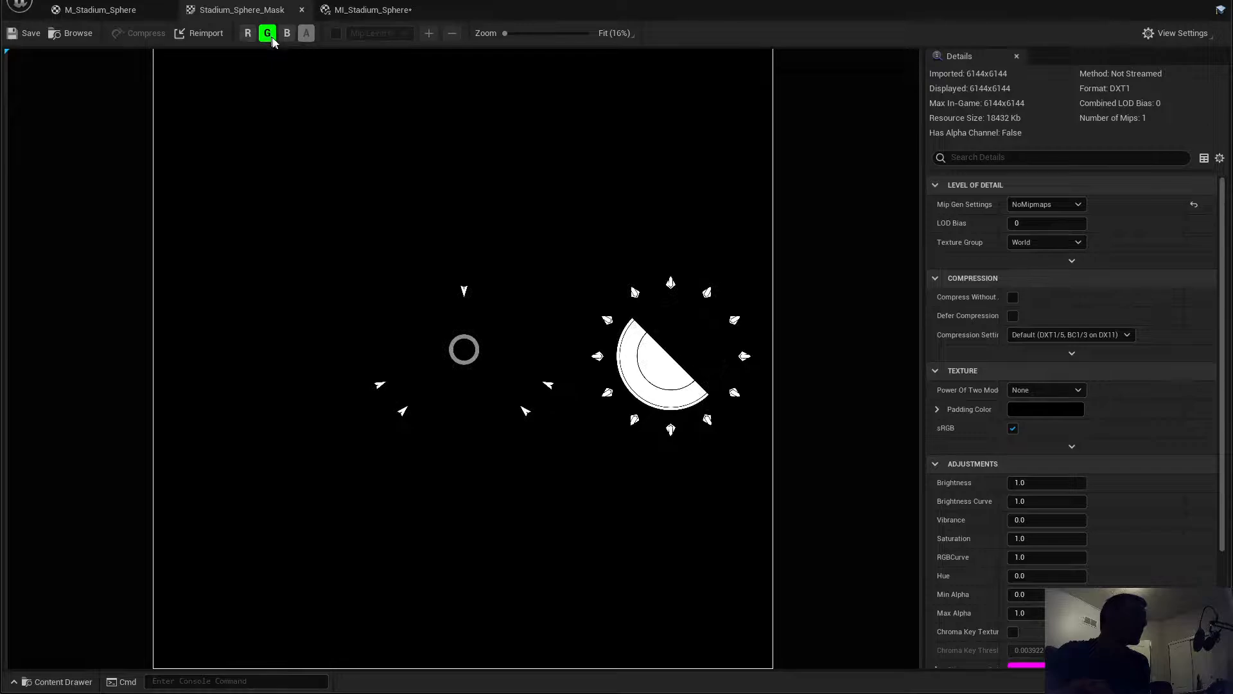
left_click(287, 33)
left_click(267, 34)
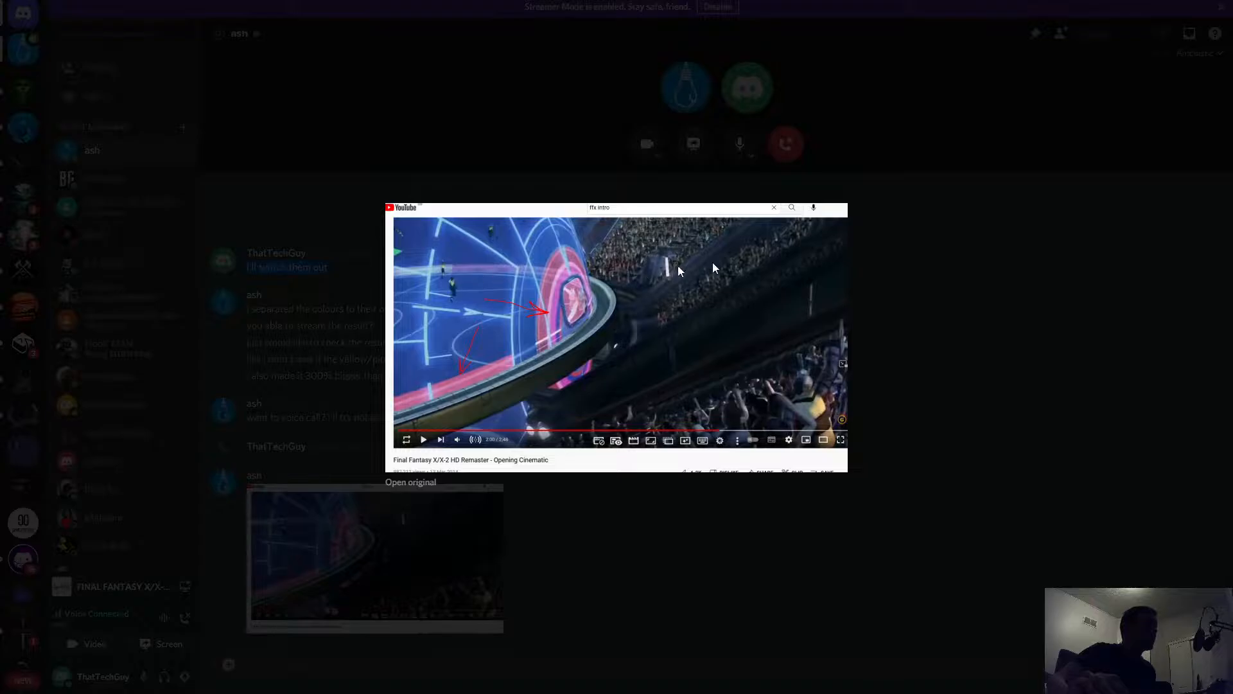
Step: Close the enlarged reference image in Discord and switch back to the M_Stadium_Sphere material graph in Unreal Editor
left_click(977, 220)
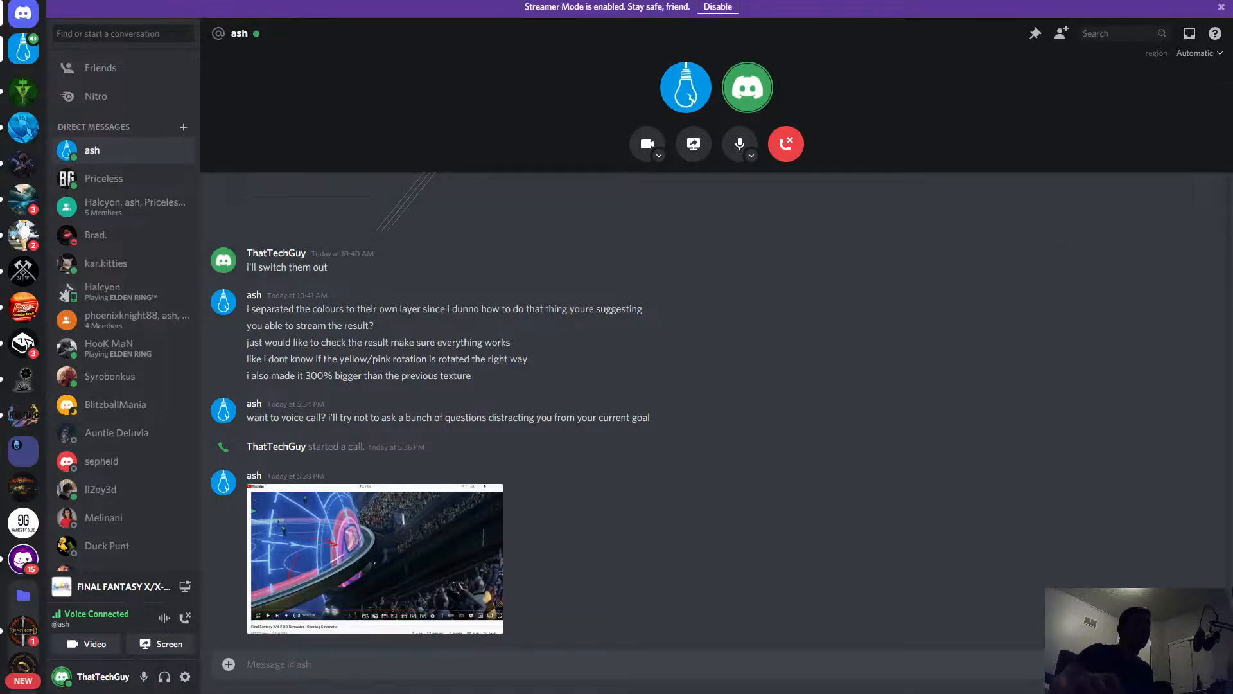
key("alt+Tab")
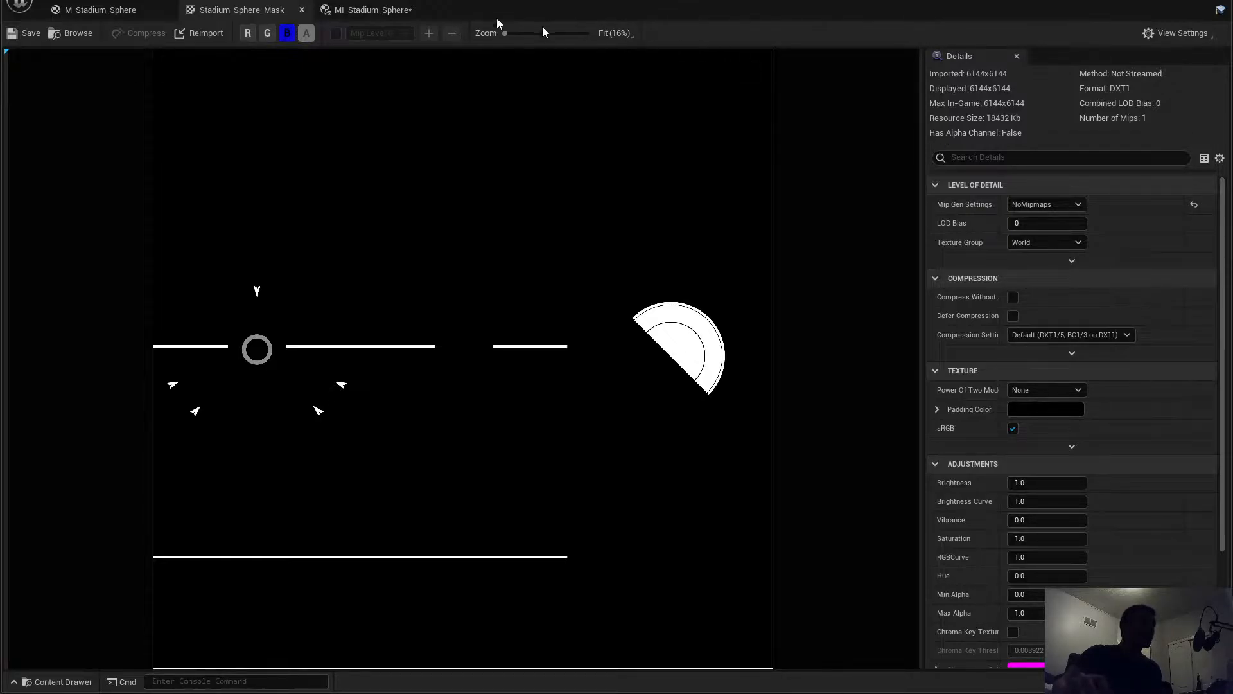
left_click(368, 10)
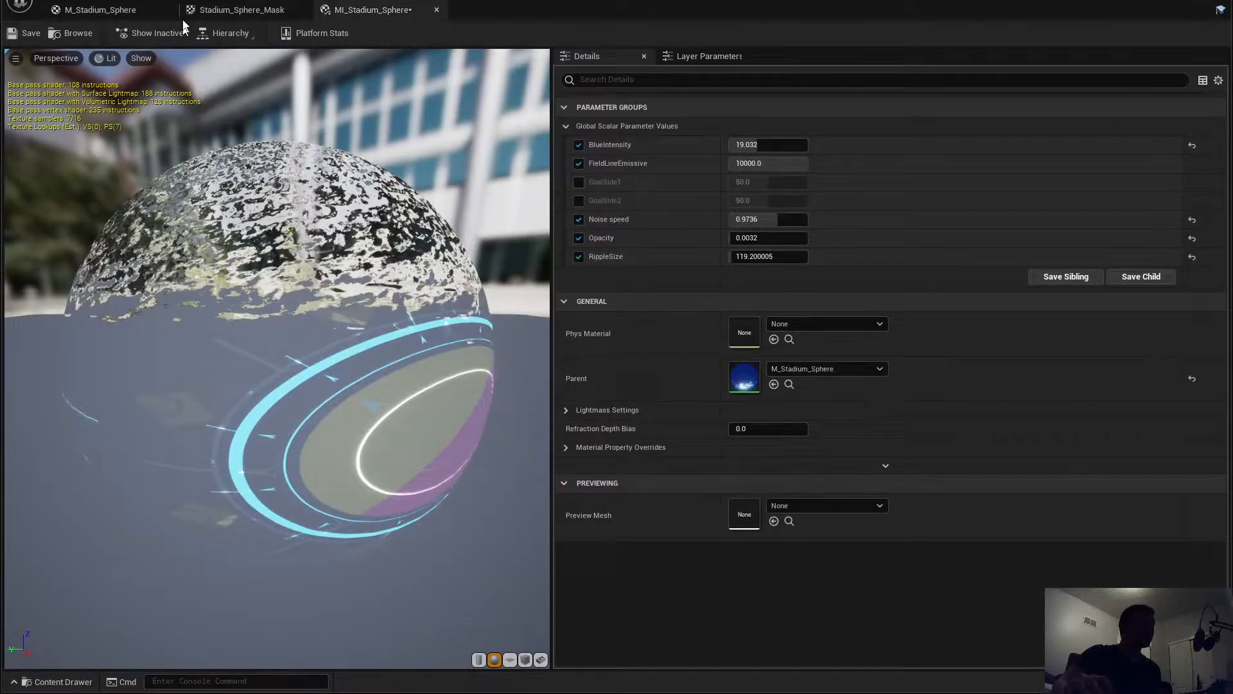
left_click(100, 10)
Step: Examine how the emissive and opacity node groups of M_Stadium_Sphere are wired from the colour and mask Texture Samples
scroll(760, 388, "down", 3)
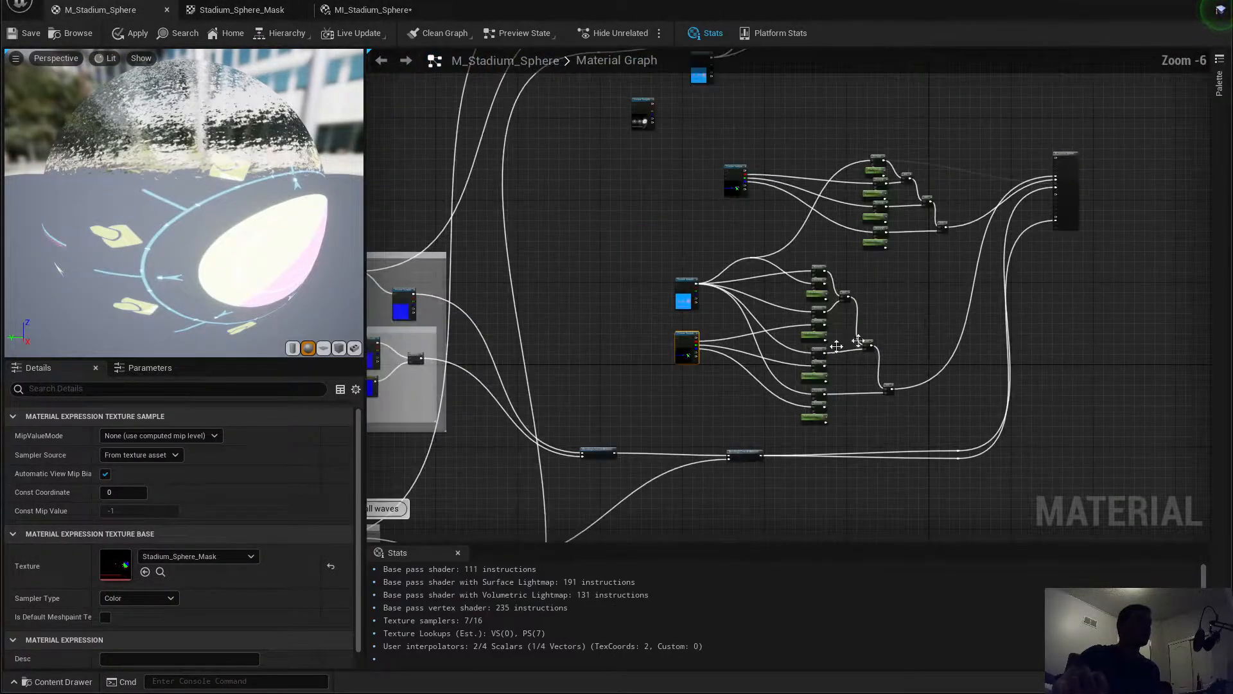
right_click_drag(787, 358, 656, 383)
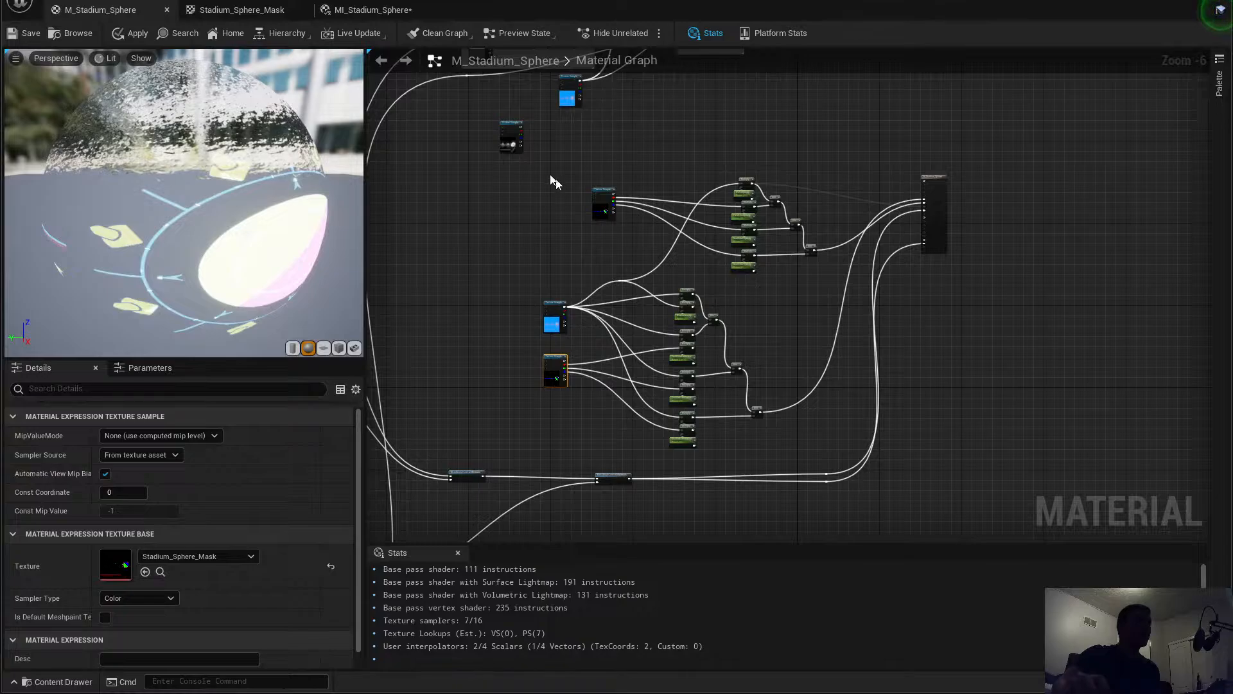
scroll(600, 343, "up", 3)
right_click_drag(661, 305, 609, 287)
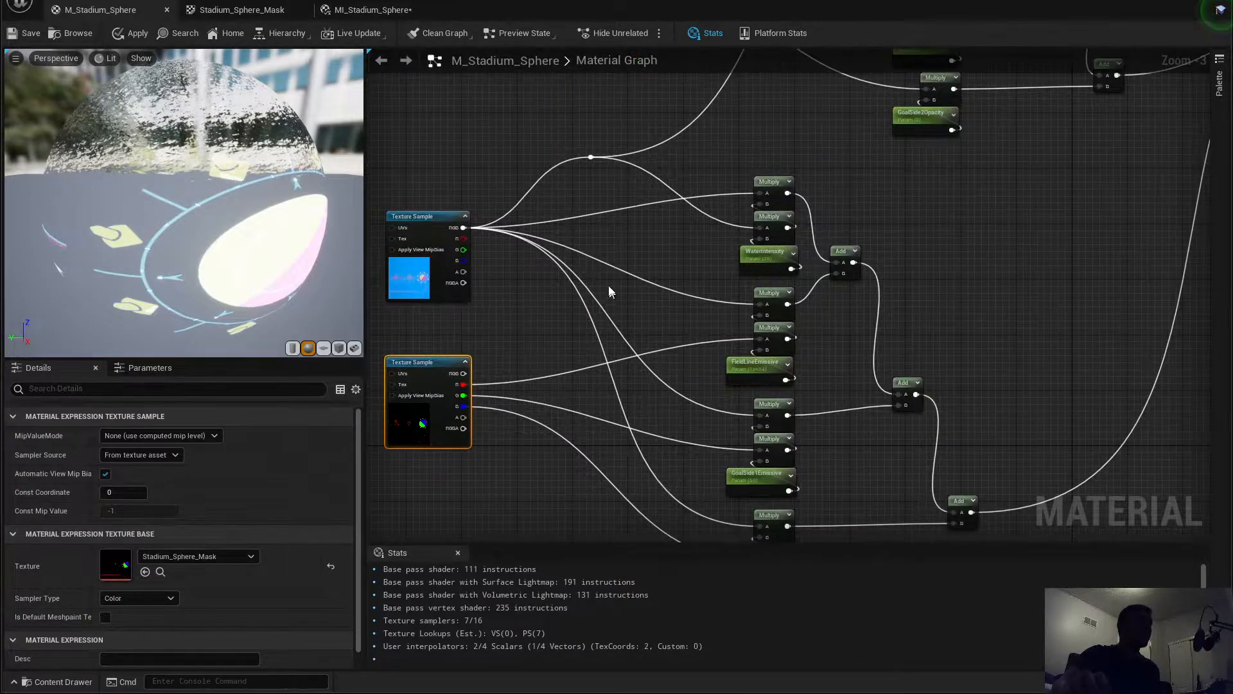
right_click_drag(601, 227, 568, 286)
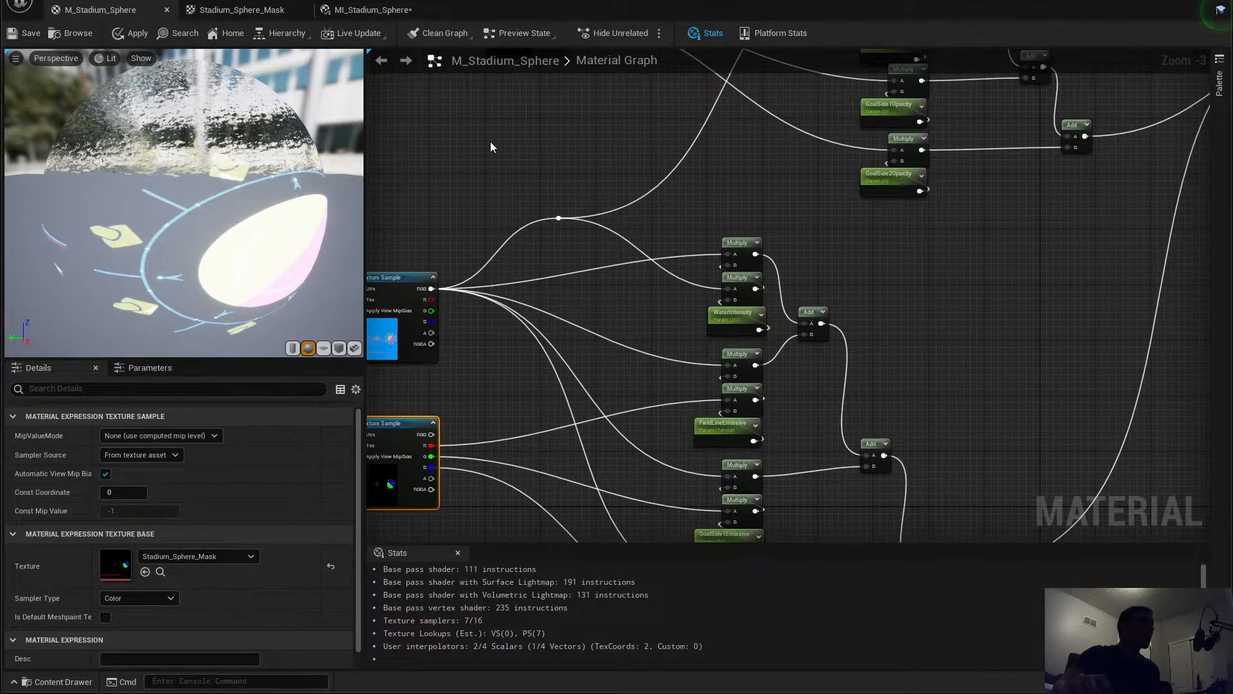
right_click_drag(696, 155, 756, 201)
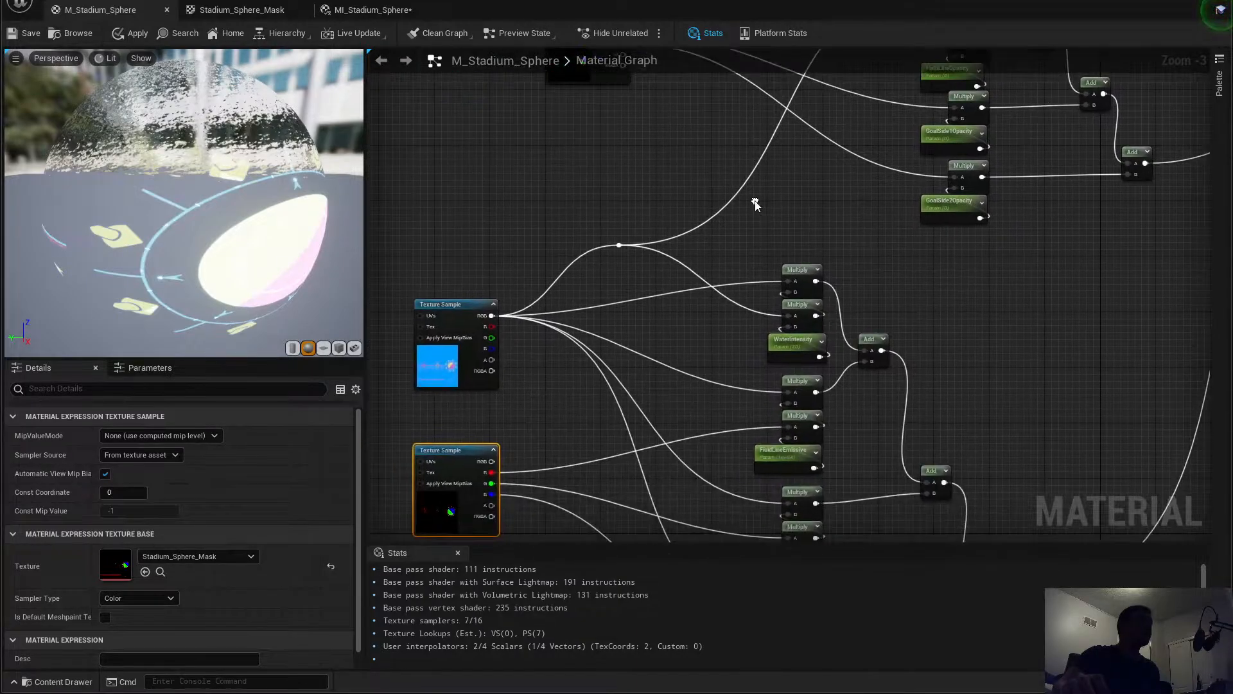
left_click(376, 10)
left_click(108, 11)
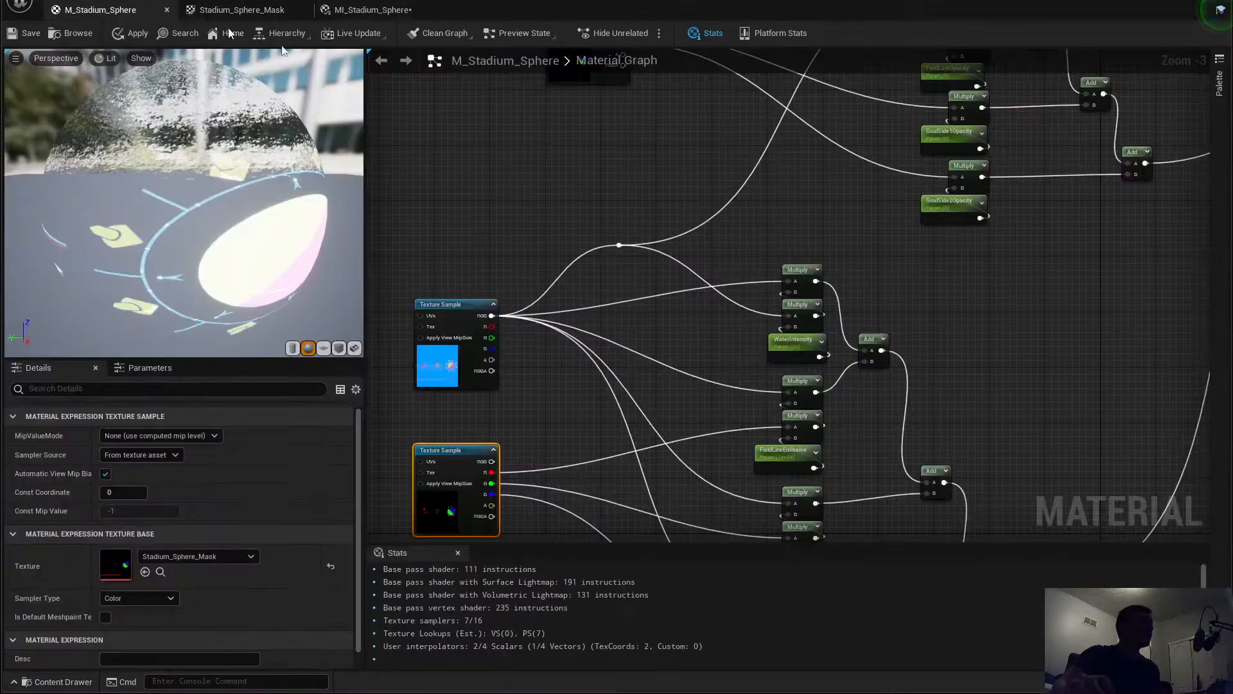
right_click_drag(894, 235, 861, 271)
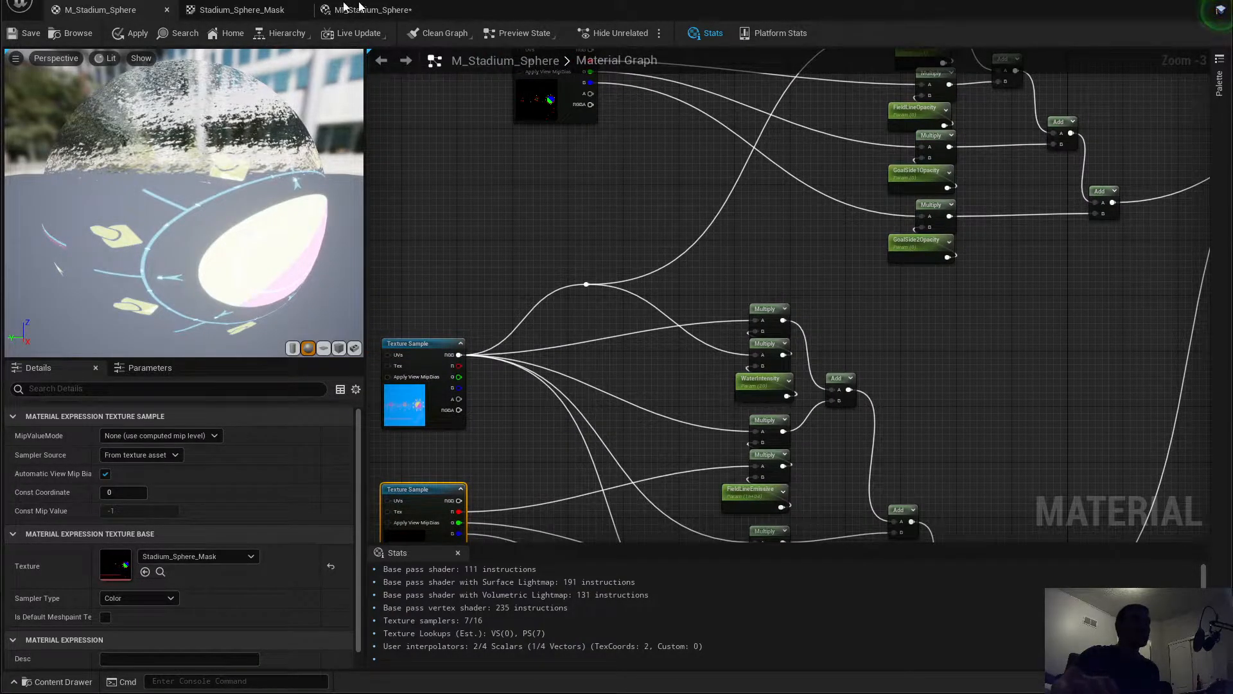
Step: Compare Stadium_Sphere_Mask's isolated blue channel with the combined red, green and blue channels, ending with all three shown
left_click(241, 10)
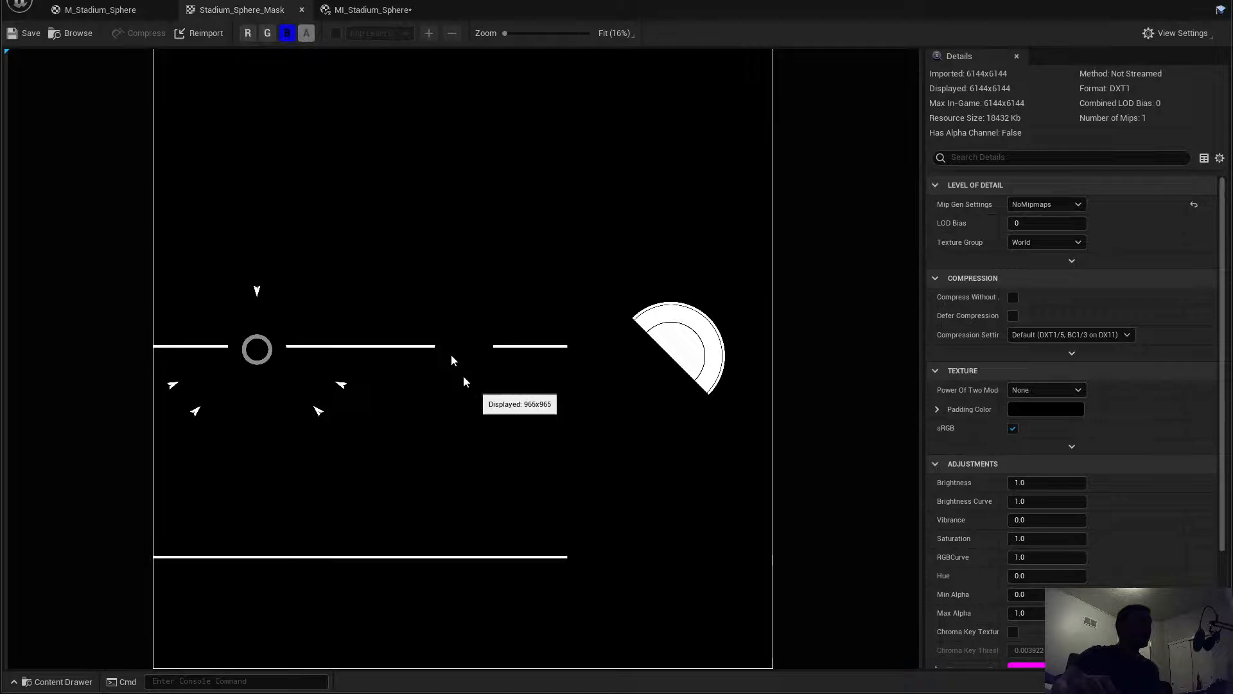
left_click(267, 33)
left_click(247, 33)
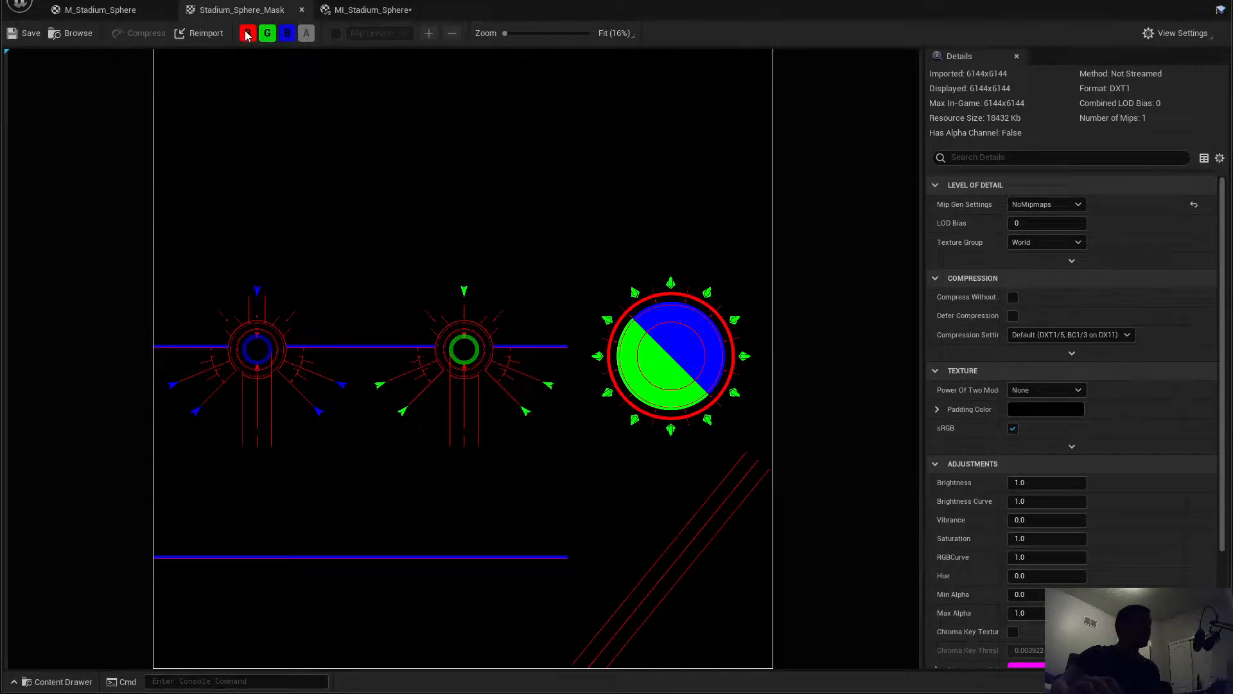
left_click(247, 33)
left_click(267, 34)
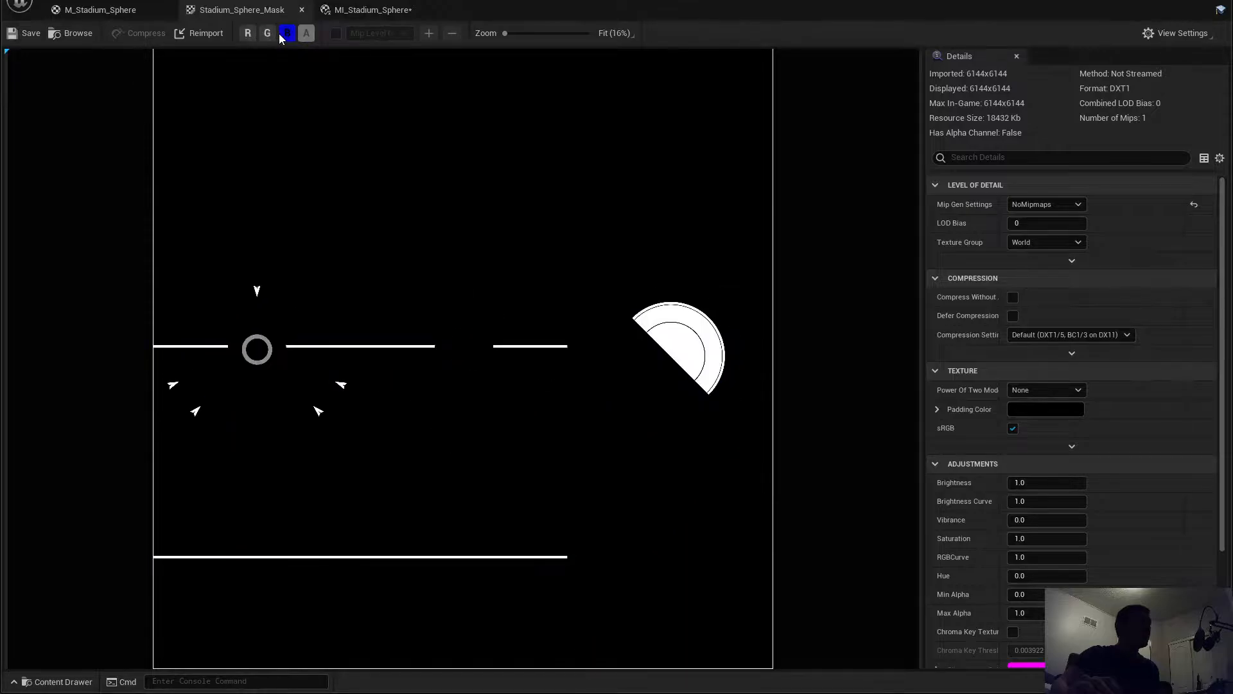
left_click(287, 33)
left_click(287, 34)
left_click(267, 33)
left_click(247, 34)
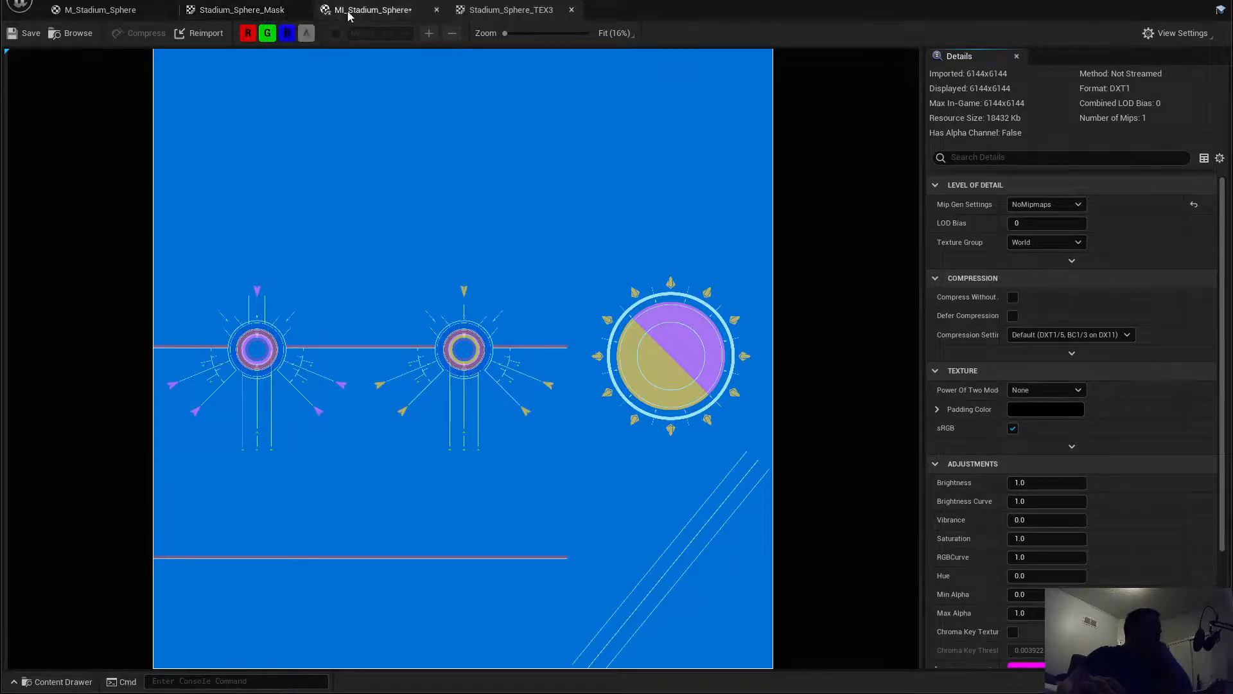
Step: Check the mask texture against the MI_Stadium_Sphere material instance, inspecting its preview sphere from further away and another angle
left_click(385, 15)
left_click(246, 15)
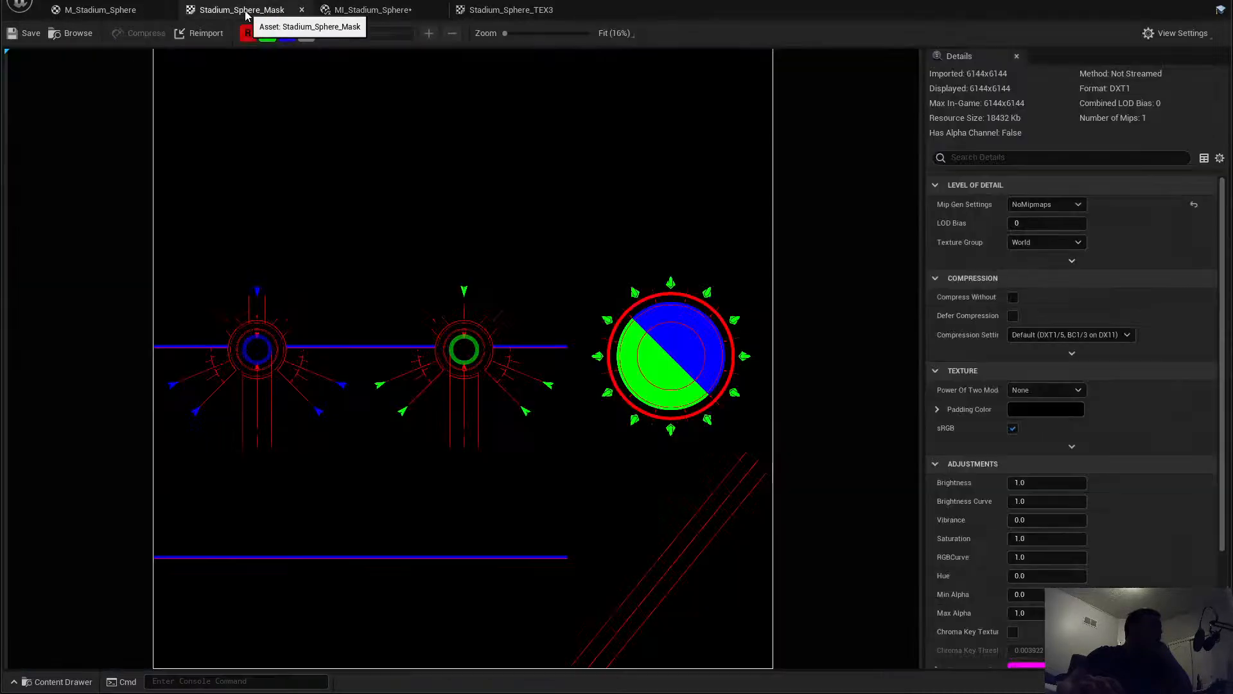
left_click(385, 13)
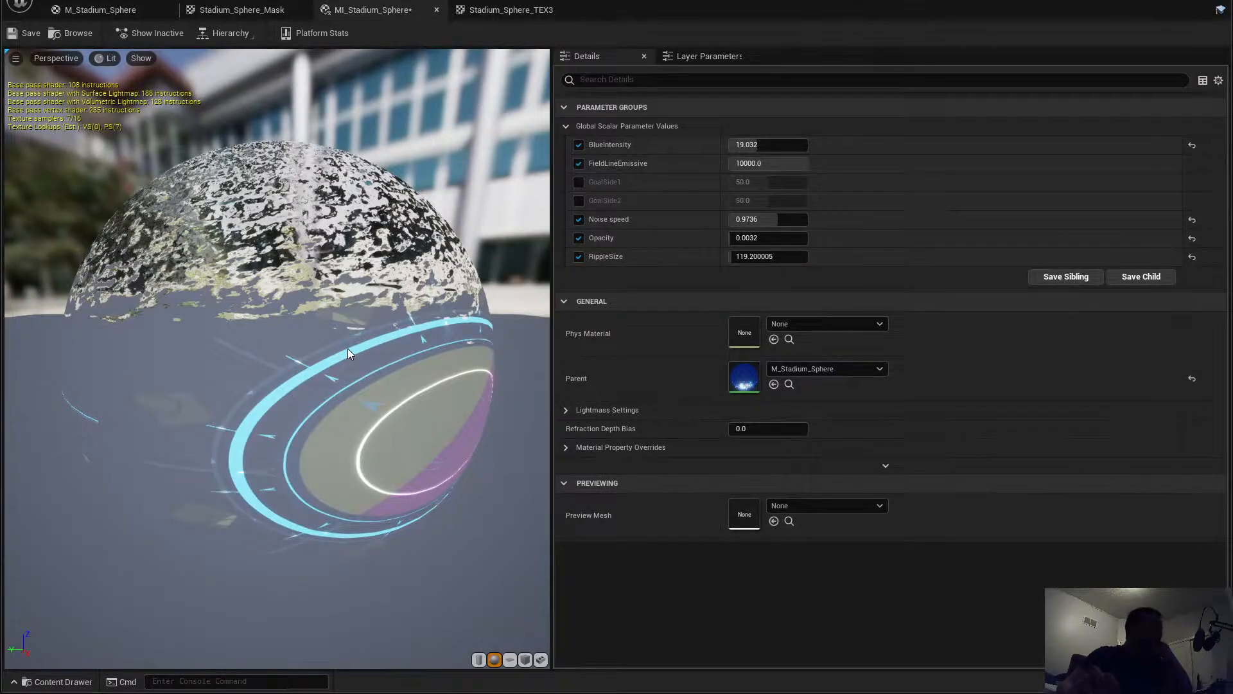
middle_click_drag(348, 349, 341, 299)
scroll(341, 299, "down", 4)
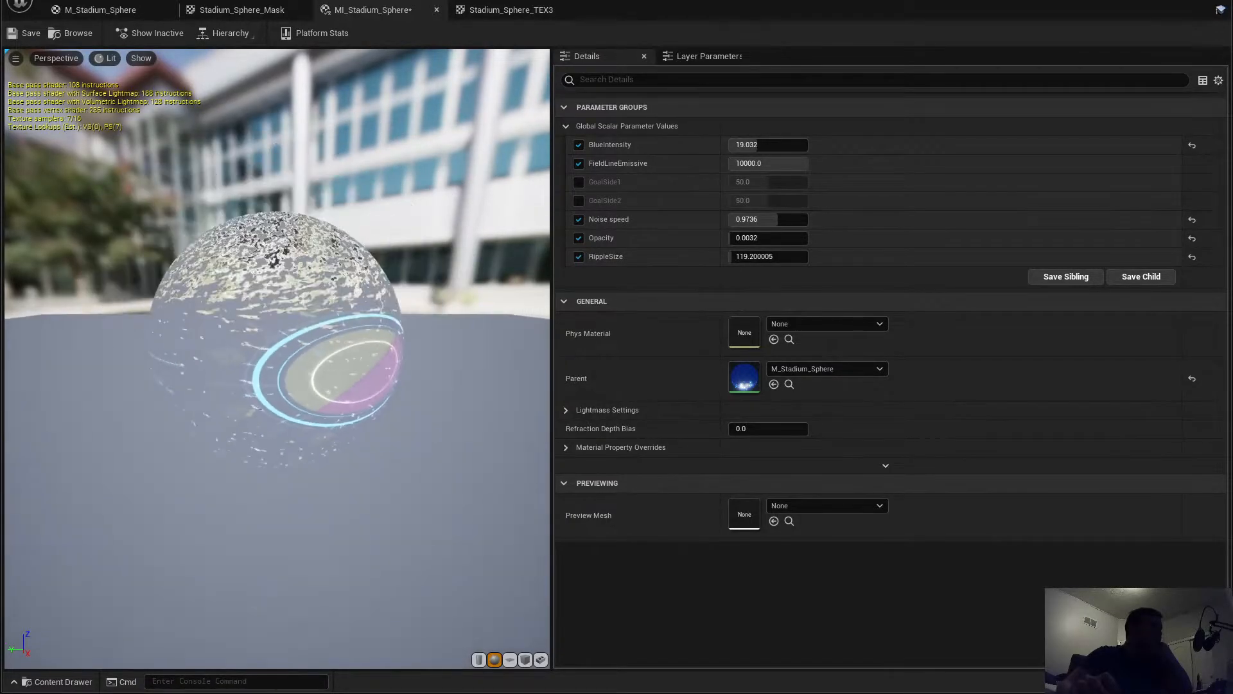
scroll(341, 299, "up", 1)
left_click_drag(341, 299, 479, 347)
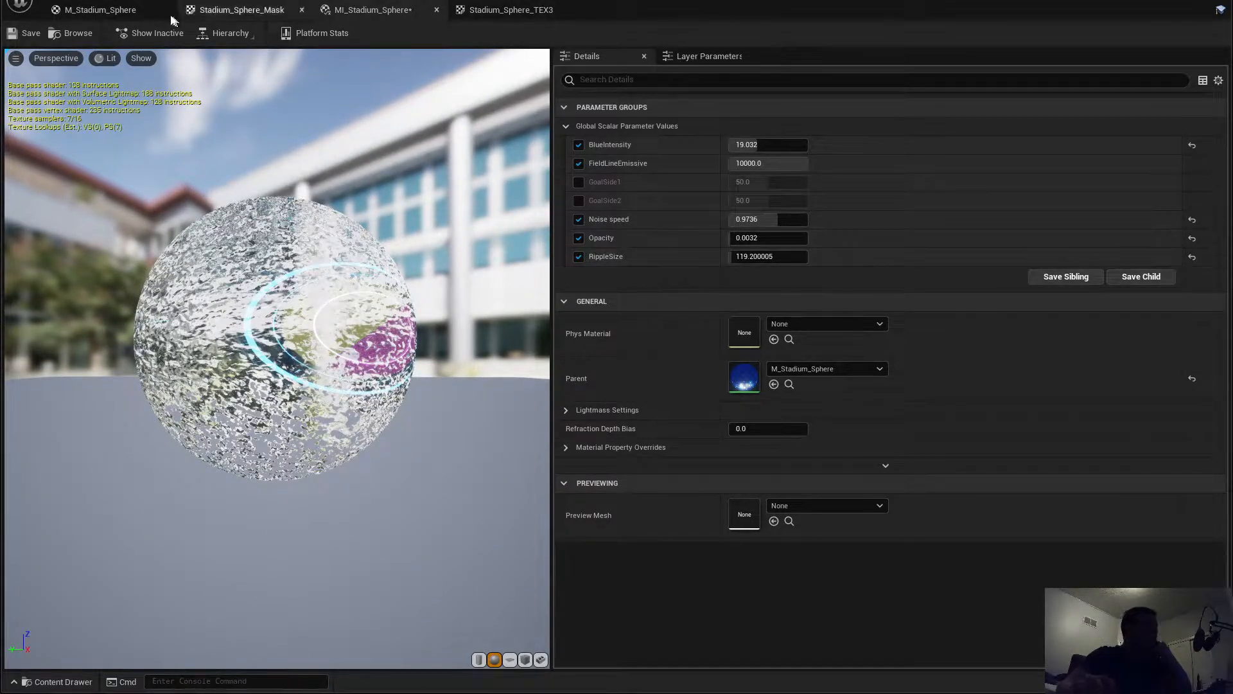
Step: Trace the colour and mask Texture Sample outputs into the water, field line and goal side emissive multiplies in the M_Stadium_Sphere graph
left_click(129, 10)
scroll(531, 268, "up", 4)
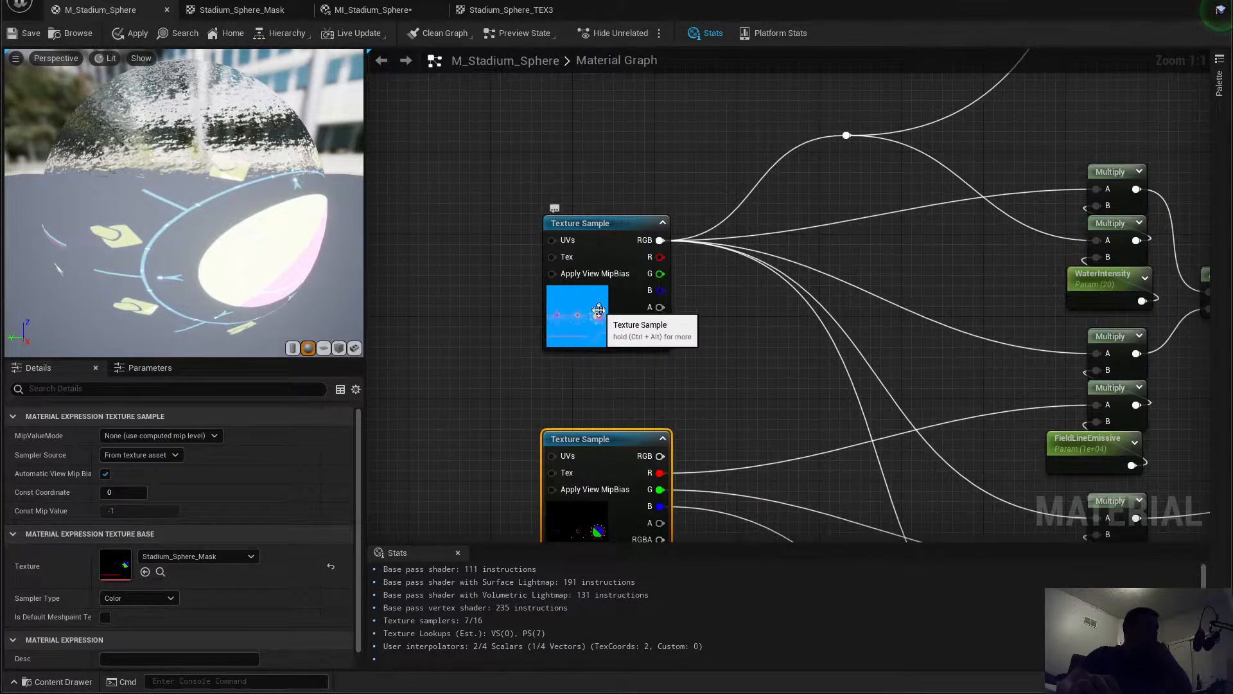
right_click_drag(674, 430, 622, 226)
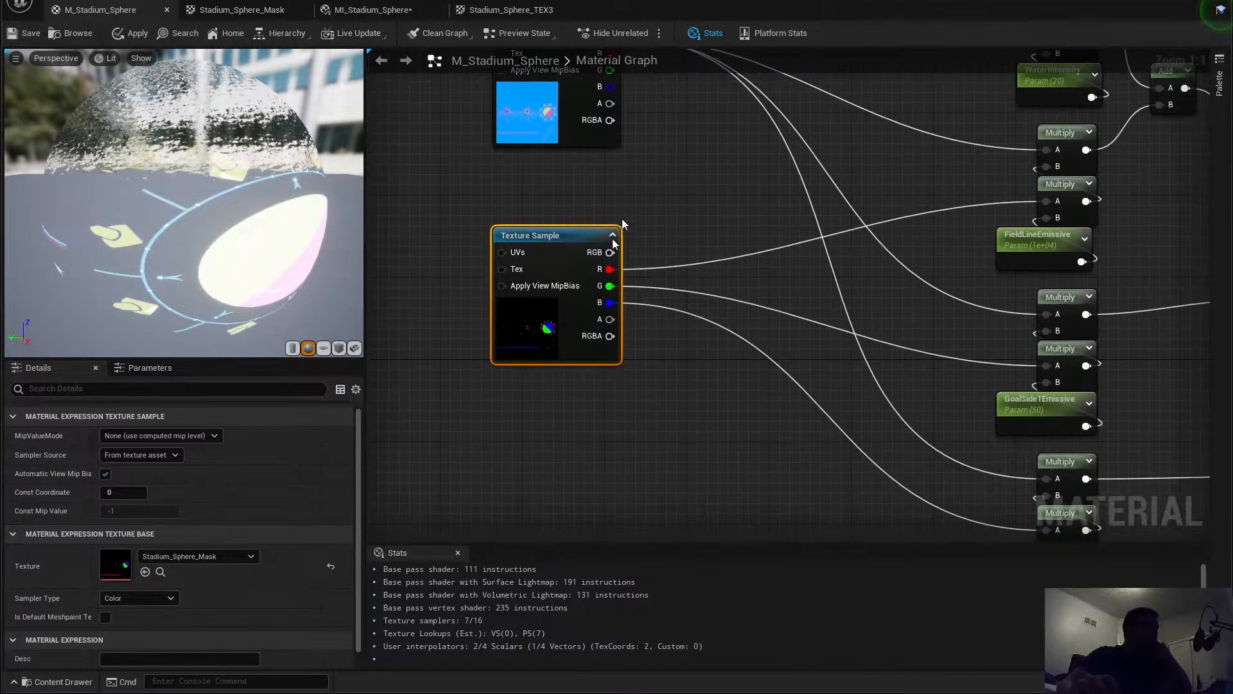
right_click_drag(570, 349, 653, 305)
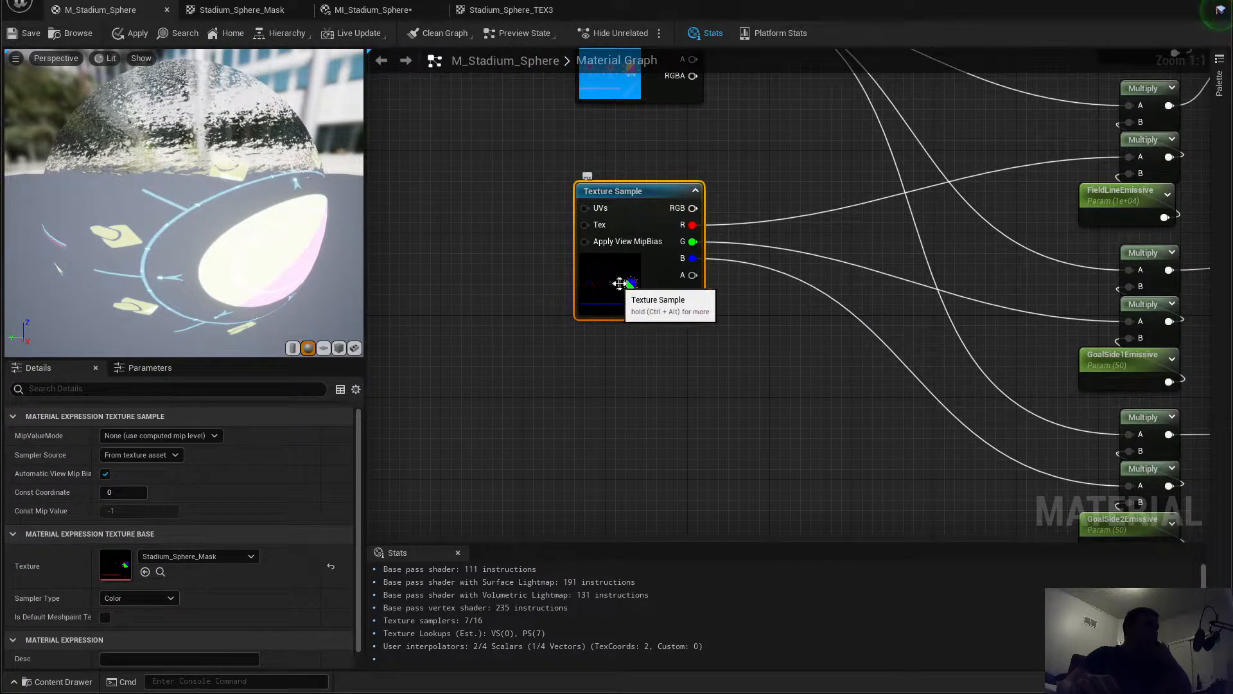
right_click_drag(752, 310, 463, 303)
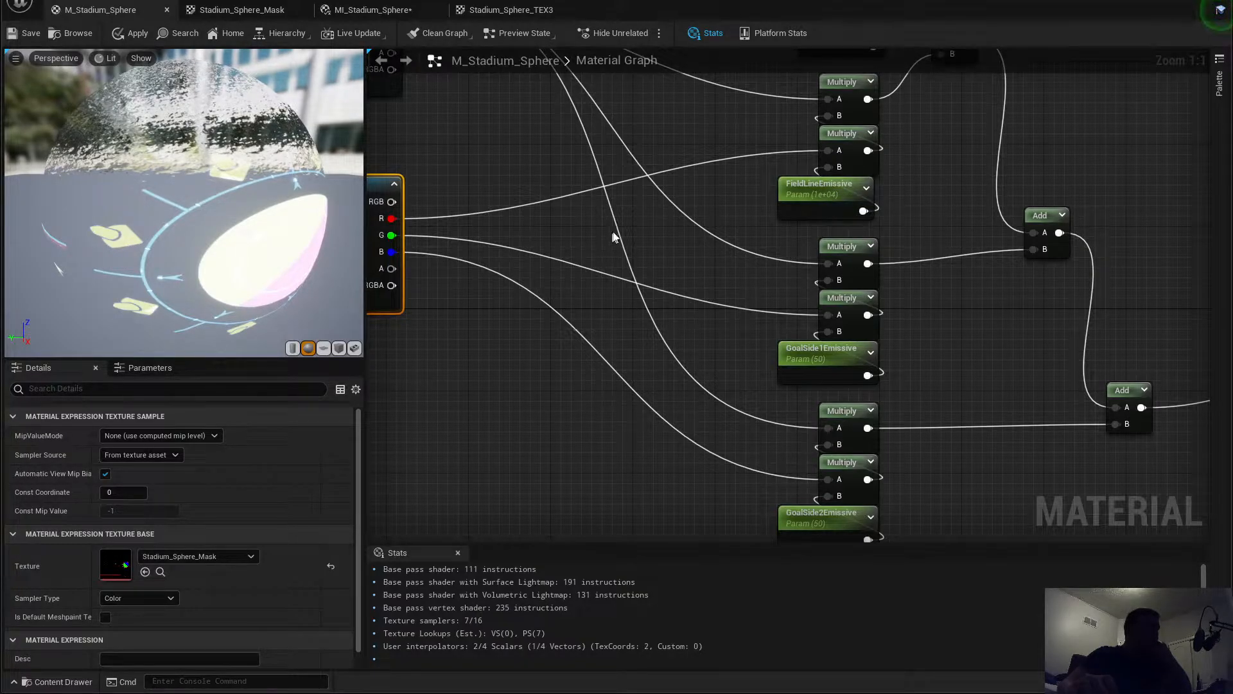
right_click_drag(614, 238, 600, 334)
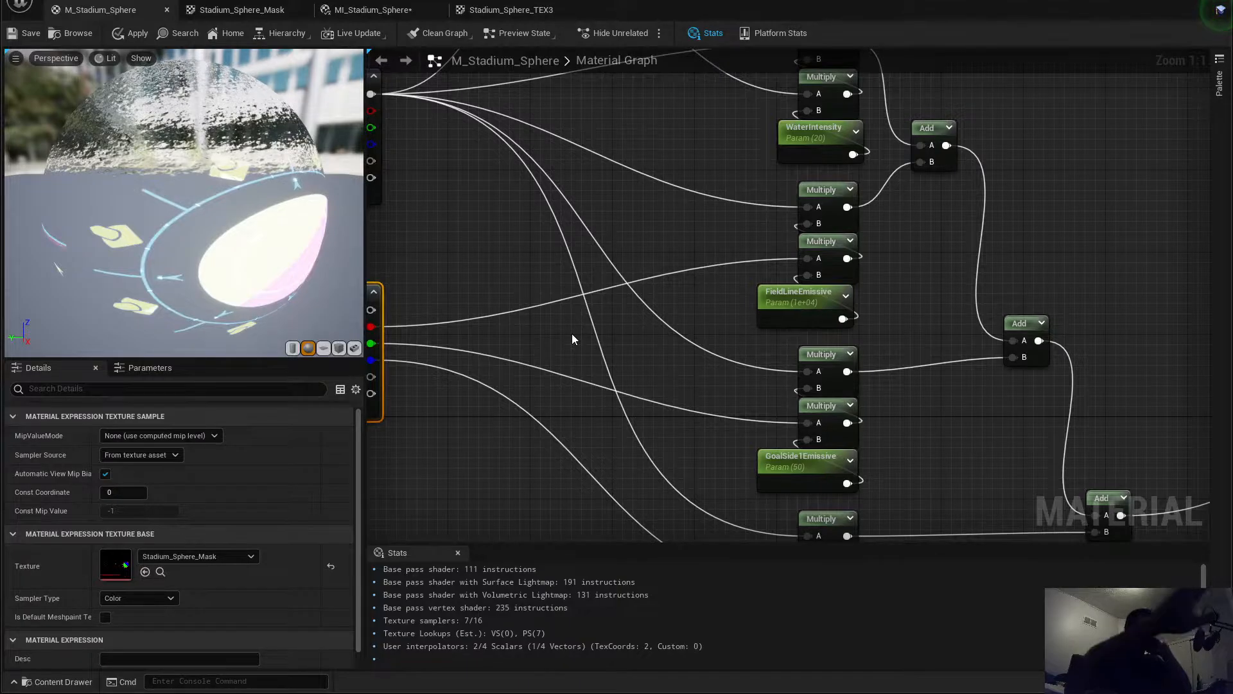
Step: Compare the Stadium_Sphere_TEX3 colours with Stadium_Sphere_Mask, and review the opacity and emissive node groups in the M_Stadium_Sphere graph
left_click(505, 10)
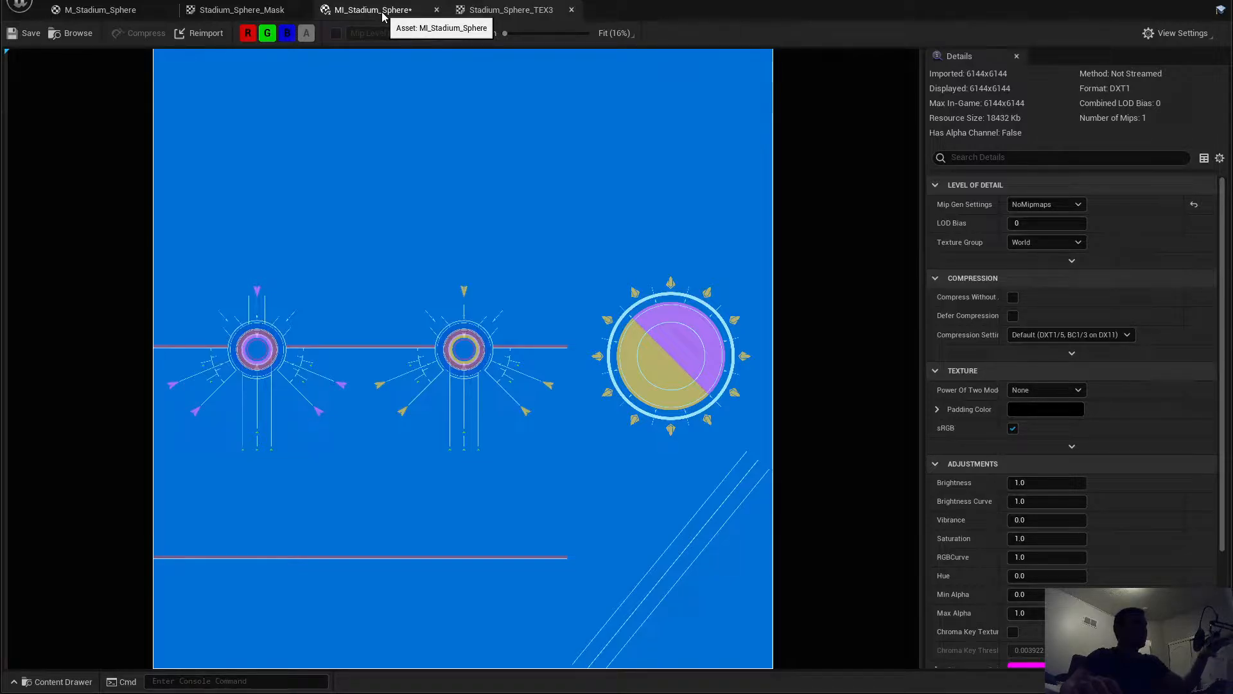
left_click(239, 10)
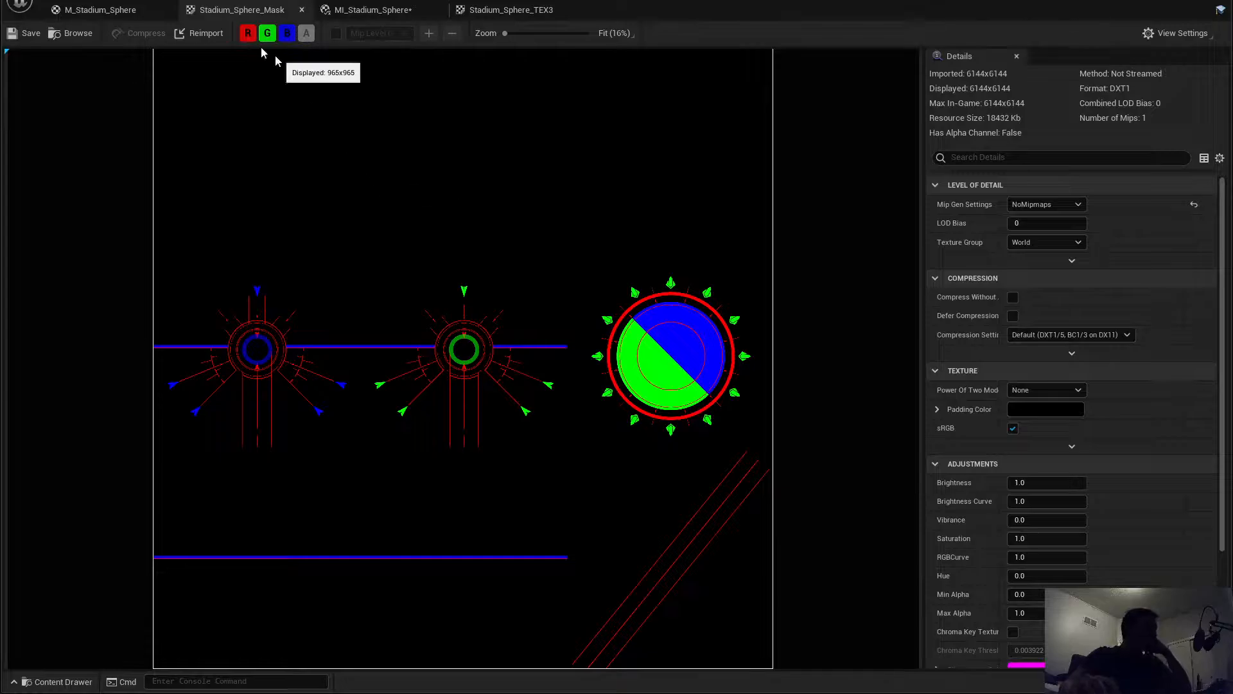
left_click(100, 9)
scroll(531, 317, "down", 5)
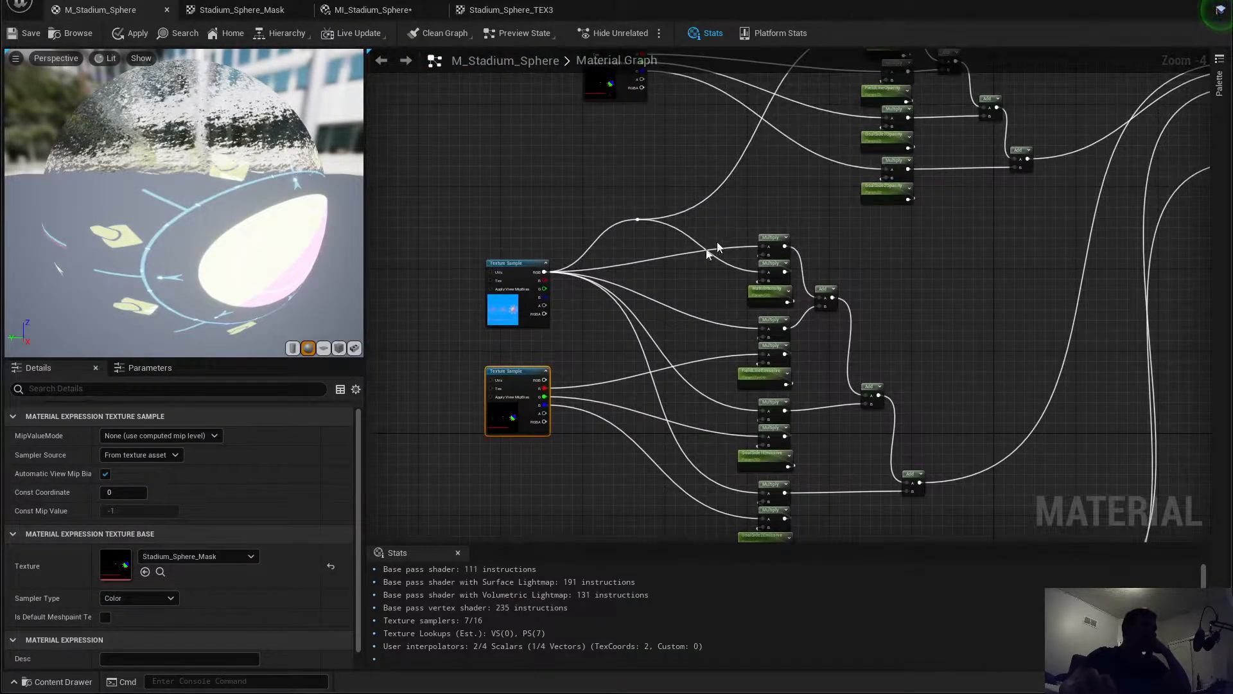
right_click_drag(917, 207, 816, 279)
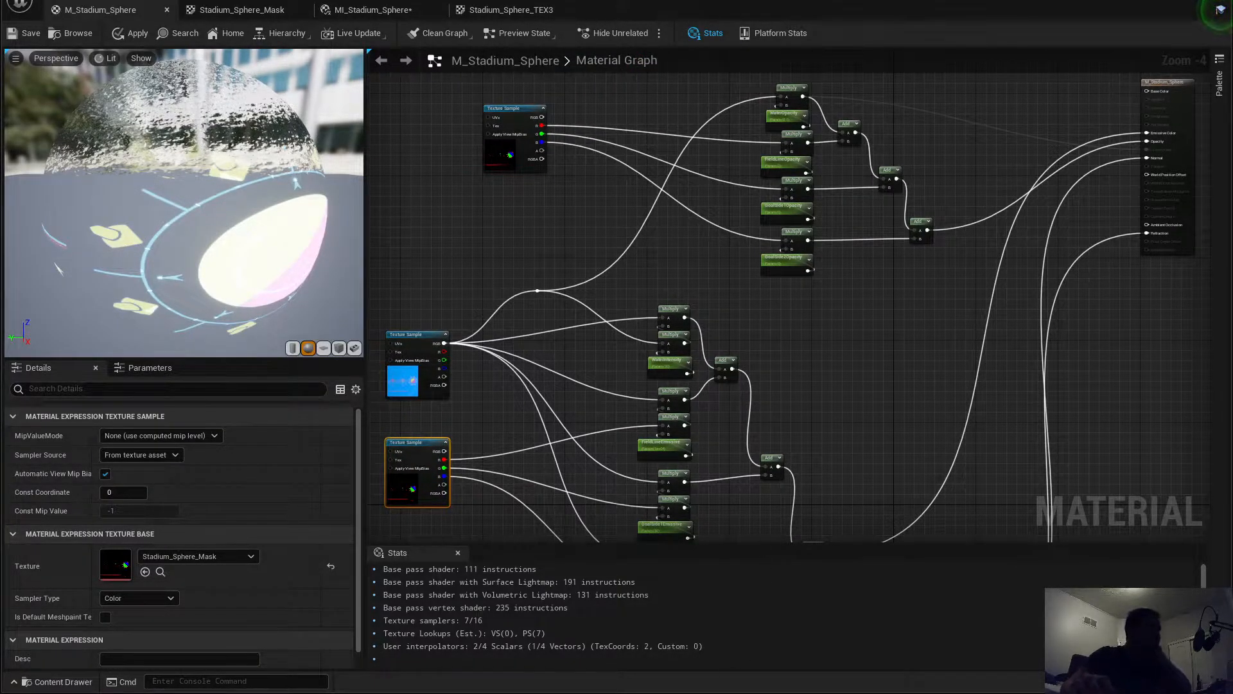
Step: Switch to Discord, enlarge the annotated Final Fantasy X opening cinematic screenshot to study it, and return to the chat messages
mouse_move(750, 690)
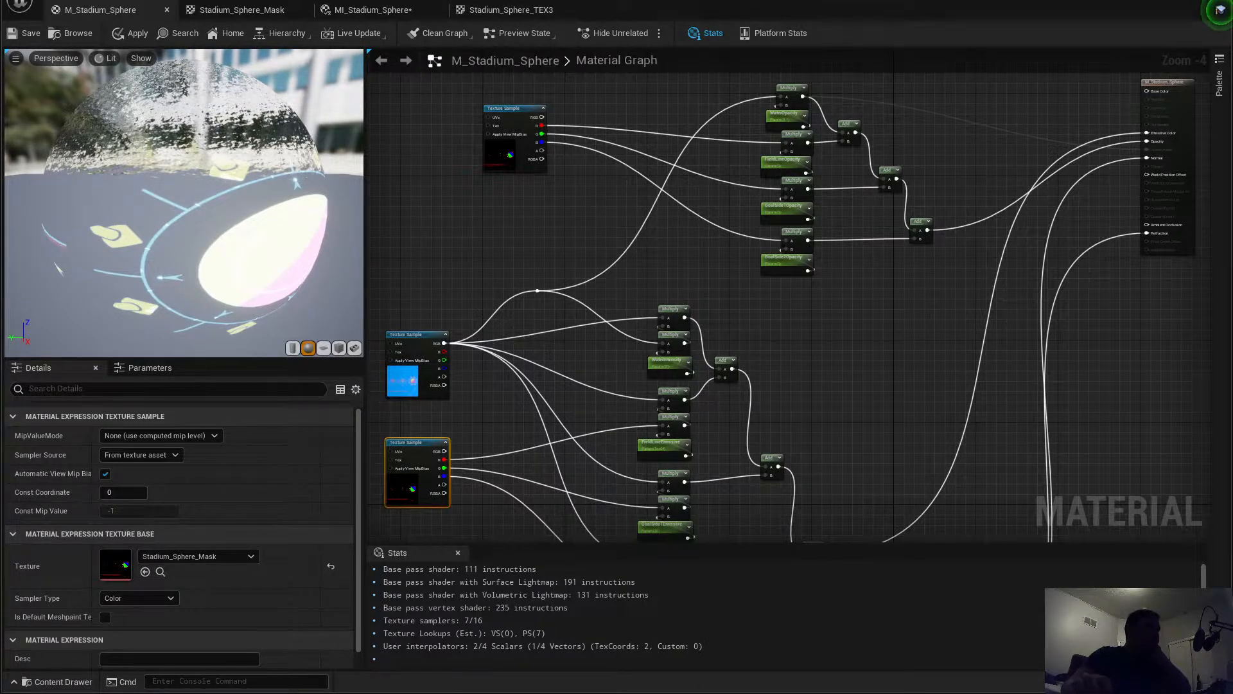
mouse_move(905, 690)
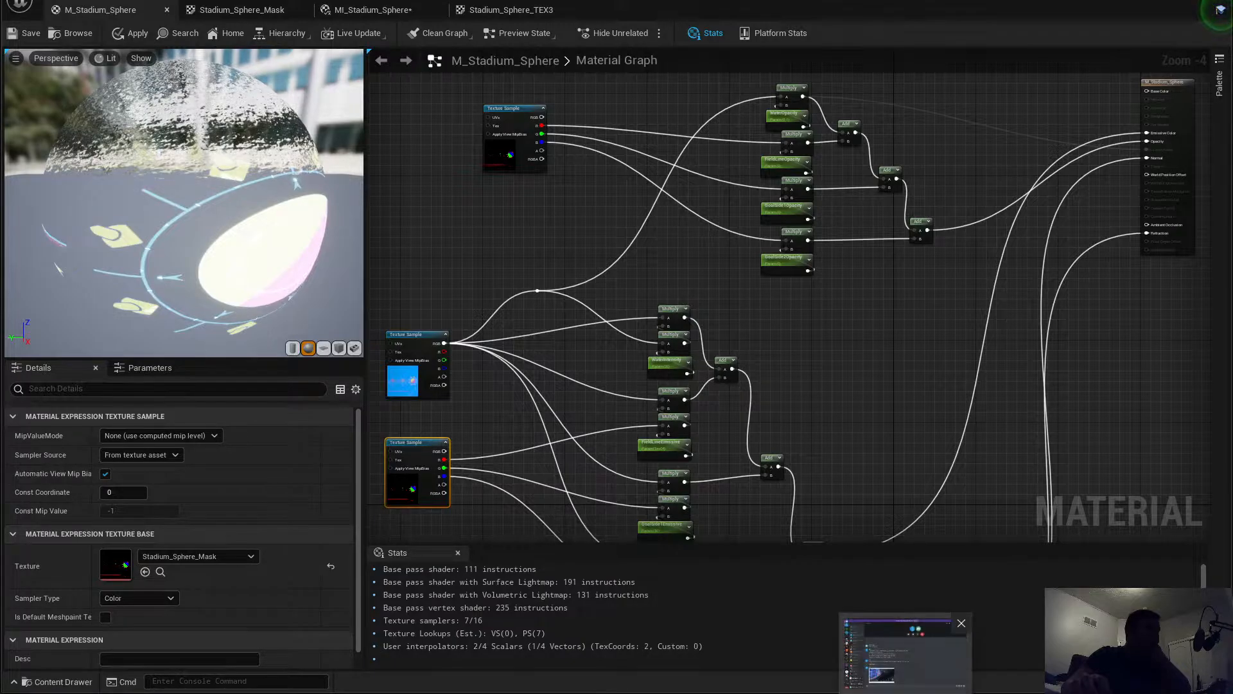
left_click(902, 649)
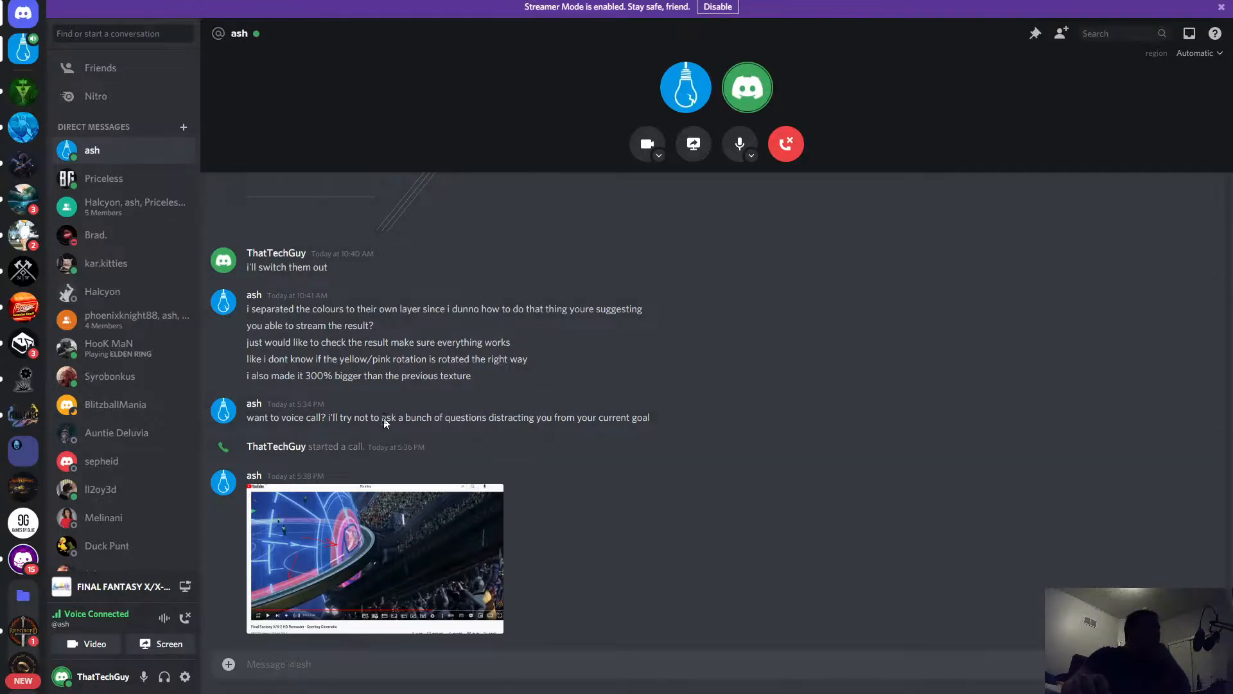
left_click(359, 543)
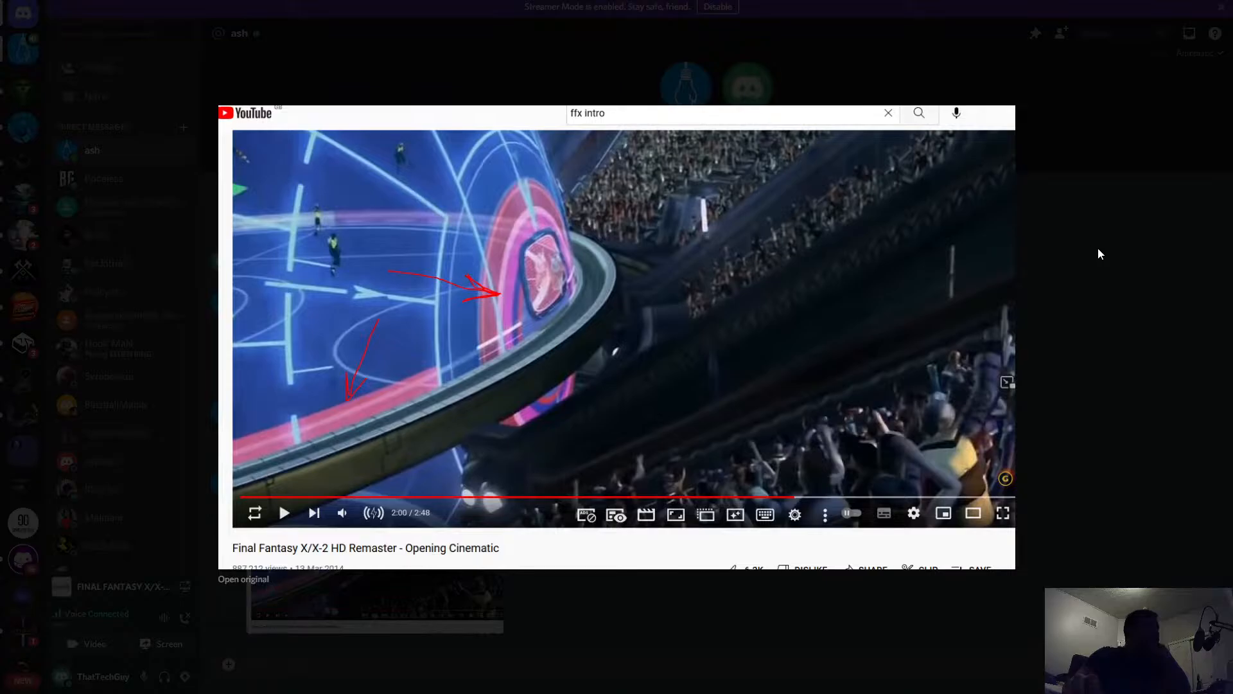
left_click(1063, 253)
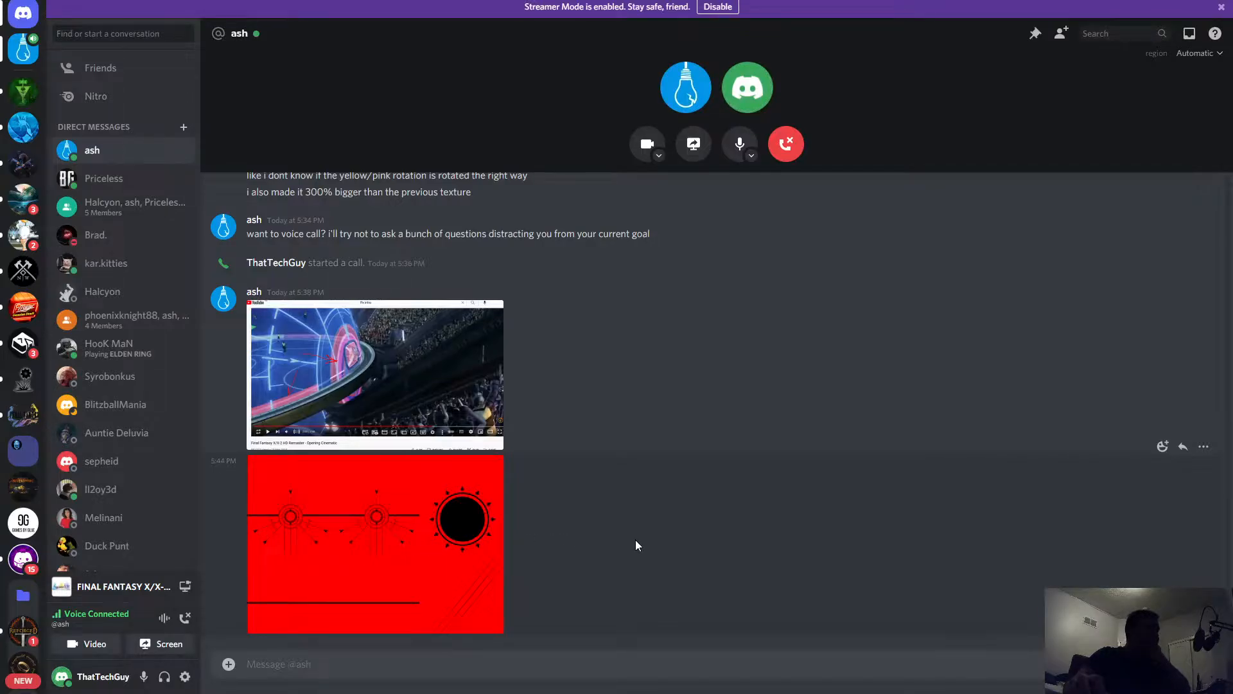
scroll(639, 545, "up", 3)
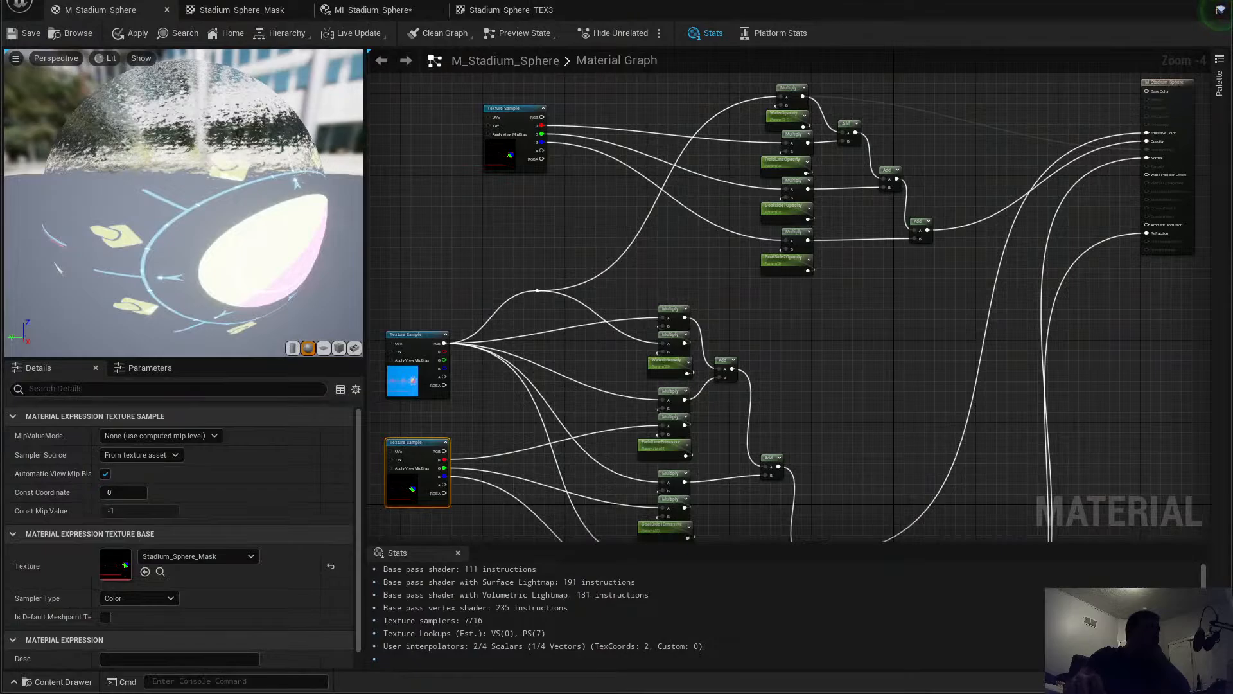
Step: Return to Unreal Editor, look through the mask, material instance and TEX3 assets, and move their window away to reveal the Blitzball level
left_click(834, 363)
right_click_drag(830, 353, 820, 352)
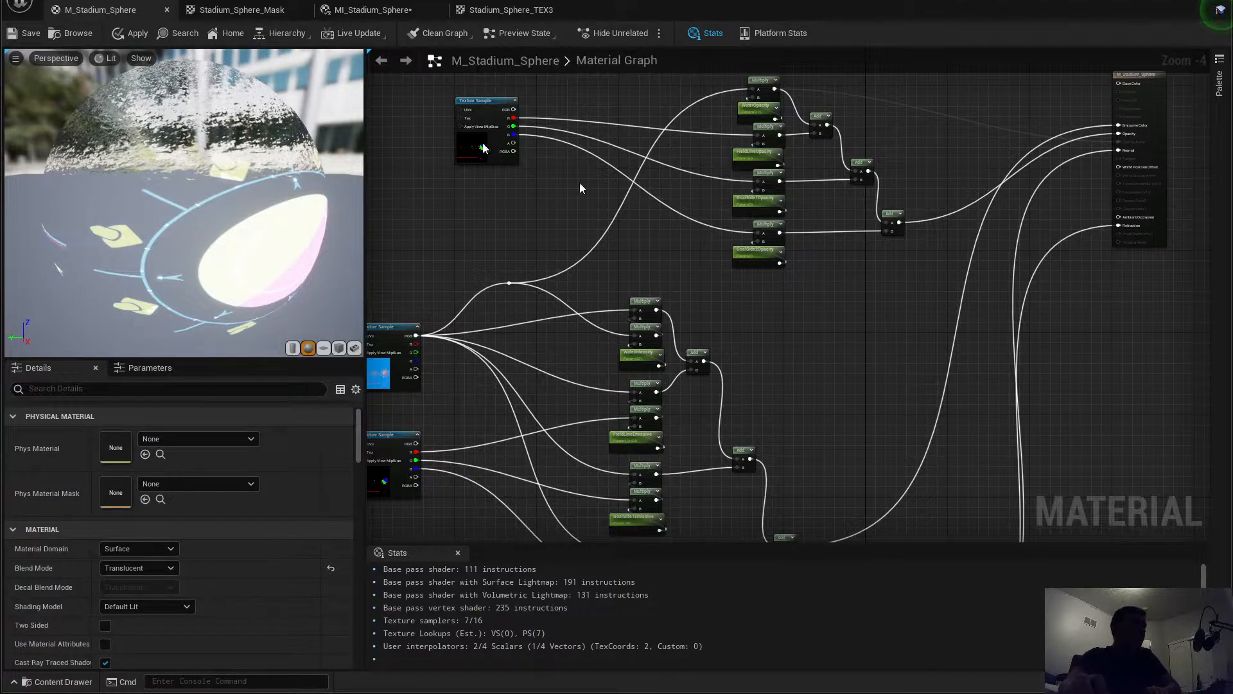
left_click(215, 8)
left_click(386, 9)
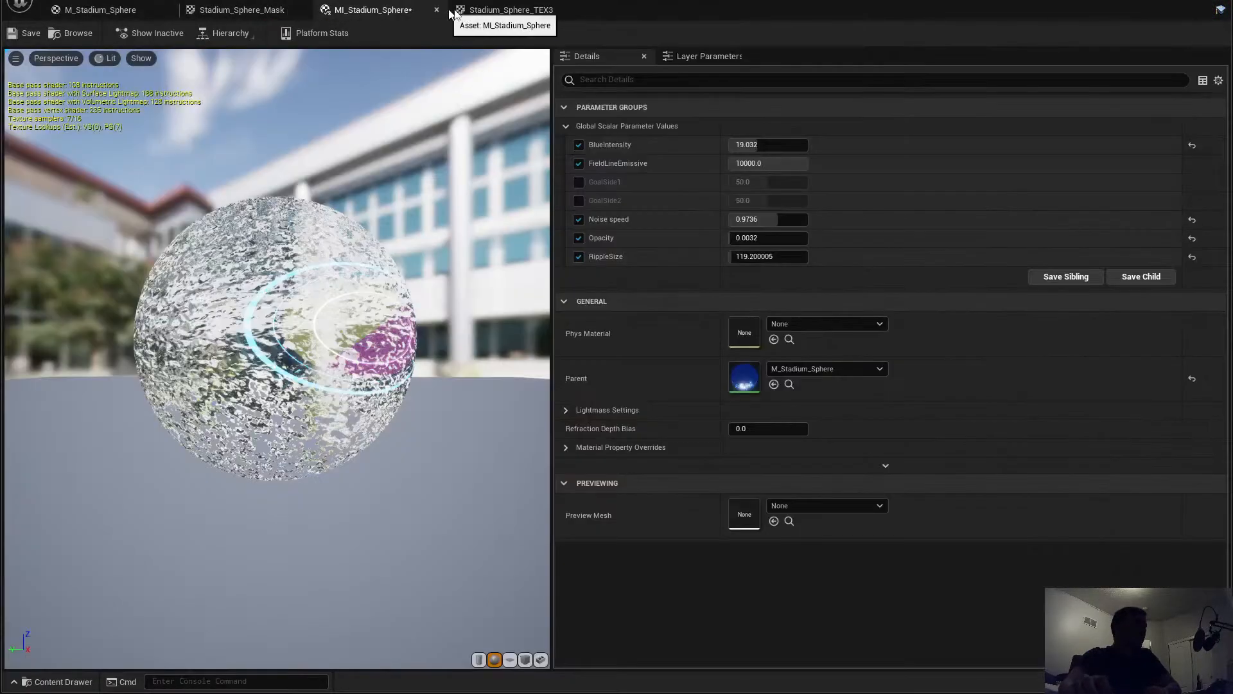
left_click(507, 10)
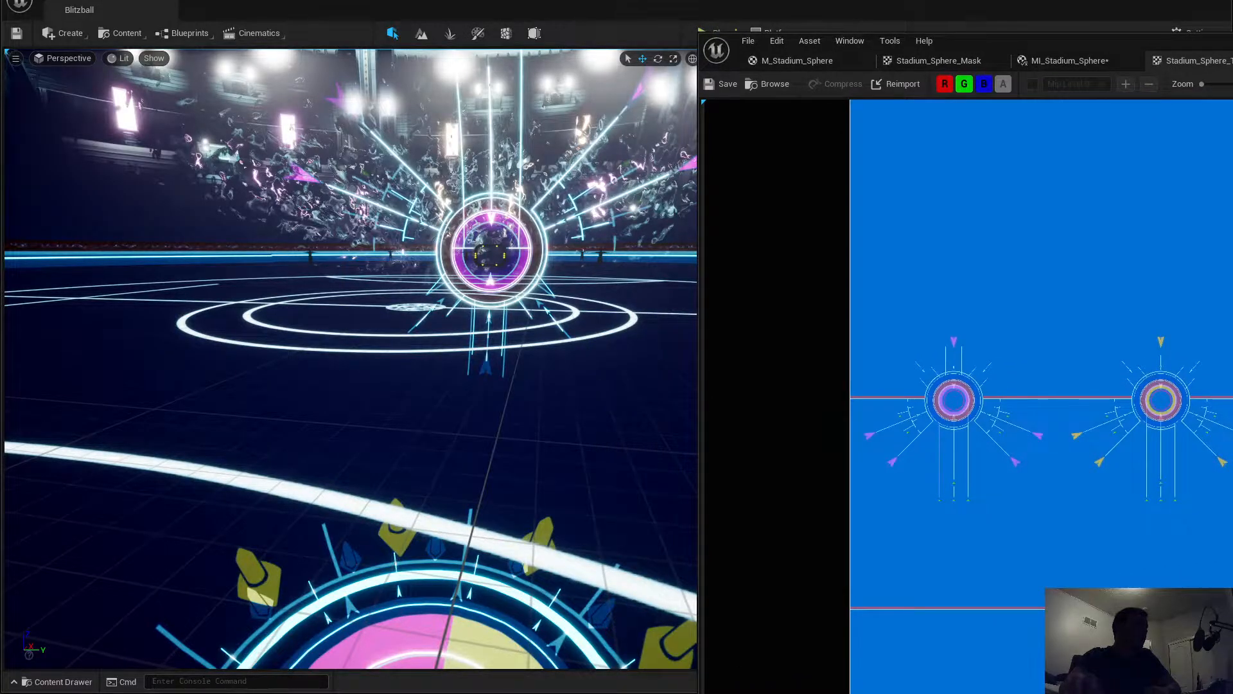
left_click_drag(1232, 43, 730, 0)
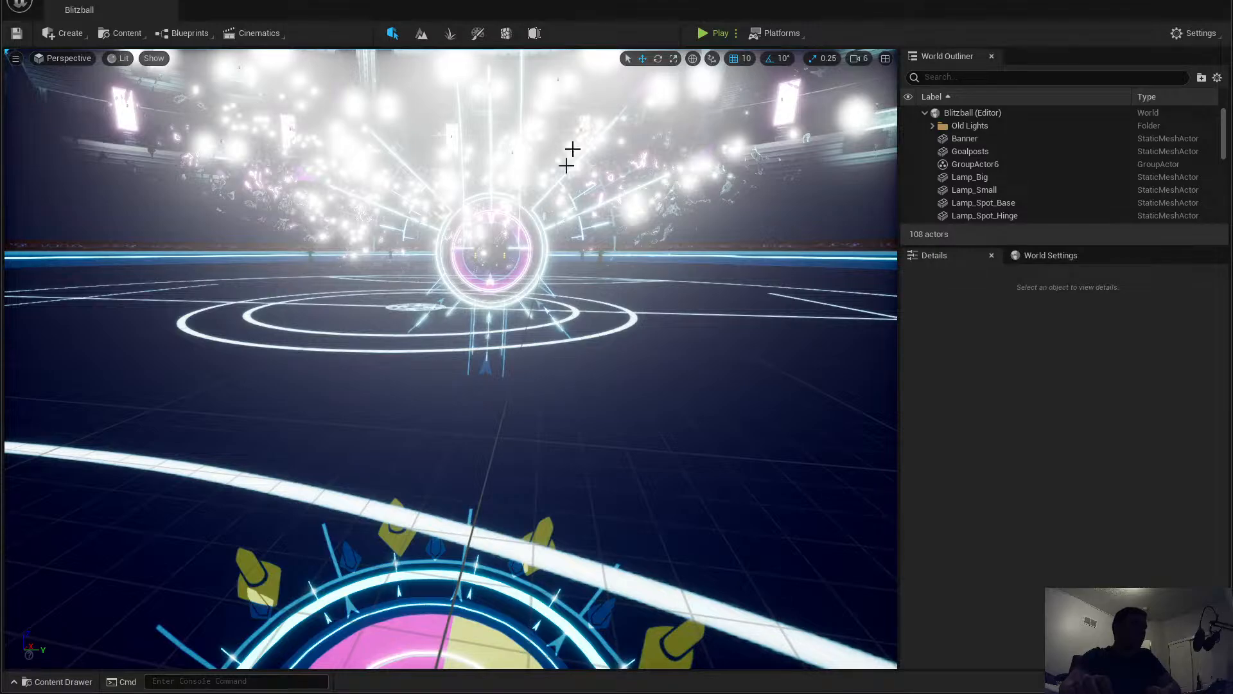
mouse_move(637, 5)
left_mouse_down()
mouse_move(630, 23)
mouse_move(635, 15)
left_mouse_up()
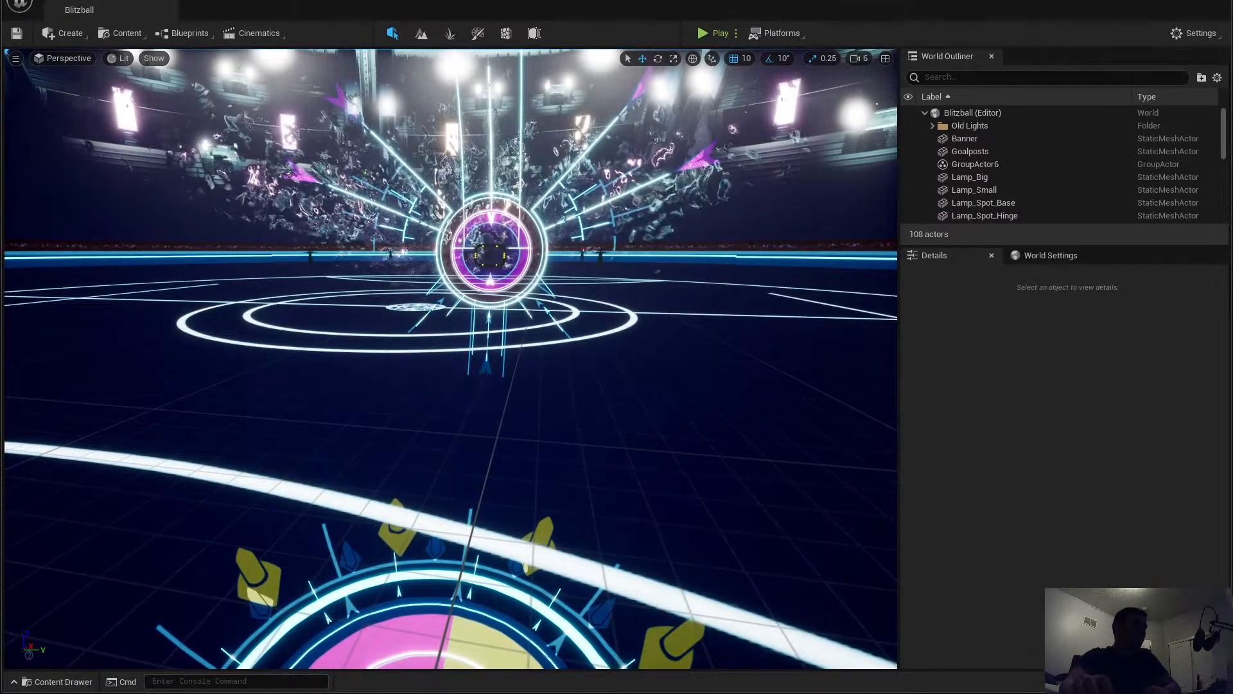
Step: Inspect the pink and yellow centre circle and its surrounding markers from several camera positions in the Blitzball level
right_click_drag(449, 358, 513, 314)
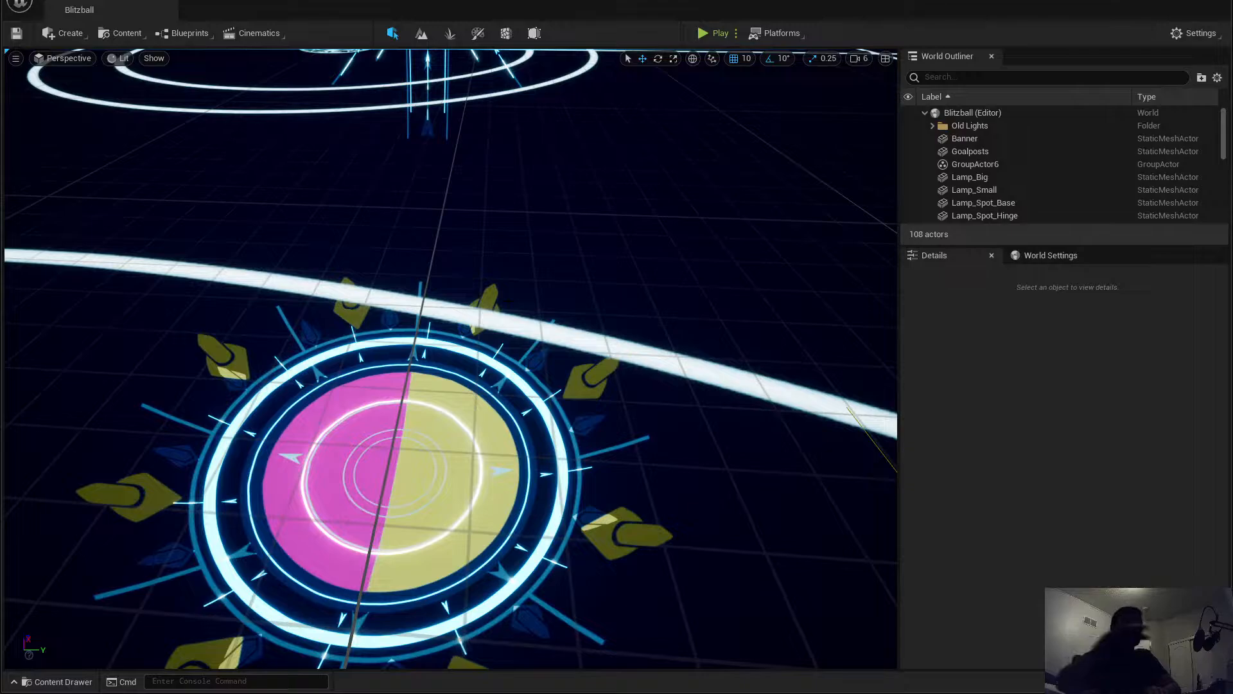
right_click_drag(507, 301, 464, 301)
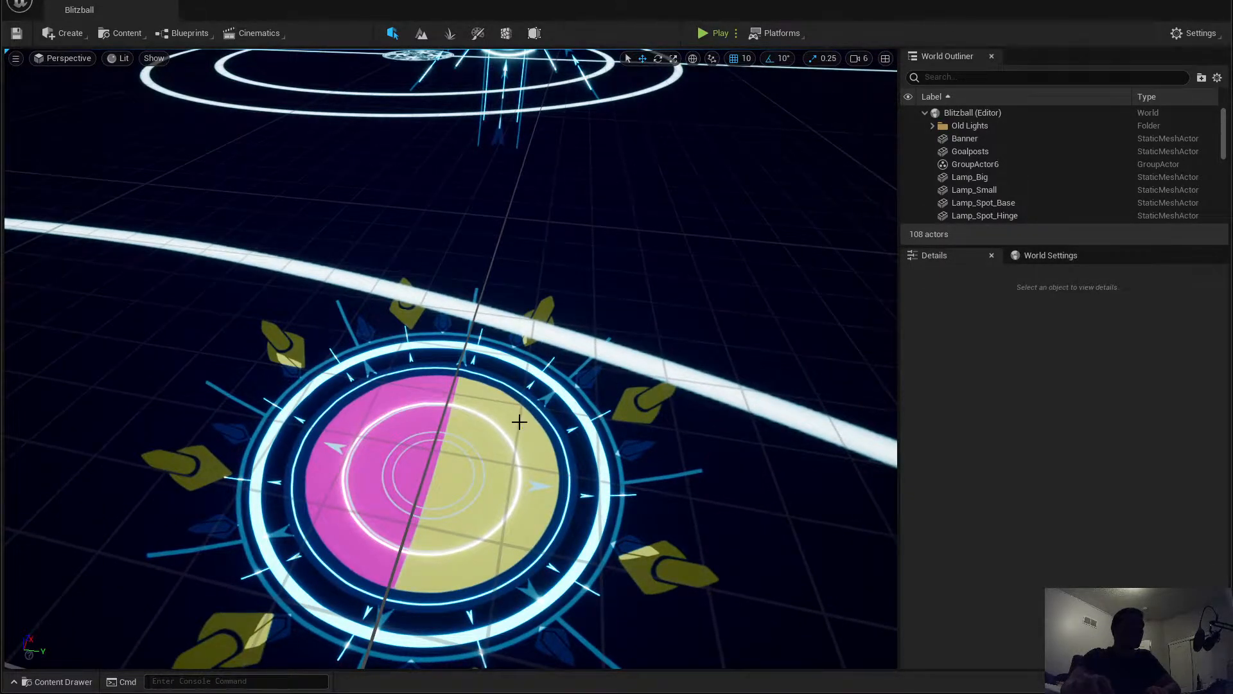
mouse_move(519, 422)
right_mouse_down()
mouse_move(519, 367)
mouse_move(522, 488)
mouse_move(522, 399)
mouse_move(508, 395)
mouse_move(504, 430)
right_mouse_up()
key("q")
key("w")
key("e")
key("w")
key("q")
key("d")
key("a")
right_click_drag(550, 494, 575, 514)
key("e")
key("s")
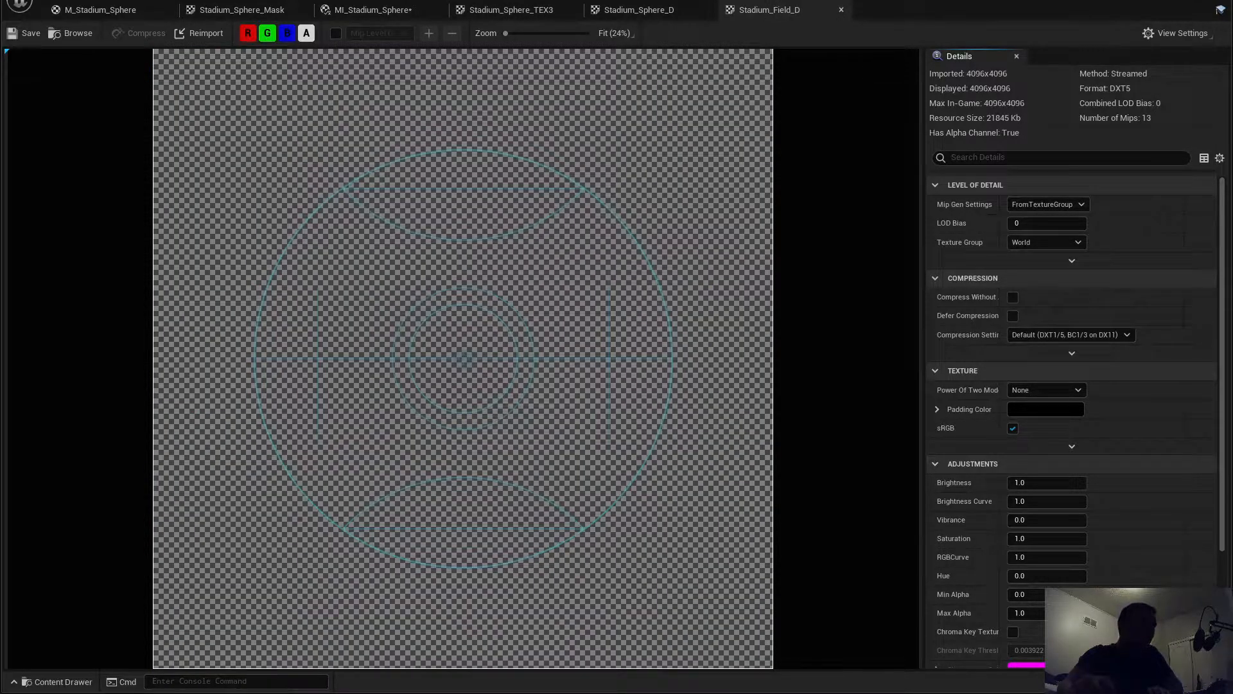
Step: Examine the field lines and outer circle of the Stadium_Field_D texture up close
scroll(459, 361, "up", 3)
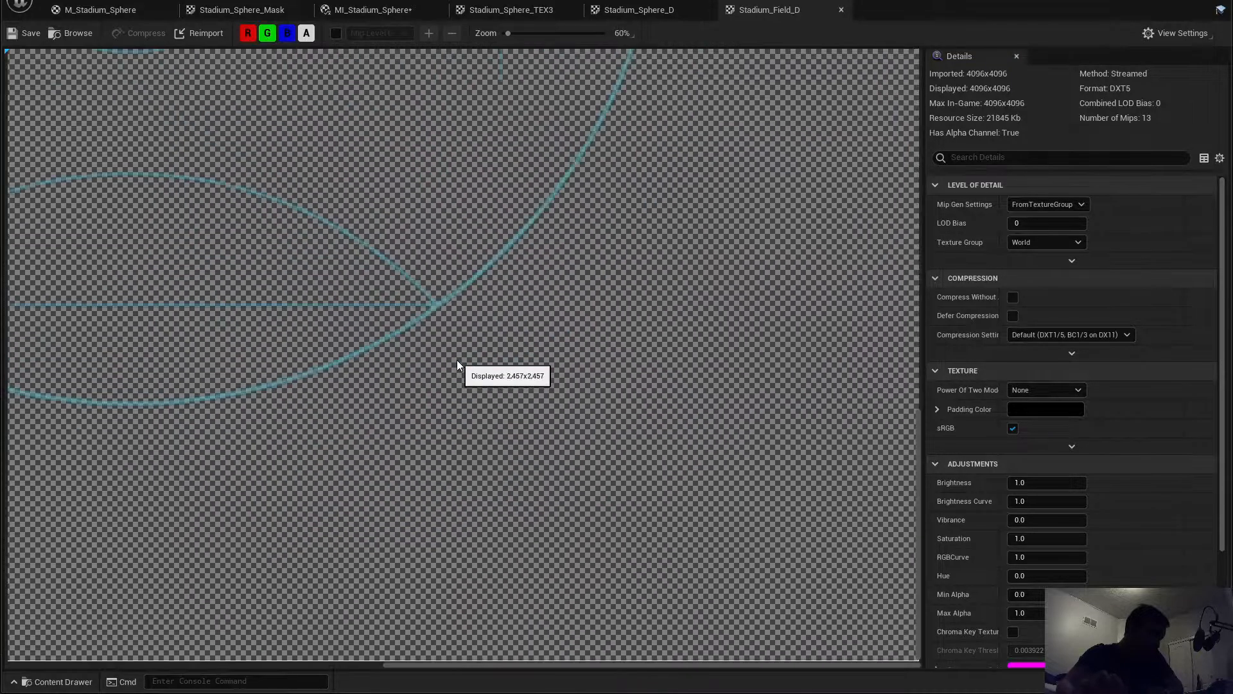
scroll(459, 362, "down", 2)
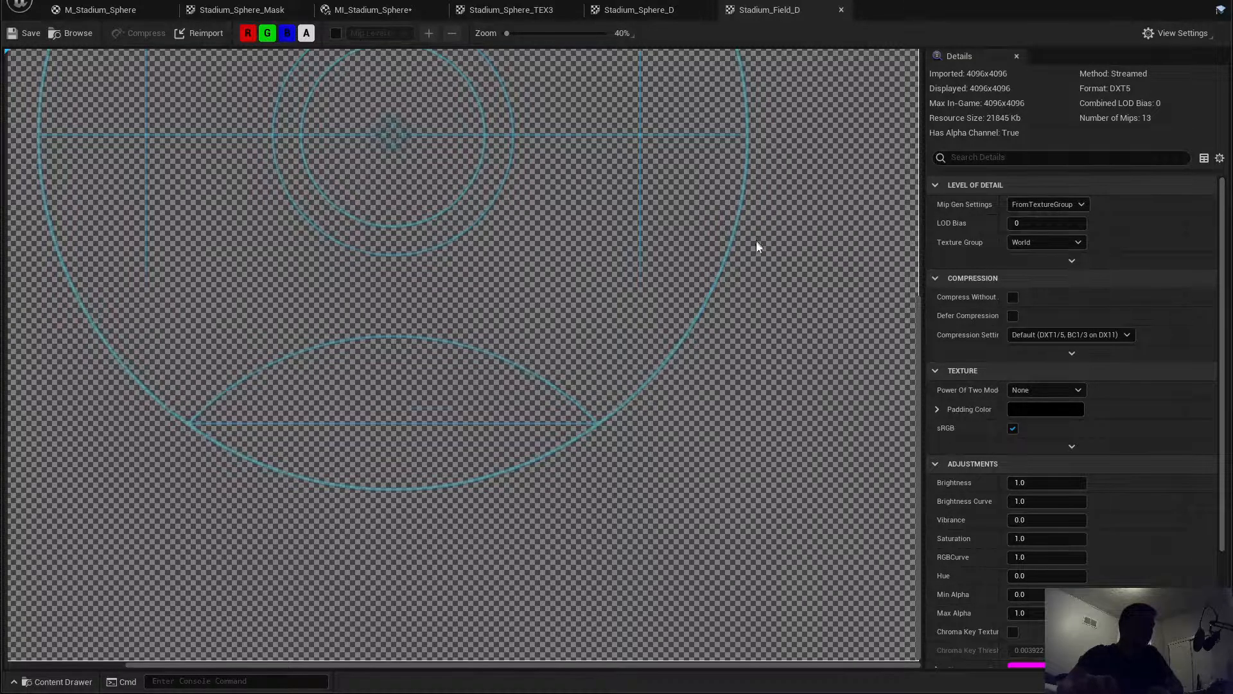
left_click_drag(918, 305, 922, 202)
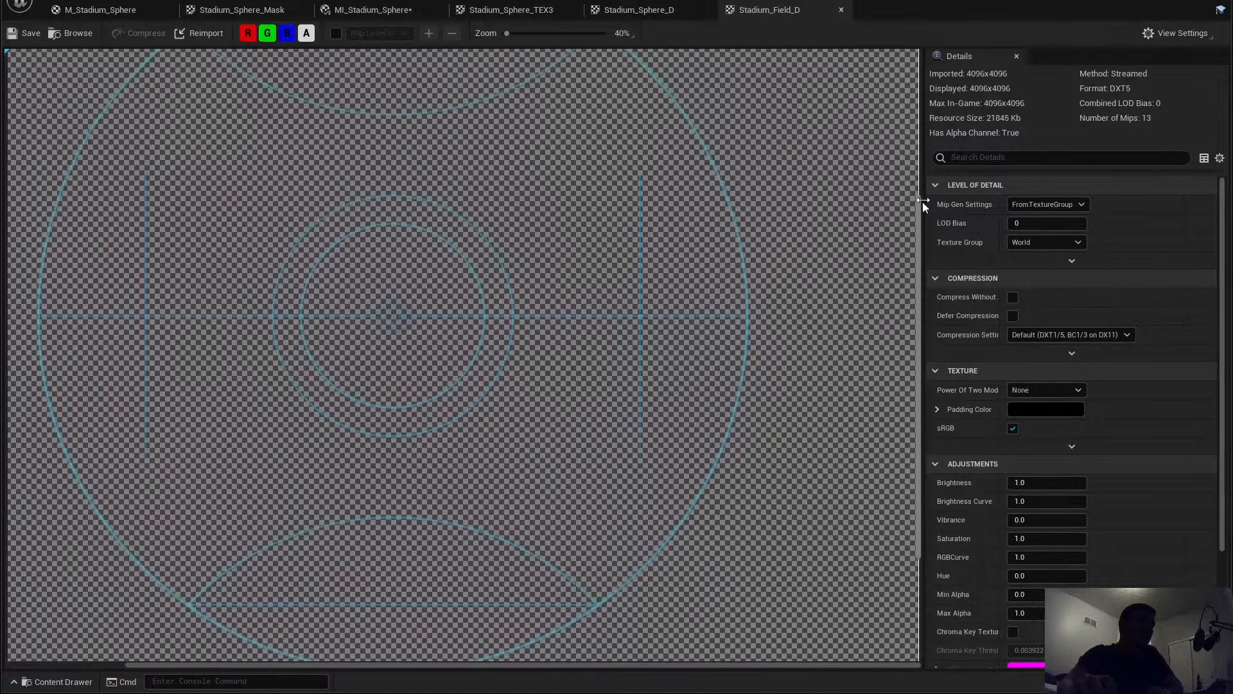
scroll(444, 340, "up", 10)
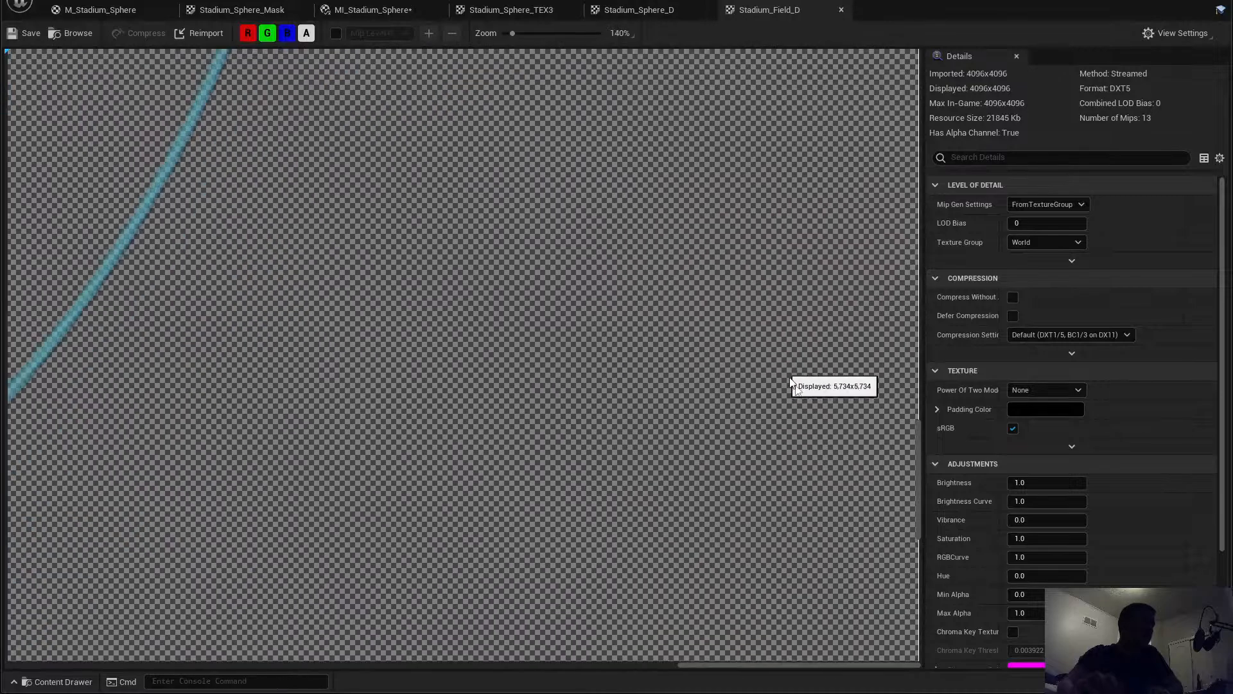
Step: Examine the centre glyph, inner rings and full field layout of the Stadium_Field_D texture at different magnifications
left_click_drag(919, 478, 935, 363)
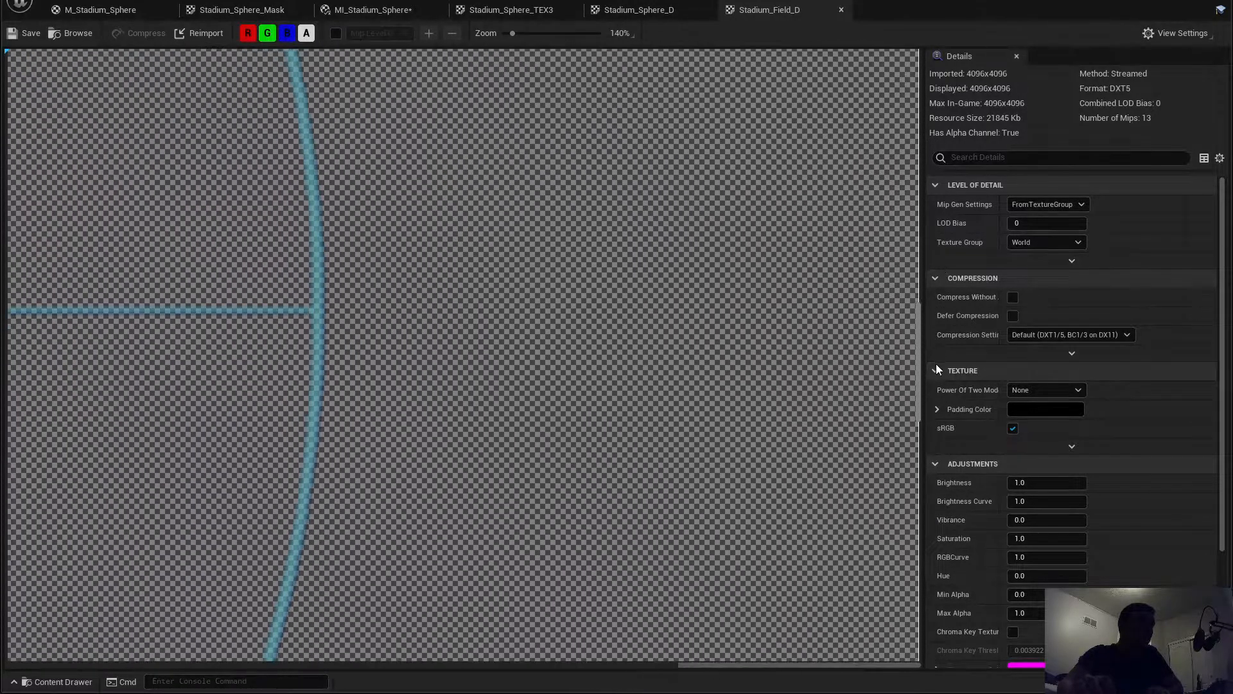
left_click_drag(754, 664, 429, 666)
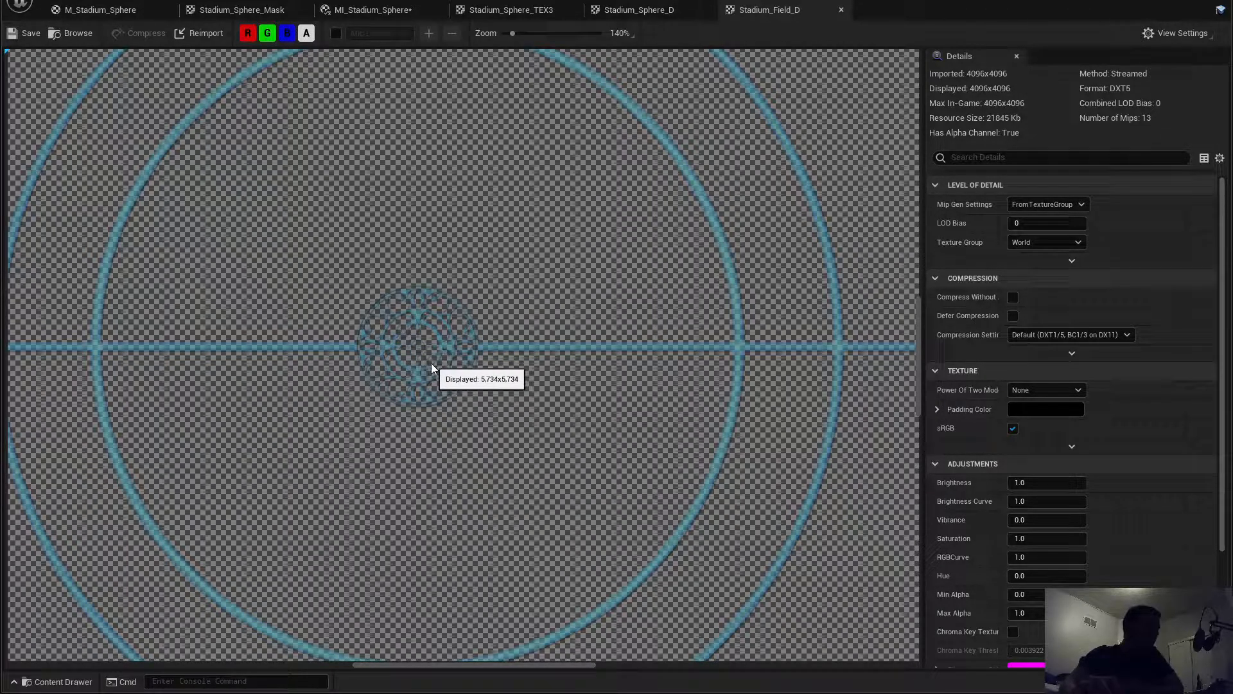
scroll(411, 329, "up", 3)
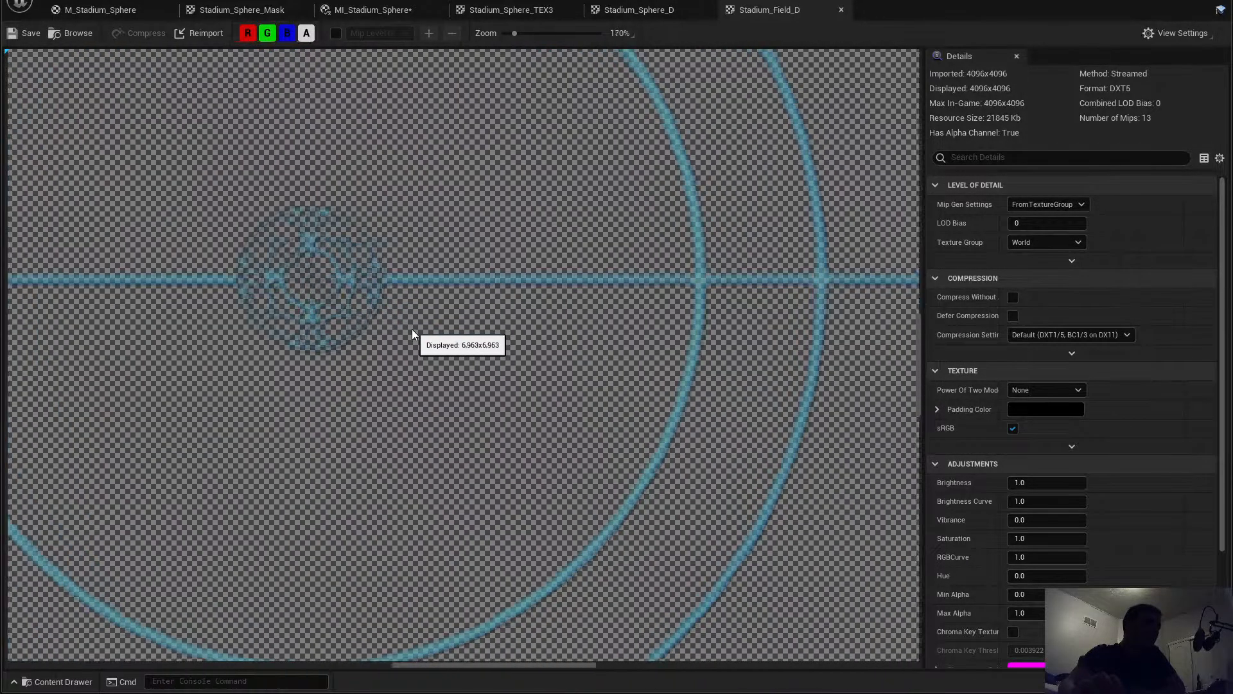
scroll(411, 329, "up", 4)
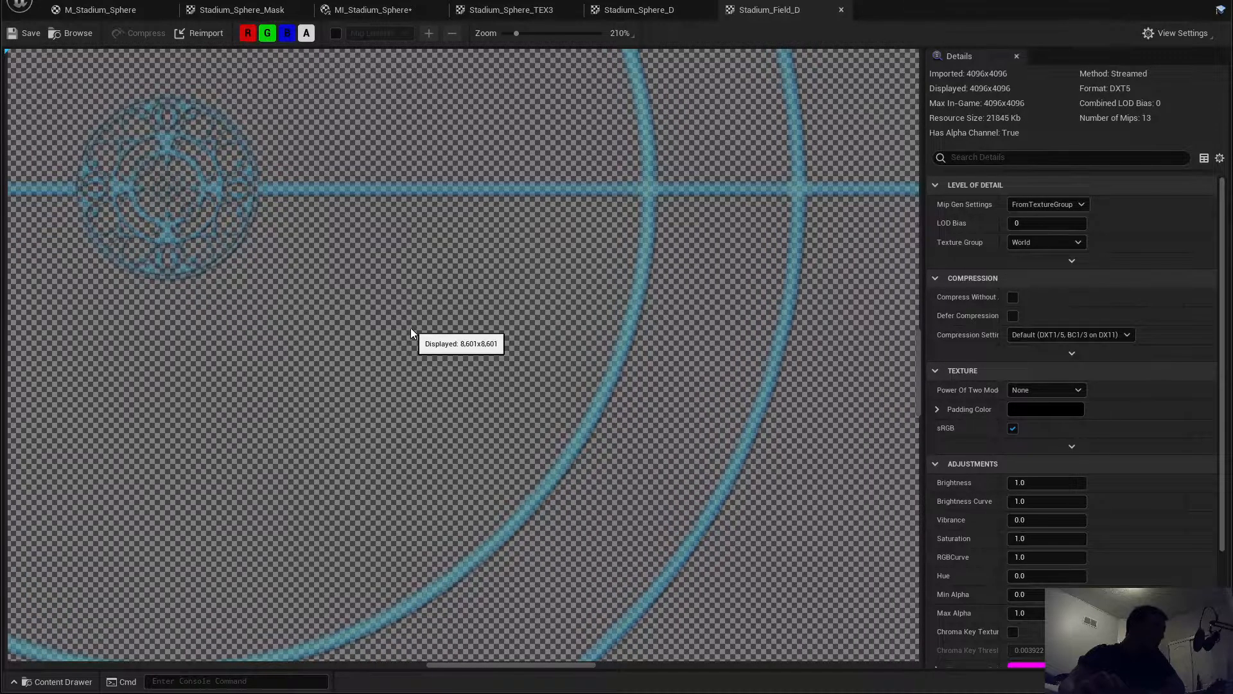
scroll(411, 329, "down", 12)
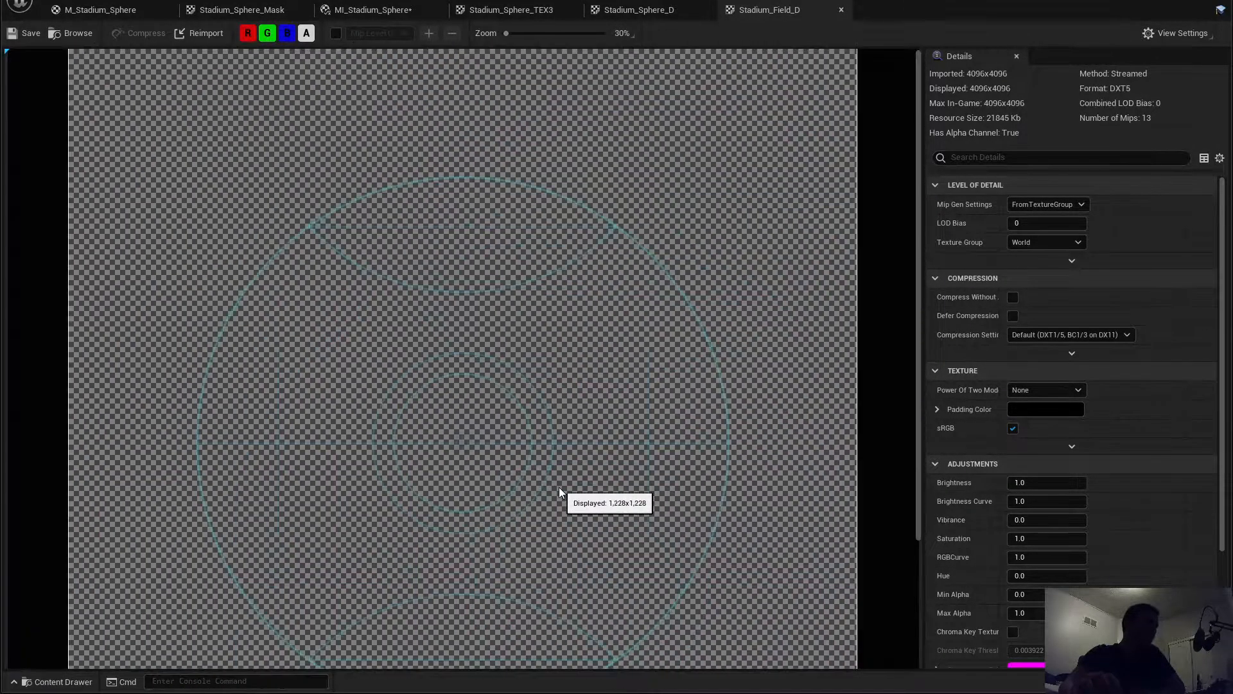
scroll(559, 486, "down", 2)
scroll(559, 487, "up", 1)
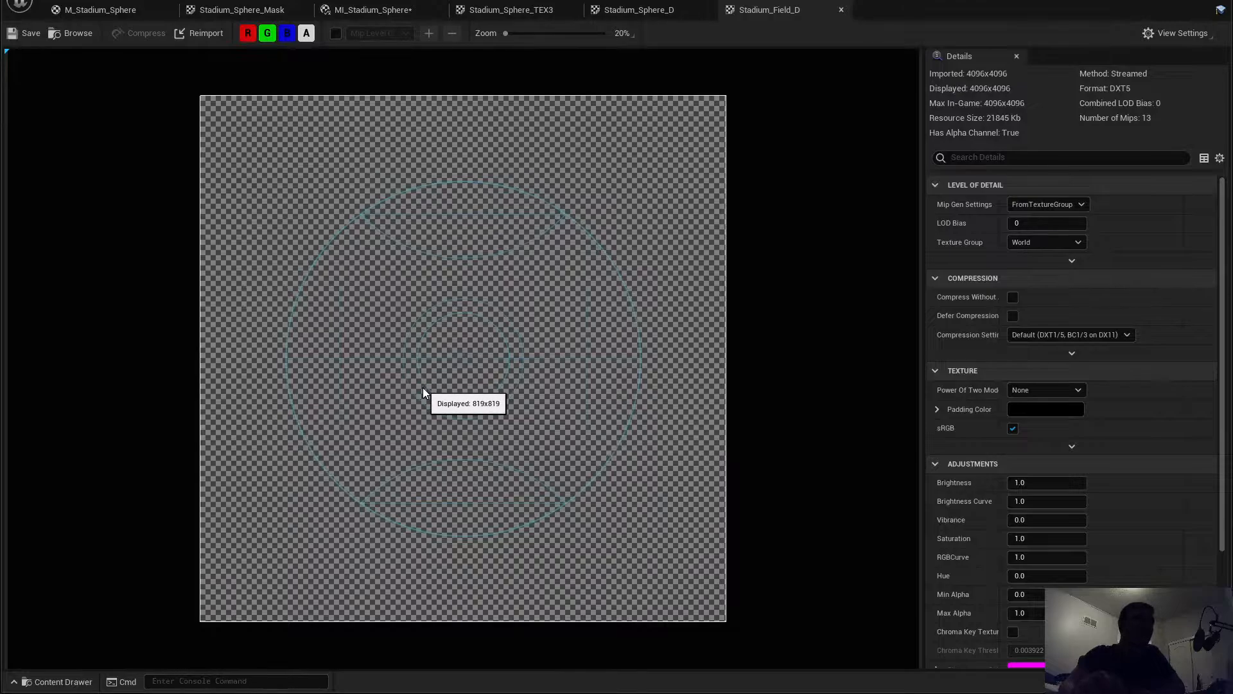
scroll(422, 387, "up", 1)
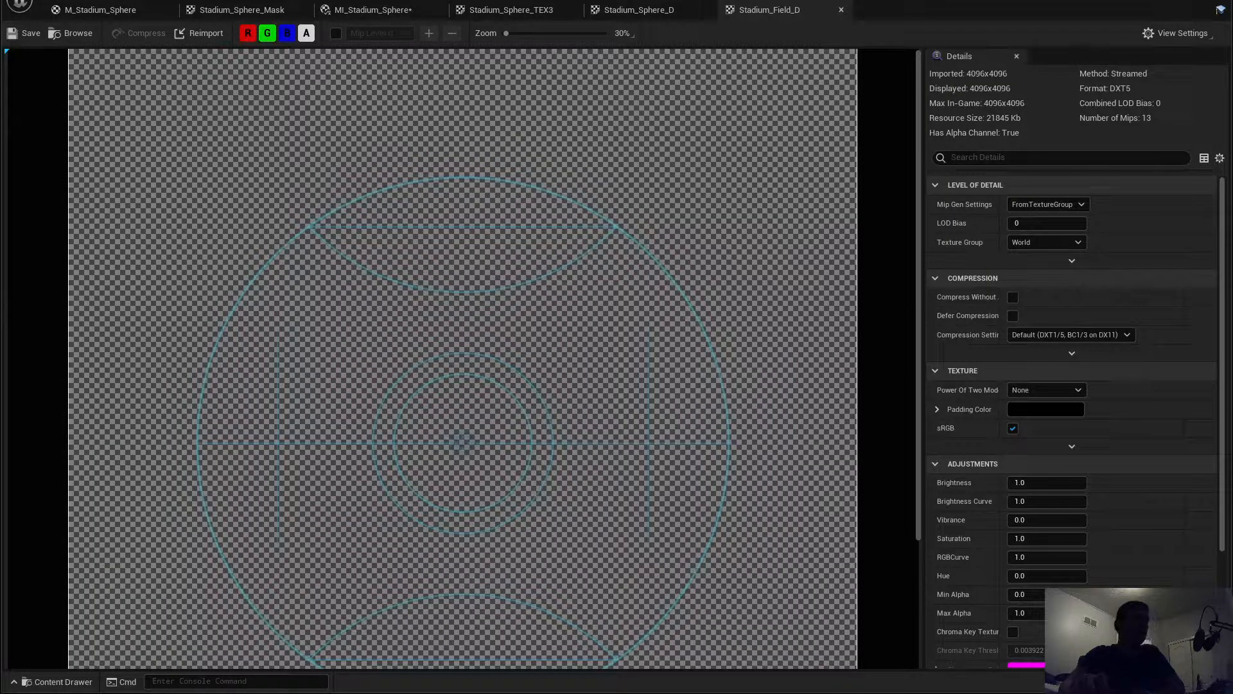
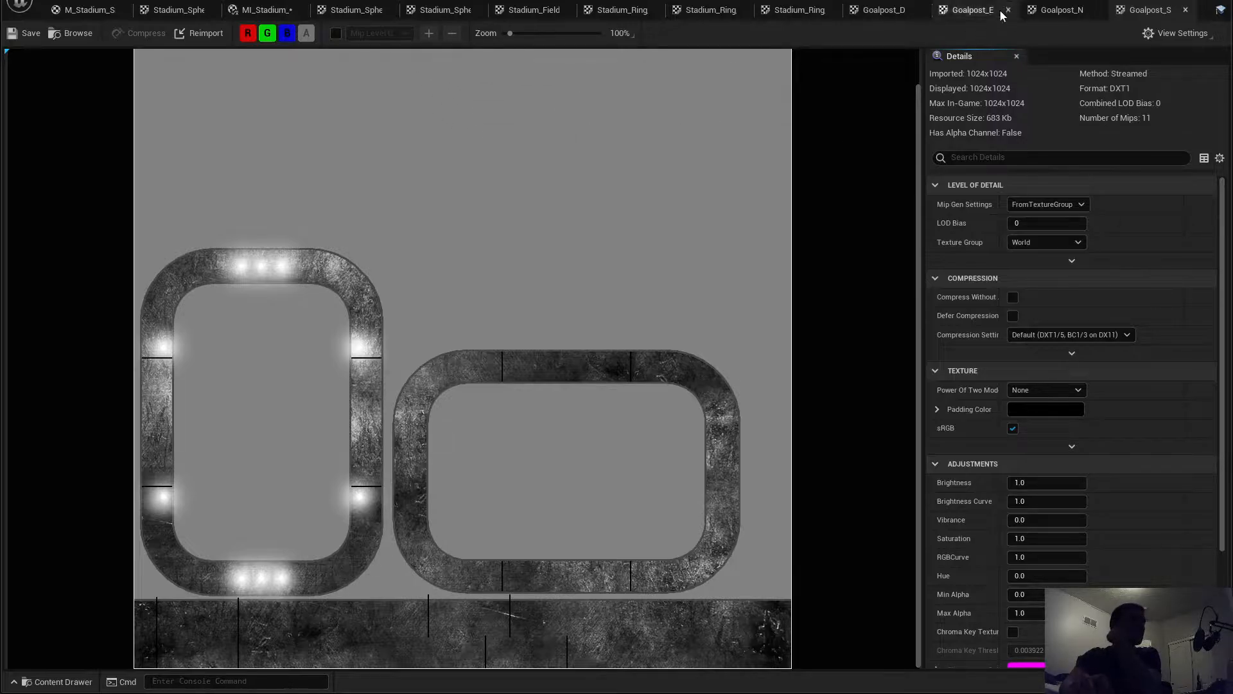
Step: Close the open Stadium_Ring and Goalpost texture editors, keeping the stadium sphere and field assets open
left_click(719, 10)
left_click(742, 10)
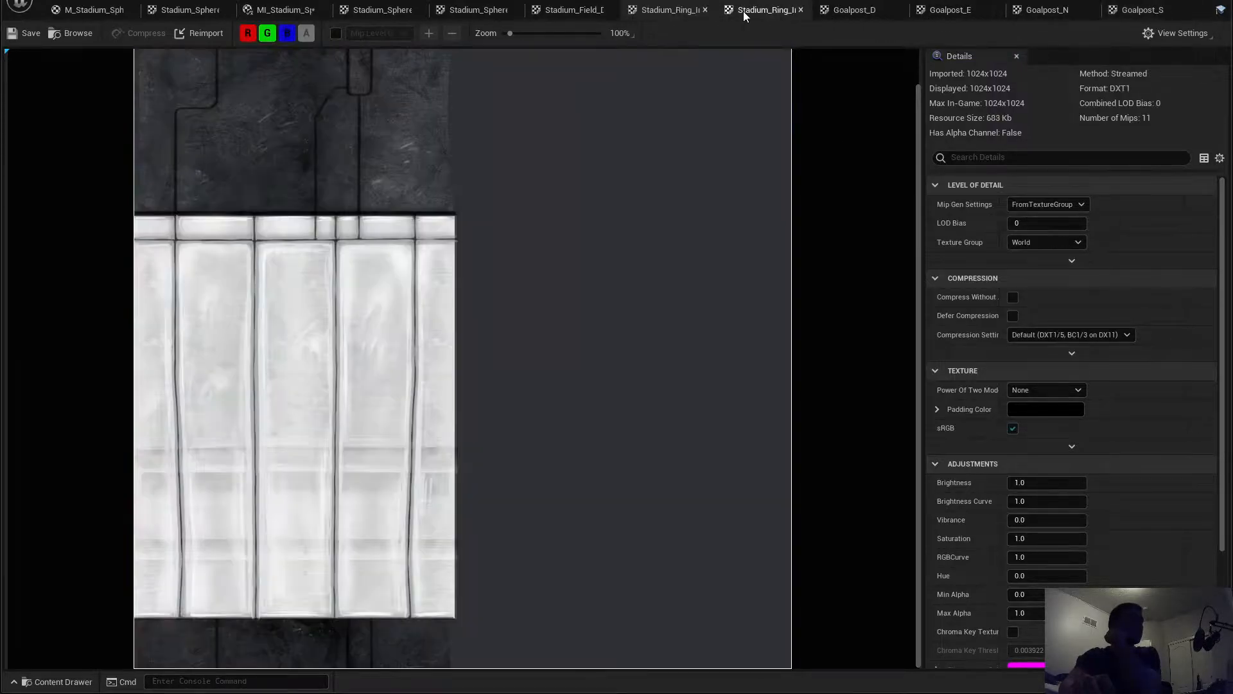
left_click(801, 10)
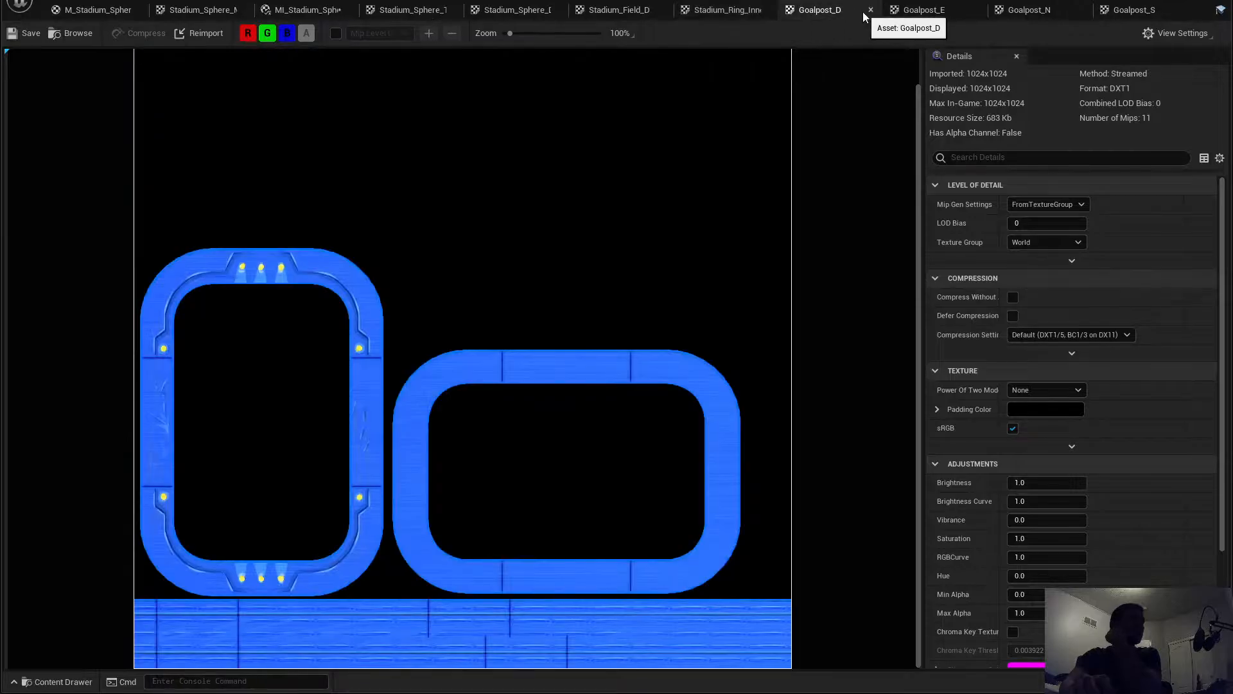
left_click(870, 10)
left_click(953, 11)
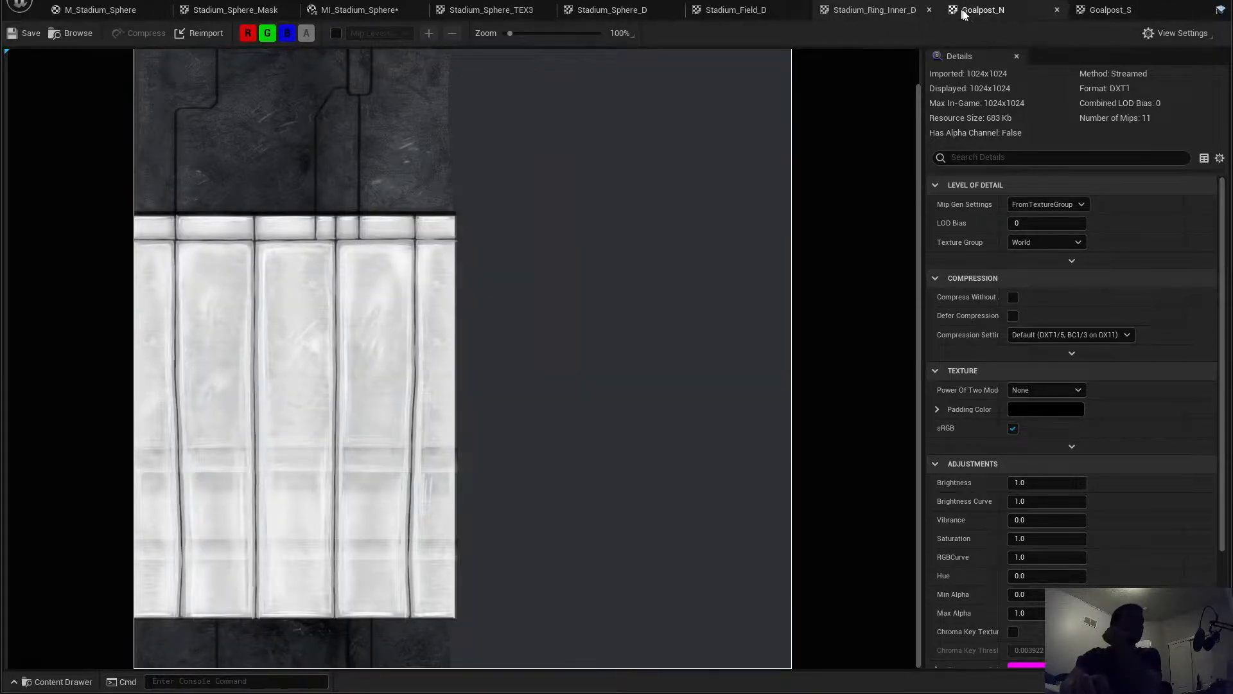
left_click(1057, 10)
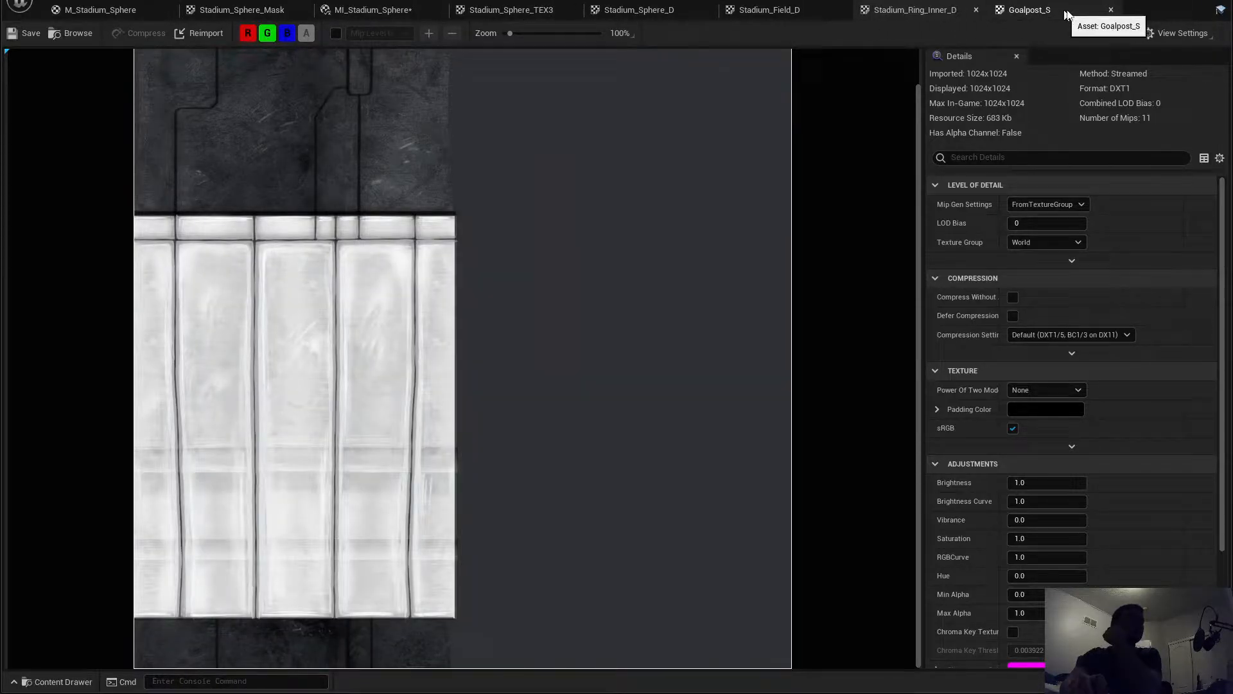
left_click(1111, 10)
left_click(976, 10)
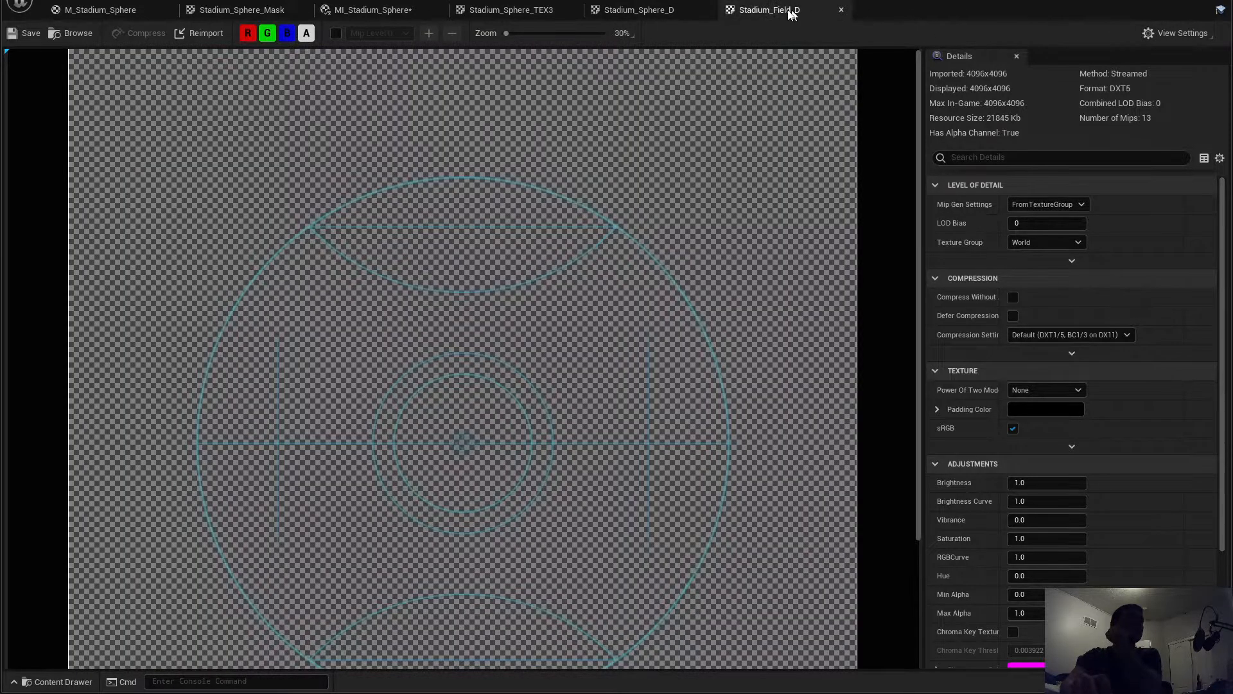
Step: Review Stadium_Sphere_D, Stadium_Sphere_TEX3, the MI_Stadium_Sphere instance and Stadium_Sphere_Mask, ending on the M_Stadium_Sphere material graph
left_click(631, 13)
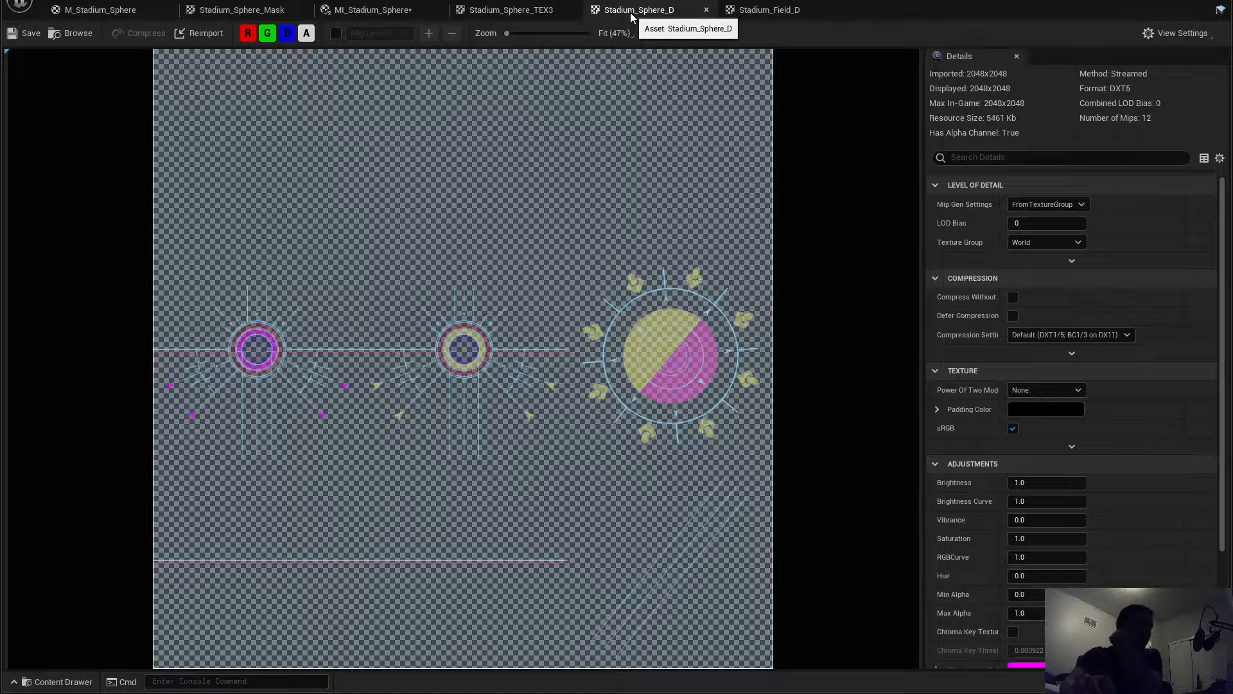
left_click(521, 11)
left_click(372, 11)
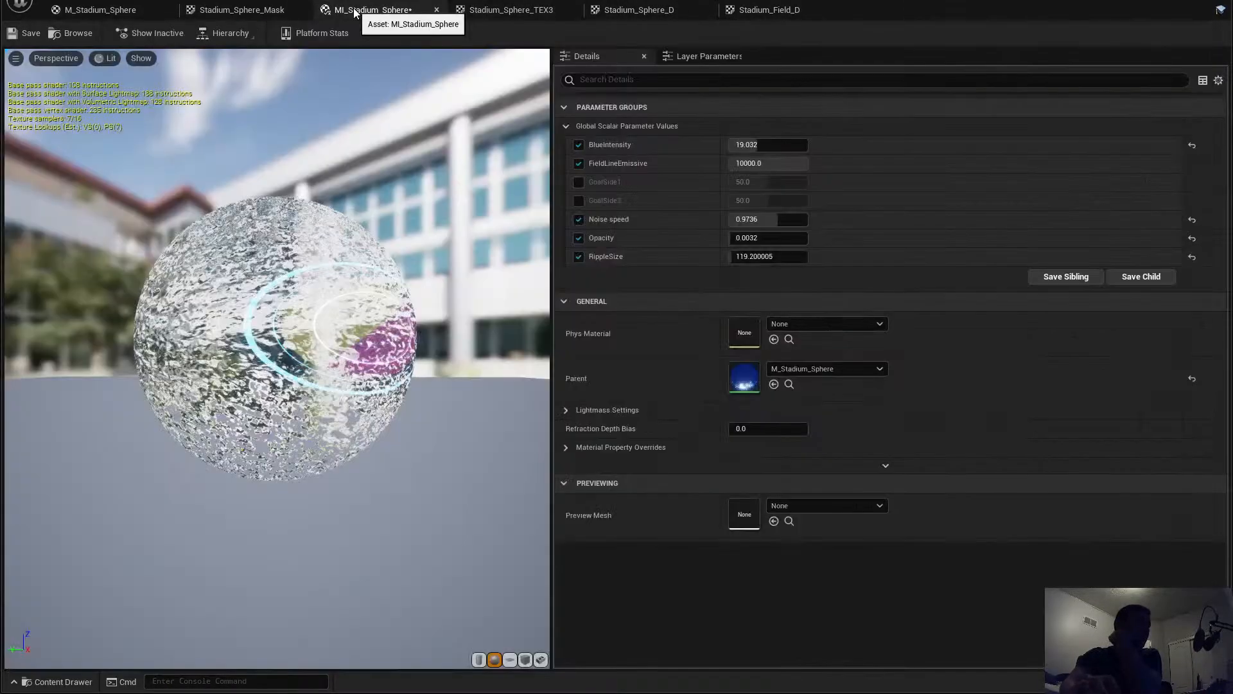
left_click(242, 11)
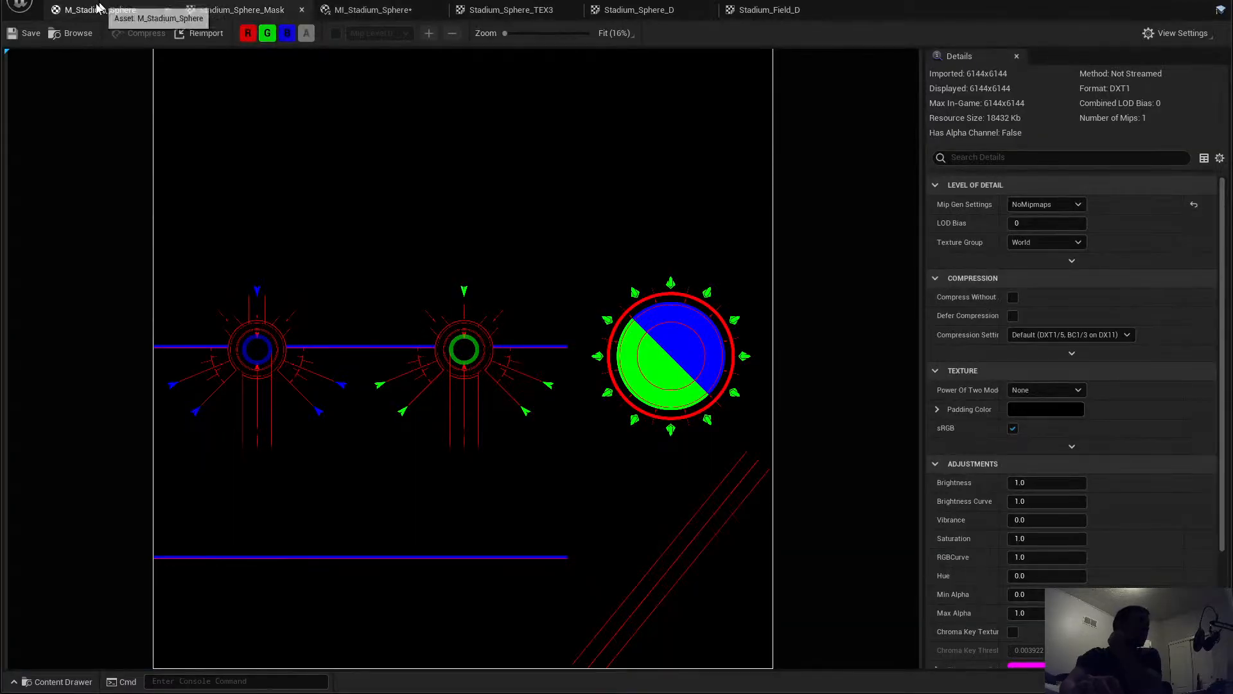
left_click(110, 11)
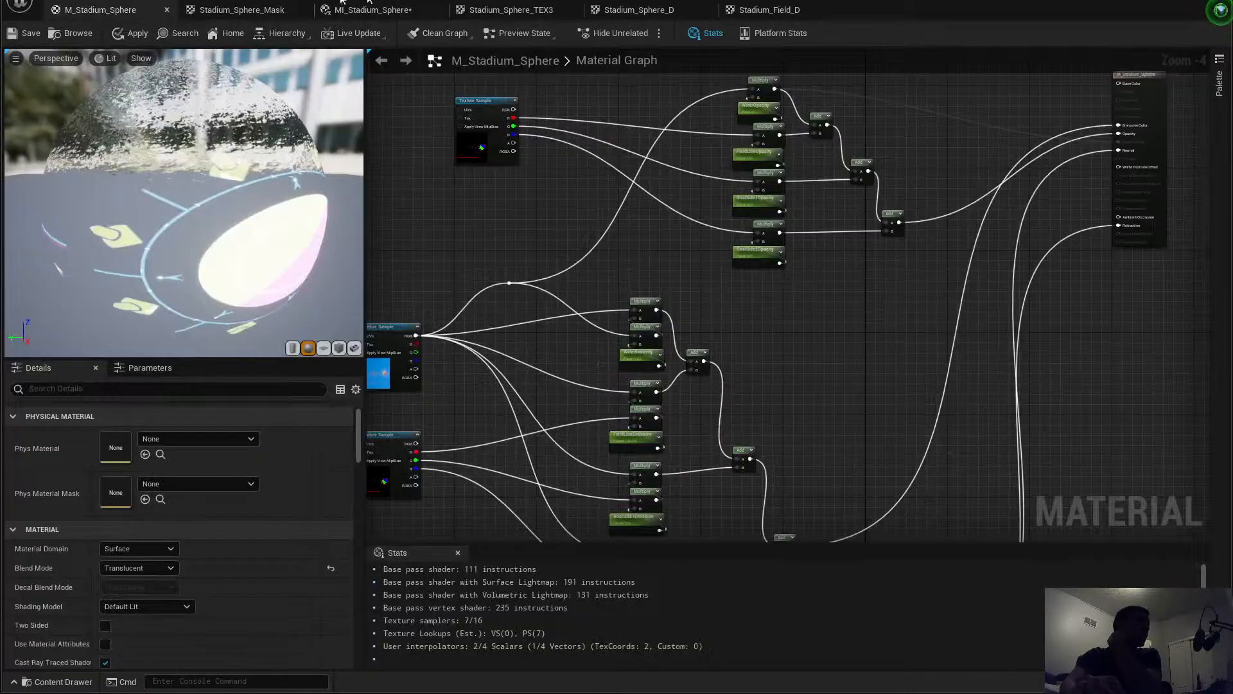
Step: Return to the Blitzball level, select the Stadium_Field mesh and open its Stadium_Field material graph
left_click(1149, 7)
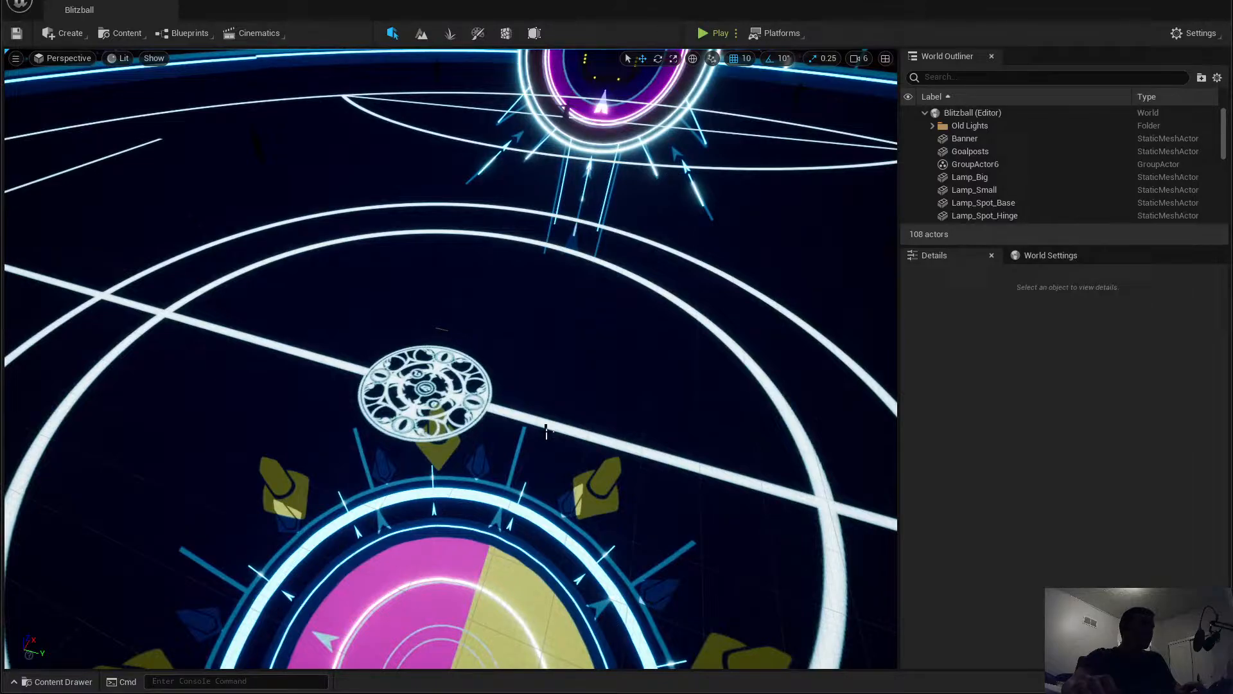
right_click_drag(547, 431, 524, 421)
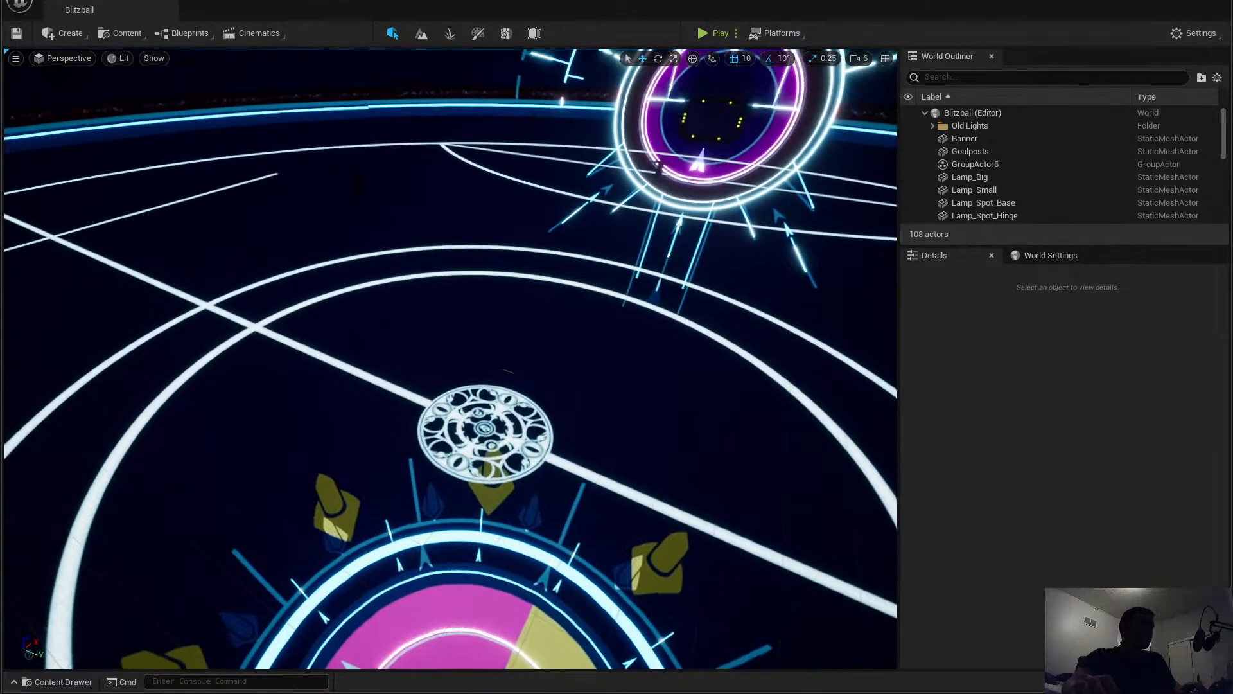
left_click(525, 421)
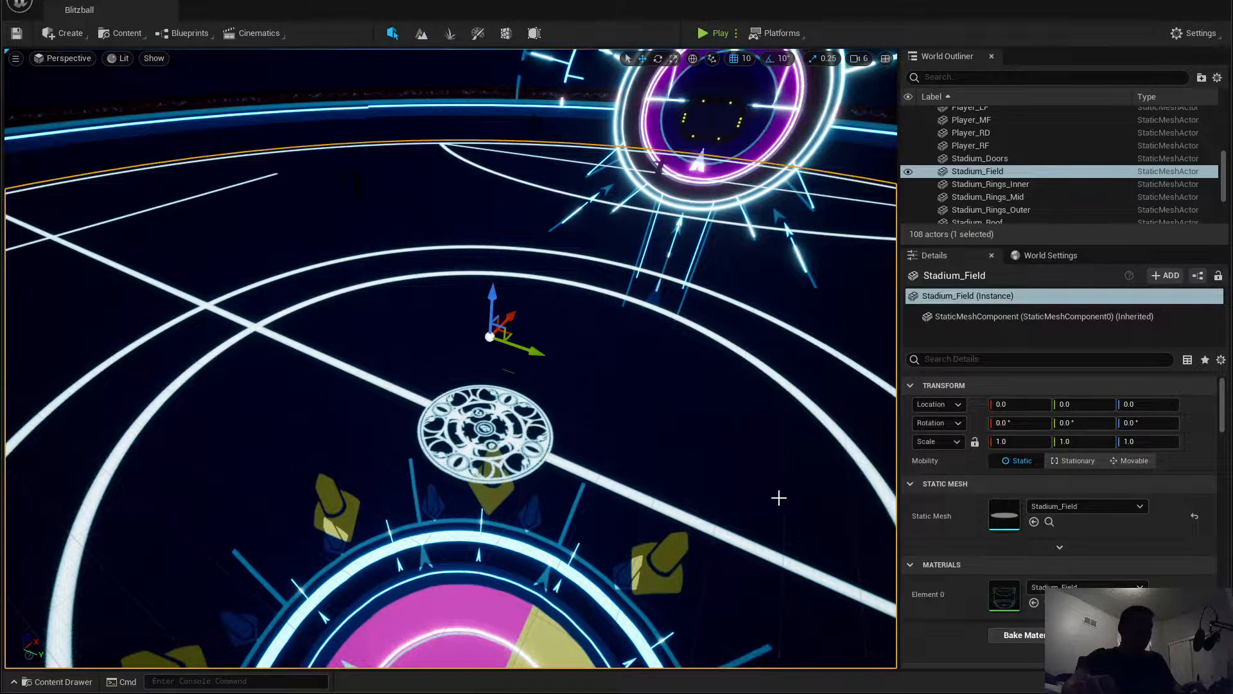
double_click(1006, 598)
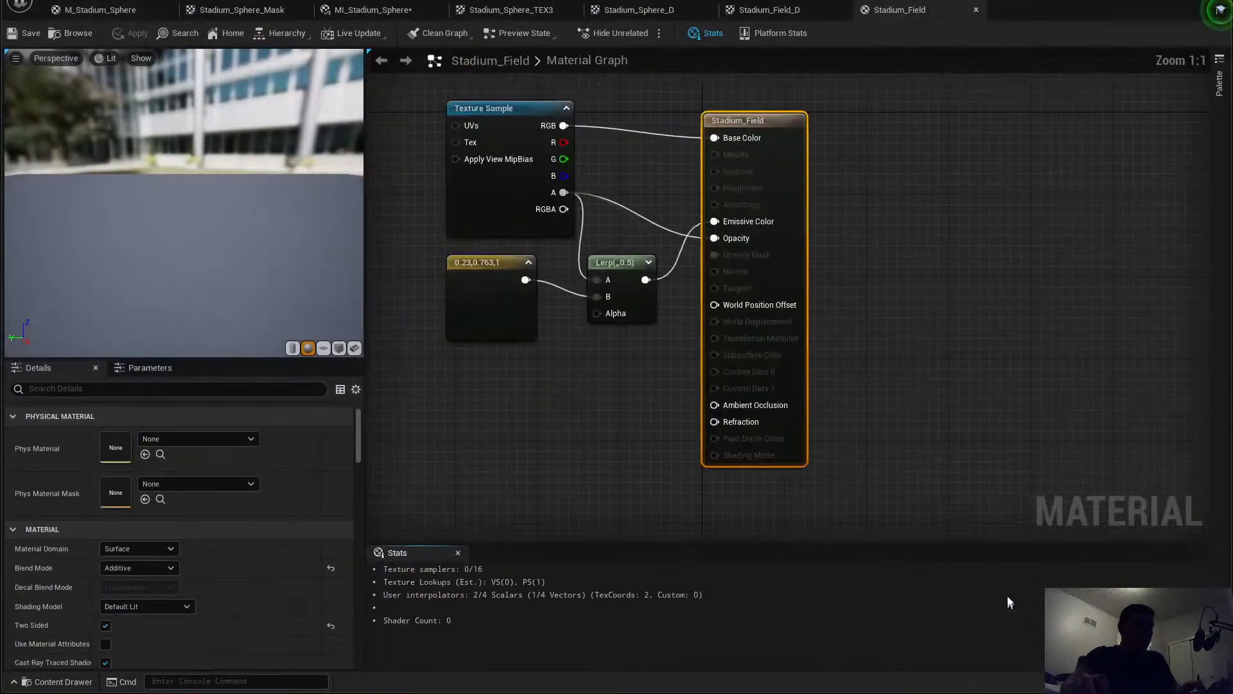
right_click_drag(602, 399, 702, 440)
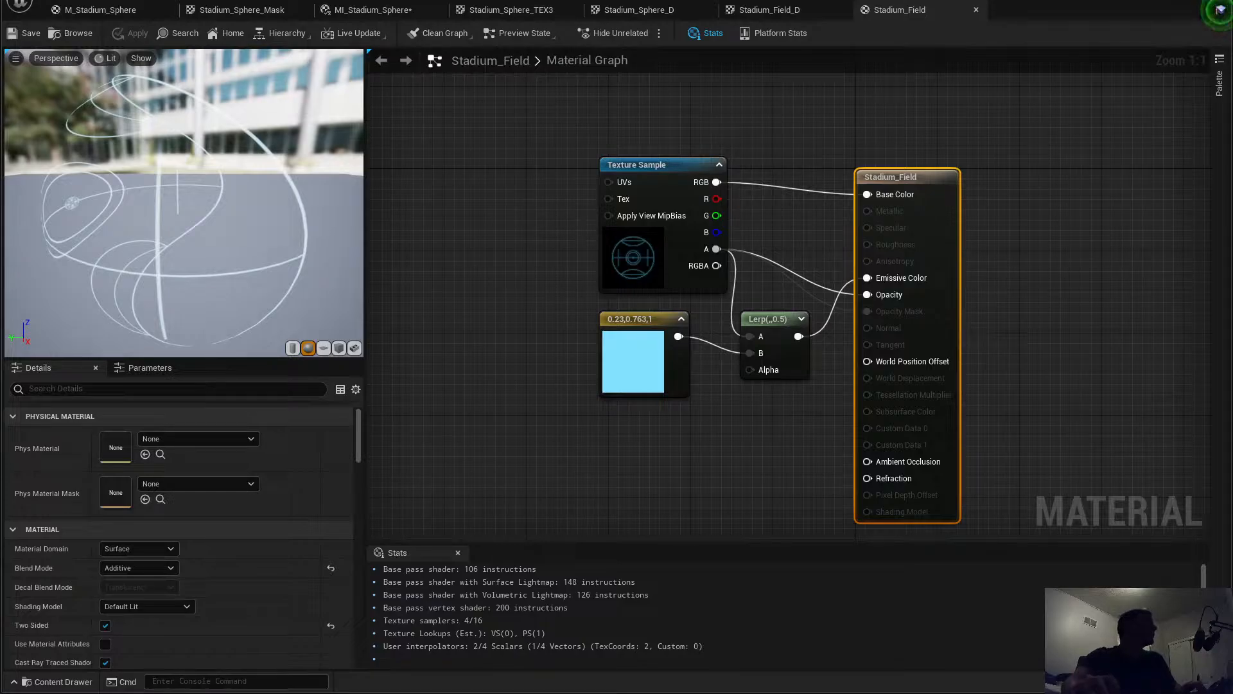
Step: Switch to Discord, find the field line image without the centre glyph in the older messages, and enlarge it to check
left_click(913, 692)
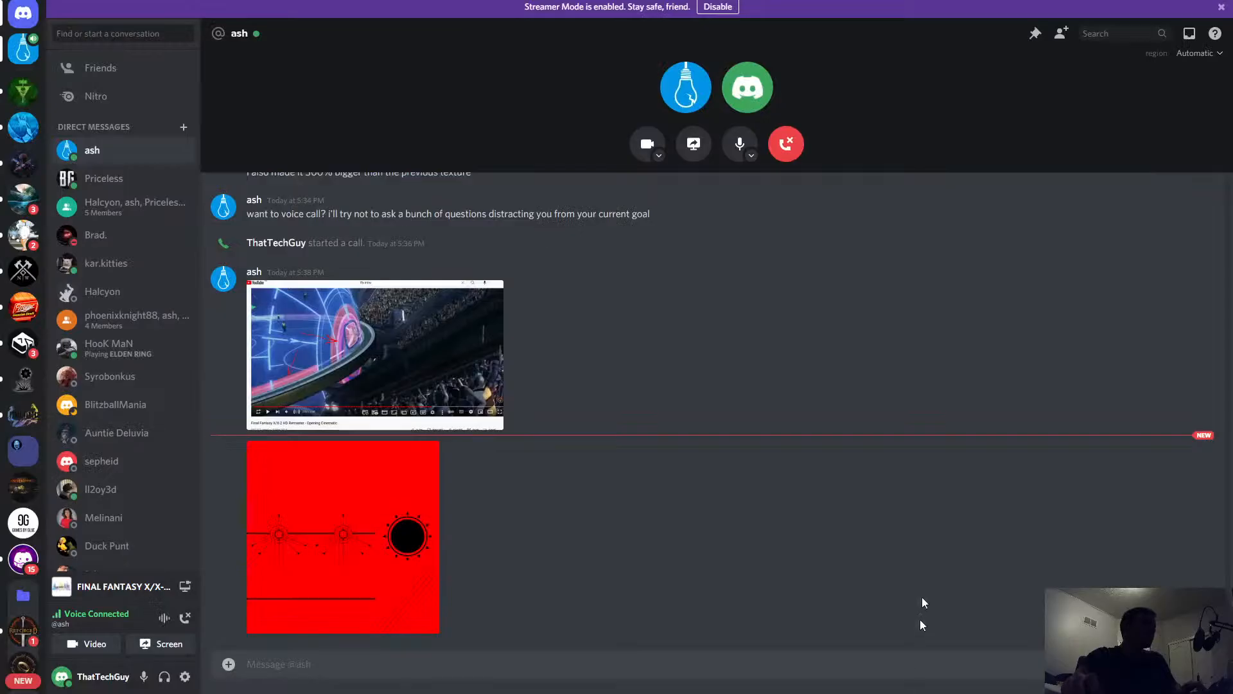
scroll(587, 399, "up", 8)
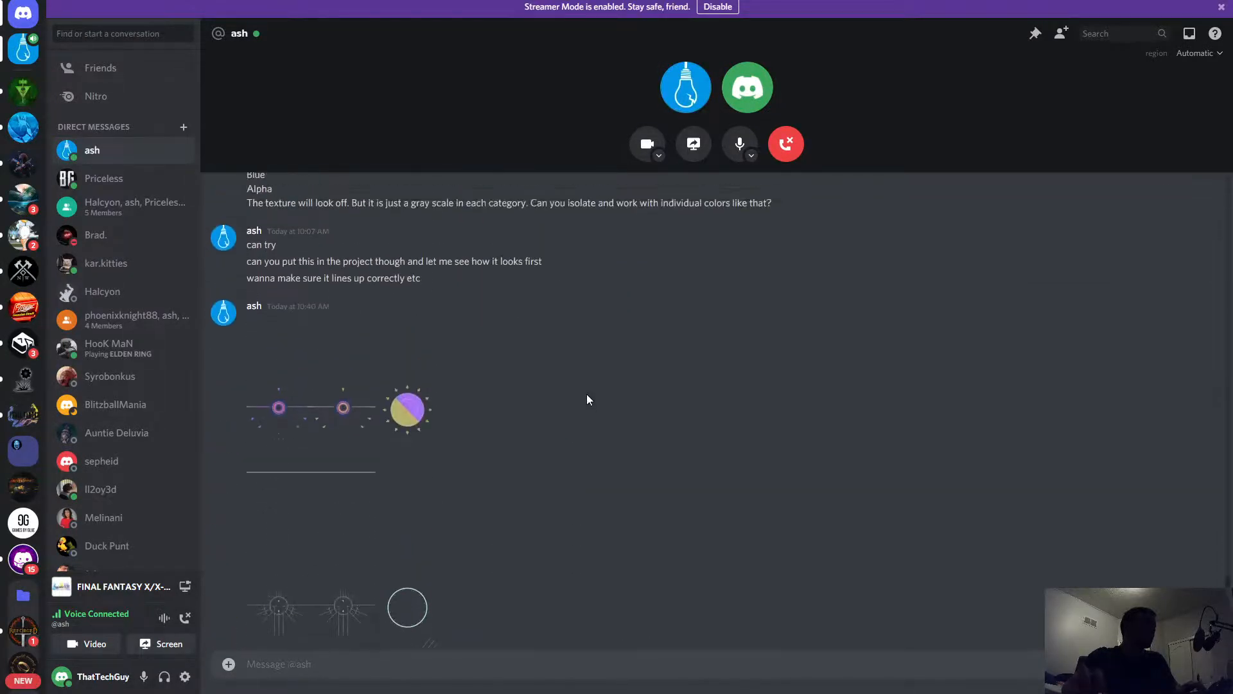
scroll(587, 400, "up", 10)
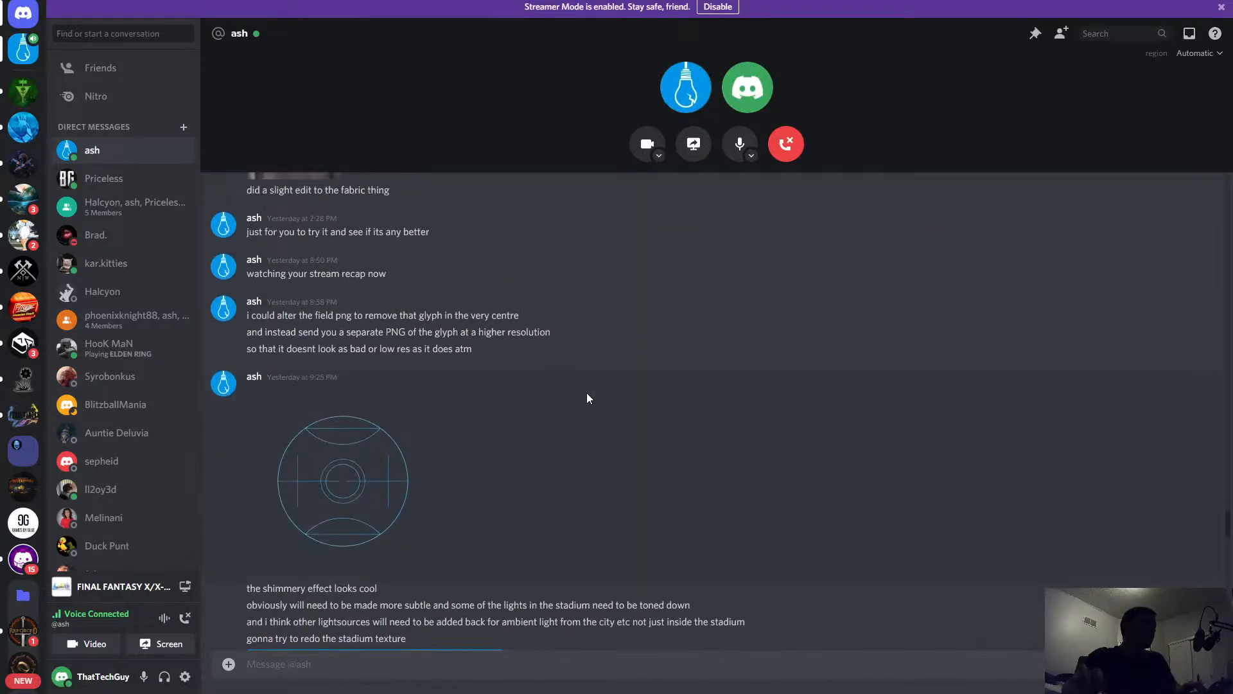
scroll(587, 398, "up", 4)
scroll(350, 418, "down", 5)
left_click(354, 419)
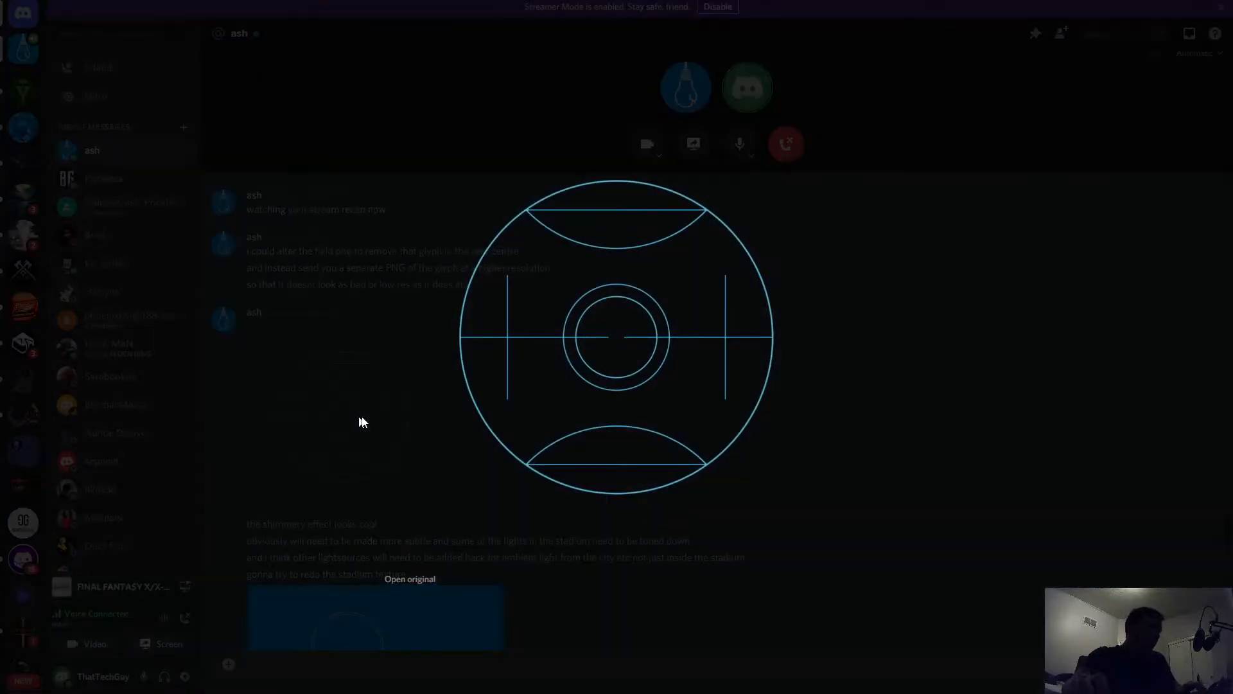
left_click(857, 365)
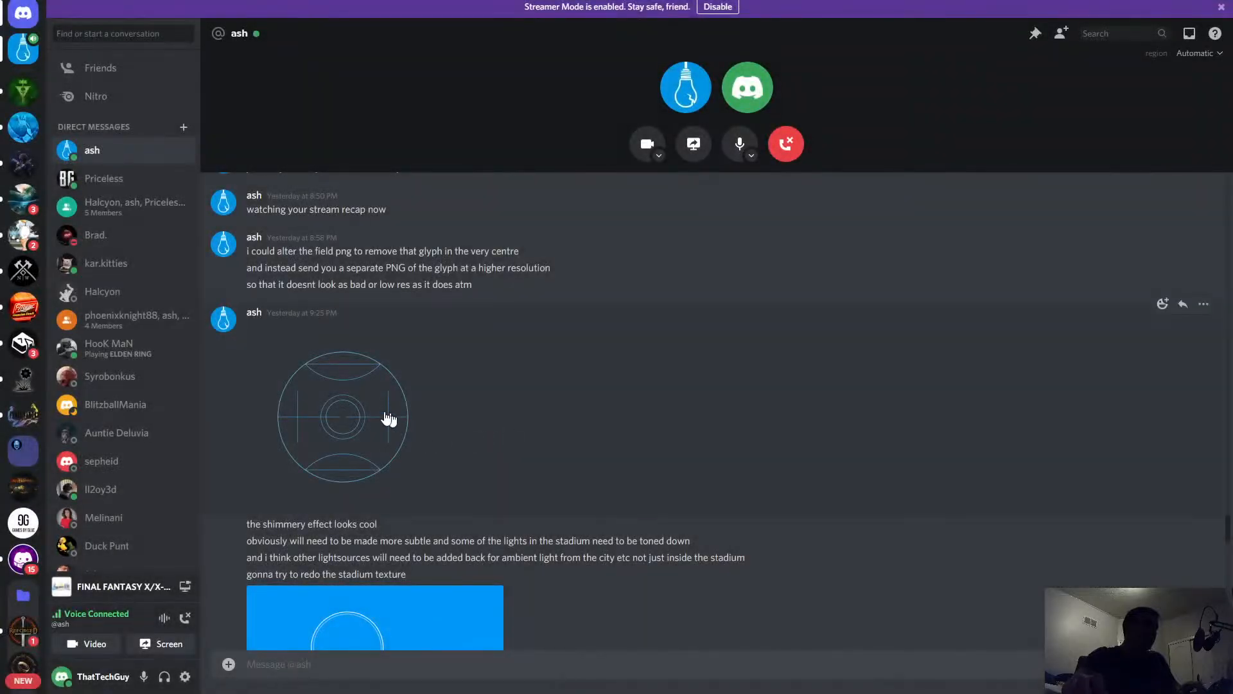
Step: Save the glyph-free field line image from the Discord chat
right_click(370, 411)
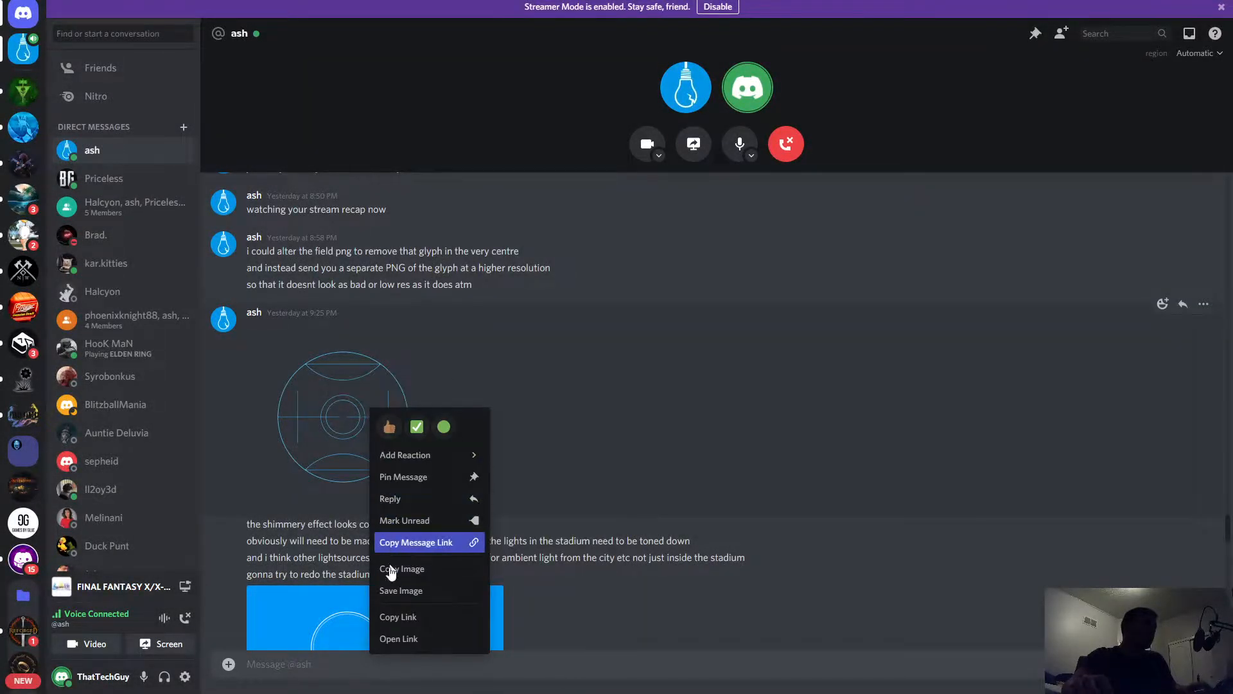
left_click(421, 591)
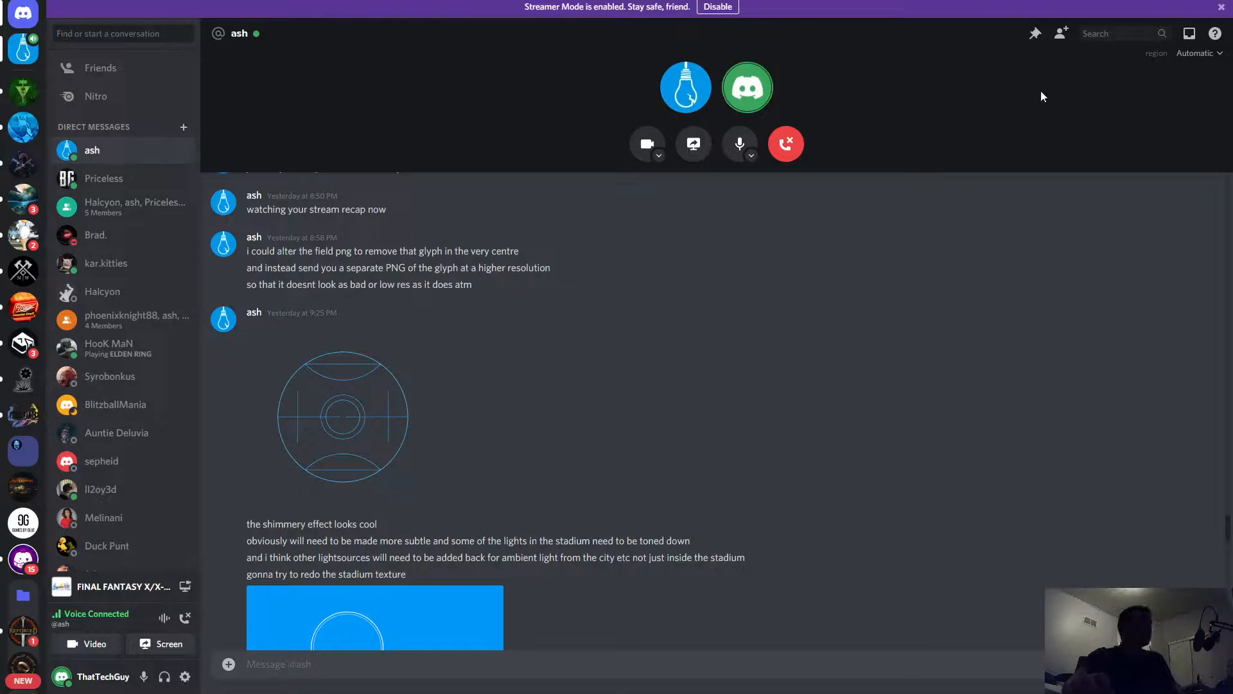
scroll(853, 401, "down", 10)
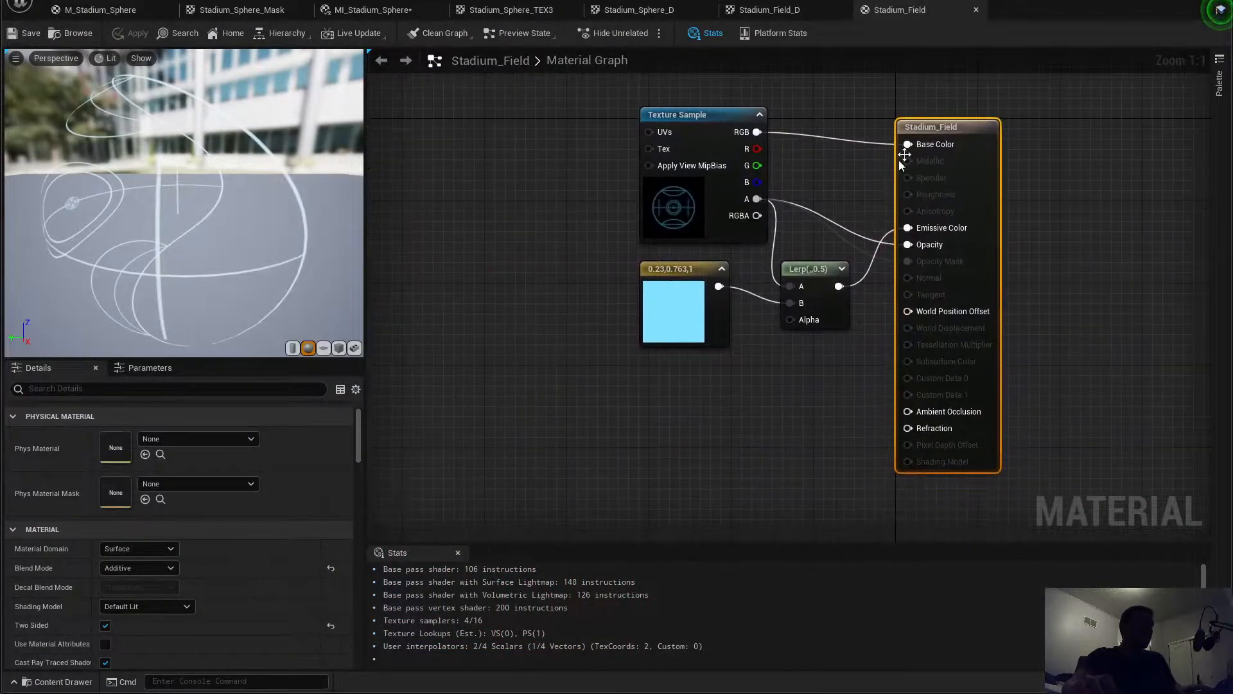
Step: Return to Unreal Editor and look back through the field and sphere textures, material instance and M_Stadium_Sphere graph, ending on Stadium_Sphere_Mask
left_click(770, 10)
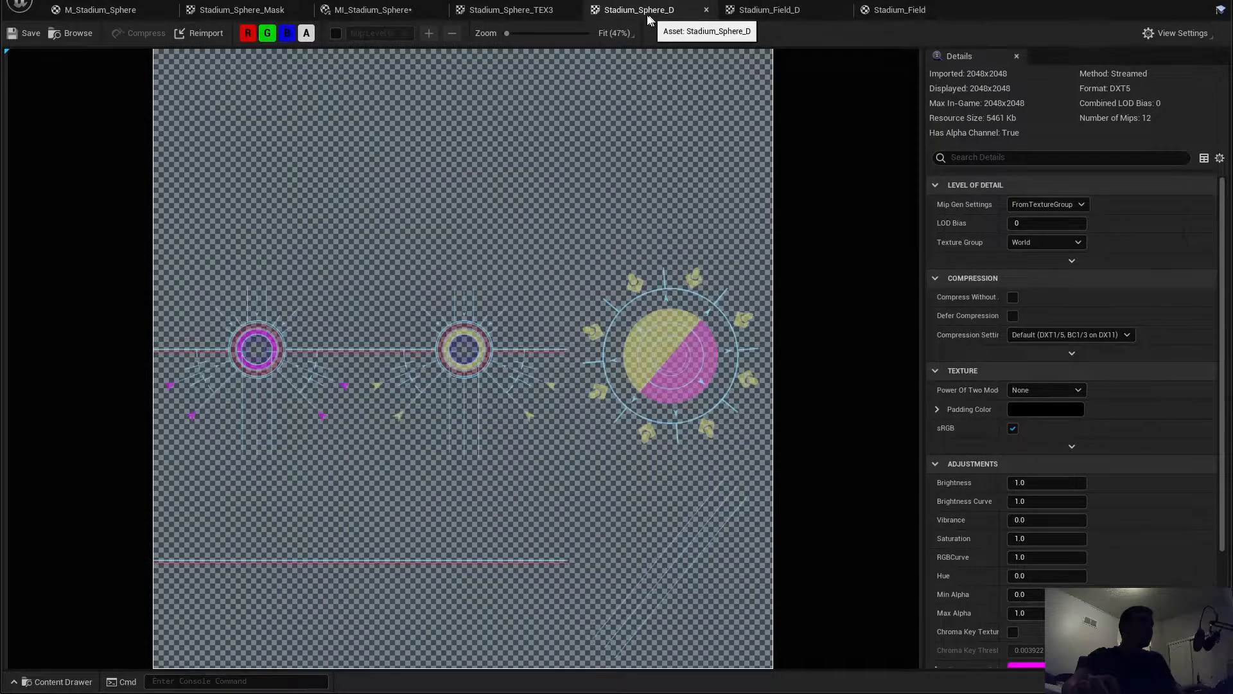
left_click(513, 10)
left_click(397, 12)
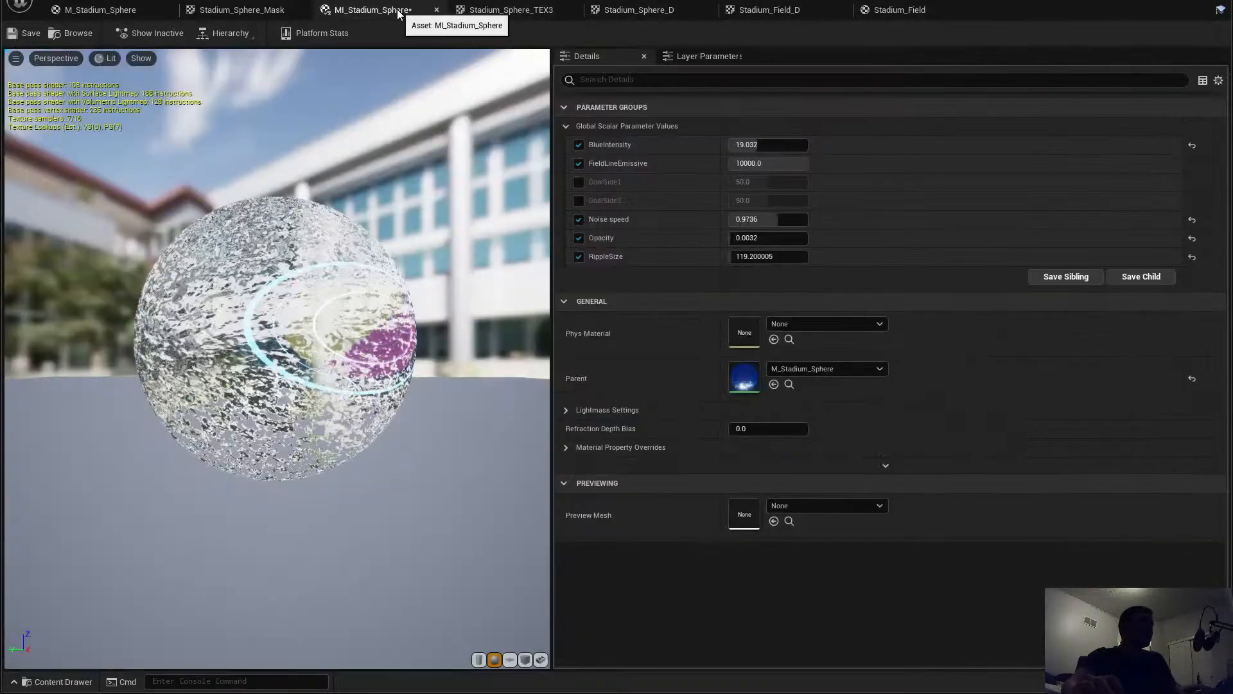
left_click(244, 11)
left_click(122, 10)
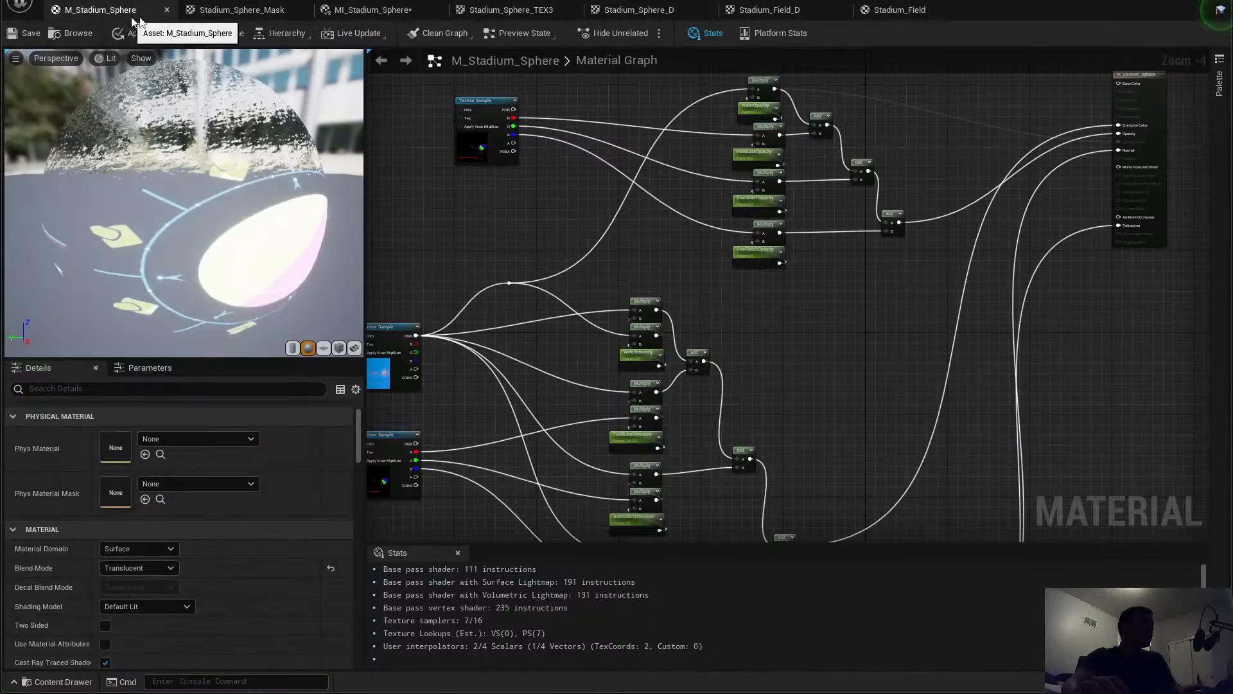
left_click(243, 11)
left_click(379, 10)
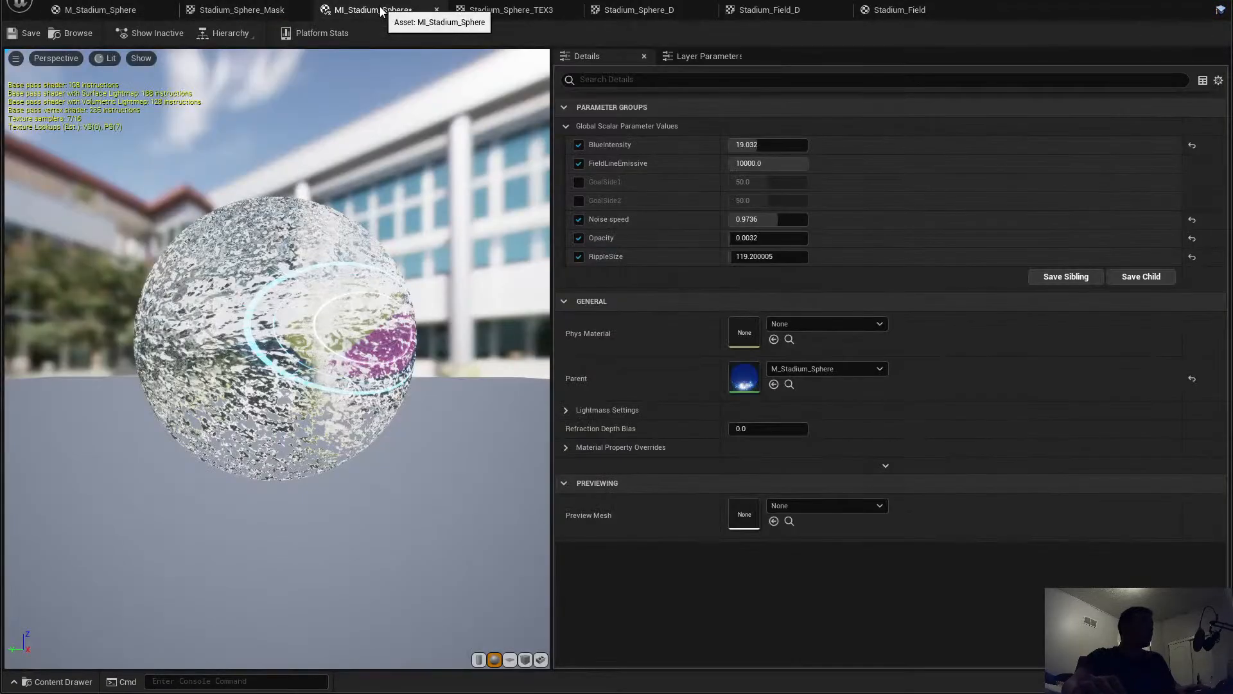
left_click(252, 11)
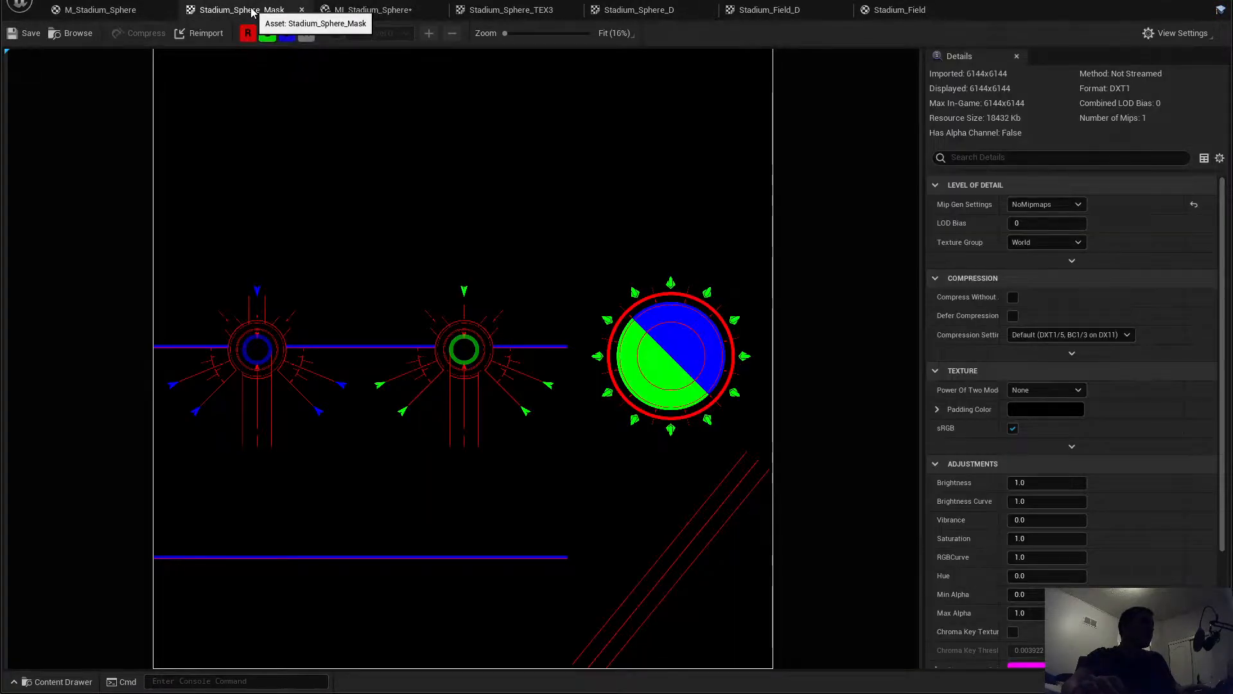
Step: Return to M_Stadium_Sphere and apply its pending material changes
left_click(102, 9)
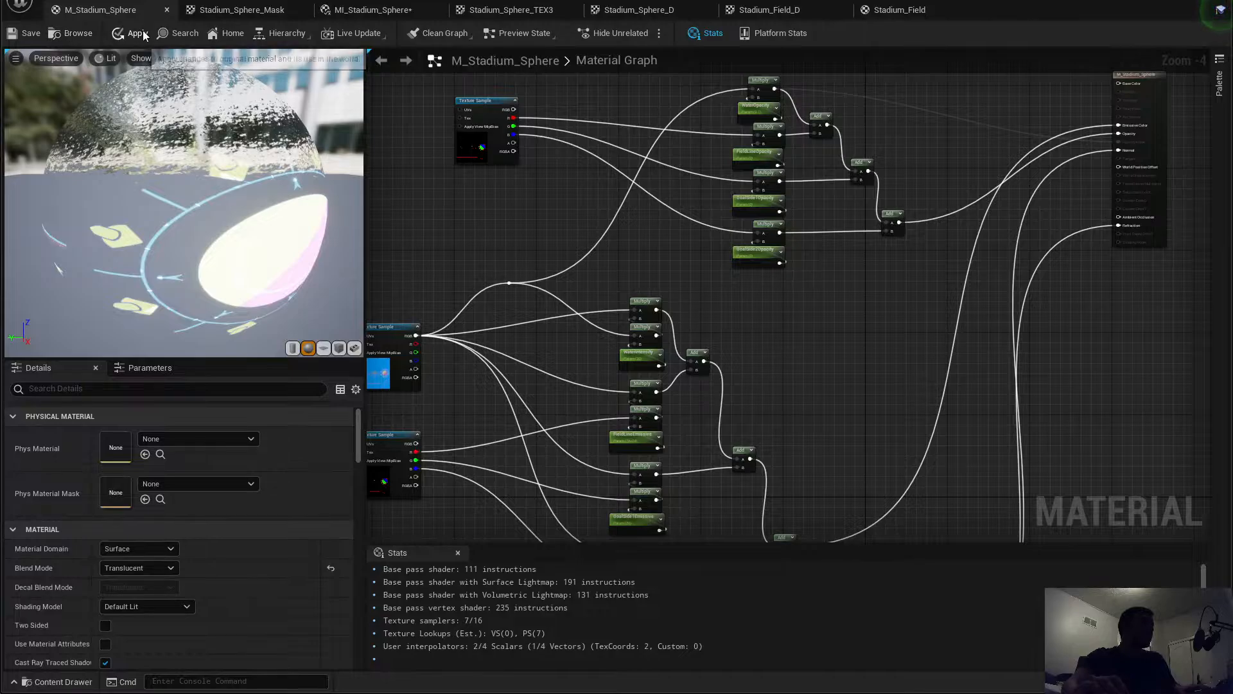
left_click(144, 36)
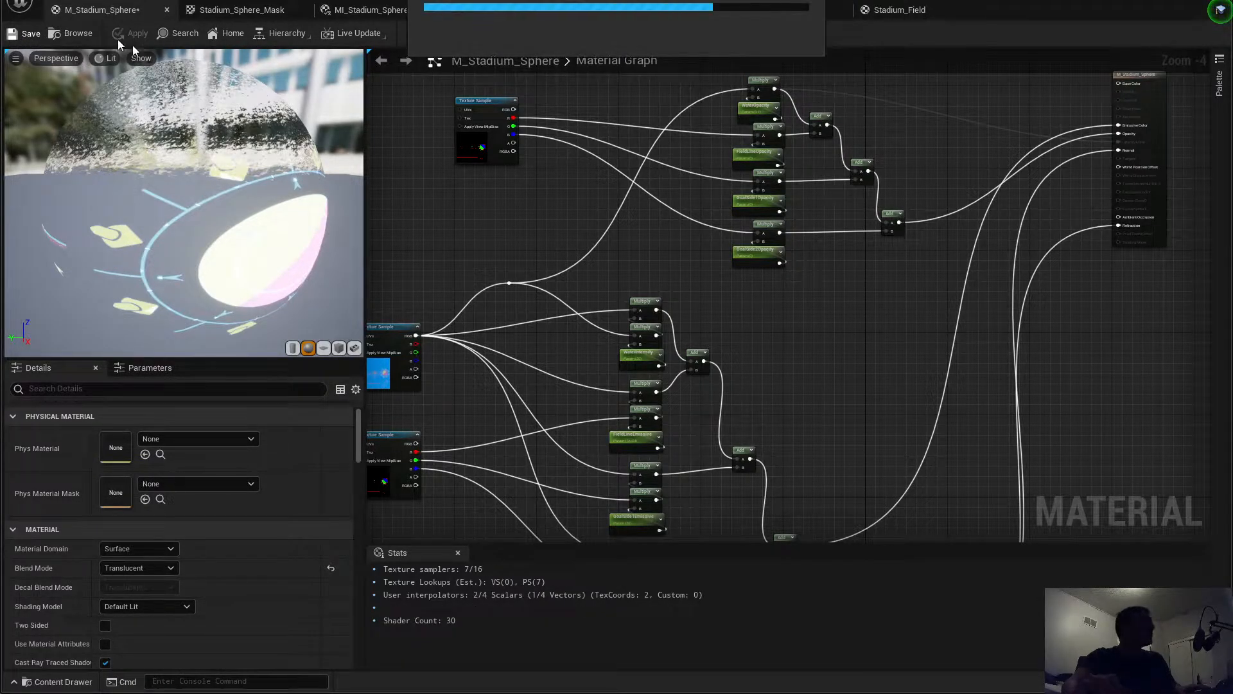
Step: Switch to Discord, enlarge the newly posted red water mask image to check it, and save the image without overwriting the existing file
key("alt+Tab")
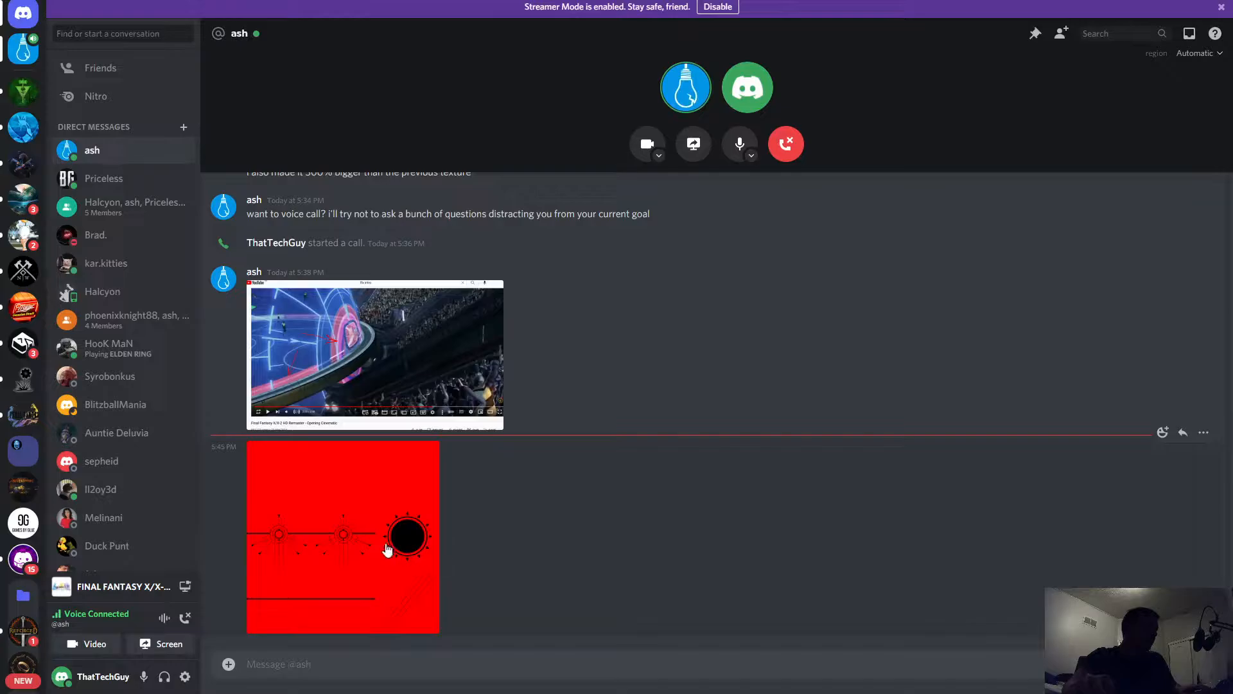
scroll(599, 529, "up", 7)
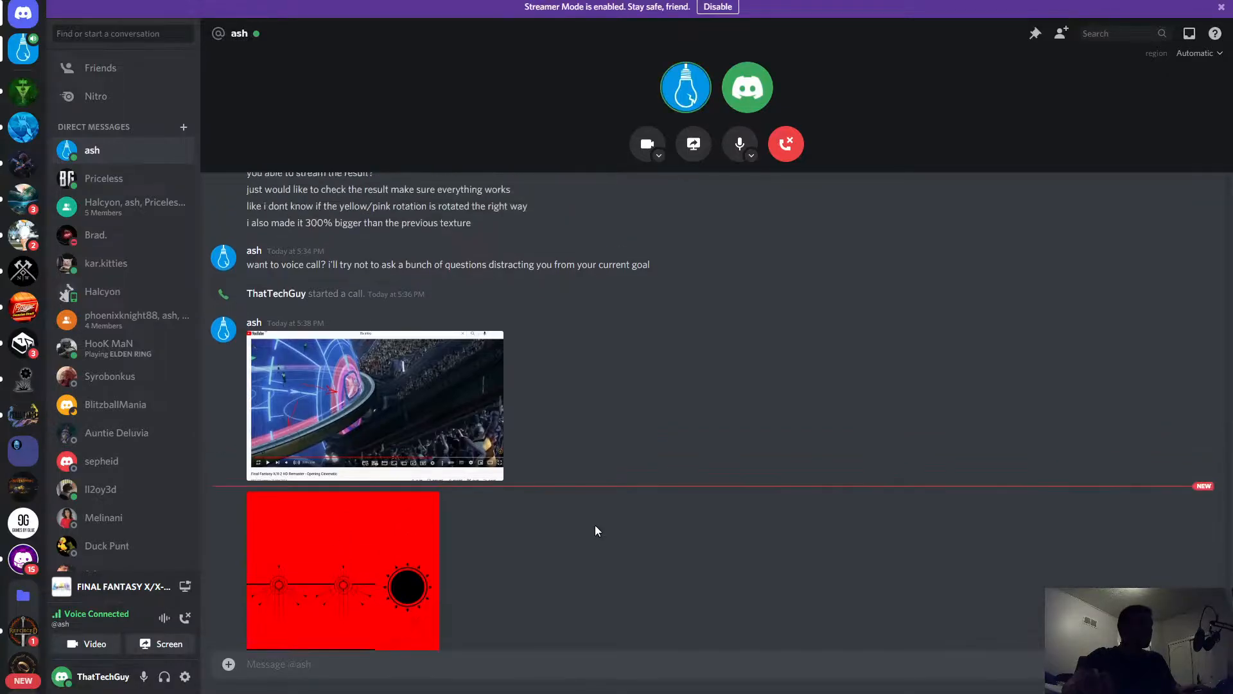
scroll(585, 520, "down", 5)
scroll(580, 523, "down", 2)
left_click(312, 534)
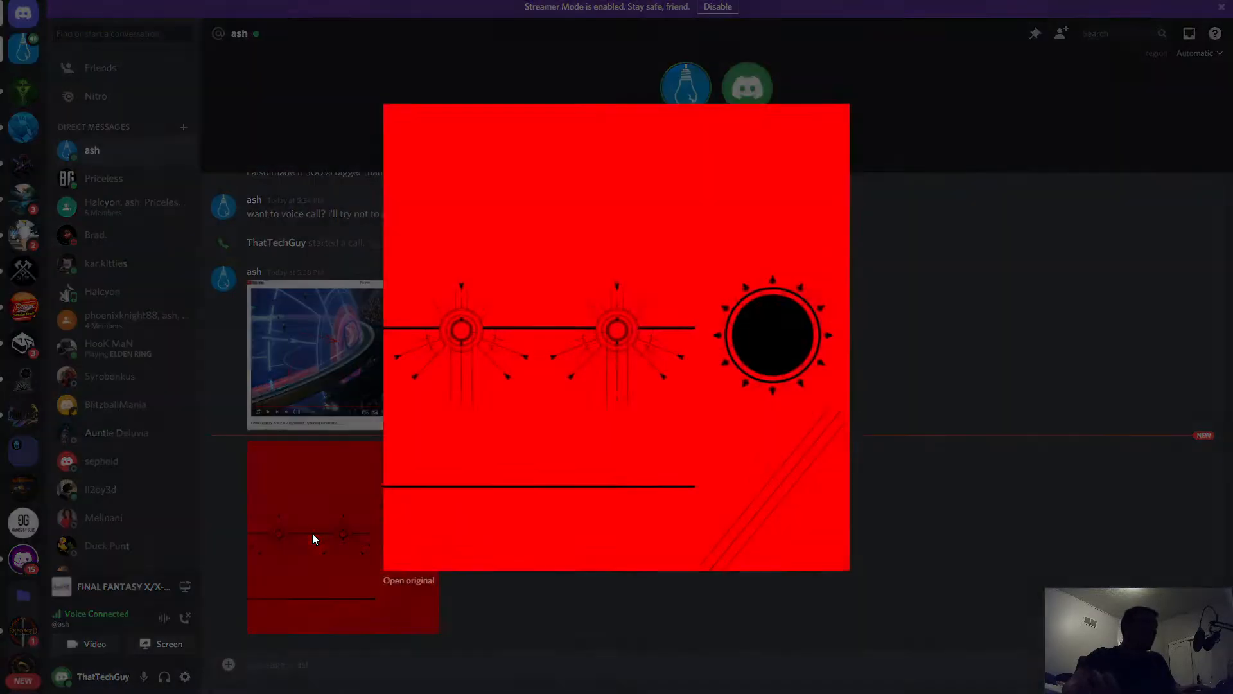
left_click(354, 553)
right_click(347, 532)
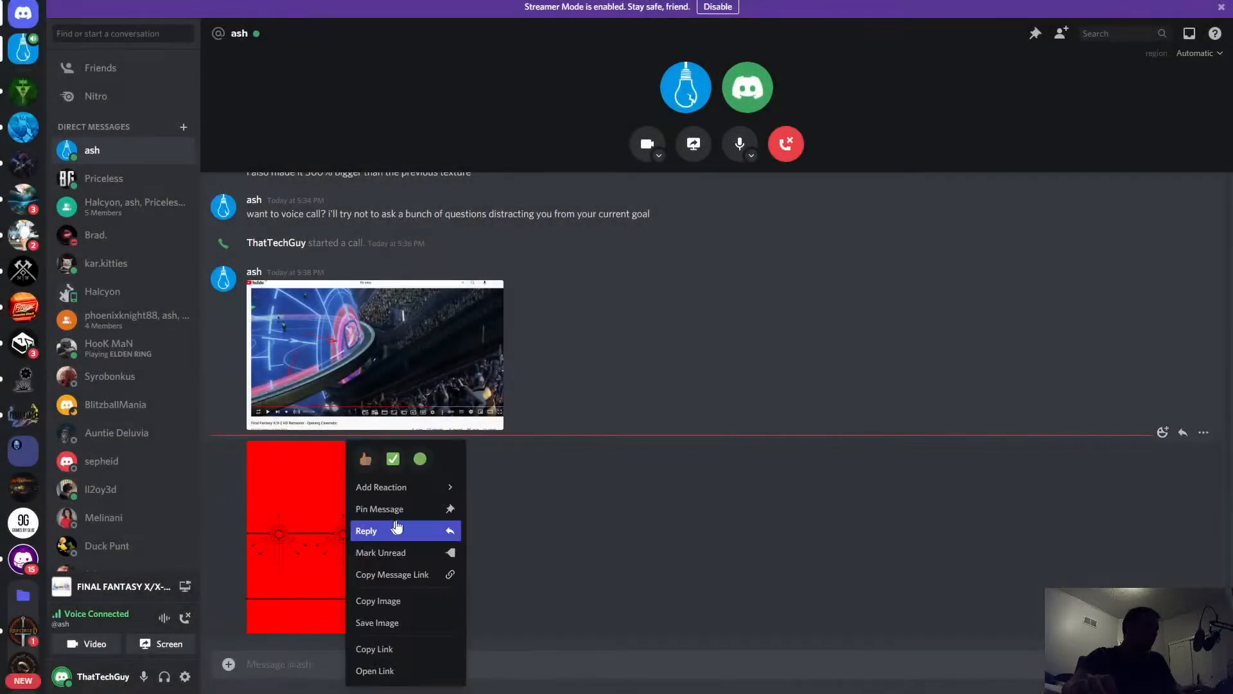
left_click(393, 624)
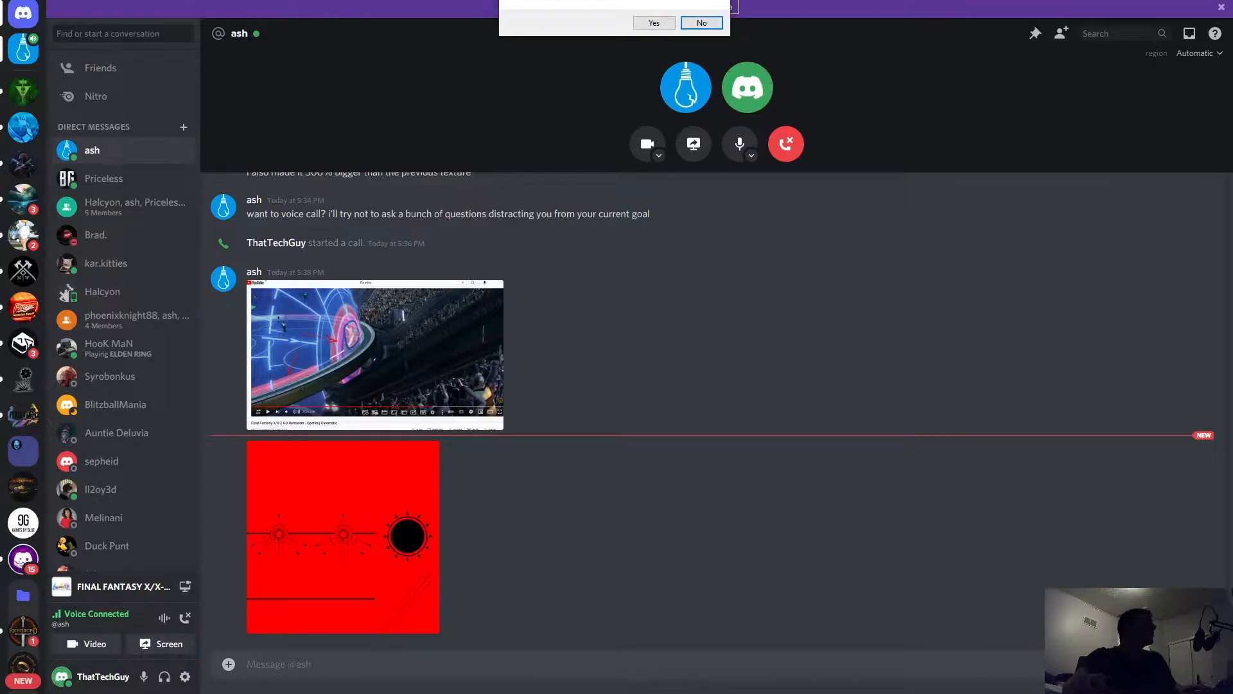
left_click(715, 23)
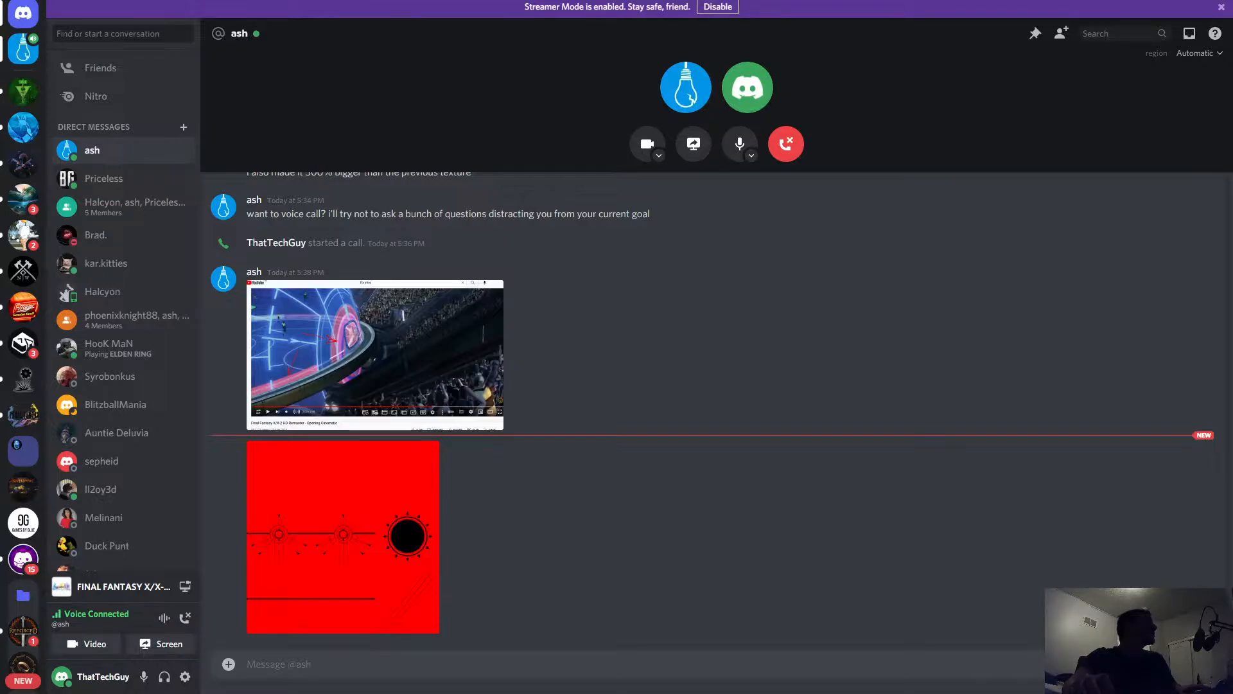
Step: In Unreal Editor, add the red mask as a Texture Sample in M_Stadium_Sphere and connect its R output to the water reroute node
mouse_move(1232, 225)
left_mouse_down()
mouse_move(1207, 220)
mouse_move(1232, 220)
left_mouse_up()
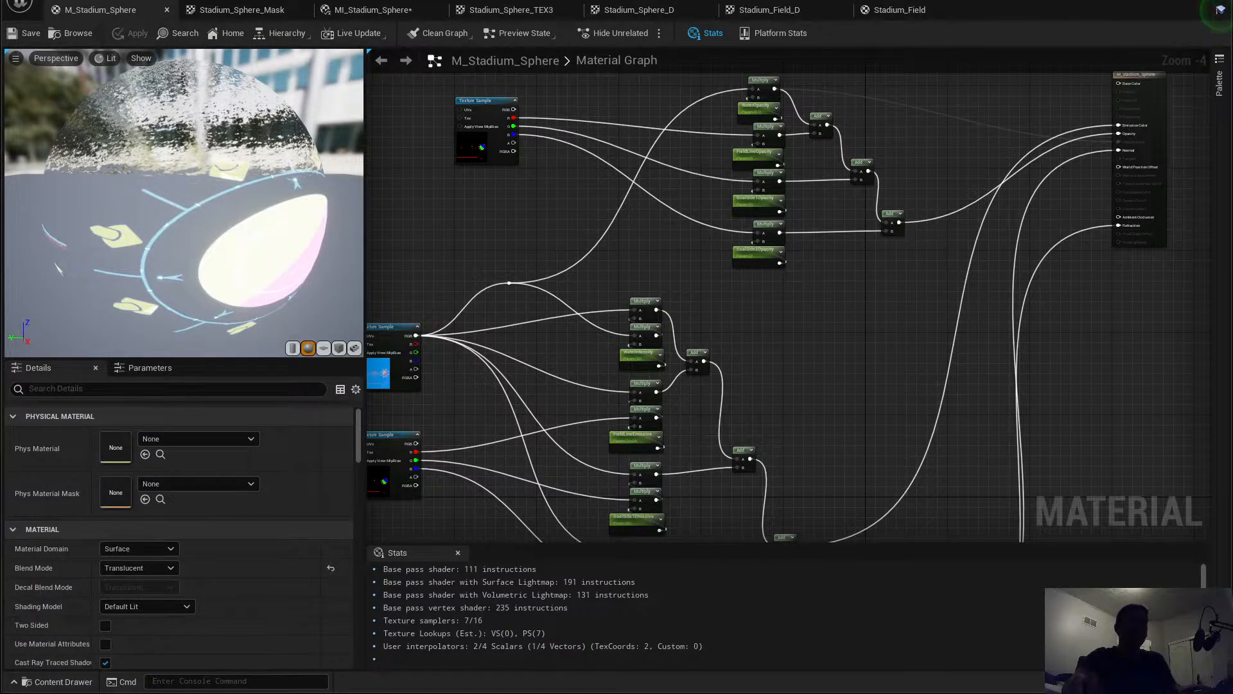
left_click_drag(1232, 257, 393, 220)
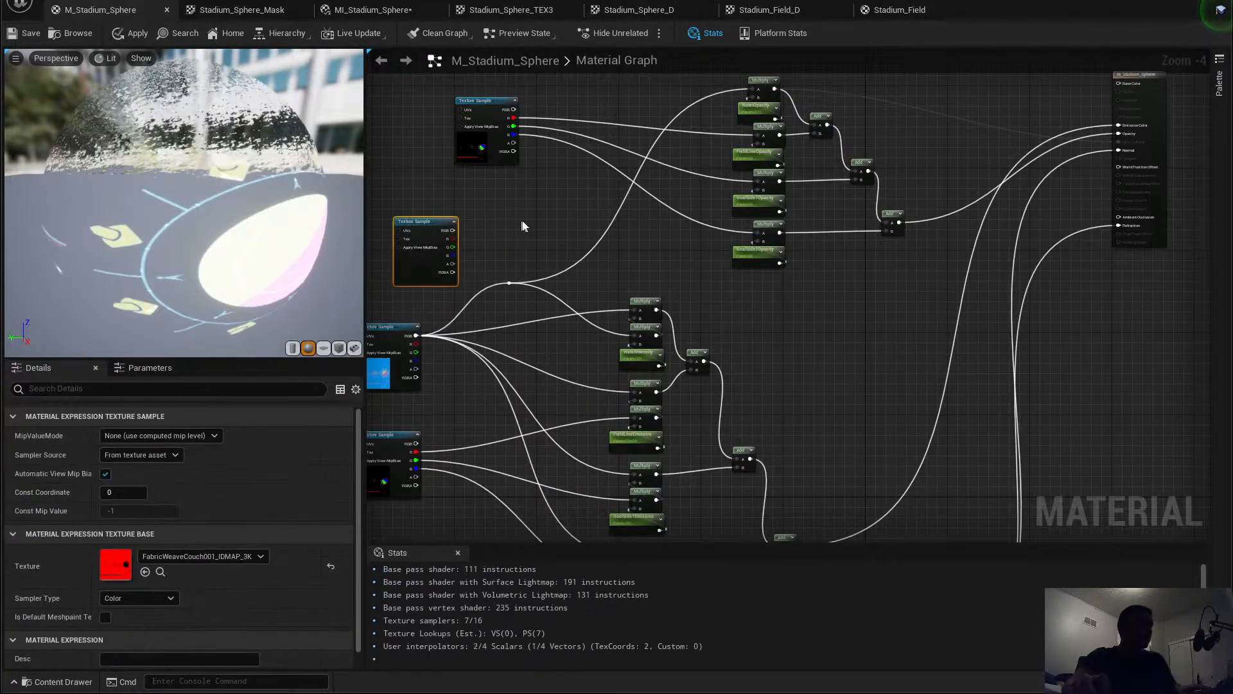
scroll(655, 241, "up", 3)
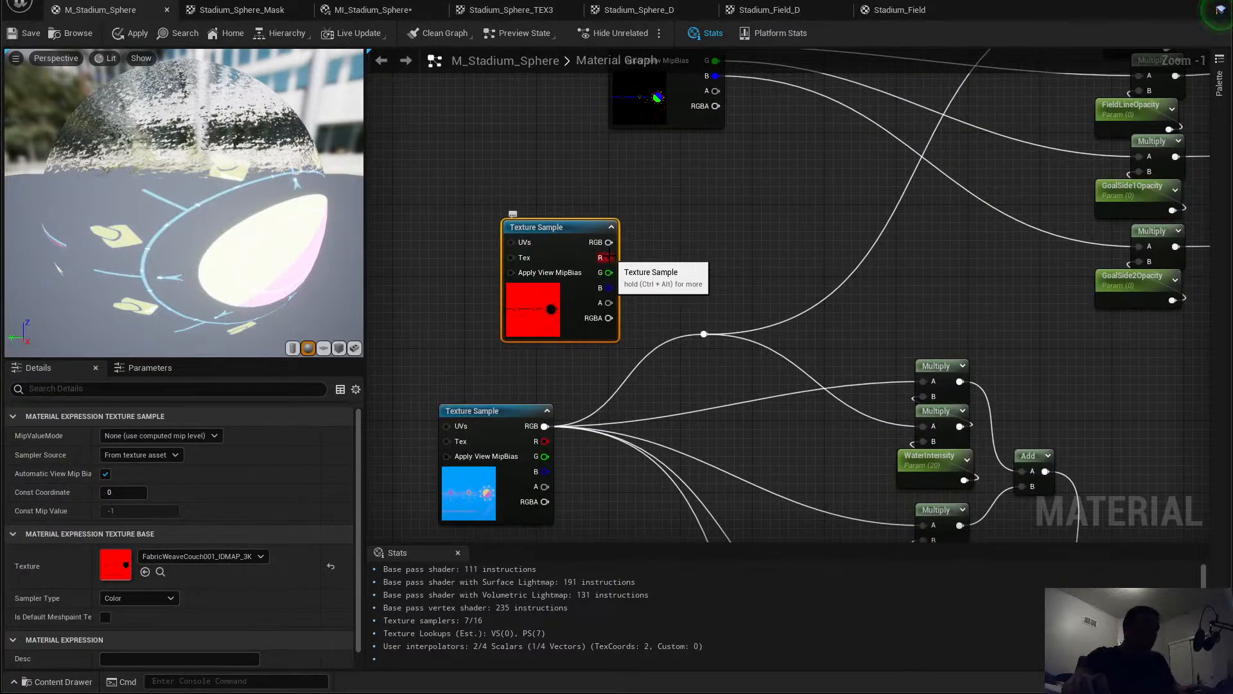
left_click_drag(605, 257, 704, 333)
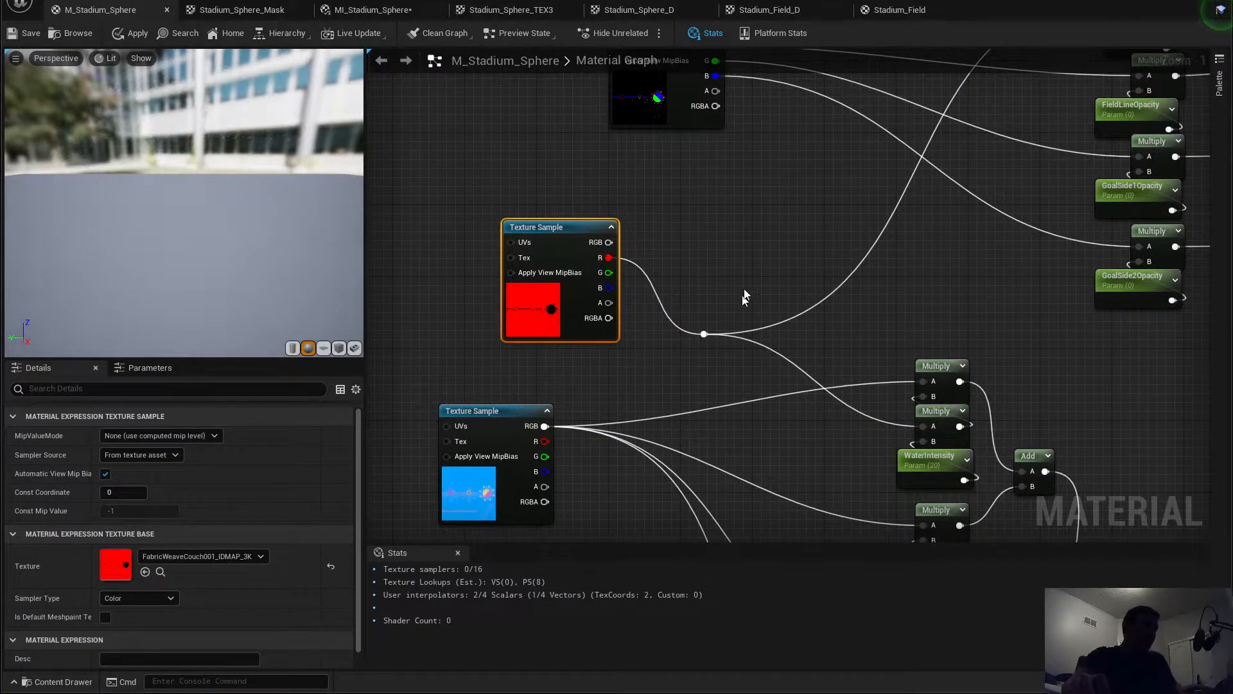
Step: Add a Stadium_Sphere_TEX3 Texture Sample and connect its RGB to the four emissive Multiply nodes in place of Stadium_Sphere_D
scroll(674, 286, "down", 3)
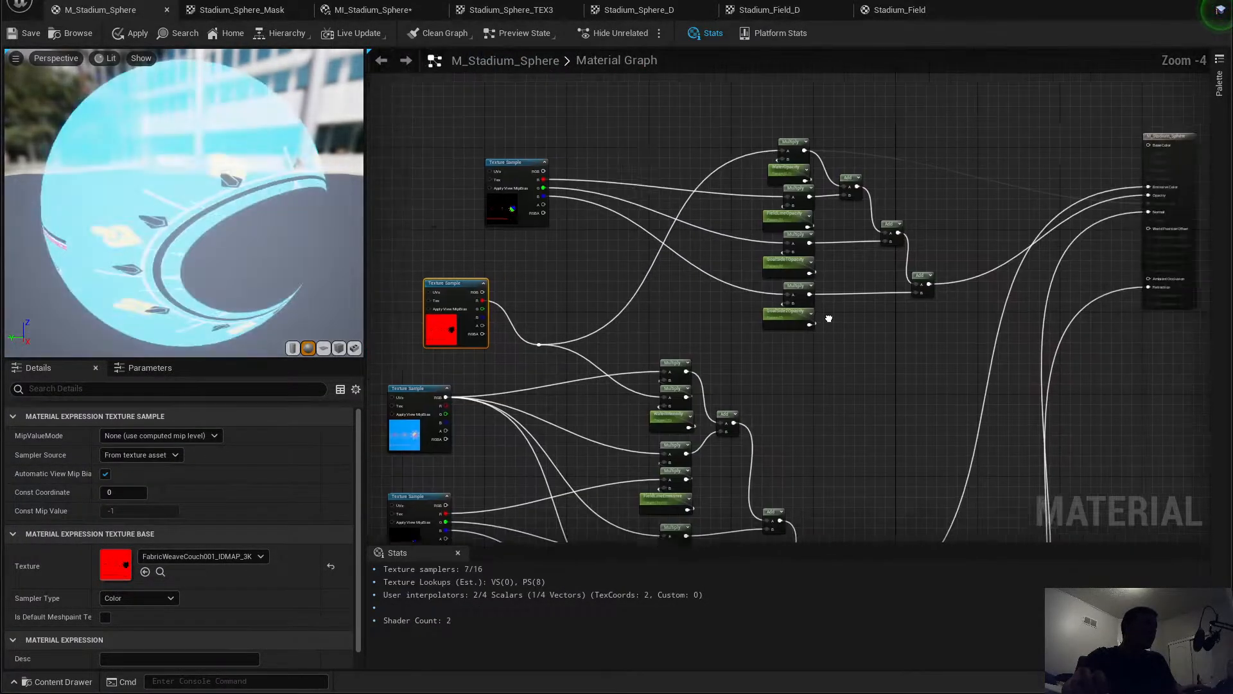
right_click_drag(829, 319, 847, 271)
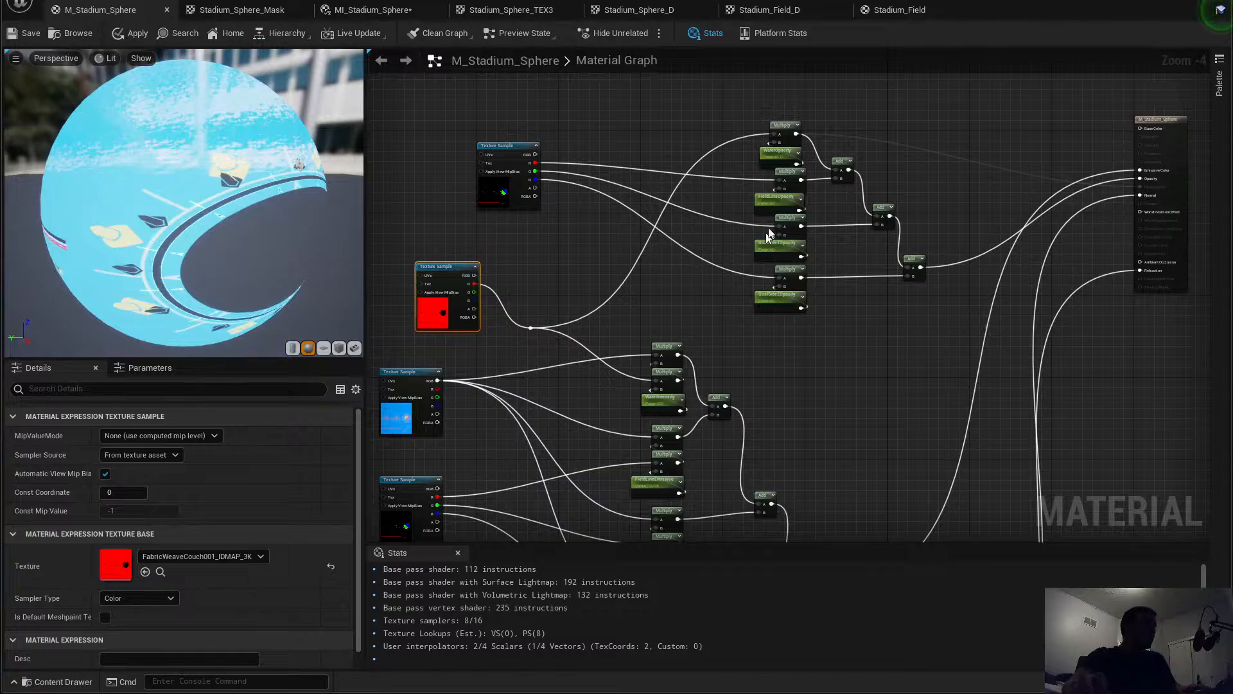
scroll(768, 232, "up", 2)
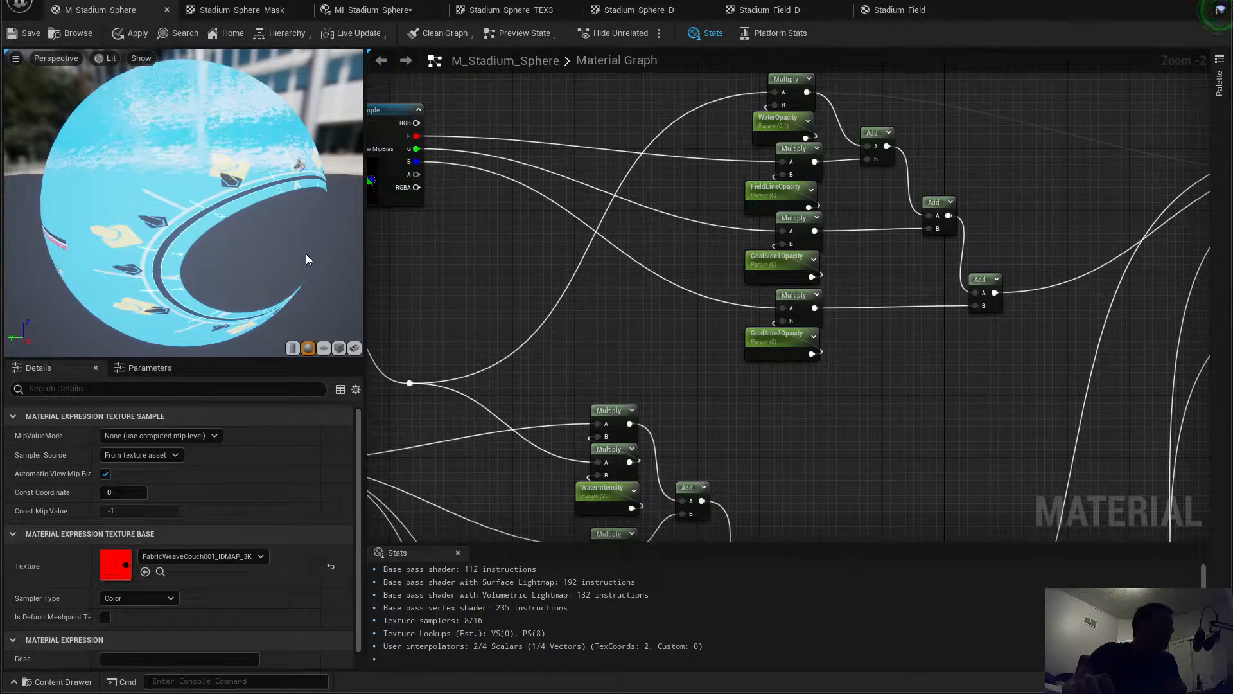
right_click_drag(473, 241, 725, 166)
right_click_drag(772, 229, 681, 113)
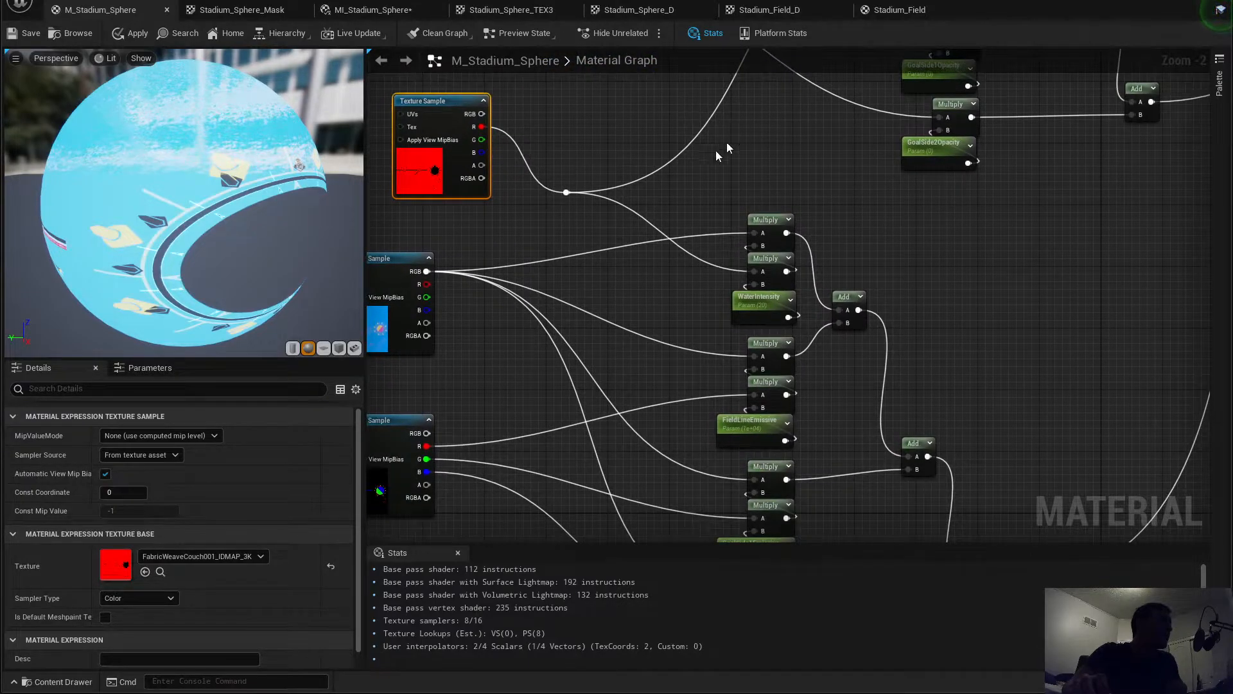
right_click_drag(715, 150, 754, 126)
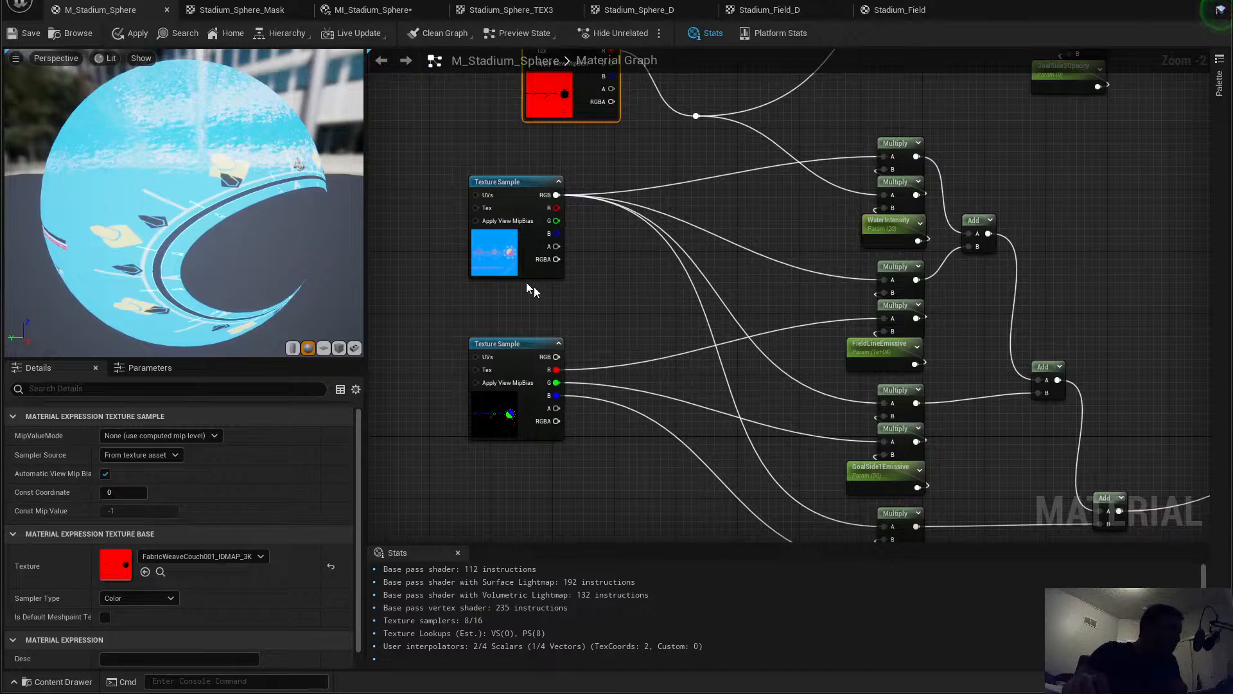
left_click(509, 261)
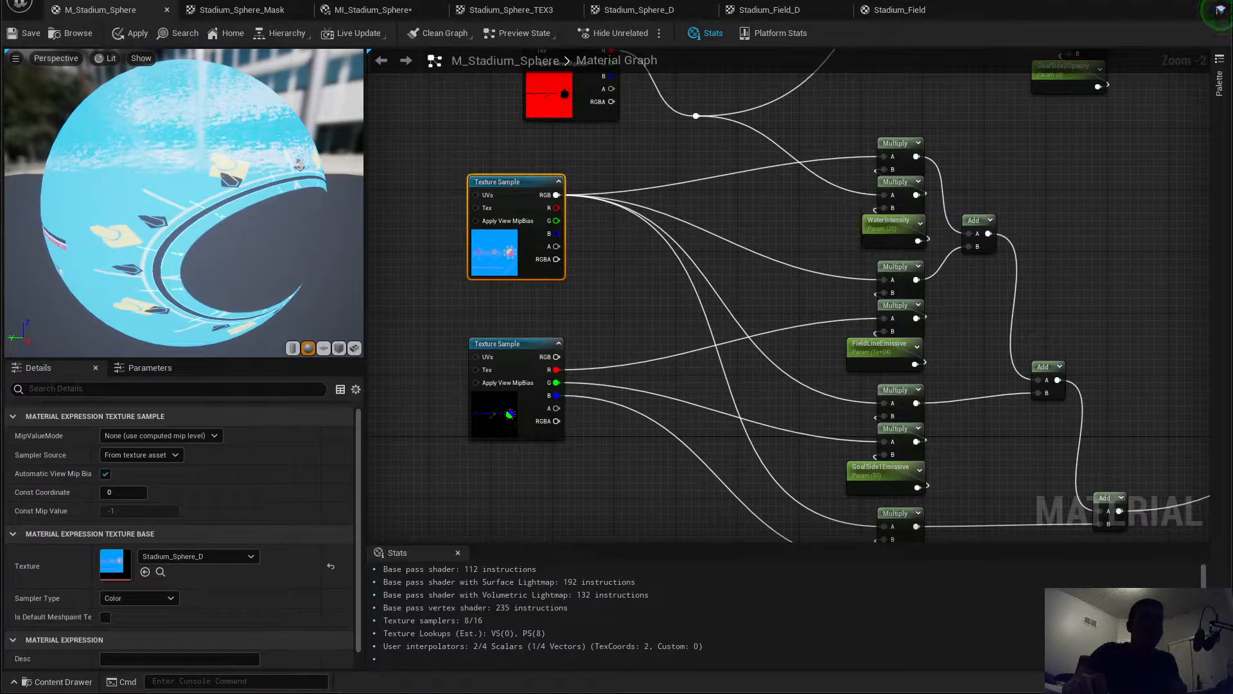
left_click_drag(1232, 450, 884, 156)
left_click_drag(648, 249, 892, 283)
left_click_drag(649, 250, 885, 441)
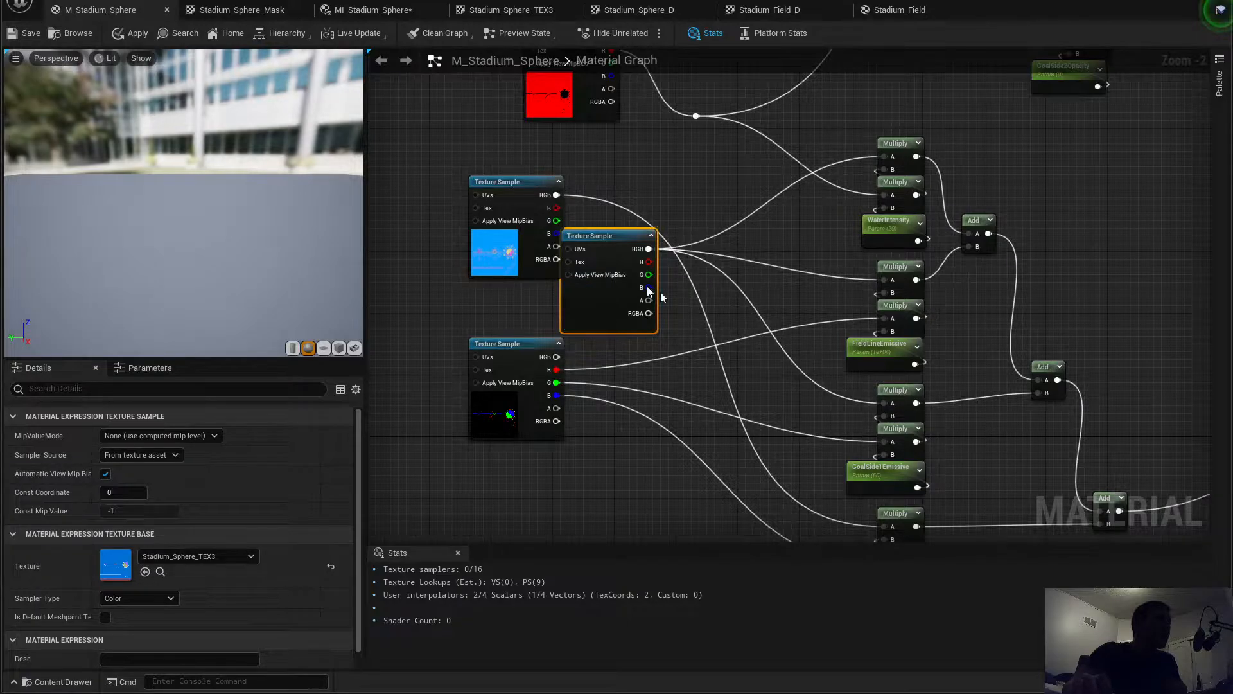
left_click_drag(649, 249, 888, 511)
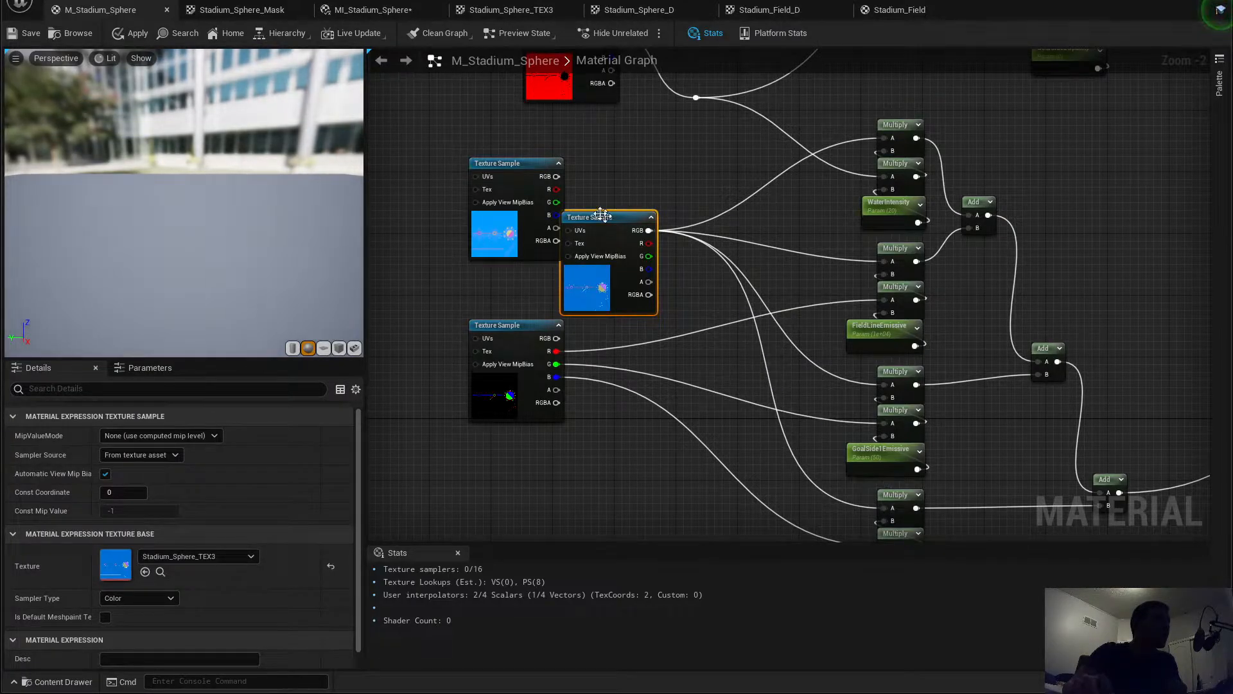
left_click_drag(591, 218, 607, 170)
Step: Paste a copy of the Stadium_Sphere_TEX3 Texture Sample beside the texture sample feeding the water crest colour Lerps
right_click_drag(662, 134, 506, 404)
scroll(508, 408, "down", 4)
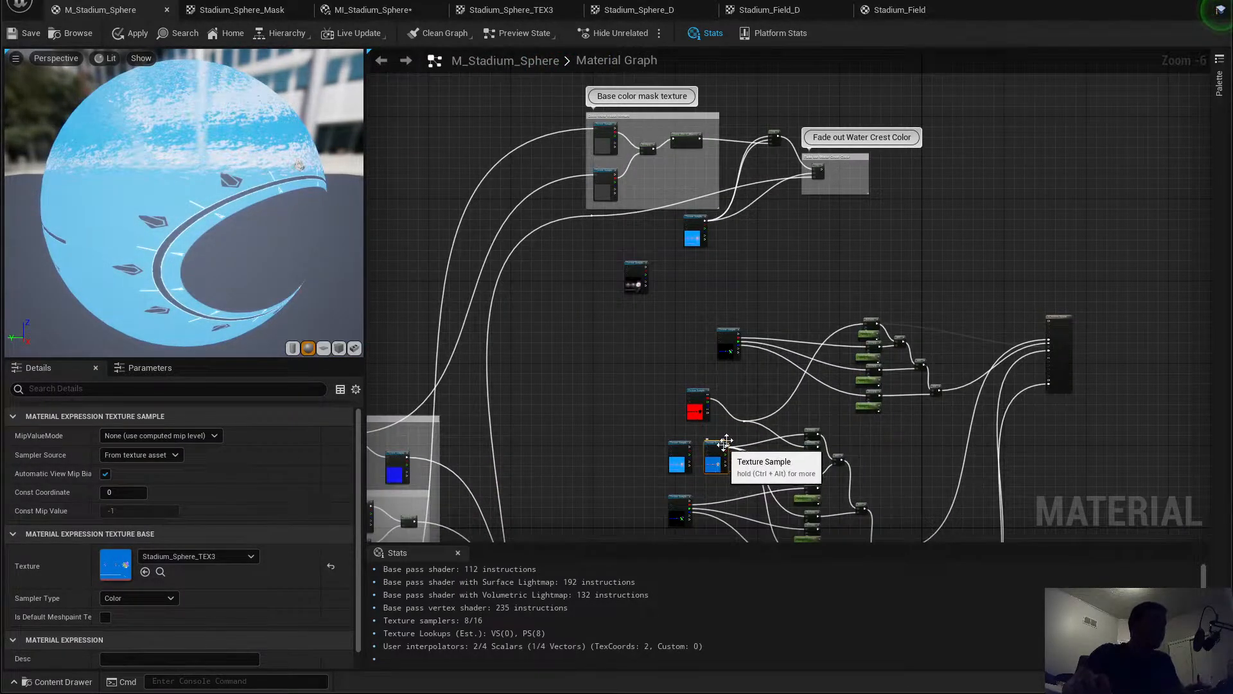
right_click_drag(737, 380, 749, 243)
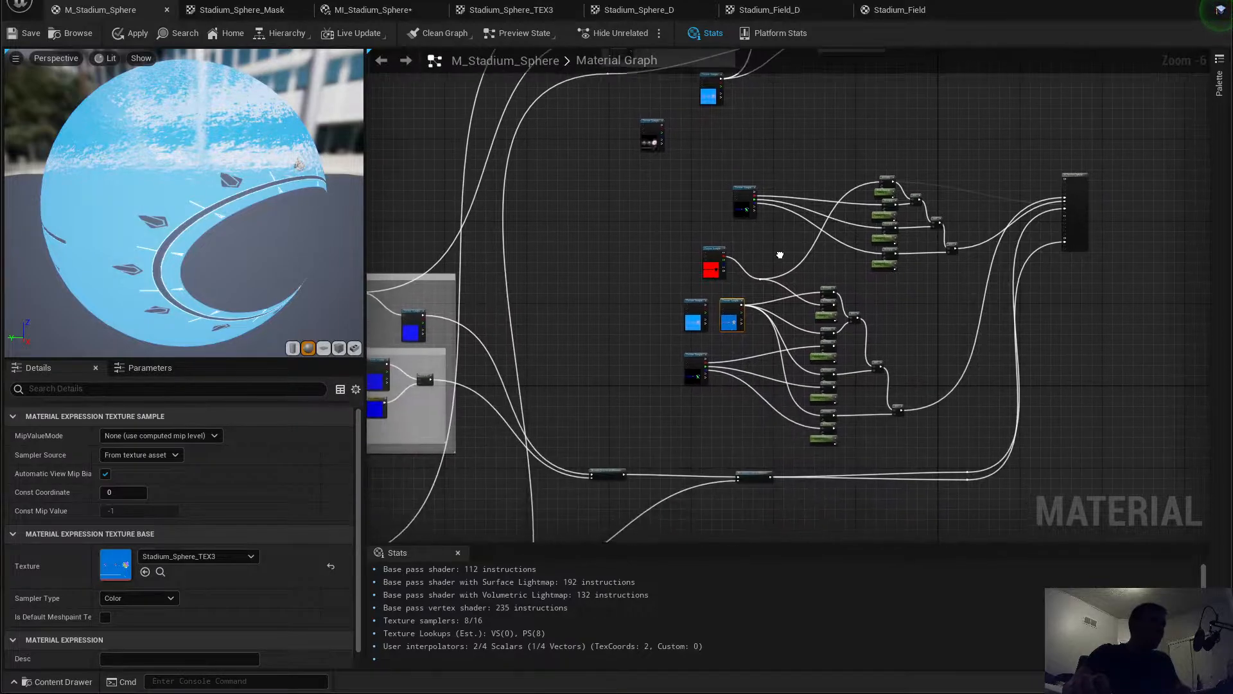
right_click_drag(739, 193, 704, 260)
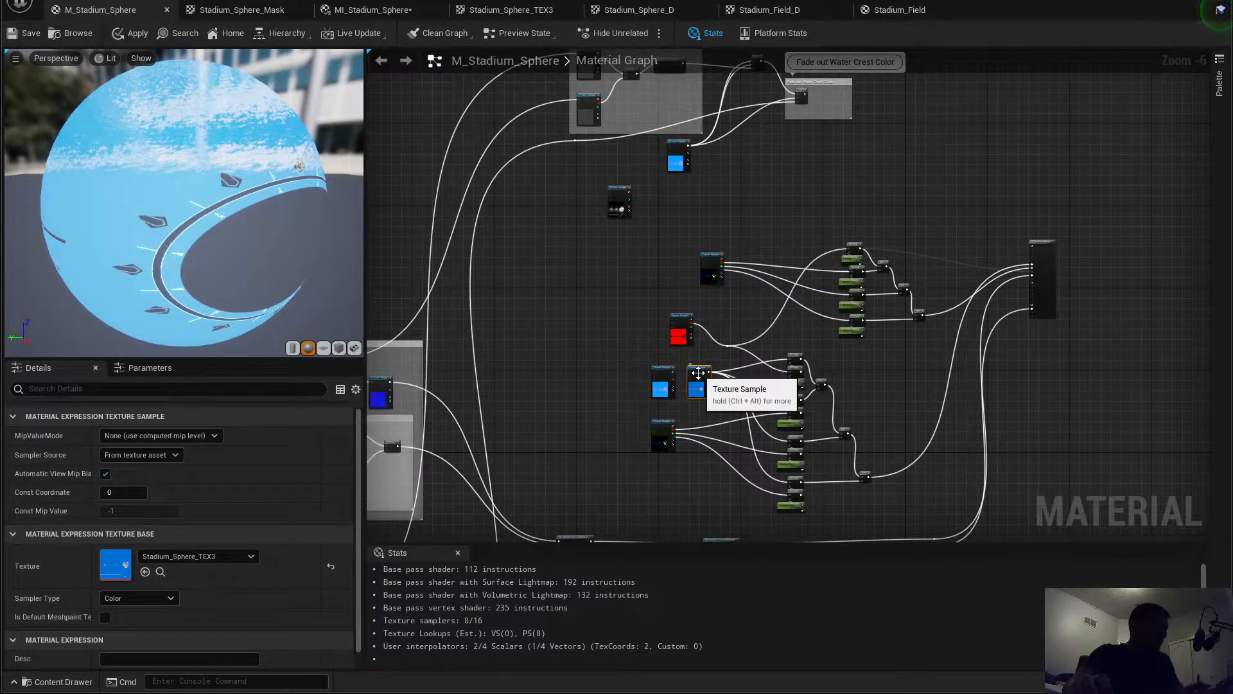
left_click(692, 176)
key("ctrl+v")
right_click_drag(715, 172, 606, 479)
scroll(697, 298, "up", 5)
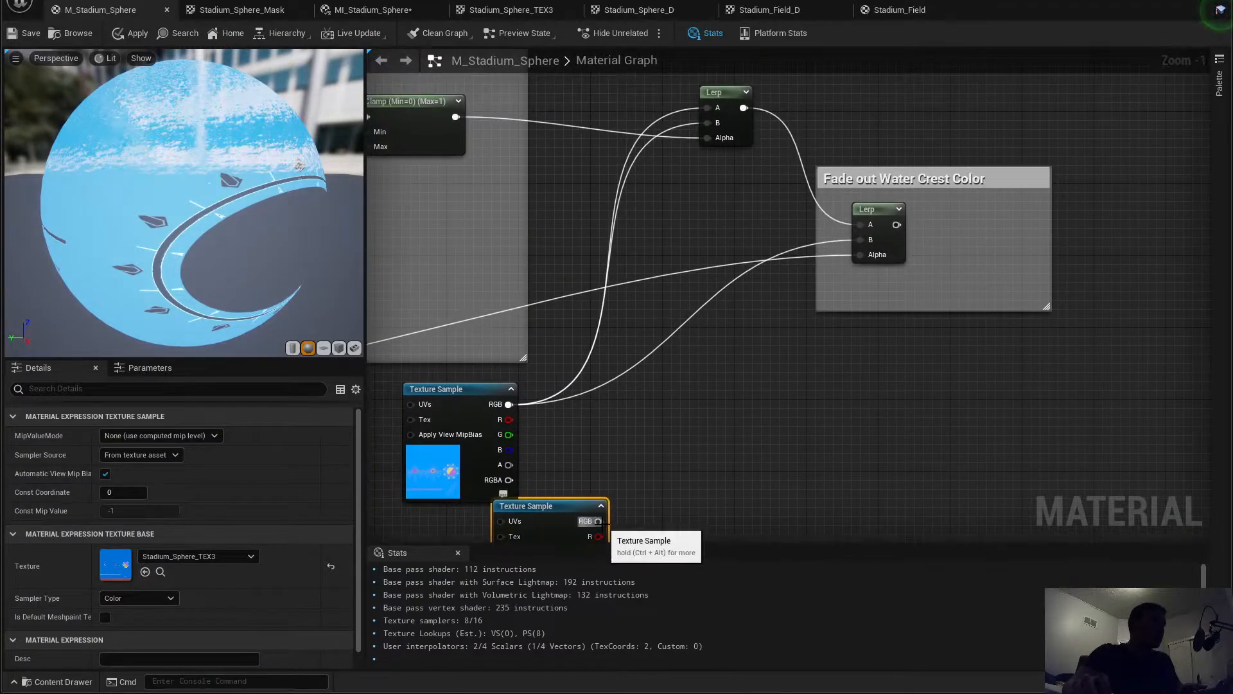
Step: Connect the pasted sample's RGB to input B of the Lerp inside the Fade out Water Crest Color comment
left_click_drag(601, 521, 706, 104)
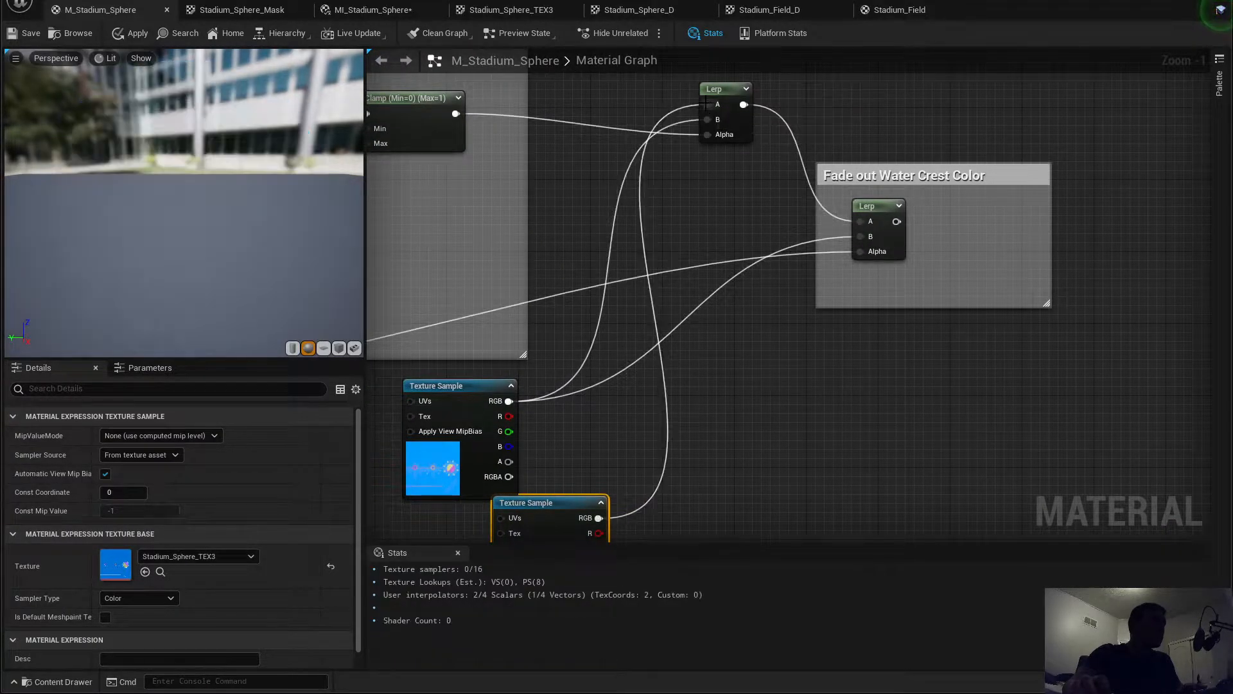
key("ctrl+z")
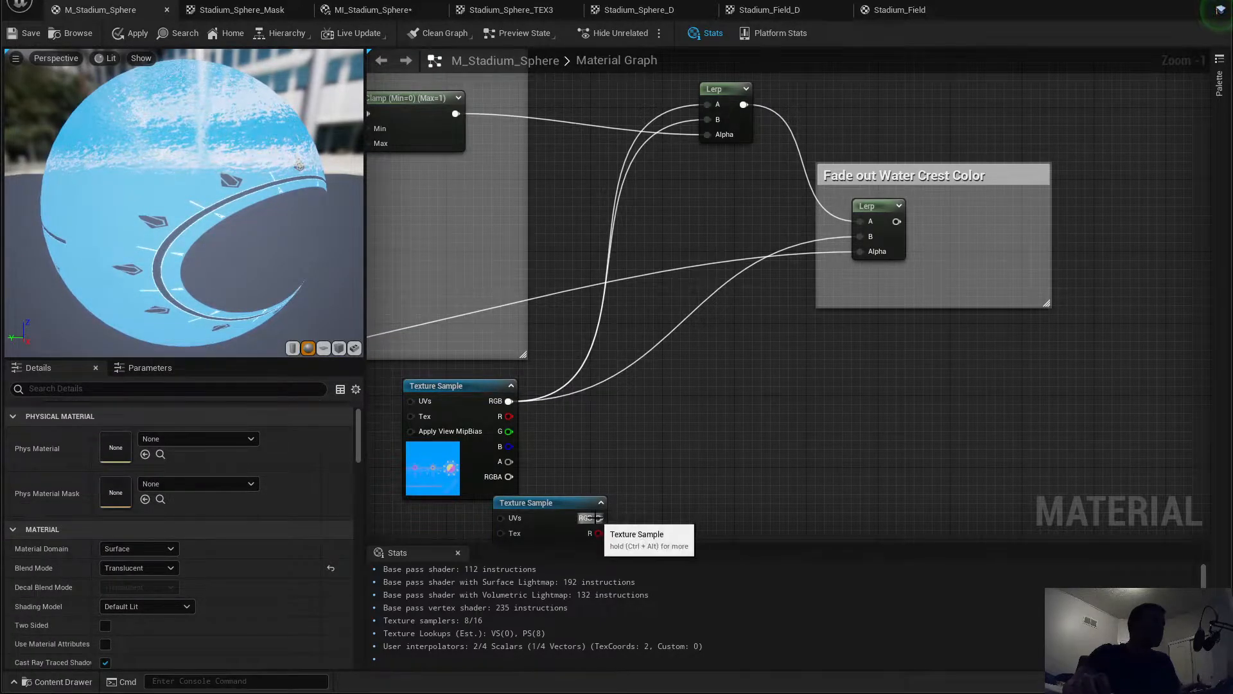
left_click_drag(599, 517, 860, 236)
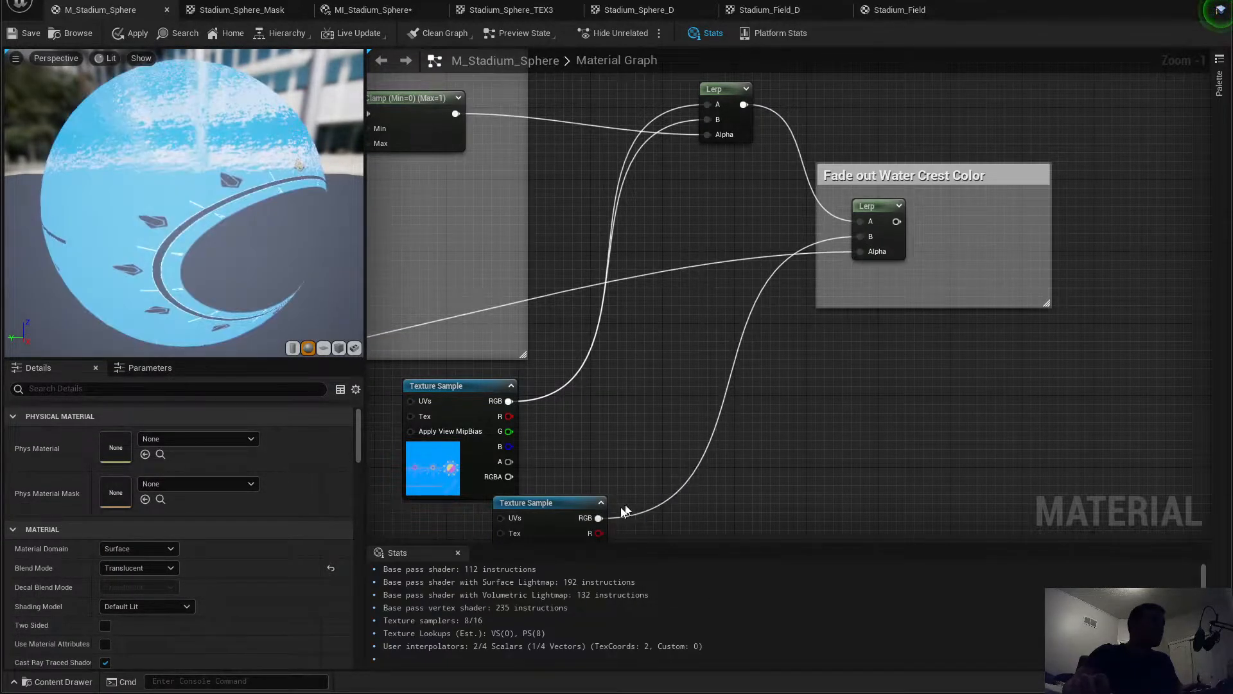
Step: Delete the old texture sample feeding the water crest colour Lerps and move the Stadium_Sphere_TEX3 sample into its place
left_click_drag(596, 521, 668, 314)
right_click(695, 295)
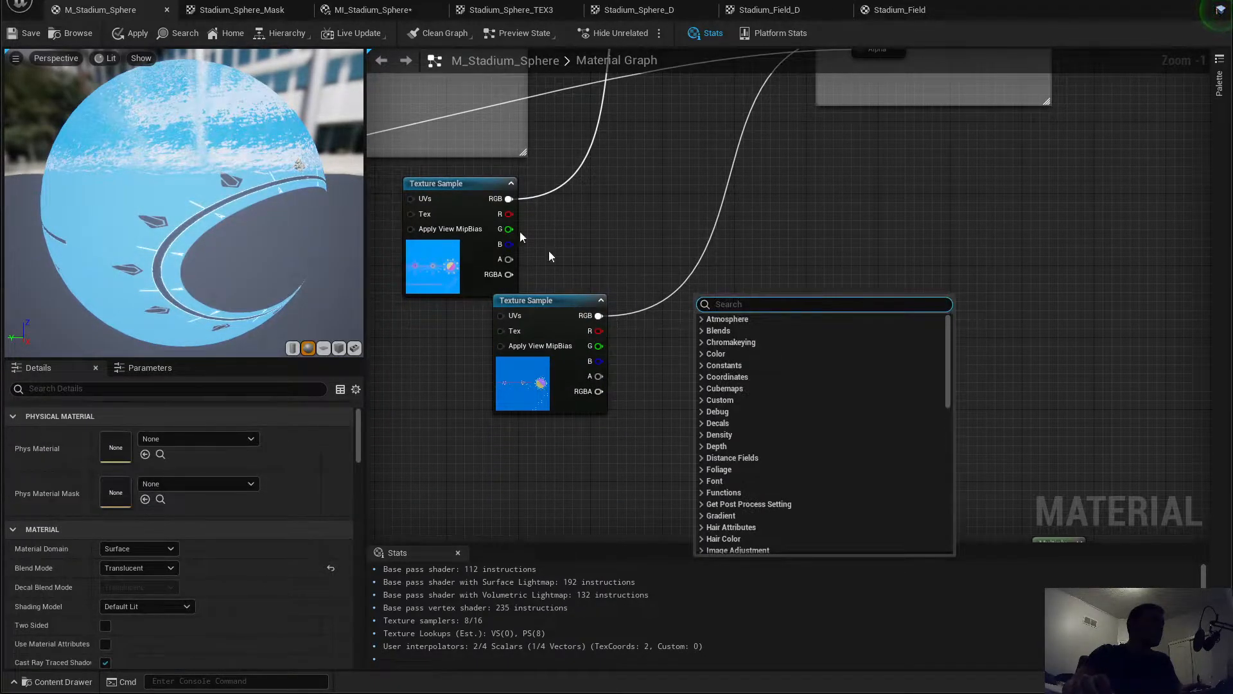
left_click(476, 217)
key("Delete")
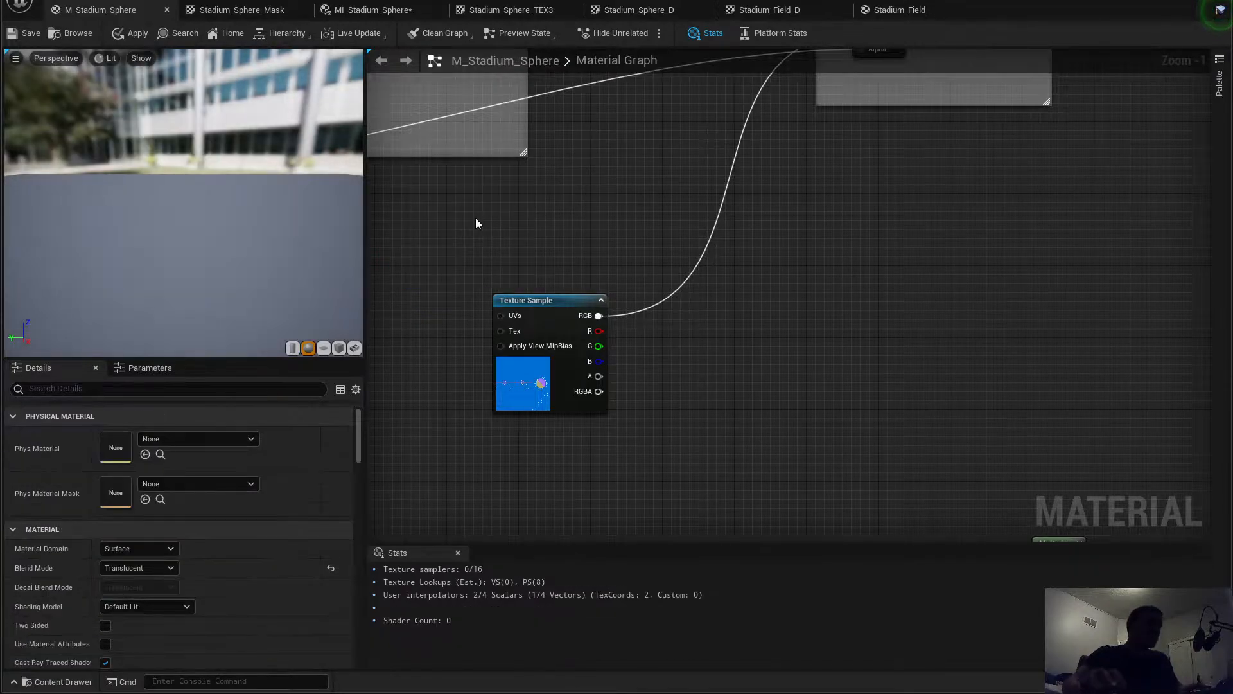
left_click_drag(568, 331, 484, 214)
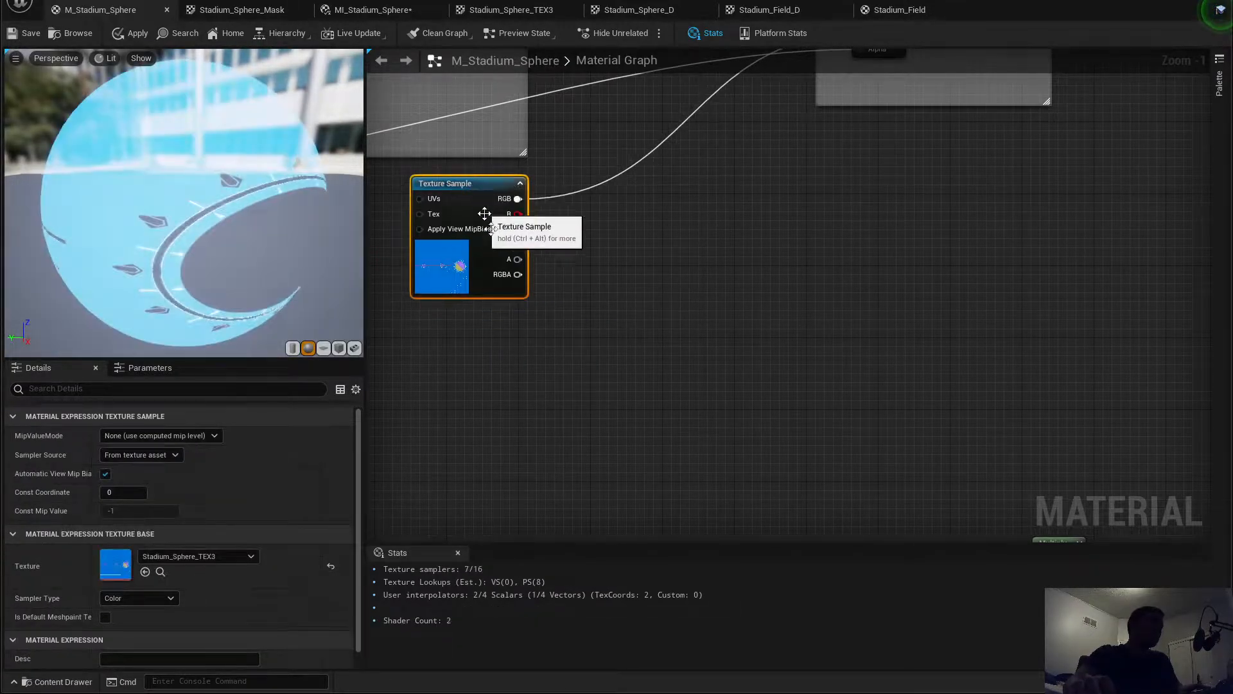
Step: Delete the disconnected Stadium_Sphere_D sample beside the emissive nodes and place the Stadium_Sphere_TEX3 sample just above the mask sample
right_click_drag(654, 318, 682, 191)
scroll(665, 238, "down", 3)
right_click_drag(644, 529, 624, 129)
left_click(500, 205)
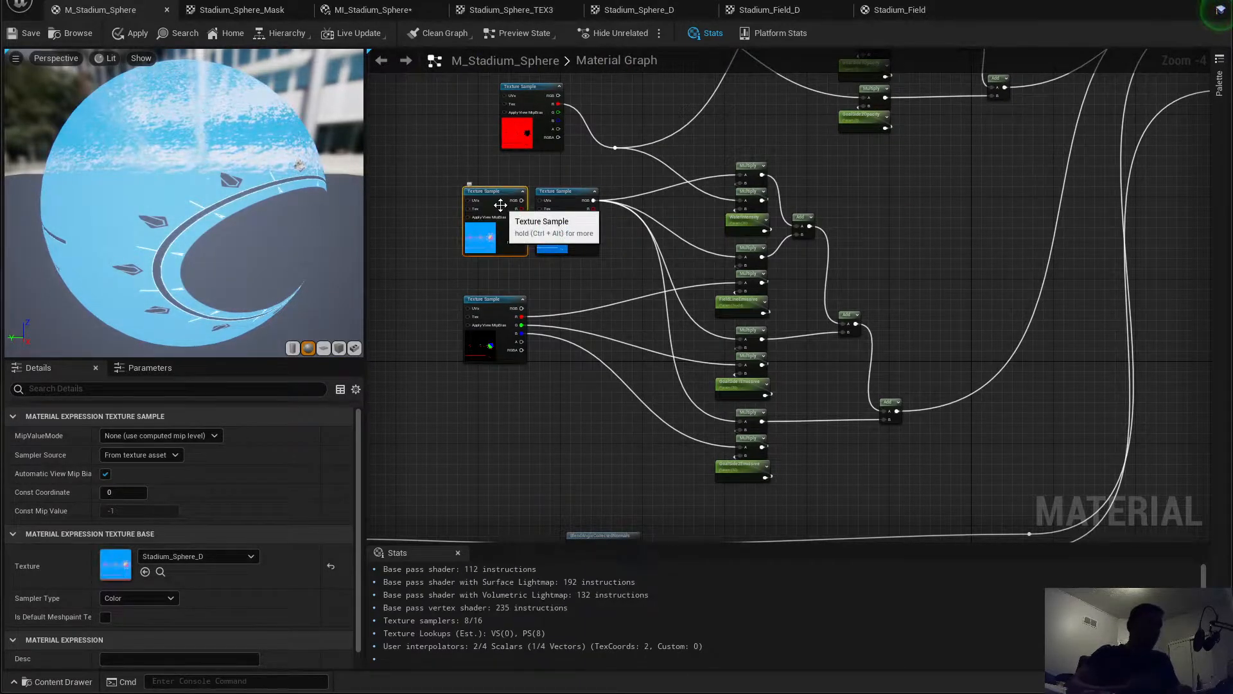
key("Delete")
left_click_drag(560, 190, 464, 247)
right_click_drag(595, 304, 554, 249)
Step: Apply the texture replacements to M_Stadium_Sphere and bring the opacity and water nodes back into view
left_click(53, 2)
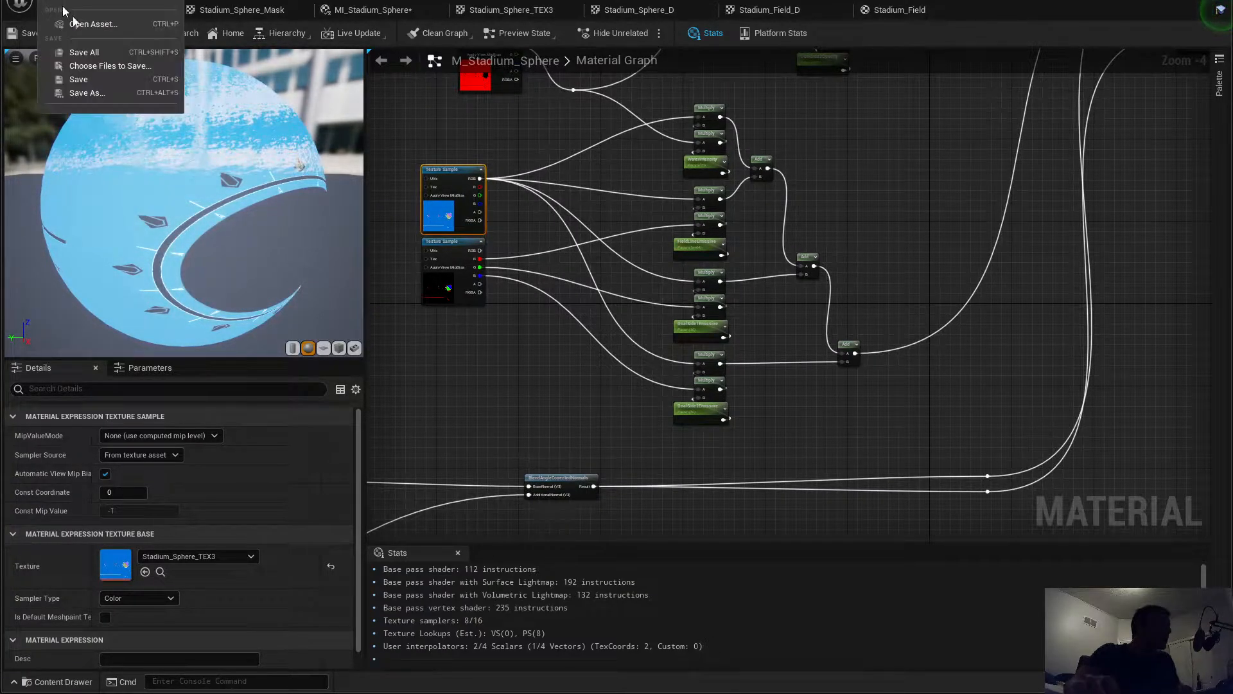
left_click(283, 2)
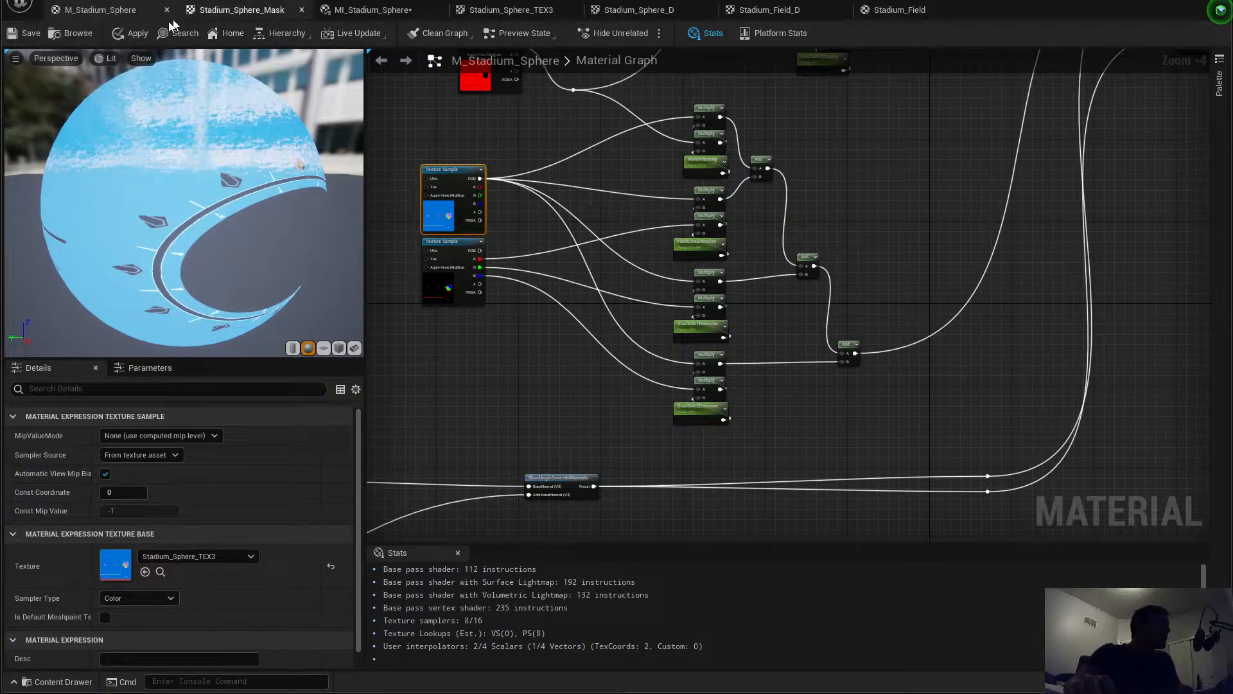
left_click(125, 37)
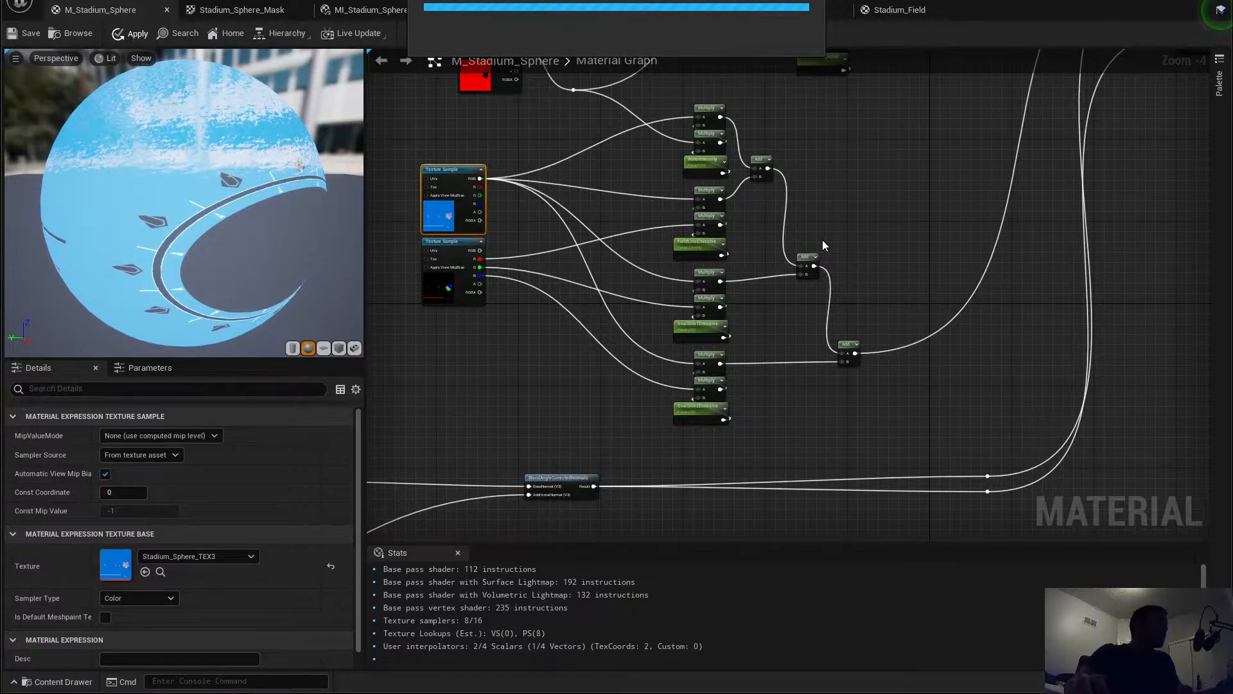
right_click_drag(834, 165, 778, 376)
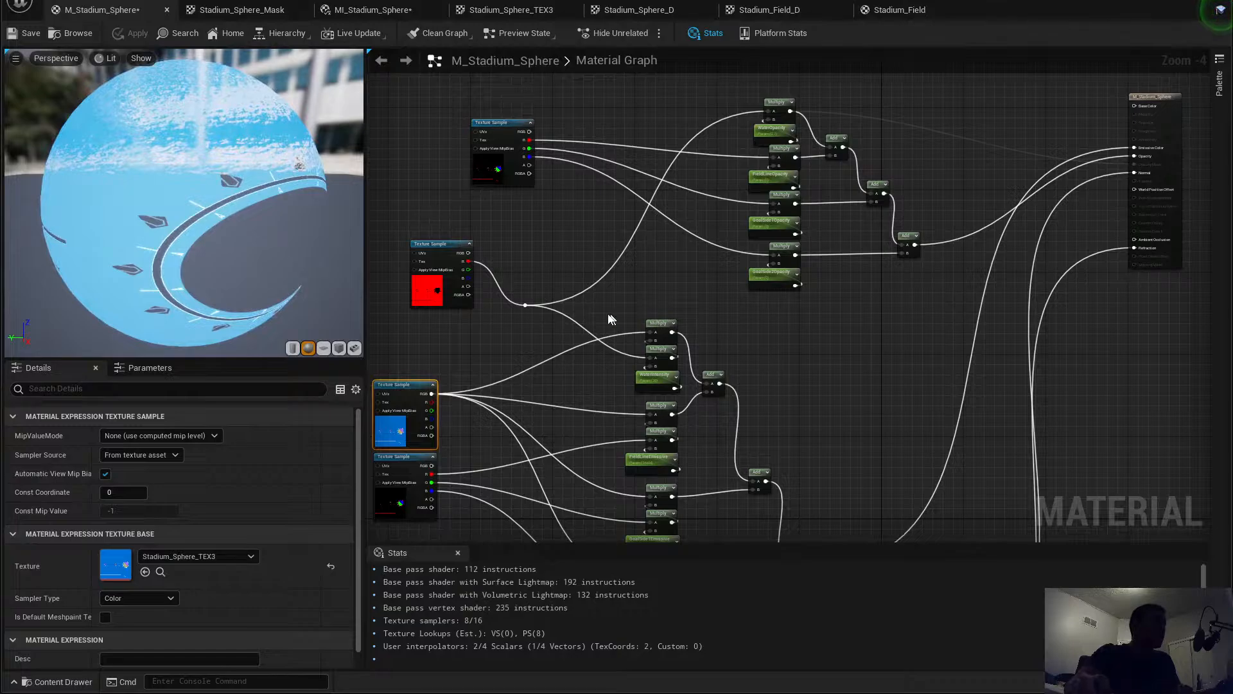
Step: Save all modified assets, including M_Stadium_Sphere and MI_Stadium_Sphere, and return to the M_Stadium_Sphere graph
right_click_drag(769, 377, 742, 386)
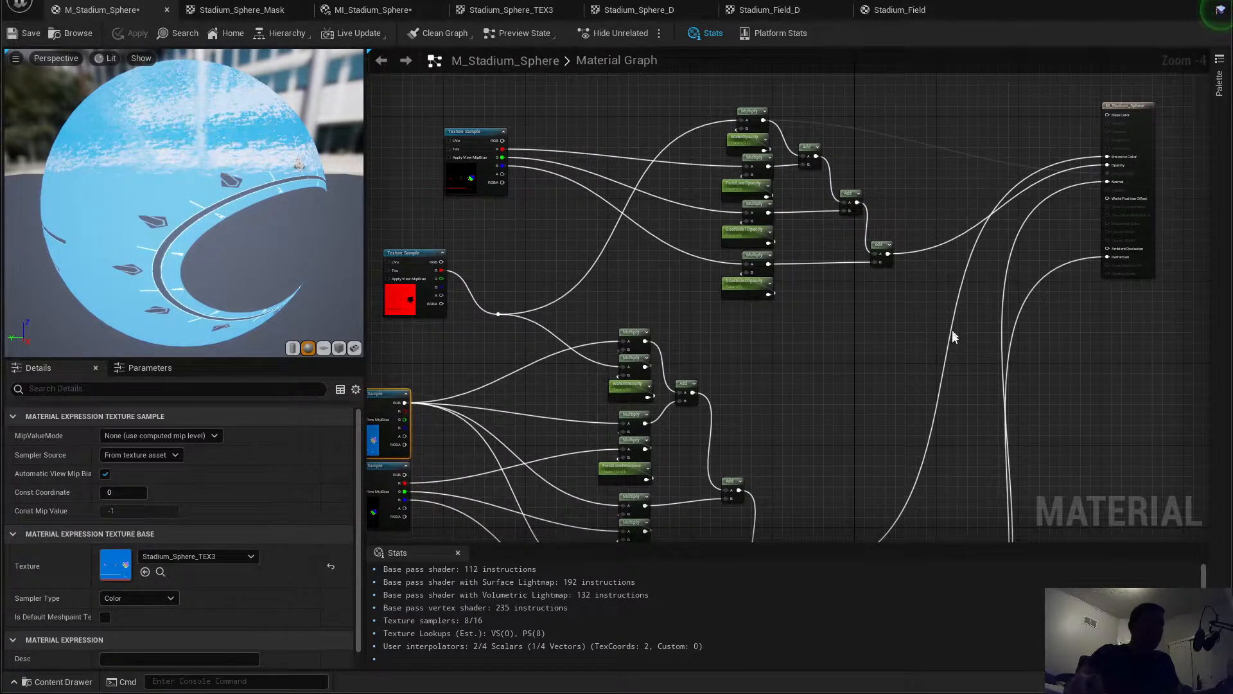
right_click_drag(935, 389, 917, 350)
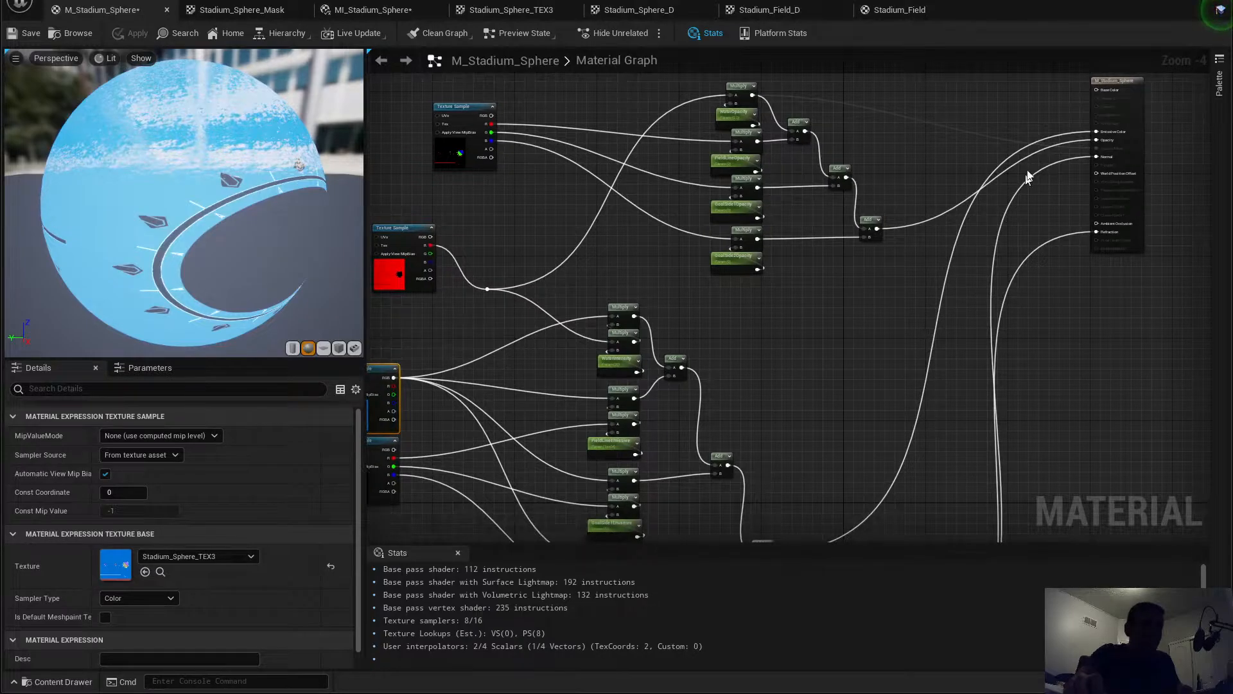
scroll(1132, 128, "up", 2)
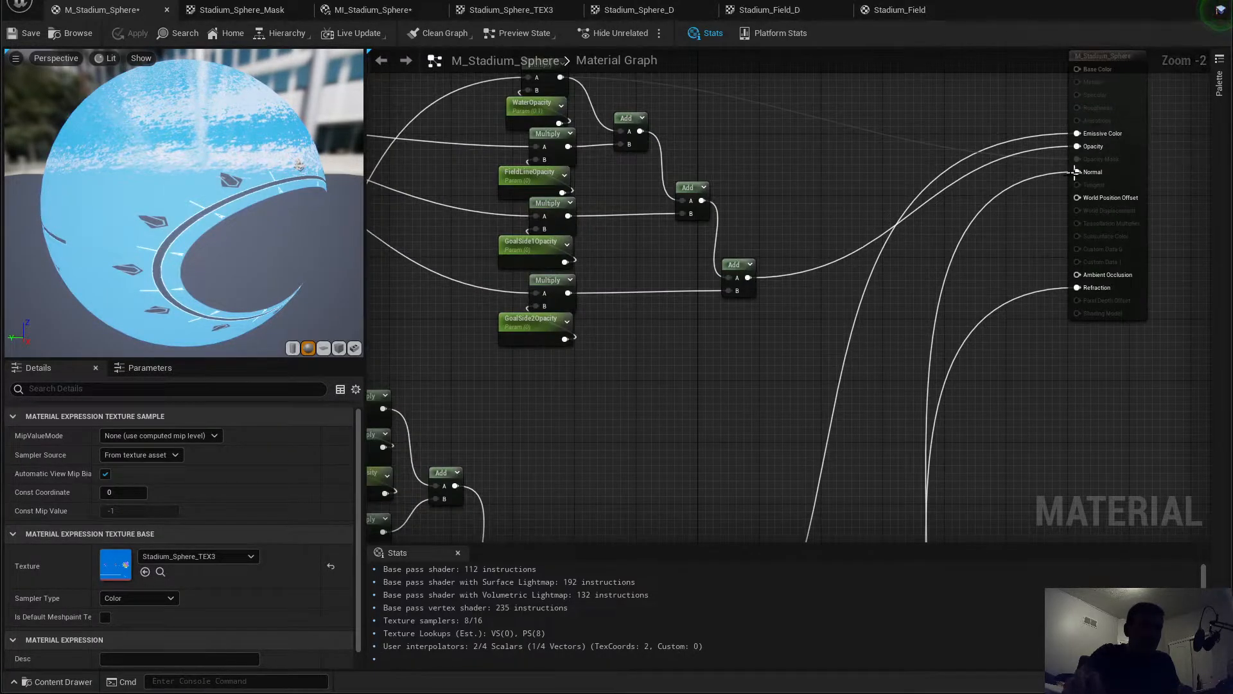
scroll(839, 261, "down", 3)
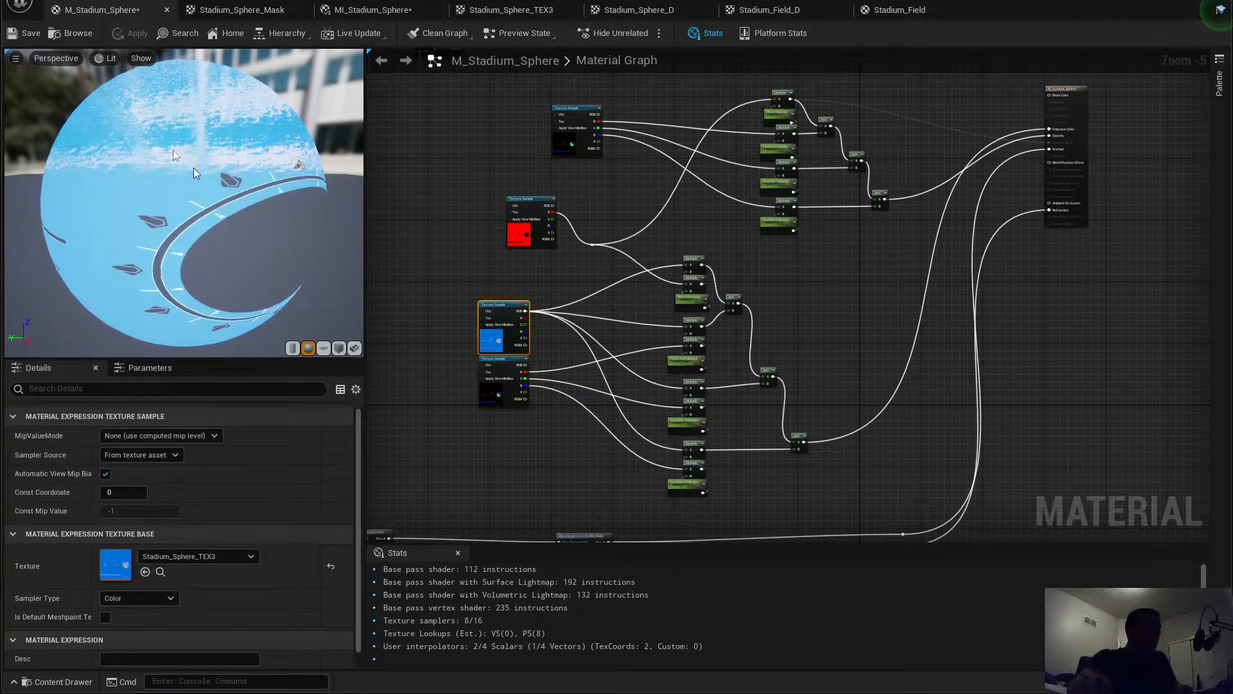
left_click(31, 36)
left_click(55, 2)
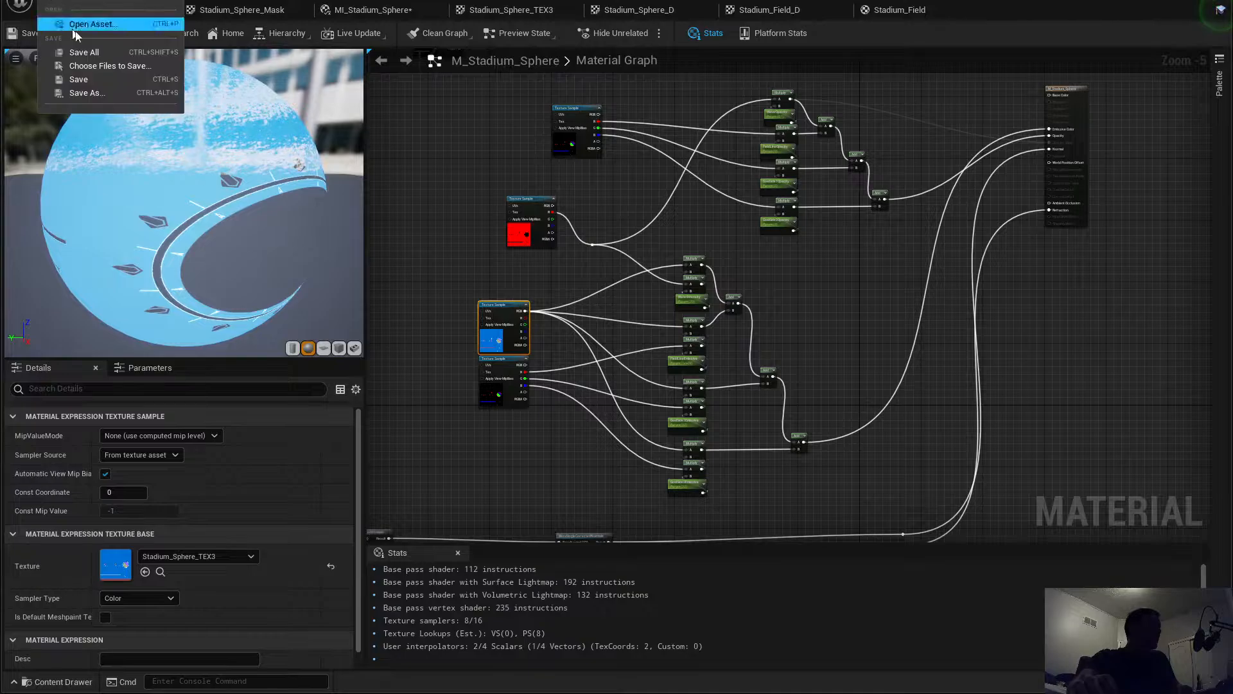
left_click(95, 50)
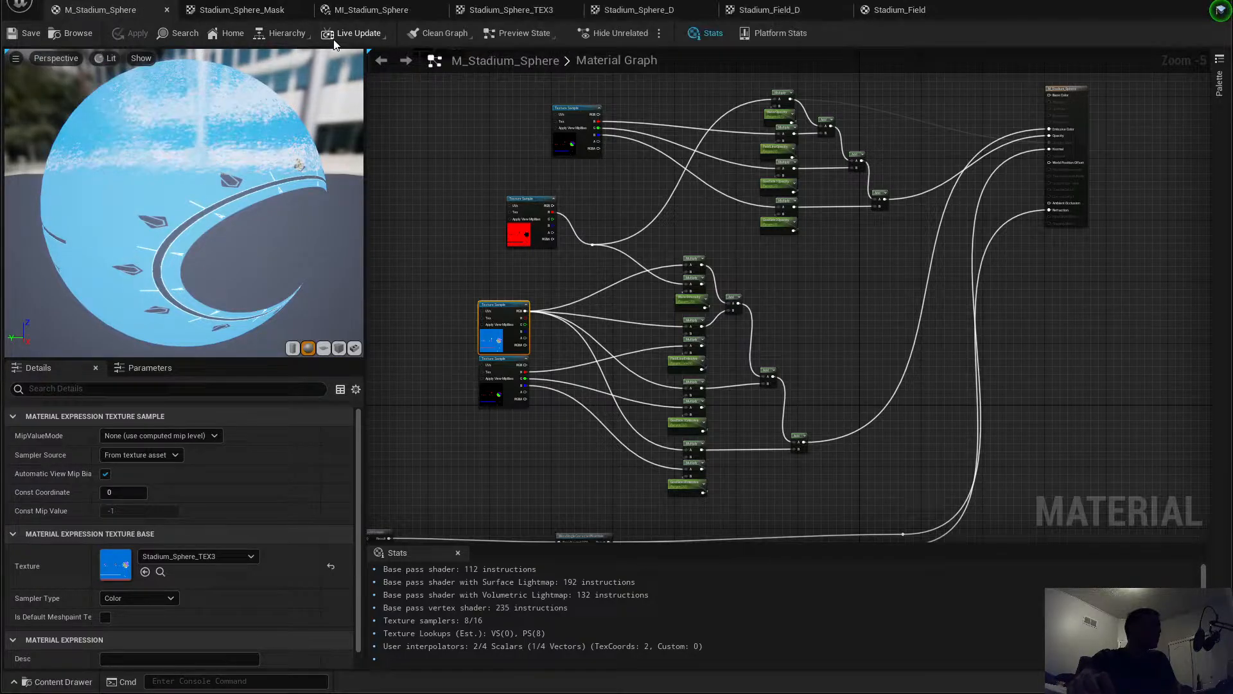
left_click(365, 11)
left_click(135, 18)
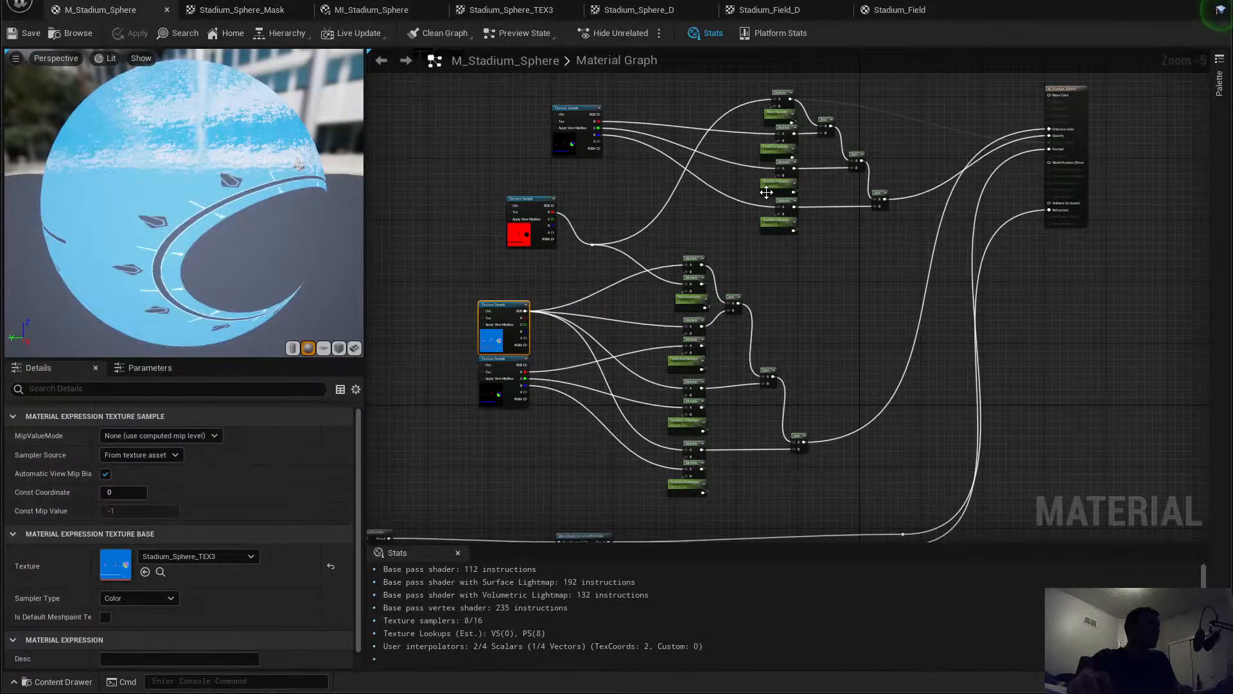
Step: Set the default value of the FieldLineOpacity parameter to 0.1
scroll(798, 100, "up", 5)
left_click(739, 136)
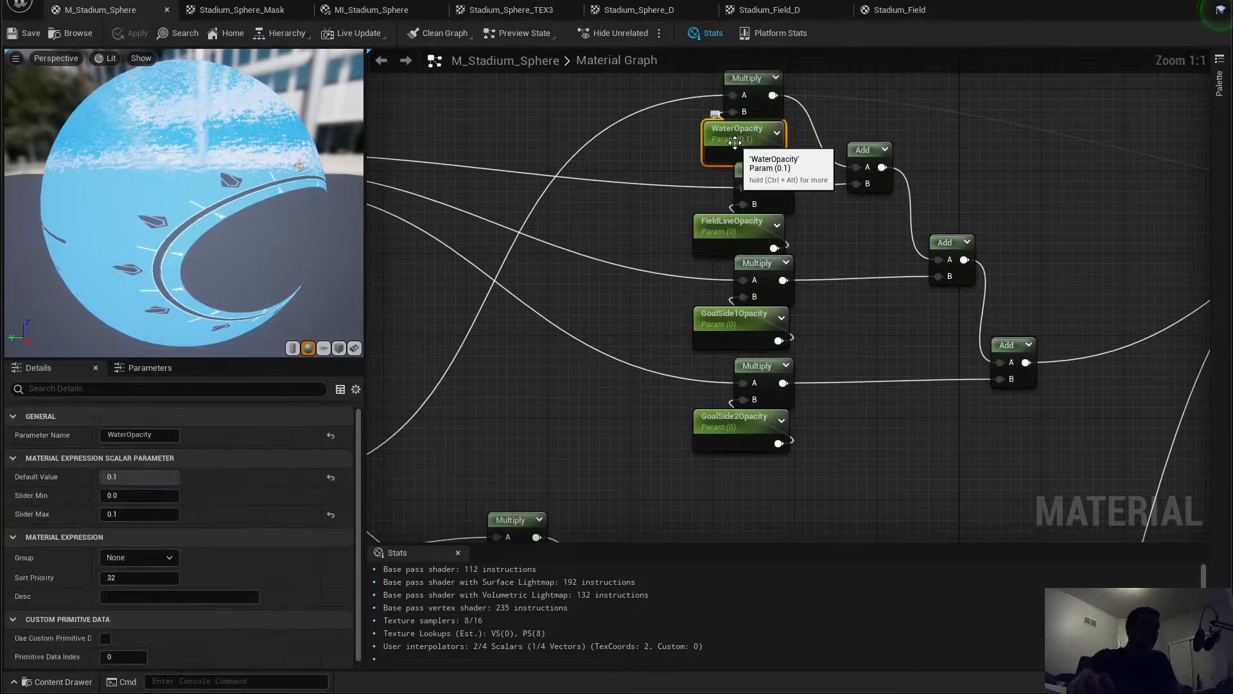
left_click(737, 239)
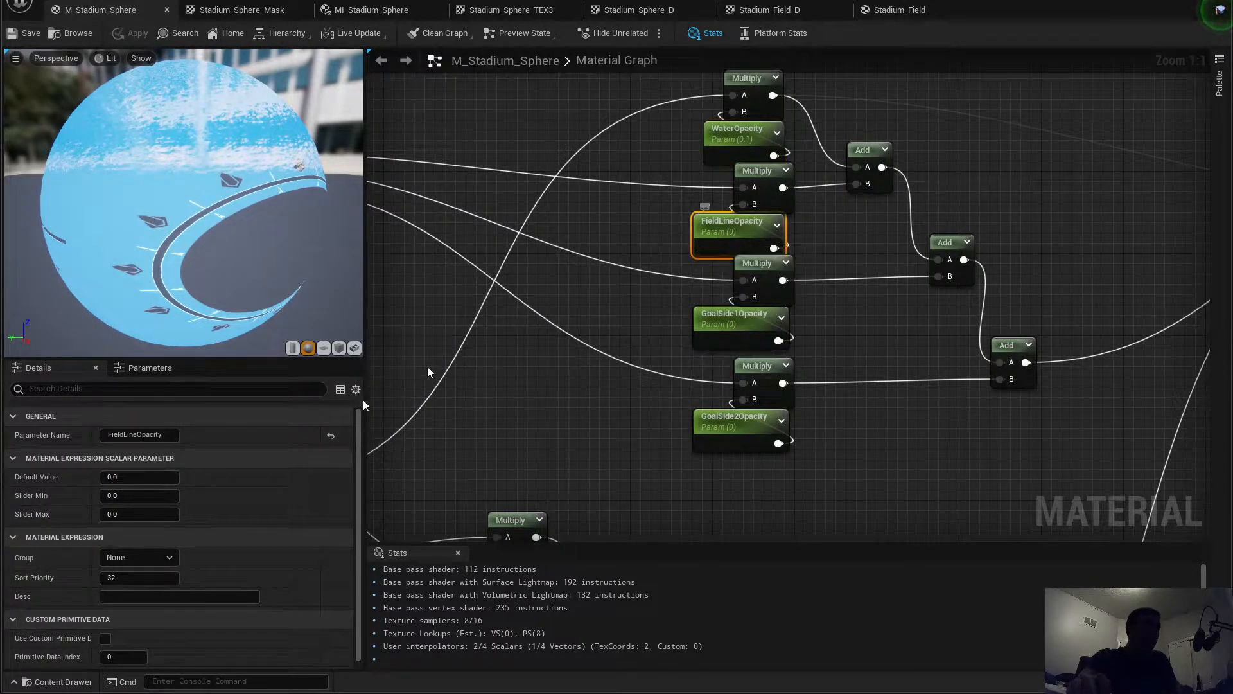
left_click(122, 480)
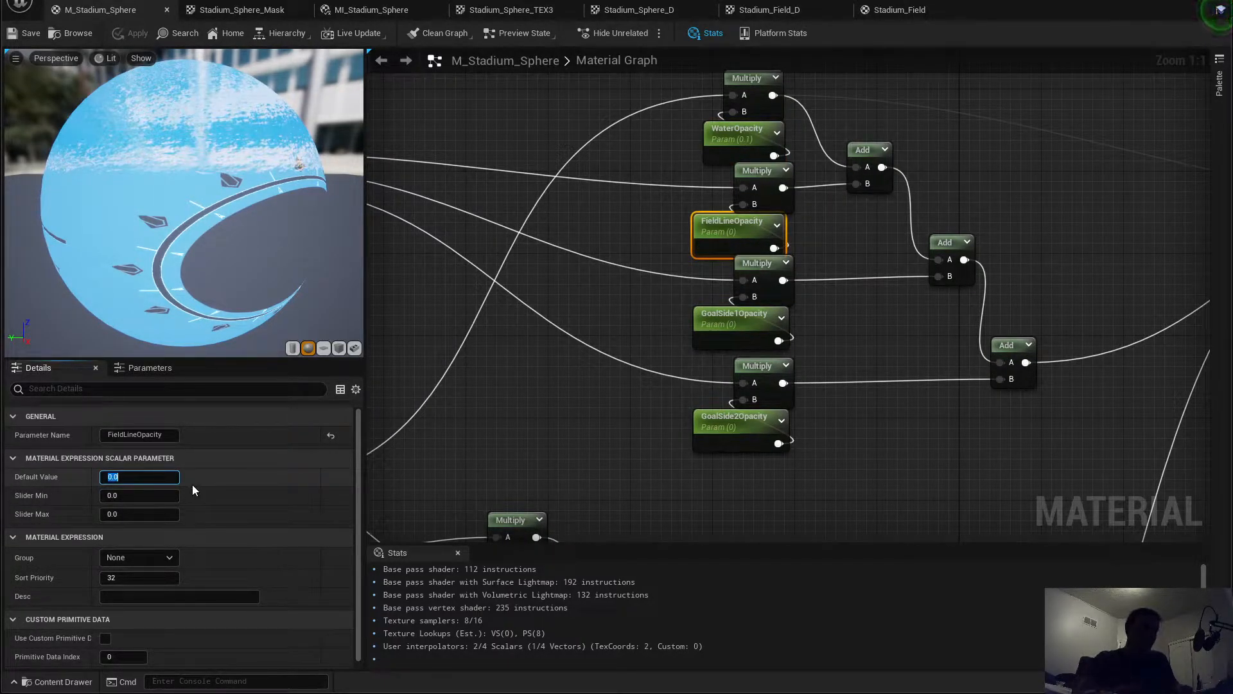
type("0.1")
key("Return")
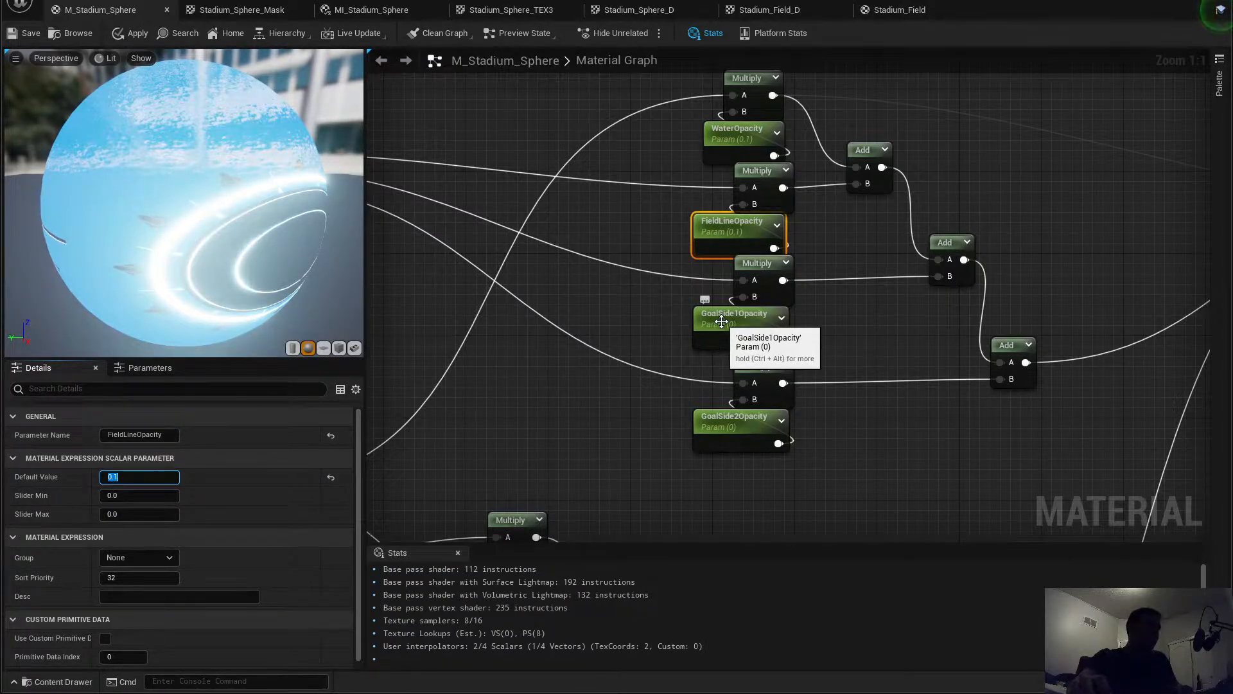
Step: Set the default values of the GoalSide1Opacity and GoalSide2Opacity parameters to 0.1
left_click(745, 321)
left_click(113, 477)
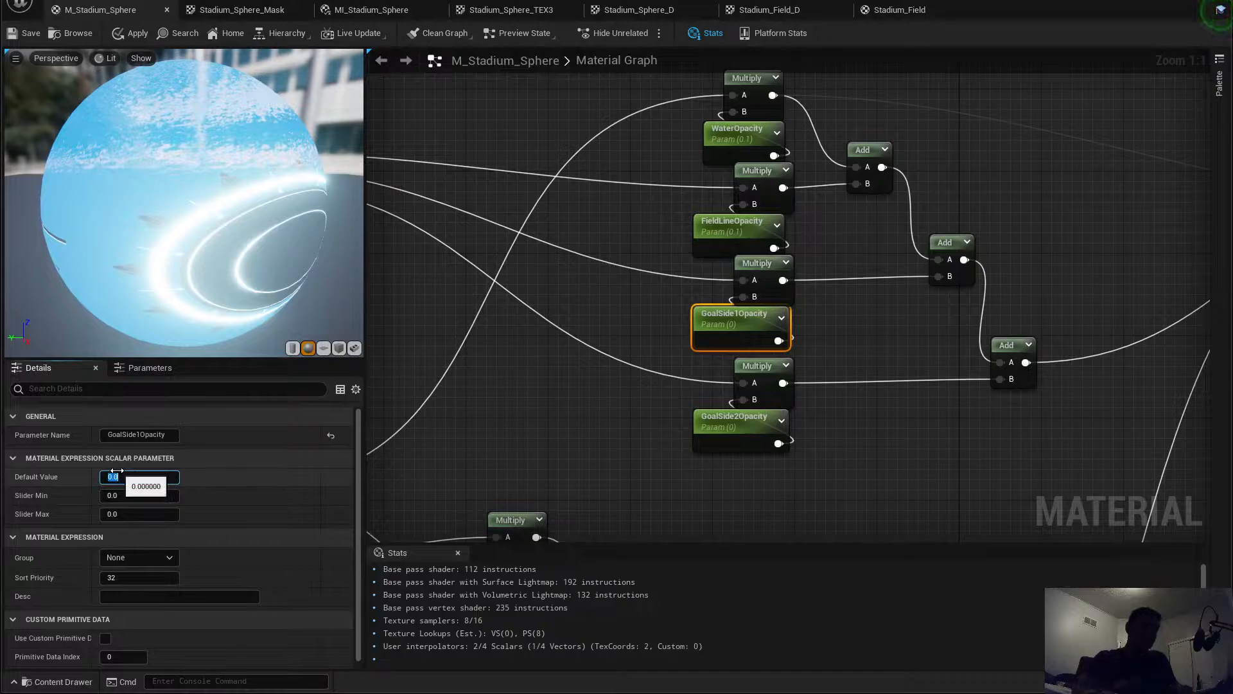
type("0.1")
key("Return")
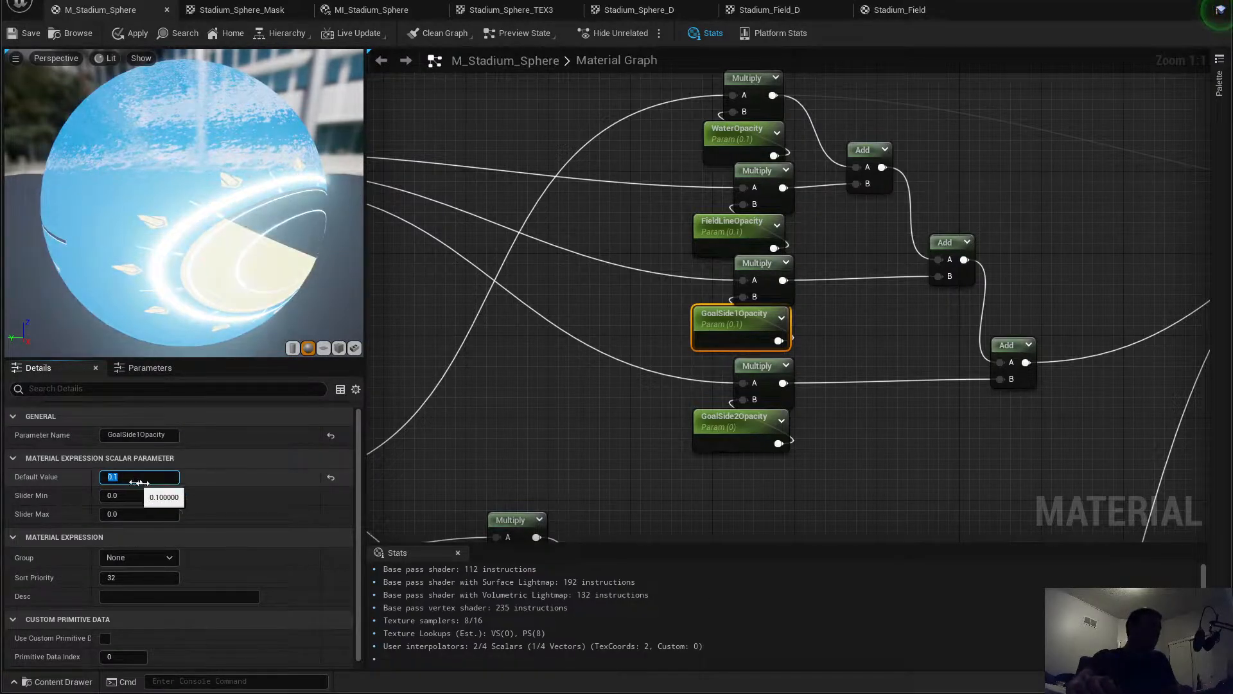
left_click(738, 423)
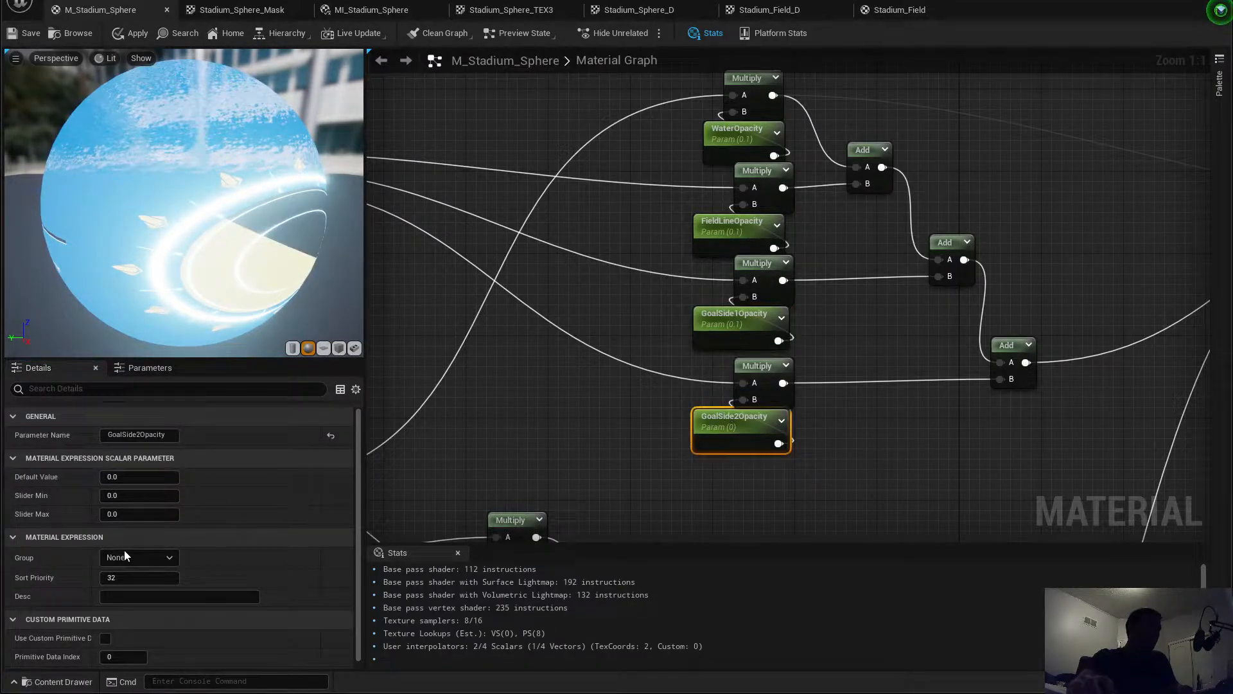
left_click(113, 476)
type("0.1")
key("Return")
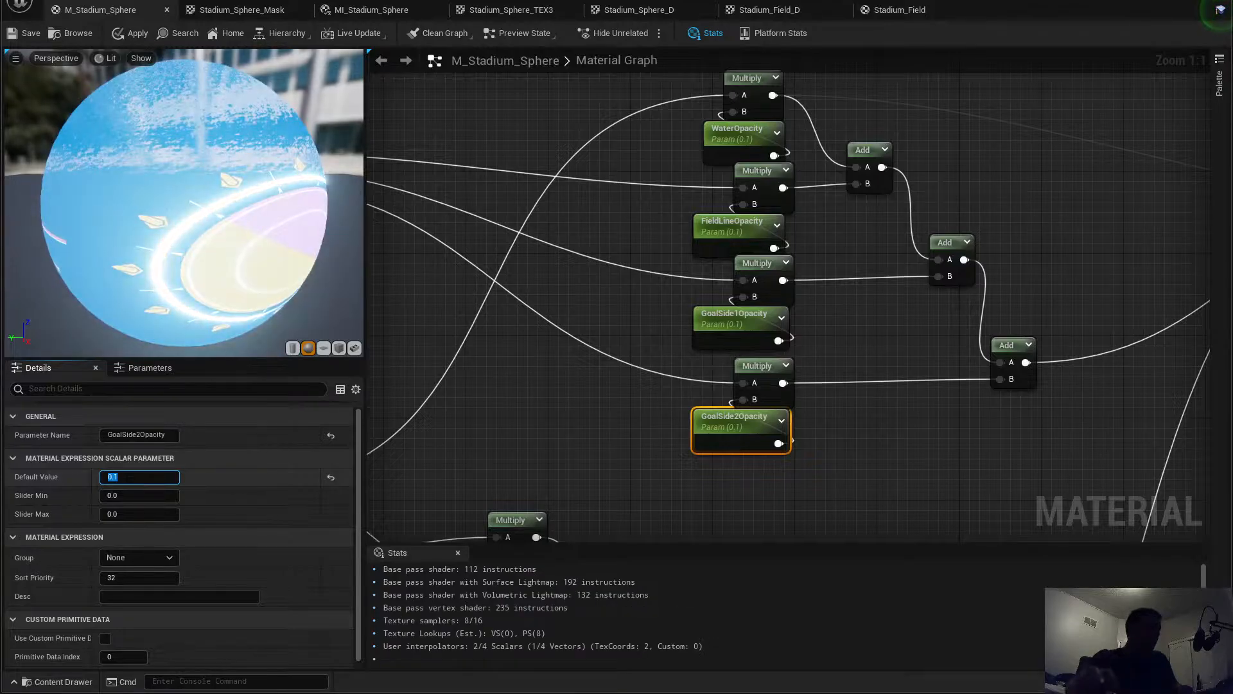
Step: Set the slider maximum of the GoalSide2Opacity and GoalSide1Opacity parameters to 0.1
left_click(129, 515)
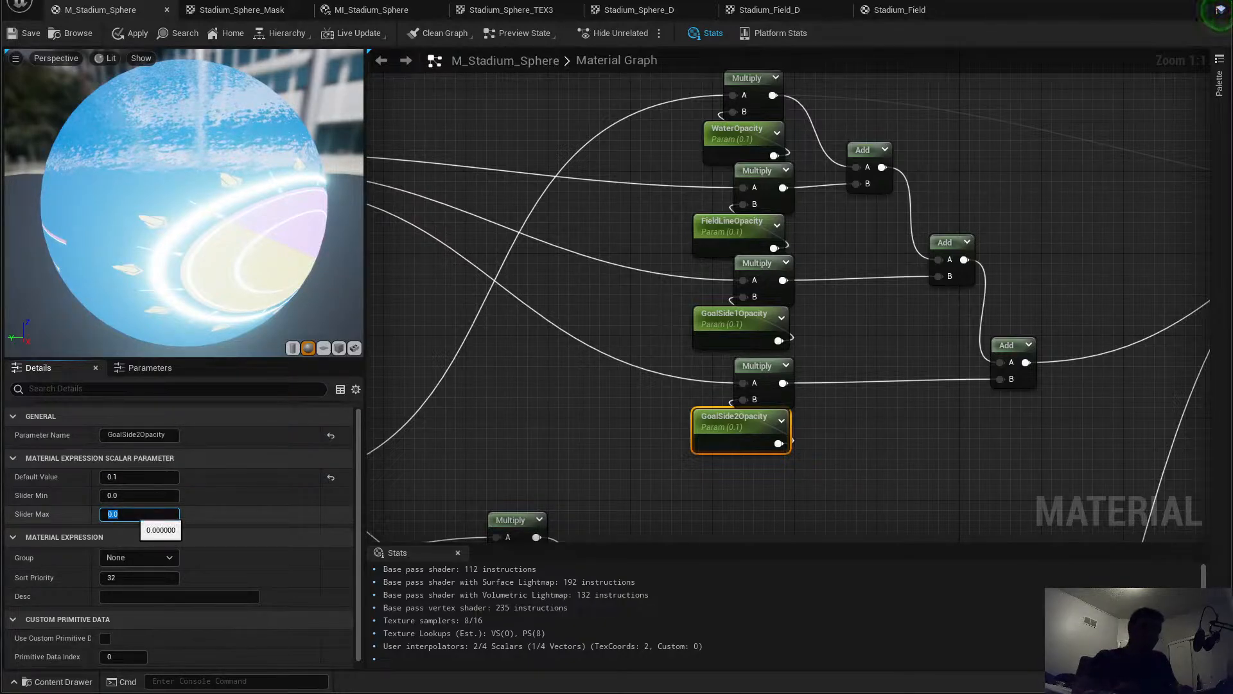
type("0.1")
key("Return")
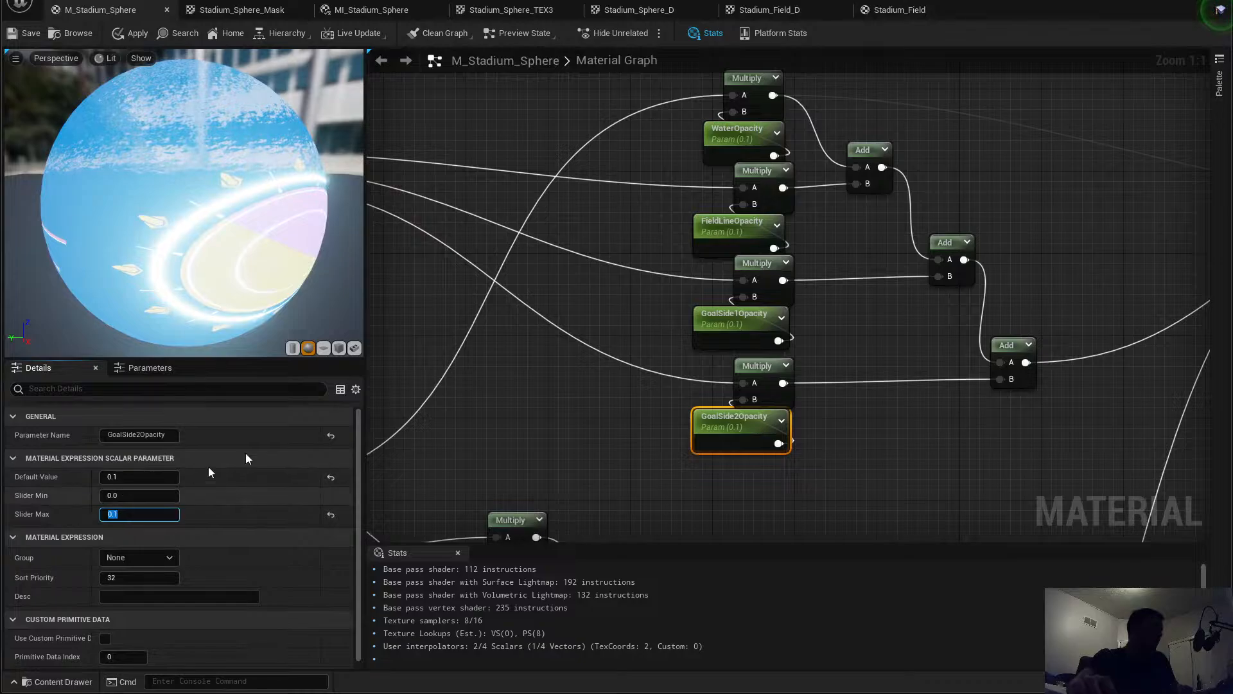
left_click(737, 314)
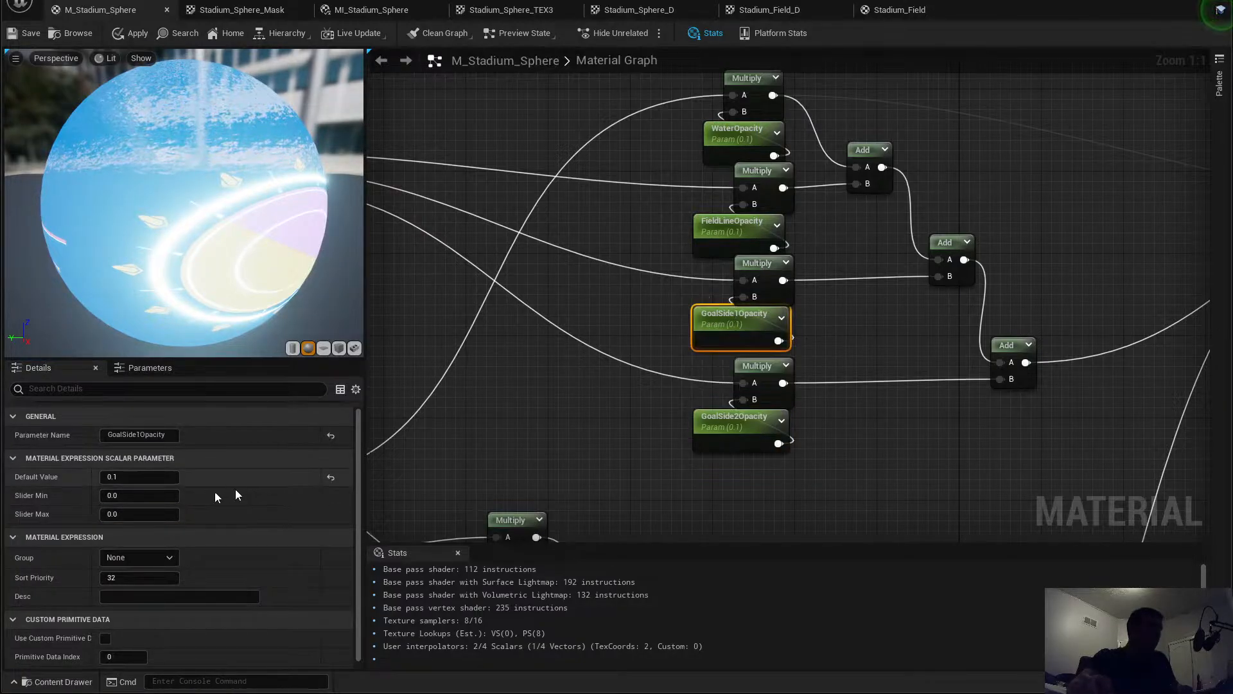
left_click(132, 515)
type("0.1")
key("Return")
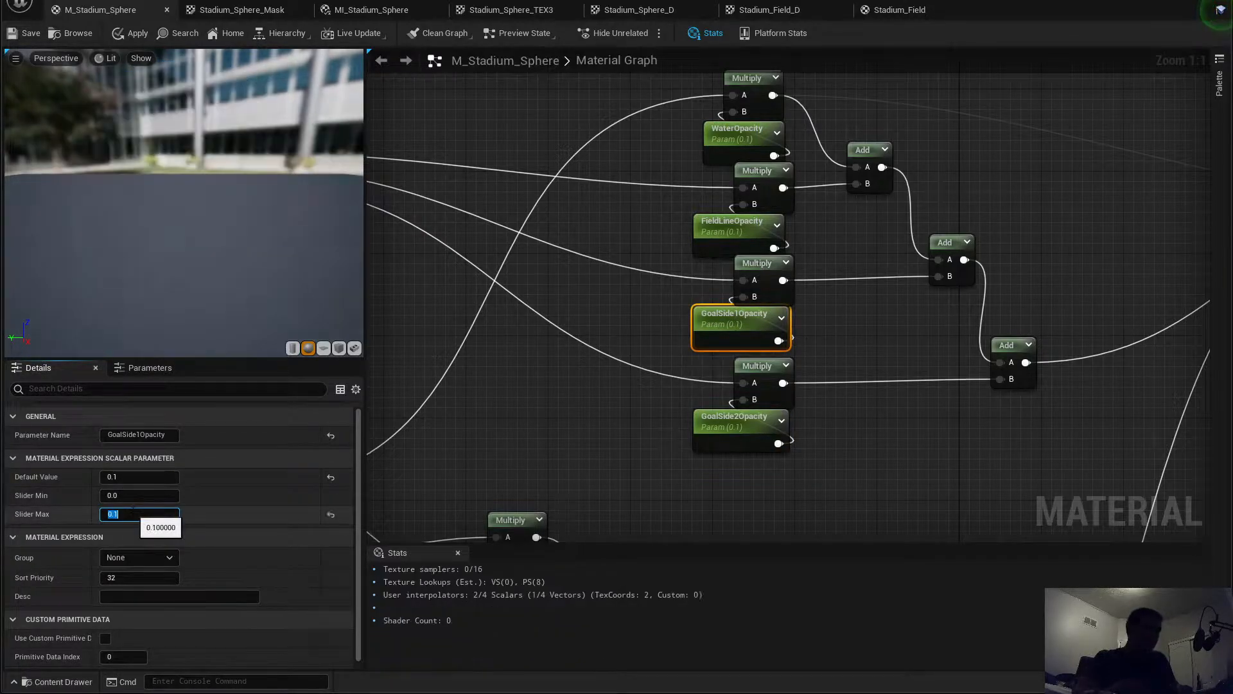
Step: Set the slider maximum of the FieldLineOpacity parameter to 0.1
left_click(732, 225)
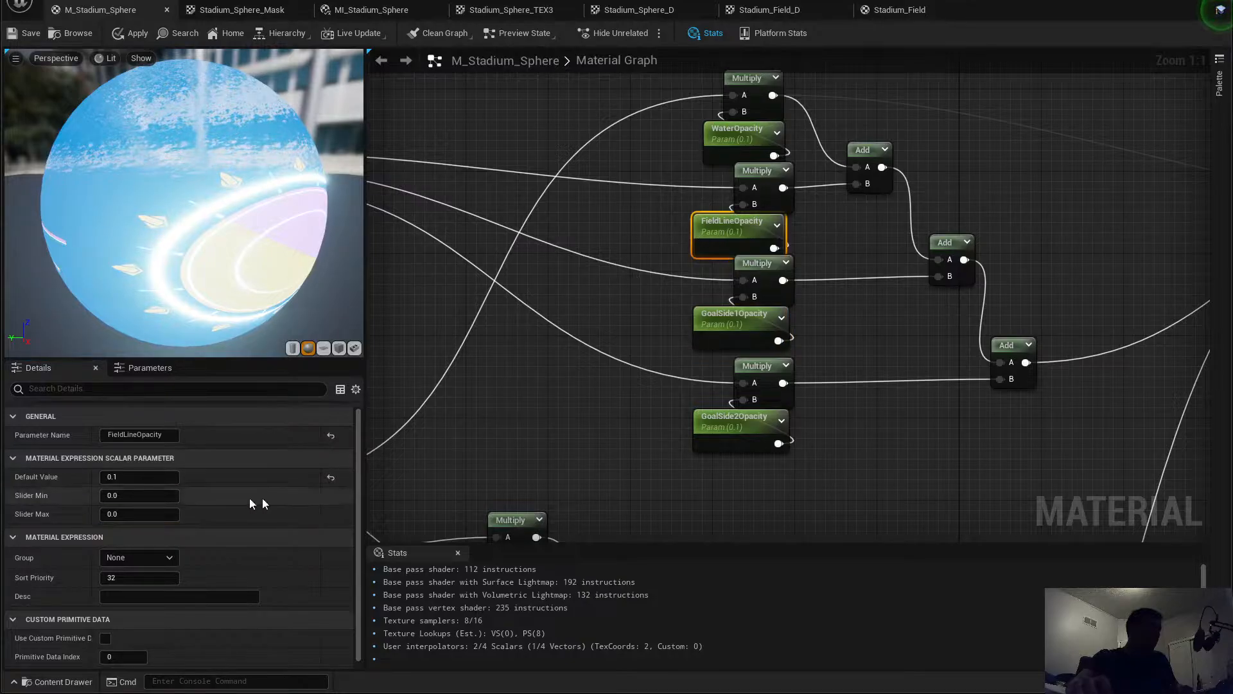
left_click(132, 515)
type("0.1")
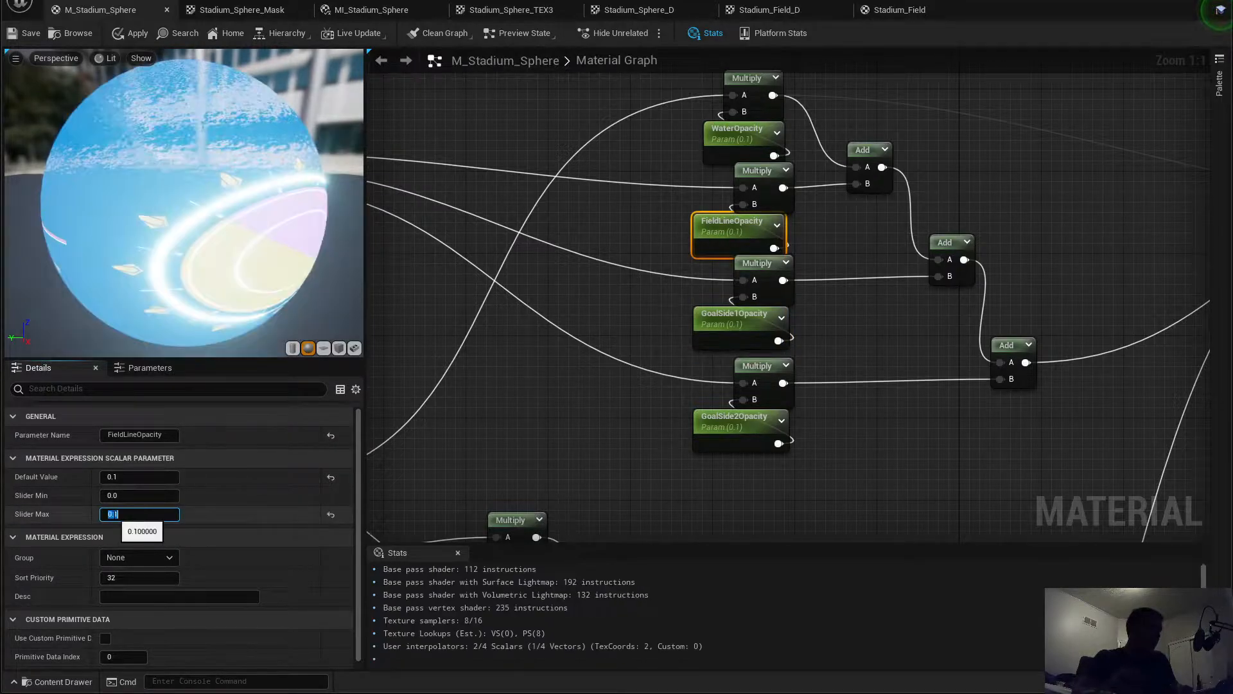
key("Return")
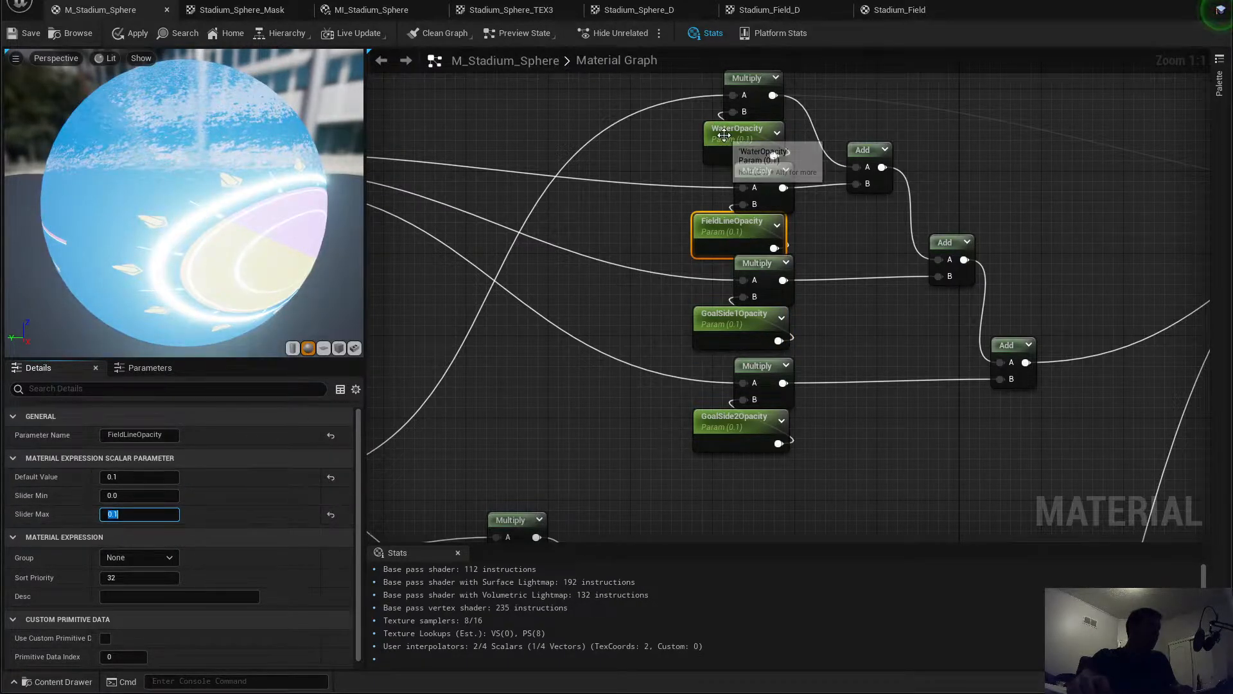
Step: Examine the default values and slider ranges of WaterOpacity, FieldLineEmissive, GoalSide1Emissive and GoalSide2Emissive
left_click(724, 161)
right_click_drag(560, 497, 663, 229)
scroll(664, 230, "down", 2)
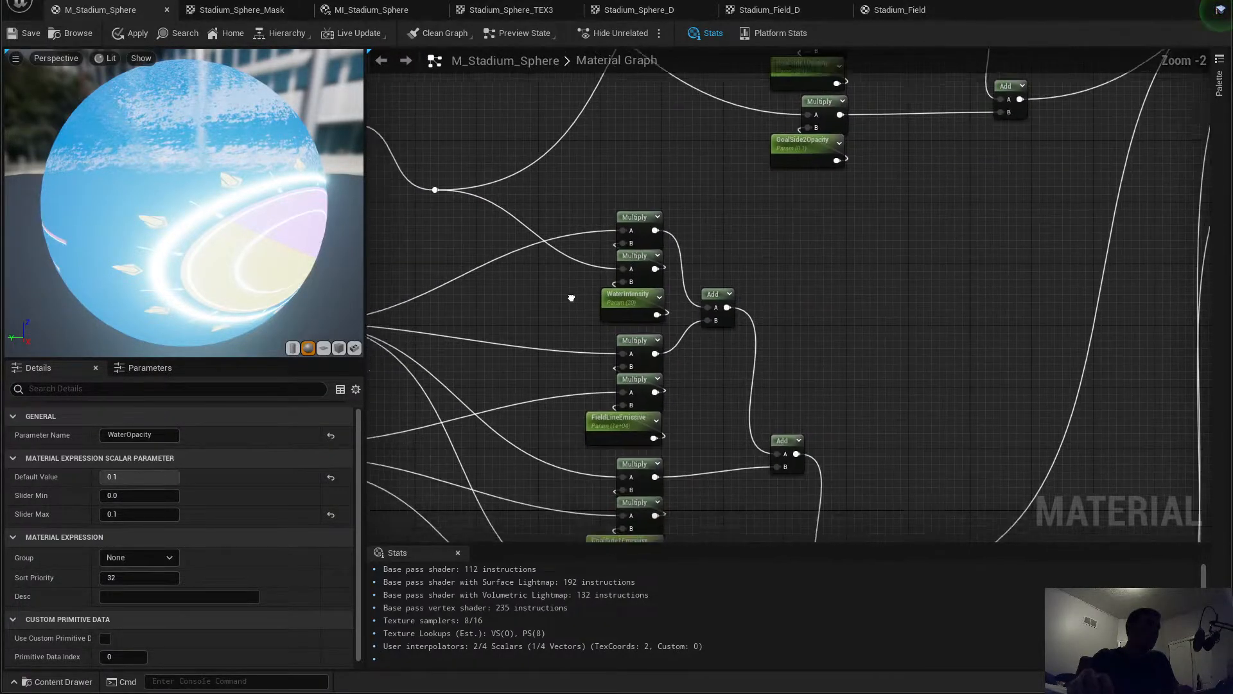
right_click_drag(554, 334, 746, 129)
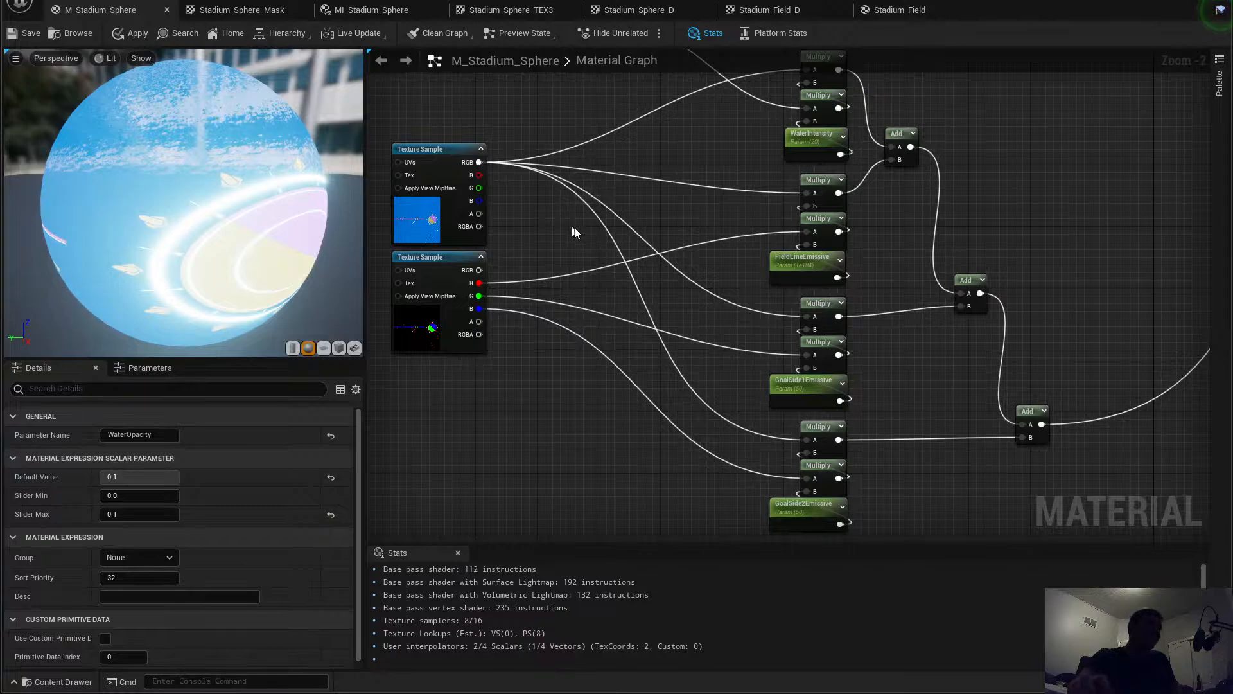
right_click_drag(779, 217, 708, 249)
left_click(730, 298)
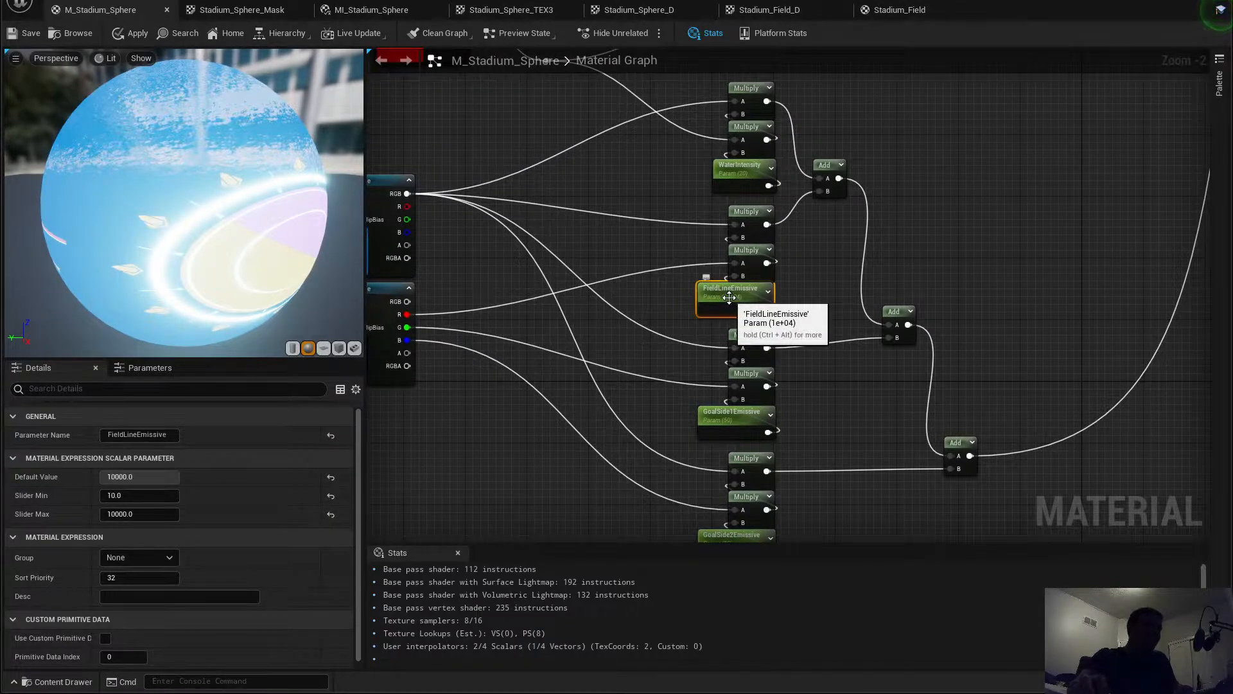
right_click_drag(710, 421, 720, 302)
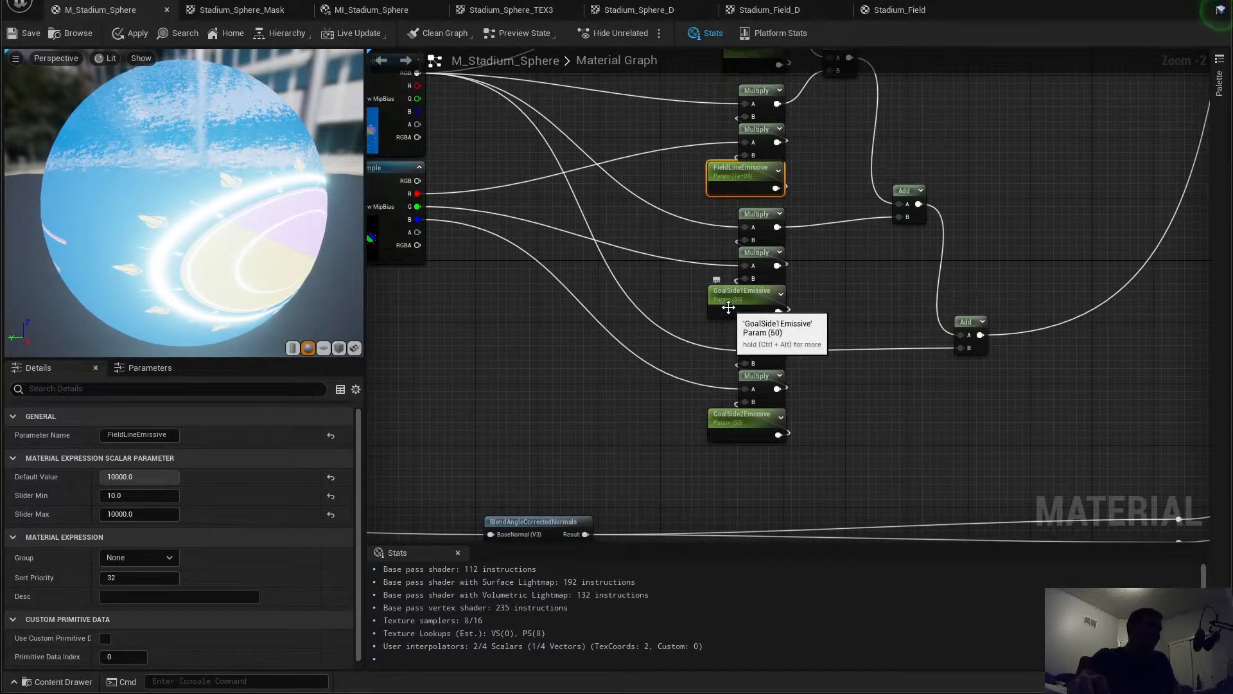
left_click(729, 309)
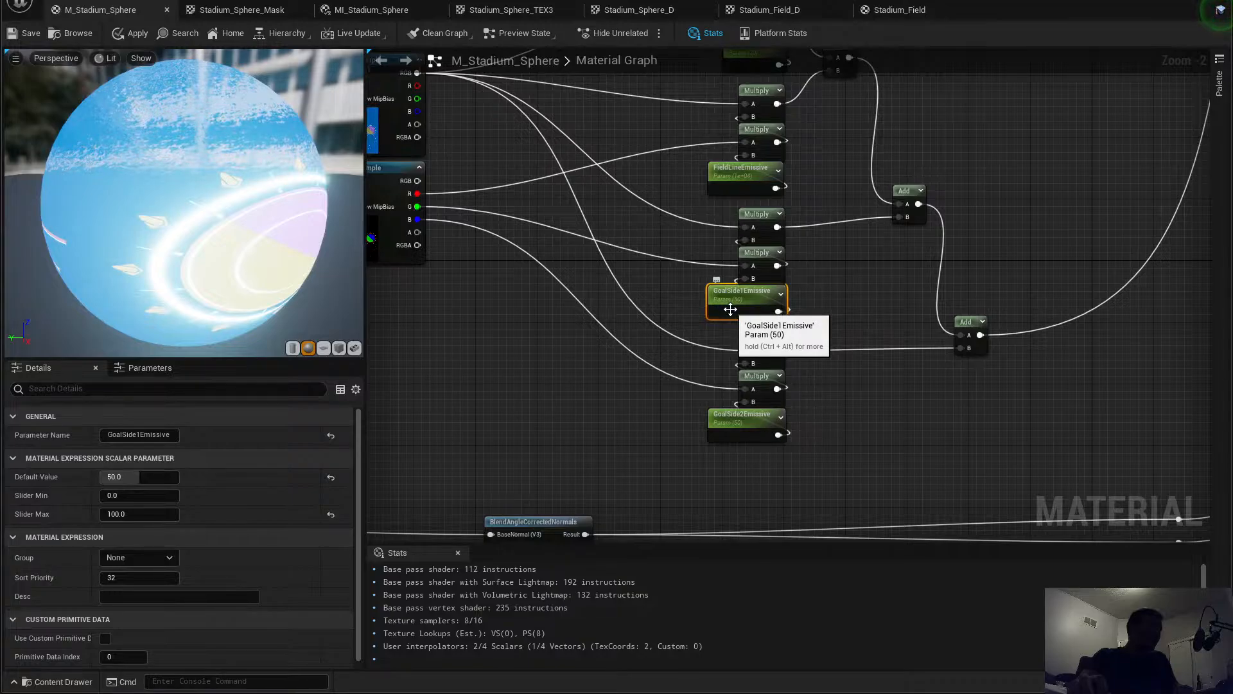
right_click_drag(710, 333, 681, 293)
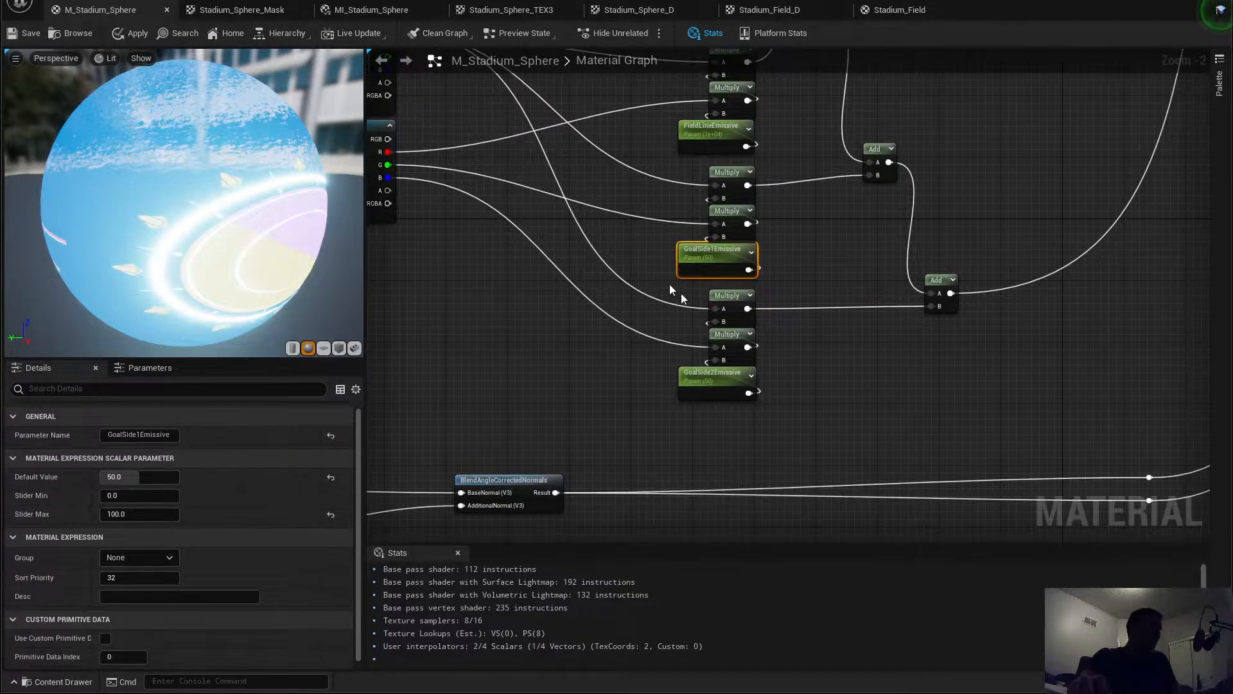
left_click(709, 376)
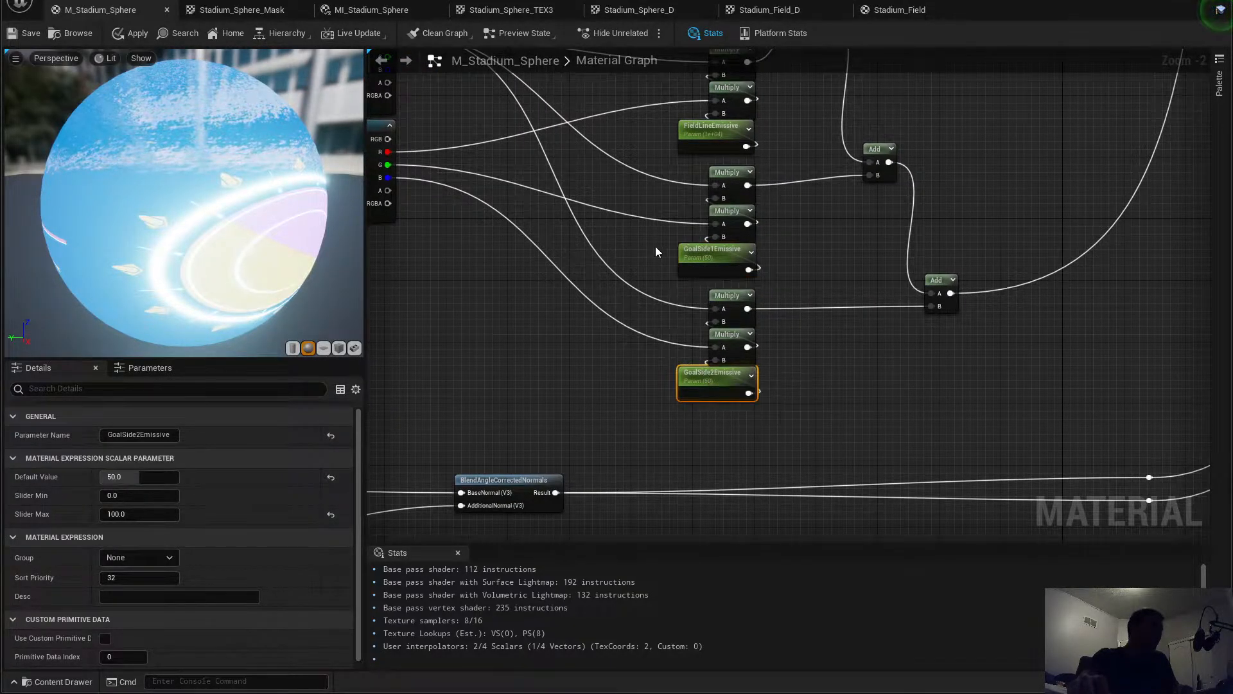
right_click_drag(648, 221, 615, 389)
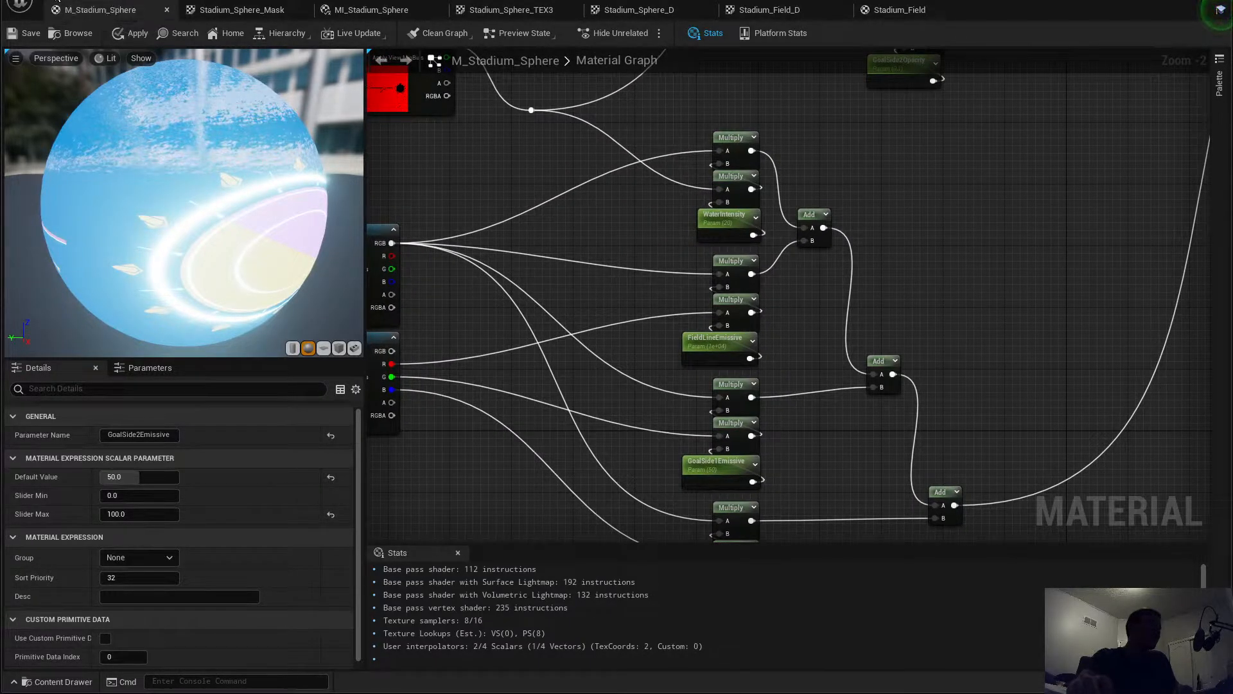
Step: Save all assets with the new opacity parameter settings
left_click(58, 11)
left_click(79, 52)
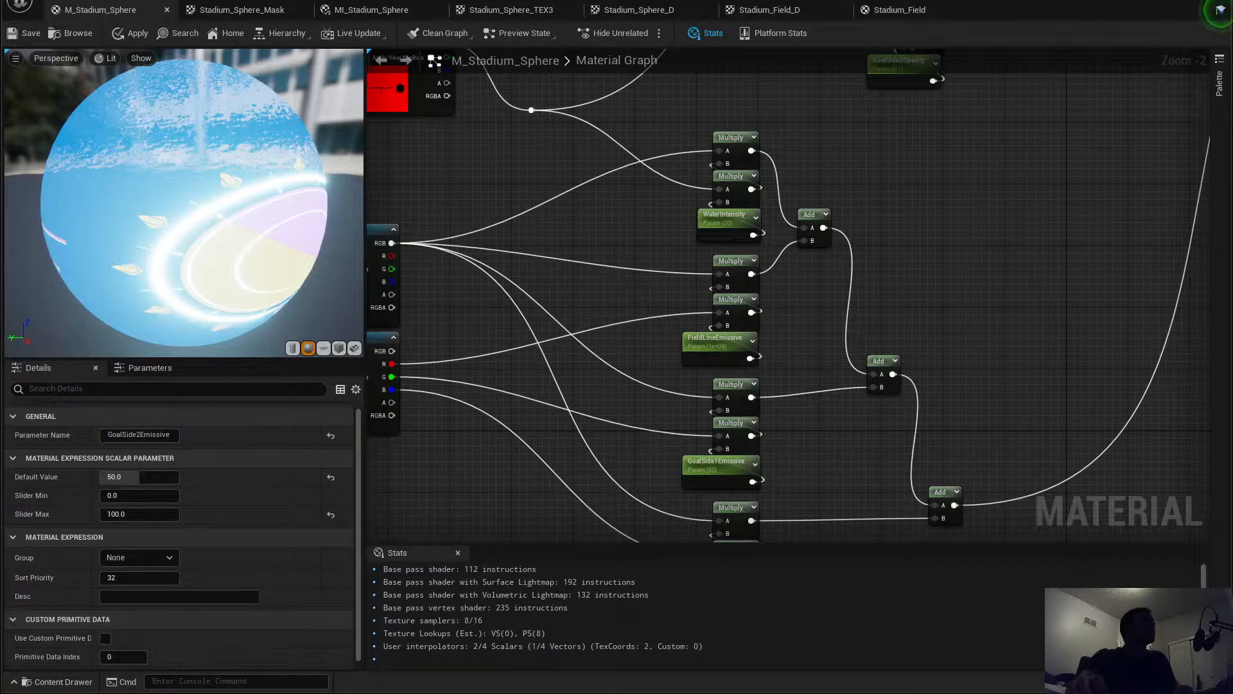
Step: Switch to the ZanarkandBlitzBall reference folder in File Explorer, open its first image and browse through the stadium sphere references
left_click_drag(608, 0, 608, 41)
double_click(607, 40)
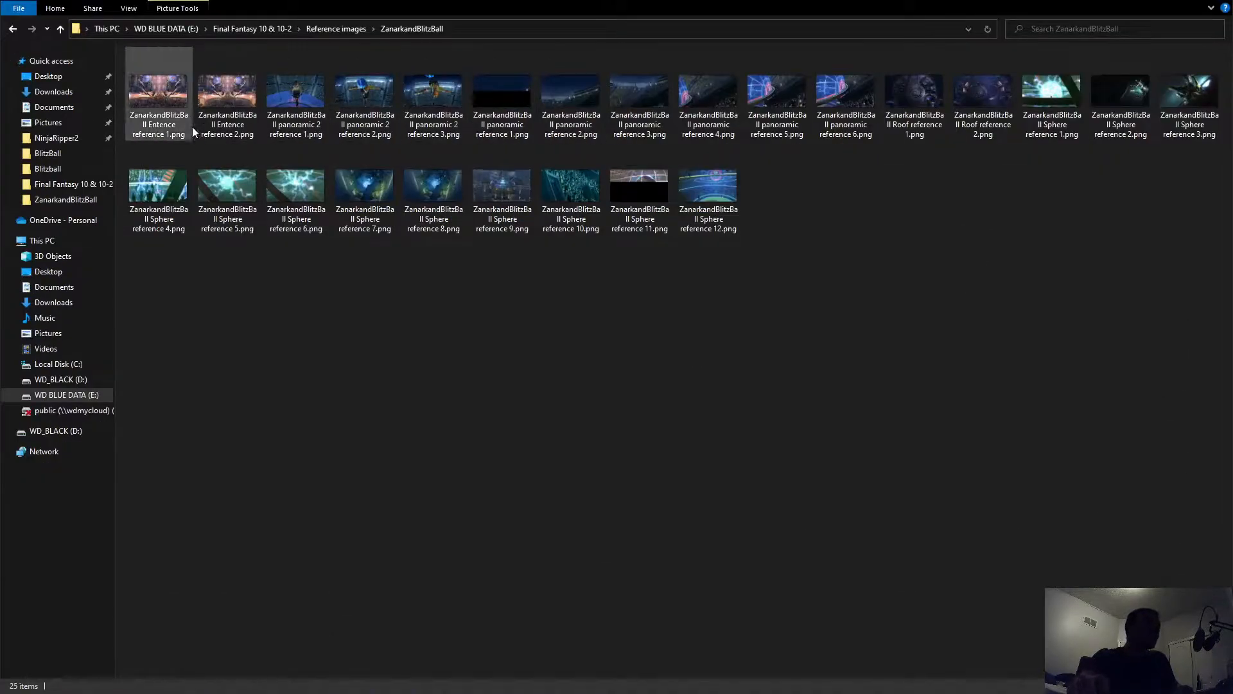
double_click(165, 106)
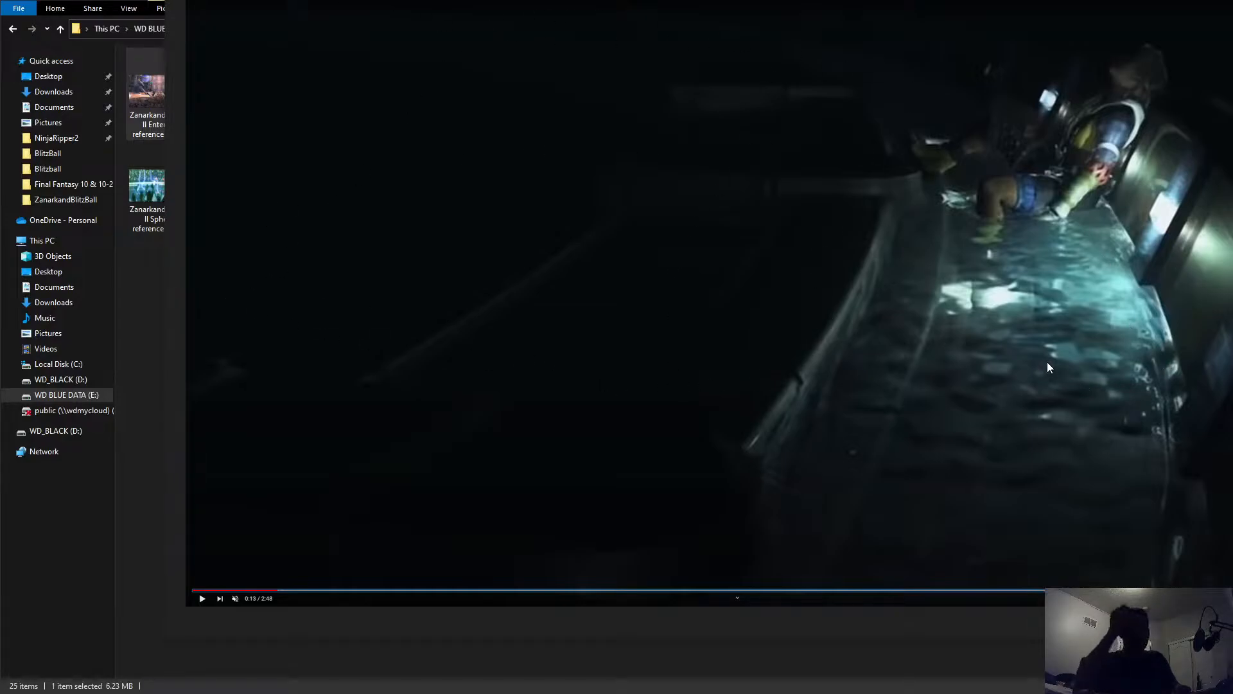
key("Right")
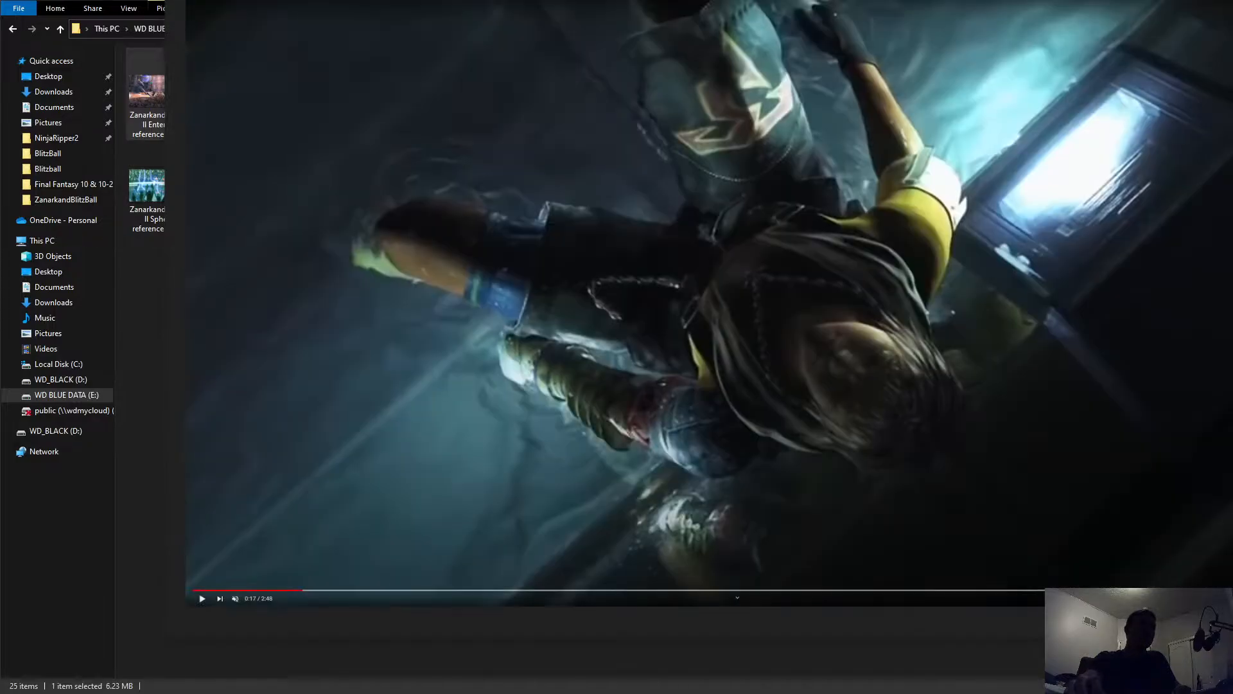
key("Right")
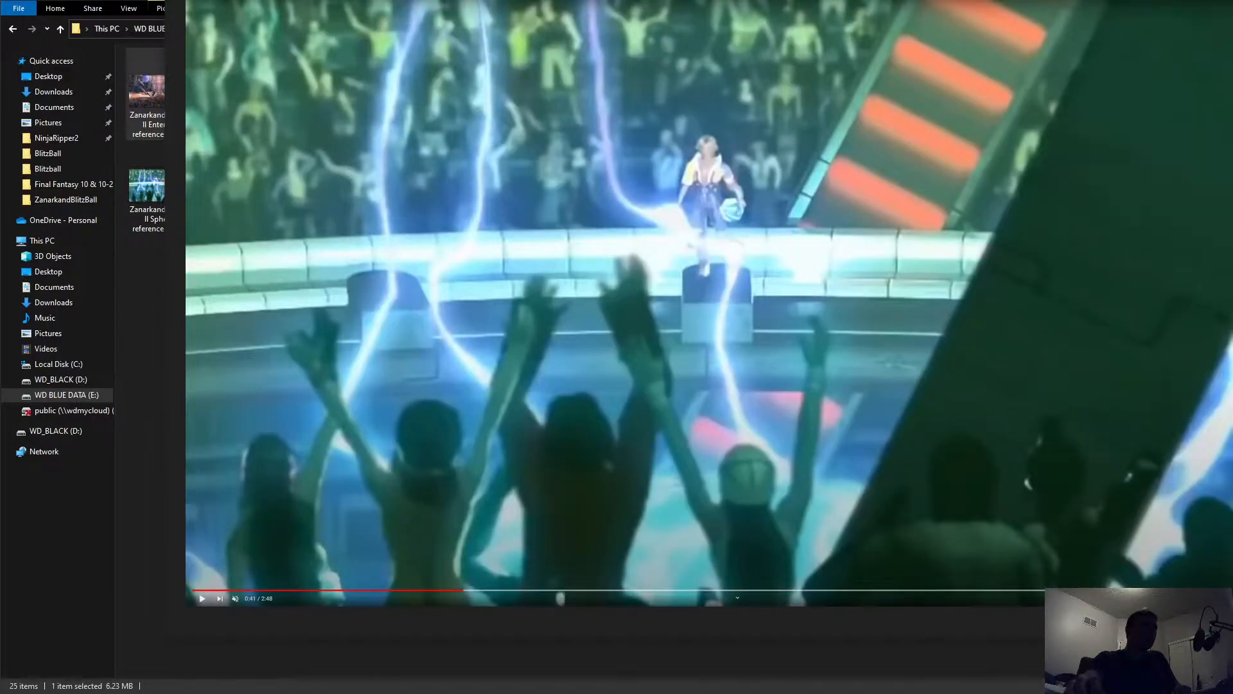
Step: Browse the remaining ZanarkandBlitzBall sphere references and settle on Sphere reference 12 to examine its field lines and goal rings
key("Right")
key("Right")
key("Right")
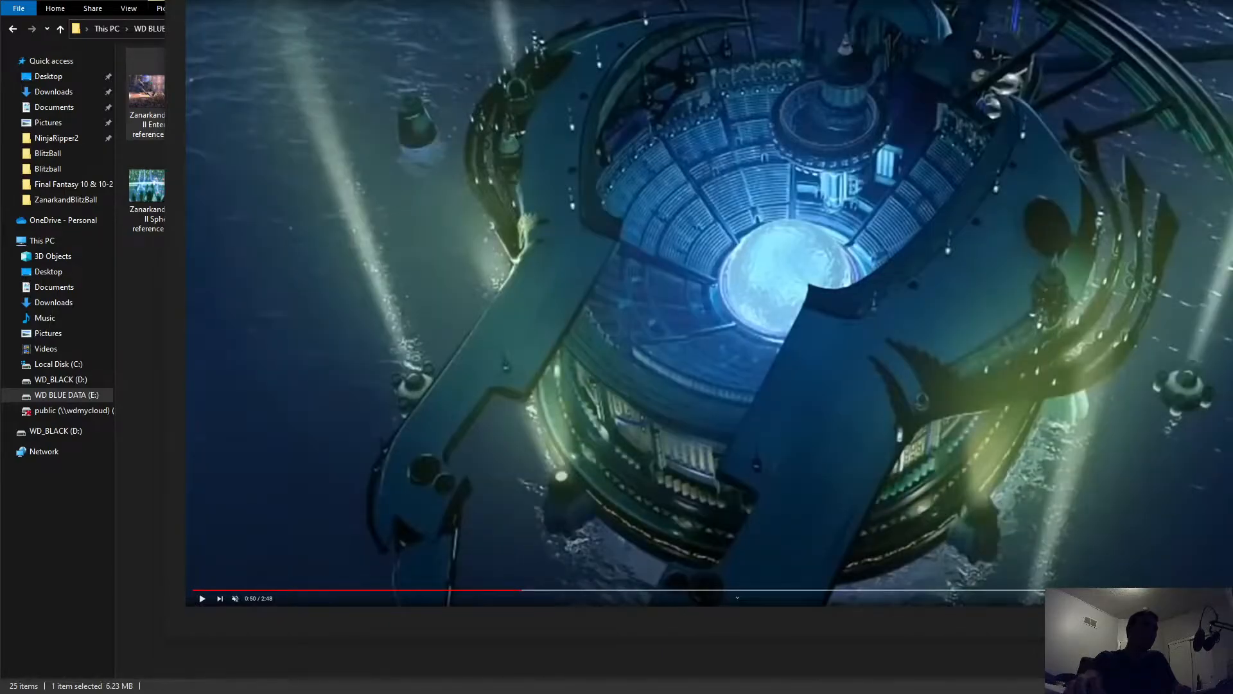
key("Right")
key("Right")
key("Right")
key("Right")
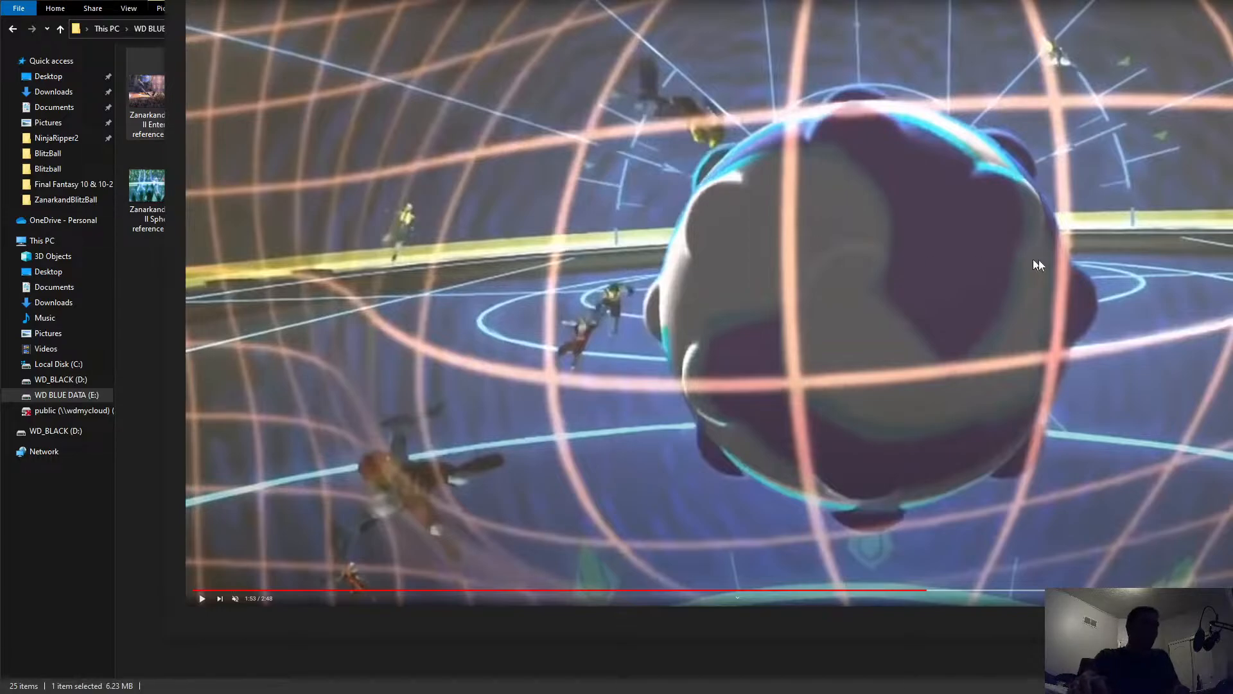
key("Left")
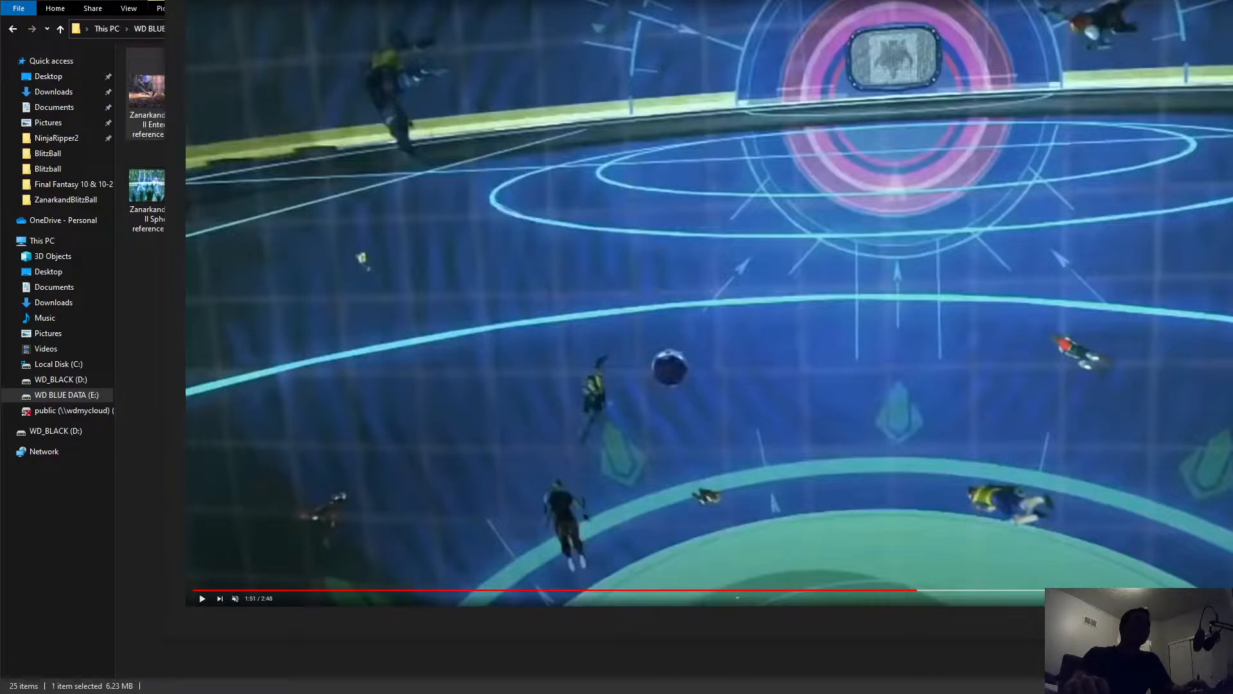
Step: Move the image window showing ZanarkandBlitzBall Sphere reference 12.png aside and return to the ZanarkandBlitzBall reference folder
left_click_drag(590, 0, 562, 3)
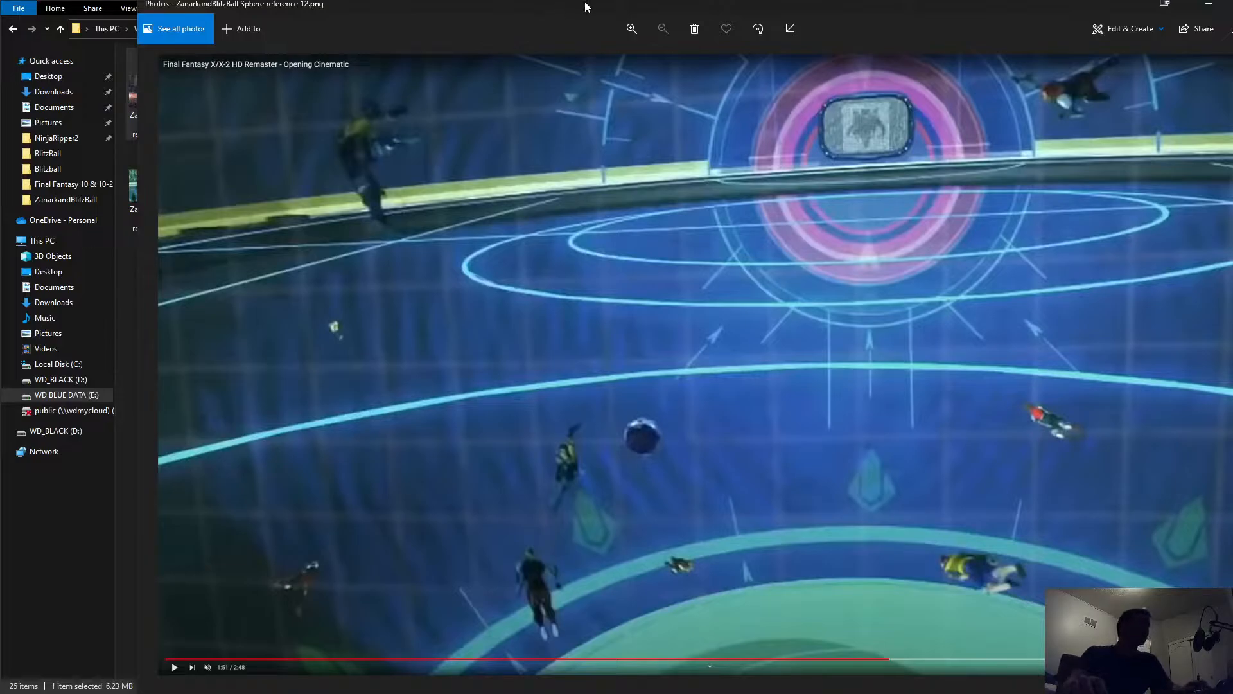
left_click_drag(584, 2, 570, 5)
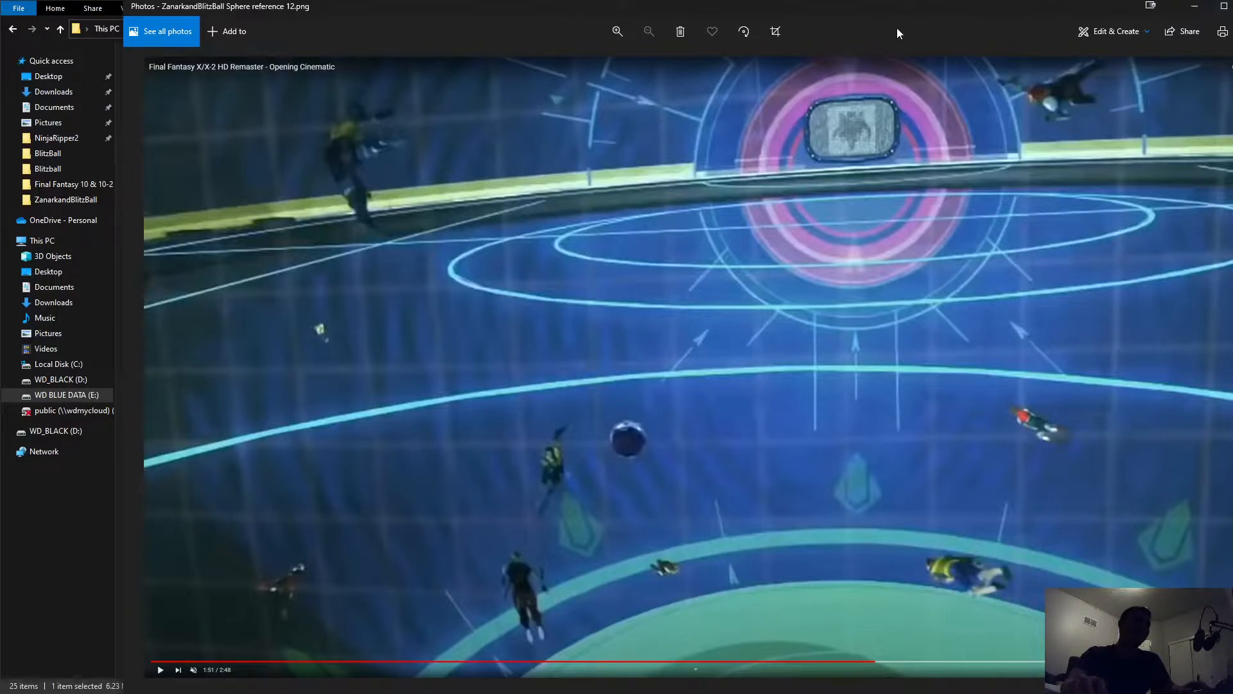
left_click_drag(880, 7, 808, 23)
left_click(1204, 420)
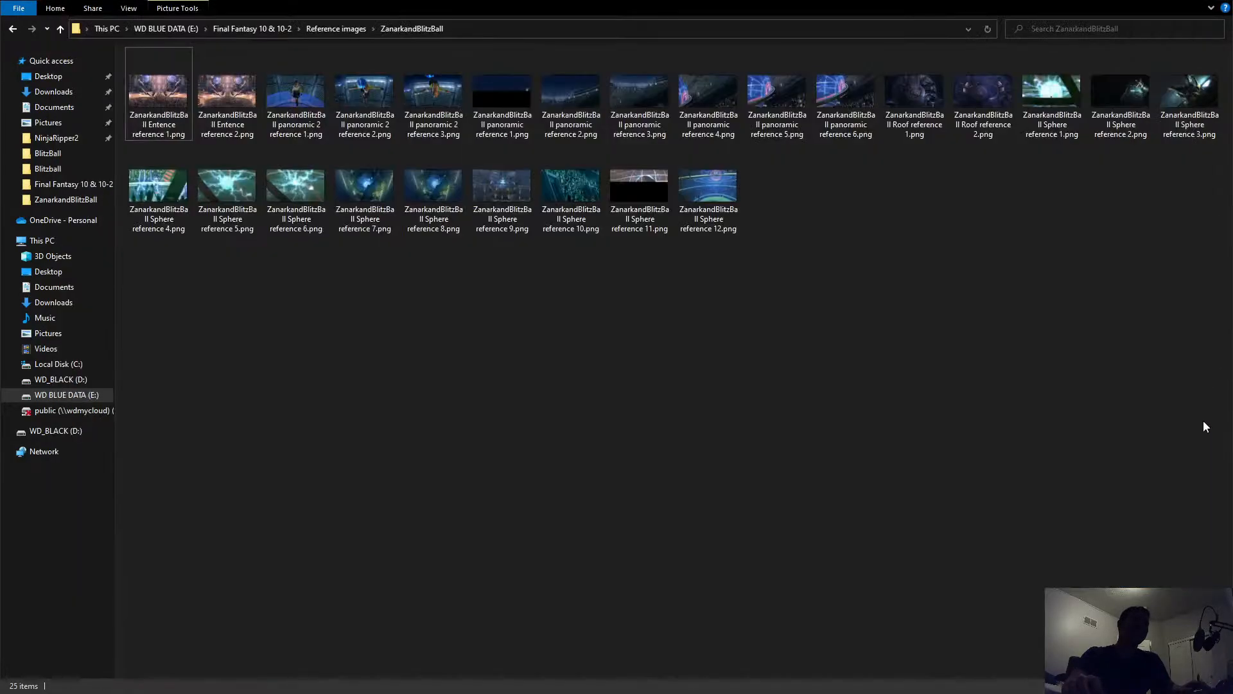
Step: Put away the reference images and review the emissive and opacity parameter nodes in the M_Stadium_Sphere material graph
left_click(1146, 1)
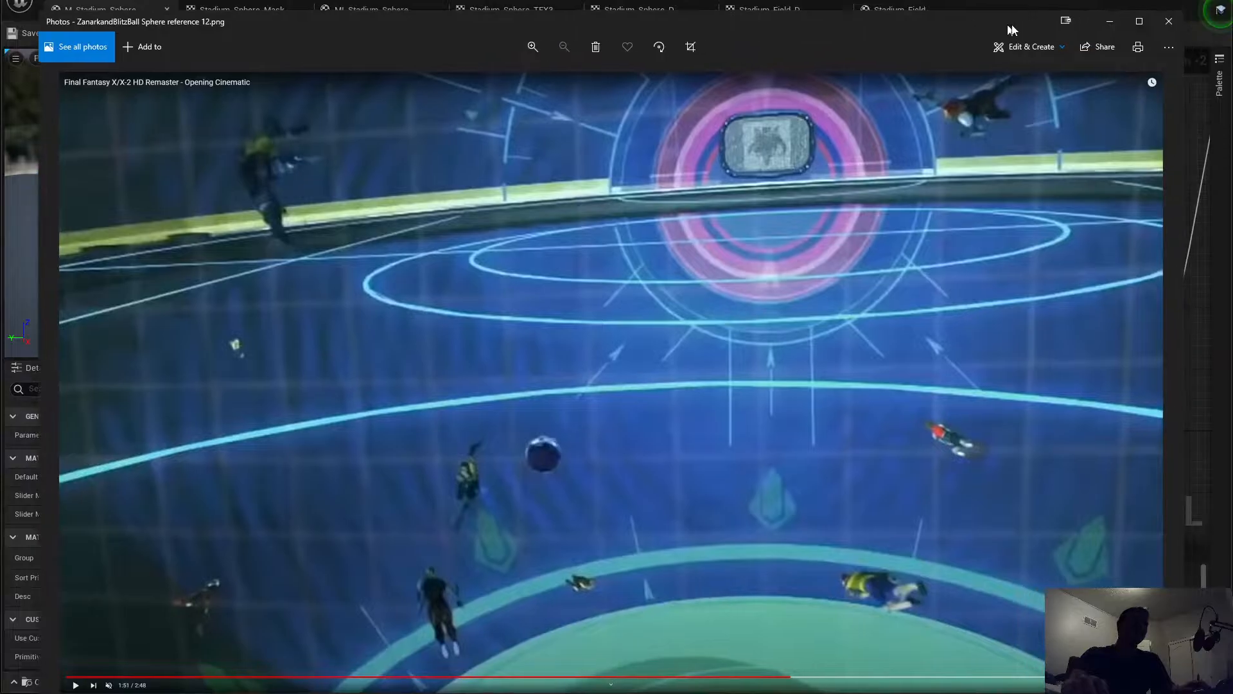
left_click(1169, 21)
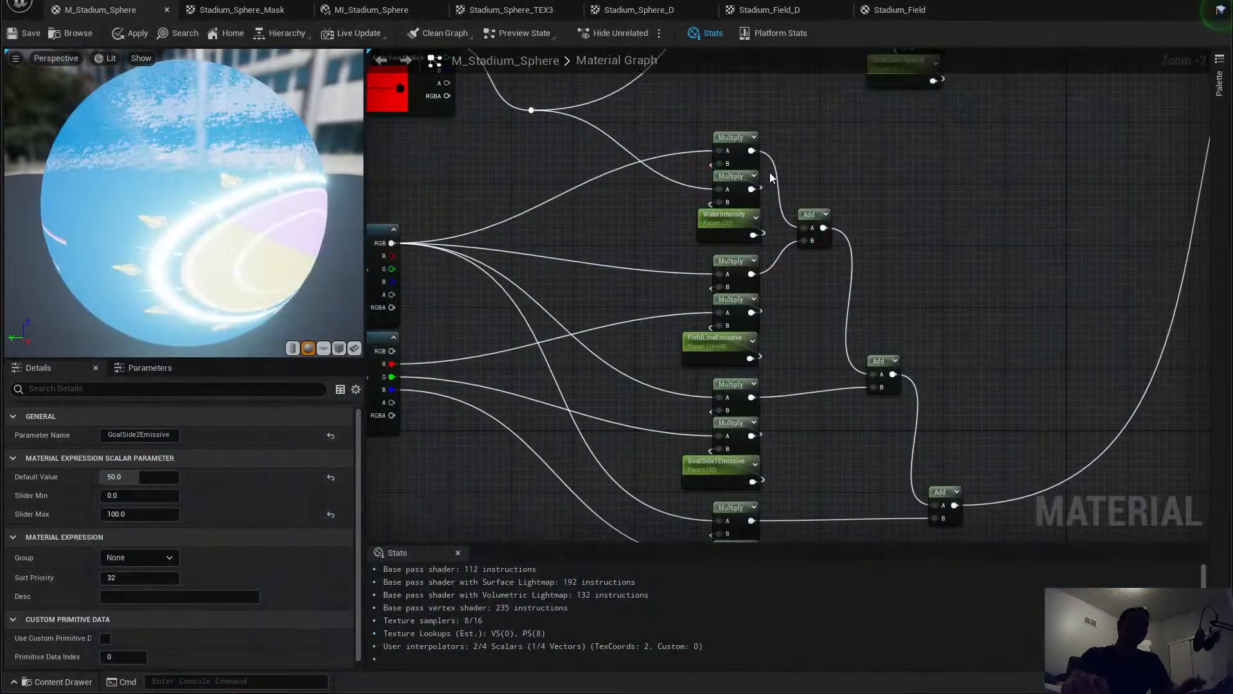
right_click_drag(884, 325, 842, 258)
scroll(842, 257, "down", 1)
scroll(842, 257, "down", 1)
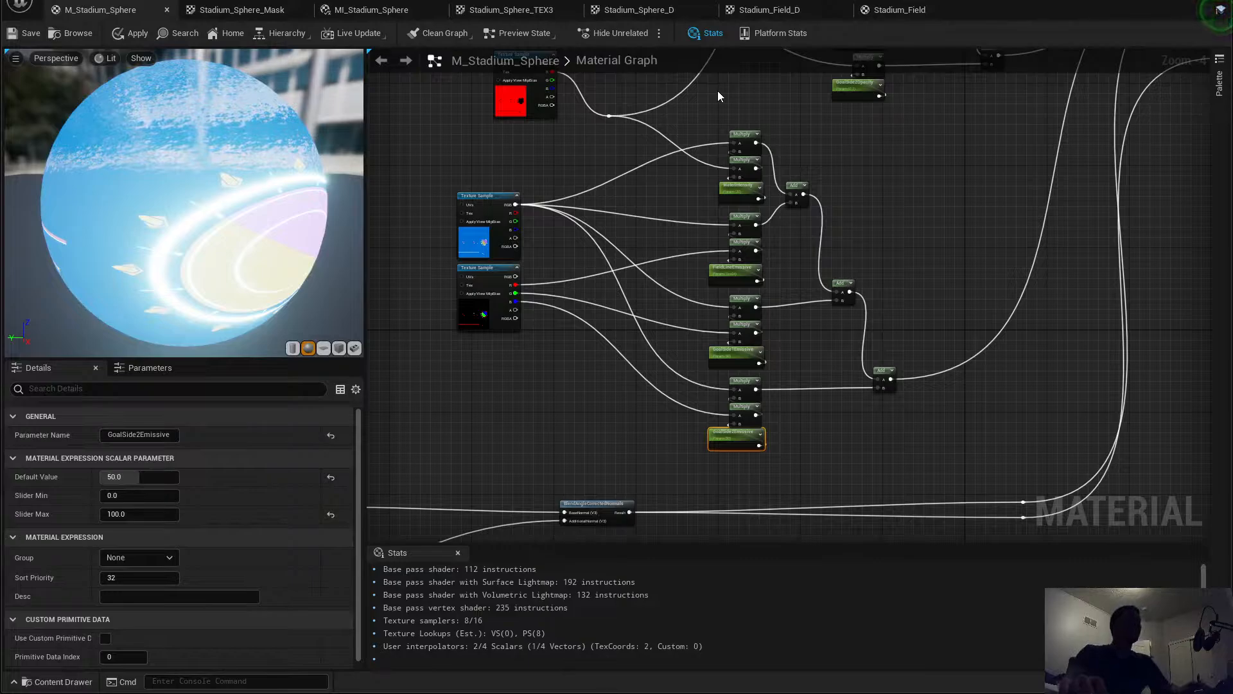
right_click_drag(830, 263, 796, 407)
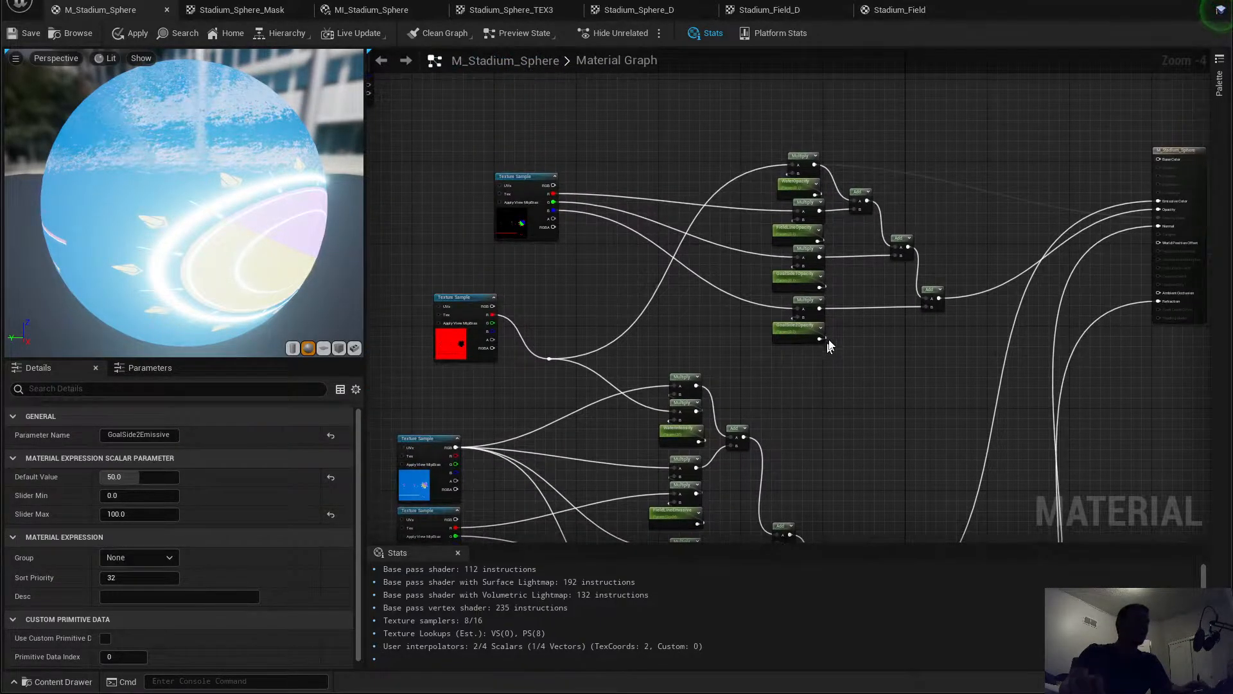
scroll(830, 340, "up", 2)
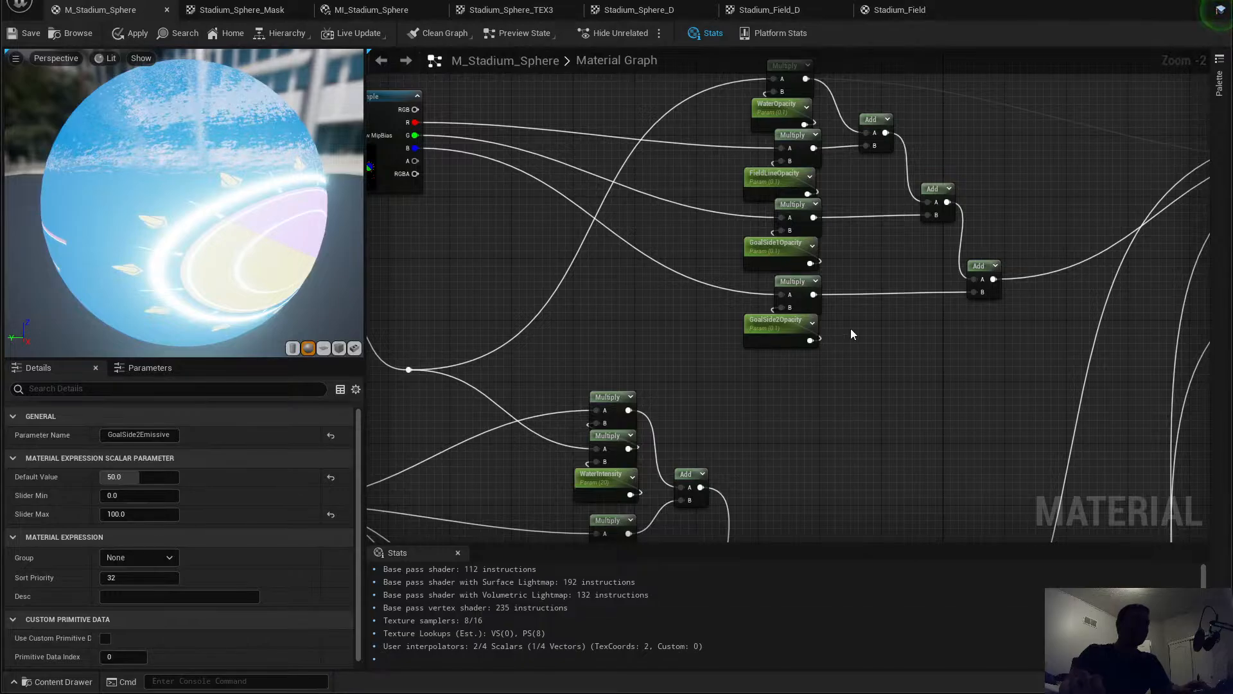
right_click_drag(870, 218, 808, 253)
scroll(808, 253, "up", 1)
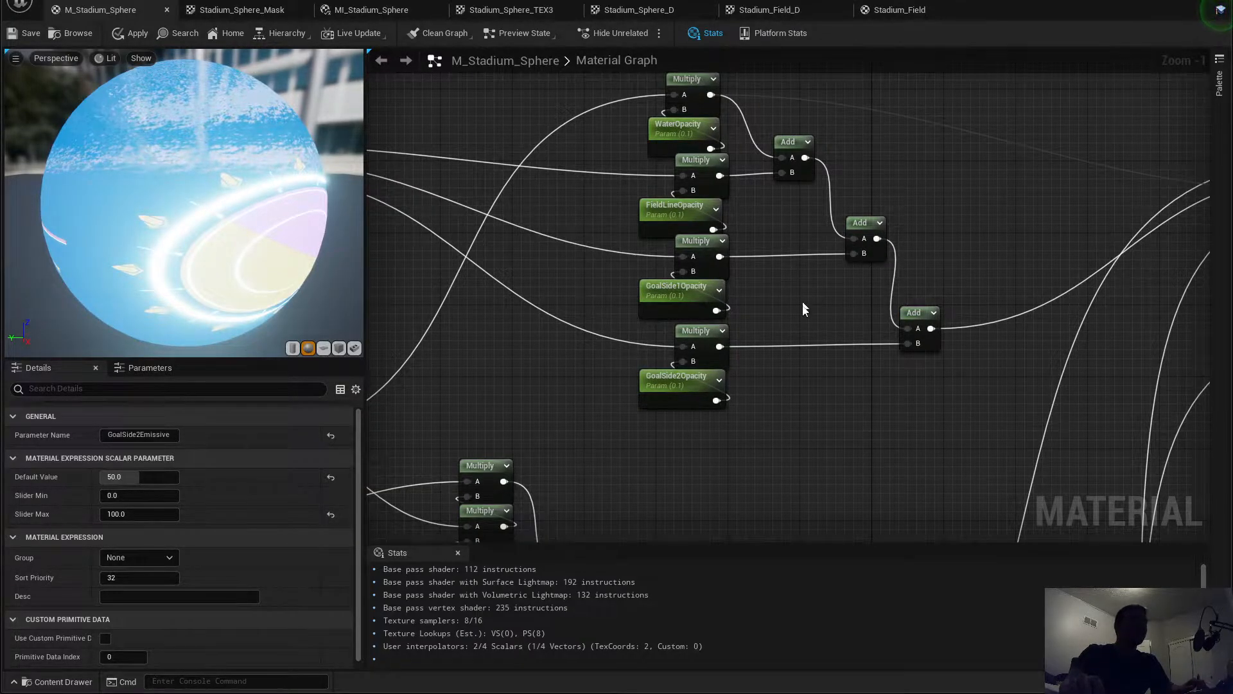
right_click_drag(812, 297, 787, 345)
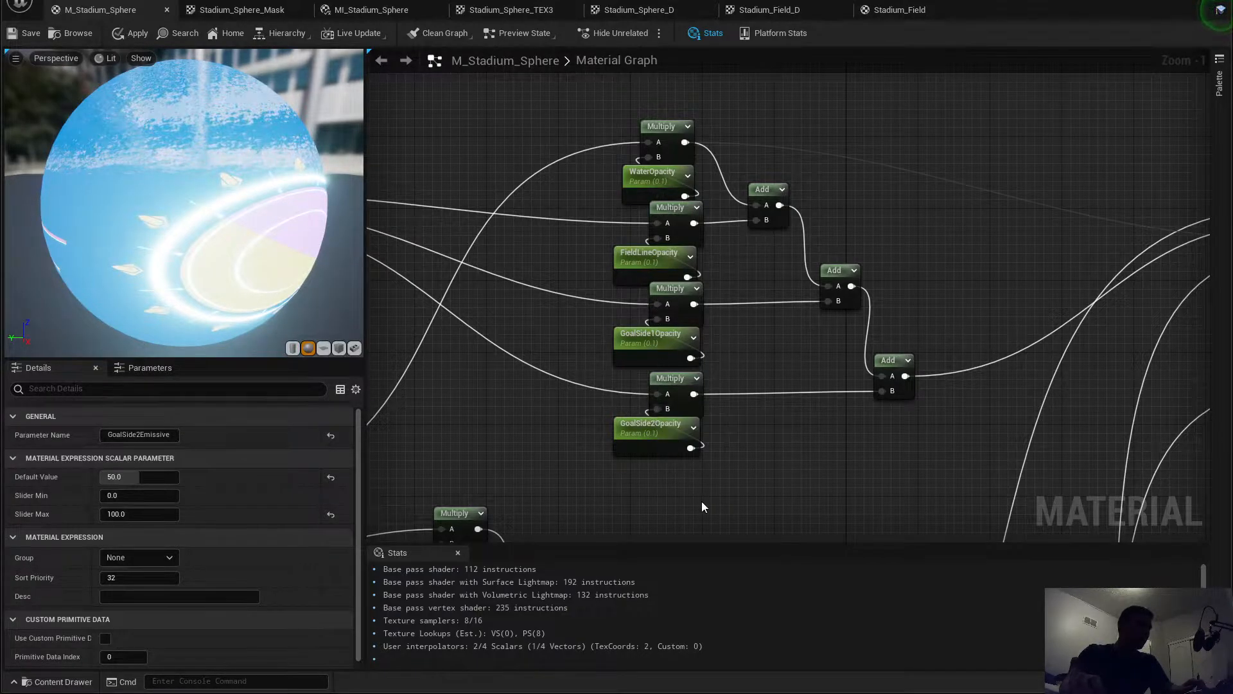
right_click_drag(702, 501, 804, 136)
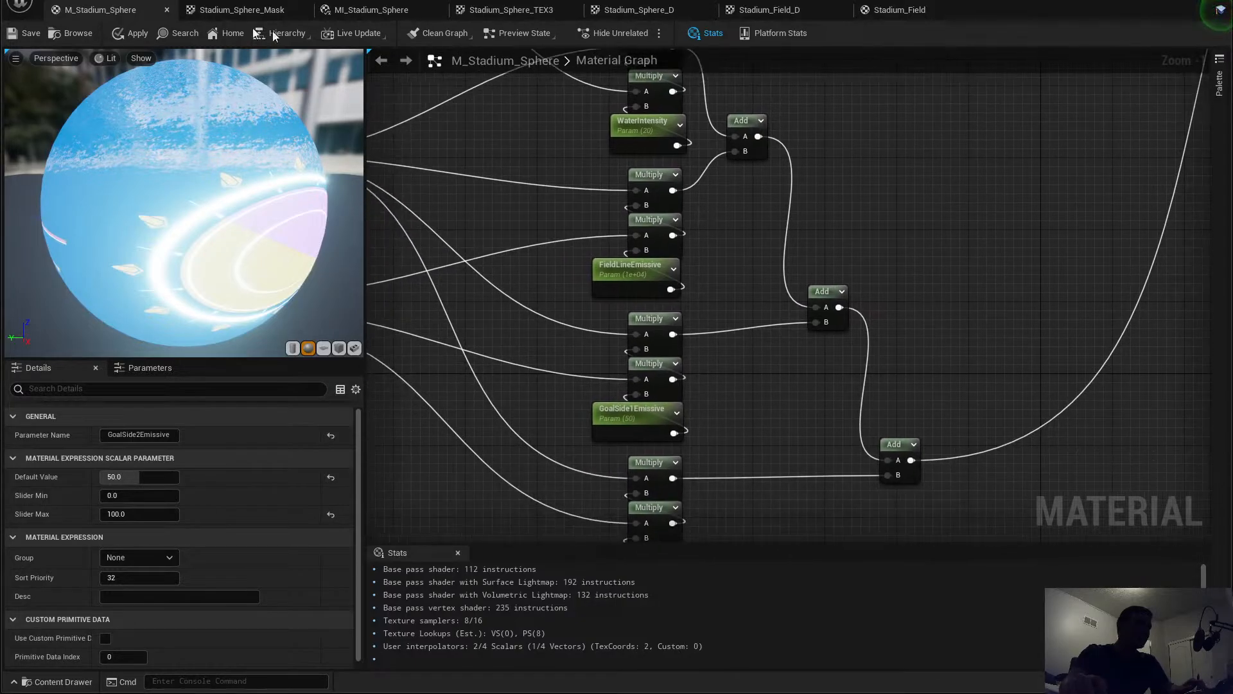
Step: Apply and save the M_Stadium_Sphere material, and inspect the stadium field and goal markings in the Blitzball level
left_click(103, 40)
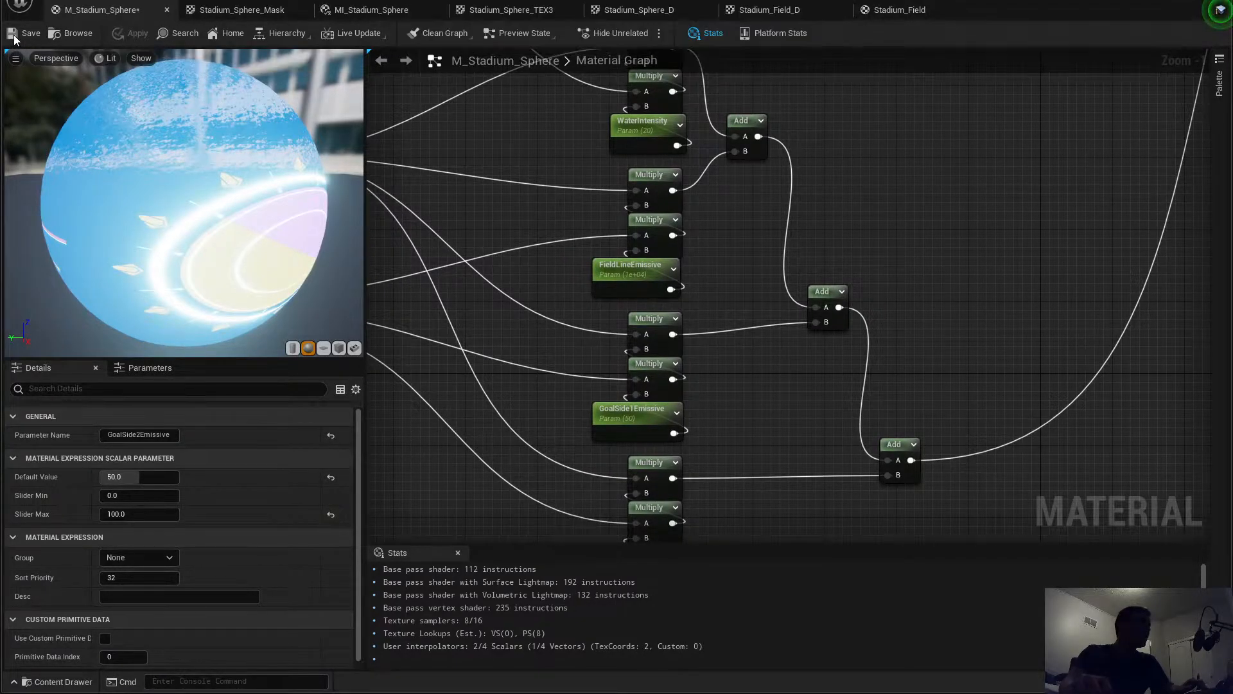
left_click(1162, 0)
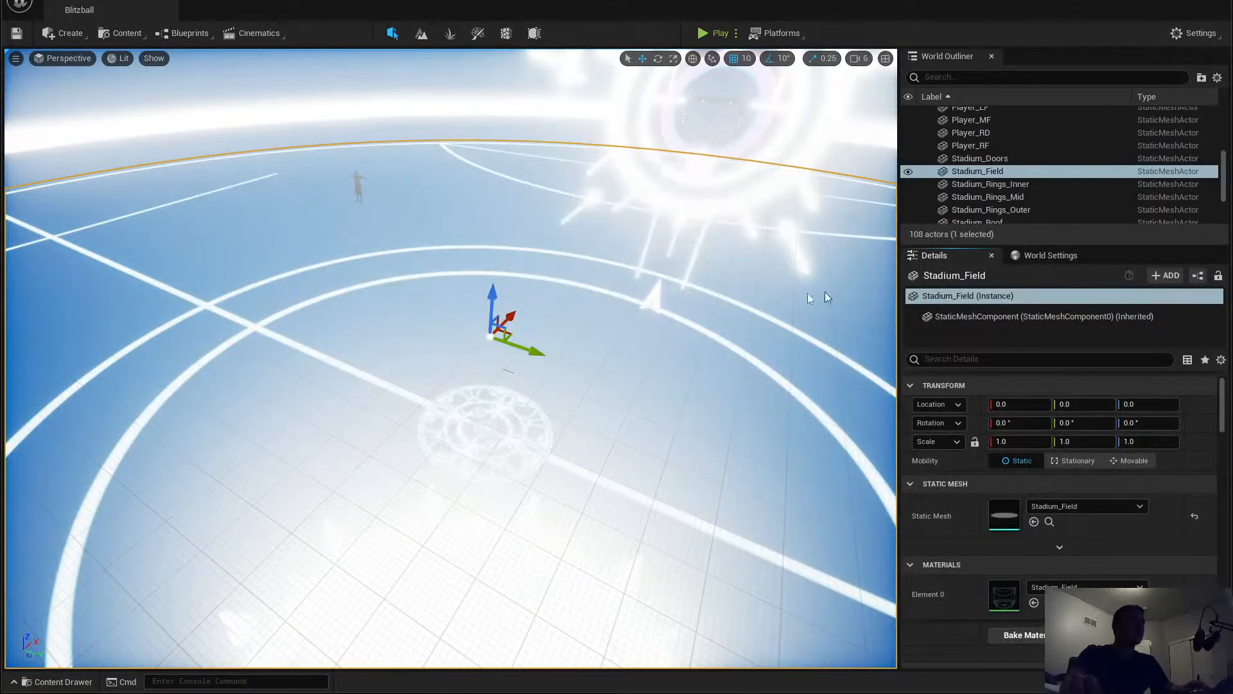
right_click_drag(496, 316, 533, 247)
key("s")
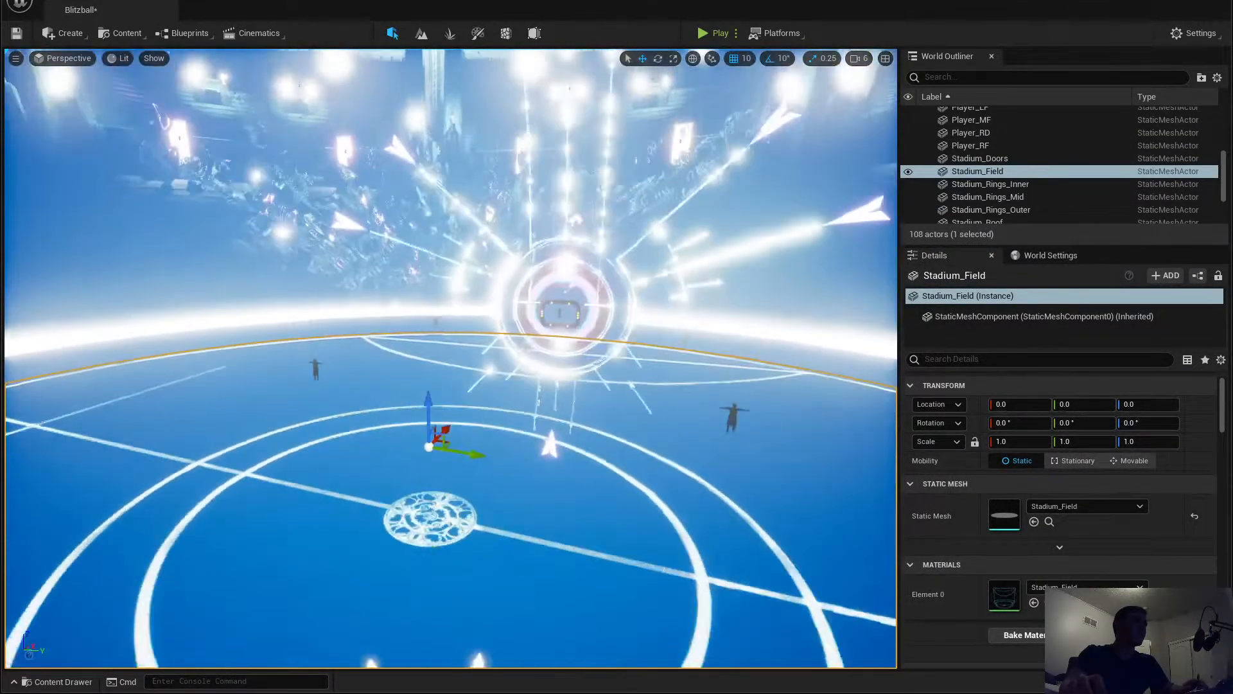
key("s")
right_click_drag(377, 275, 389, 309)
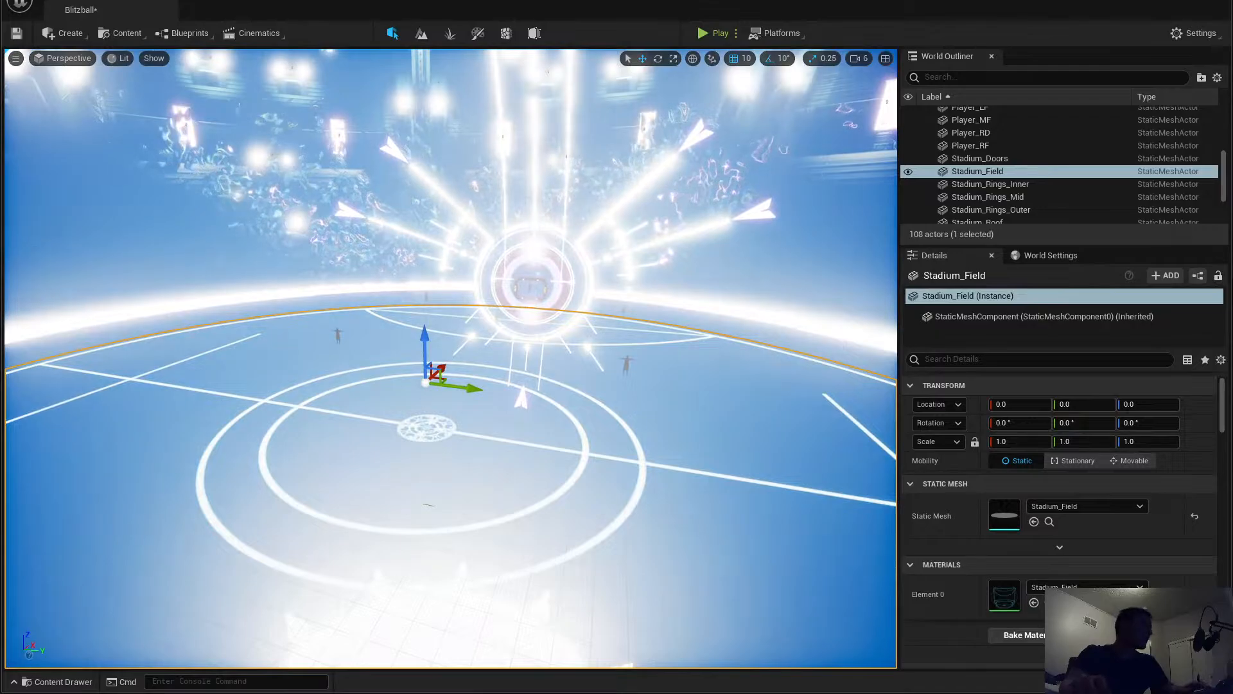
Step: Open the MI_Stadium_Sphere material instance, move its window off the level view, and inspect the field line glow from above
left_click(3, 430)
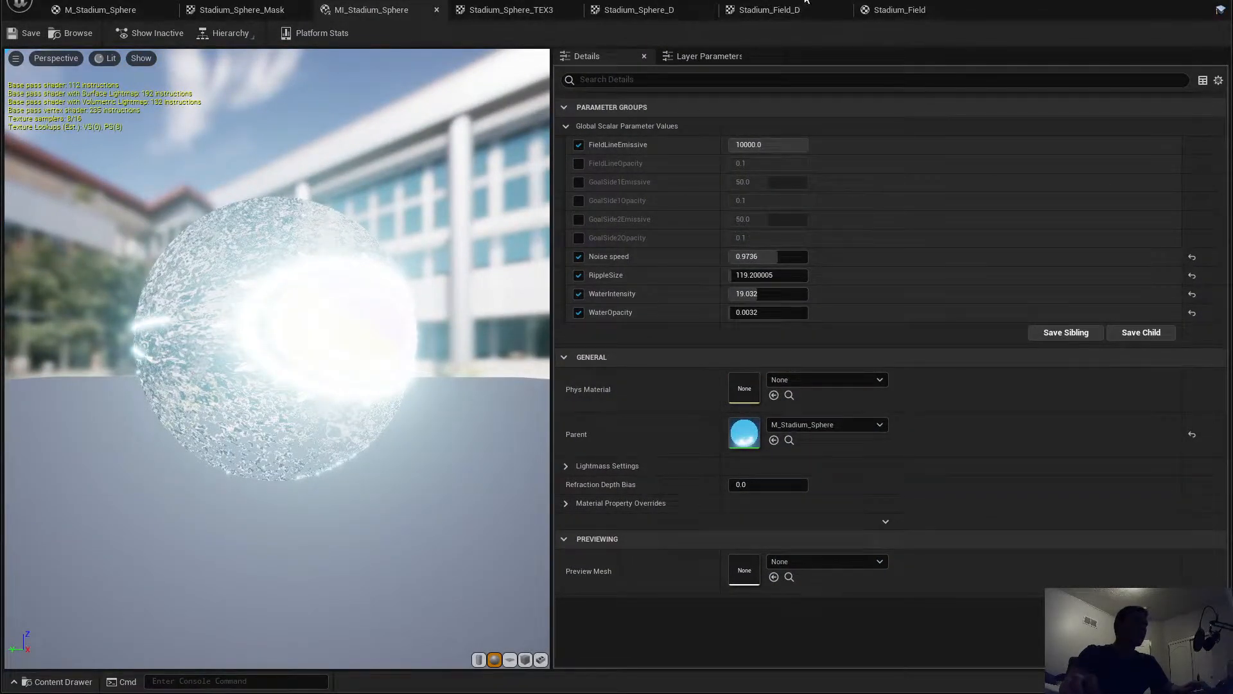
left_click_drag(785, 2, 1232, 0)
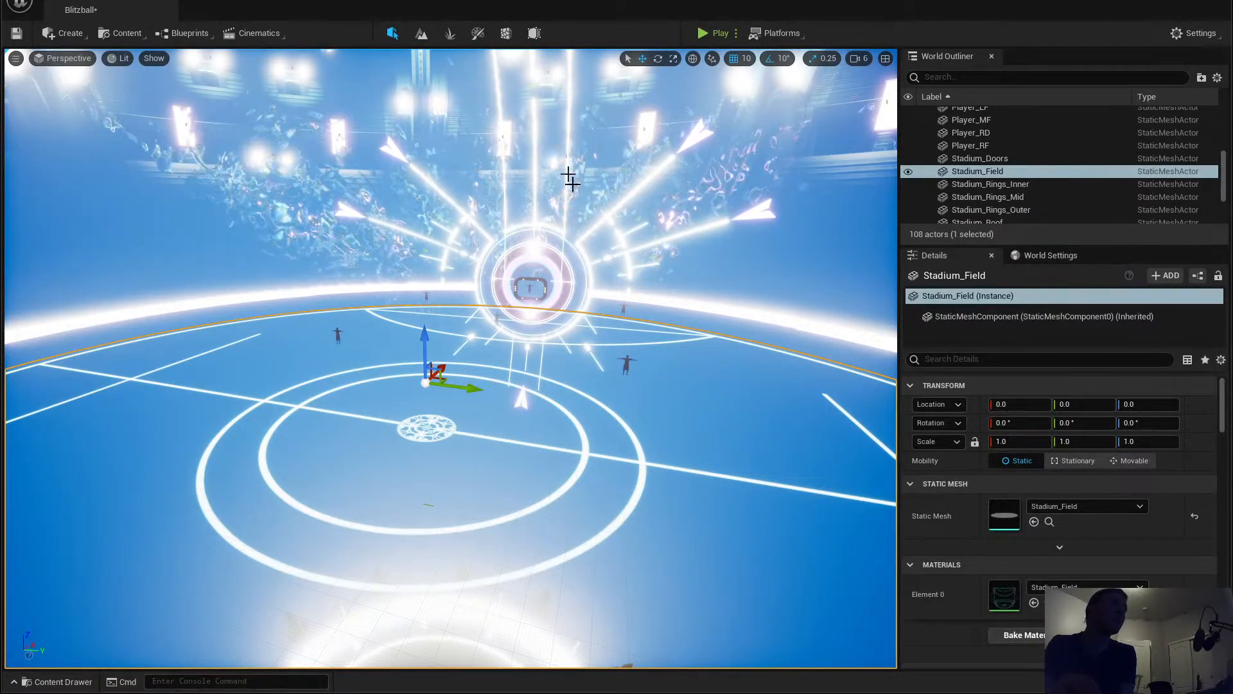
right_click_drag(568, 174, 565, 219)
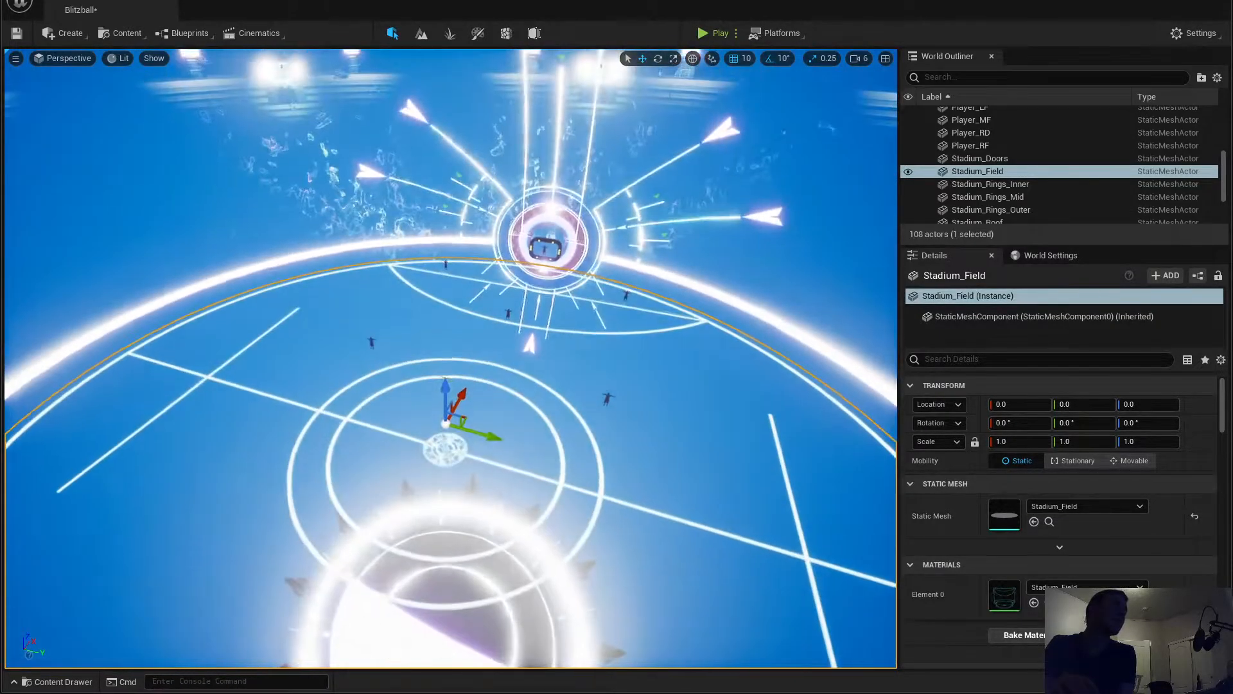
left_click_drag(622, 217, 622, 296)
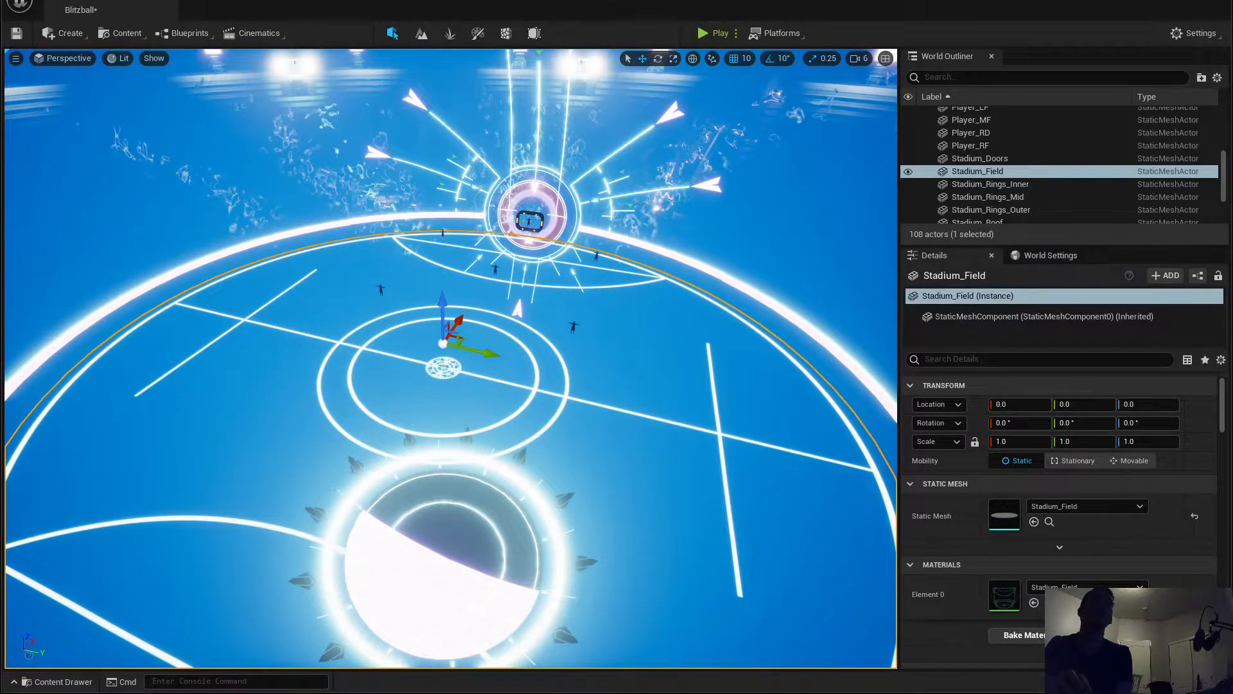
Step: Set the FieldLineEmissive parameter in M_Stadium_Sphere to a default value of 750 and a slider maximum of 1500
left_click_drag(1232, 7, 790, 1)
right_click_drag(568, 297, 731, 270)
right_click_drag(730, 412, 761, 302)
scroll(776, 247, "up", 5)
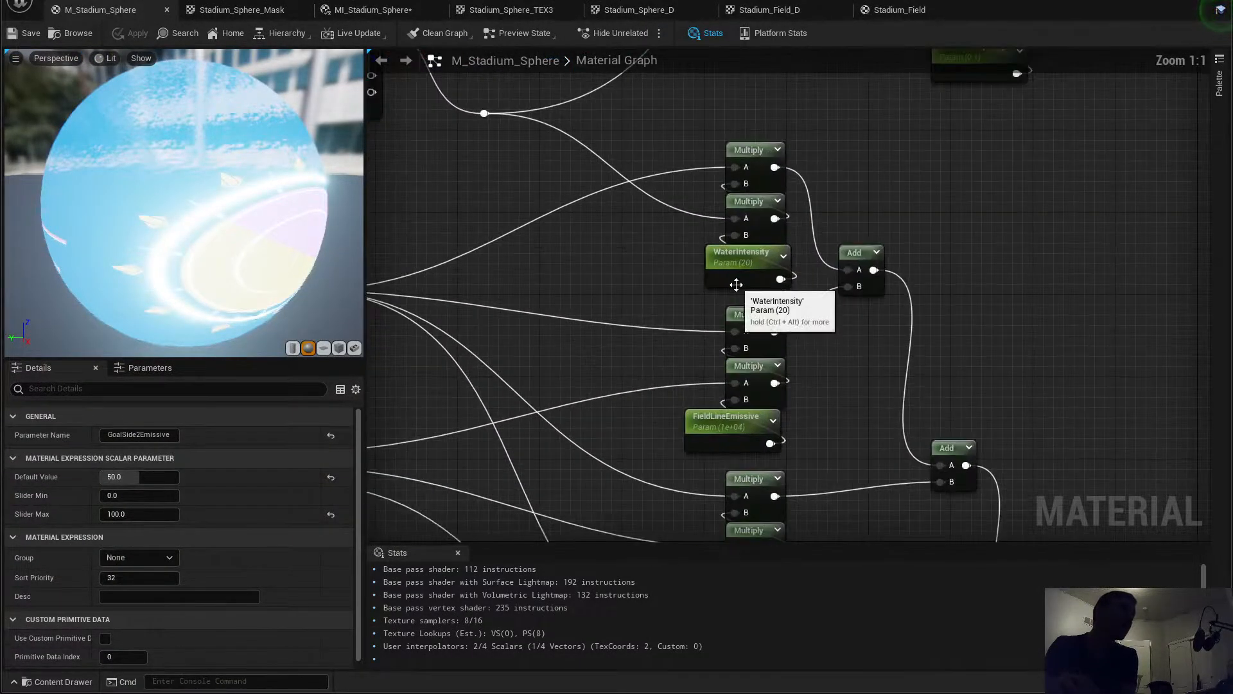
right_click_drag(736, 399, 785, 252)
left_click(780, 268)
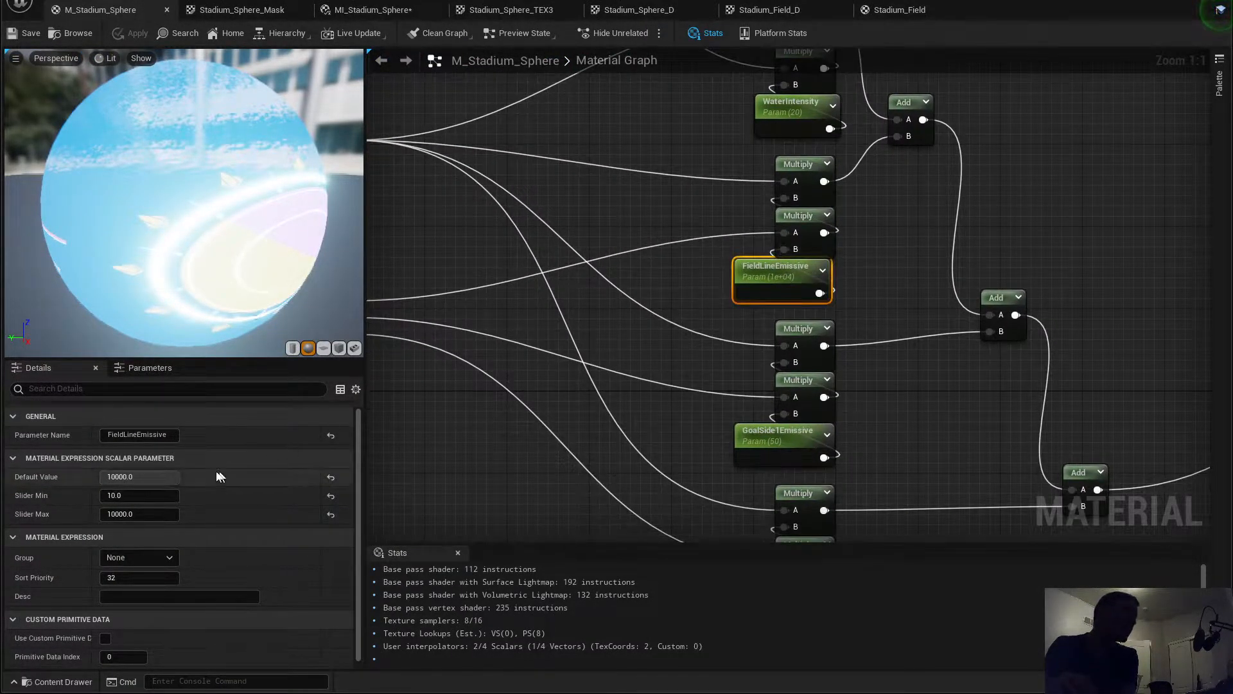
left_click(138, 476)
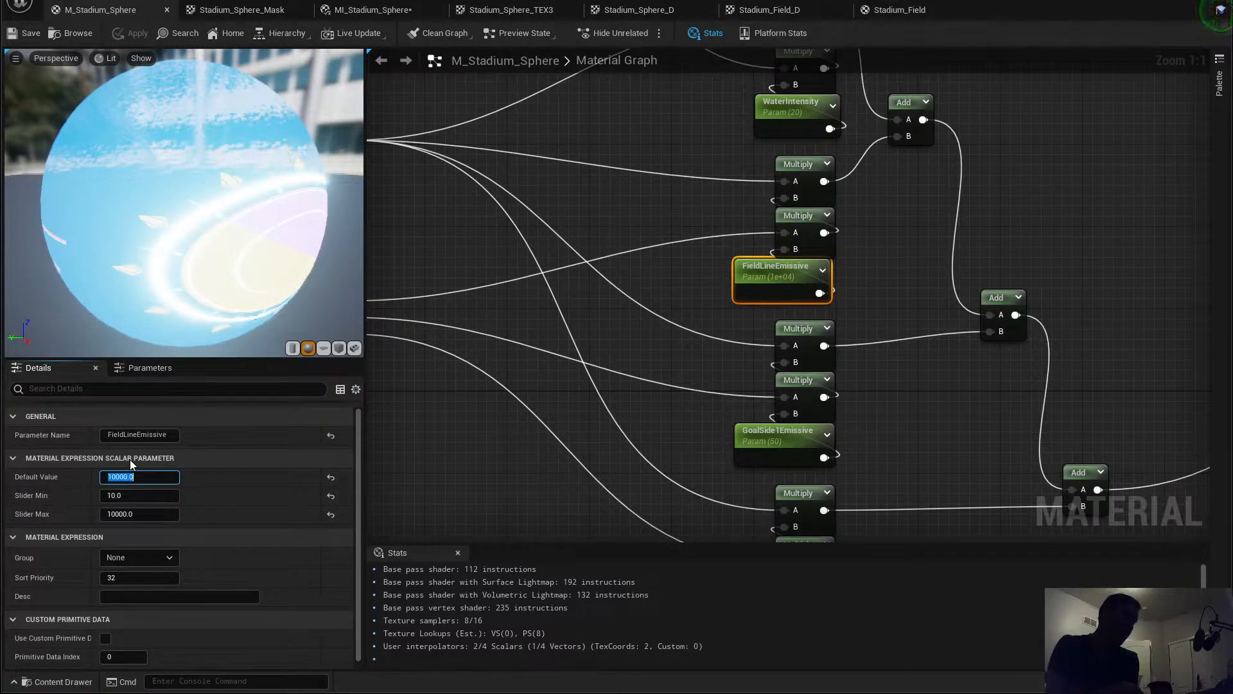
type("750")
key("Return")
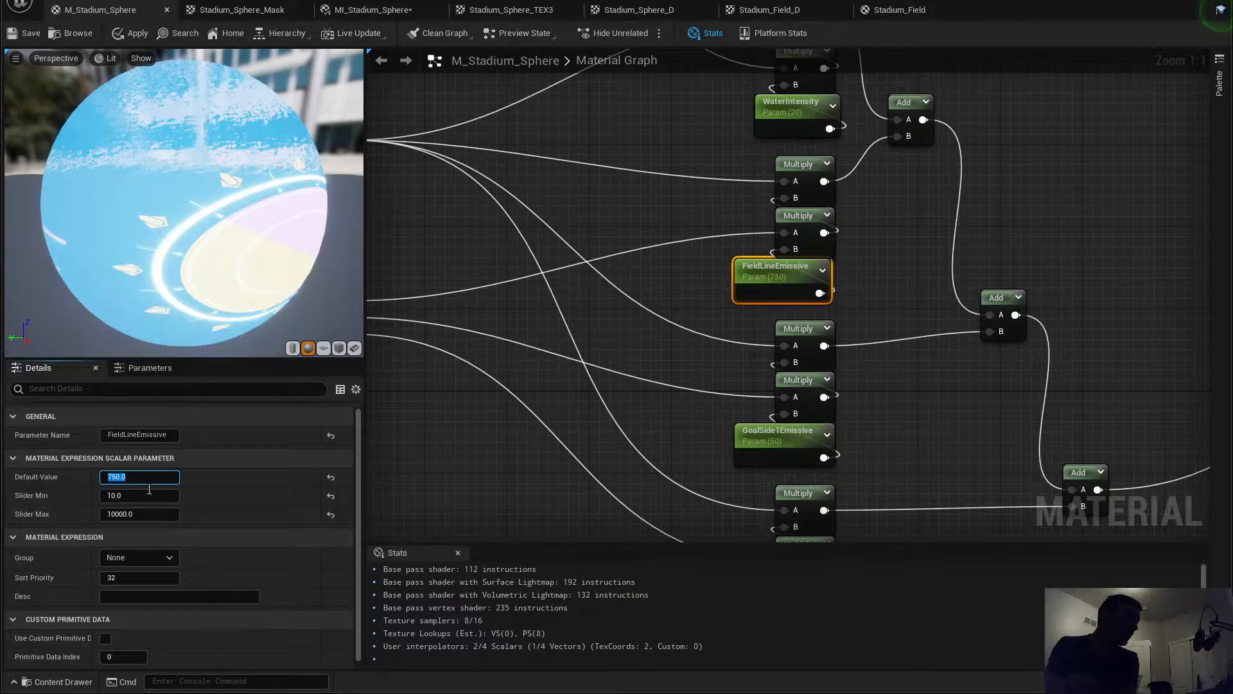
left_click(120, 513)
type("1500")
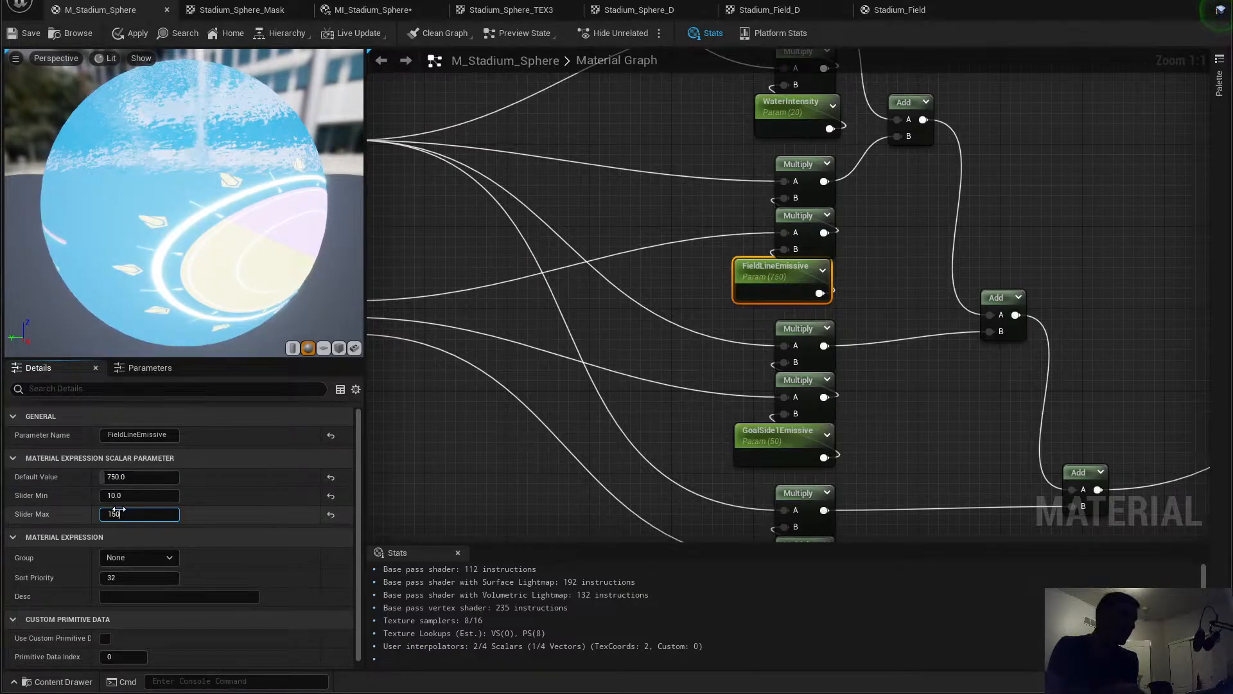
key("Return")
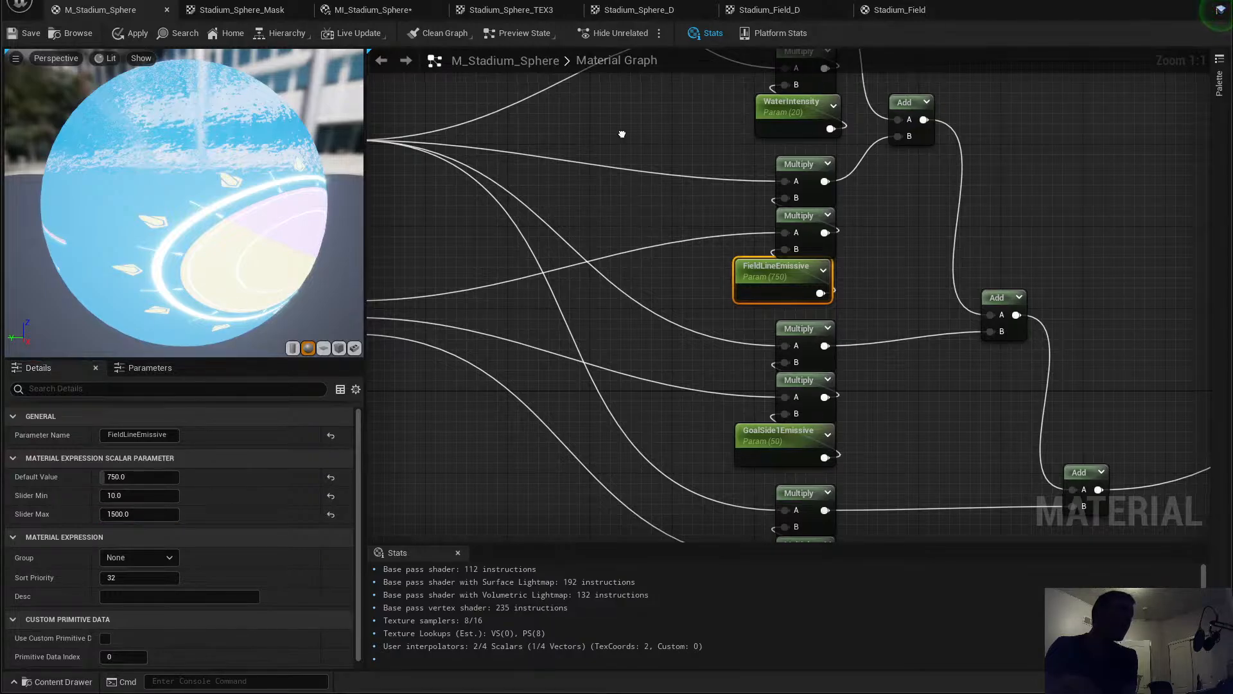
Step: Set both the default value and the slider maximum of the WaterOpacity parameter to 0.05
right_click_drag(627, 132, 653, 424)
right_click_drag(898, 220, 629, 448)
right_click_drag(851, 220, 851, 268)
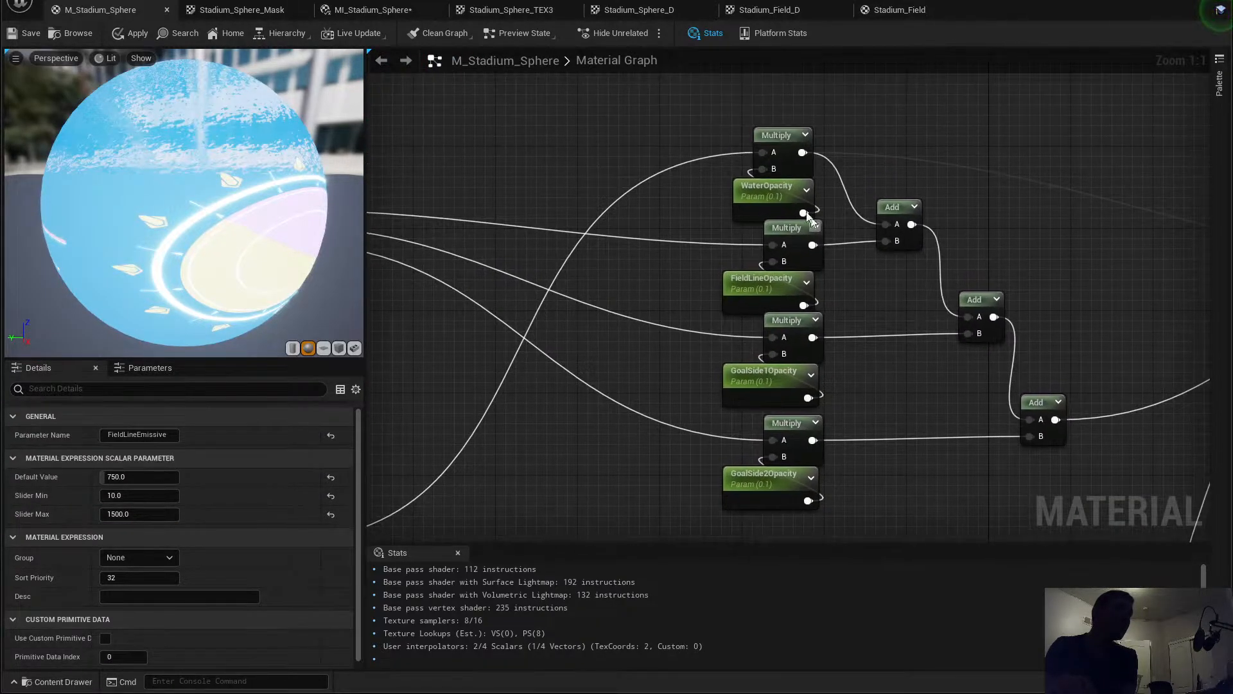
left_click(780, 192)
left_click(120, 474)
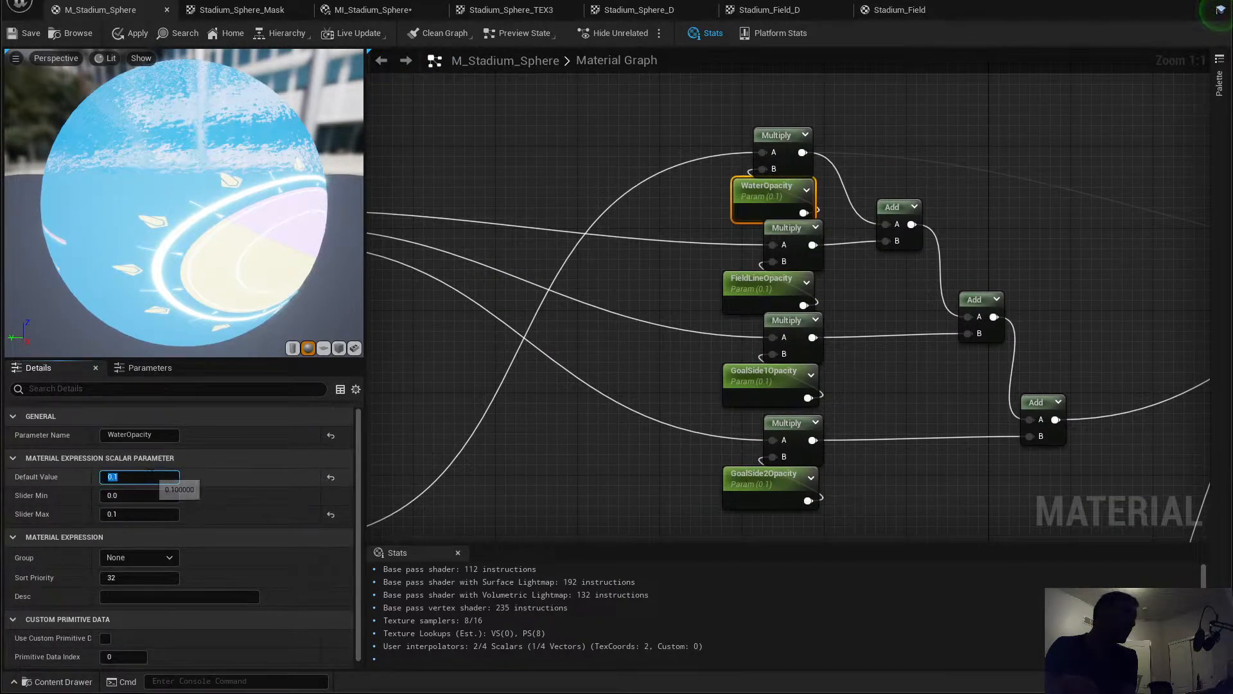
type(".05")
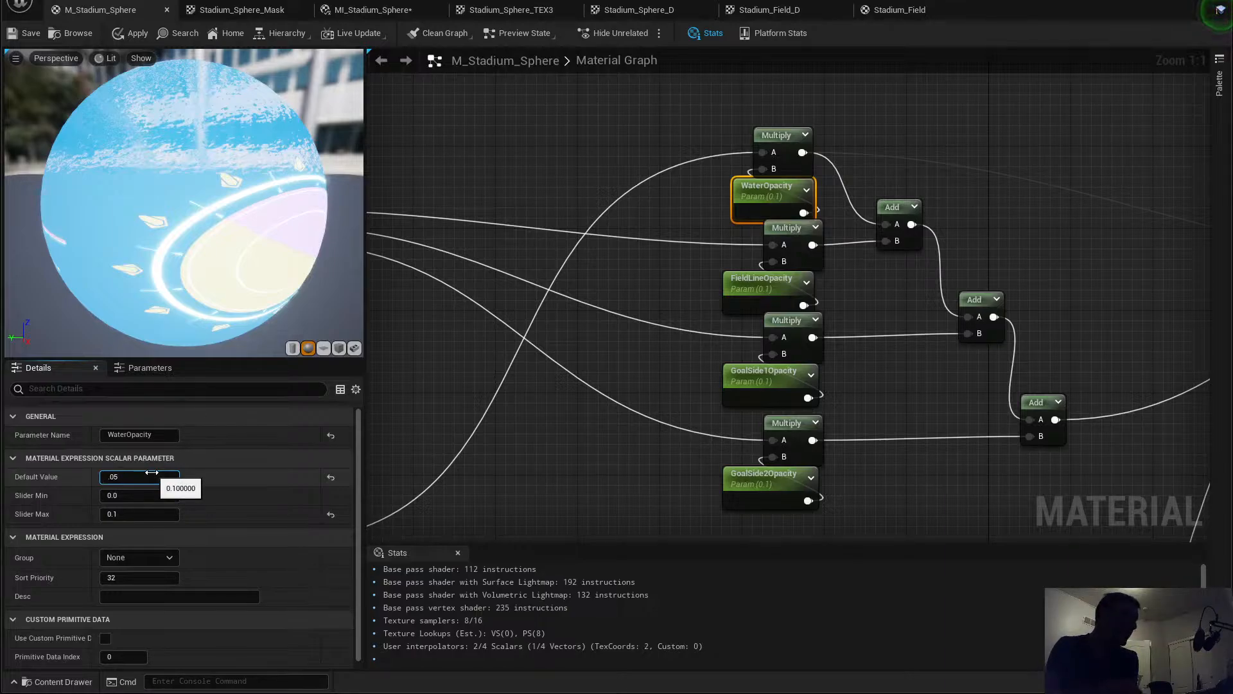
key("Return")
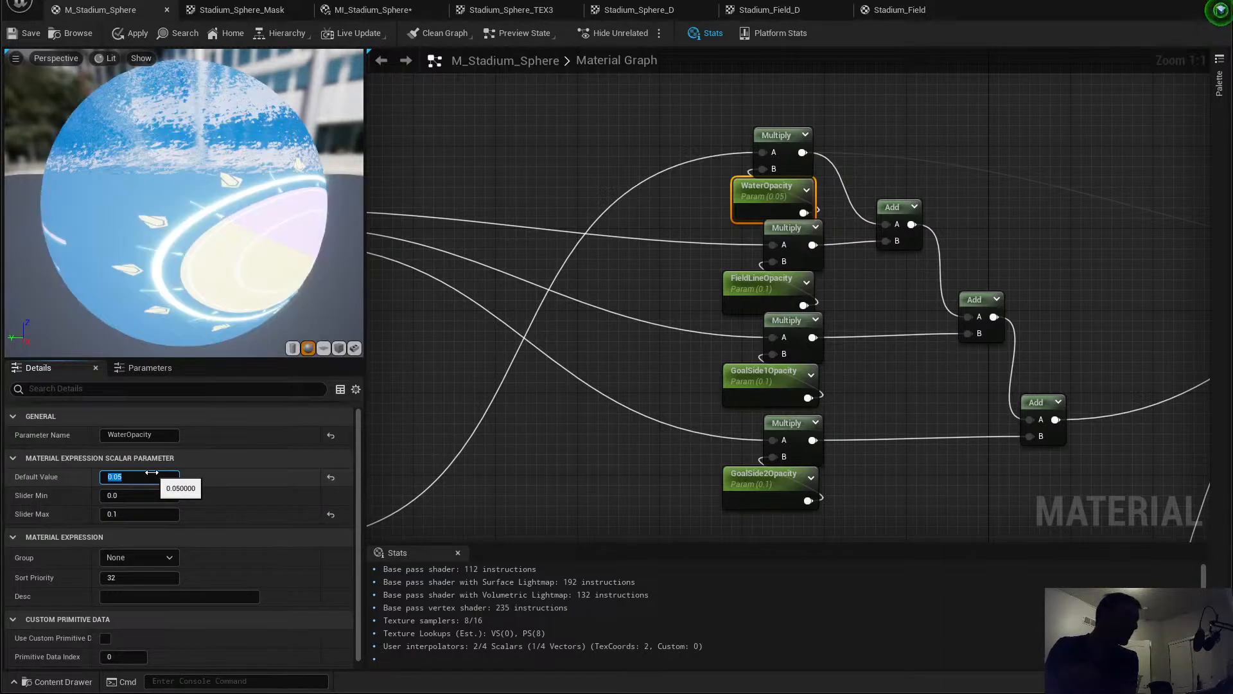
left_click(117, 513)
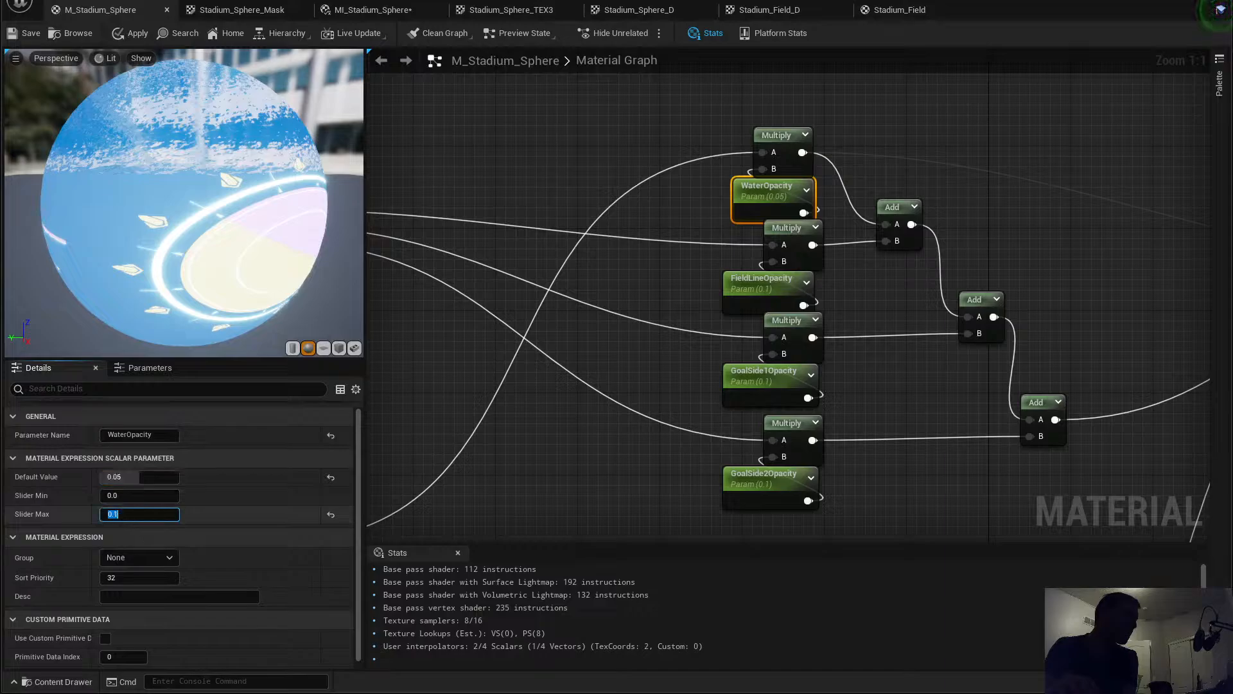
type(".05")
key("Return")
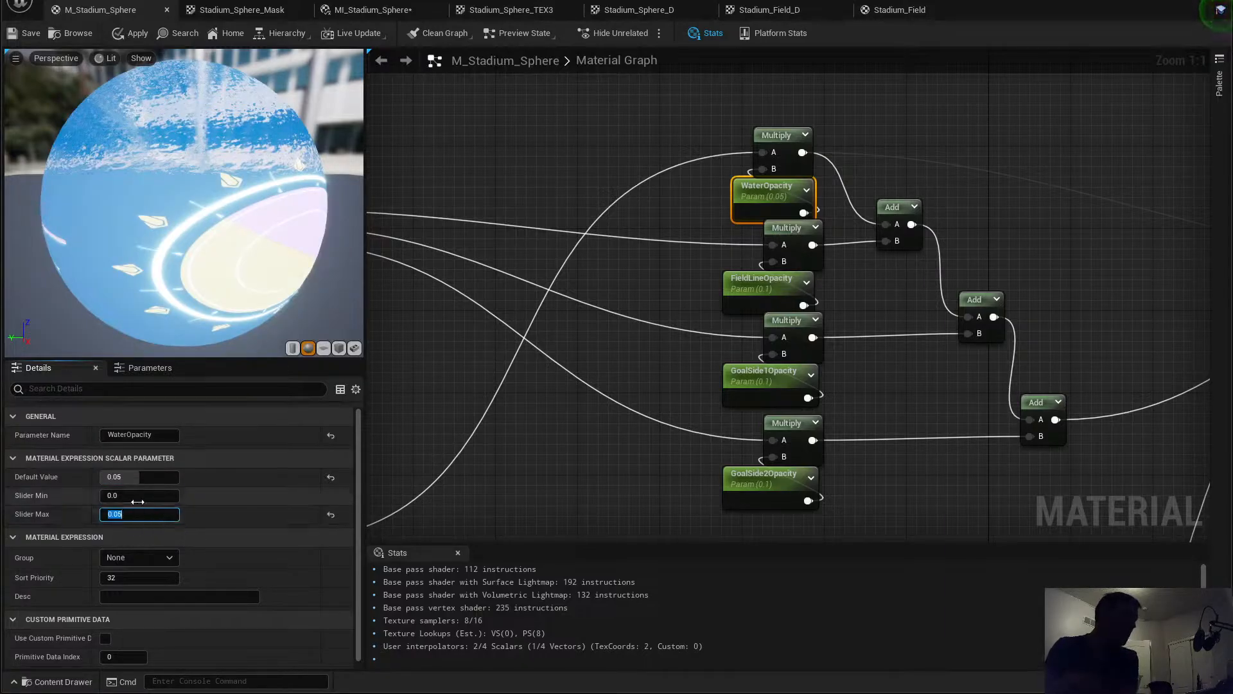
Step: Set the slider maximum and the default value of the FieldLineOpacity parameter to 0.05
left_click(765, 284)
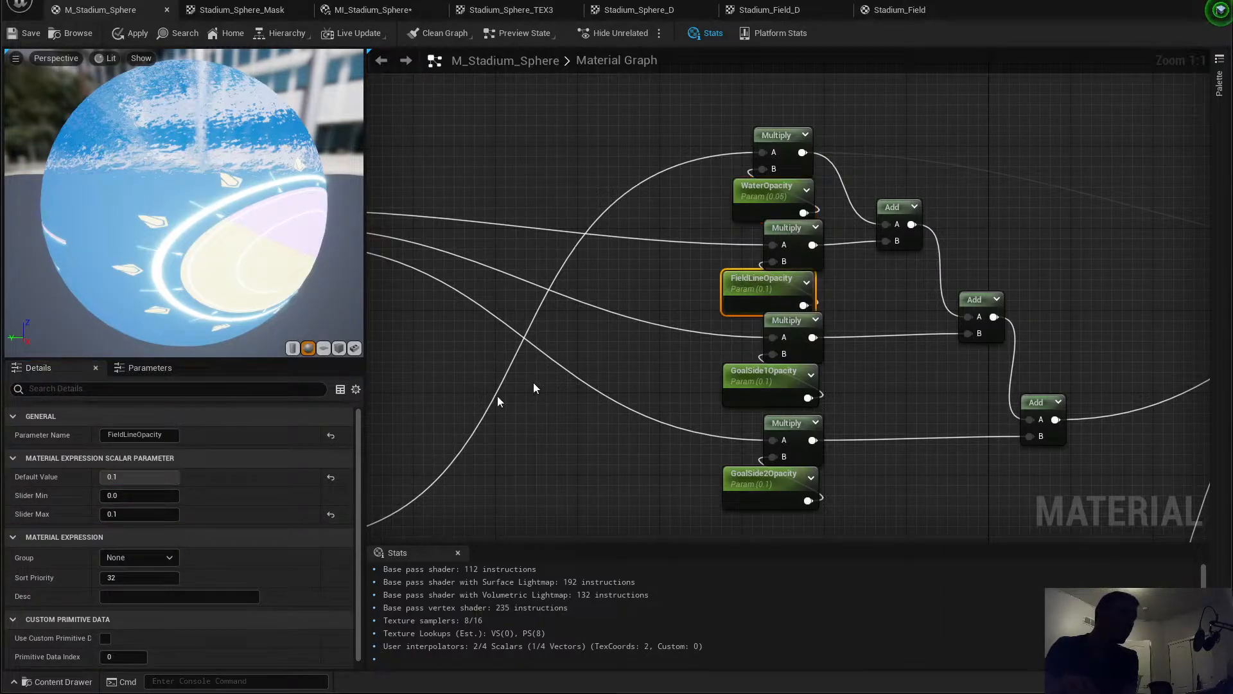
left_click(119, 513)
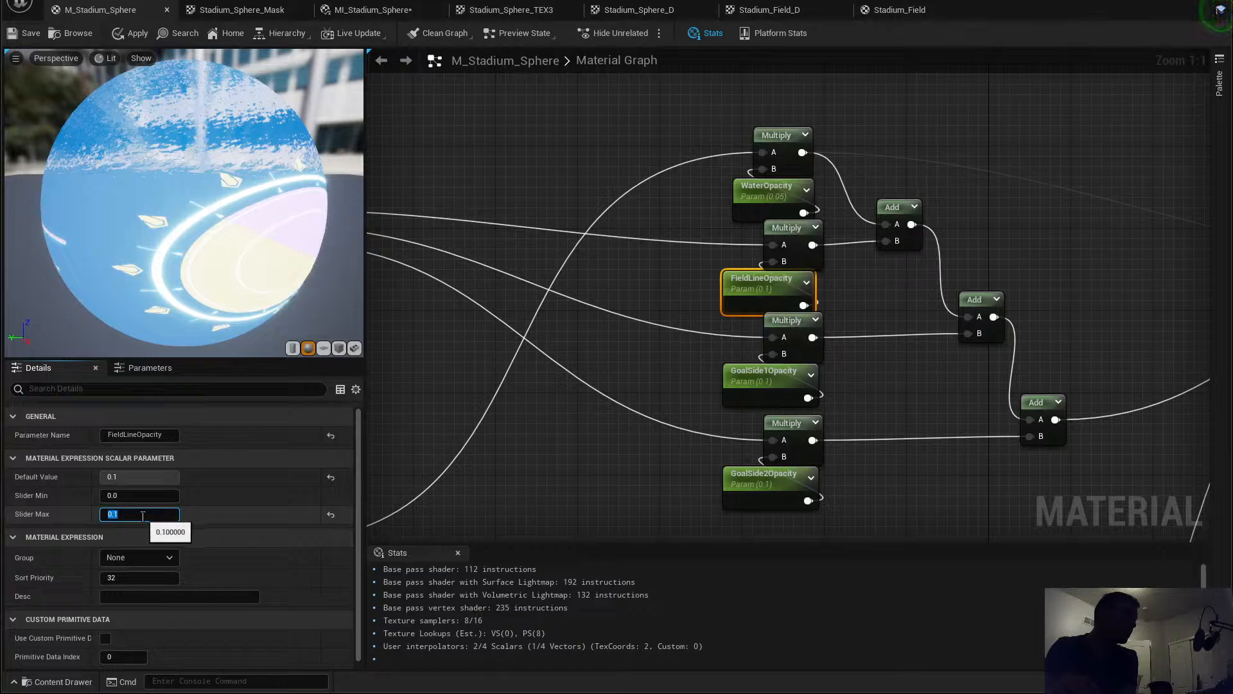
type(".05")
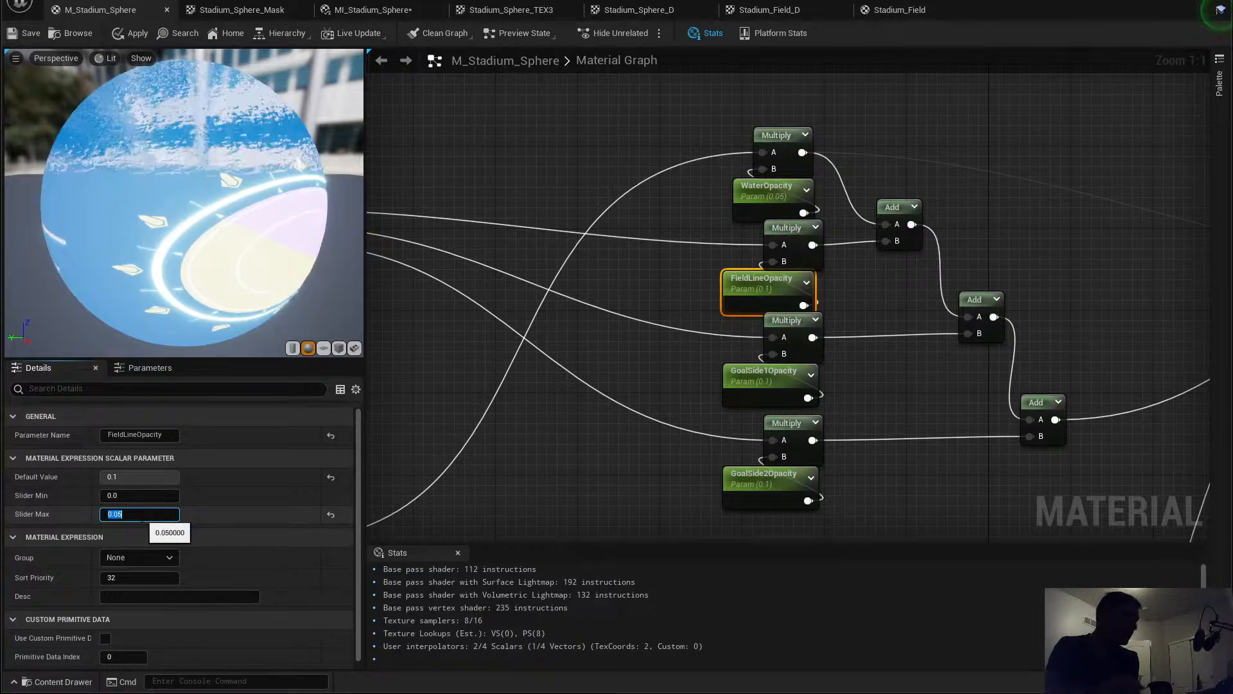
left_click(123, 477)
type("0.05")
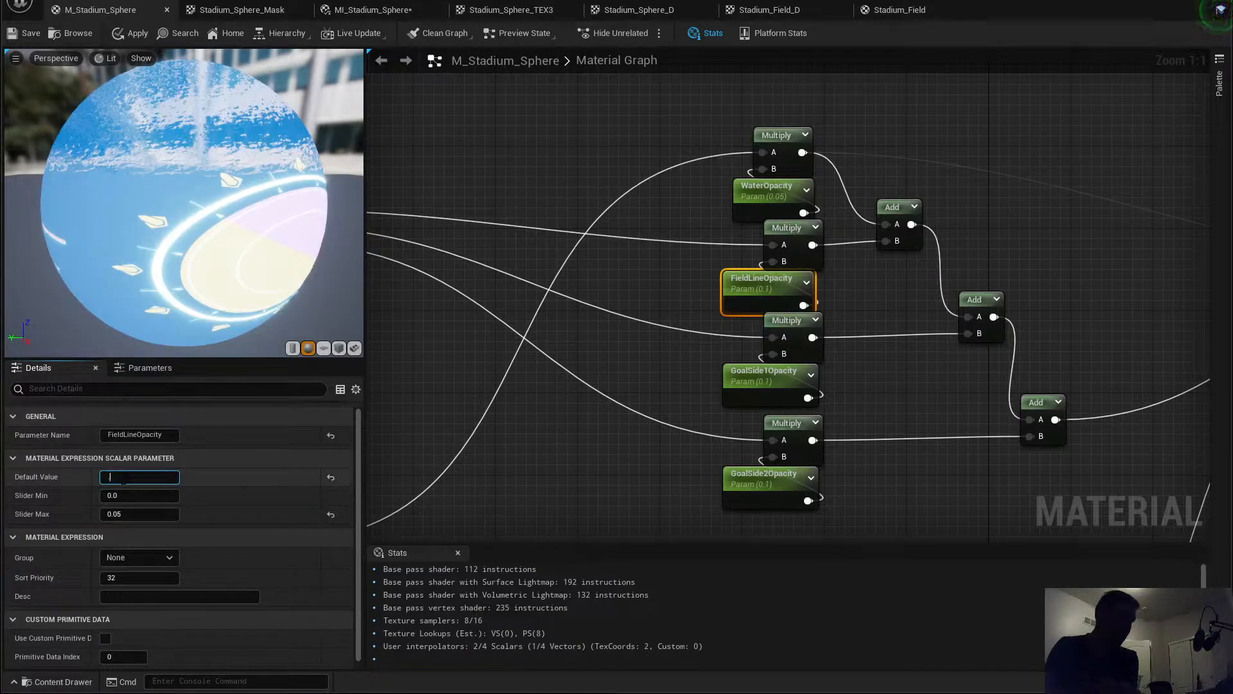
key("Return")
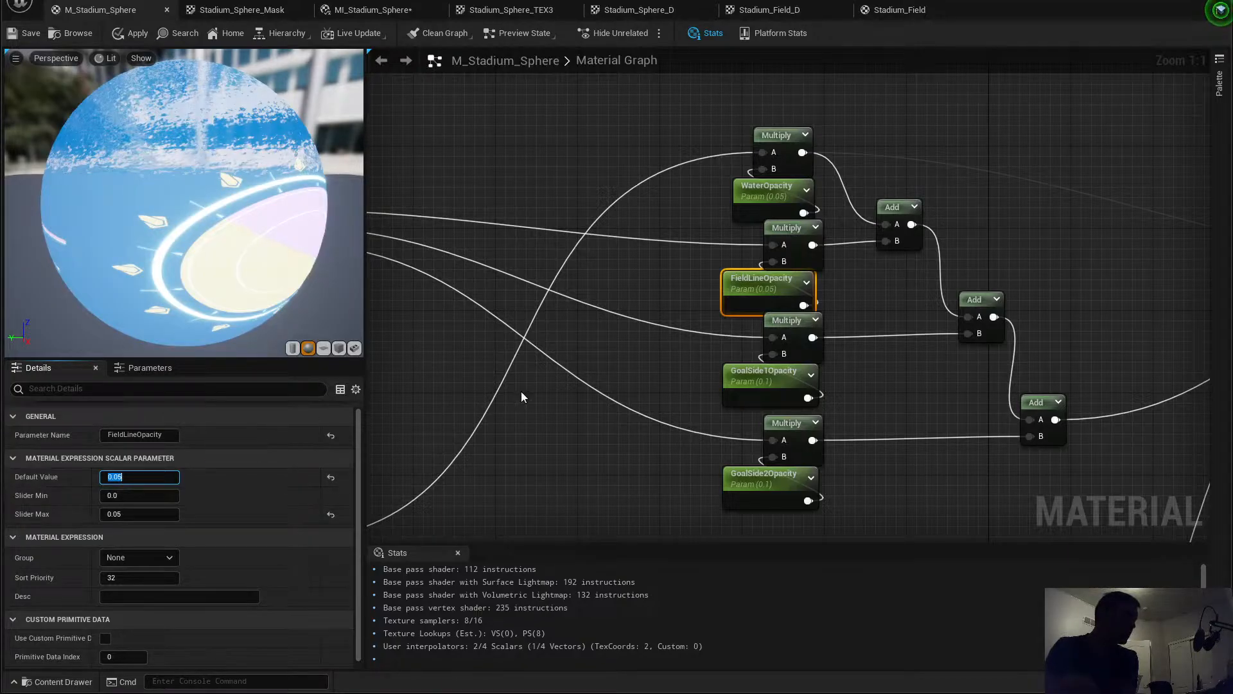
Step: Set the default value and the slider maximum of the GoalSide1Opacity parameter to 0.05
left_click(764, 376)
left_click(122, 478)
type(".")
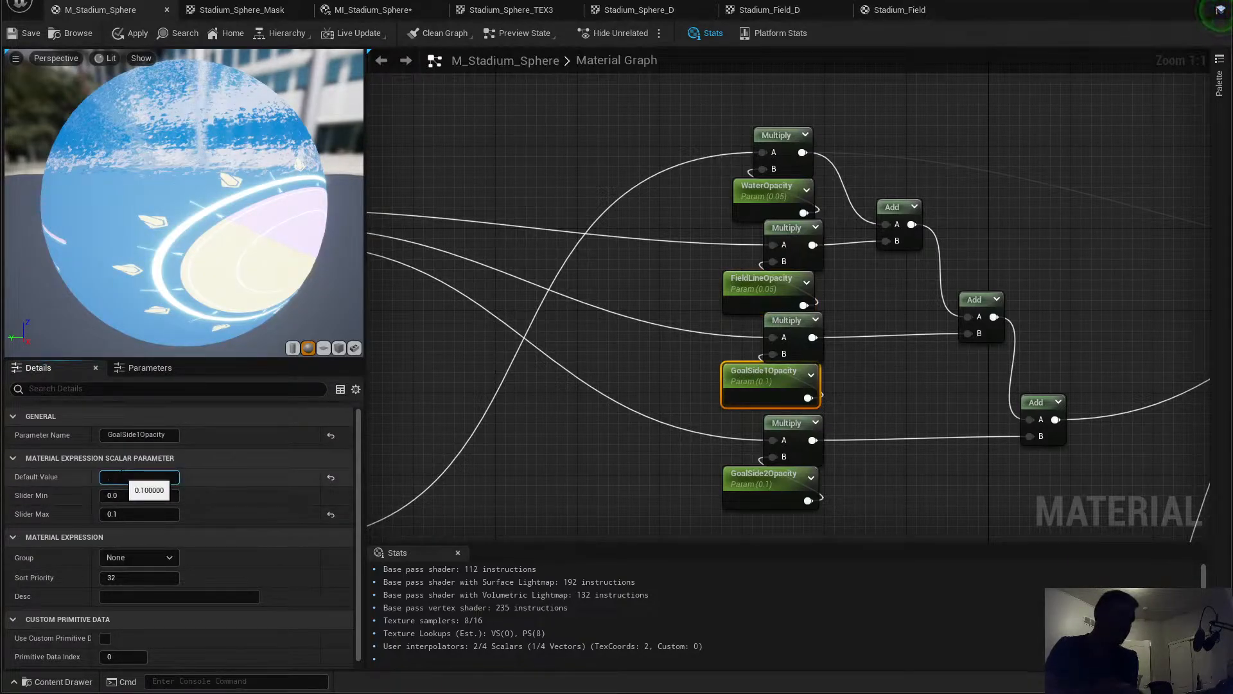
type("05")
key("Return")
left_click(132, 512)
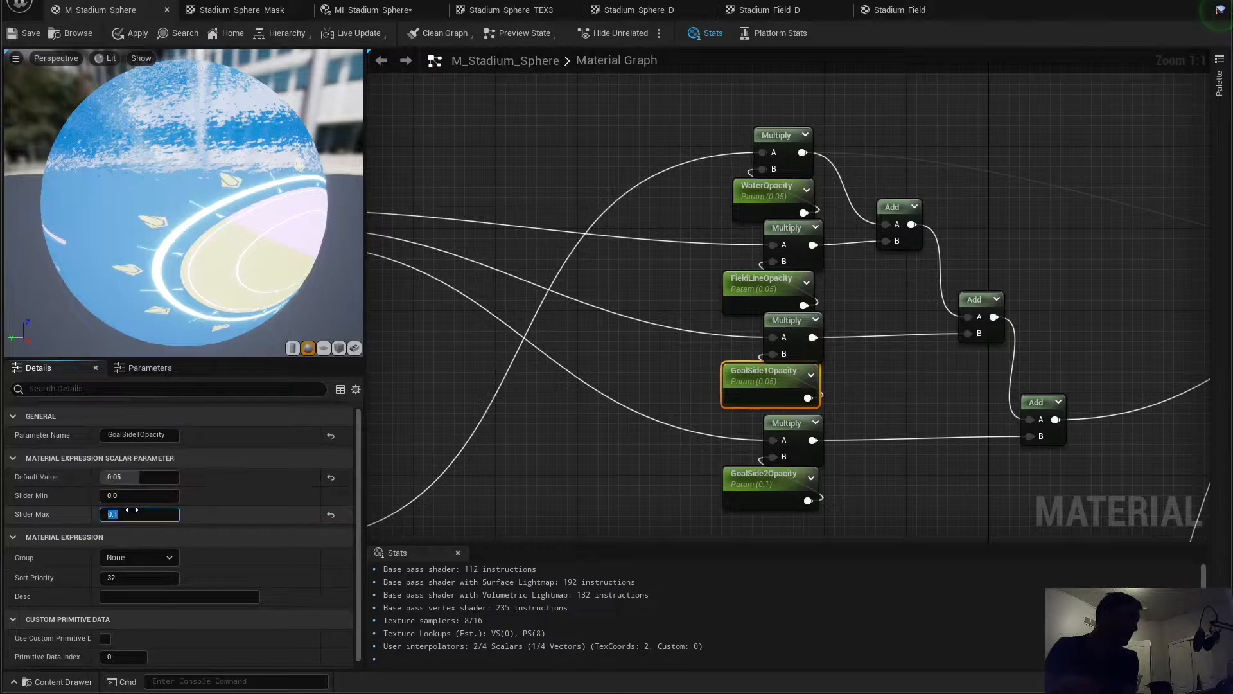
type(".05")
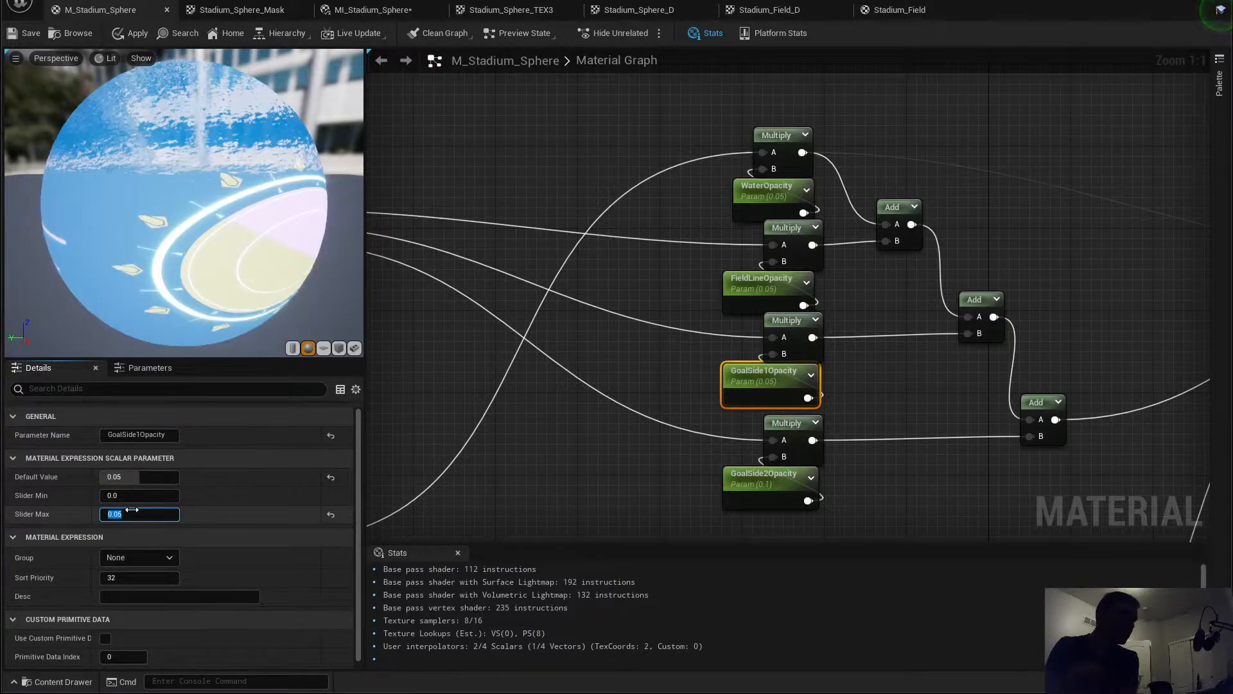
key("Return")
Step: Set the slider maximum and the default value of the GoalSide2Opacity parameter to 0.05
left_click(765, 480)
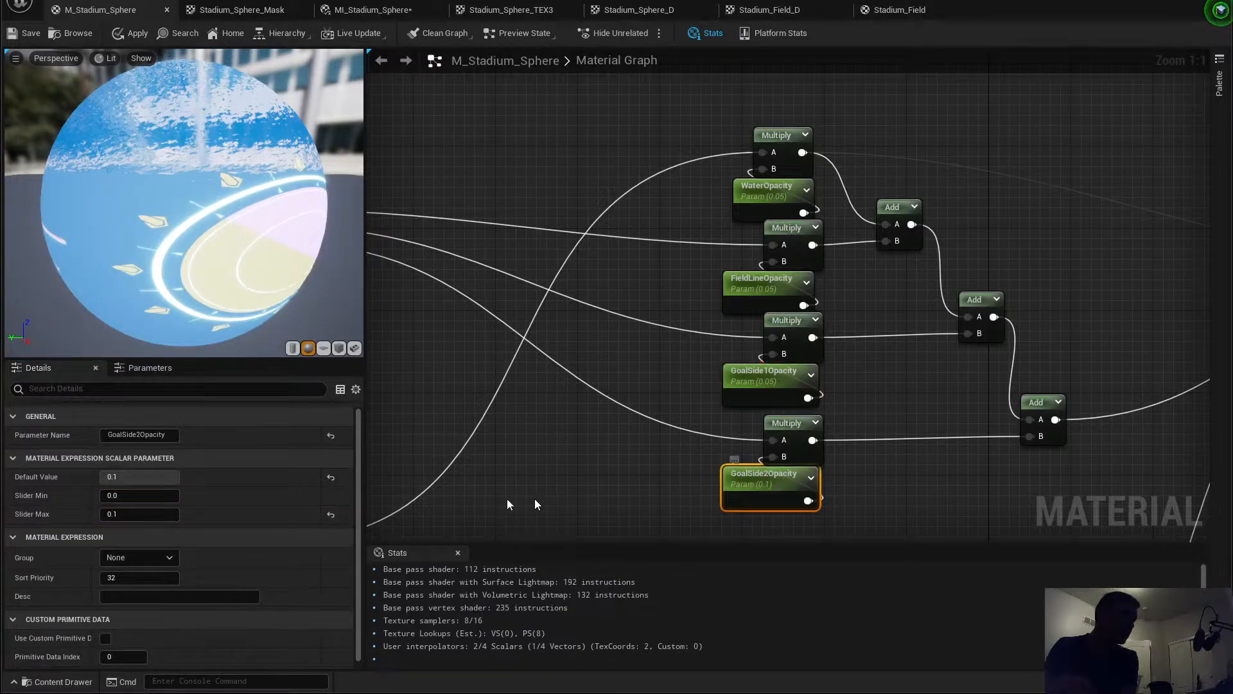
left_click(132, 513)
type(".05")
key("Return")
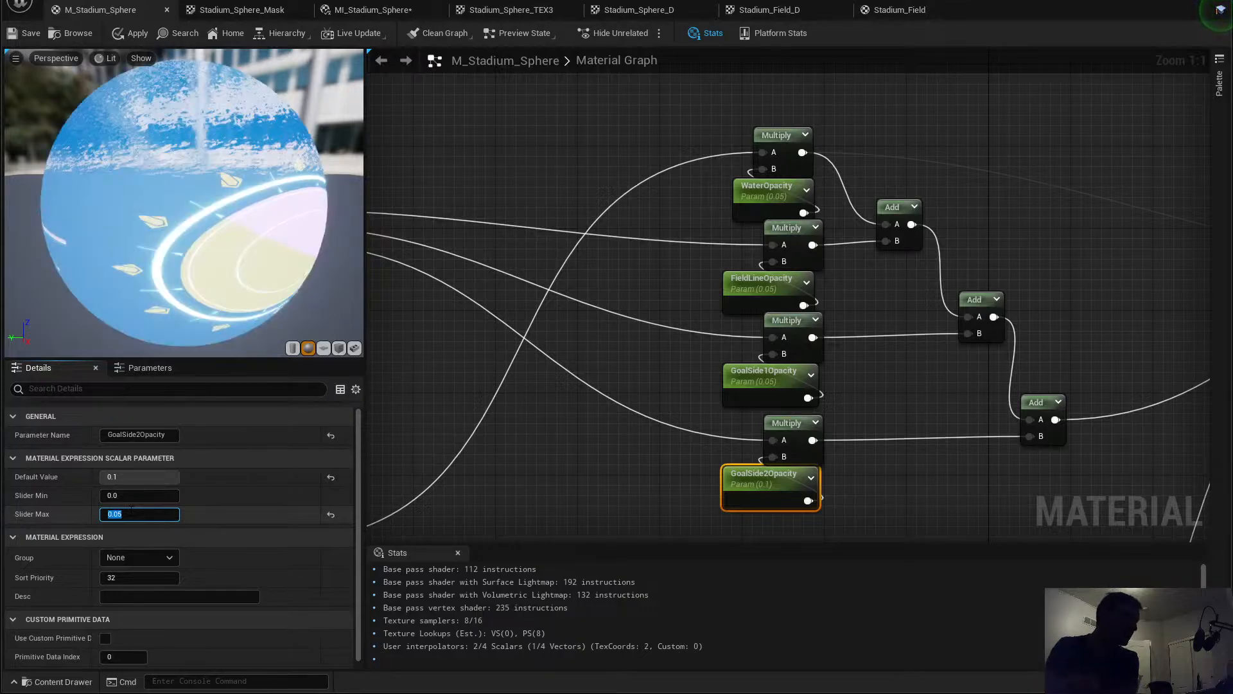
left_click(113, 477)
type("0.05")
key("Return")
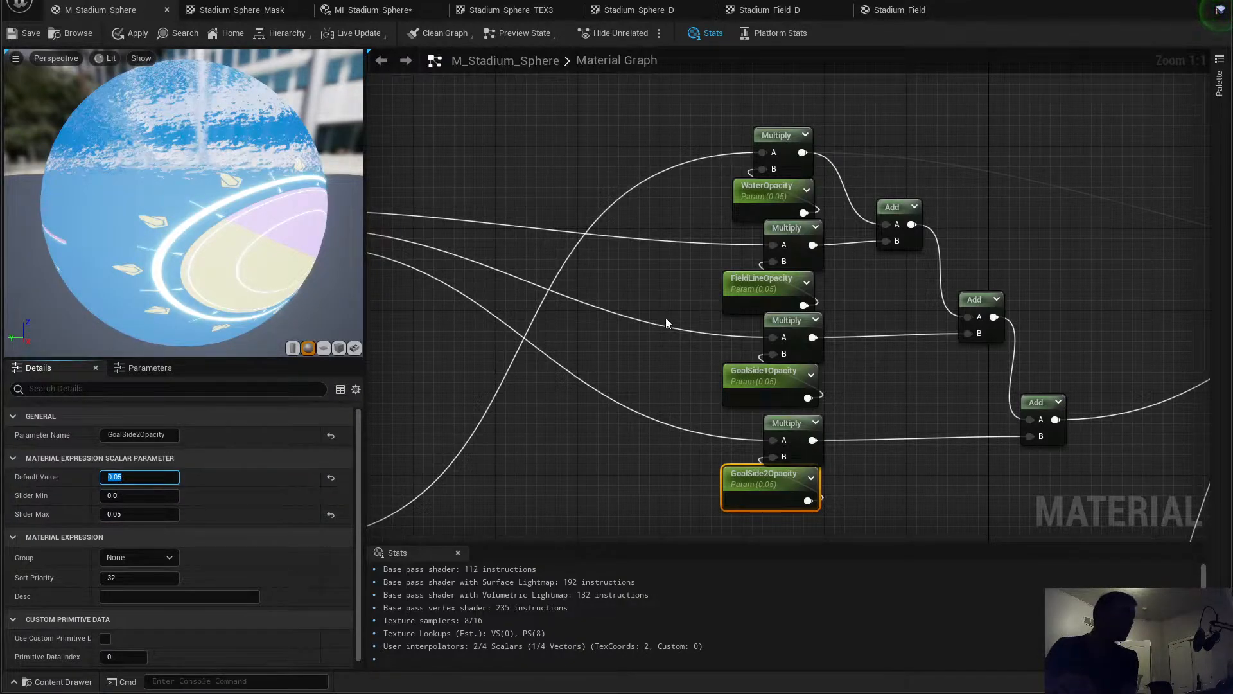
Step: Check the goal side emissive nodes in the graph, and apply and save the M_Stadium_Sphere material
right_click_drag(666, 318, 728, 125)
right_click_drag(738, 344, 704, 97)
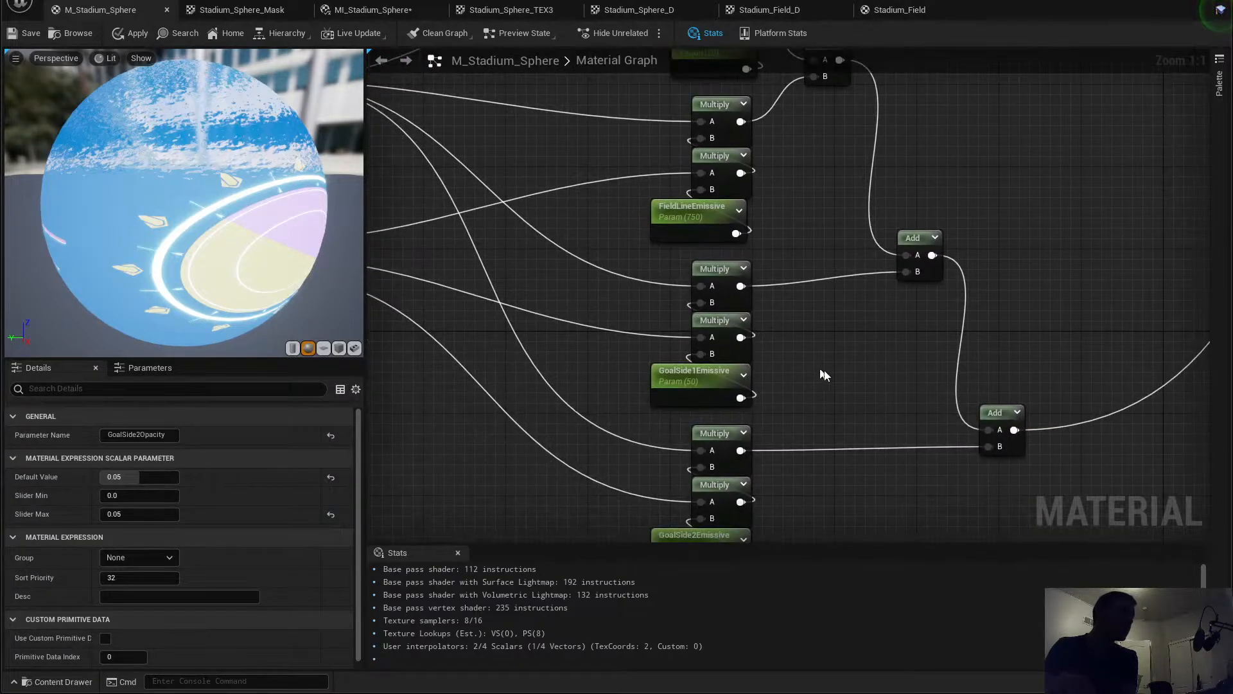
right_click_drag(832, 440, 828, 250)
right_click_drag(540, 99, 565, 160)
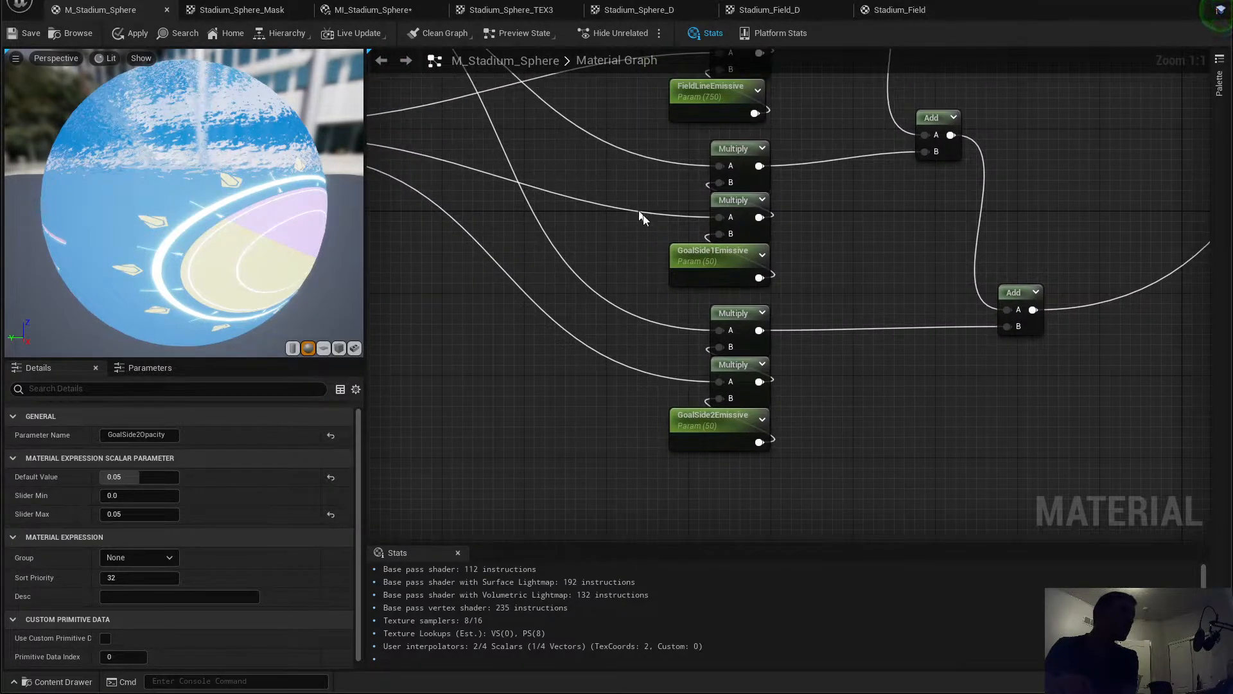
left_click(133, 36)
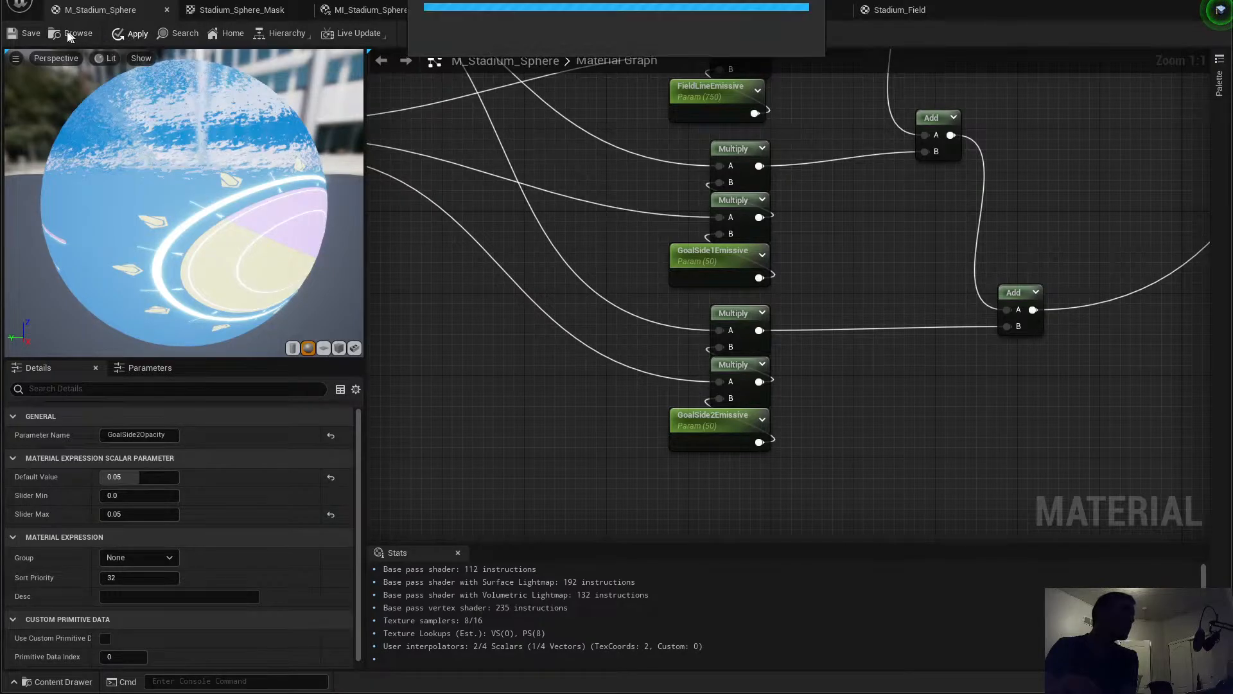
left_click(30, 35)
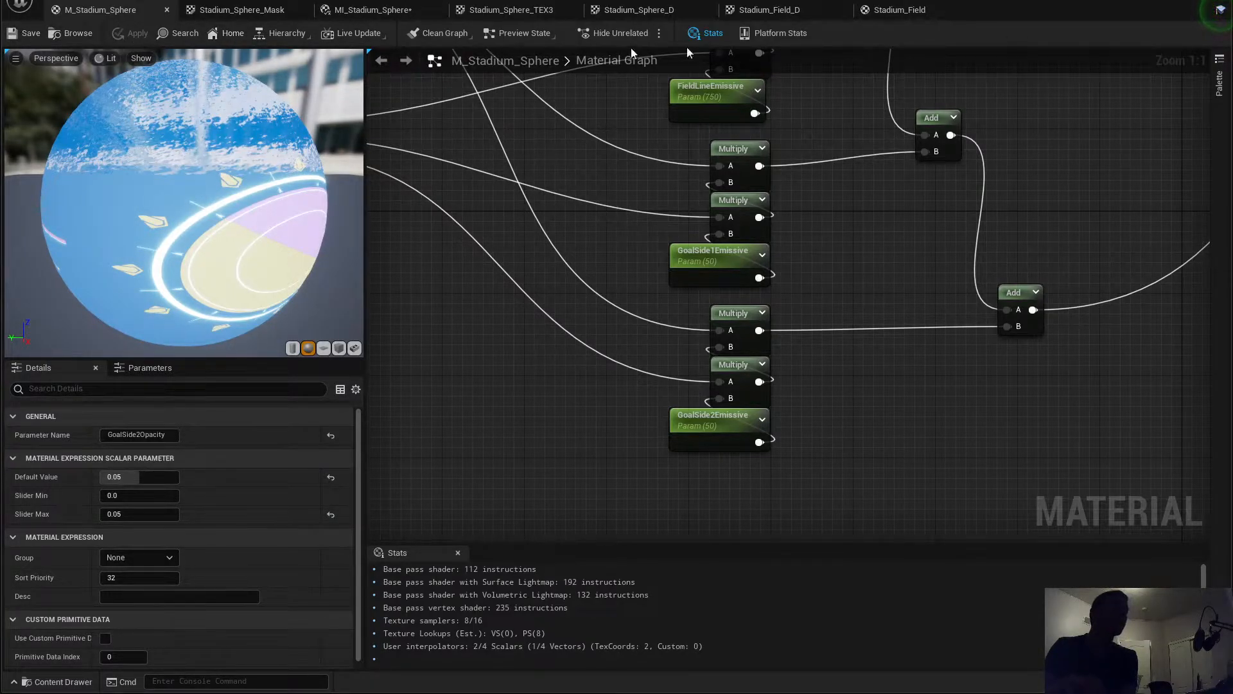
Step: Save the pending MI_Stadium_Sphere changes, bring up that material instance, and move its window off the level view
left_click(244, 11)
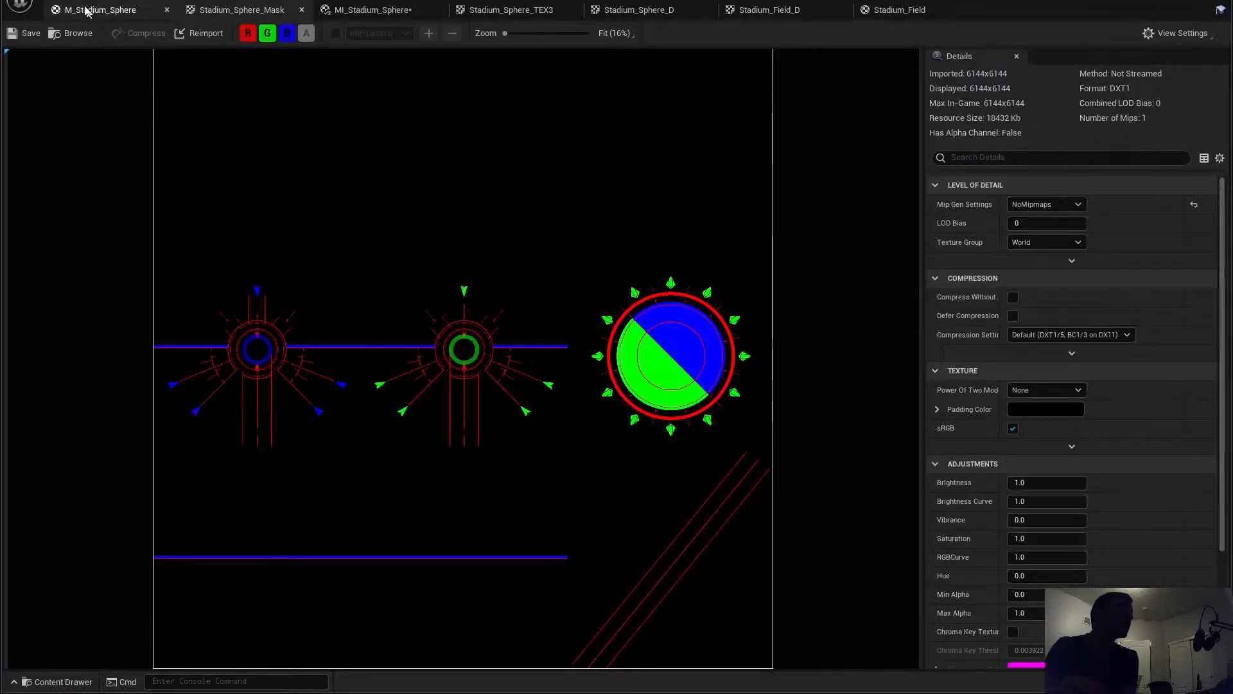
left_click(50, 1)
left_click(106, 56)
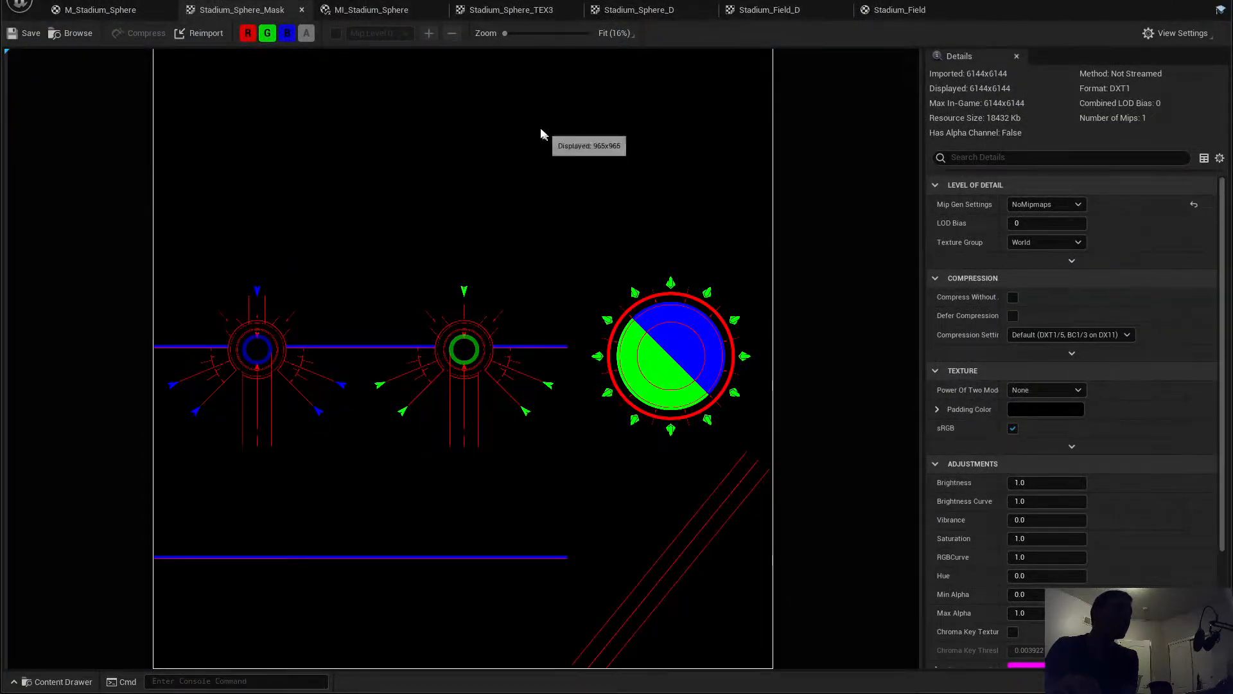
left_click(370, 10)
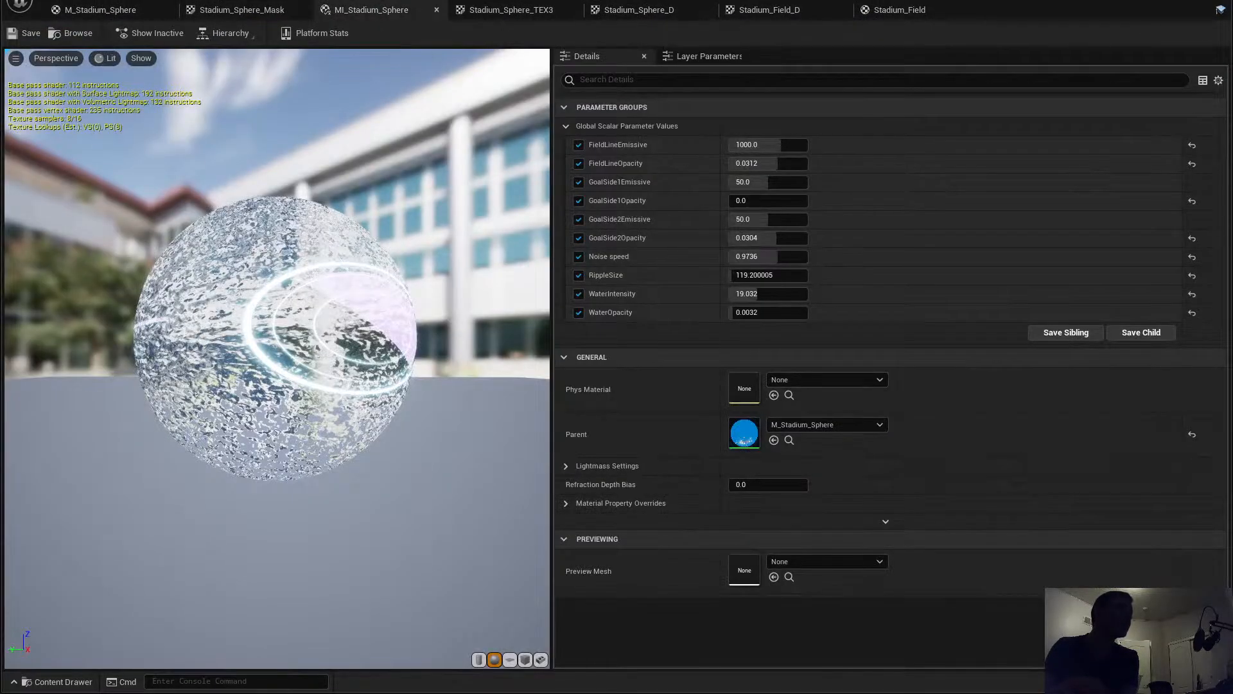
left_click_drag(1041, 10, 1232, 0)
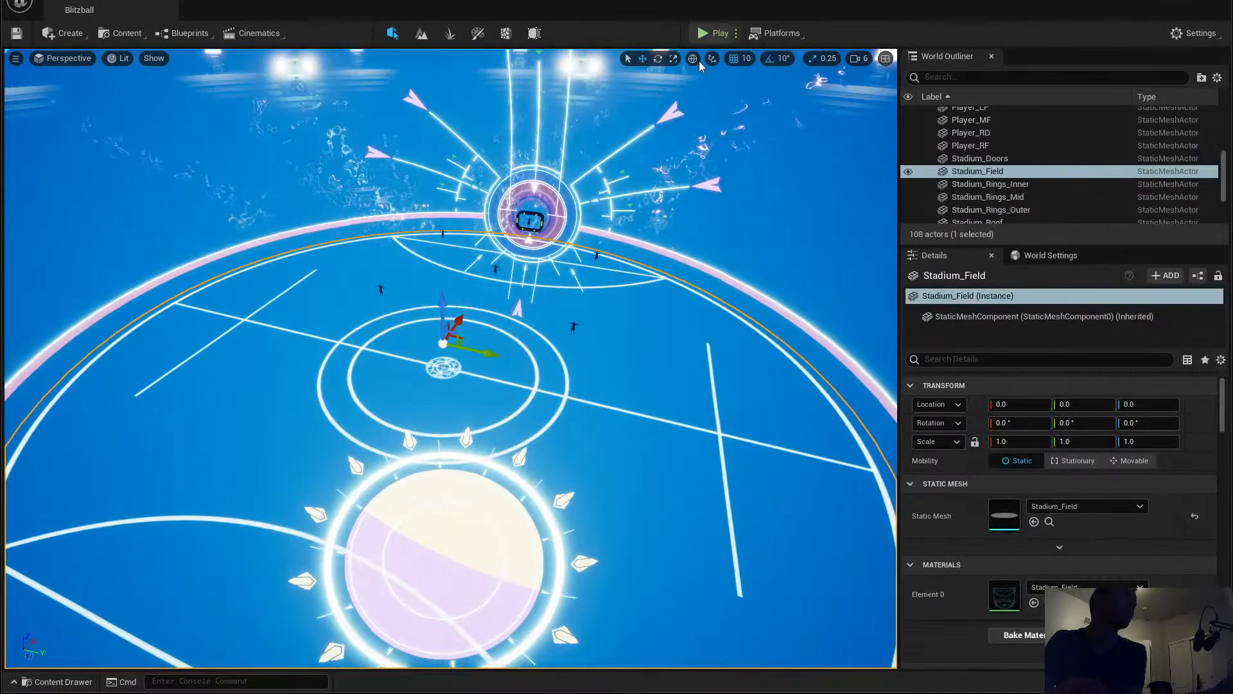
Step: Inspect the field lines, goal and water surface of the stadium sphere from several angles, both close up and from outside
mouse_move(514, 321)
right_mouse_down()
mouse_move(514, 193)
mouse_move(514, 301)
right_mouse_up()
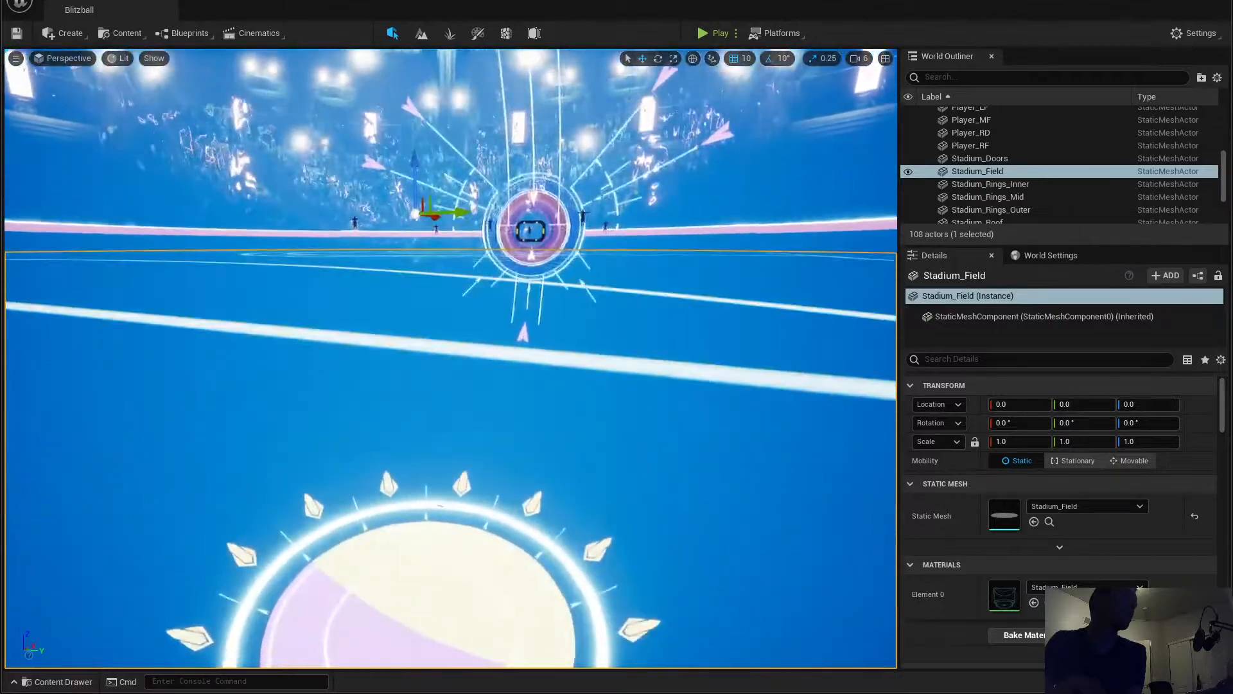
right_click_drag(588, 302, 589, 260)
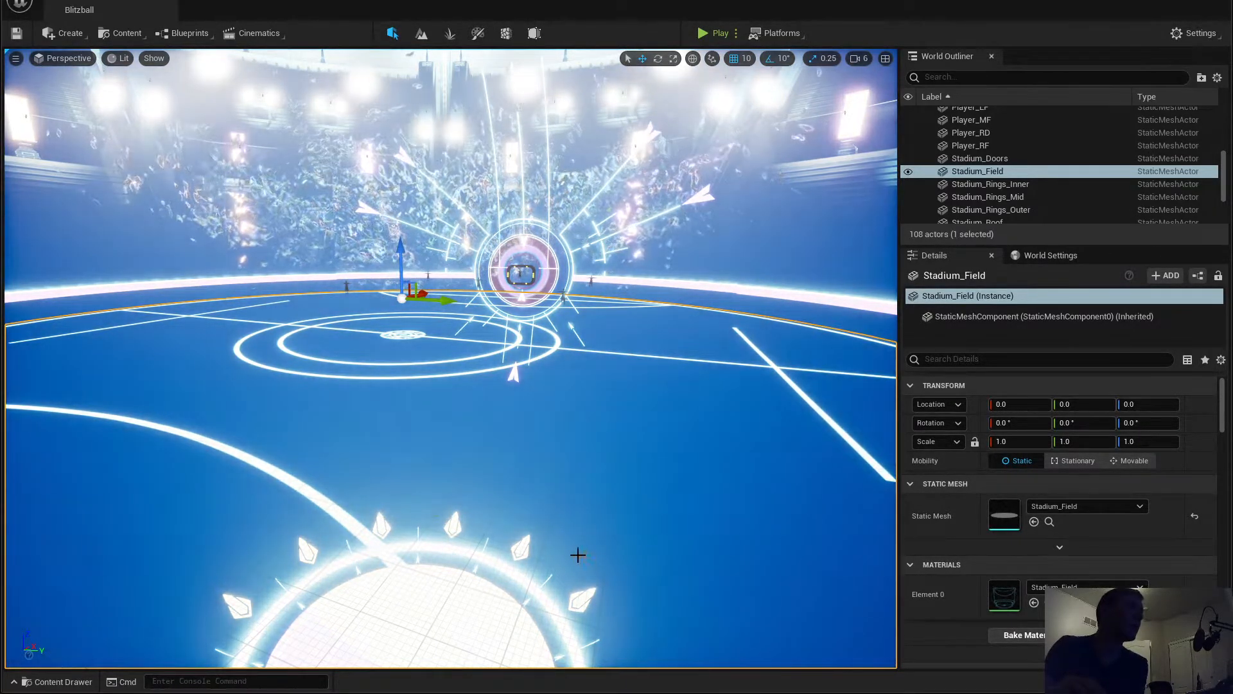
right_click_drag(578, 555, 837, 487)
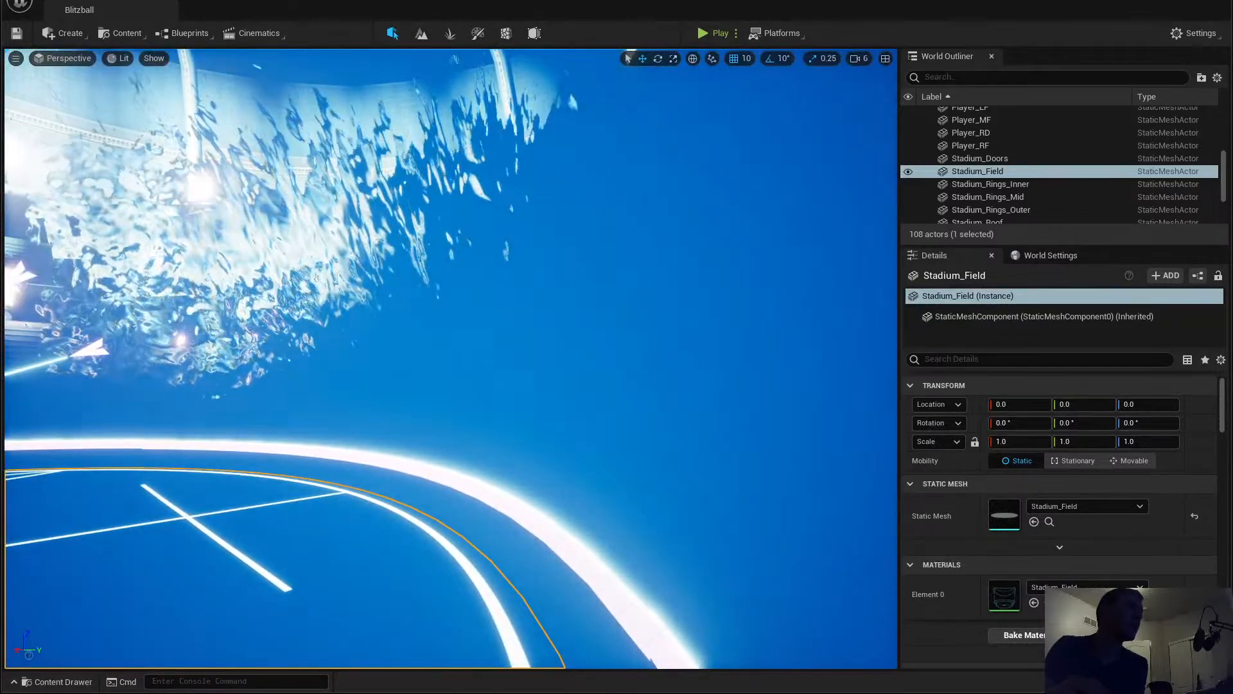
key("f")
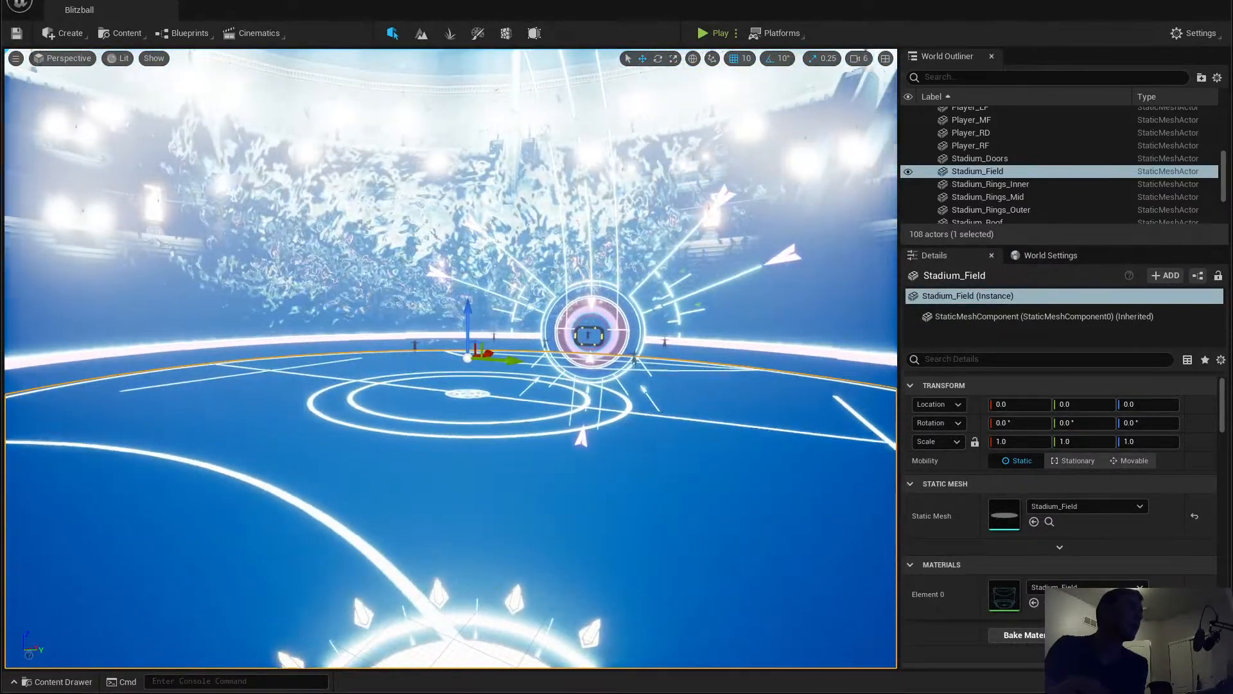
right_click_drag(450, 358, 533, 302)
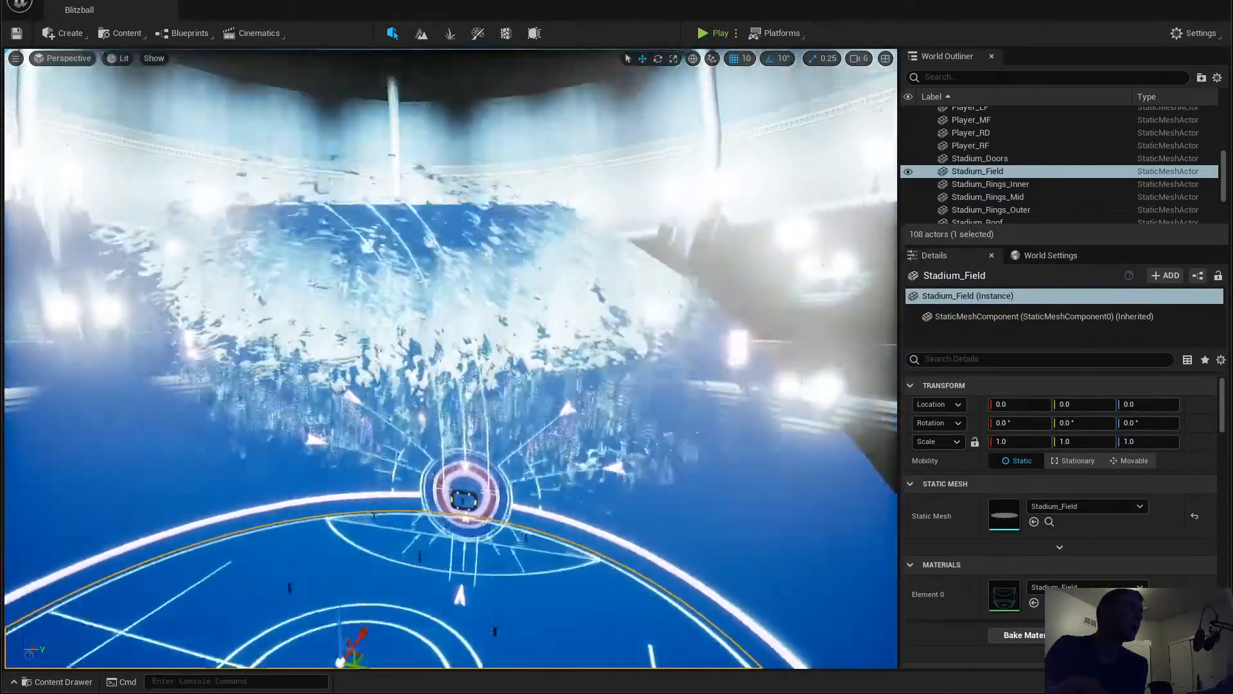
mouse_move(581, 537)
right_mouse_down()
mouse_move(582, 469)
mouse_move(581, 537)
right_mouse_up()
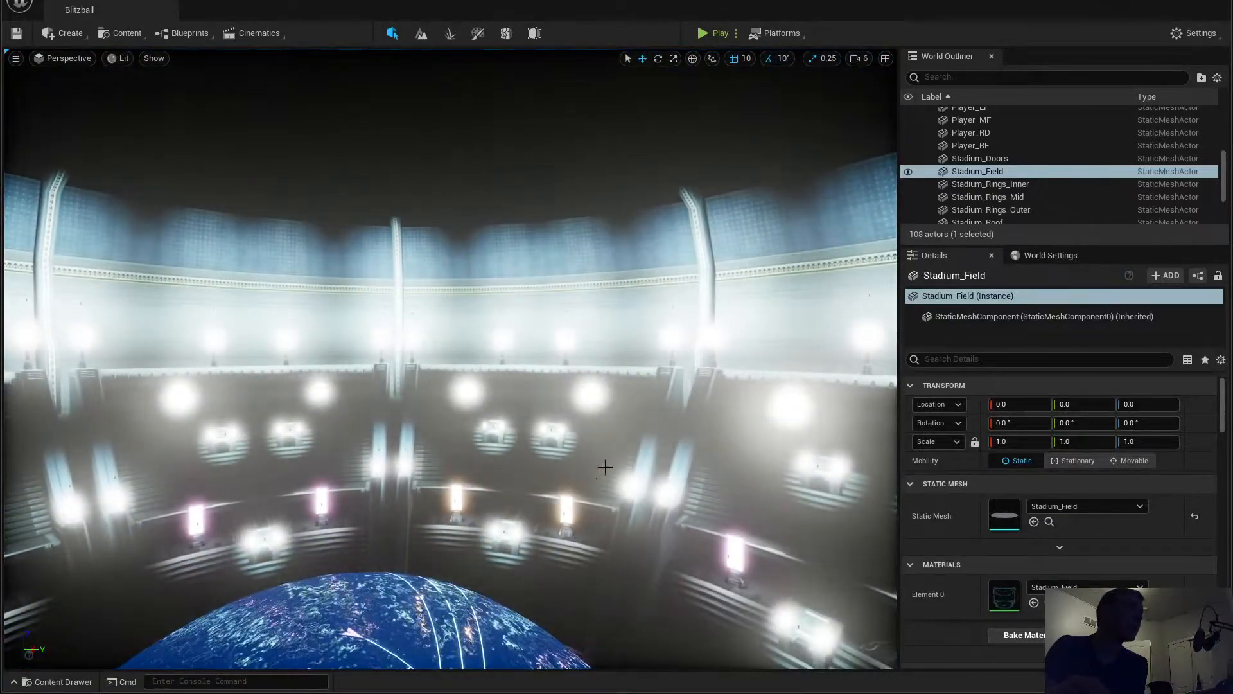
Step: Hide the Old Lights folder to examine the Lamp_Big and Lamp_Spot_Hinge glow and the field without it, and make the folder visible again
scroll(1036, 158, "up", 8)
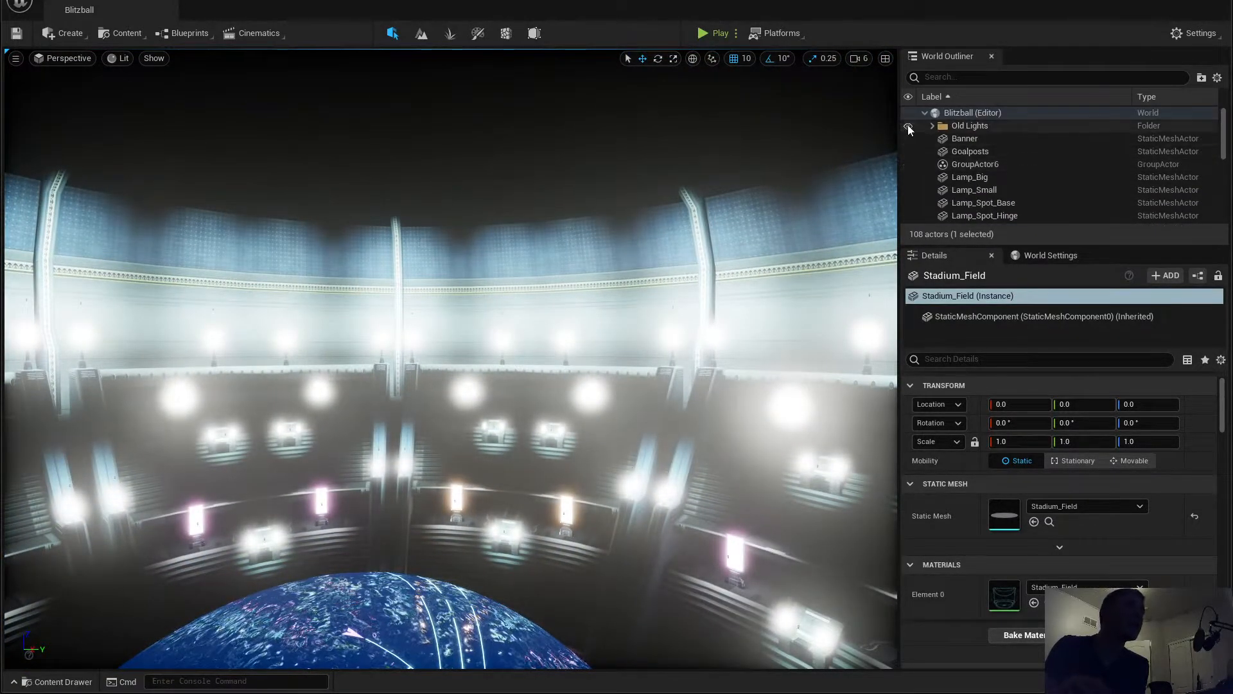
left_click(907, 126)
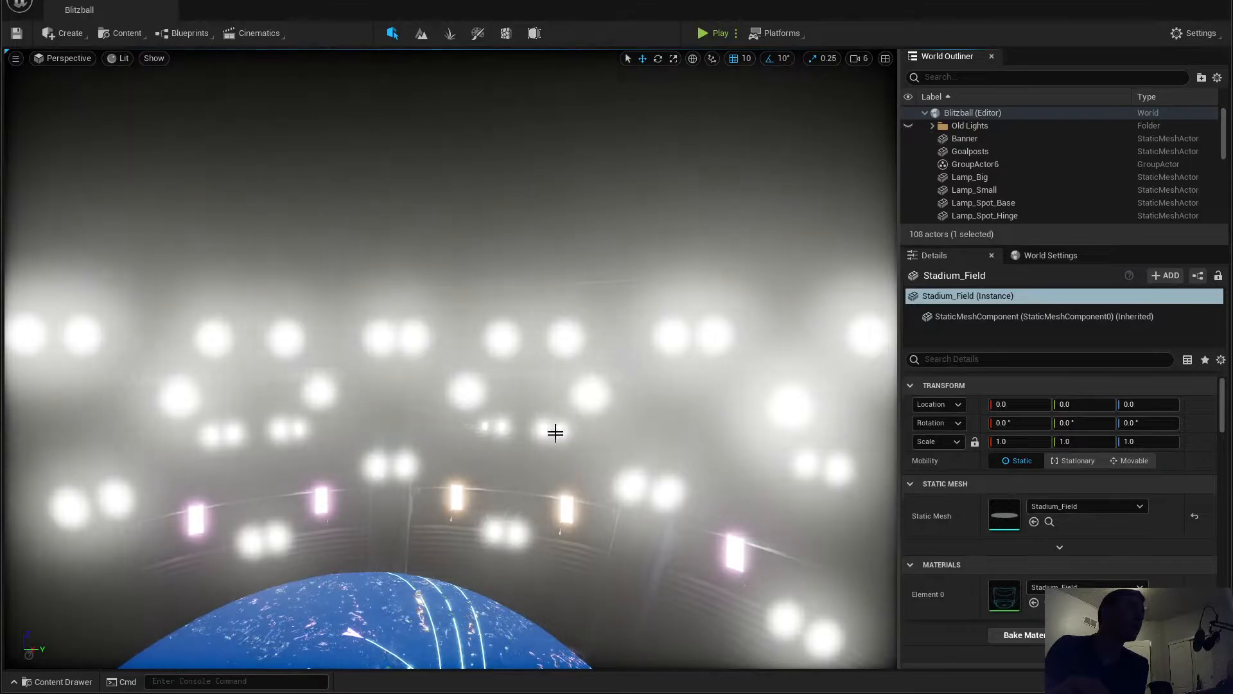
left_click(565, 339)
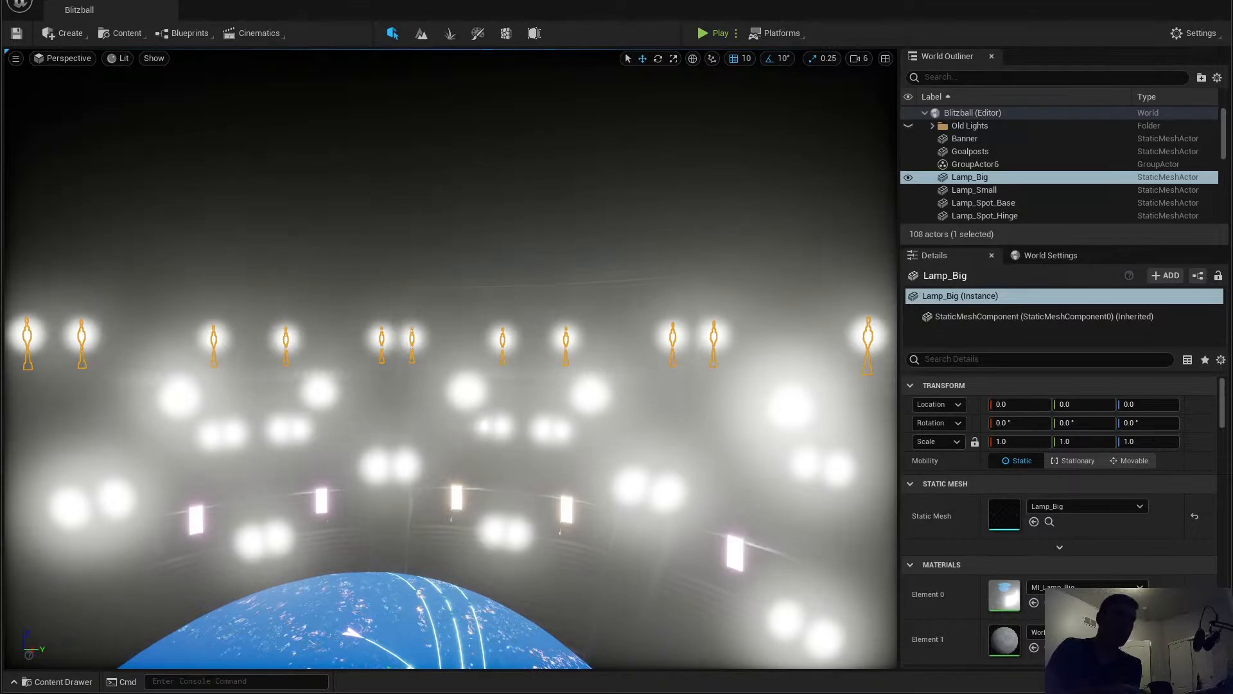
left_click(586, 397)
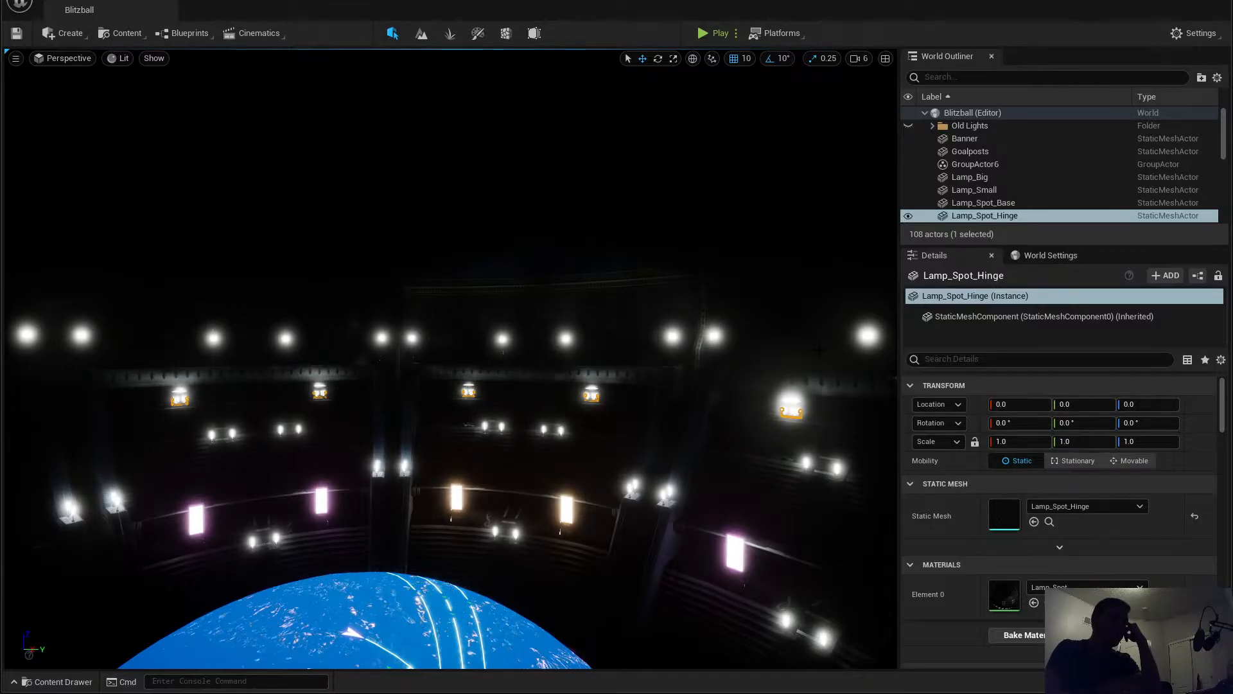
right_click_drag(359, 431, 366, 391)
right_click_drag(539, 379, 508, 448)
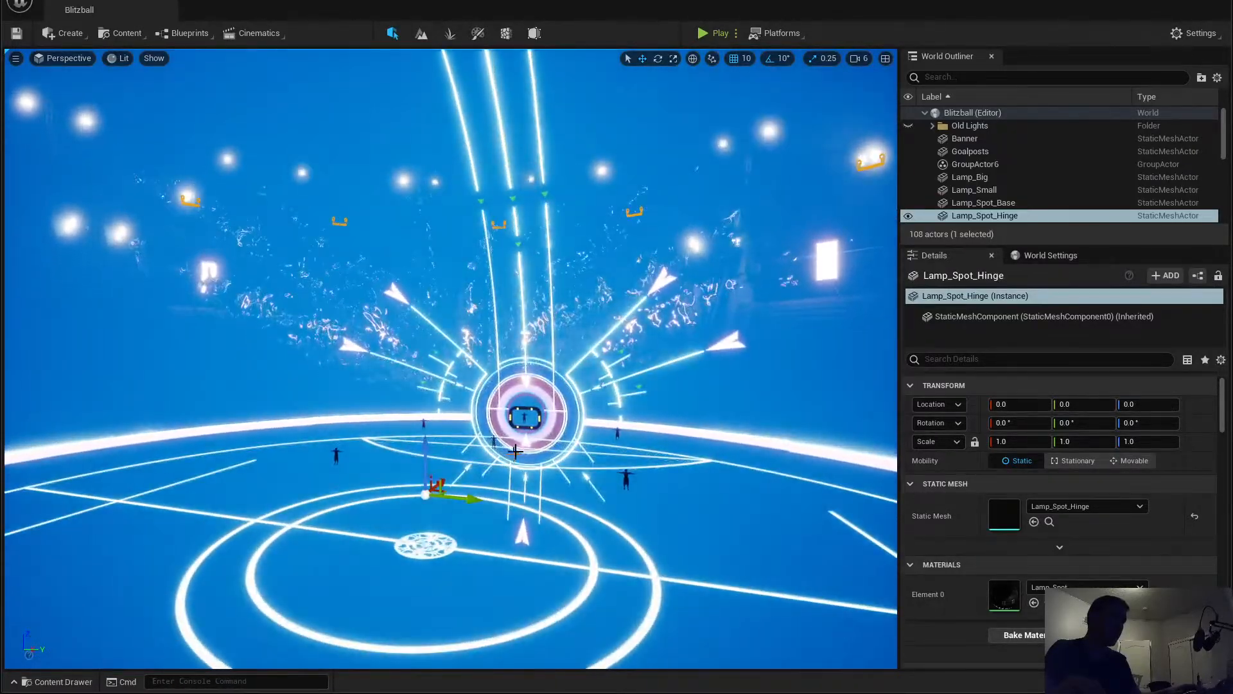
left_click(908, 125)
right_click_drag(713, 344, 647, 358)
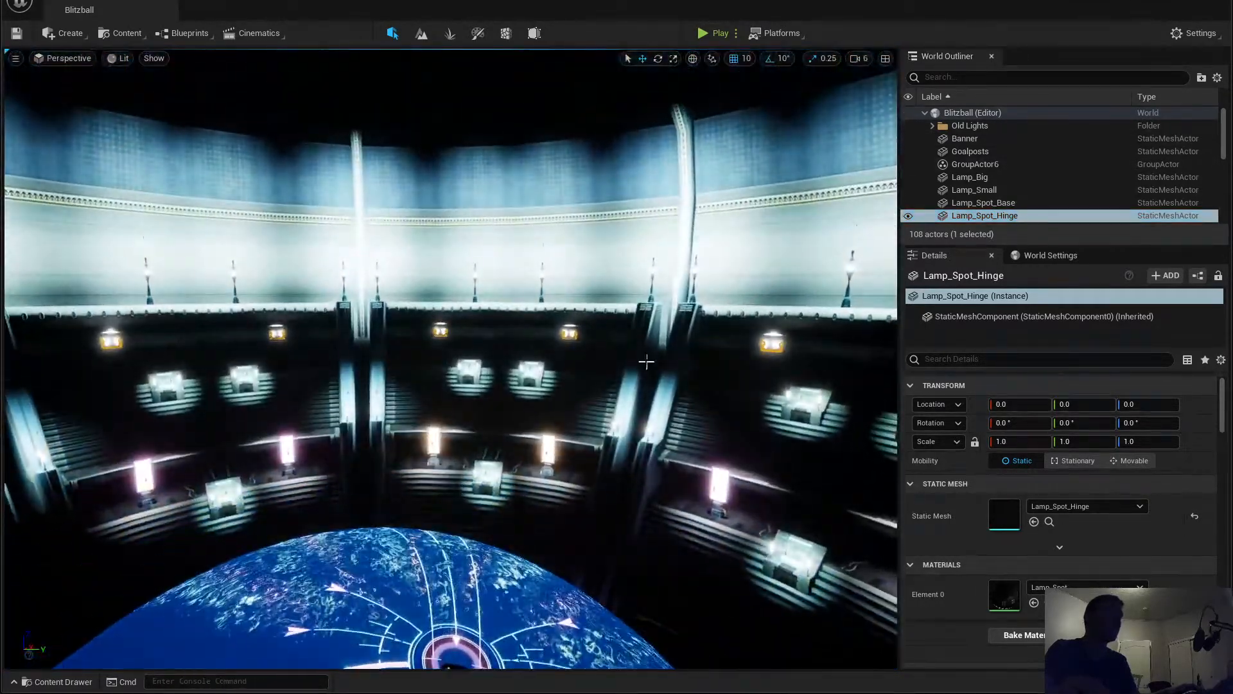
Step: Select the GroupActor point lights inside the Old Lights folder, after checking the Lamp_Big mesh, and look through their shared properties
left_click(542, 276)
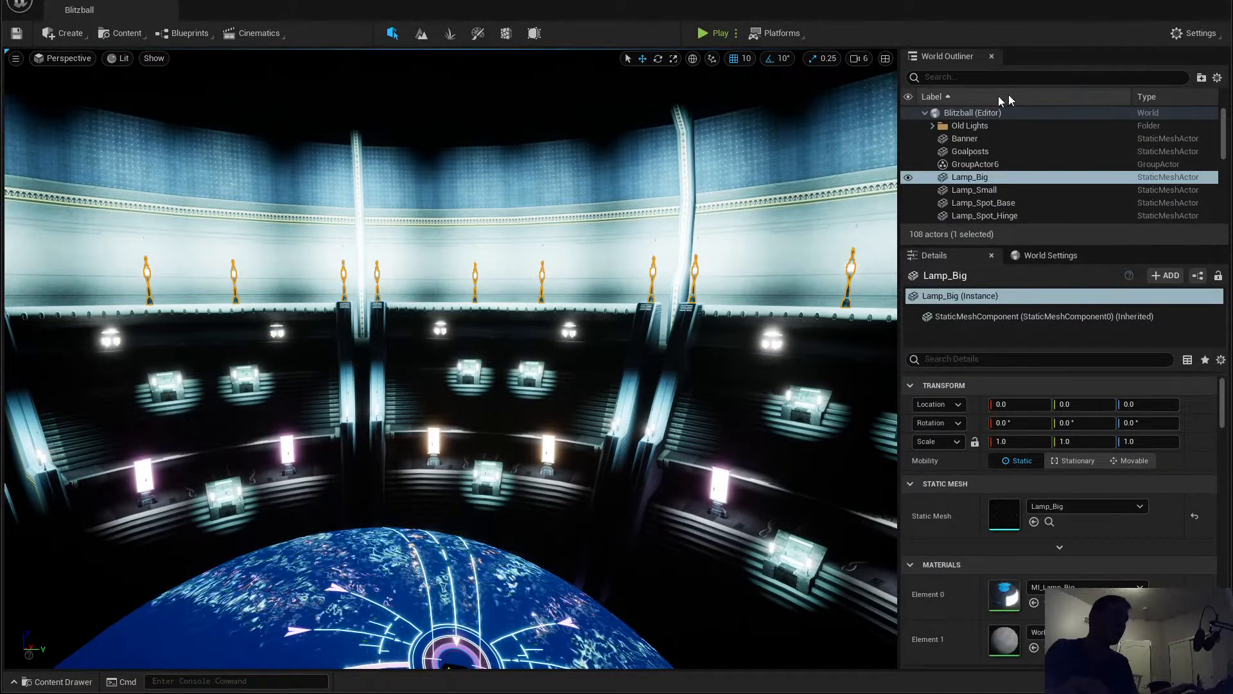
left_click(934, 125)
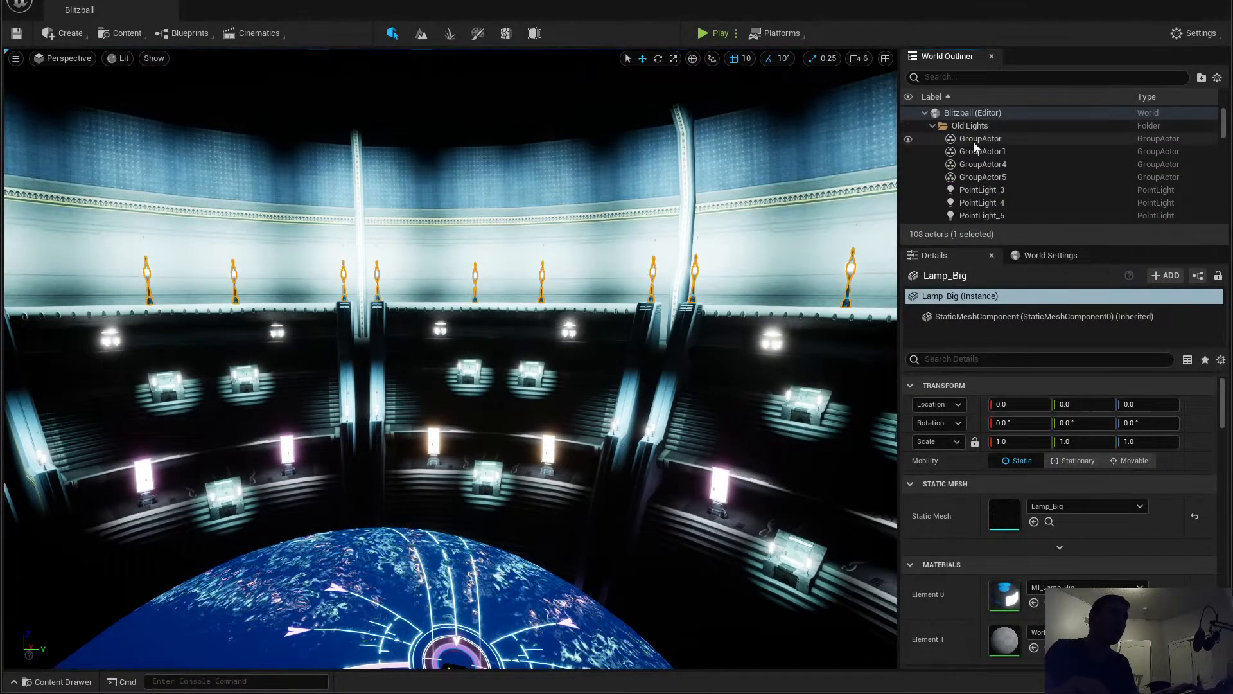
left_click(980, 190)
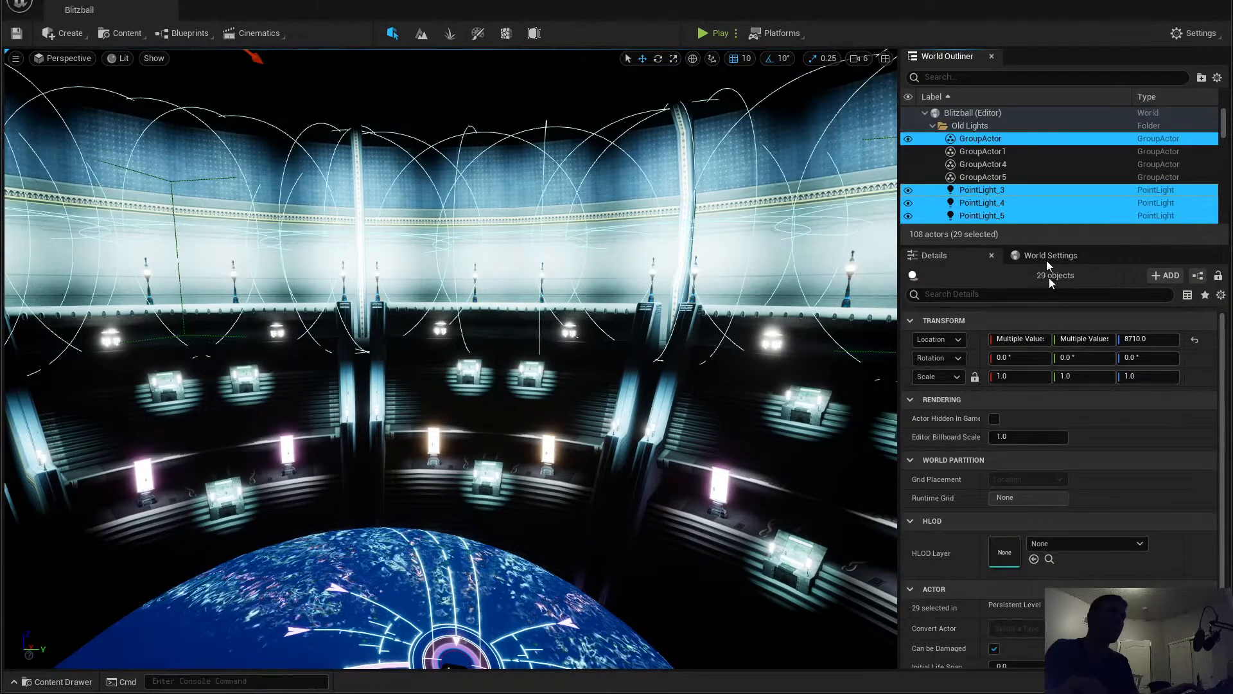
scroll(1051, 534, "down", 2)
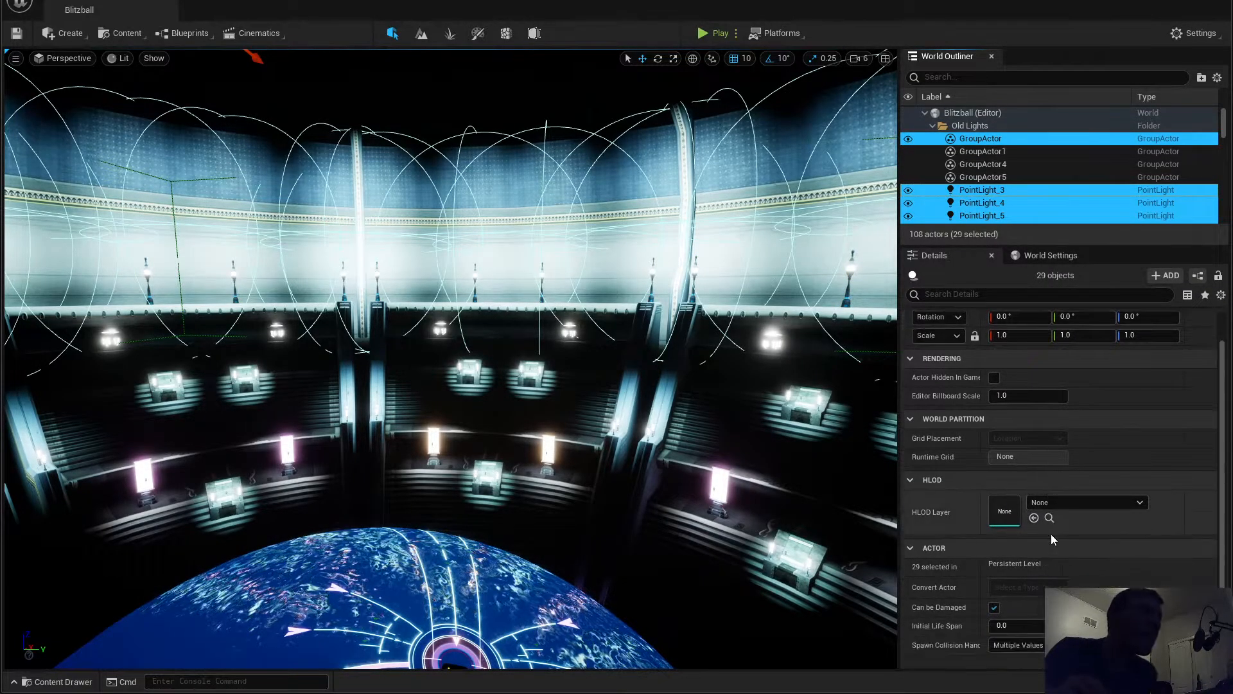
scroll(1051, 534, "down", 3)
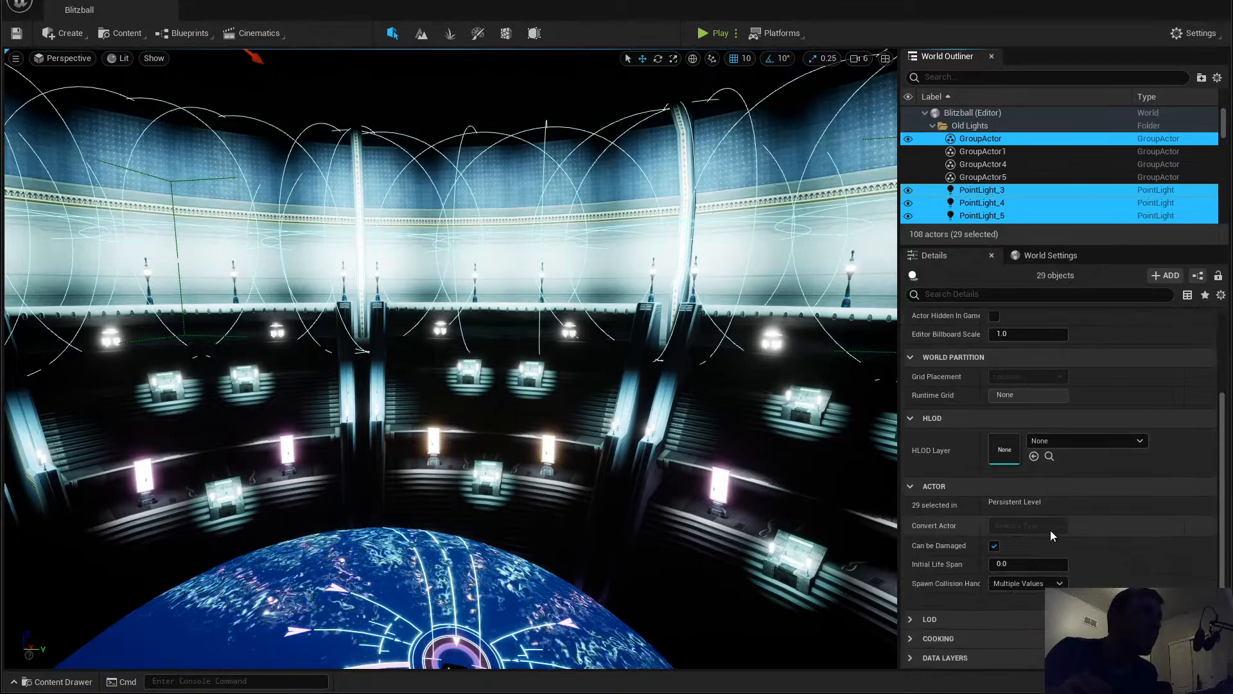
scroll(1033, 514, "up", 5)
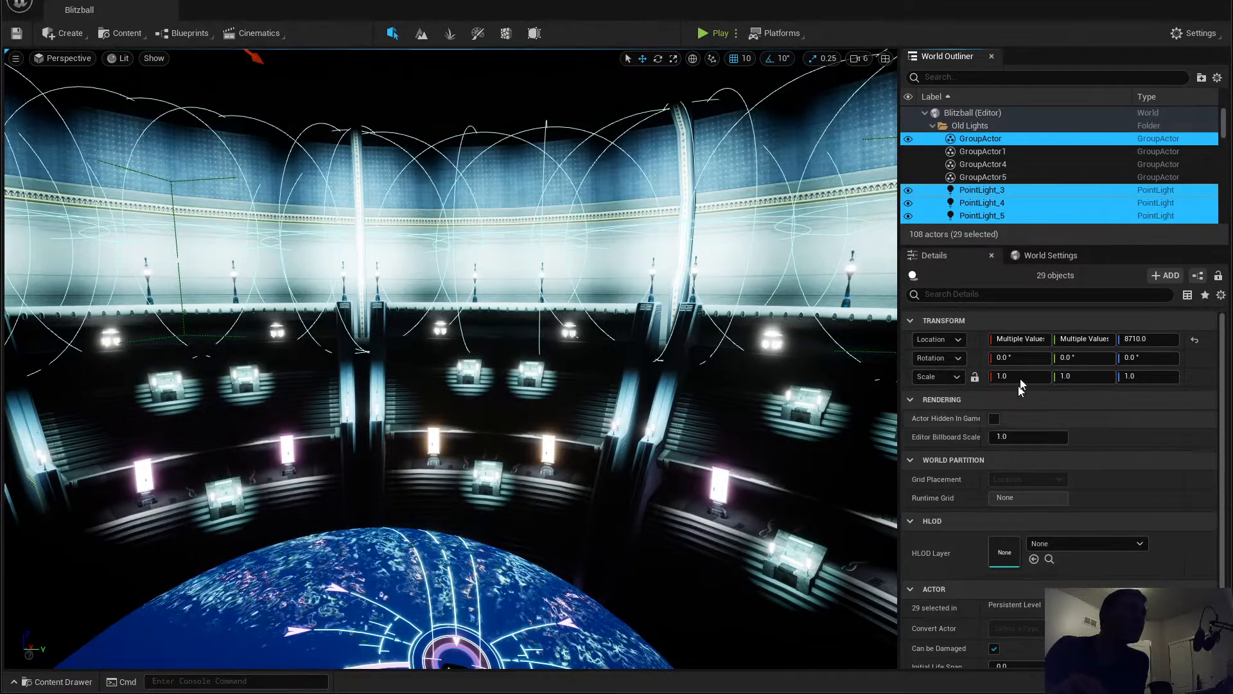
scroll(1052, 507, "down", 5)
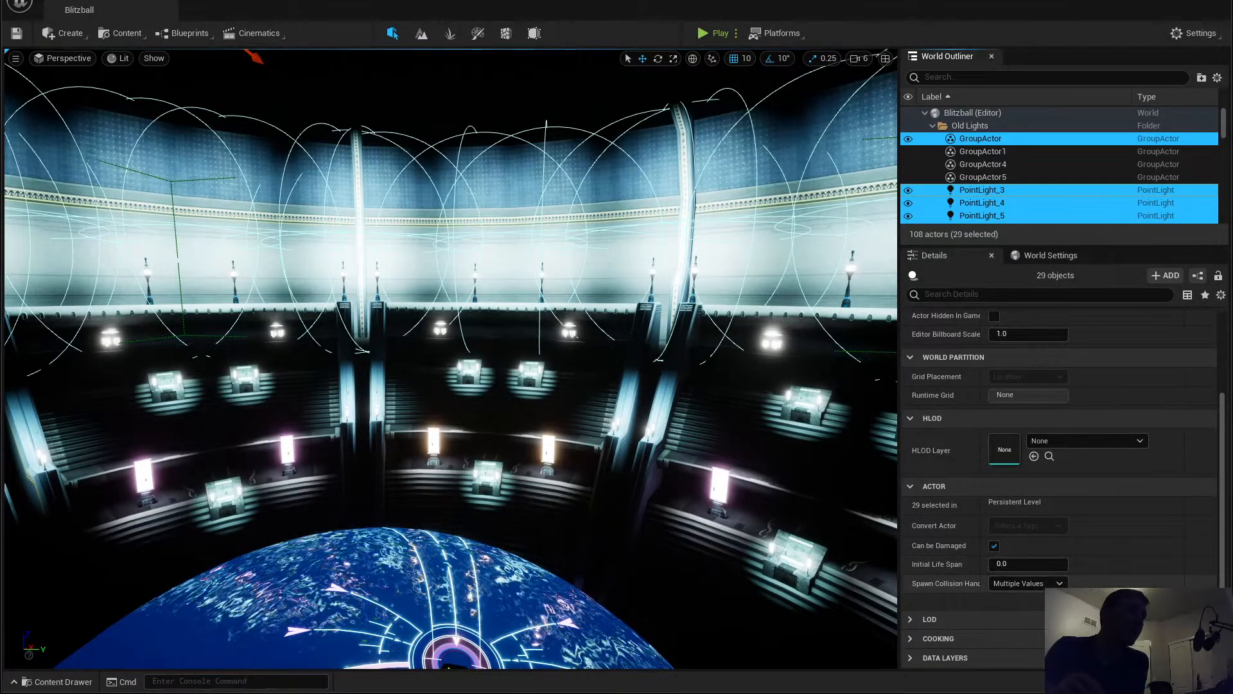
scroll(1066, 576, "down", 8)
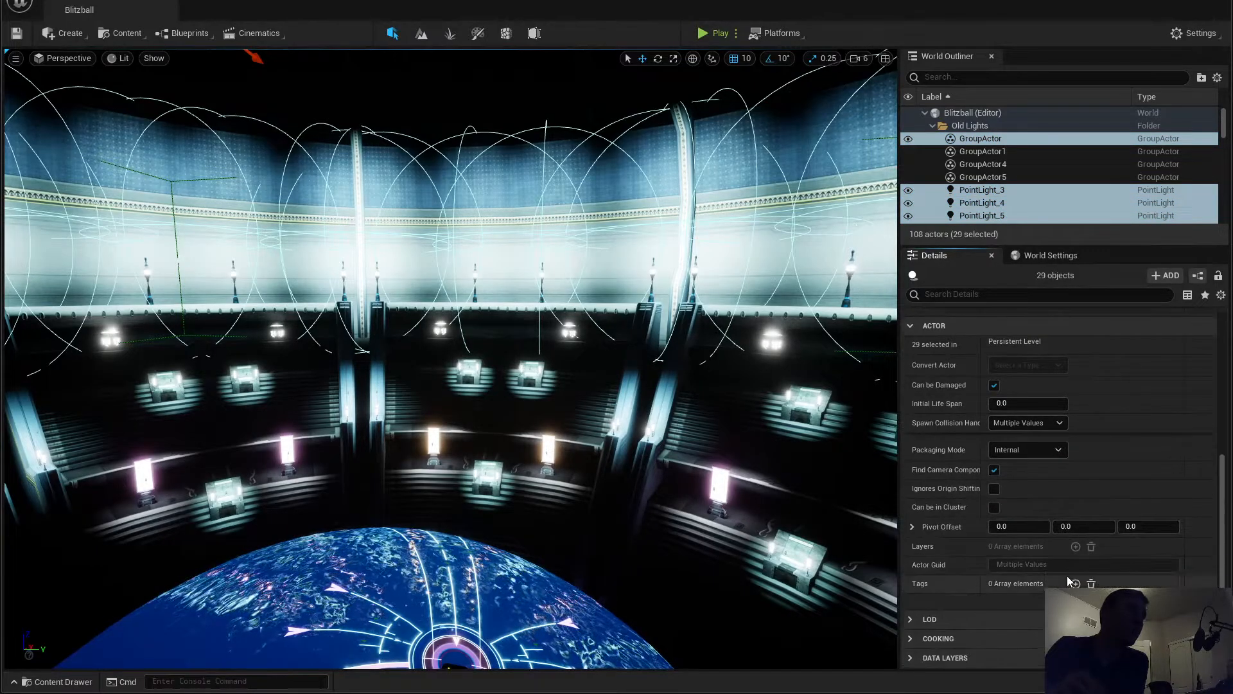
scroll(1065, 572, "up", 13)
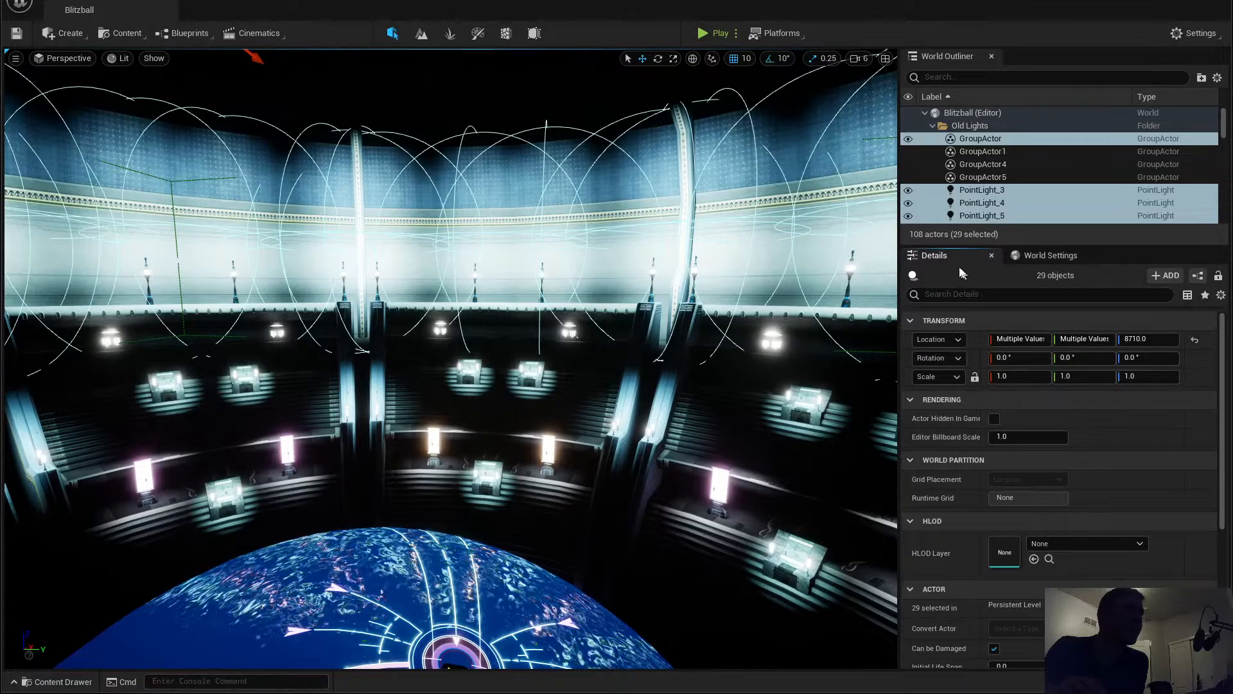
Step: Try to single out PointLight_3 from the GroupActor lights, and frame the whole group to view it within the stadium
left_click(973, 190, "ctrl")
left_click(973, 190)
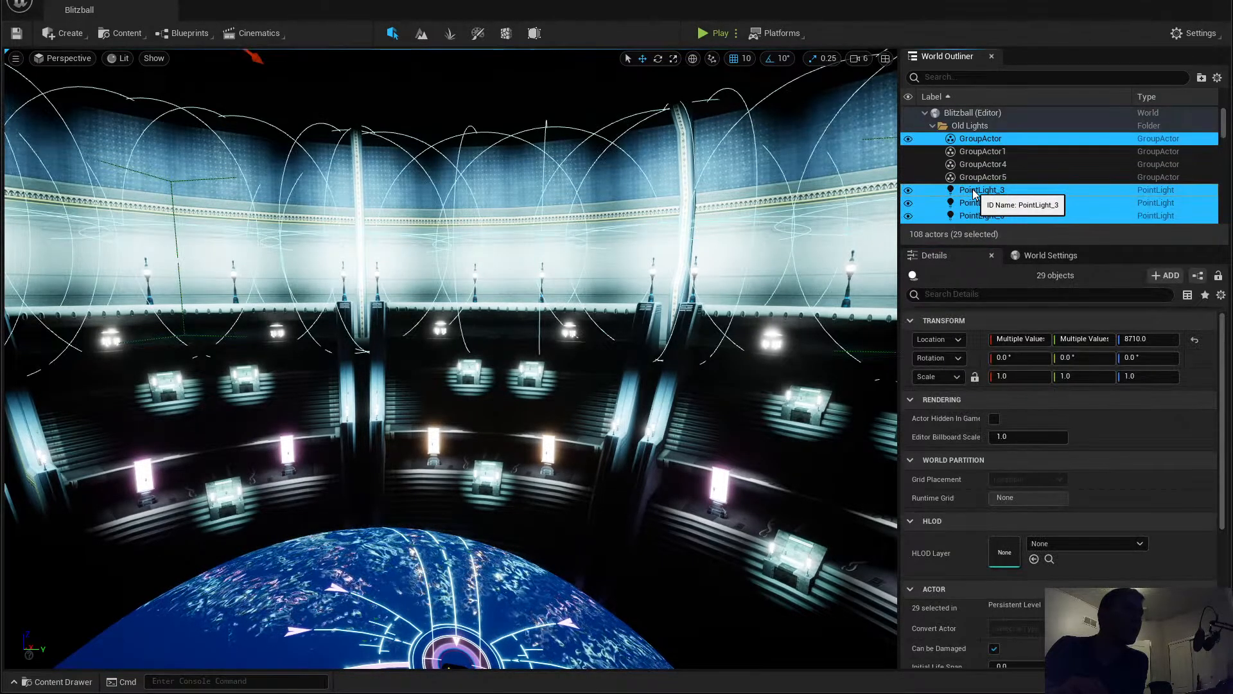
left_click(973, 190, "ctrl")
left_click(974, 190)
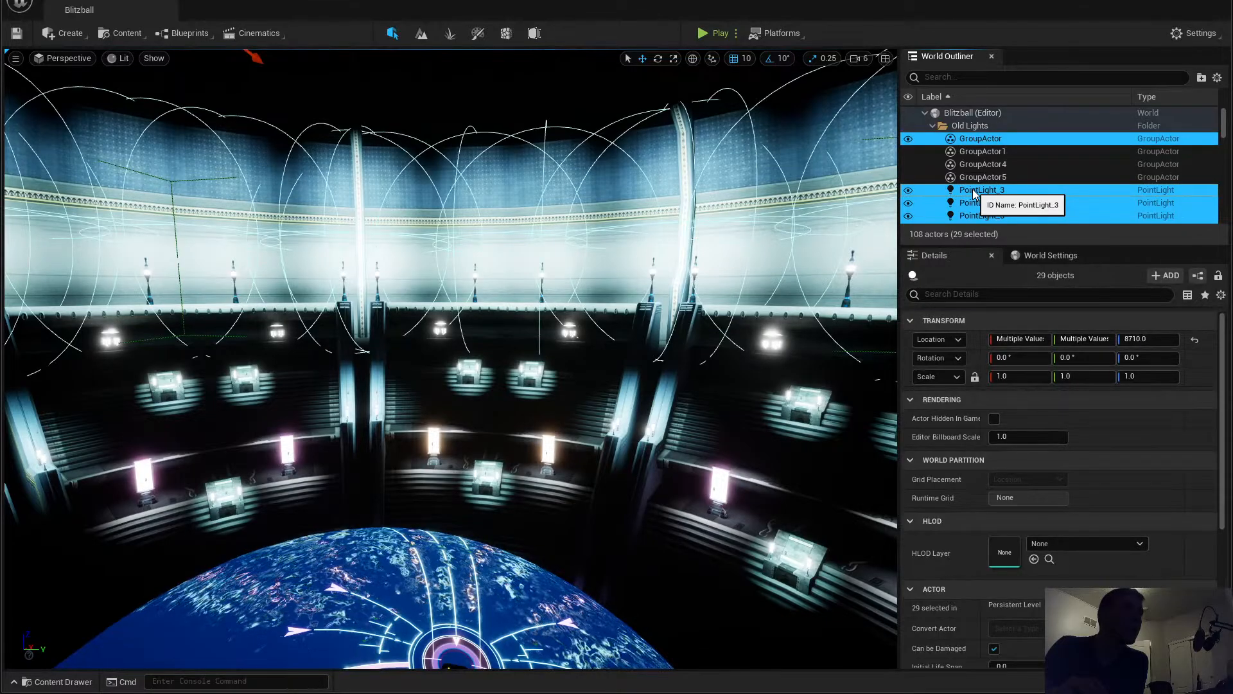
double_click(987, 140)
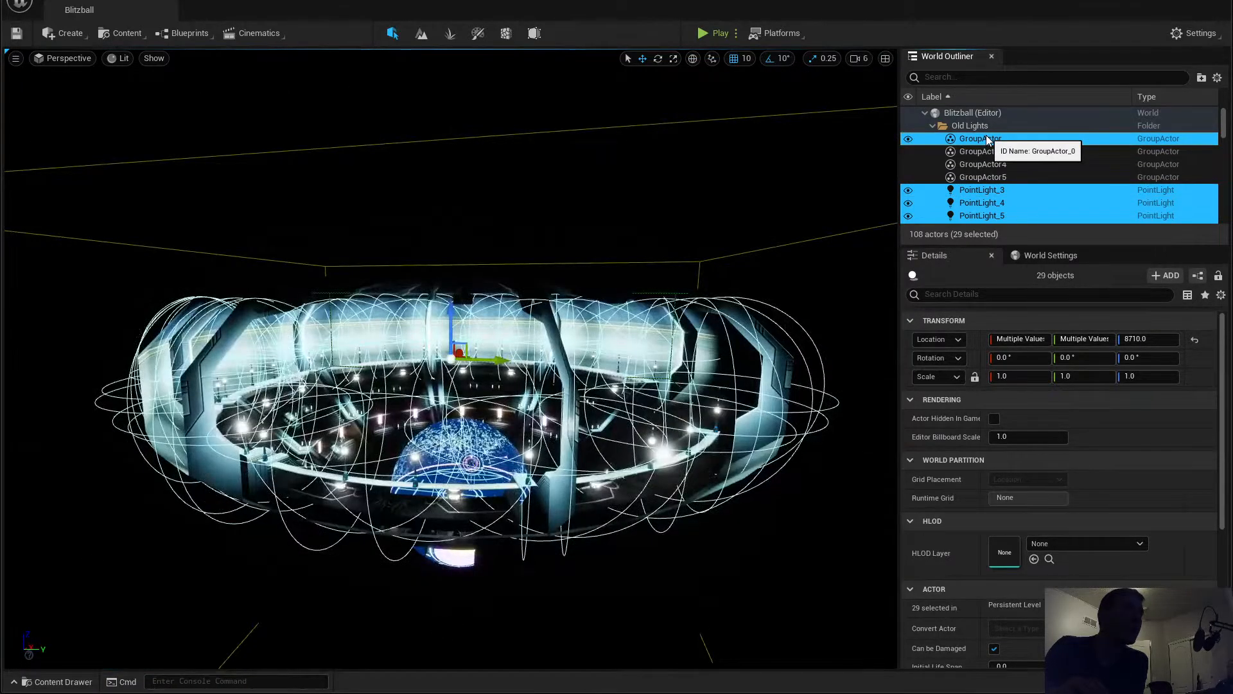
right_click_drag(610, 347, 611, 469)
key("e")
right_click_drag(655, 300, 654, 300)
key("q")
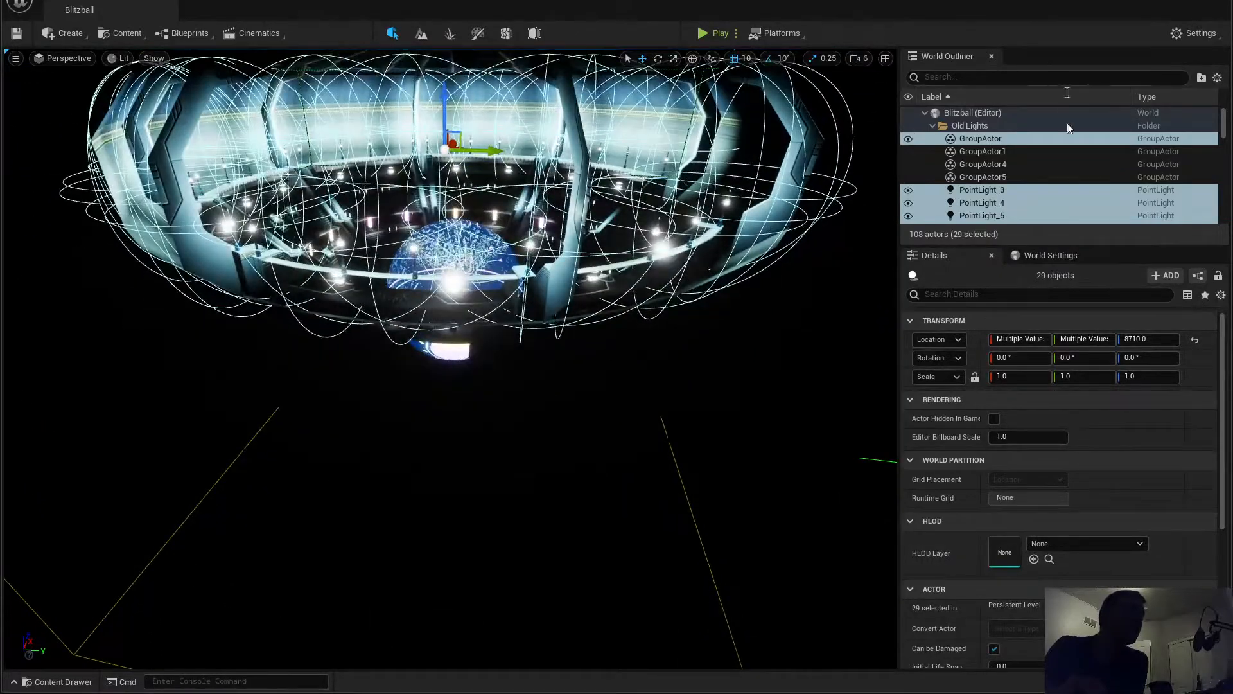
Step: Check the actor options for the grouped point lights, clear the selection, and reselect the group through PointLight_3 to view it inside the stadium
right_click(973, 189)
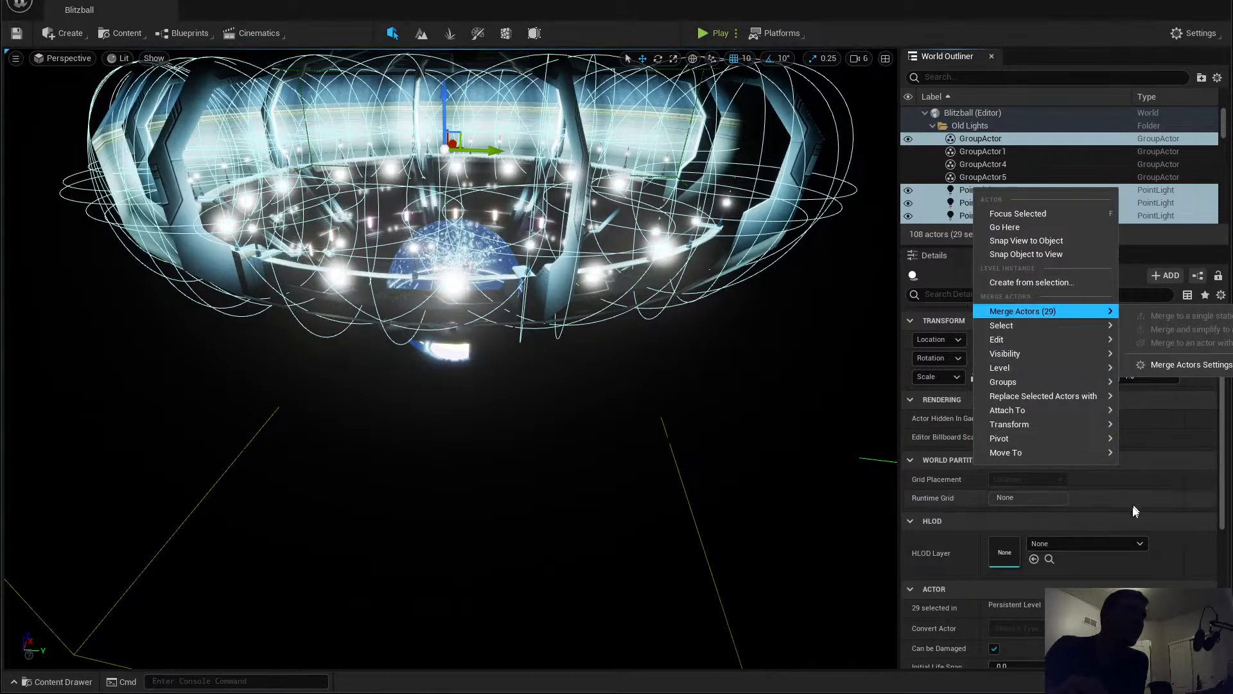
left_click(1167, 433)
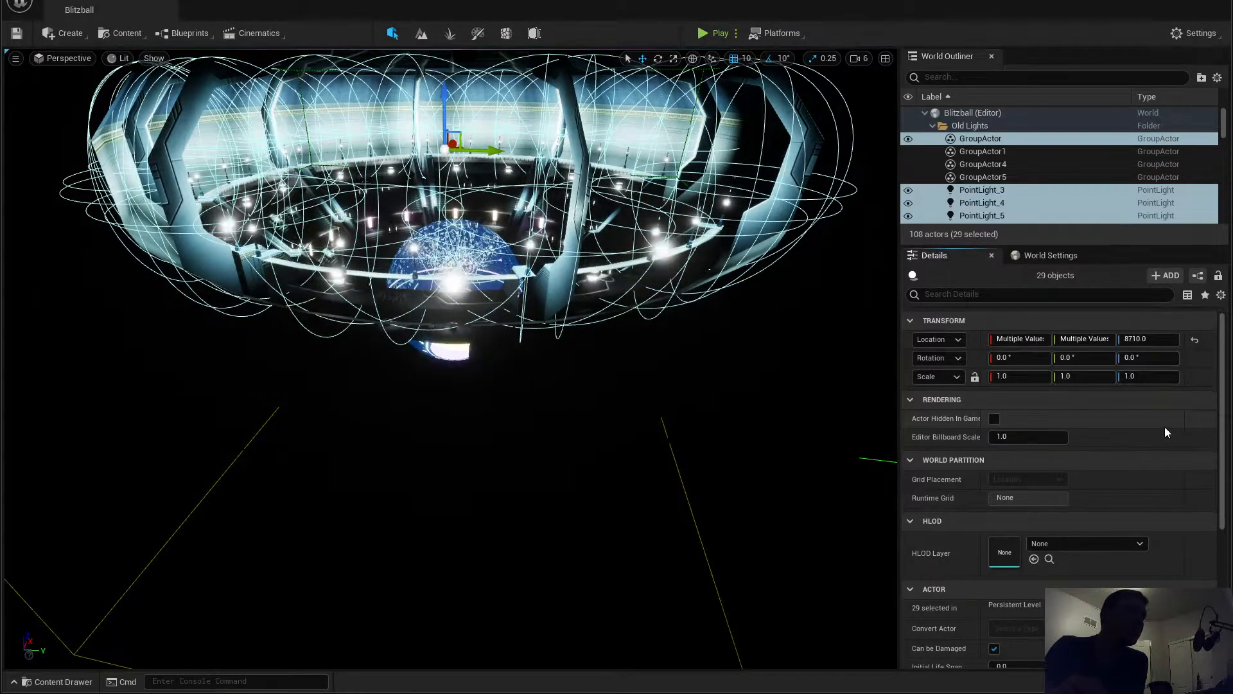
key("Escape")
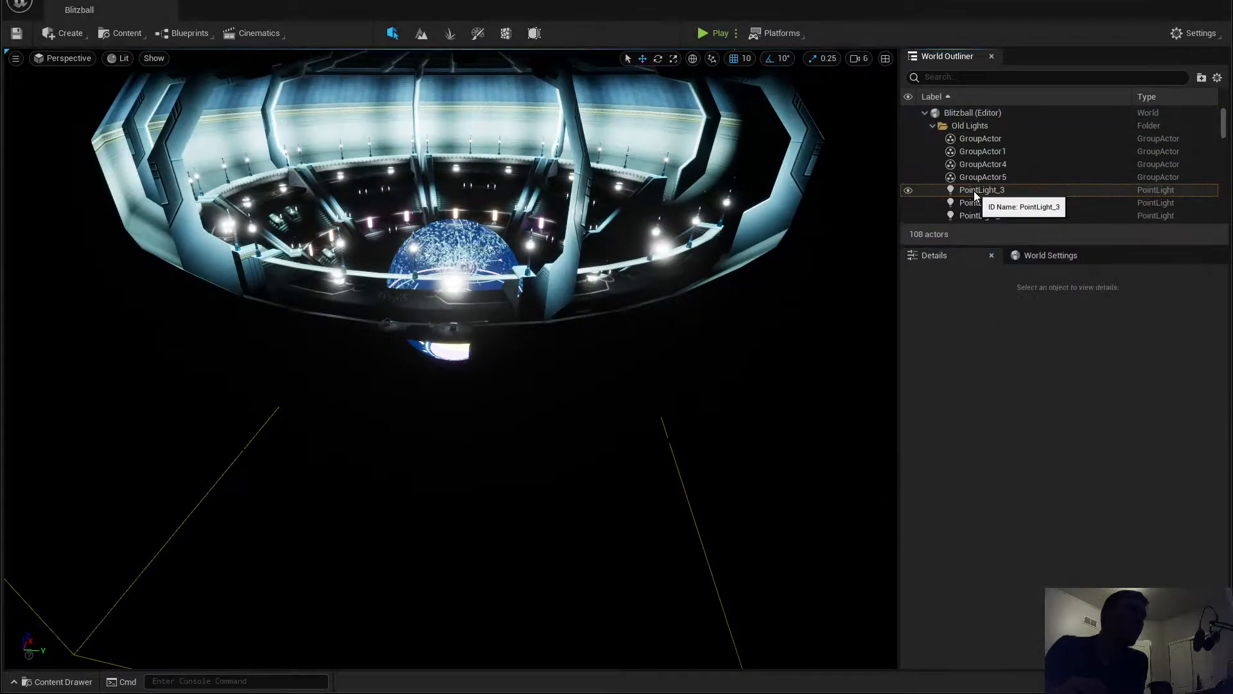
left_click(975, 190)
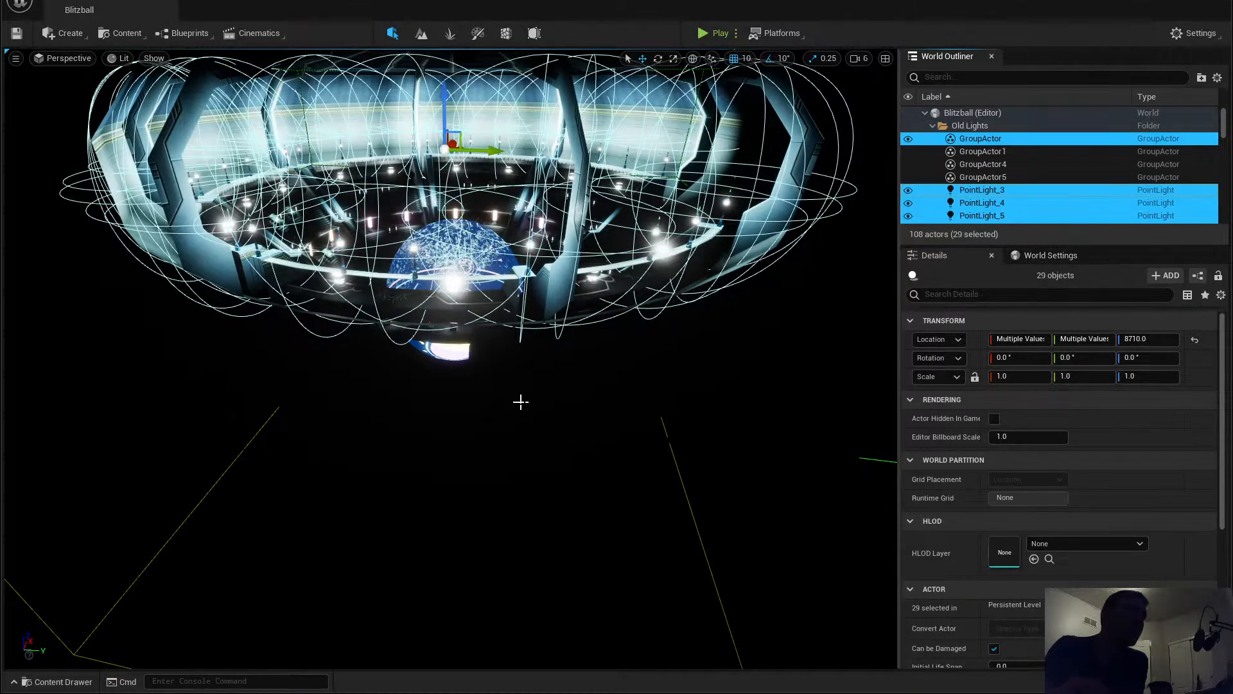
mouse_move(521, 402)
right_mouse_down()
mouse_move(521, 454)
mouse_move(525, 364)
mouse_move(525, 390)
mouse_move(512, 389)
mouse_move(550, 396)
mouse_move(422, 454)
mouse_move(538, 467)
mouse_move(505, 402)
right_mouse_up()
key("w")
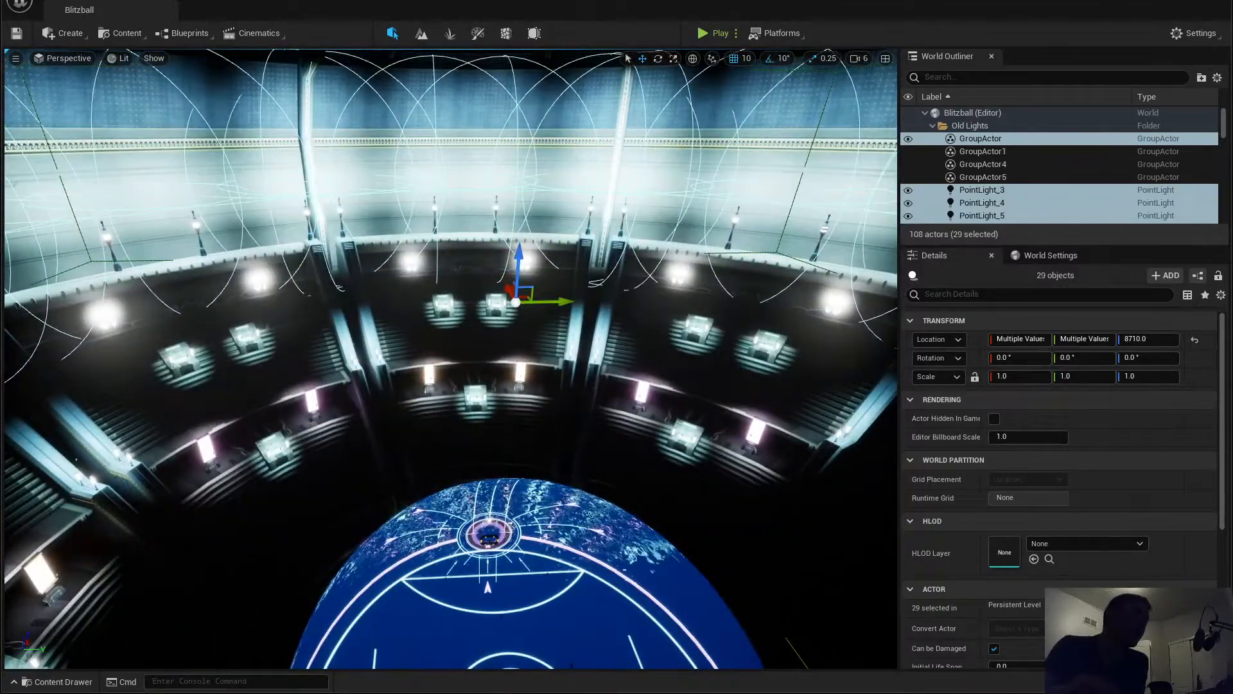
Step: Select the Lamp_Big, Lamp_Spot_Hinge and Banner meshes one after another and examine the lighting around each from inside the stadium
left_click(435, 207)
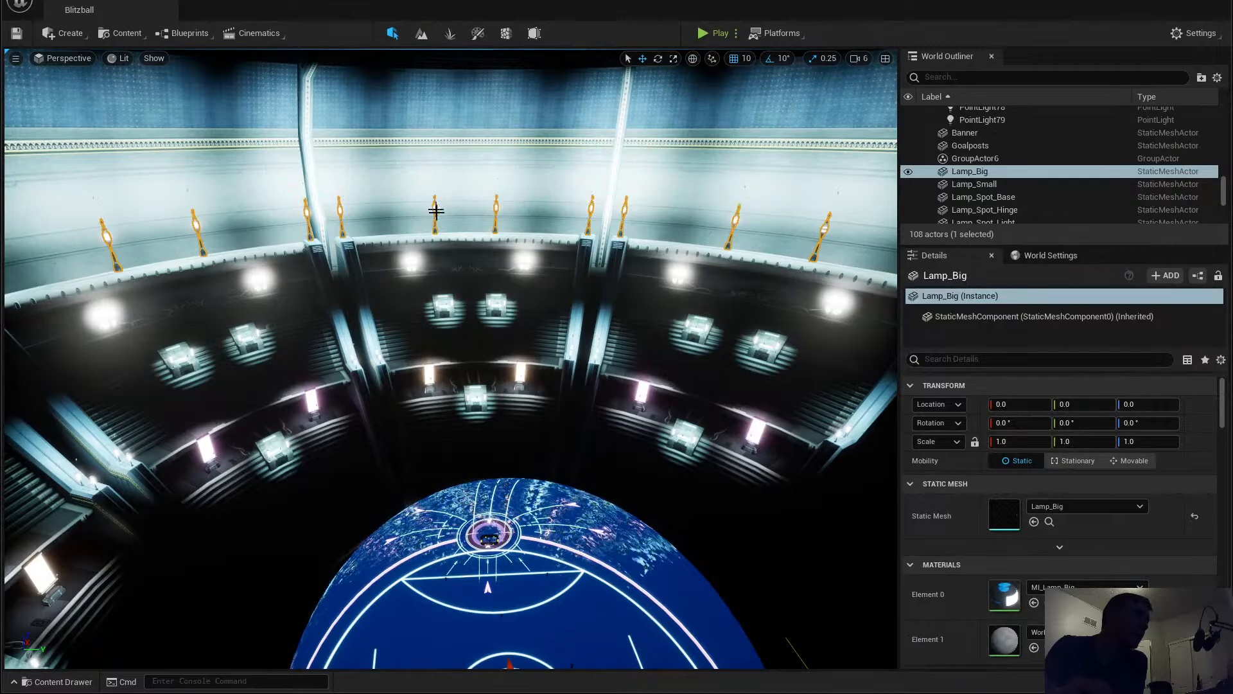
right_click_drag(678, 202, 896, 244)
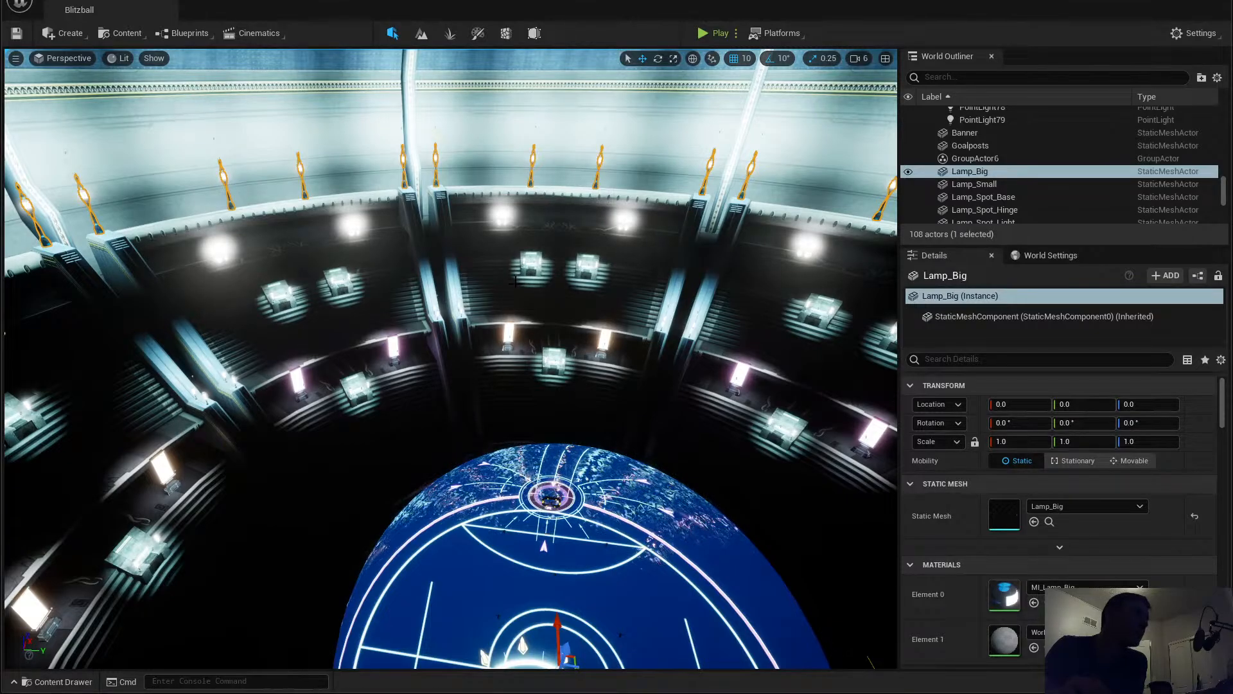
left_click(506, 221)
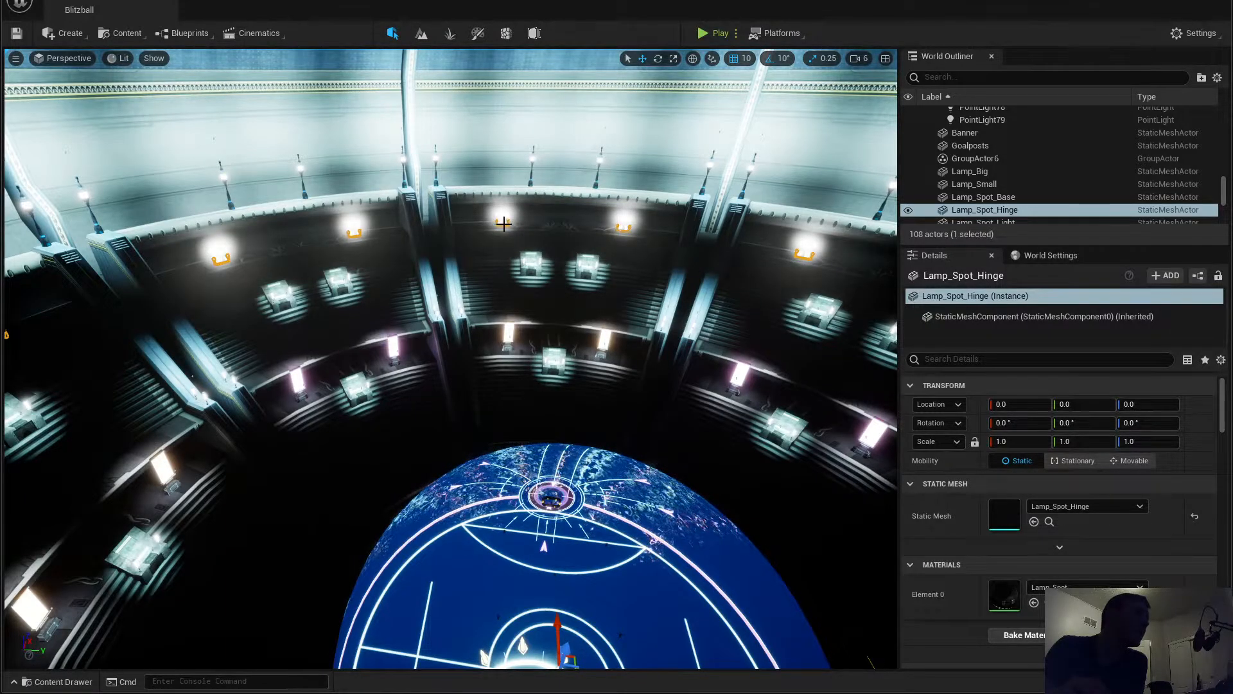
right_click_drag(504, 224, 568, 266)
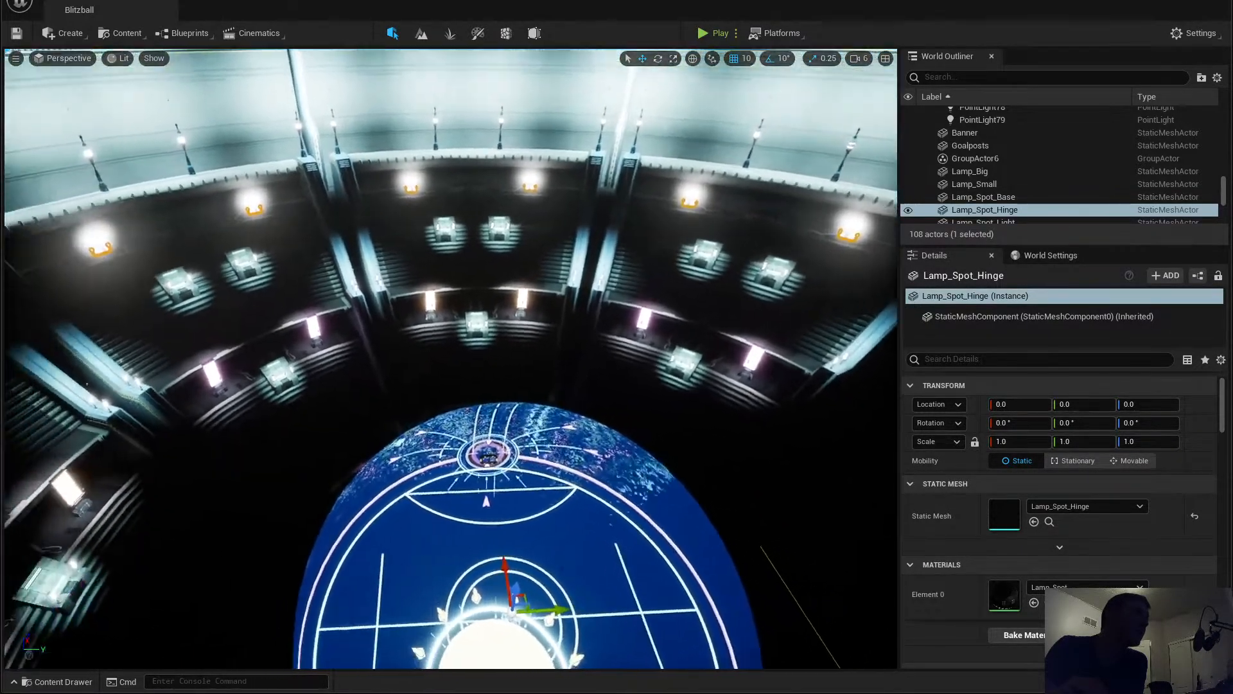
left_click(431, 294)
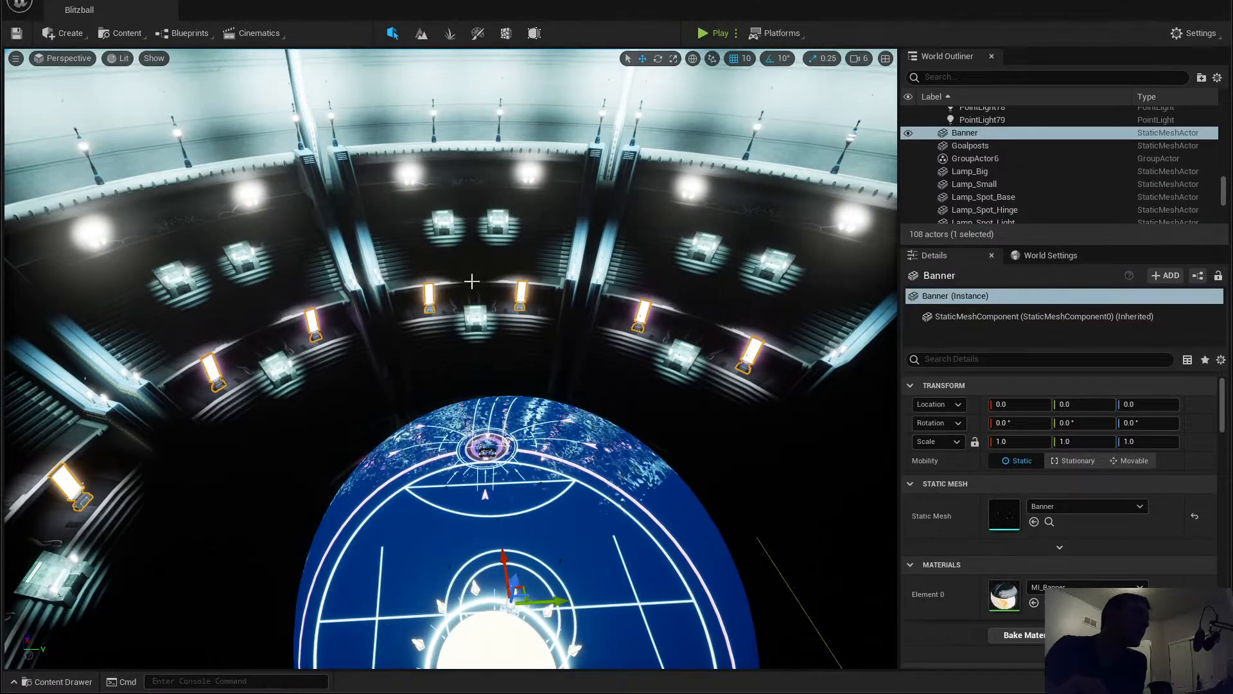
right_click_drag(472, 281, 485, 328)
key("w")
key("s")
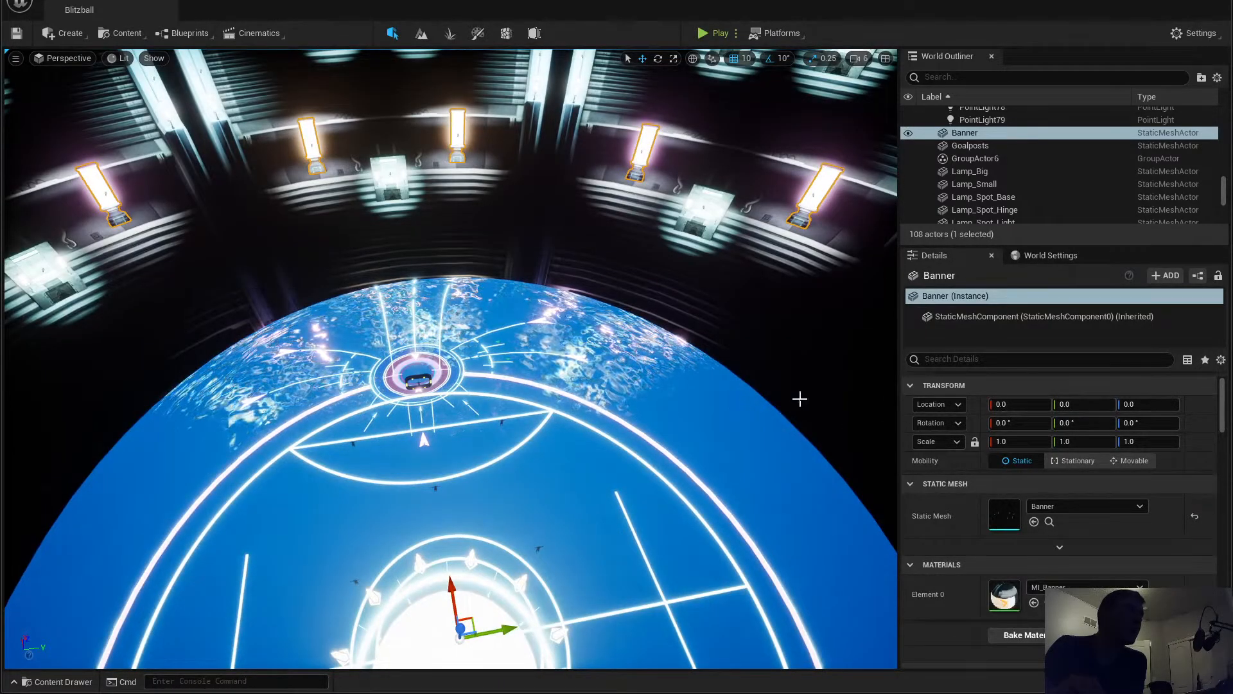
Step: Select the point light group around the banners through PointLight78 and look through its shared properties
scroll(987, 146, "up", 2)
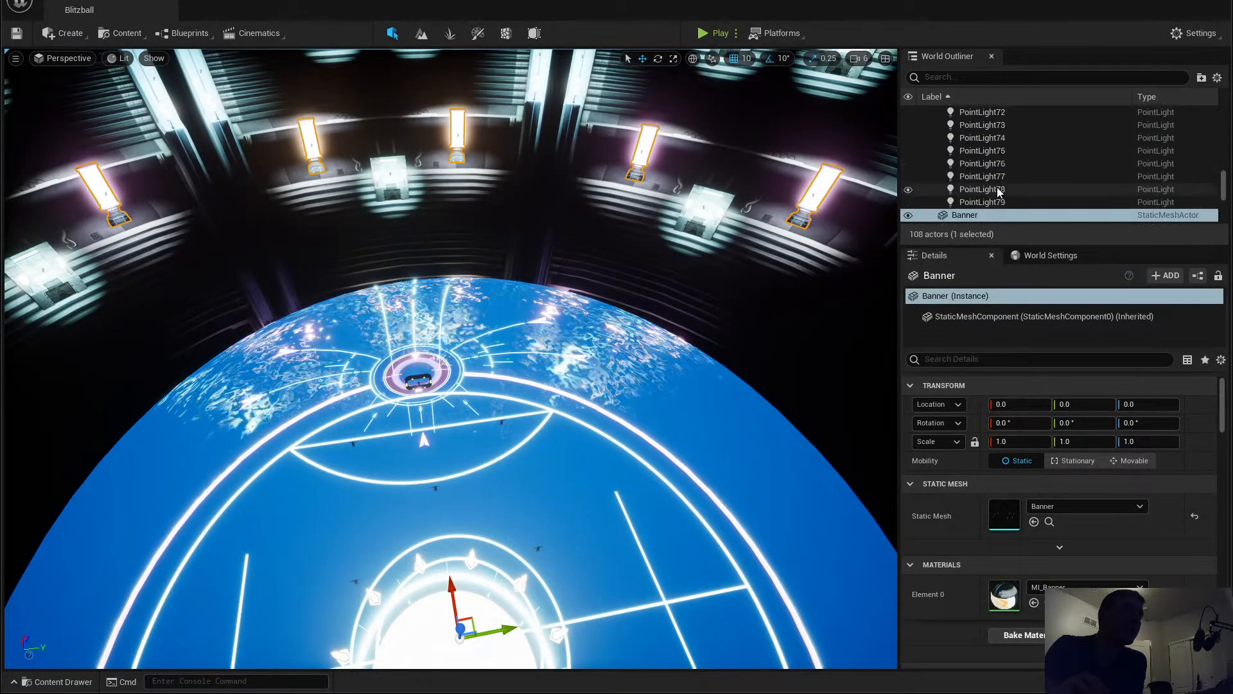
left_click(998, 190)
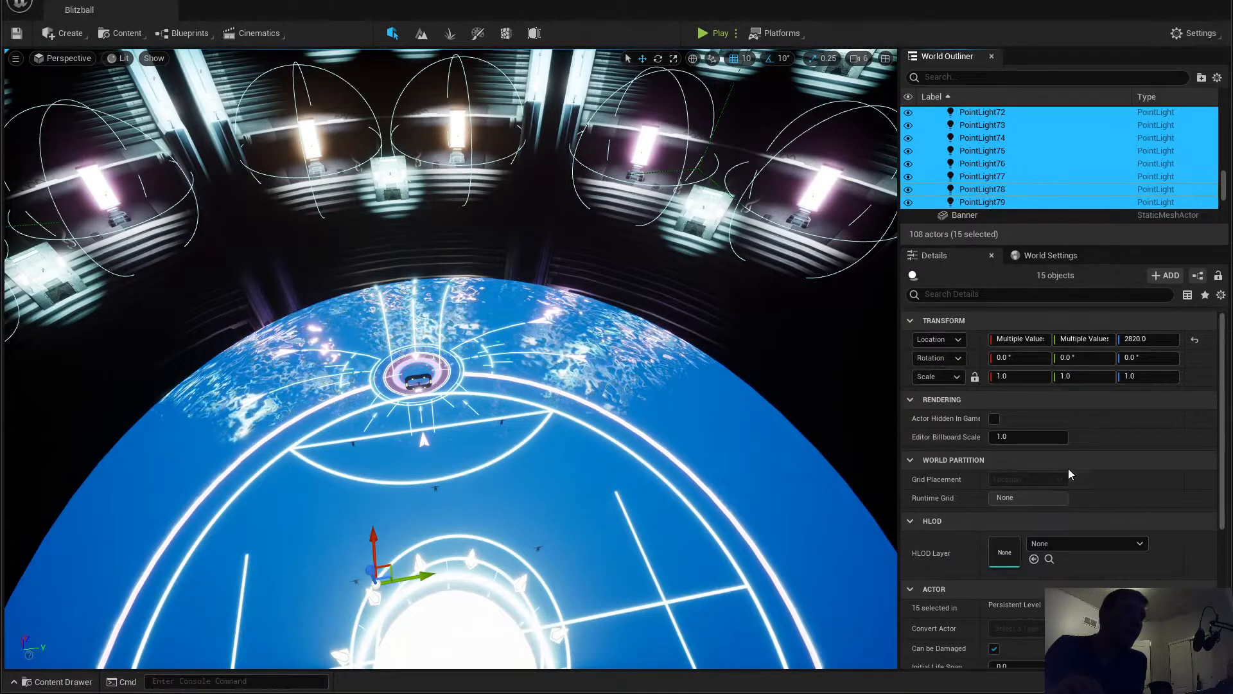
scroll(1072, 476, "down", 5)
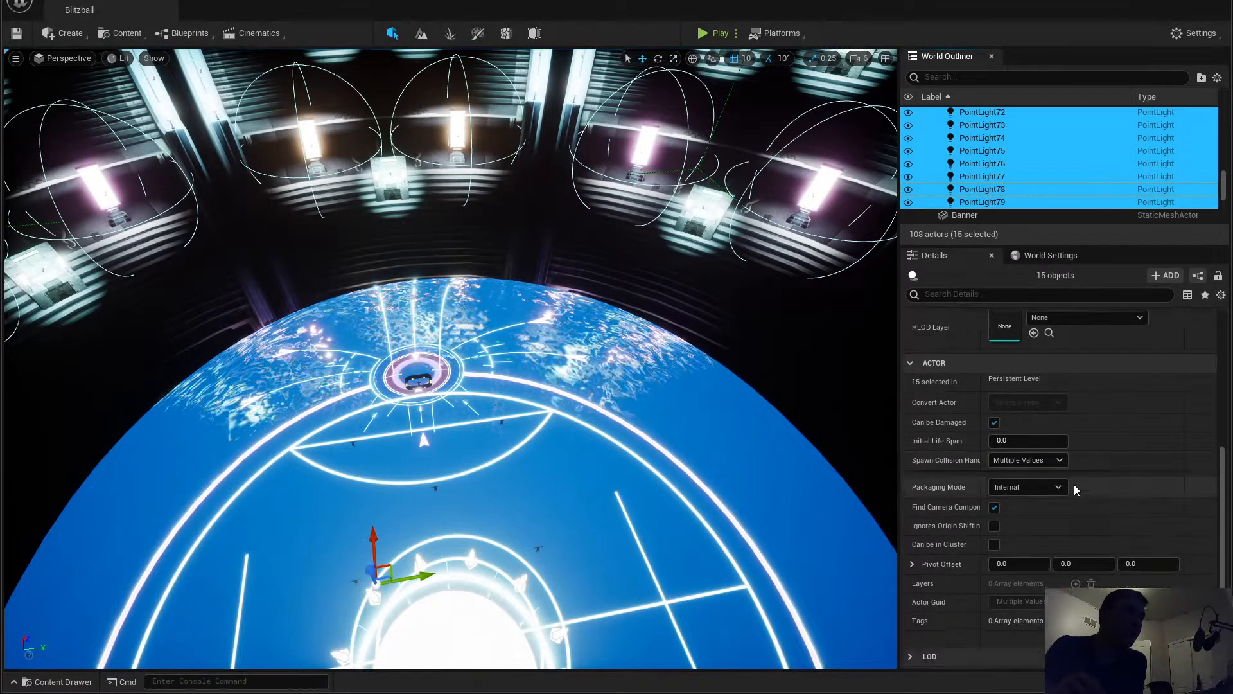
scroll(1073, 486, "down", 1)
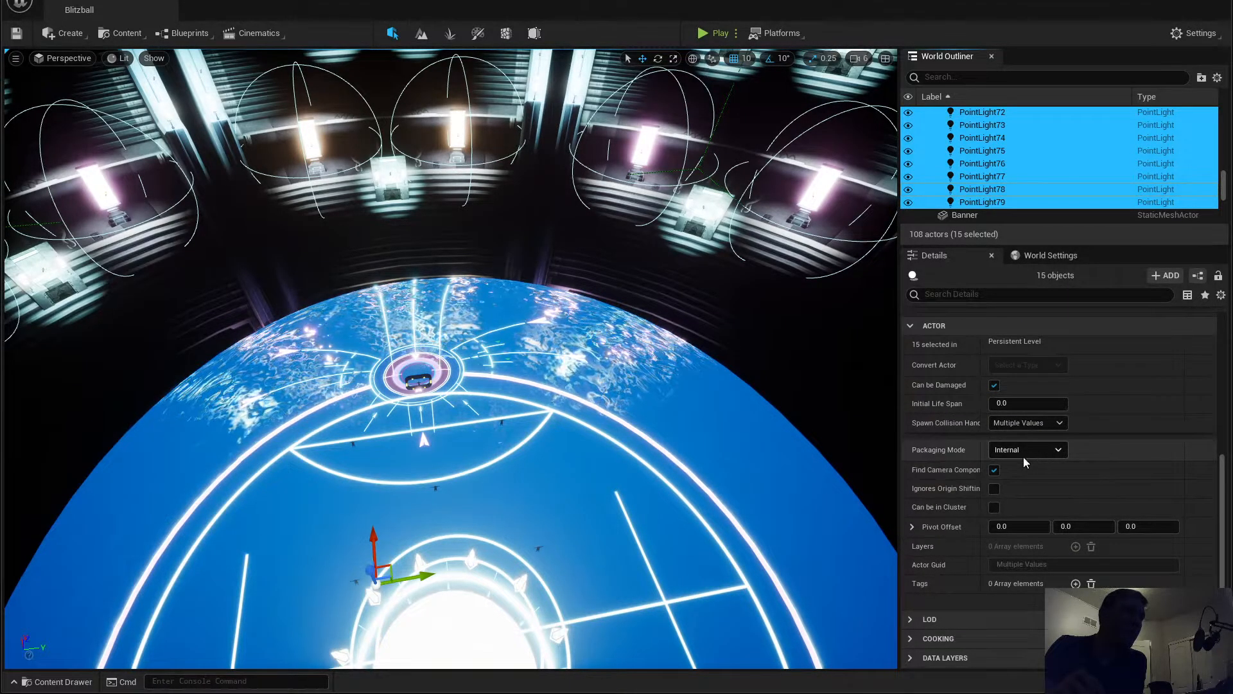
scroll(1012, 398, "up", 4)
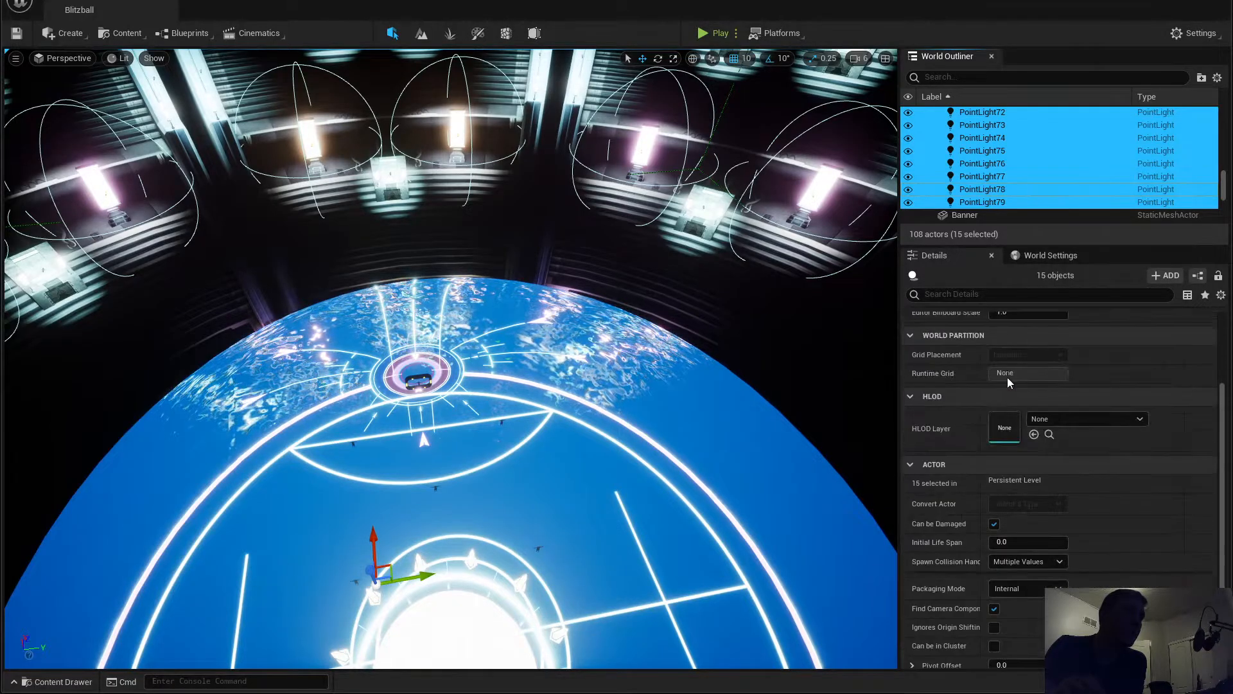
Step: Ungroup the point lights around the banners
right_click(961, 166)
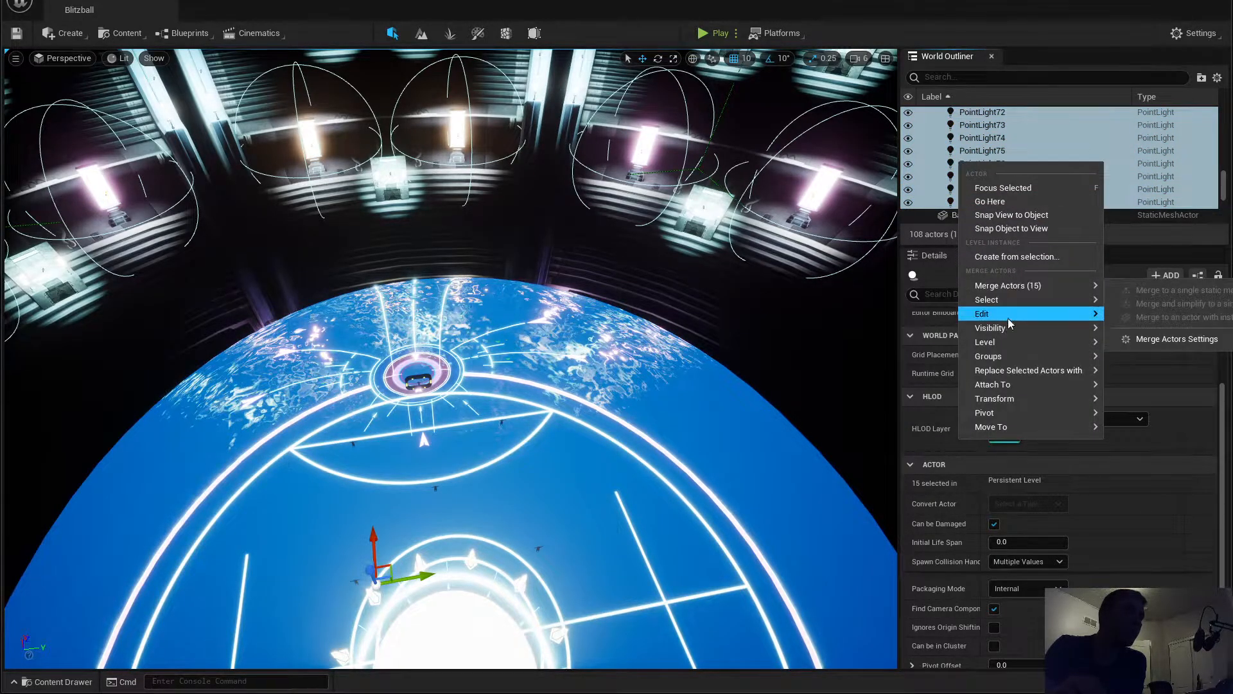
mouse_move(1008, 399)
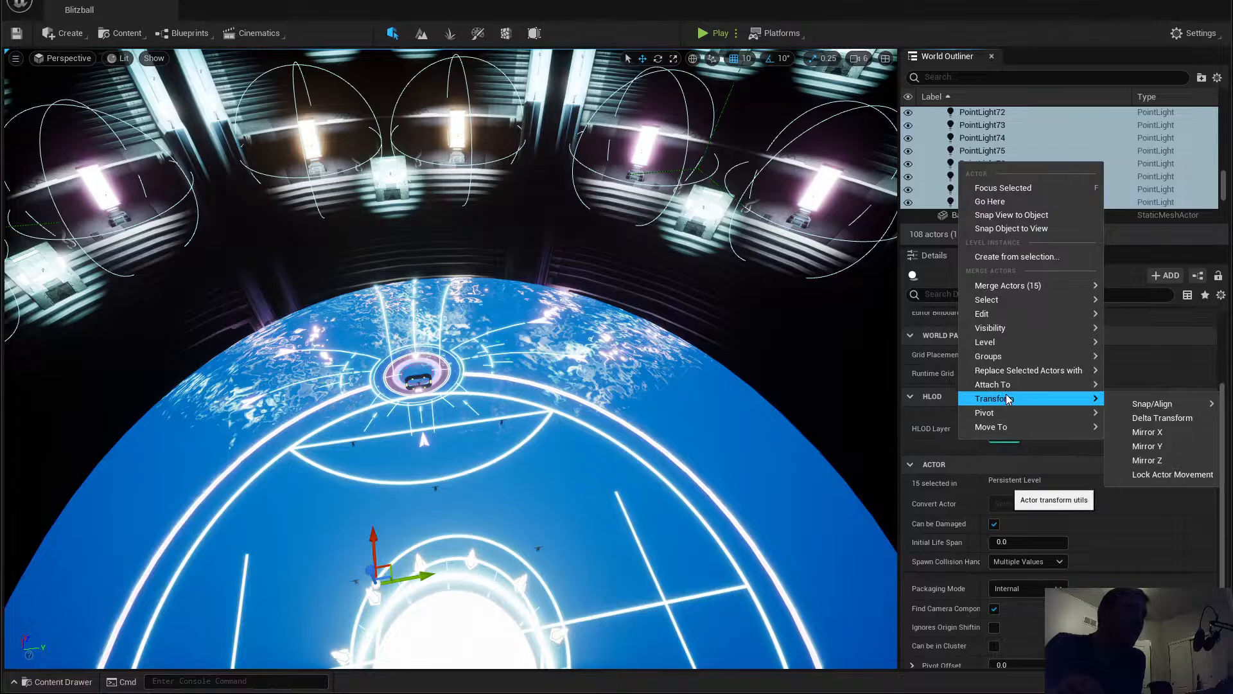
mouse_move(1003, 314)
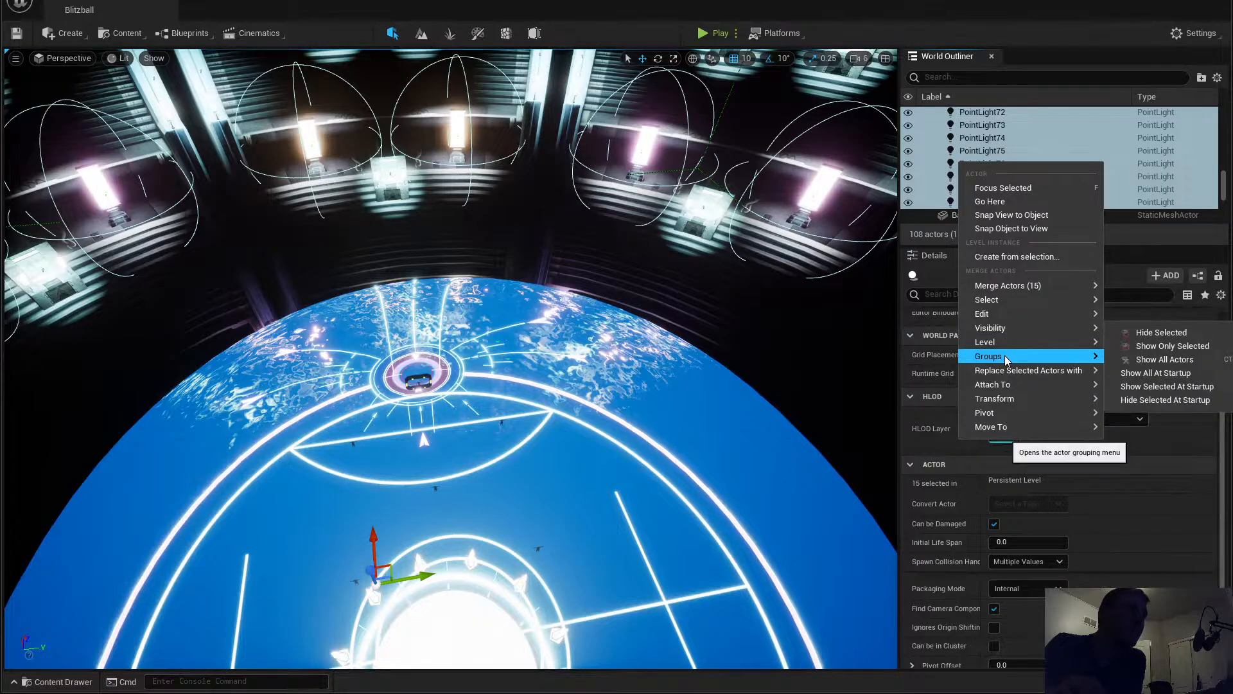
mouse_move(1006, 360)
left_click(1151, 360)
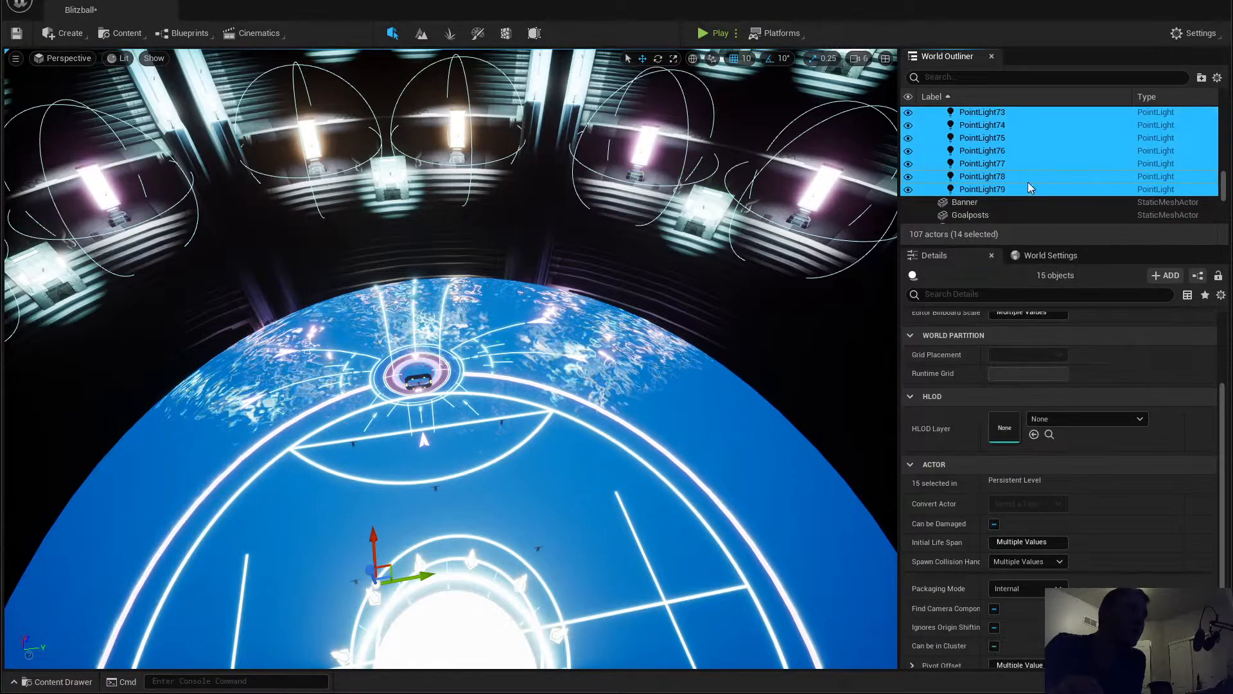
Step: Check the individual selection of the banner lights with PointLight79 alone and with PointLight77 through PointLight79 together
left_click(972, 187)
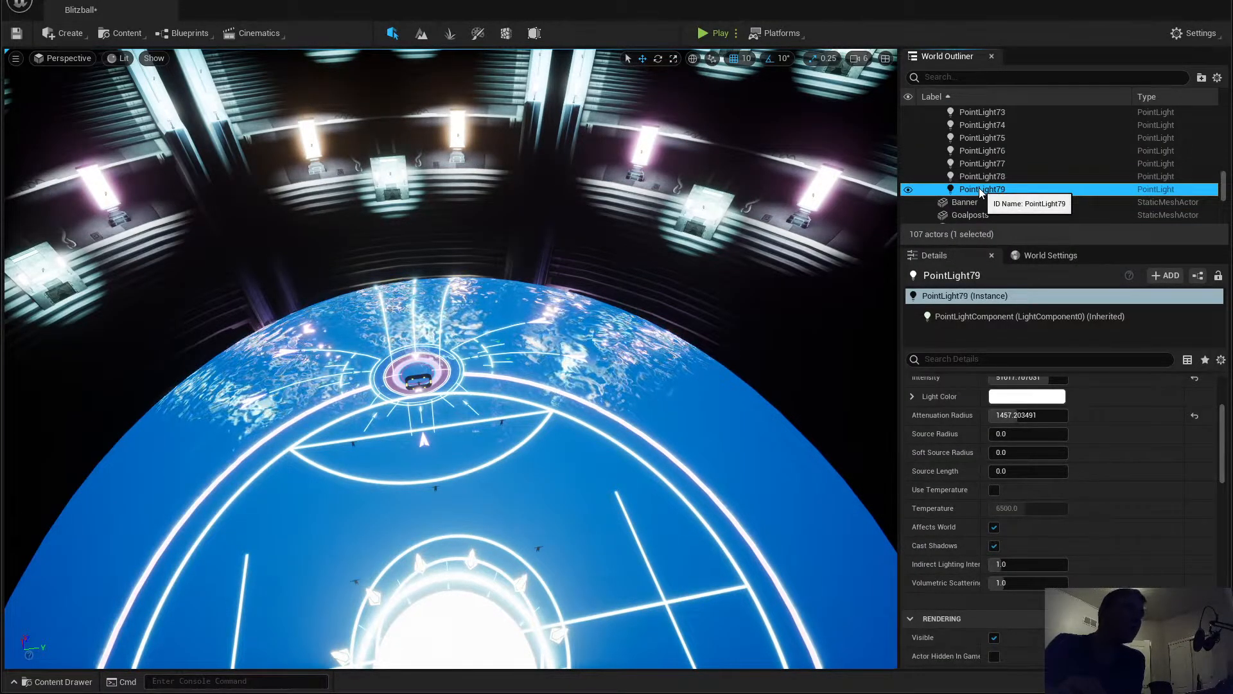
left_click(992, 170, "shift")
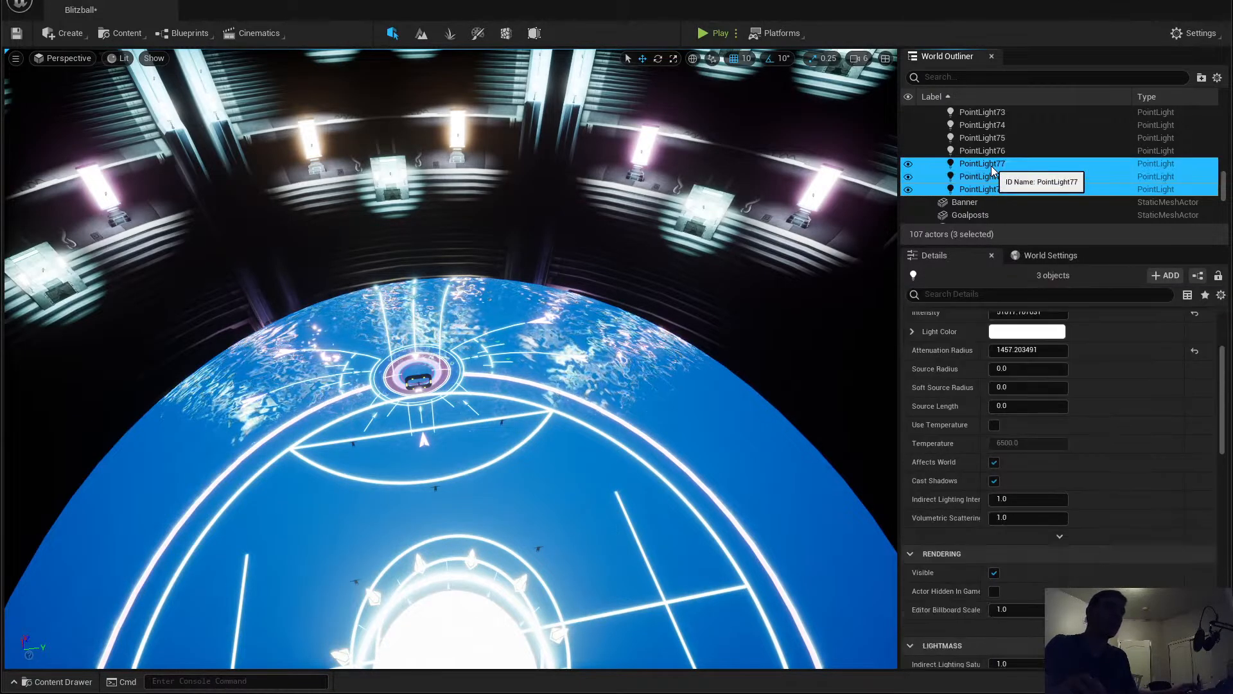
scroll(993, 173, "up", 3)
scroll(995, 186, "down", 2)
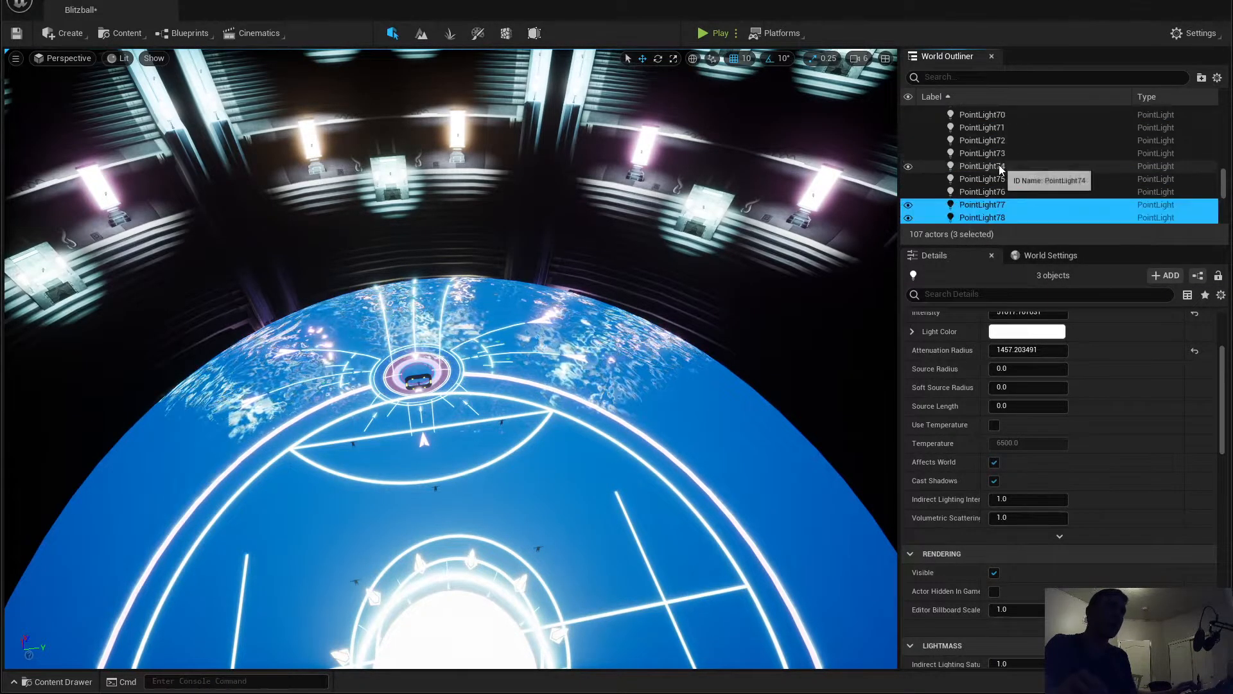
scroll(999, 199, "down", 1)
left_click(1025, 190)
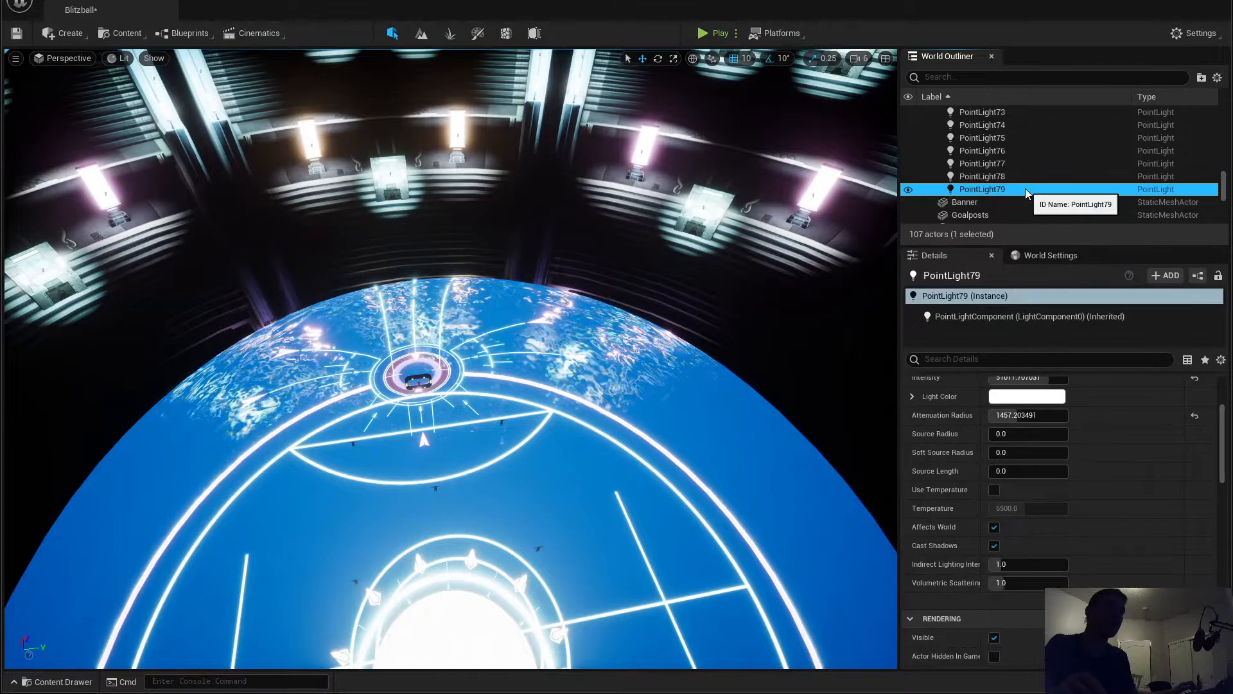
Step: Enlarge the actor list to show more point lights at once, and view the whole stadium from above
scroll(1026, 191, "up", 10)
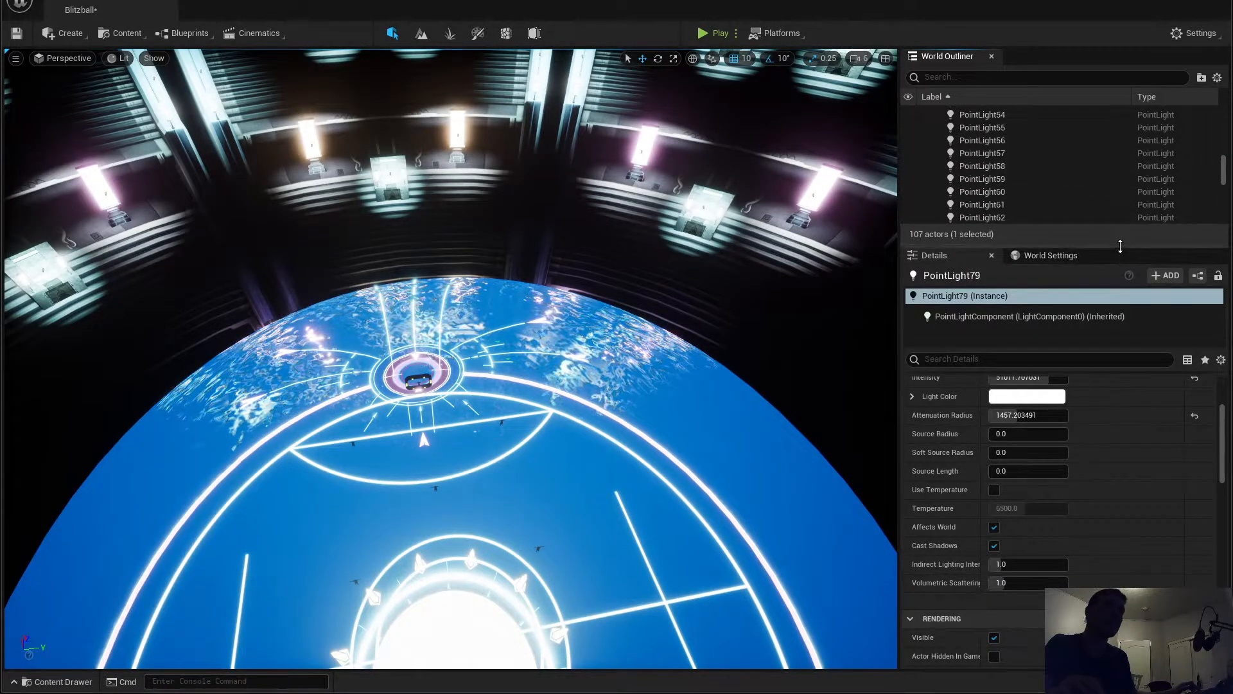
left_click_drag(1121, 246, 1120, 525)
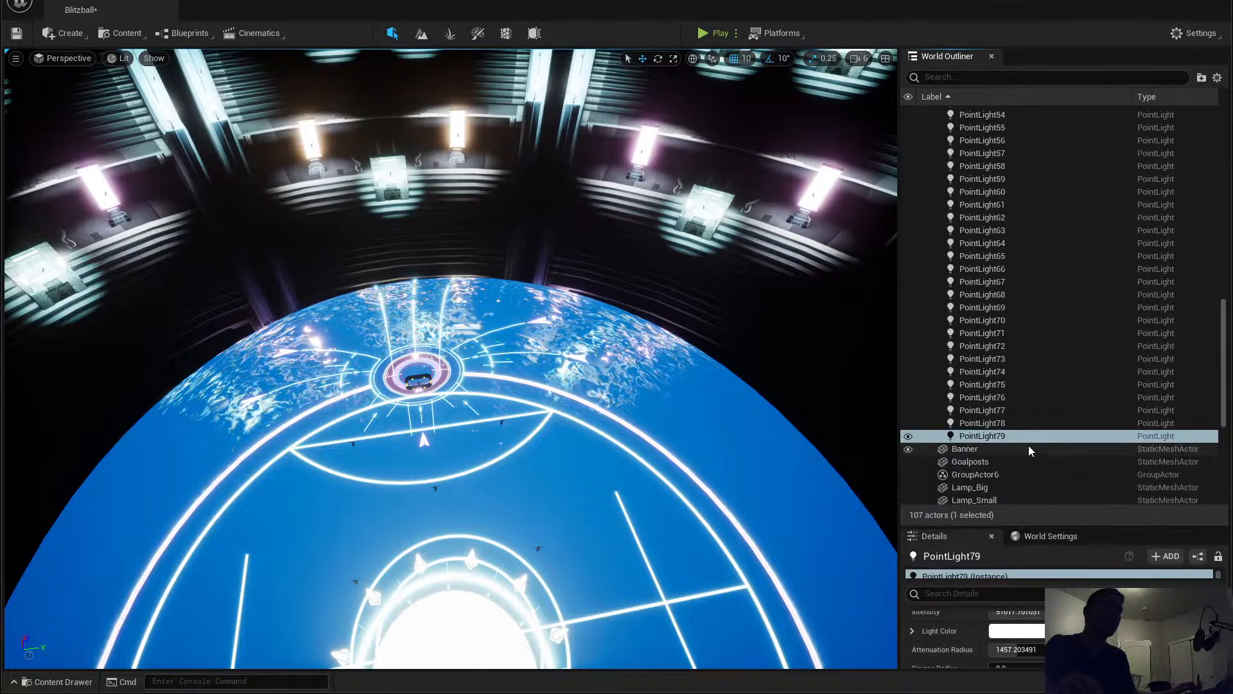
scroll(1012, 404, "down", 4)
right_click_drag(801, 407, 794, 248)
key("s")
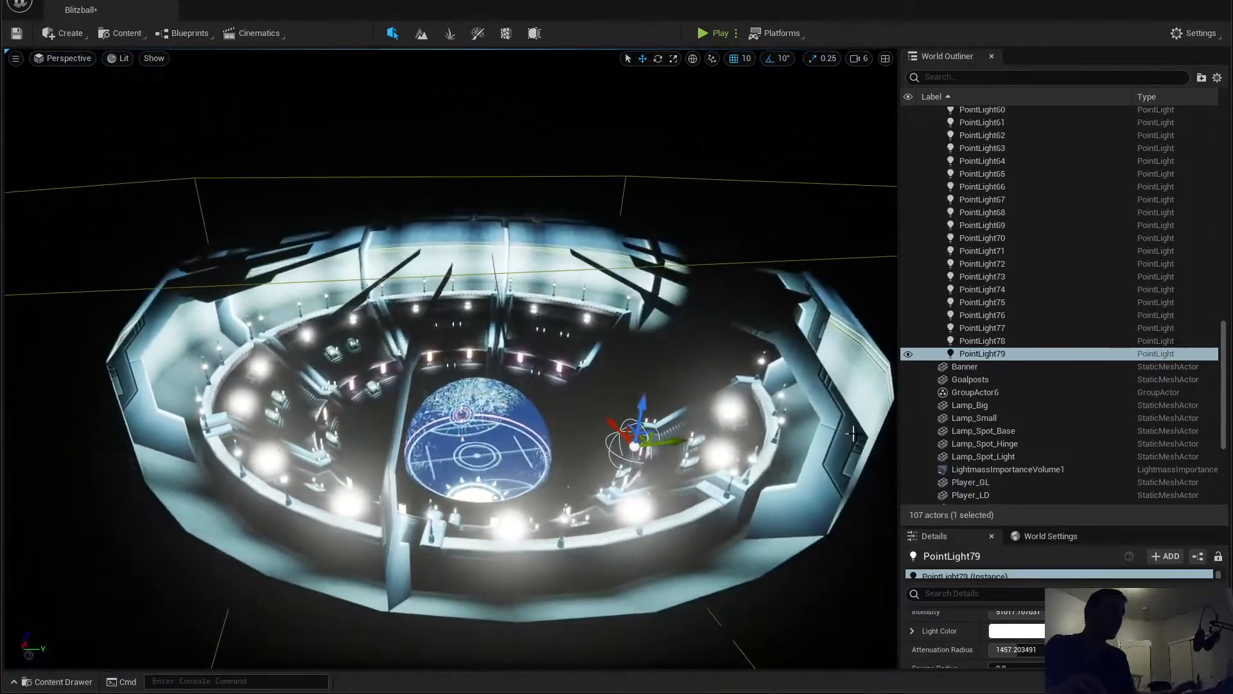
Step: Select the group of PointLight31 through PointLight44 and locate its group actor in the Old Lights folder
scroll(1005, 269, "up", 12)
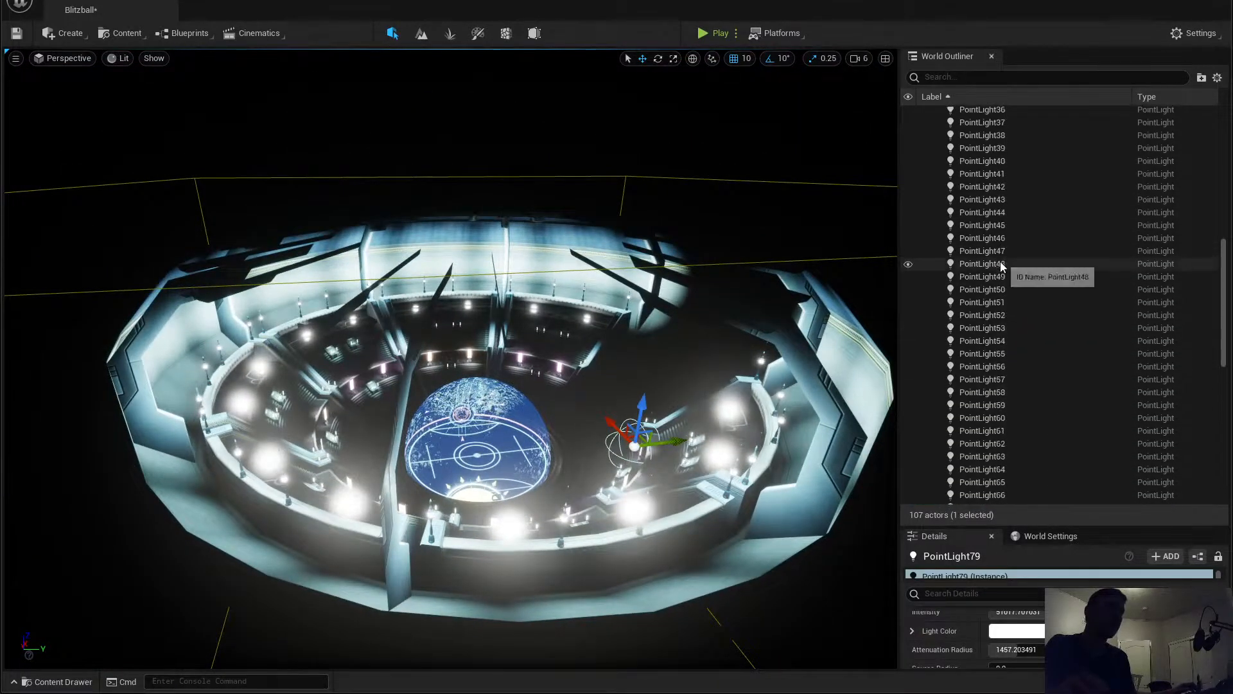
left_click(999, 257)
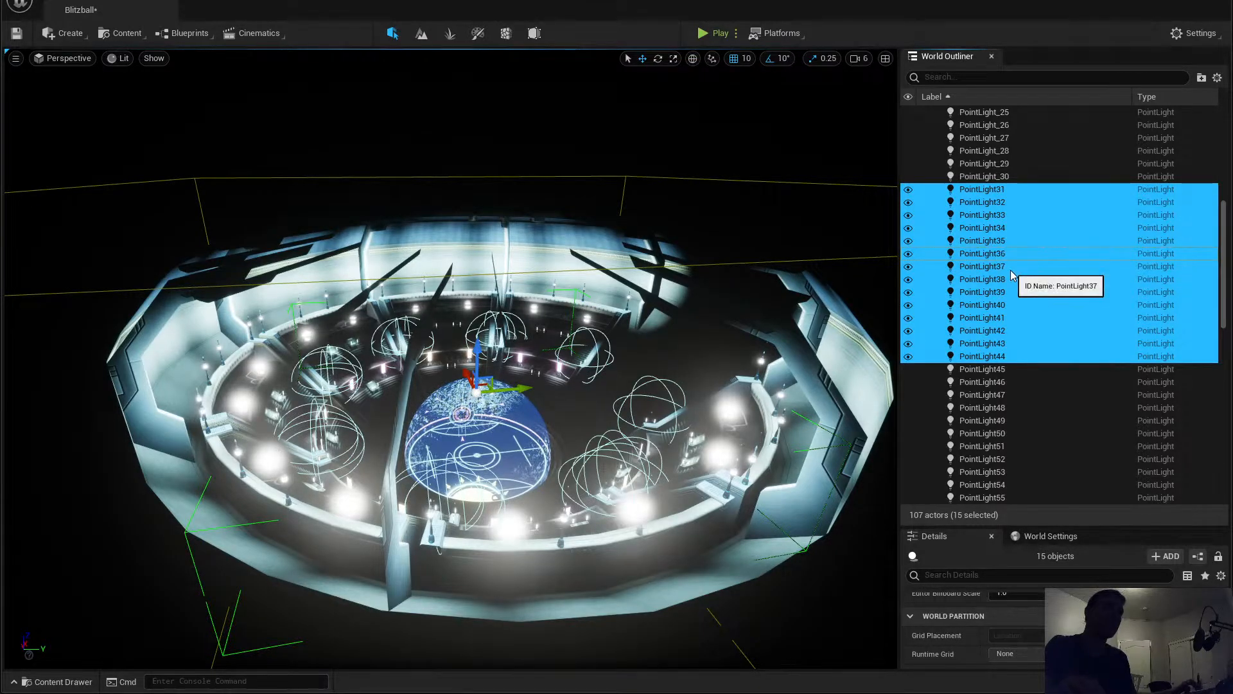
scroll(983, 273, "up", 3)
scroll(981, 263, "up", 7)
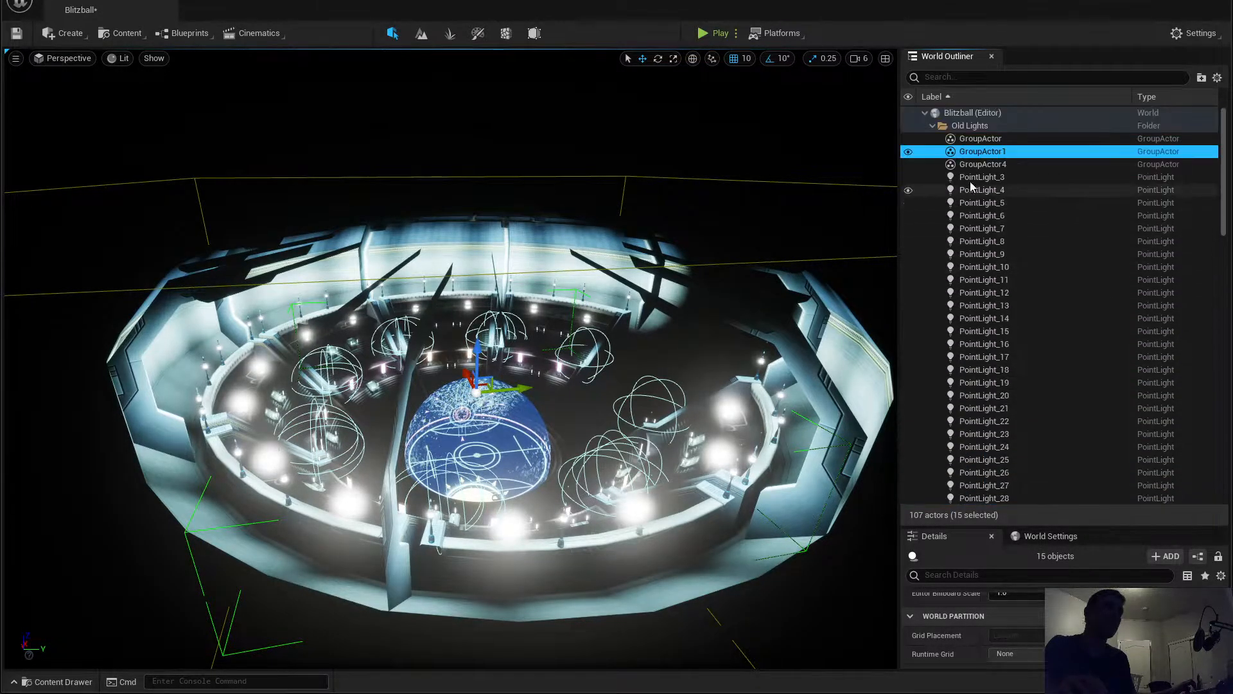
left_click(970, 125)
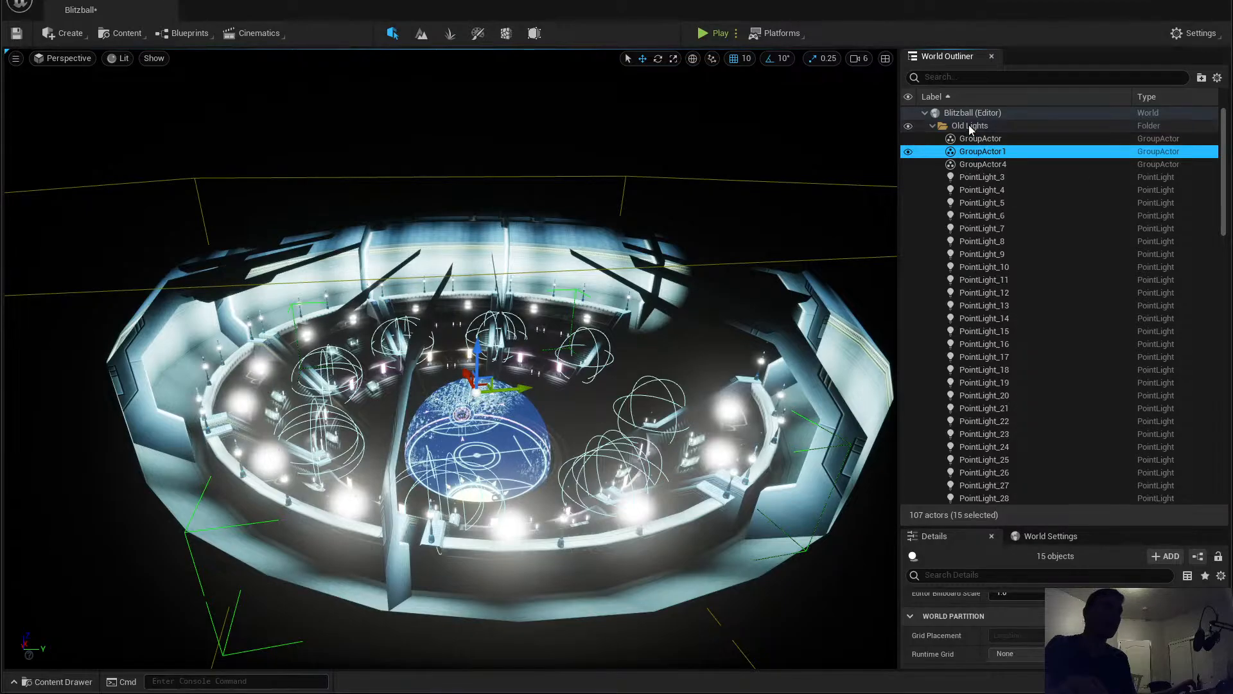
Step: Create a subfolder named Group1 inside the Old Lights folder
right_click(970, 126)
left_click(1016, 137)
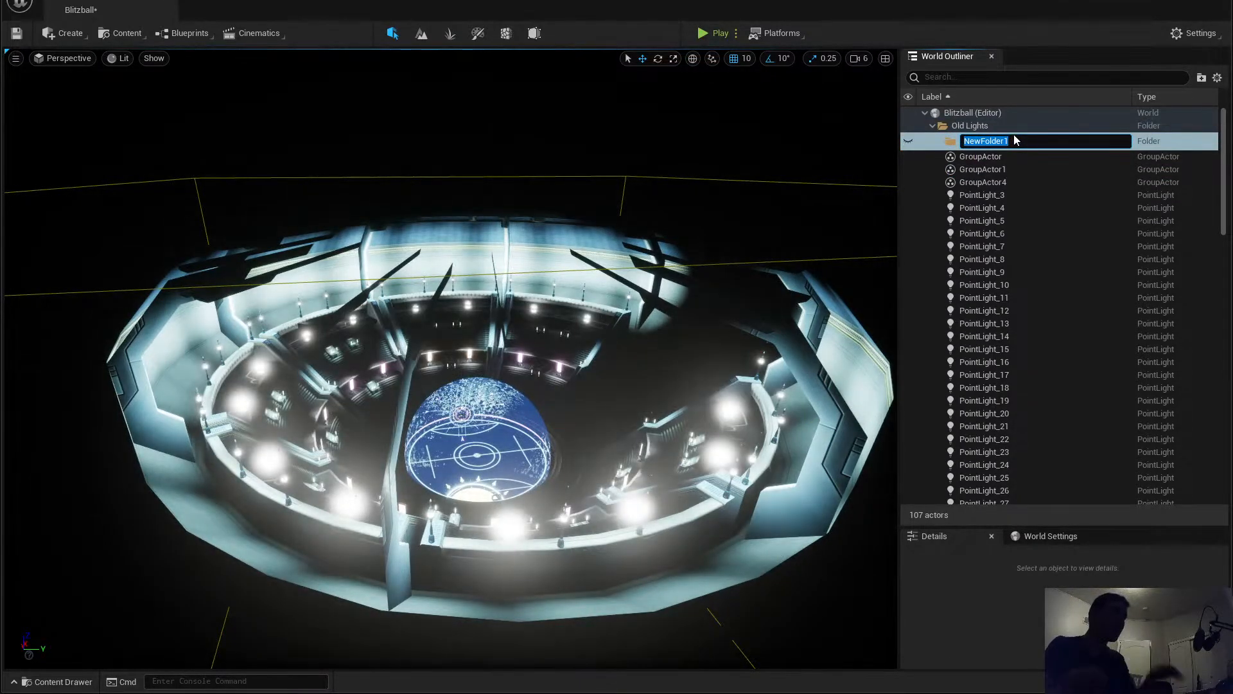
key("Return")
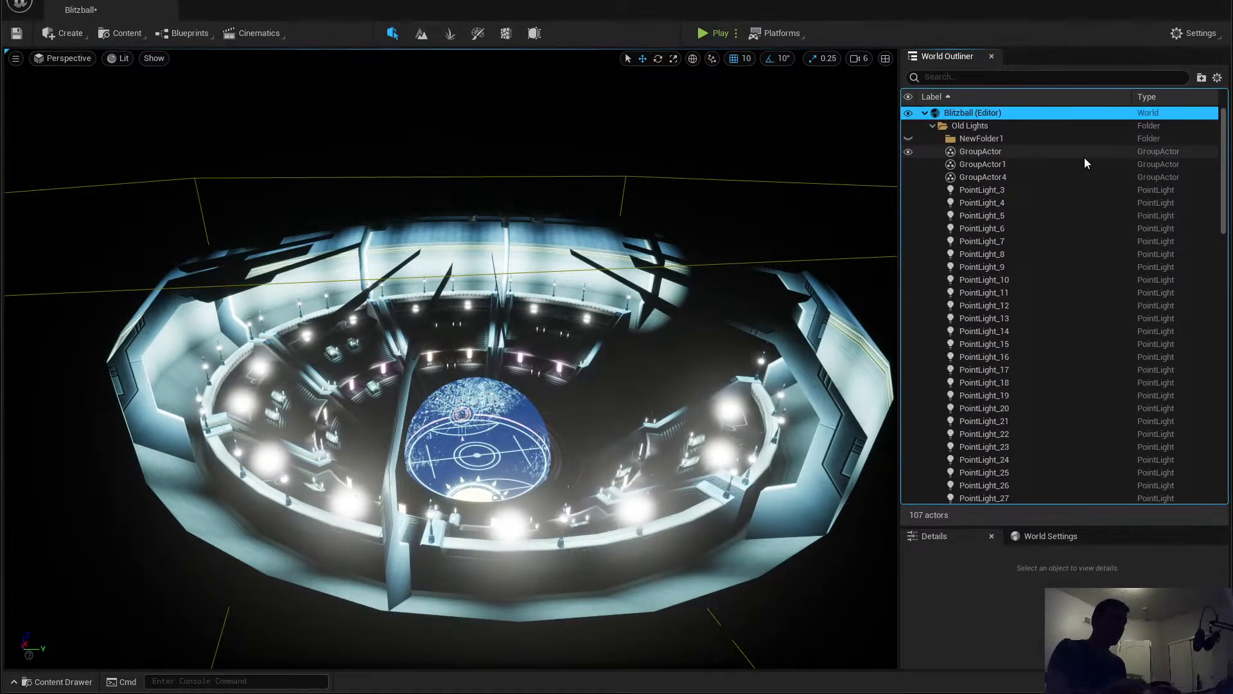
left_click(983, 139)
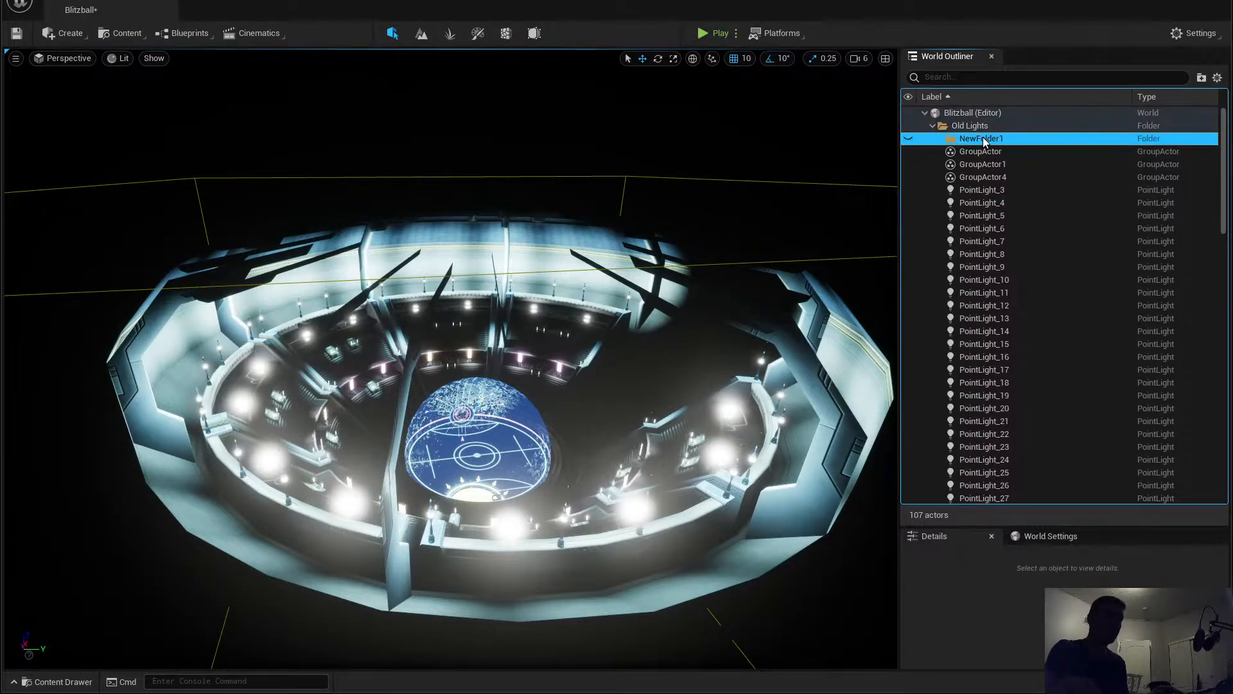
left_click(984, 140)
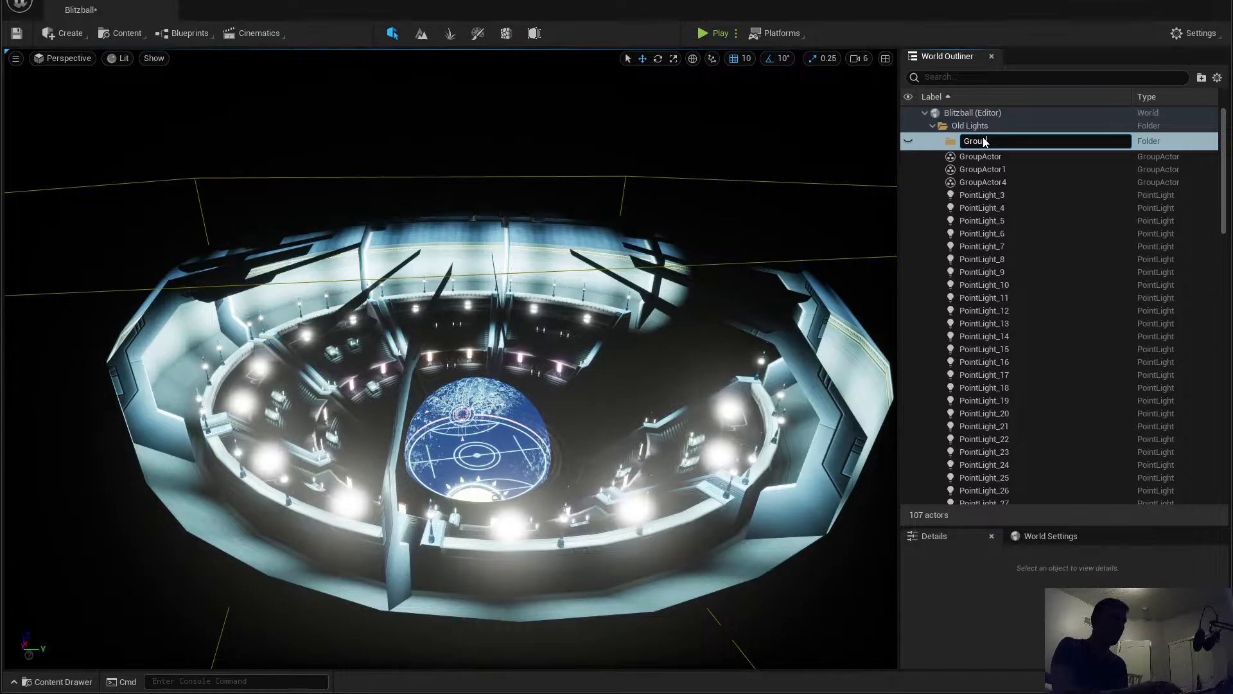
key("Return")
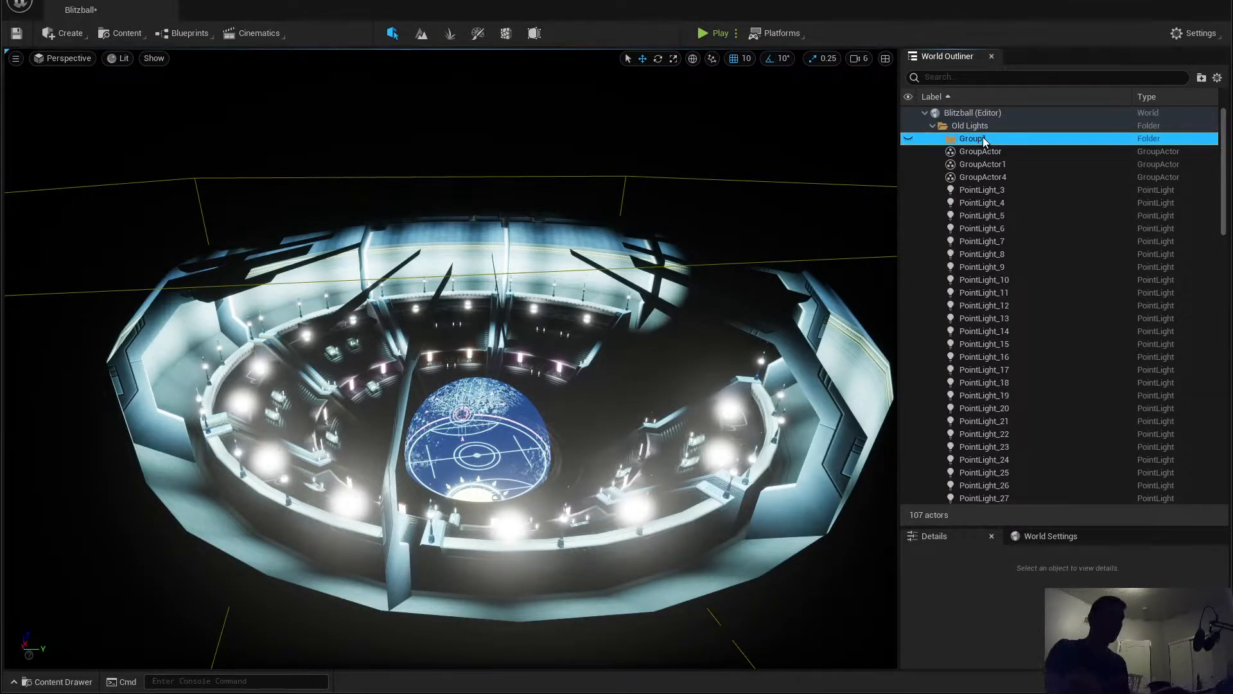
Step: Add another subfolder named Group2 alongside Group1 in the Old Lights folder
right_click(984, 140)
left_click(976, 134)
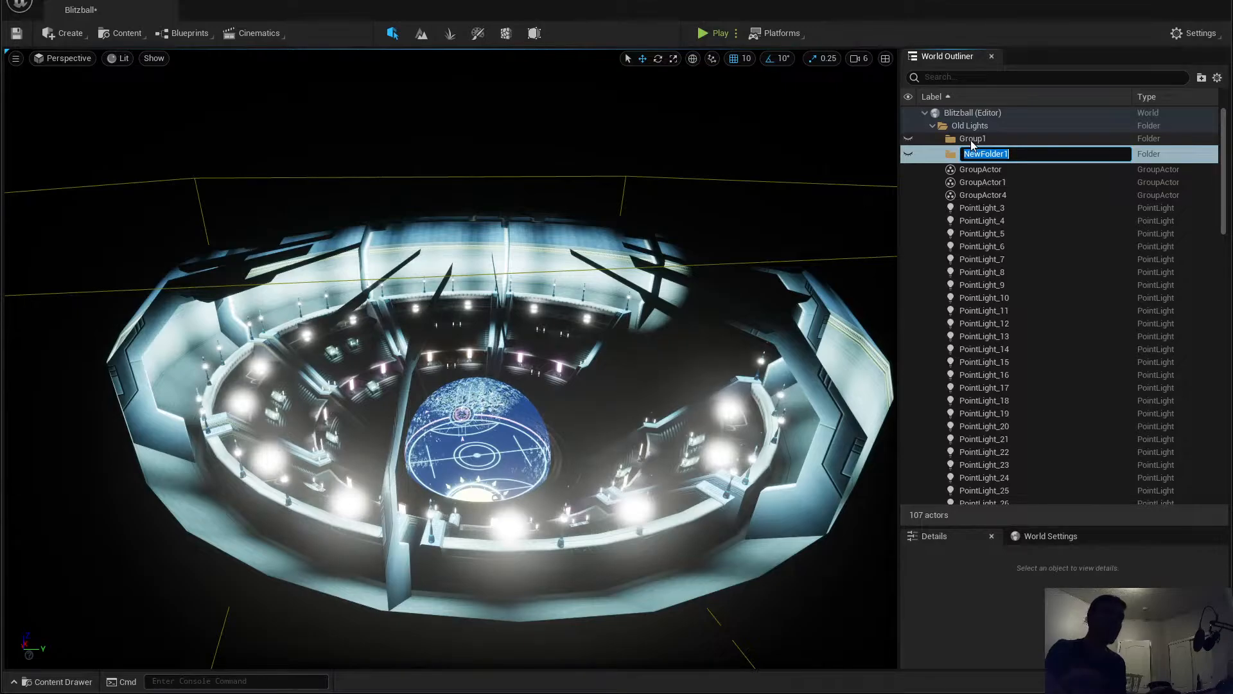
type("Group2")
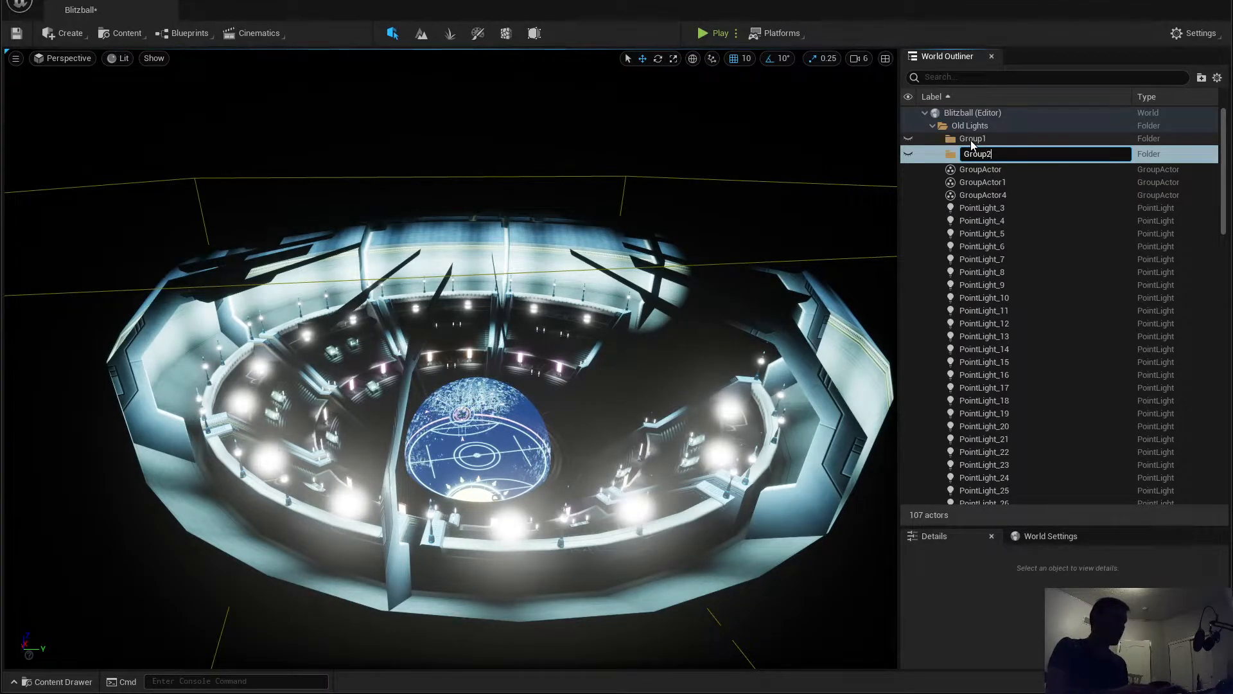
key("Return")
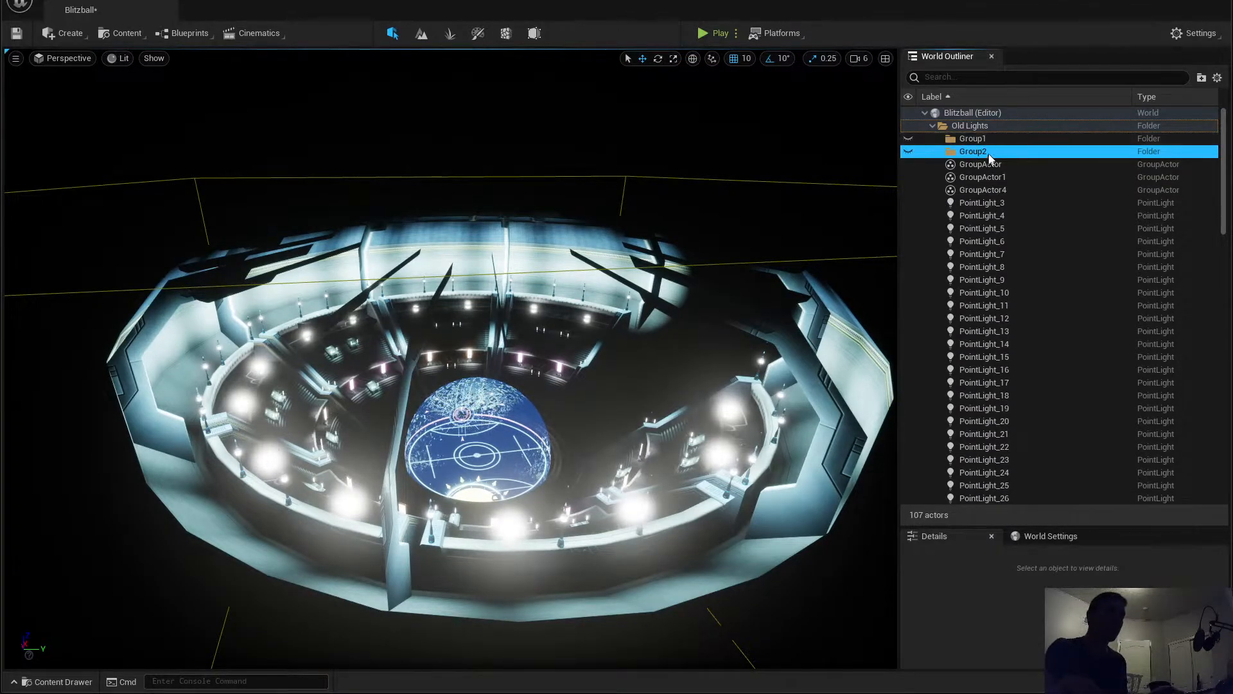
Step: Create a third Old Lights subfolder and name it Group3
right_click(947, 115)
right_click(953, 127)
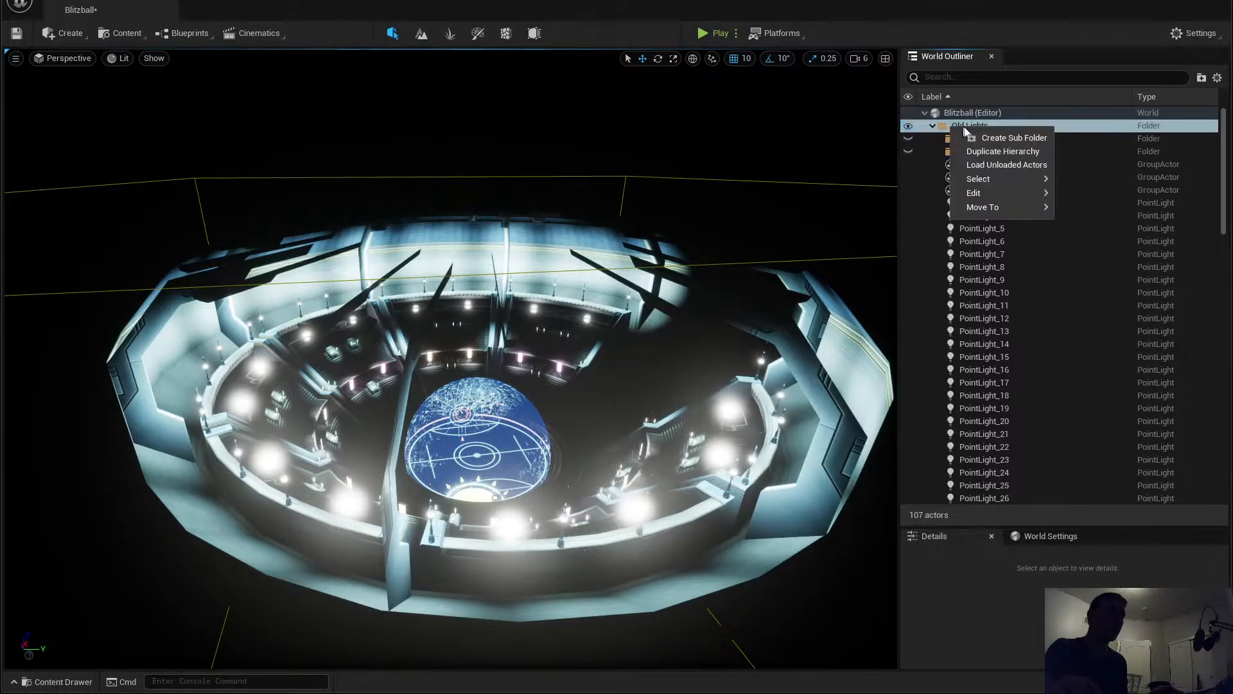
left_click(1003, 140)
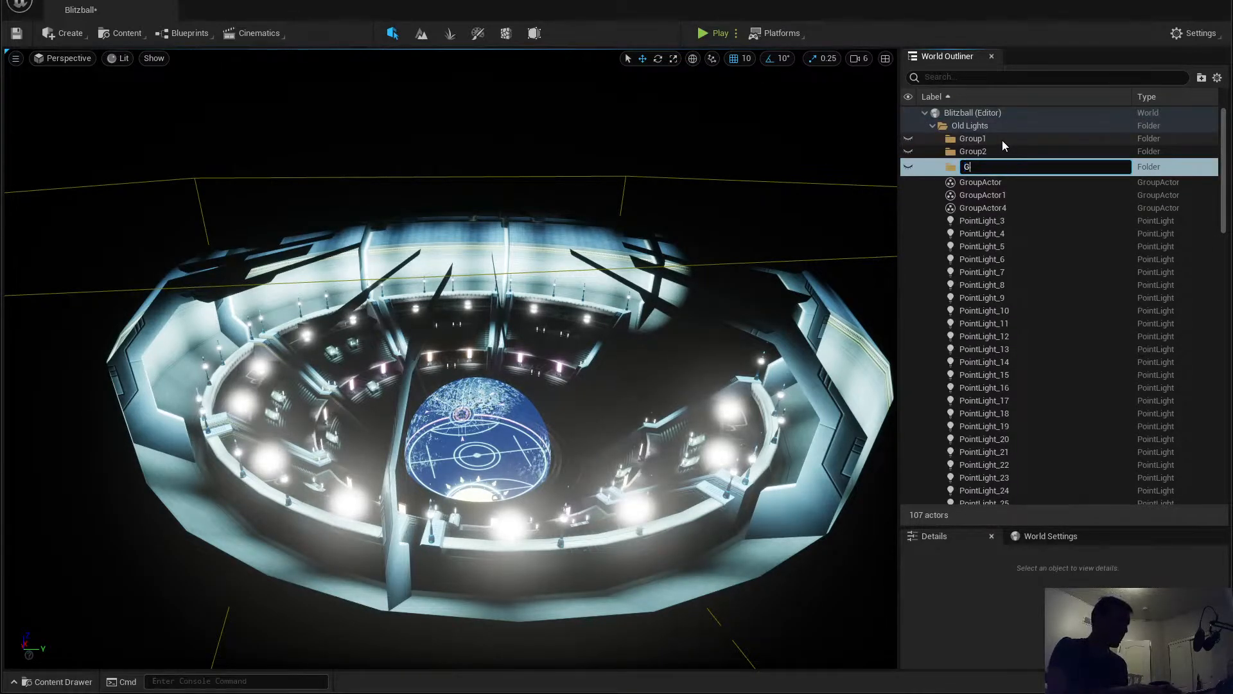
type("Group")
key("Return")
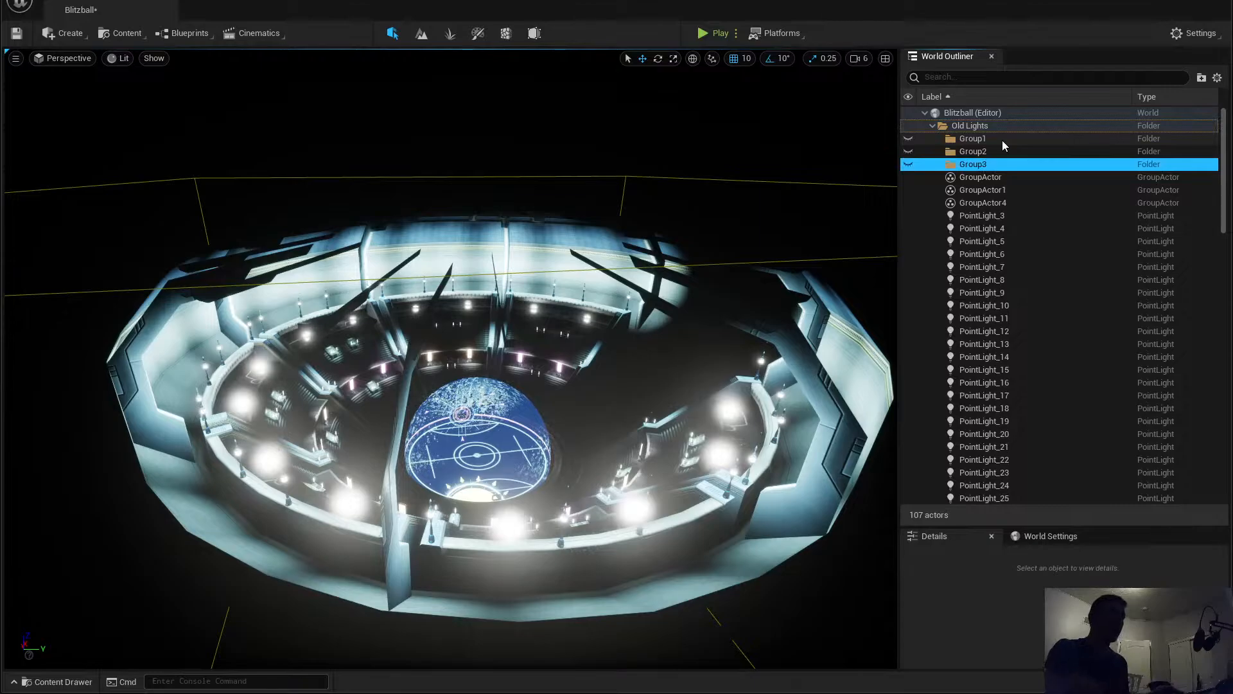
Step: Create a fourth Old Lights subfolder and name it Group4
right_click(966, 122)
left_click(1000, 134)
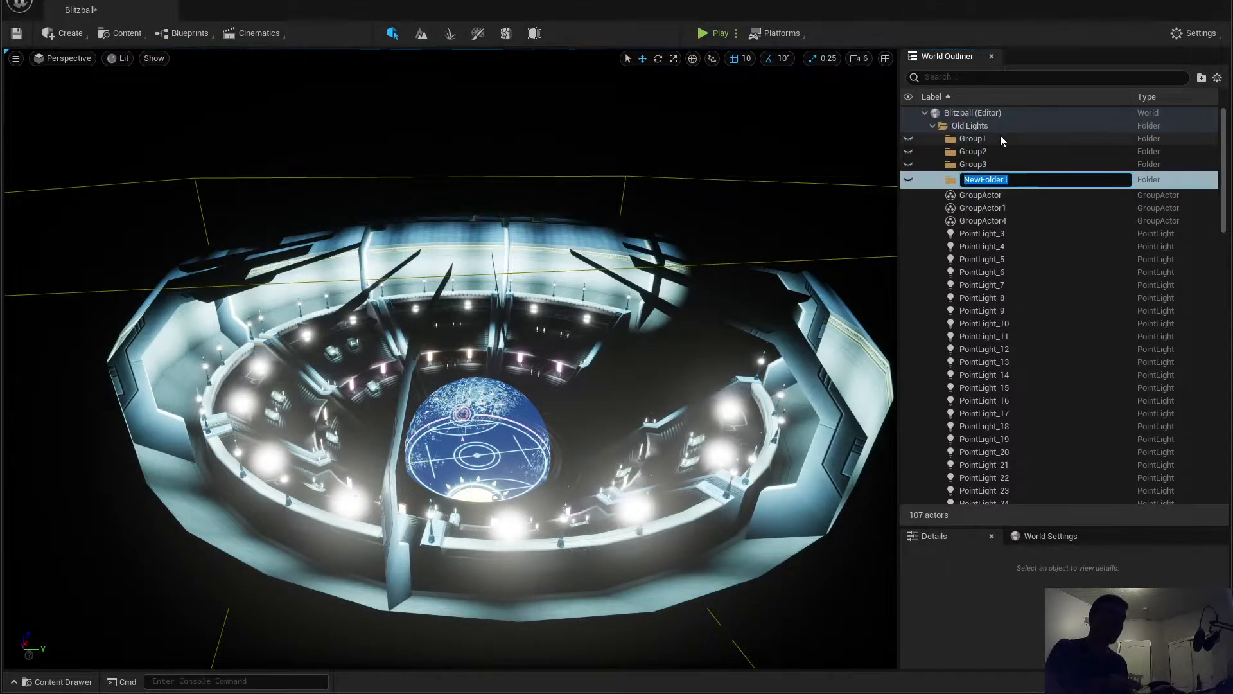
type("Group")
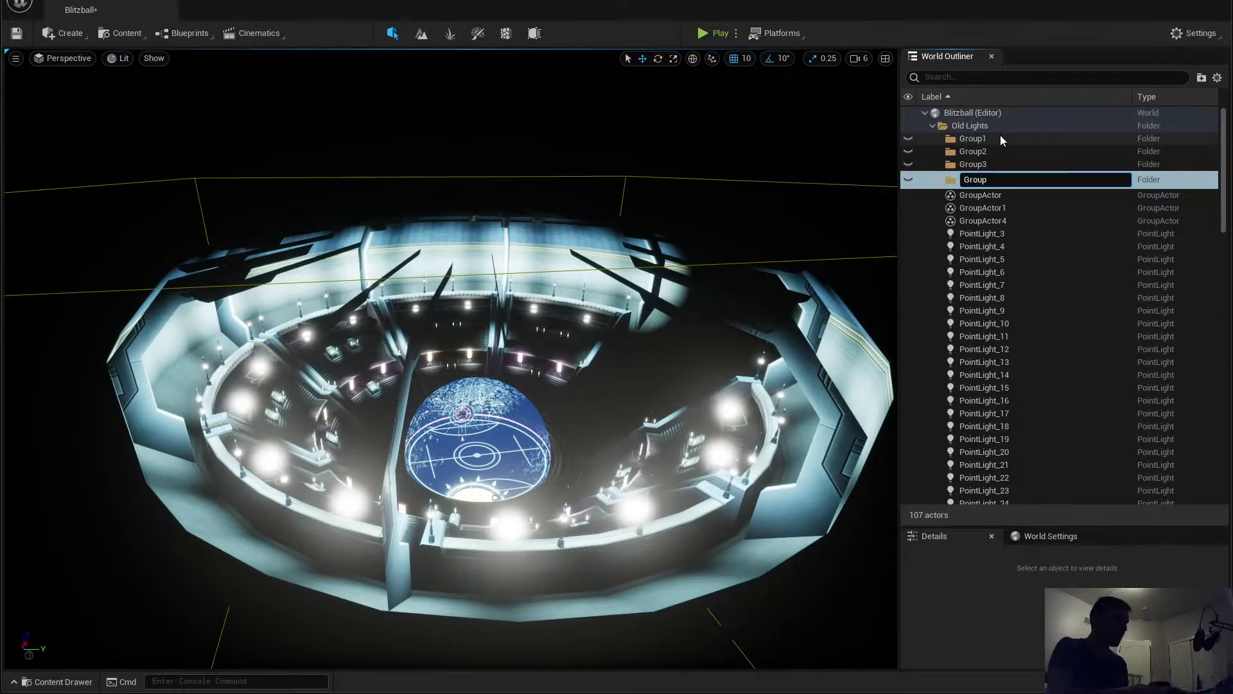
type("4")
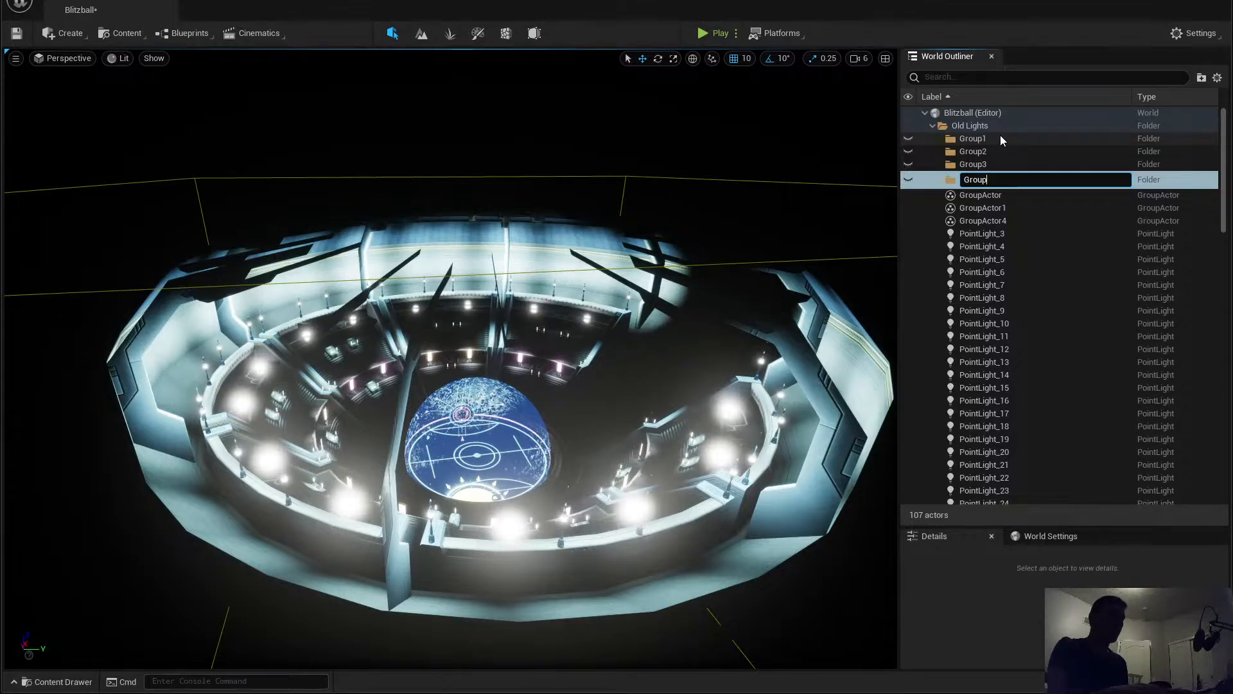
key("Return")
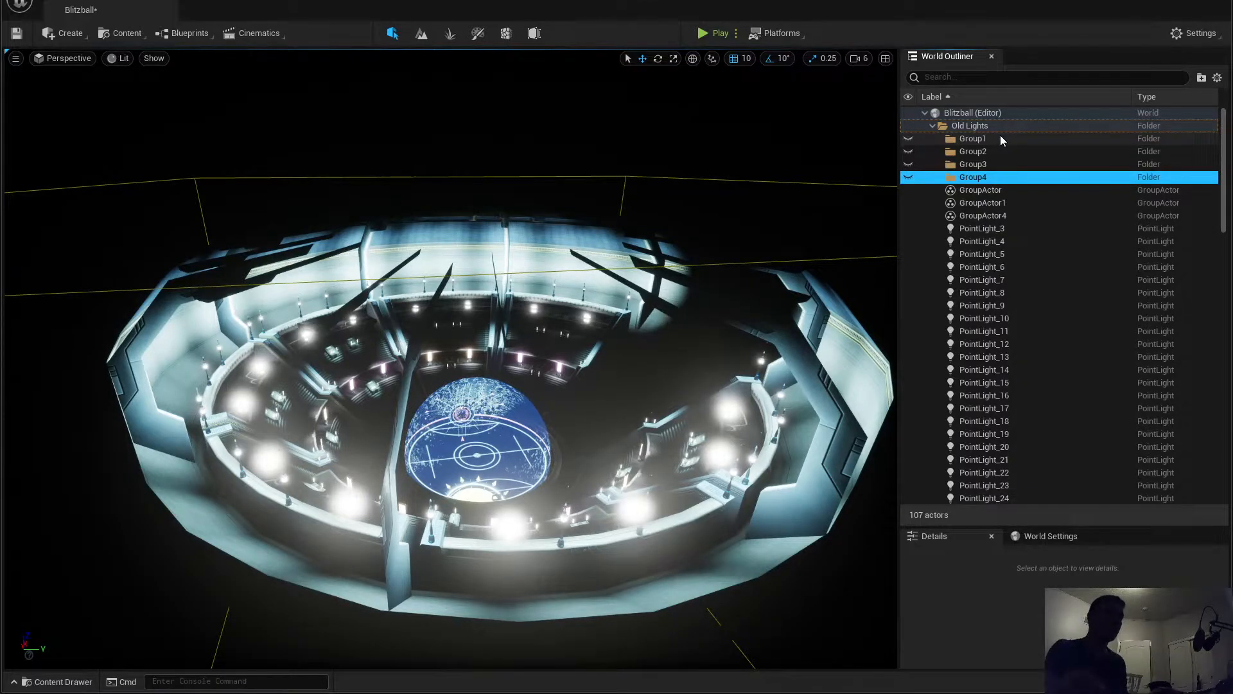
Step: Move GroupActor with its point lights into the Group1 folder and GroupActor1 with its lights into Group2, collapsing both folders
left_click(989, 192)
left_click_drag(1007, 334, 974, 139)
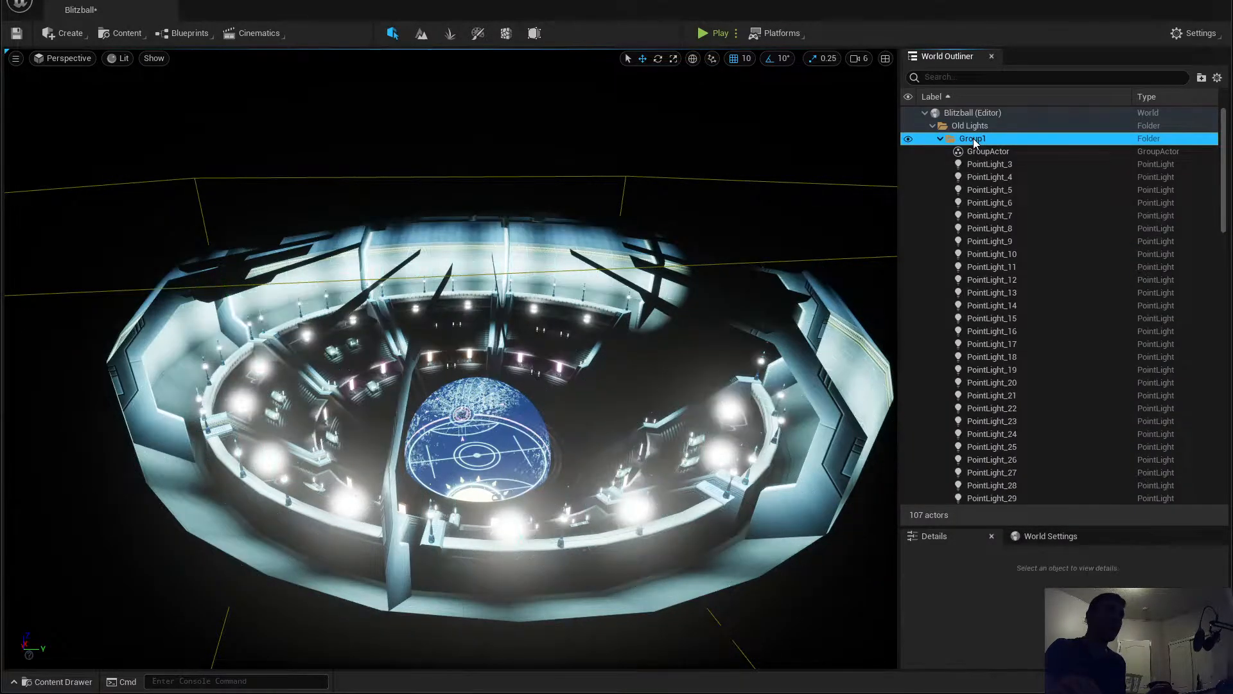
left_click(940, 138)
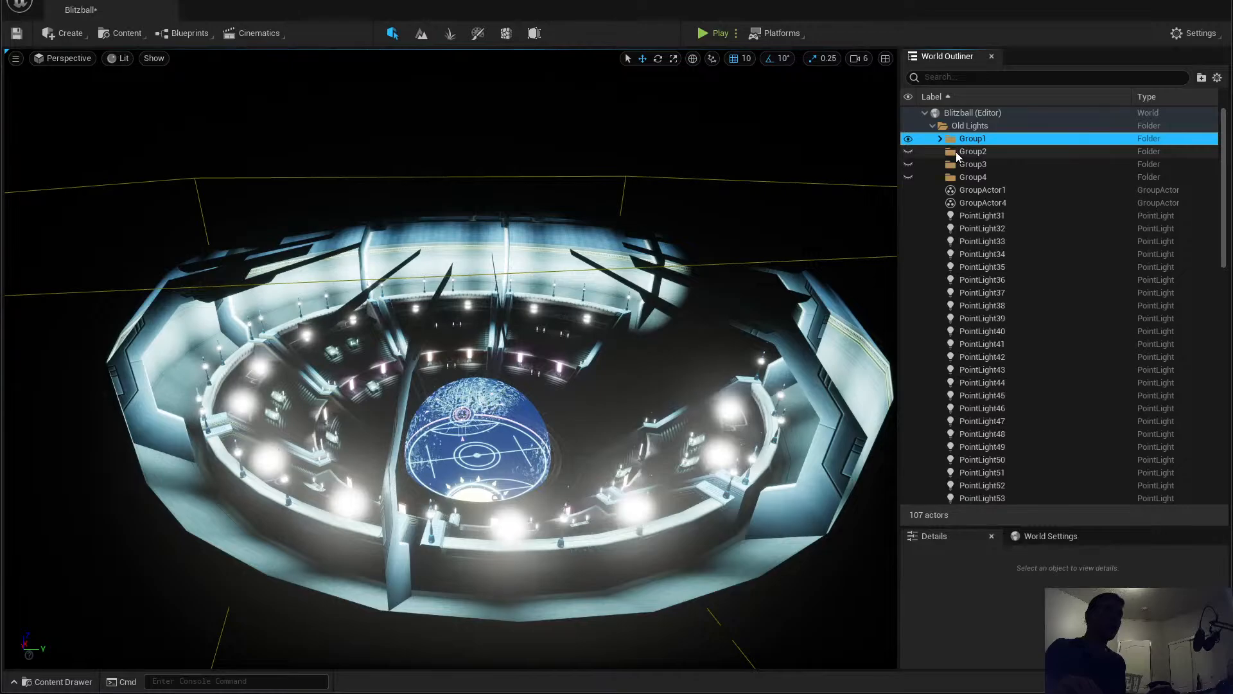
left_click(983, 190)
left_click_drag(983, 190, 981, 151)
left_click(939, 152)
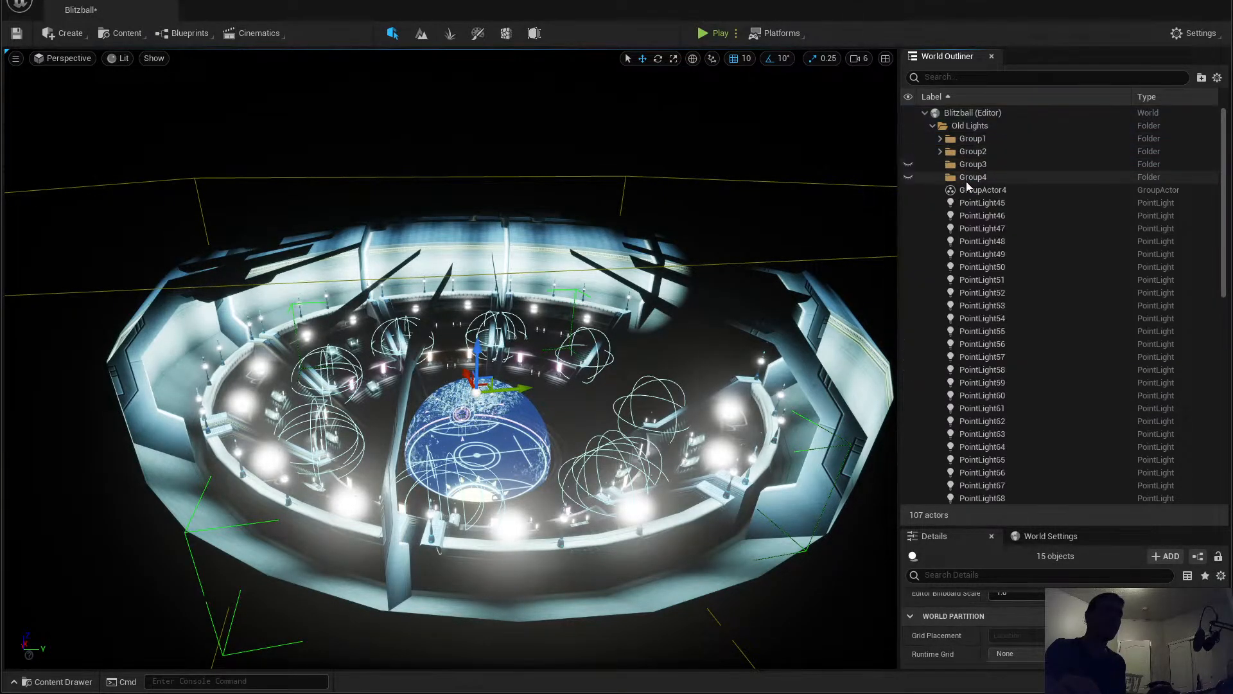
Step: Move GroupActor4 with its point lights into the Group4 folder, and PointLight66 through PointLight79 into Group3
left_click(974, 165)
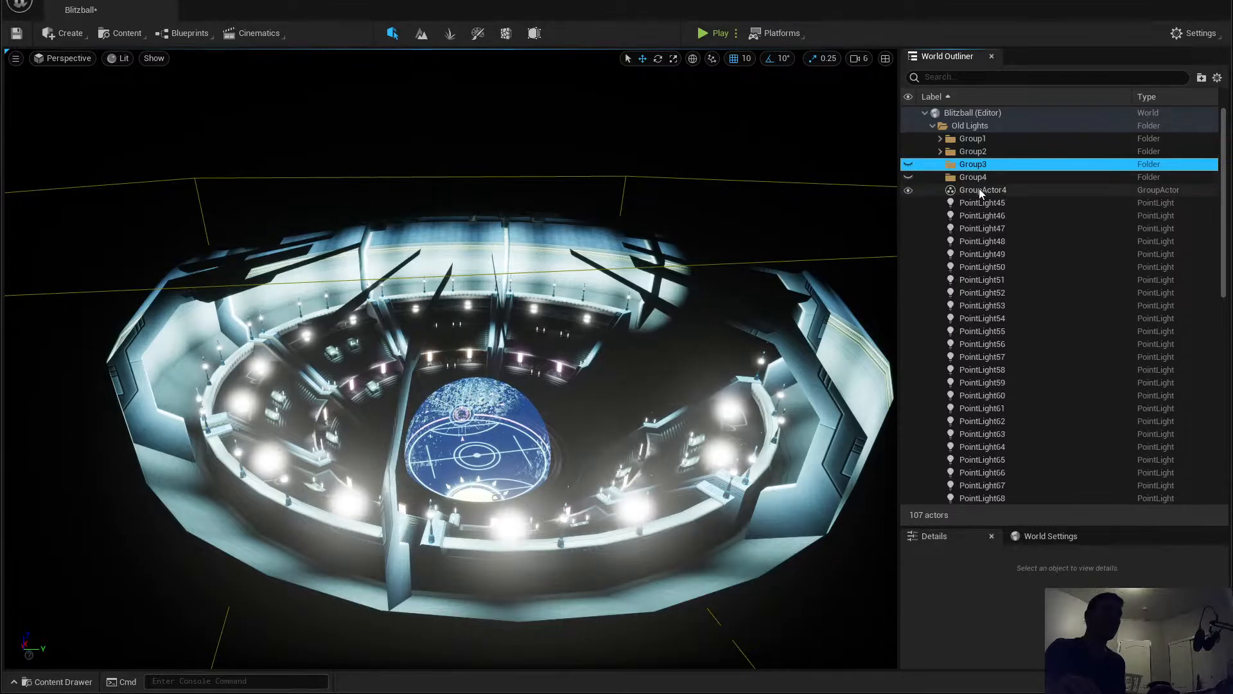
left_click(978, 189)
left_click_drag(979, 189, 975, 178)
left_click(941, 177)
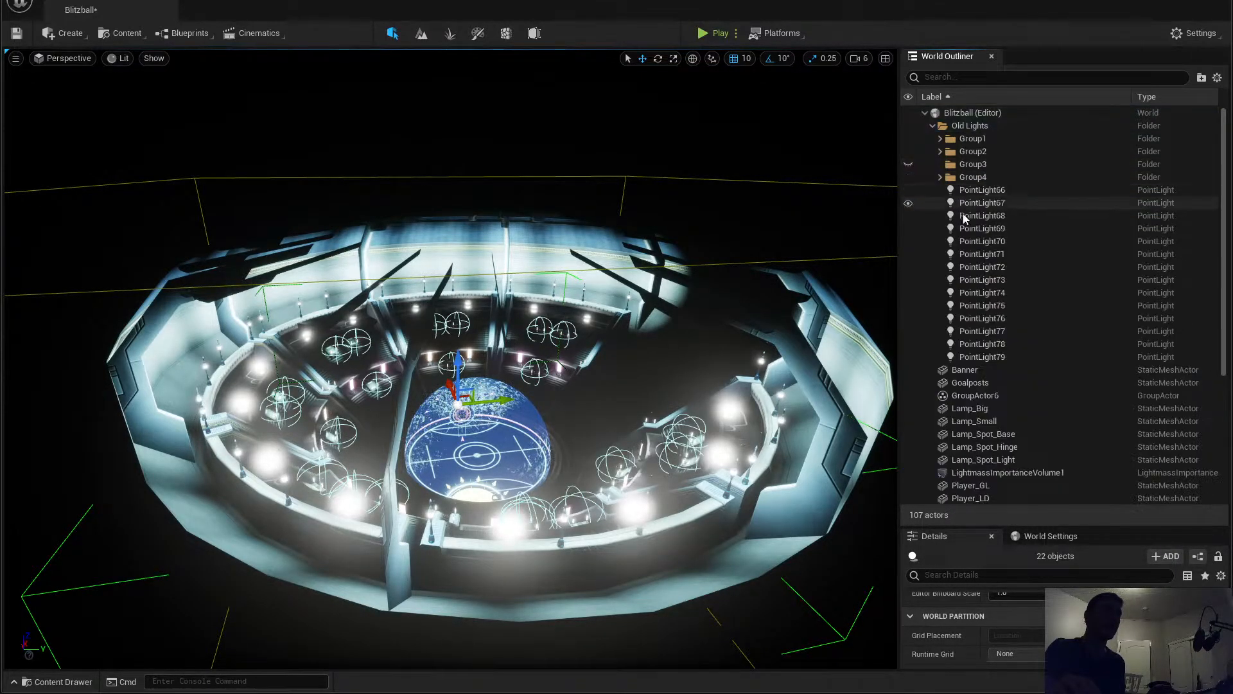
left_click(980, 190)
left_click(986, 357, "shift")
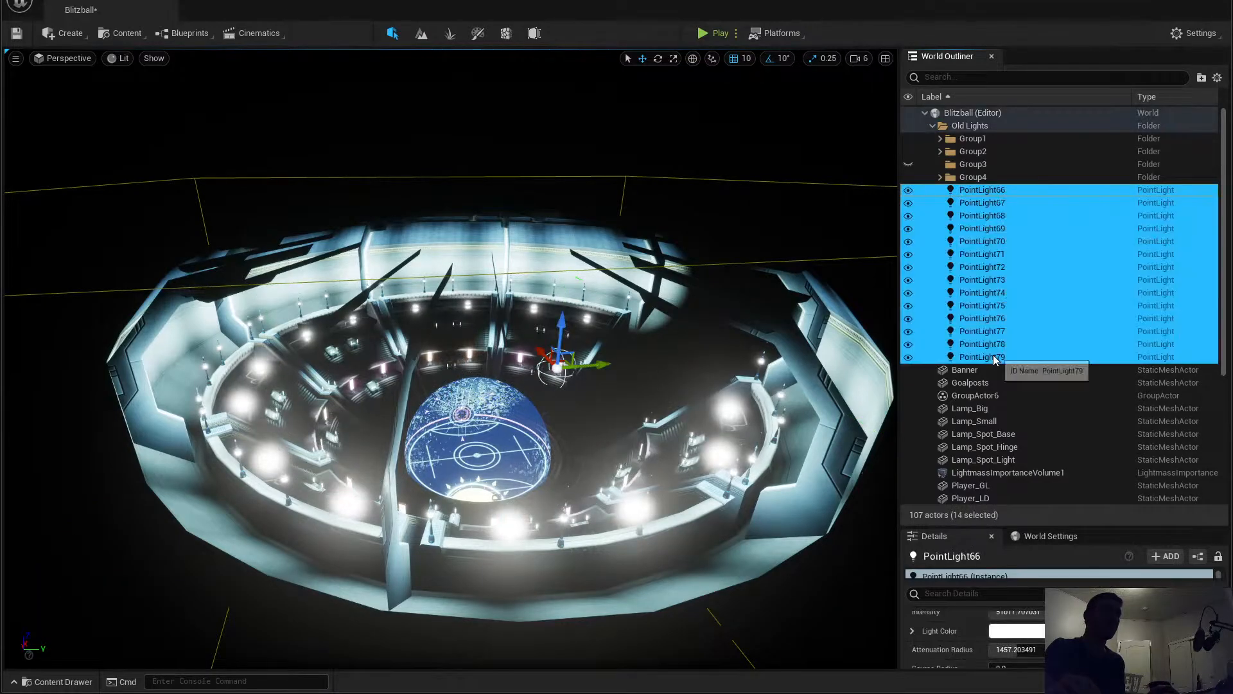
left_click_drag(981, 212, 976, 164)
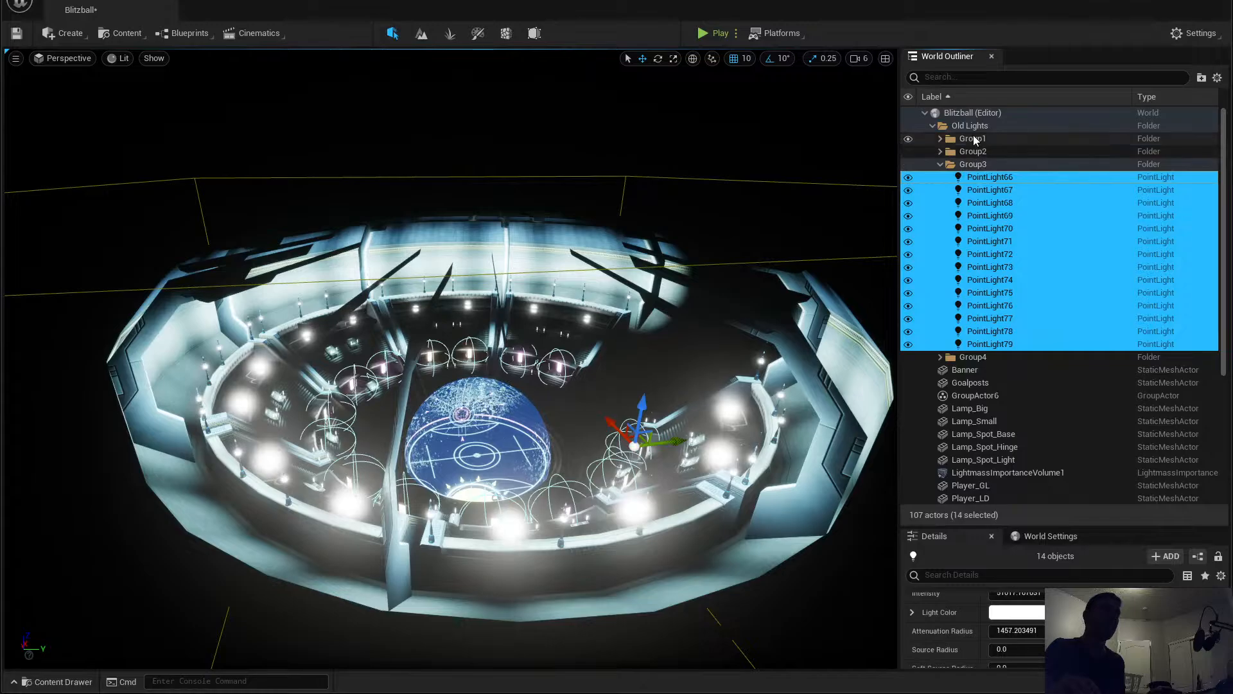
Step: Ungroup the point lights of the group actor in the Group1 folder
left_click(983, 140)
left_click(941, 140)
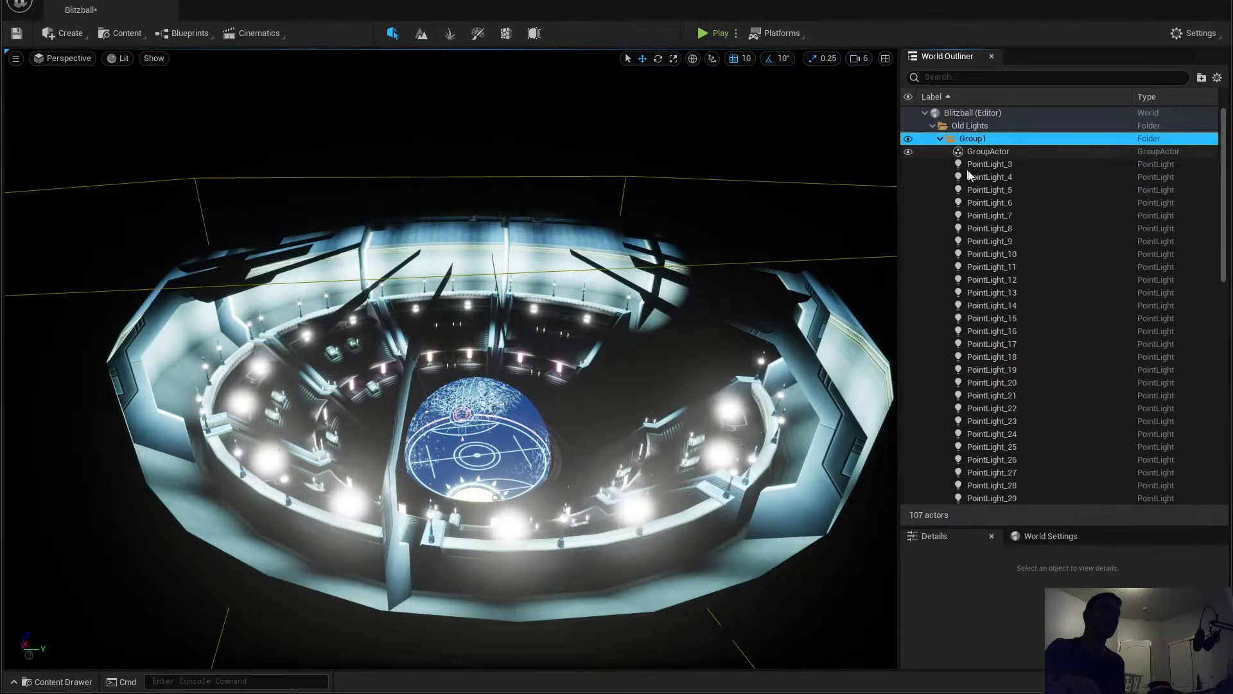
left_click(982, 152)
right_click(1005, 168)
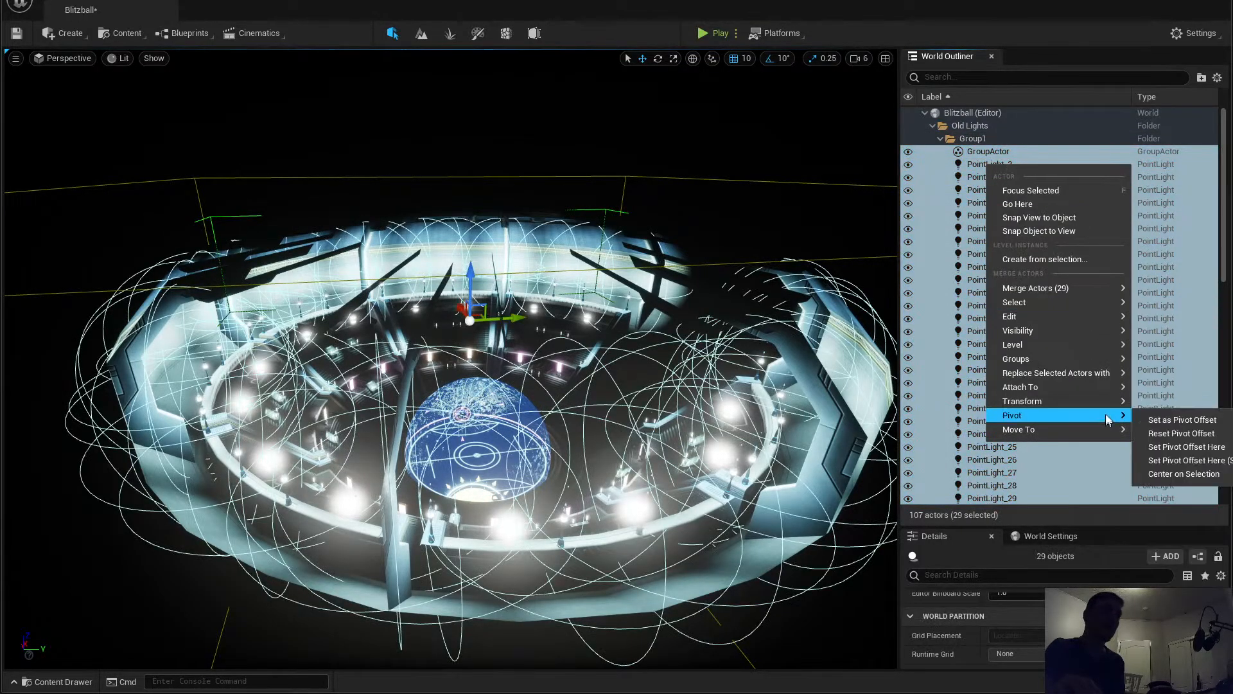
mouse_move(1074, 359)
left_click(1178, 365)
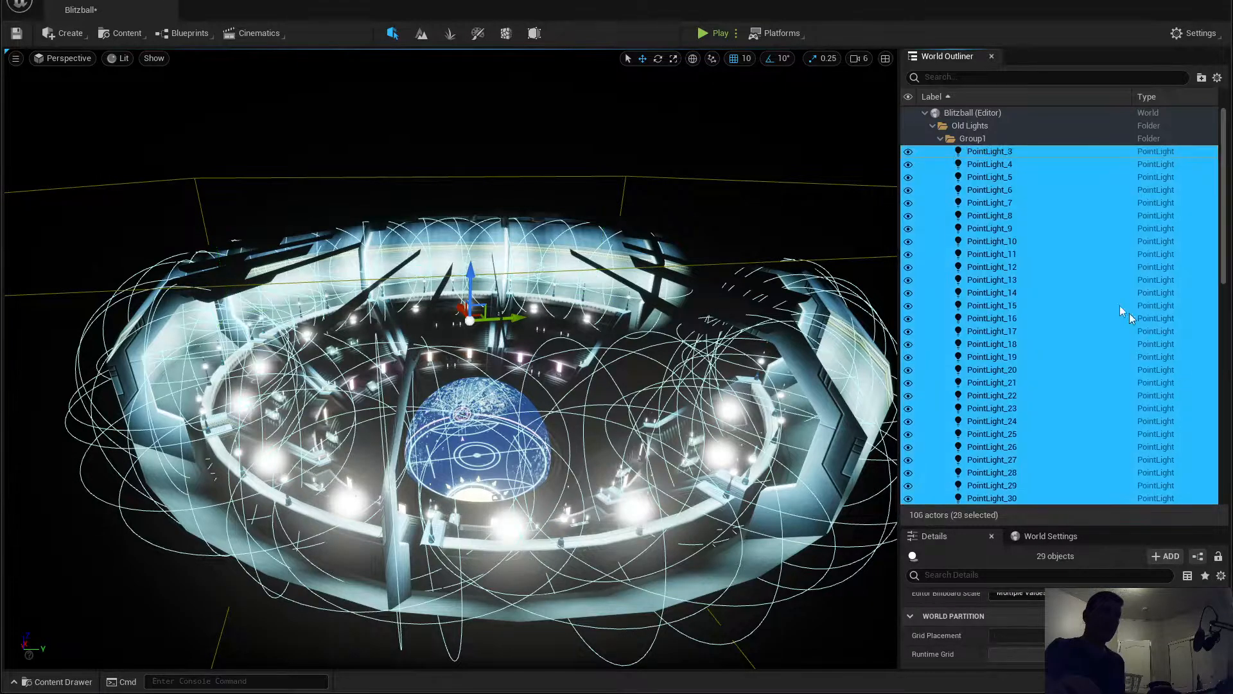
Step: Select all descendants of the Group1 folder and set the intensity of these point lights to 50000
left_click(972, 139)
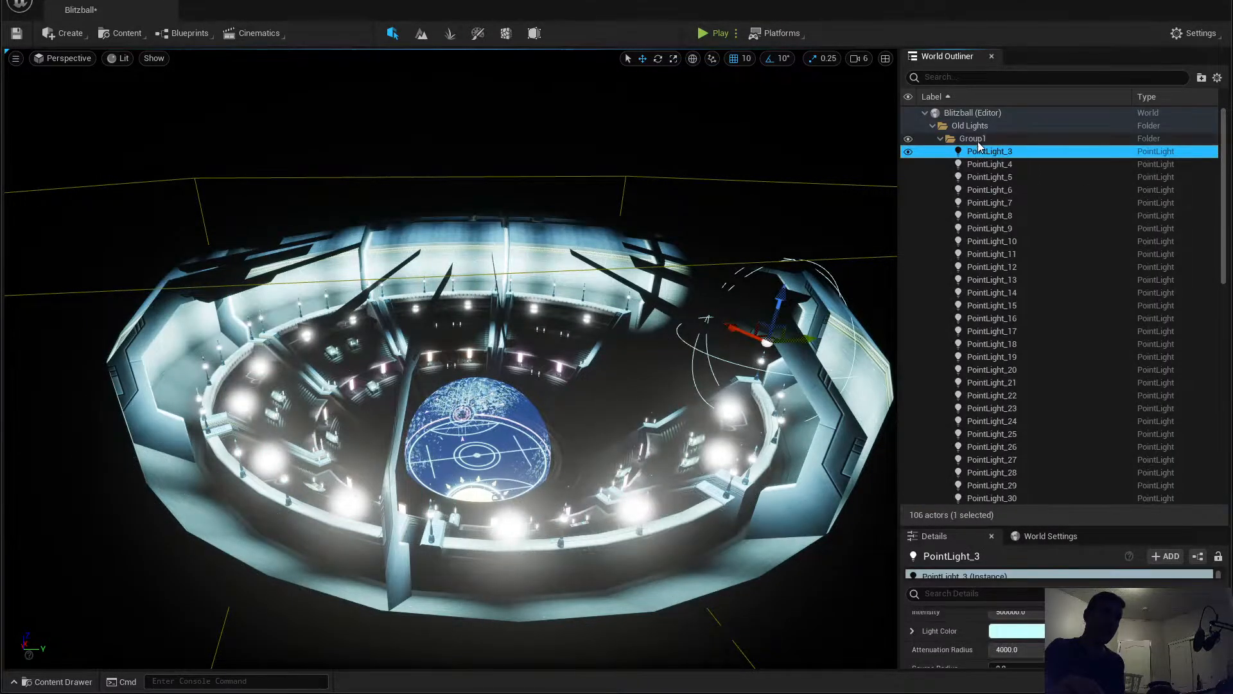
right_click(975, 141)
mouse_move(1035, 194)
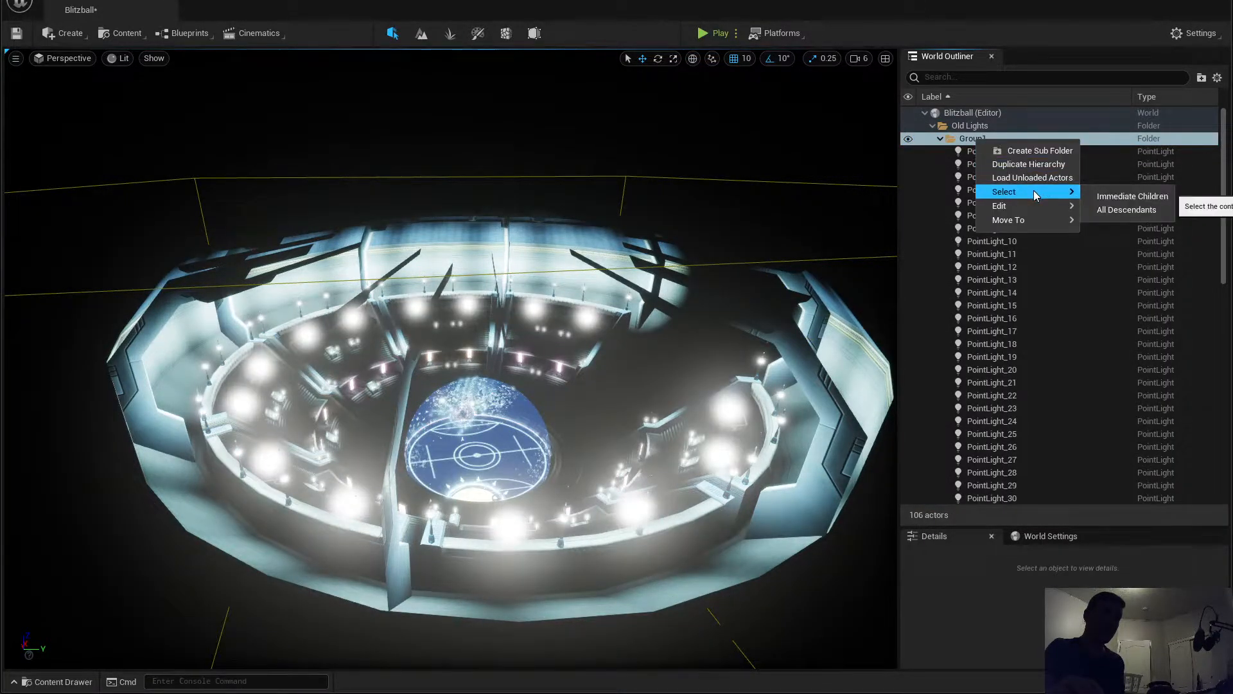
left_click(1126, 209)
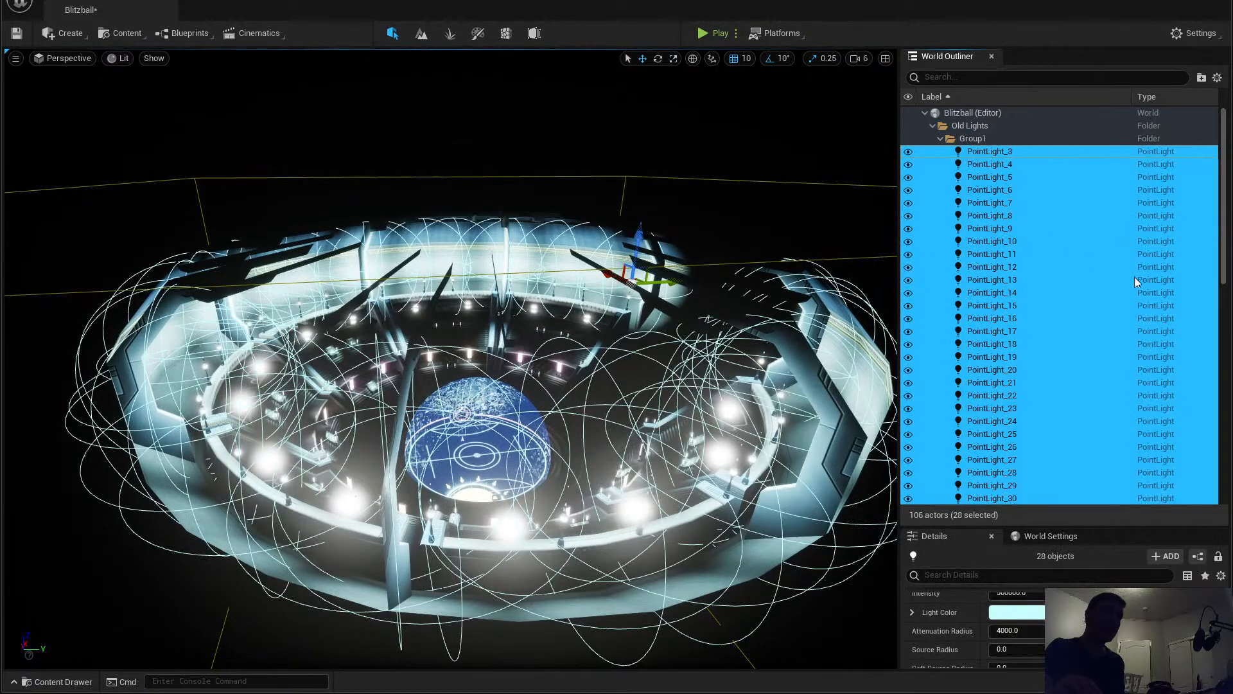
left_click(1141, 523)
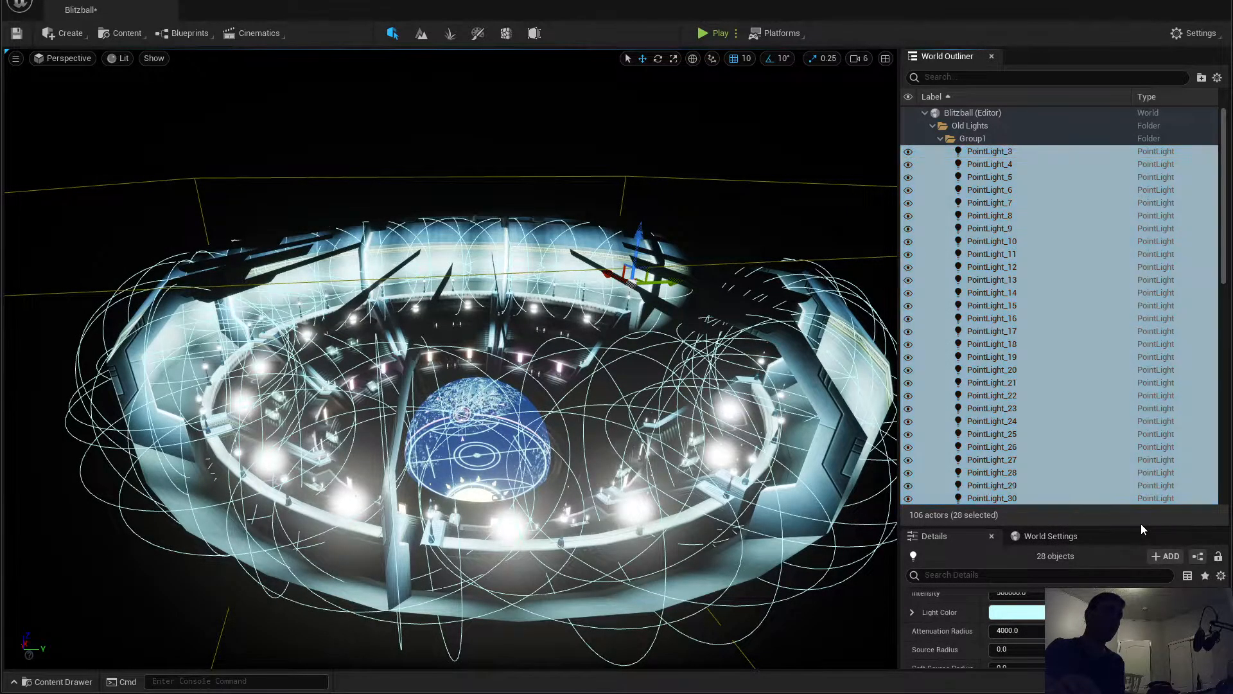
left_click_drag(1151, 524, 1138, 255)
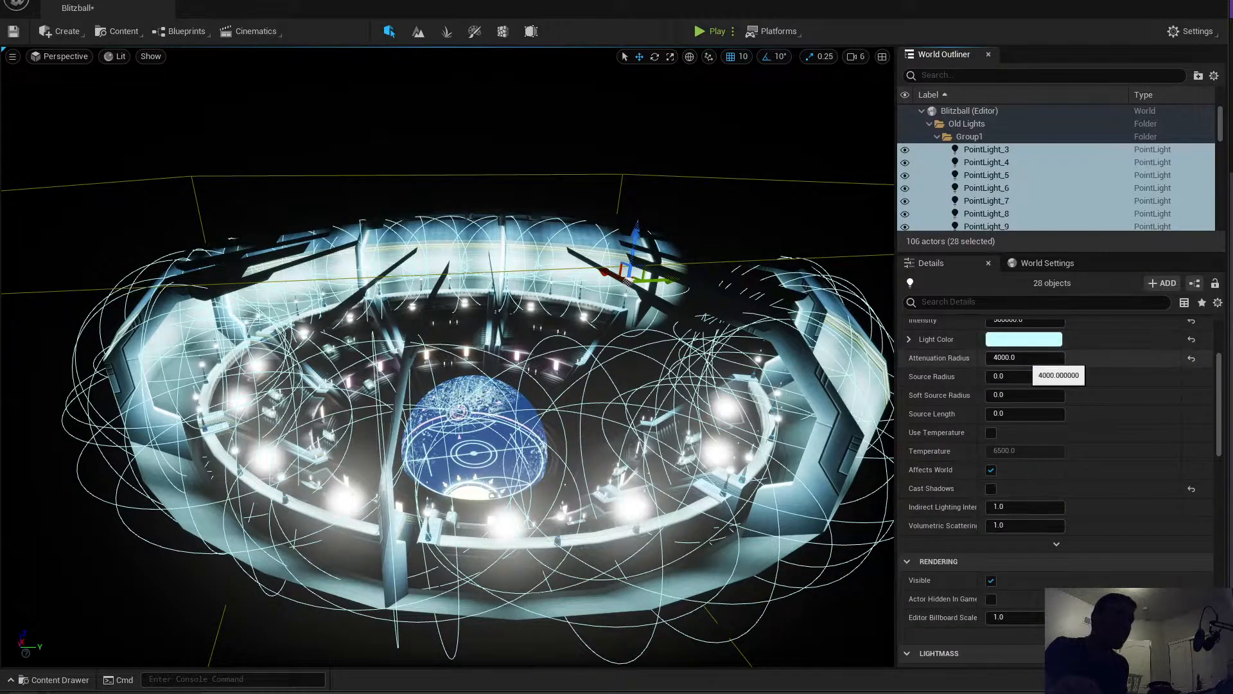
scroll(1047, 372, "up", 2)
left_click(1028, 380)
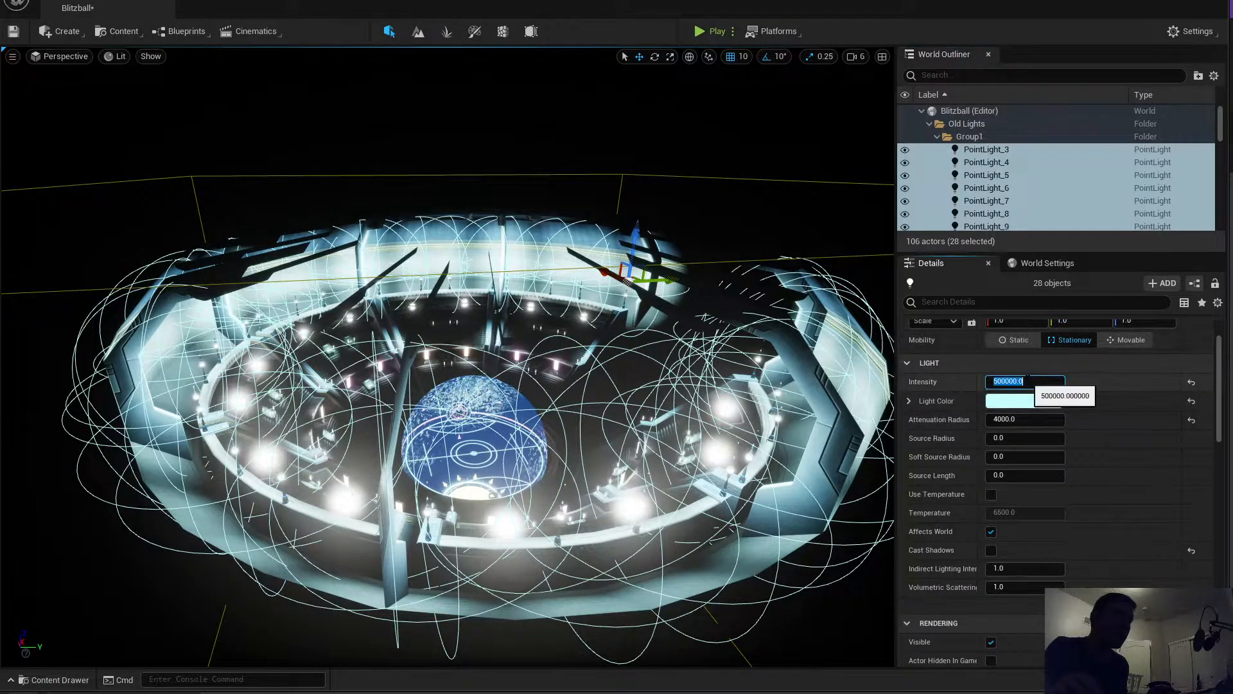
left_click(1017, 381)
key("BackSpace")
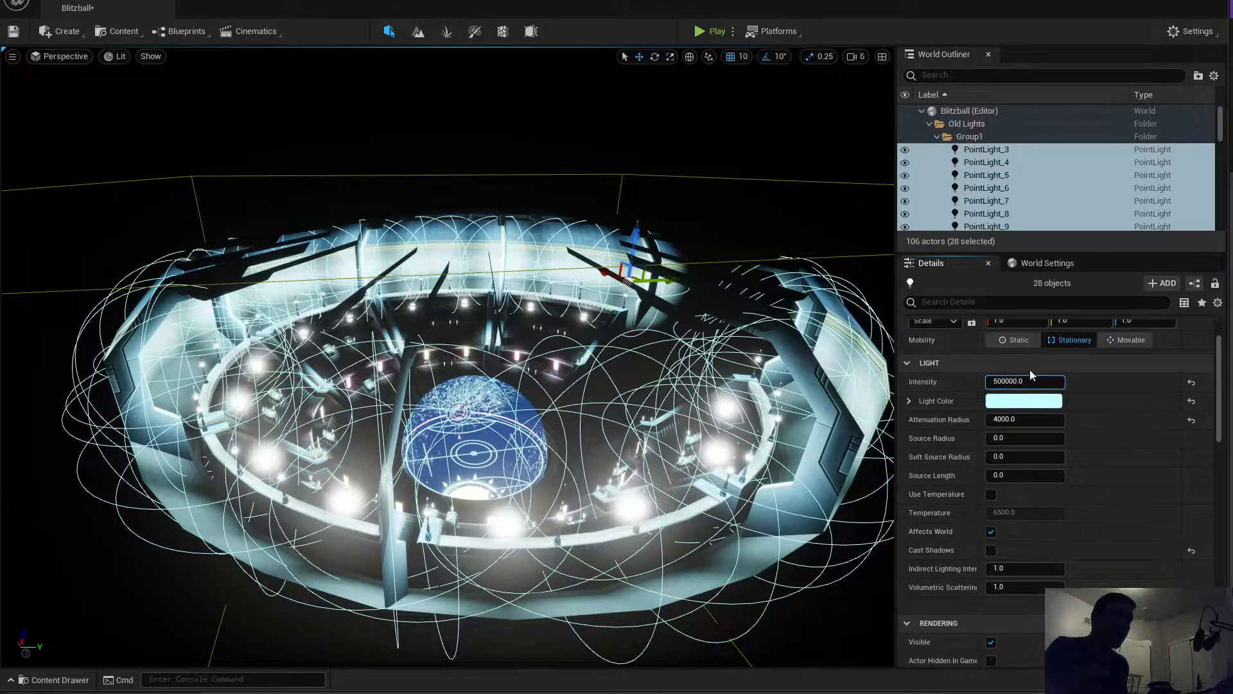
key("Return")
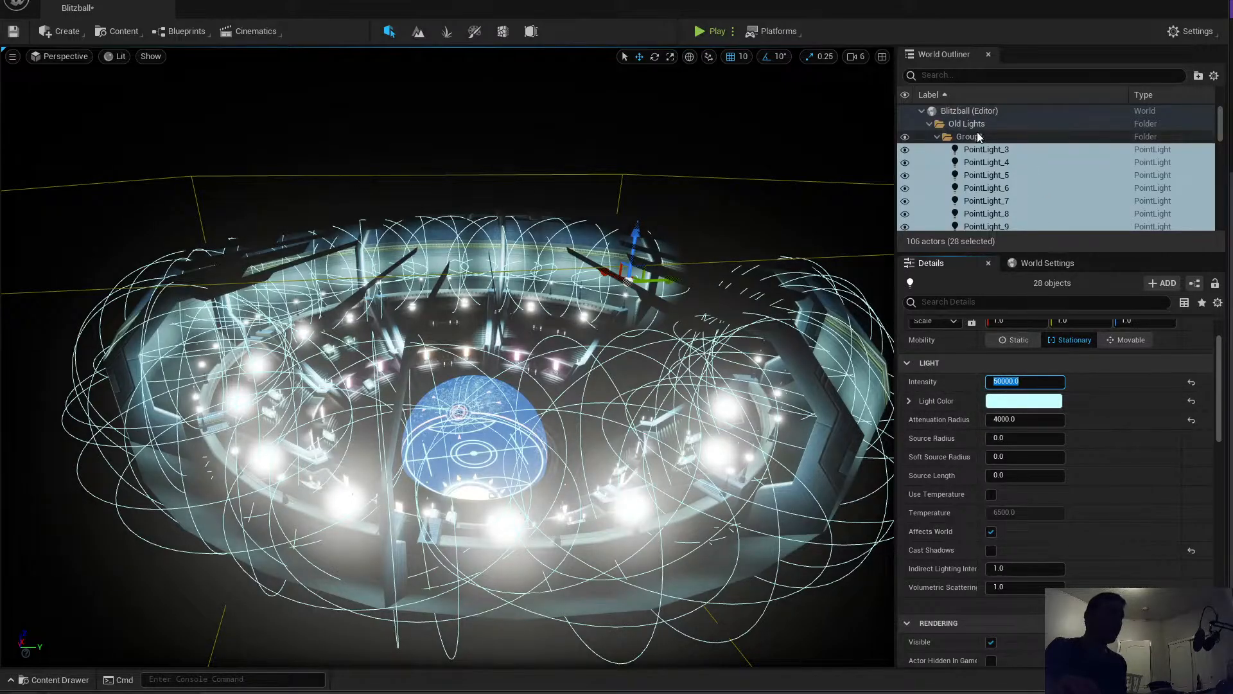
left_click(938, 137)
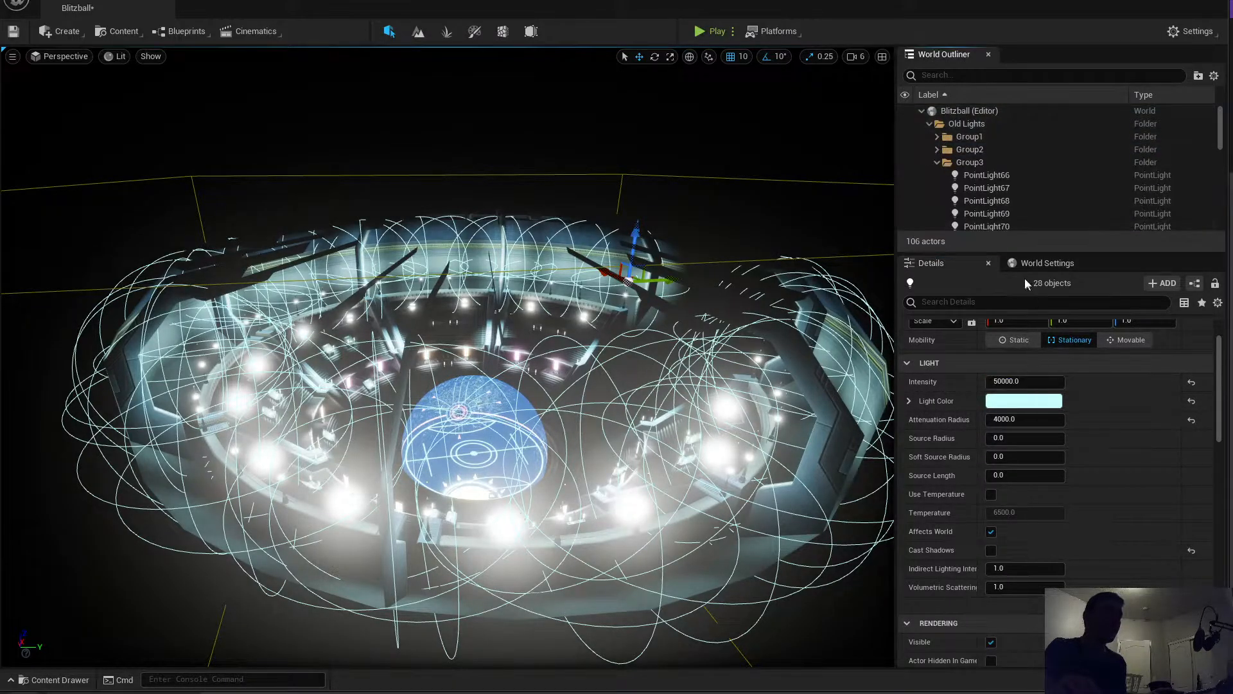
left_click(937, 138)
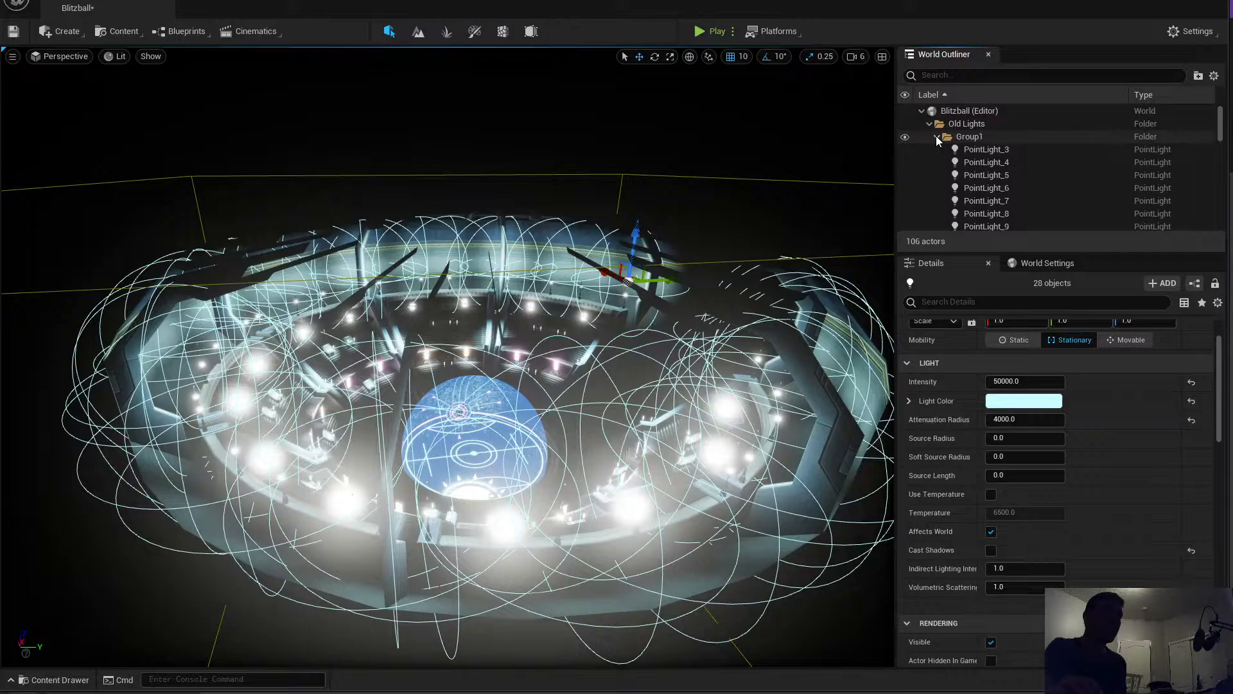
Step: Collapse the Group1 folder and ungroup GroupActor1 with its point lights in the Group2 folder
left_click(983, 149)
left_click(937, 138)
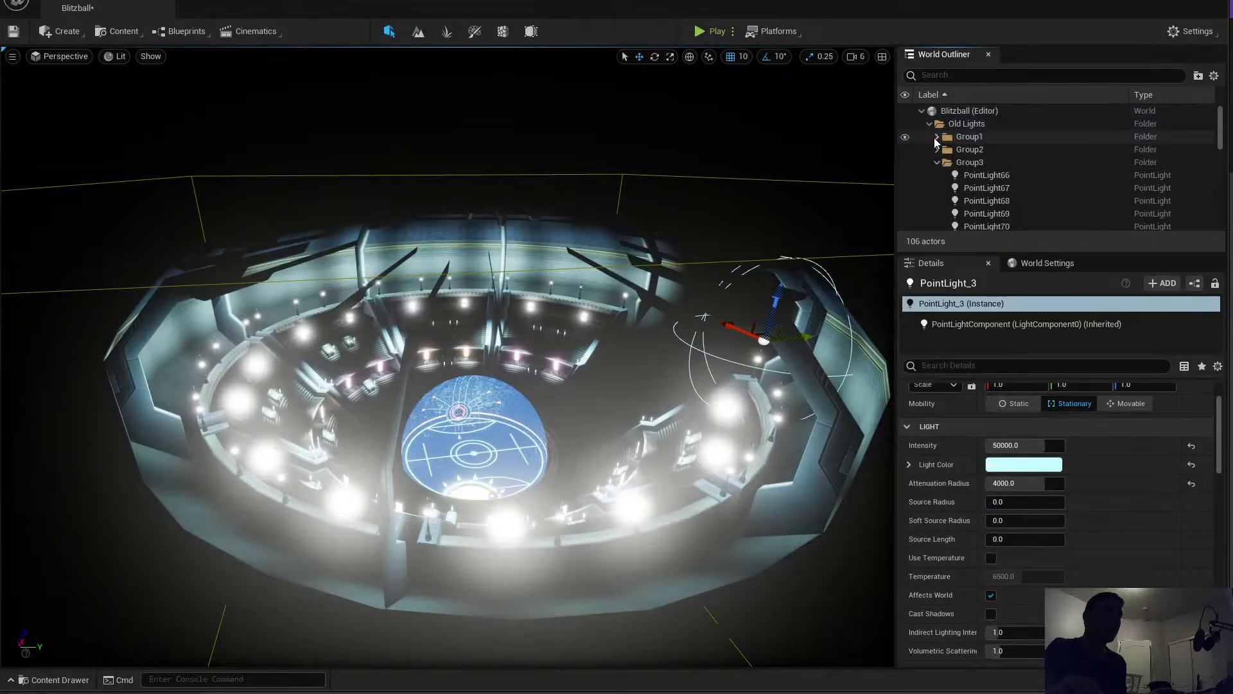
left_click(977, 164)
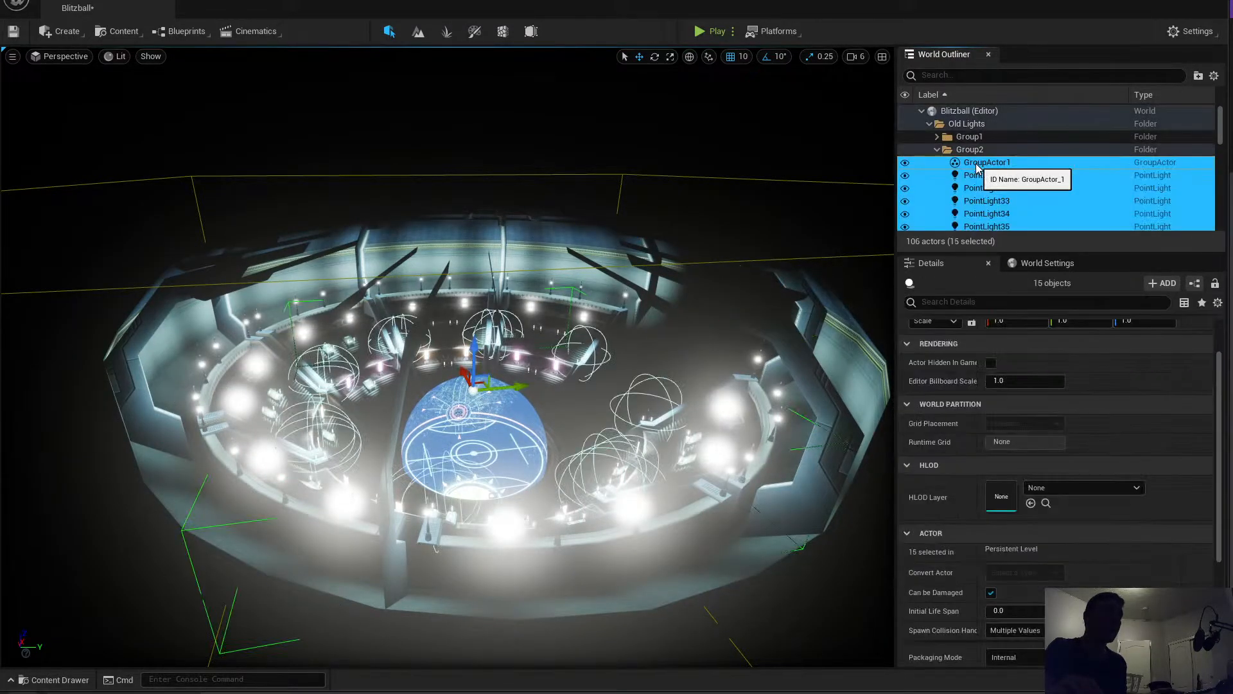
right_click(977, 167)
mouse_move(1005, 358)
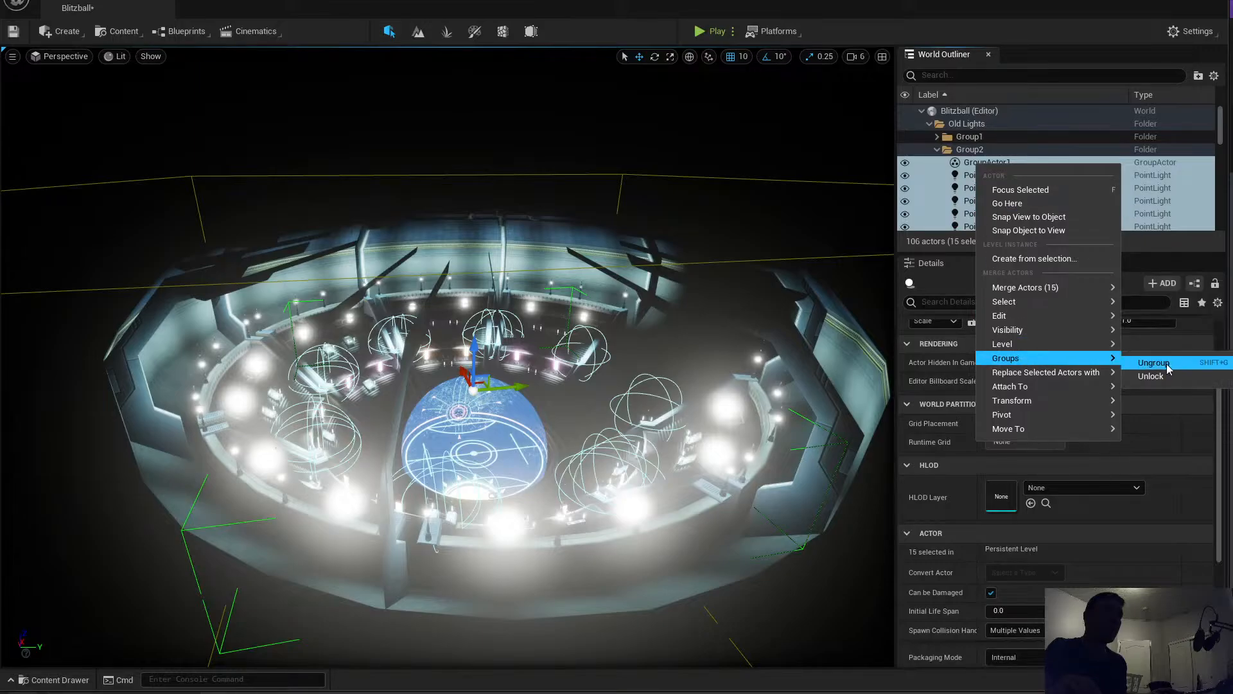
left_click(1159, 364)
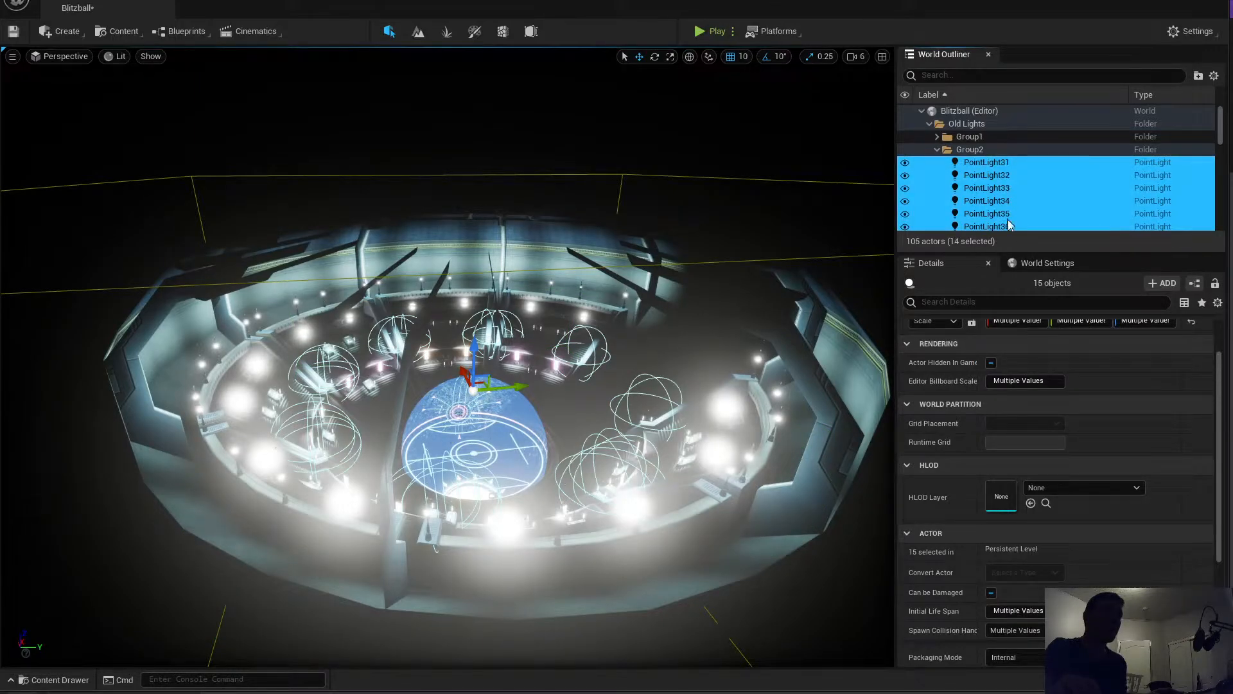
Step: Select all descendants of the Group2 folder and set the intensity of these point lights to 6500
right_click(969, 149)
mouse_move(1026, 203)
left_click(1127, 217)
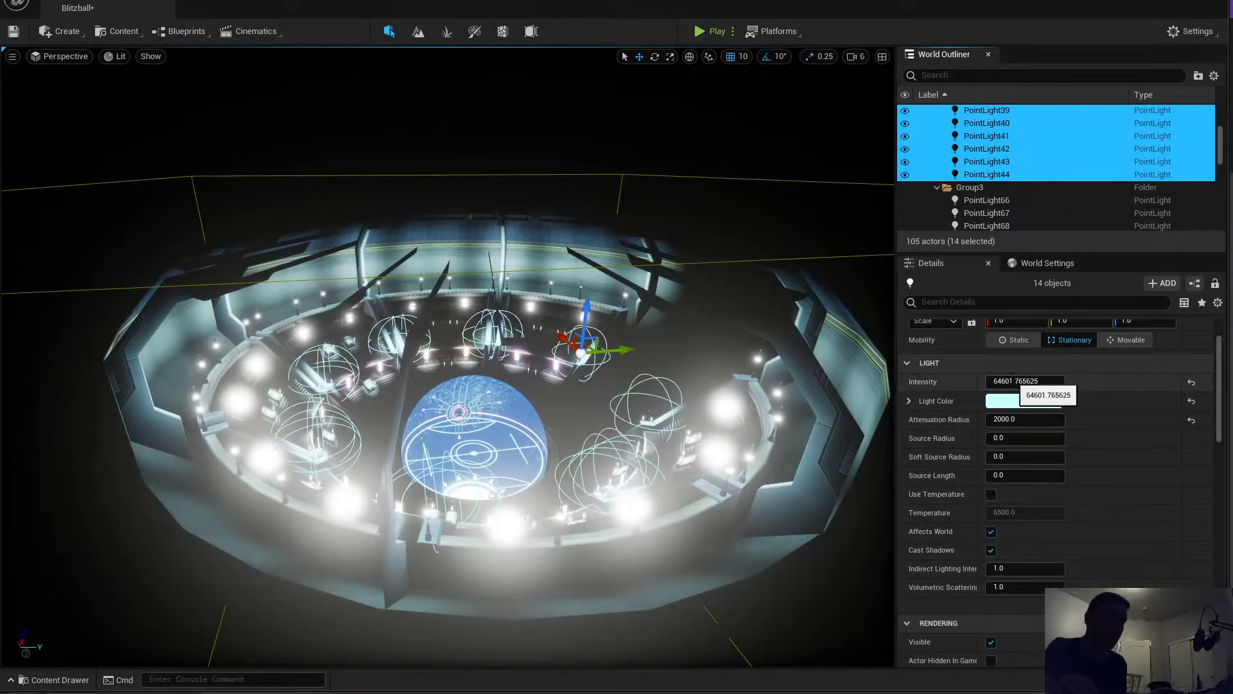
left_click(1012, 382)
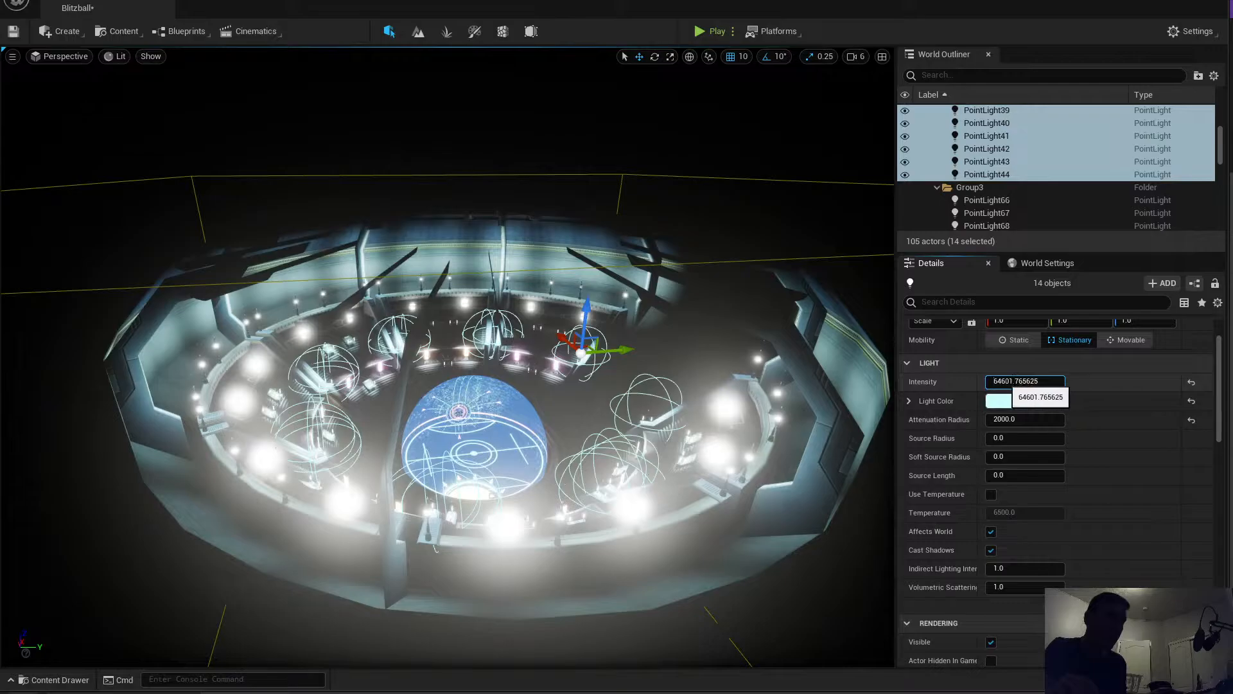
left_click_drag(1006, 381, 962, 375)
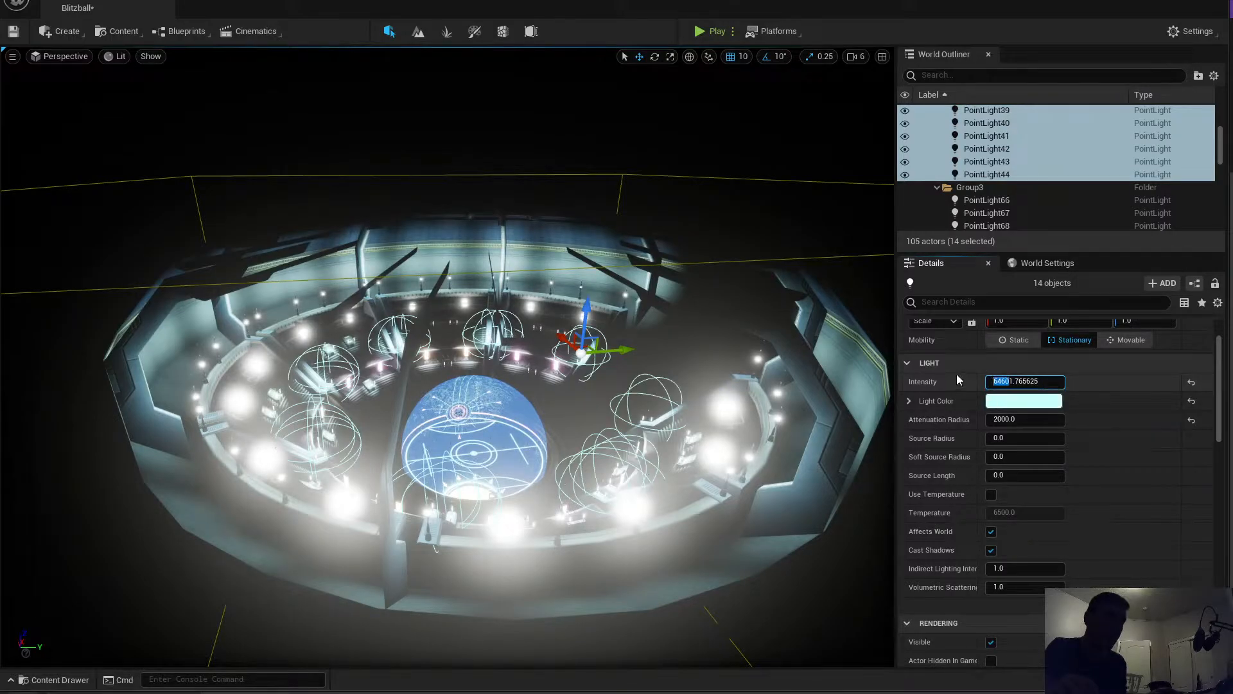
type("6500")
key("ctrl+a")
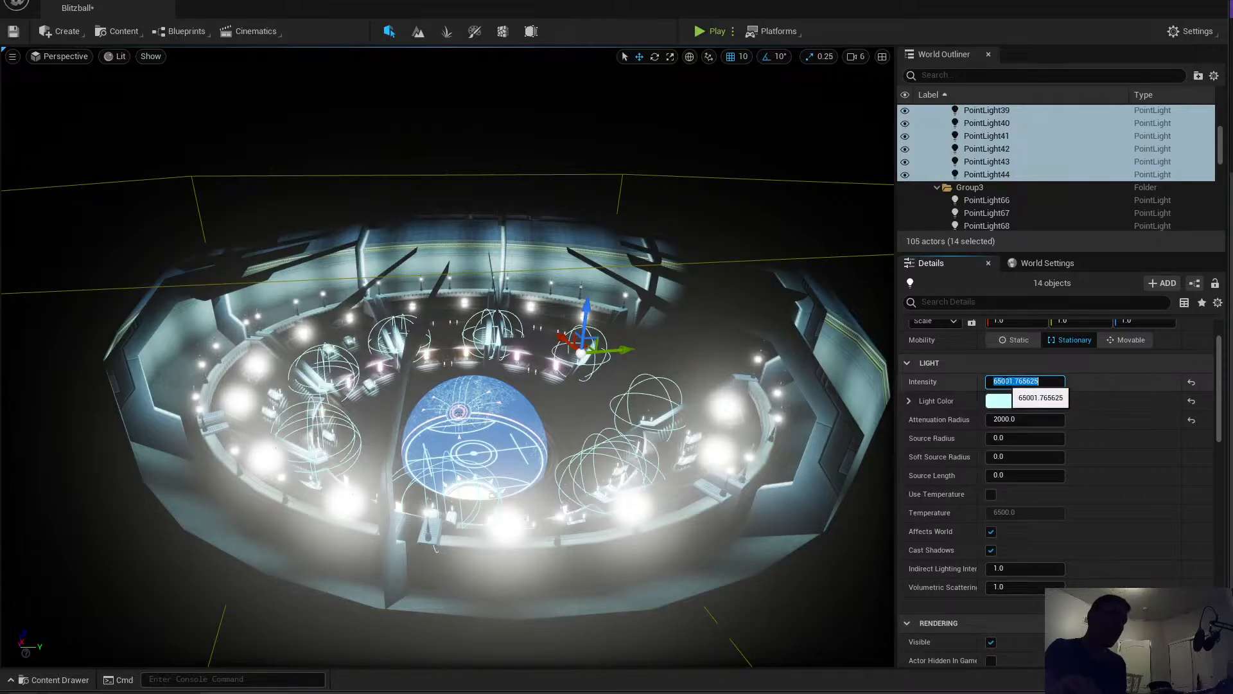
left_click(1006, 381)
left_click_drag(1009, 381, 1038, 381)
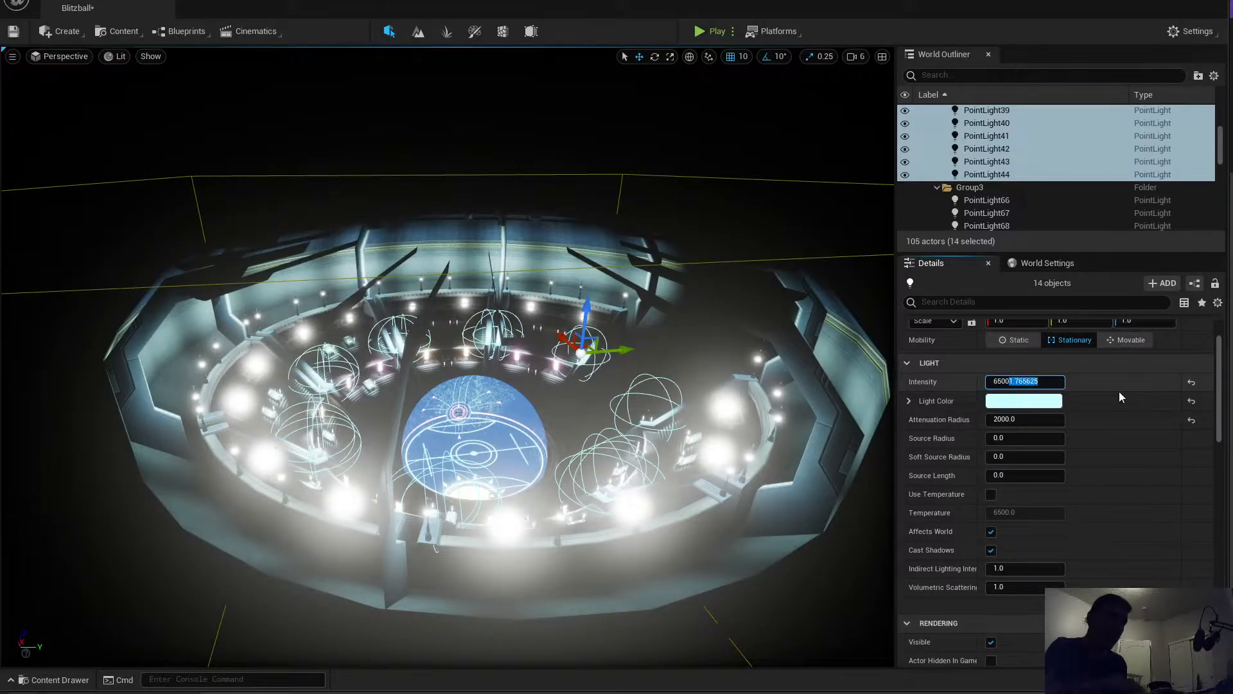
key("BackSpace")
key("Return")
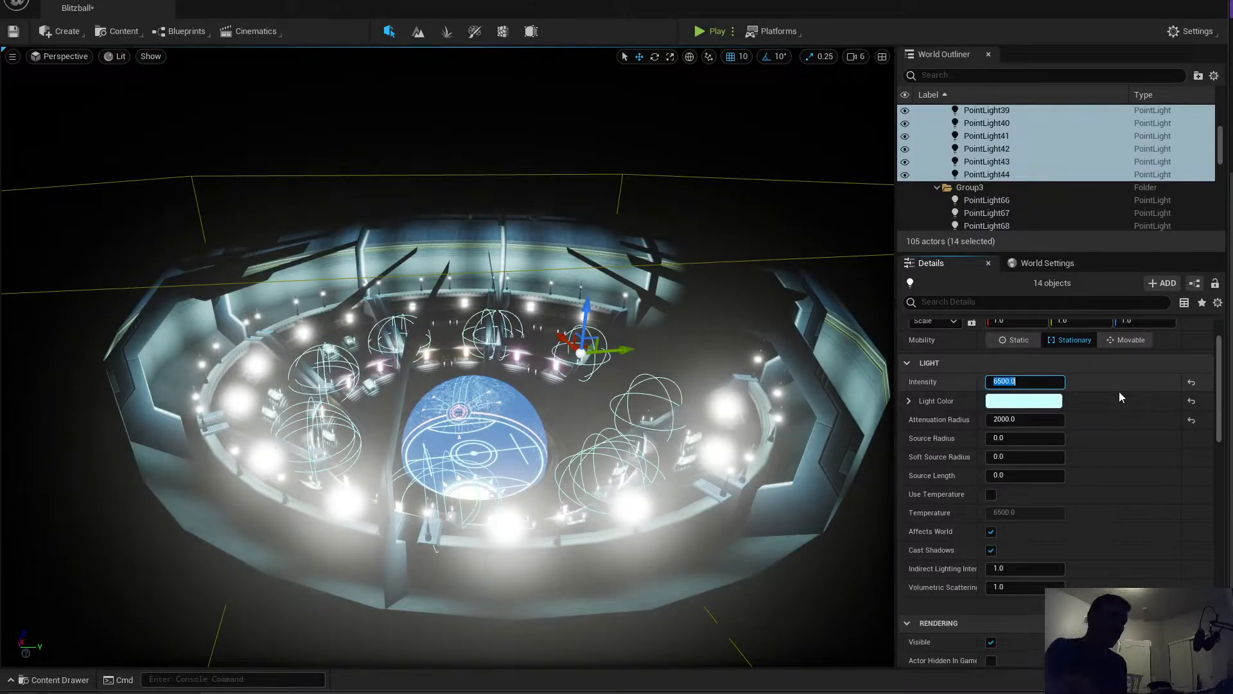
left_click(1008, 381)
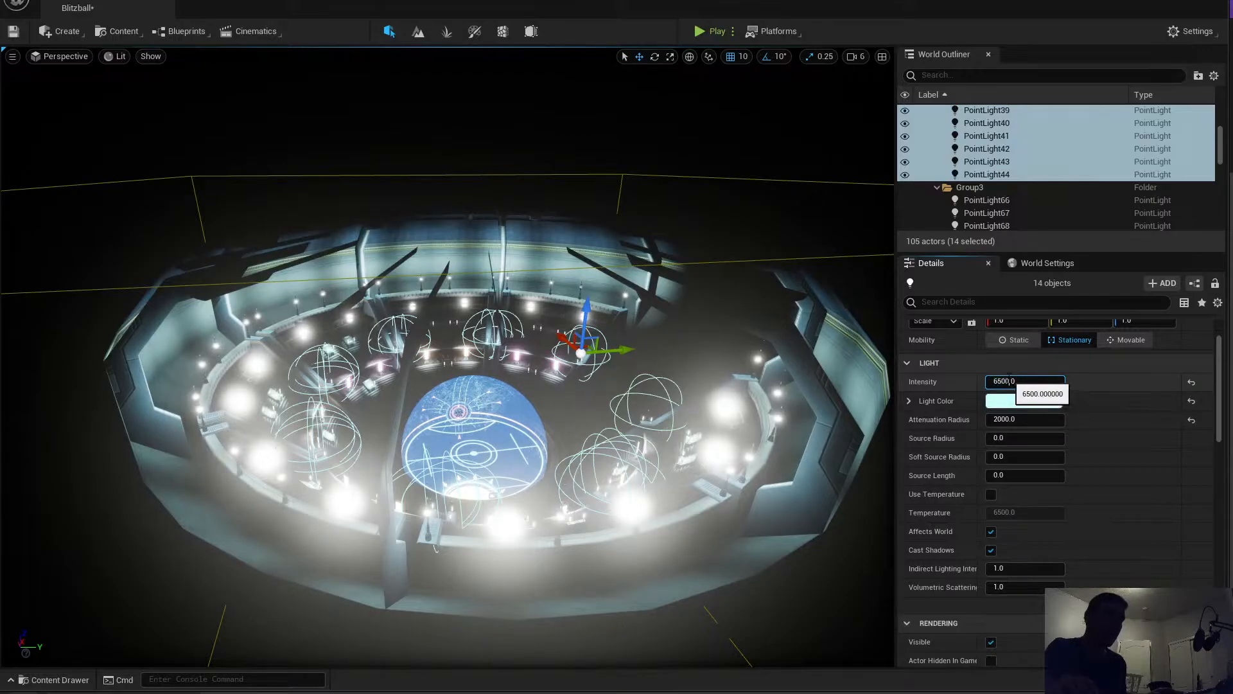
key("Return")
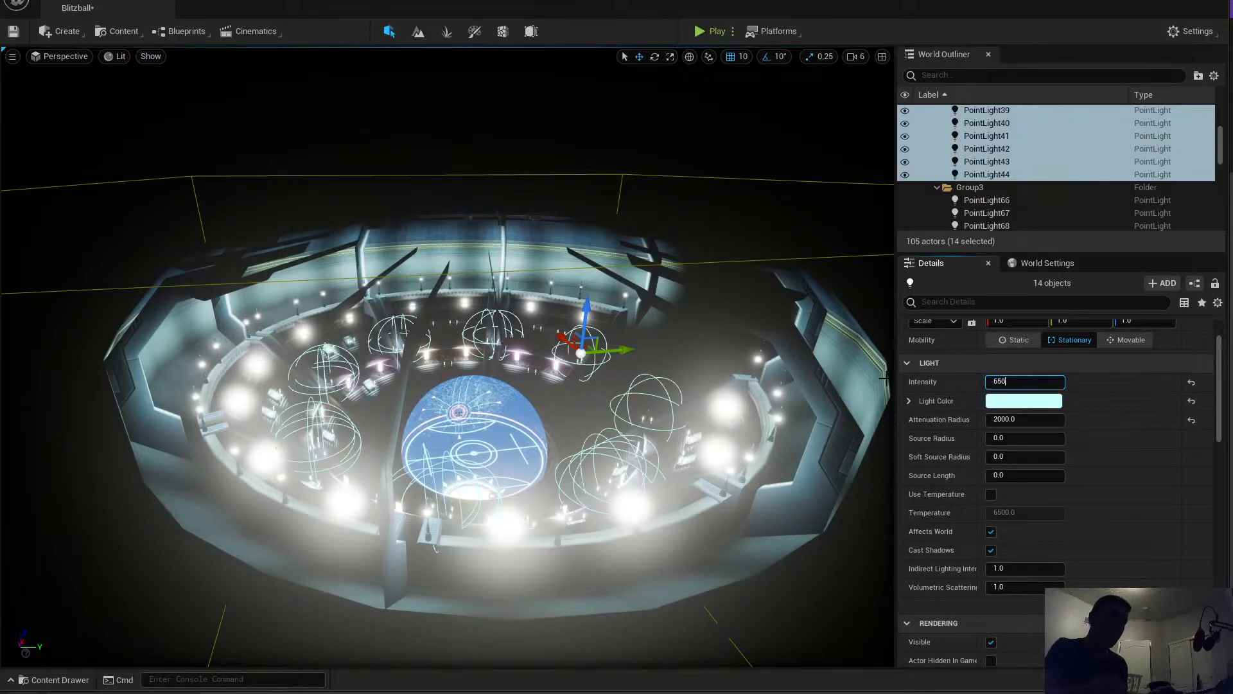
key("Return")
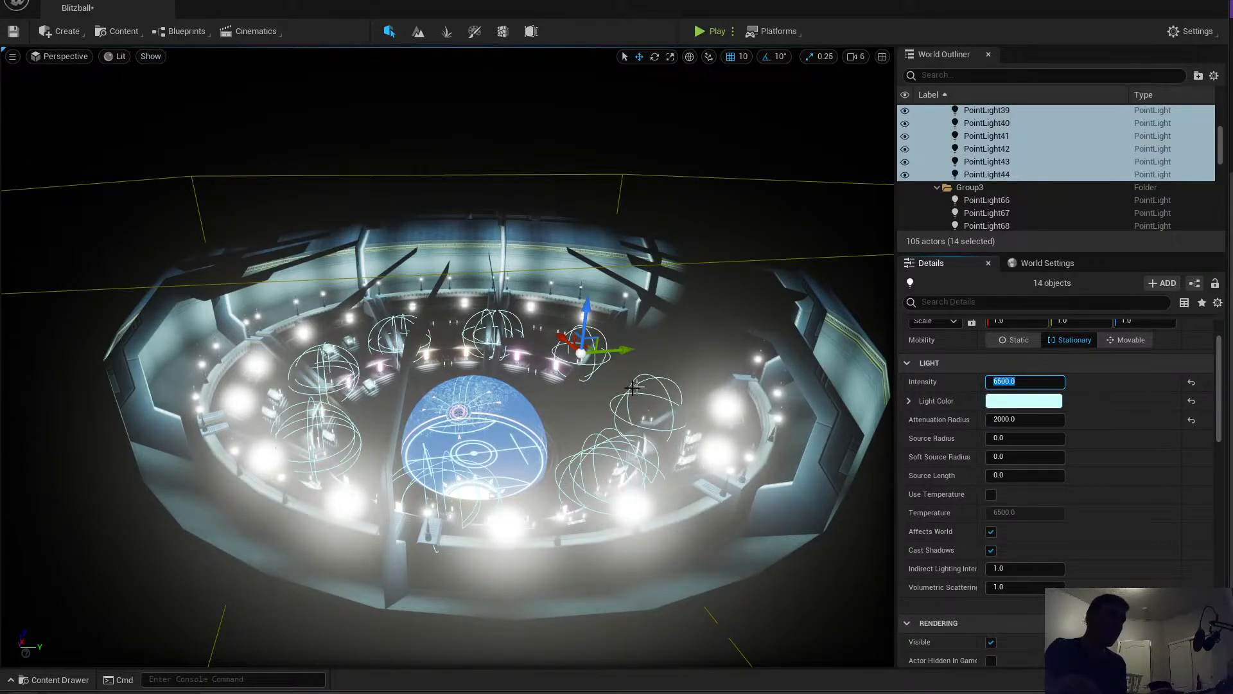
right_click_drag(633, 387, 658, 356)
key("w")
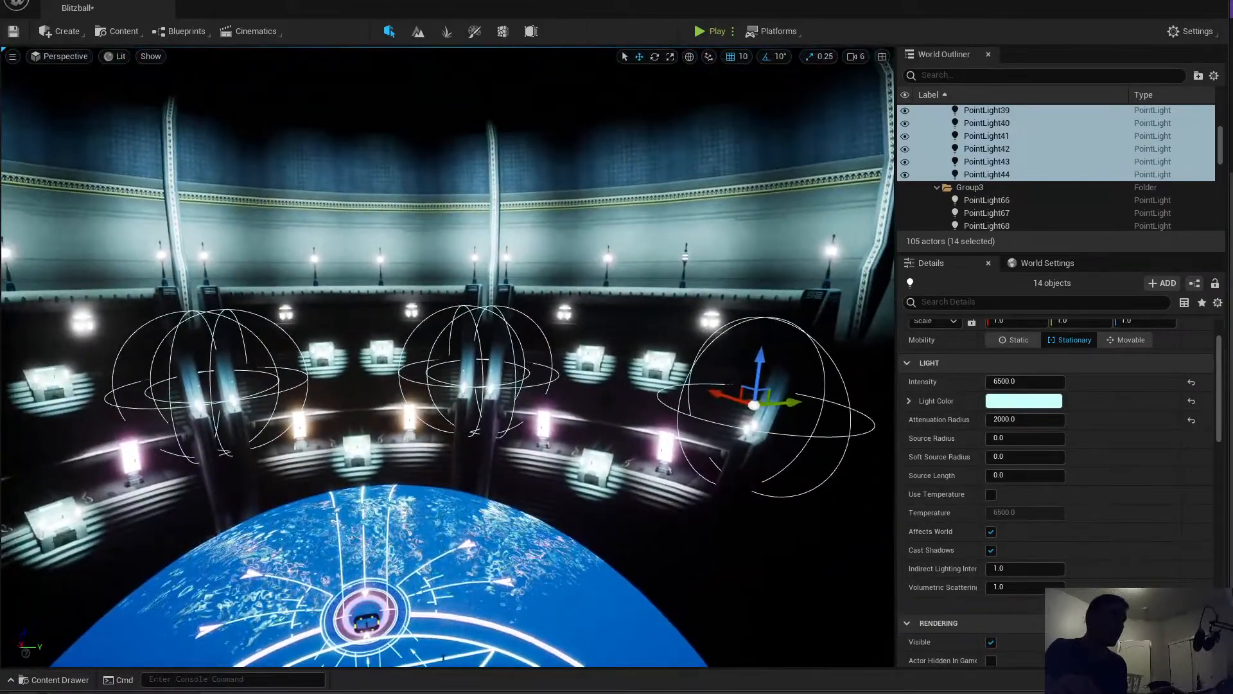
left_click(939, 187)
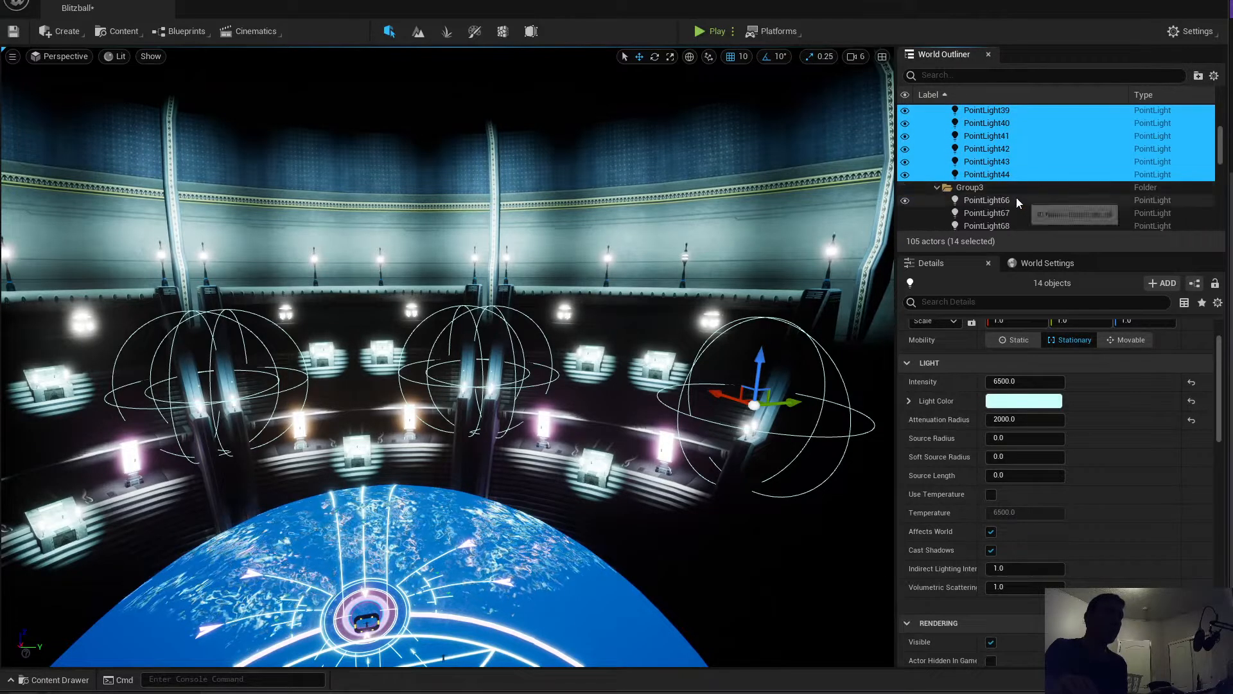
left_click(1016, 199)
right_click(992, 200)
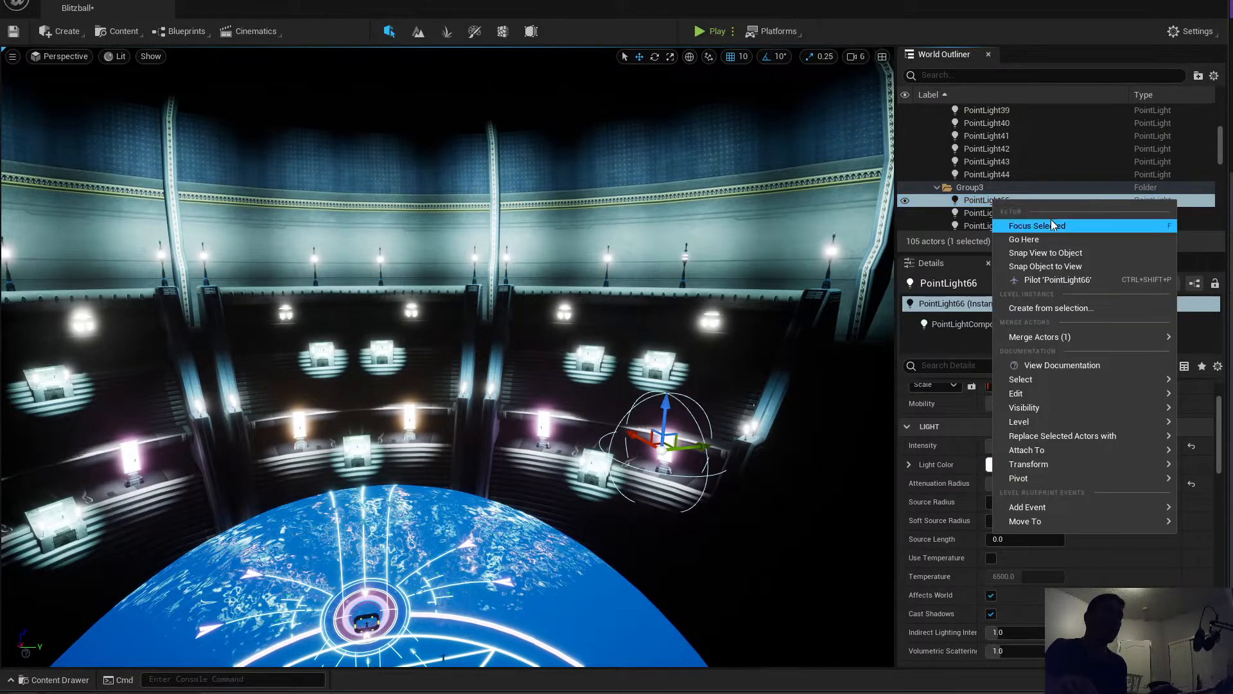
mouse_move(1056, 423)
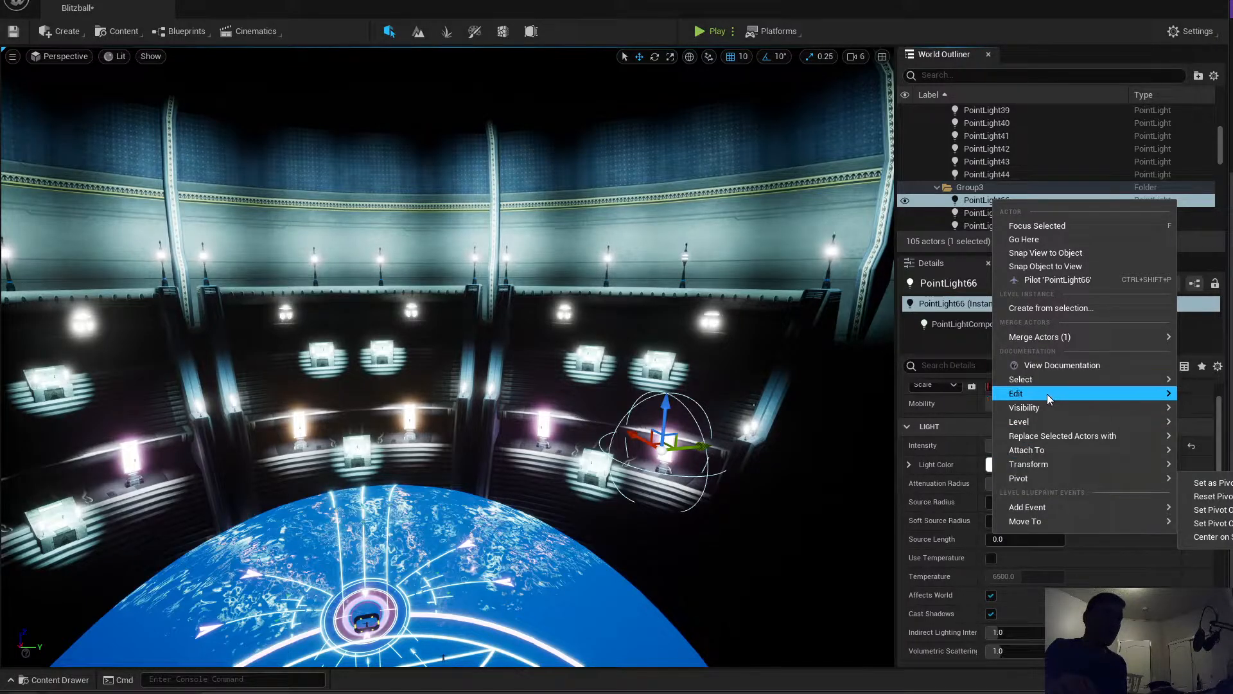
mouse_move(1054, 385)
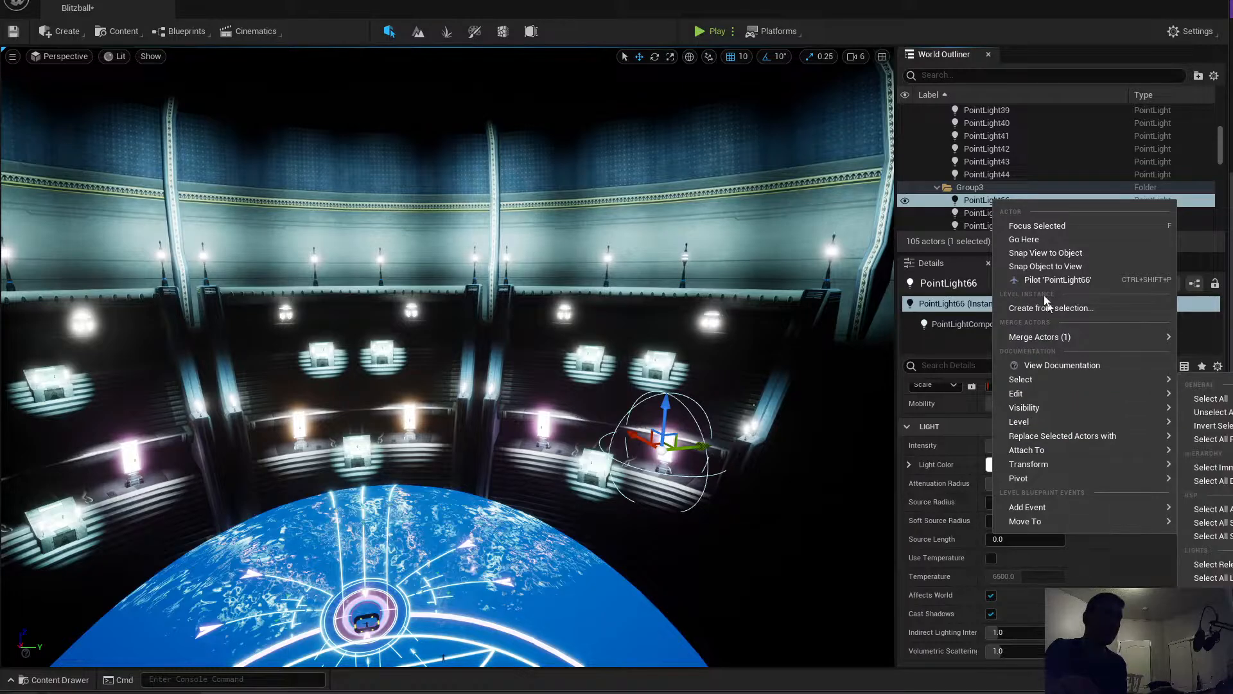
Step: Select all descendants of the Group3 folder and set the intensity of these point lights to 5000
left_click(965, 186)
right_click(965, 187)
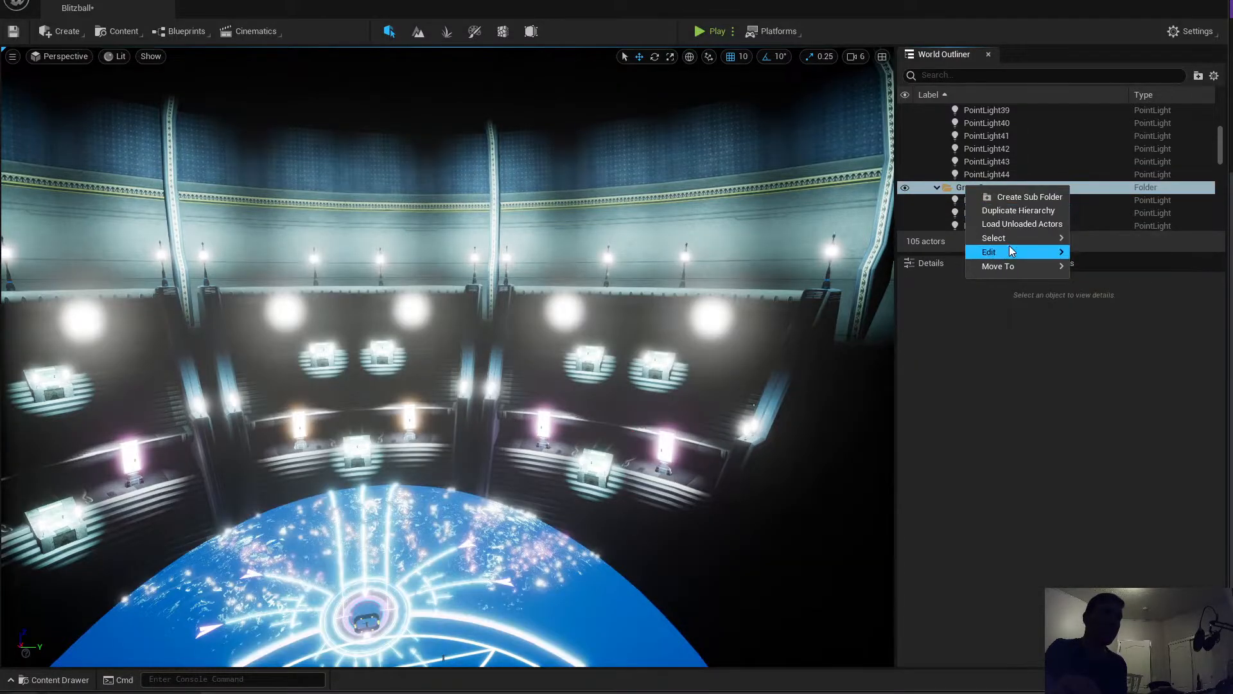
mouse_move(1009, 241)
left_click(1116, 253)
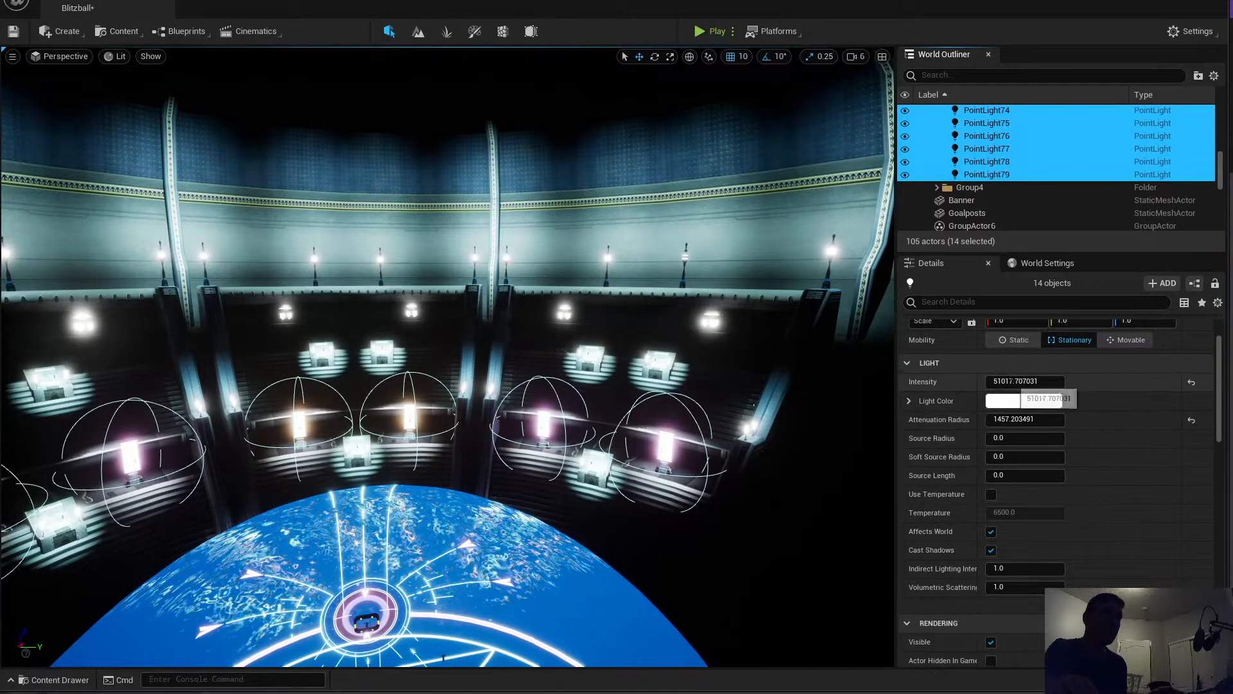
left_click(1018, 383)
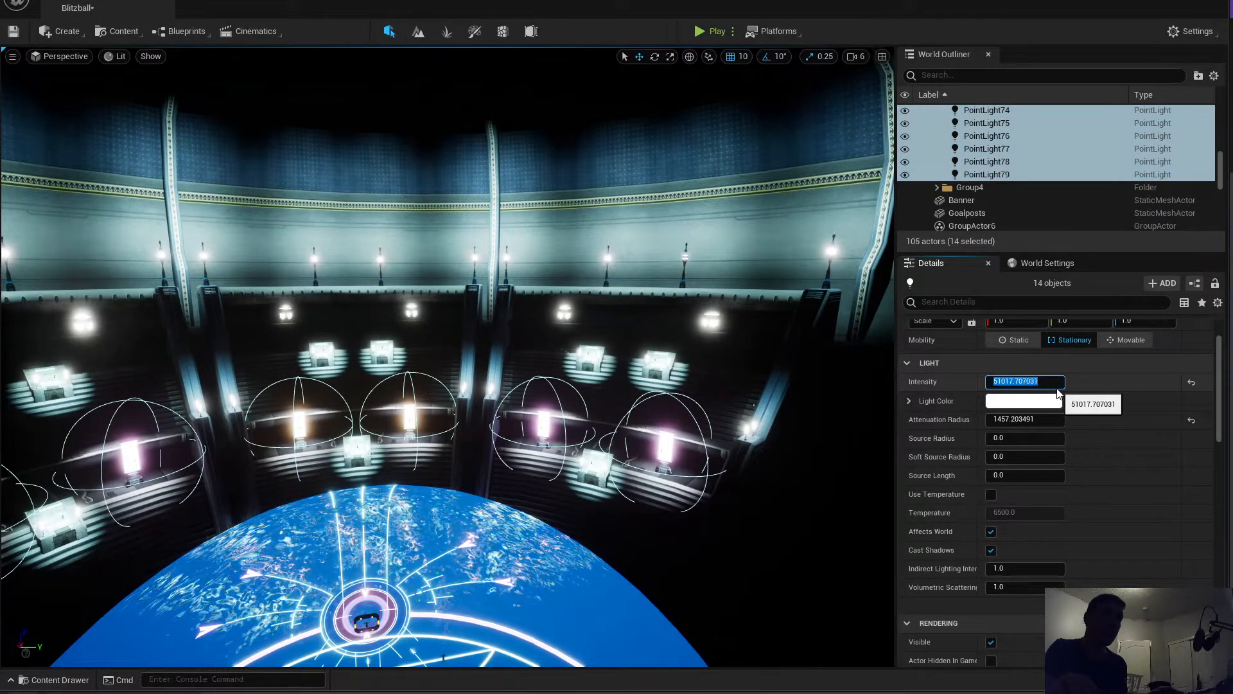
type("500")
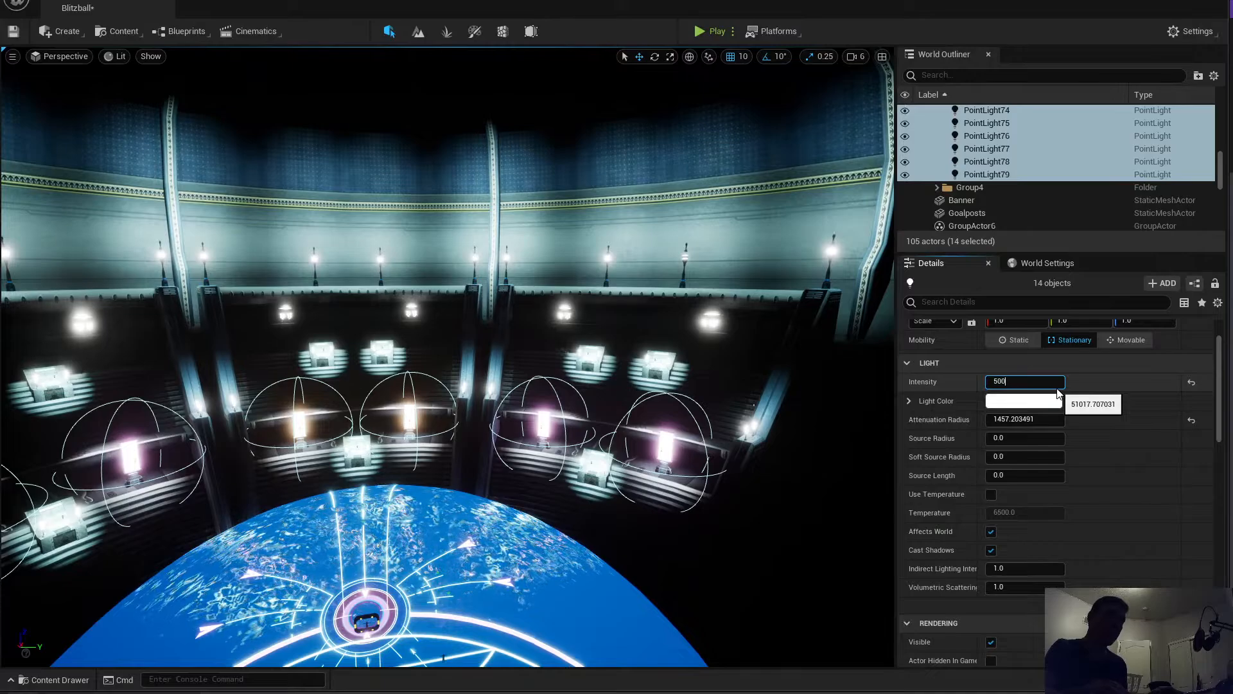
type("0")
key("Return")
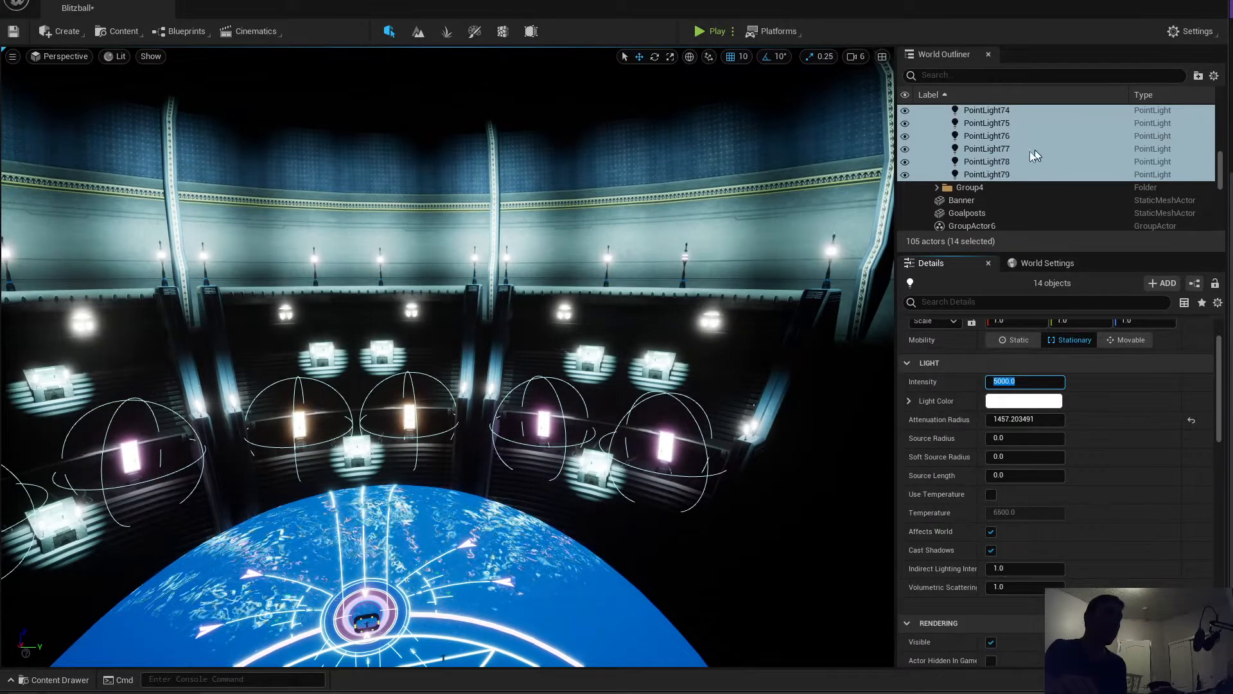
Step: Expand the Group4 folder and ungroup GroupActor4 with its point lights
left_click(936, 186)
left_click(989, 201)
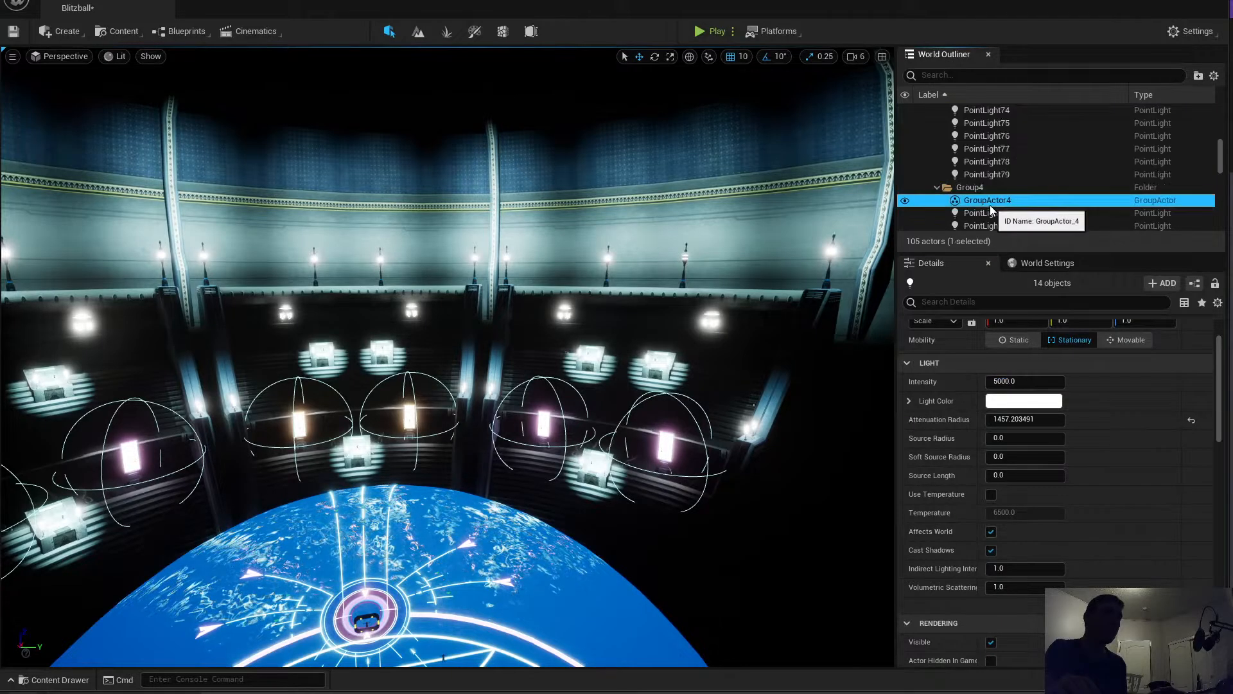
right_click(987, 203)
mouse_move(1034, 355)
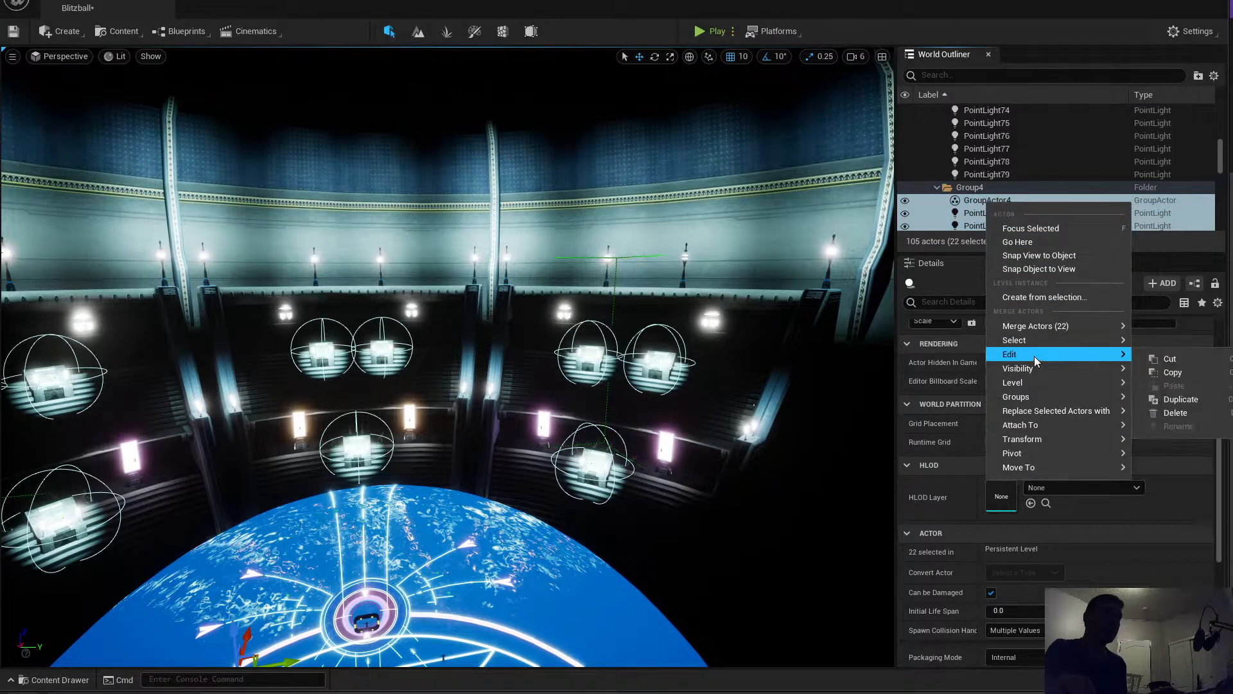
mouse_move(1097, 401)
left_click(1164, 402)
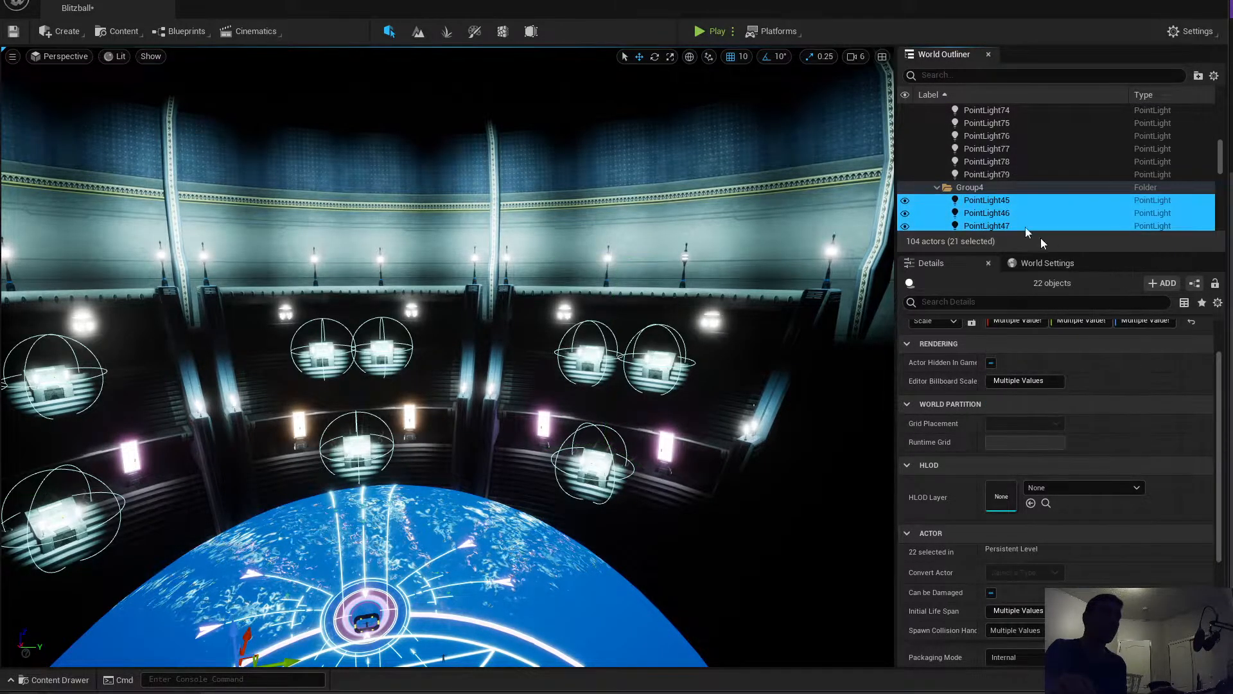
Step: Select all descendants of the Group4 folder and set the intensity of these point lights to 10000
right_click(984, 204)
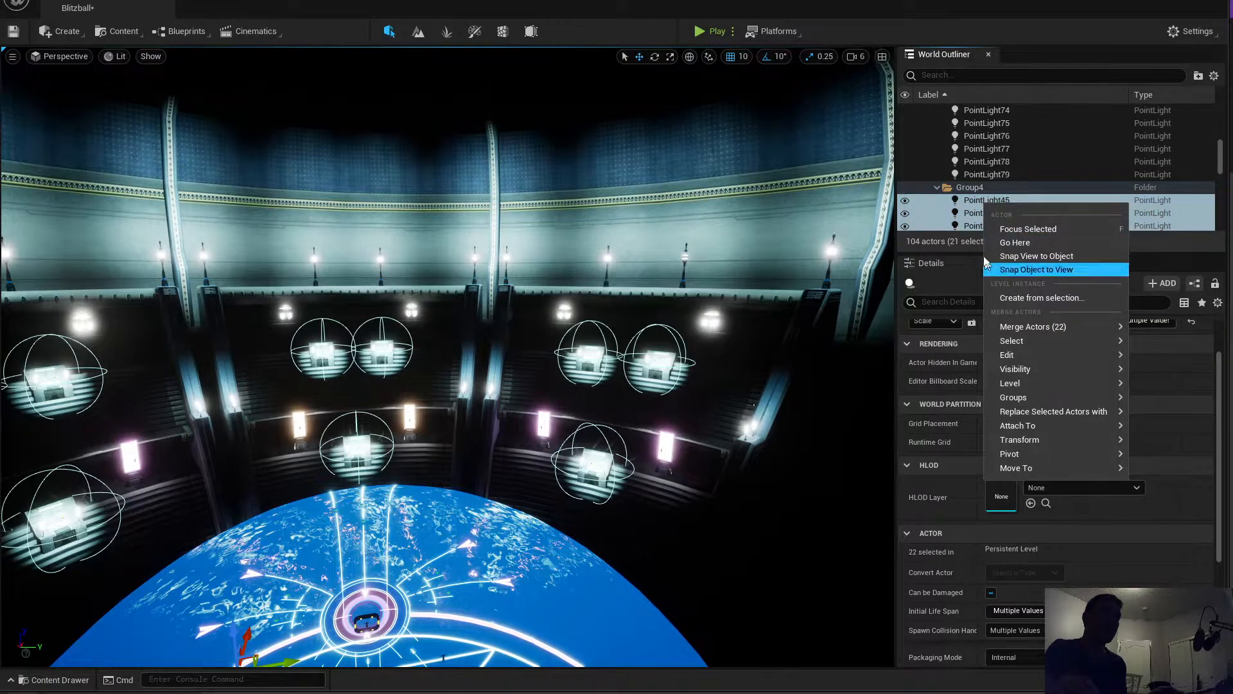
right_click(973, 186)
mouse_move(1053, 248)
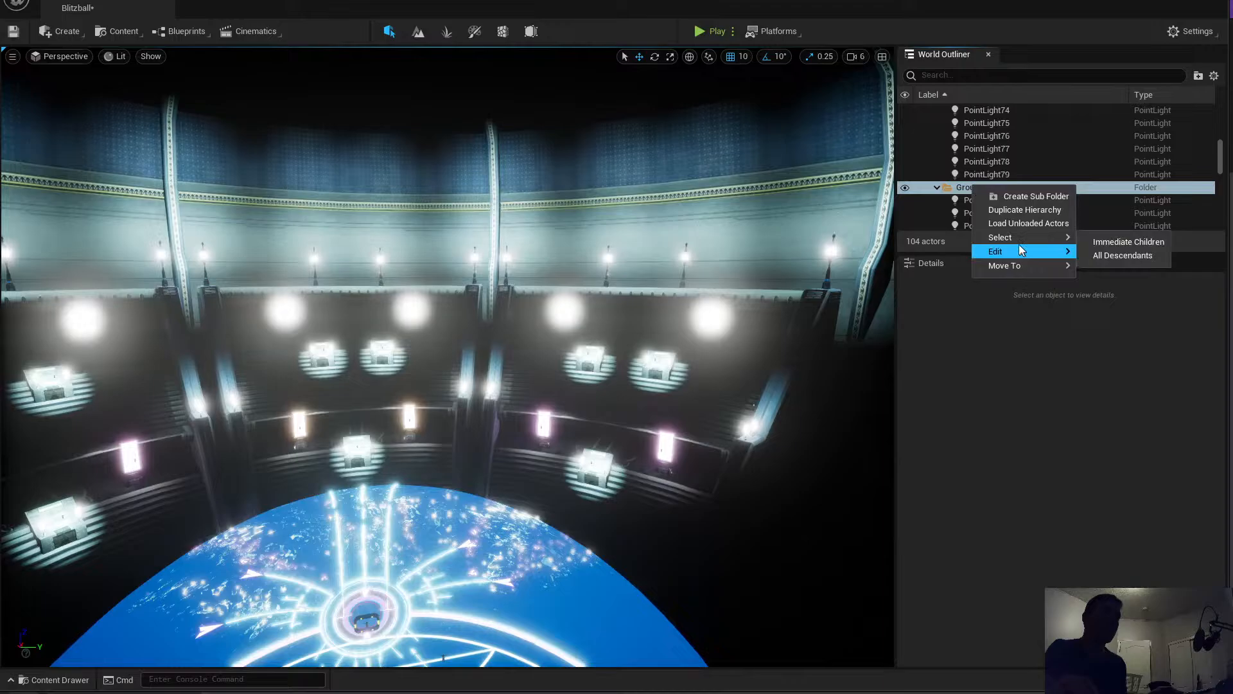
left_click(1129, 256)
left_click(1013, 381)
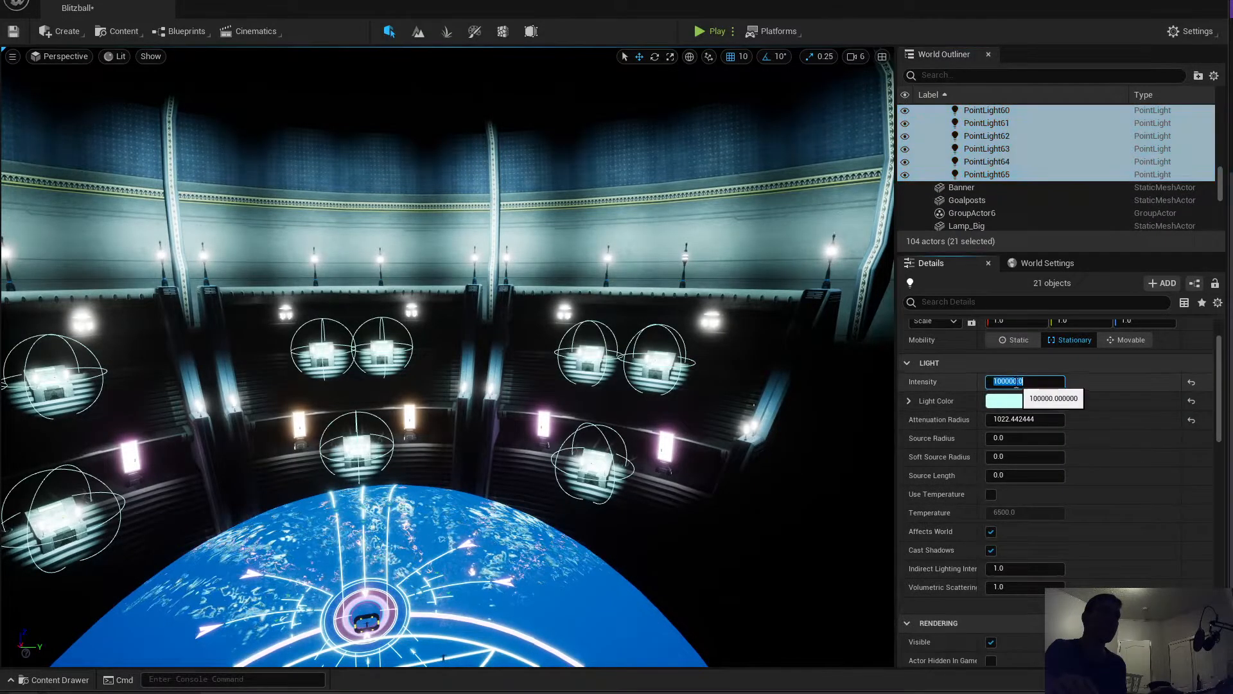
left_click(1013, 381)
key("BackSpace")
key("Return")
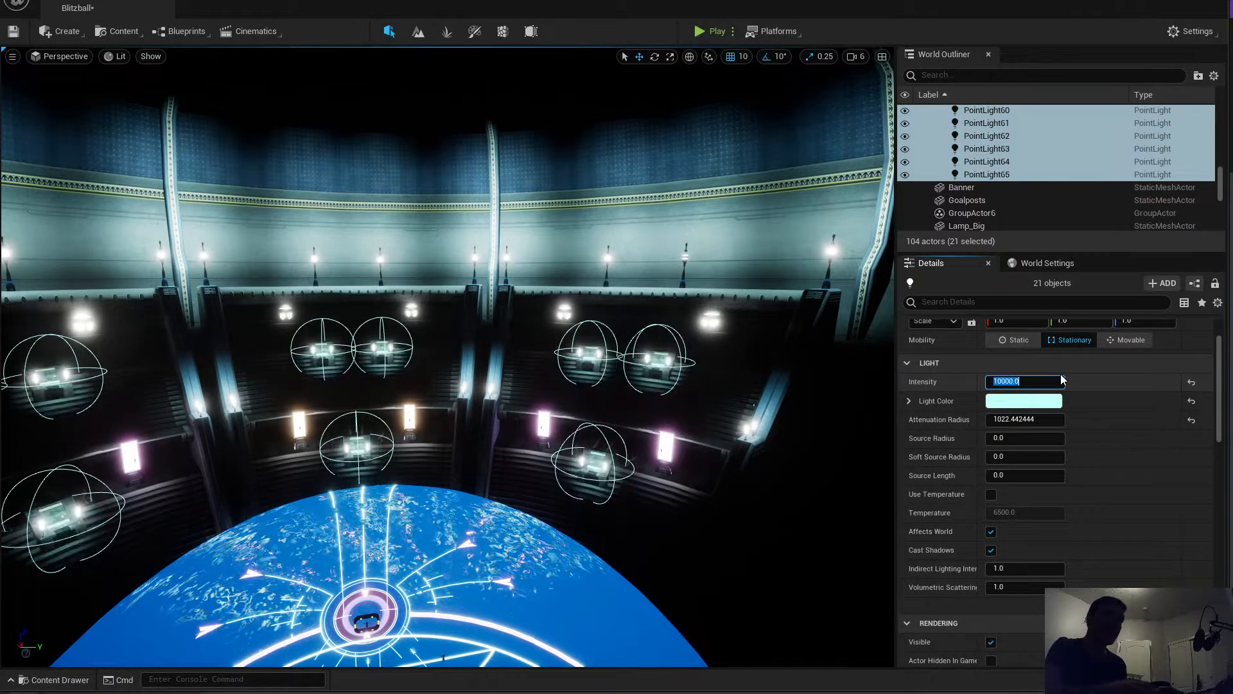
Step: Check the Group4 lights from inside the water sphere and reduce their intensity to 1000
right_click_drag(666, 448, 475, 443)
key("q")
key("w")
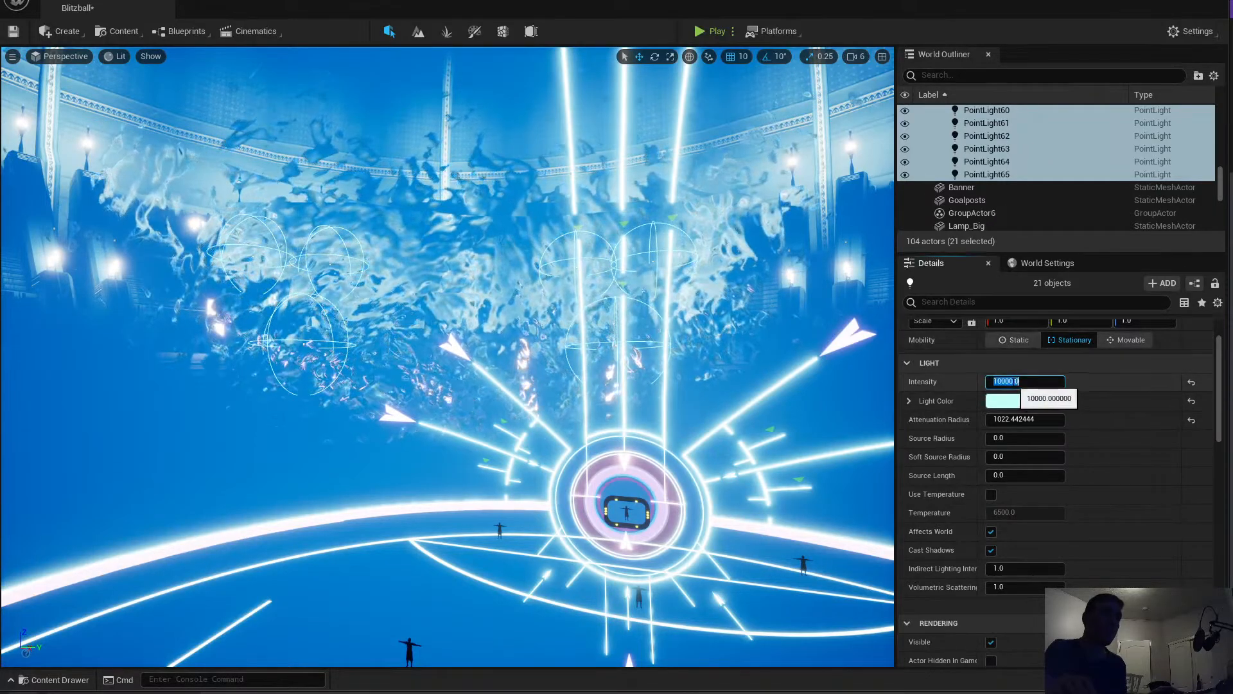
left_click(1030, 380)
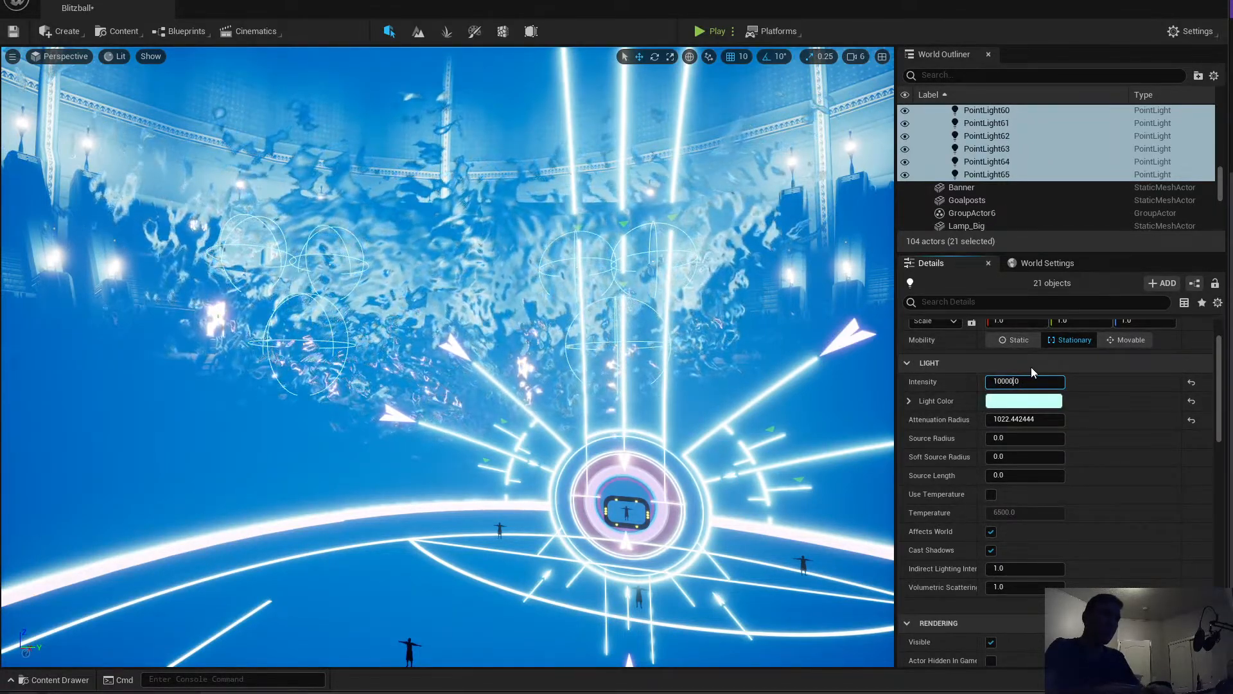
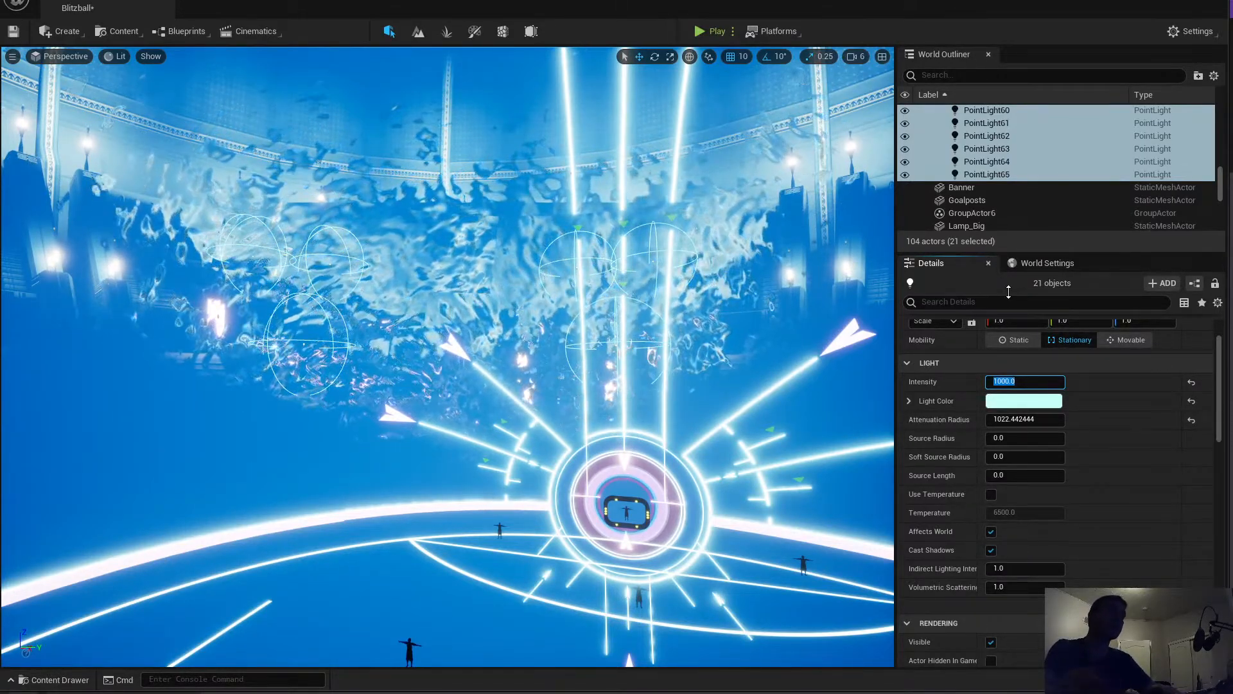
Step: Enlarge the World Outliner so that more of the actor list fits
scroll(1038, 441, "up", 2)
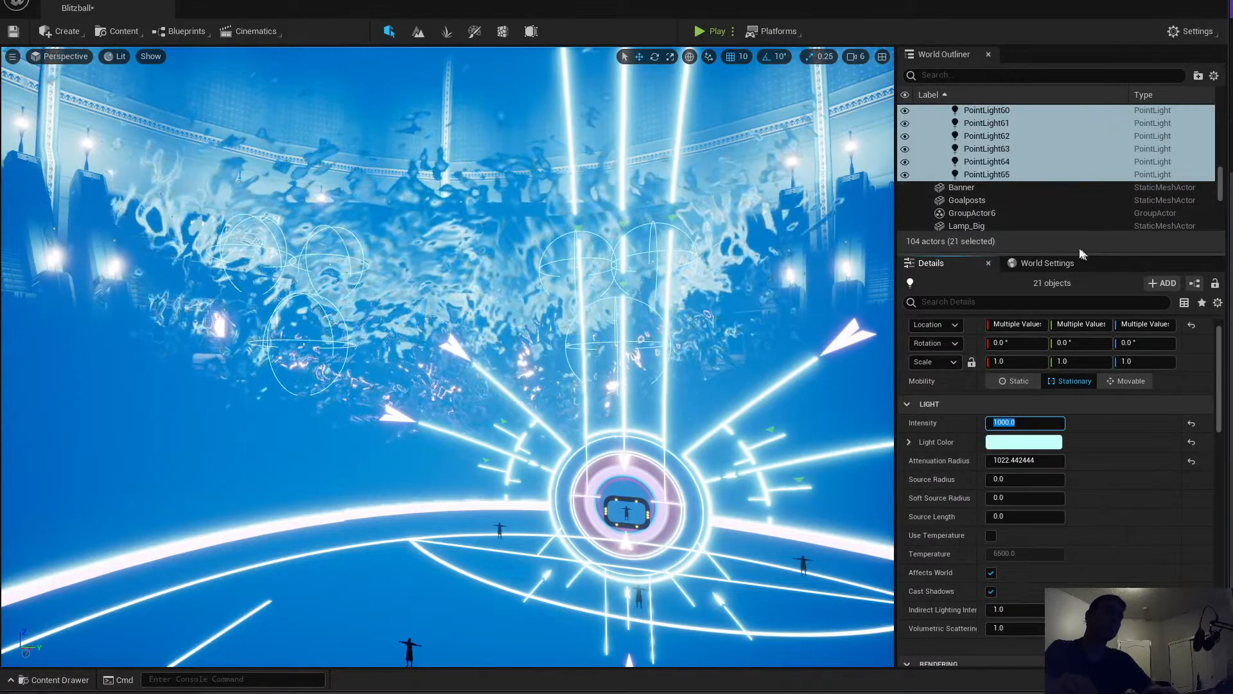
left_click_drag(1088, 254, 1087, 357)
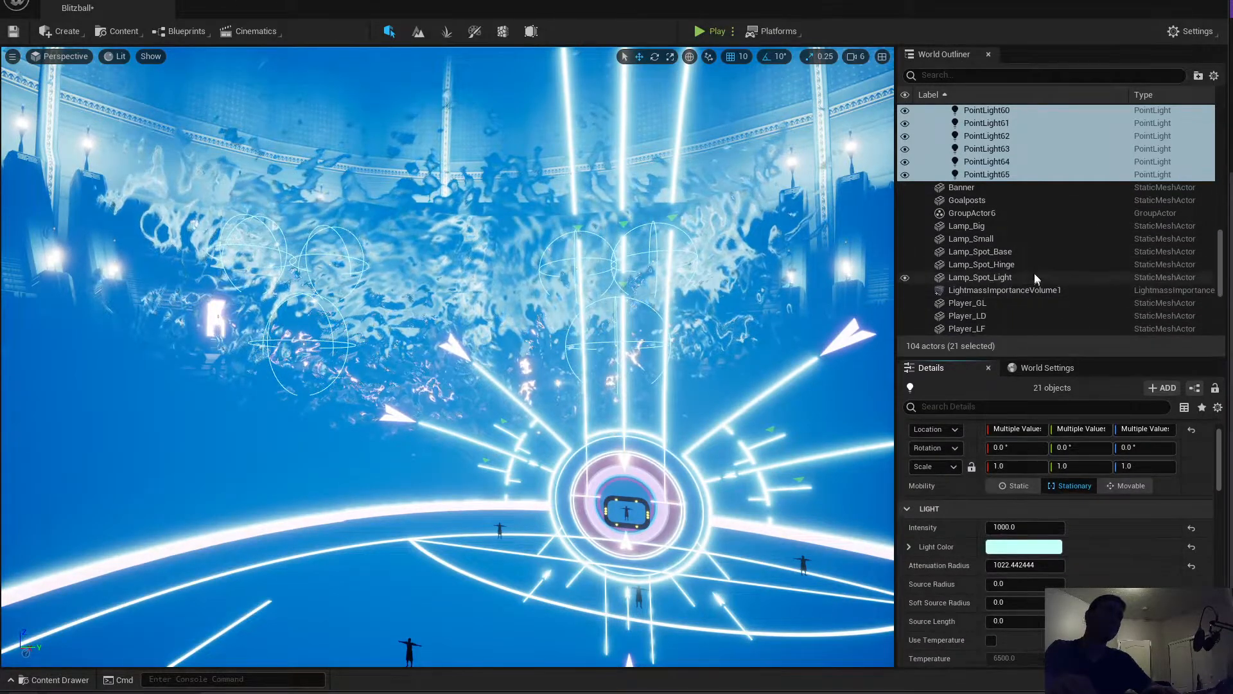
Step: Expand the Group1 folder under Old Lights in the outliner
scroll(1028, 256, "up", 2)
scroll(1024, 225, "down", 4)
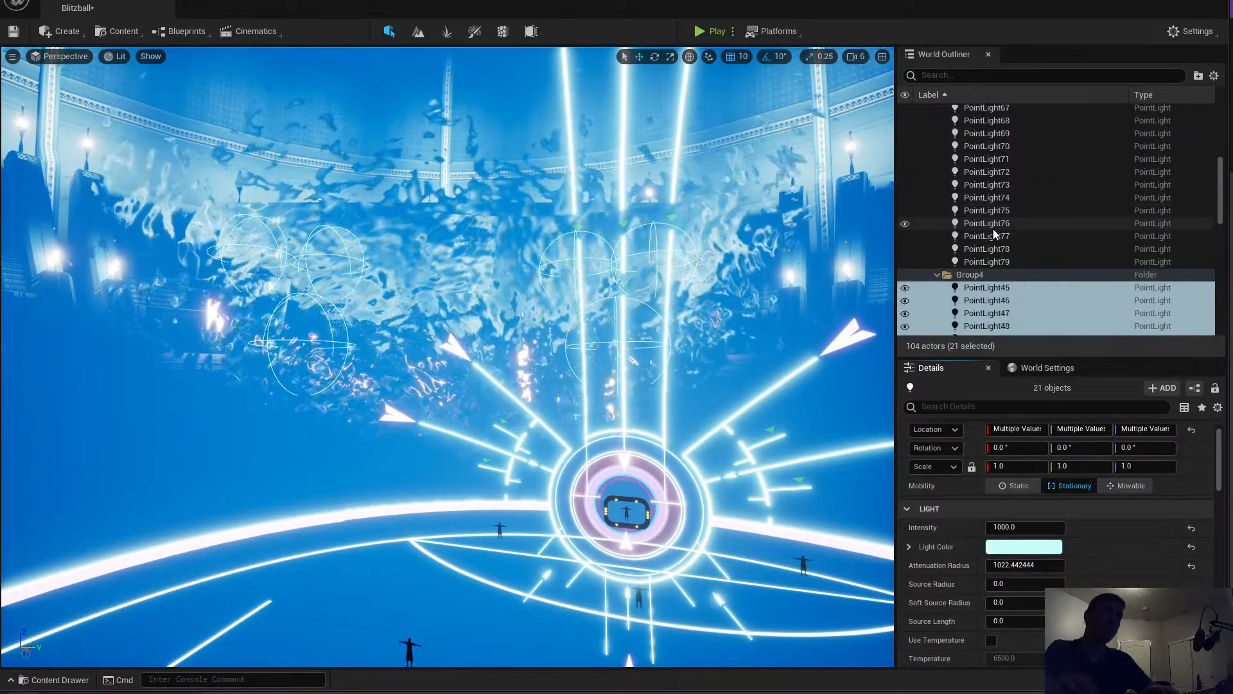
right_click(1003, 236)
scroll(1010, 196, "up", 15)
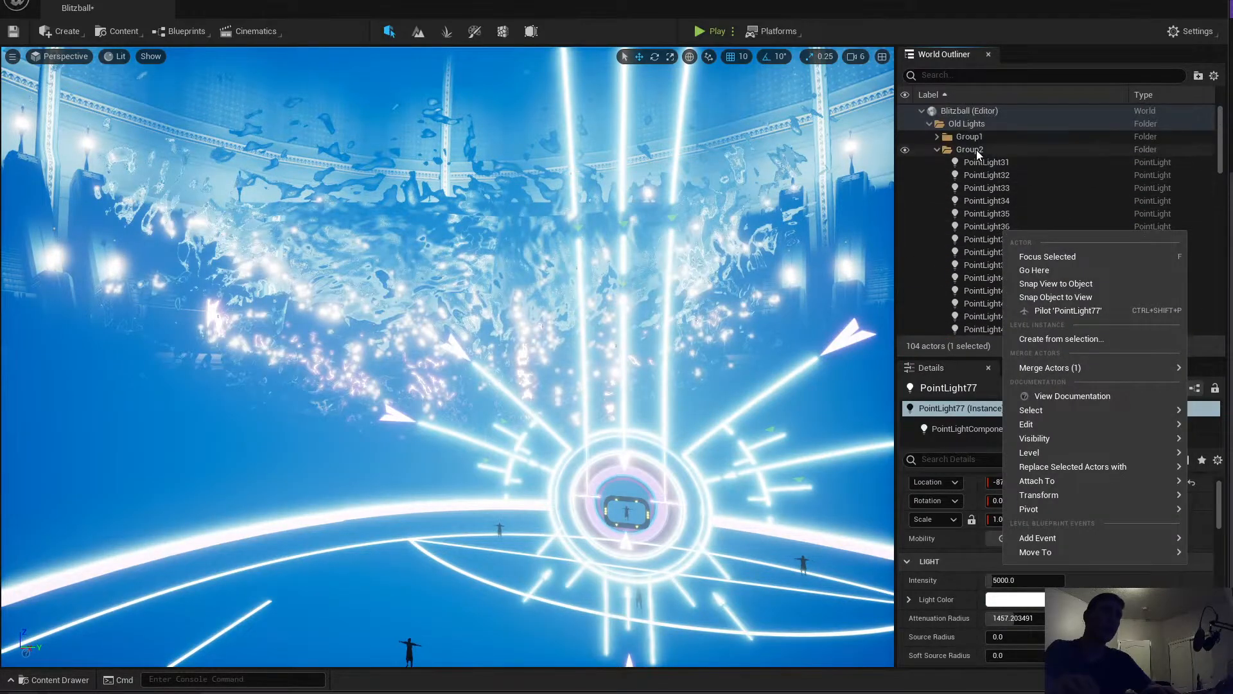
left_click(935, 136)
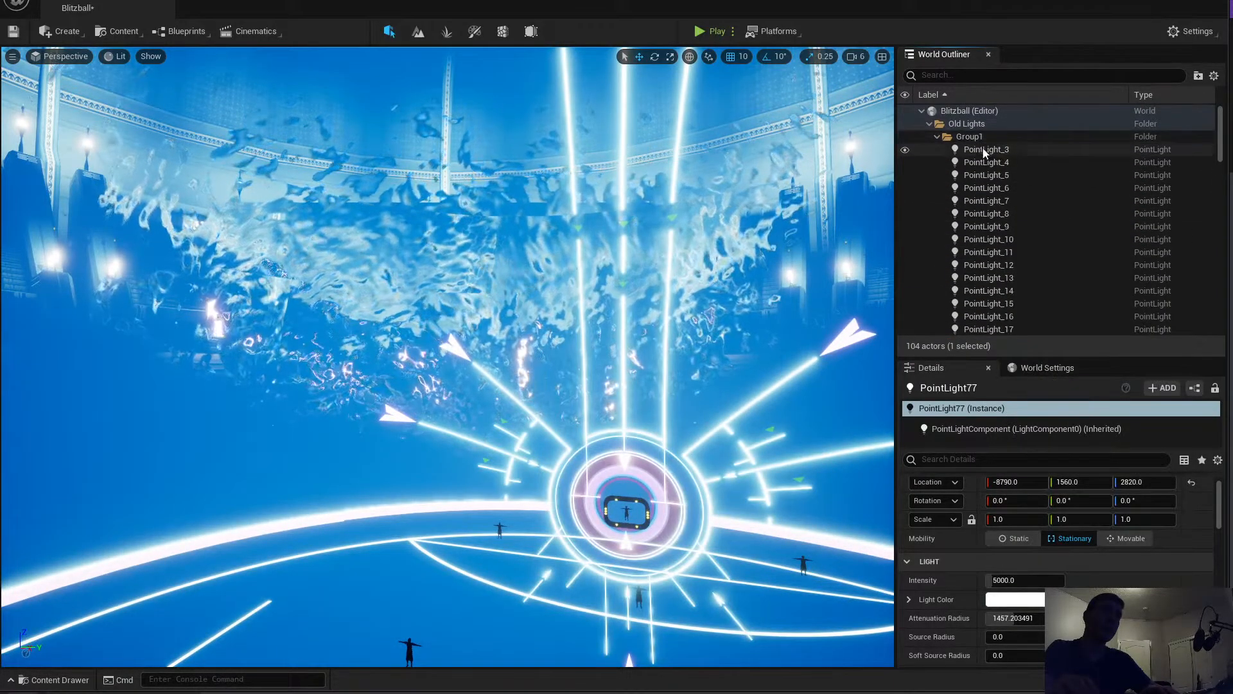
right_click(973, 140)
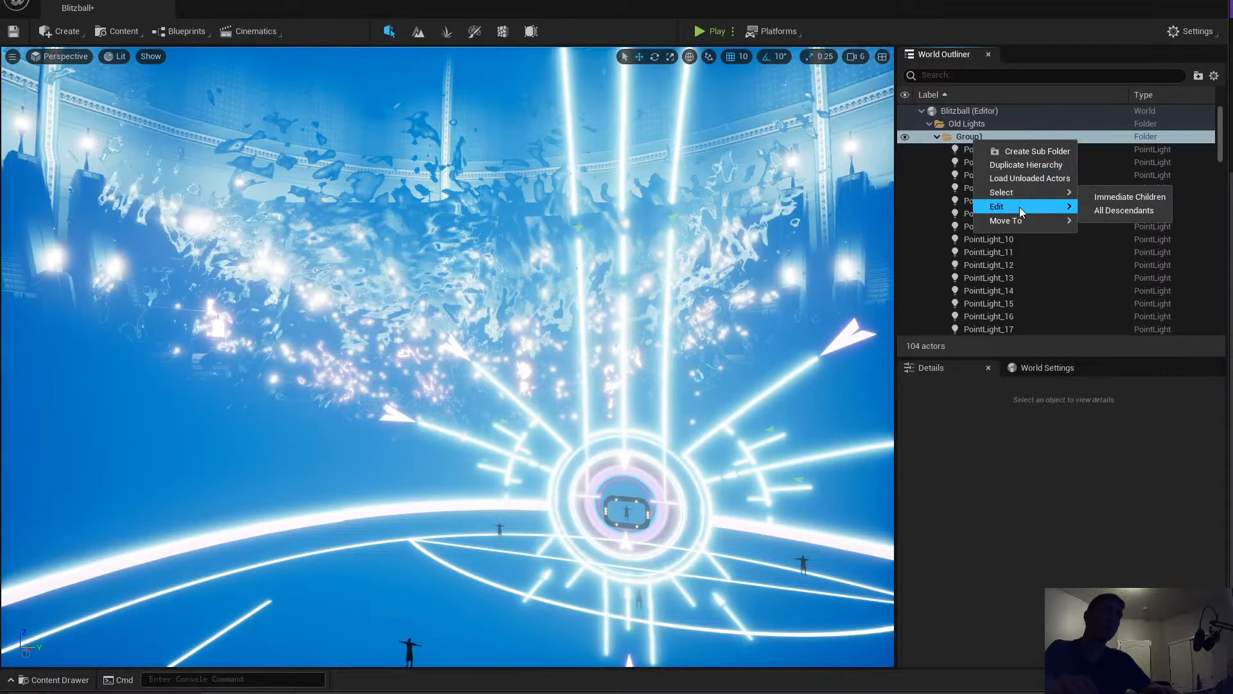
mouse_move(1020, 208)
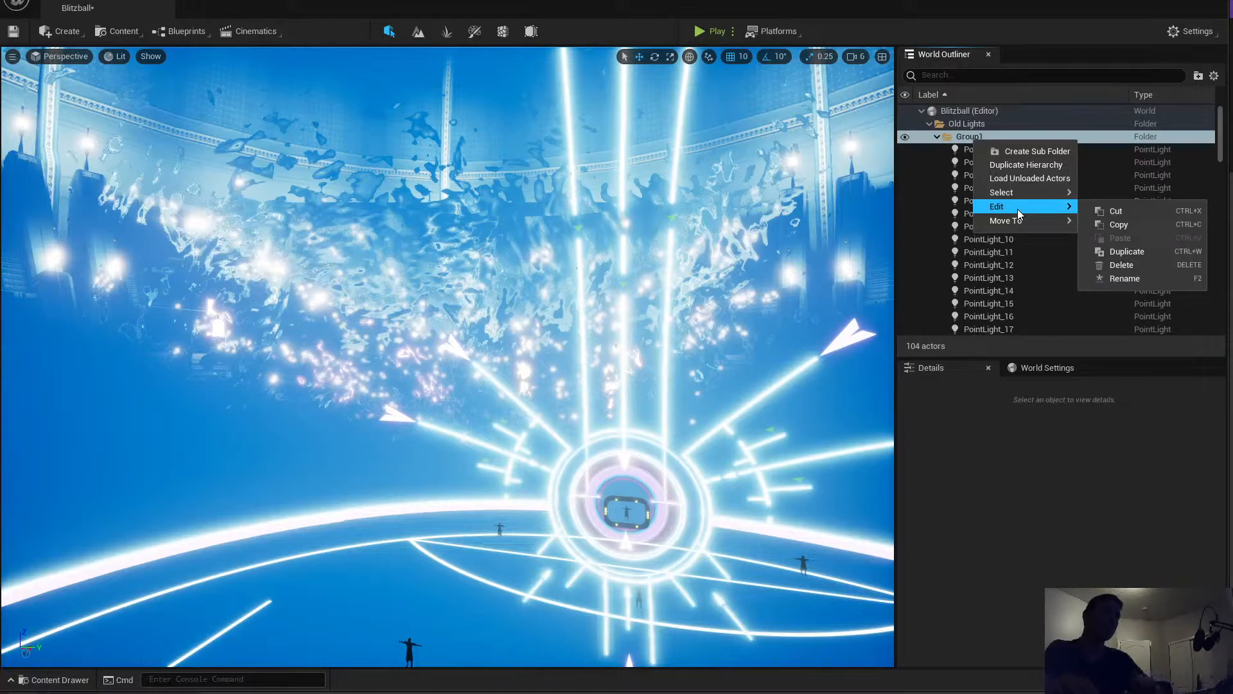
left_click(1030, 168)
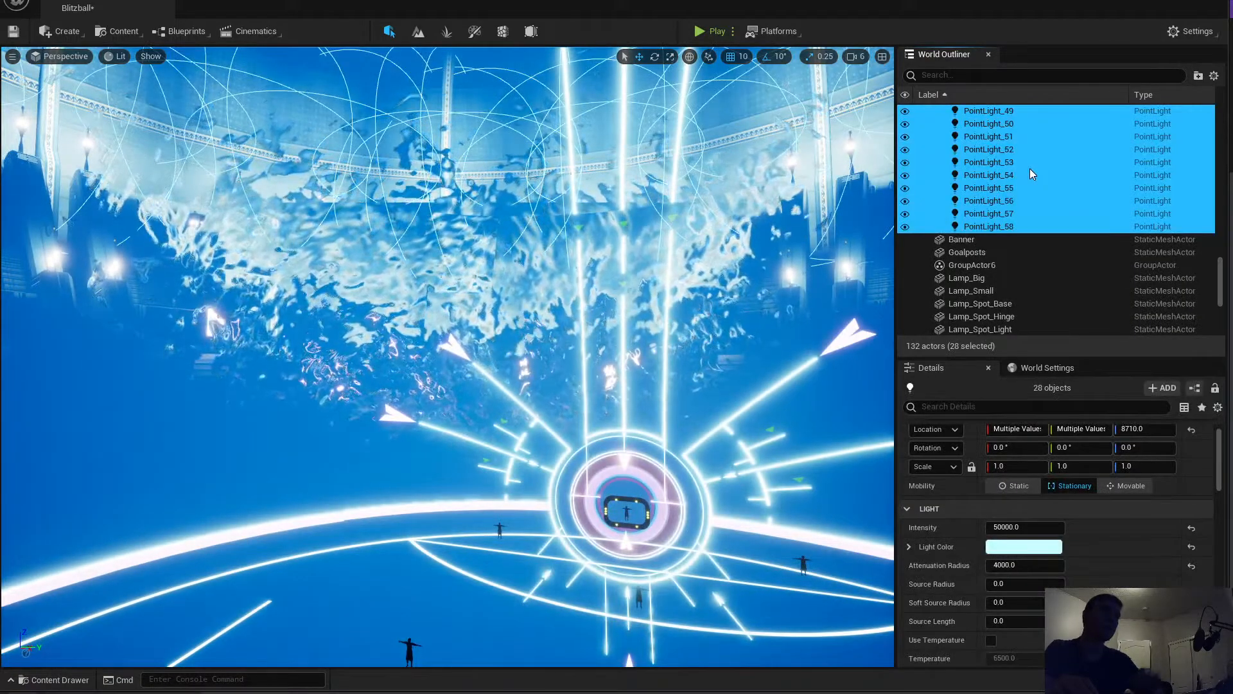
key("Delete")
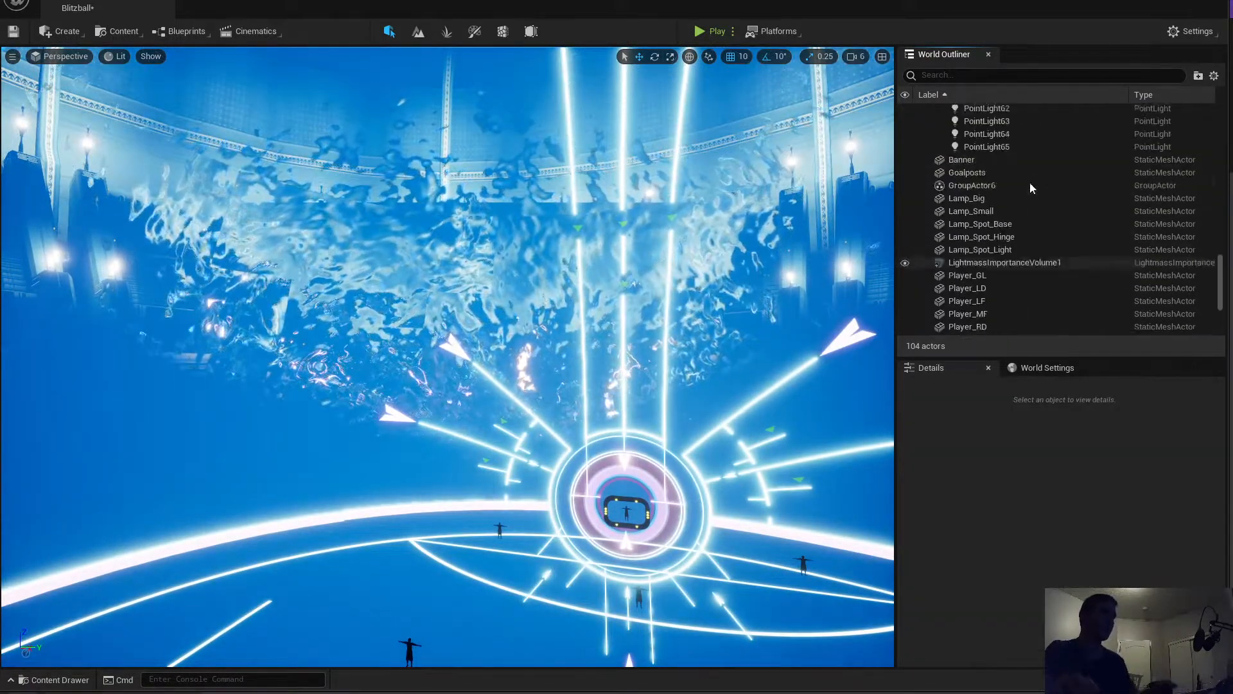
Step: Select all descendants of the Group1 folder and set the intensity of these point lights to 5000
scroll(1031, 182, "up", 6)
scroll(1013, 180, "up", 6)
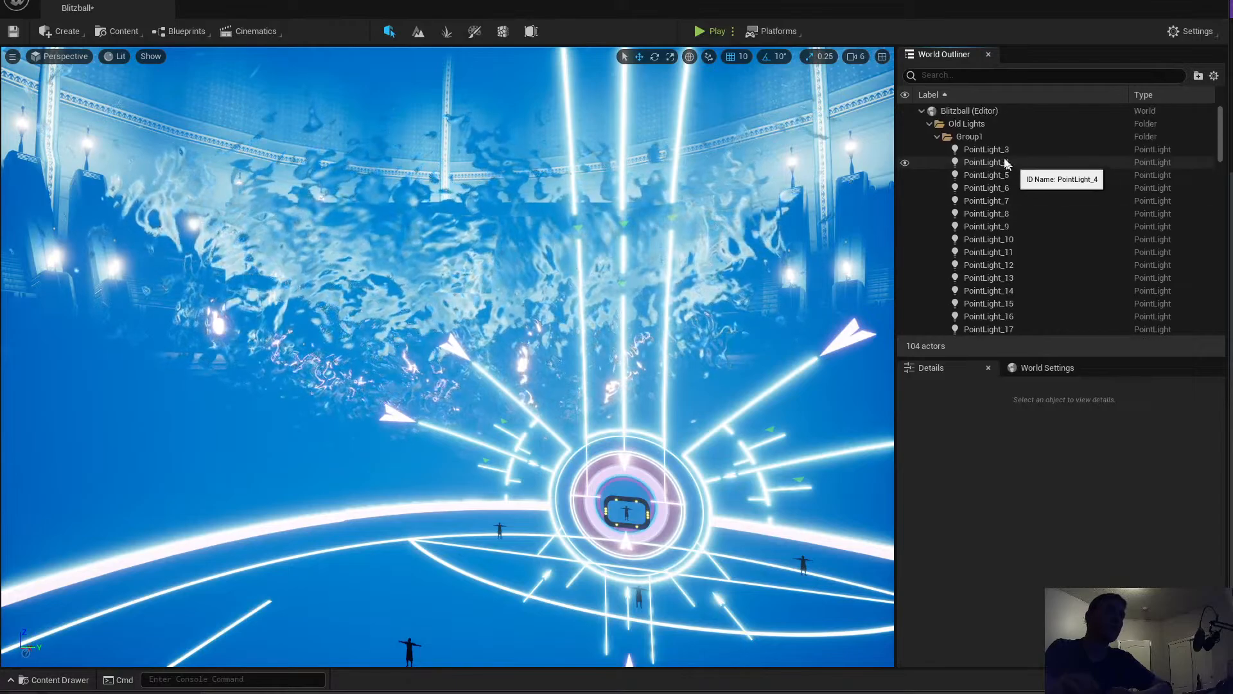
right_click(985, 151)
right_click(978, 138)
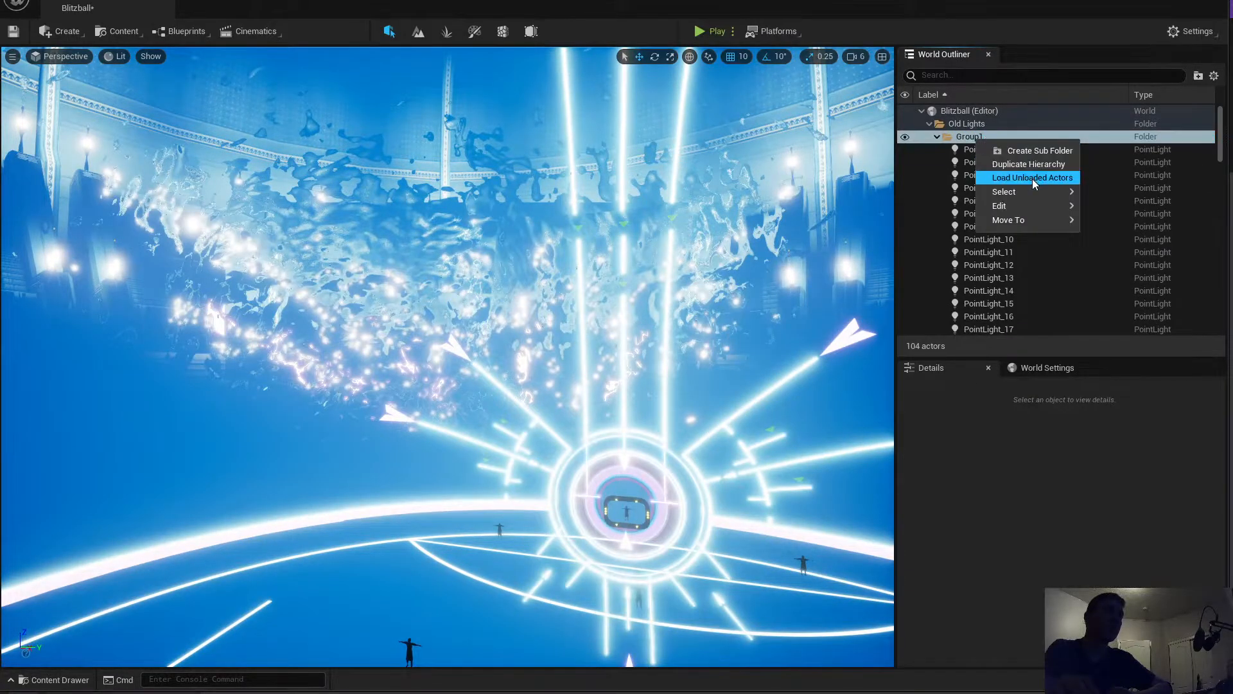
left_click(1134, 214)
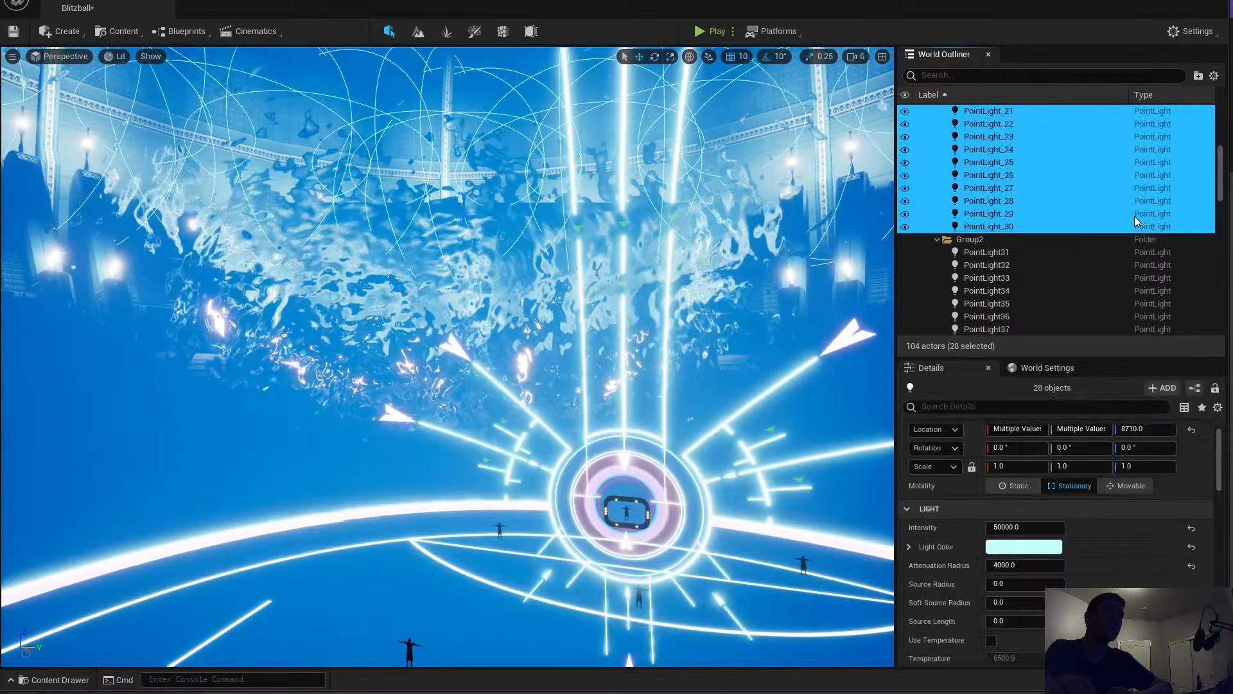
left_click(1014, 528)
left_click(1013, 527)
key("BackSpace")
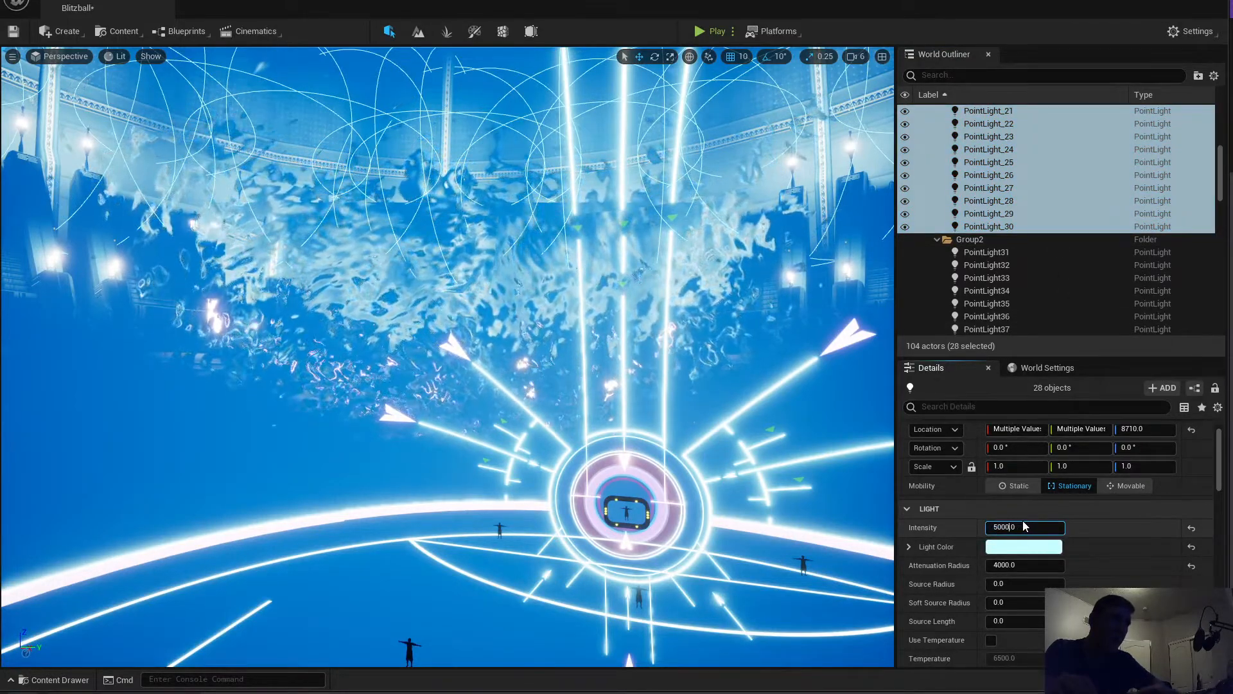
key("Return")
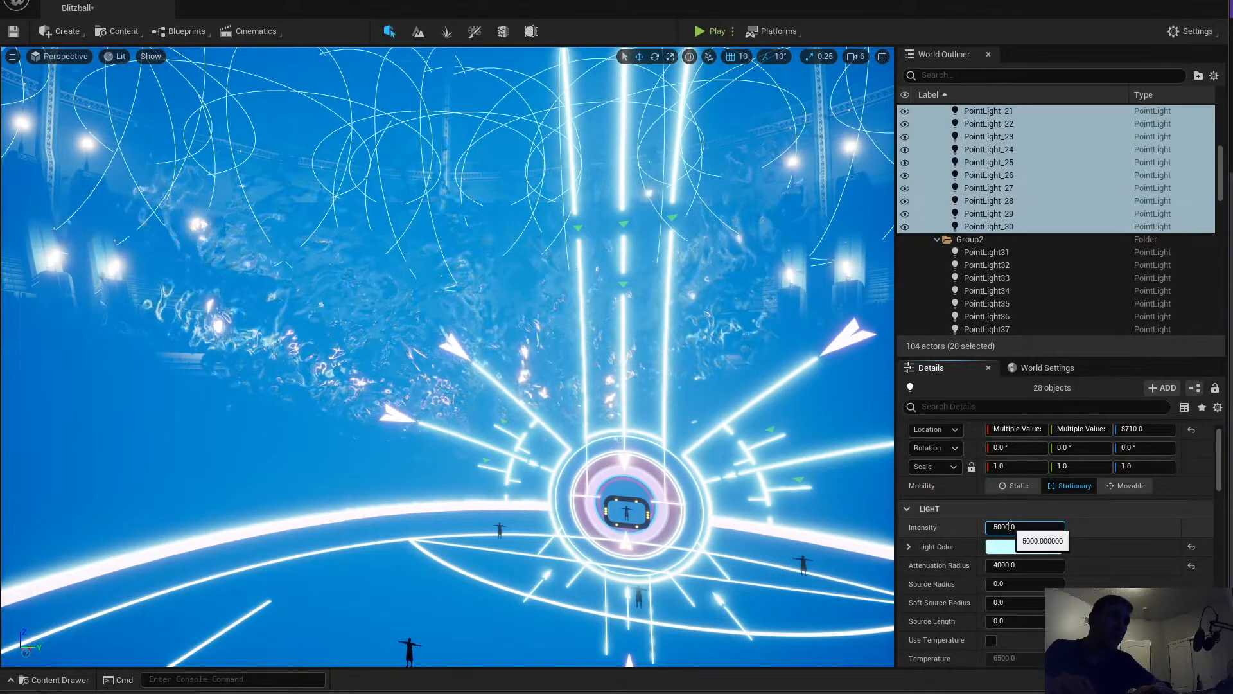
Step: Raise the intensity of the selected Group1 point lights to 10000
left_click(1013, 528)
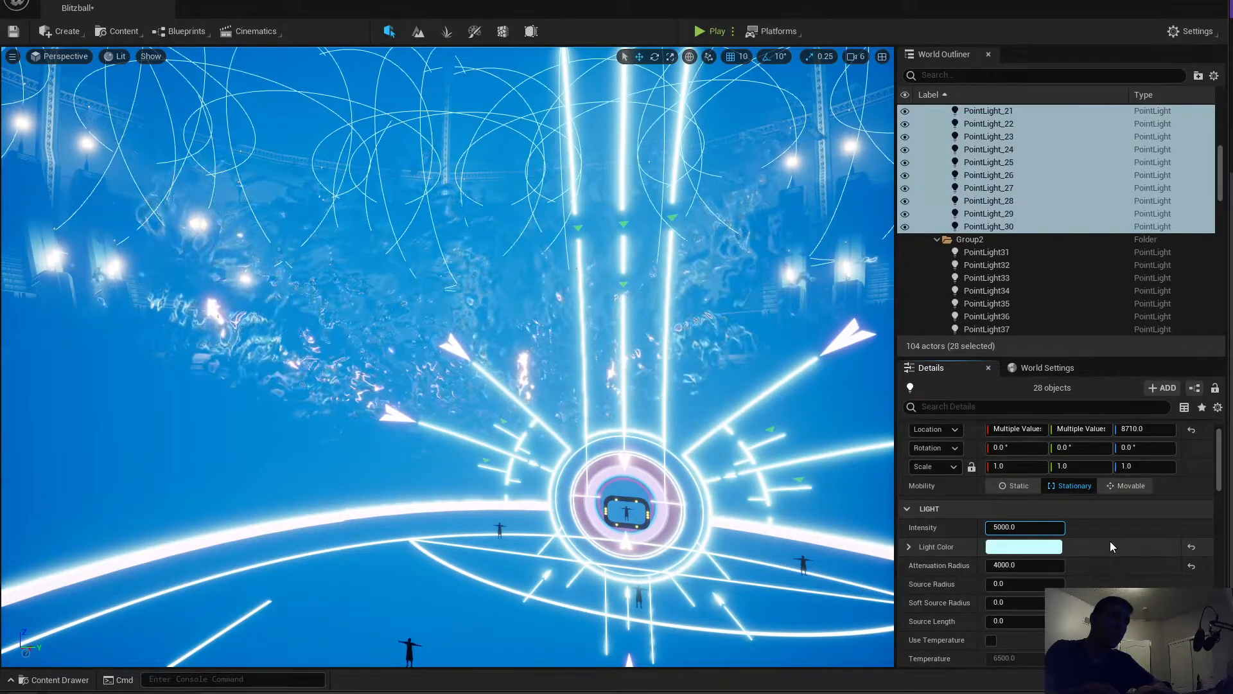
type("0")
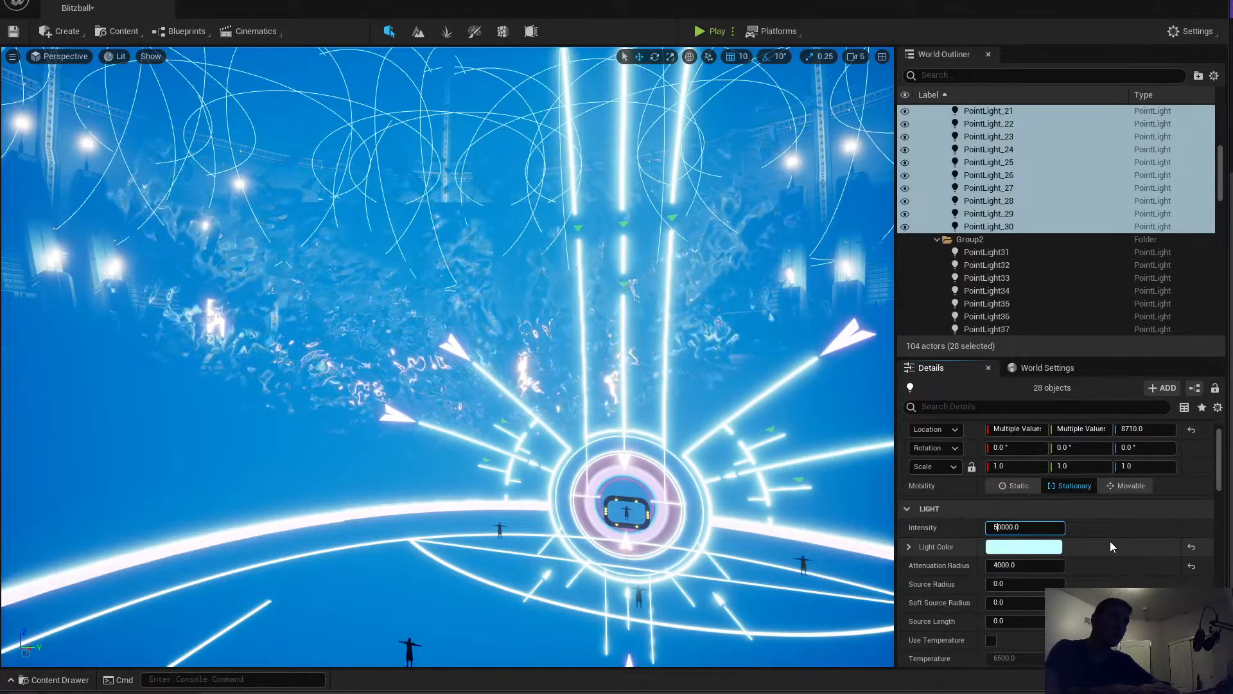
key("BackSpace")
type("1")
key("Return")
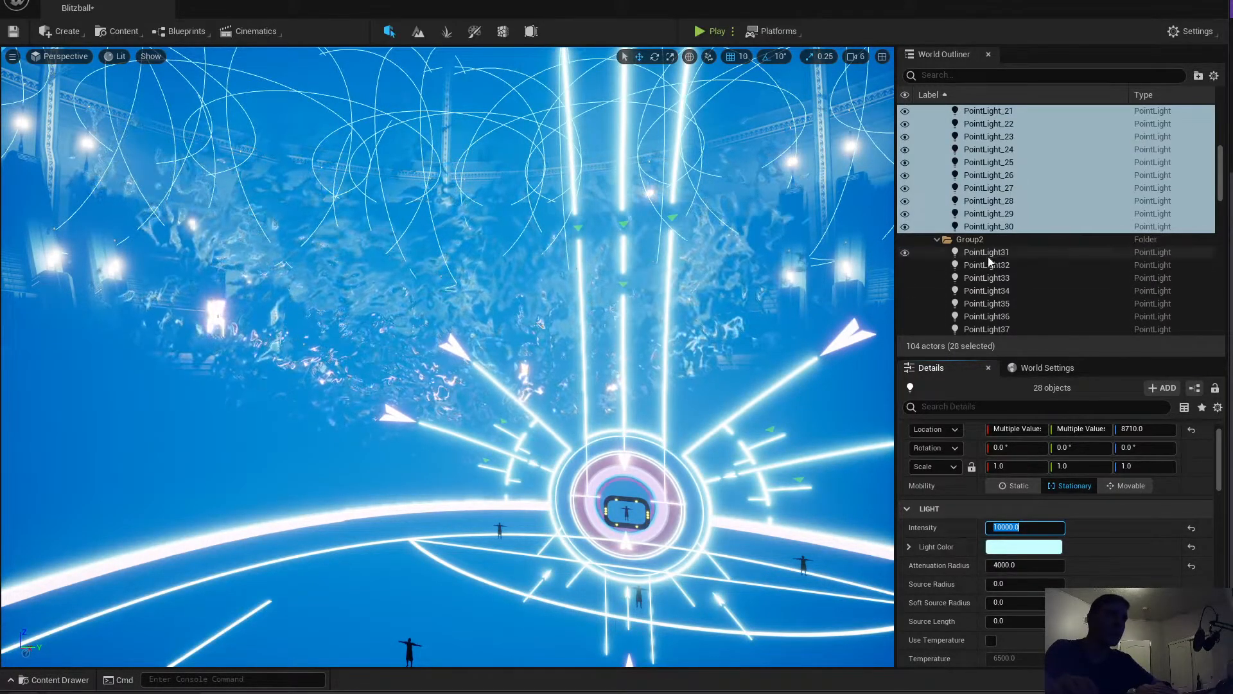
Step: Select all descendants of the Group2 folder and inspect these point lights from farther back in the arena
left_click(972, 256)
right_click(971, 257)
right_click(974, 241)
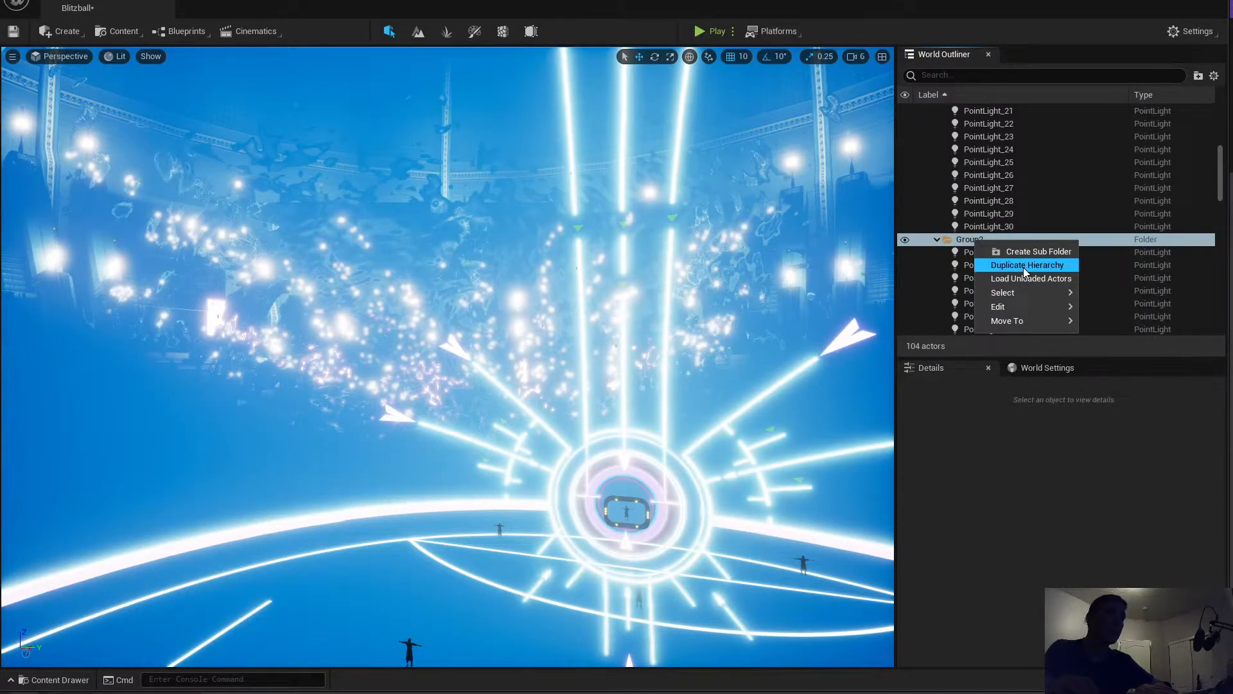
mouse_move(1028, 292)
left_click(1118, 311)
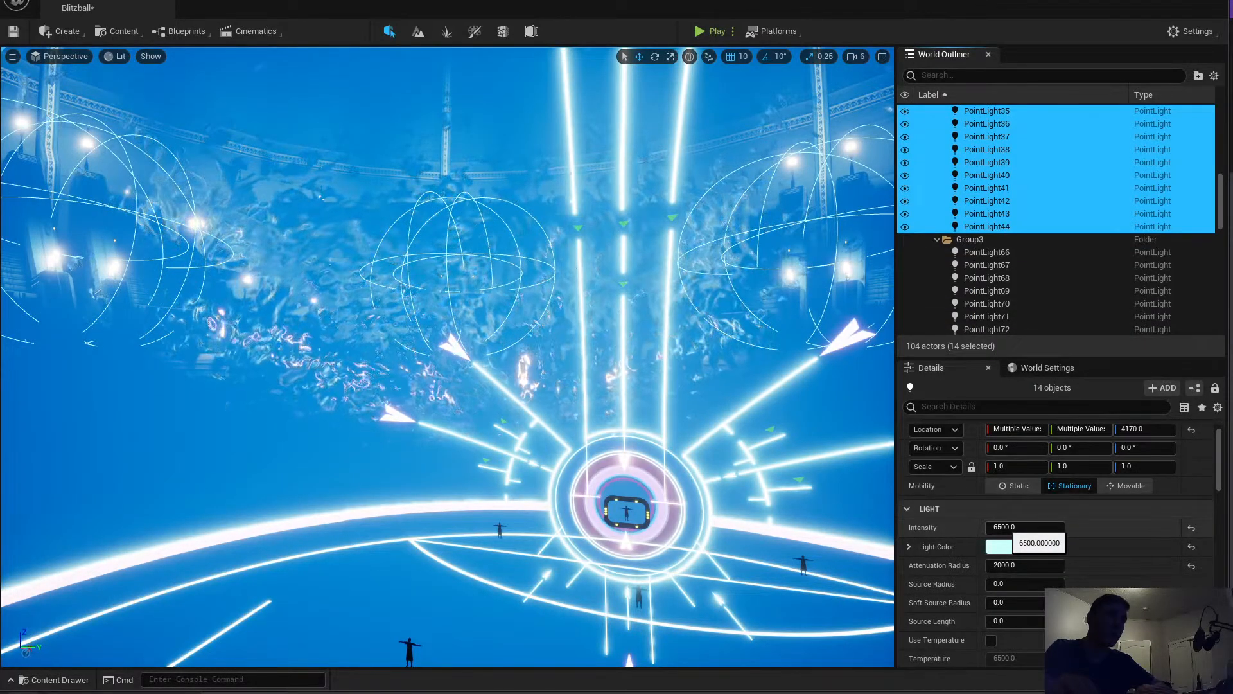
right_click_drag(740, 434, 842, 429)
key("s")
key("d")
key("q")
right_click_drag(637, 347, 637, 382)
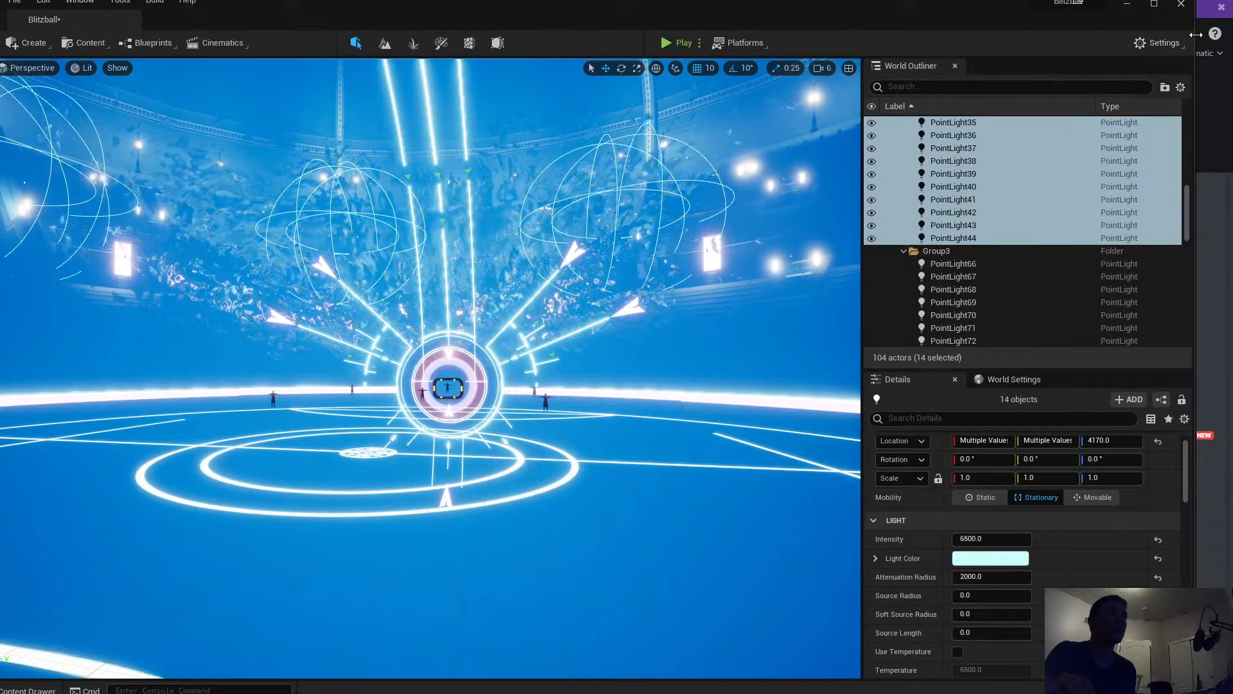
Step: Narrow the editor window to free space beside it and give the viewport more width than the side panels
left_click_drag(1196, 34, 799, 35)
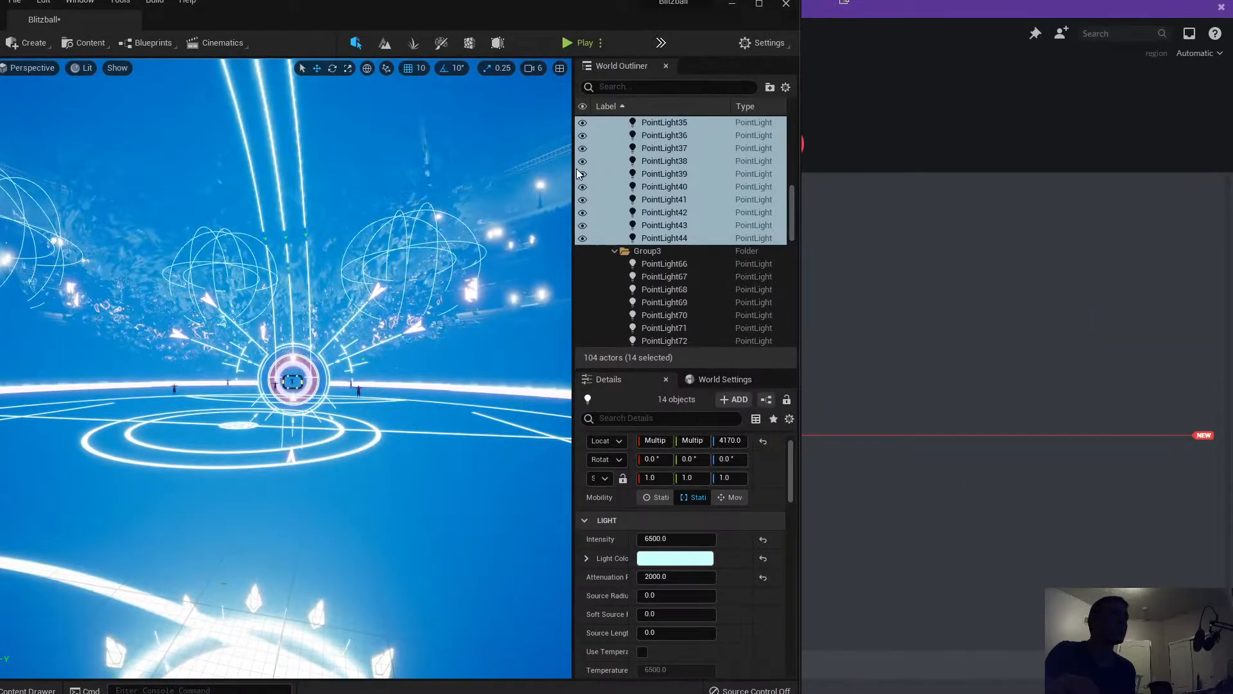
left_click(571, 168)
left_click_drag(575, 166, 633, 163)
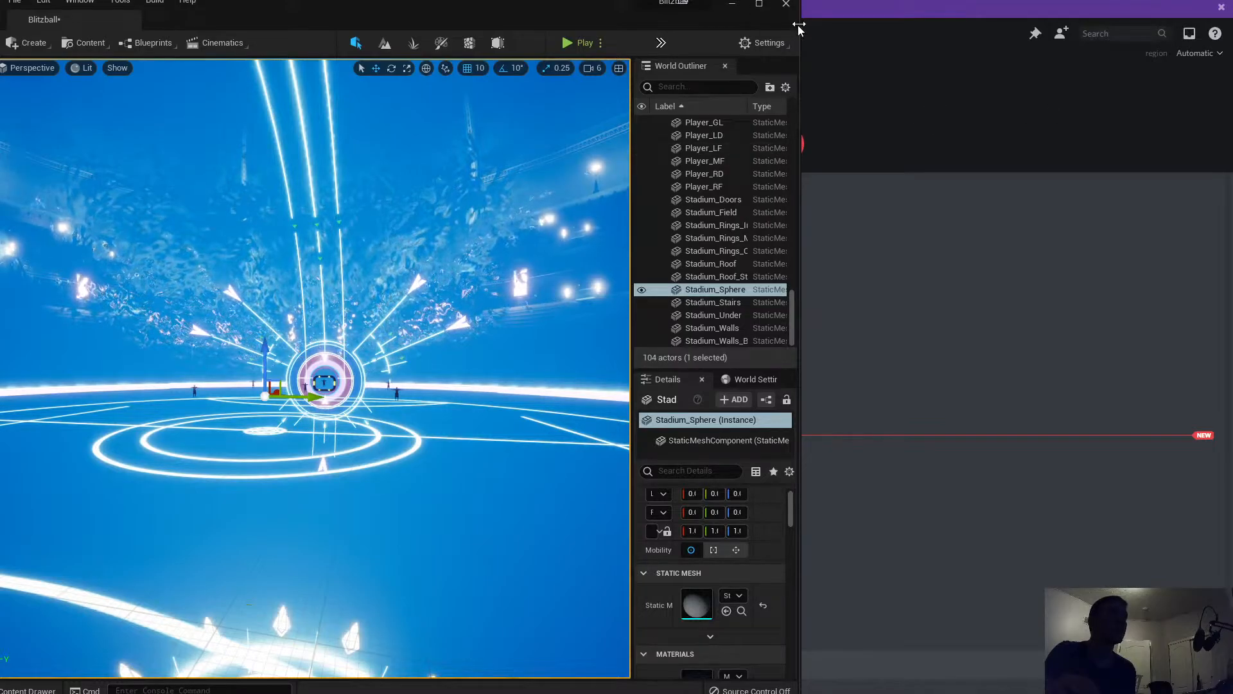
left_click_drag(801, 37, 758, 36)
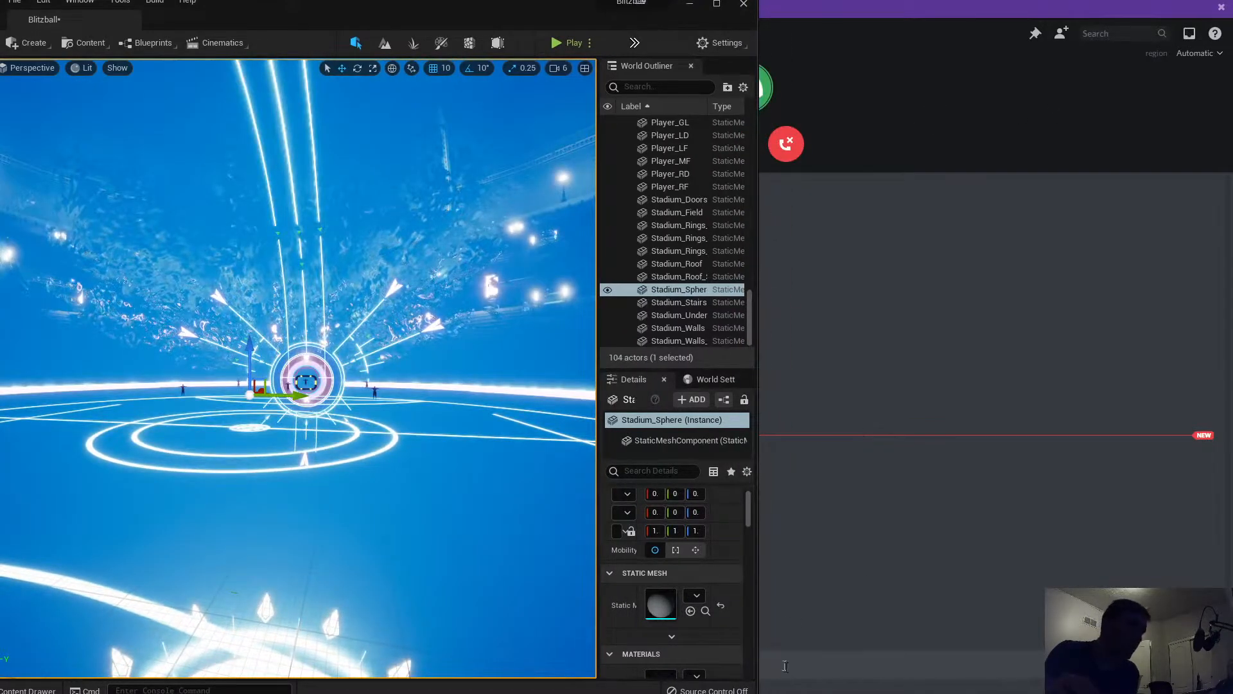
Step: Open ZanarkandBlitzBall Sphere reference 12.png from the reference images folder and fit its viewer beside the editor window
key("alt+Tab")
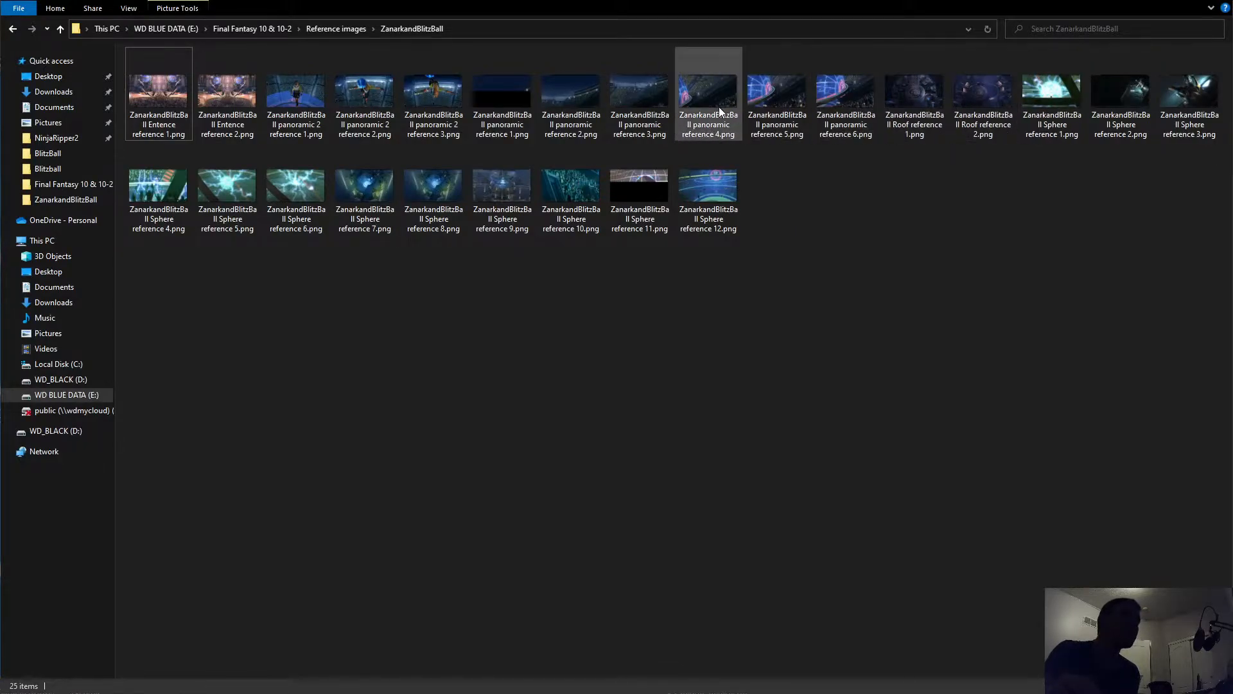
double_click(708, 187)
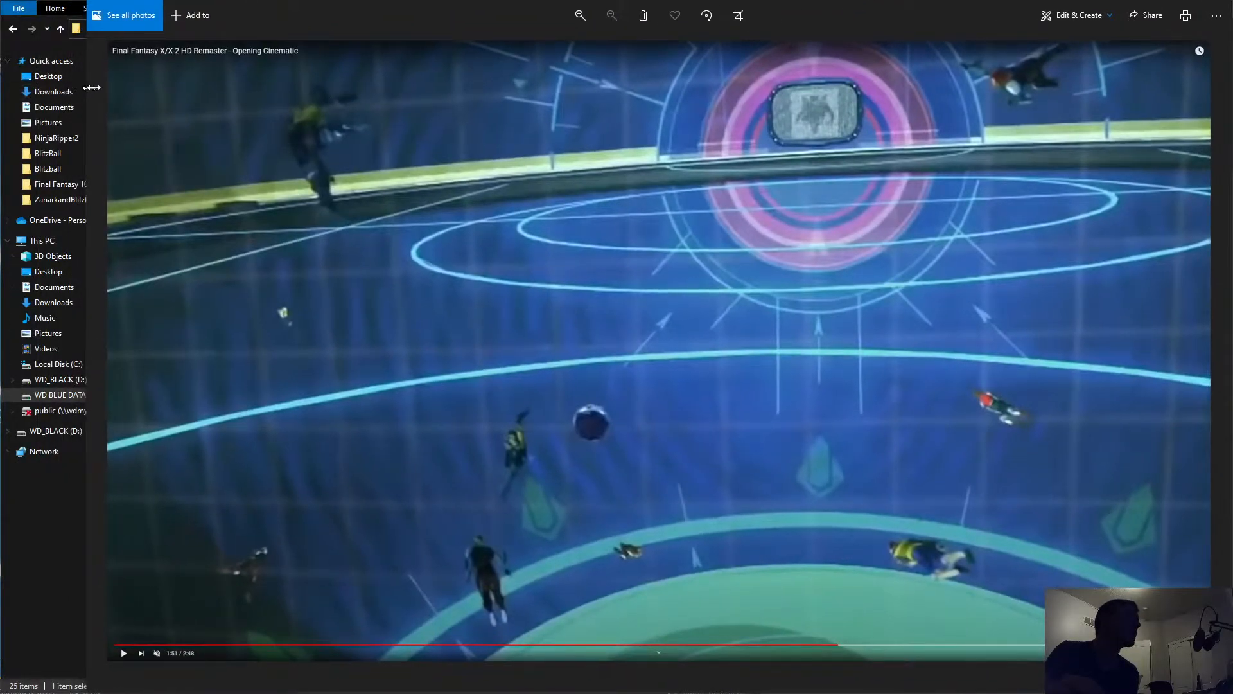
left_click_drag(87, 84, 813, 82)
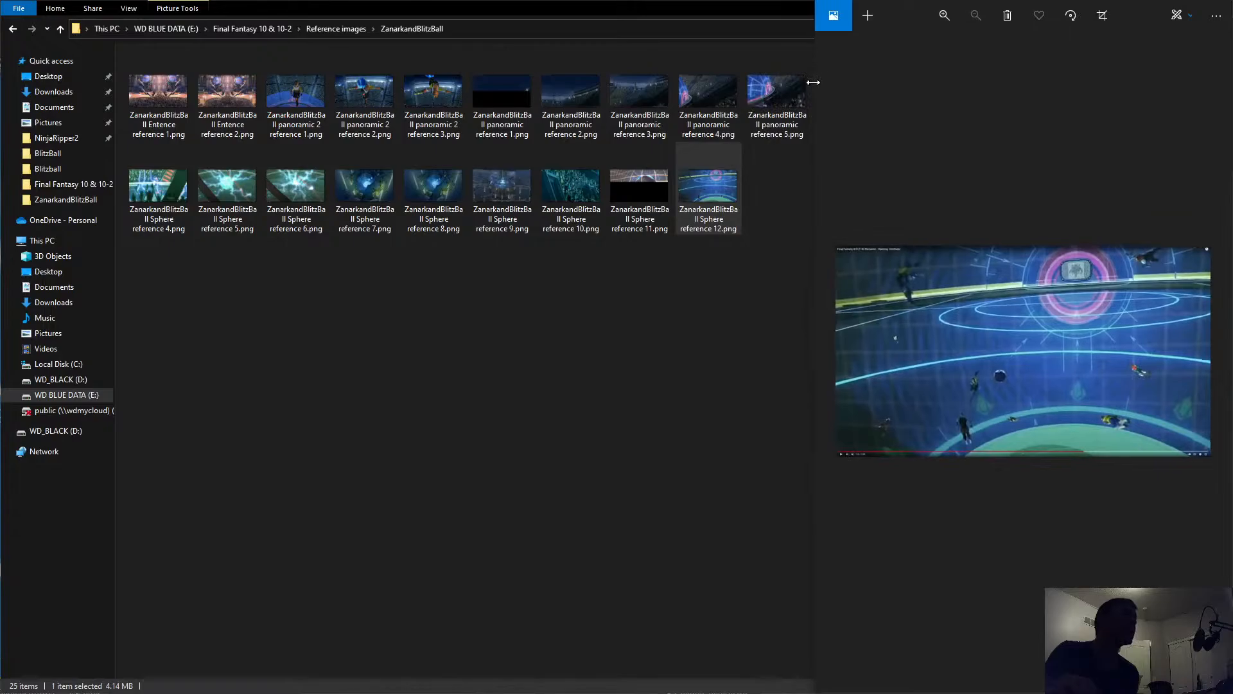
left_click(768, 13)
left_click(1160, 0)
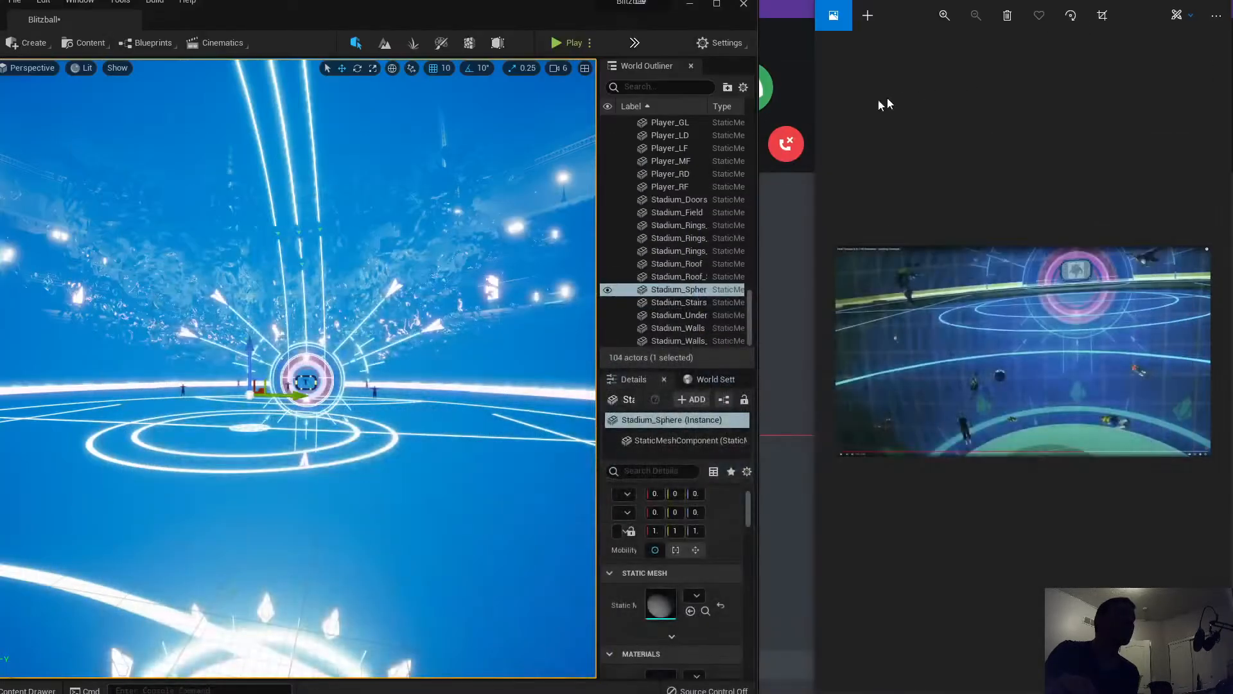
left_click_drag(813, 95, 757, 95)
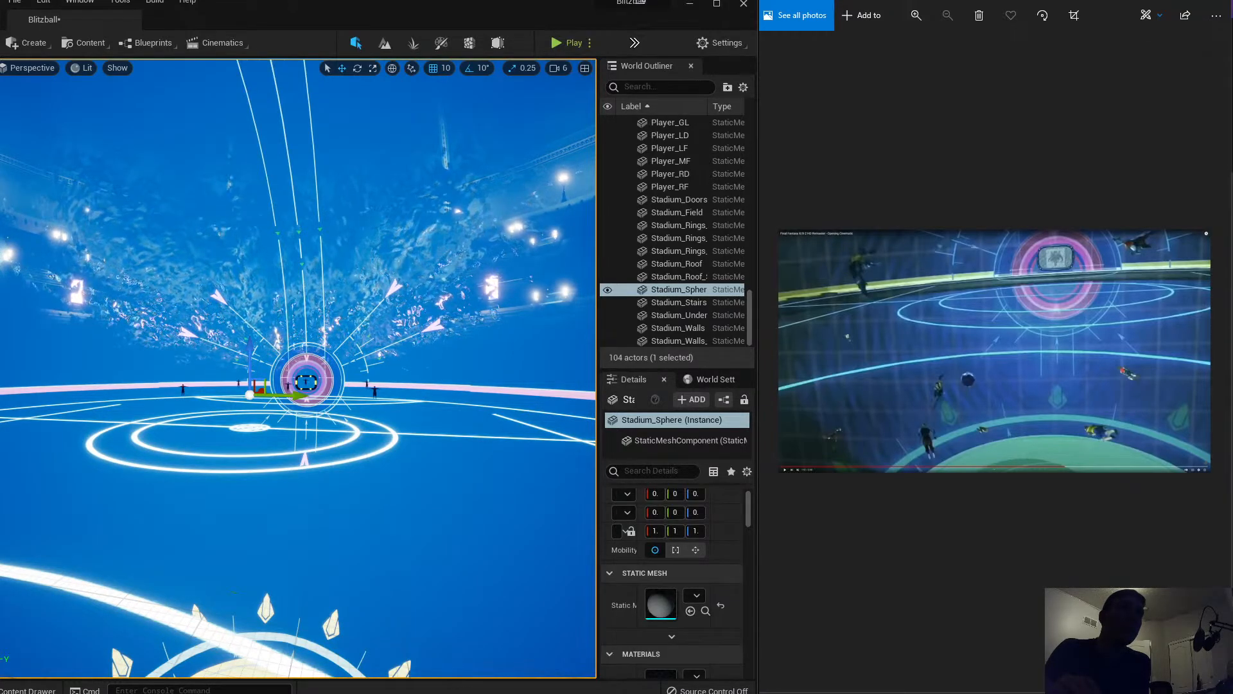
Step: Save the Blitzball level and compare the field markings with the reference image from a closer, higher viewpoint
key("ctrl+s")
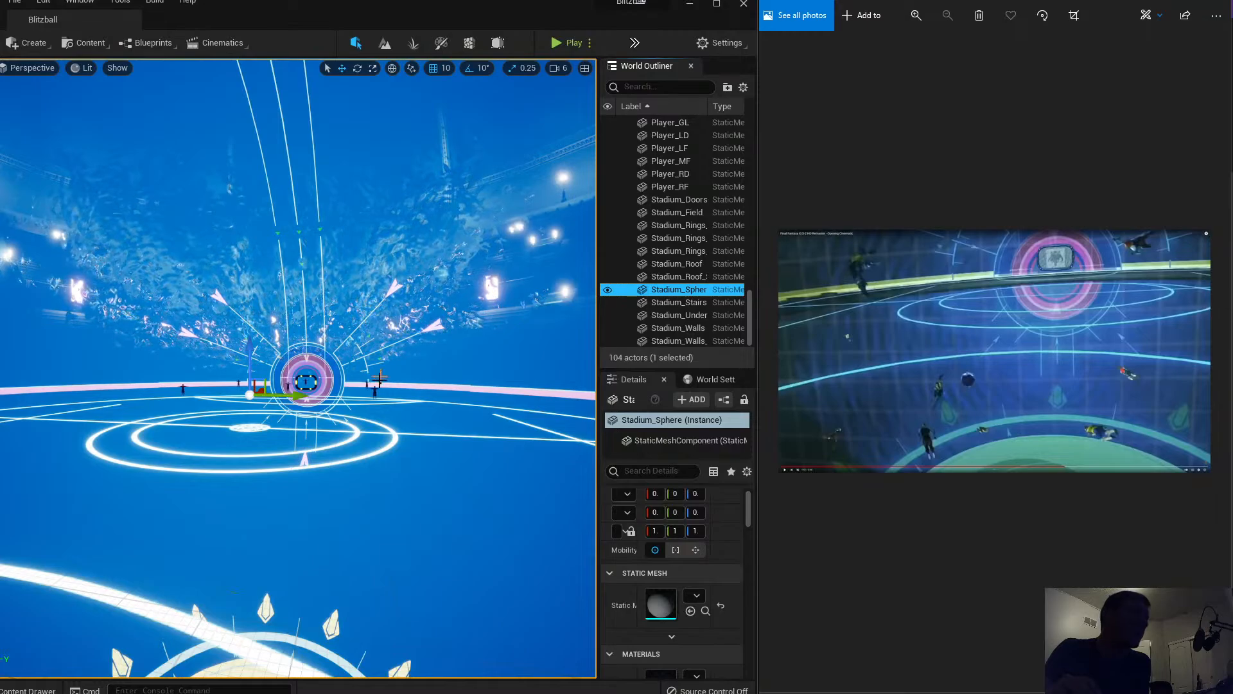
right_click_drag(488, 324, 666, 298)
key("w")
key("w")
key("s")
key("w")
key("s")
key("s")
key("w")
key("w")
key("s")
key("w")
left_click_drag(298, 368, 298, 402)
right_click_drag(298, 368, 297, 437)
key("e")
right_click_drag(280, 279, 281, 279)
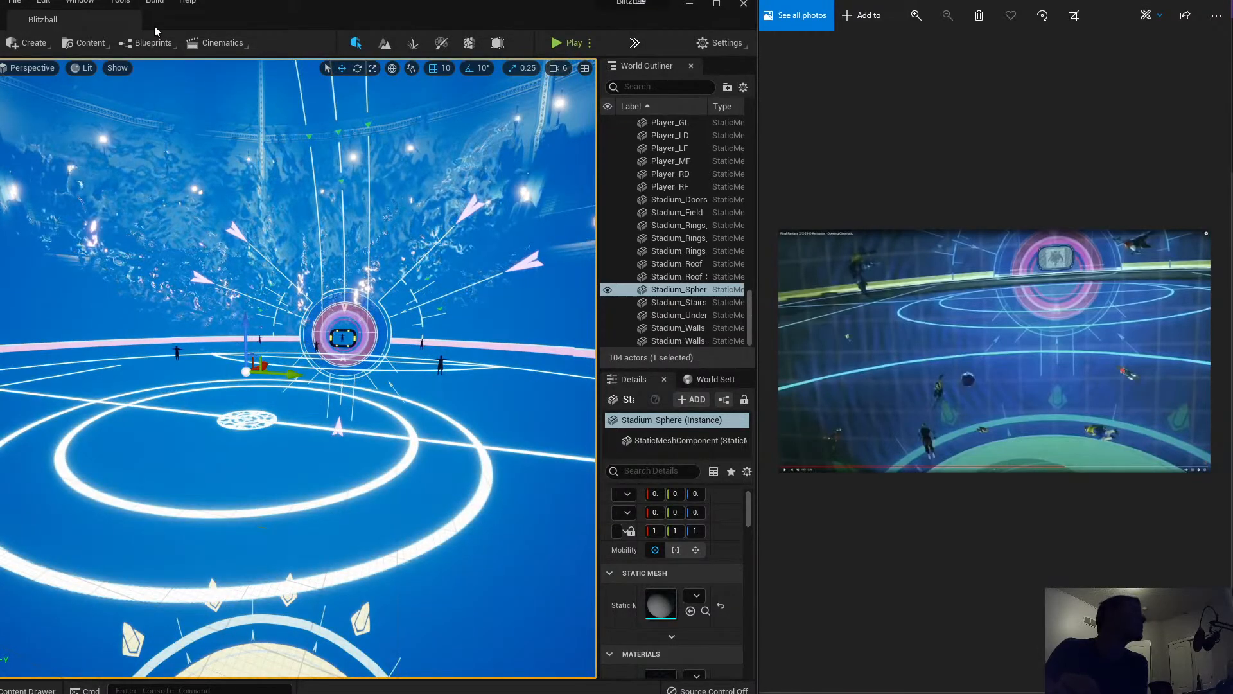
Step: Switch to Discord, end the direct call, join the General voice channel of the Final Fantasy X Remake server, and return to the editor
key("alt+Tab")
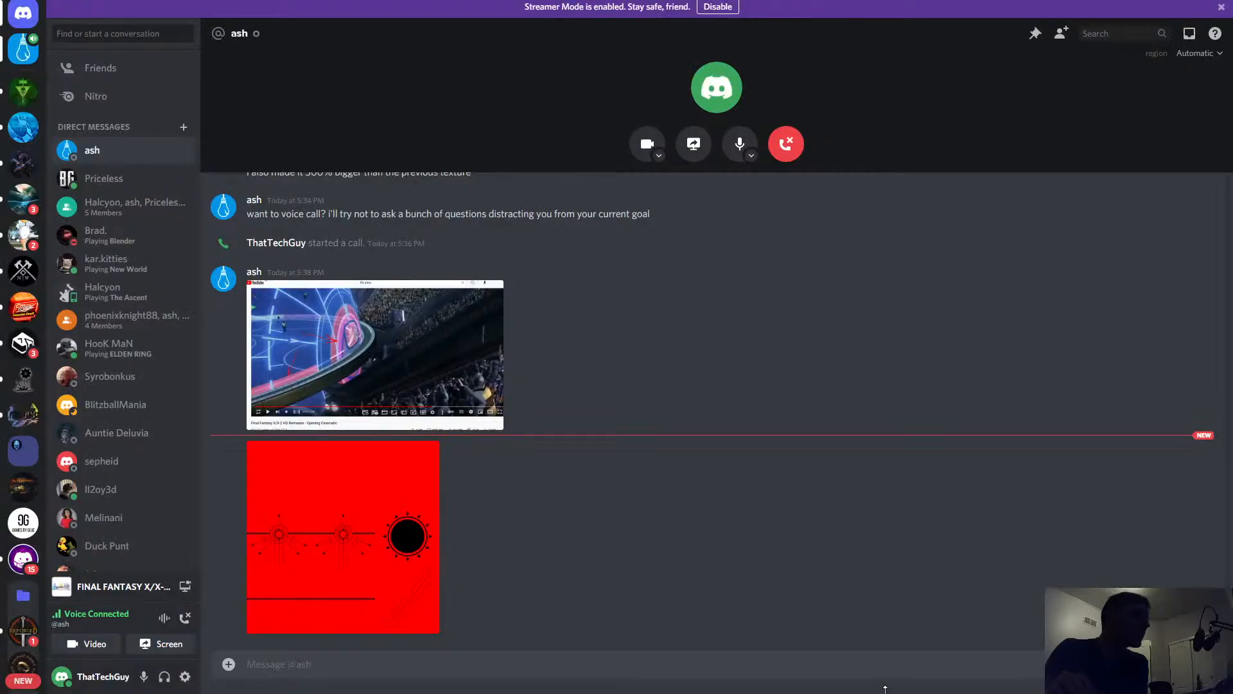
left_click(787, 146)
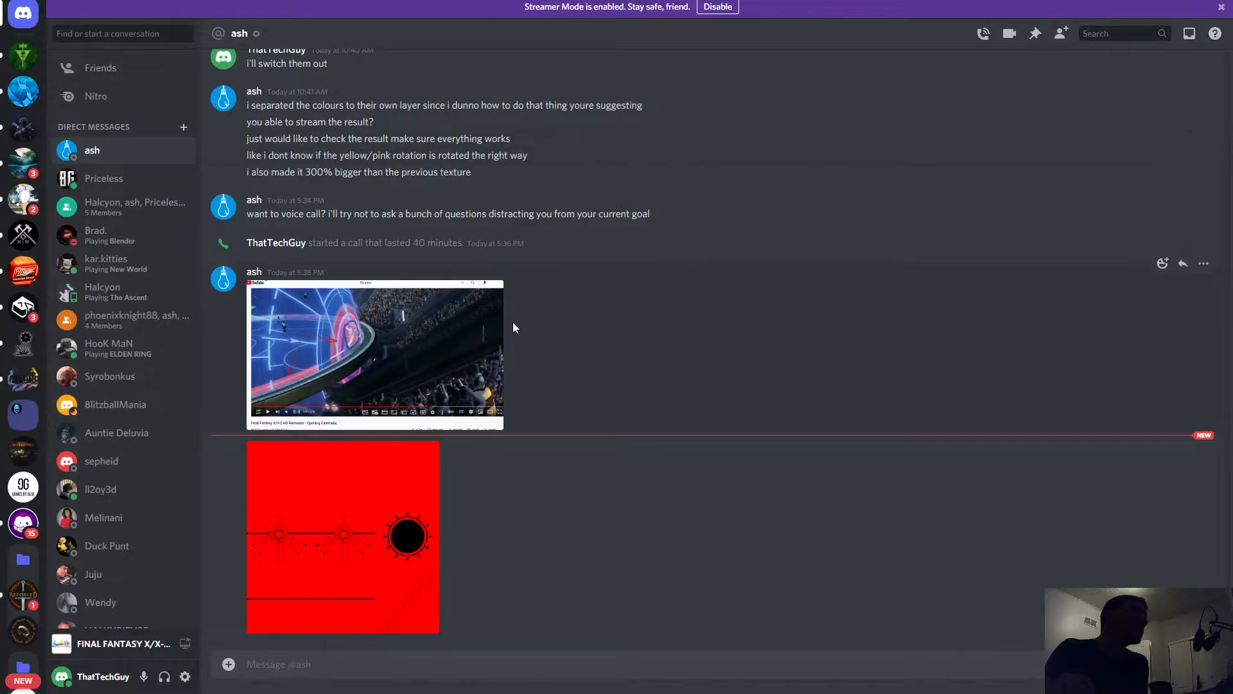
left_click(32, 379)
left_click(106, 360)
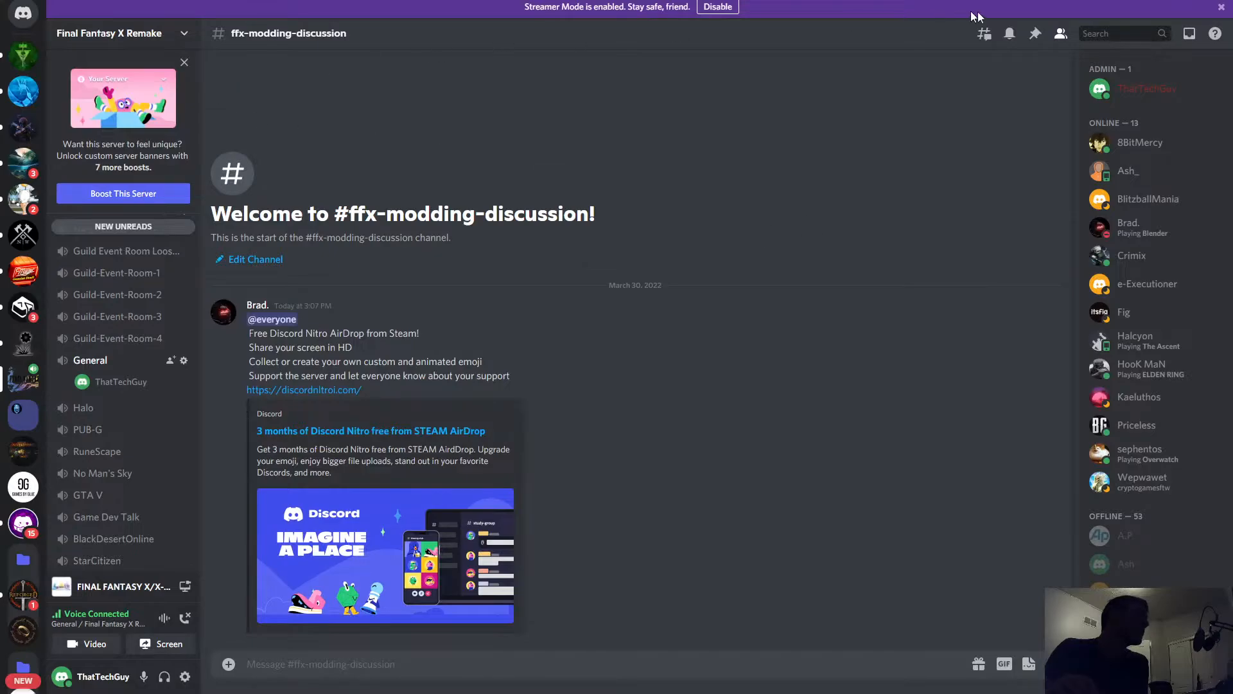
left_click(1184, 2)
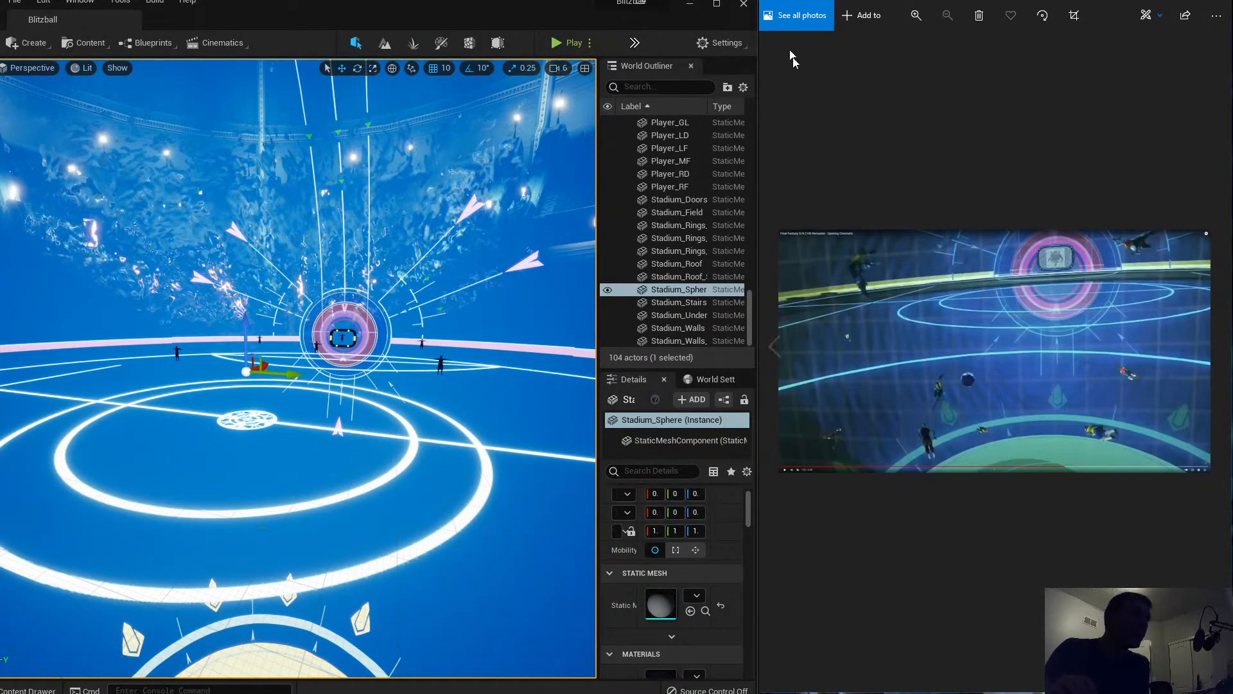
Step: Compare the sphere's pink boundary band up close with the reference image
mouse_move(315, 418)
right_mouse_down()
mouse_move(340, 391)
mouse_move(351, 306)
mouse_move(310, 369)
mouse_move(312, 298)
mouse_move(313, 352)
mouse_move(315, 321)
mouse_move(347, 340)
mouse_move(335, 357)
mouse_move(328, 324)
mouse_move(309, 376)
mouse_move(302, 364)
mouse_move(330, 435)
right_mouse_up()
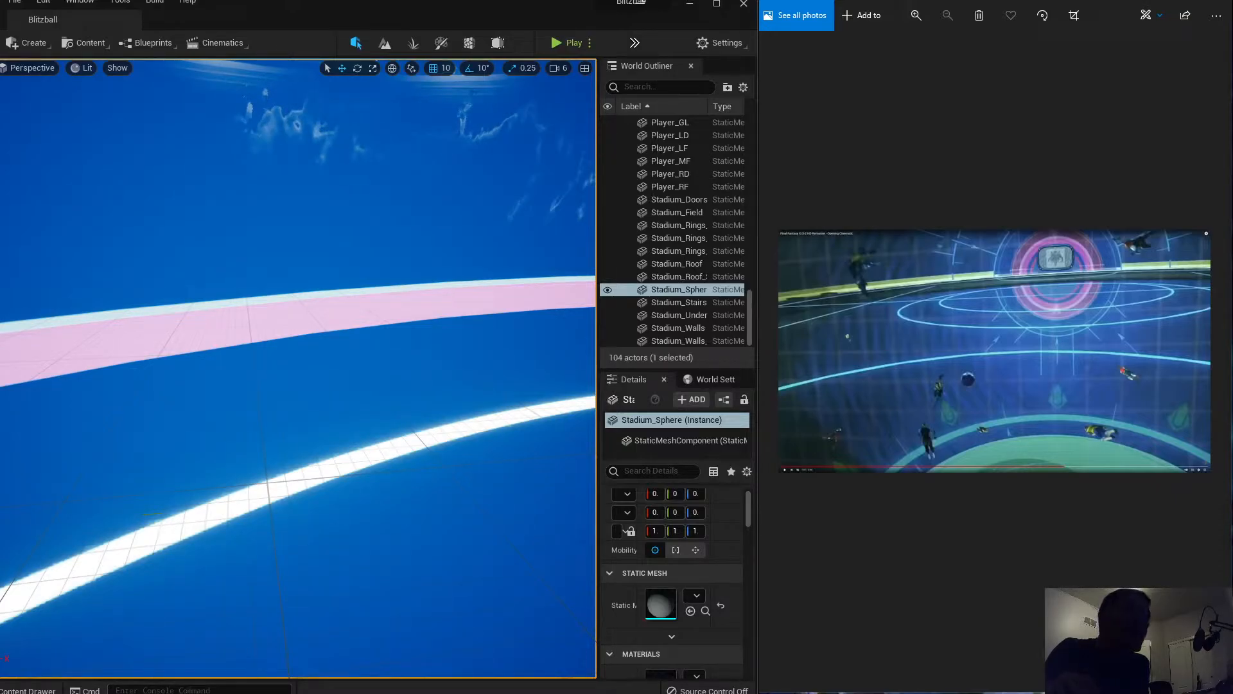
key("alt+Tab")
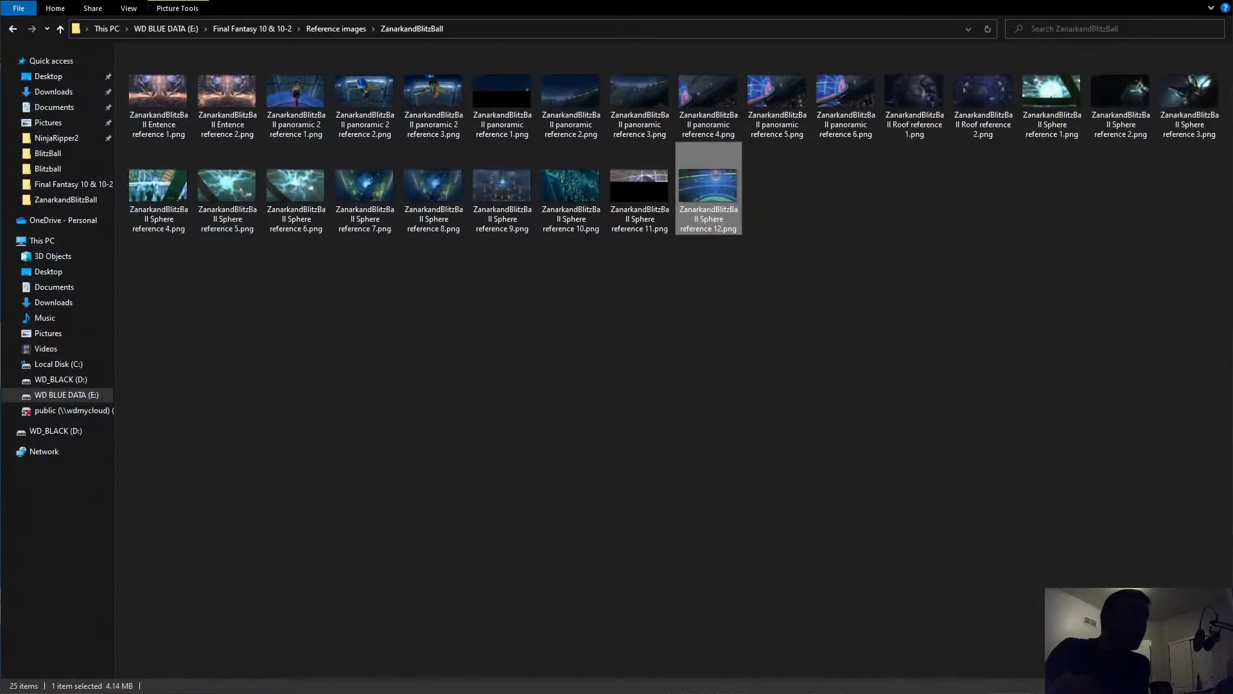
left_click(1175, 0)
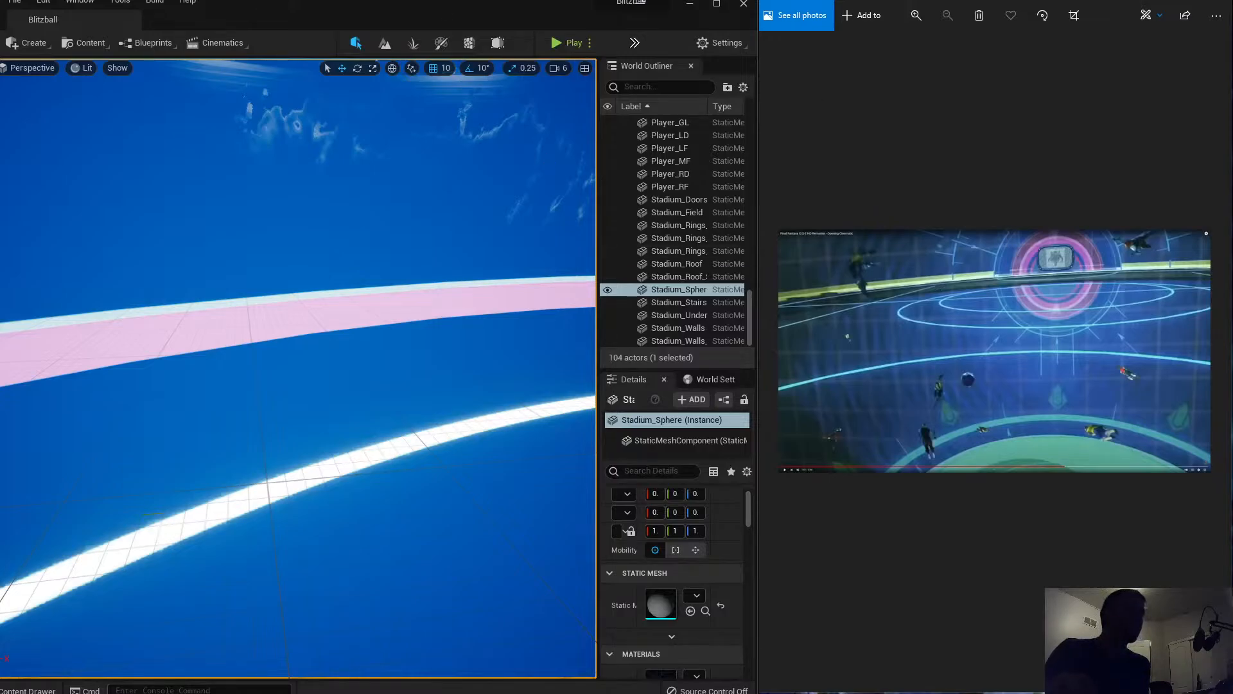
Step: Select the stadium field mesh, switch to the reference images folder, and open ZanarkandBlitzBall panoramic reference 4.png in the photo viewer
left_click(529, 604)
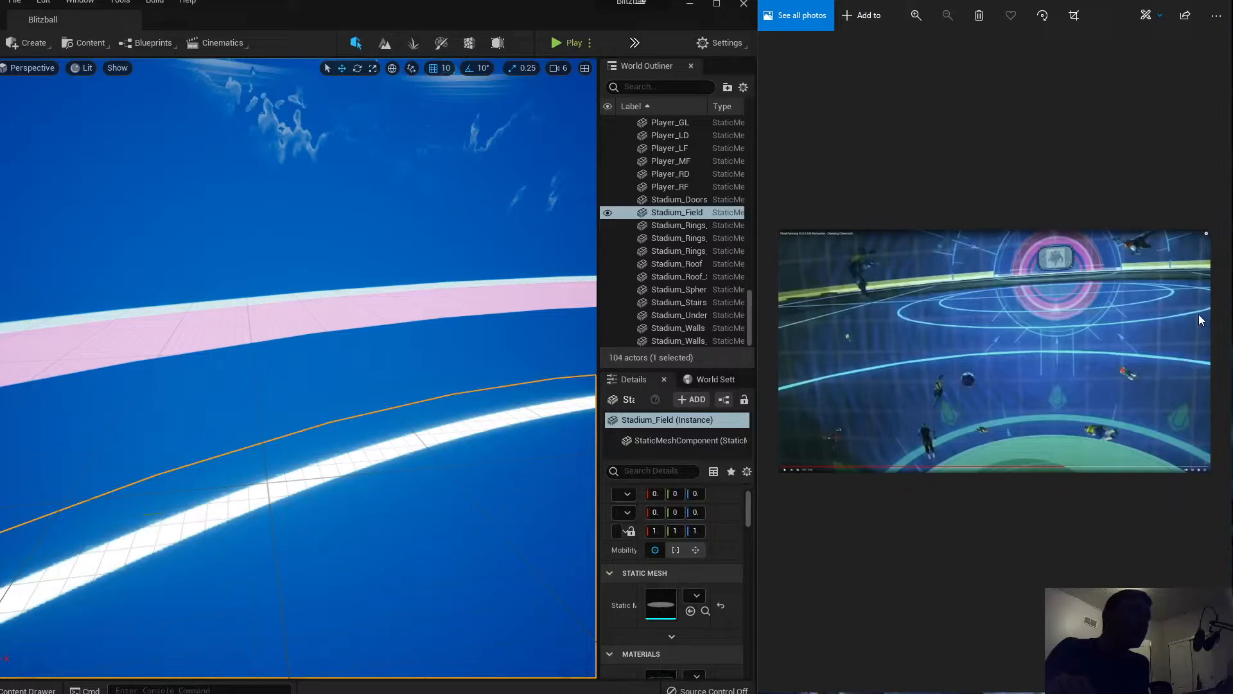
left_click_drag(980, 22, 828, 50)
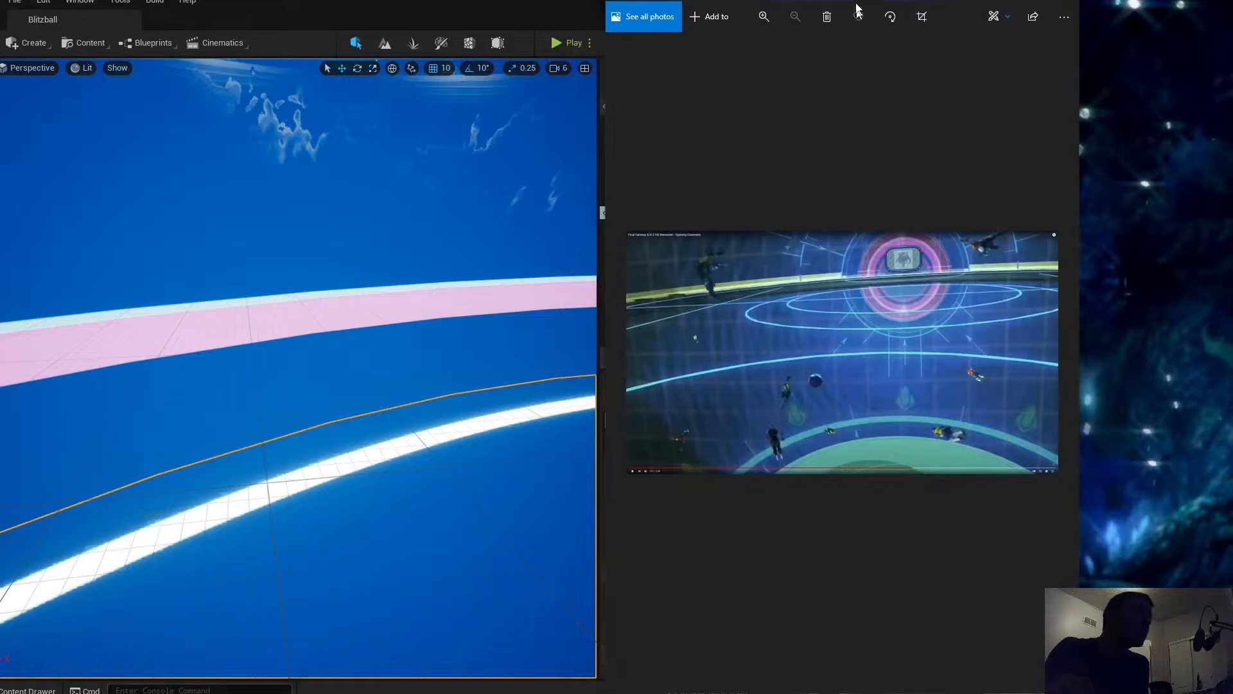
left_click_drag(857, 11, 971, 18)
key("super+Up")
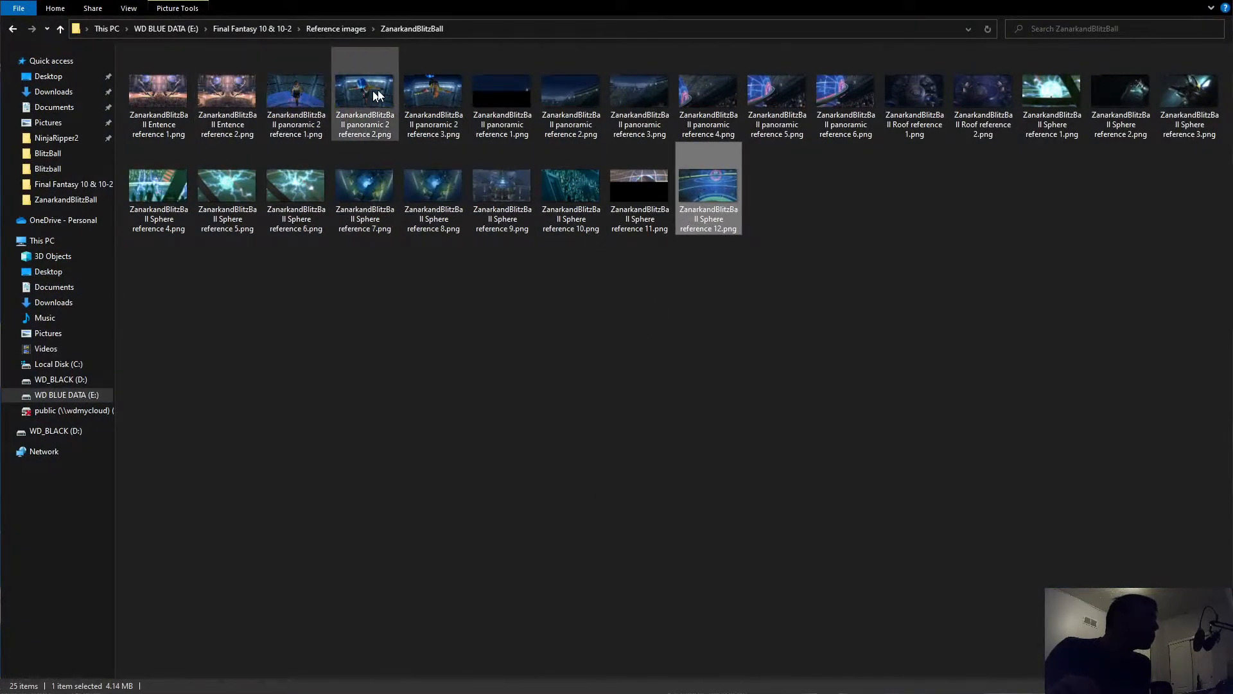
left_click(726, 95)
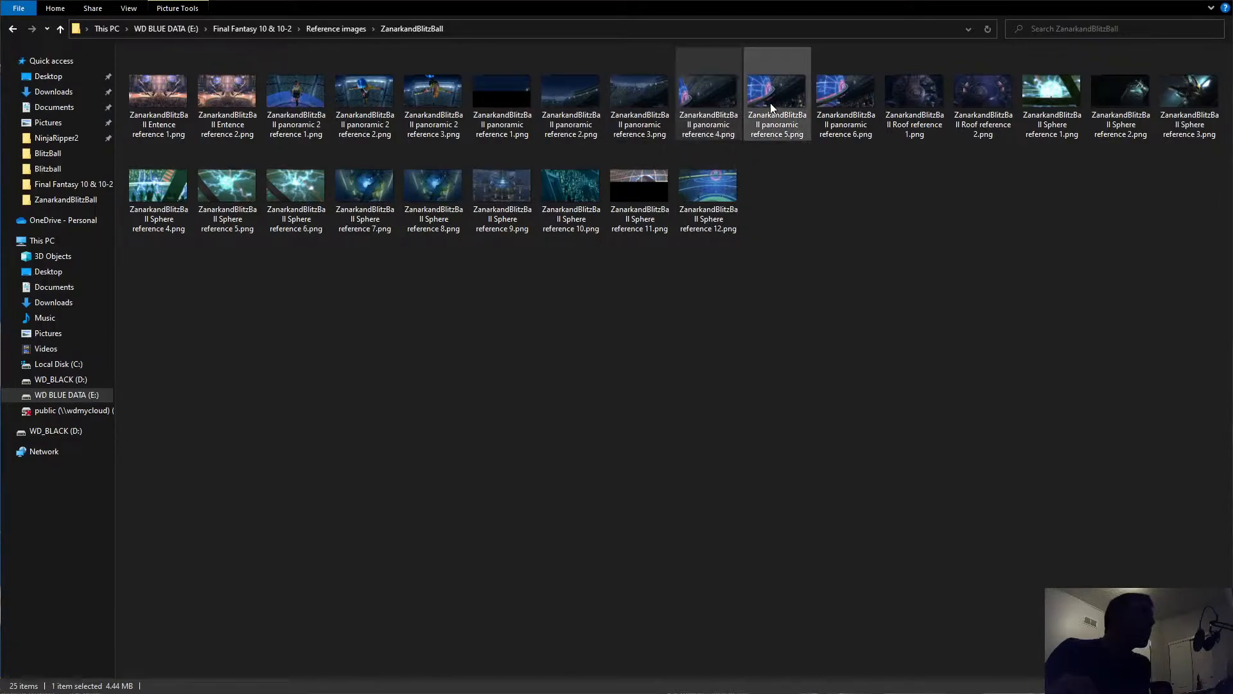
right_click(709, 98)
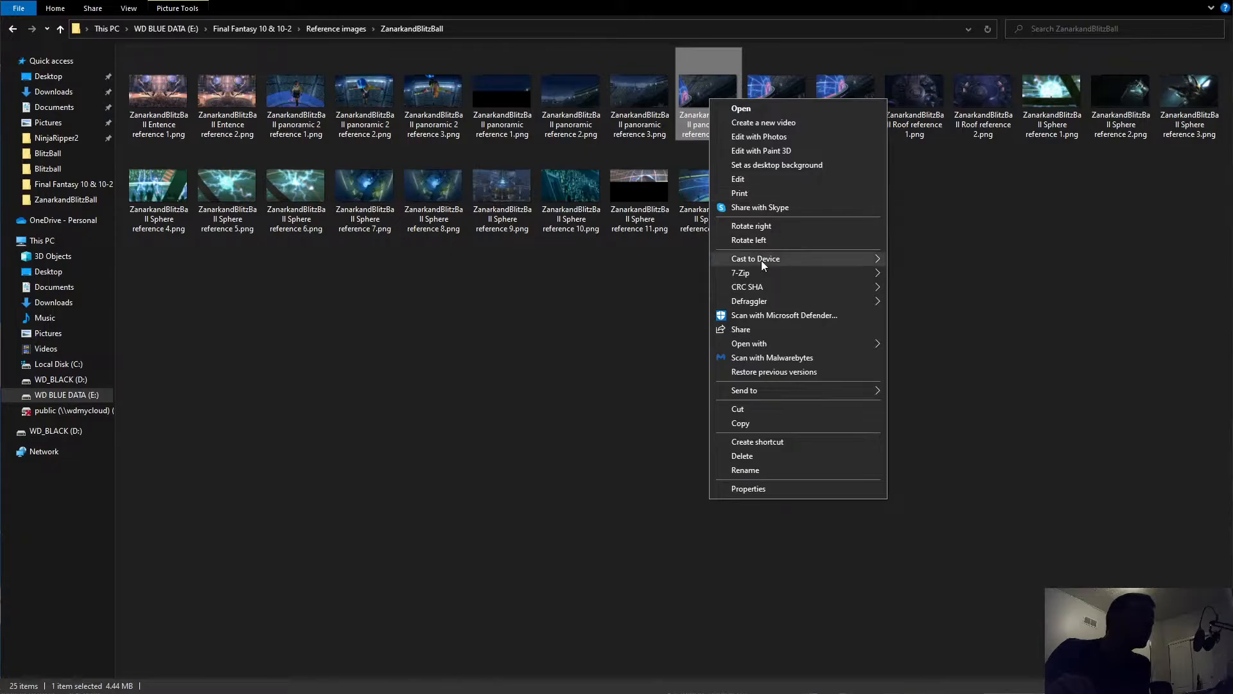
left_click(768, 352)
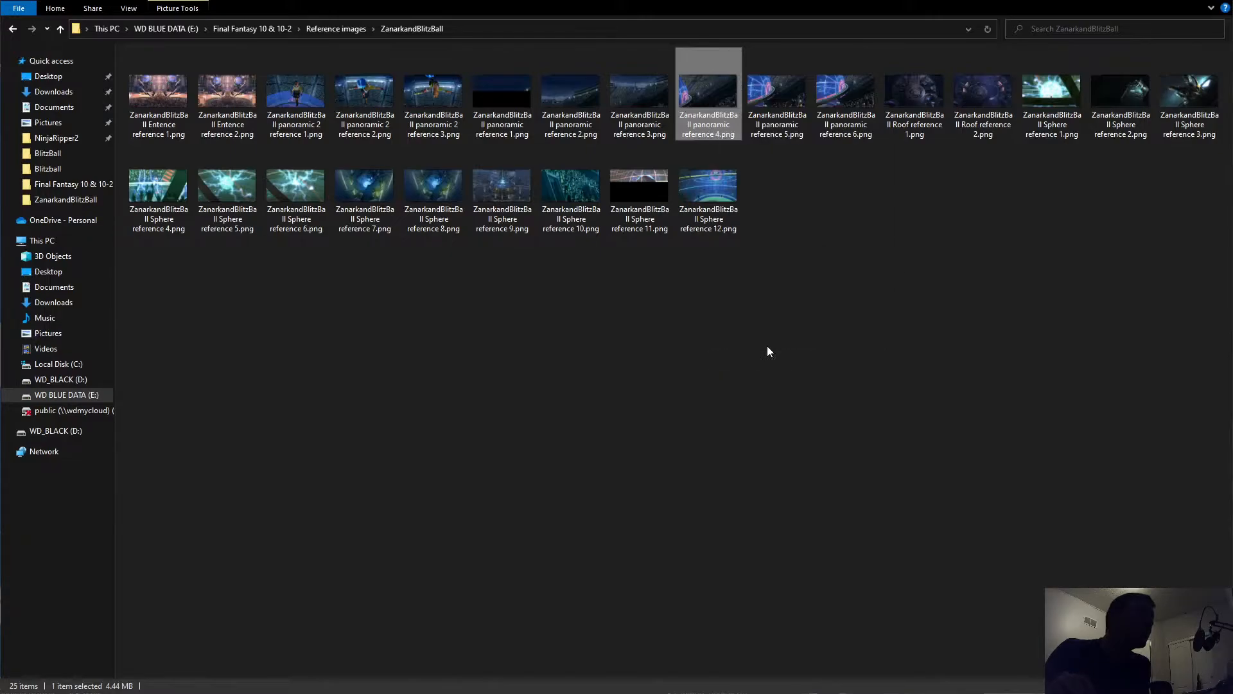
right_click(723, 103)
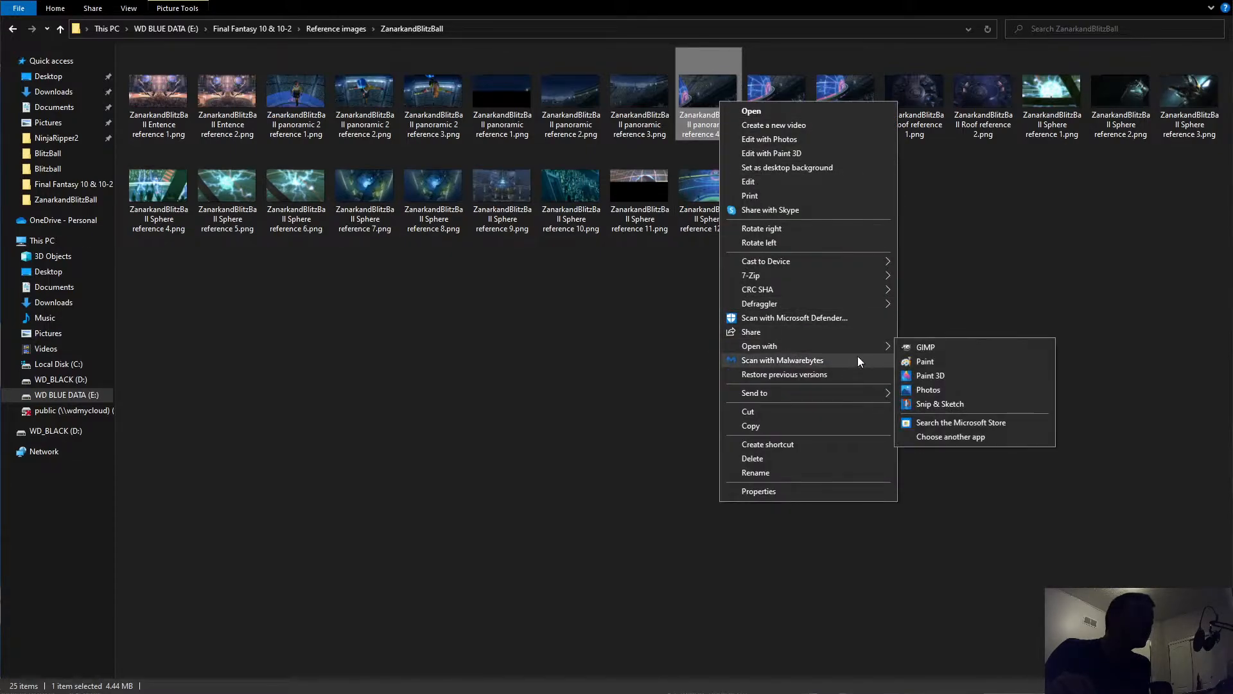
left_click(947, 383)
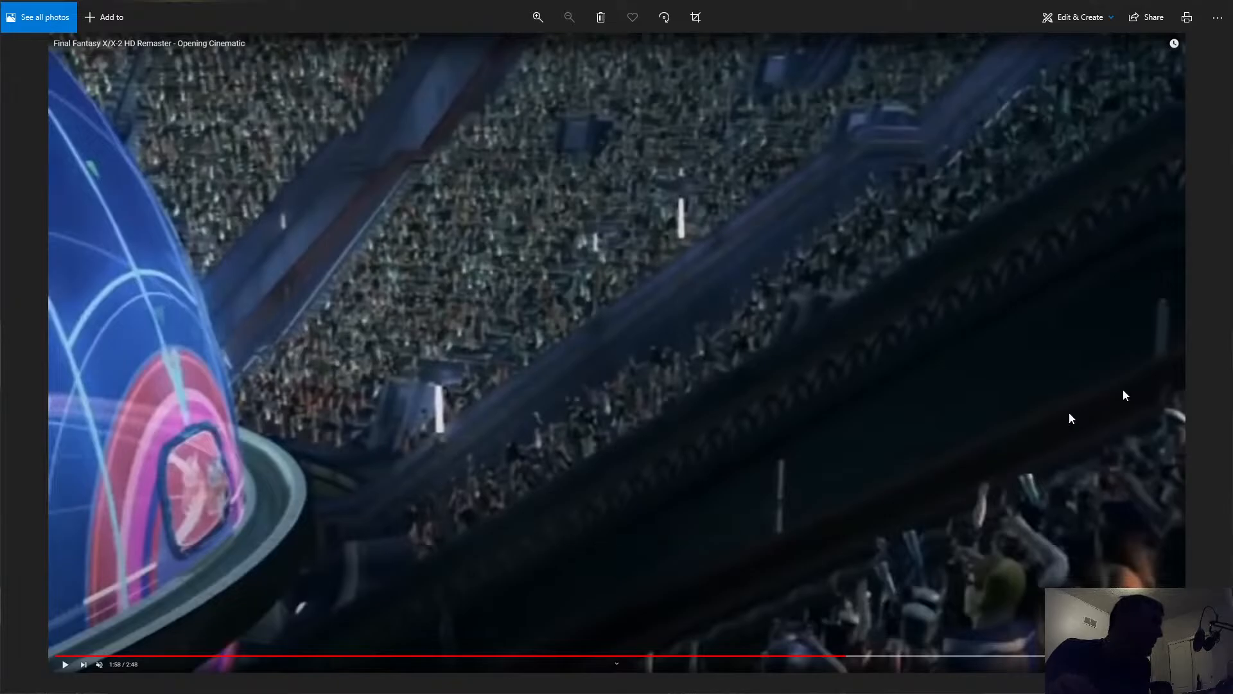
Step: Browse the following panoramic and roof reference images to study the sphere's boundary band and goal markings
left_click(1208, 349)
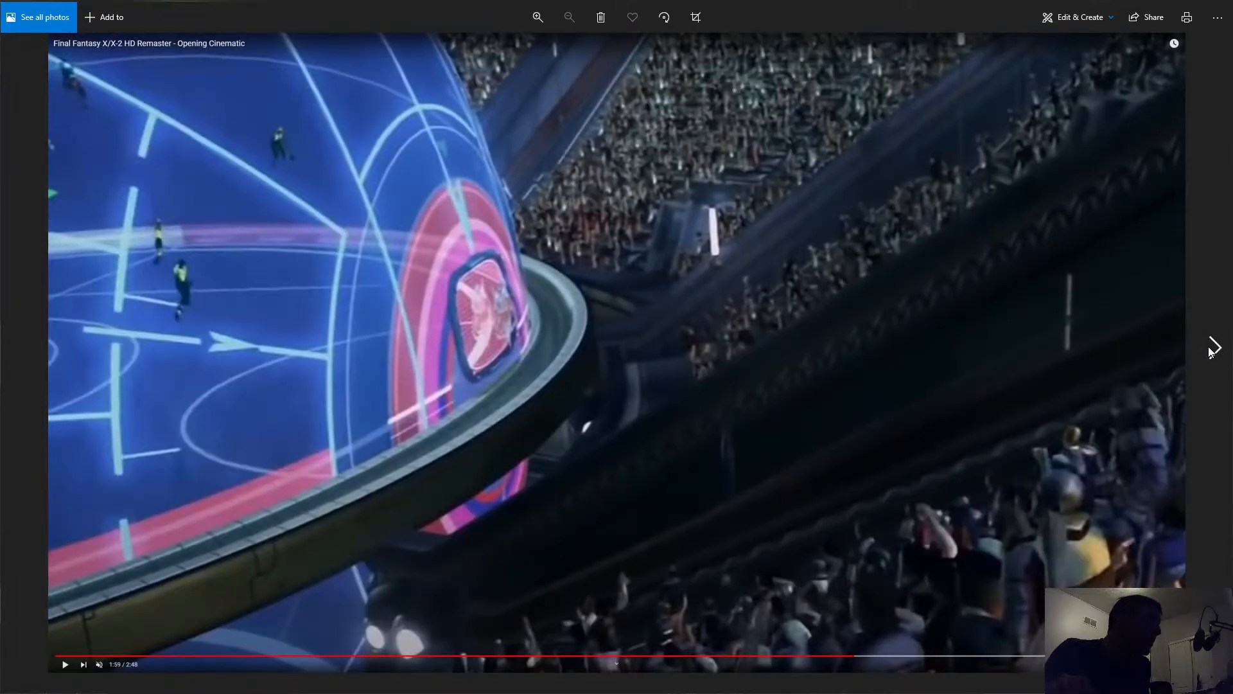
left_click(1209, 349)
left_click(1208, 348)
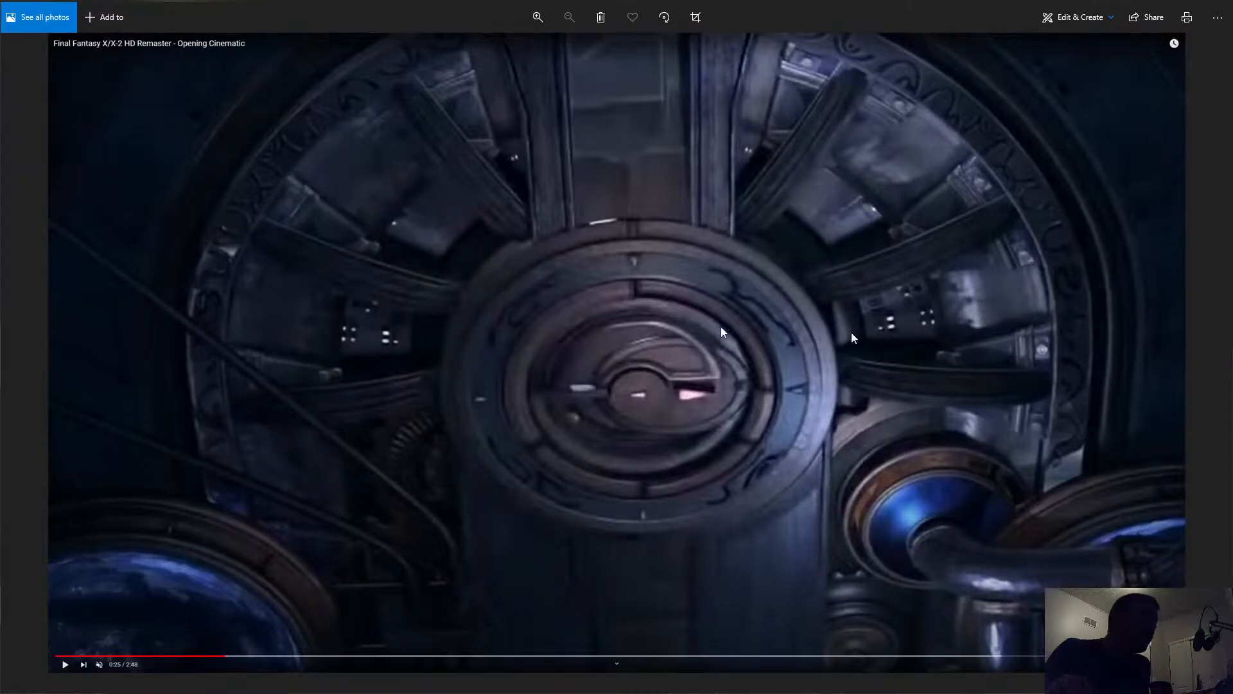
left_click(17, 347)
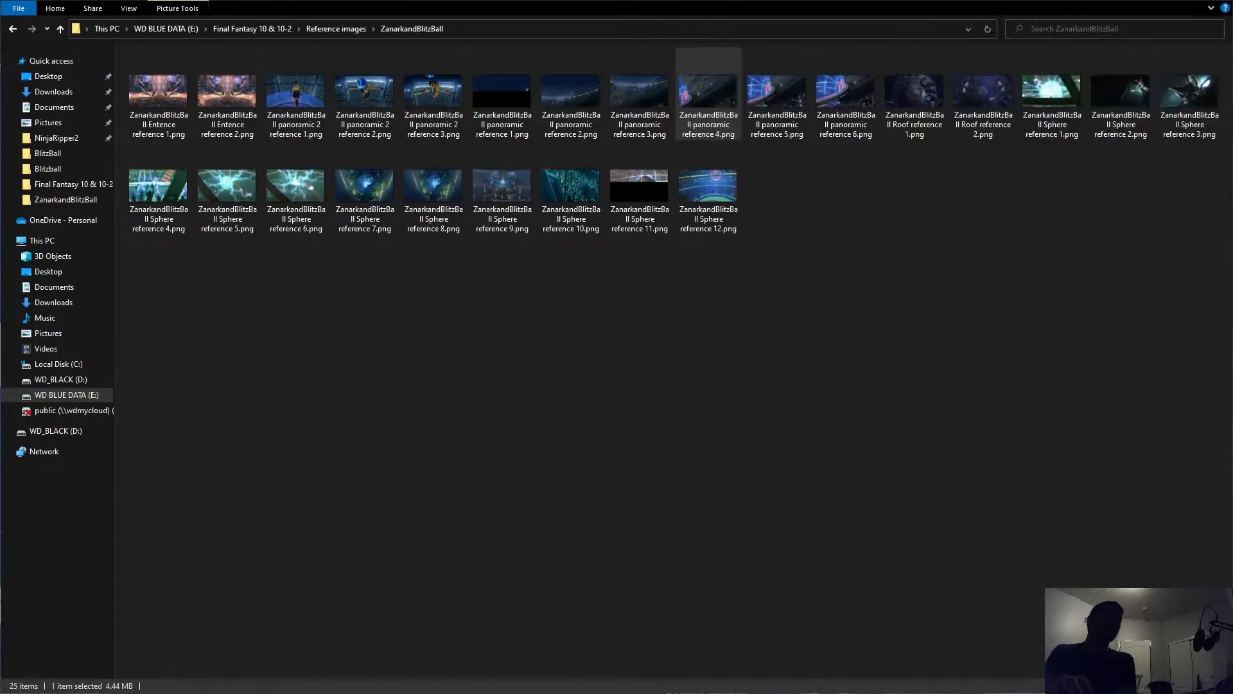
Step: Return from the reference images folder to the level editor, select the stadium sphere mesh, and maximize the editor window
left_click(1158, 1)
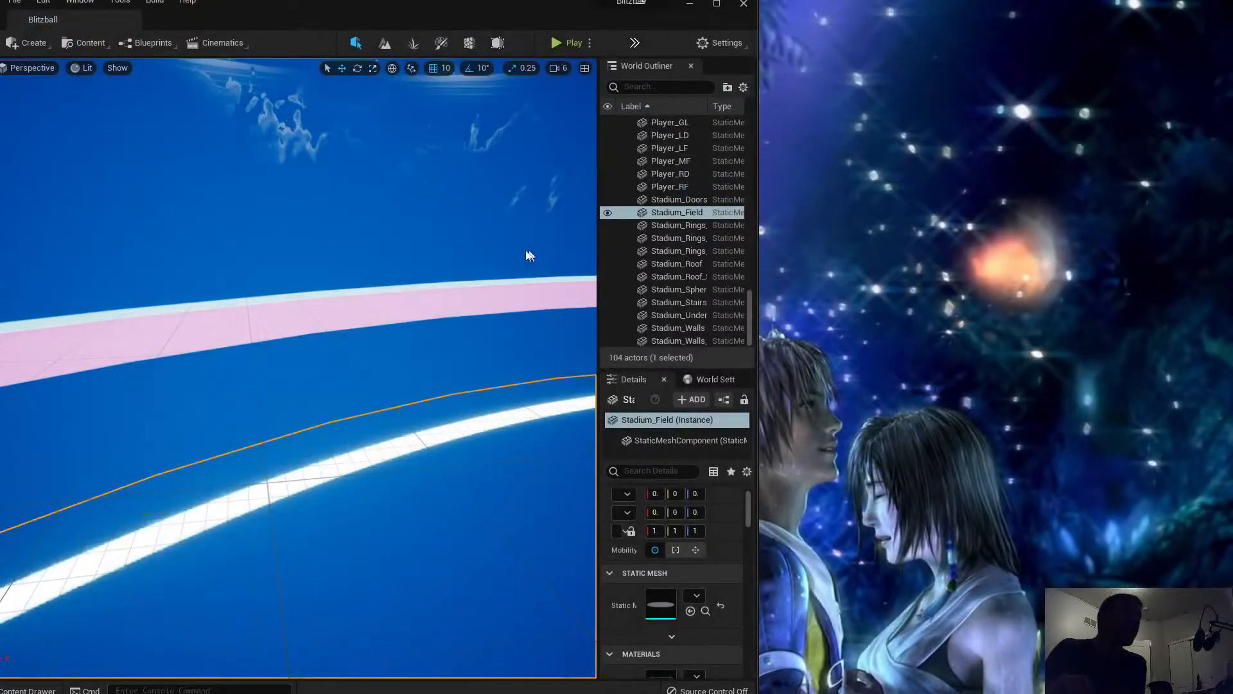
left_click(388, 291)
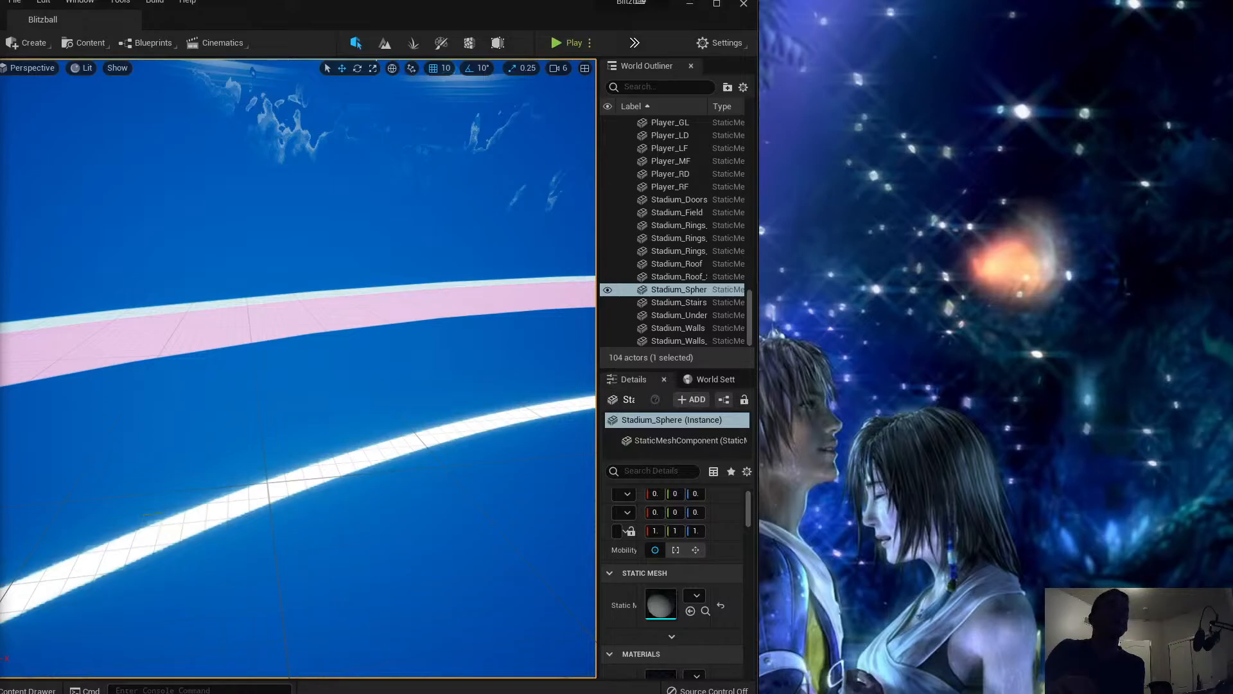
double_click(537, 6)
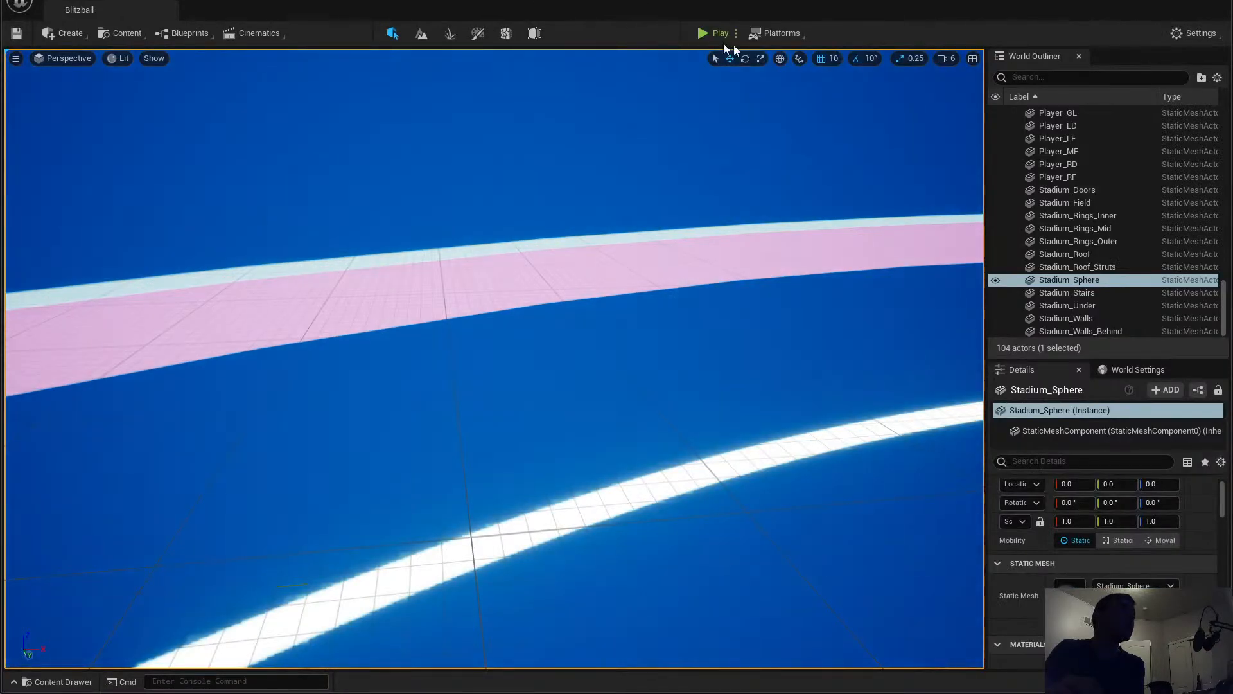
Step: Select the stadium field mesh and examine its yellow-and-pink circle and surrounding markings from above
right_click_drag(473, 344, 502, 426)
left_click(521, 387)
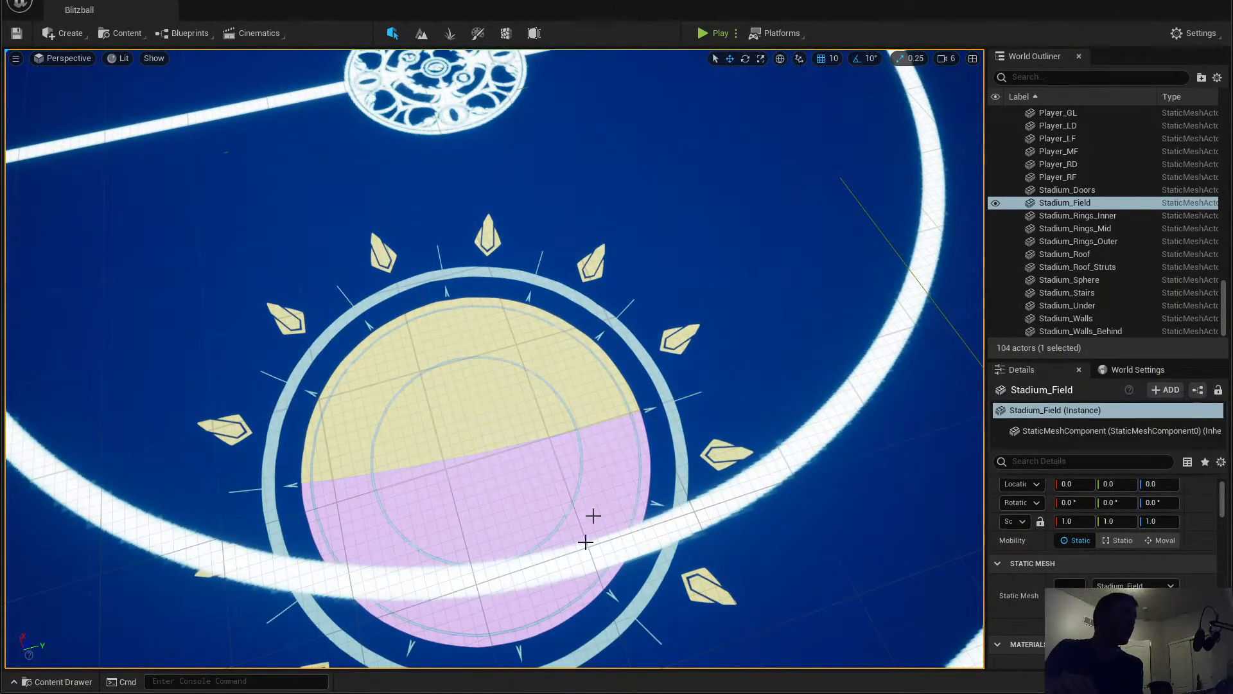
right_click_drag(489, 417, 476, 443)
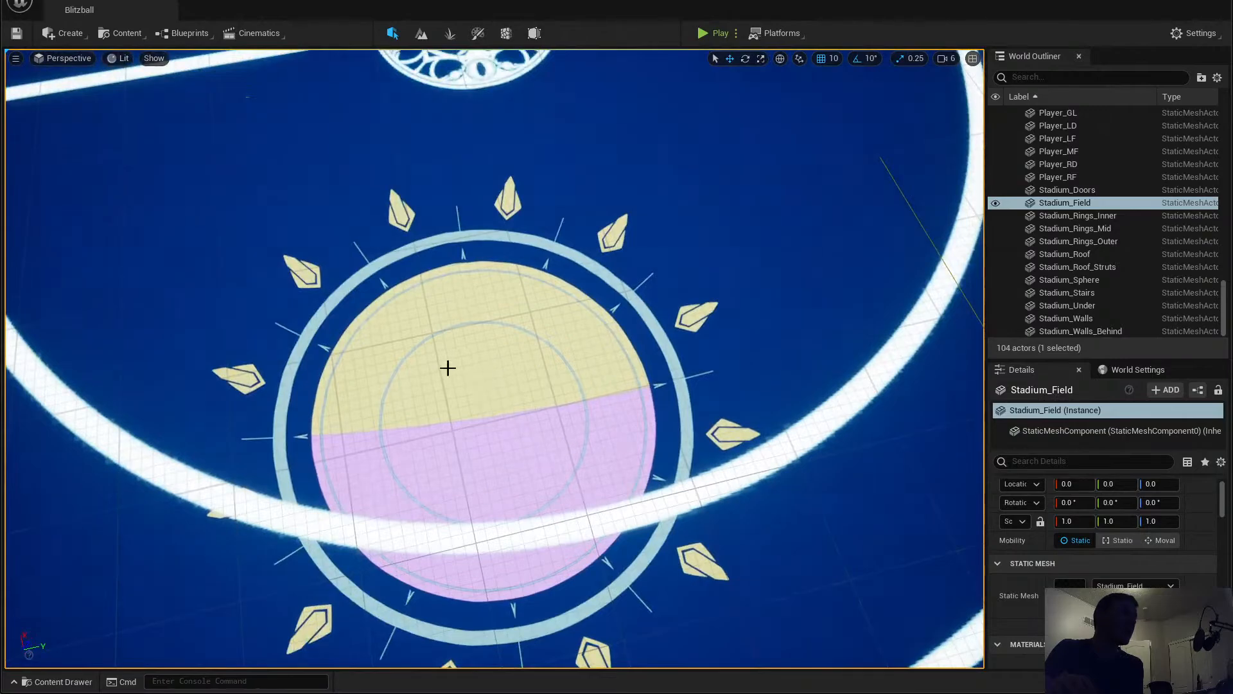
right_click_drag(447, 368, 515, 548)
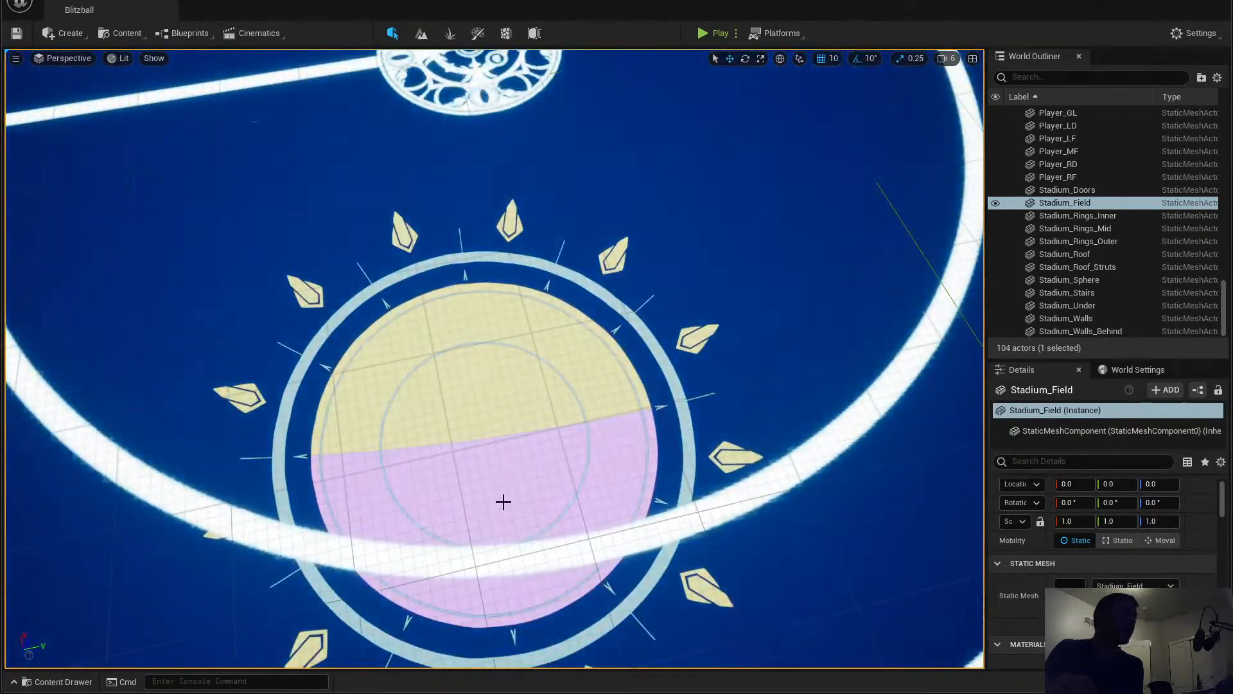
right_click_drag(503, 502, 462, 358)
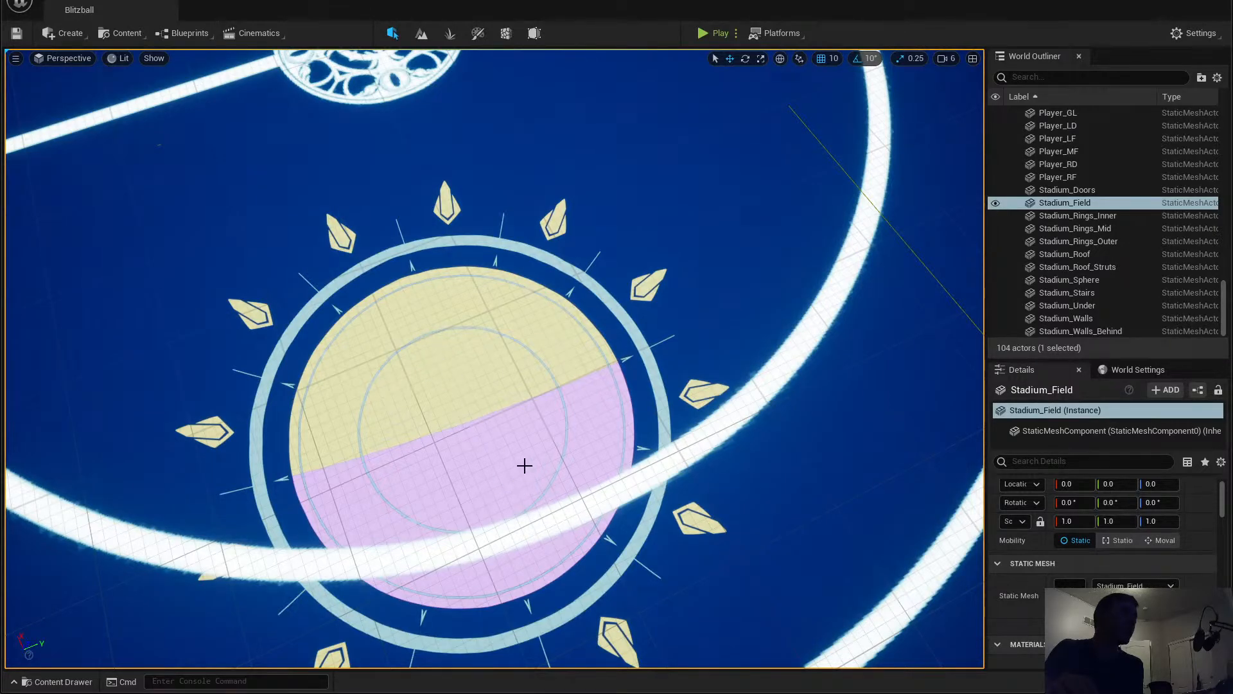
right_click_drag(525, 464, 509, 317)
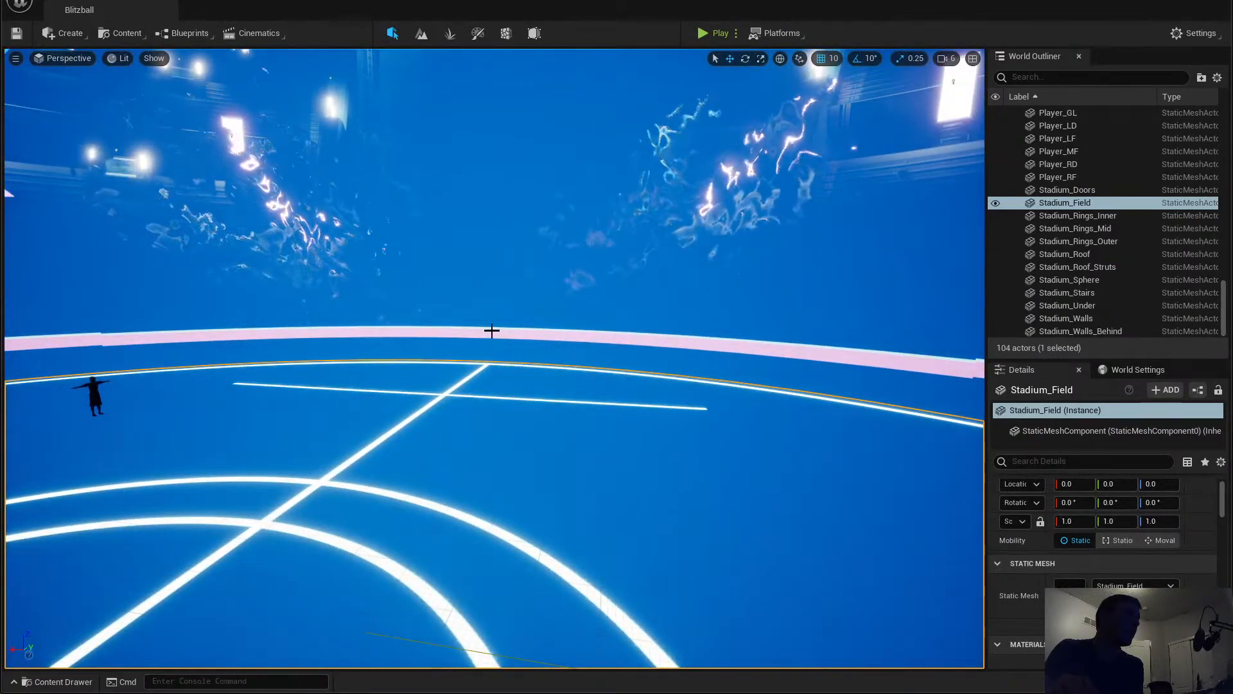
Step: Select the stadium sphere mesh and inspect the pink boundary band and its seams up close
left_click(494, 333)
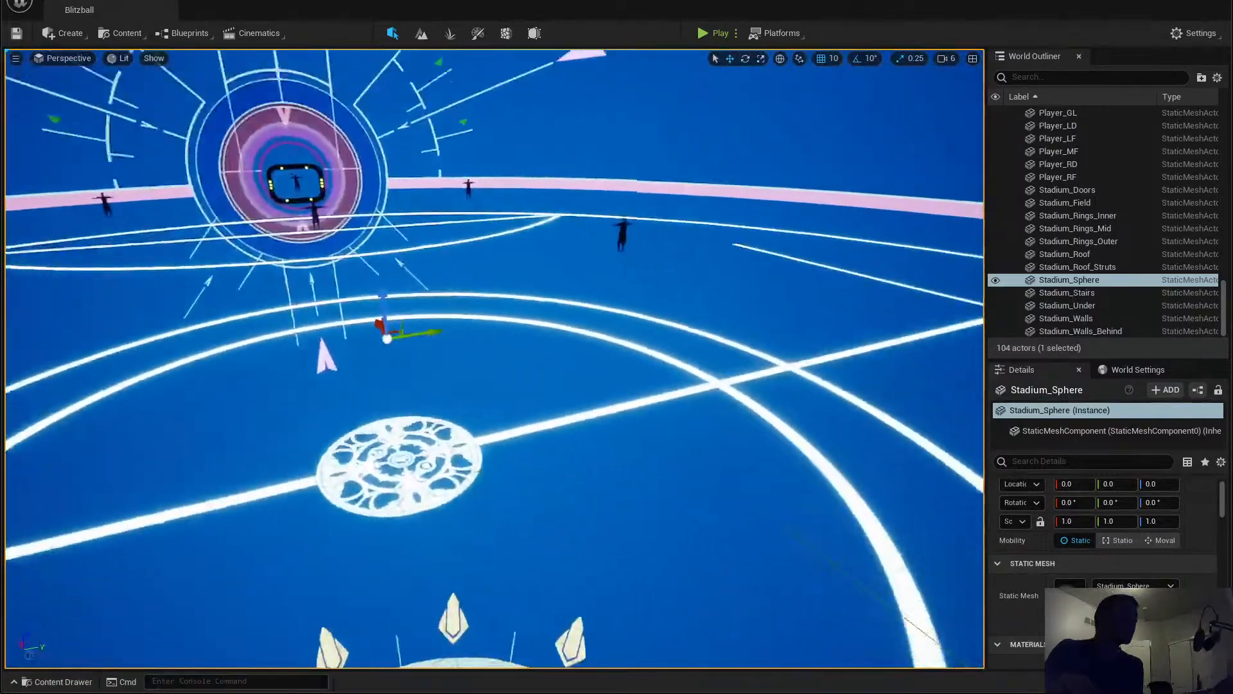
right_click_drag(493, 332, 613, 64)
key("w")
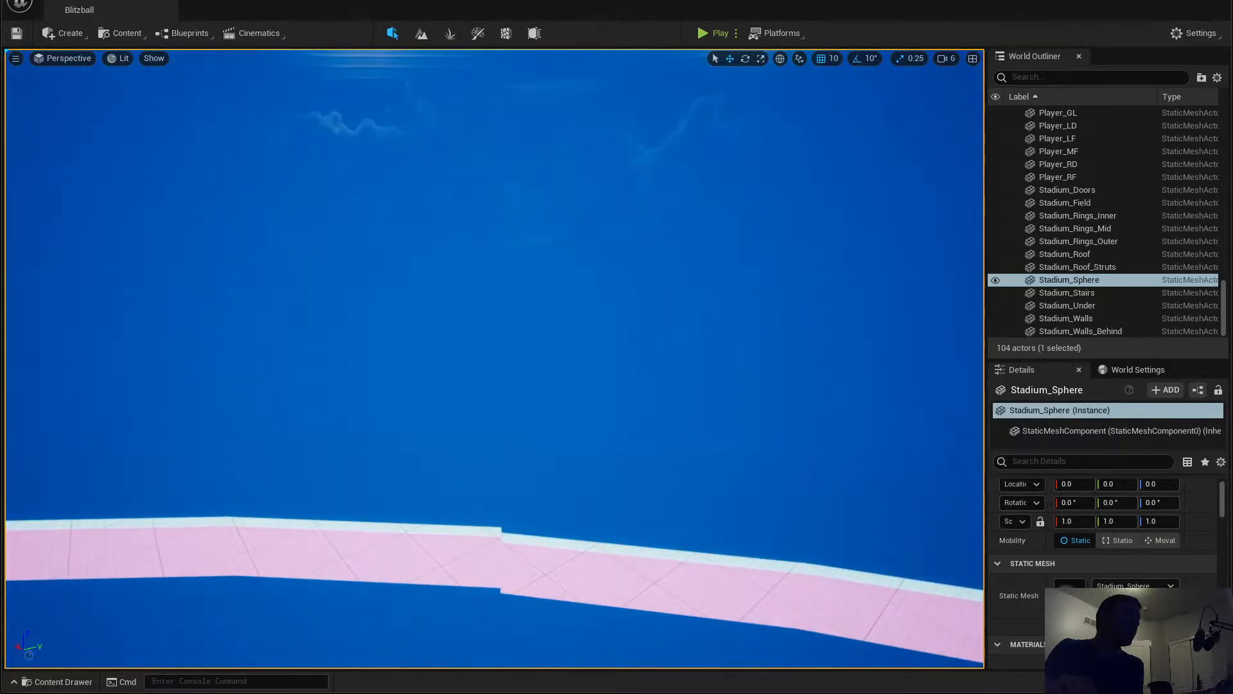
right_click_drag(498, 492, 729, 540)
key("q")
key("e")
key("s")
key("a")
key("w")
key("w")
key("w")
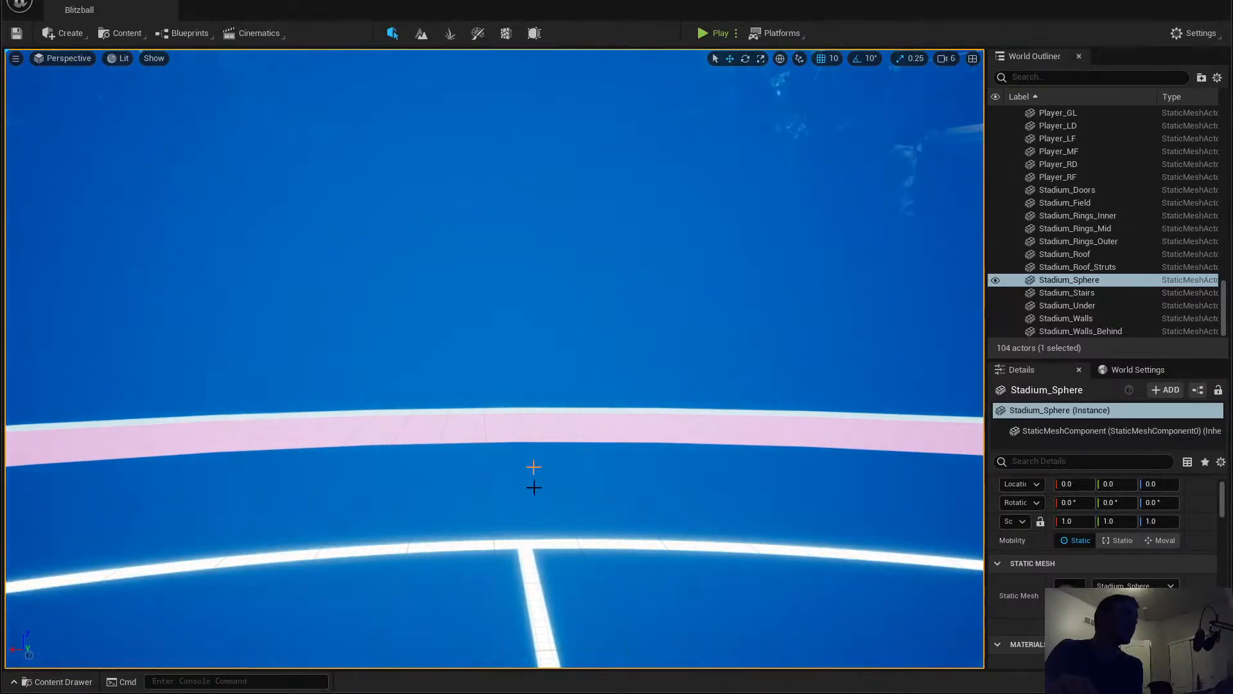
Step: Examine how the pink boundary band lines up with the white outer line of the field
right_click_drag(513, 547, 520, 490)
key("w")
key("s")
key("w")
key("s")
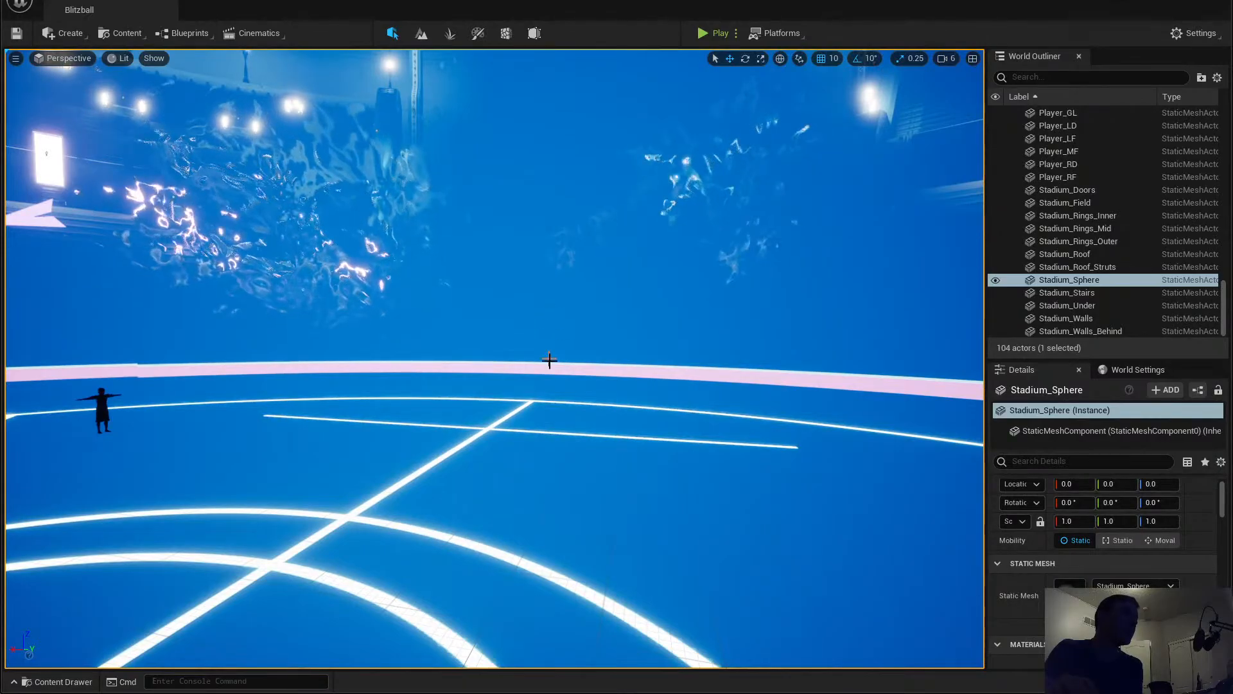
Step: Inspect the pink goal markings and the rows of lights and upper stadium structure above the sphere
right_click_drag(549, 359, 354, 347)
right_click_drag(493, 359, 511, 429)
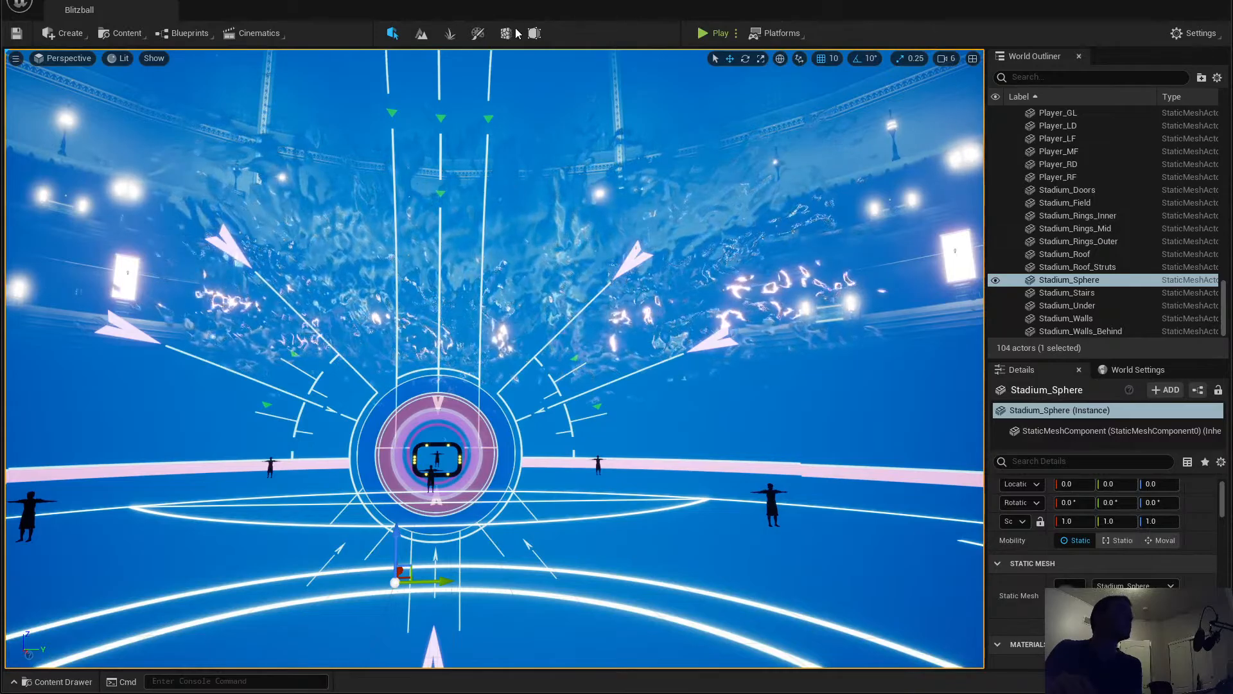
right_click_drag(477, 417, 475, 274)
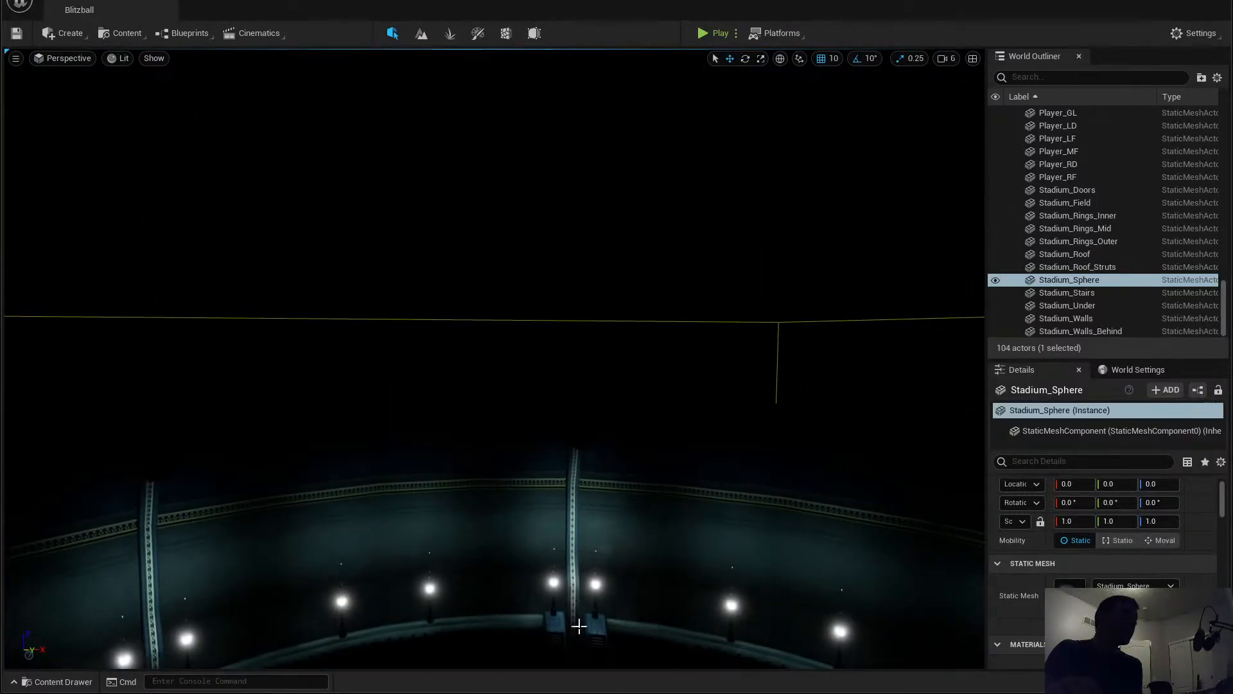
right_click_drag(578, 627, 578, 665)
right_click_drag(494, 347, 542, 438)
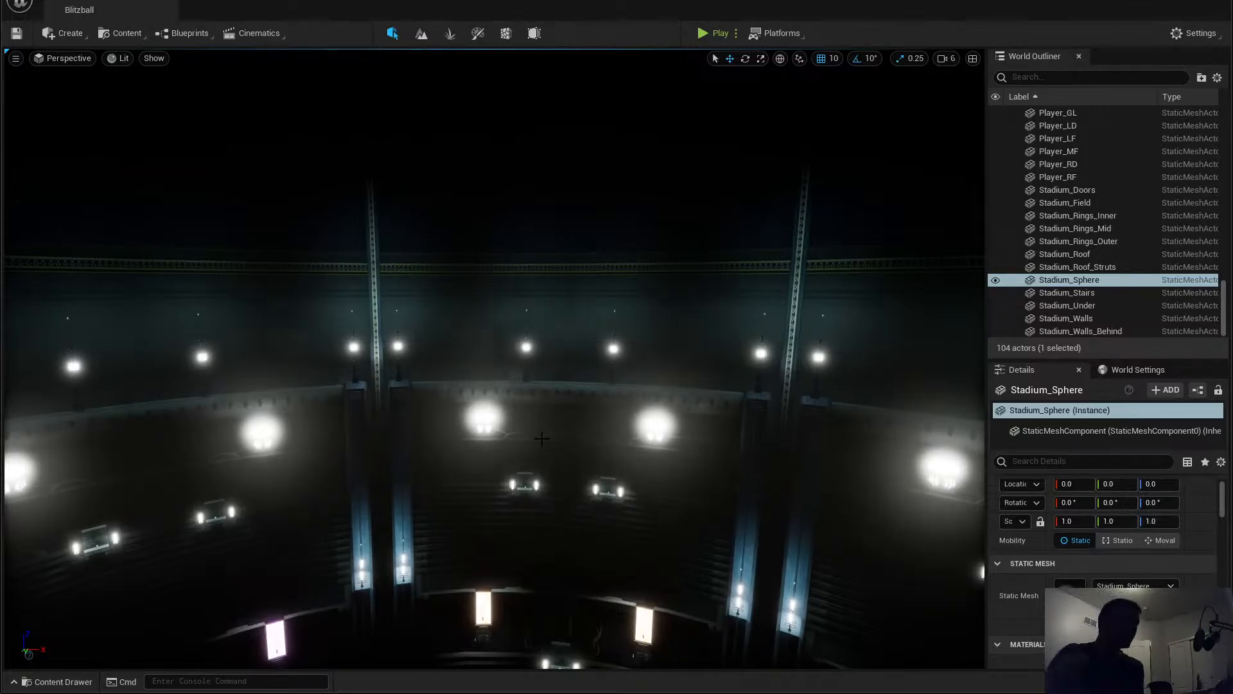
right_click_drag(487, 452, 469, 520)
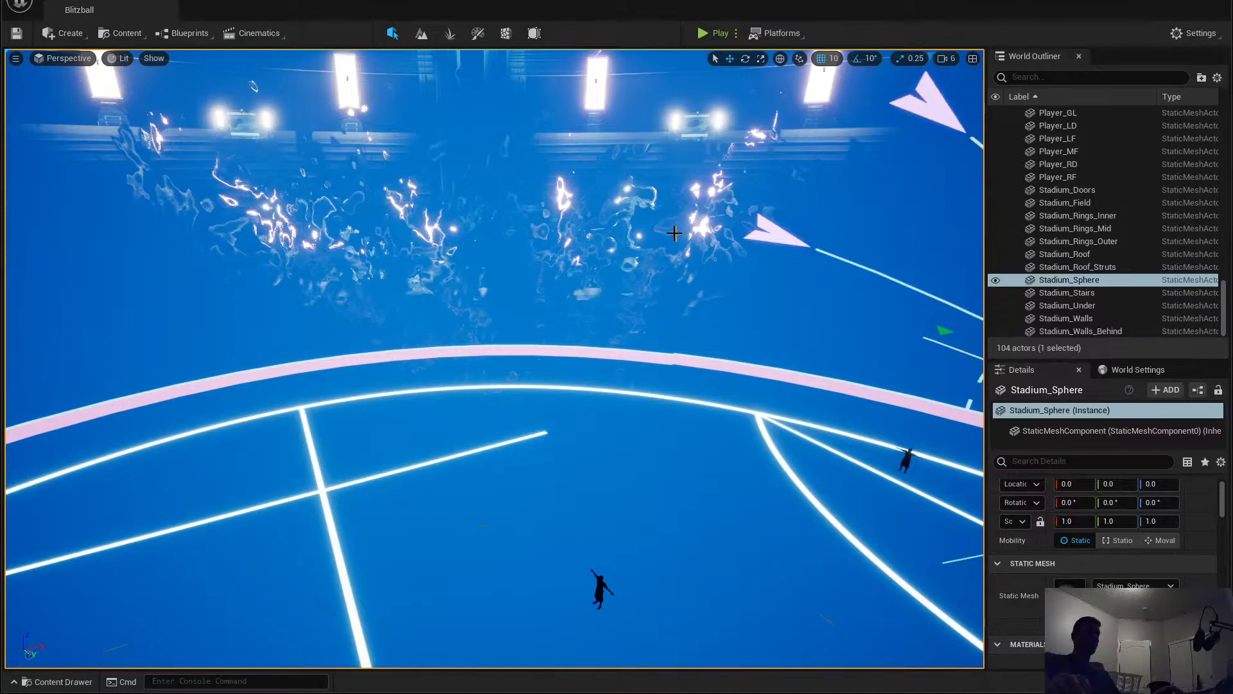
Step: Review the sphere interior from above the field and from the far end facing the pink goal
key("s")
right_click_drag(511, 335, 556, 257)
key("w")
key("s")
key("q")
key("s")
key("s")
key("q")
right_click_drag(496, 172, 501, 172)
key("w")
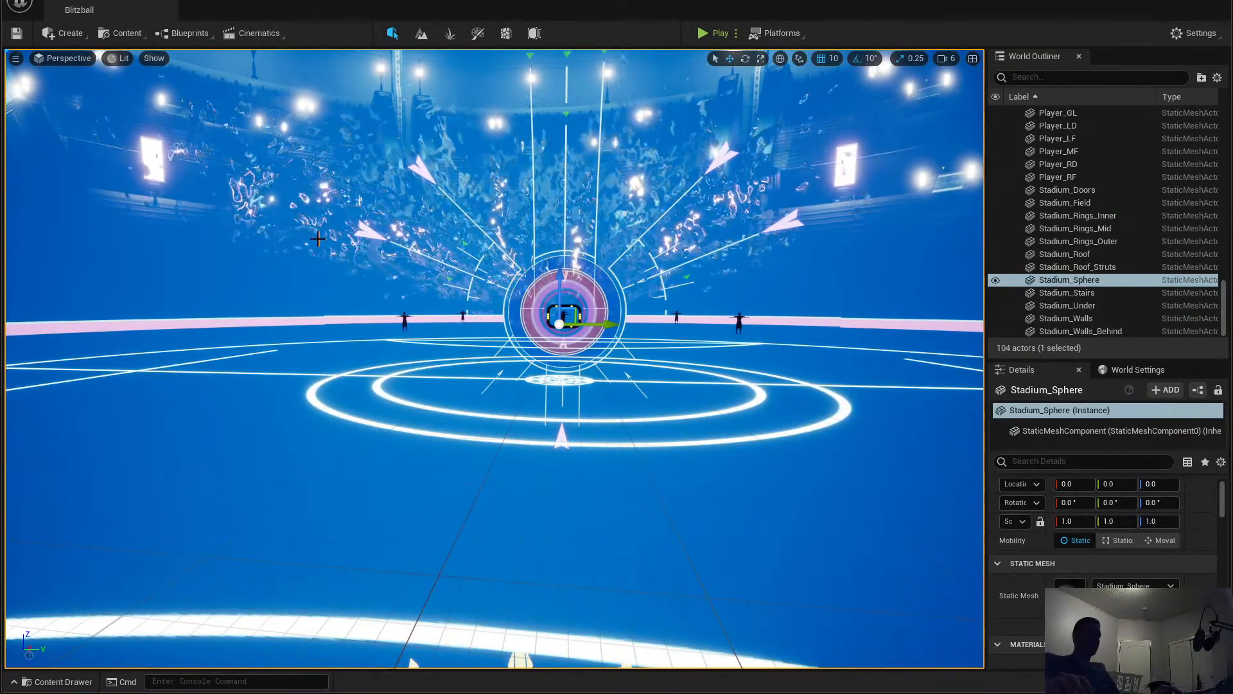
Step: Compare the opposite side's yellow goal rings, arrows, and adjoining pink boundary band within the sphere
right_click_drag(613, 224, 434, 260)
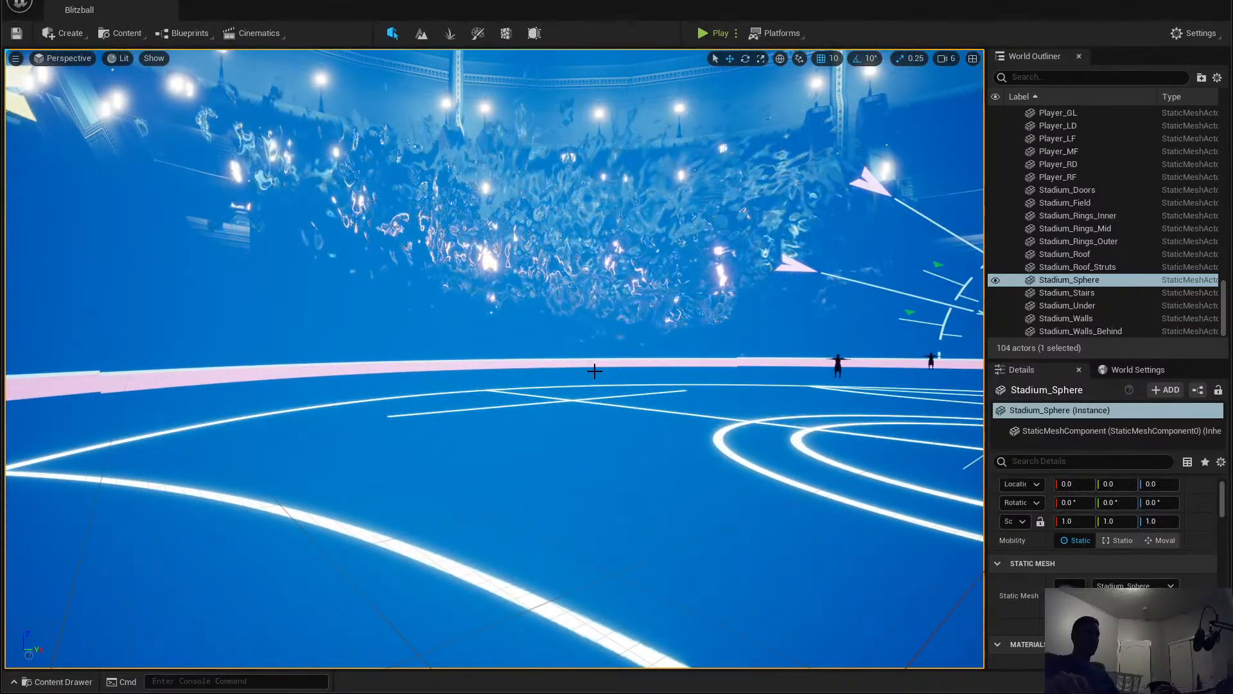
right_click_drag(595, 371, 520, 359)
key("w")
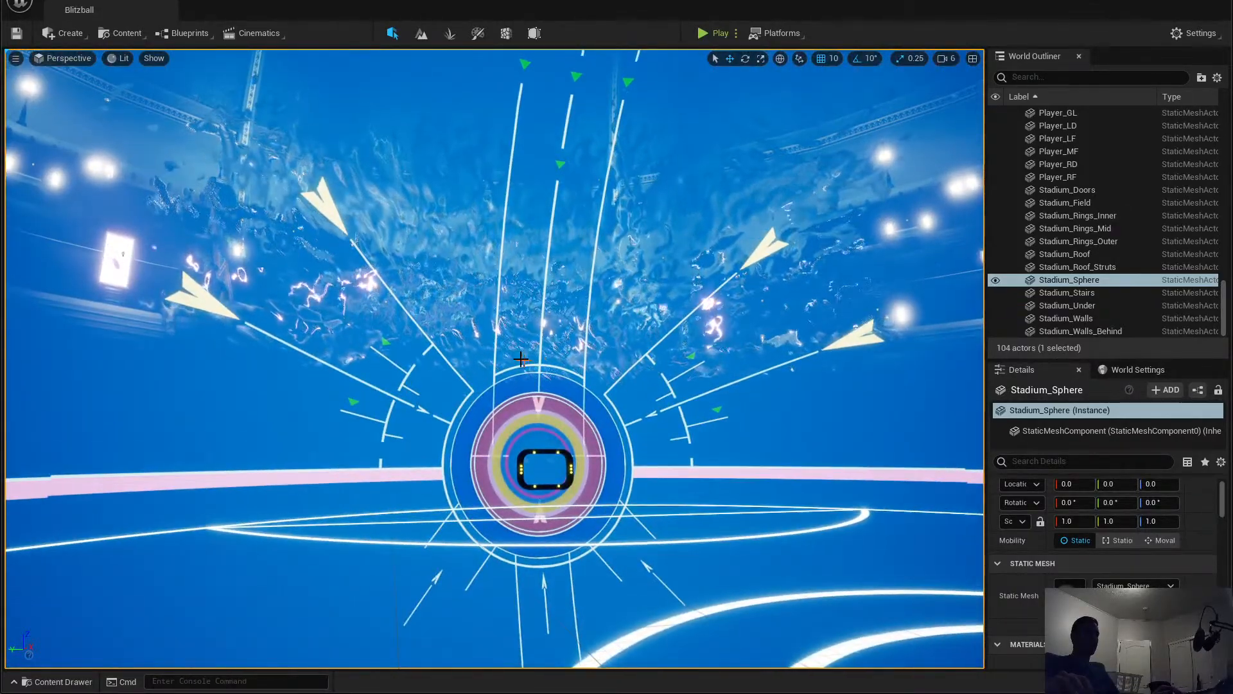
right_click_drag(136, 226, 84, 222)
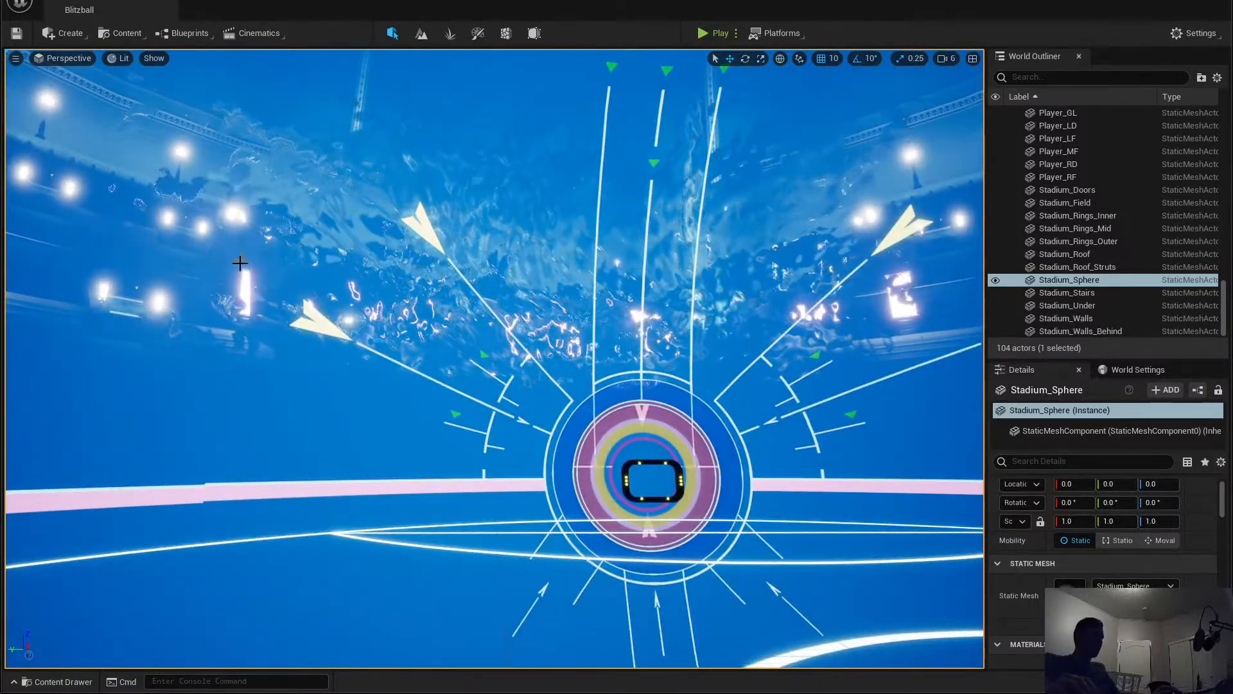
right_click_drag(239, 262, 217, 316)
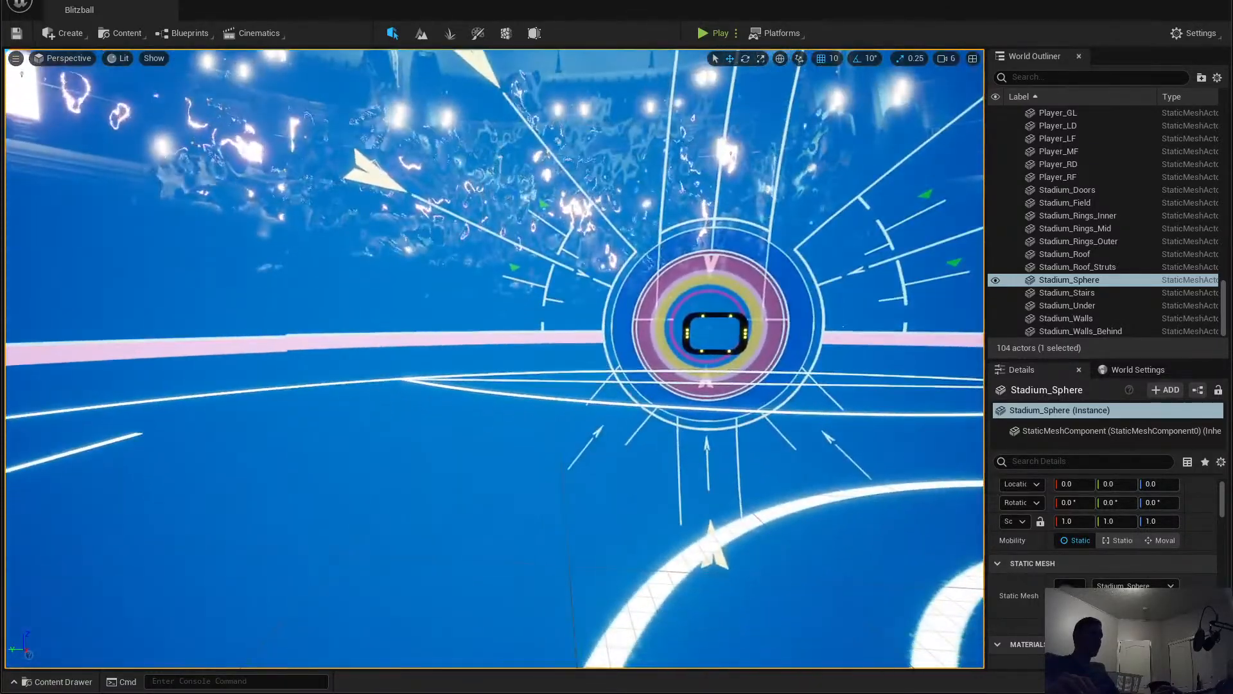
right_click_drag(328, 234, 335, 207)
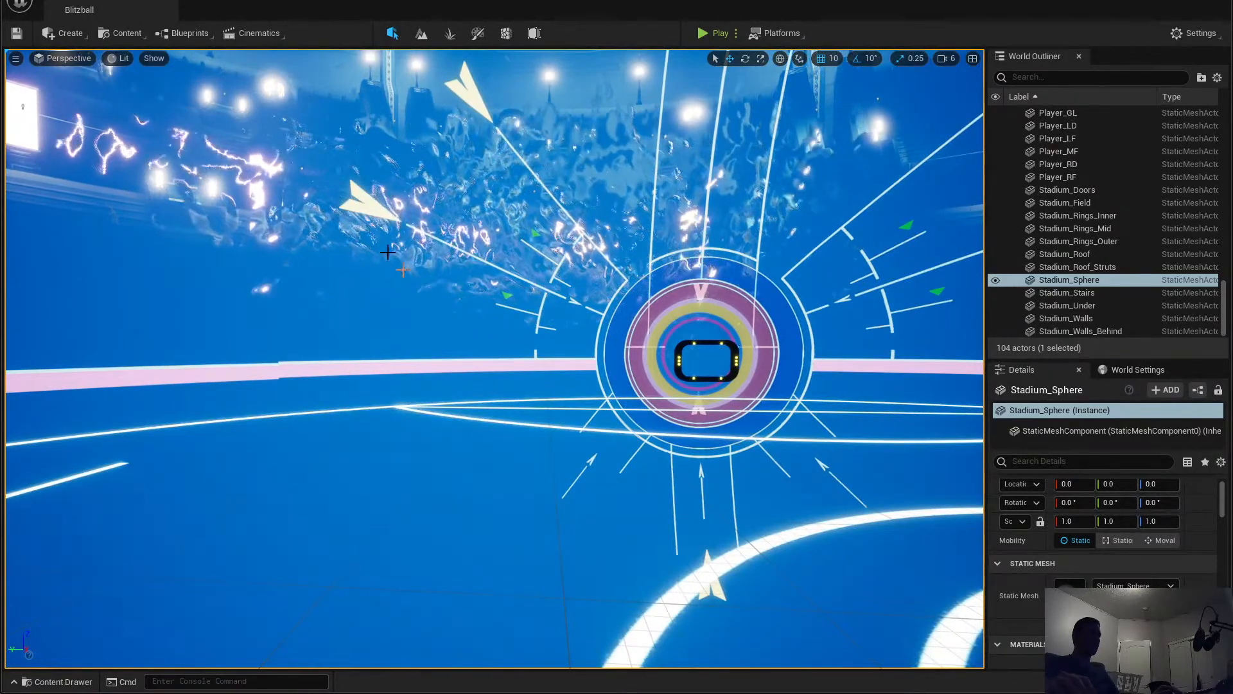
right_click_drag(347, 206, 348, 206)
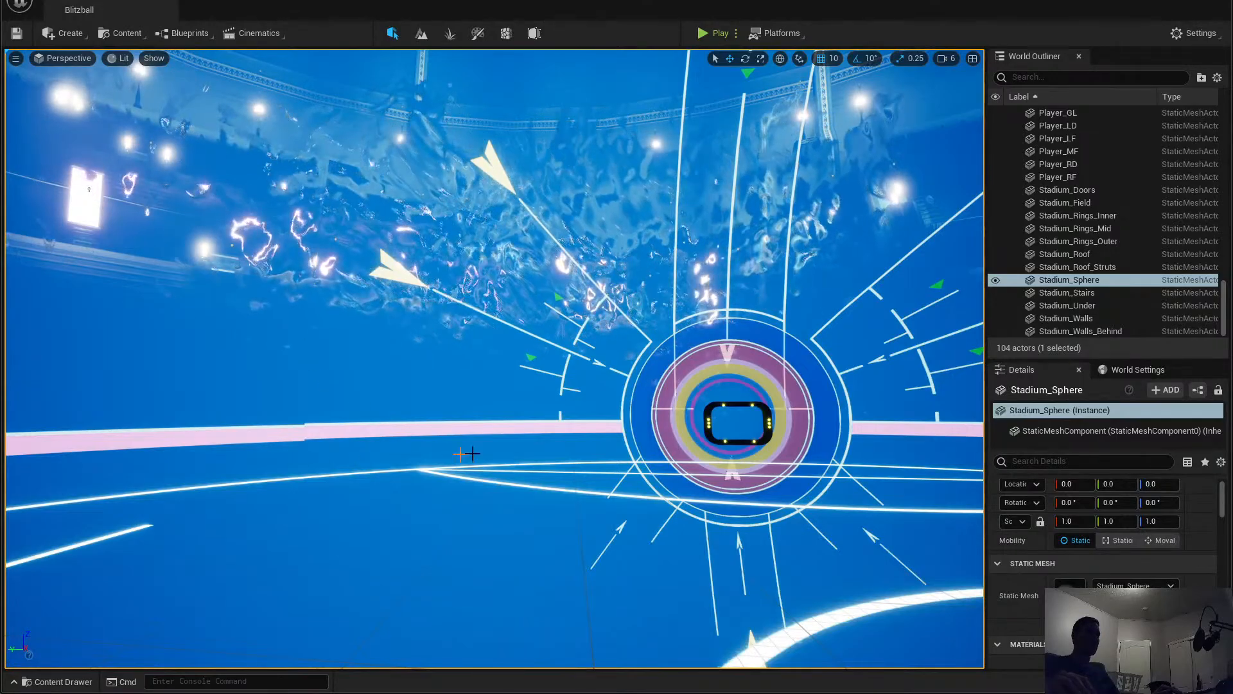
Step: Examine the yellow goal's rings and radiating lines head-on from nearer and farther distances
right_click_drag(643, 321, 360, 269)
key("s")
key("d")
key("w")
key("s")
key("w")
key("s")
key("w")
key("w")
key("s")
key("w")
key("s")
key("w")
key("s")
Step: Save all project changes and bring the separate Content Browser window onto the main screen at full size
left_click(57, 12)
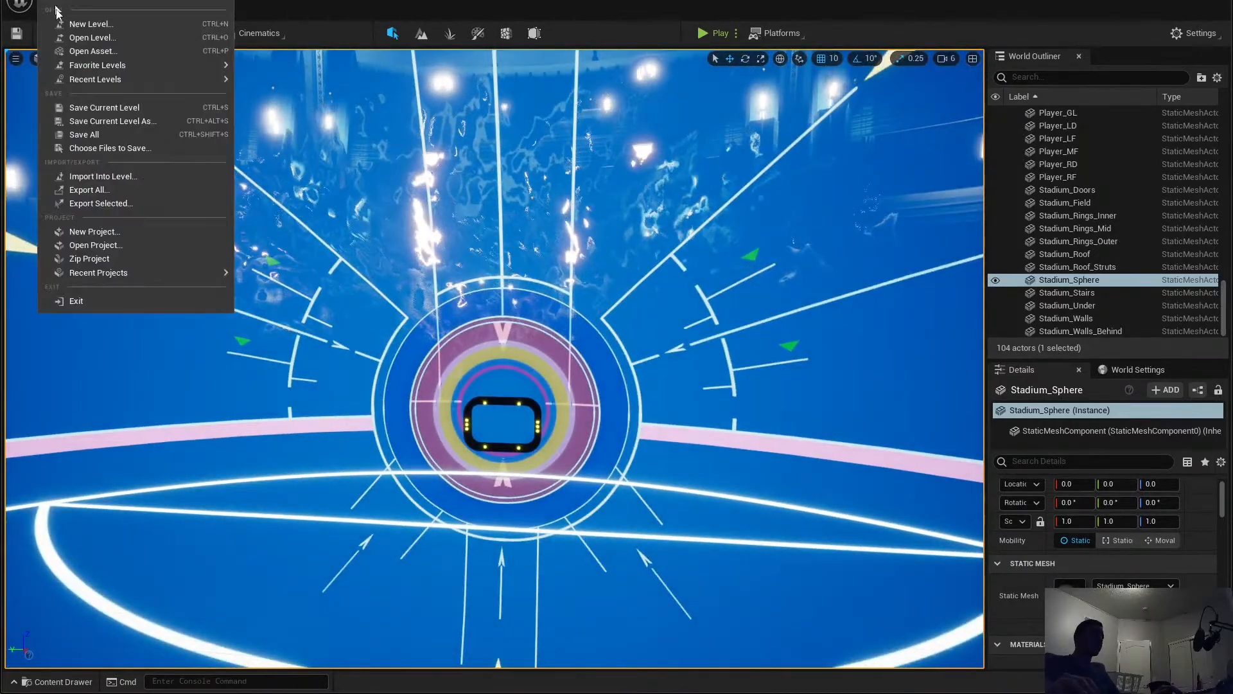
left_click(90, 134)
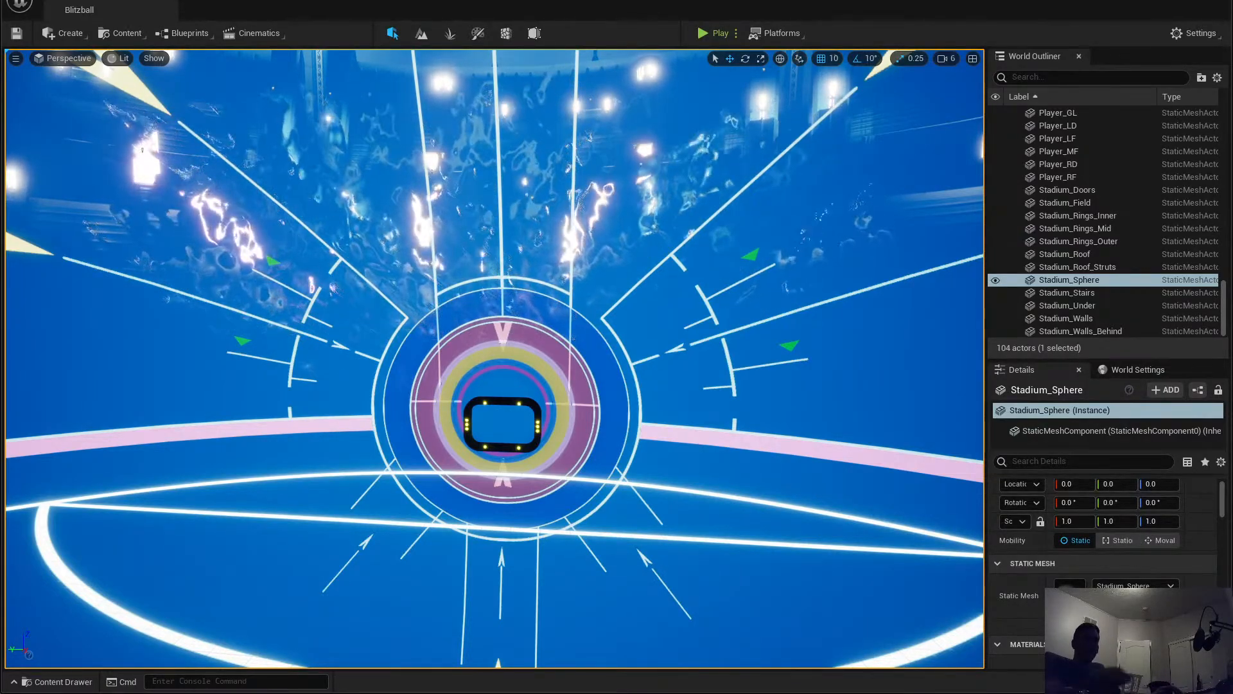
left_click_drag(1232, 113, 603, 120)
double_click(602, 119)
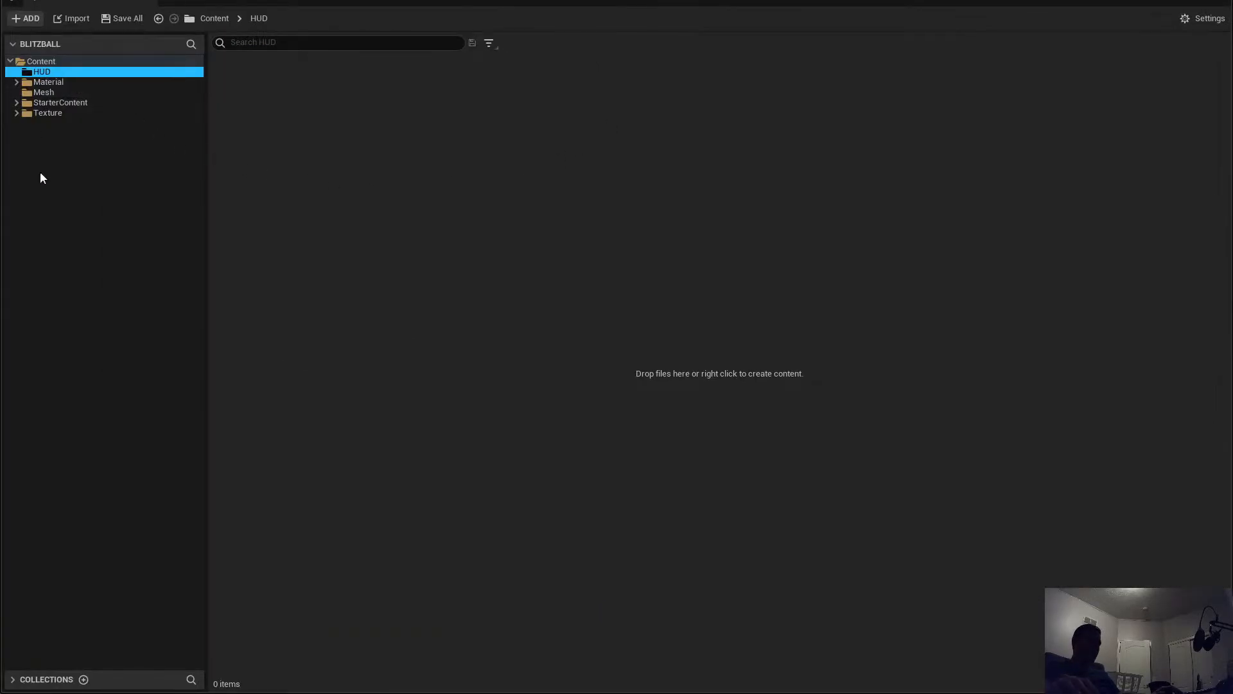
Step: Create a new folder named MenuSystem directly under the Content folder
right_click(40, 65)
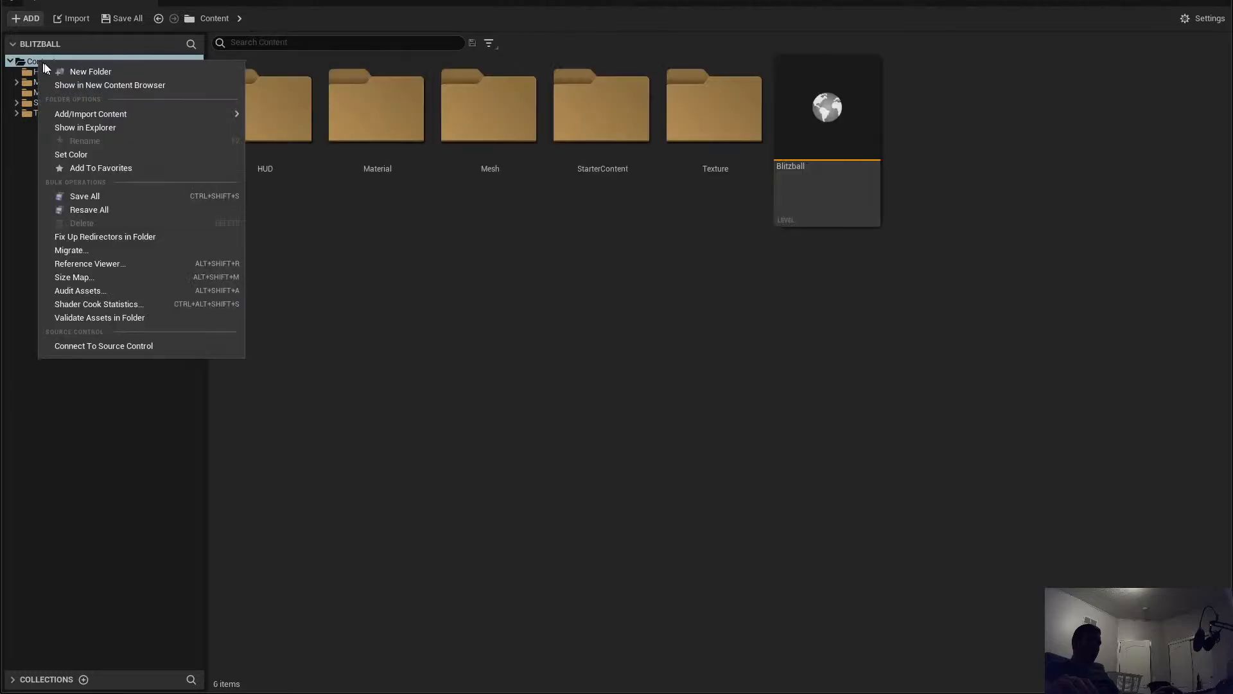
left_click(72, 72)
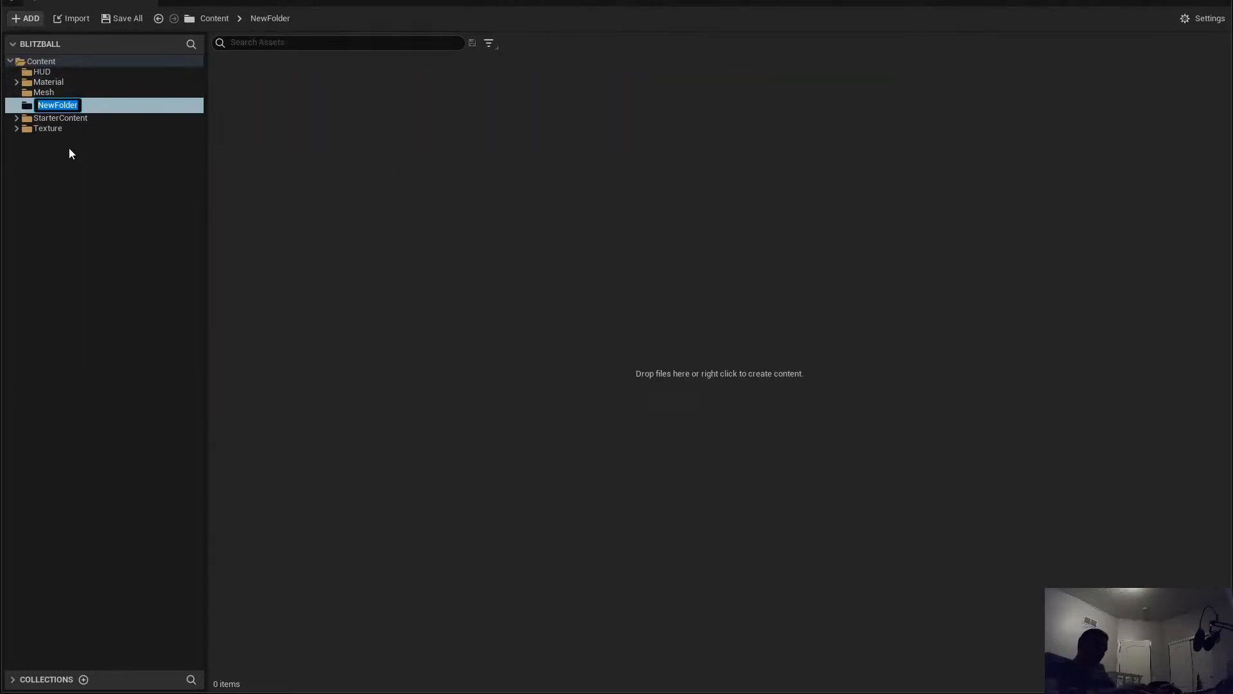
type("Menu")
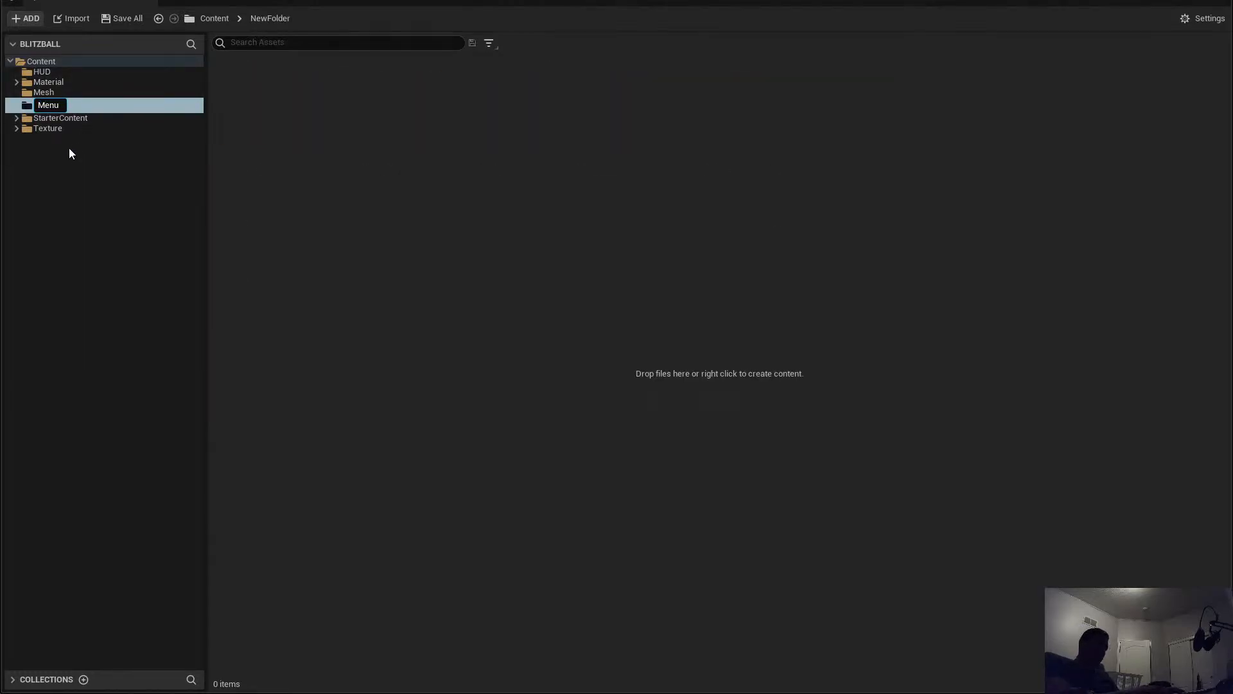
type("System")
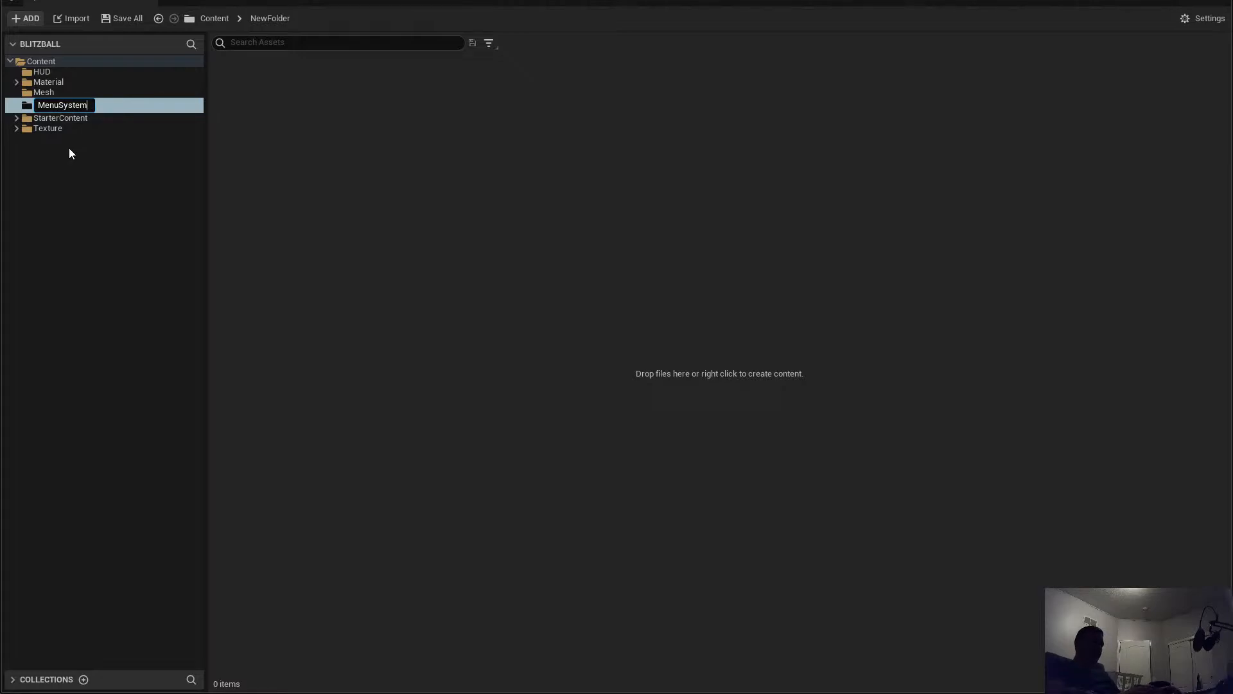
key("Return")
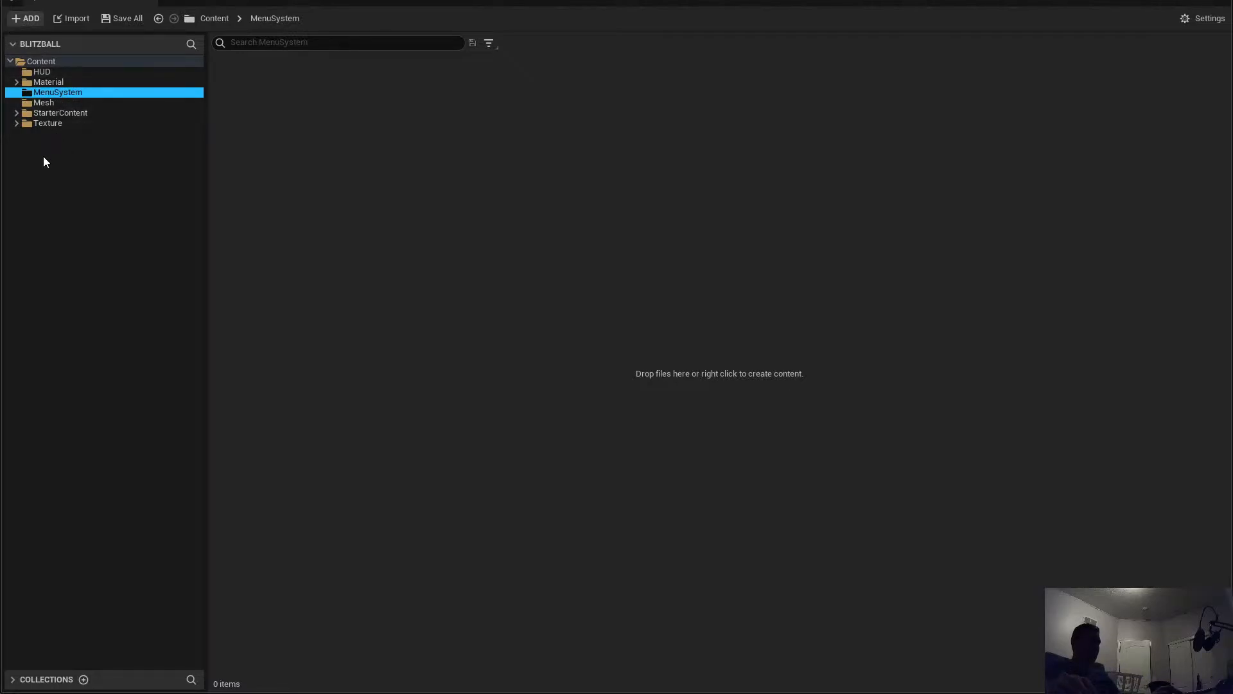
Step: Rename the MenuSystem folder as Menus
right_click(54, 92)
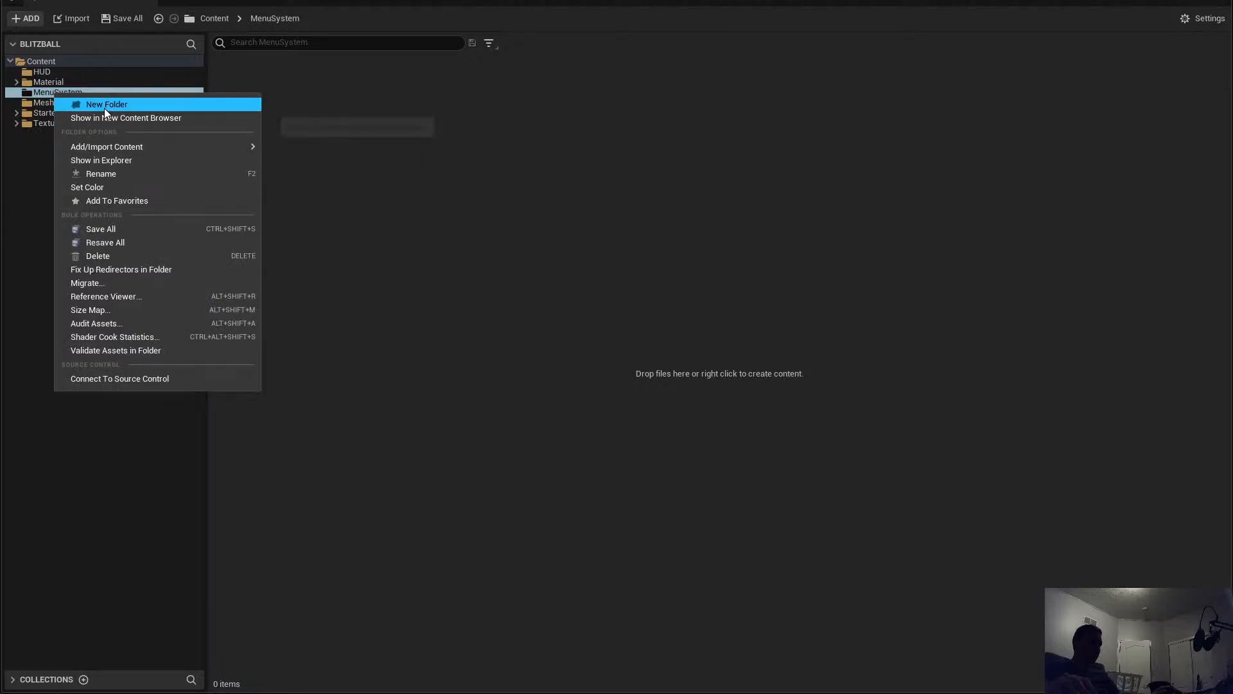
left_click(43, 94)
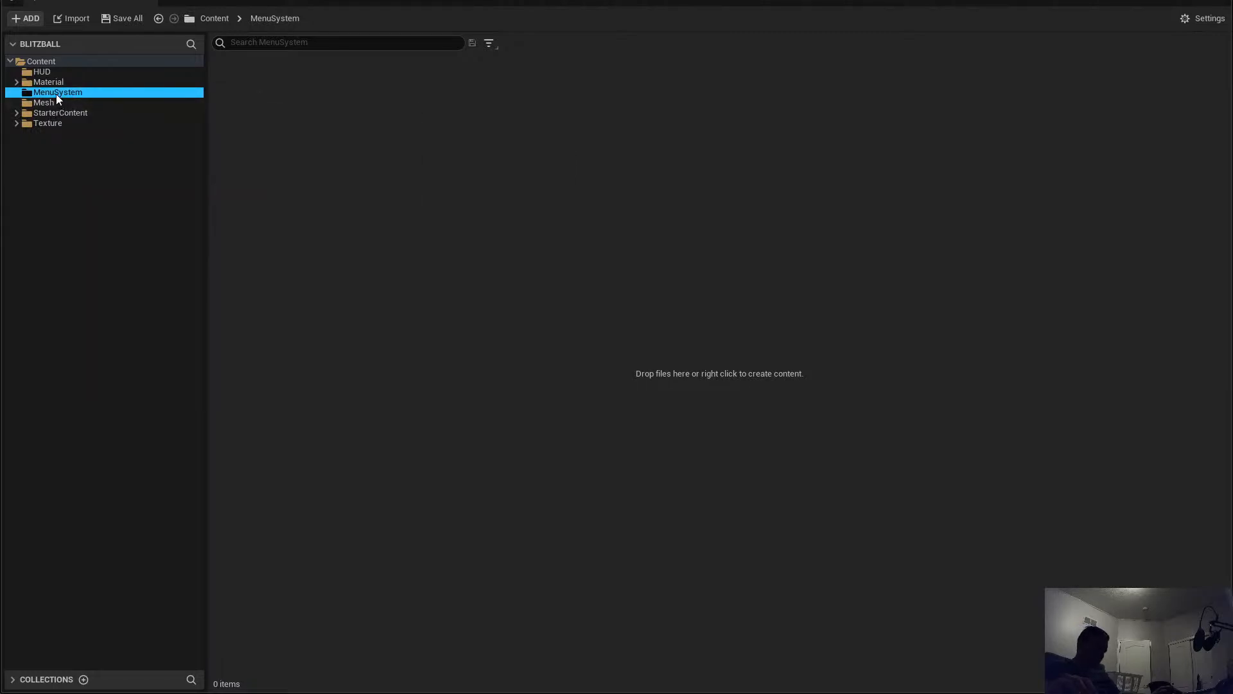
right_click(56, 94)
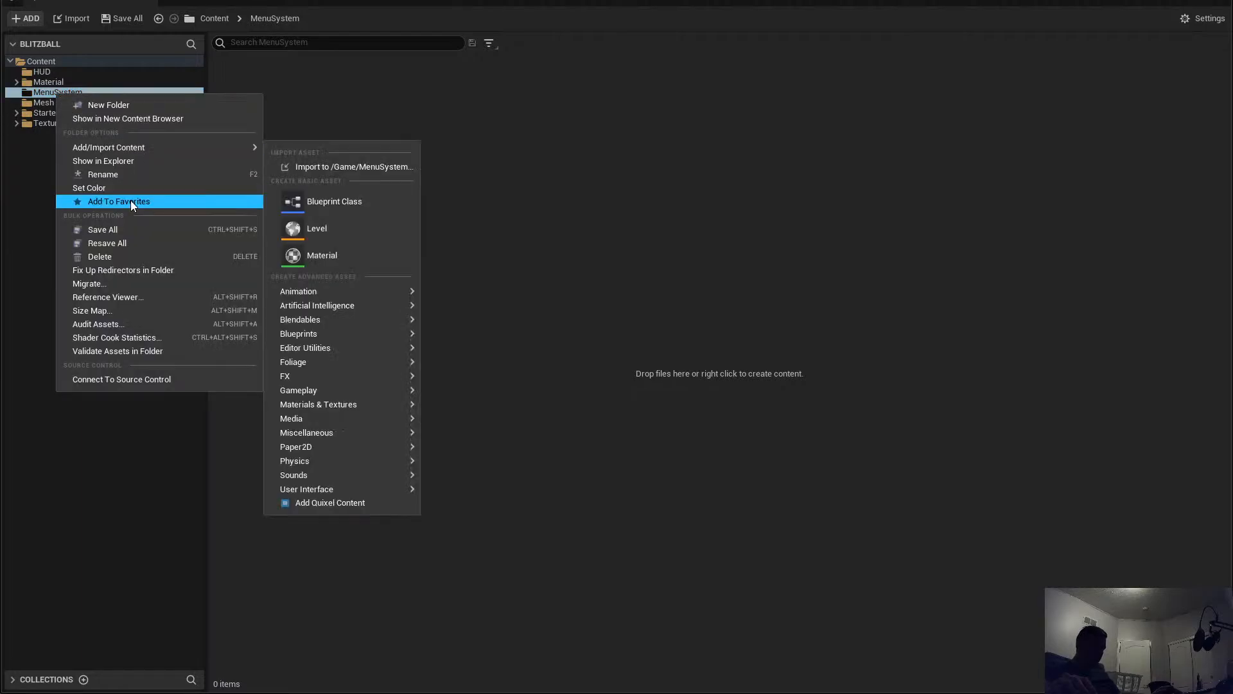
left_click(114, 178)
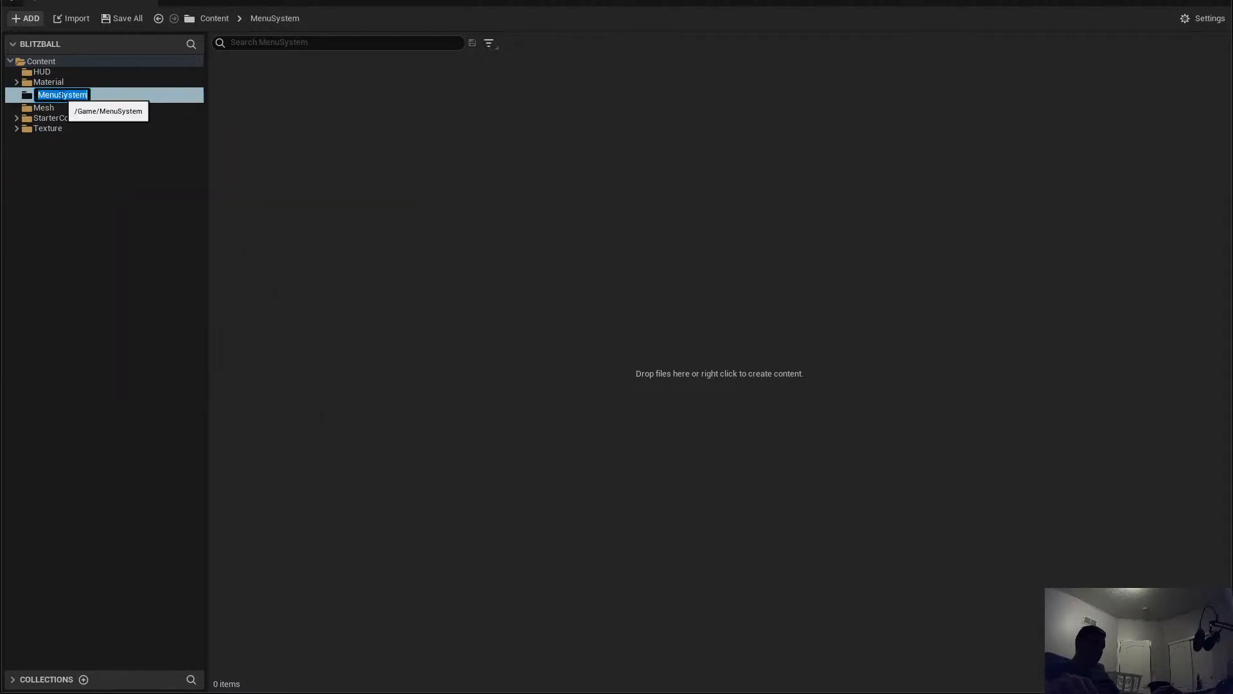
left_click_drag(58, 94, 306, 111)
type("s")
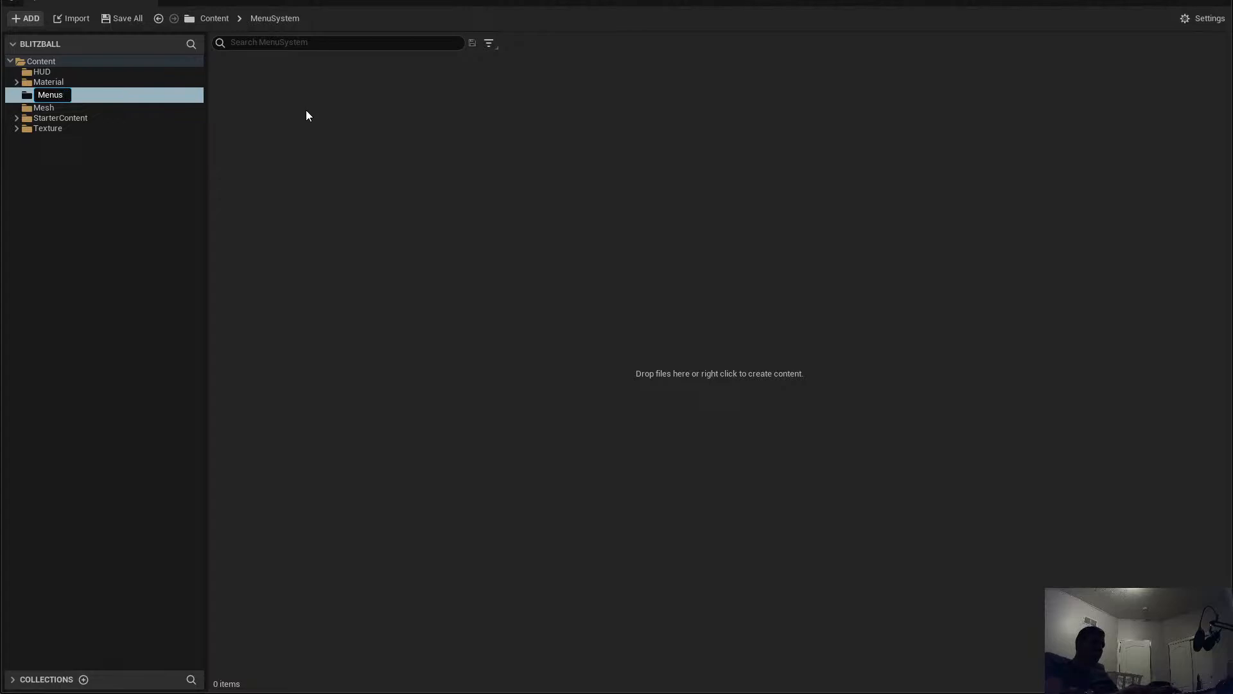
key("Return")
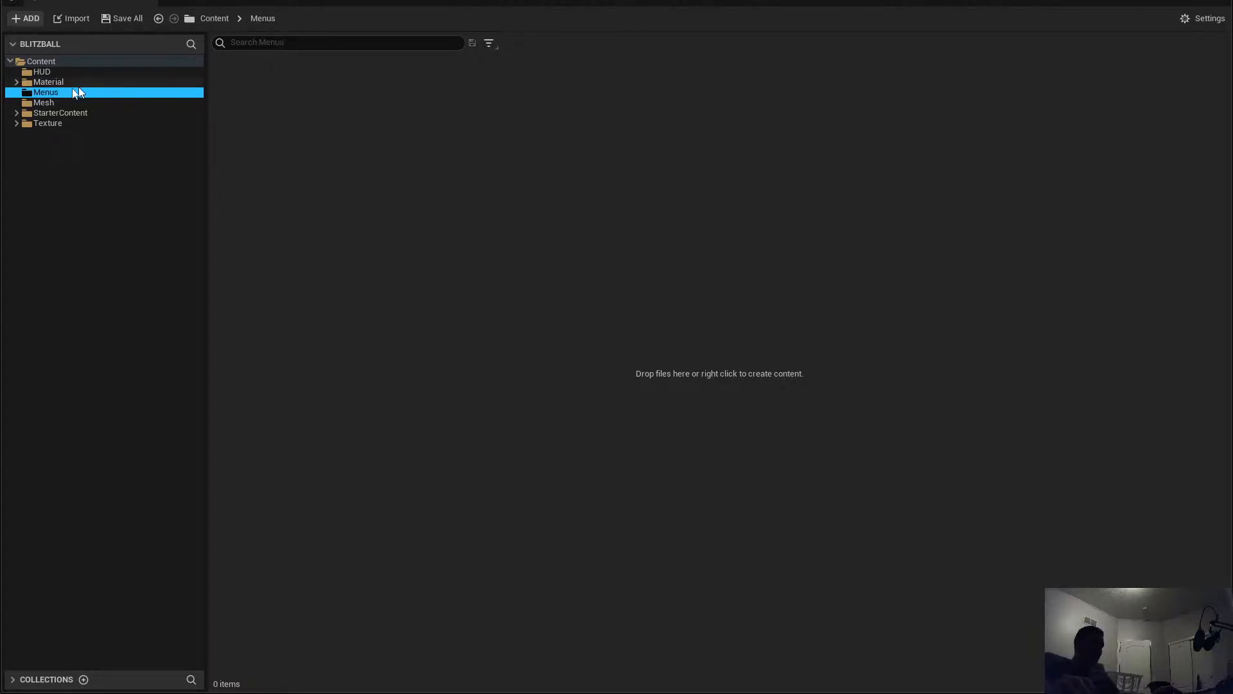
Step: Create a subfolder named MainMenu inside the Menus folder
right_click(354, 131)
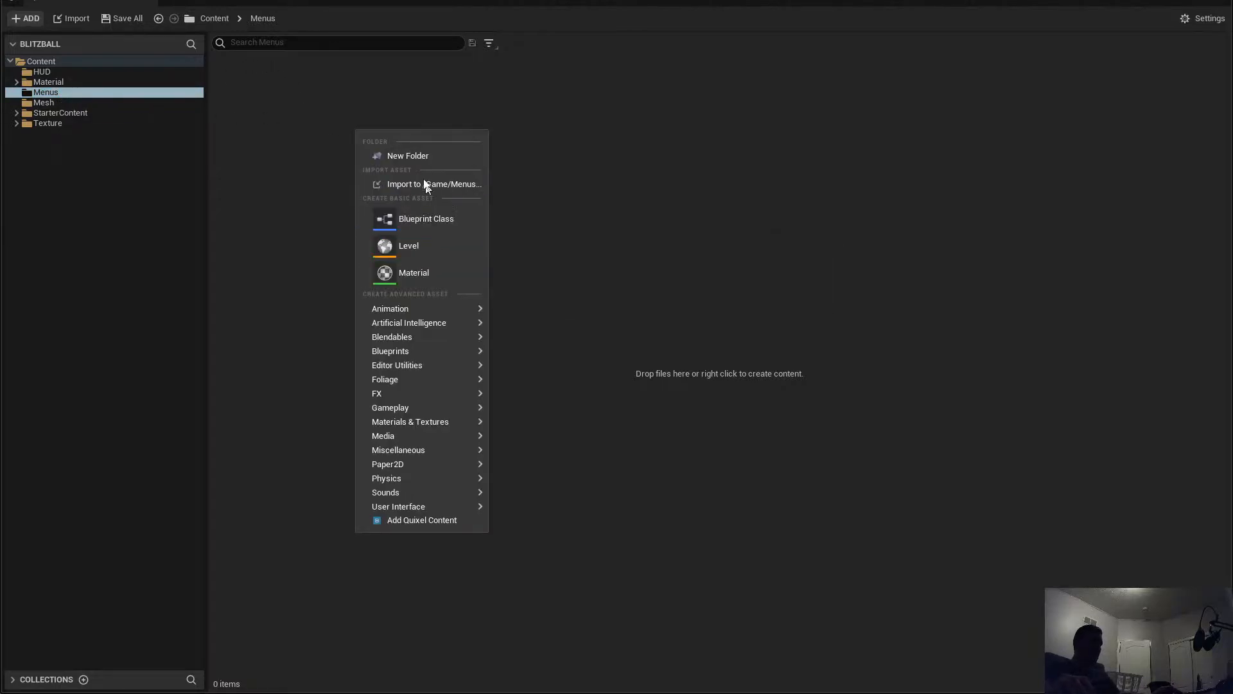
left_click(420, 157)
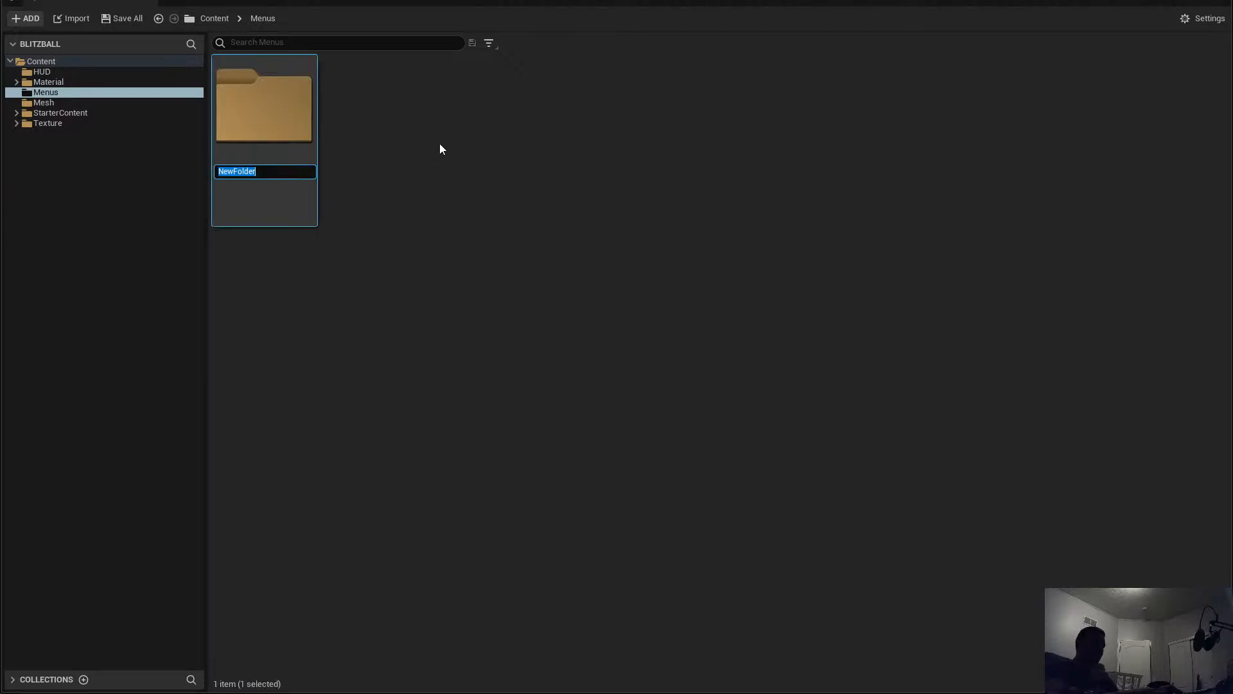
type("Menu")
key("BackSpace")
key("BackSpace")
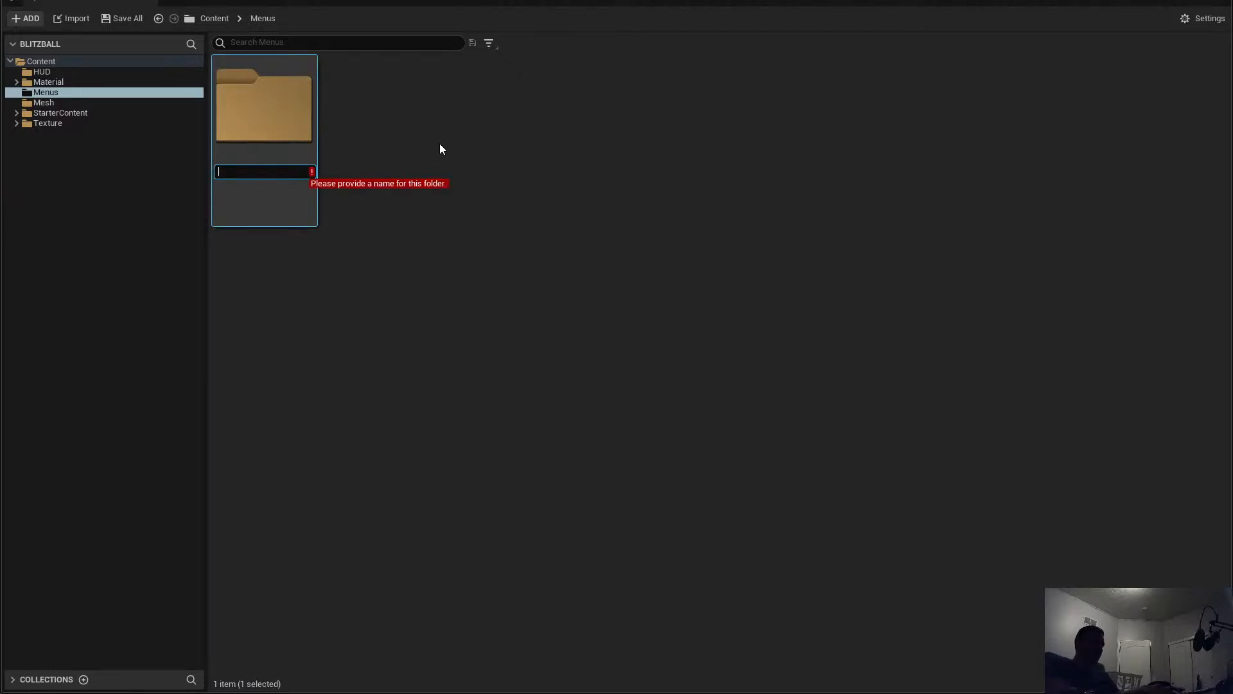
type("MainMenu")
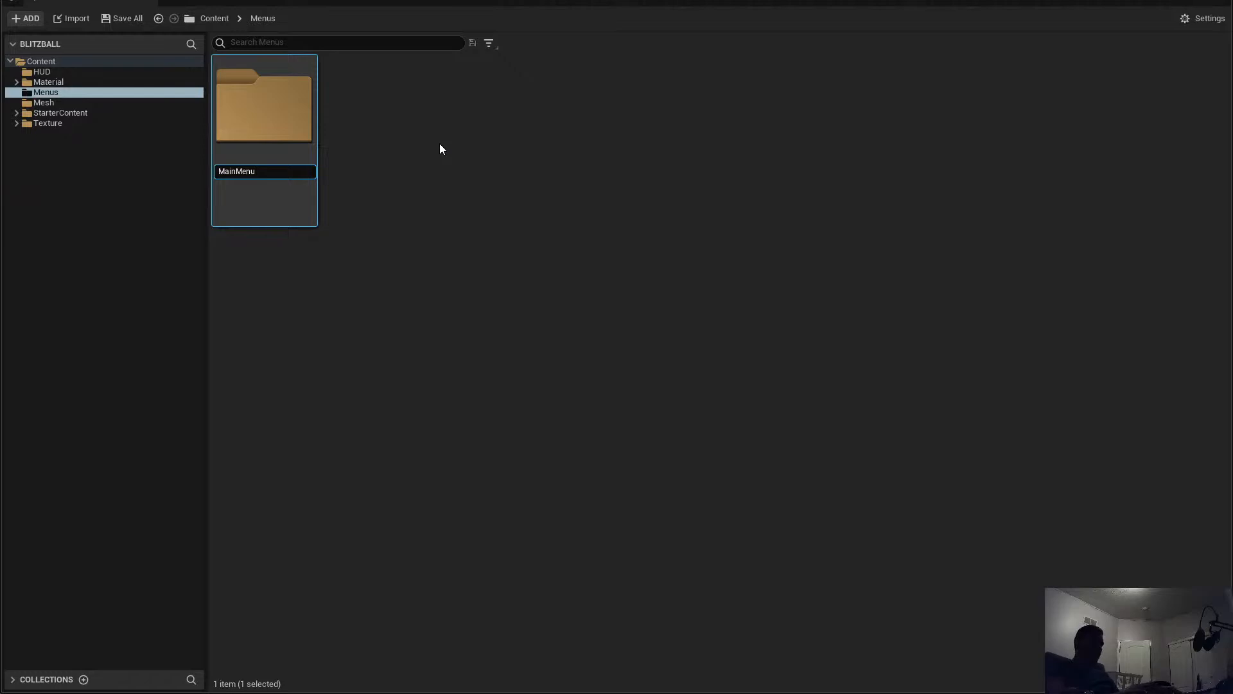
key("Return")
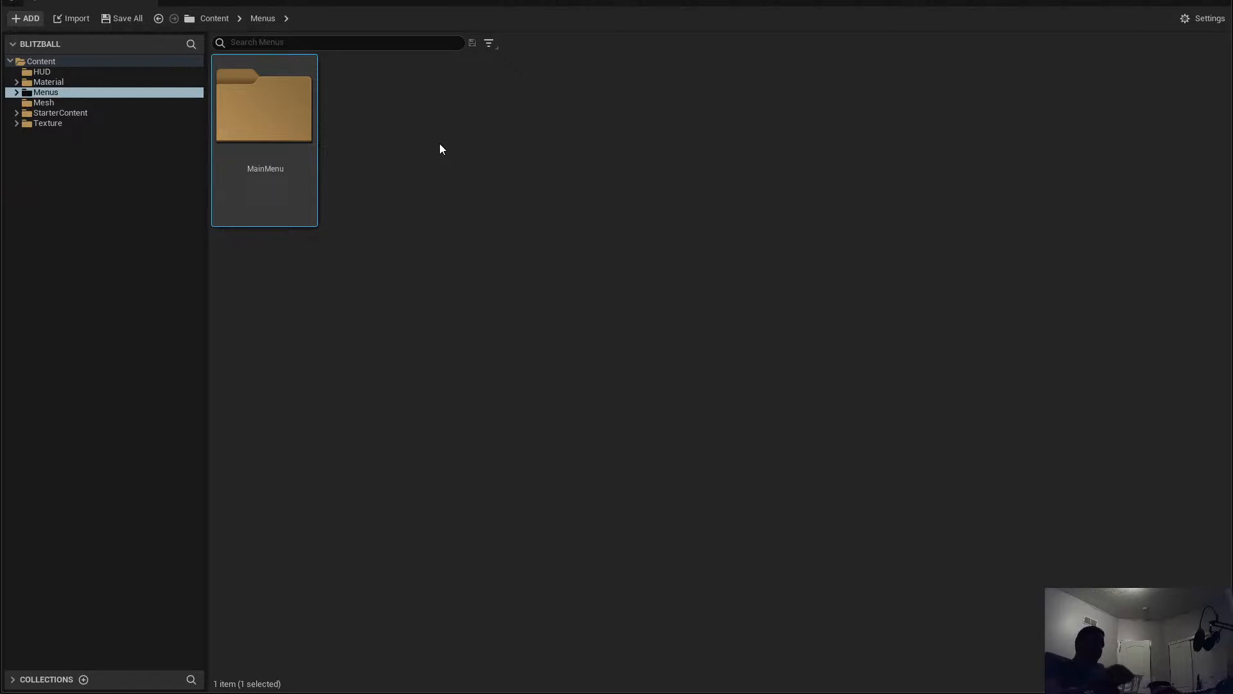
Step: Create a second subfolder named InGameMenu inside the Menus folder
right_click(439, 149)
left_click(486, 170)
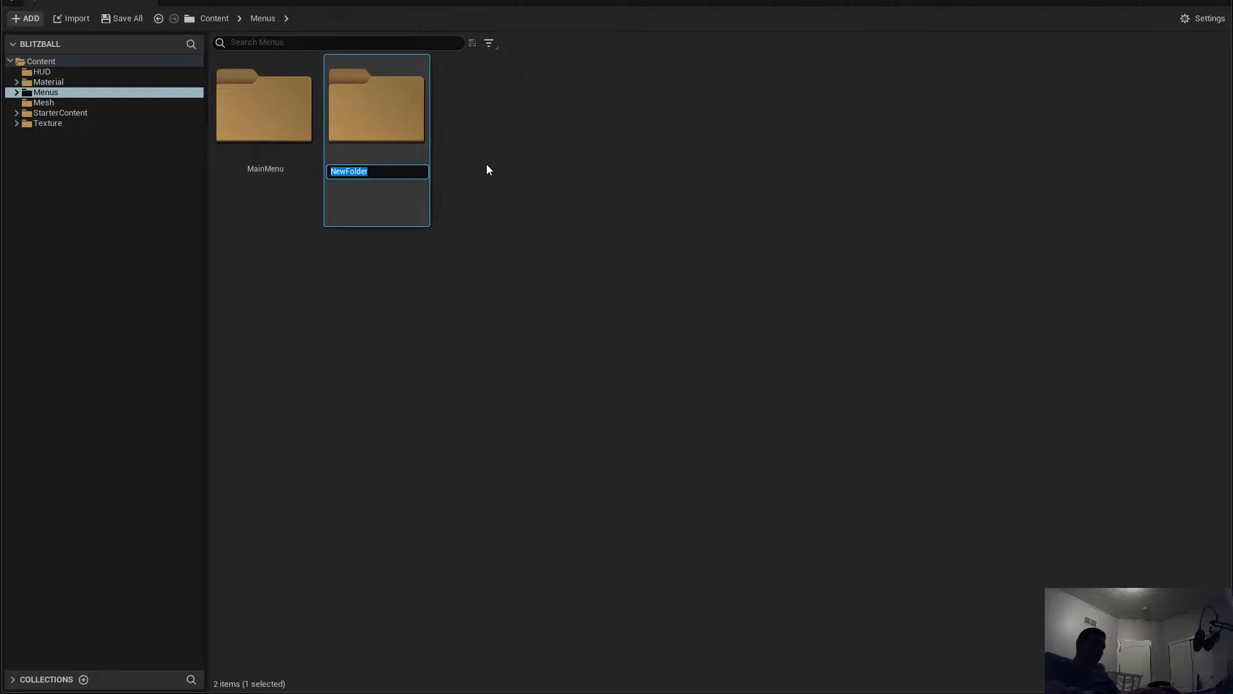
type("InG")
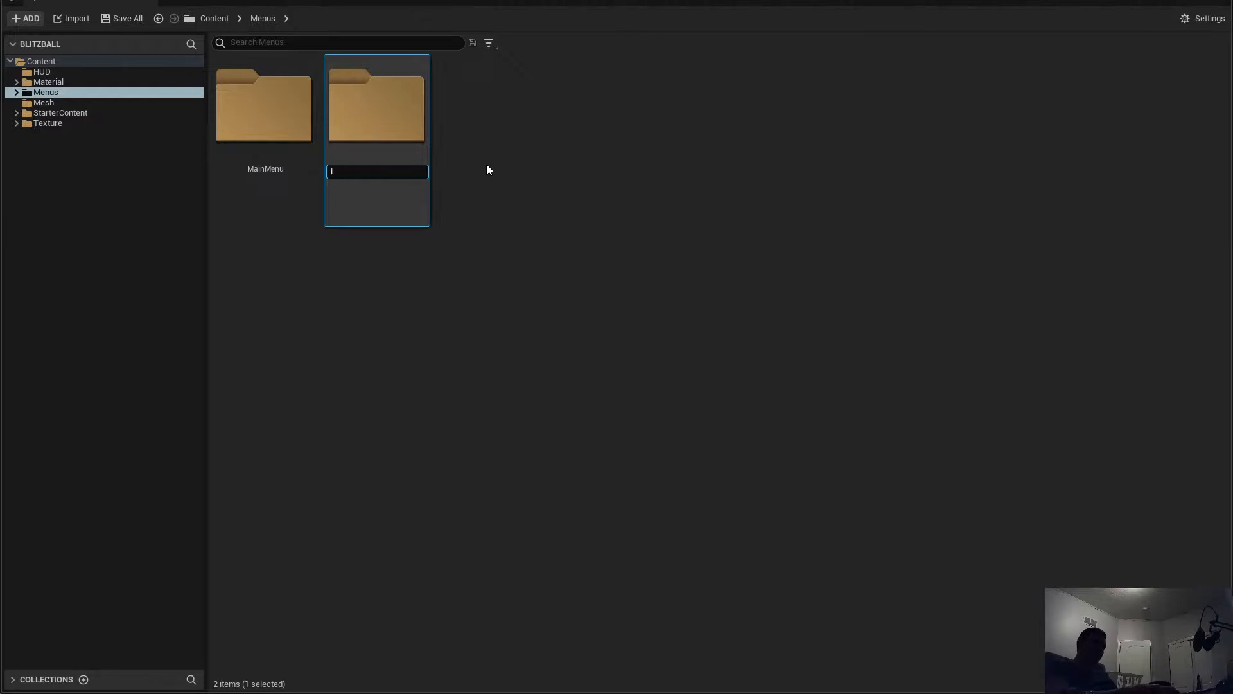
key("BackSpace")
key("BackSpace")
key("BackSpace")
type("InGame")
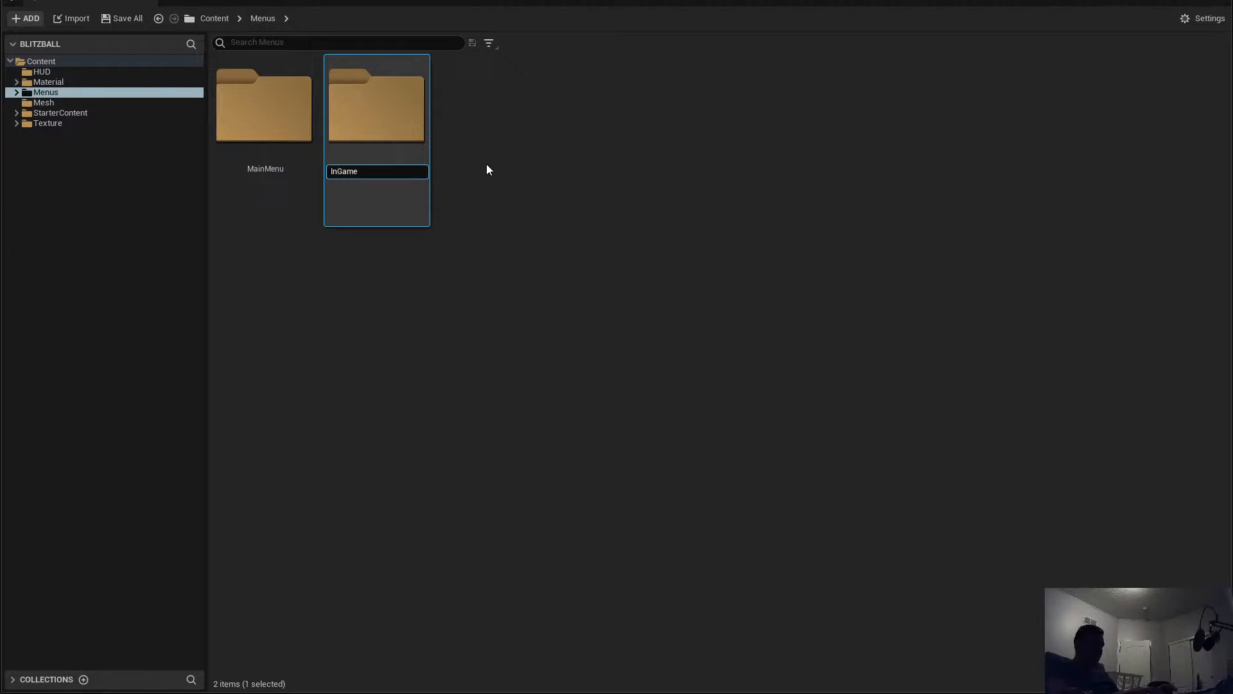
type("Menu")
key("Return")
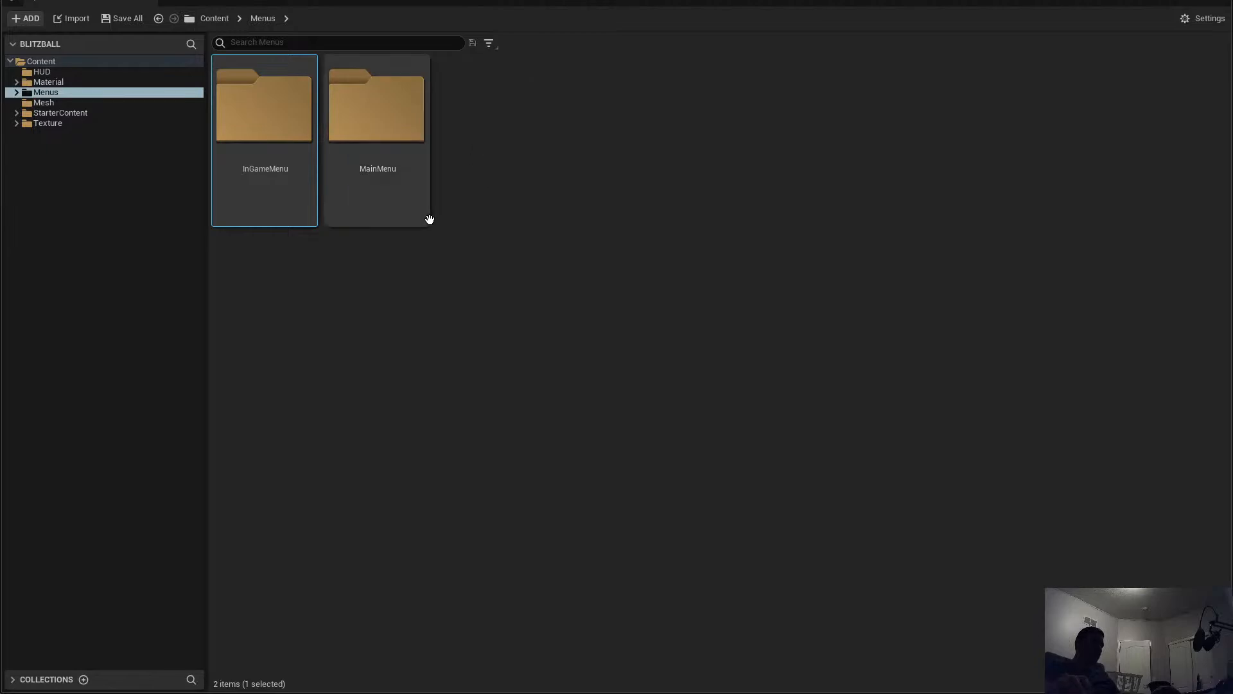
left_click(379, 337)
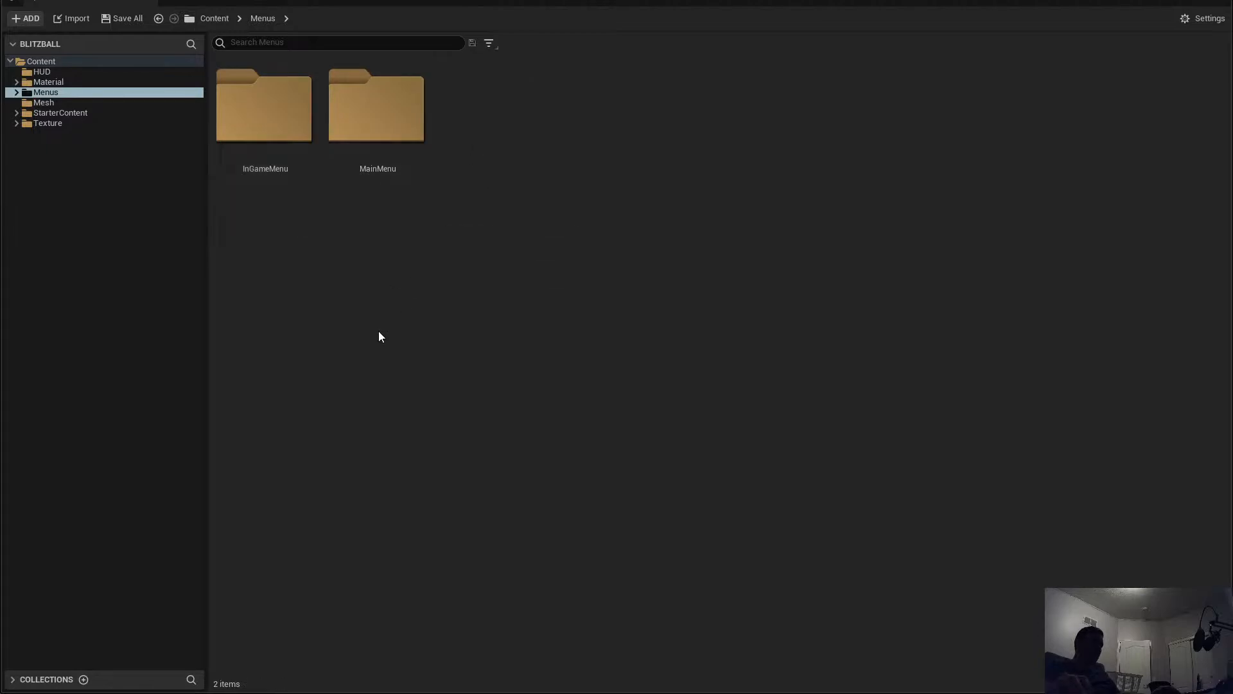
right_click(503, 292)
left_click(576, 204)
right_click(399, 280)
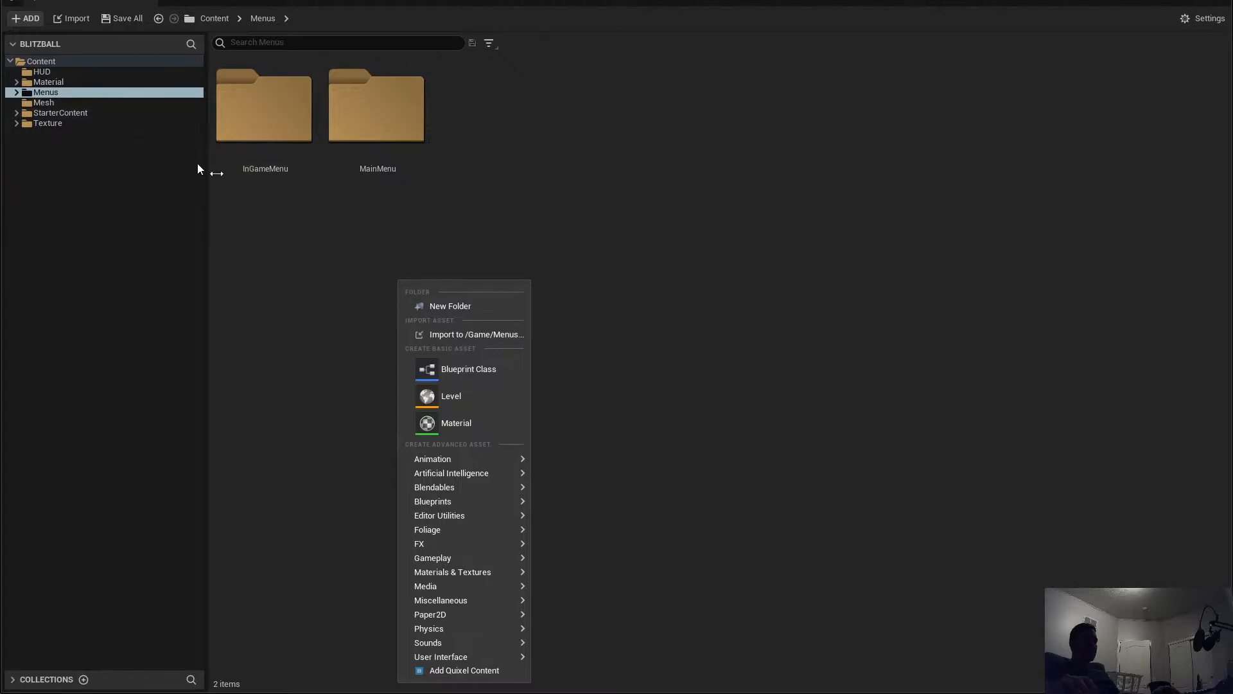
left_click(314, 293)
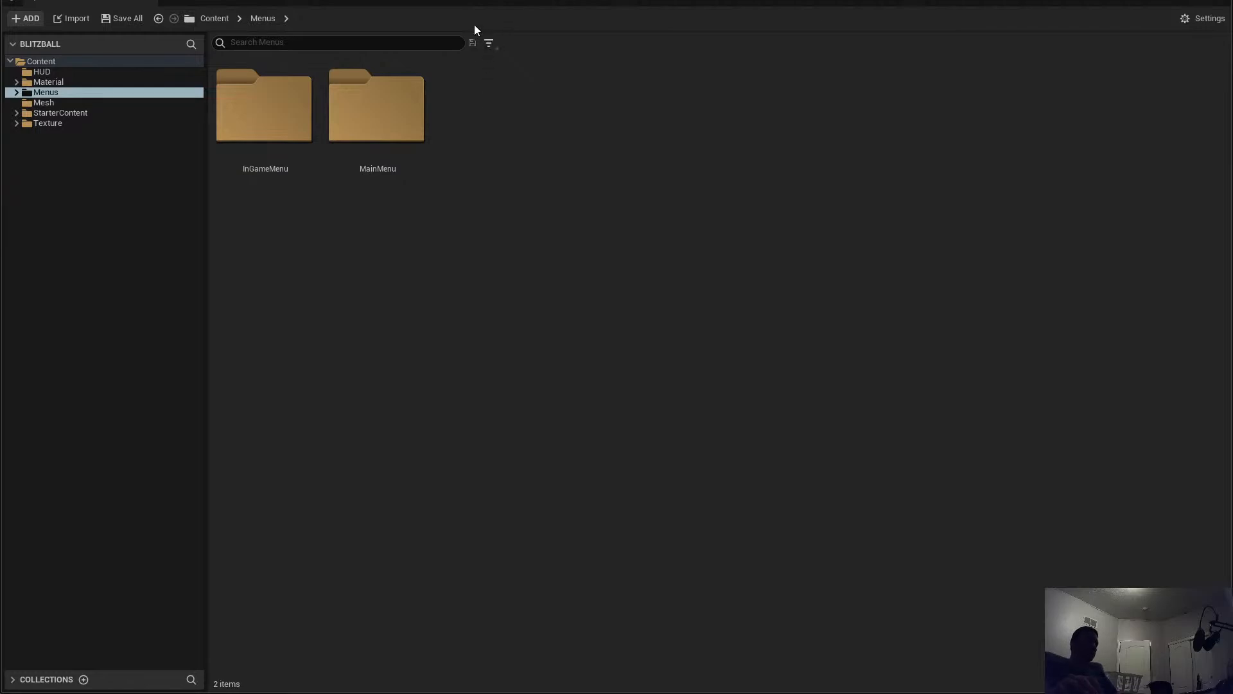
Step: Shrink the Content Browser window and move it off the main screen to uncover the level viewport
left_click_drag(566, 1, 759, 62)
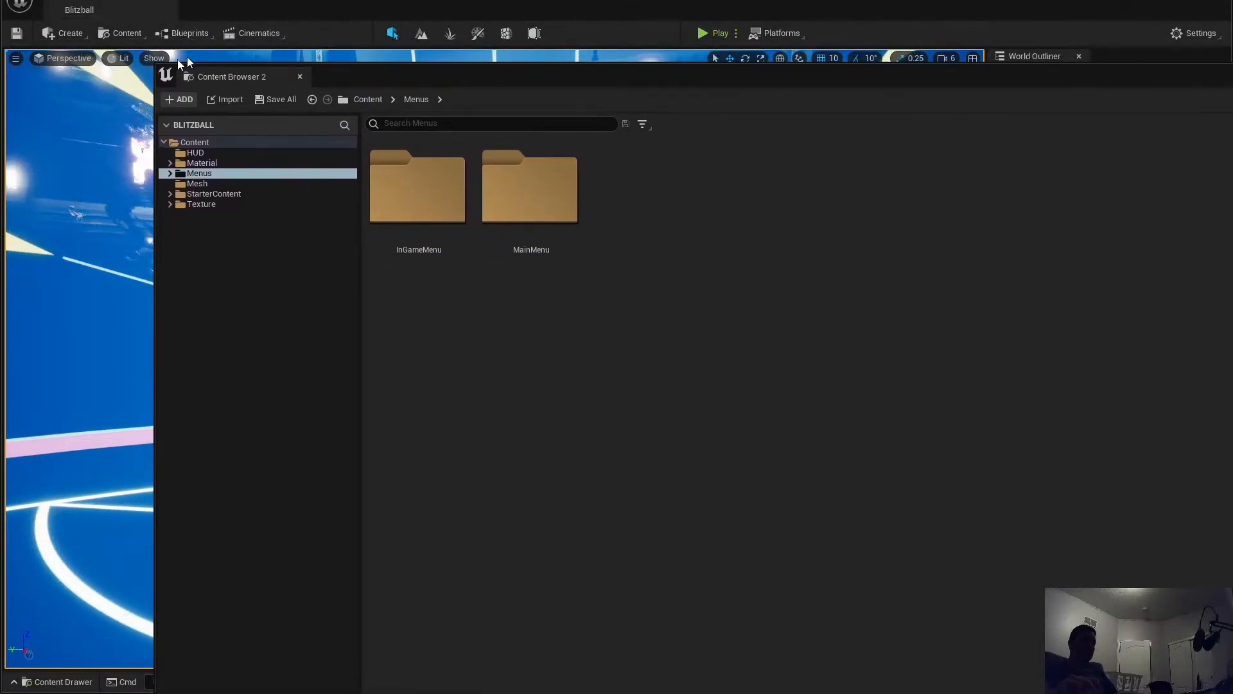
left_click_drag(154, 65, 701, 267)
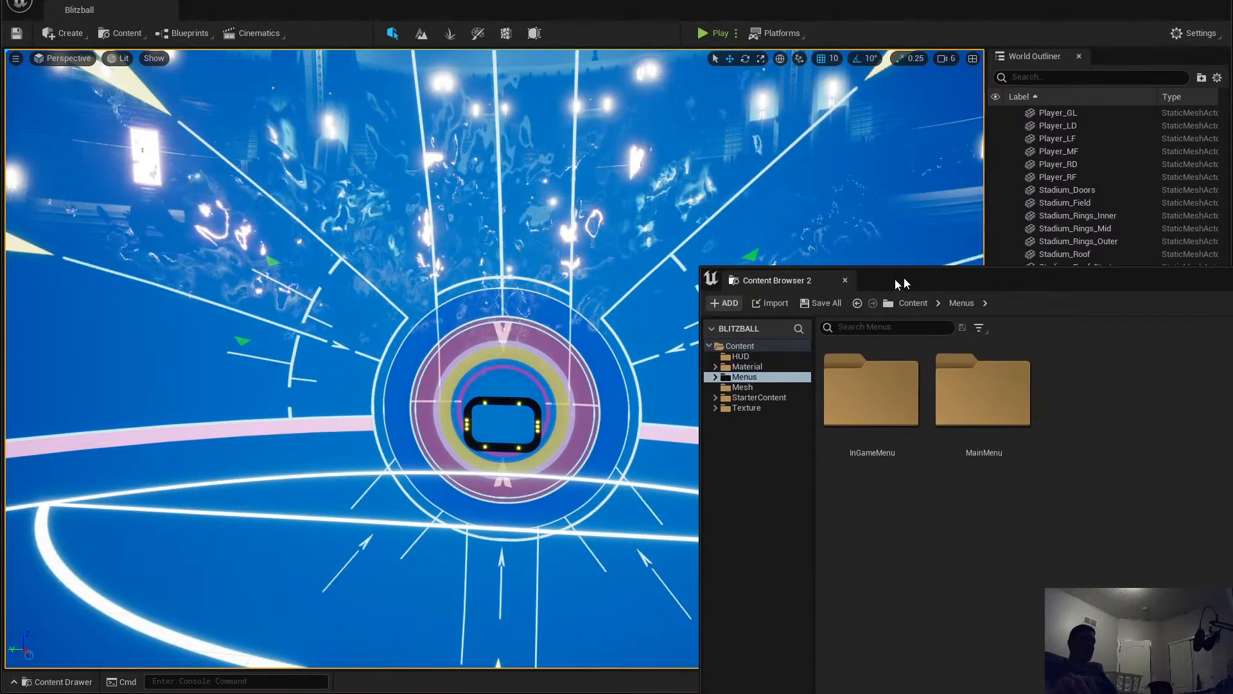
left_click_drag(966, 277, 1232, 48)
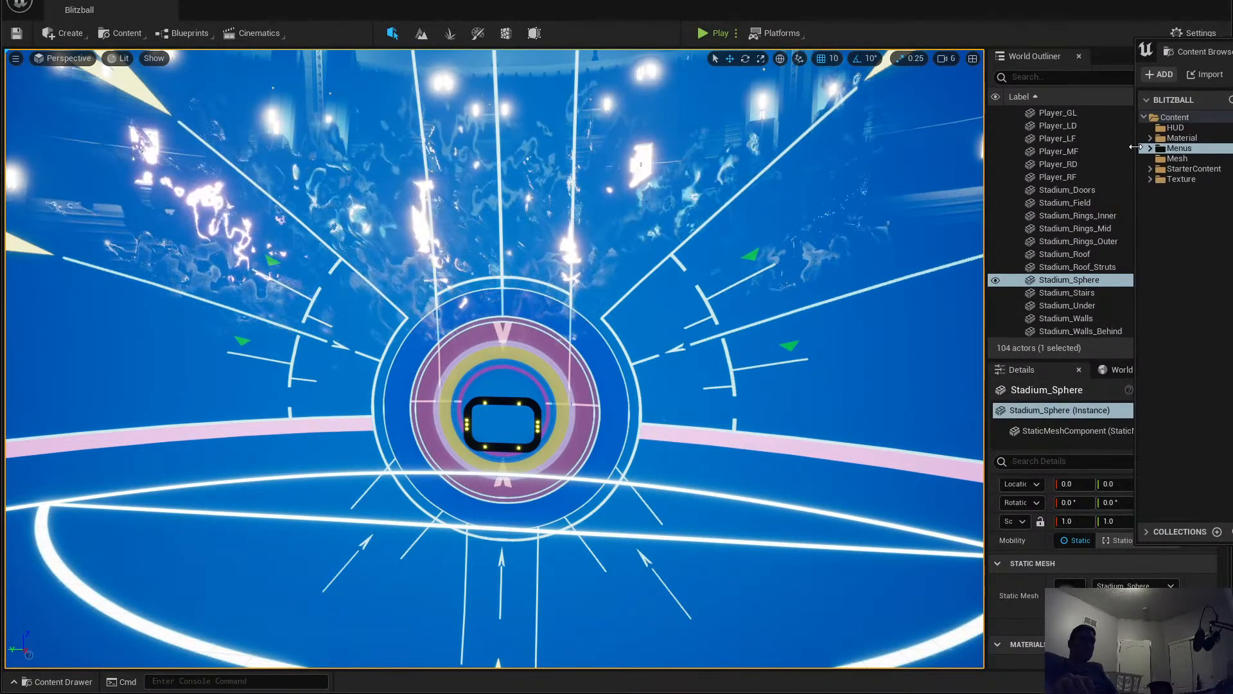
left_click_drag(1136, 147, 1232, 146)
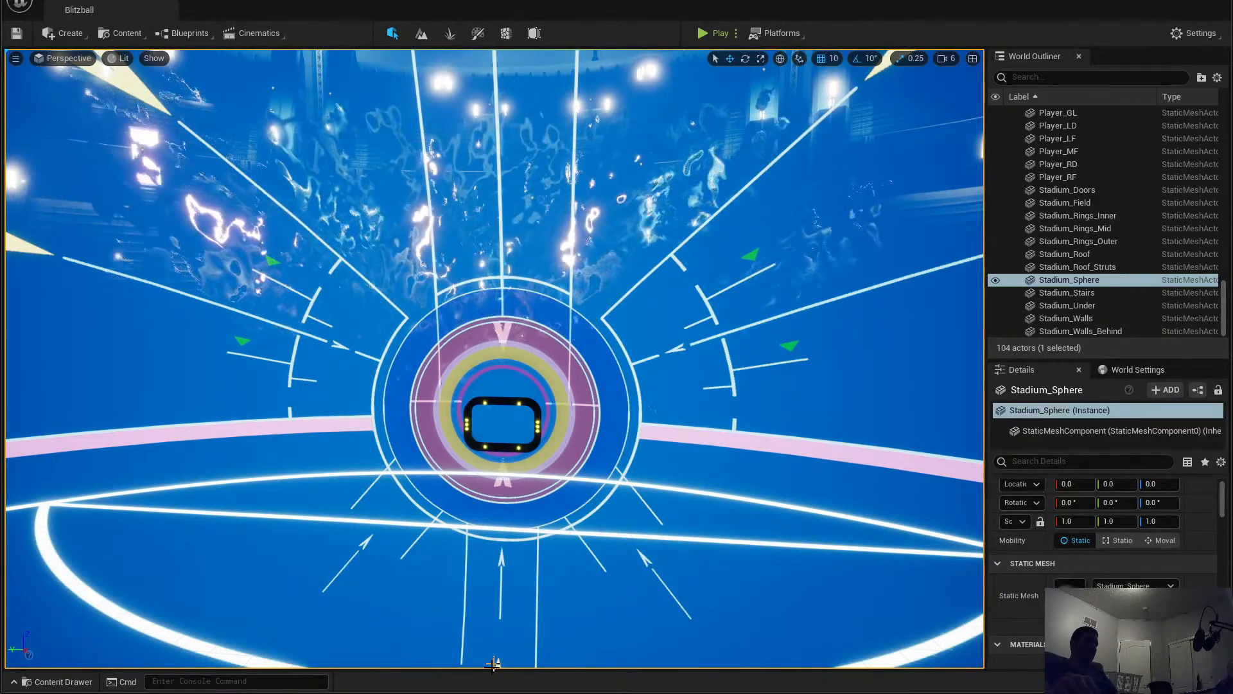
Step: Inspect the yellow goal's black frame, its lamps, and its opening up close
right_click_drag(494, 358, 128, 358)
right_click_drag(494, 358, 906, 354)
right_click_drag(495, 359, 488, 151)
key("w")
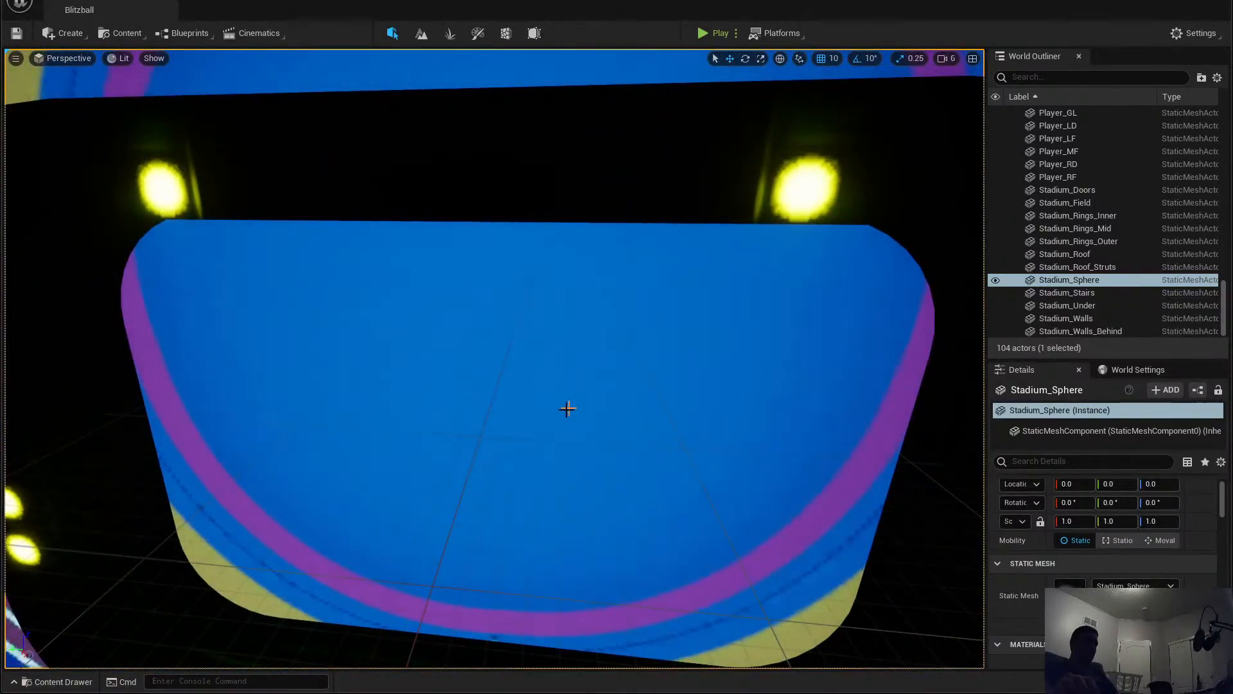
right_click_drag(567, 409, 567, 316)
key("a")
key("q")
middle_click_drag(528, 416, 438, 423)
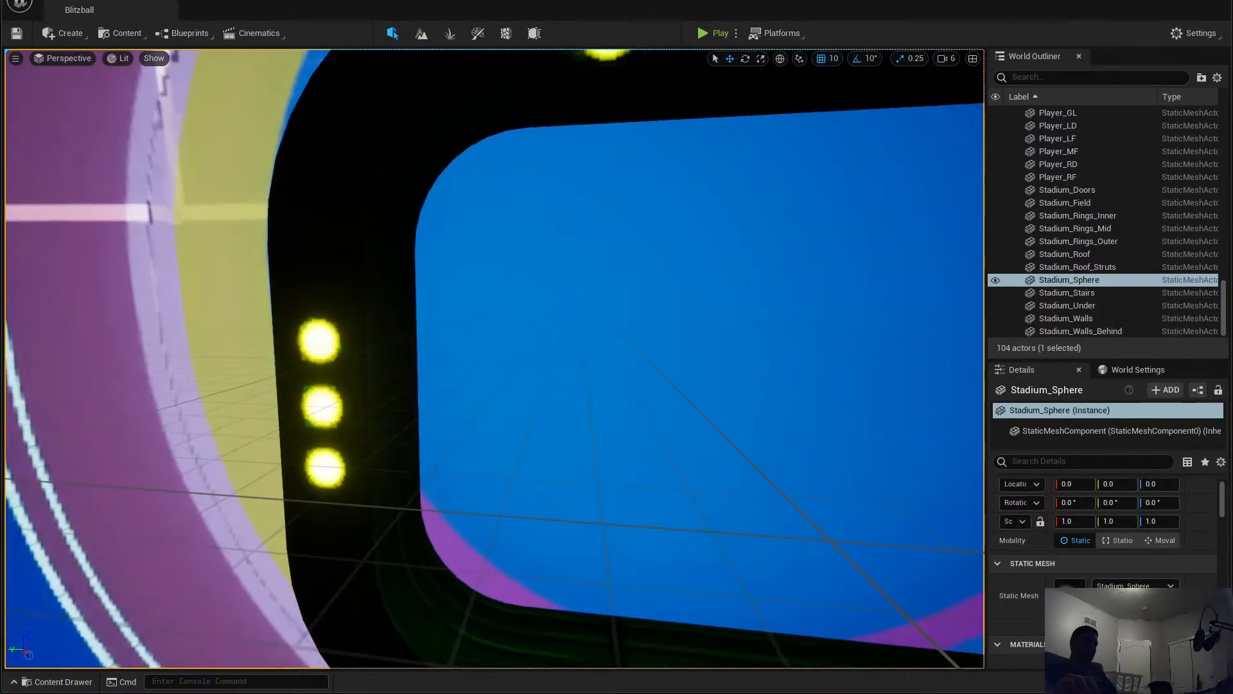
Step: Select the Goalposts mesh, frame it in view, and examine the illuminated banners and lamps around the dark stands
left_click(339, 283)
key("f")
key("s")
right_click_drag(339, 284, 578, 228)
key("w")
key("w")
key("w")
key("s")
right_click_drag(360, 302, 403, 287)
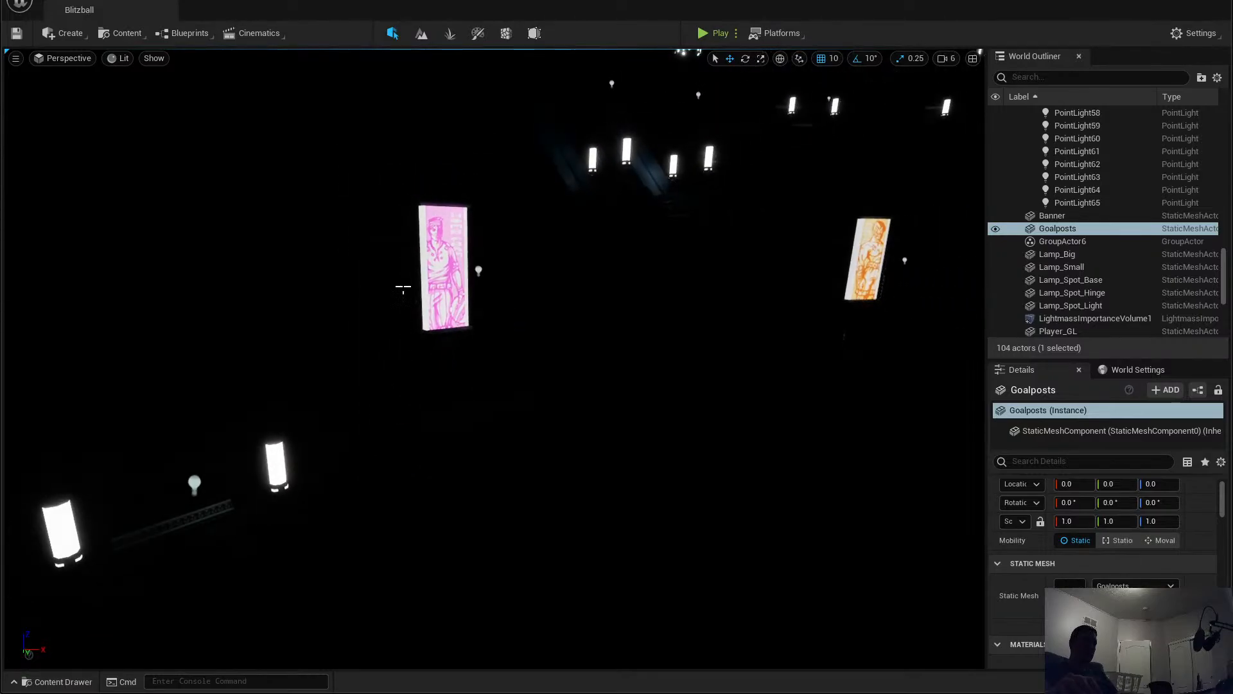
Step: Select the point light beside the pink banner and examine the lighting of the stands and upper walls above the sphere
left_click(478, 269)
right_click_drag(478, 270, 492, 309)
key("e")
key("s")
key("w")
key("q")
key("e")
key("s")
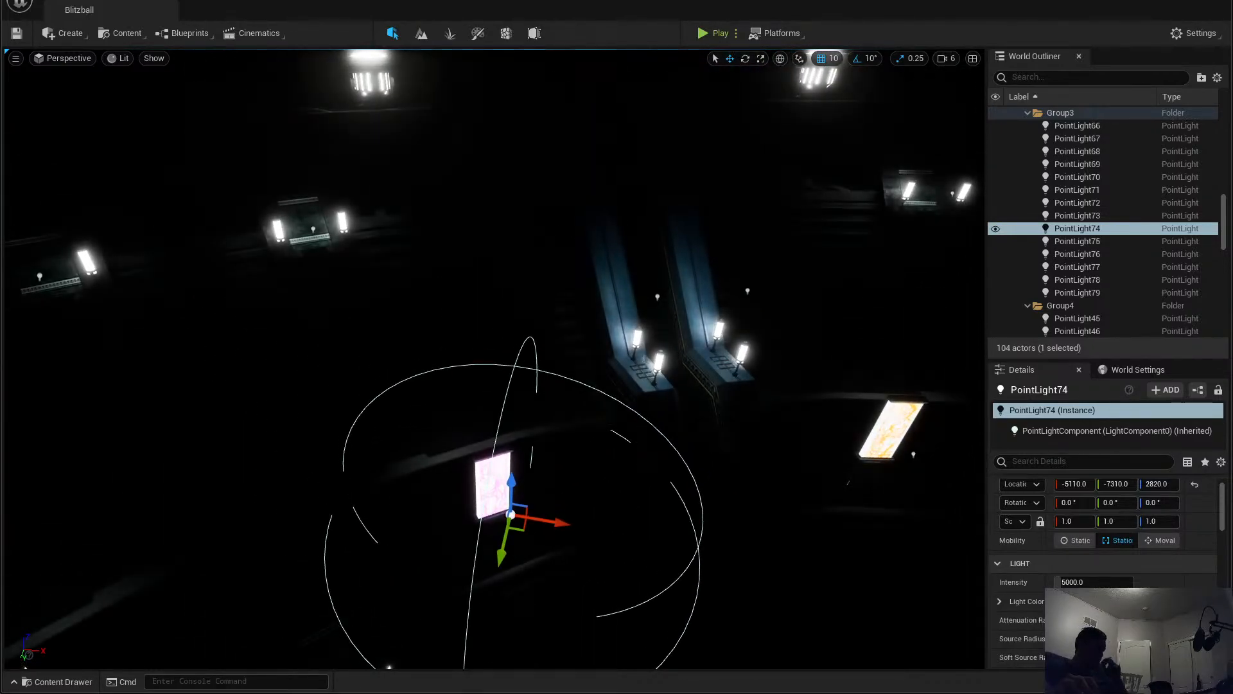
right_click_drag(492, 309, 880, 263)
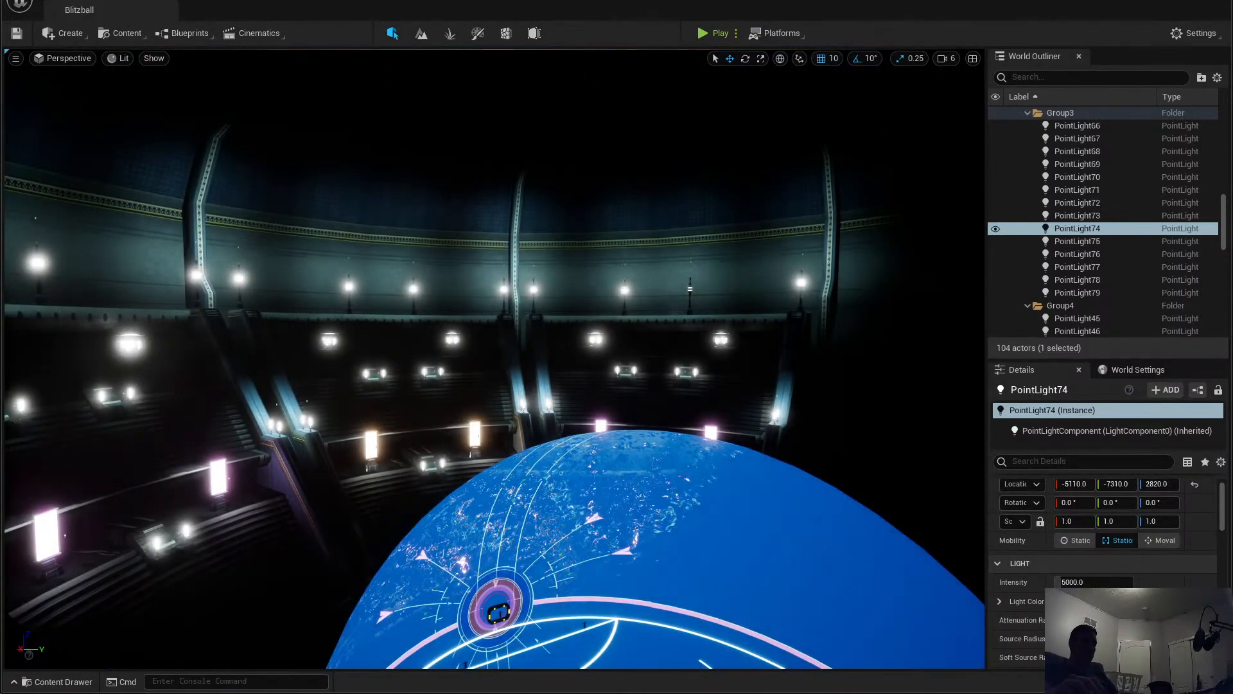
Step: Switch to Discord, check the latest direct messages and the five-member group chat, and return to the level editor
right_click_drag(880, 263, 918, 453)
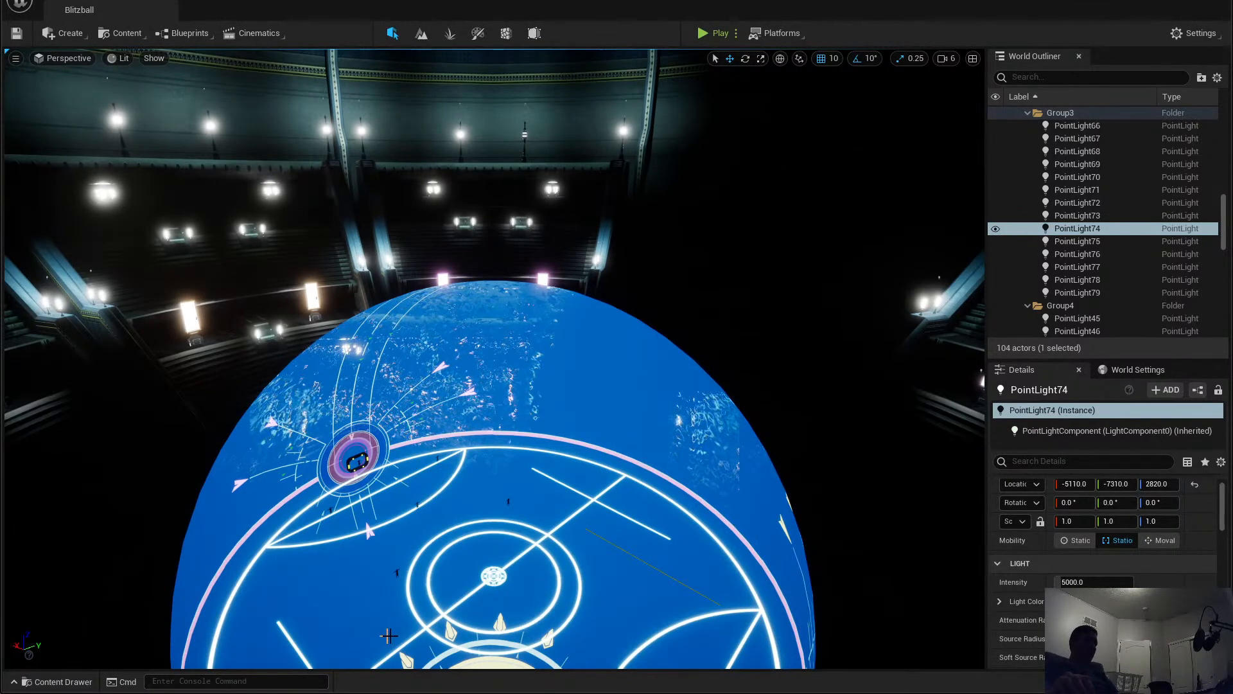
key("alt+Tab")
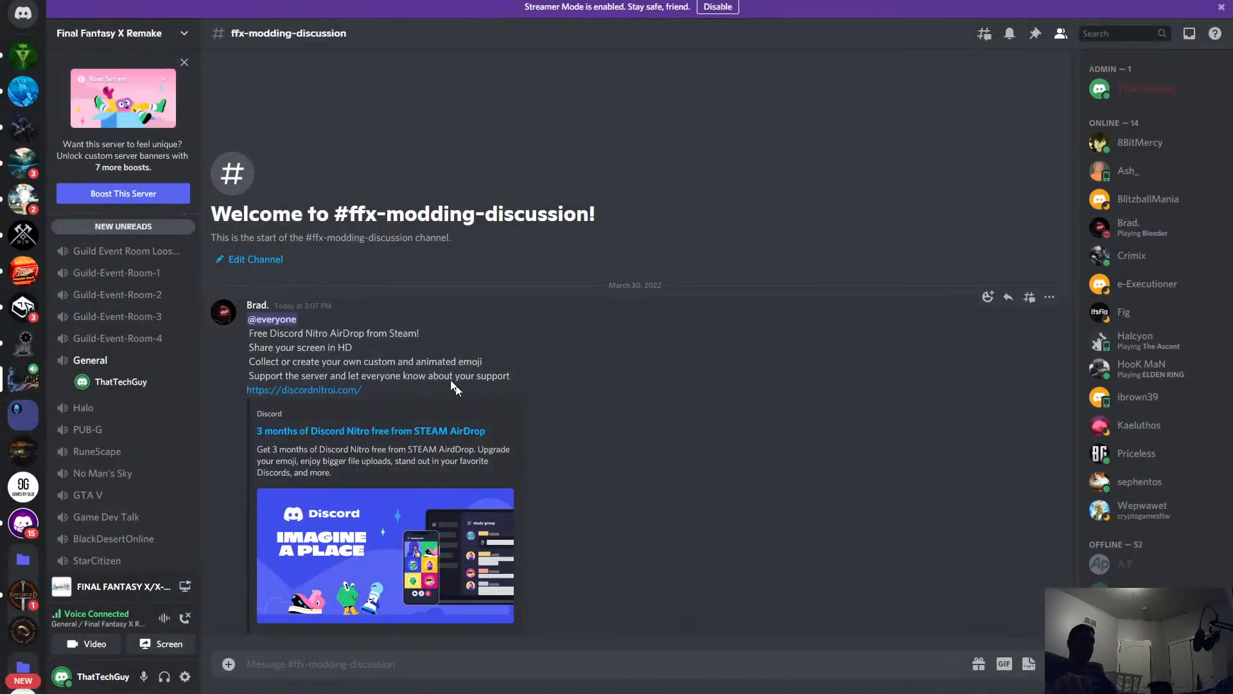
left_click(25, 16)
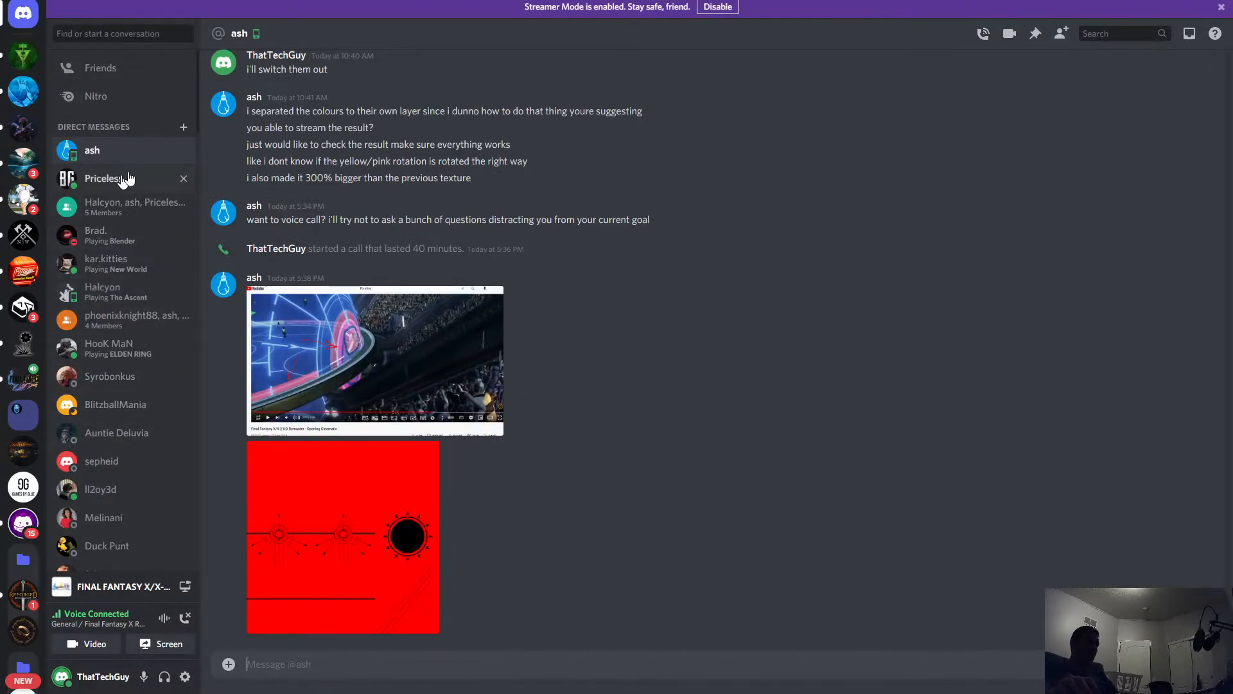
left_click(109, 206)
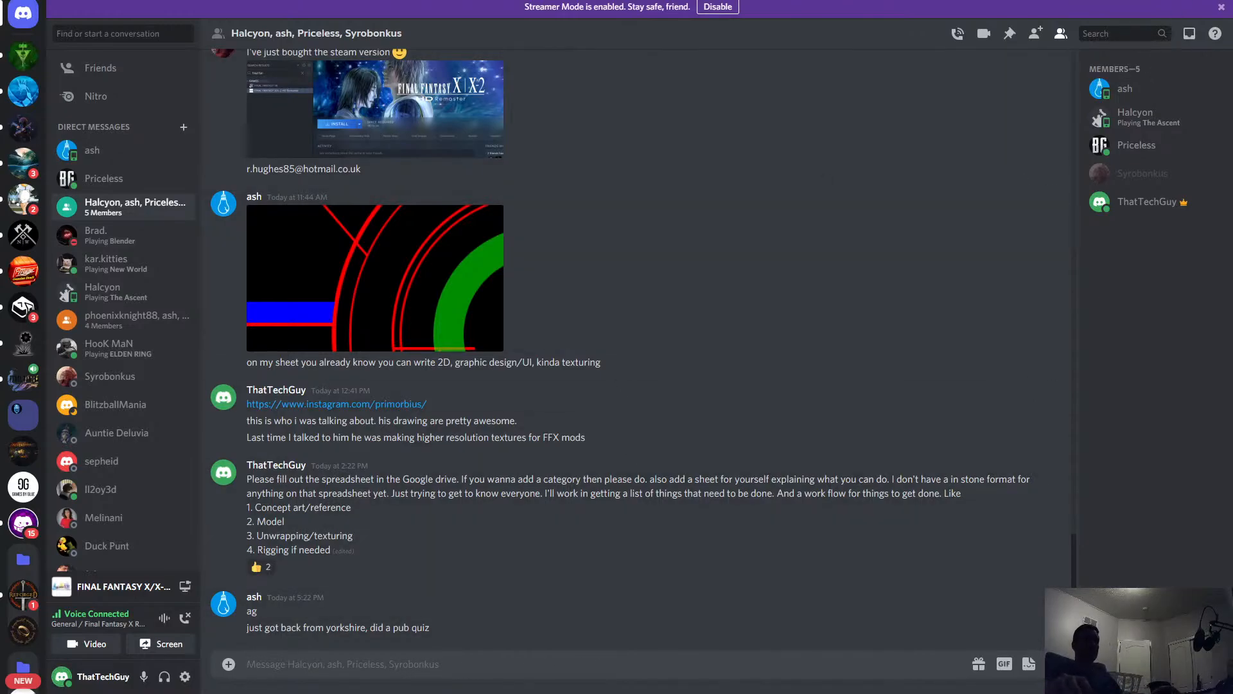
left_click(1187, 2)
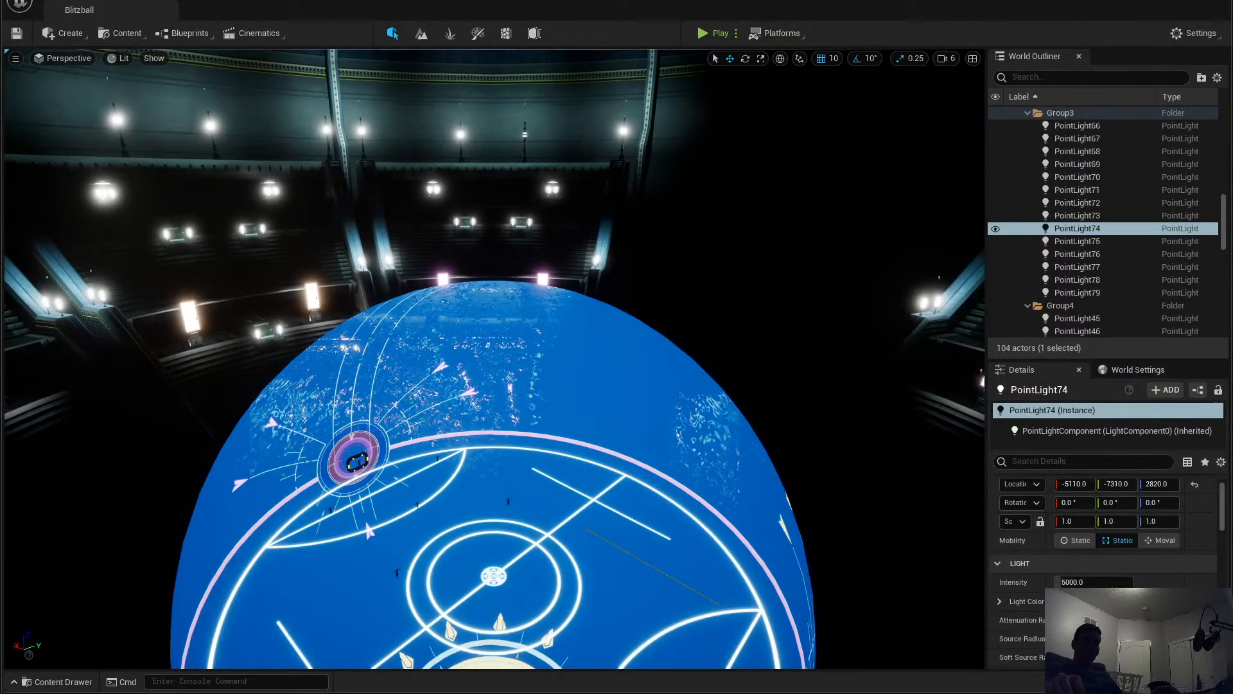
Step: Bring the Content Browser window back onto the main screen, maximize it, and launch the Snipping Tool
left_click_drag(1232, 140, 537, 140)
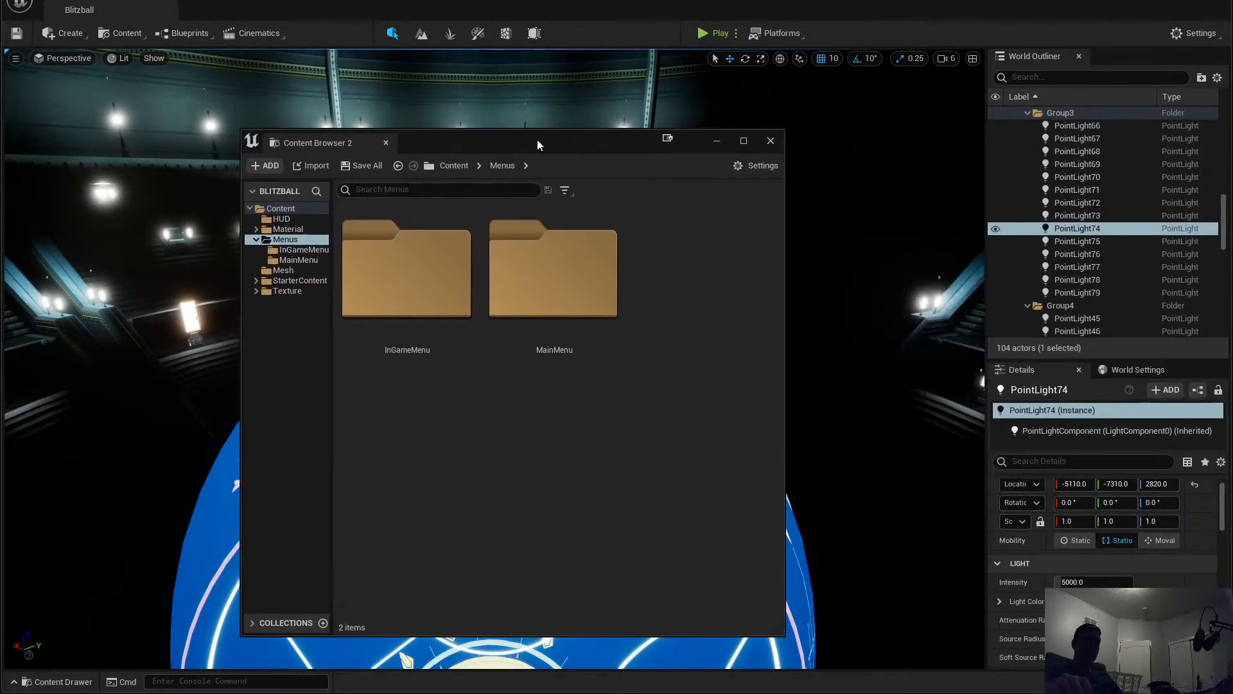
double_click(537, 140)
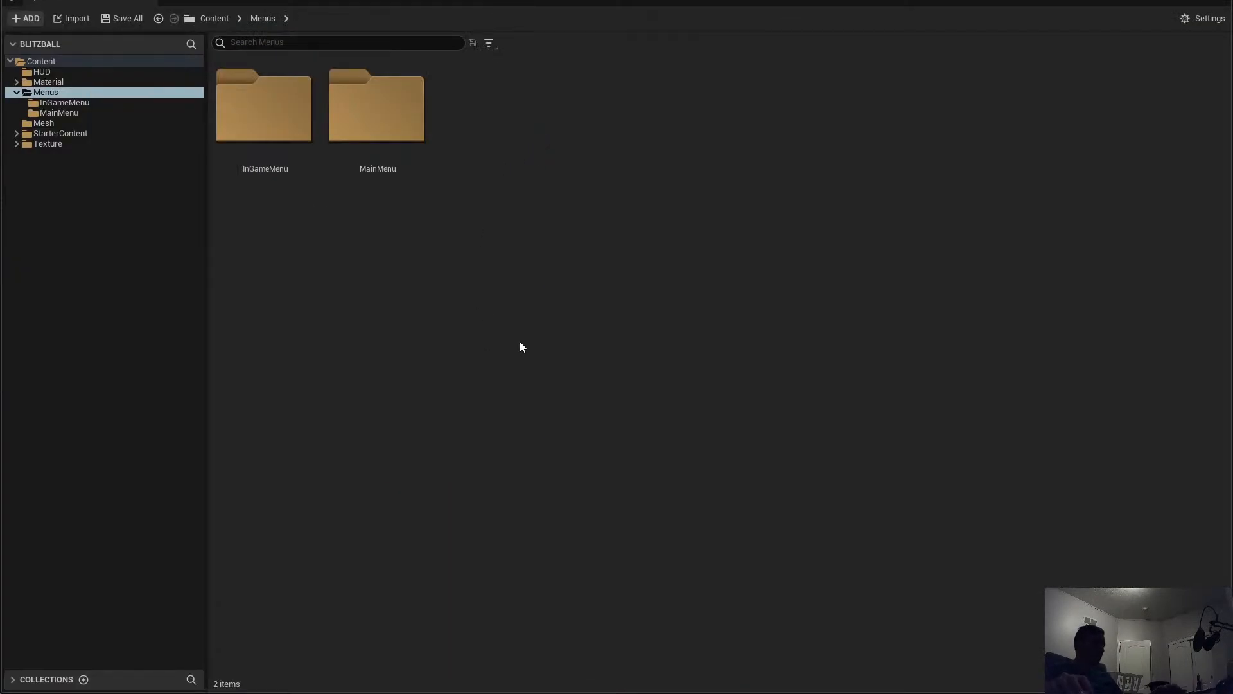
key("super")
type("snip")
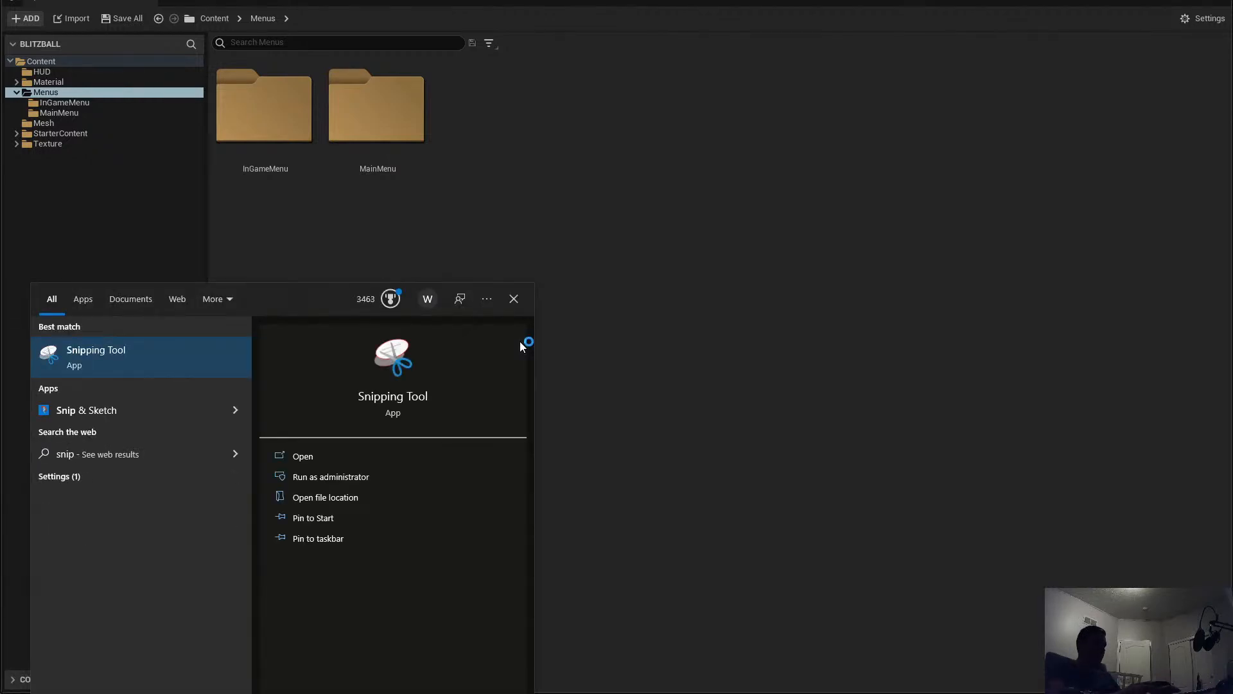
key("Return")
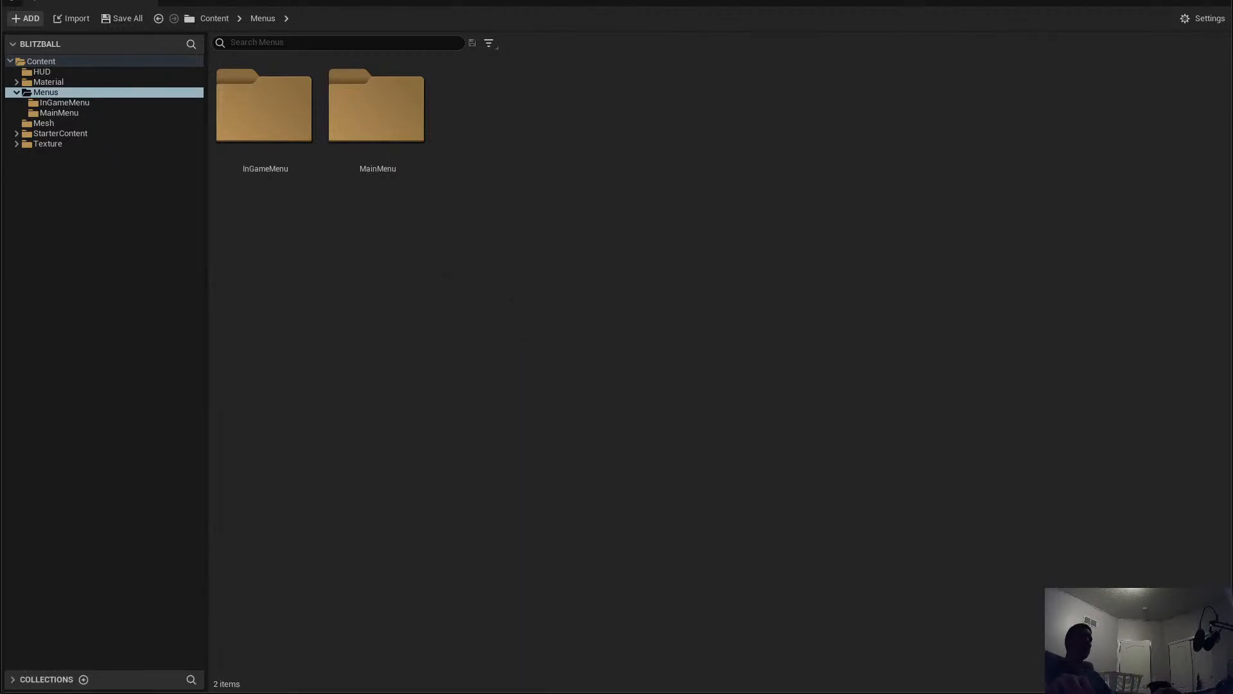